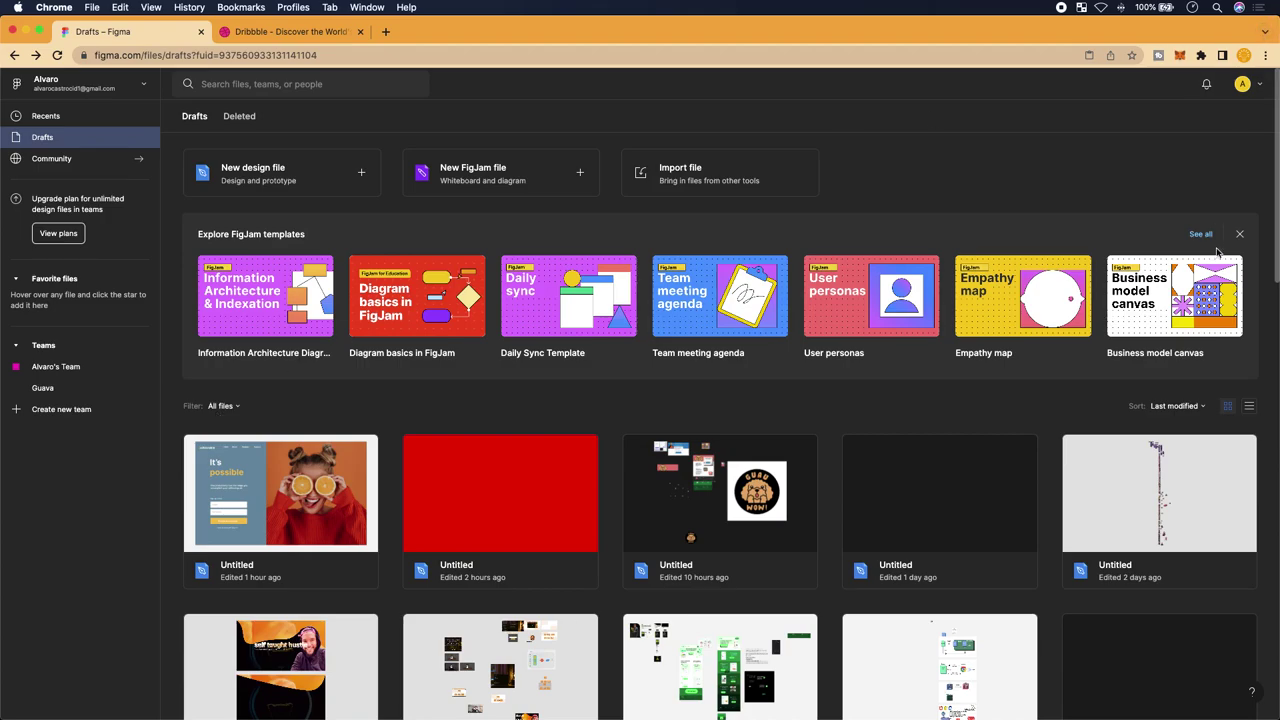
Dismiss the FigJam templates banner and open the draft showing the woman with orange slices over her eyes
left_click(1239, 234)
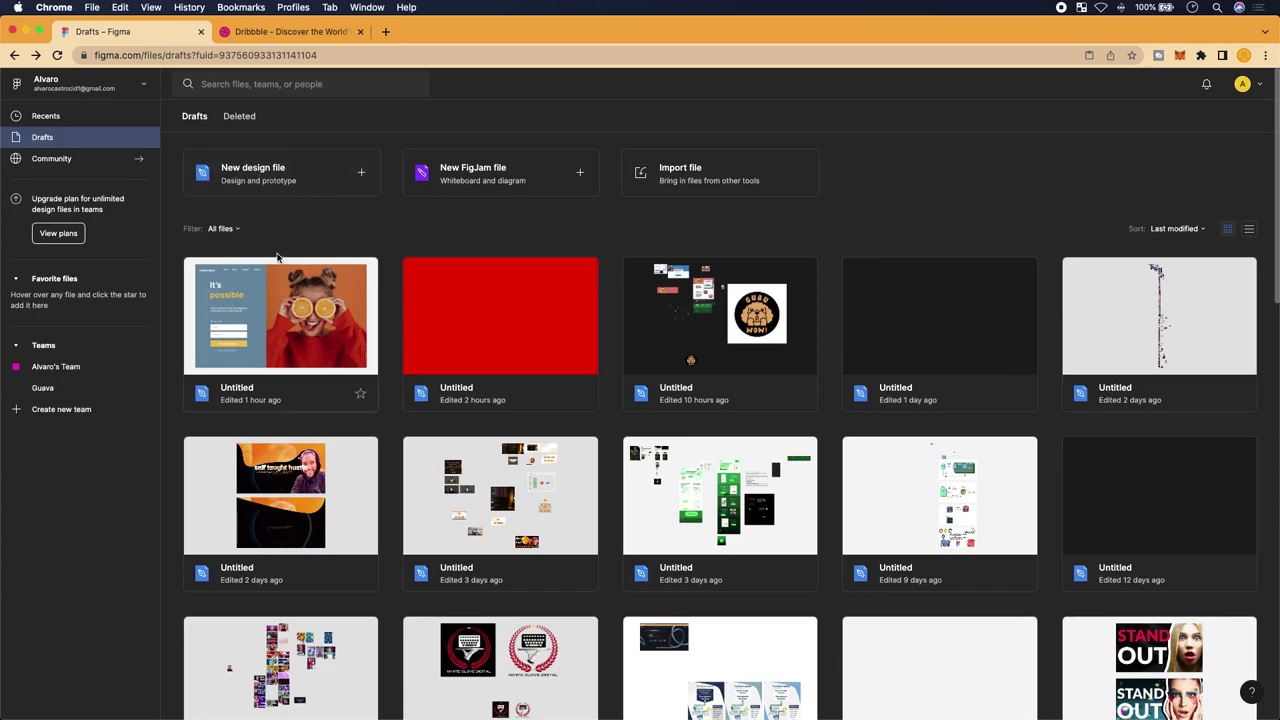
left_click(270, 312)
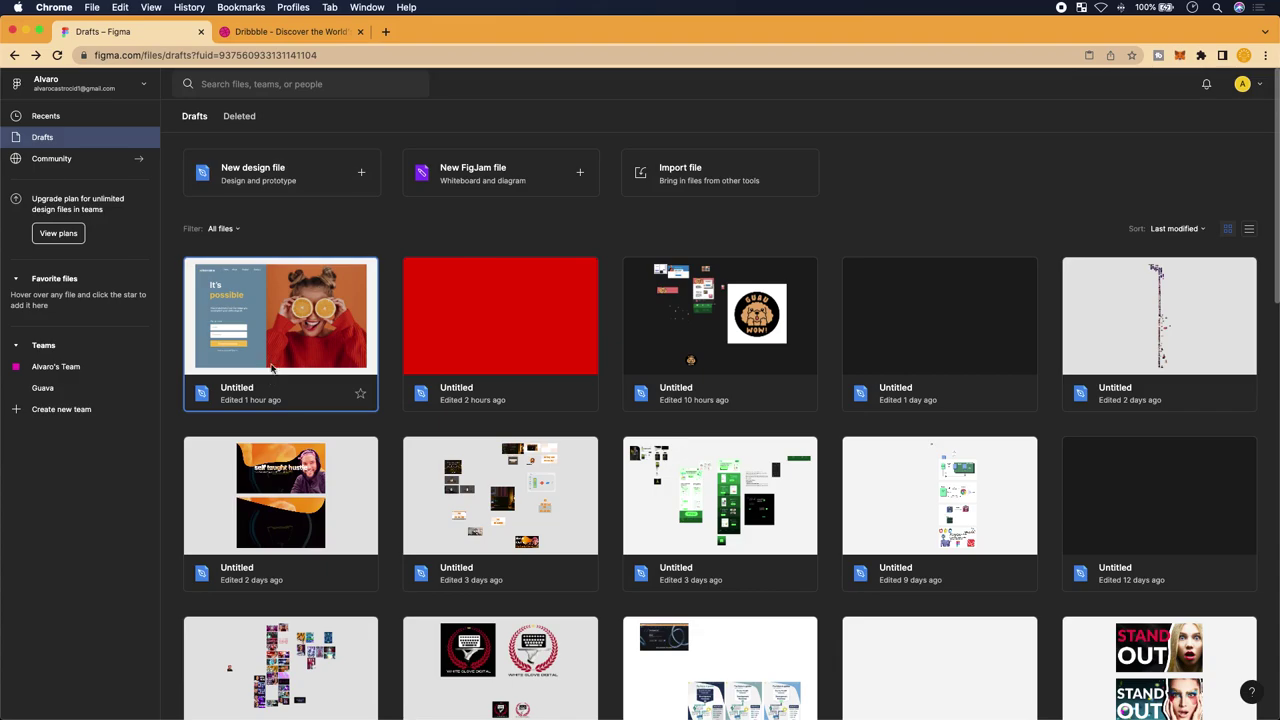
double_click(270, 362)
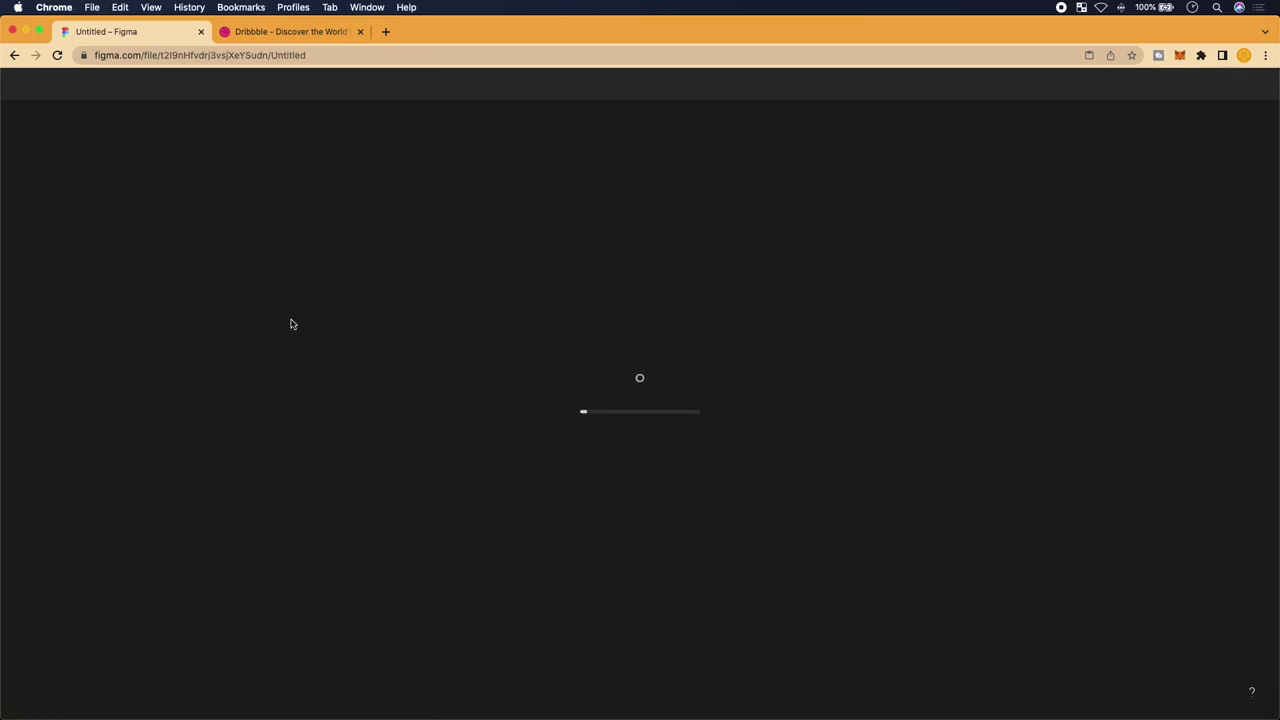
scroll(404, 320, "right", 5)
scroll(404, 320, "down", 4)
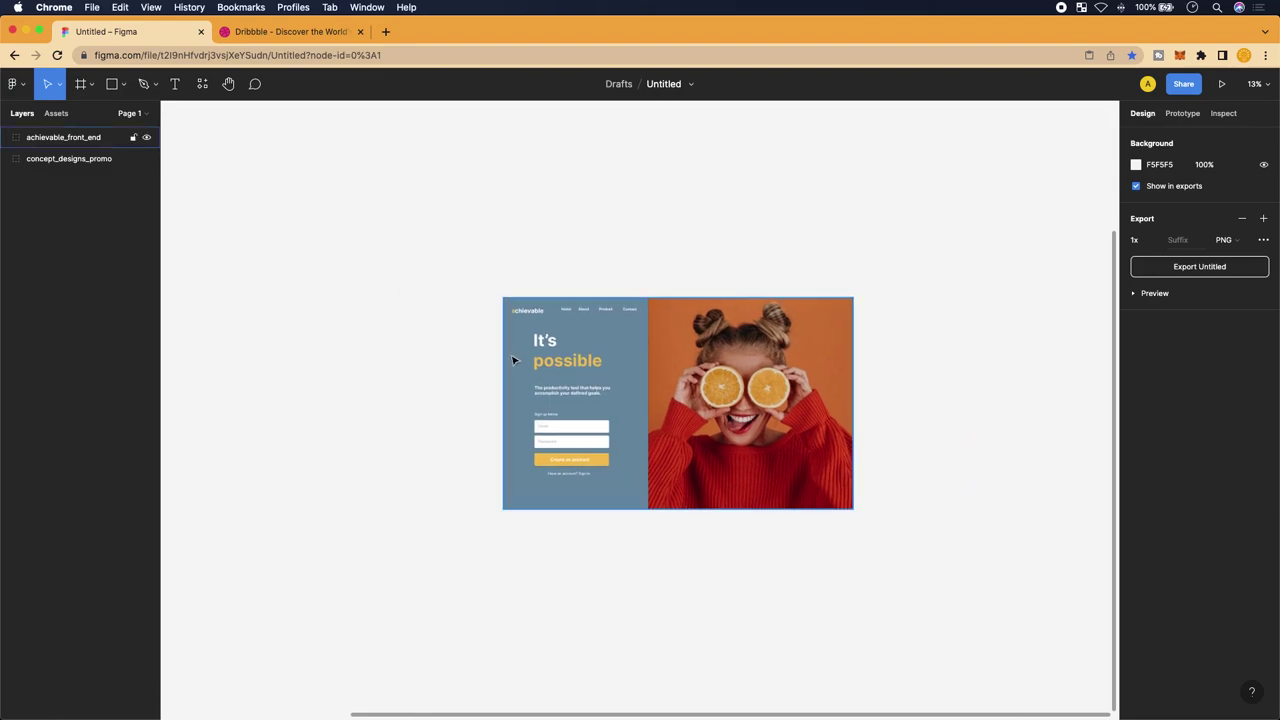
Hide the achievable_front_end group and make it visible again
left_click(513, 360)
left_click(146, 137)
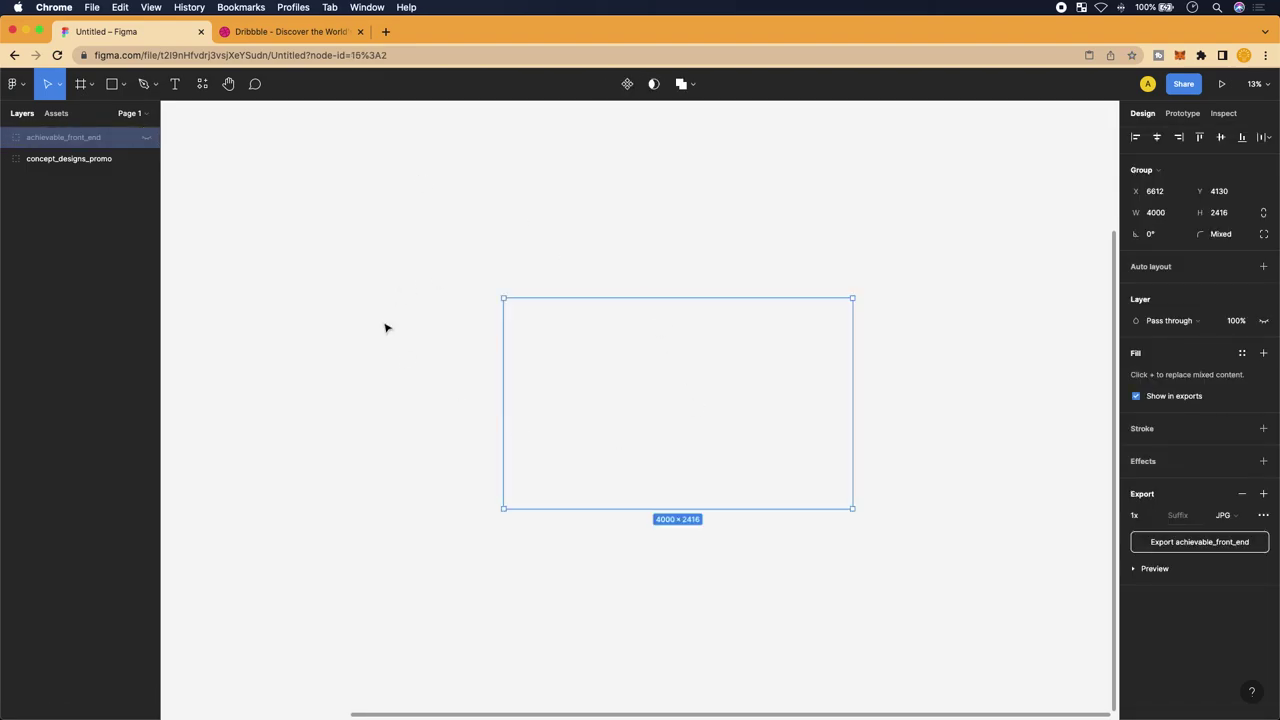
scroll(800, 291, "right", 2)
scroll(800, 291, "up", 1)
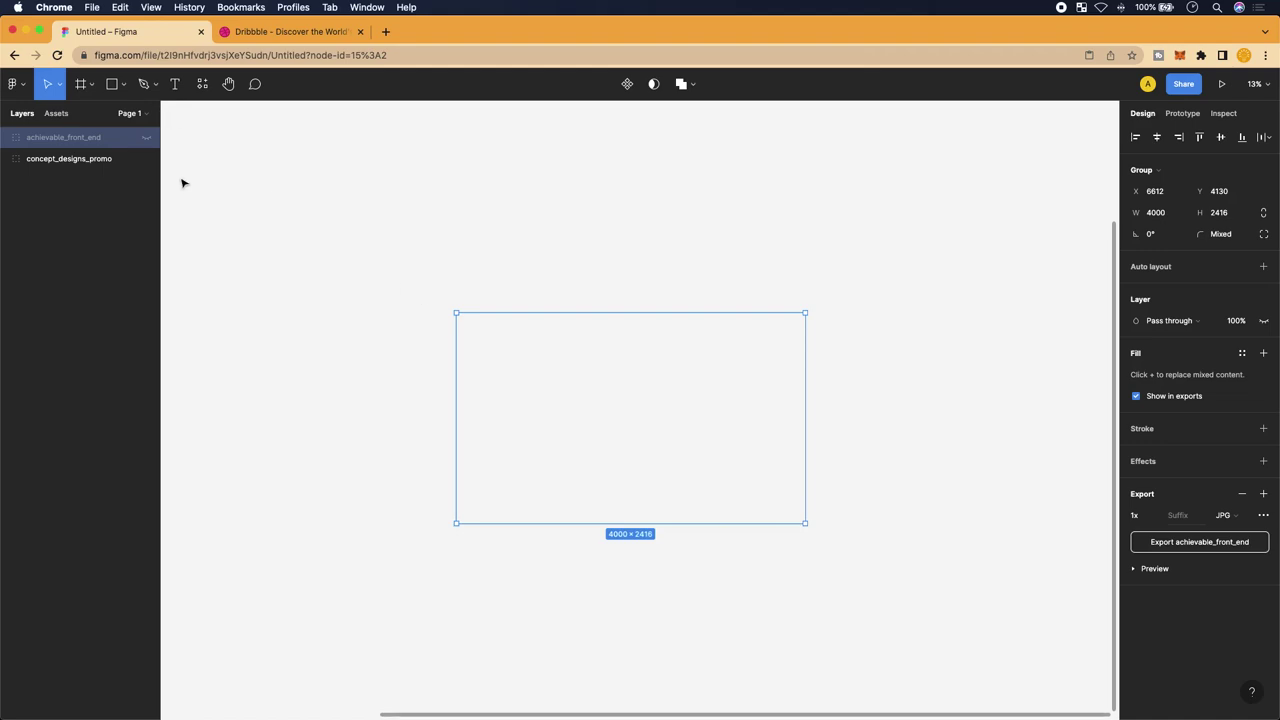
left_click(146, 138)
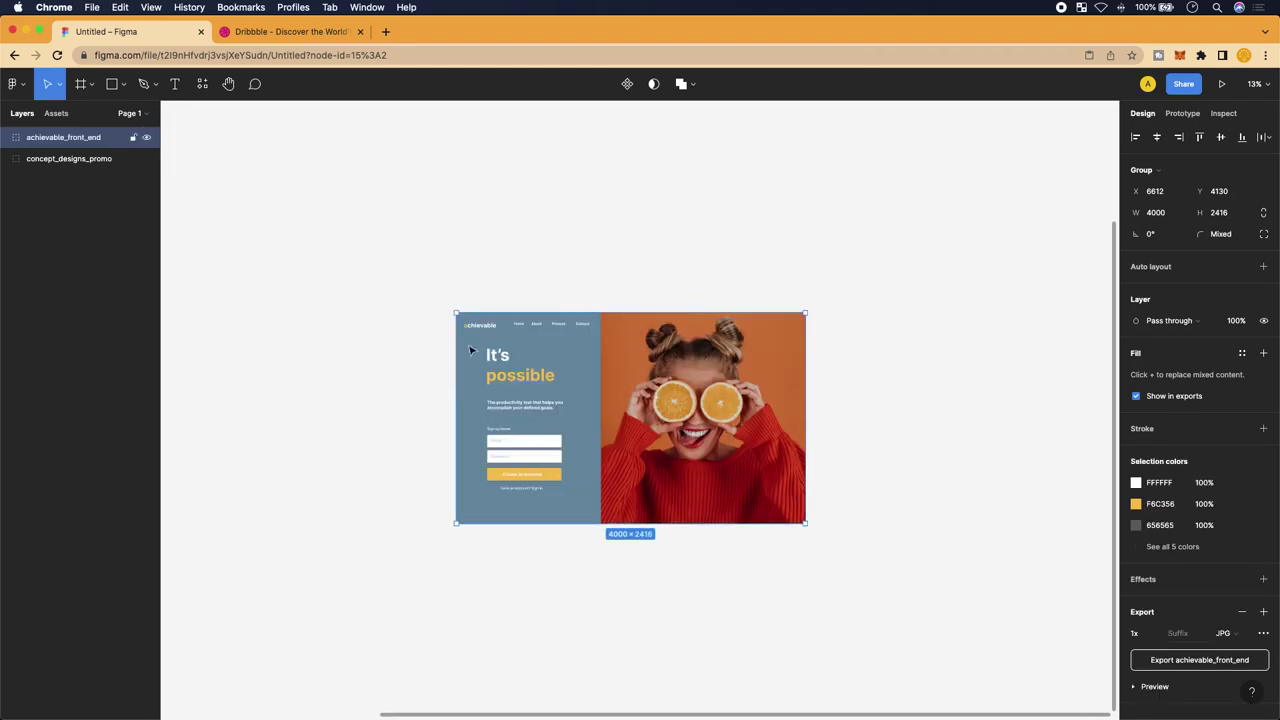
Examine the achievable_front_end design up close, including its navigation, headline, sign-up form and photo
scroll(570, 400, "down", 2)
scroll(600, 380, "right", 3)
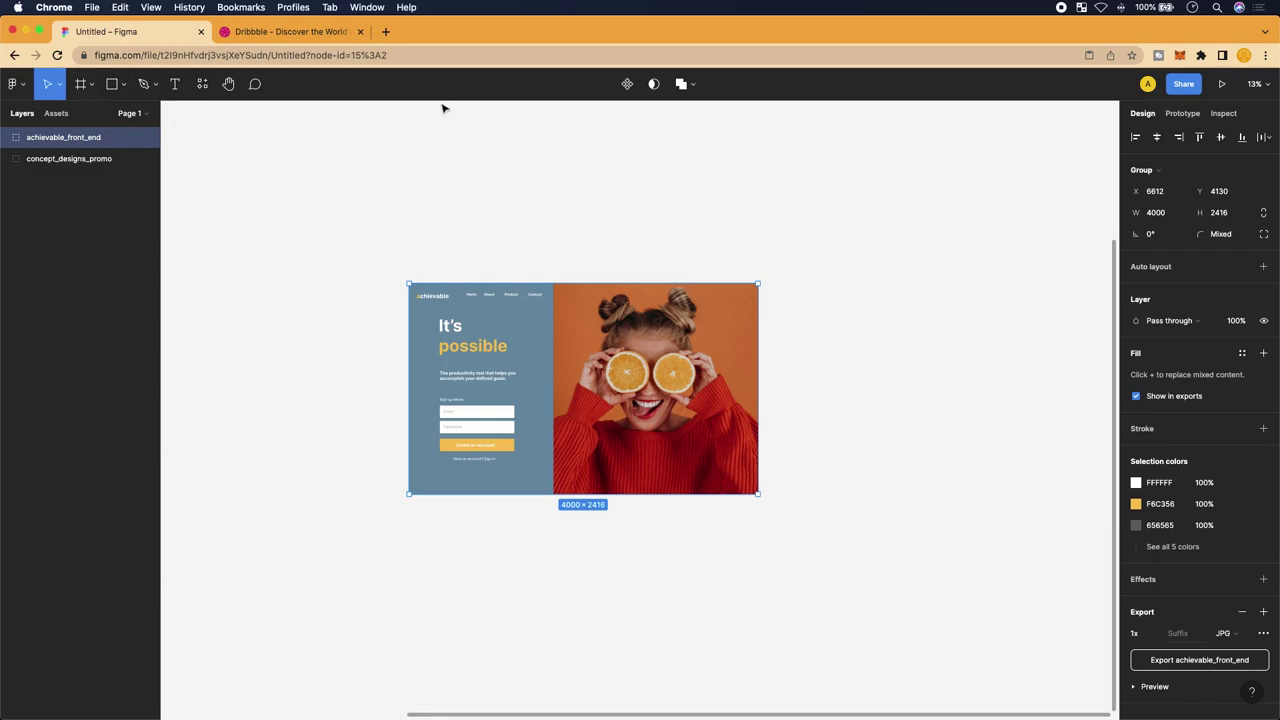
scroll(305, 355, "left", 3)
scroll(305, 355, "down", 1)
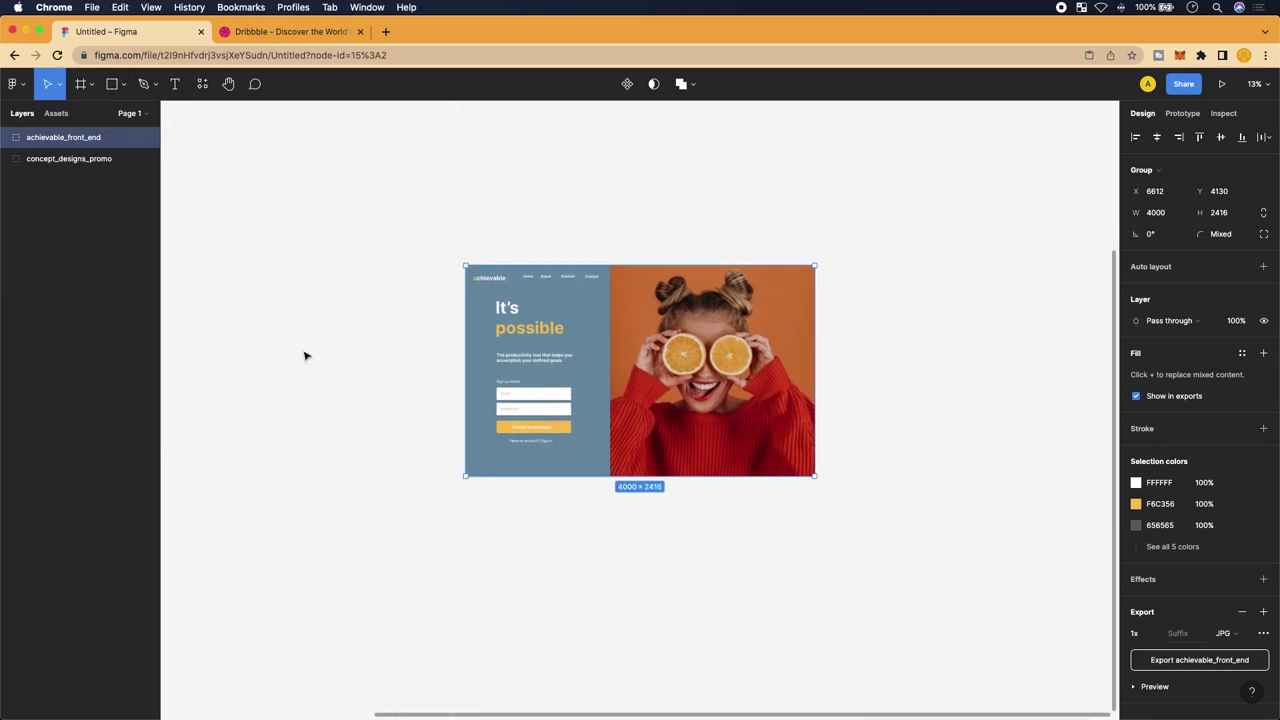
scroll(305, 355, "up", 5)
scroll(300, 354, "right", 5)
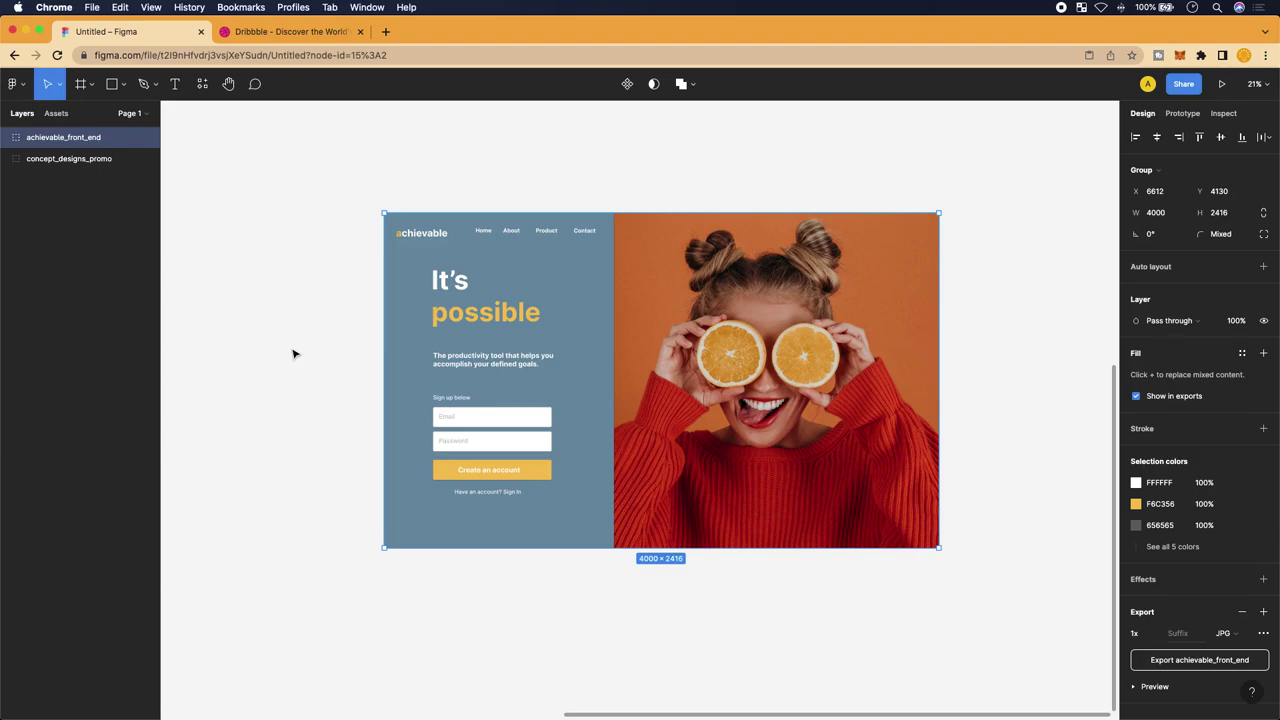
scroll(293, 353, "right", 2)
scroll(293, 353, "down", 1)
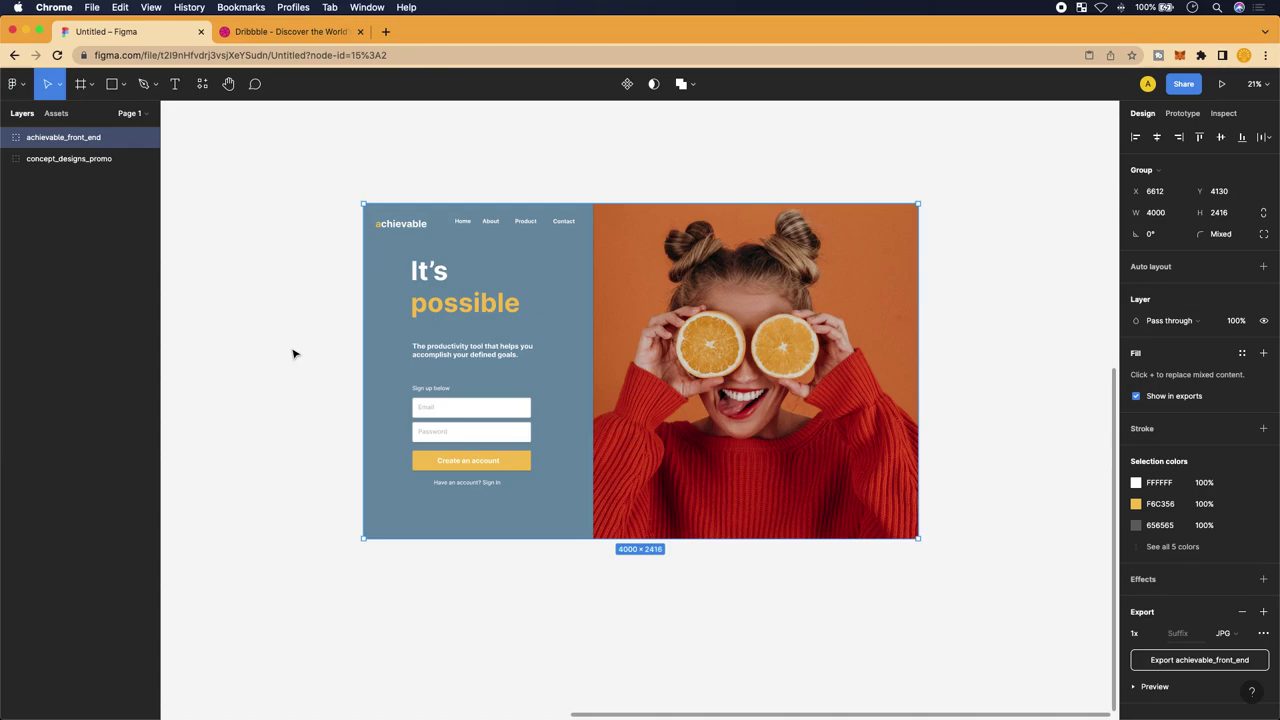
scroll(294, 354, "down", 1)
scroll(294, 354, "right", 1)
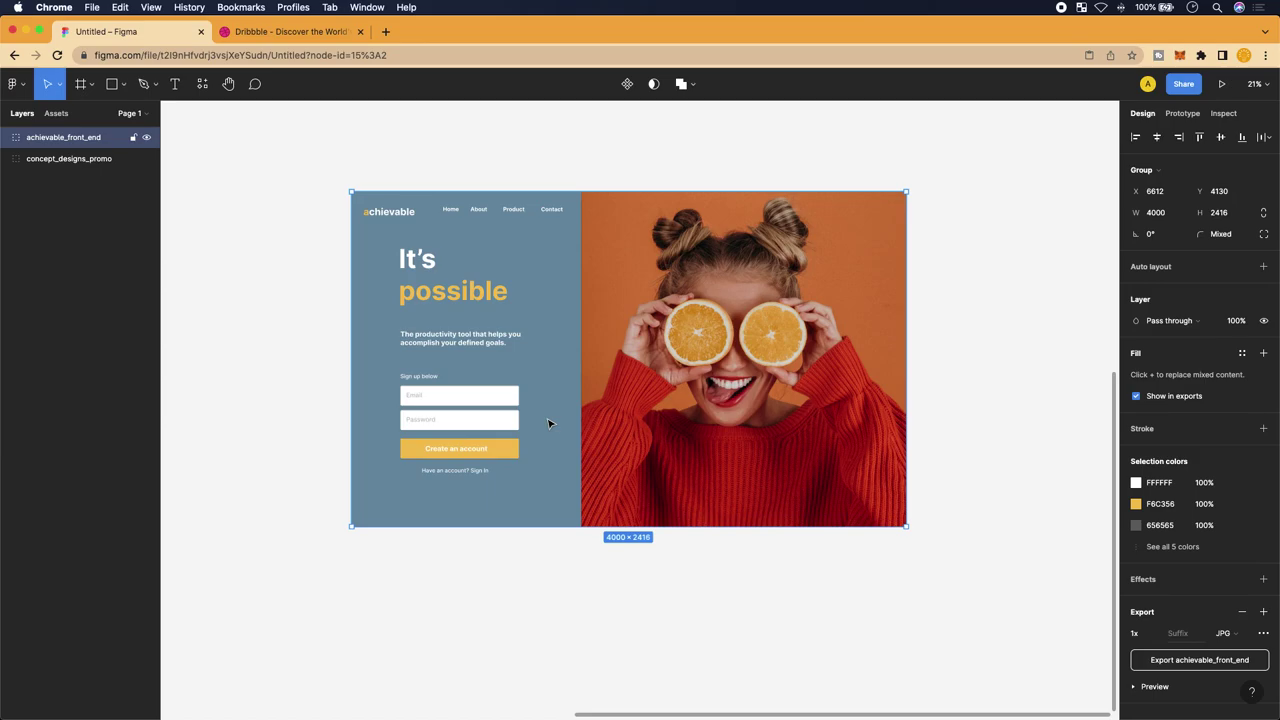
scroll(548, 424, "down", 1)
scroll(548, 424, "right", 1)
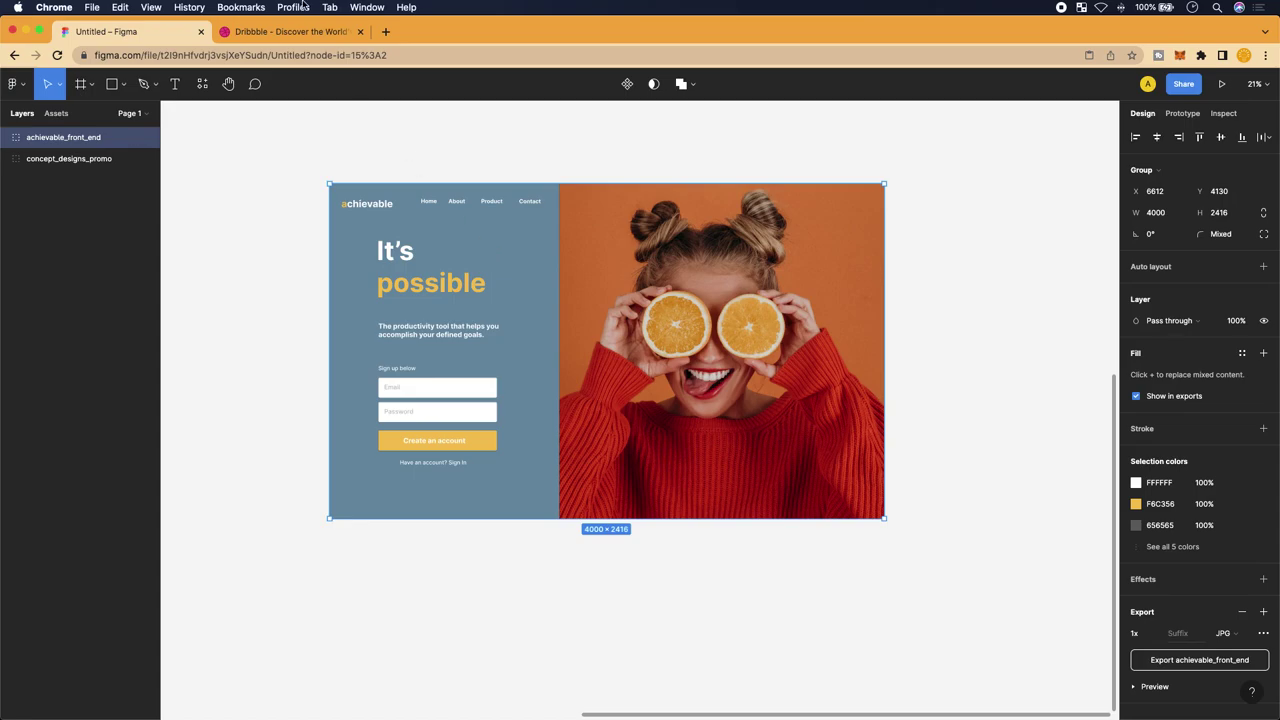
Switch to Dribbble and browse the popular shots for design inspiration
left_click(300, 31)
scroll(273, 277, "up", 10)
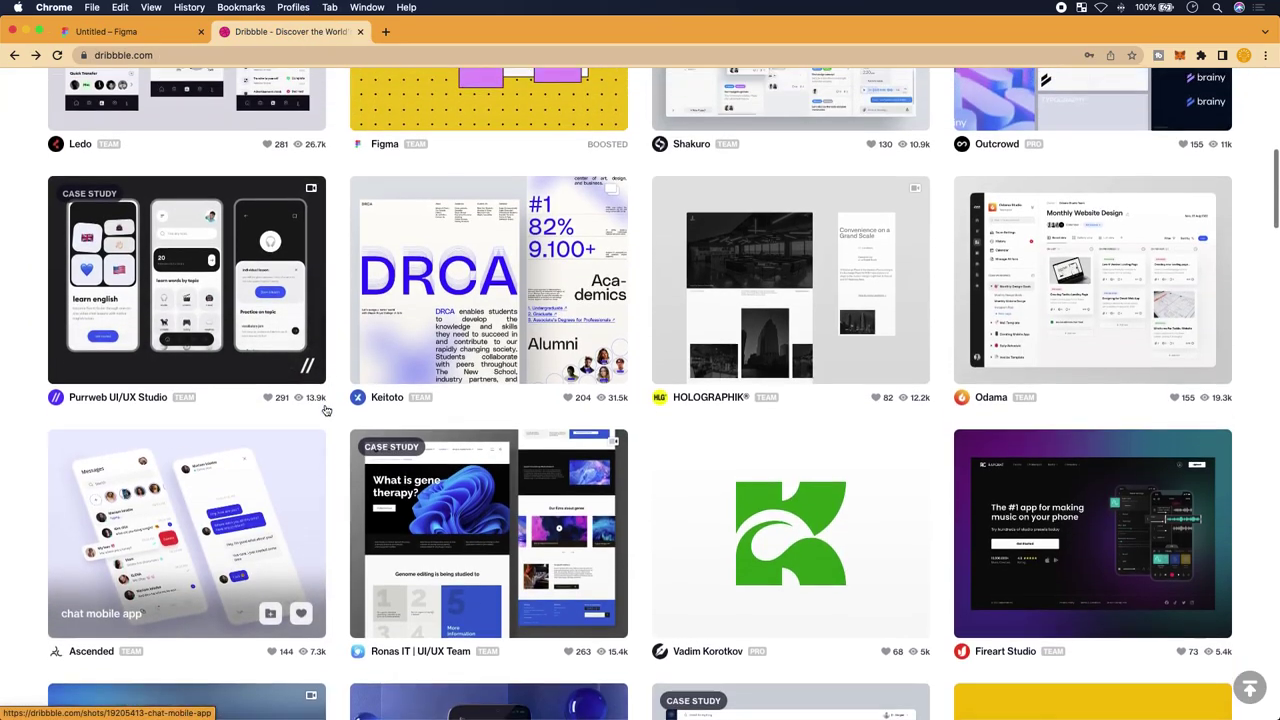
scroll(540, 418, "down", 5)
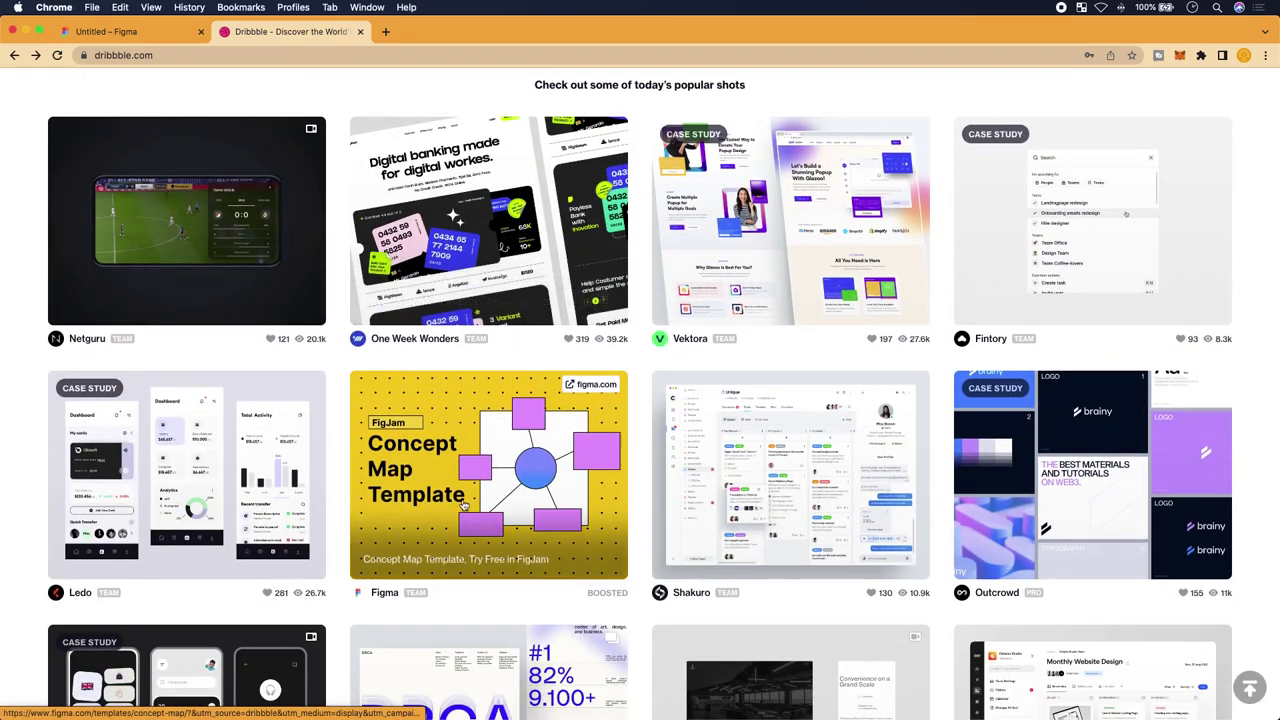
scroll(540, 430, "down", 5)
scroll(922, 271, "up", 5)
scroll(922, 271, "up", 4)
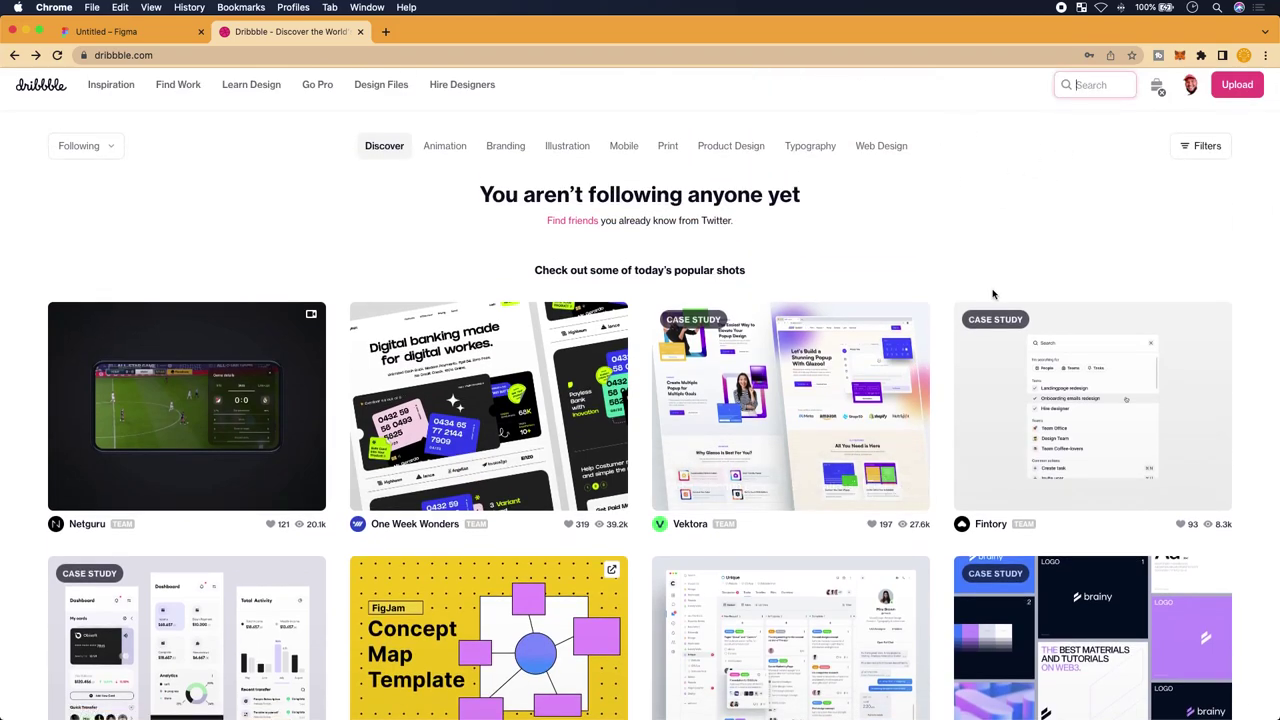
scroll(943, 434, "down", 7)
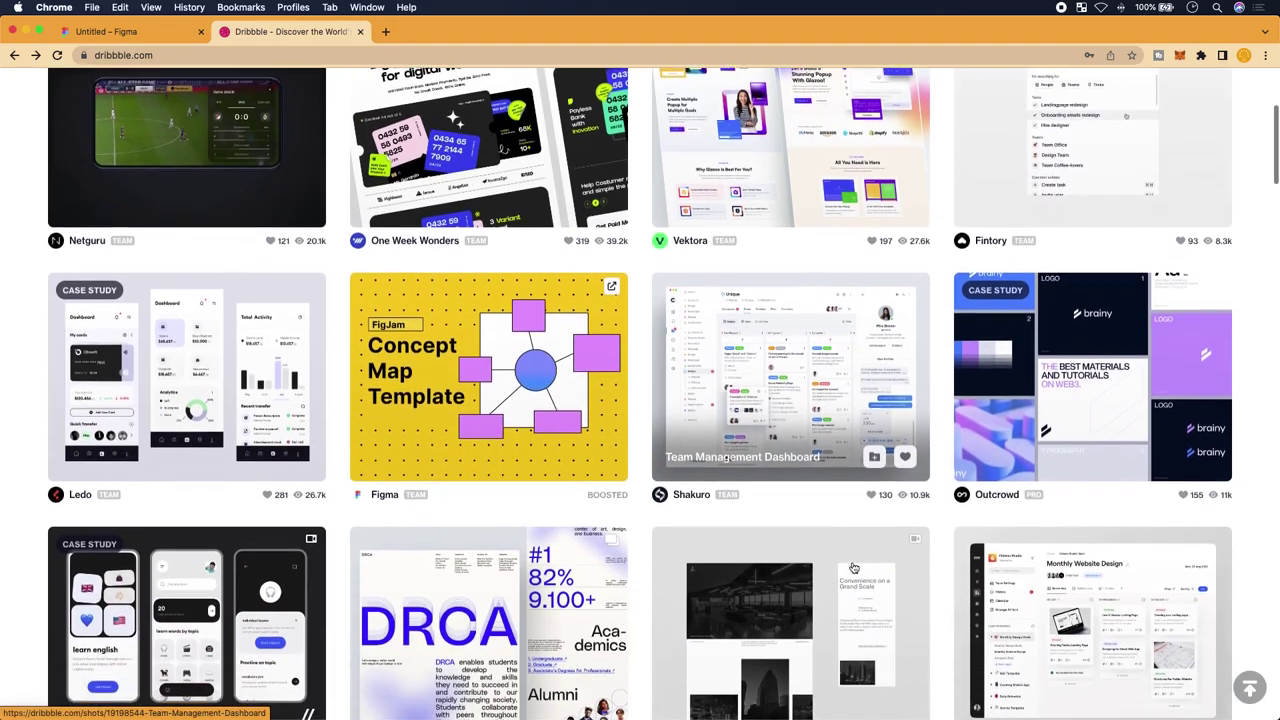
scroll(852, 567, "down", 5)
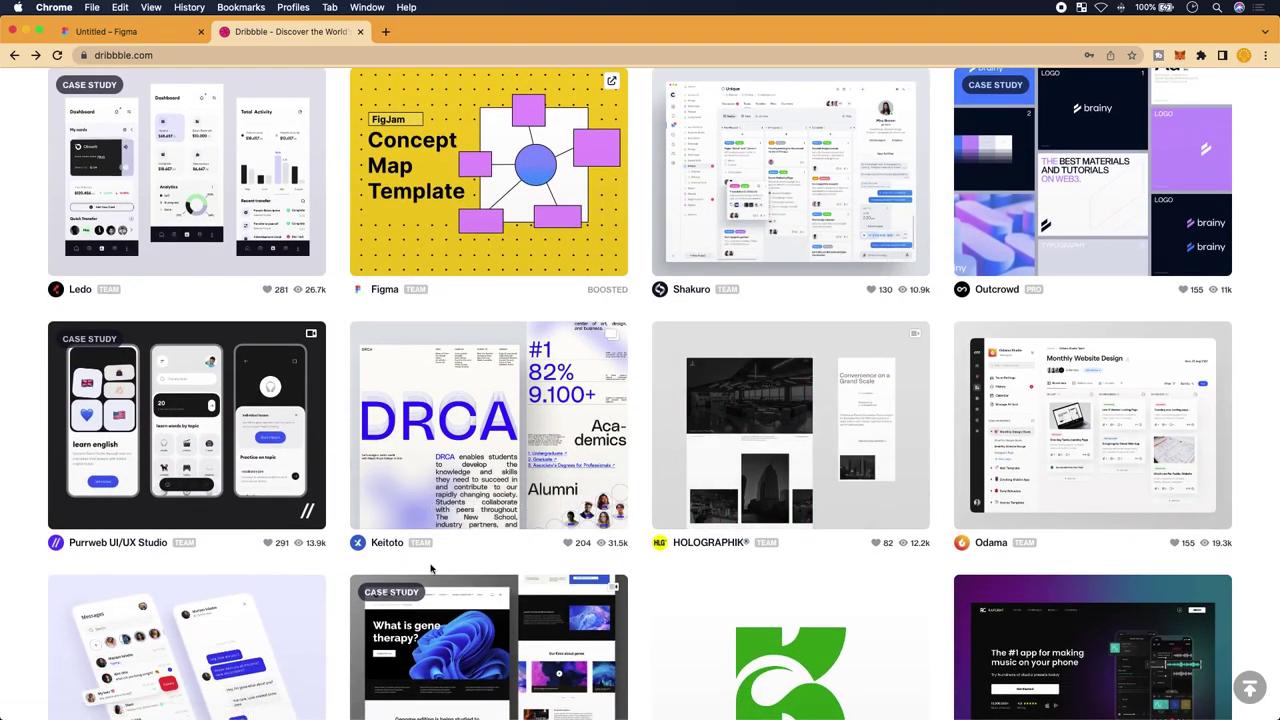
scroll(431, 568, "down", 5)
scroll(510, 537, "up", 9)
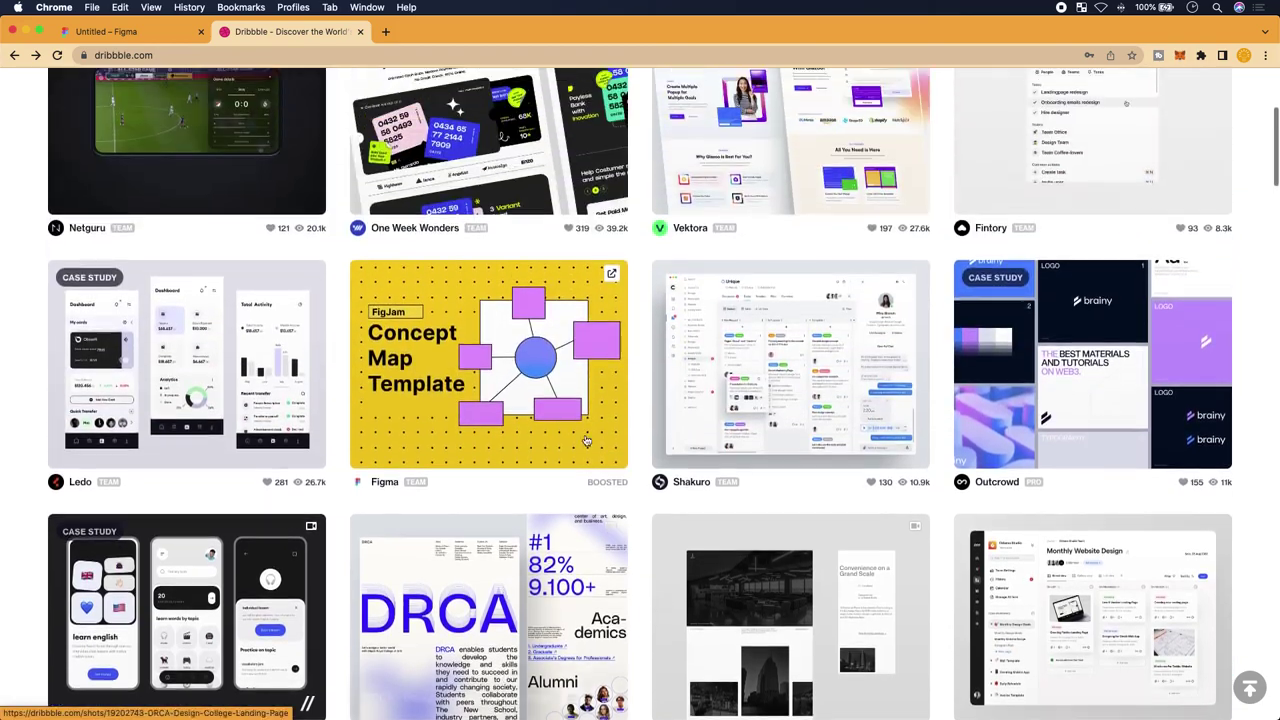
Search Dribbble for "user interface for a log in"
scroll(863, 240, "up", 7)
left_click(1094, 97)
type("ui interface")
type(" for a log in")
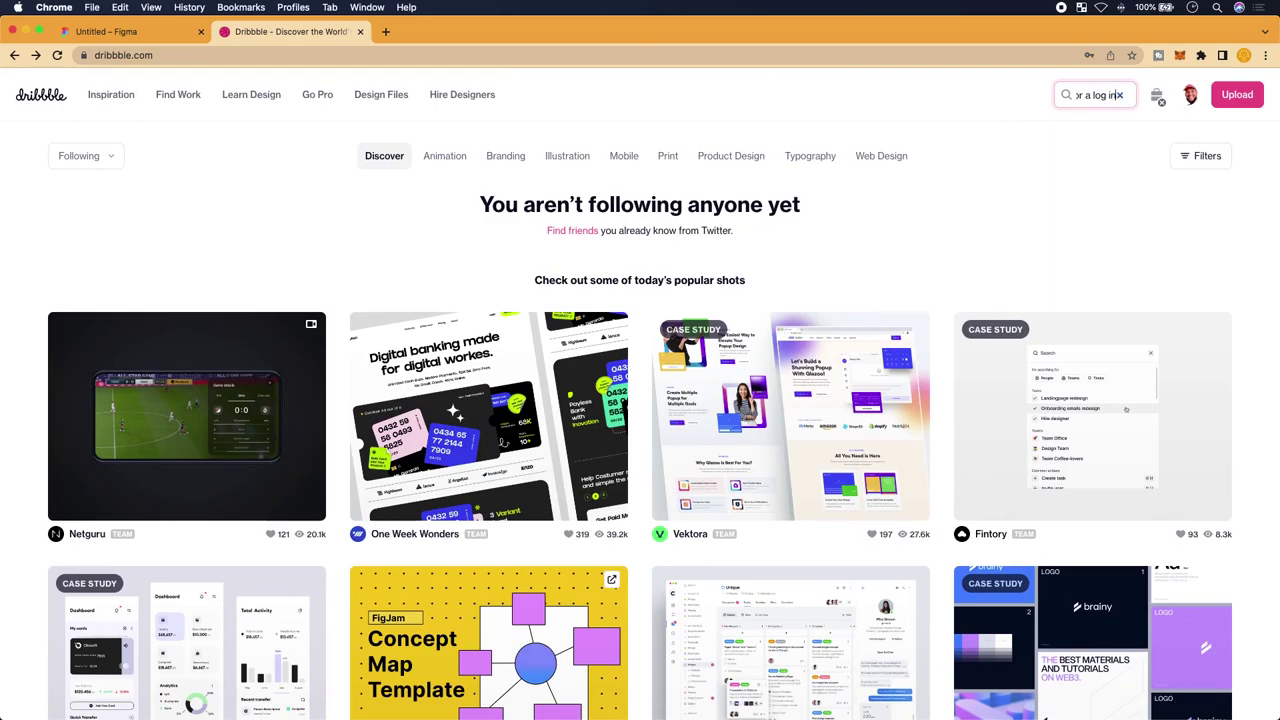
key("Return")
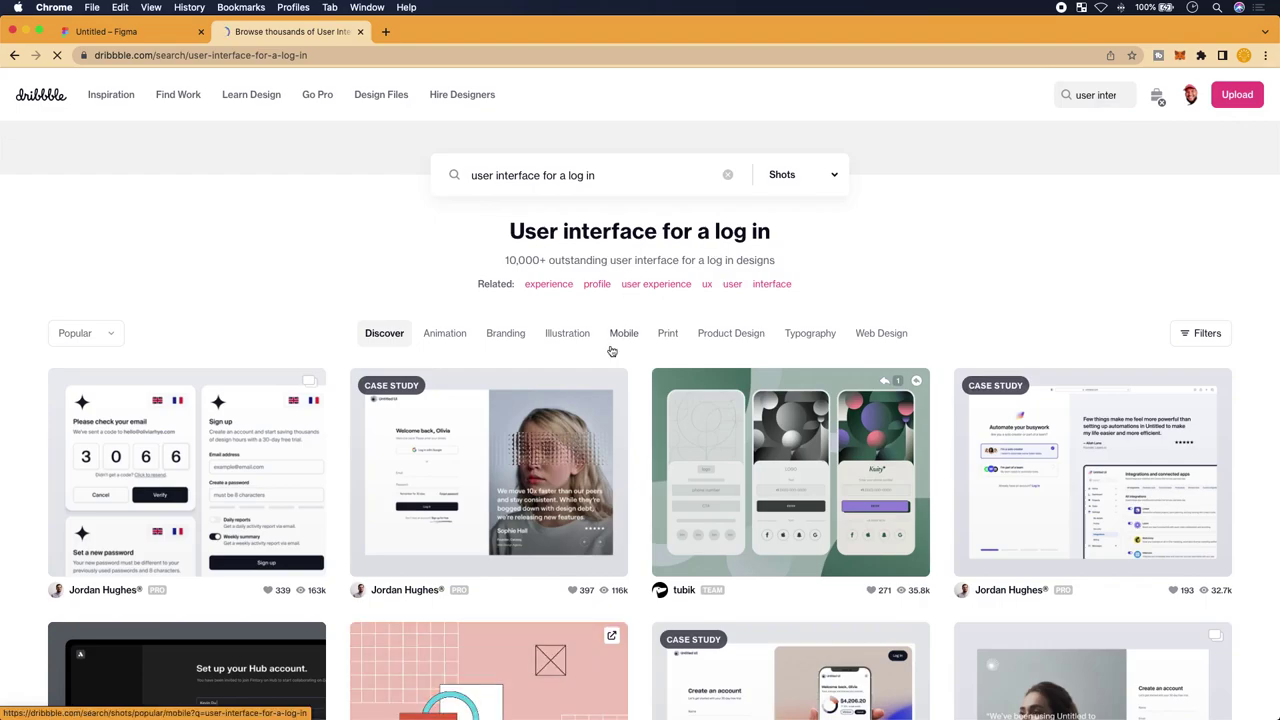
Look through the login interface results and open the Log in Exploration shot with the white sculptural background
scroll(600, 345, "down", 2)
scroll(600, 345, "down", 2)
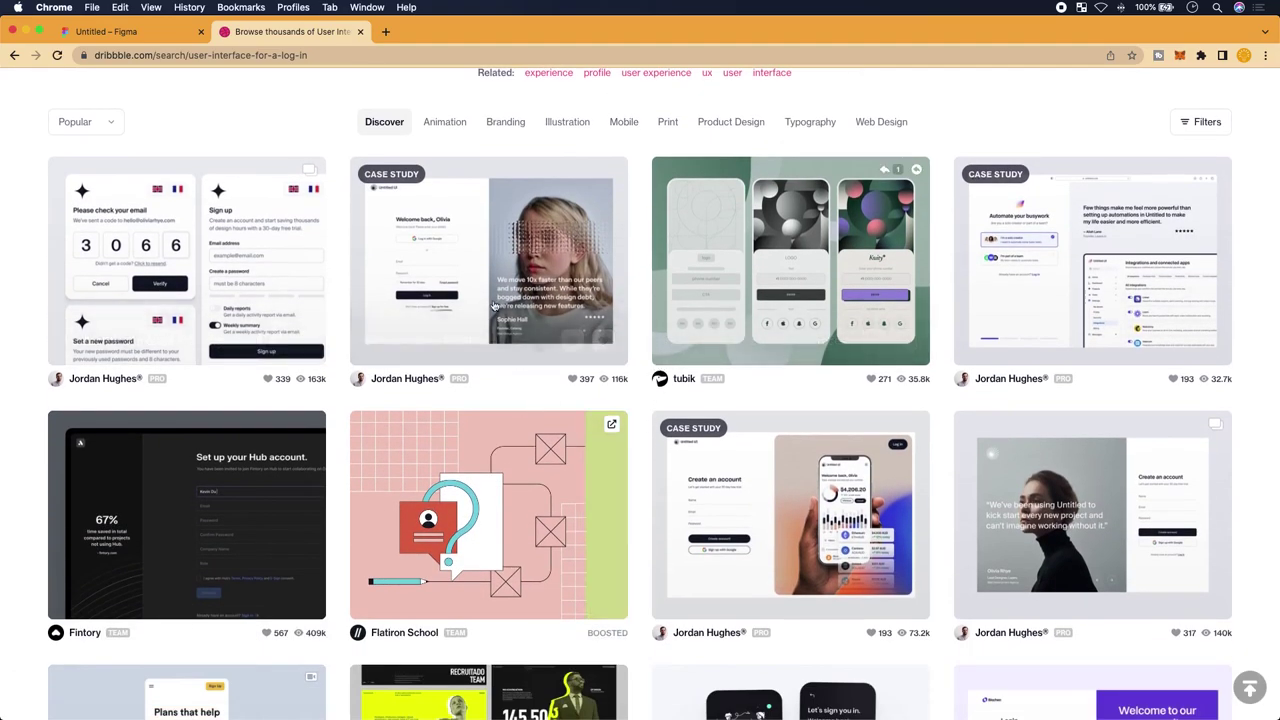
scroll(491, 400, "down", 5)
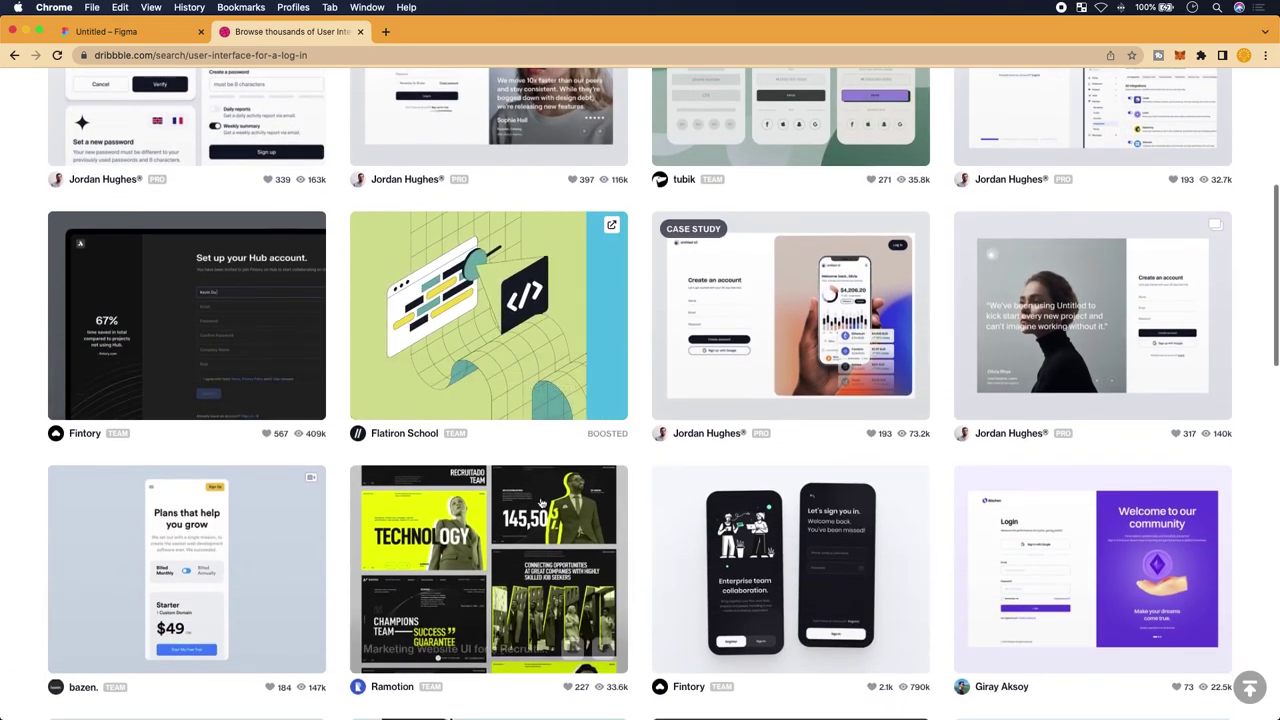
scroll(627, 500, "down", 7)
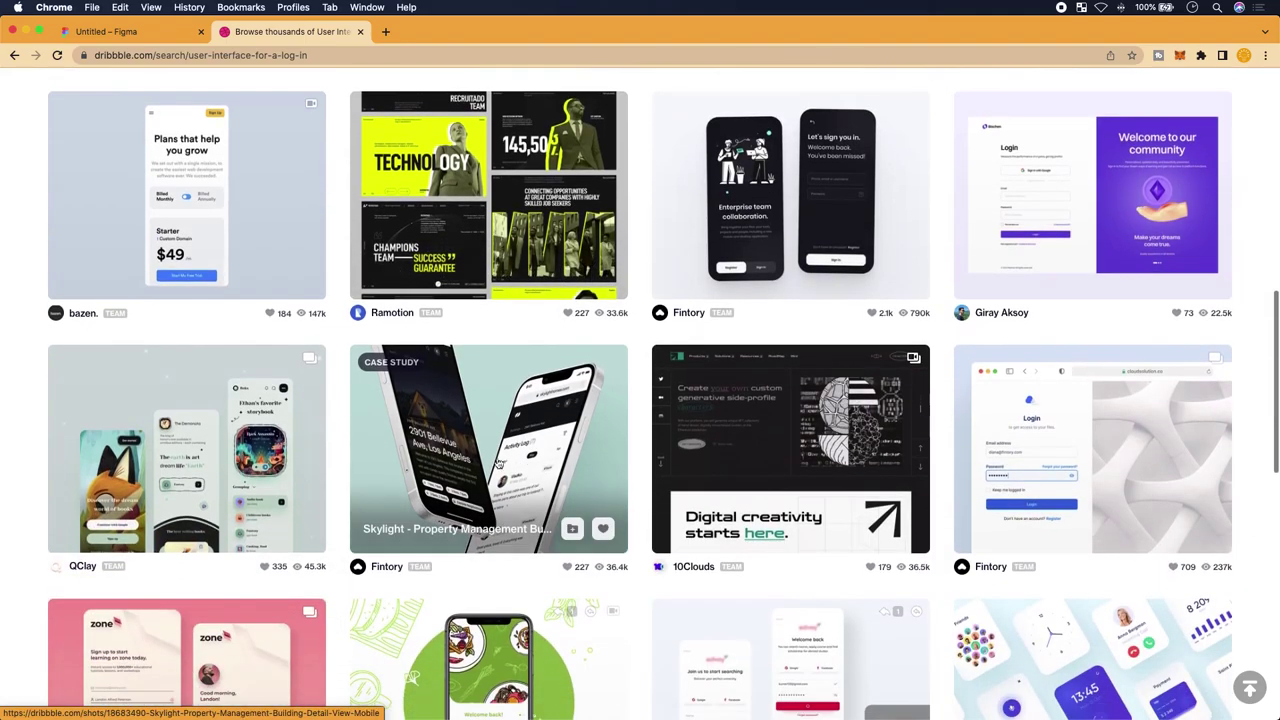
scroll(790, 460, "down", 3)
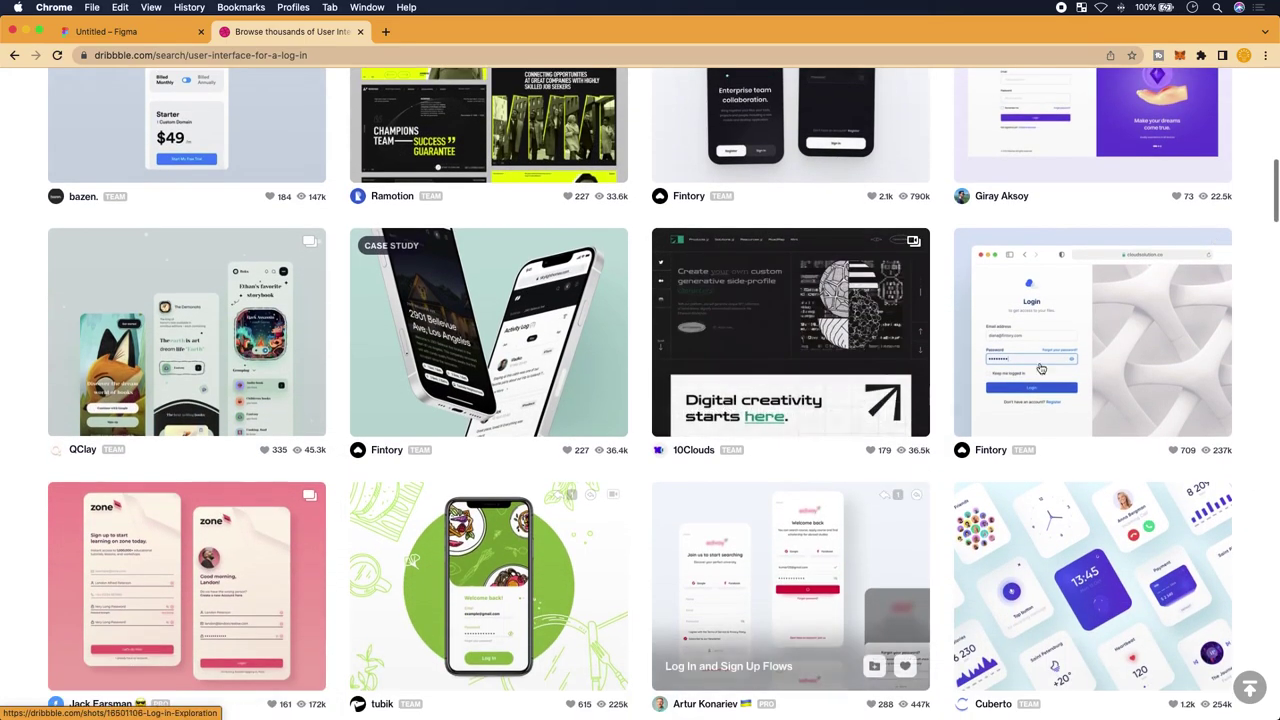
left_click(1080, 352)
scroll(700, 480, "down", 1)
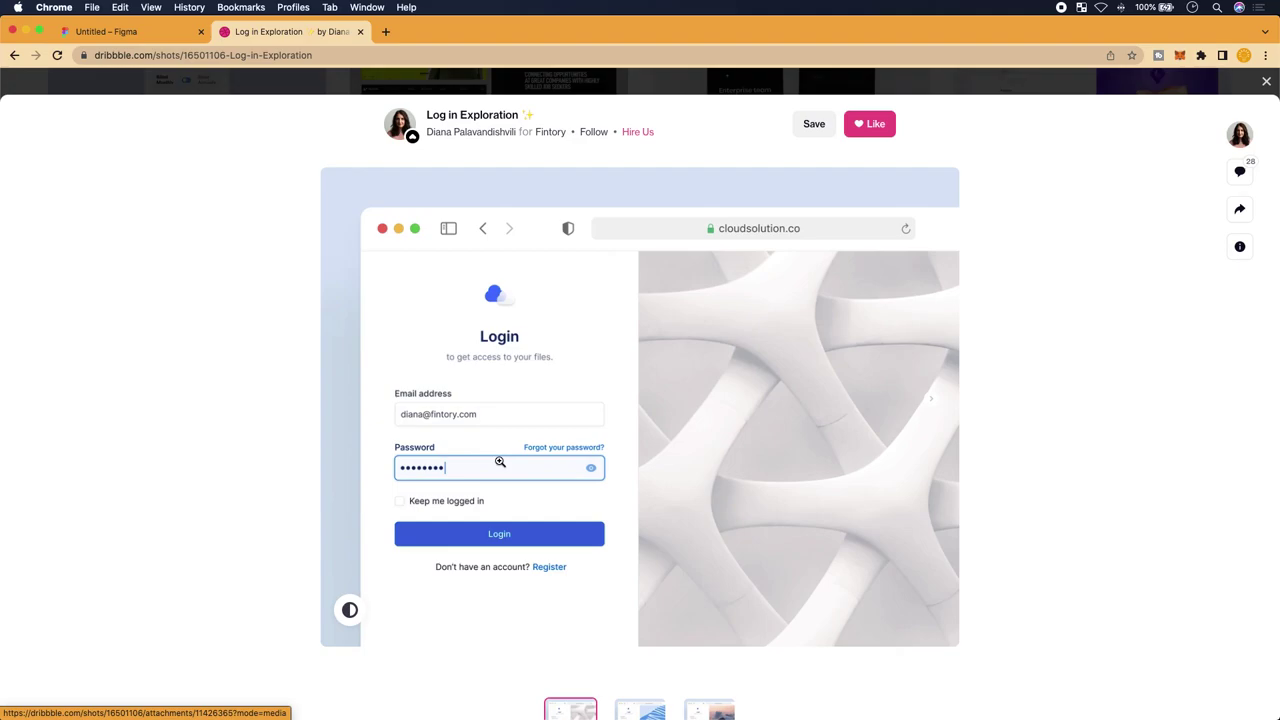
Compare the form layout and split image of the Log in Exploration shot with the achievable_front_end design in Figma
left_click(166, 34)
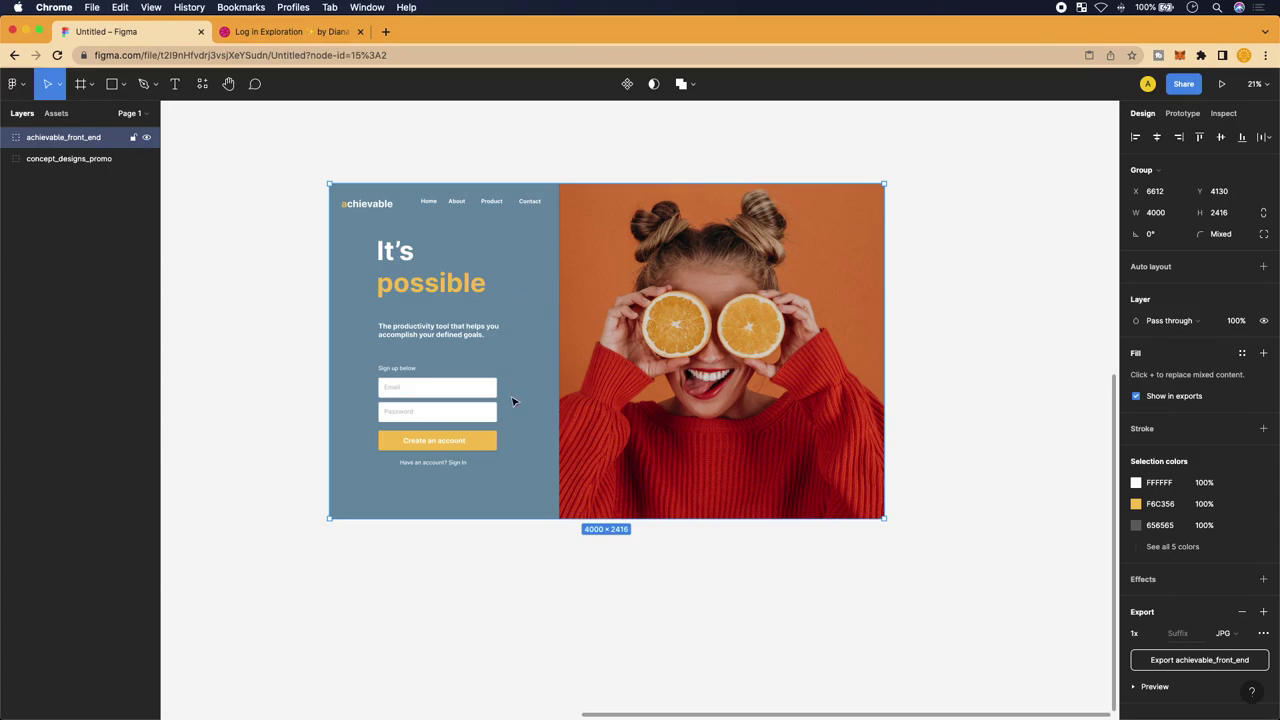
left_click(290, 31)
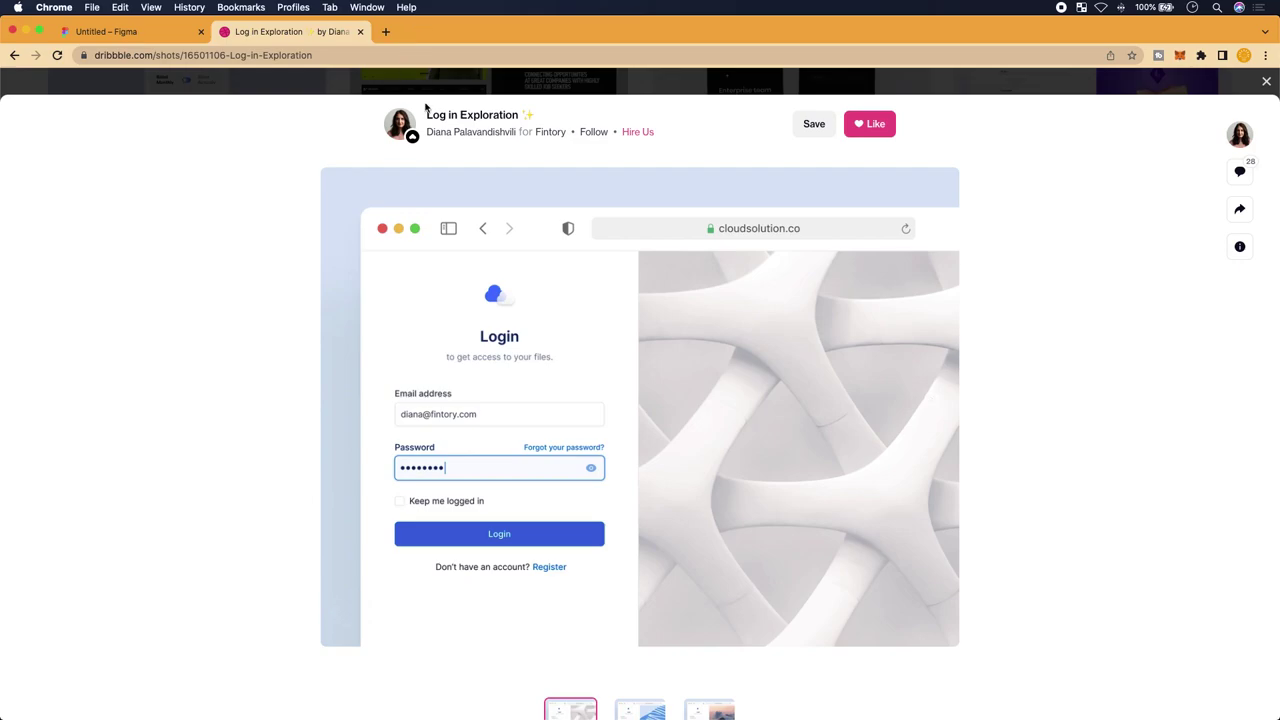
scroll(423, 109, "up", 5)
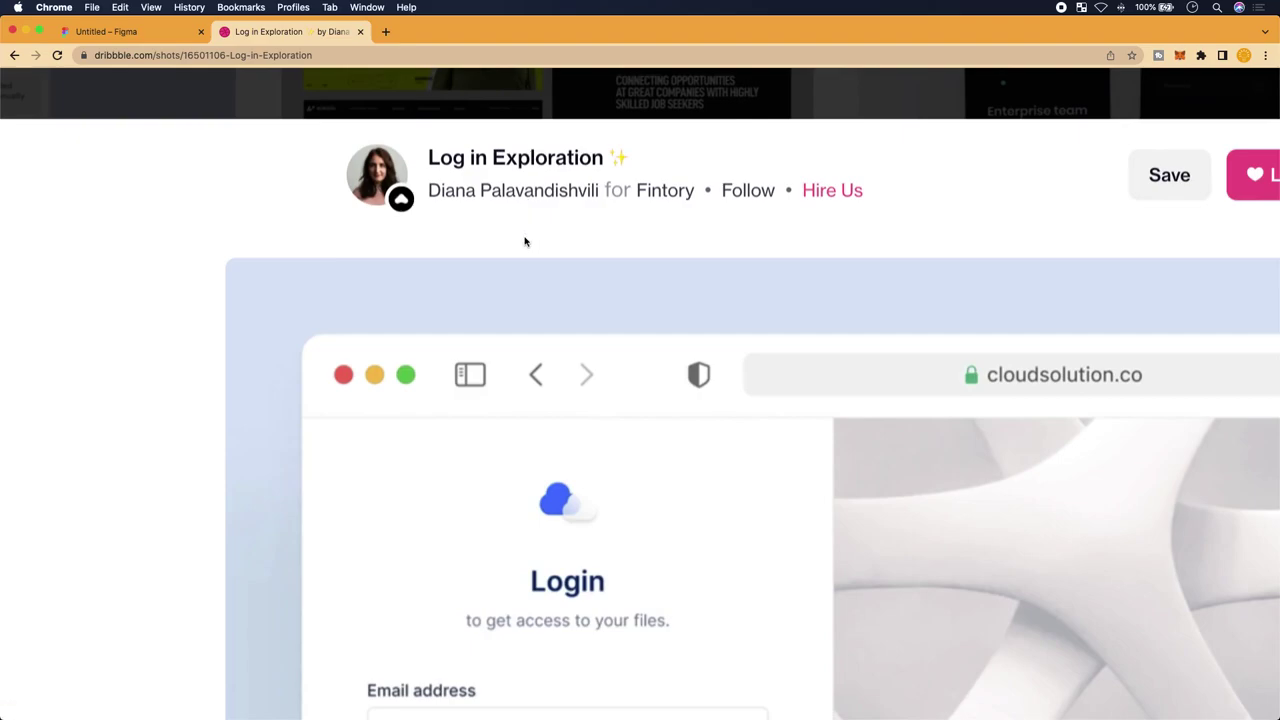
scroll(524, 241, "down", 5)
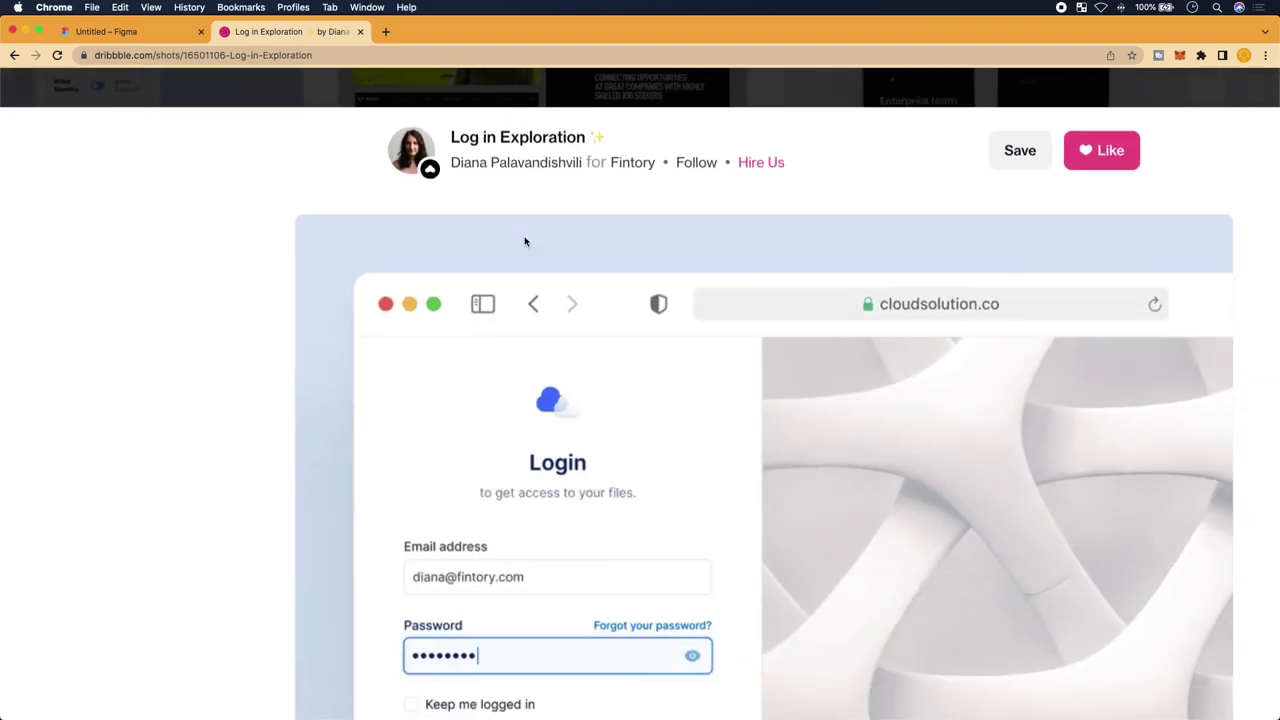
scroll(512, 294, "down", 5)
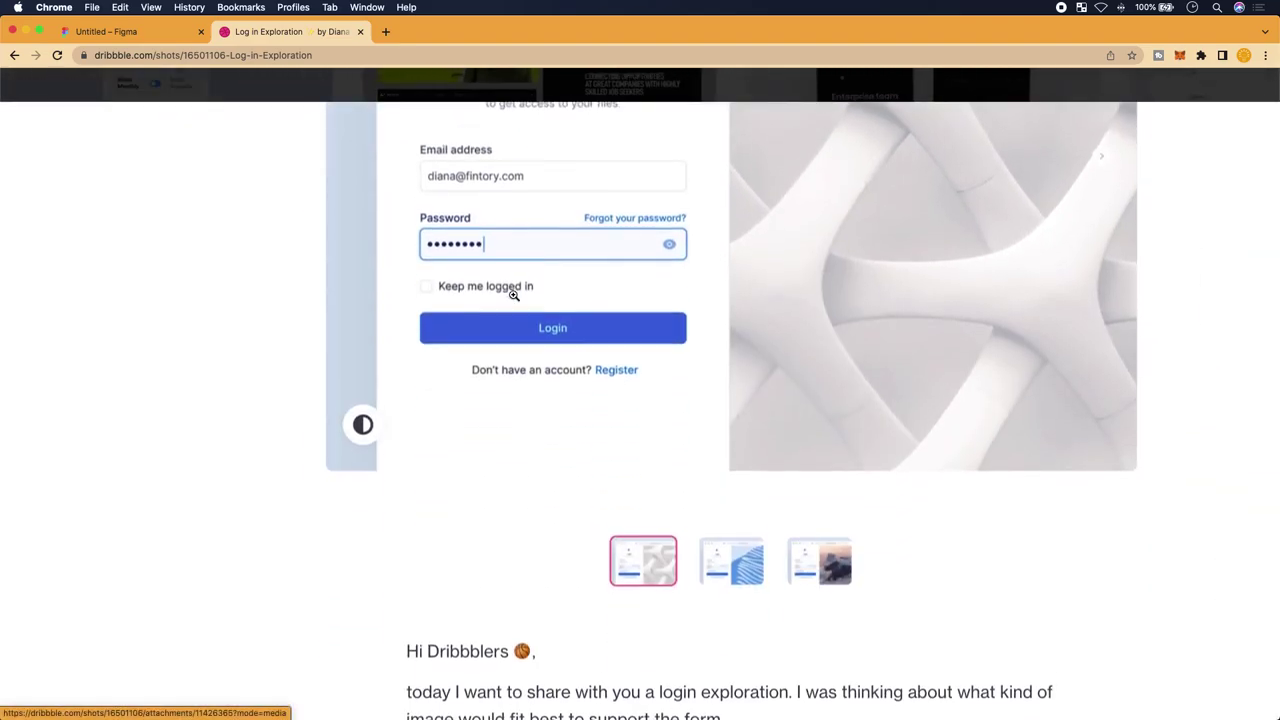
scroll(514, 296, "up", 2)
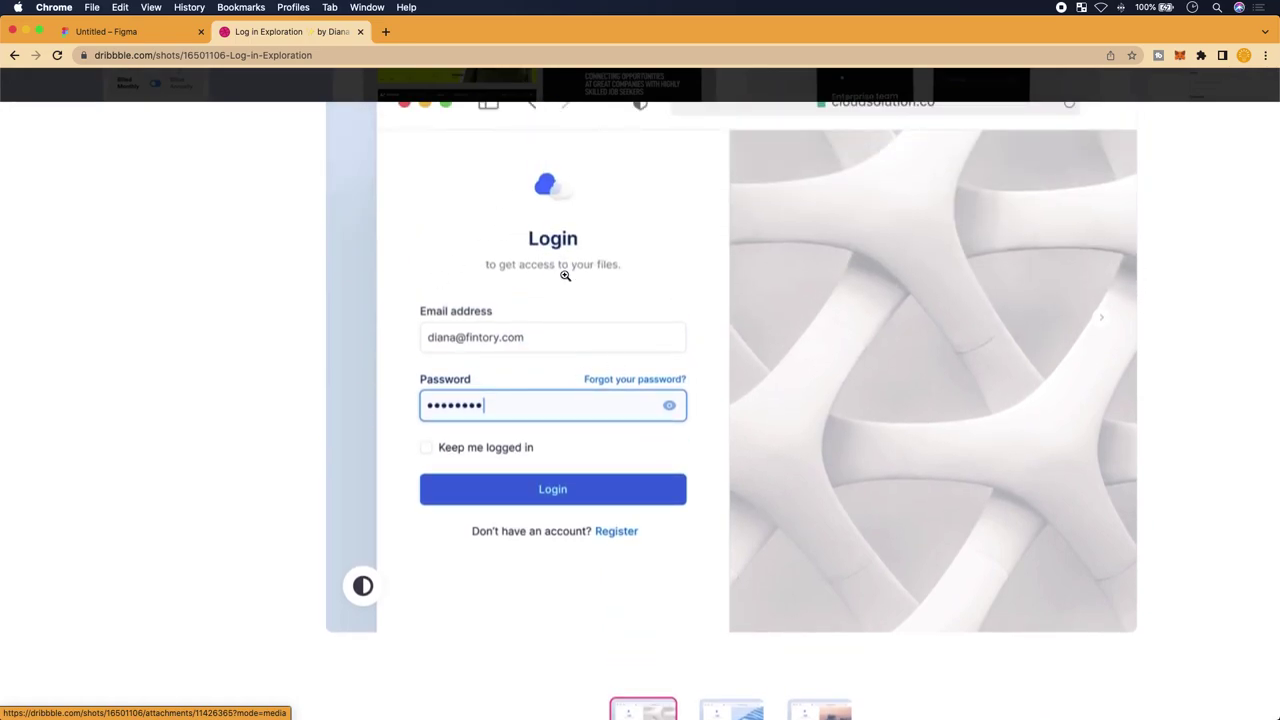
left_click(133, 40)
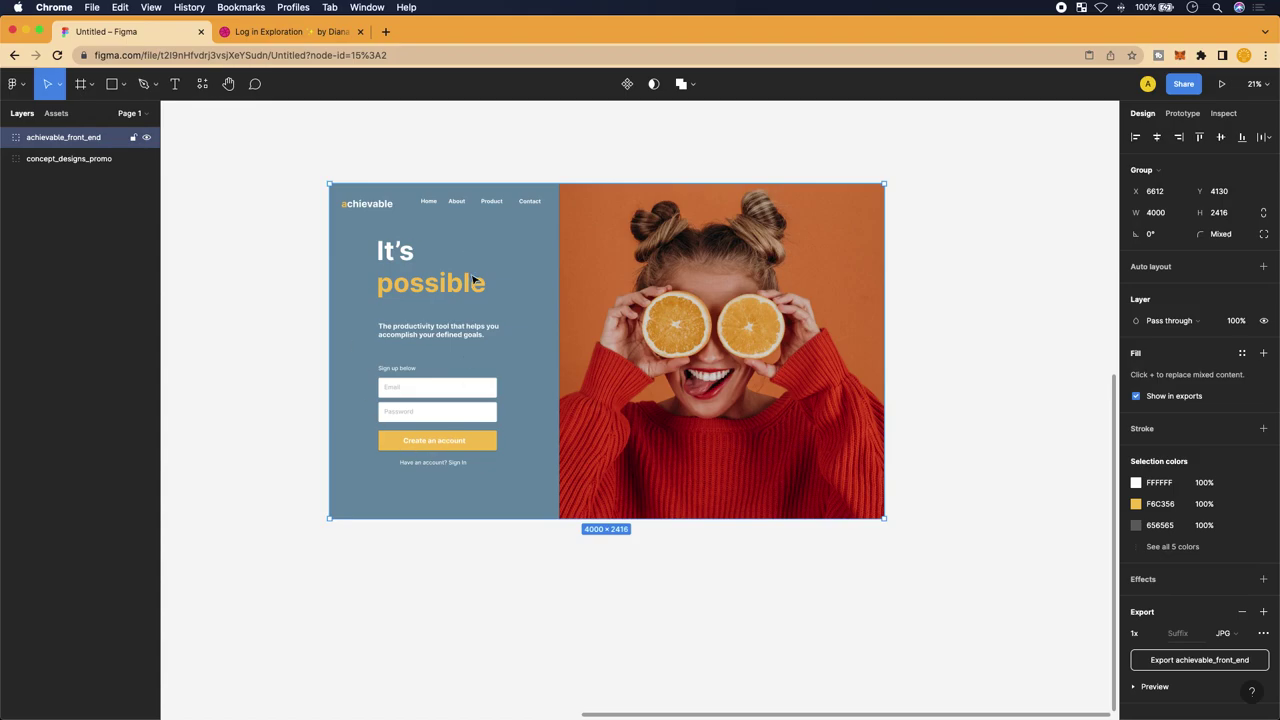
left_click(300, 32)
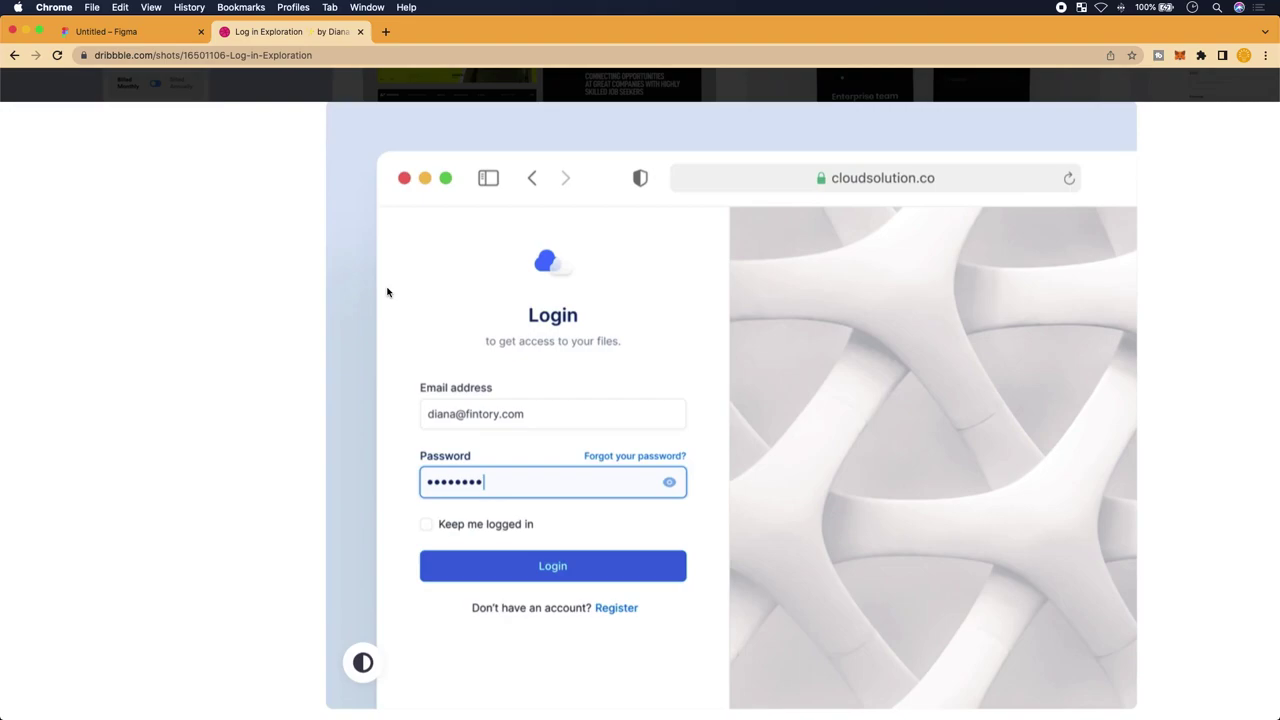
left_click(166, 36)
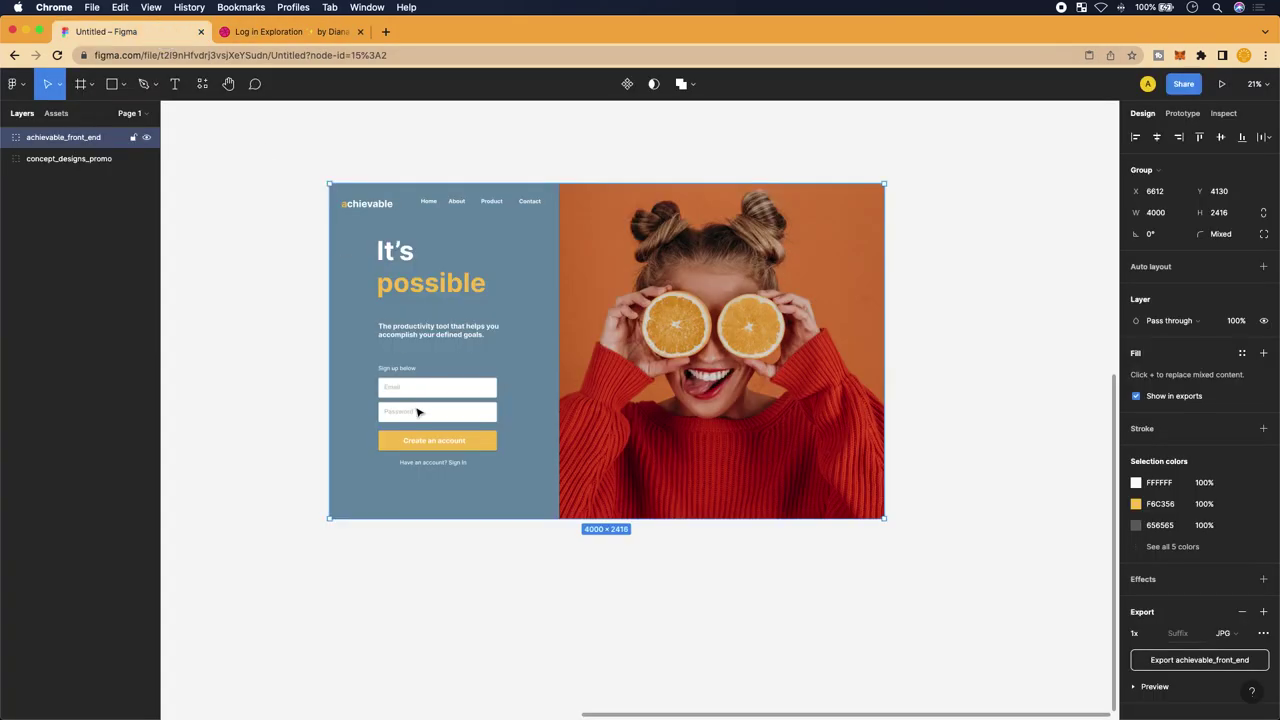
Re-examine the login form of the Log in Exploration shot on Dribbble against the achievable_front_end design in Figma
left_click(300, 34)
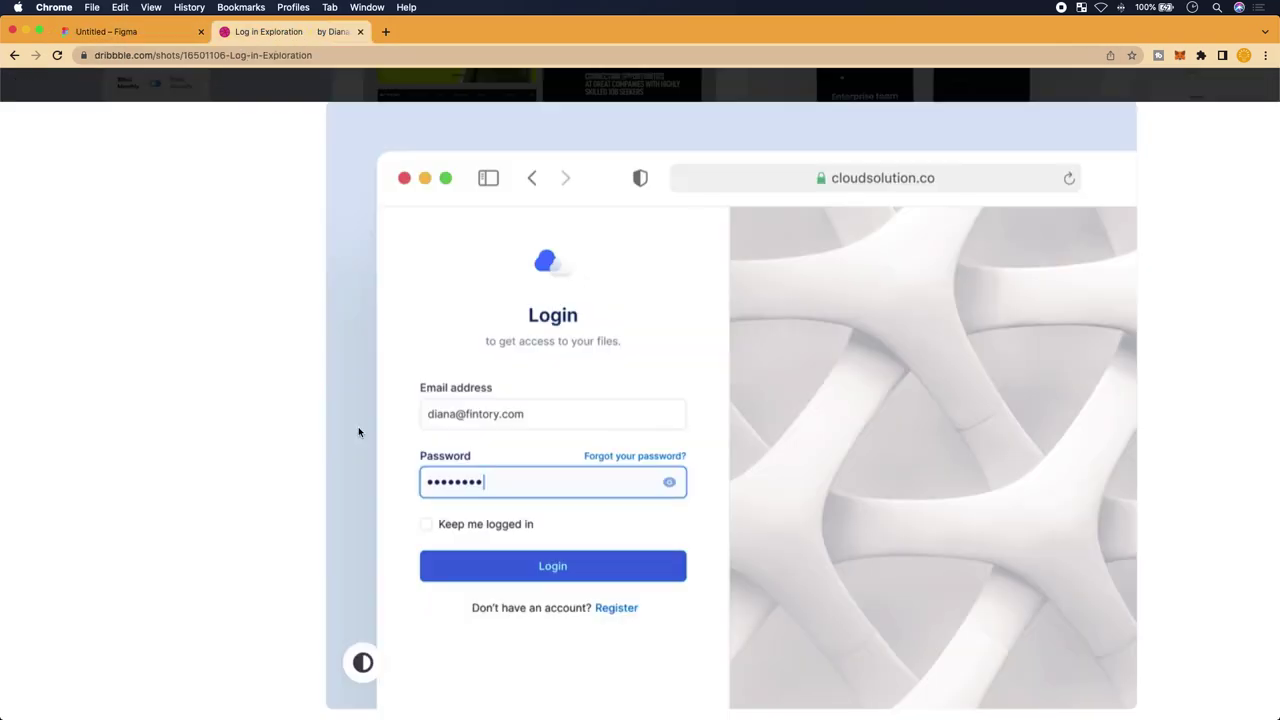
scroll(359, 430, "down", 2)
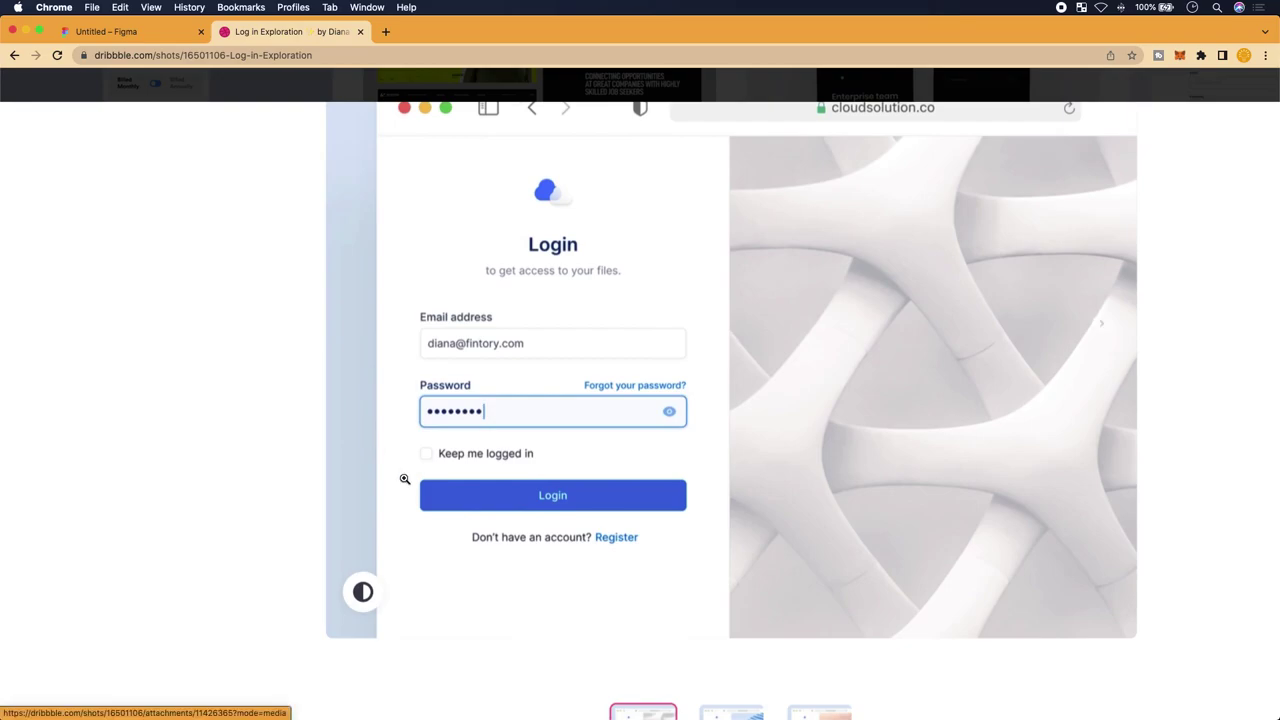
scroll(404, 479, "up", 1)
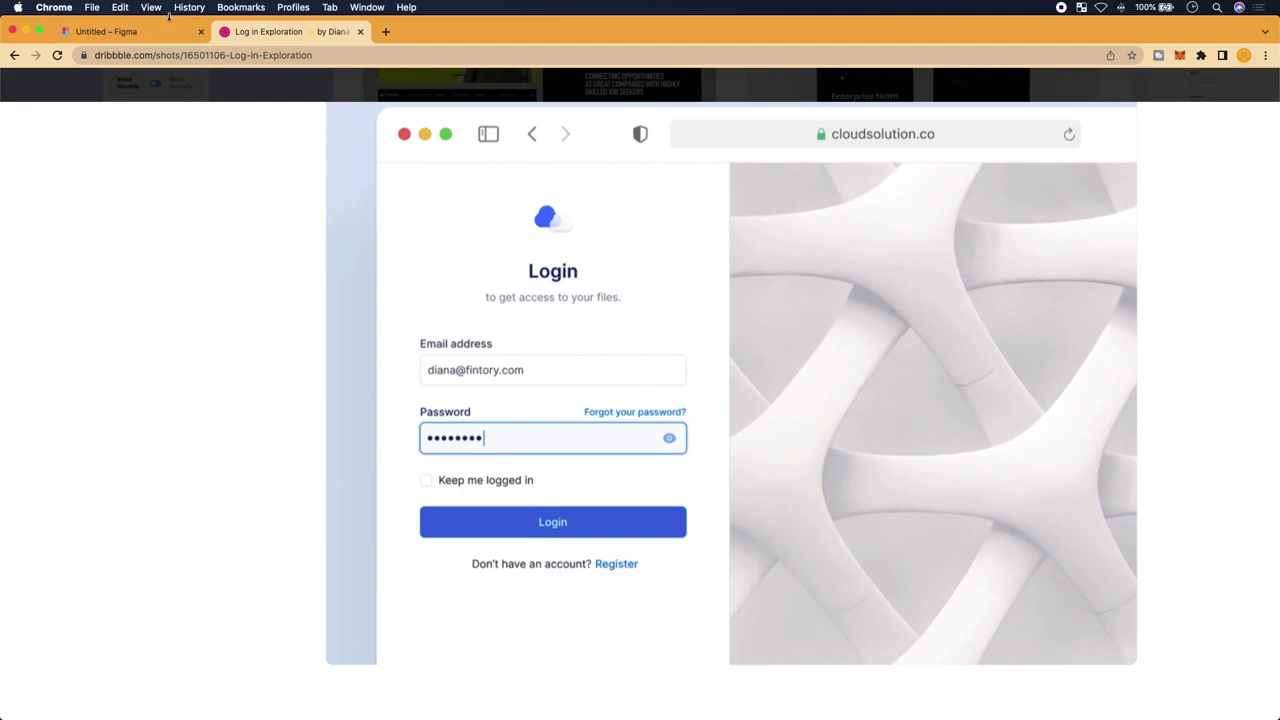
left_click(130, 31)
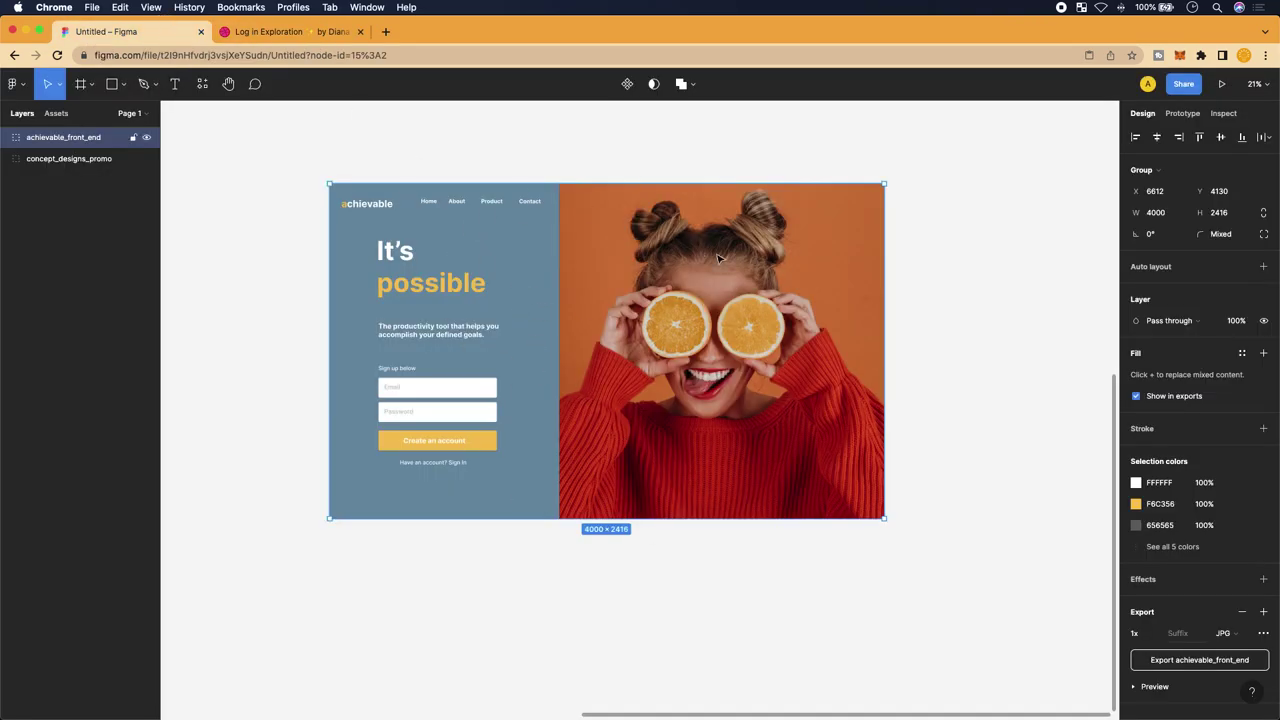
scroll(588, 313, "down", 1)
scroll(588, 313, "right", 1)
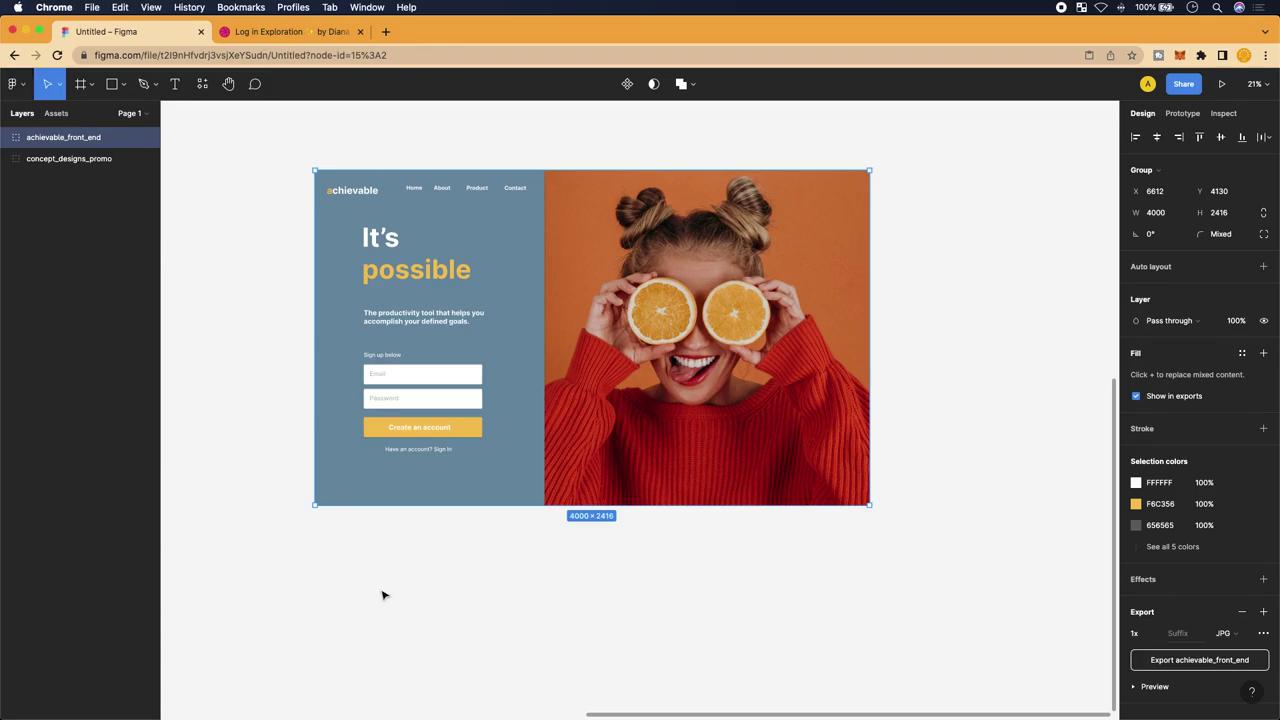
Search the web for "what is my viewport" and highlight the browser's viewport size on whatismyviewport.com
left_click(387, 32)
type("how")
key("BackSpace")
key("BackSpace")
key("BackSpace")
type("w")
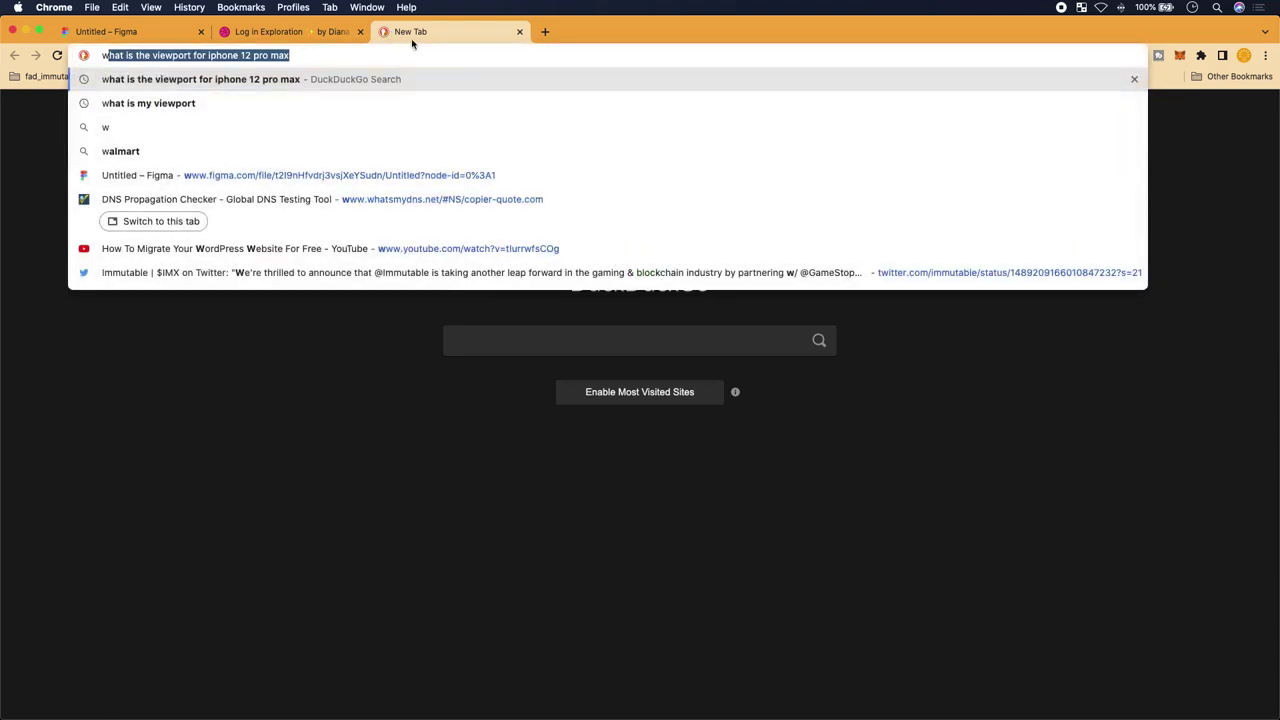
left_click(511, 353)
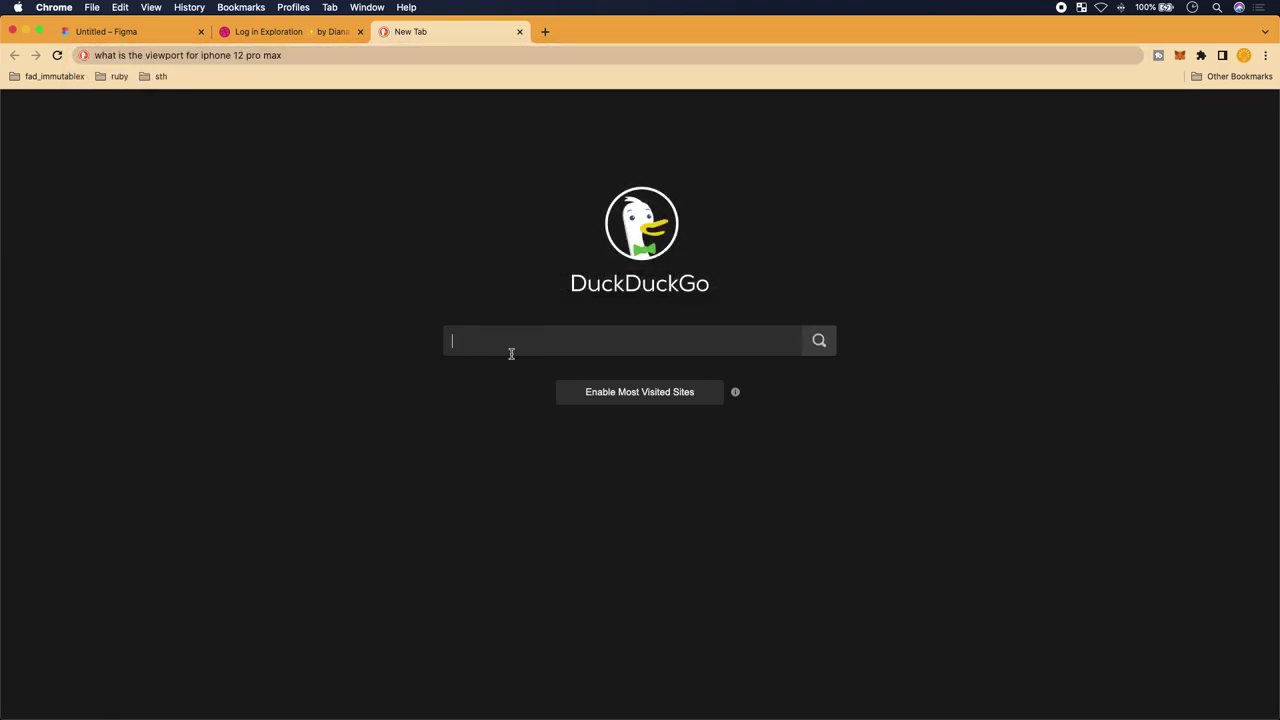
type("what is the vi")
key("BackSpace")
key("BackSpace")
key("BackSpace")
key("BackSpace")
key("BackSpace")
key("BackSpace")
type("my viewport")
key("Return")
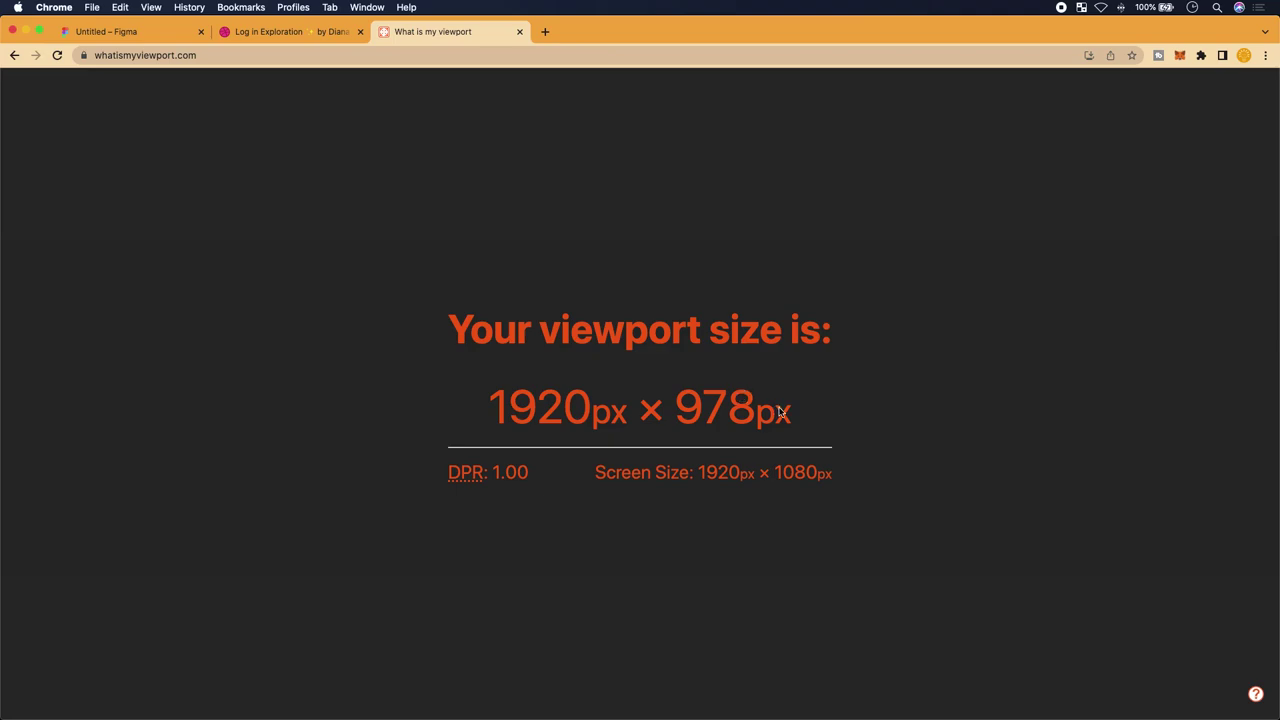
left_click(414, 306)
left_click_drag(414, 306, 813, 411)
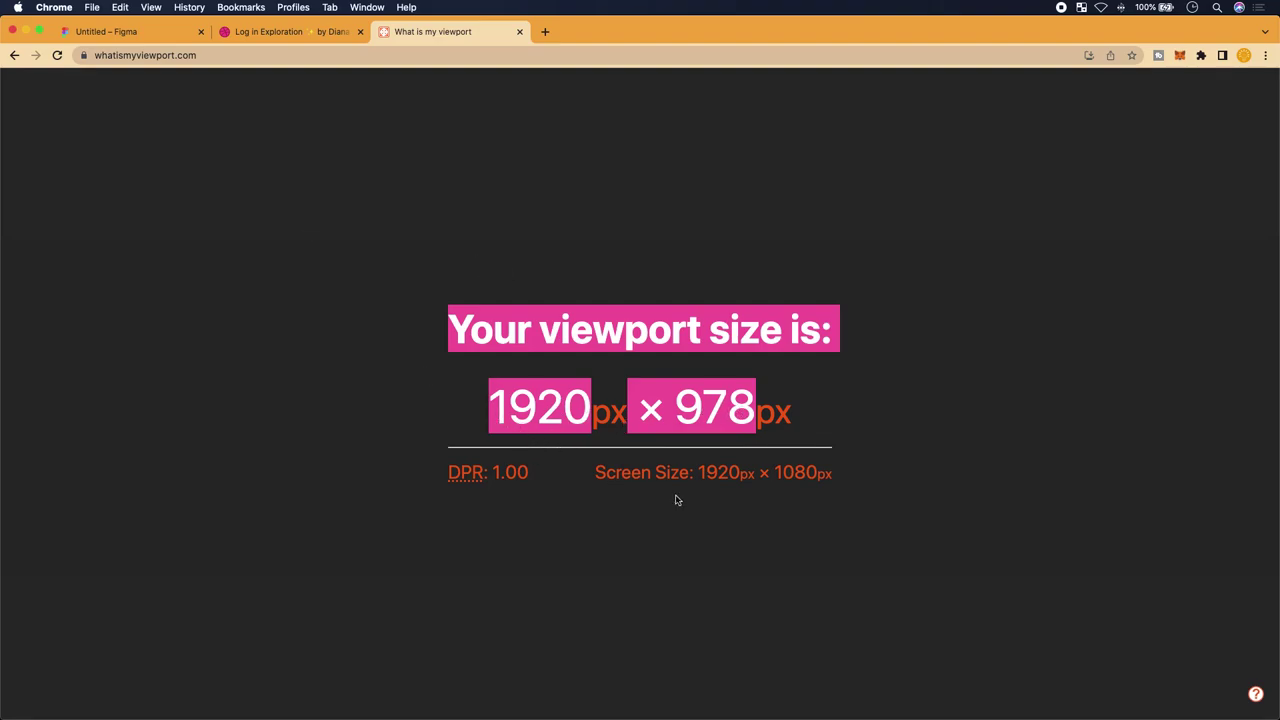
Switch to Figma and draw a rectangle about 997 × 933 below the achievable_front_end design
left_click(152, 32)
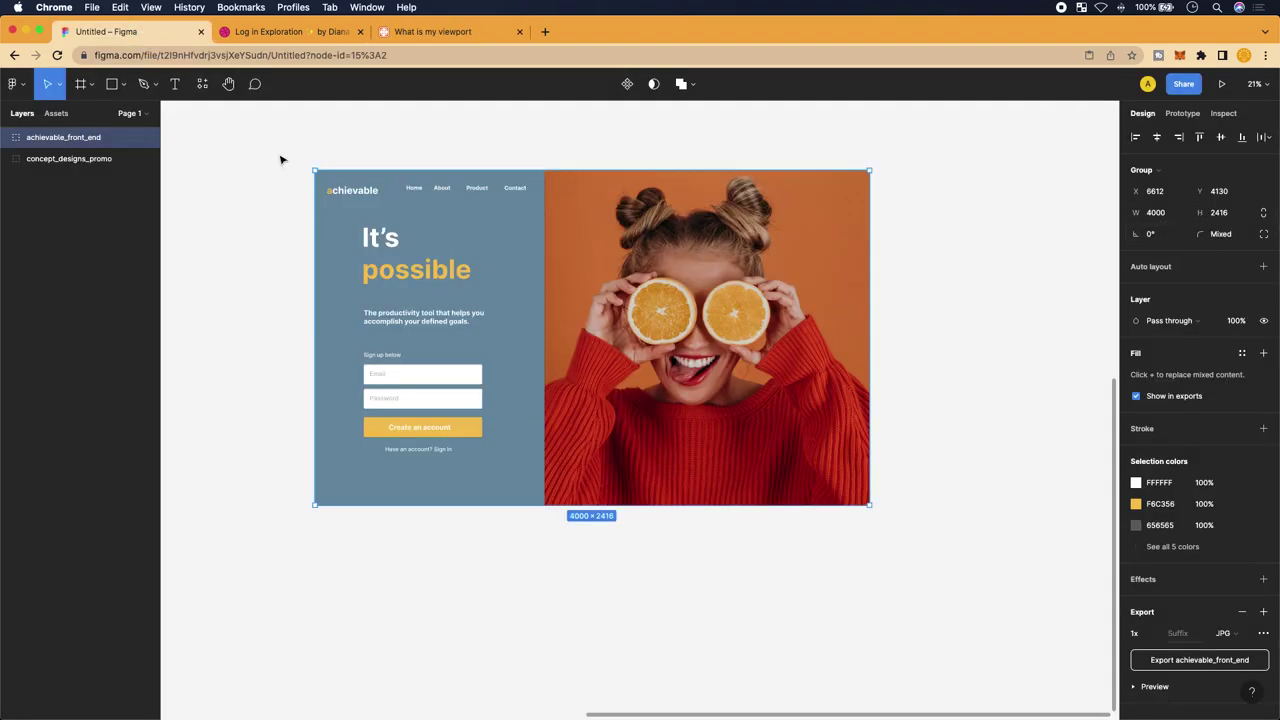
left_click(123, 84)
left_click(128, 119)
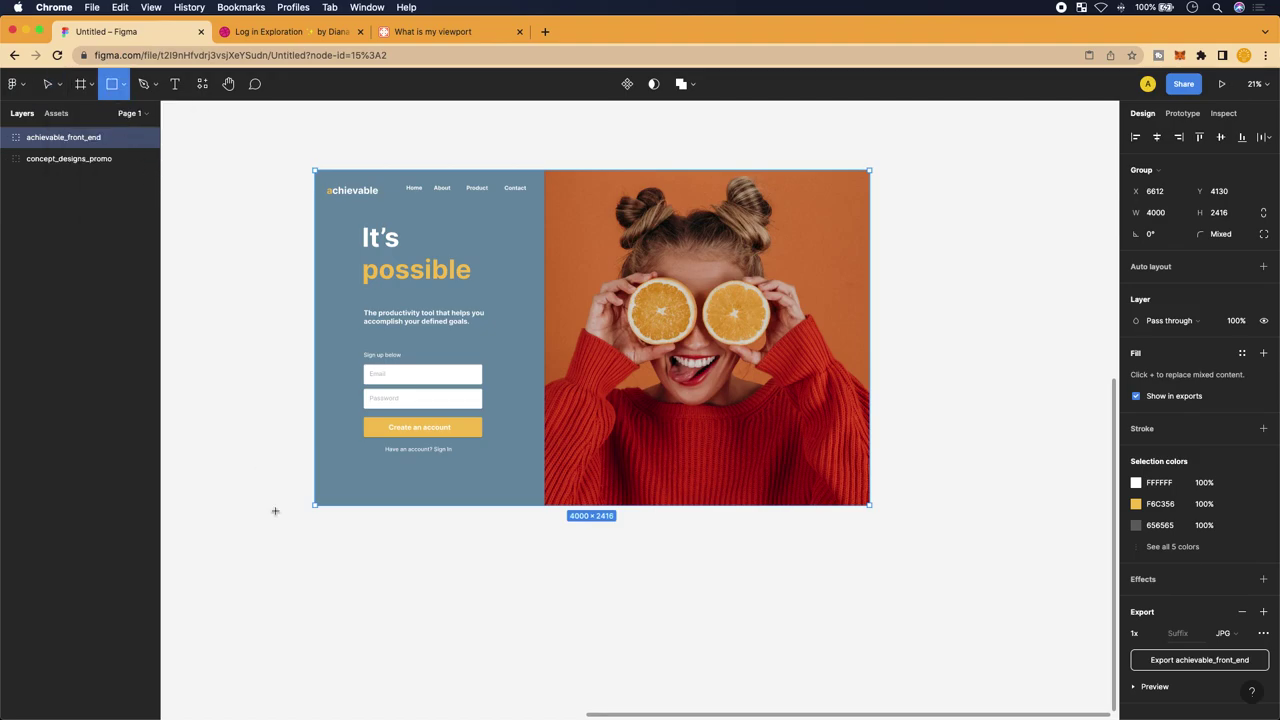
scroll(276, 512, "down", 1)
left_click_drag(317, 497, 456, 627)
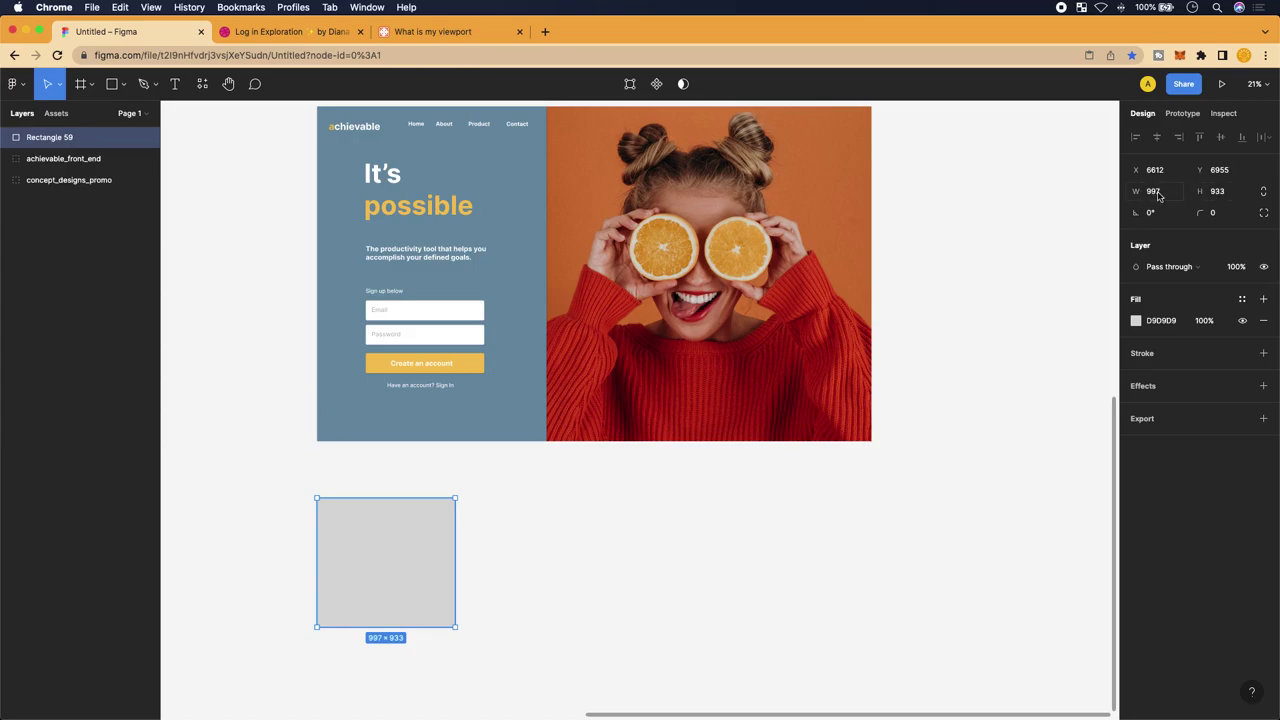
Set the new rectangle's width to 1920 and height to 978, matching the size on the viewport page
left_click(440, 31)
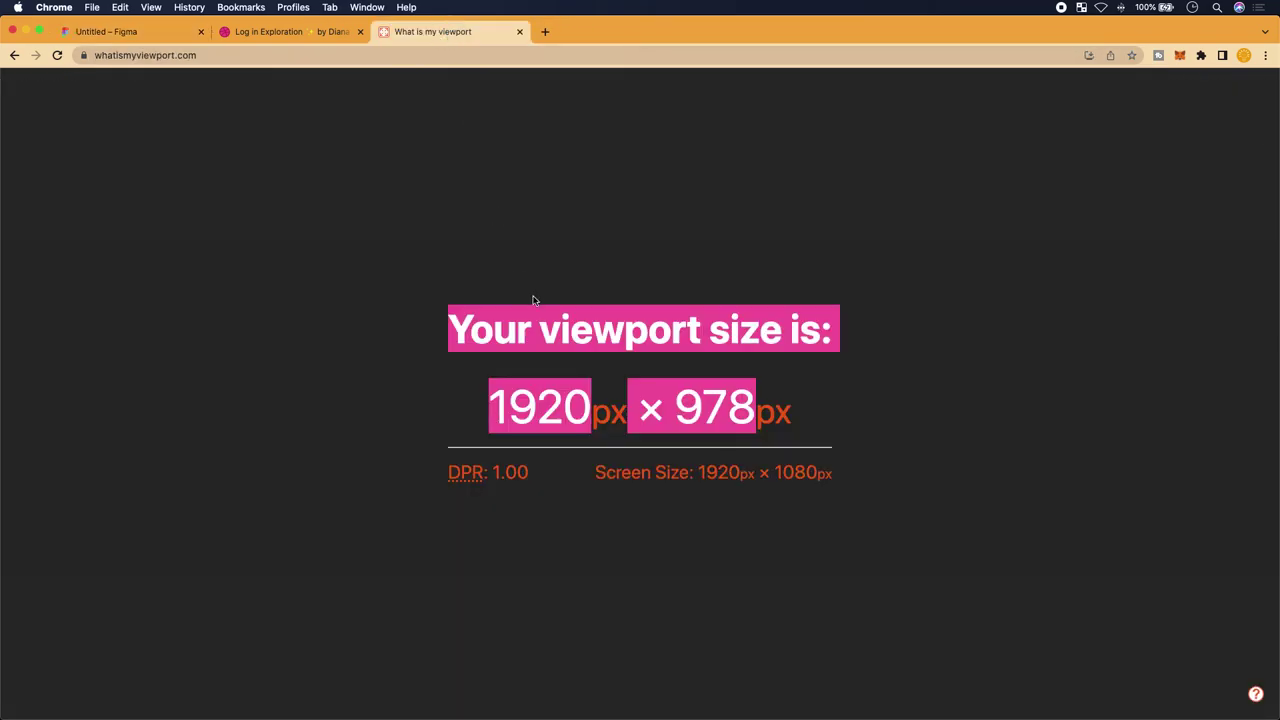
left_click(125, 38)
left_click(1160, 191)
type("1920")
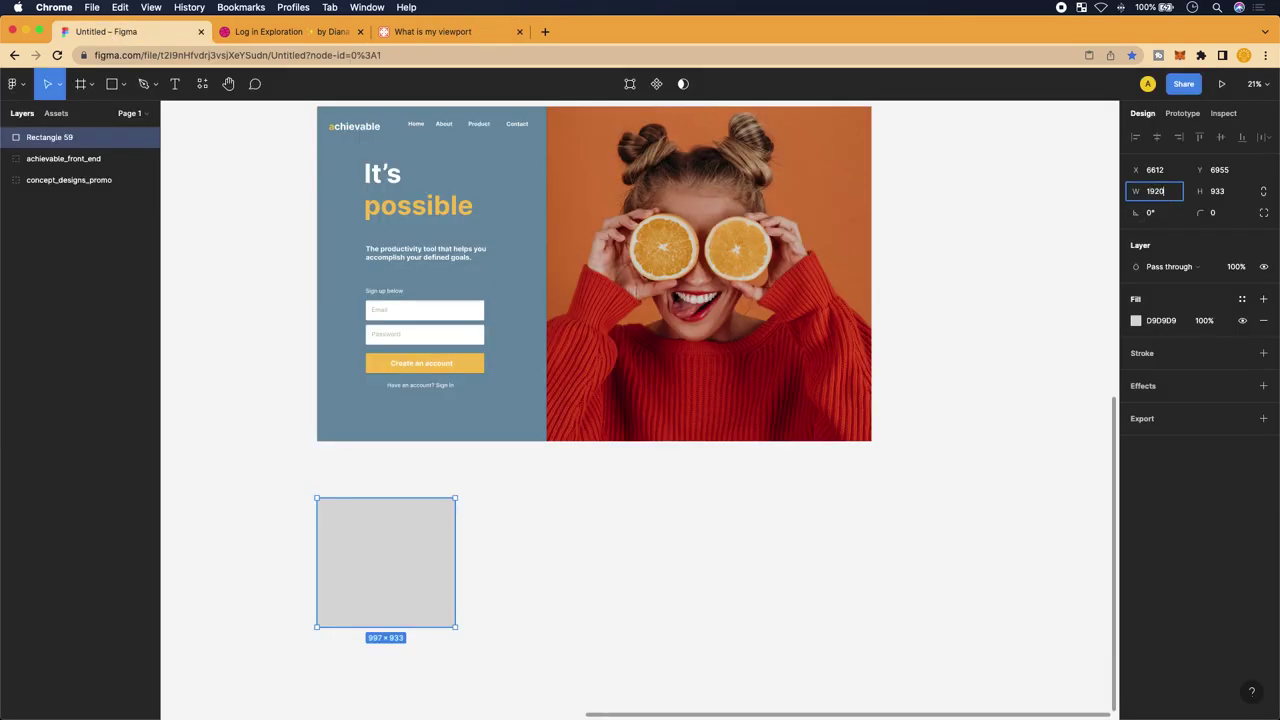
left_click(430, 31)
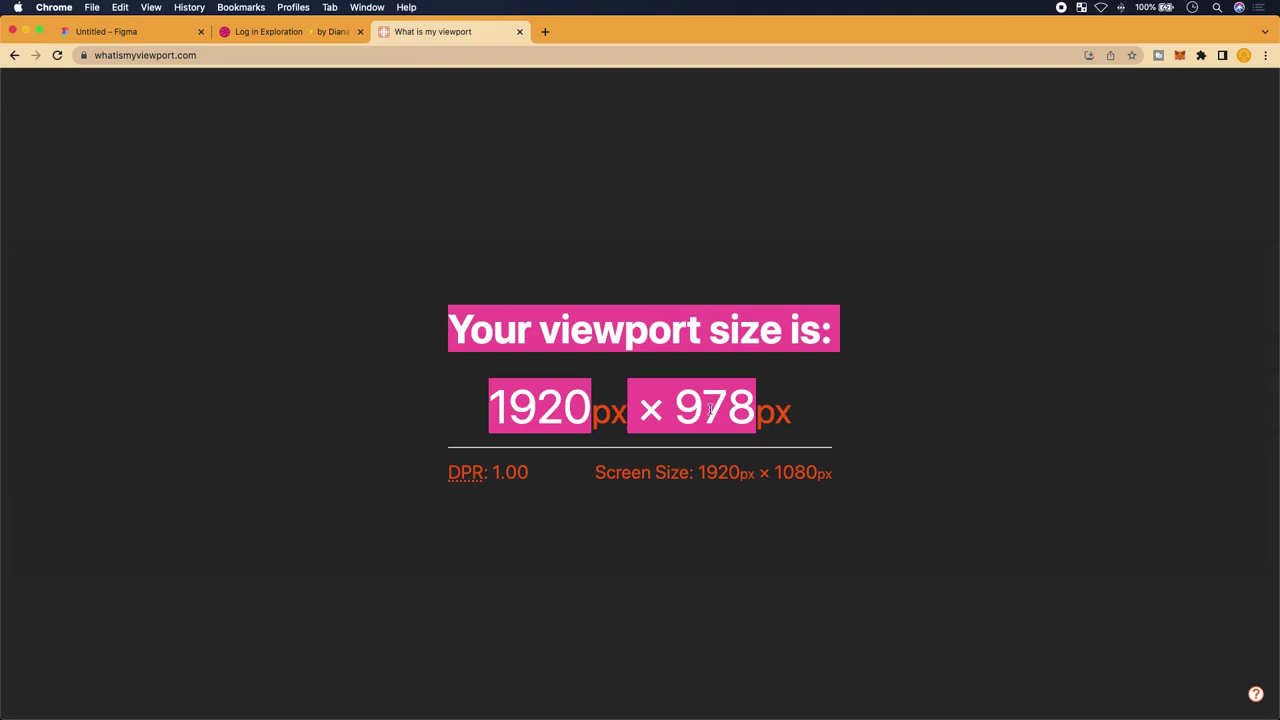
left_click(153, 38)
left_click(1231, 196)
type("978")
key("Return")
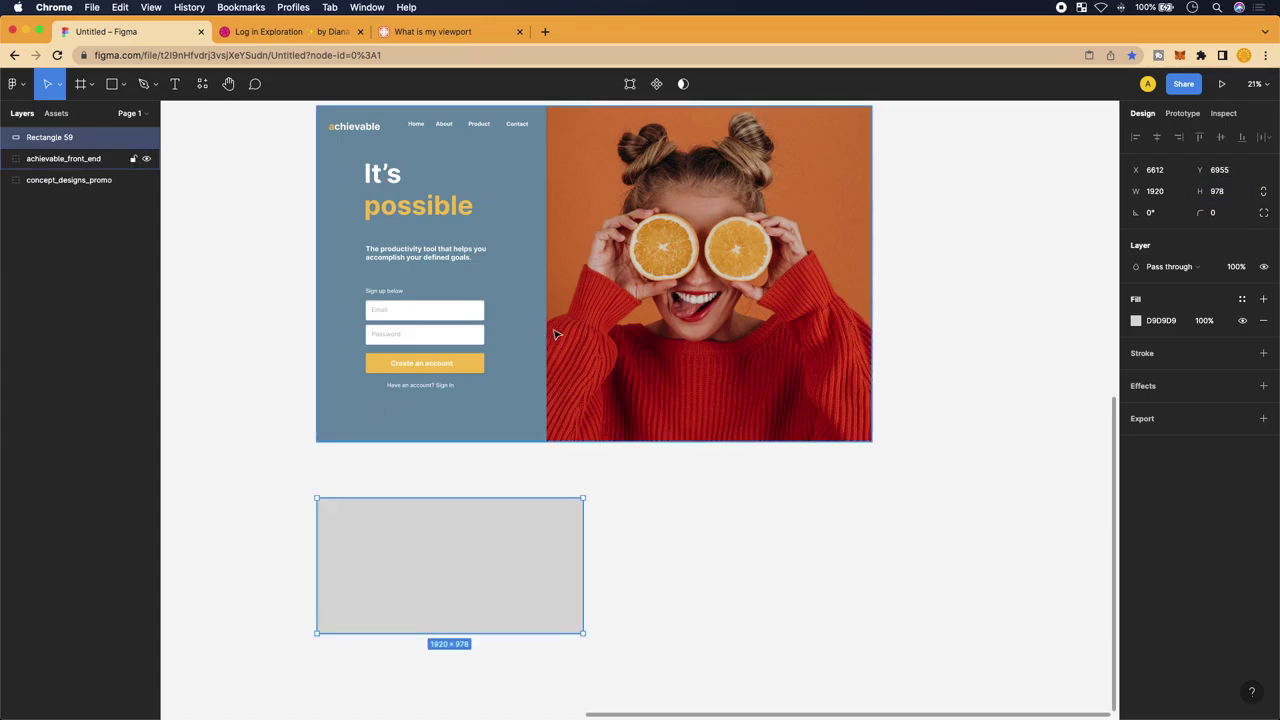
Examine the viewport-sized rectangle up close and compare its scale with the achievable_front_end design above it
scroll(660, 352, "down", 1)
scroll(531, 574, "up", 5)
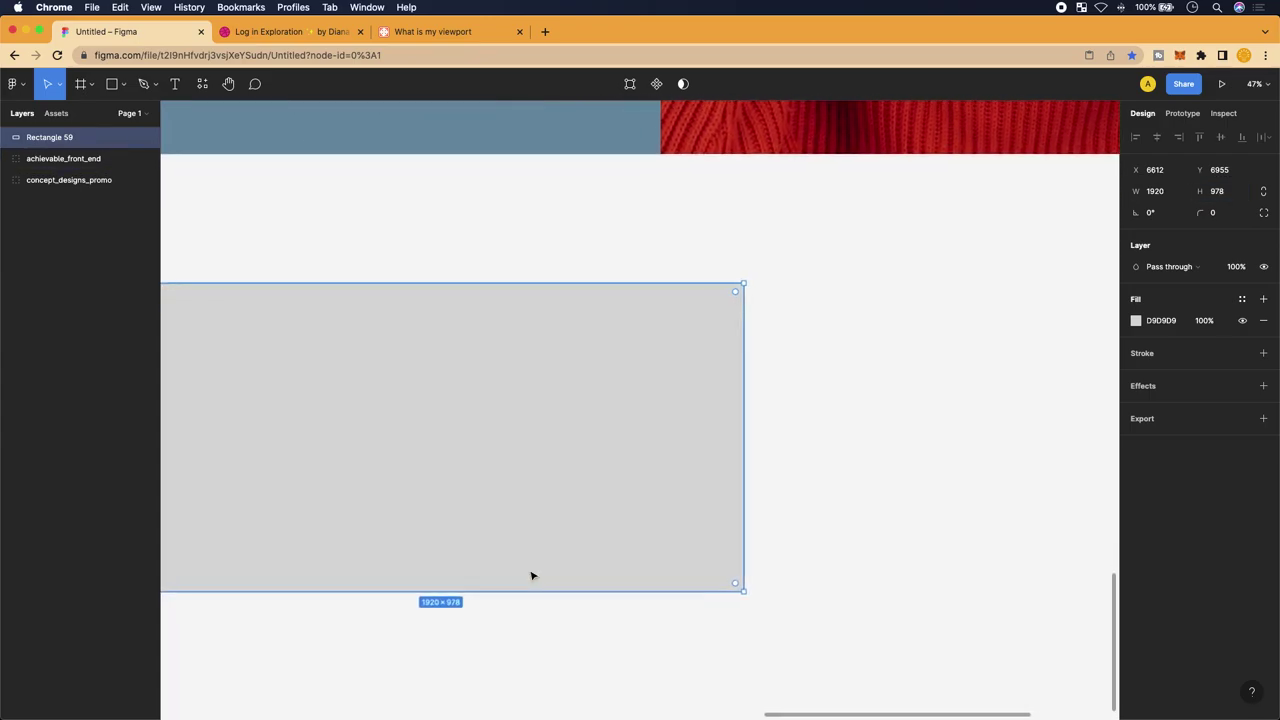
scroll(541, 492, "left", 2)
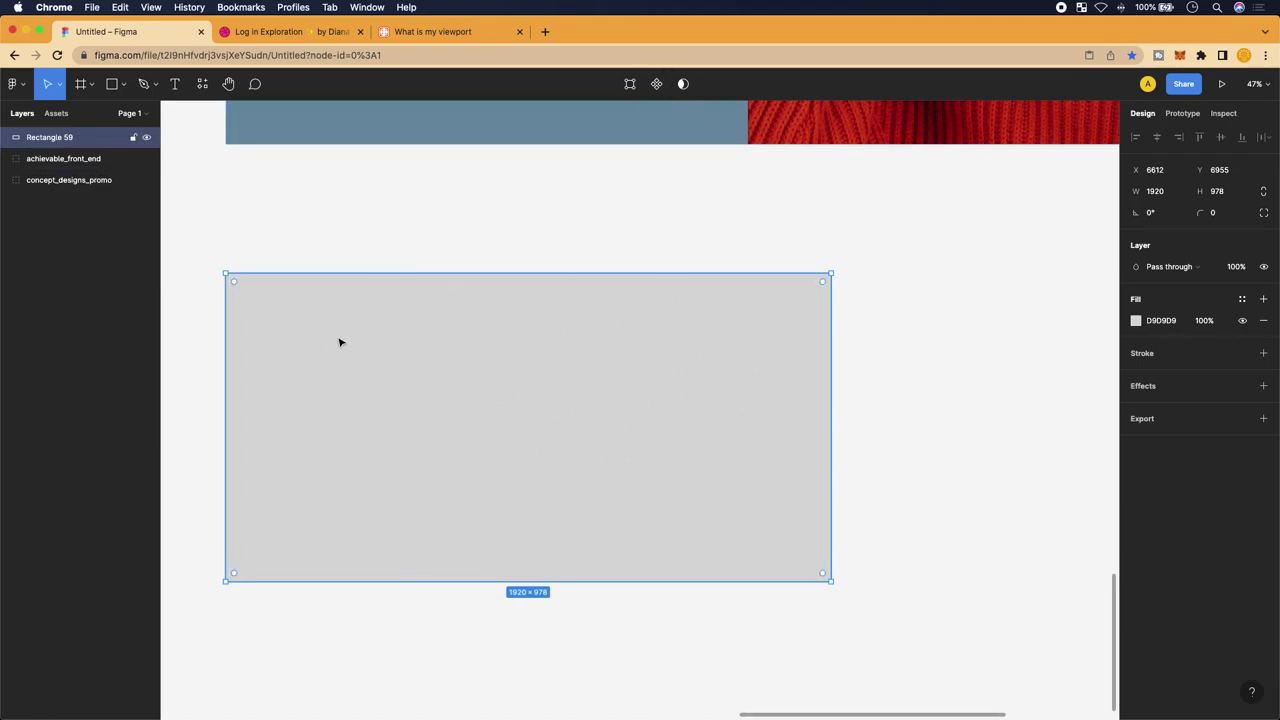
scroll(337, 337, "up", 3)
scroll(339, 335, "down", 4)
scroll(380, 240, "up", 3)
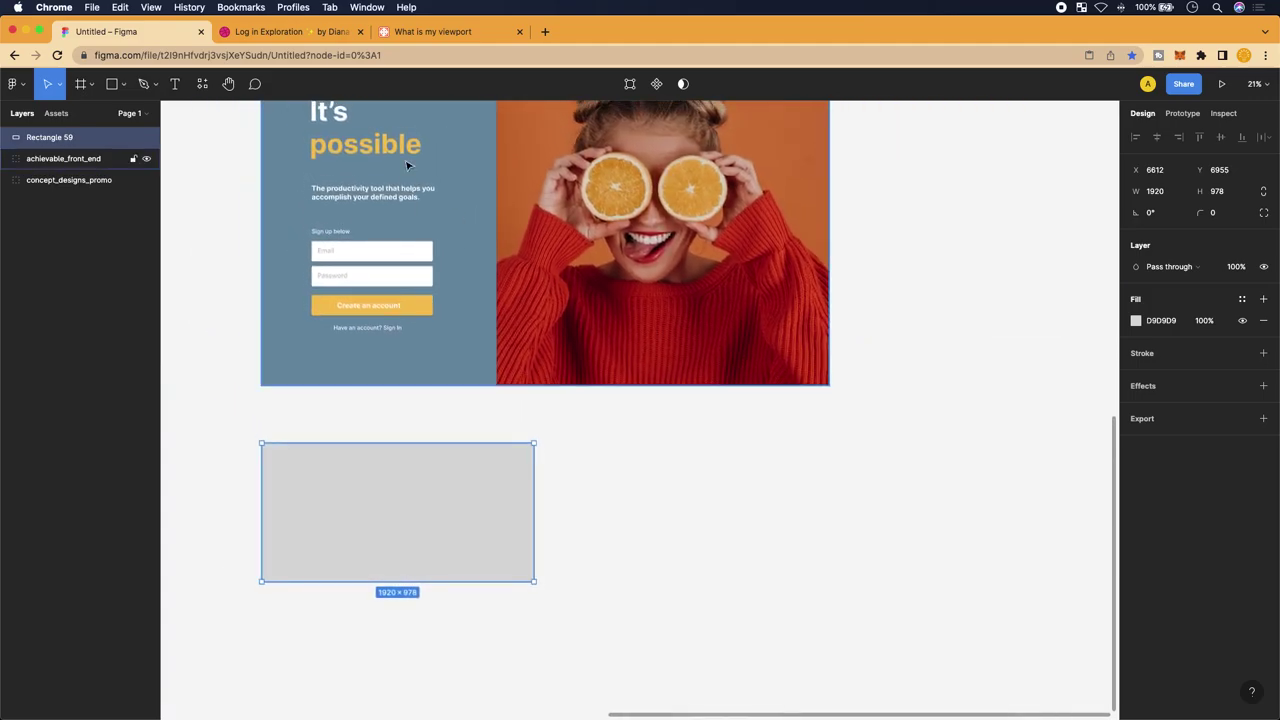
scroll(510, 350, "up", 2)
scroll(500, 342, "up", 3)
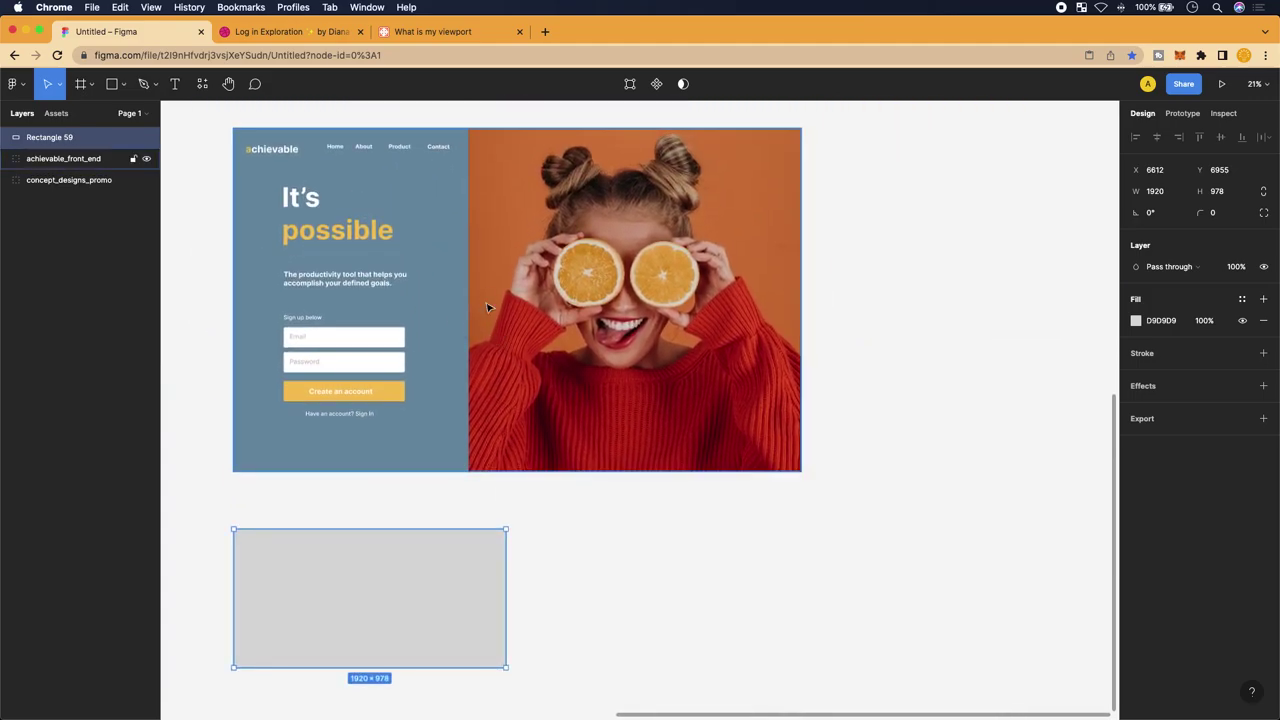
scroll(500, 340, "left", 4)
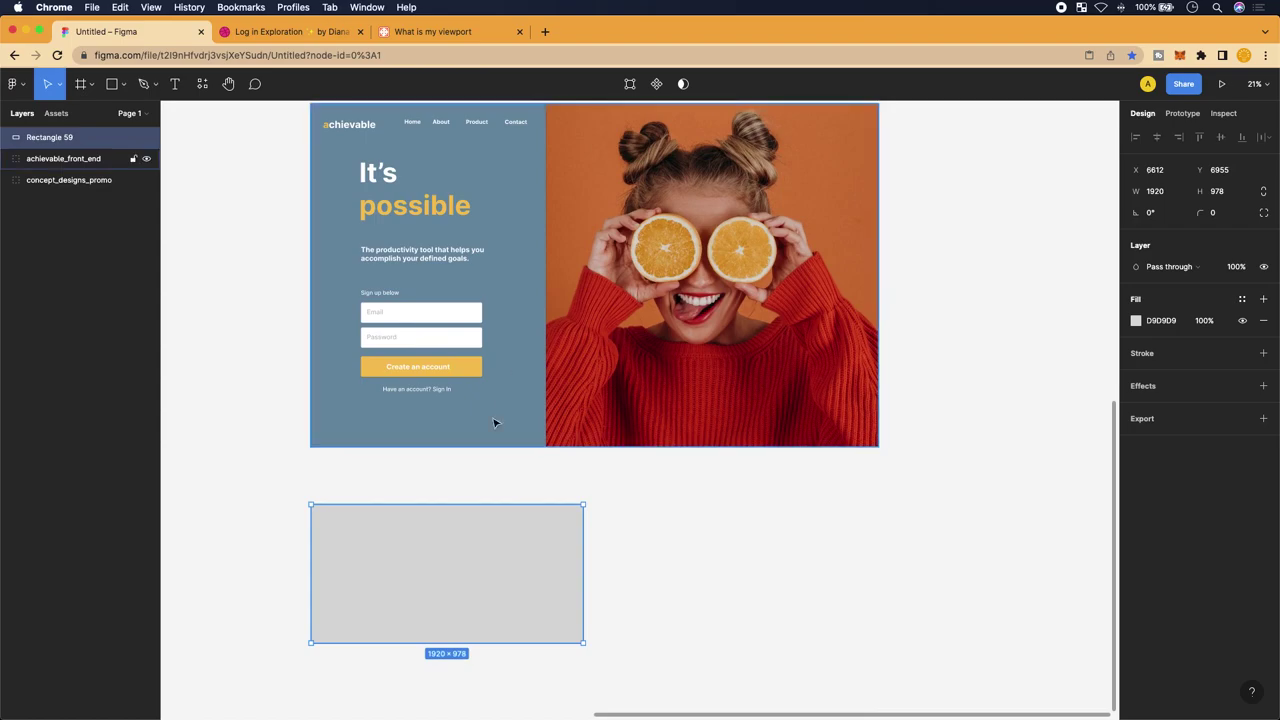
scroll(443, 591, "up", 3)
scroll(443, 591, "up", 3)
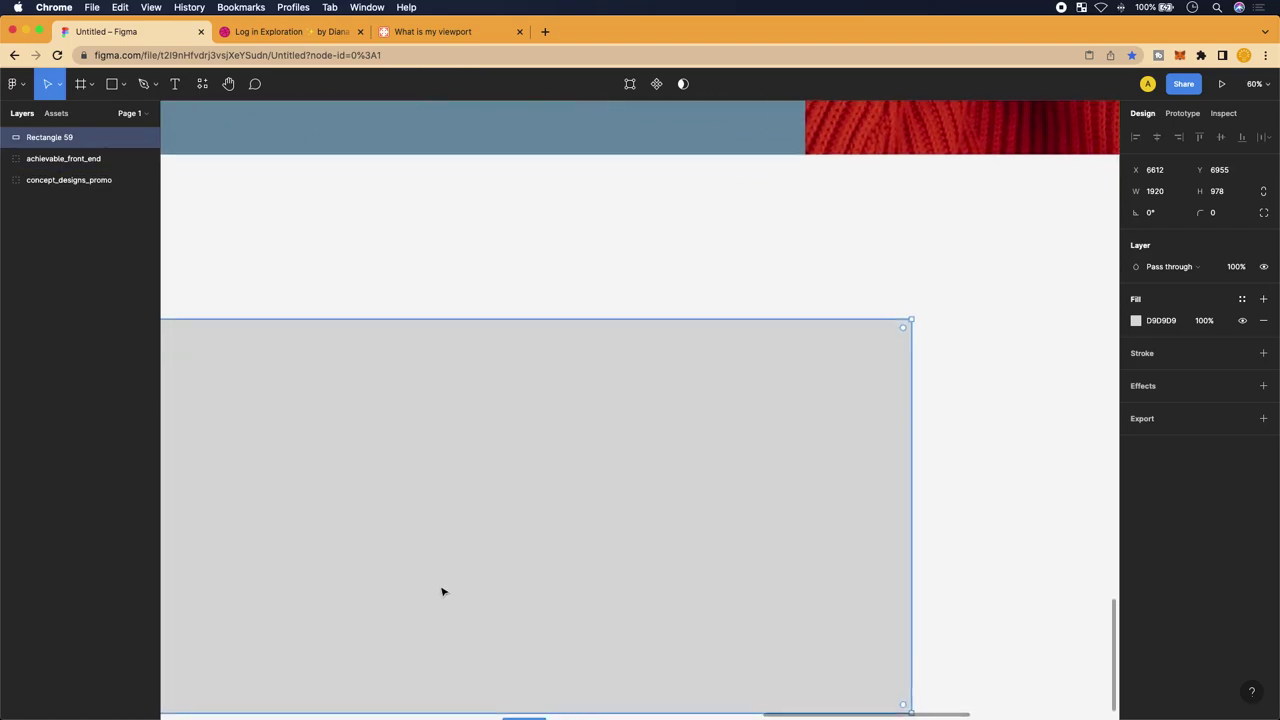
scroll(443, 591, "down", 2)
scroll(586, 354, "down", 1)
key("shift+0")
scroll(604, 385, "down", 3)
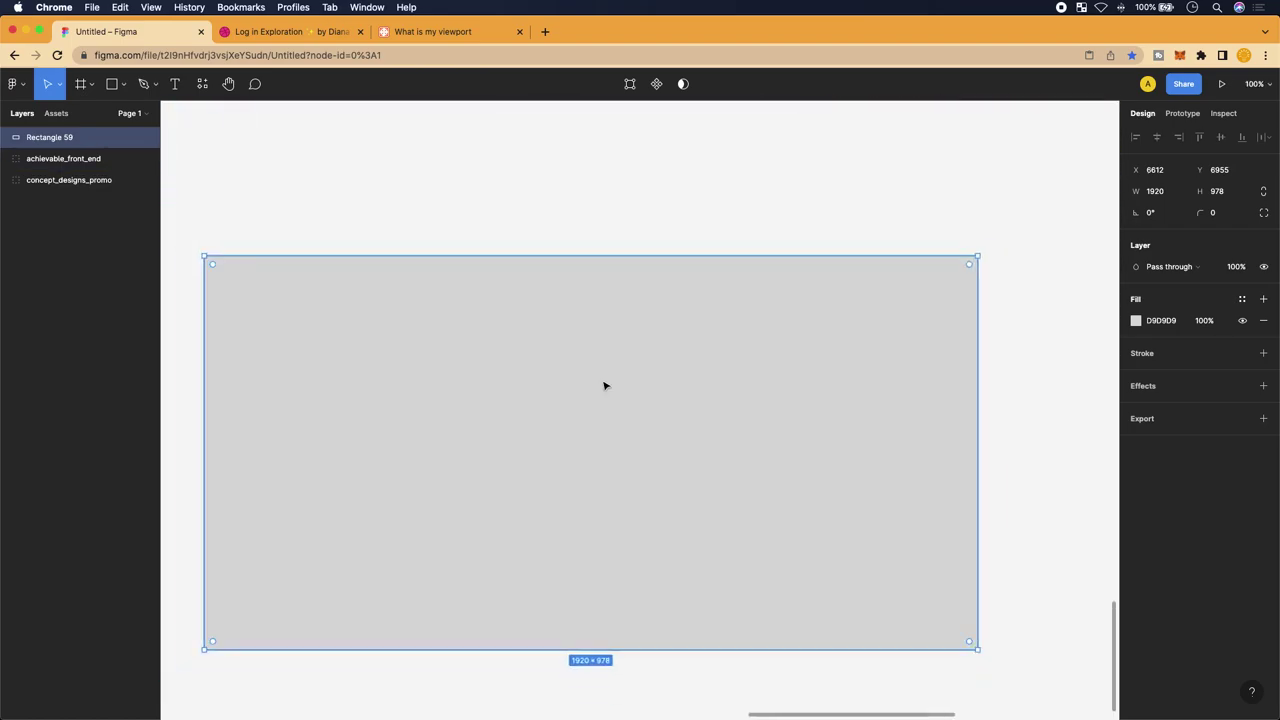
scroll(604, 385, "down", 2)
scroll(480, 330, "left", 1)
scroll(560, 381, "right", 2)
scroll(560, 381, "up", 1)
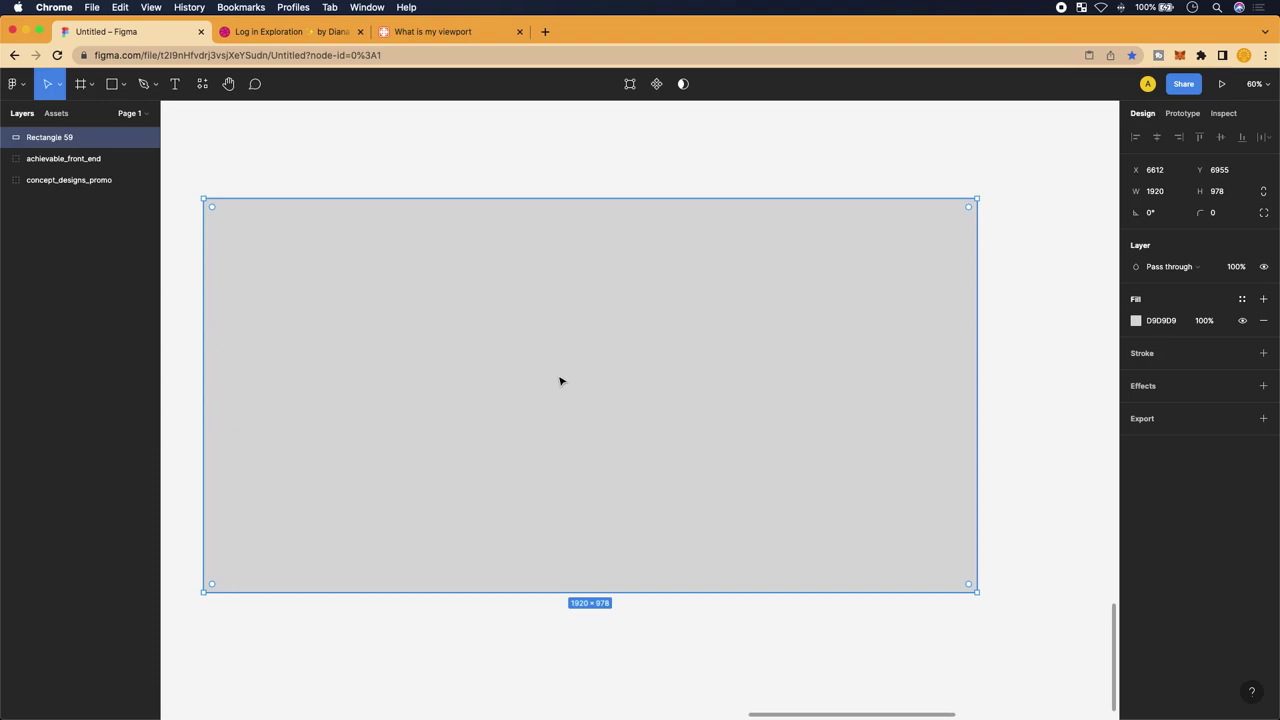
scroll(560, 381, "down", 1)
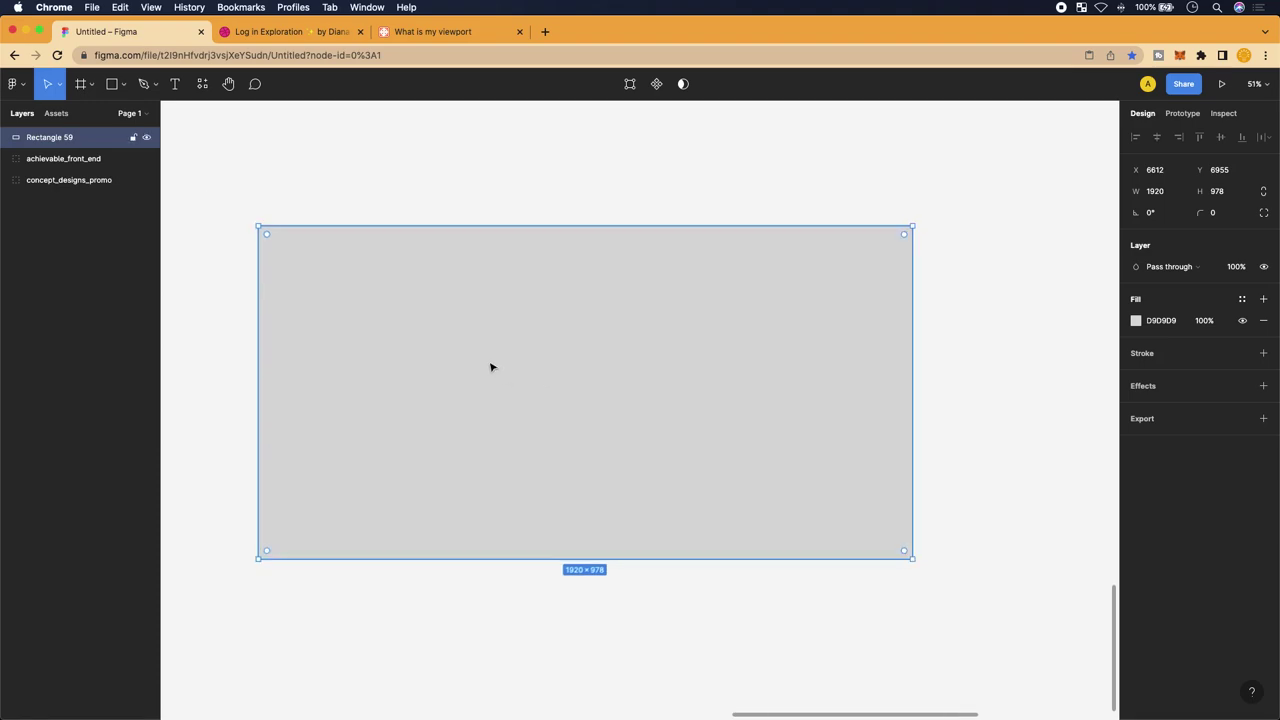
Search the web in a new tab for "what is the viewport for my iphone 12 pro max" and open the yesviz.com result
left_click(457, 32)
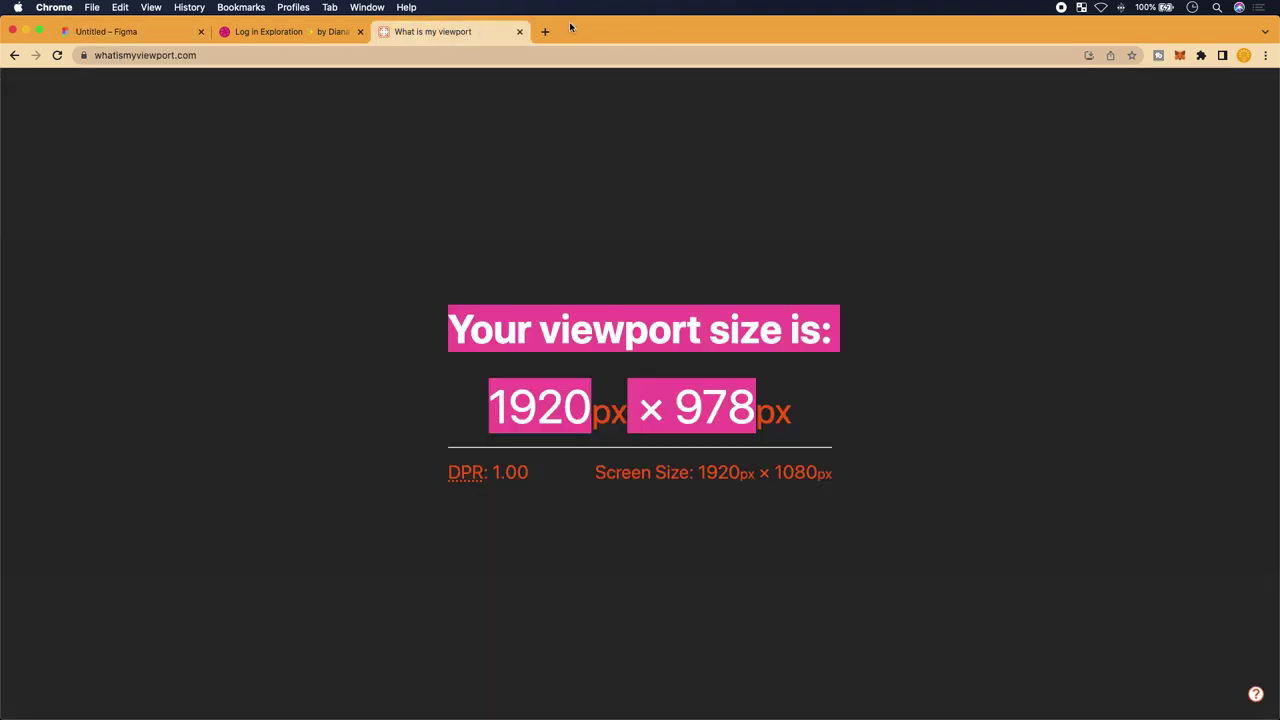
left_click(545, 31)
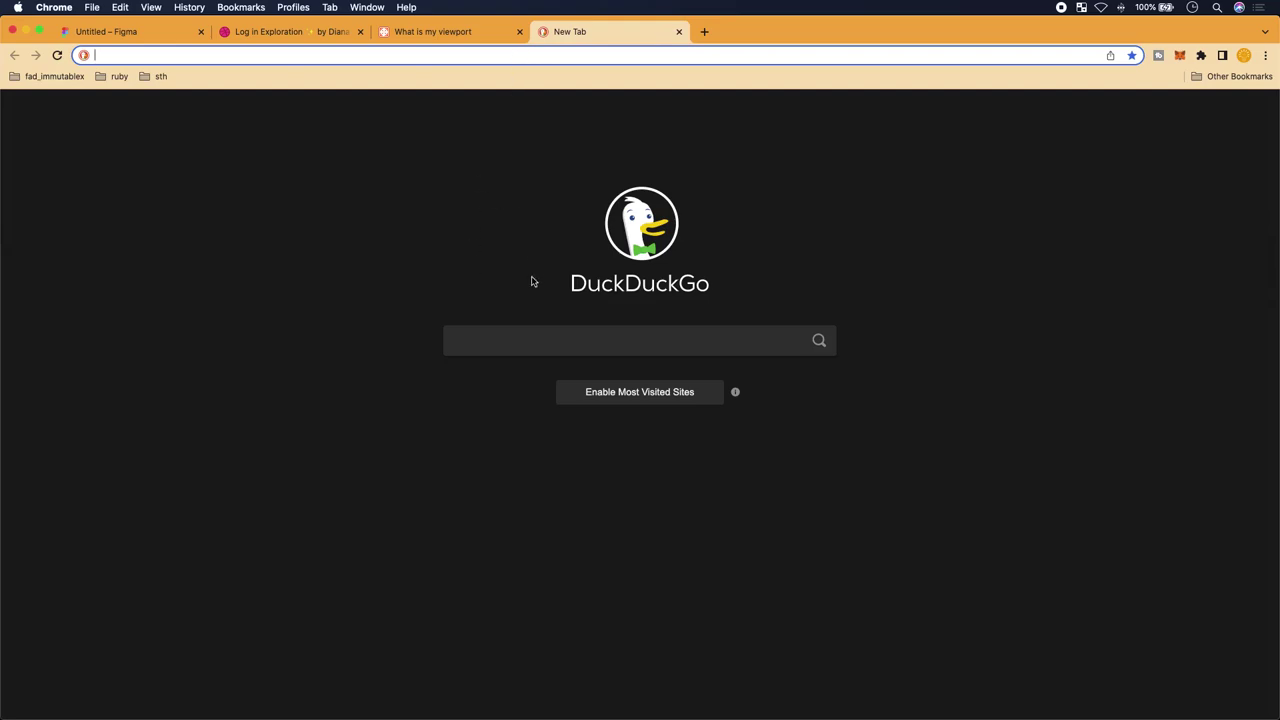
left_click(514, 340)
type("what ")
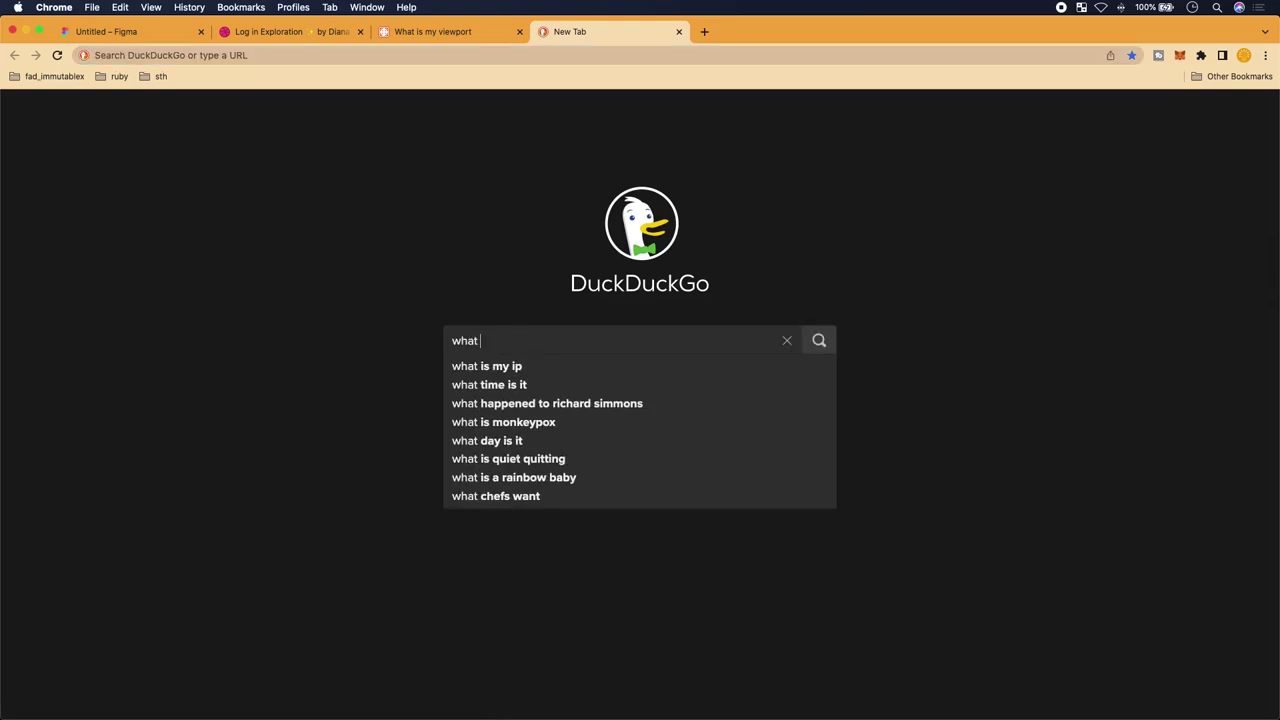
type("is the vie")
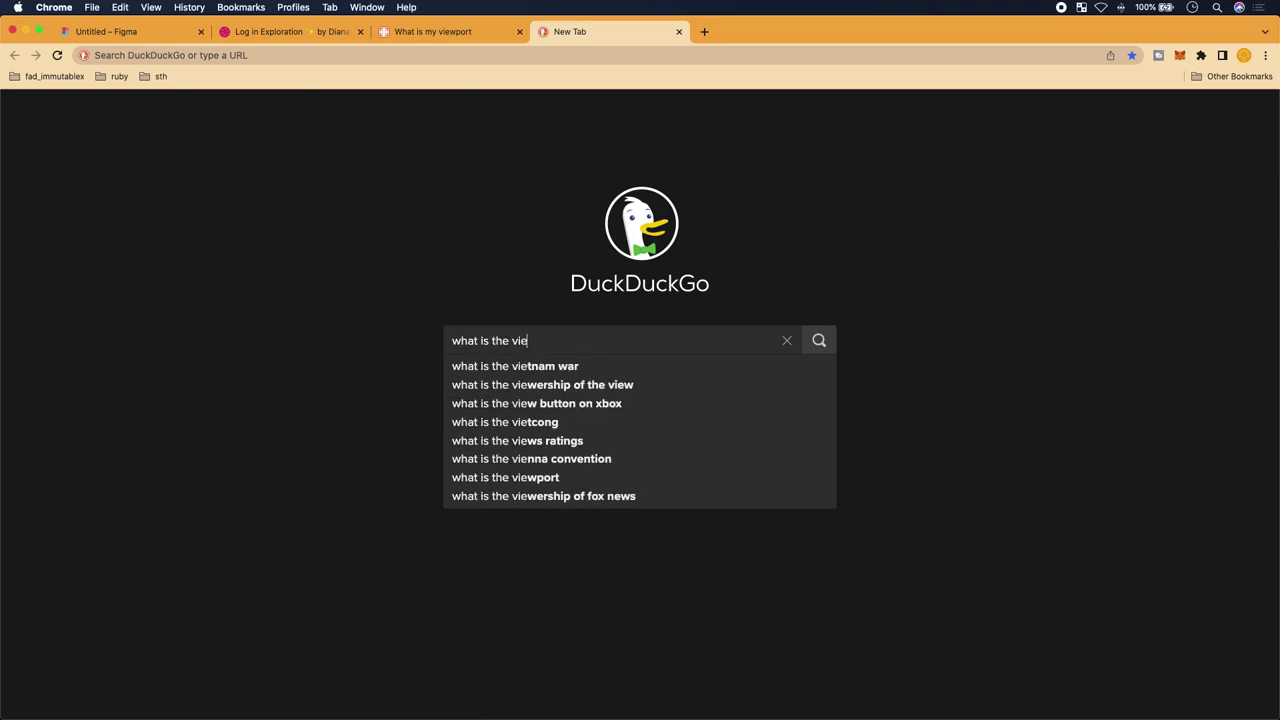
key("super+equal")
key("super+equal")
key("super+equal")
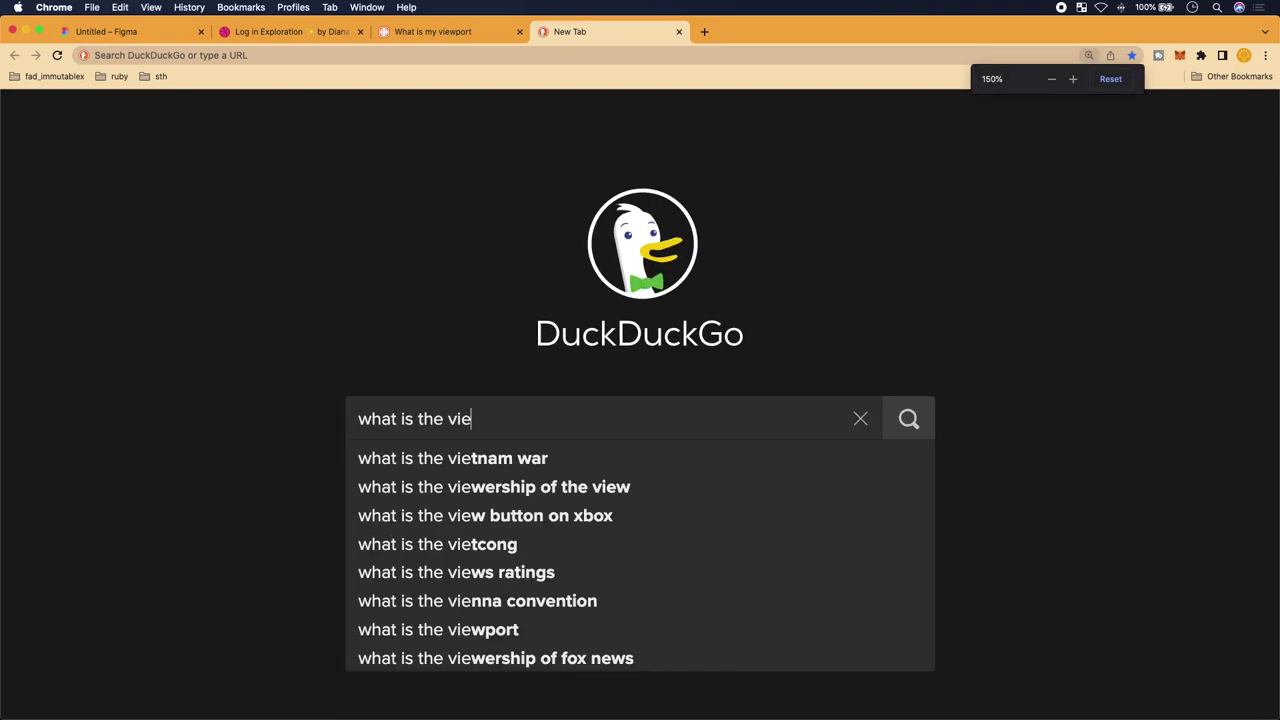
key("BackSpace")
key("BackSpace")
type("iew")
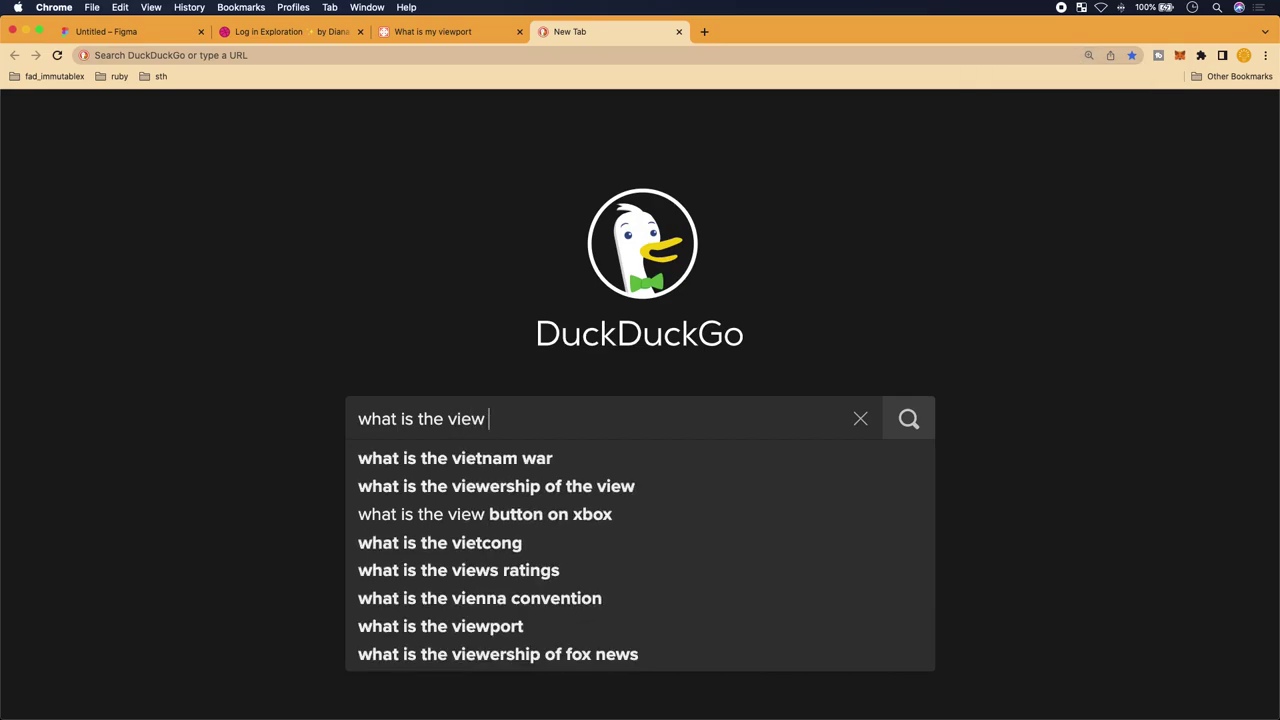
type("port for ")
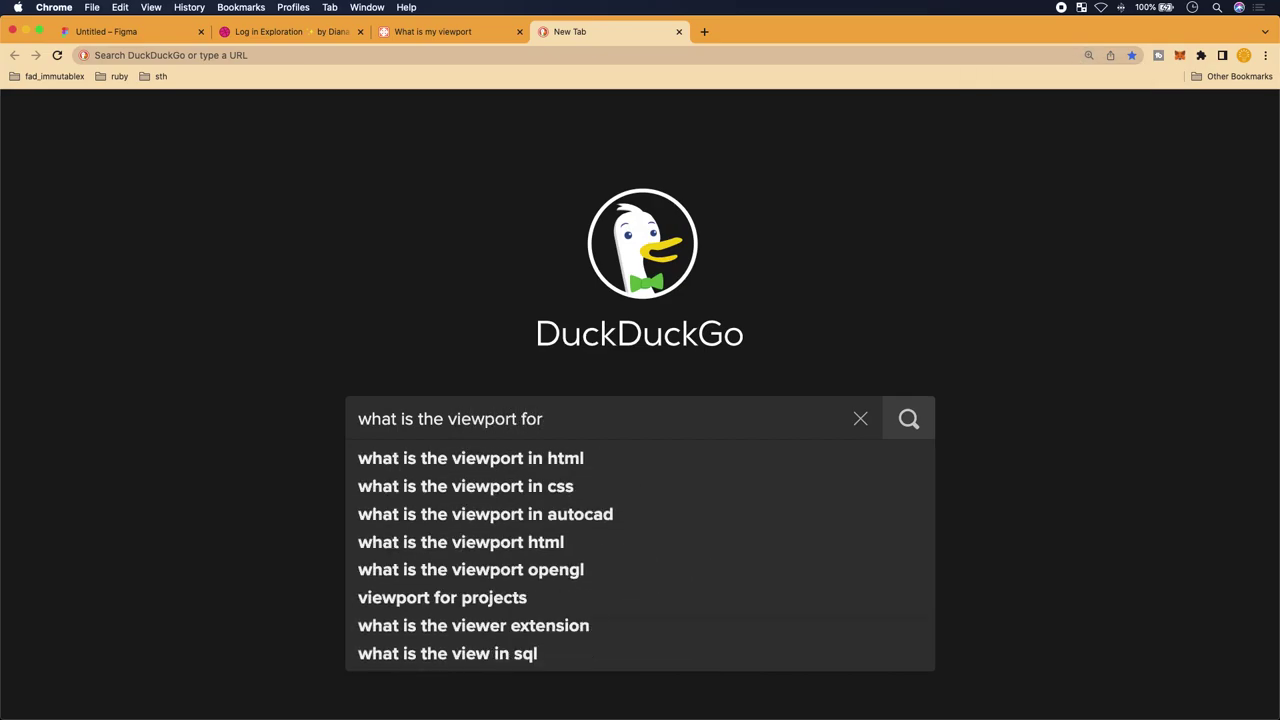
type("my ipgho")
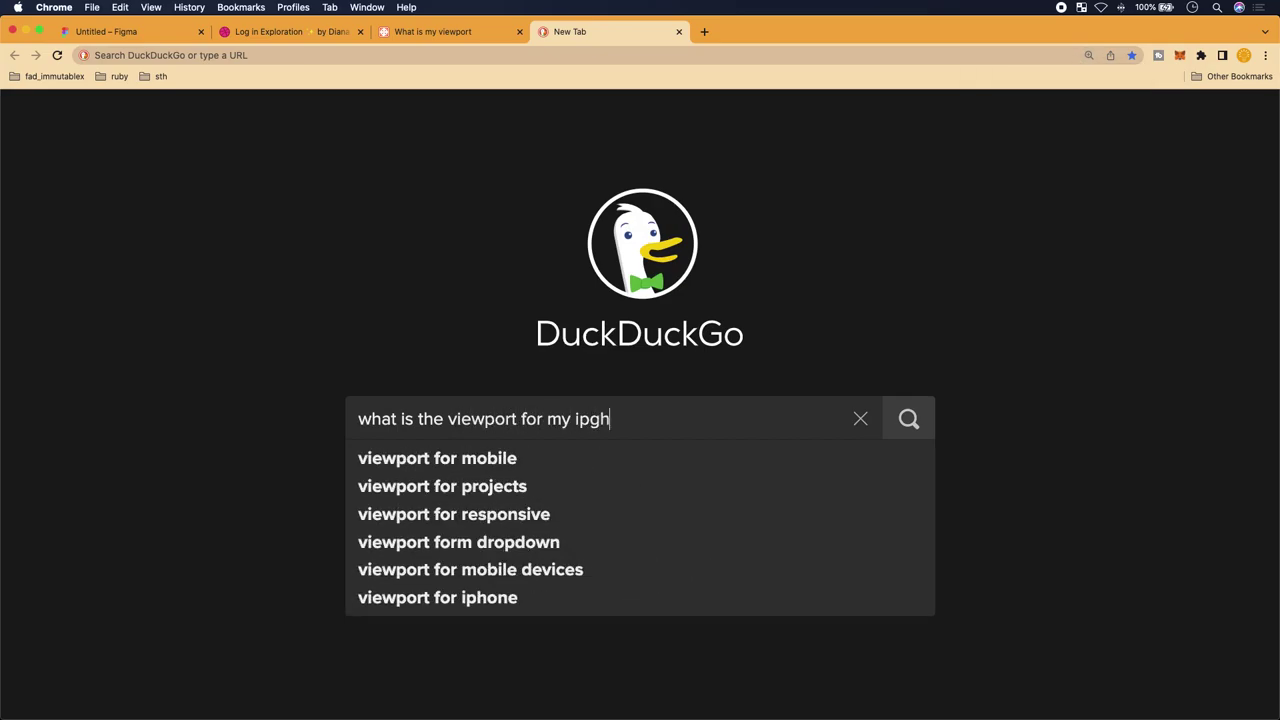
key("BackSpace")
key("BackSpace")
key("BackSpace")
type("hone ")
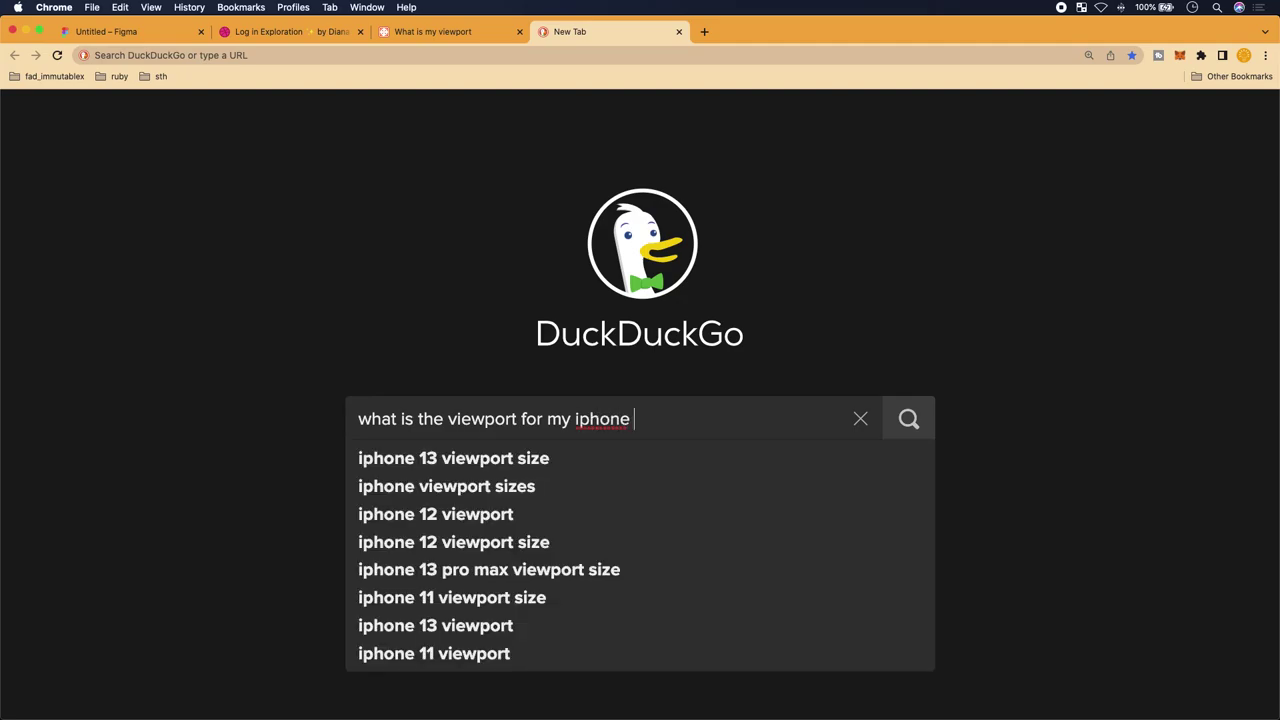
type("12 pro ")
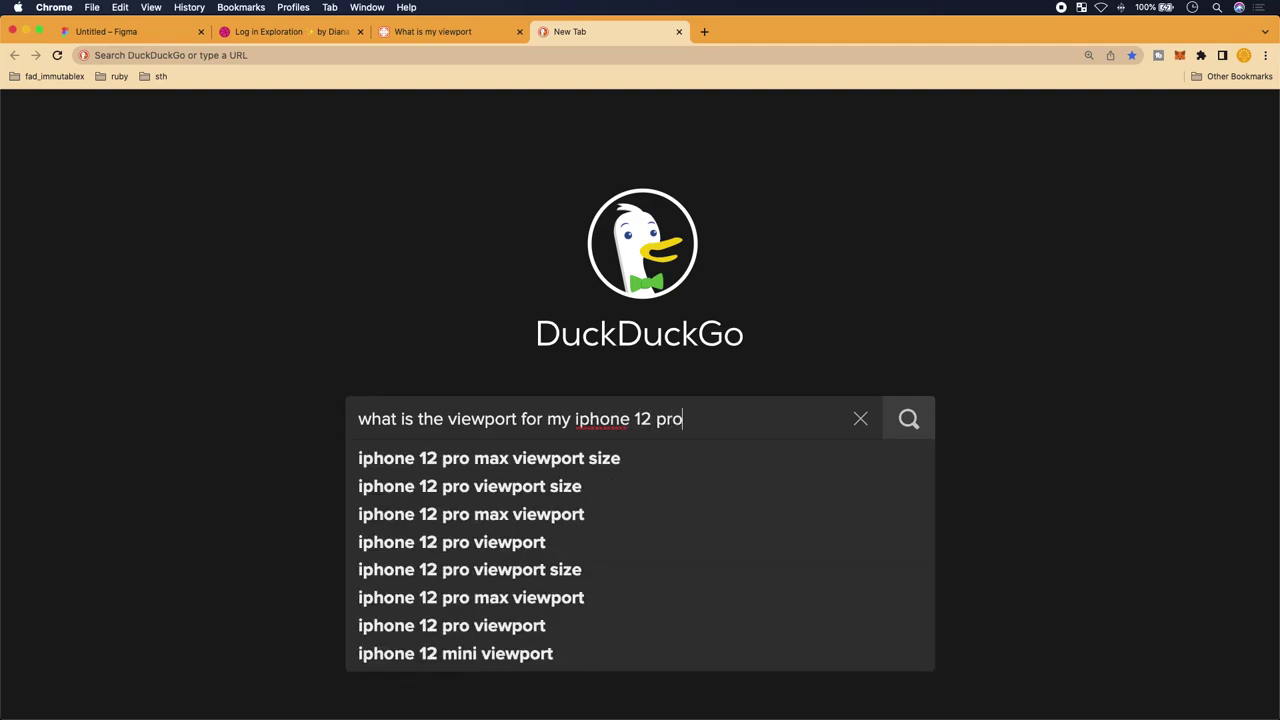
type("max")
key("Return")
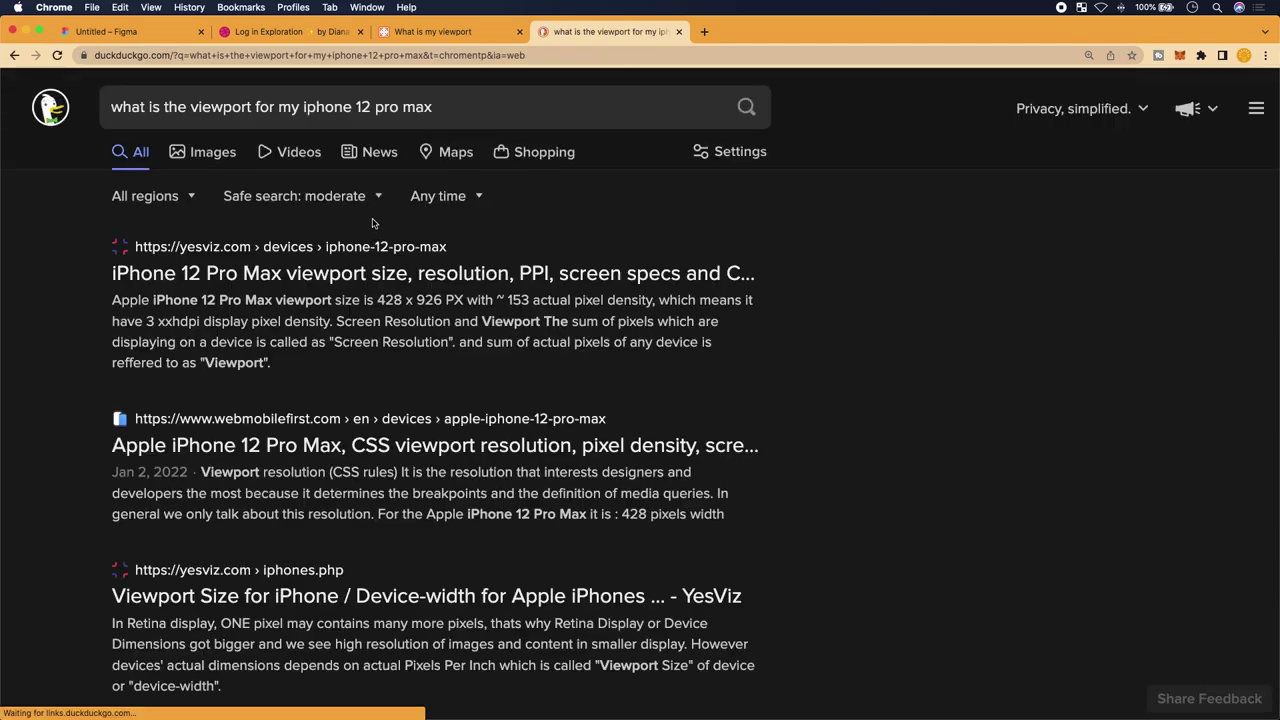
left_click(277, 297)
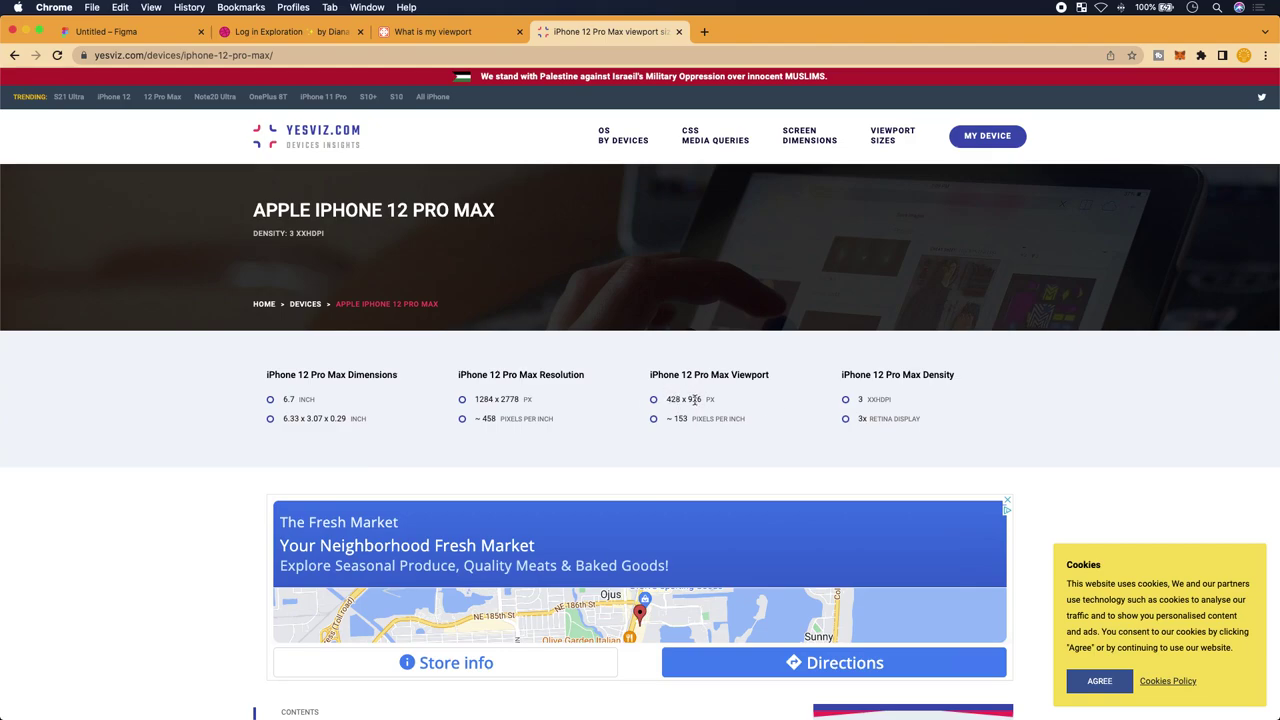
Switch to Figma and draw a rectangle about 357 × 311 below the desktop viewport rectangle, lined up with its left edge
left_click(95, 33)
left_click(113, 85)
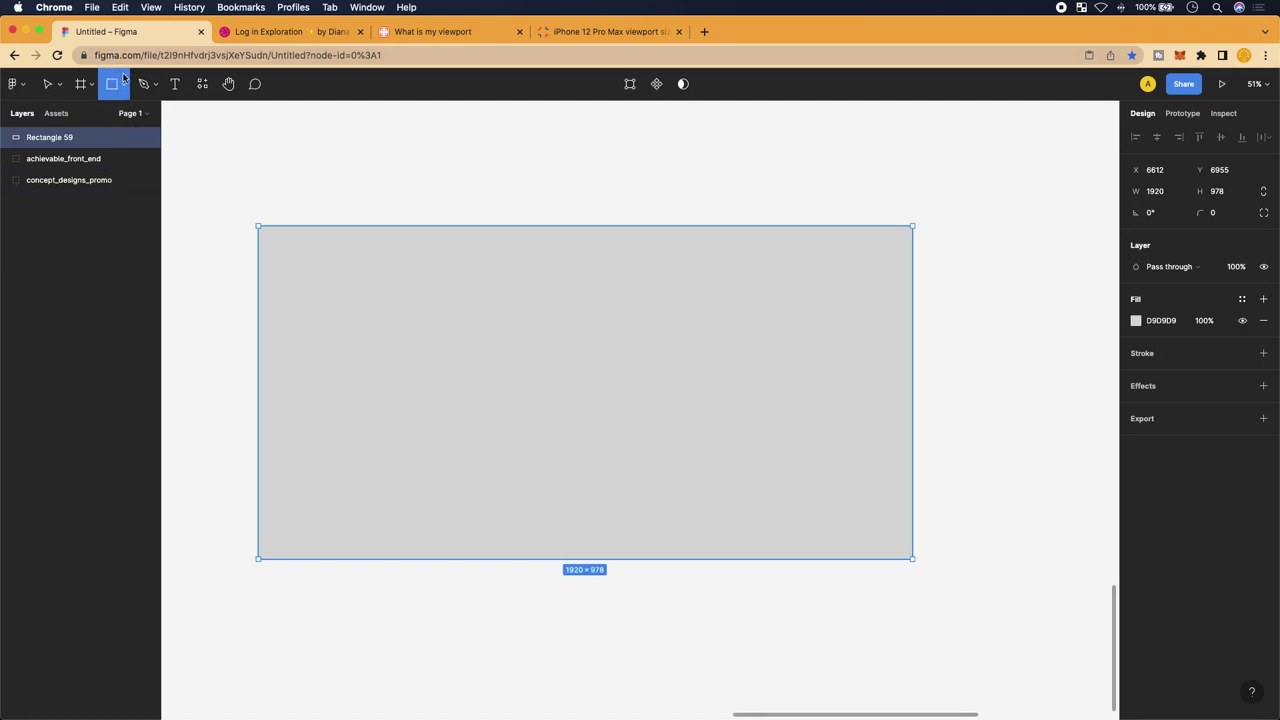
scroll(461, 393, "down", 3)
mouse_move(258, 472)
left_mouse_down()
mouse_move(264, 575)
mouse_move(386, 556)
mouse_move(380, 578)
left_mouse_up()
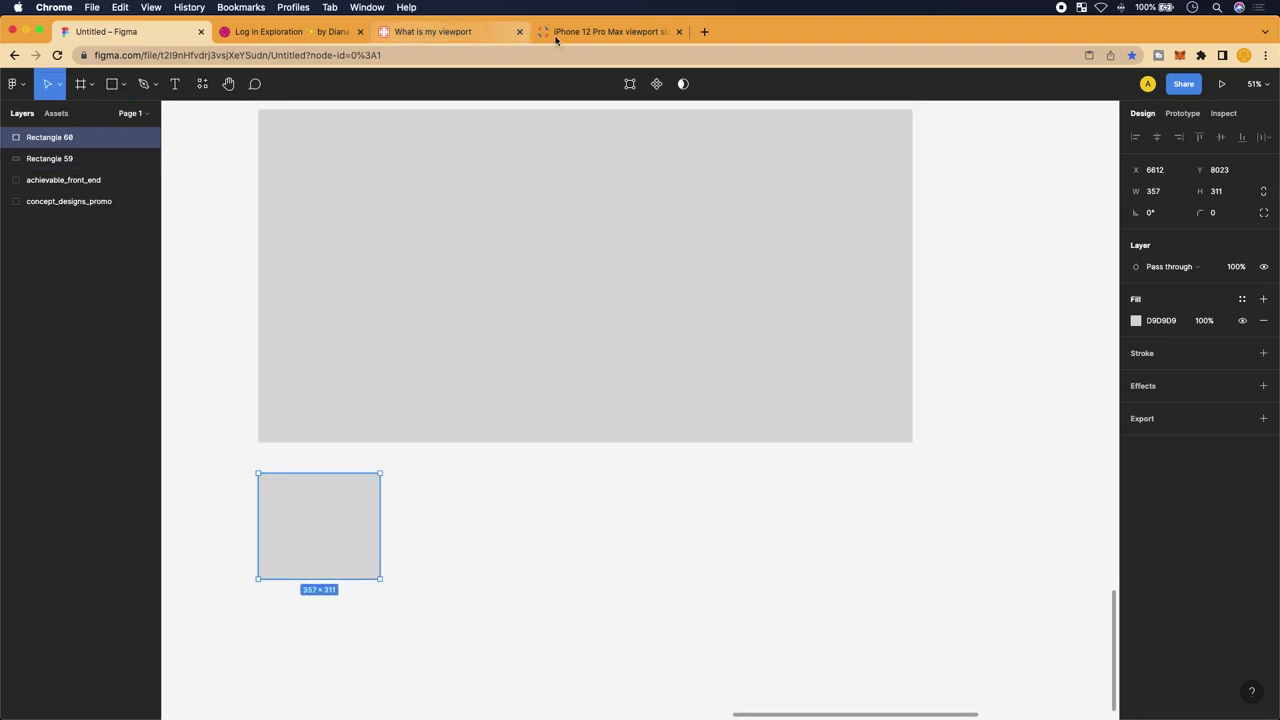
Check the iPhone 12 Pro Max viewport on yesviz.com and set the small Figma rectangle's width to 428 and height to 926
left_click(607, 38)
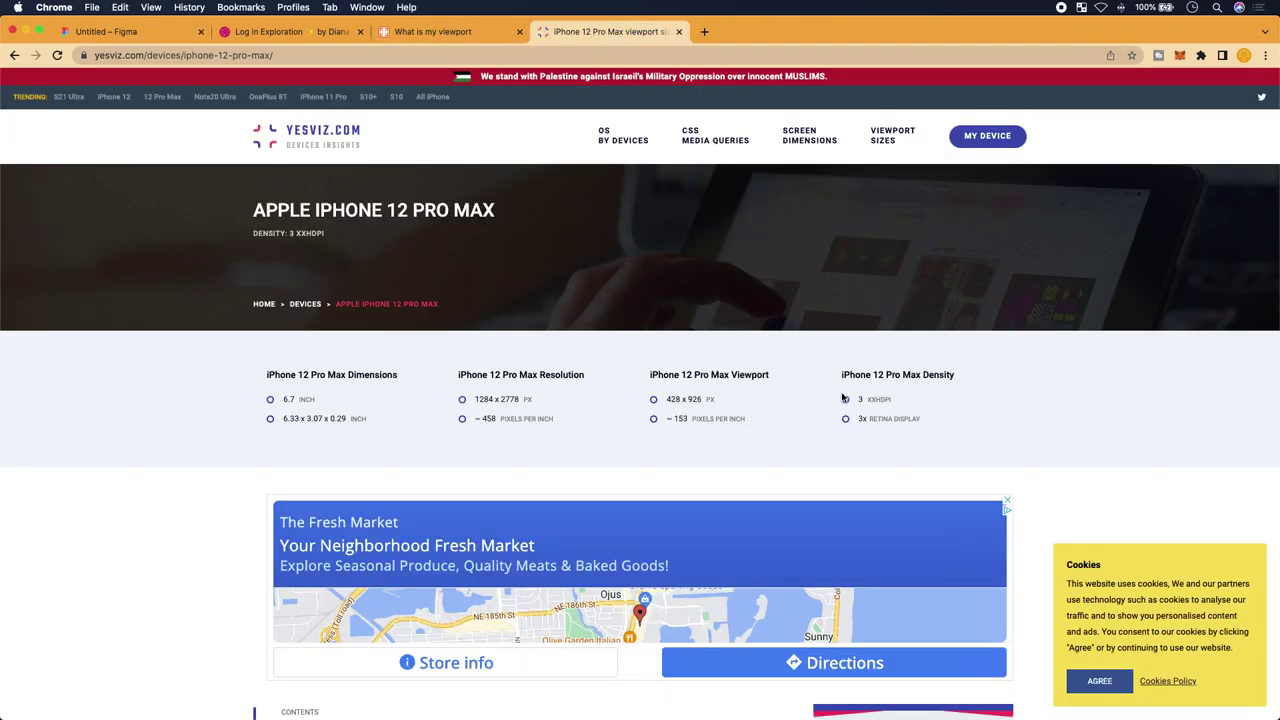
scroll(692, 480, "up", 5)
scroll(692, 480, "up", 1)
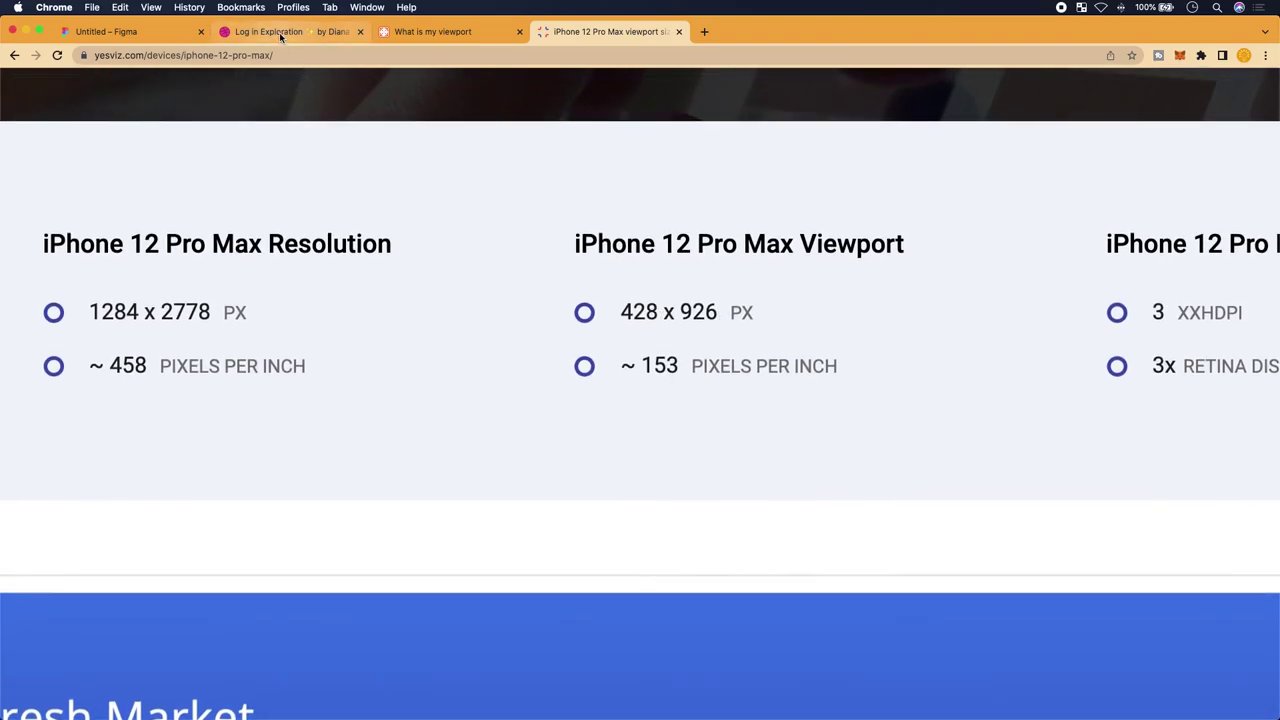
left_click(130, 31)
left_click(1159, 194)
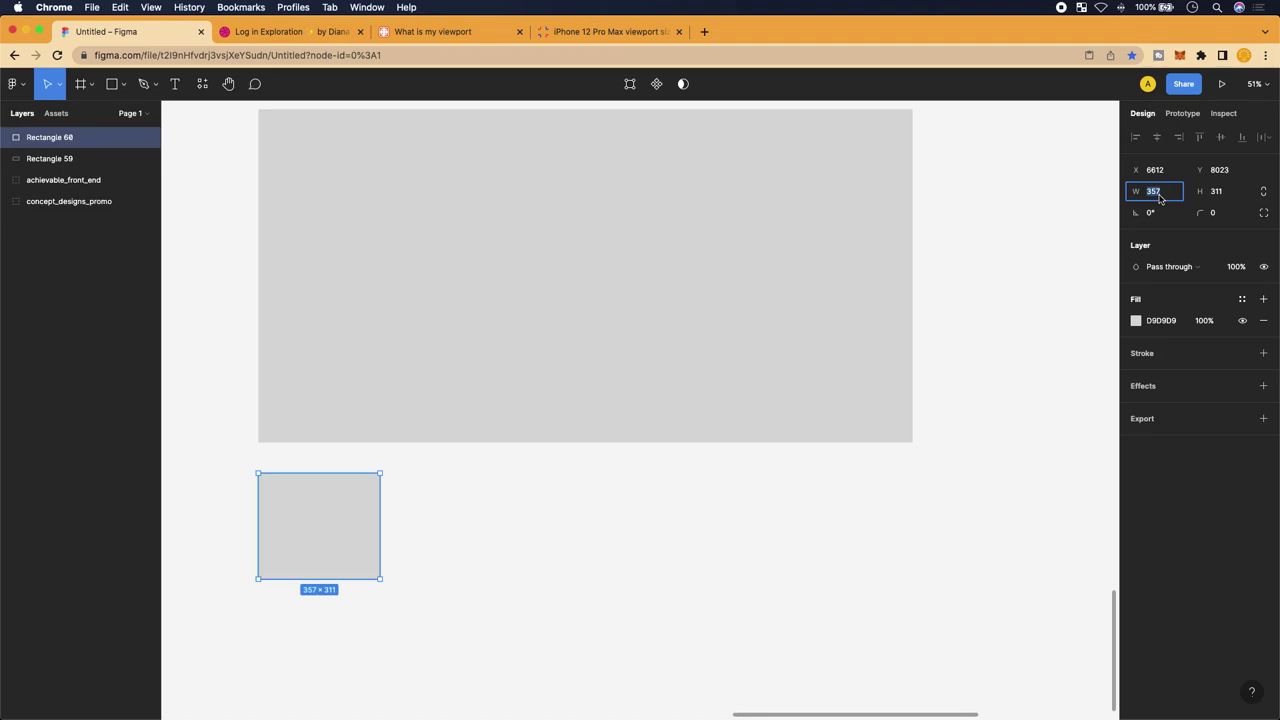
type("428")
left_click(1222, 203)
type("926")
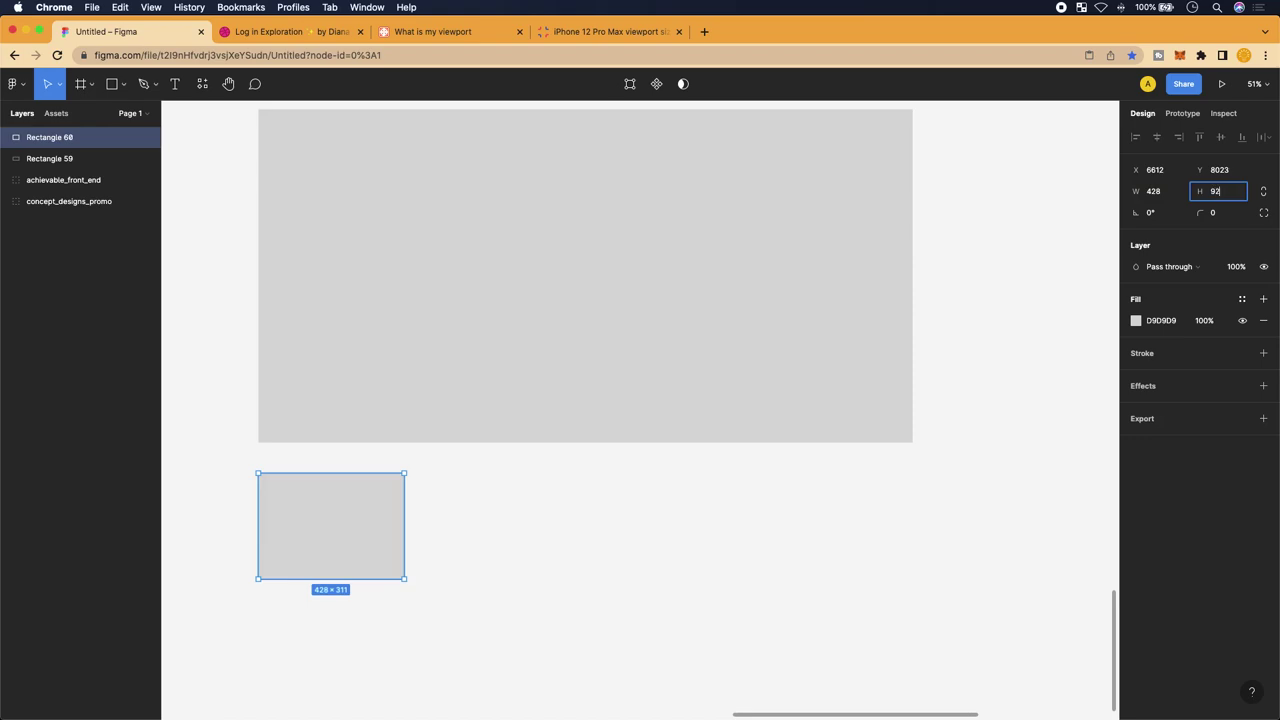
key("Return")
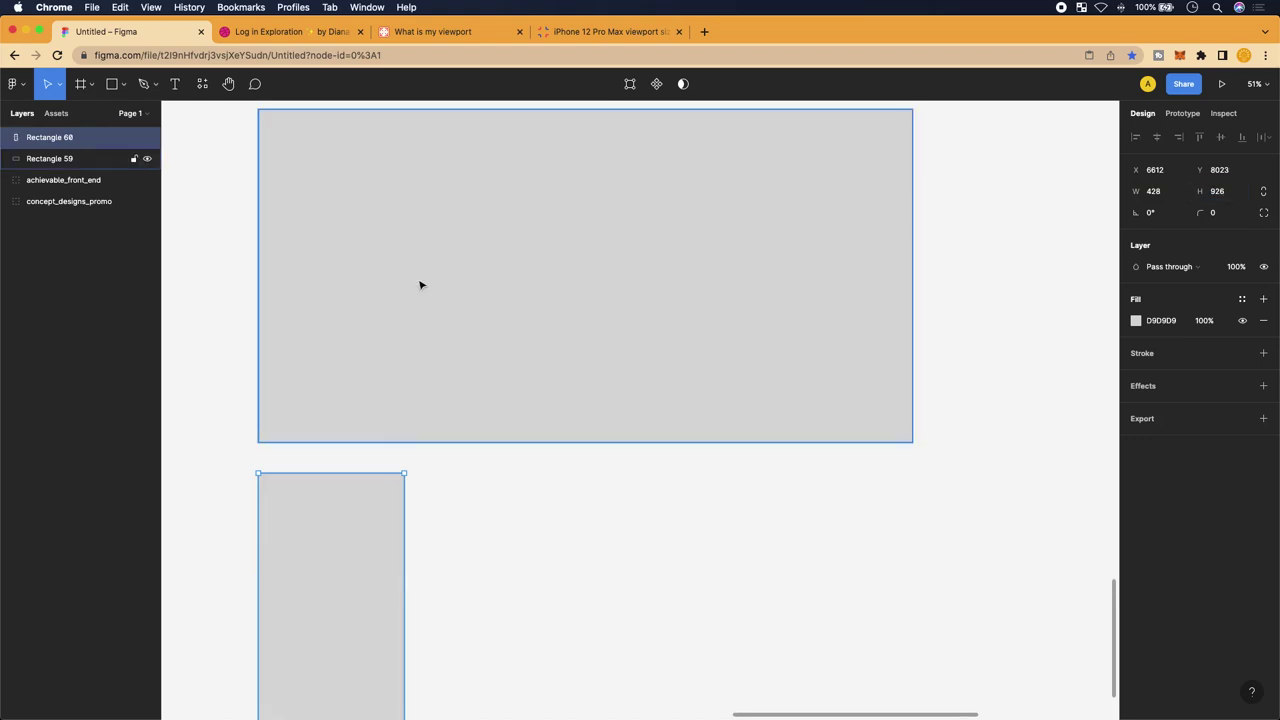
Compare the phone viewport rectangle with the desktop viewport rectangle, inspecting each one's proportions
scroll(409, 449, "down", 3)
scroll(409, 449, "left", 1)
left_click(580, 451)
scroll(580, 451, "up", 2)
scroll(580, 451, "right", 1)
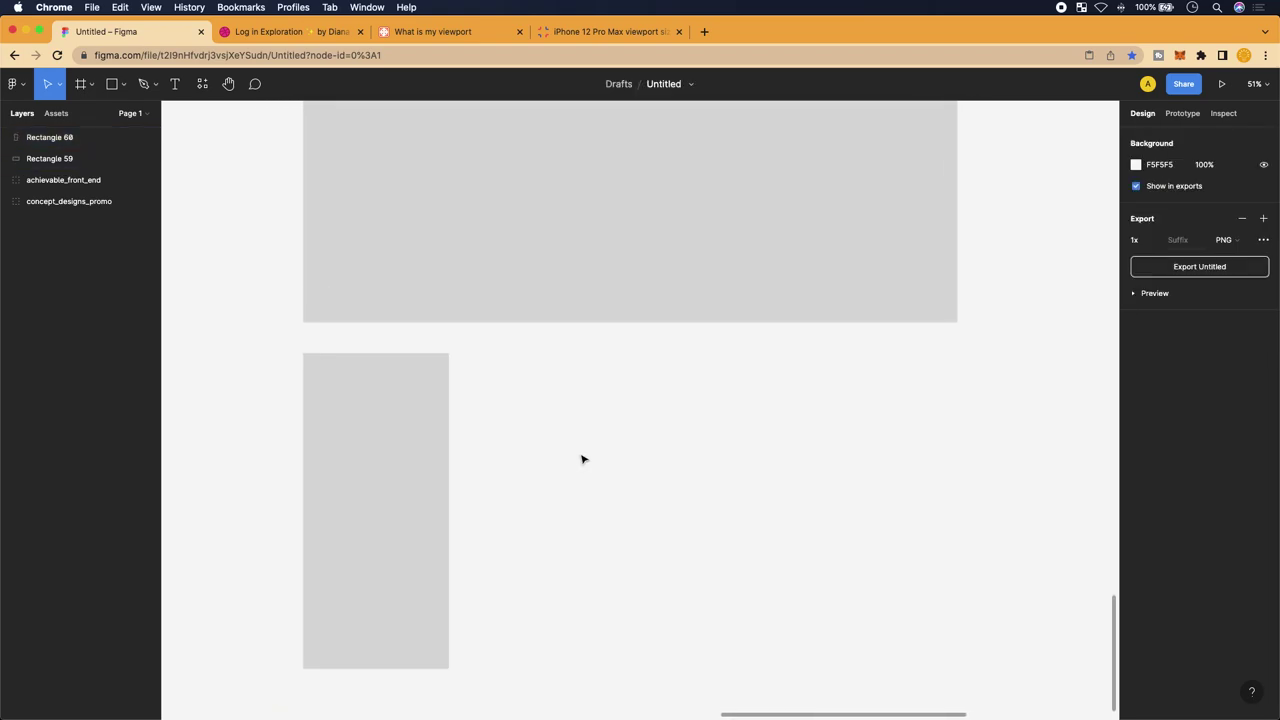
left_click(334, 537)
scroll(337, 537, "up", 3)
scroll(337, 537, "right", 1)
left_click(540, 269)
scroll(544, 275, "down", 2)
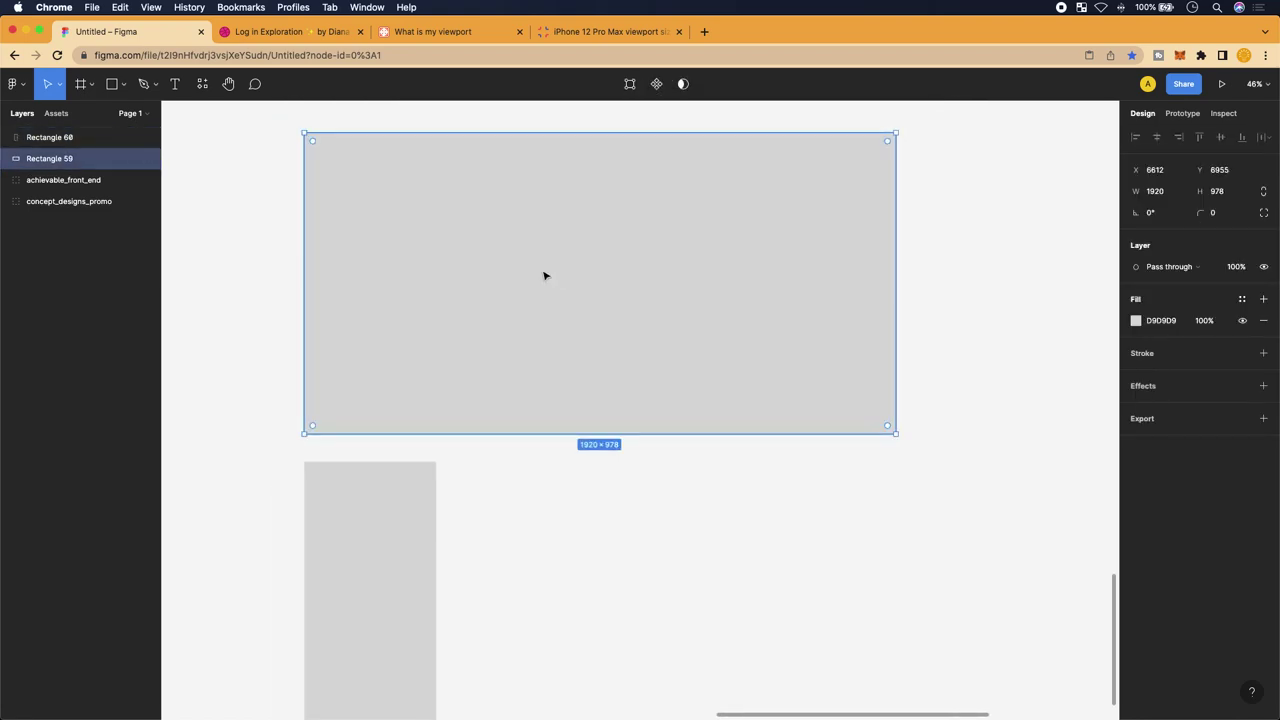
scroll(544, 275, "up", 3)
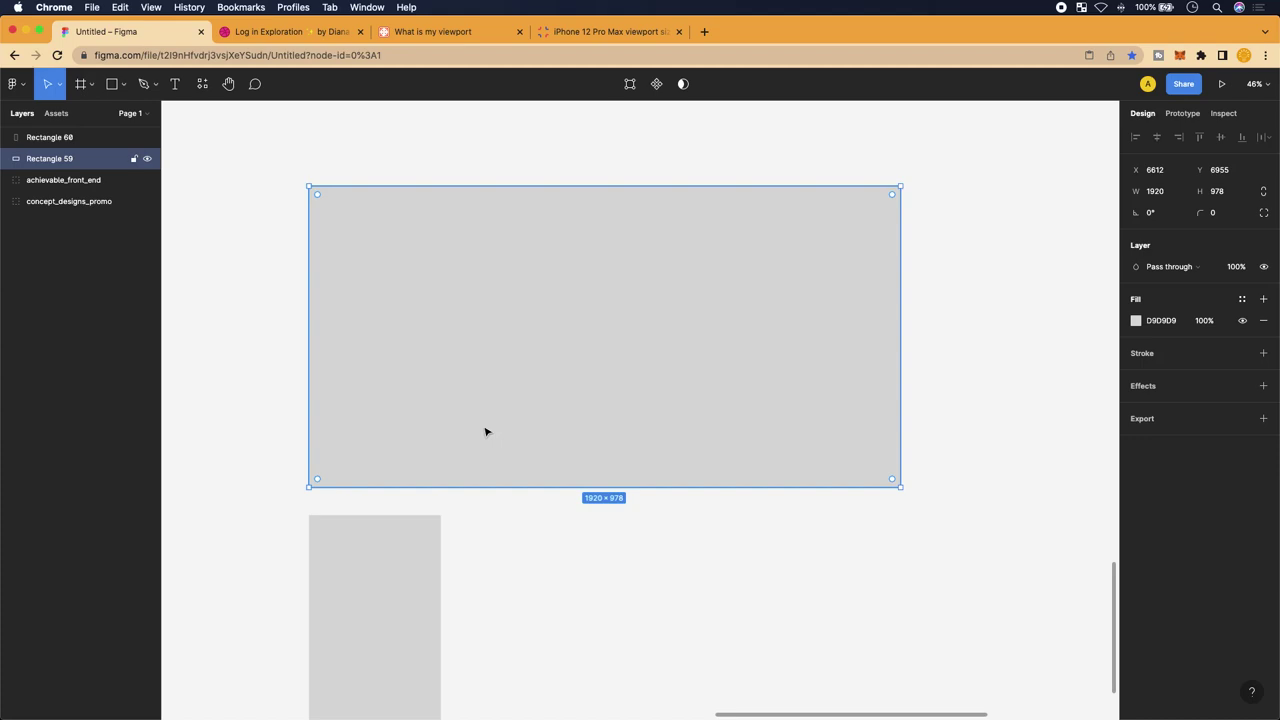
scroll(485, 432, "down", 2)
scroll(485, 432, "left", 2)
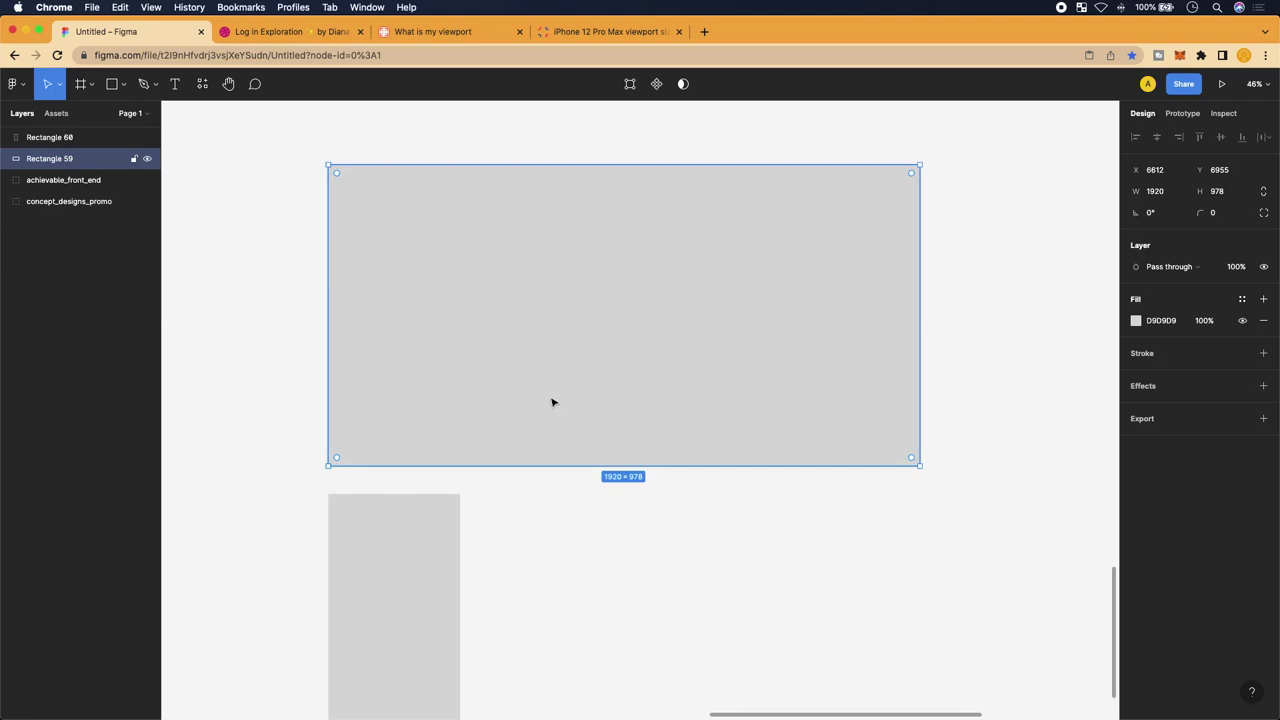
Move the desktop viewport rectangle beside the achievable_front_end design, on its left and nearly level with its top edge
scroll(552, 402, "down", 6)
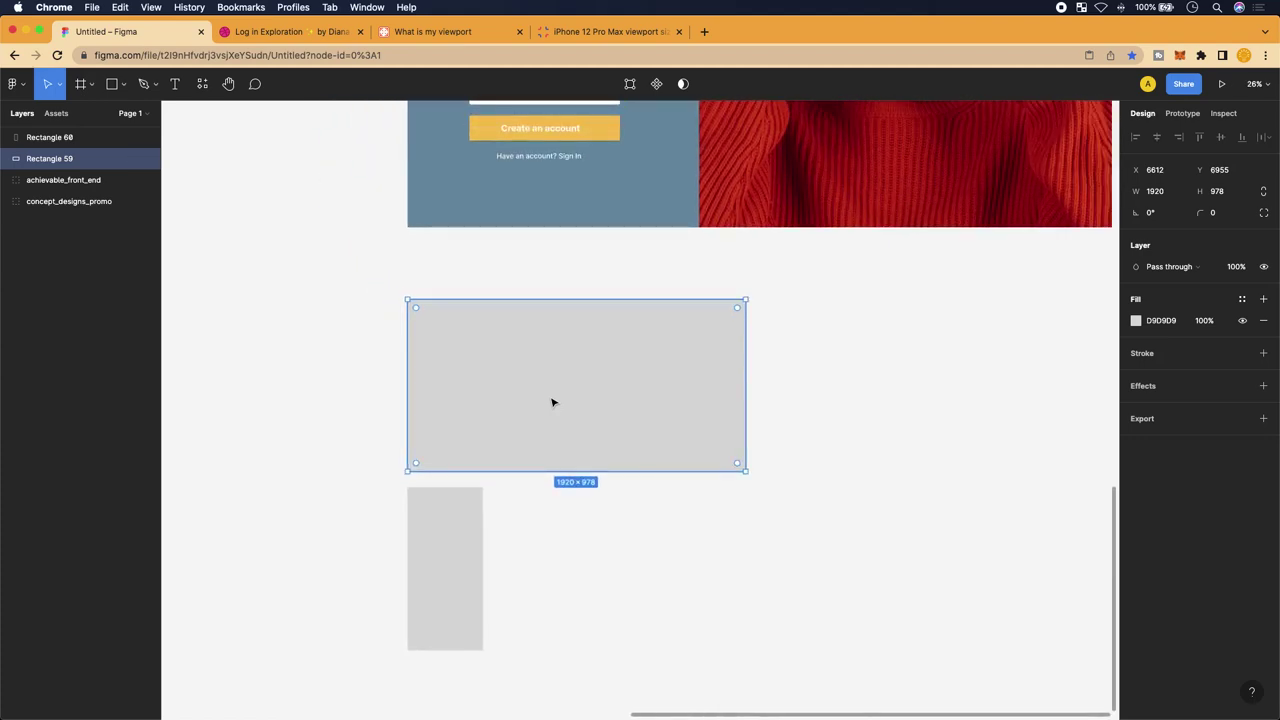
scroll(552, 402, "up", 1)
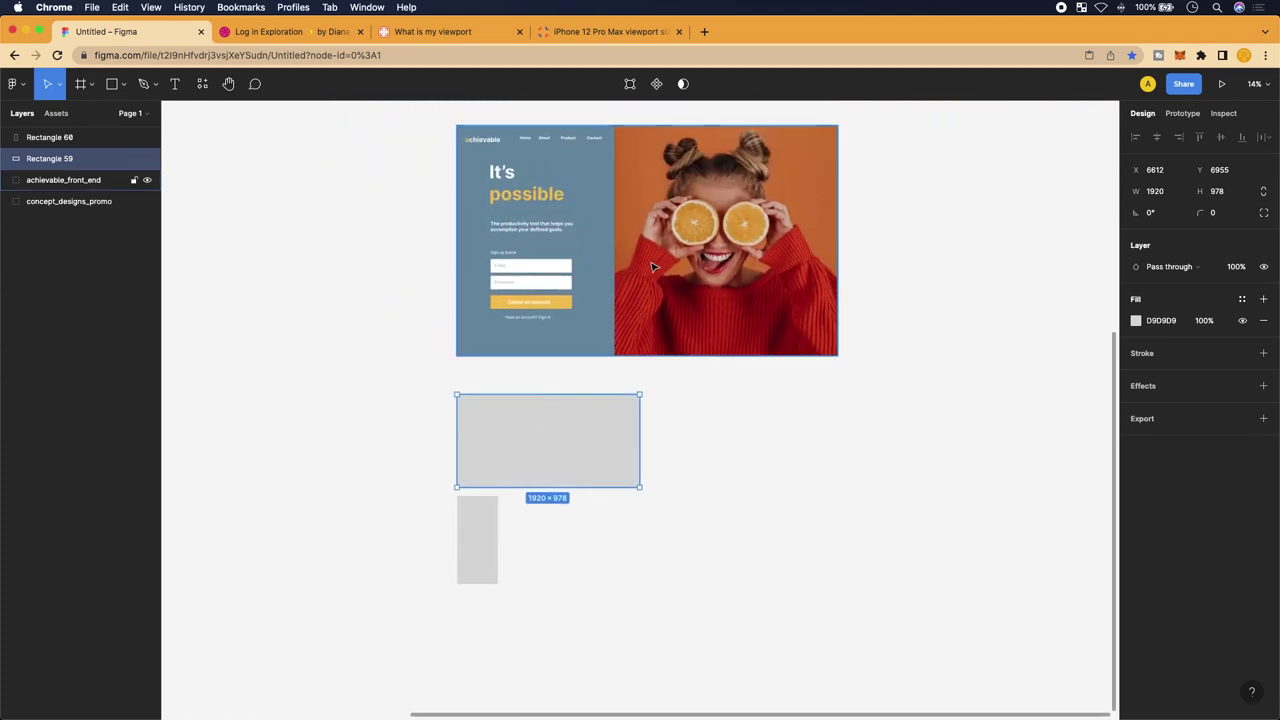
left_click(655, 265)
left_click(512, 468)
left_click_drag(522, 469, 317, 200)
Compare the achievable_front_end design's size with the desktop viewport rectangle and examine its heading, sign-up form and photo up close
scroll(317, 200, "up", 3)
scroll(437, 409, "up", 2)
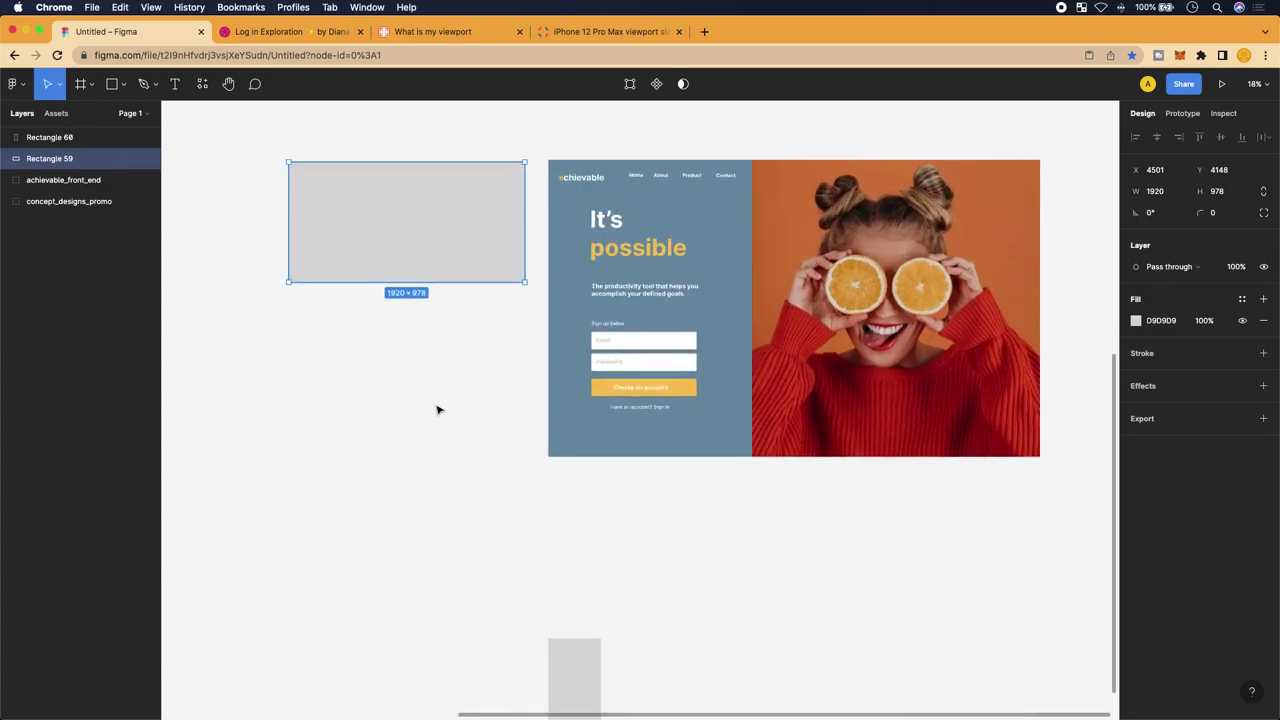
scroll(437, 409, "up", 4)
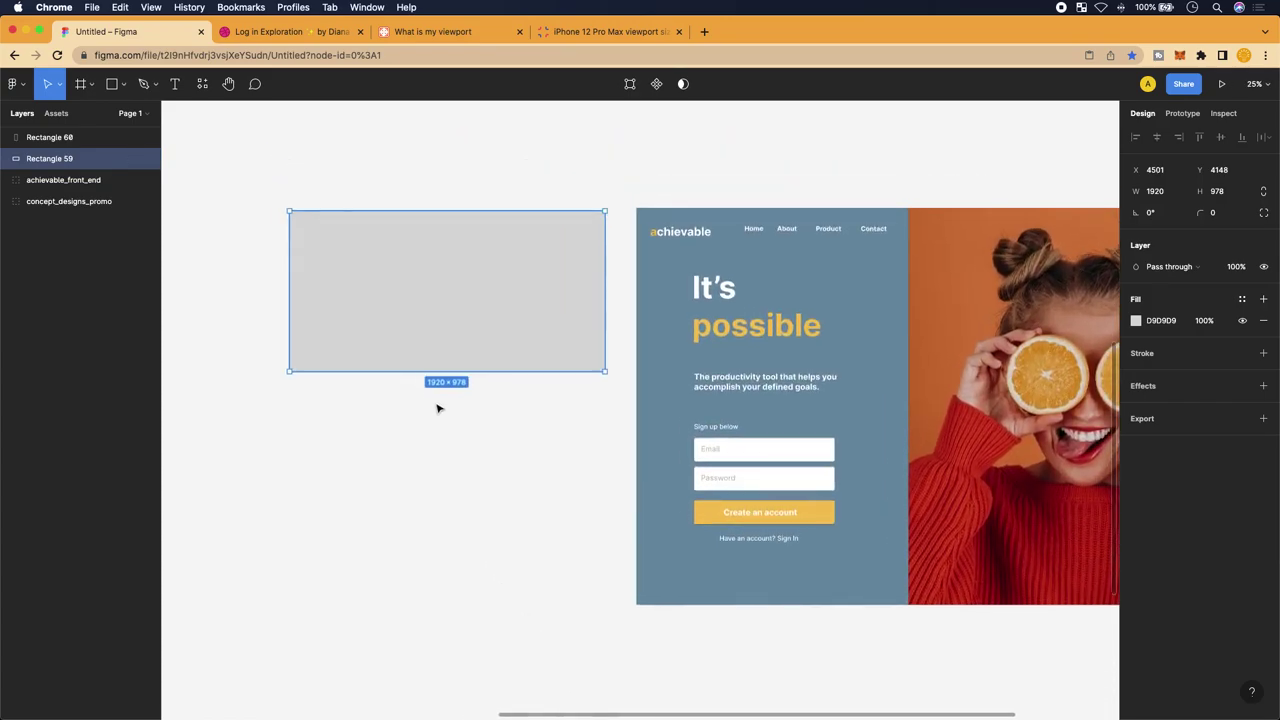
scroll(805, 368, "right", 5)
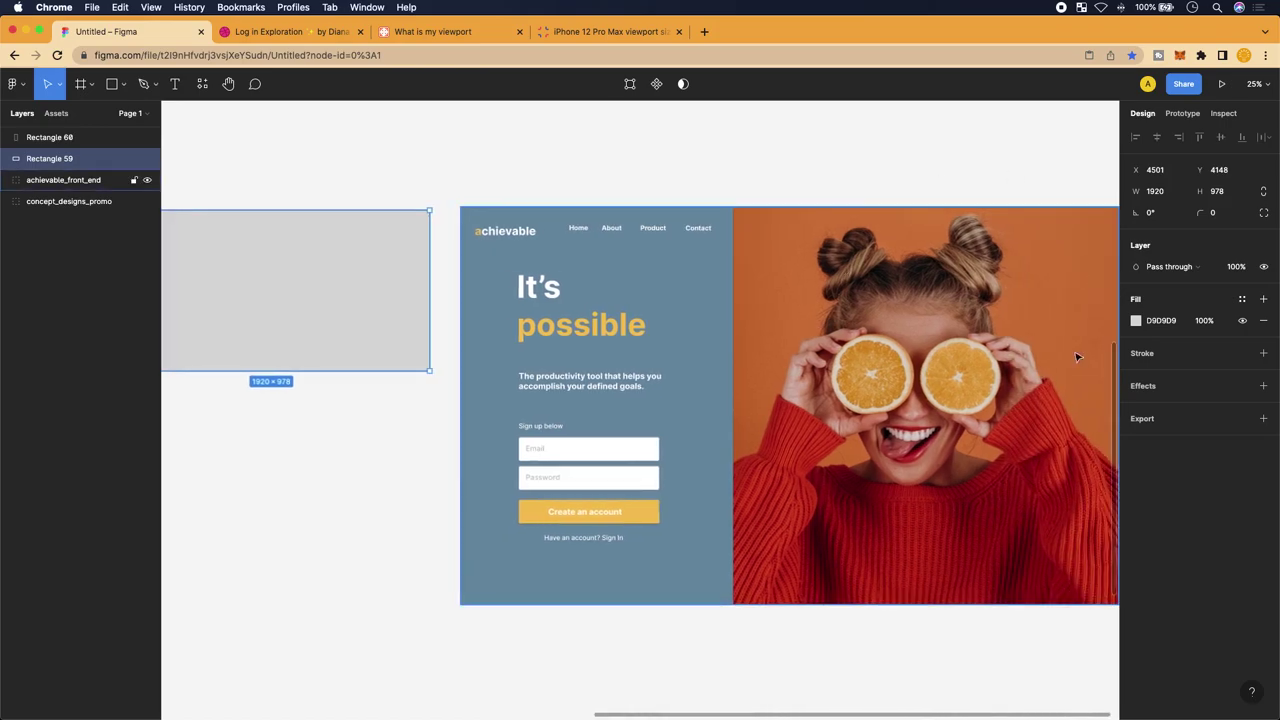
scroll(934, 377, "right", 3)
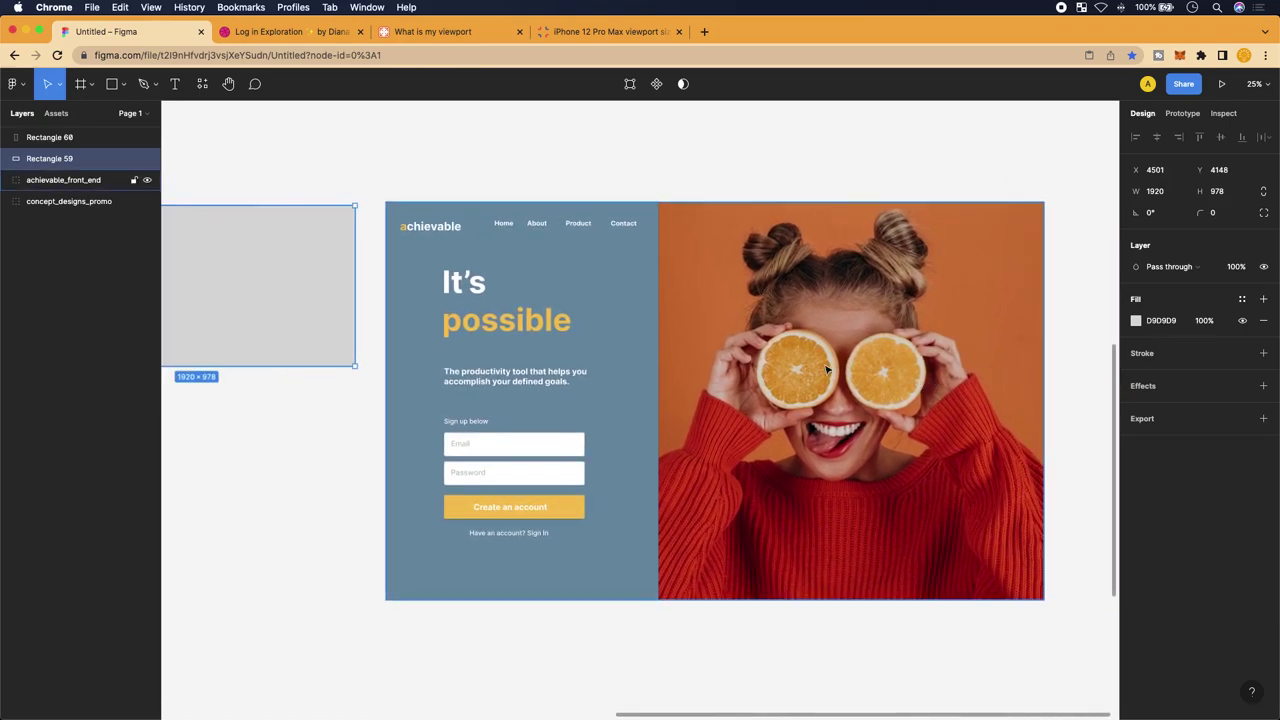
scroll(694, 348, "left", 10)
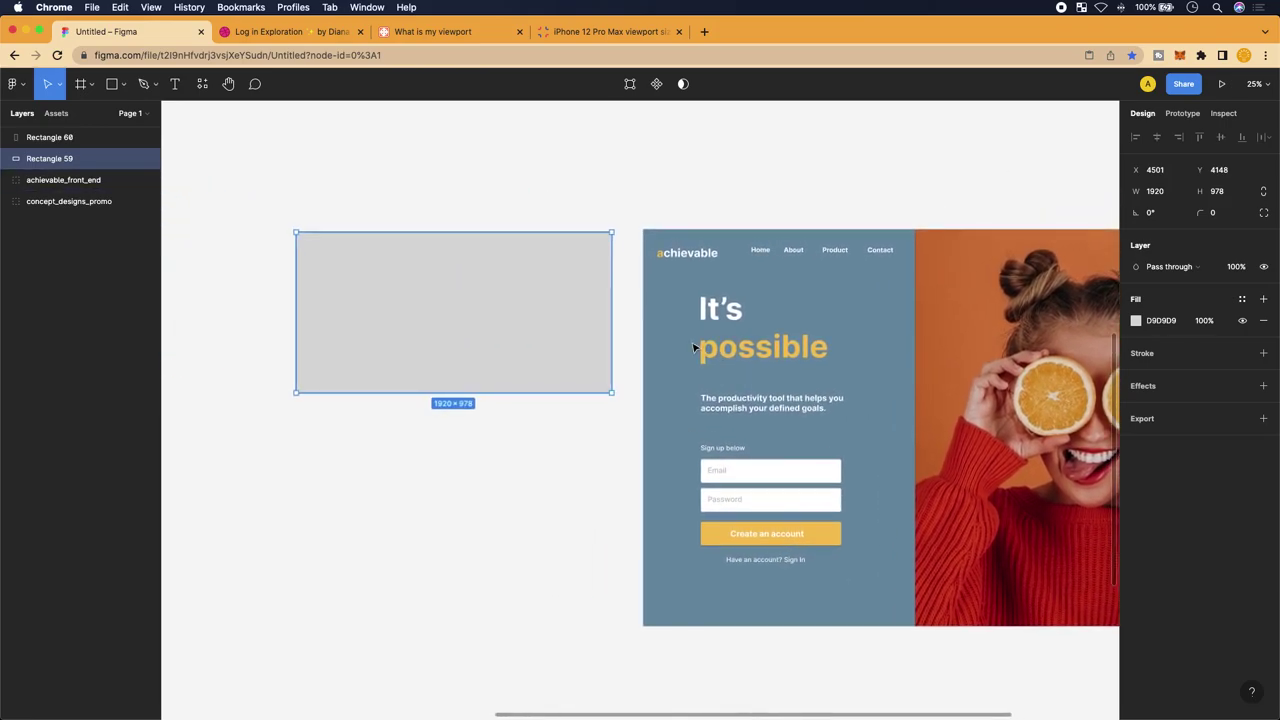
scroll(694, 348, "up", 3, "ctrl")
scroll(694, 348, "left", 5)
scroll(694, 348, "down", 2, "ctrl")
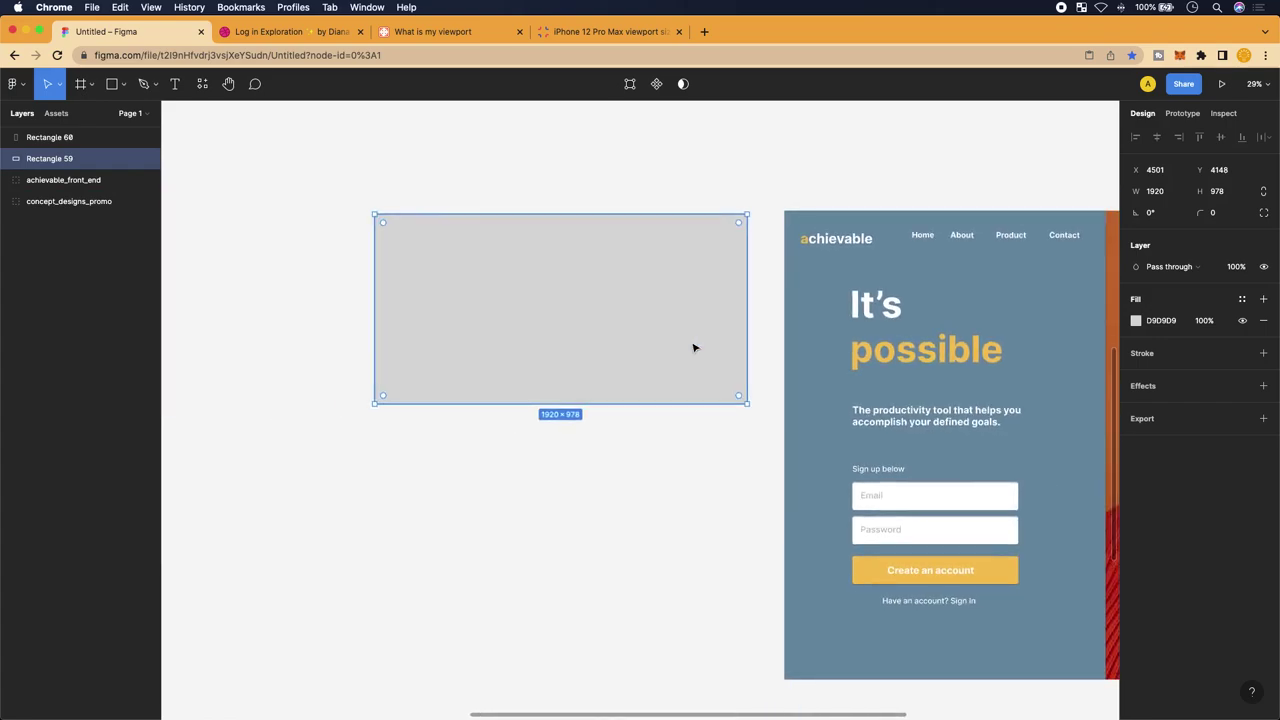
scroll(723, 351, "right", 10)
scroll(849, 347, "right", 3)
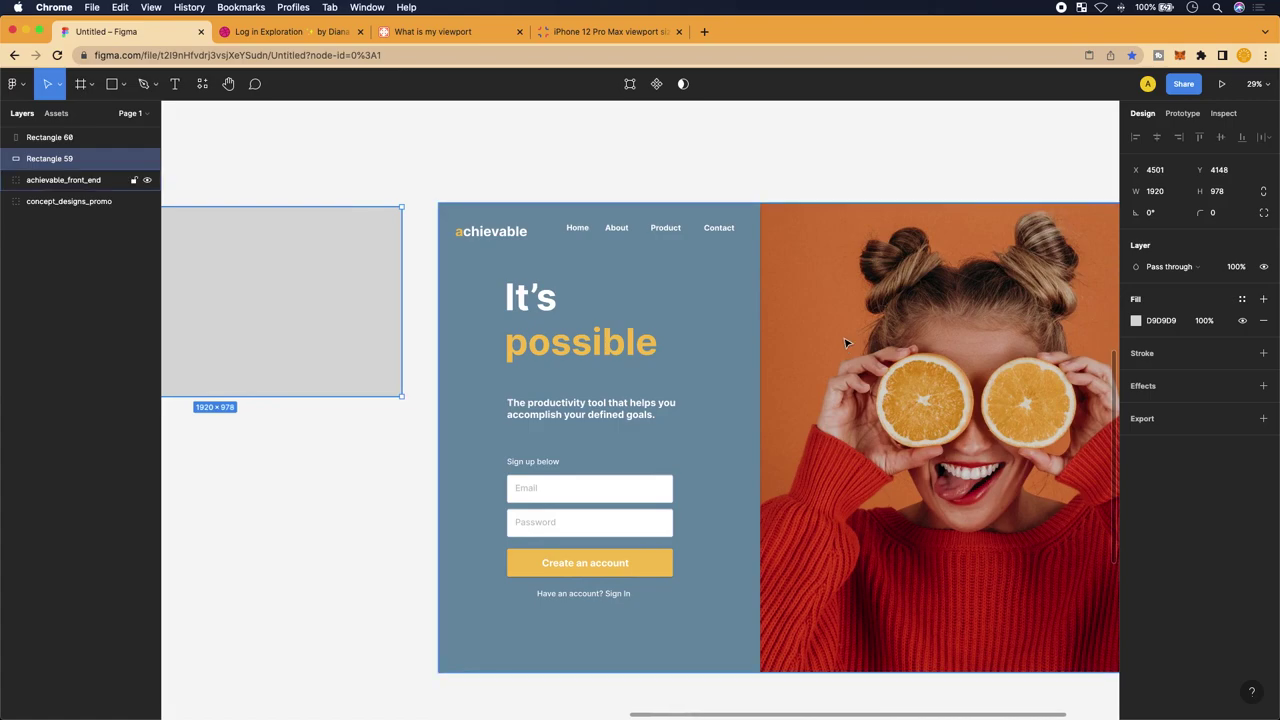
scroll(849, 347, "right", 8)
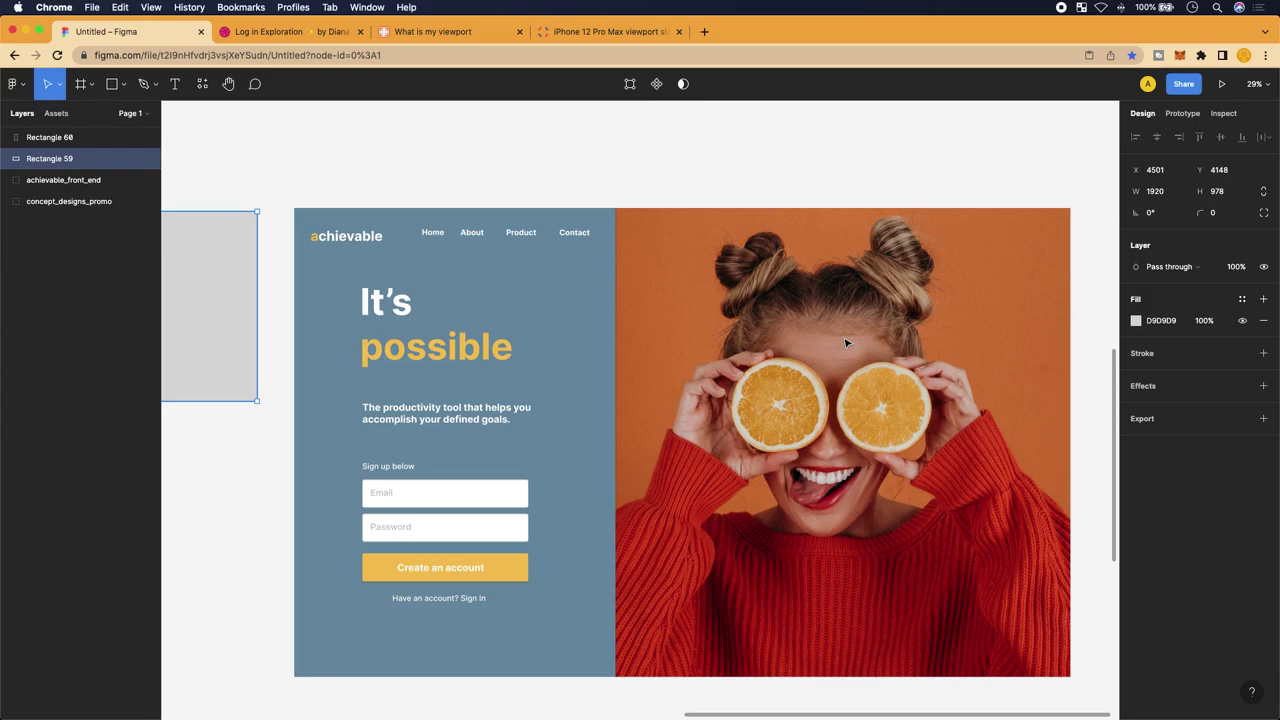
scroll(603, 407, "up", 5)
scroll(603, 407, "down", 1)
scroll(603, 407, "down", 2)
scroll(603, 407, "left", 1)
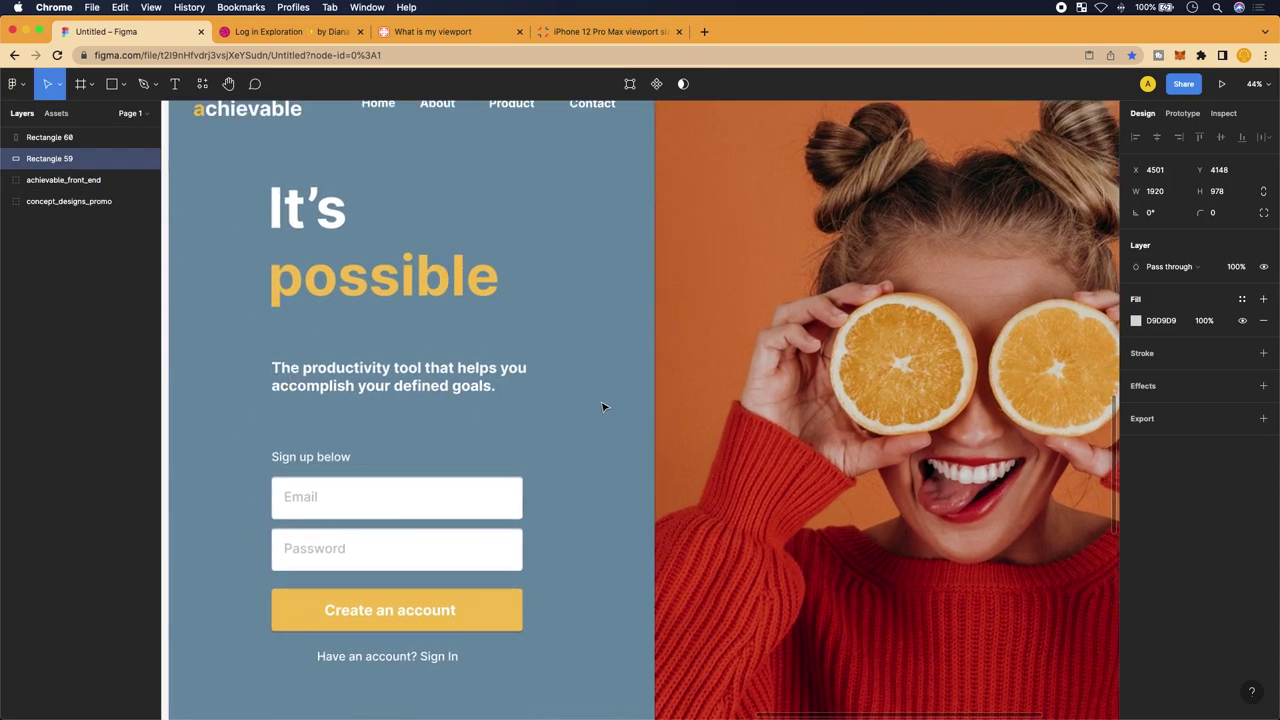
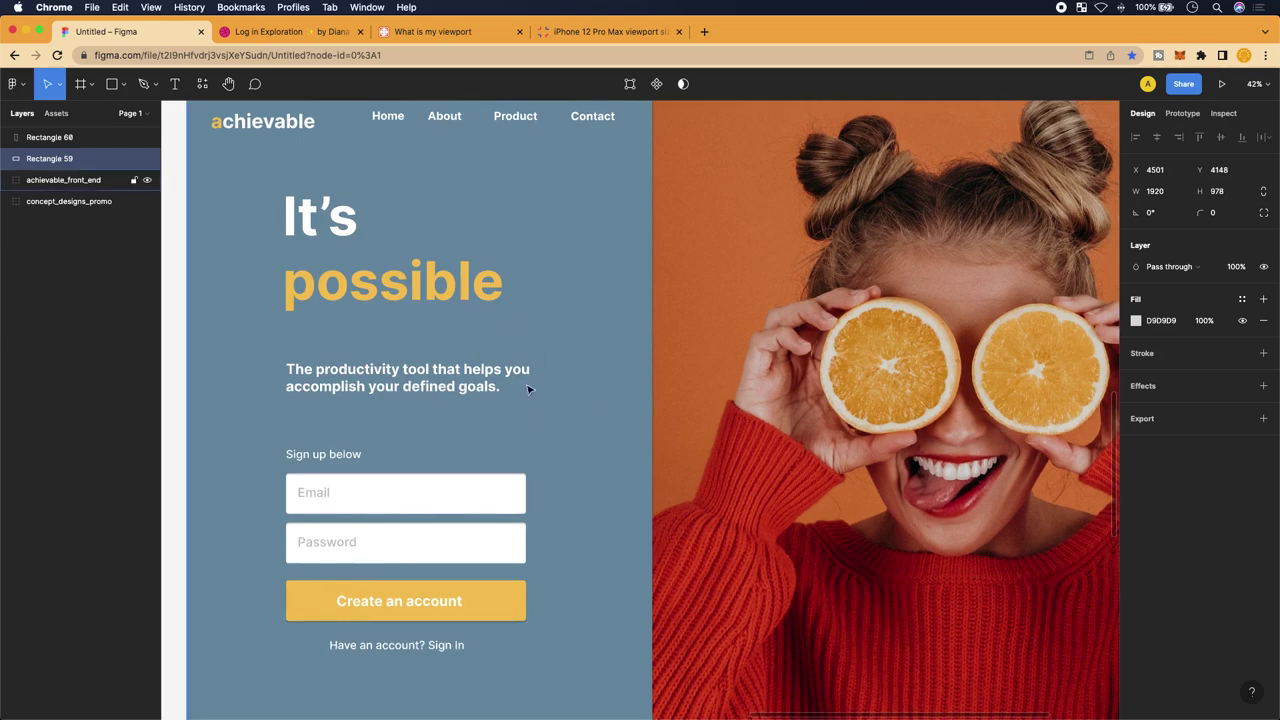
Examine the achievable_front_end design's overall two-column layout, with its navigation, sign-up content and full-height photo
scroll(623, 353, "right", 3)
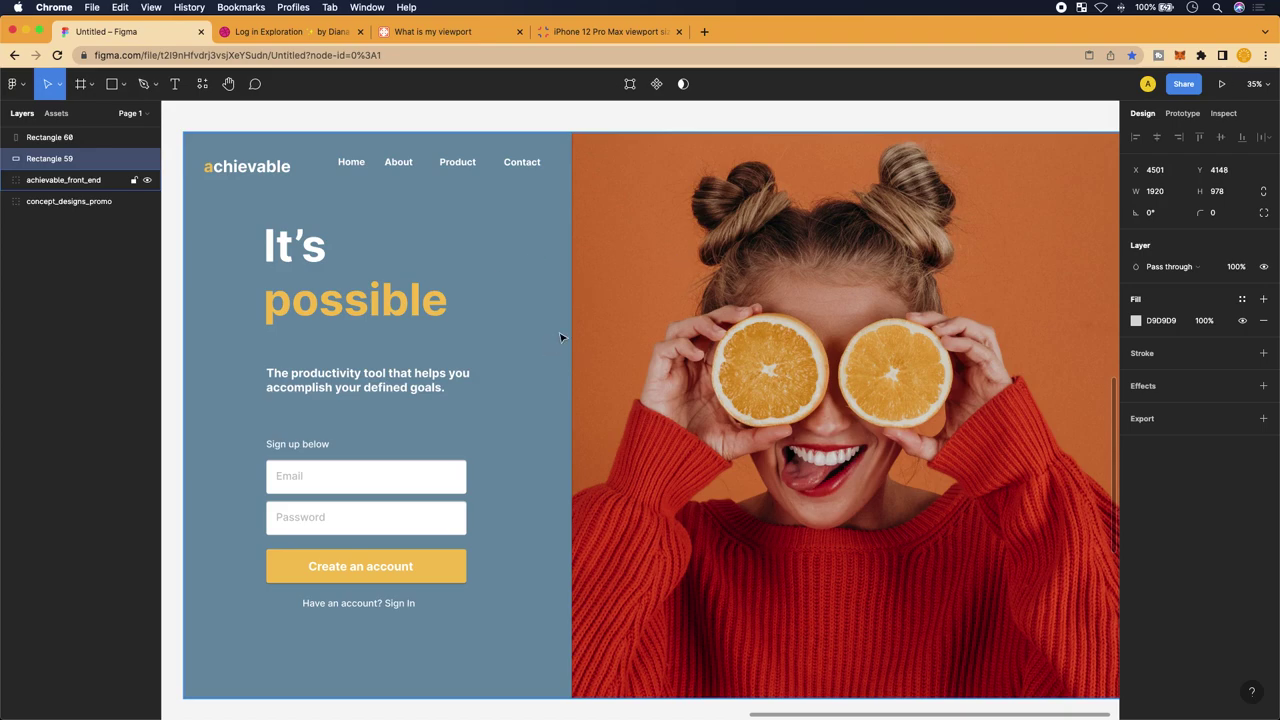
scroll(560, 337, "right", 1)
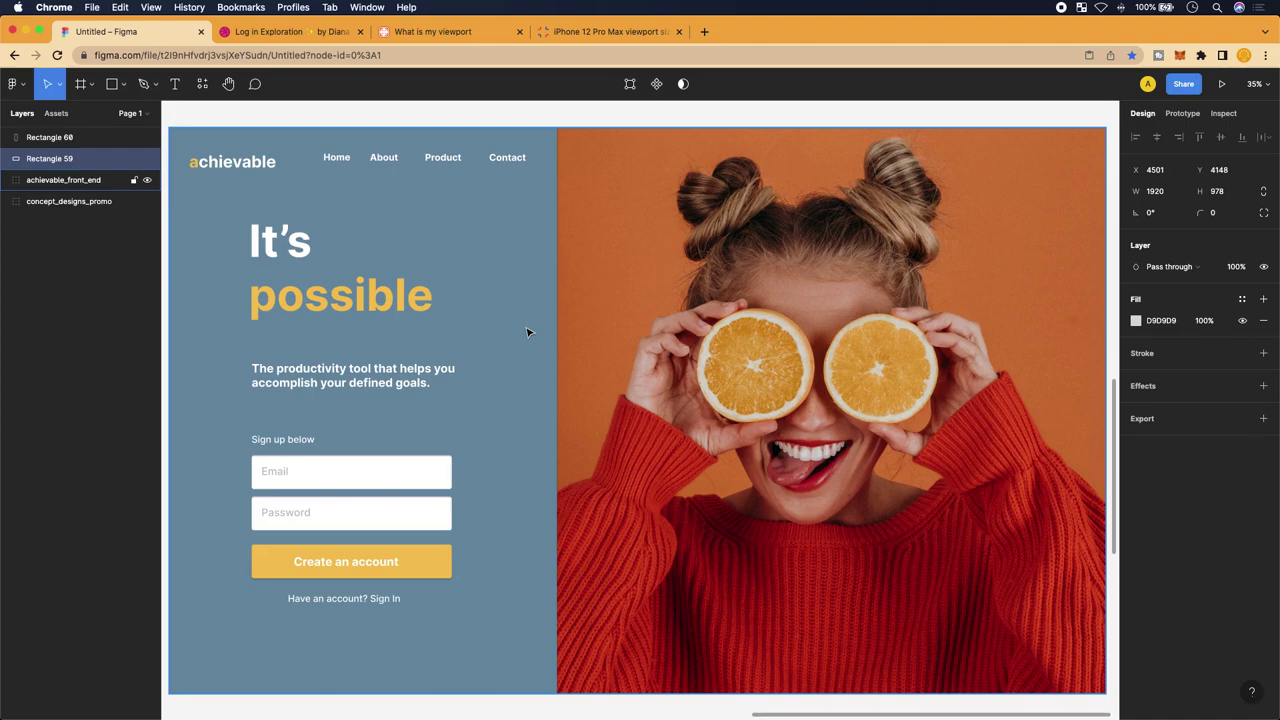
scroll(527, 332, "up", 2)
scroll(527, 332, "down", 2)
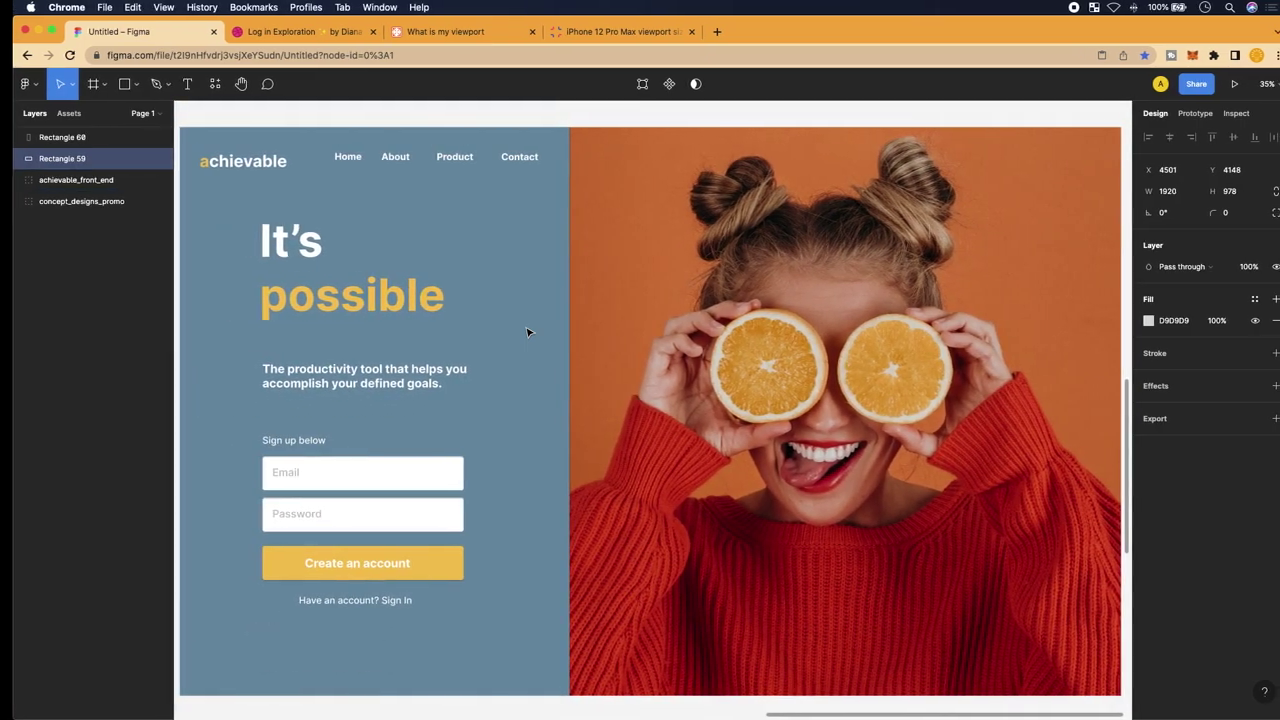
scroll(489, 237, "down", 3)
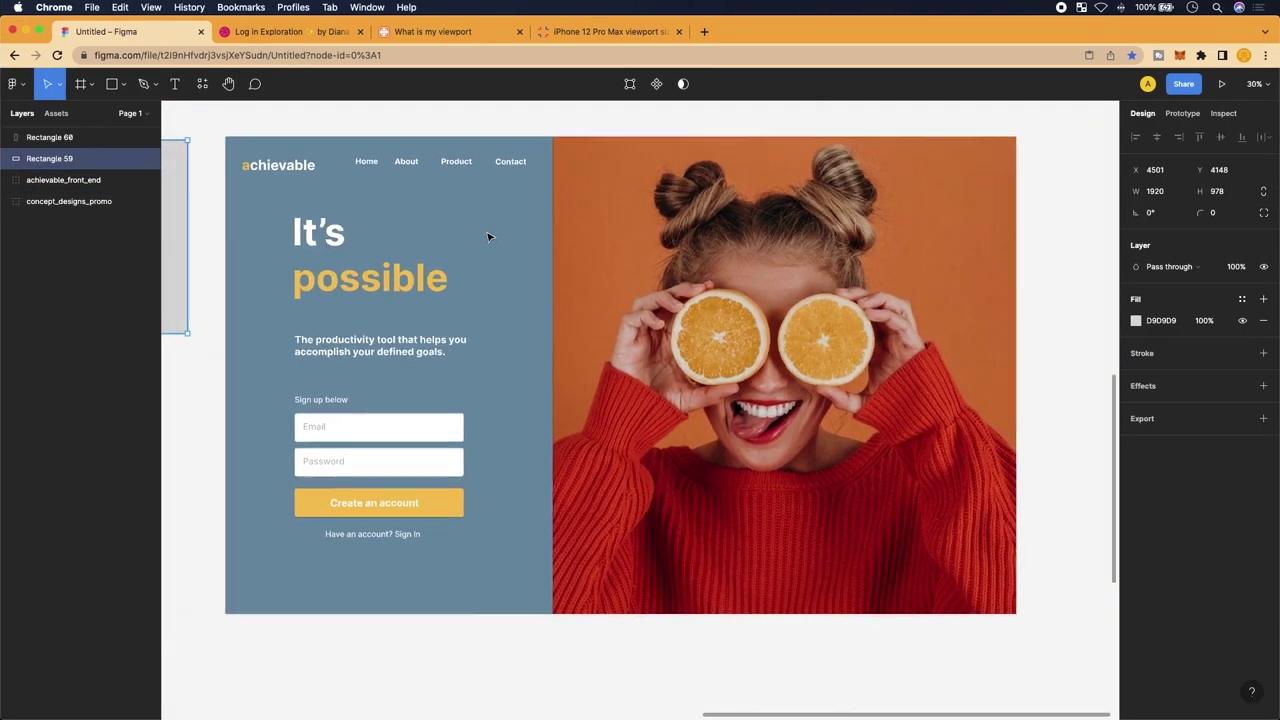
scroll(489, 237, "up", 2)
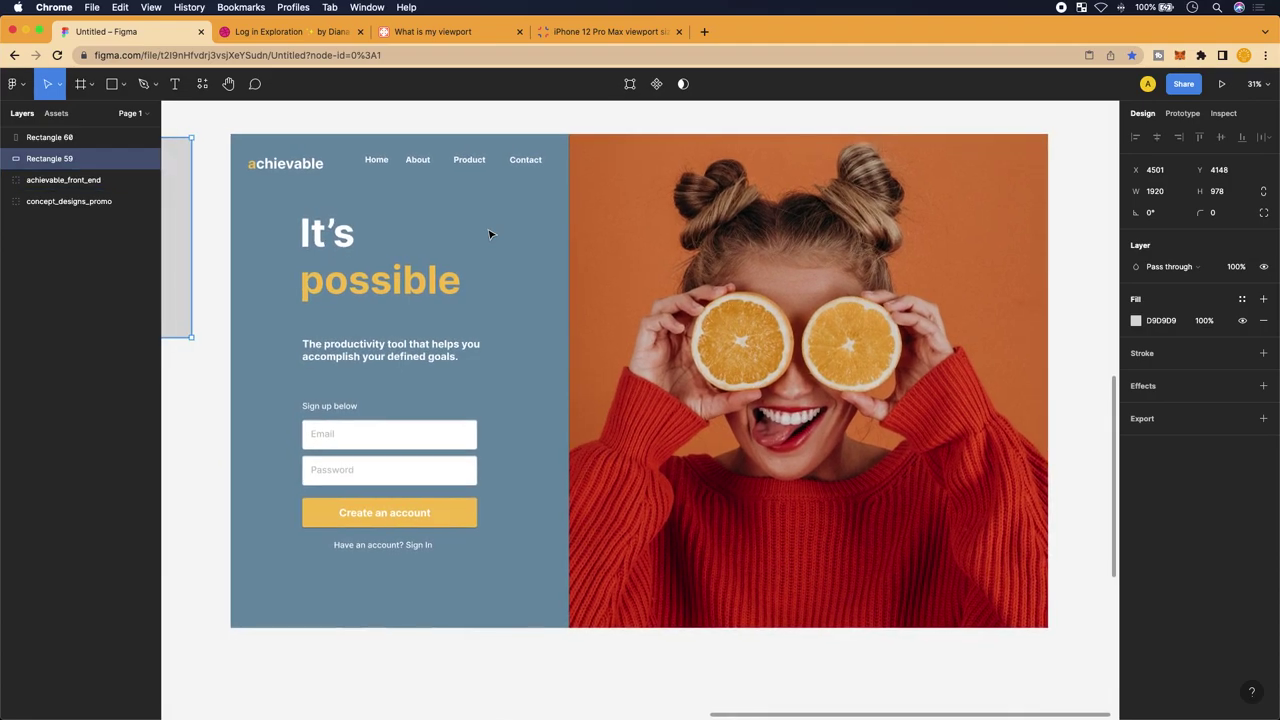
scroll(489, 234, "up", 1)
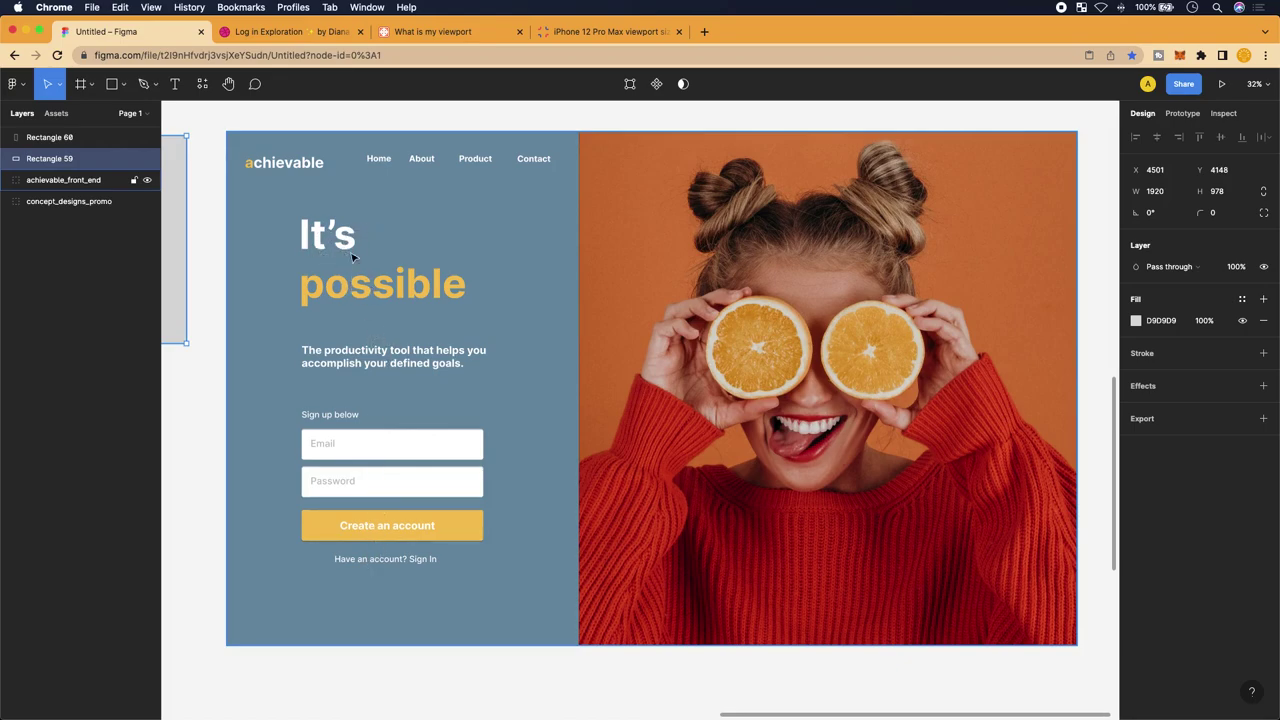
Inspect the design's heading, tagline and sign-up form up close, and the photo filling the other half
scroll(346, 266, "up", 5)
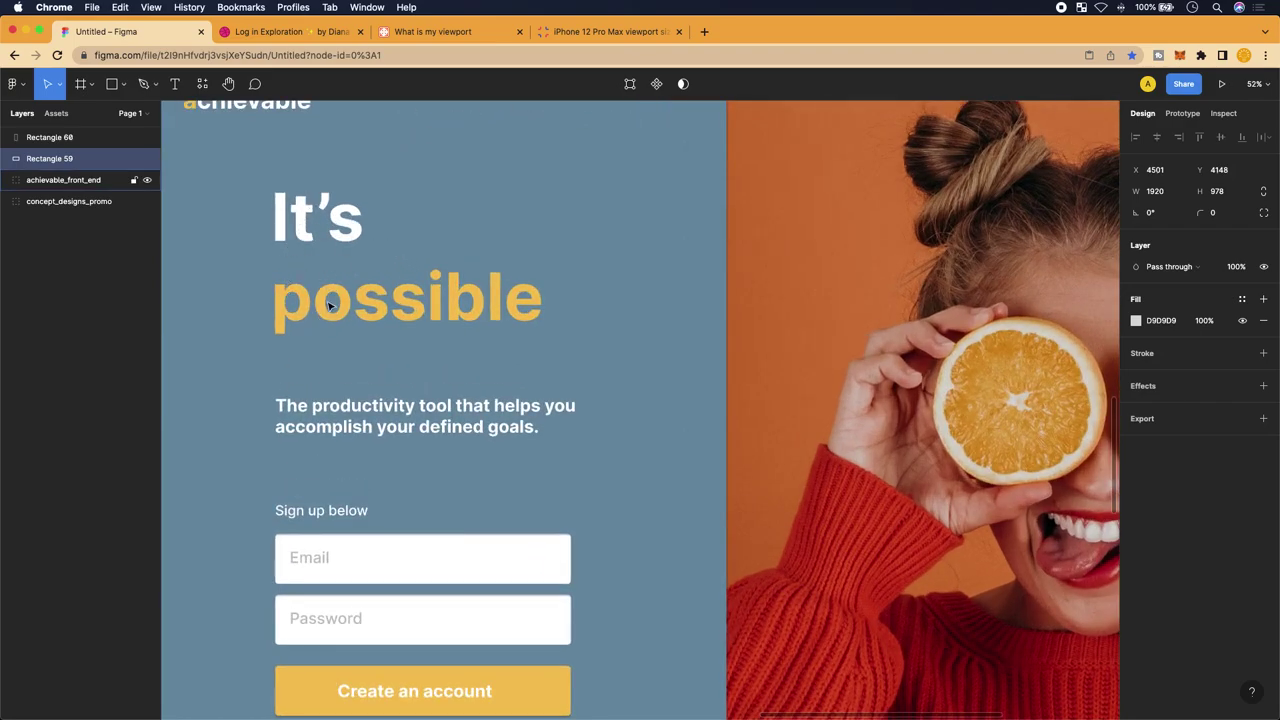
scroll(314, 256, "down", 2)
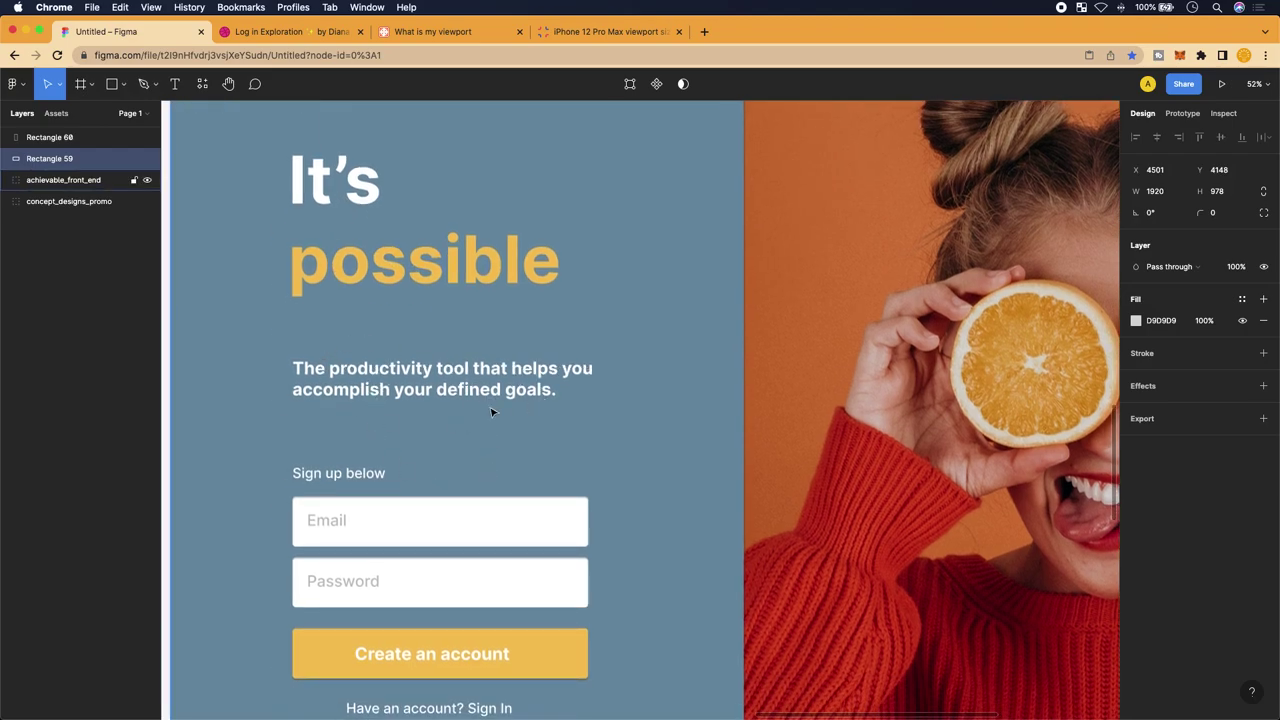
scroll(466, 406, "down", 6)
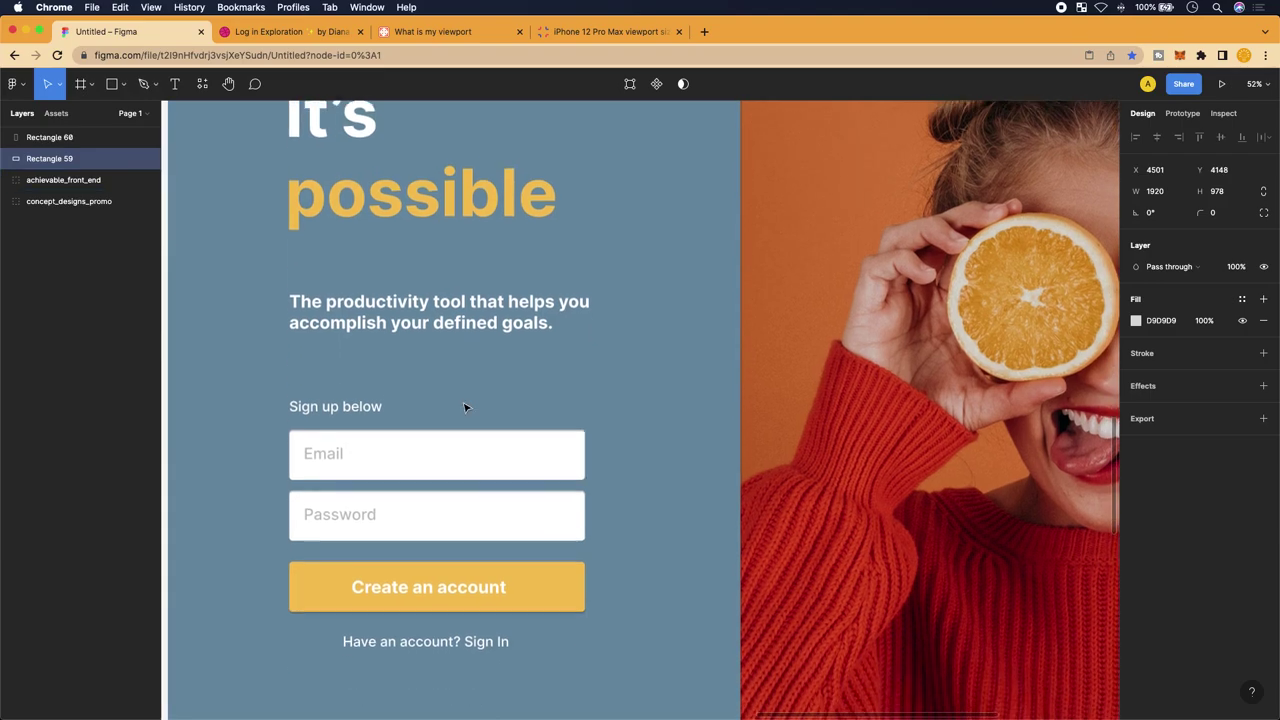
scroll(472, 470, "right", 6)
scroll(480, 536, "right", 3)
scroll(480, 536, "down", 3)
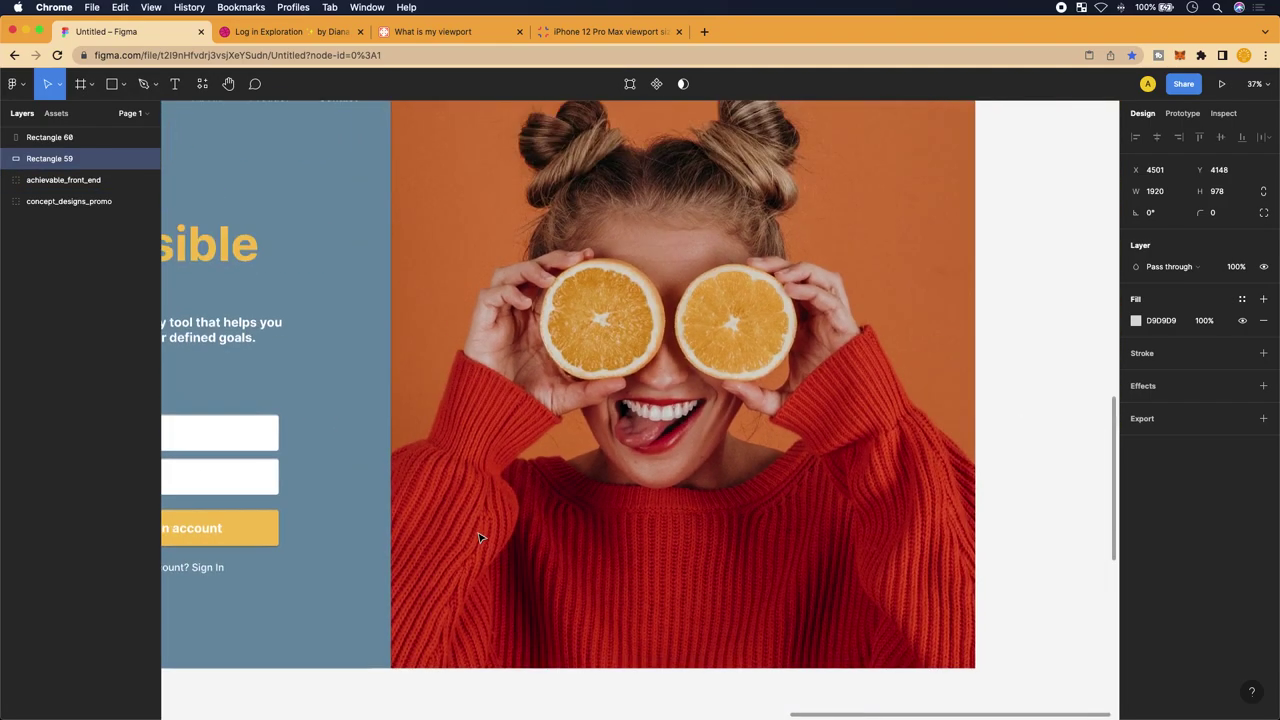
scroll(793, 572, "down", 3)
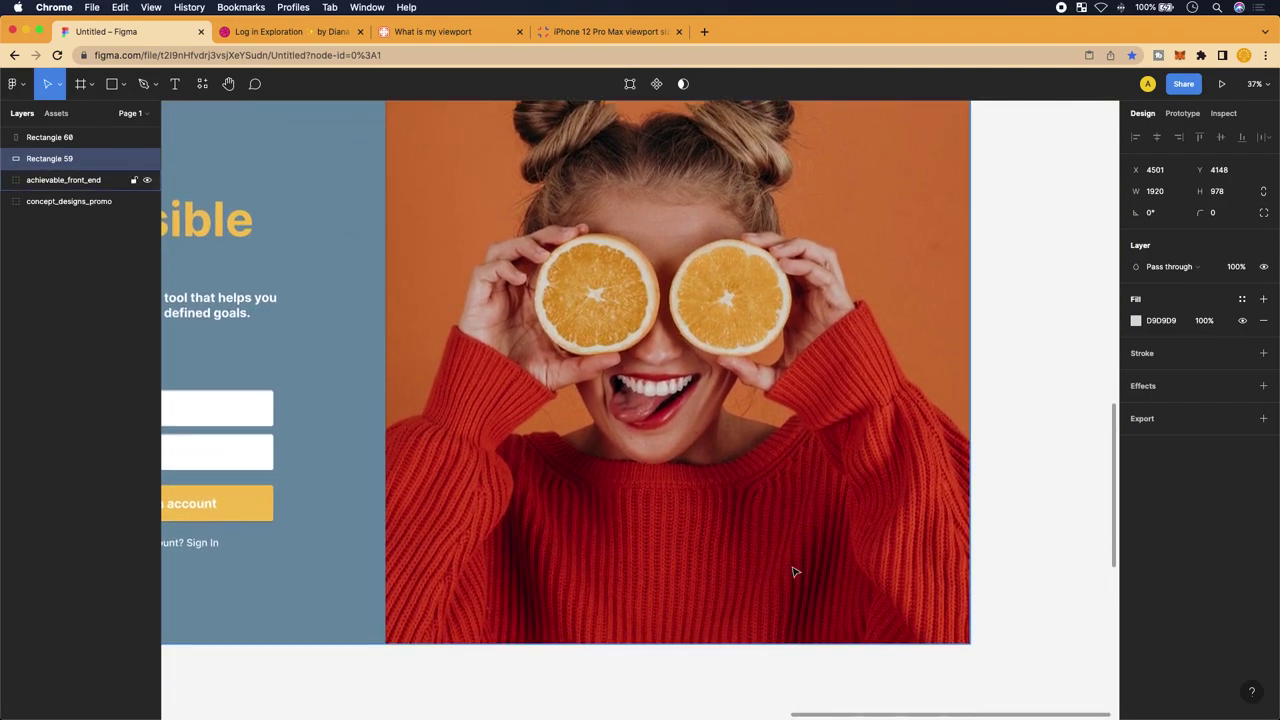
scroll(655, 408, "up", 3)
scroll(660, 406, "left", 5)
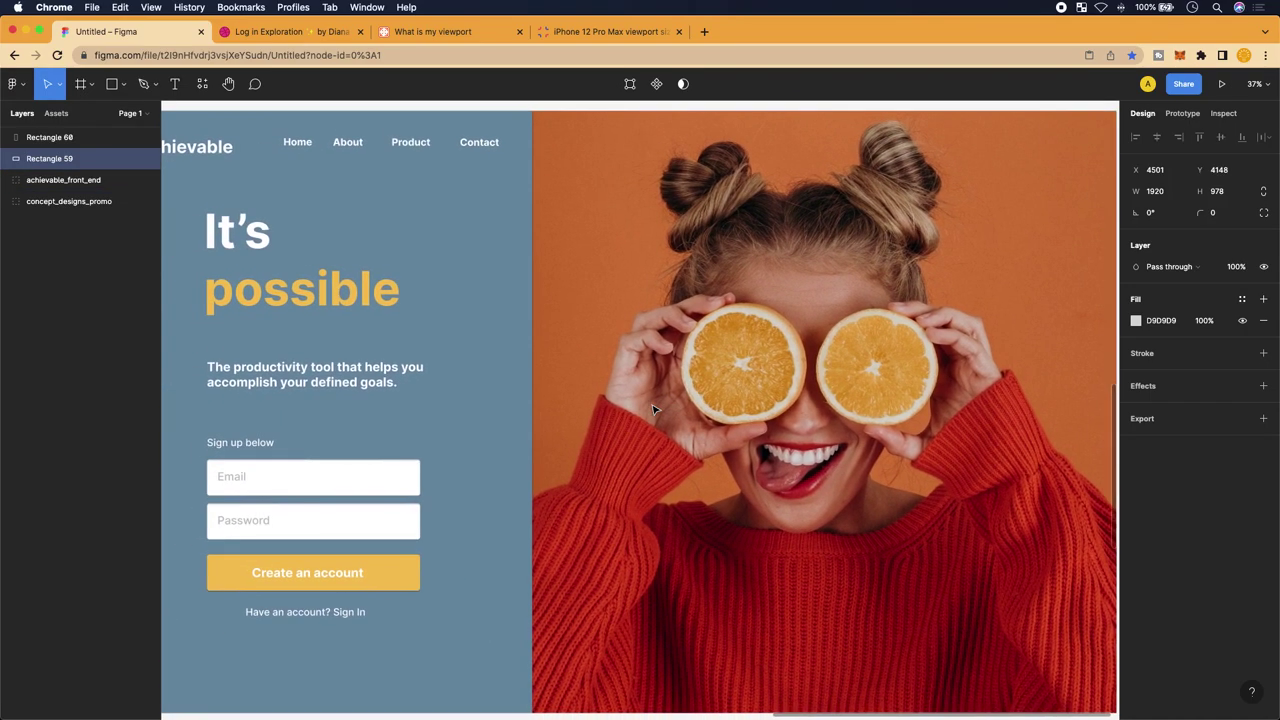
scroll(723, 396, "left", 2)
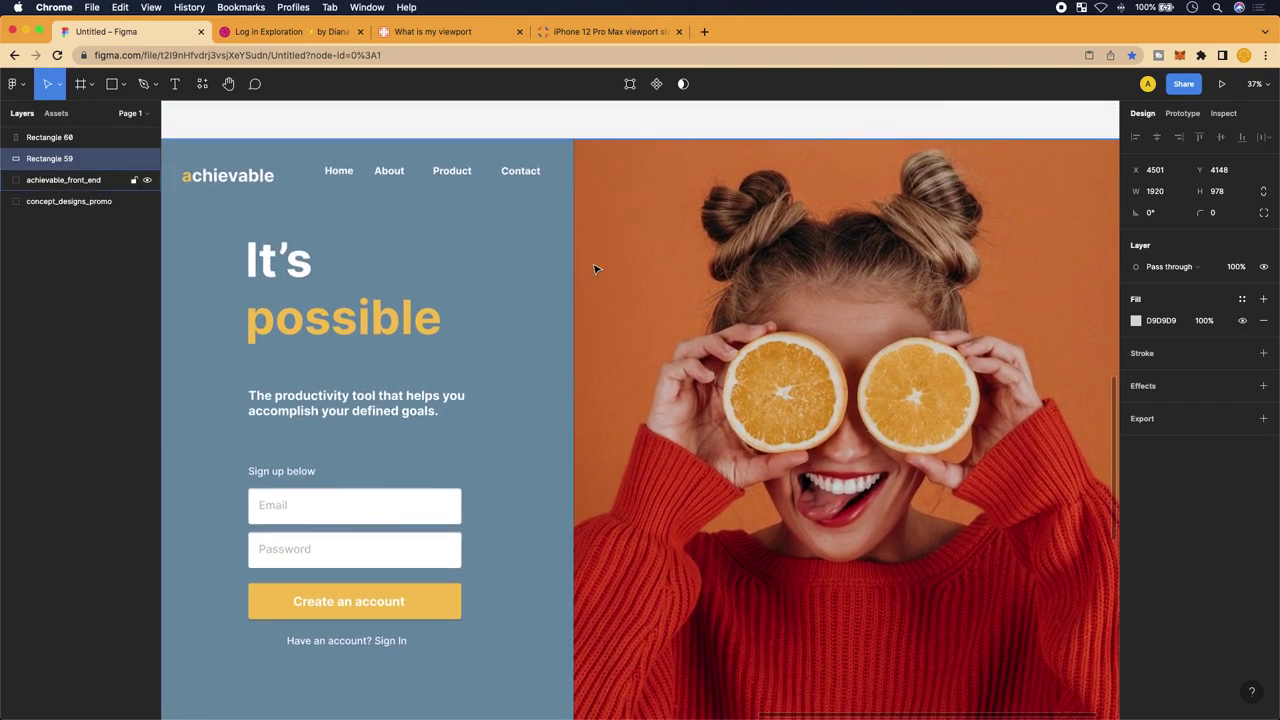
Examine the dividing edge between the blue content panel and the orange photo in the achievable_front_end design
scroll(594, 266, "up", 3)
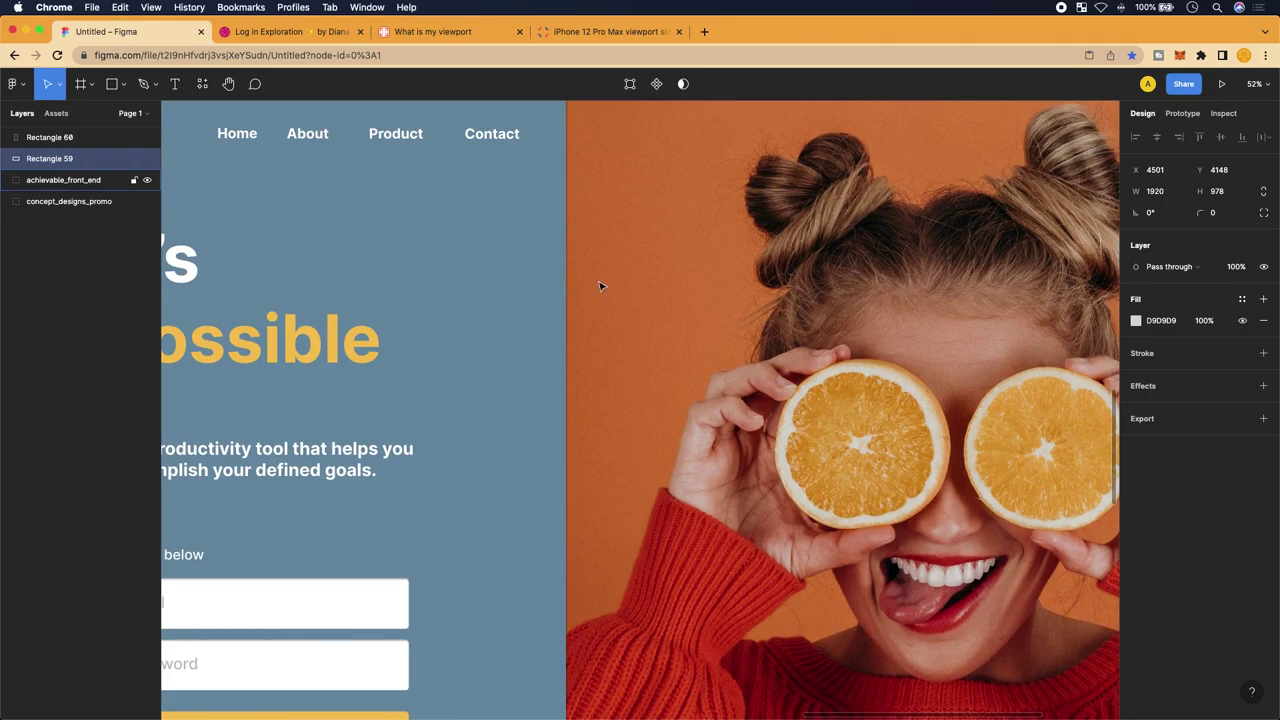
scroll(600, 287, "up", 10)
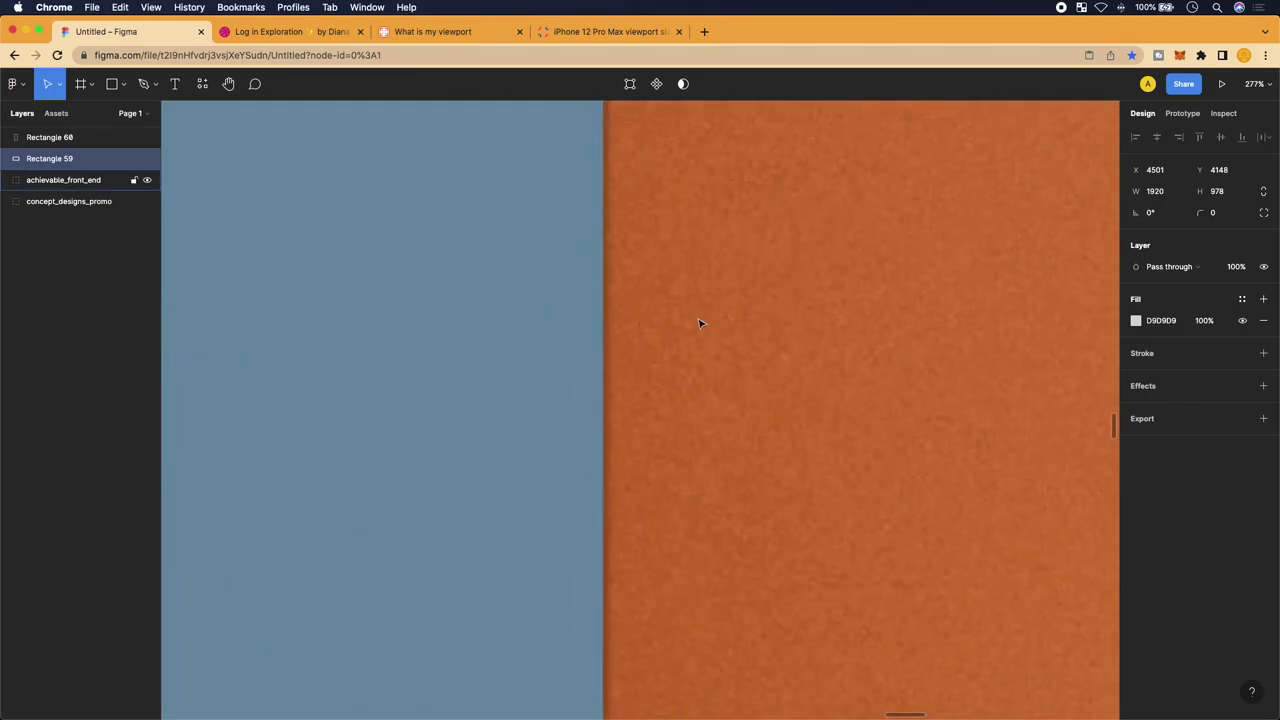
scroll(700, 322, "down", 9)
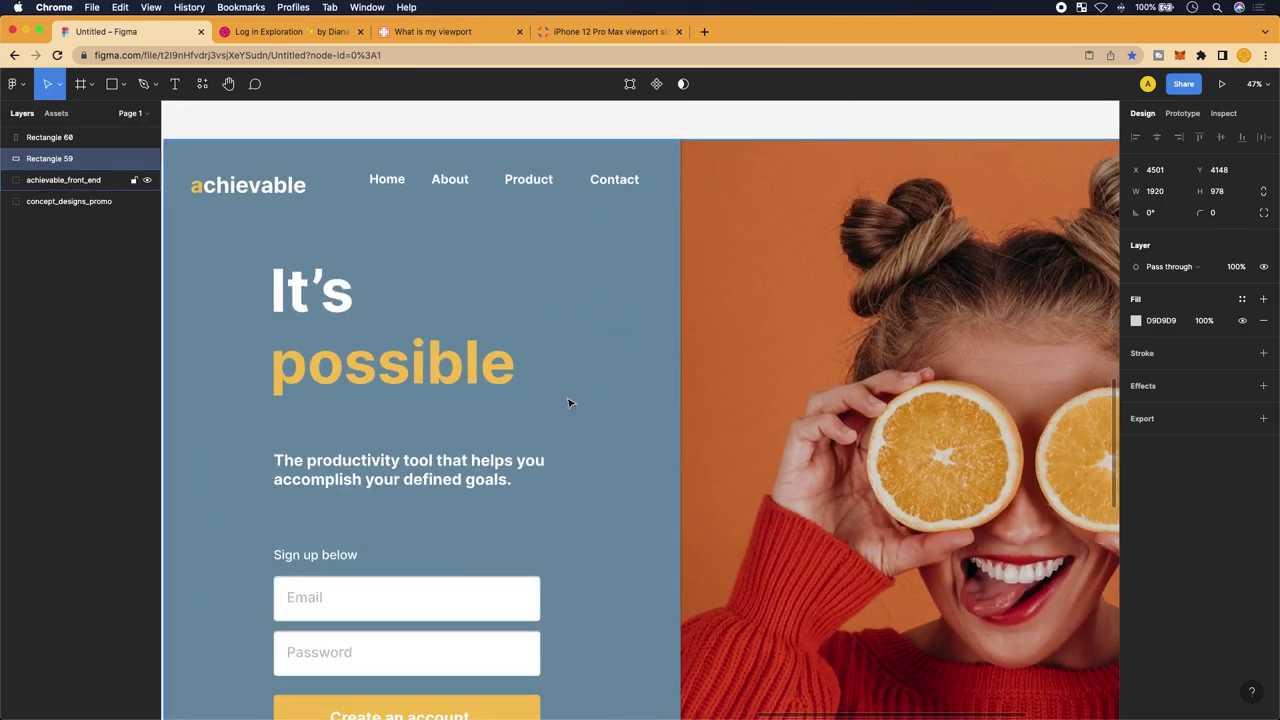
scroll(568, 403, "left", 2)
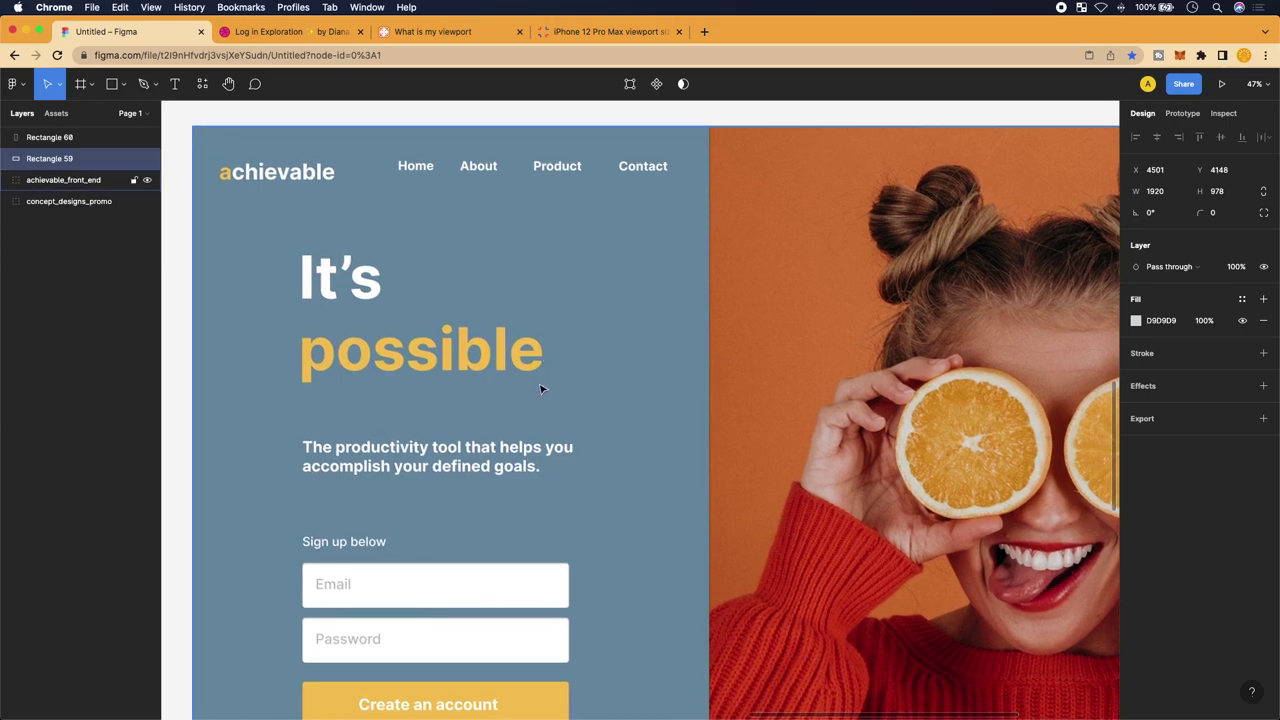
scroll(313, 355, "left", 2)
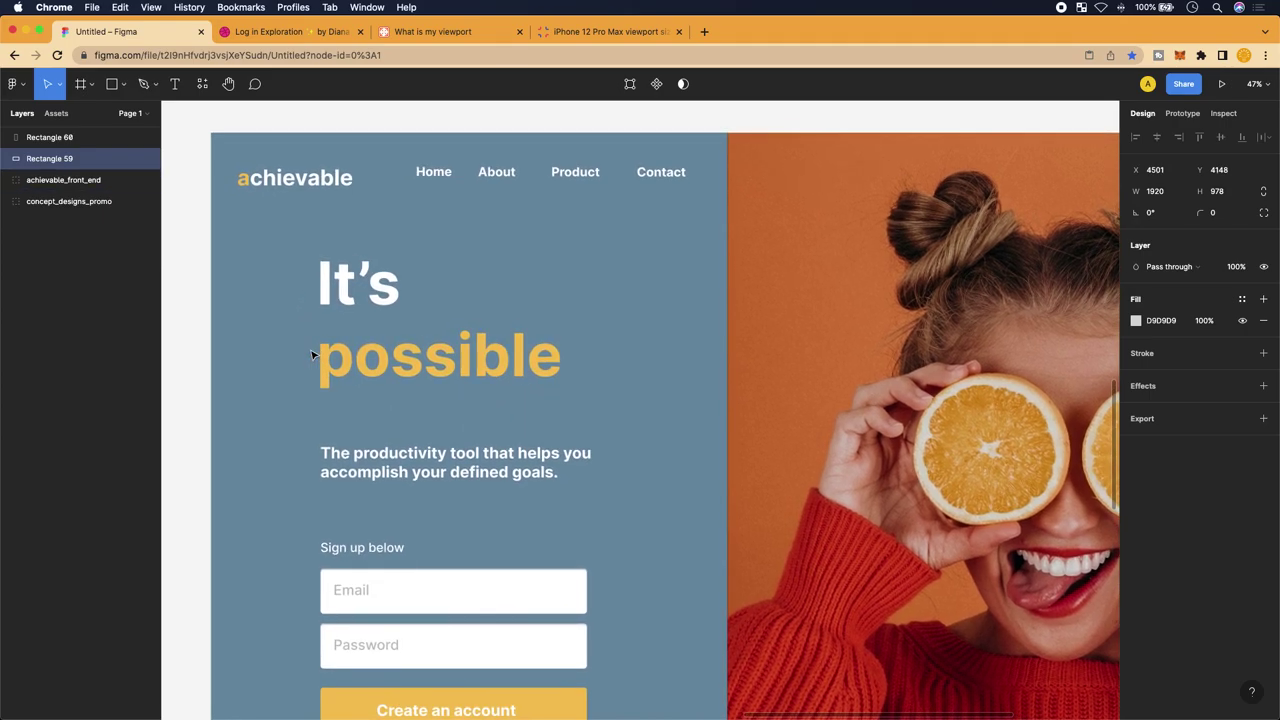
Review the sign-up fields, the Create an account button and the Sign In text, and how they align with the heading
scroll(426, 348, "down", 5)
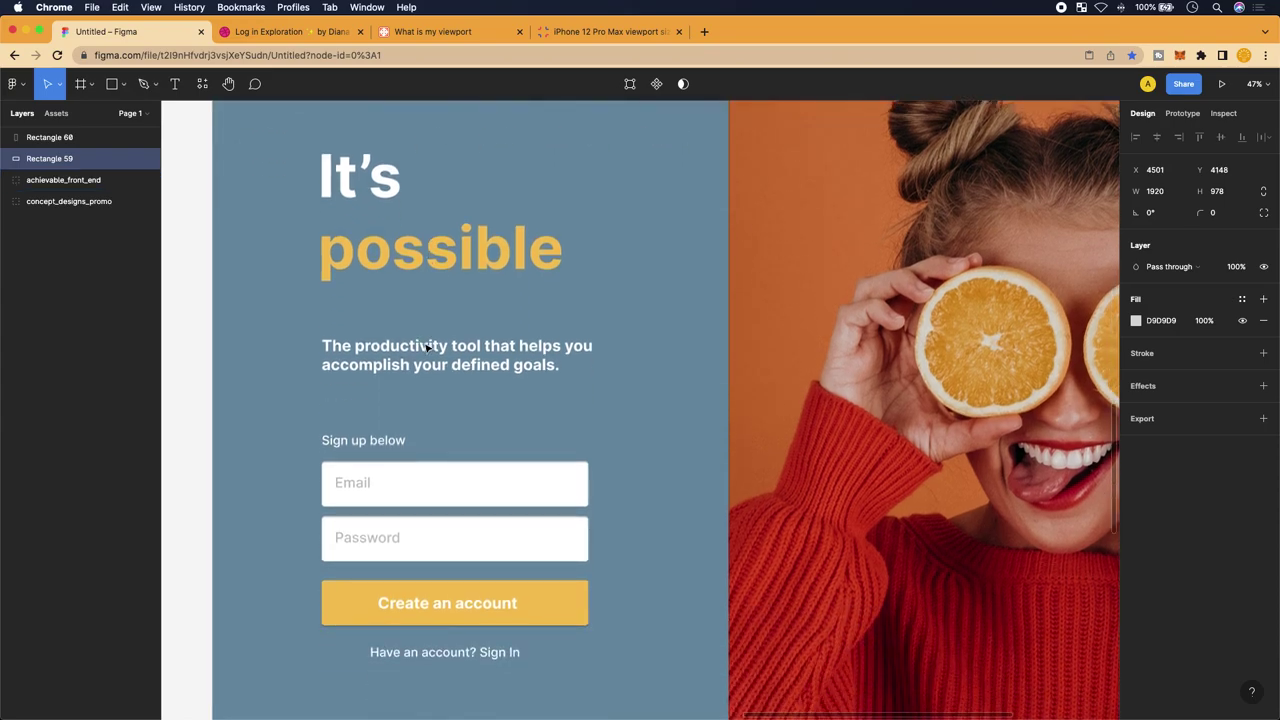
scroll(469, 642, "left", 1)
scroll(469, 642, "up", 5)
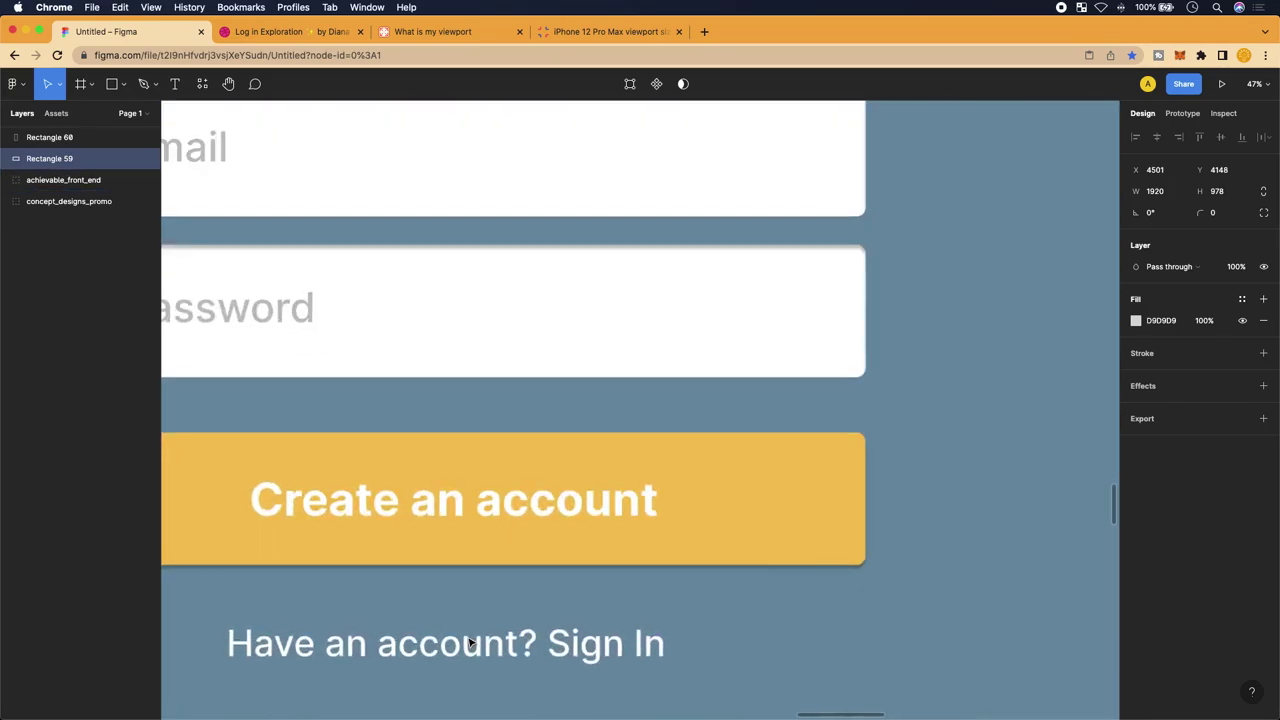
scroll(737, 584, "down", 4)
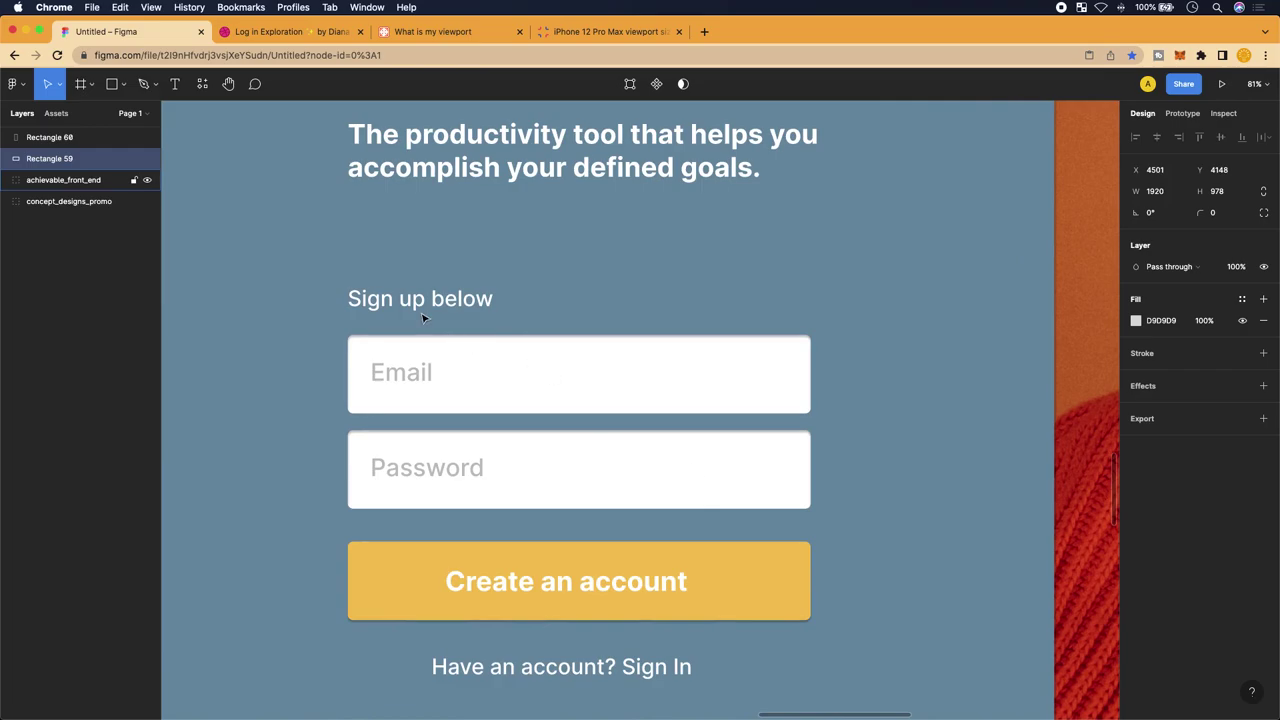
scroll(424, 318, "down", 3)
scroll(422, 318, "up", 3)
scroll(422, 318, "up", 2)
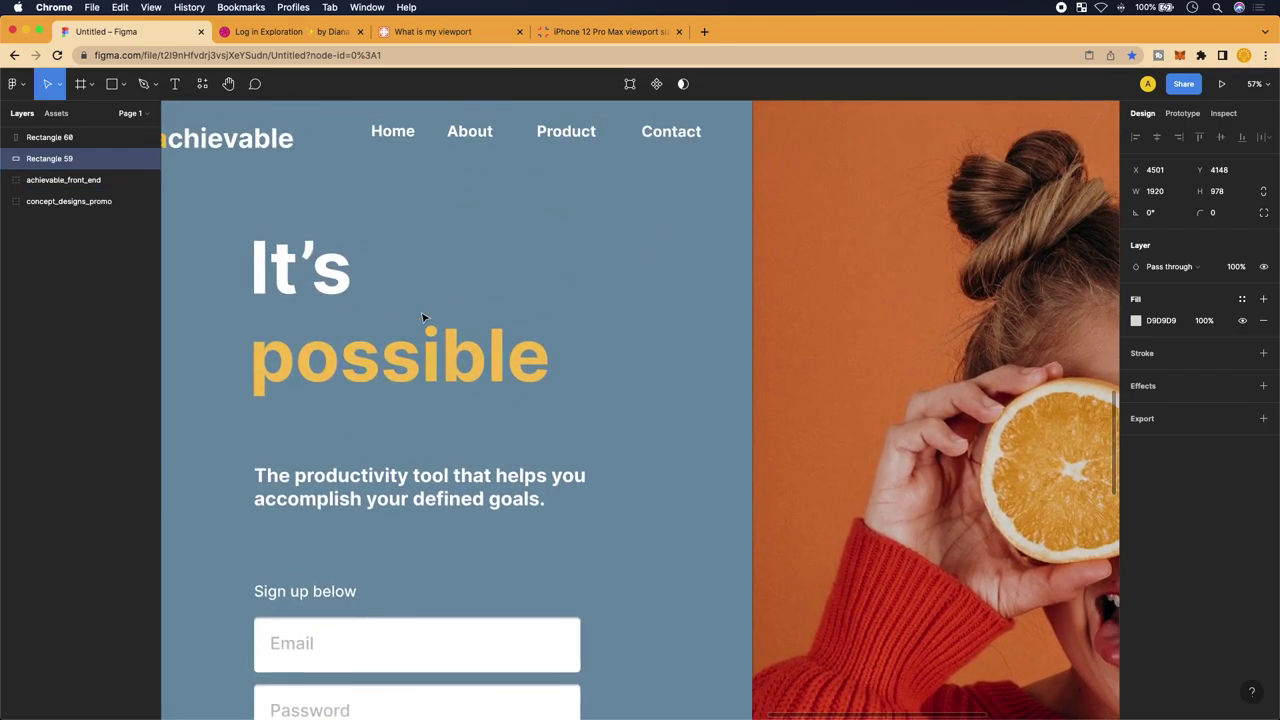
scroll(422, 318, "down", 1)
scroll(422, 318, "down", 5)
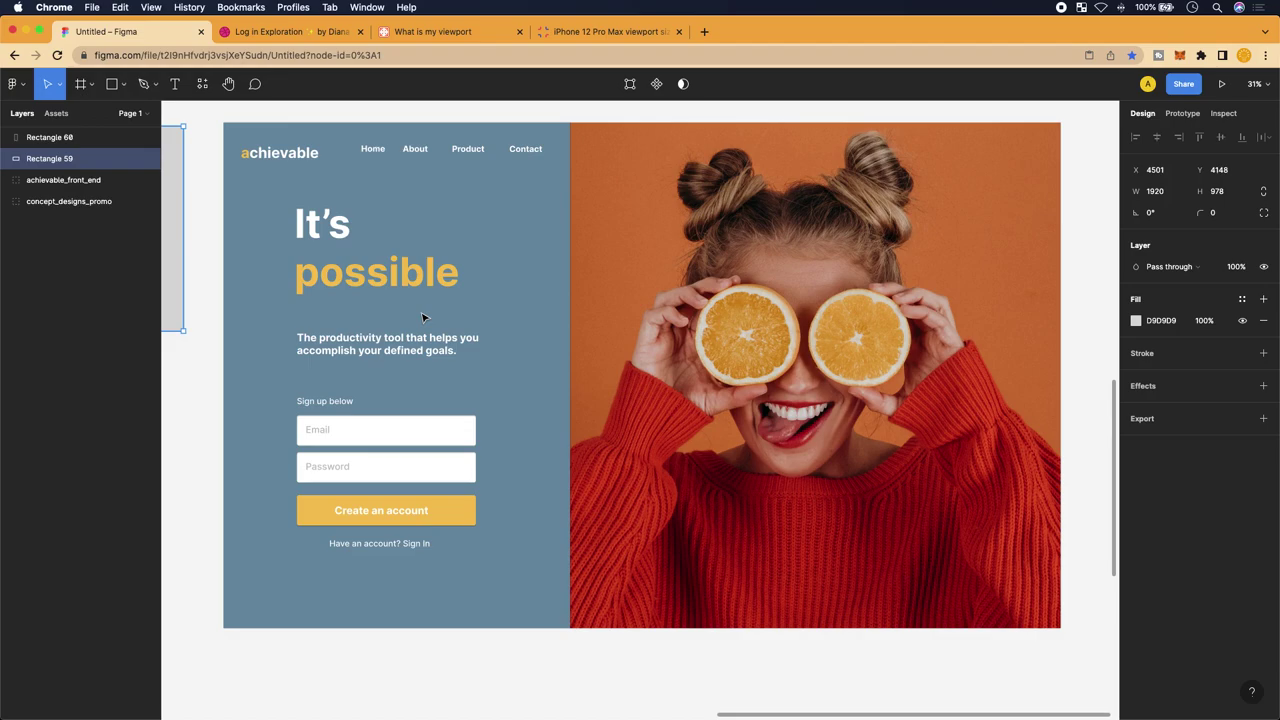
scroll(446, 309, "up", 3)
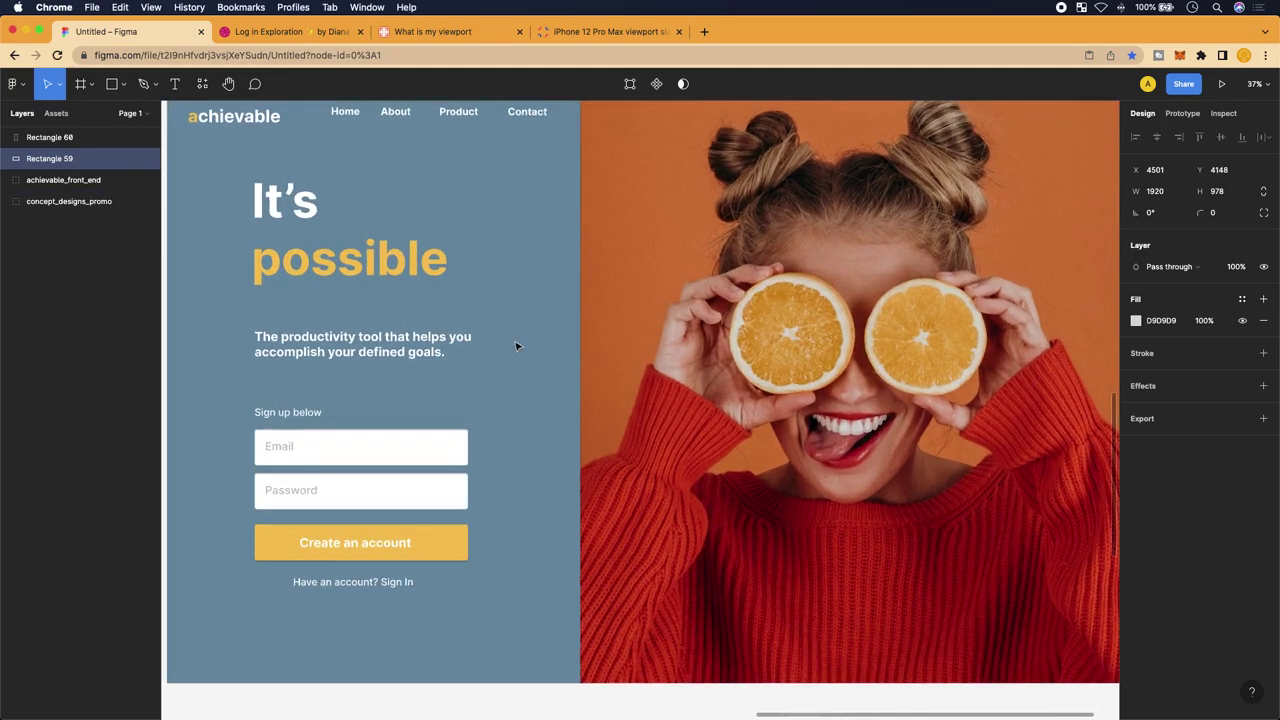
scroll(597, 377, "up", 3)
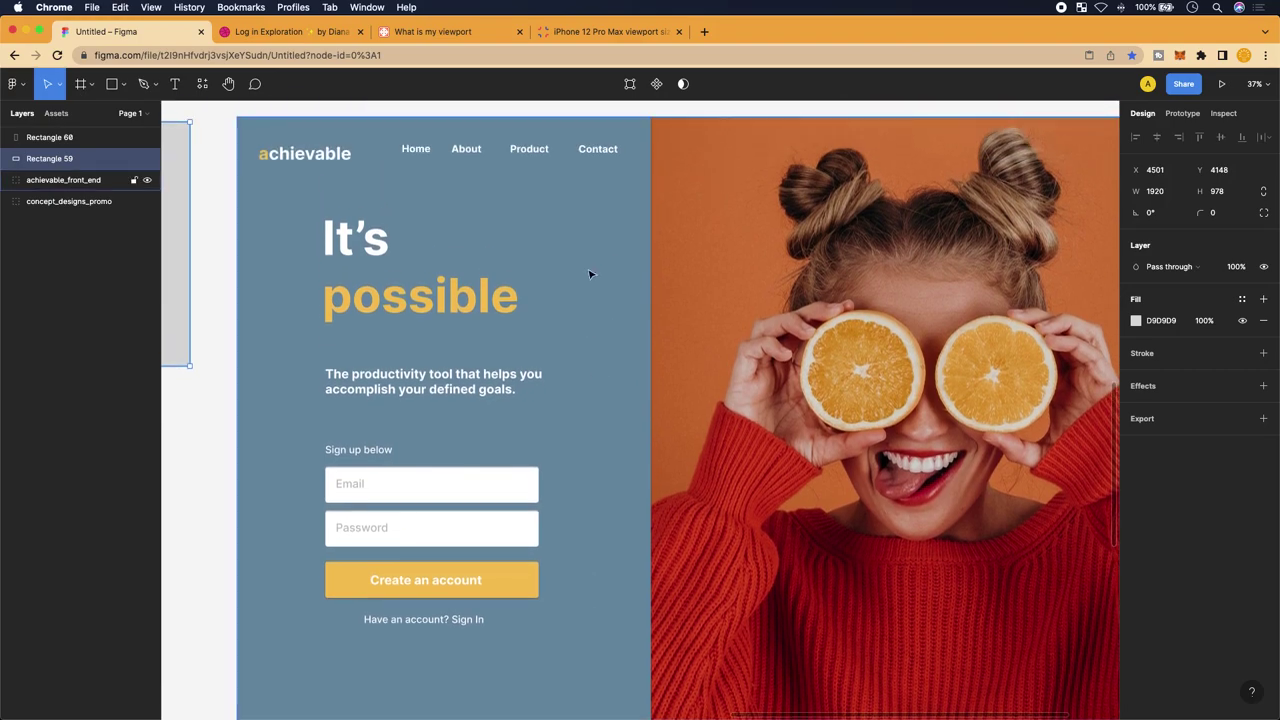
scroll(540, 269, "left", 10)
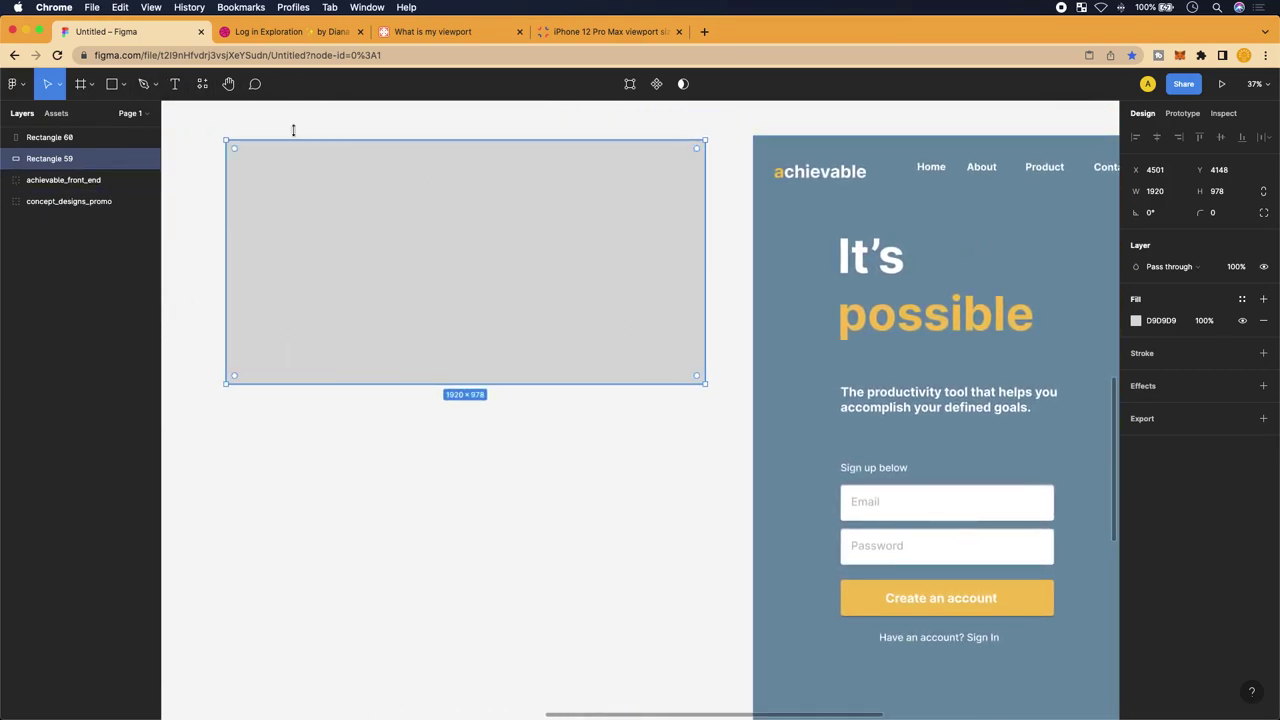
left_click(124, 84)
left_click(118, 114)
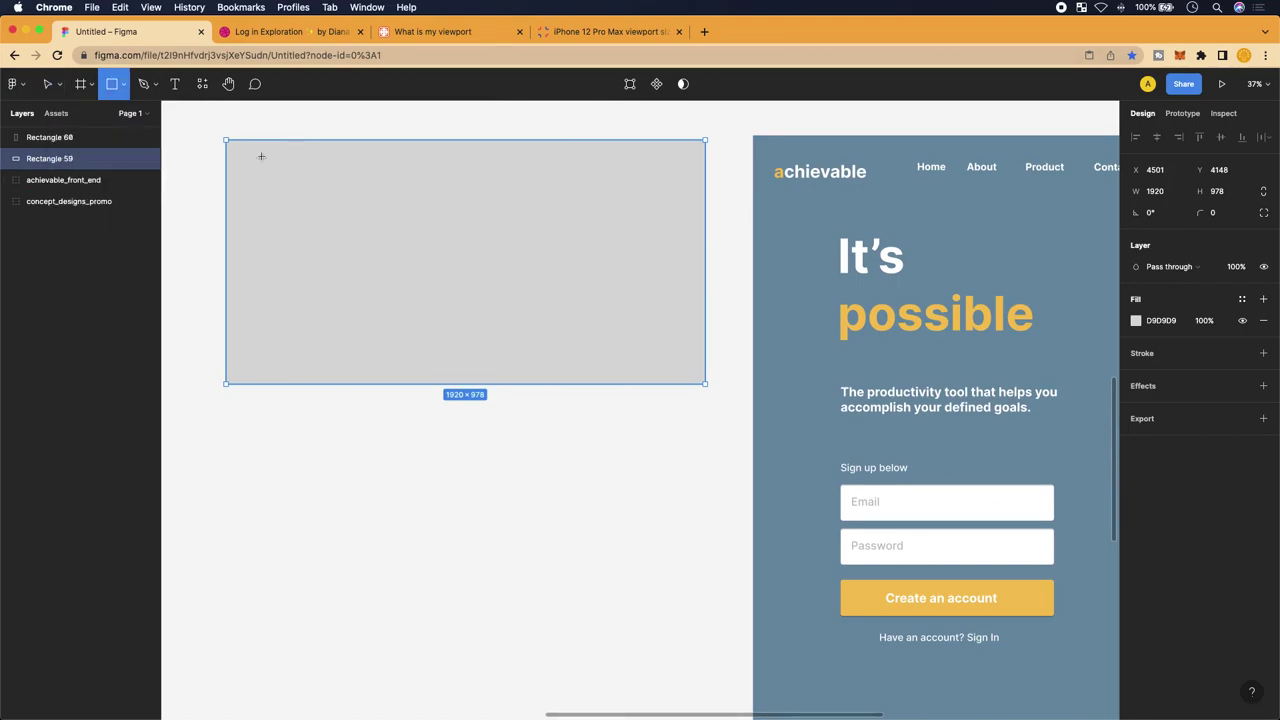
scroll(297, 189, "up", 2)
left_click_drag(210, 129, 279, 421)
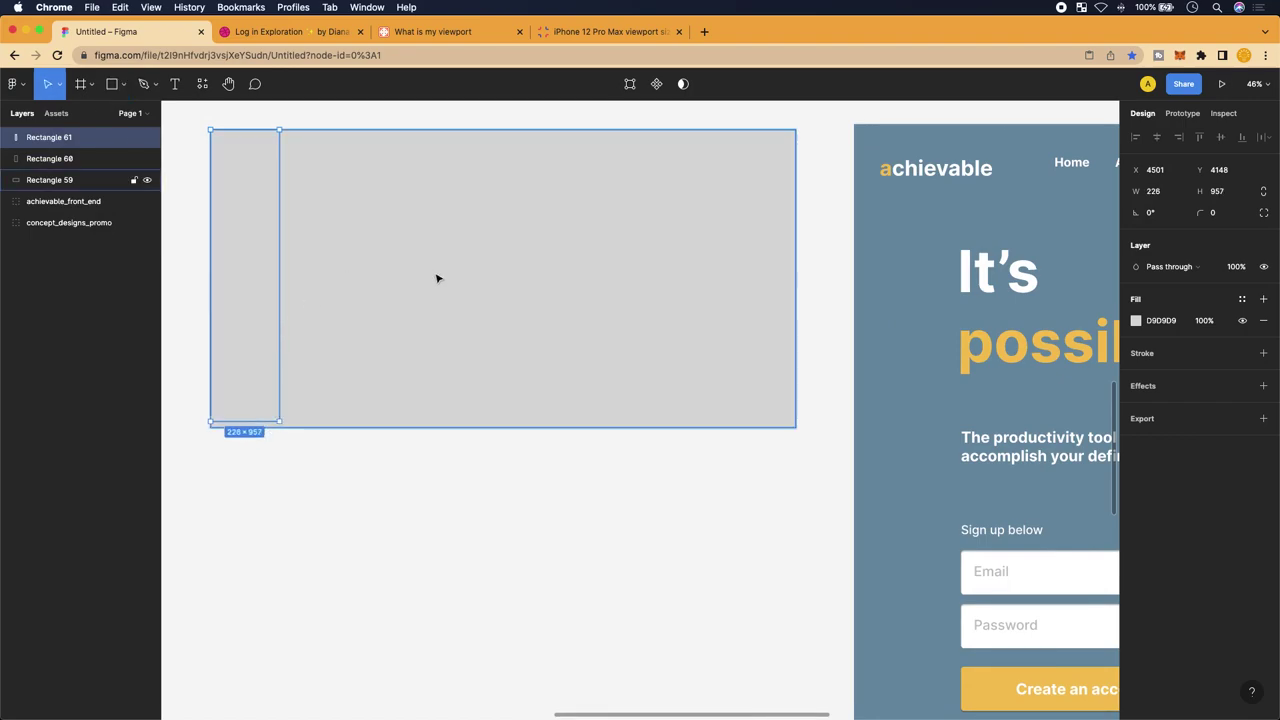
scroll(553, 346, "up", 2)
scroll(643, 400, "up", 2)
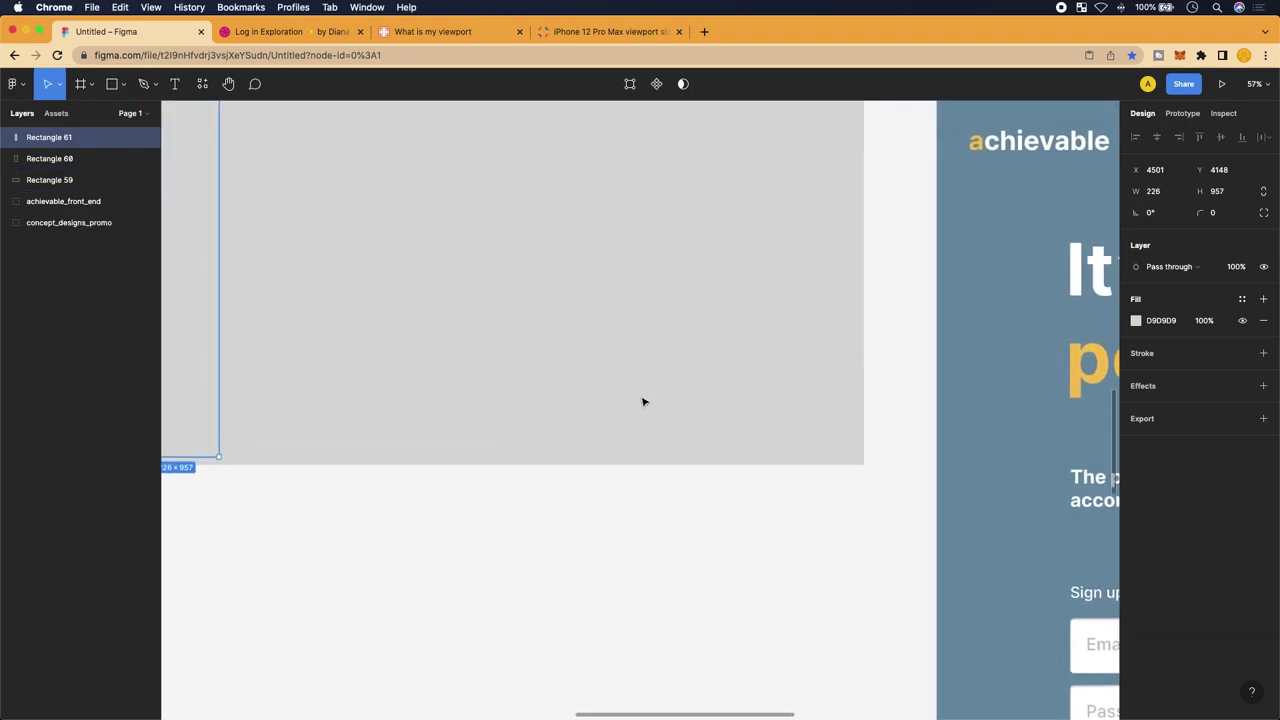
scroll(656, 359, "left", 2)
scroll(600, 358, "up", 1)
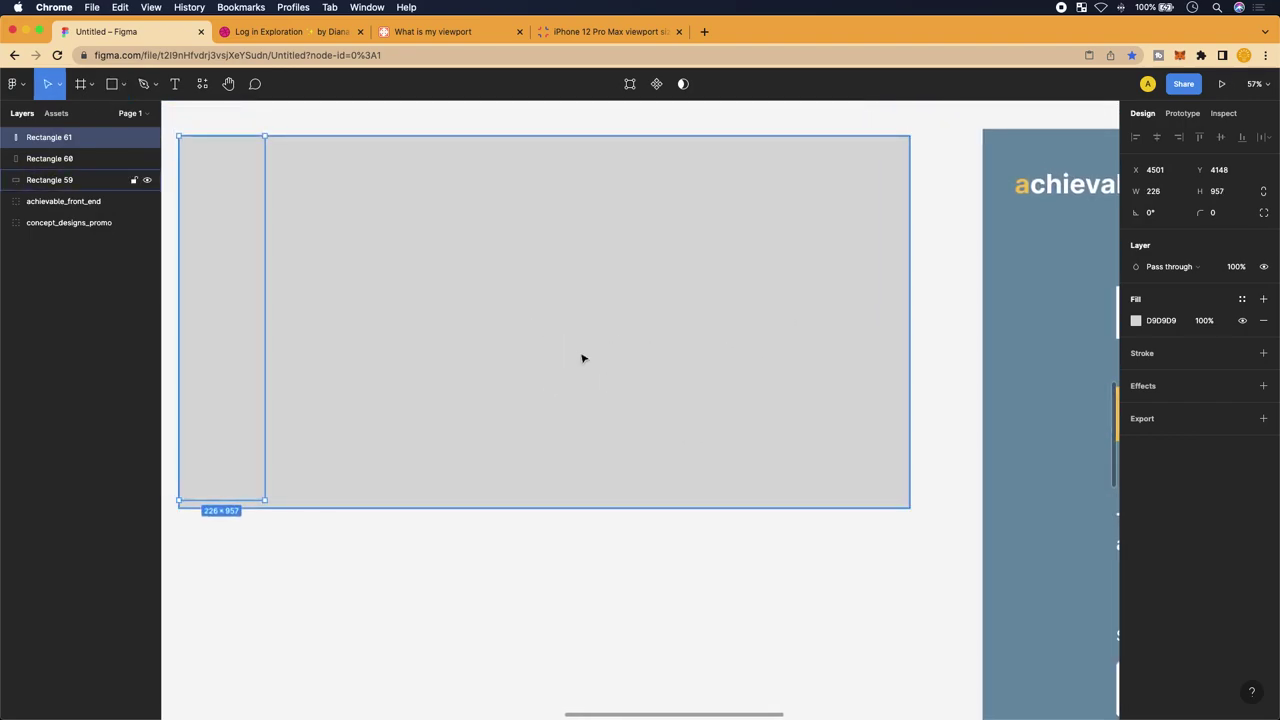
key("BackSpace")
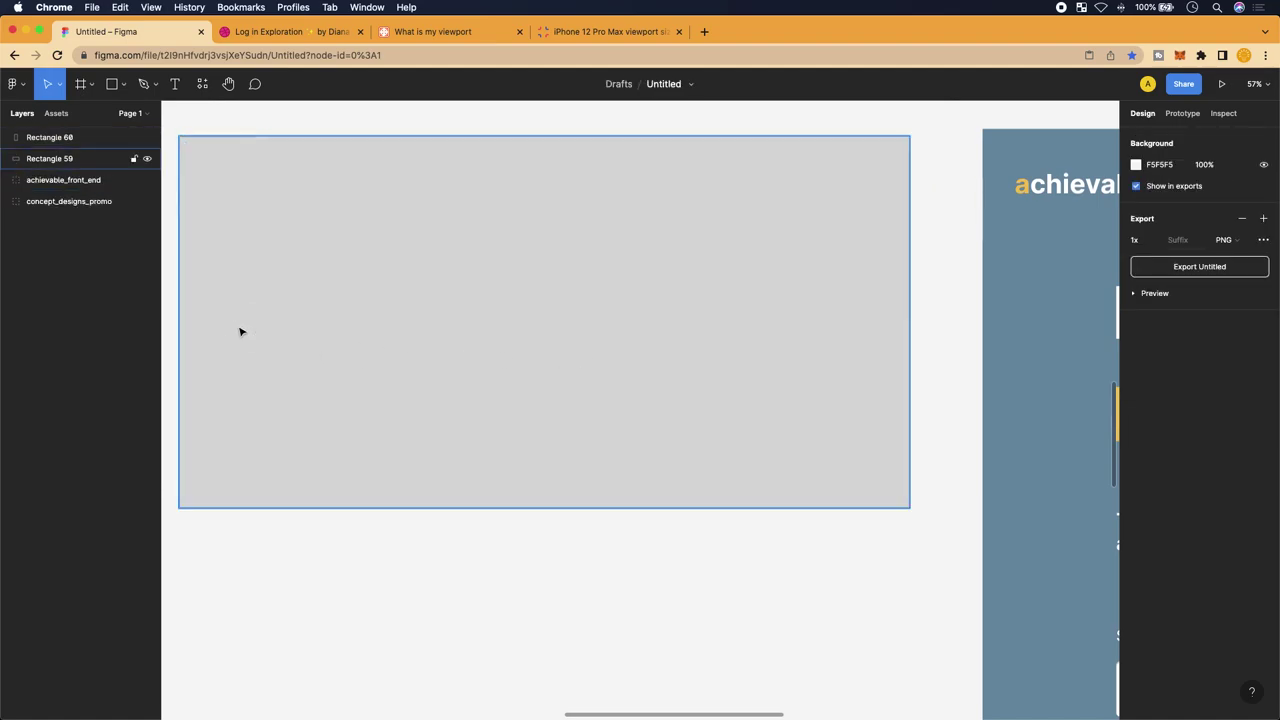
Lock the 1920 × 978 desktop viewport rectangle and test the lock by trying to move it on the canvas
left_click(362, 287)
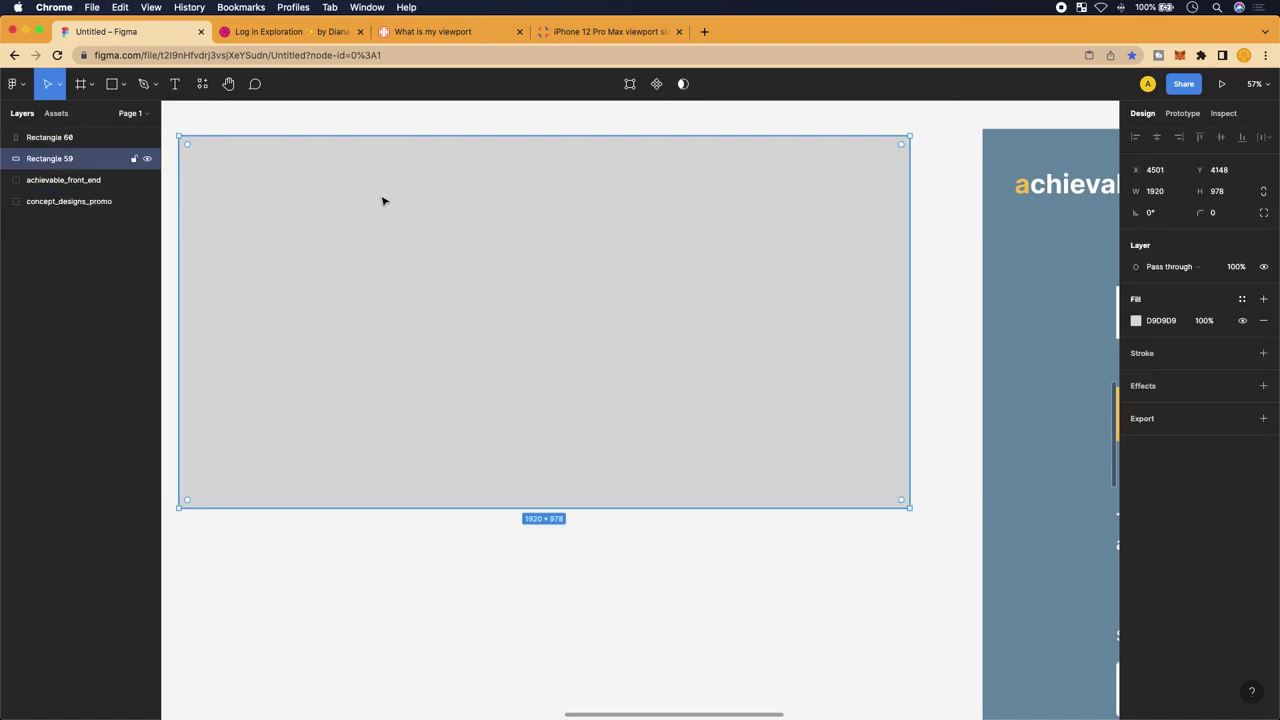
left_click(134, 160)
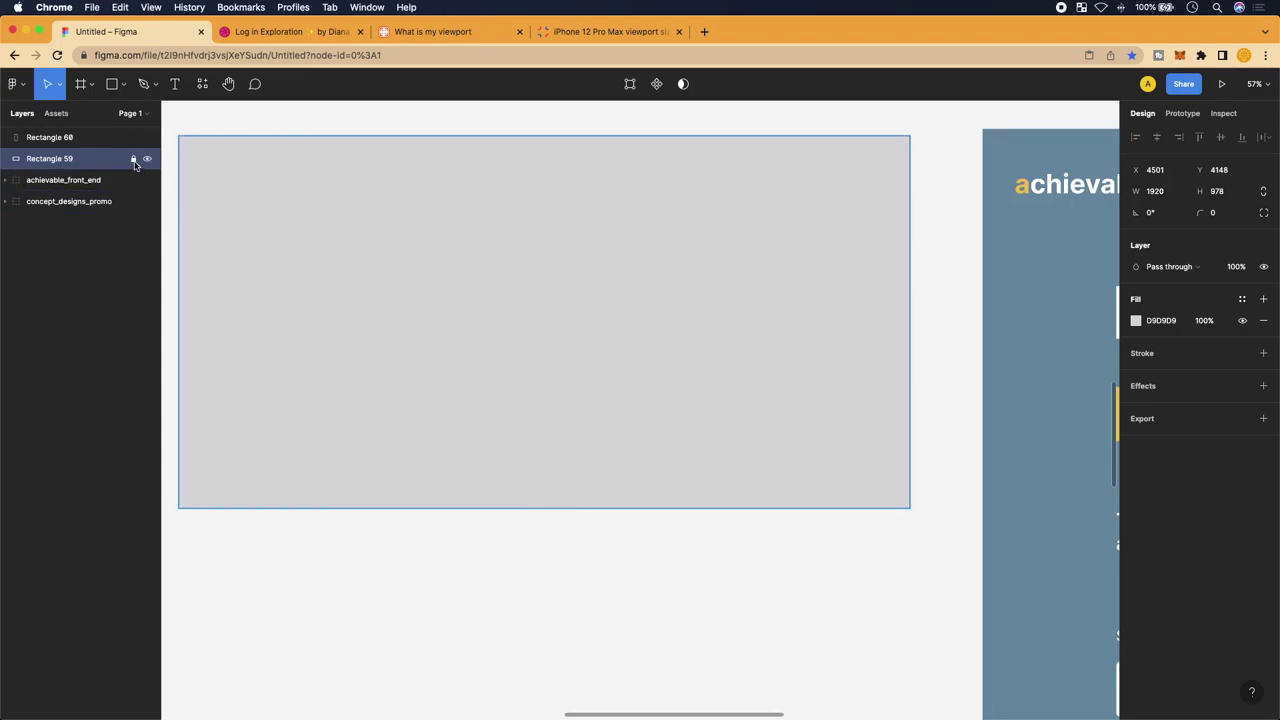
left_click(309, 537)
left_click_drag(352, 338, 423, 399)
left_click_drag(400, 444, 428, 128)
scroll(400, 380, "left", 3)
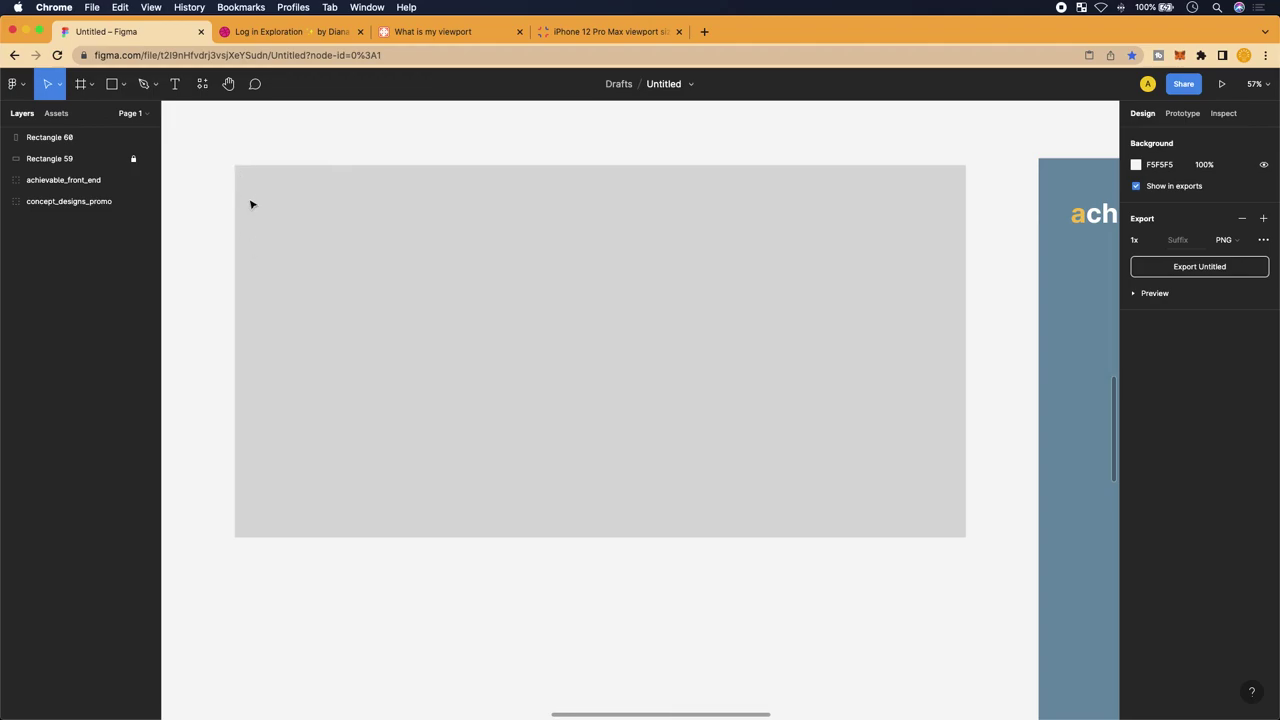
scroll(284, 287, "right", 2)
scroll(283, 286, "left", 3)
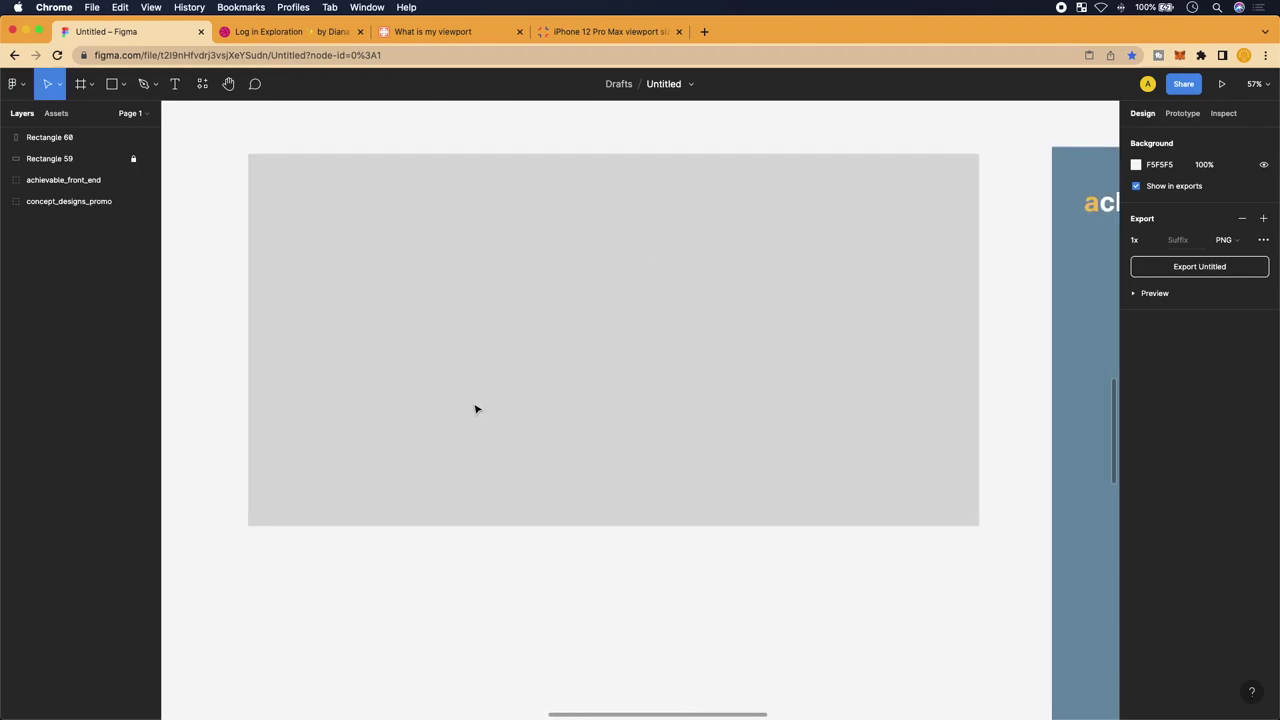
scroll(557, 437, "right", 2)
scroll(557, 437, "up", 1)
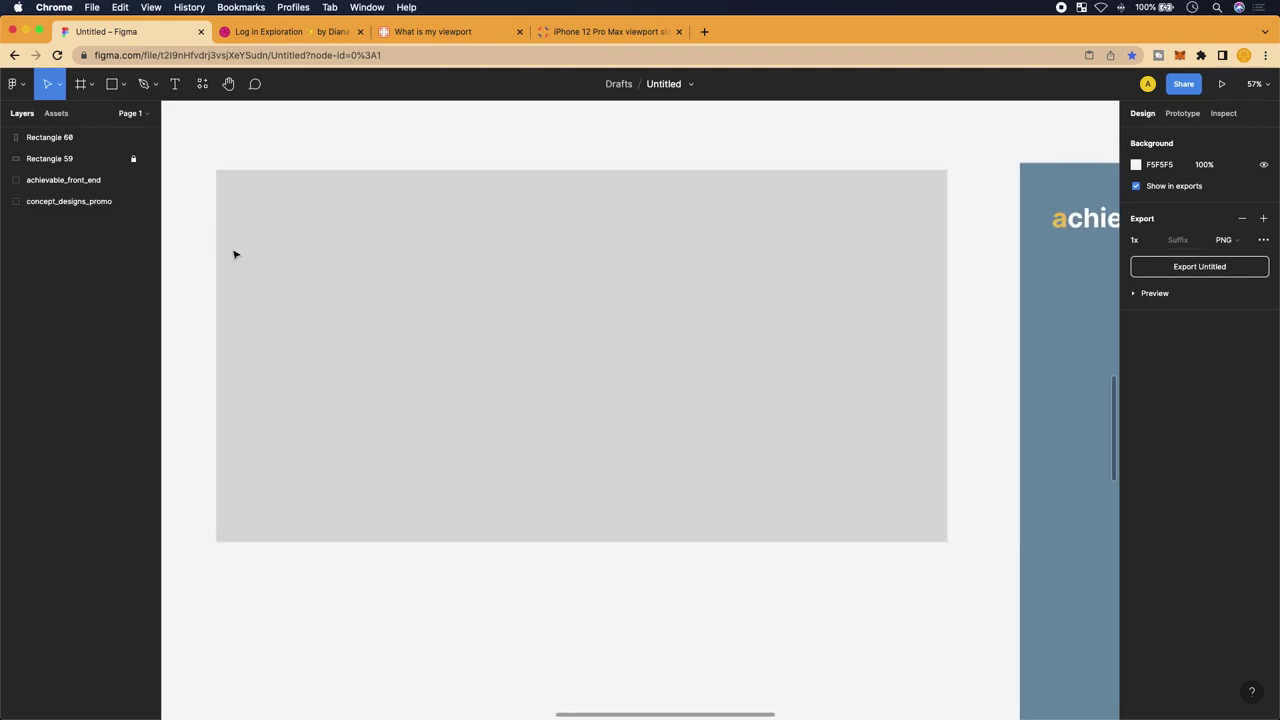
left_click_drag(311, 166, 643, 474)
left_click_drag(299, 136, 626, 408)
left_click_drag(613, 557, 599, 298)
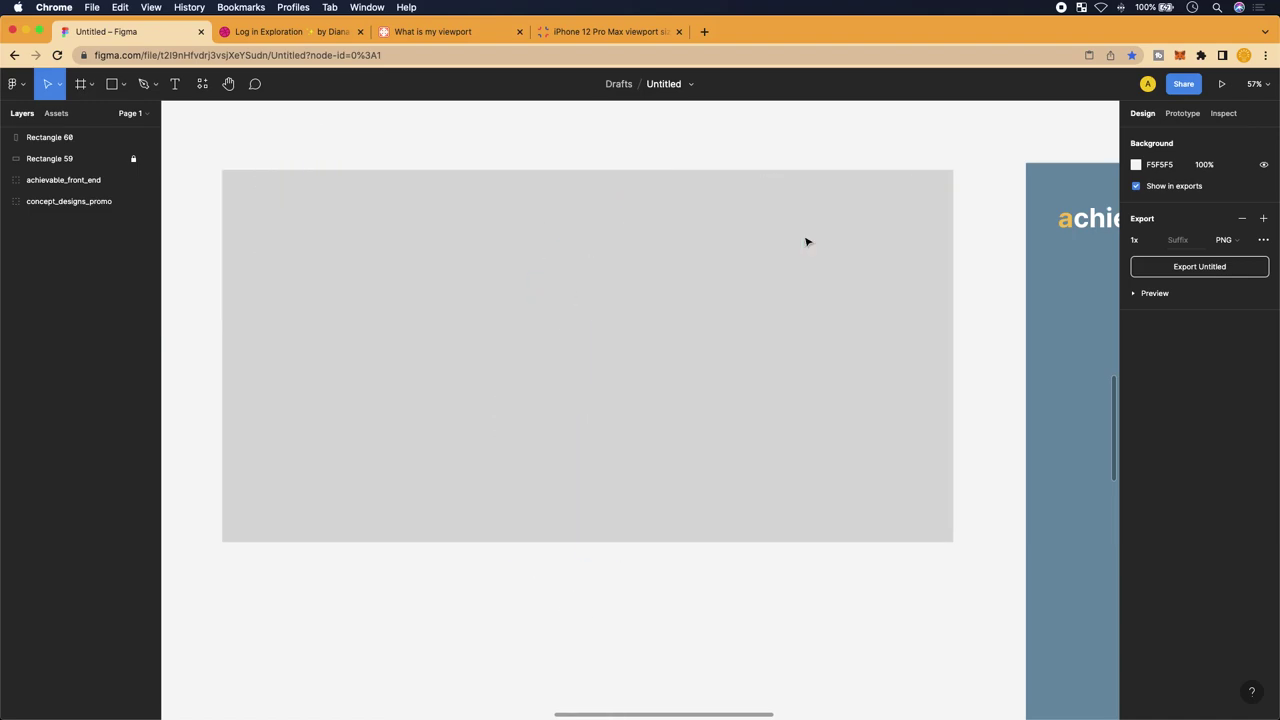
Draw a rectangle about 555 × 978 from the upper-left corner of the locked desktop canvas, spanning its full height
scroll(739, 279, "down", 5)
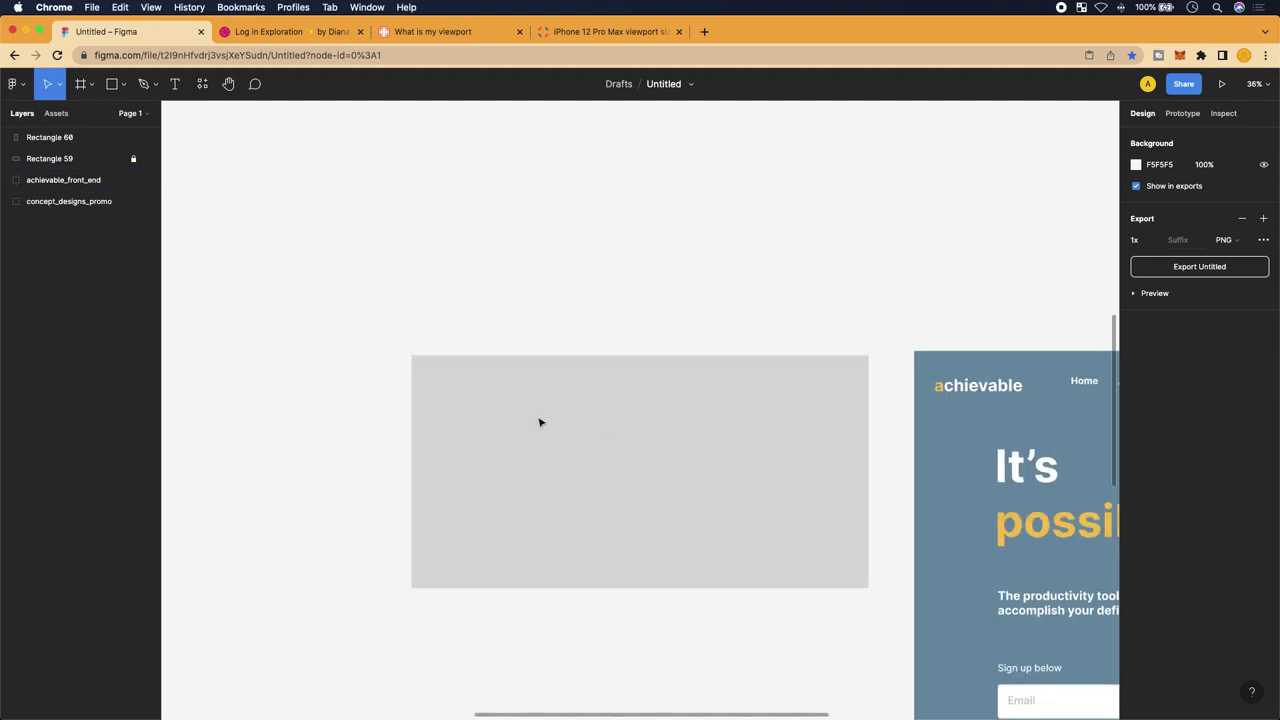
scroll(469, 349, "up", 5)
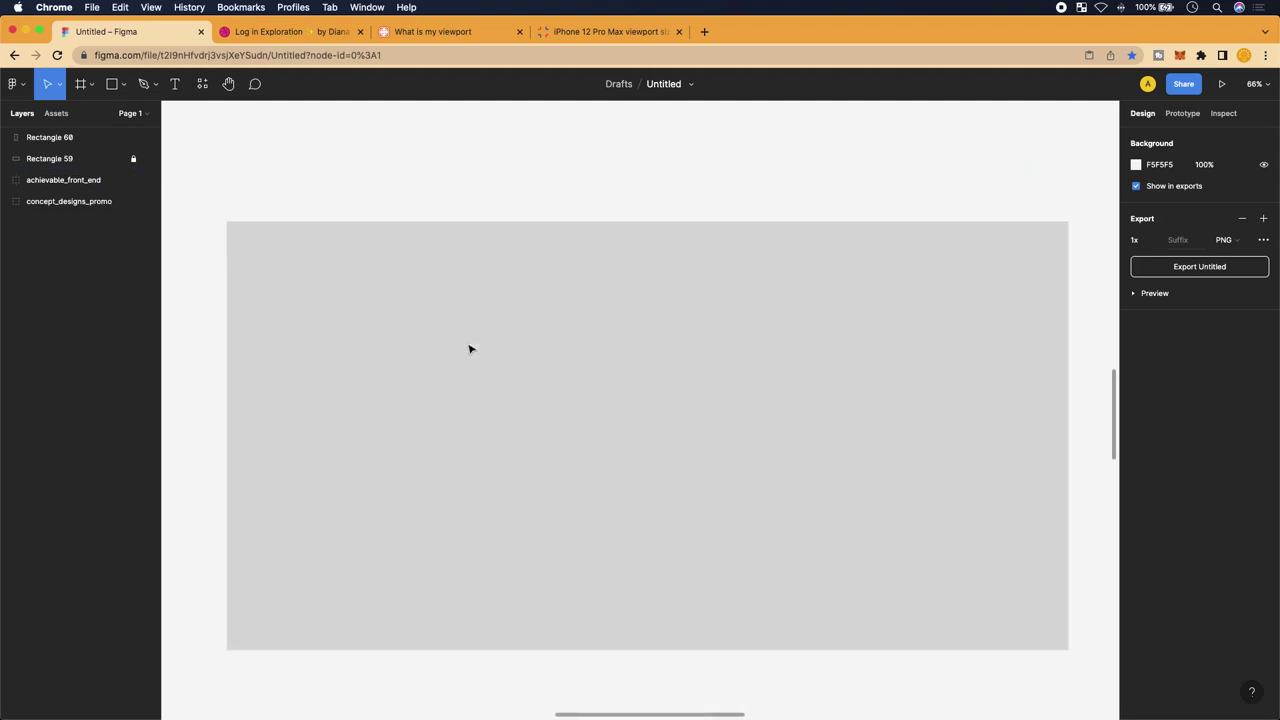
left_click(122, 85)
left_click(129, 120)
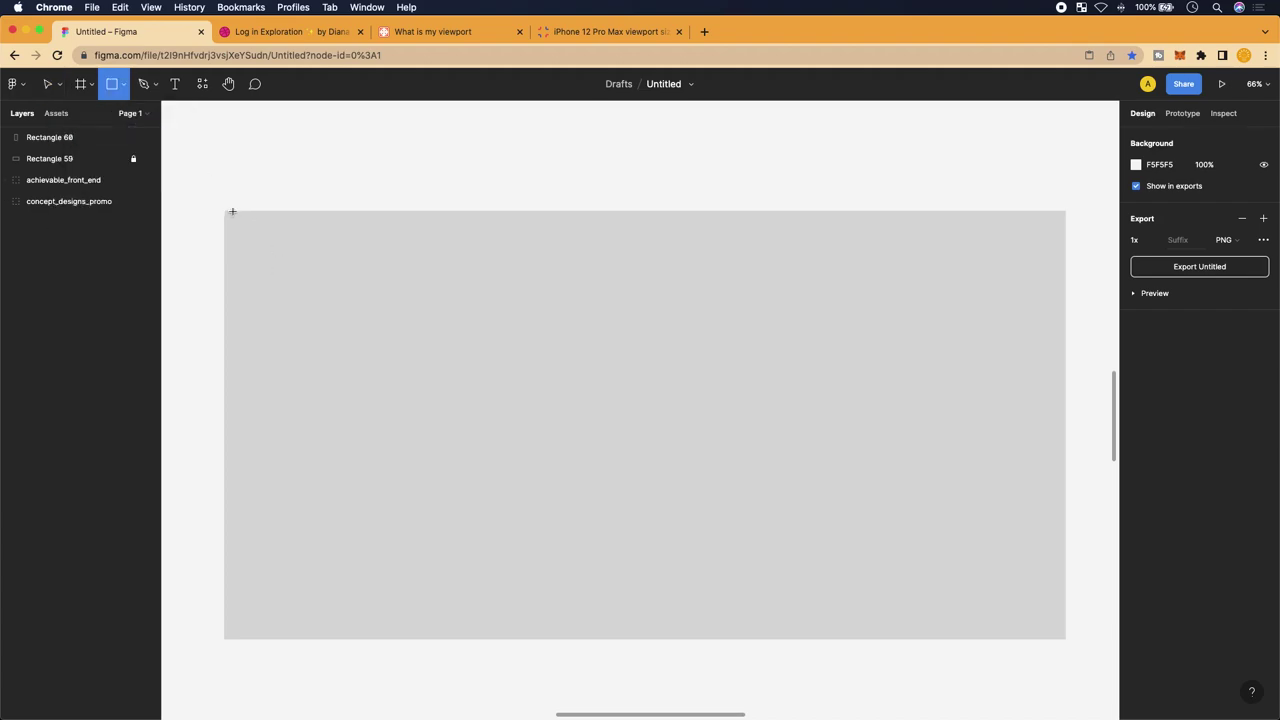
left_click_drag(223, 211, 466, 637)
mouse_move(307, 410)
left_mouse_down()
mouse_move(371, 406)
mouse_move(306, 409)
left_mouse_up()
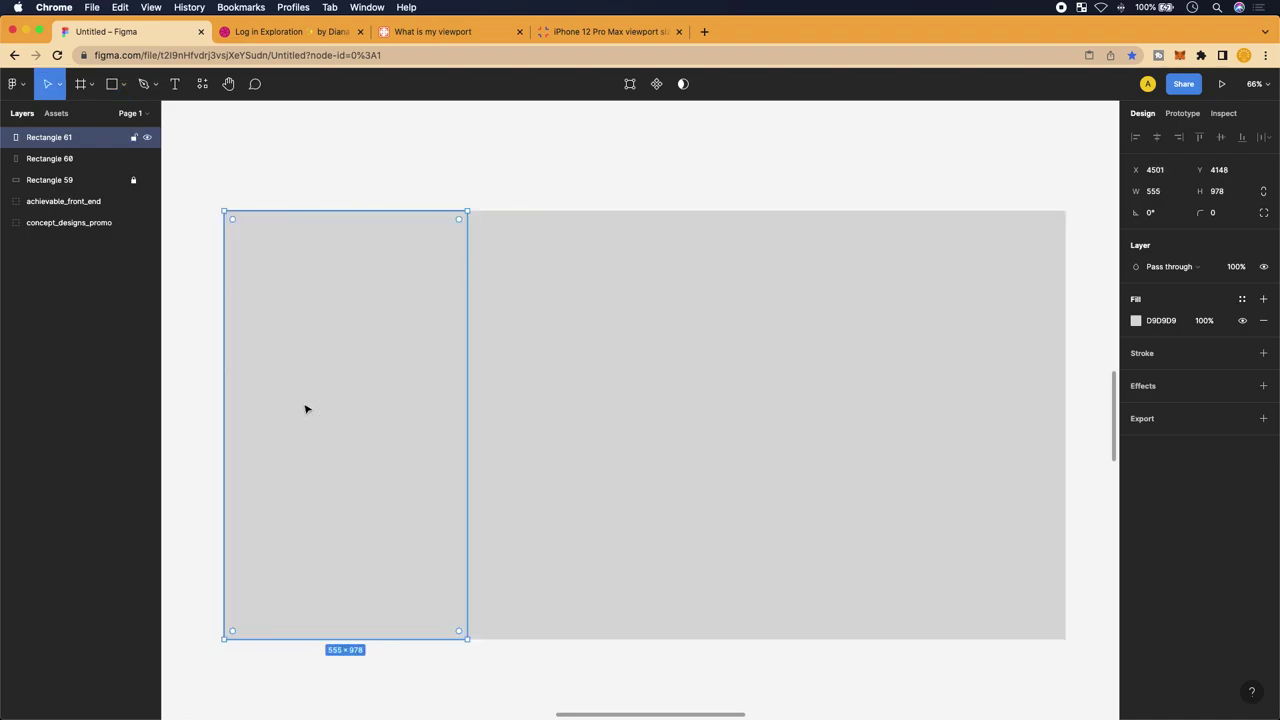
Widen the new panel rectangle to about 747, judging its proportion against the blue panel in the achievable_front_end design
scroll(306, 409, "up", 2)
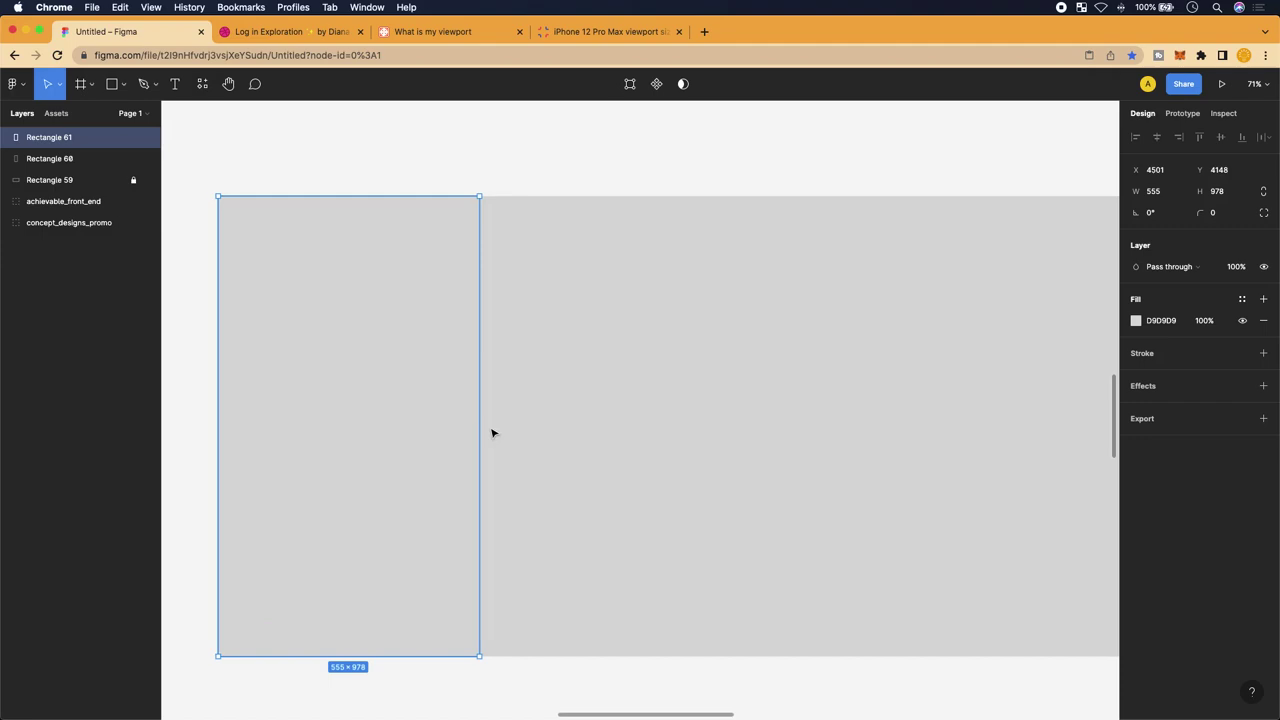
scroll(483, 428, "down", 5)
scroll(871, 437, "right", 2)
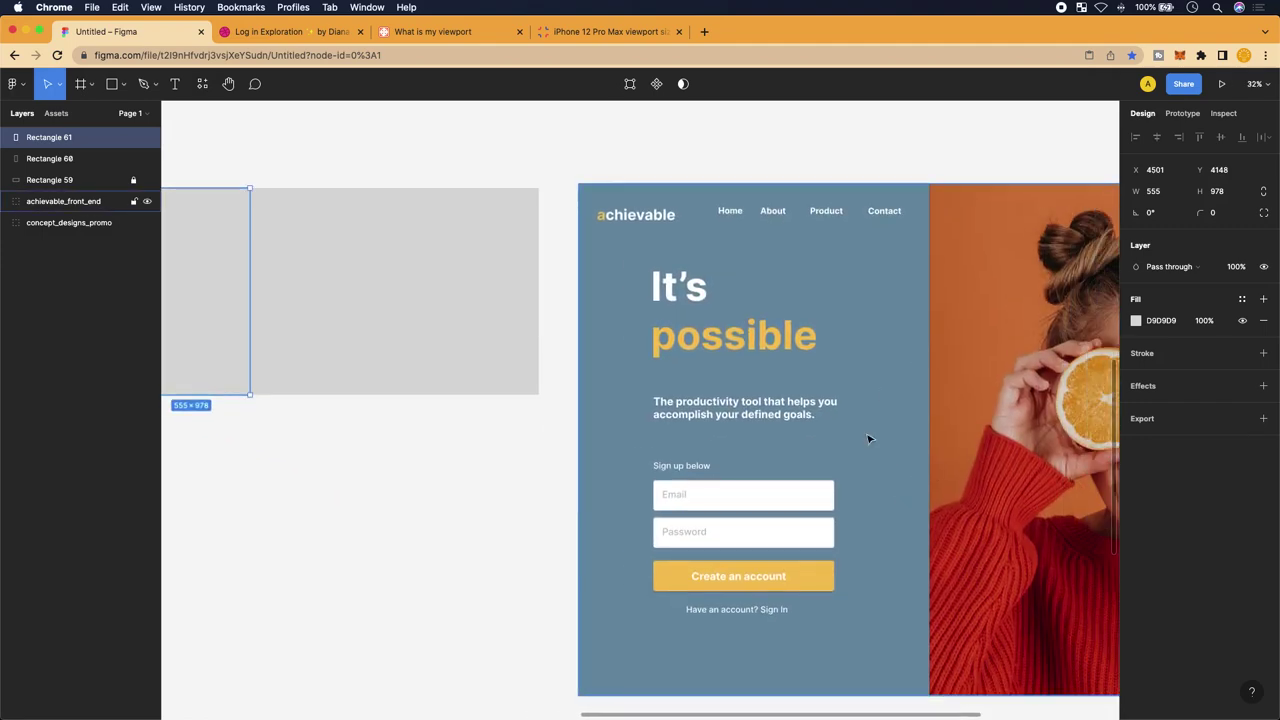
scroll(897, 419, "left", 3)
scroll(897, 419, "left", 2)
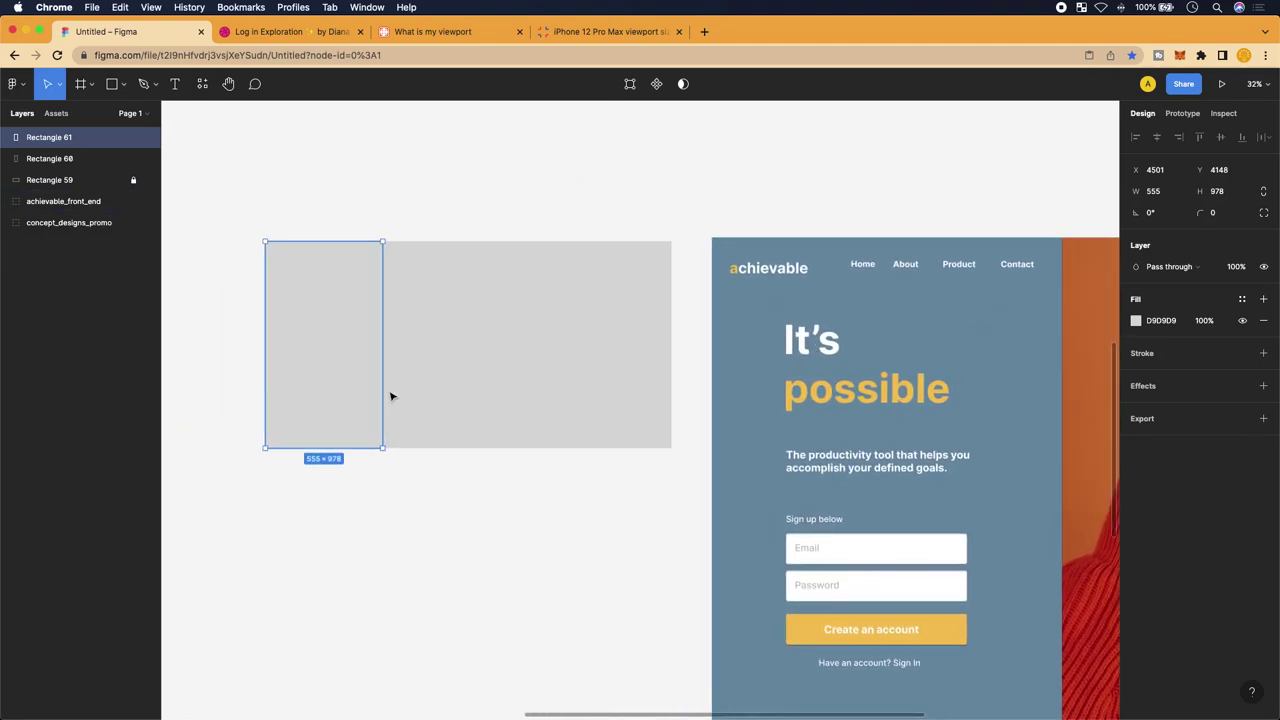
scroll(391, 397, "up", 4)
left_click_drag(378, 347, 456, 321)
scroll(458, 356, "down", 3)
scroll(458, 356, "down", 2)
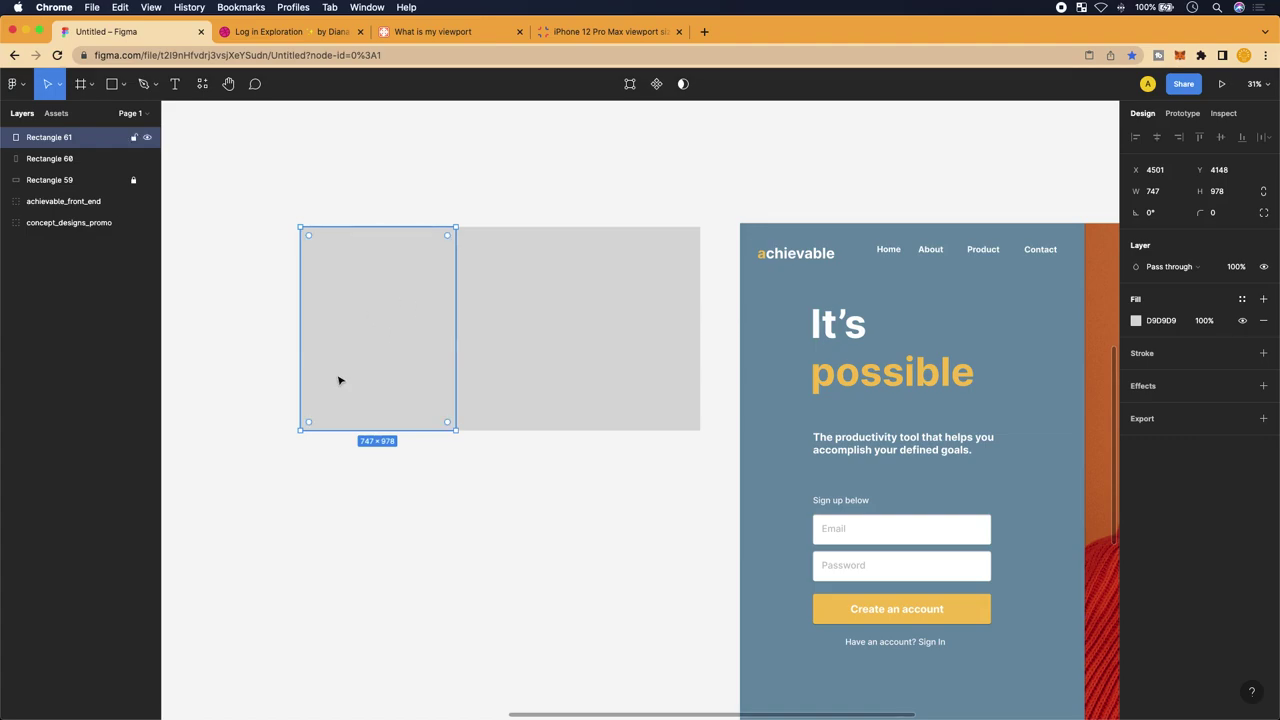
Fill the panel rectangle with the light purple document colour B8BFF4
left_click(1136, 321)
scroll(1035, 609, "down", 3)
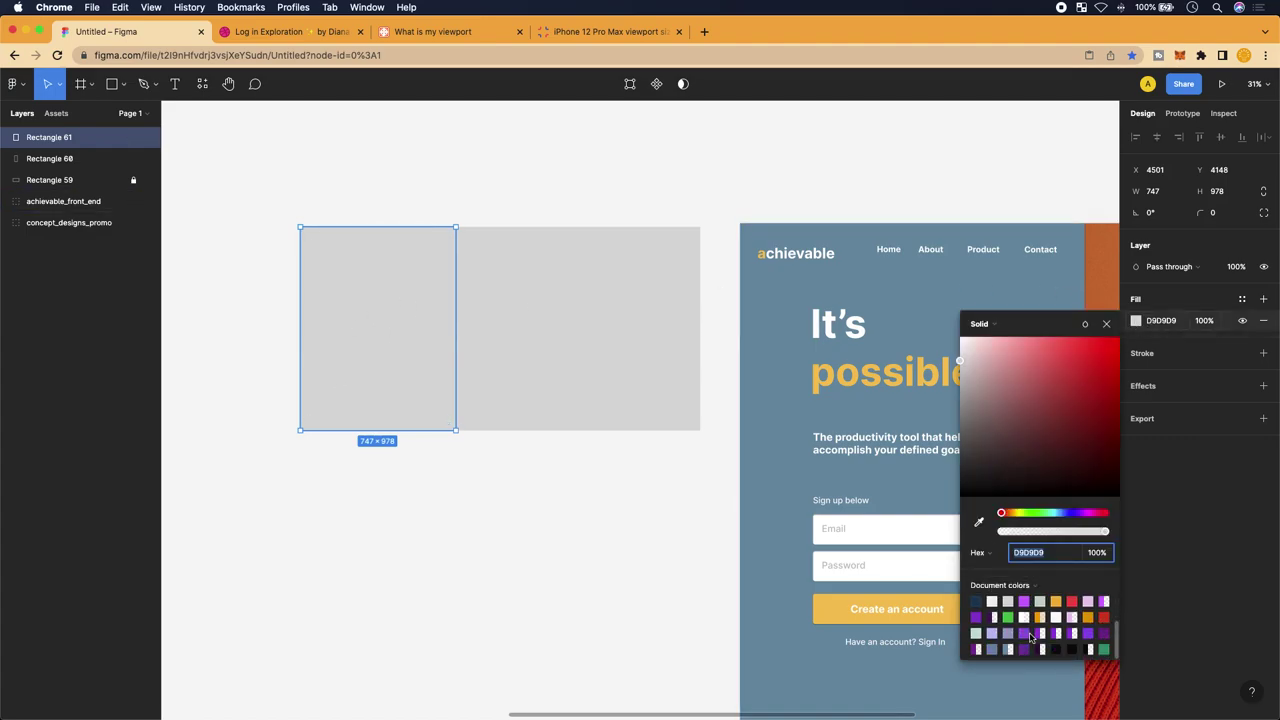
left_click(1071, 601)
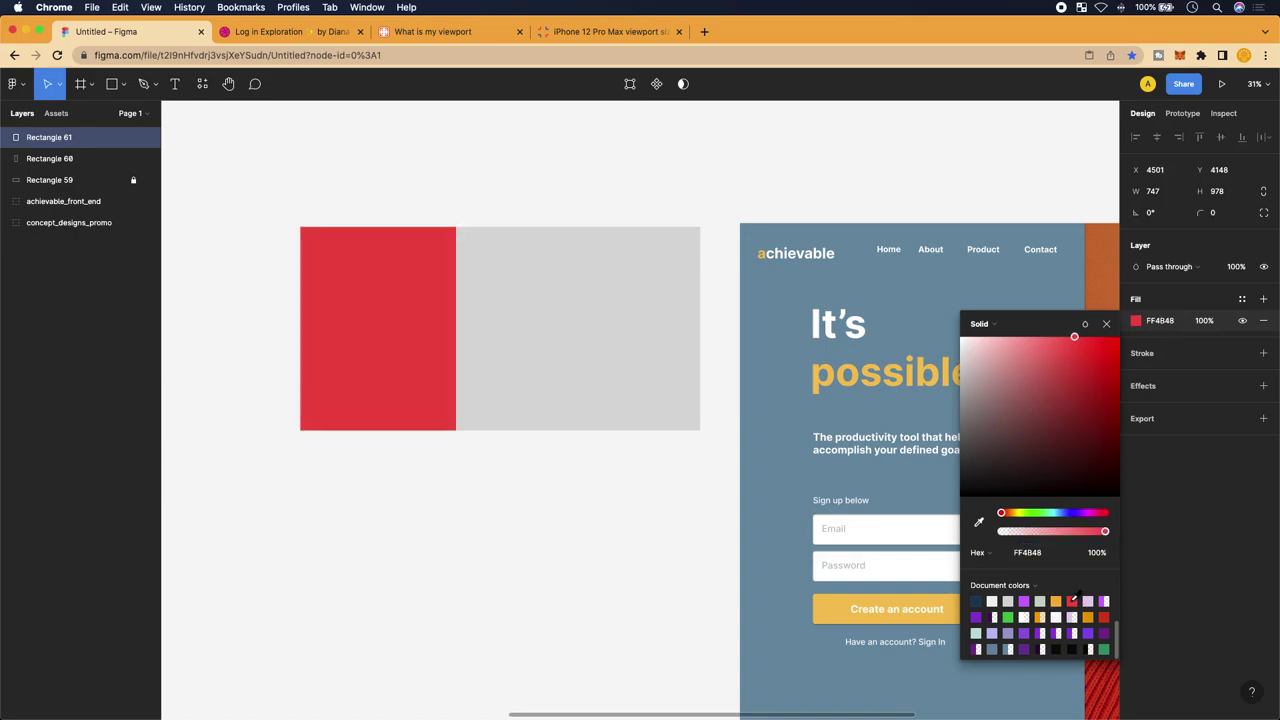
scroll(657, 557, "right", 5)
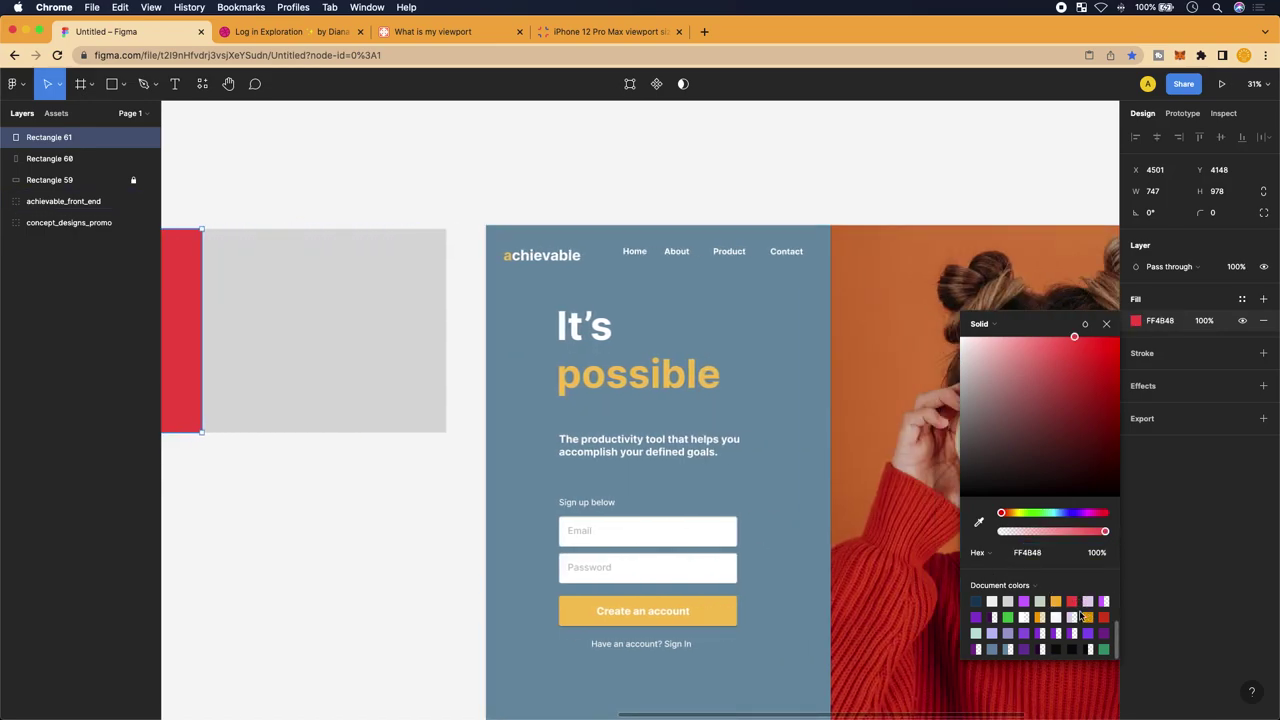
key("i")
left_click(993, 632)
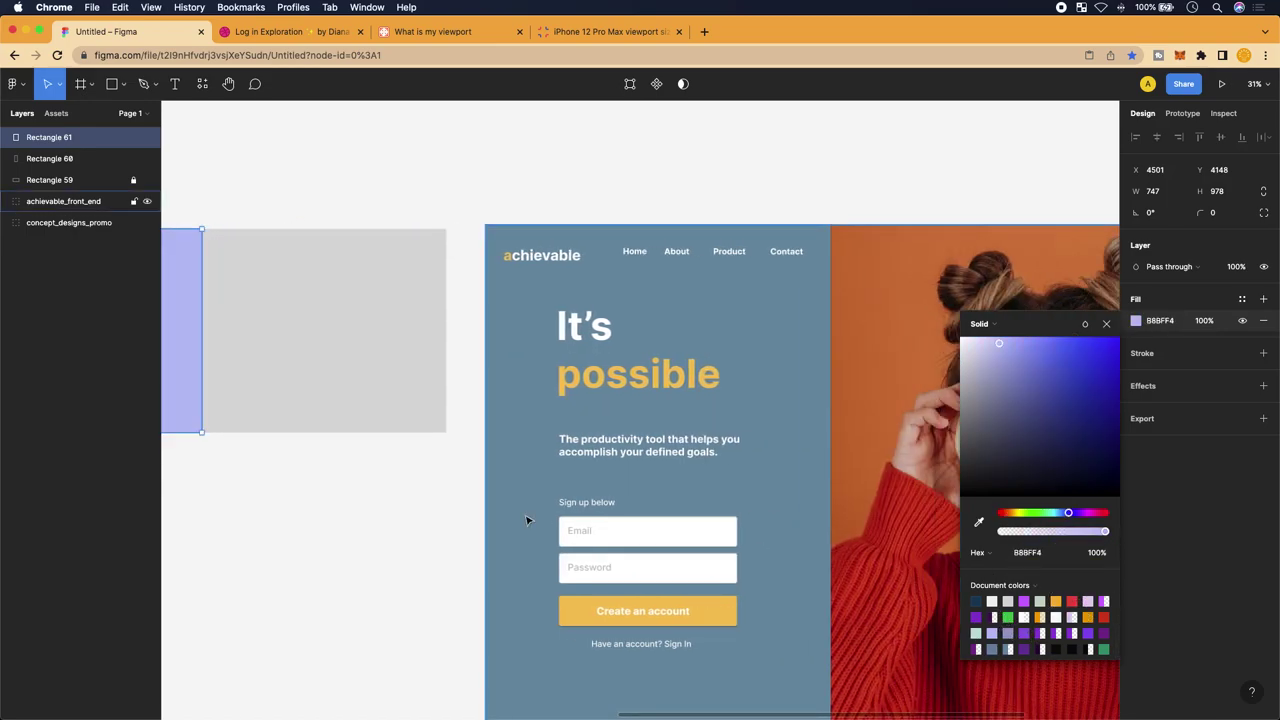
scroll(526, 520, "left", 3)
left_click(528, 520)
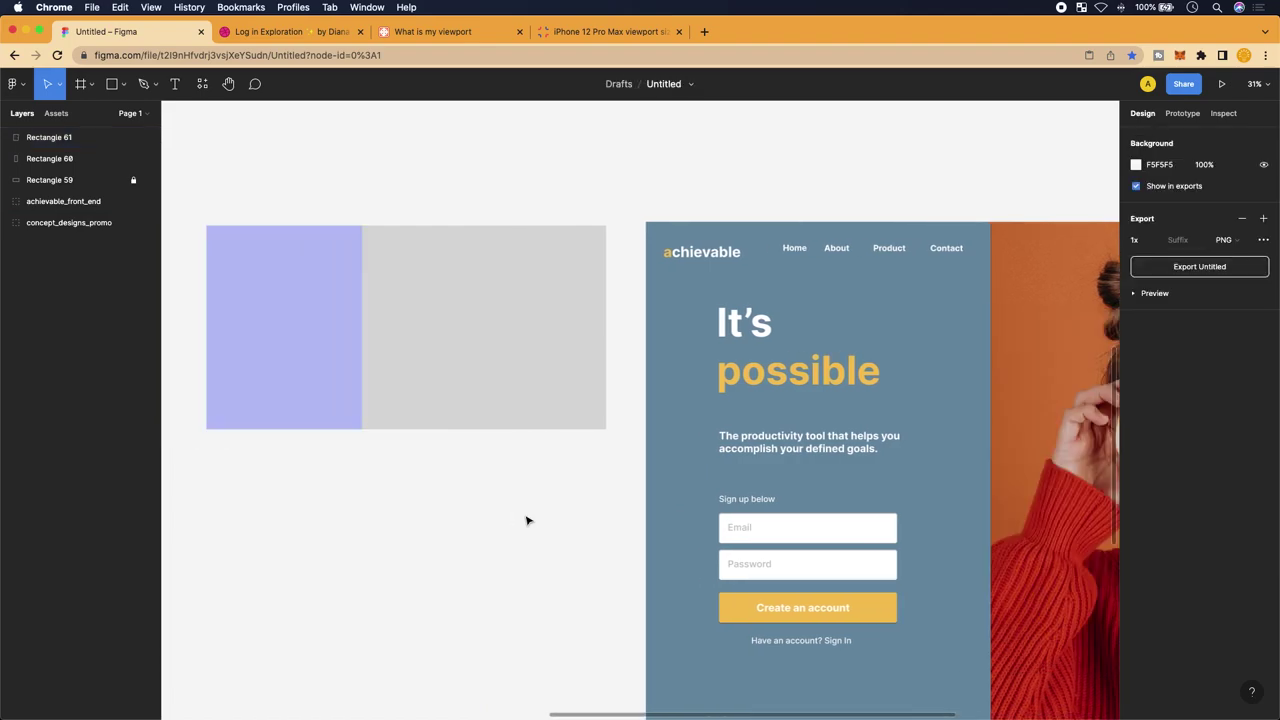
Copy the panel's fill hex code and search DuckDuckGo for #B8BFF4 in a new browser tab
left_click(331, 366)
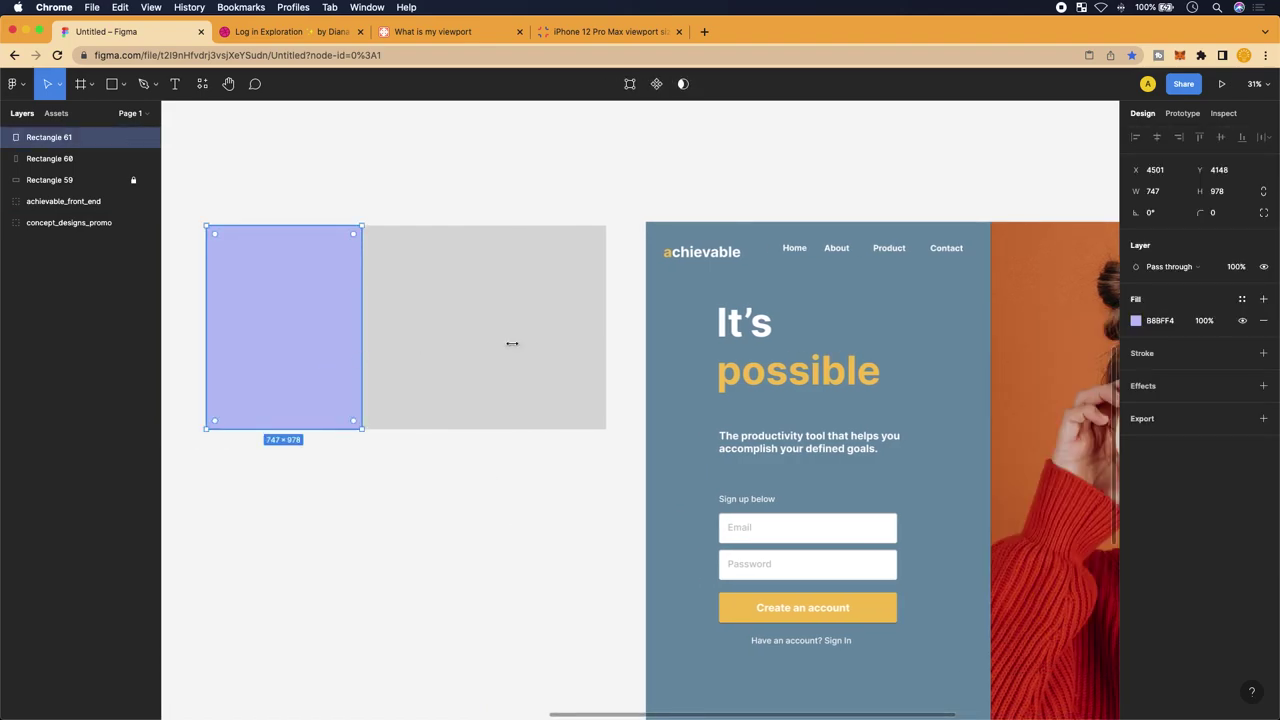
left_click(1137, 321)
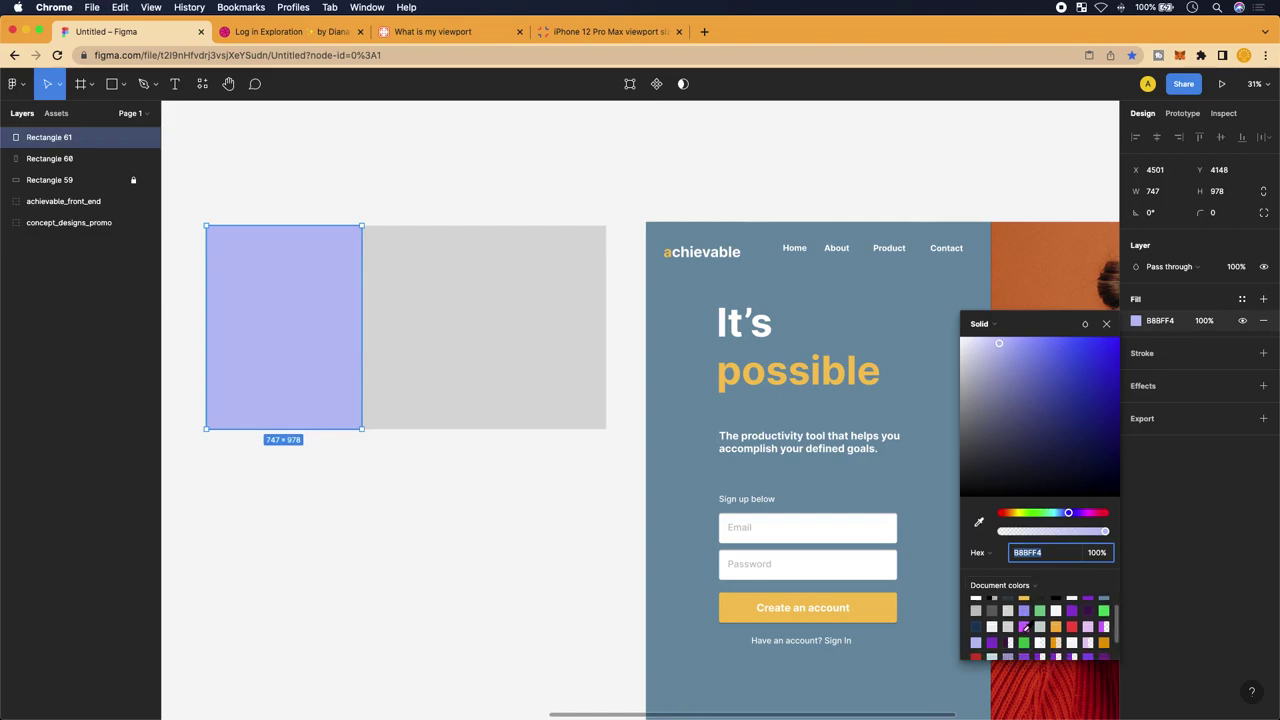
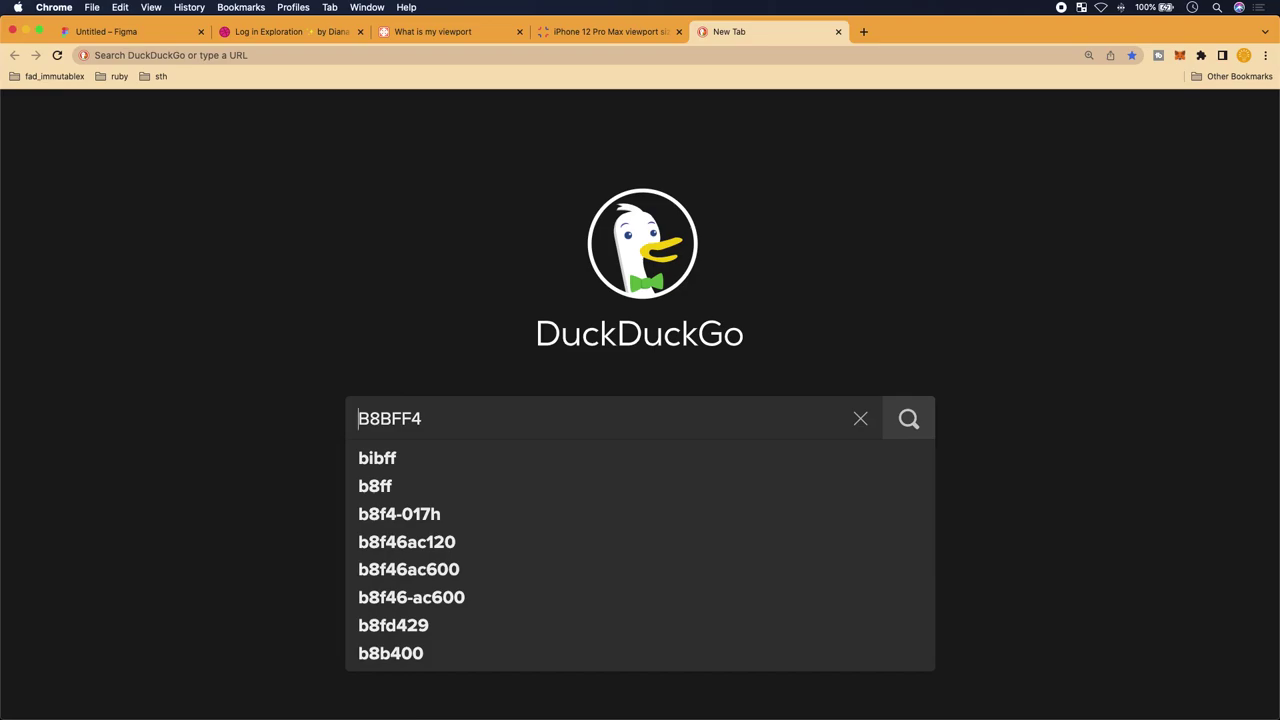
key("Return")
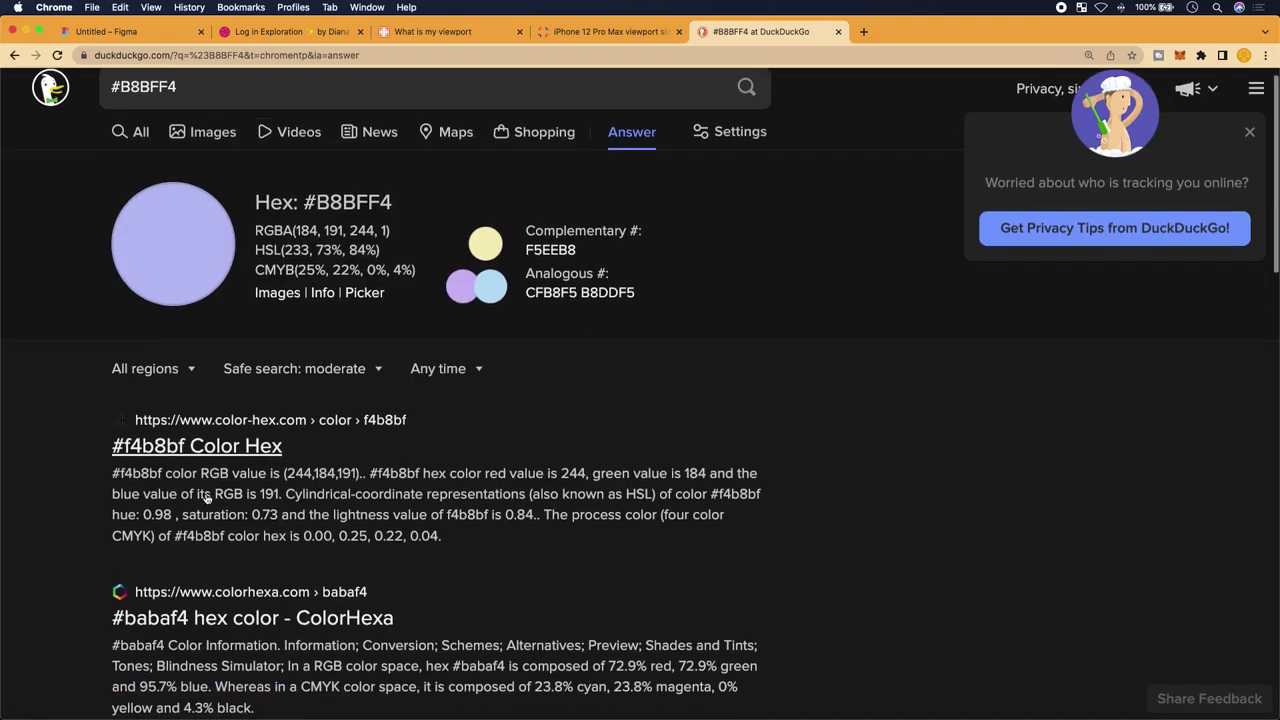
scroll(300, 430, "down", 2)
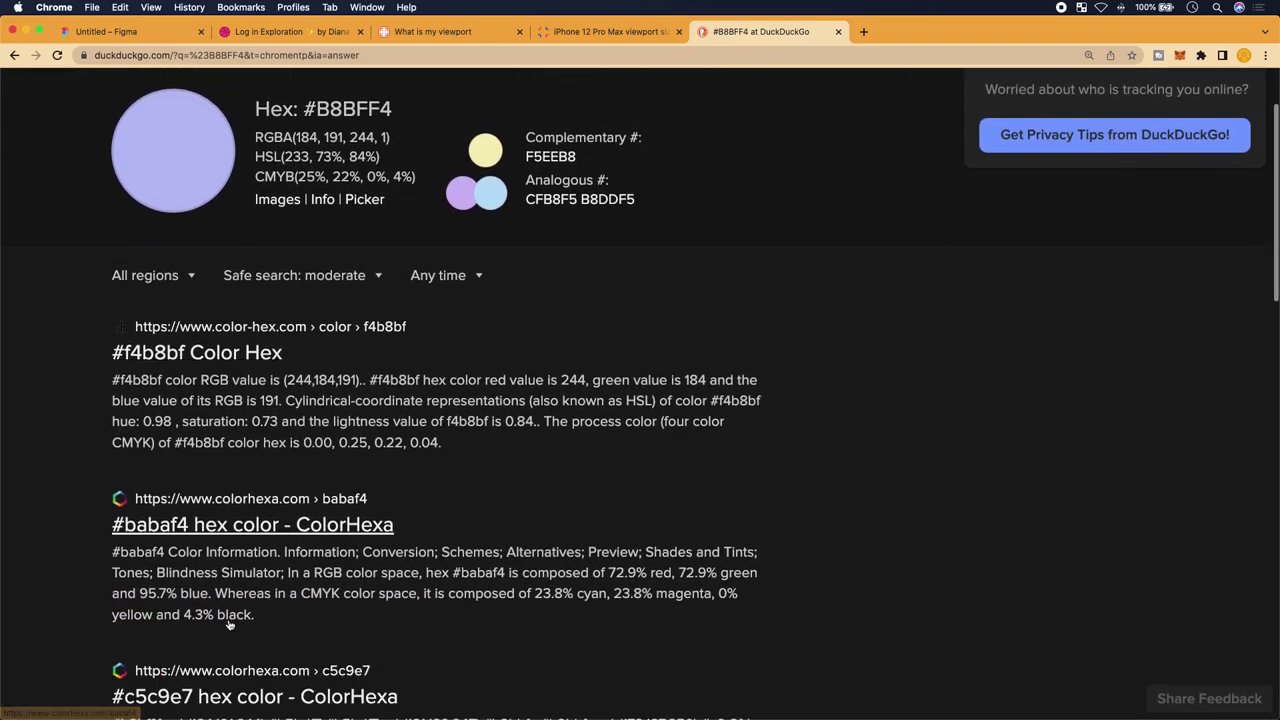
scroll(228, 475, "up", 2)
left_click_drag(187, 105, 118, 106)
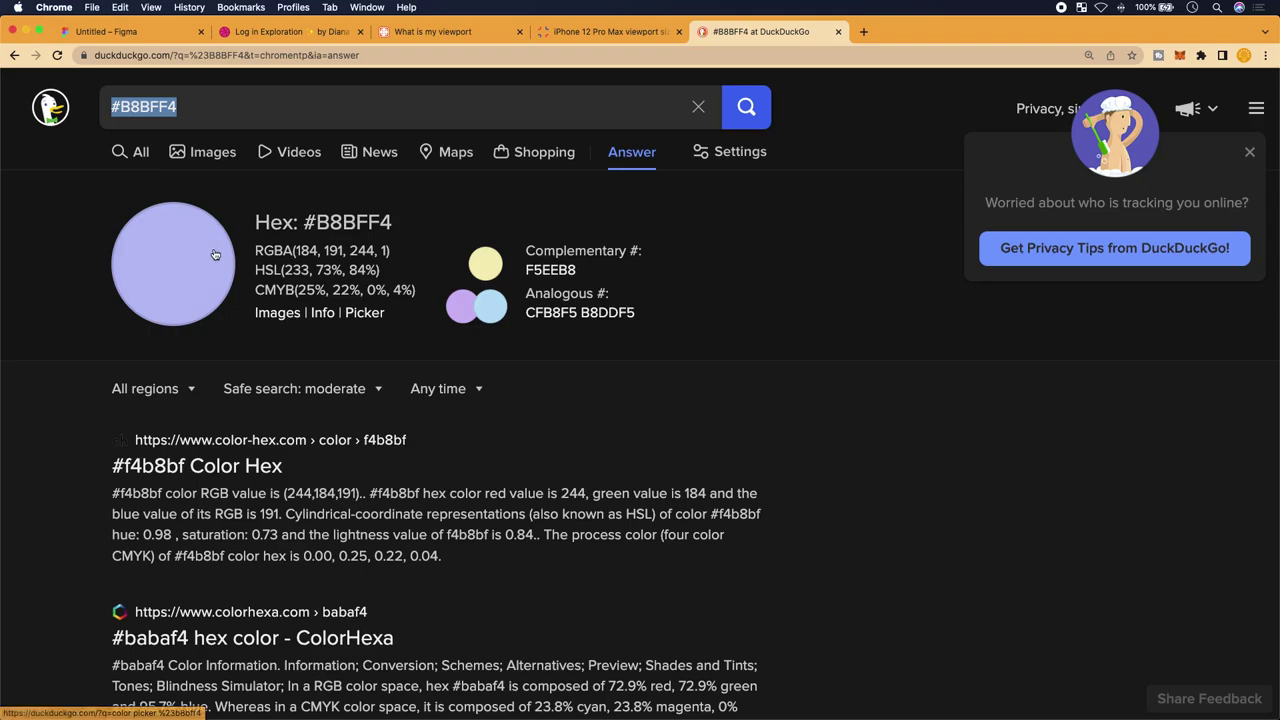
Open the color-hex result for #f4b8bf and review its shades, tints, triadic, analogous, monochromatic and complementary colours
left_click(225, 466)
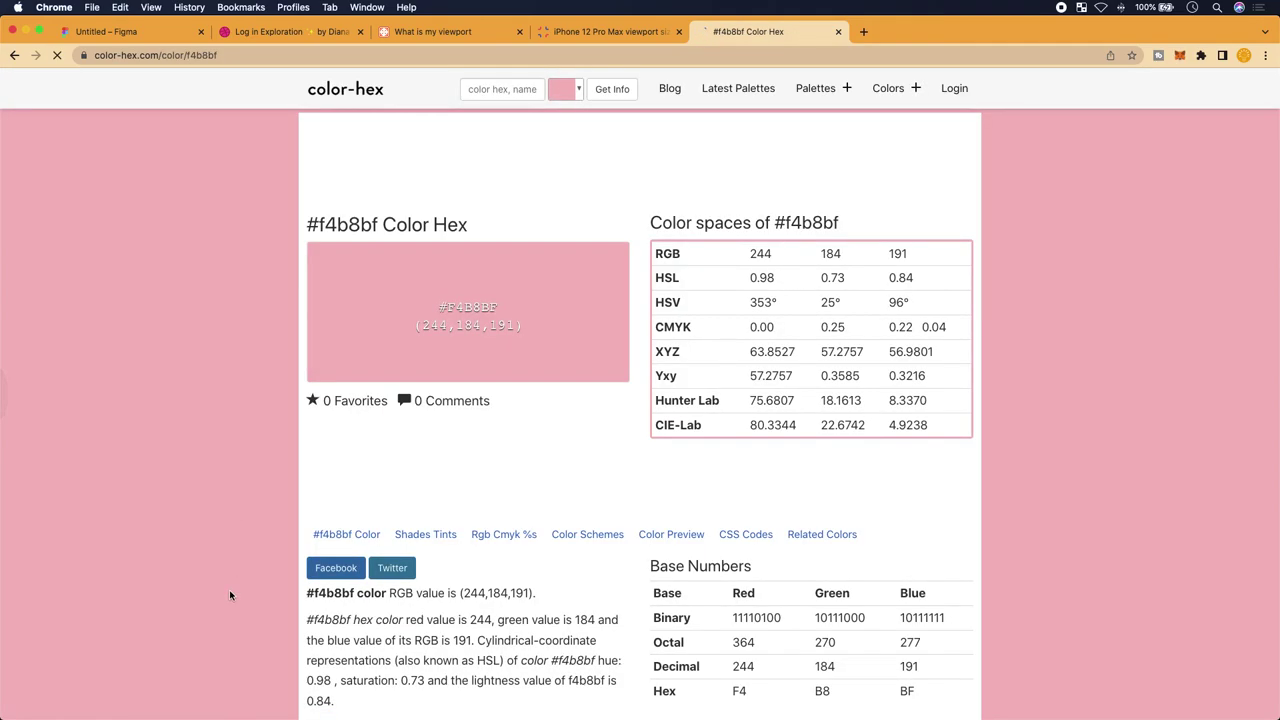
scroll(480, 490, "down", 8)
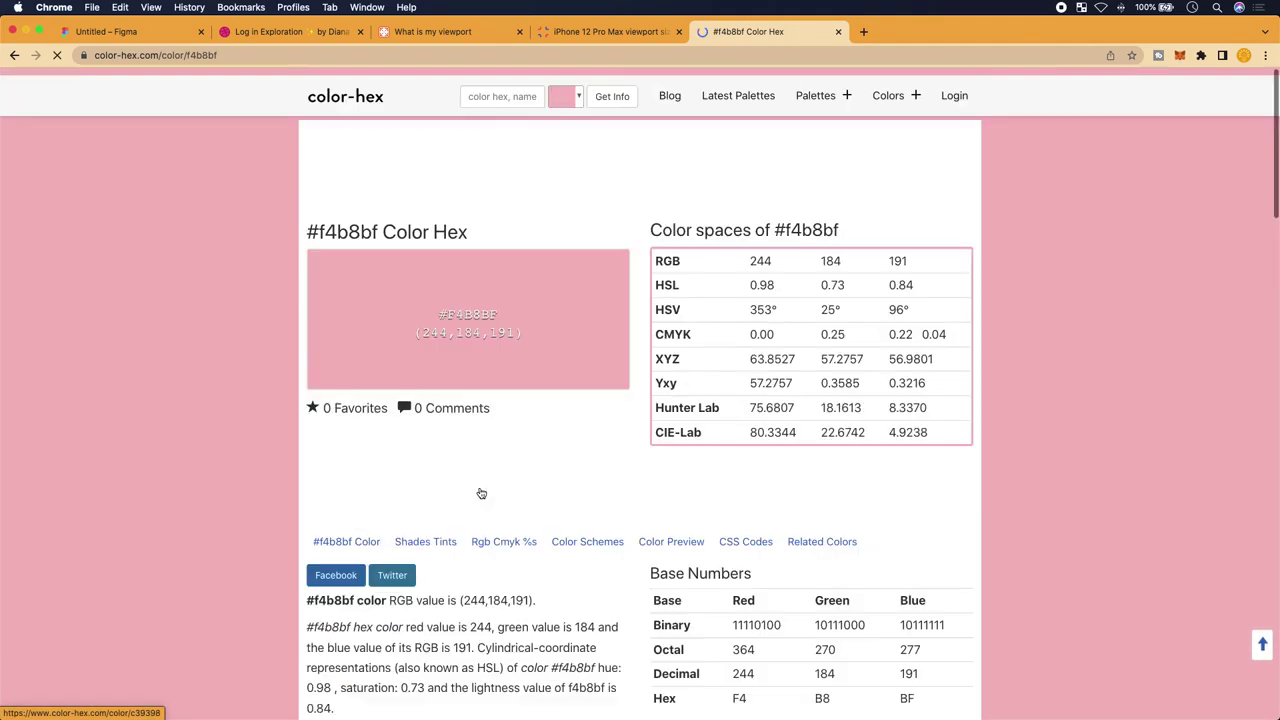
scroll(331, 283, "down", 4)
scroll(600, 519, "down", 12)
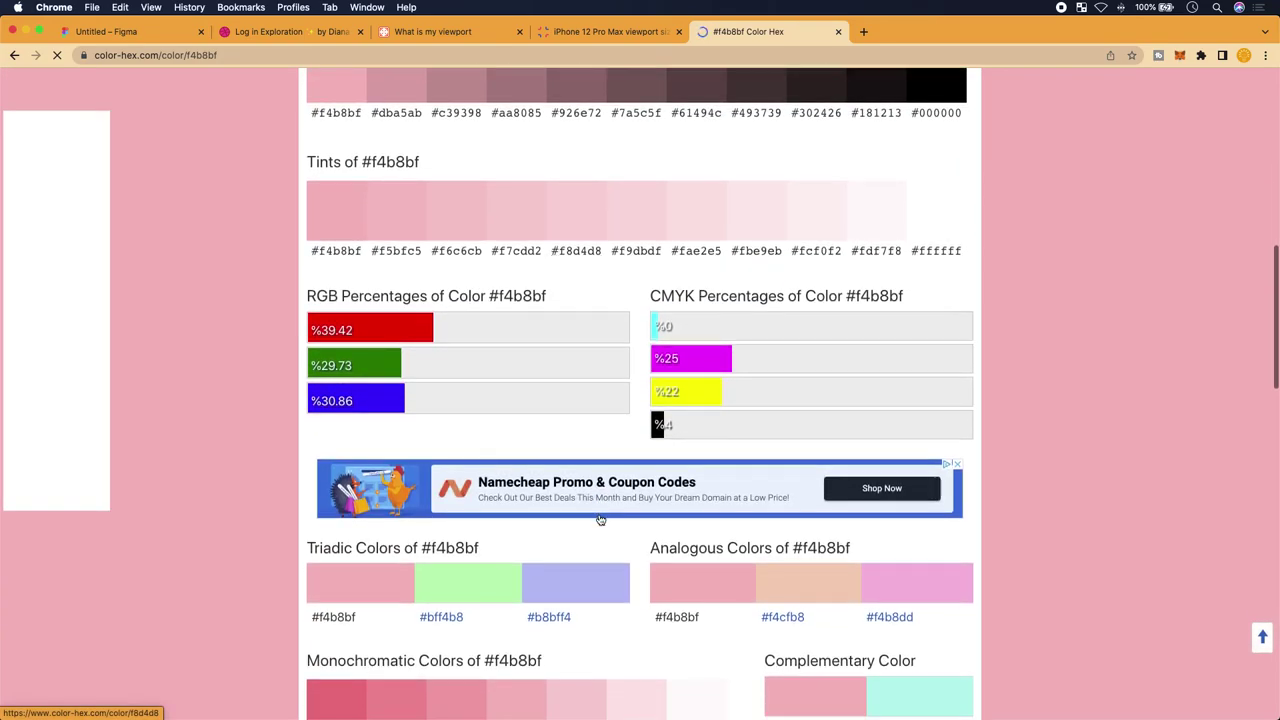
scroll(593, 447, "down", 5)
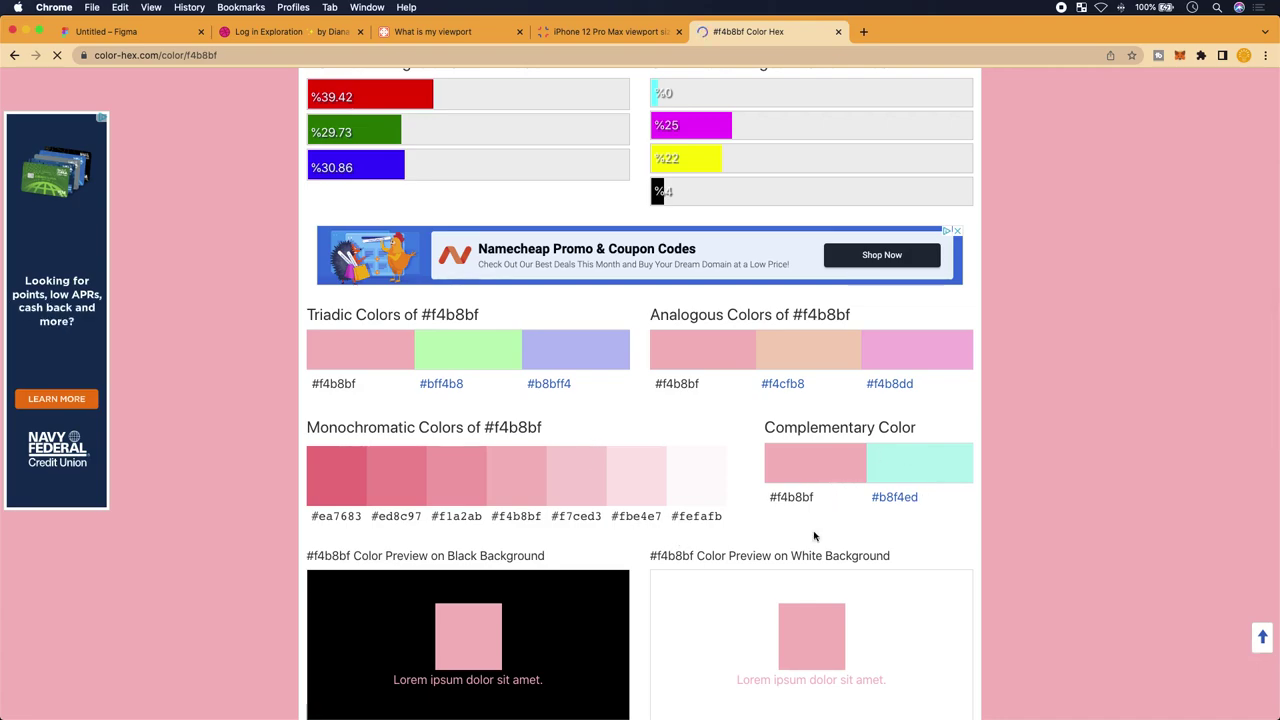
scroll(814, 537, "up", 15)
scroll(561, 354, "down", 4)
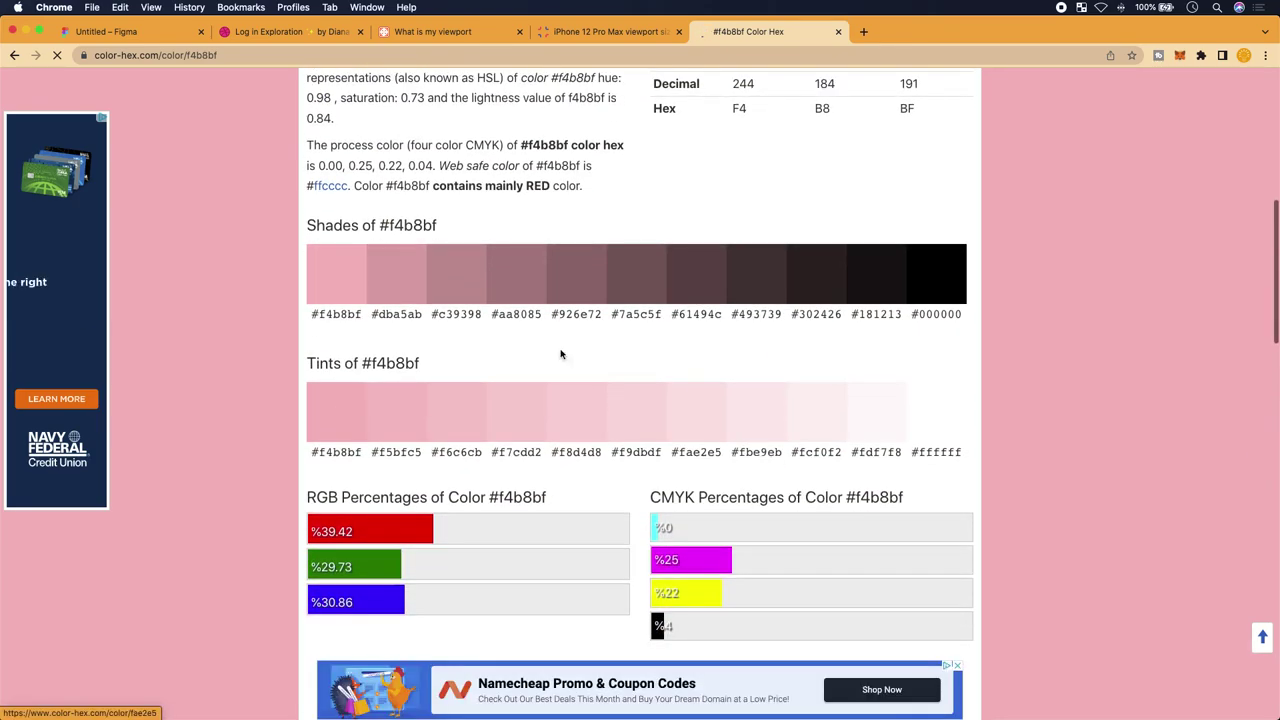
scroll(443, 291, "up", 2)
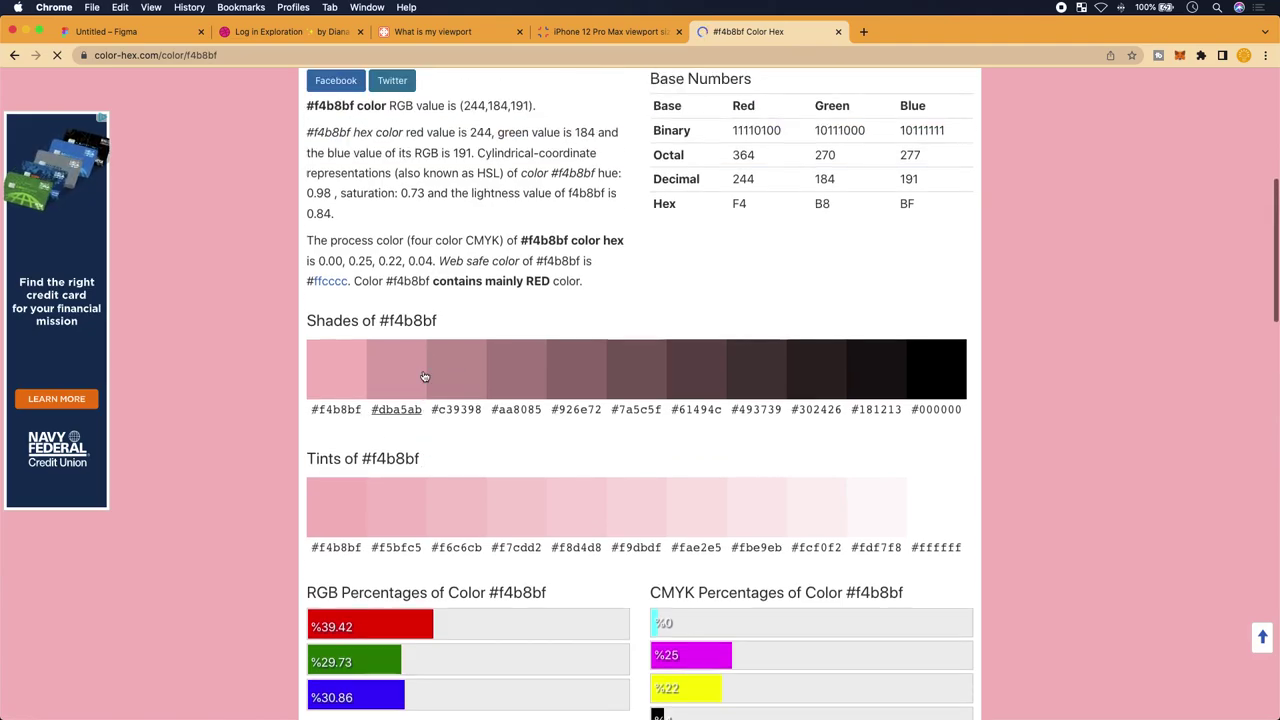
scroll(424, 376, "up", 3)
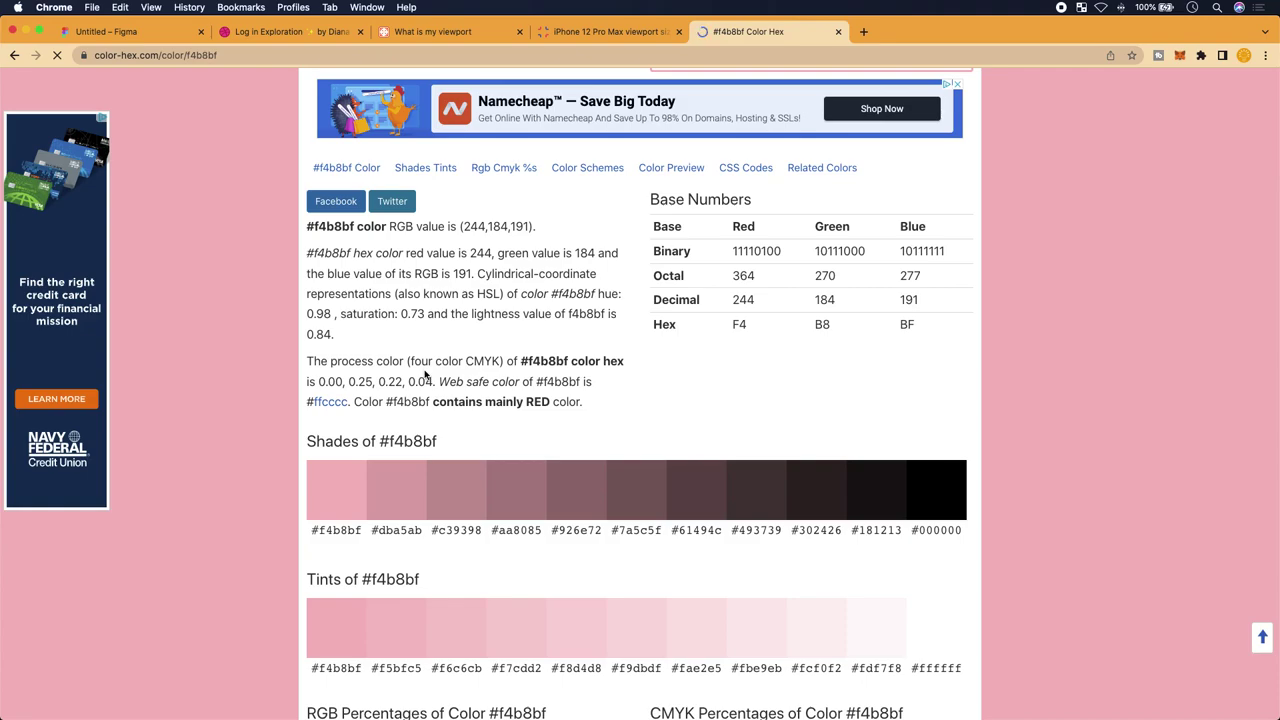
scroll(425, 374, "down", 1)
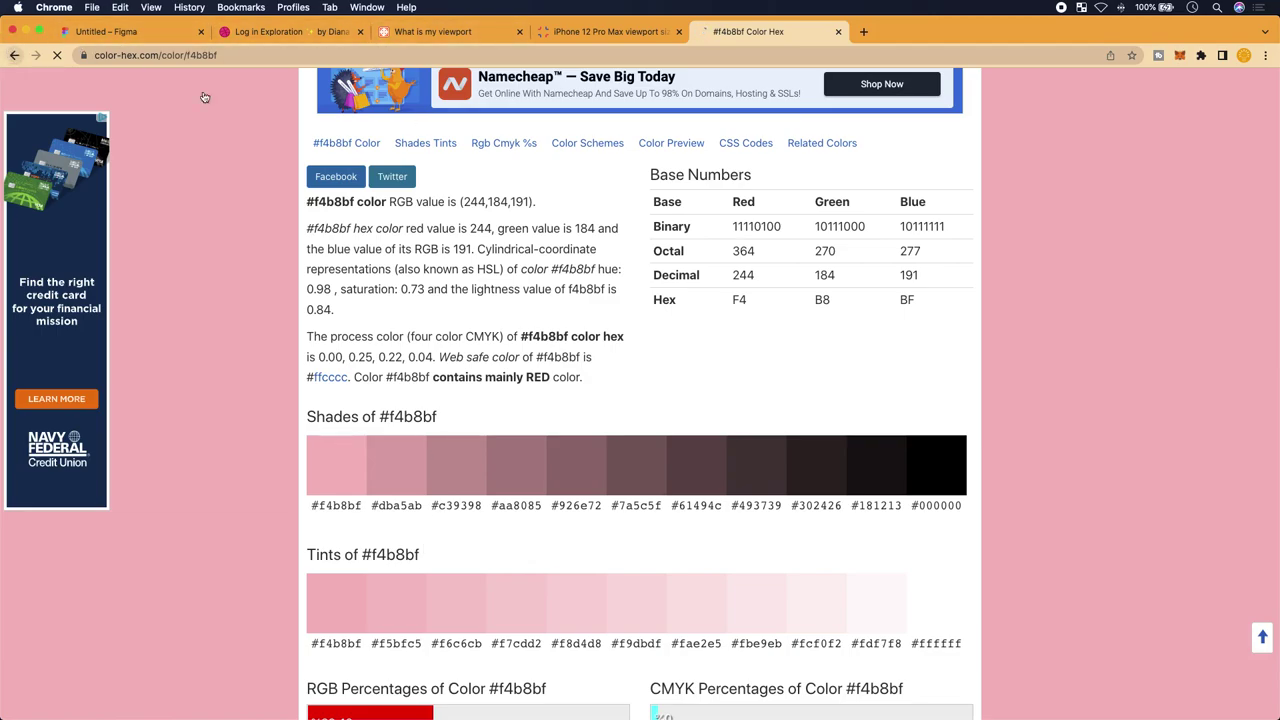
Return to the search results, open the ColorHexa page for #babaf4 and examine its colour conversions, colour schemes and alternatives
key("super+bracketleft")
scroll(308, 432, "down", 3)
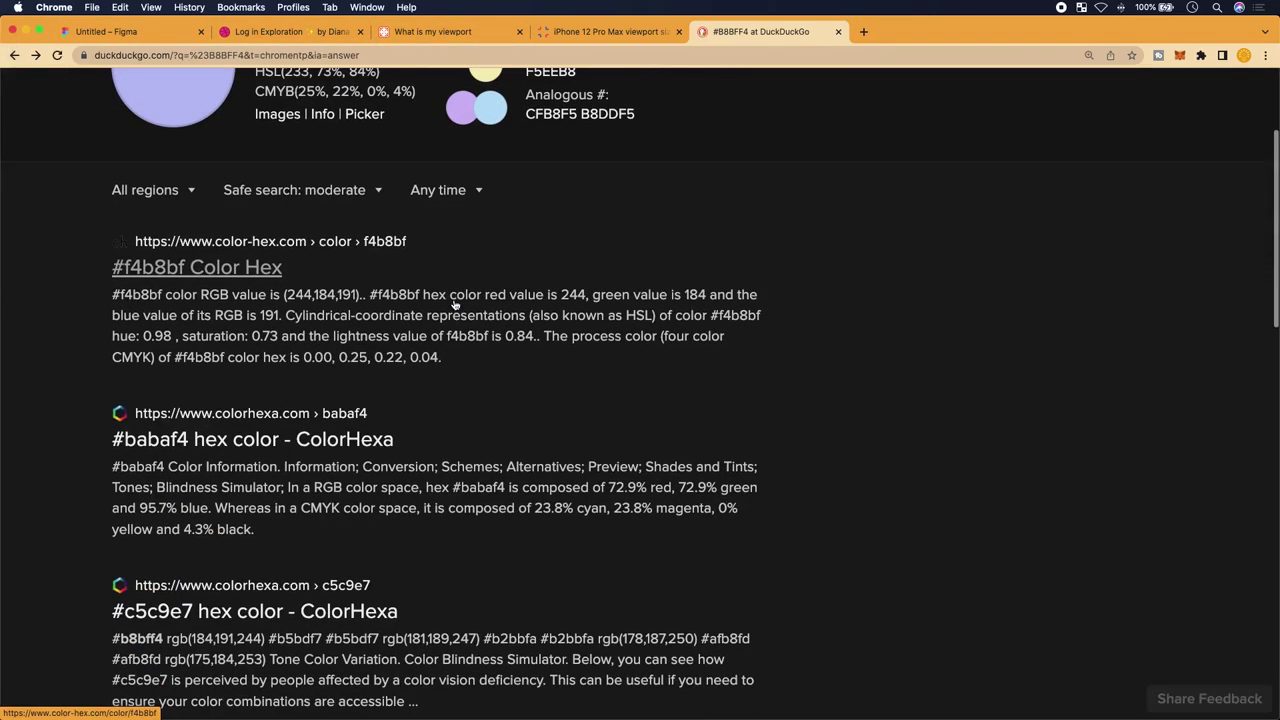
left_click(310, 436)
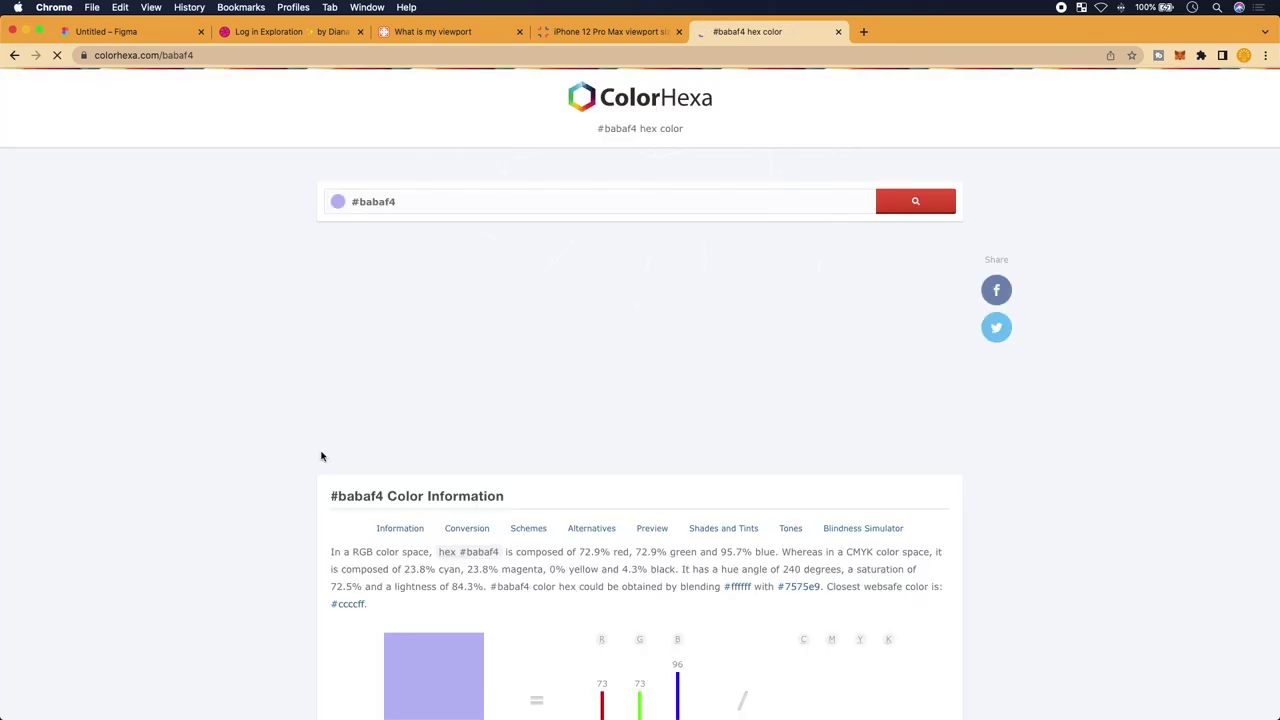
scroll(386, 513, "down", 5)
scroll(386, 513, "down", 5)
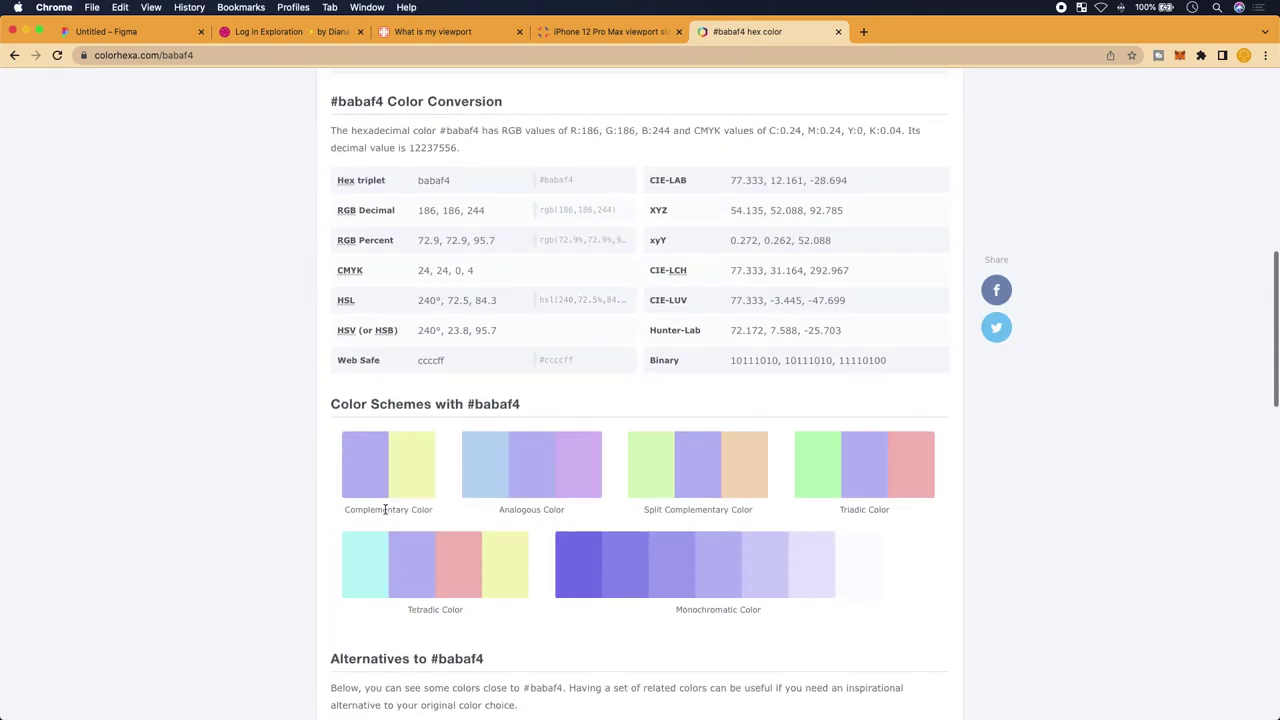
scroll(430, 490, "up", 3)
scroll(437, 314, "up", 2)
scroll(437, 314, "down", 5)
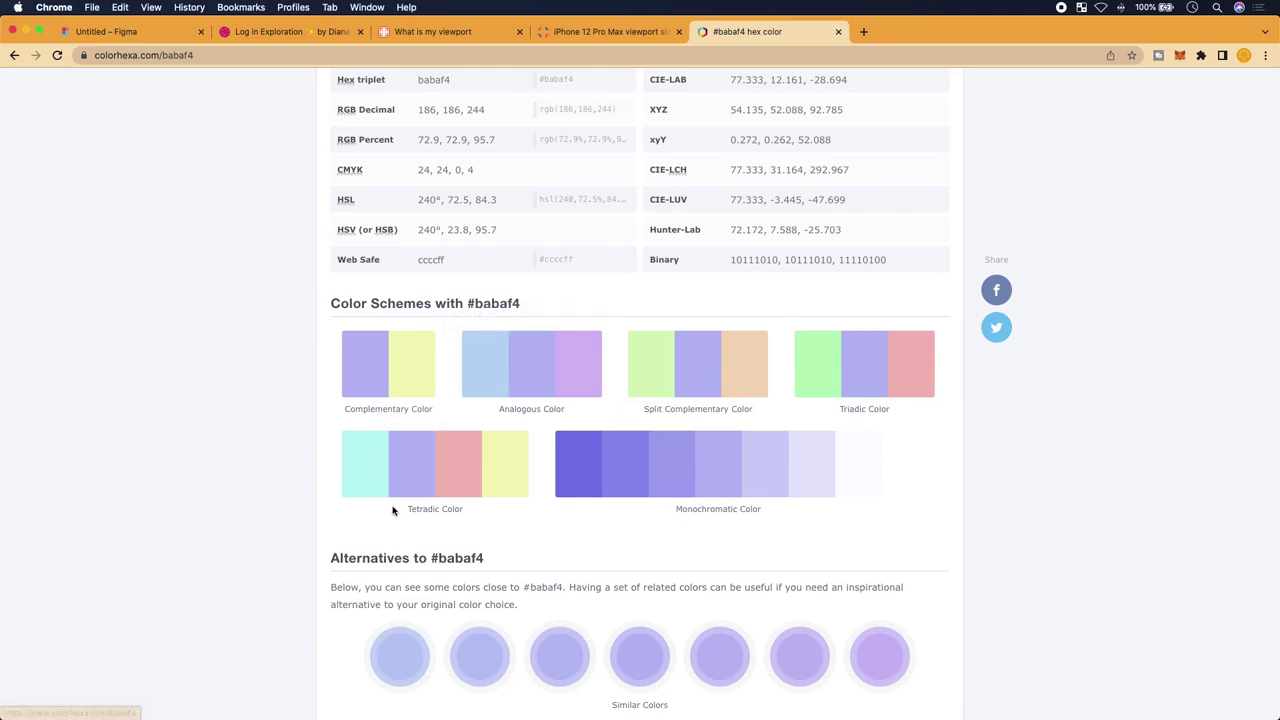
scroll(392, 505, "down", 3)
scroll(482, 510, "up", 3)
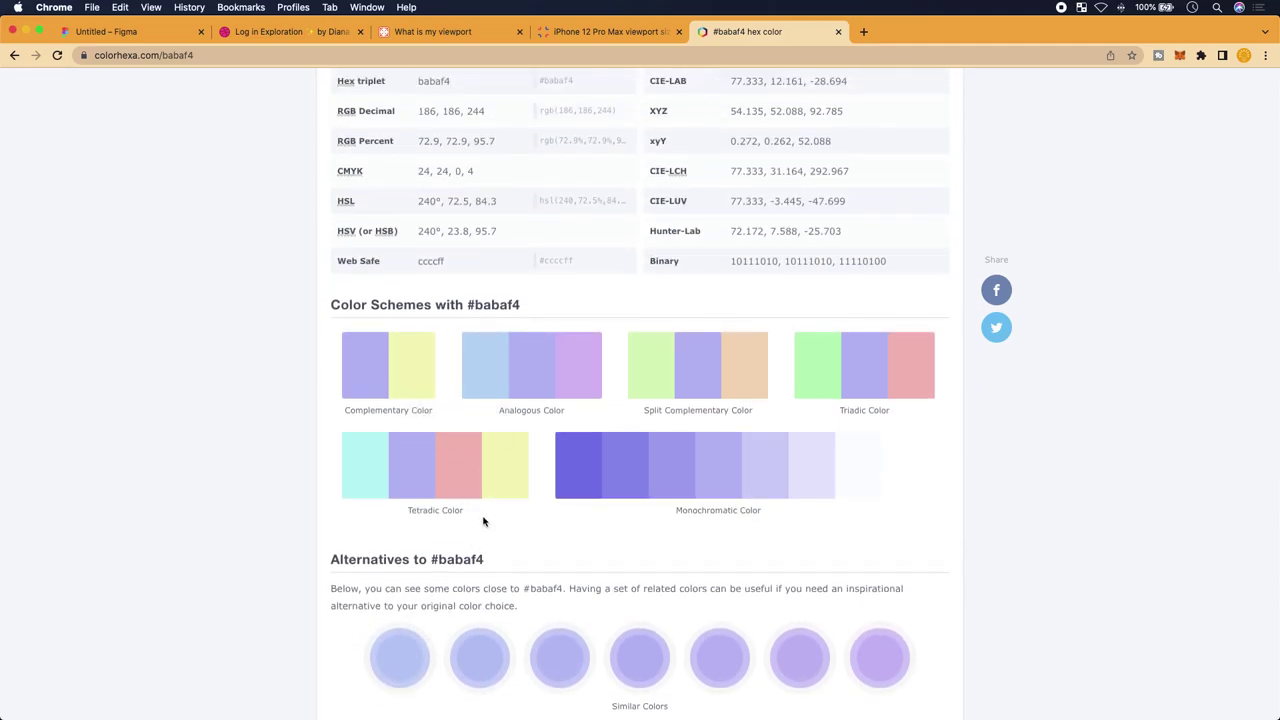
scroll(686, 534, "up", 5)
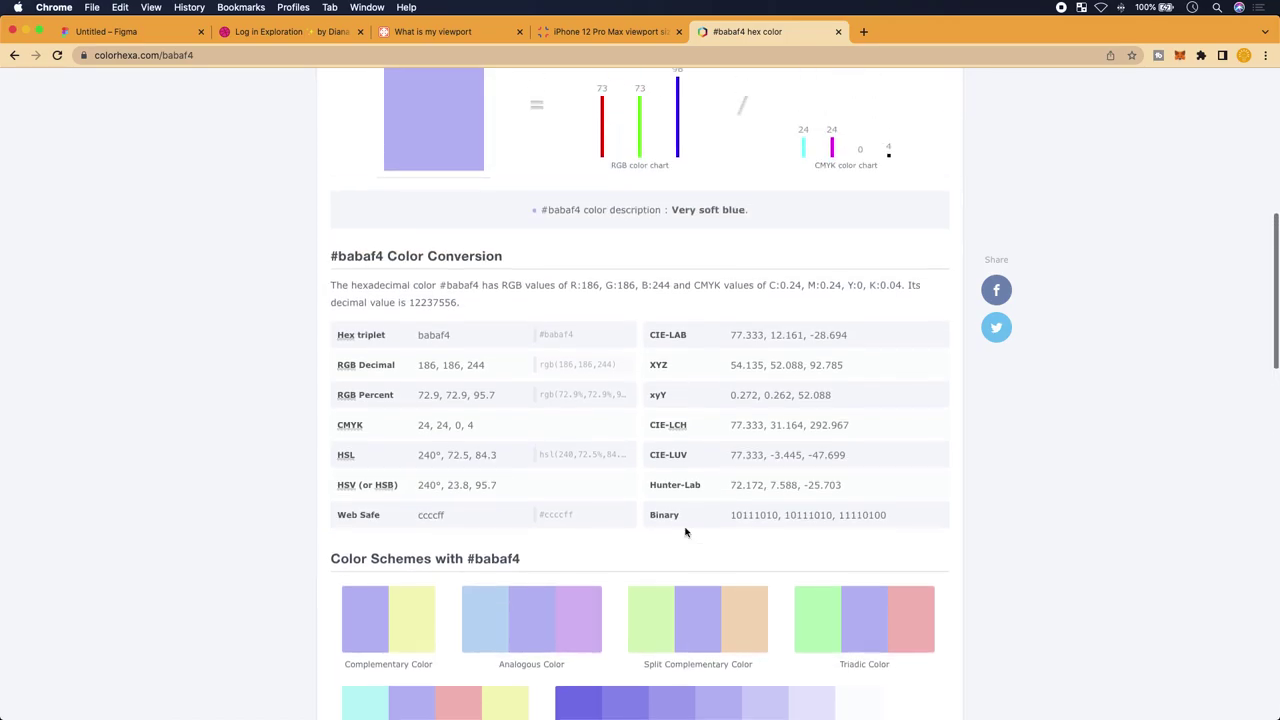
Examine the #babaf4 colour information, RGB and CMYK charts and conversion values on the ColorHexa page
scroll(600, 430, "up", 2)
scroll(595, 425, "down", 3)
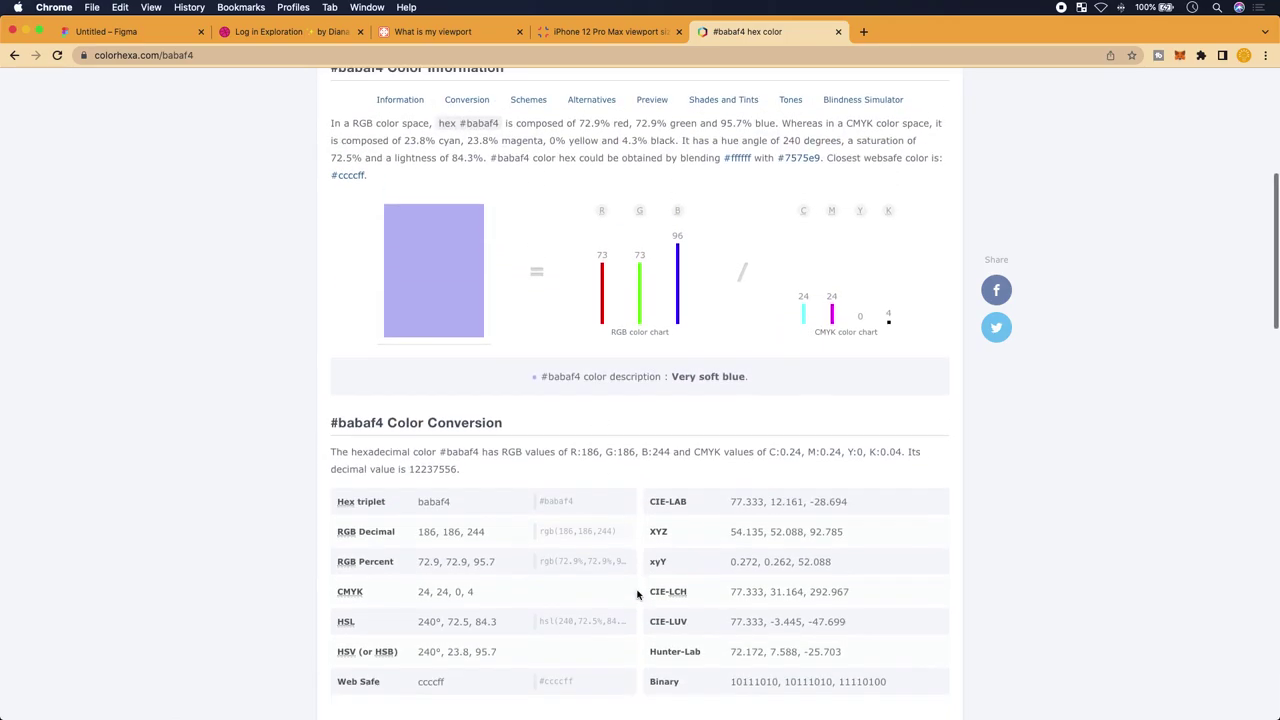
scroll(576, 505, "up", 6)
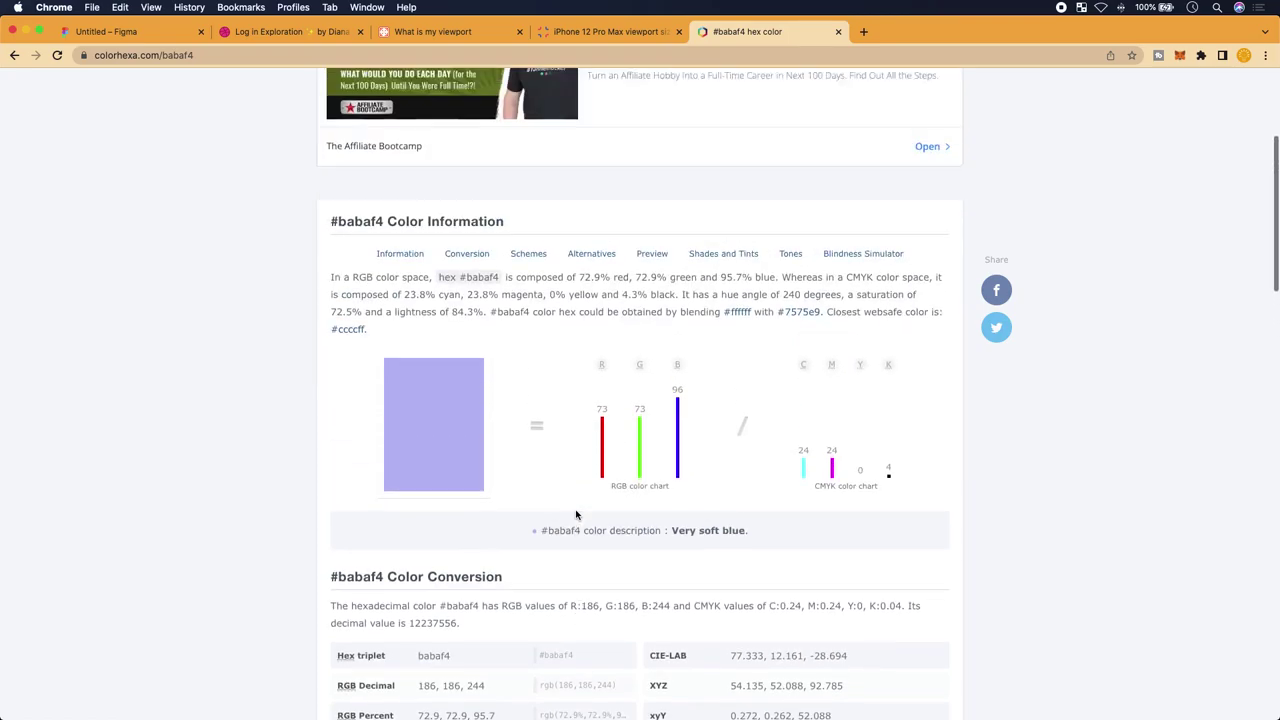
scroll(578, 497, "down", 2)
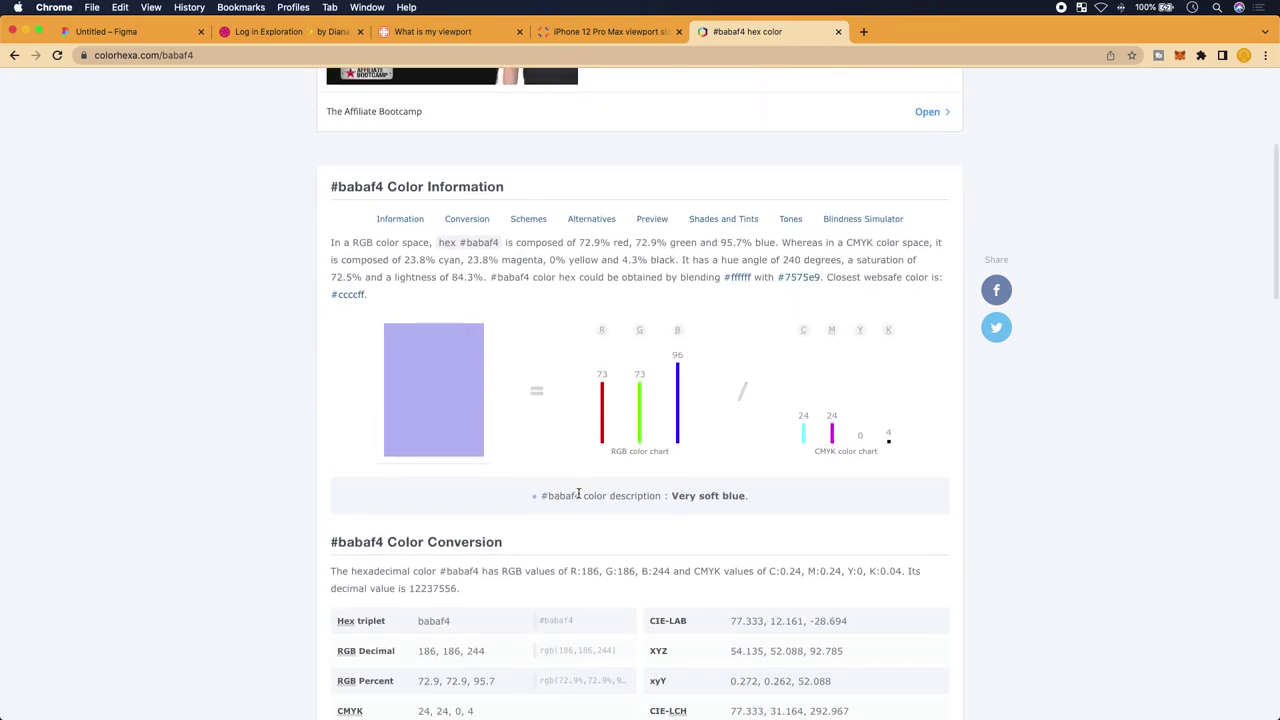
mouse_move(477, 337)
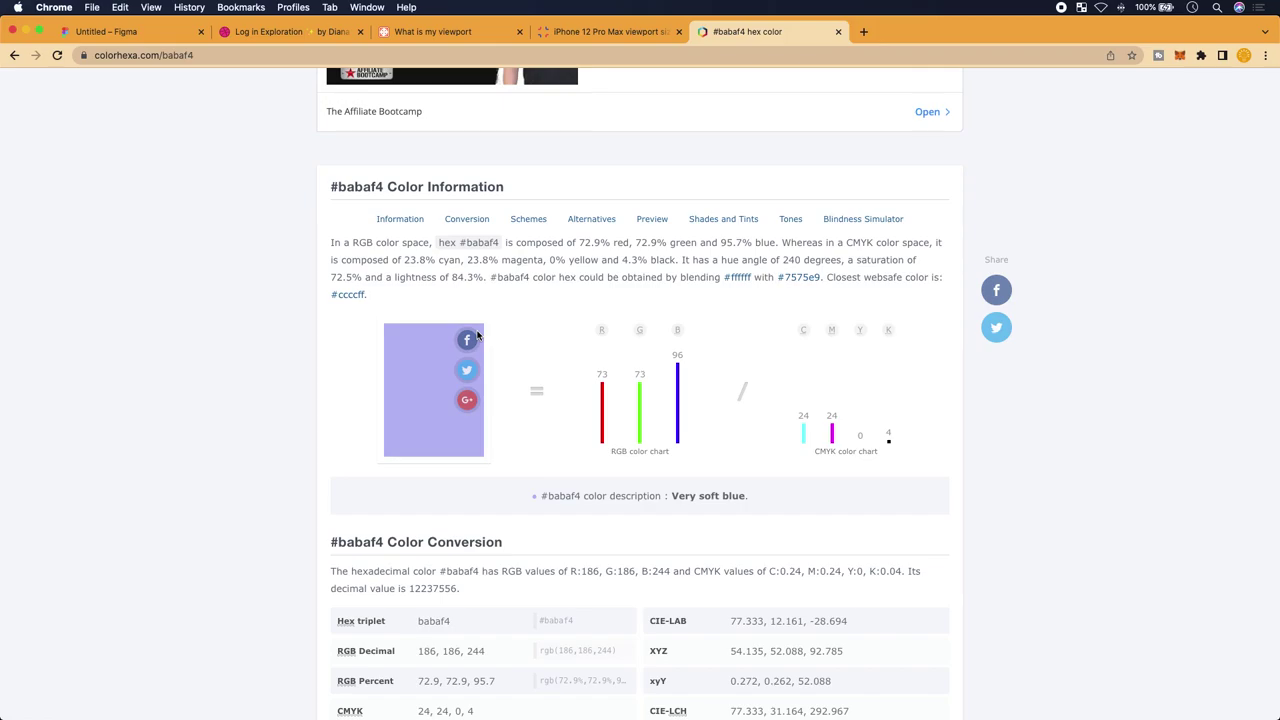
scroll(373, 200, "up", 5)
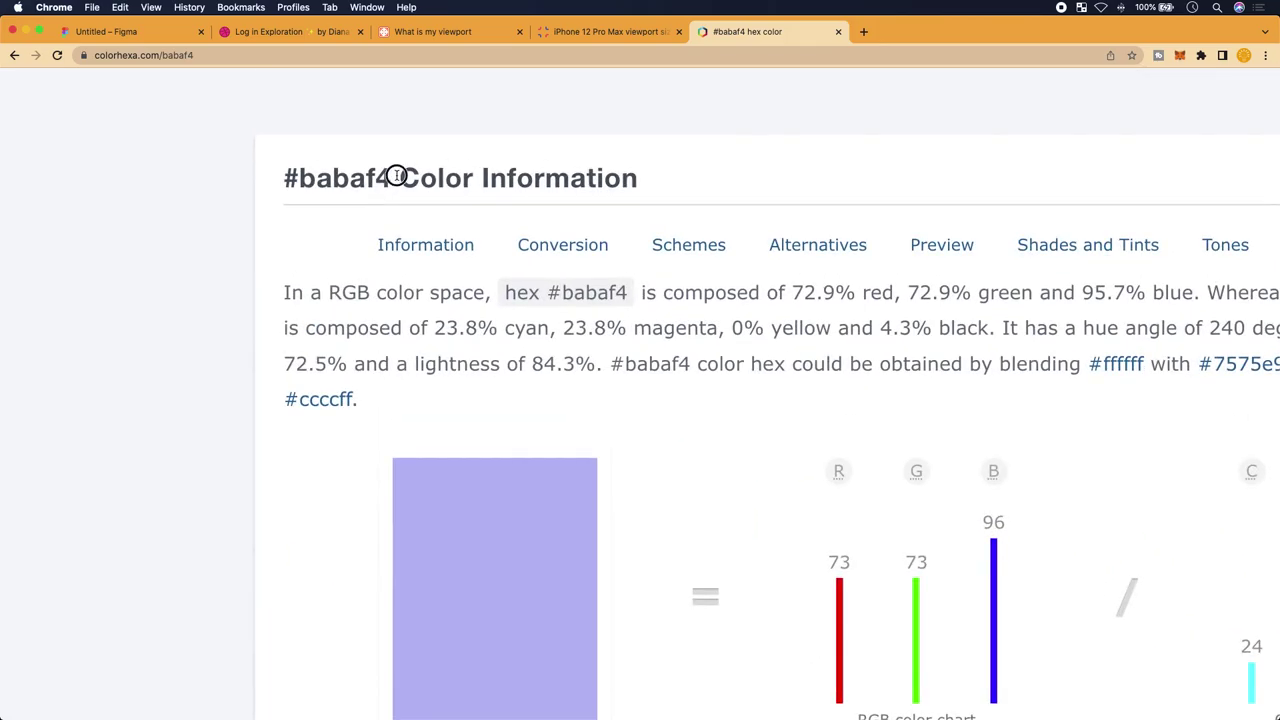
left_click_drag(397, 176, 254, 181)
Switch to the Figma file and change the panel rectangle's fill to the off-white FAFAFB, starting from the white document colour
left_click(110, 31)
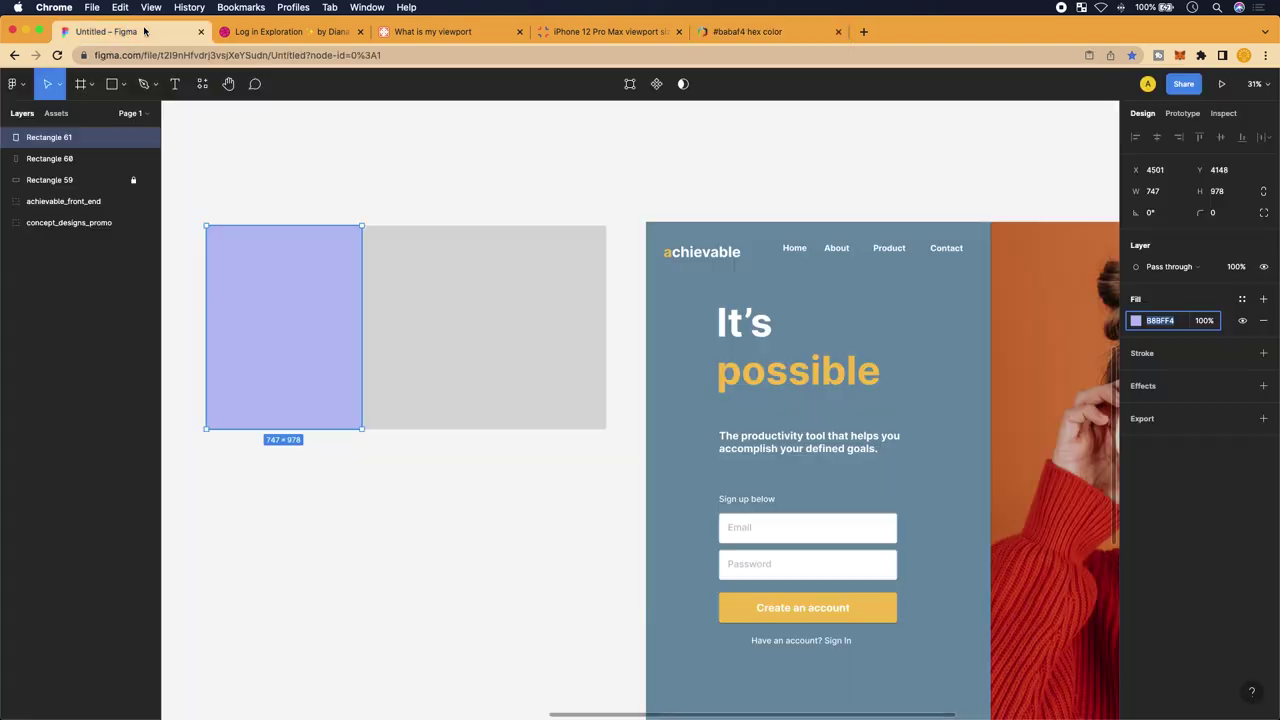
left_click(1137, 321)
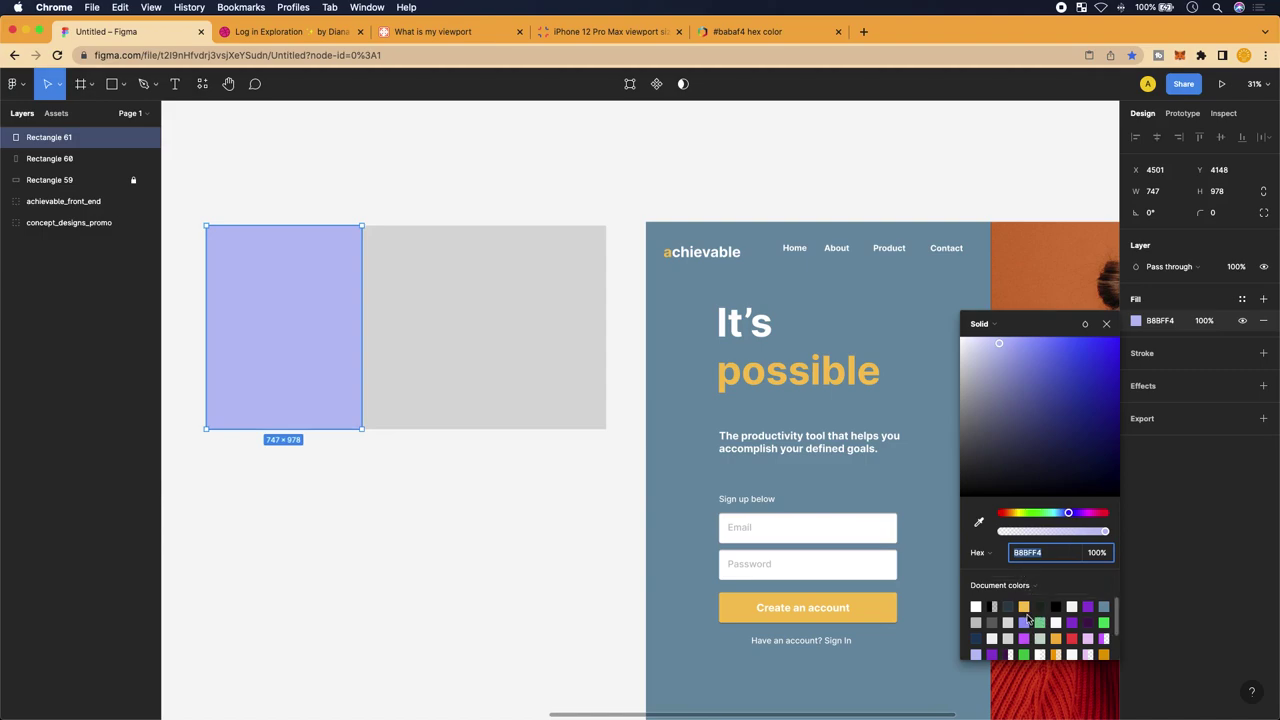
scroll(1033, 622, "down", 2)
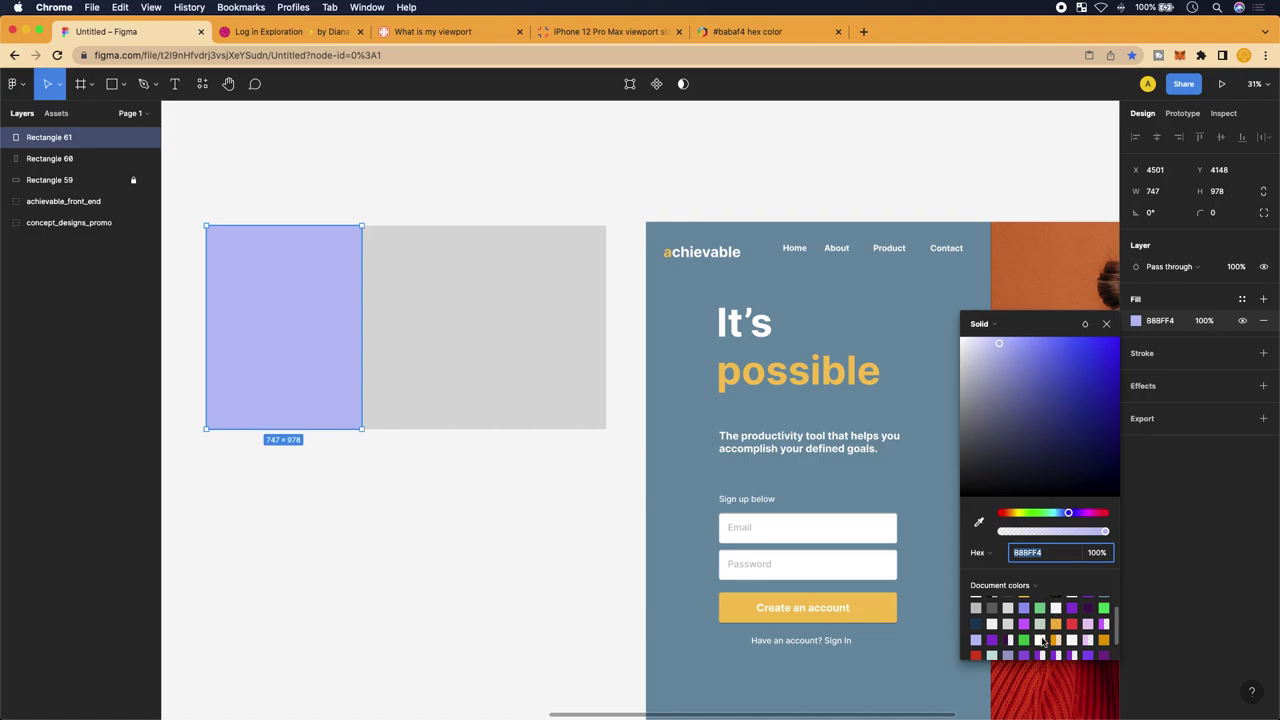
scroll(1038, 642, "down", 3)
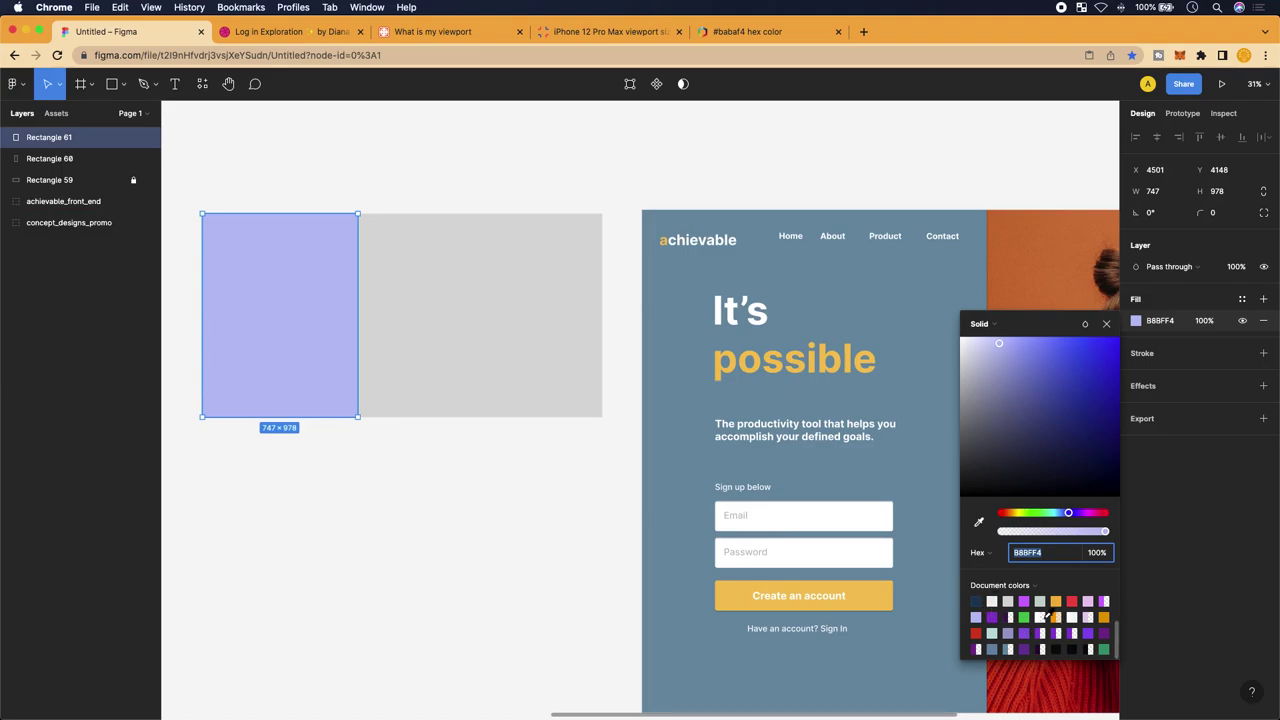
scroll(1046, 618, "up", 1)
scroll(1046, 618, "up", 1)
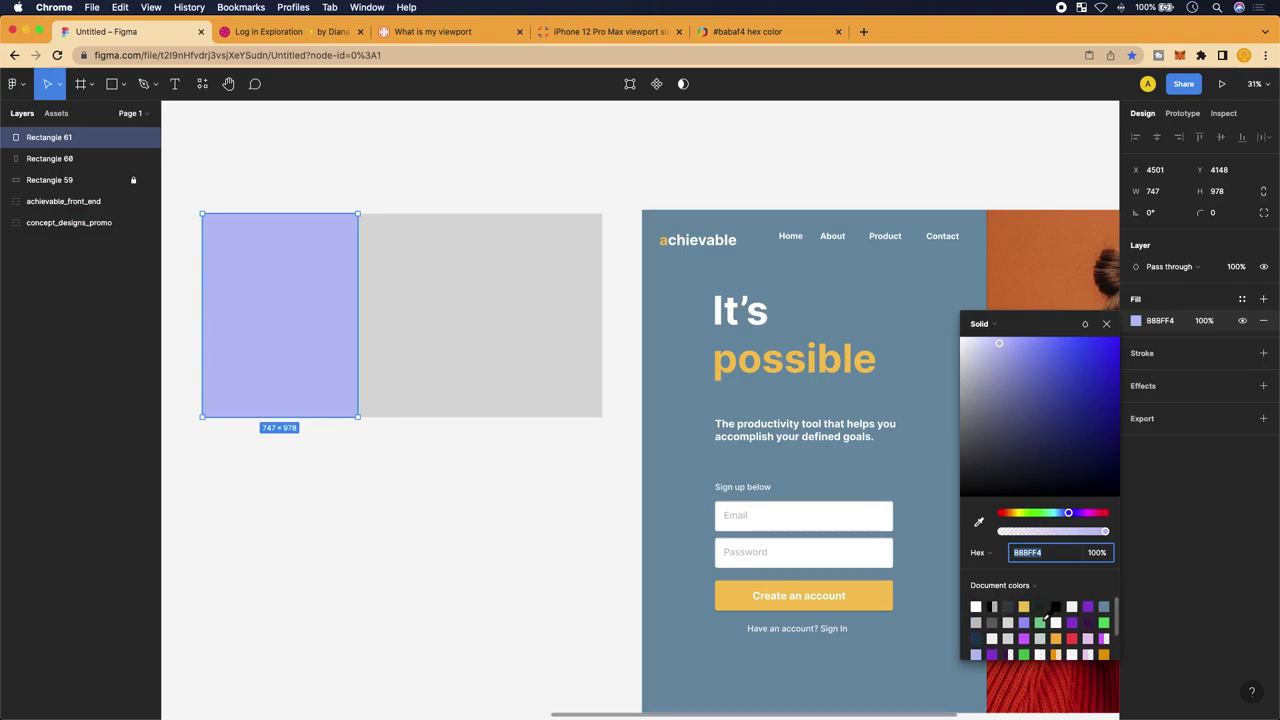
left_click(979, 606)
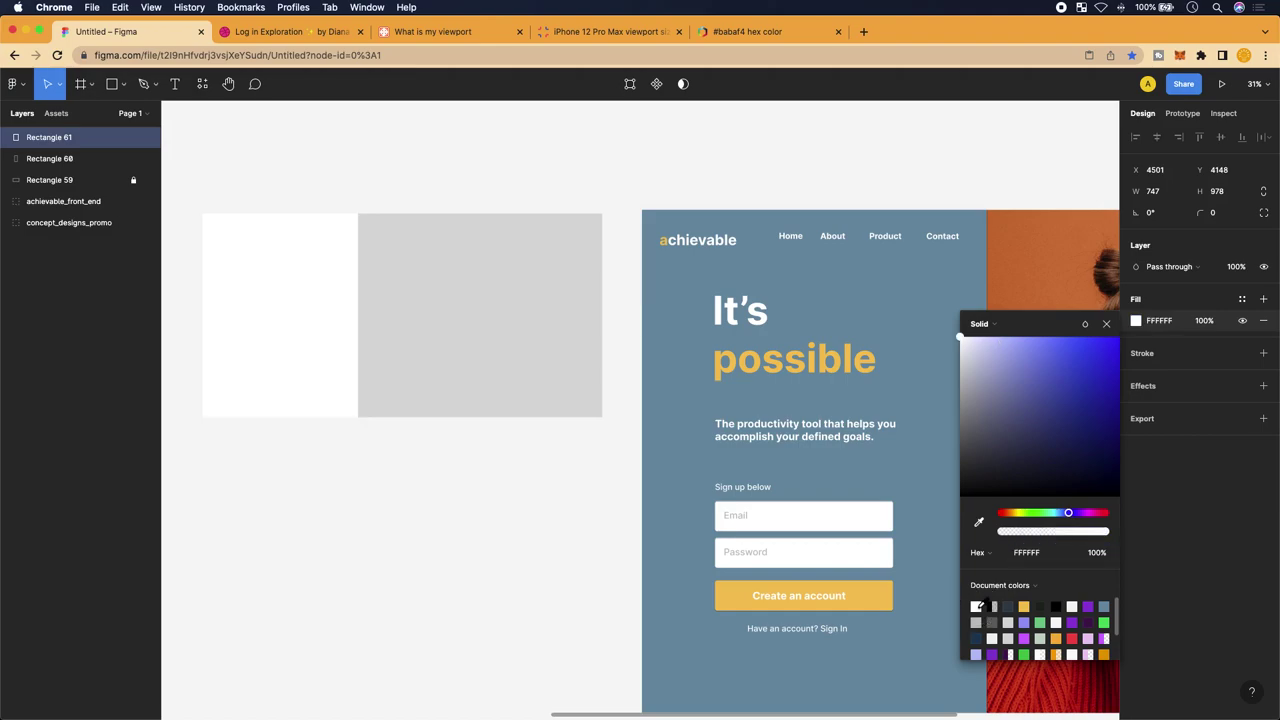
left_click(1052, 558)
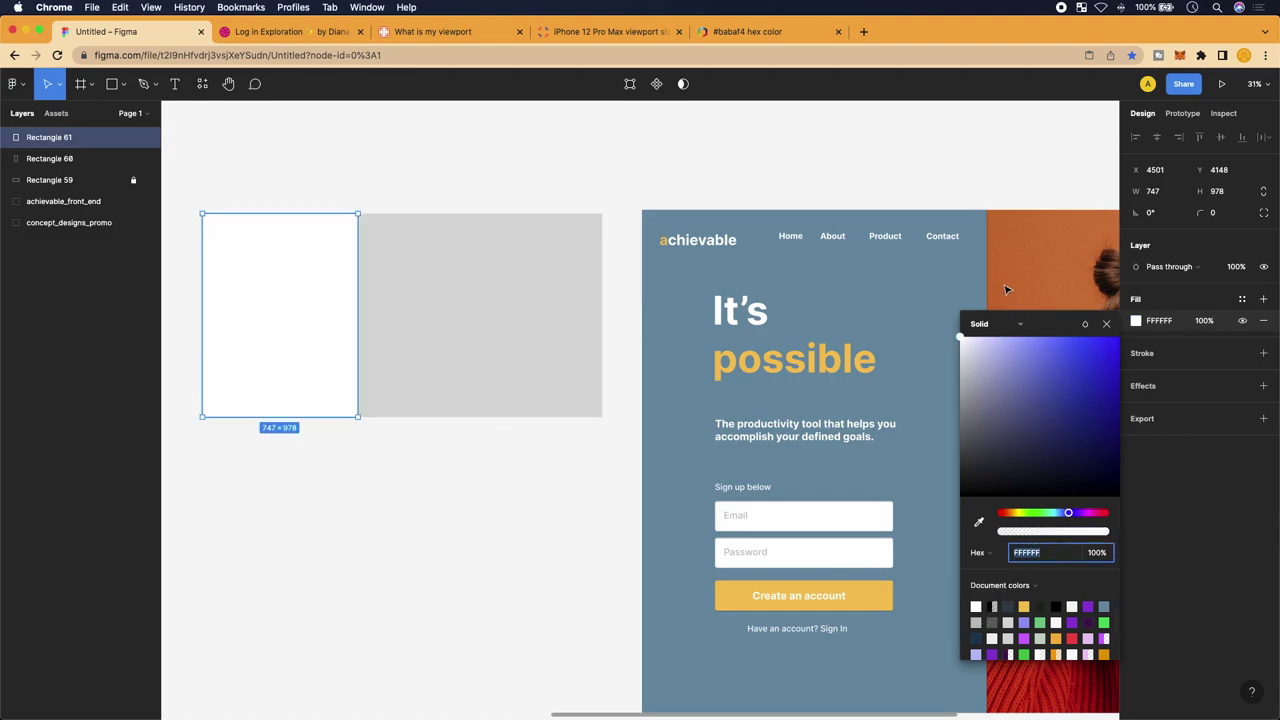
left_click_drag(959, 340, 961, 344)
Deselect the panel and compare the two-part canvas with the reference page's logo, navigation, headline, sign-up form and photo
scroll(434, 503, "up", 2)
scroll(434, 503, "left", 4)
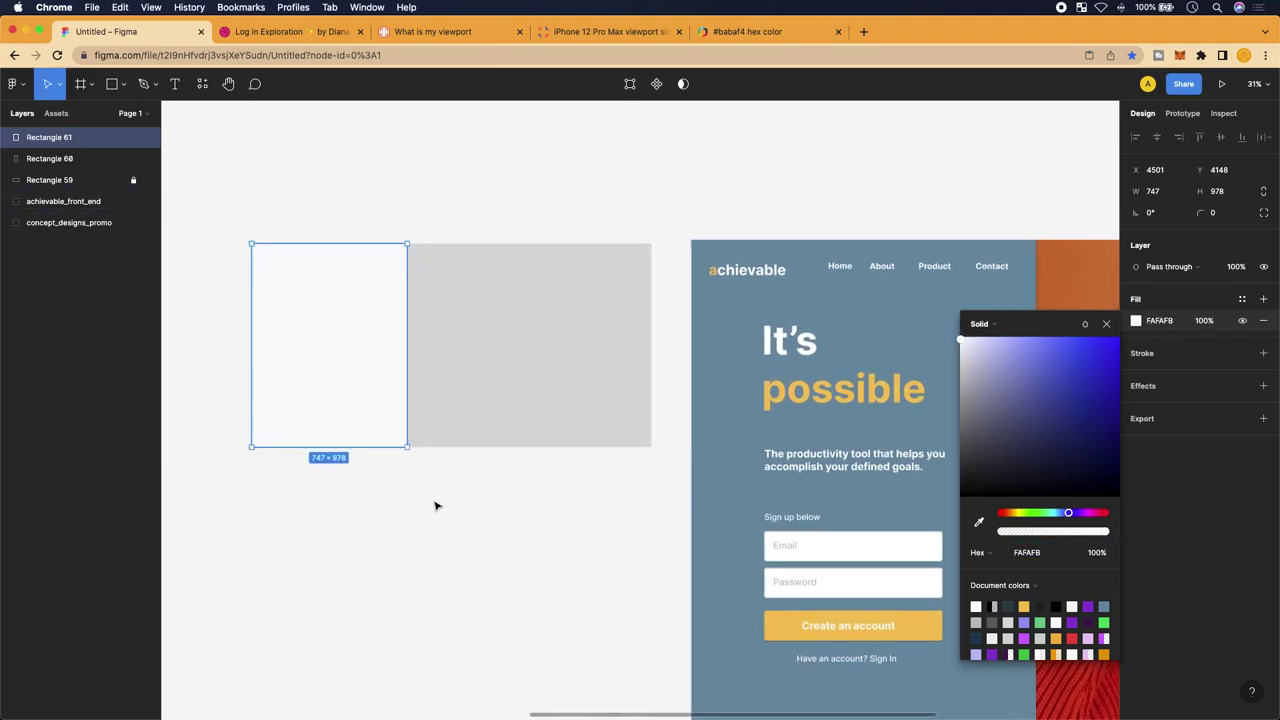
scroll(555, 503, "up", 5)
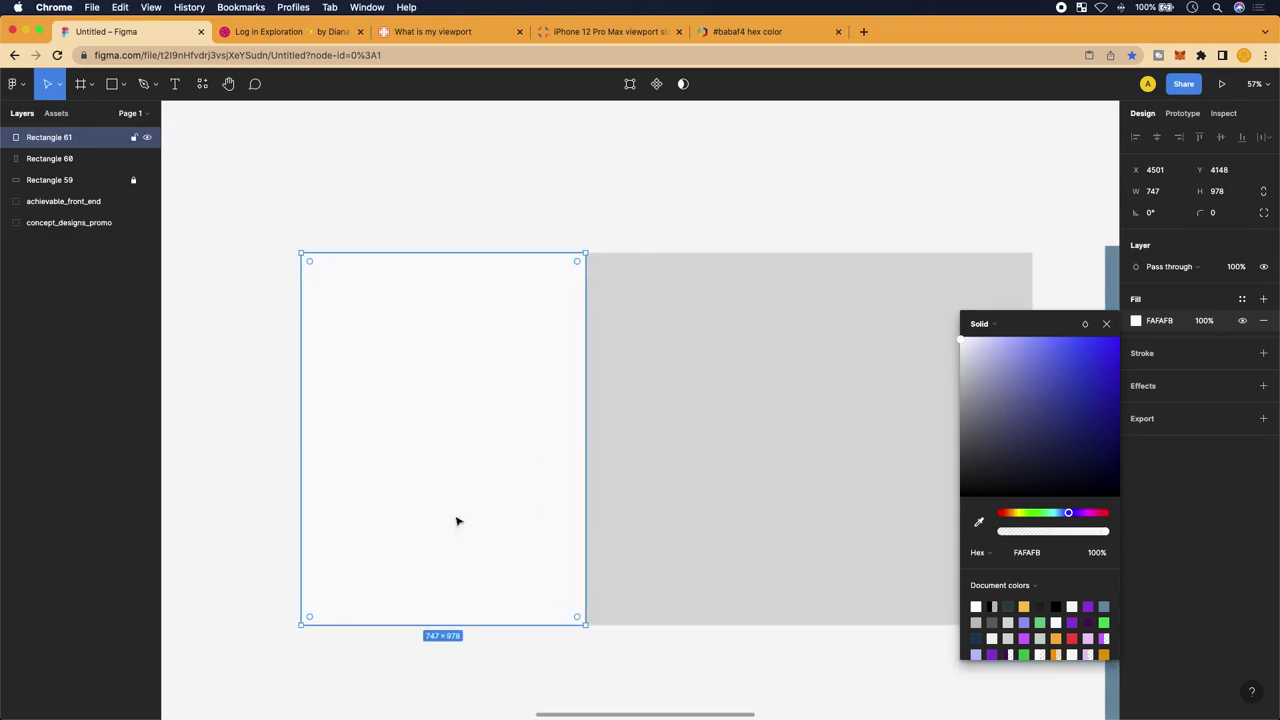
scroll(546, 451, "up", 2)
scroll(897, 531, "right", 8)
scroll(775, 384, "down", 5)
scroll(775, 384, "right", 4)
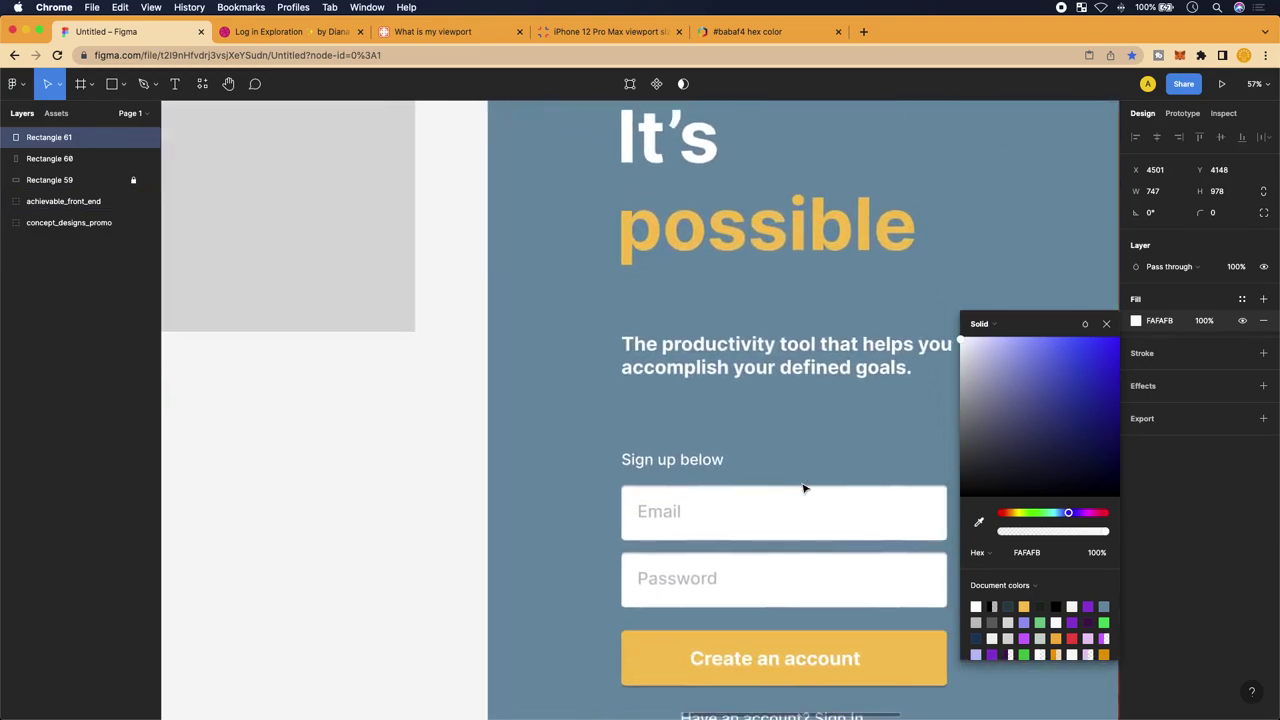
scroll(562, 486, "up", 9)
scroll(562, 486, "left", 15)
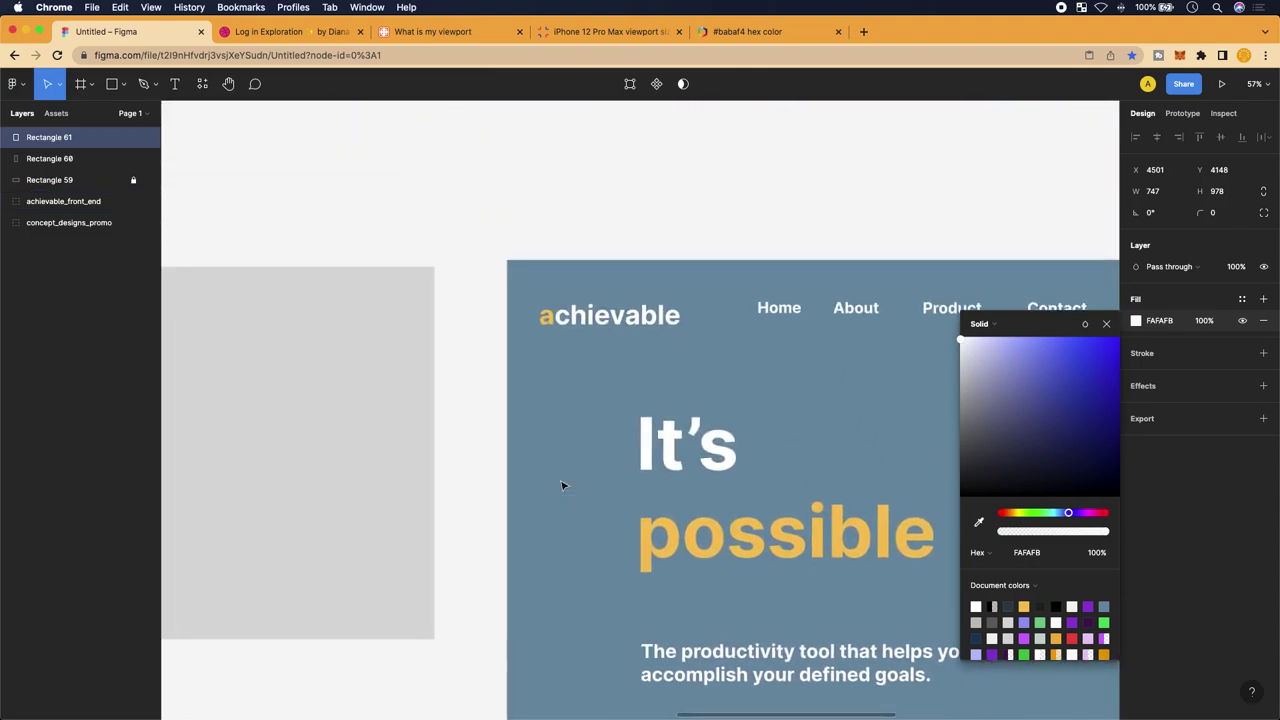
scroll(560, 458, "right", 5)
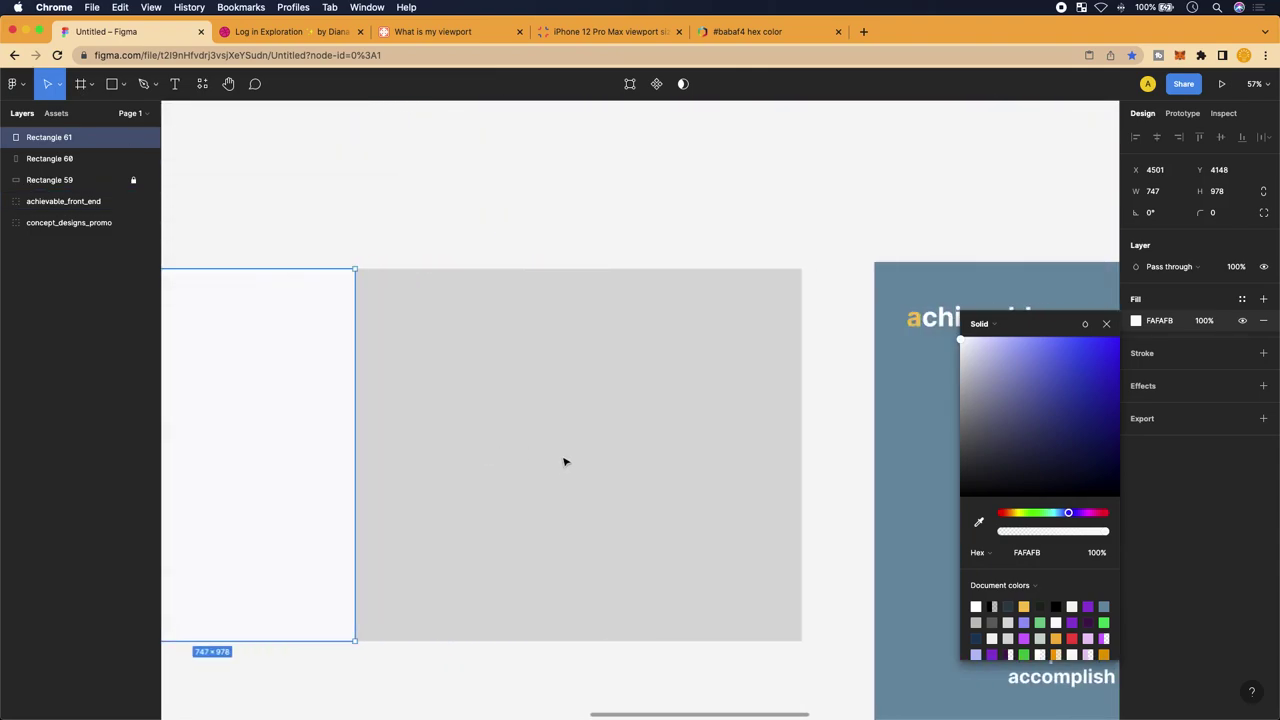
scroll(560, 455, "down", 5)
left_click(560, 455)
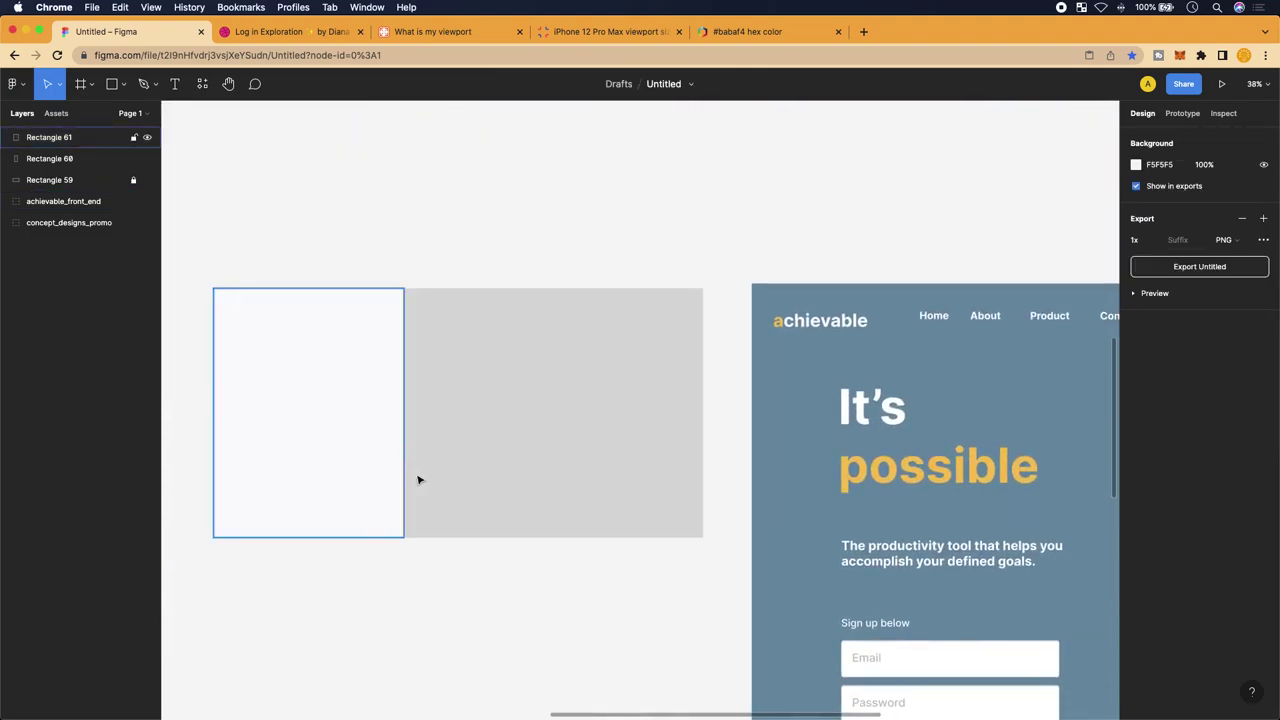
scroll(443, 539, "down", 1)
scroll(597, 563, "down", 4)
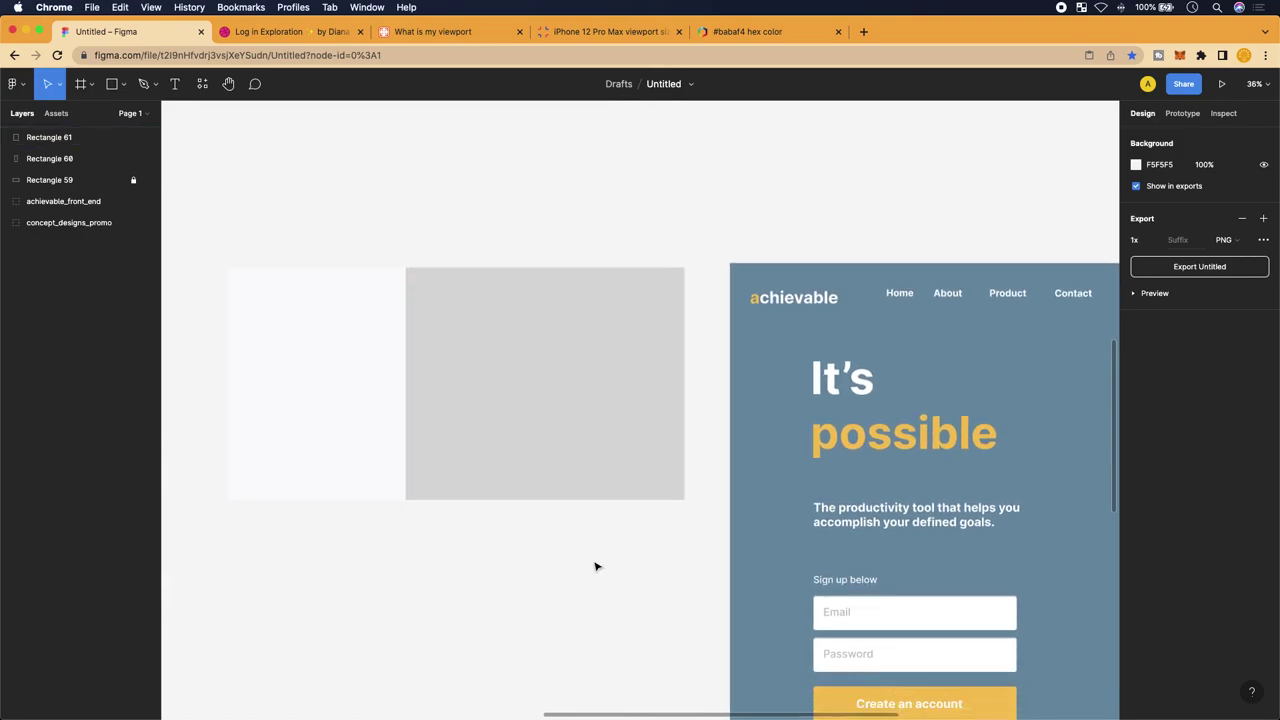
scroll(514, 404, "right", 5)
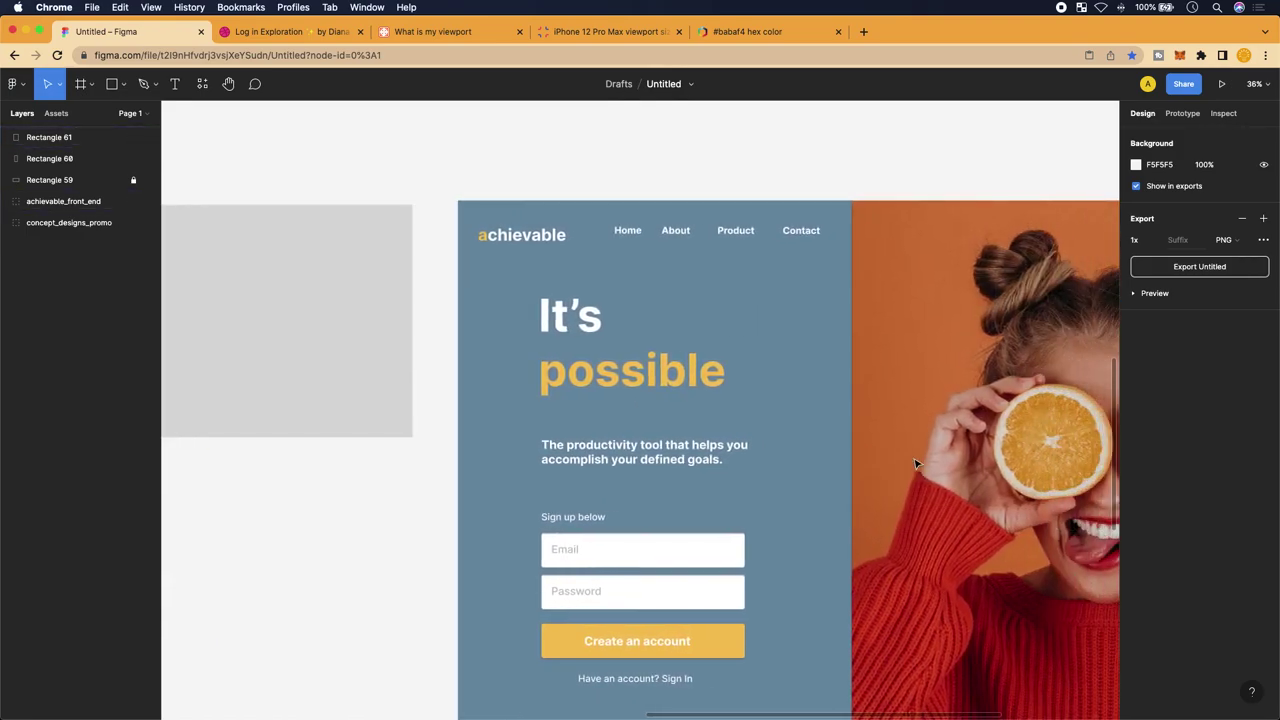
scroll(693, 325, "left", 6)
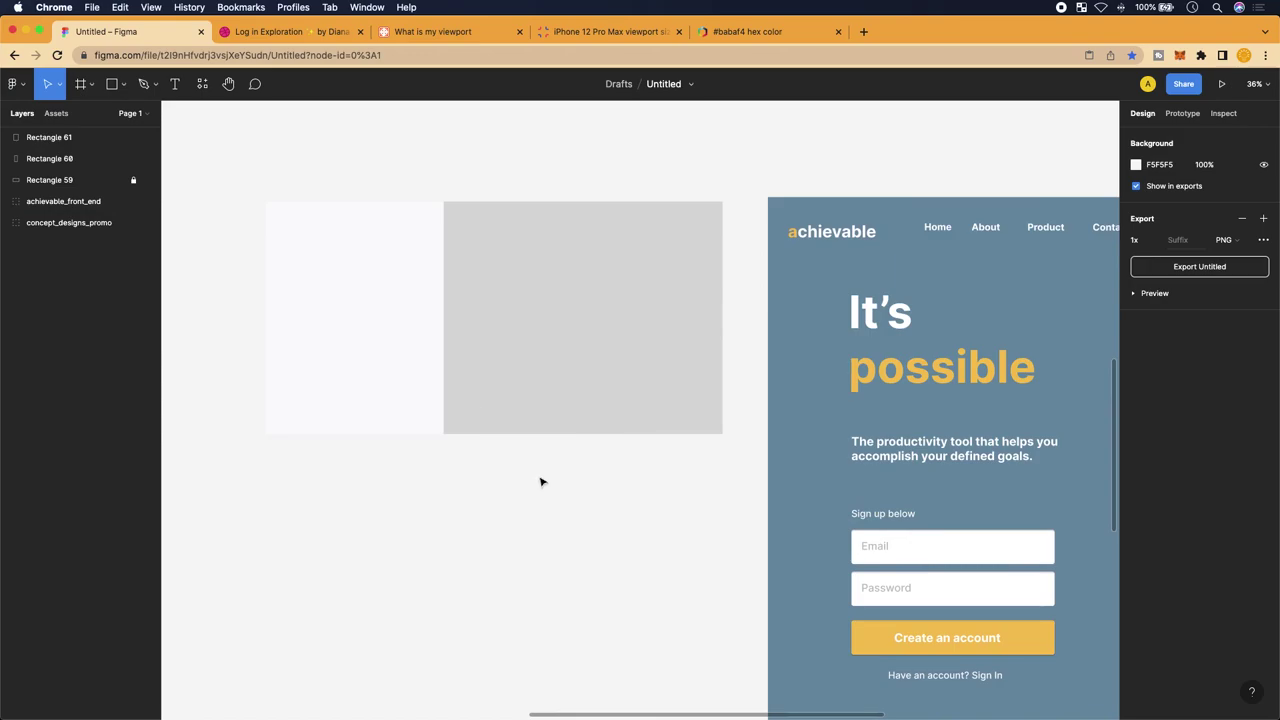
scroll(643, 471, "right", 2)
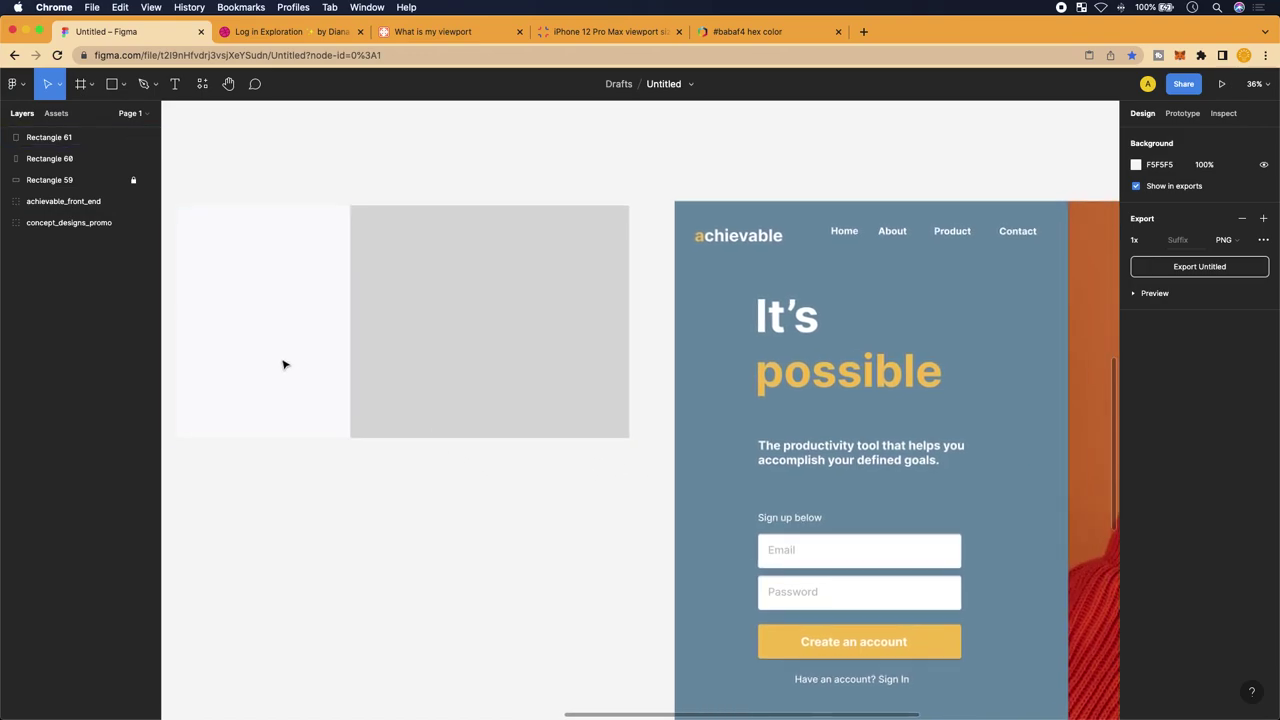
scroll(506, 363, "down", 5)
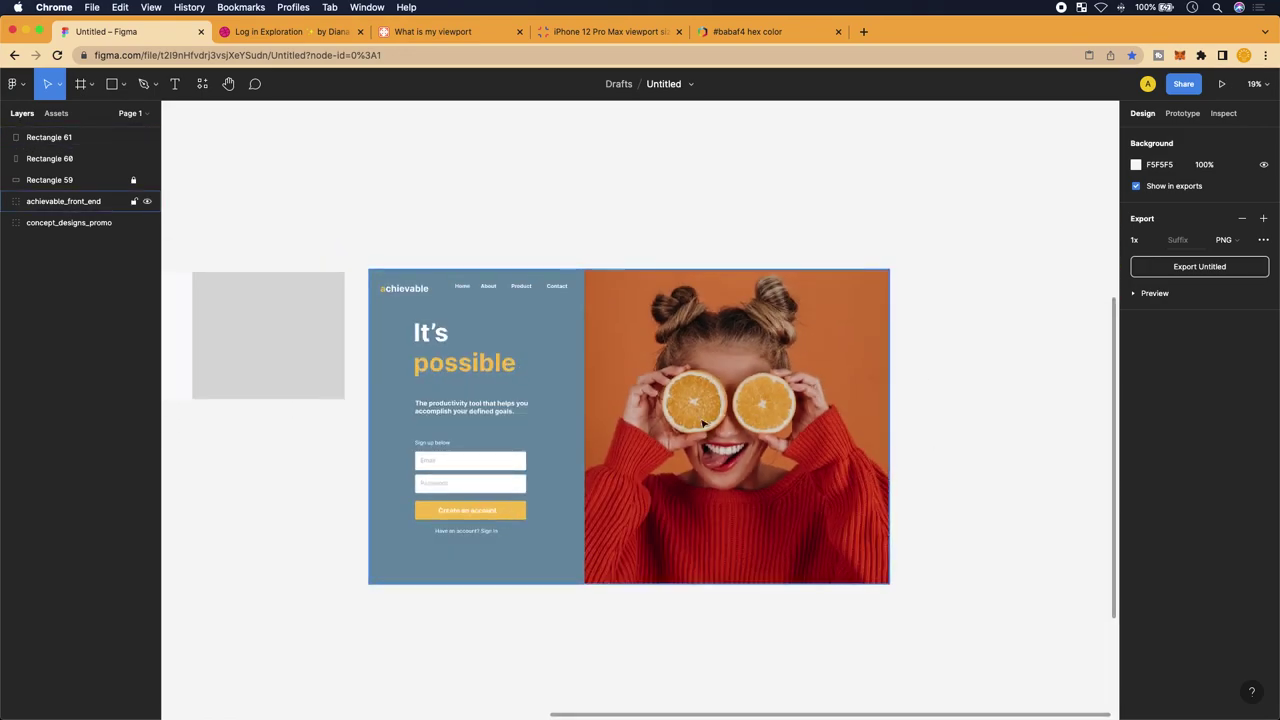
scroll(477, 368, "left", 2)
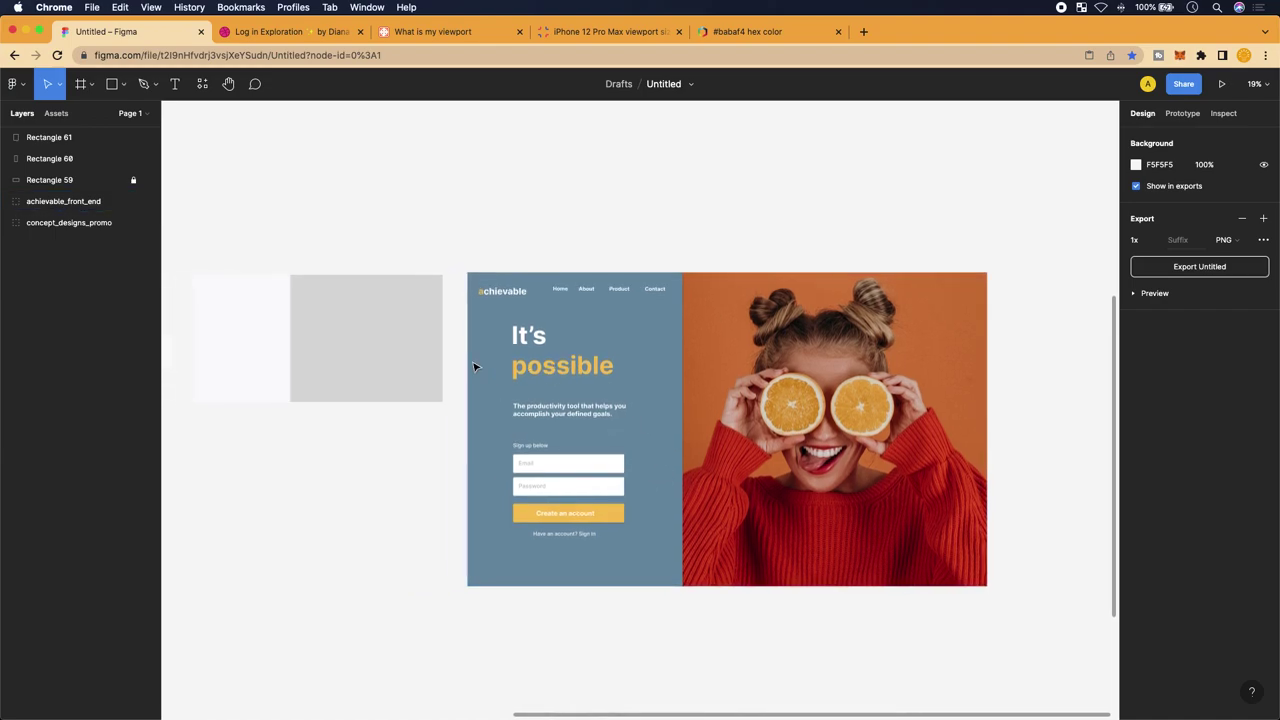
scroll(502, 484, "up", 5)
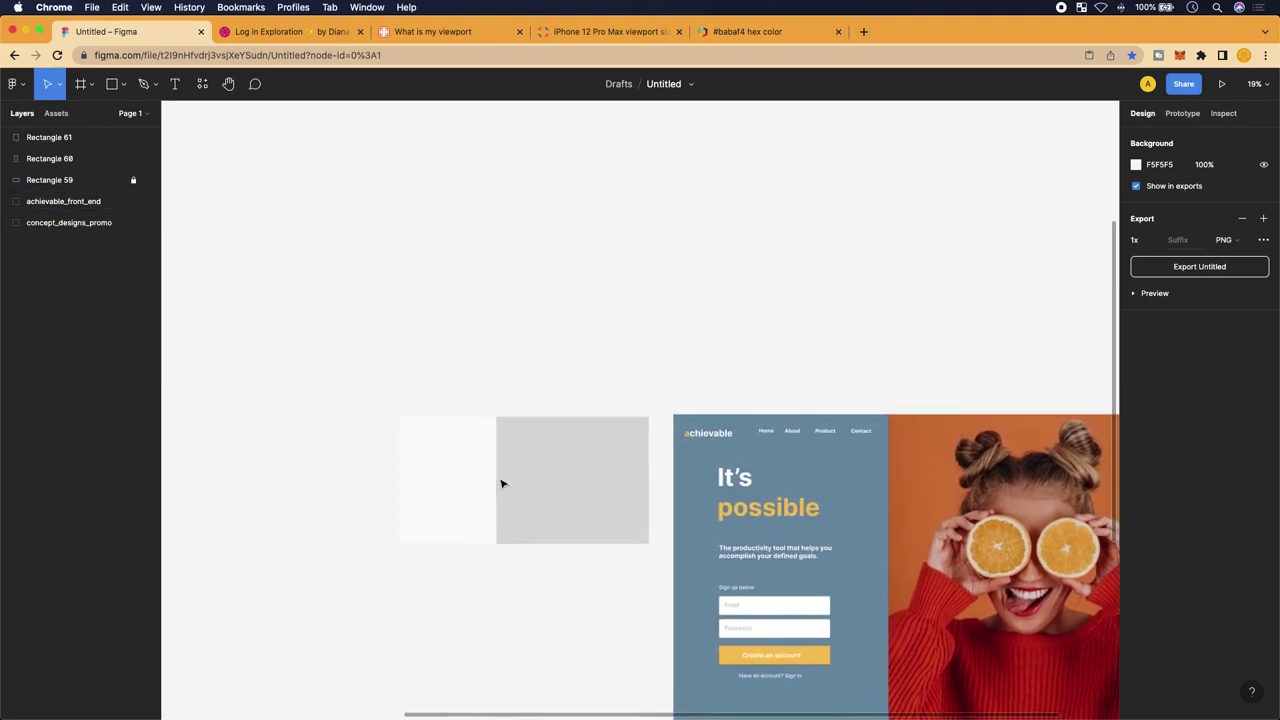
Search DuckDuckGo for unsplash.com in a new browser tab and open Unsplash's free images page
left_click(866, 34)
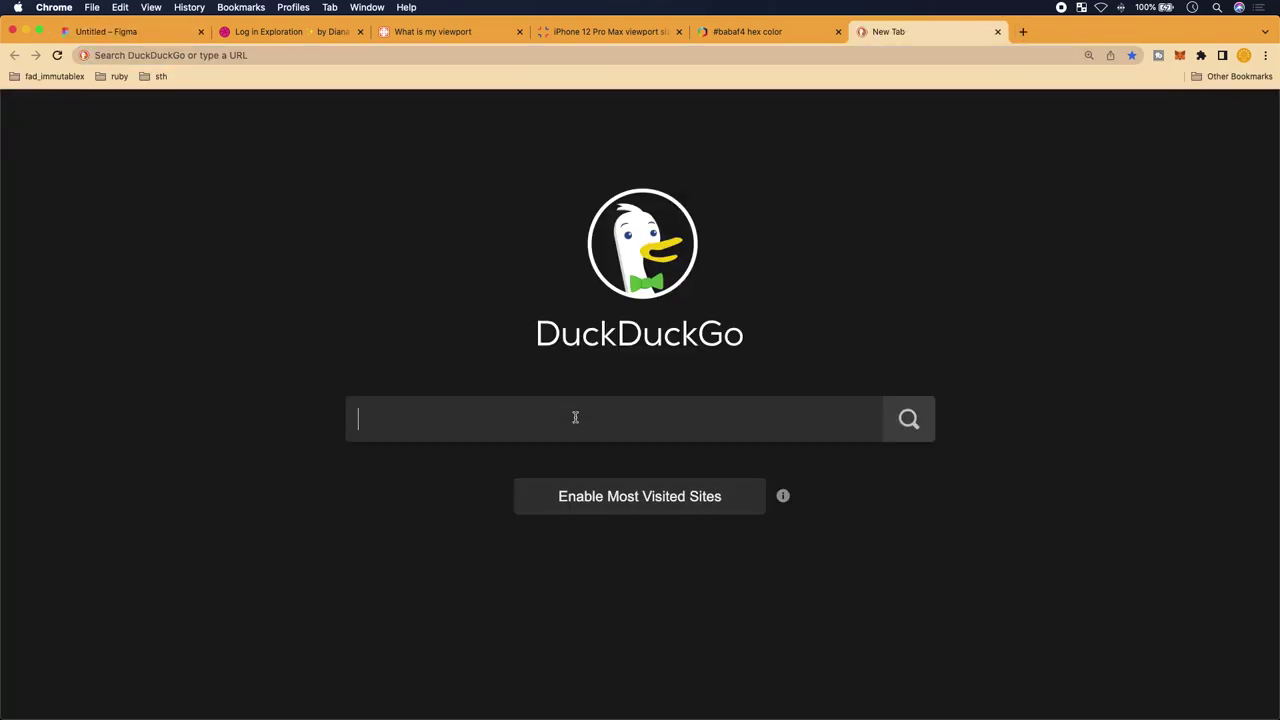
left_click(575, 417)
type("usnl")
key("BackSpace")
key("BackSpace")
key("BackSpace")
type("ns")
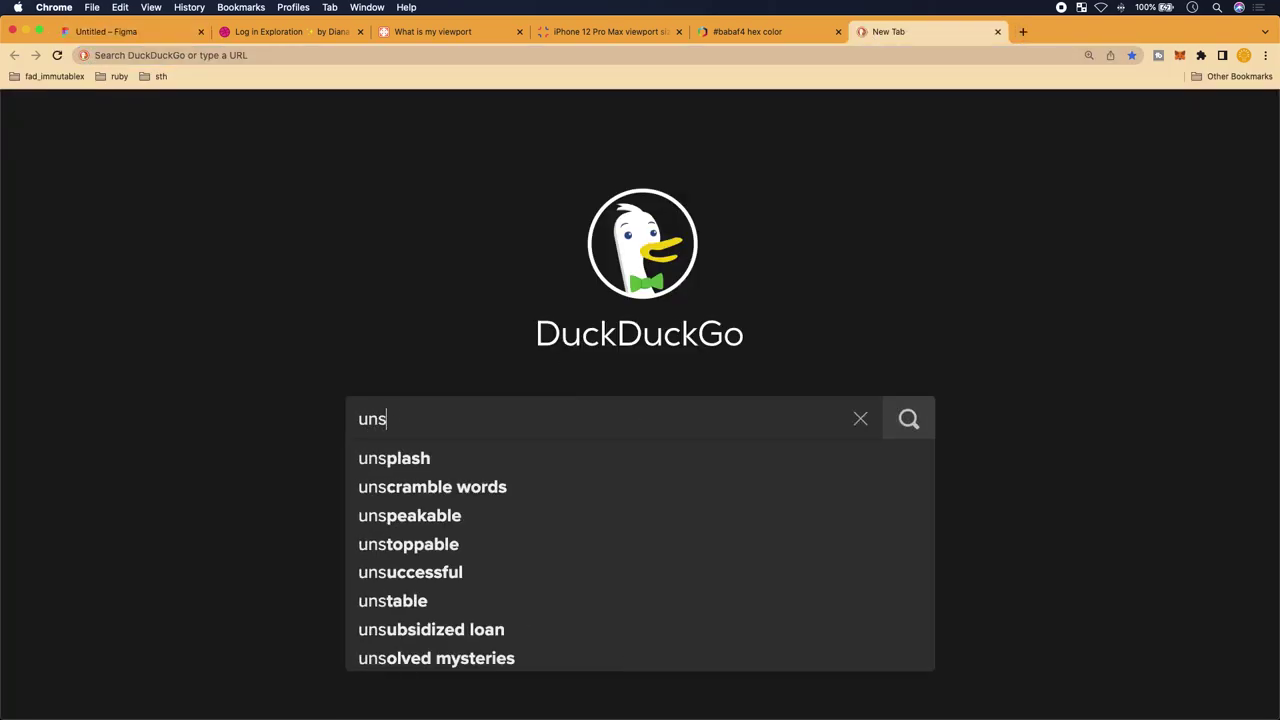
type("plash.com")
key("Return")
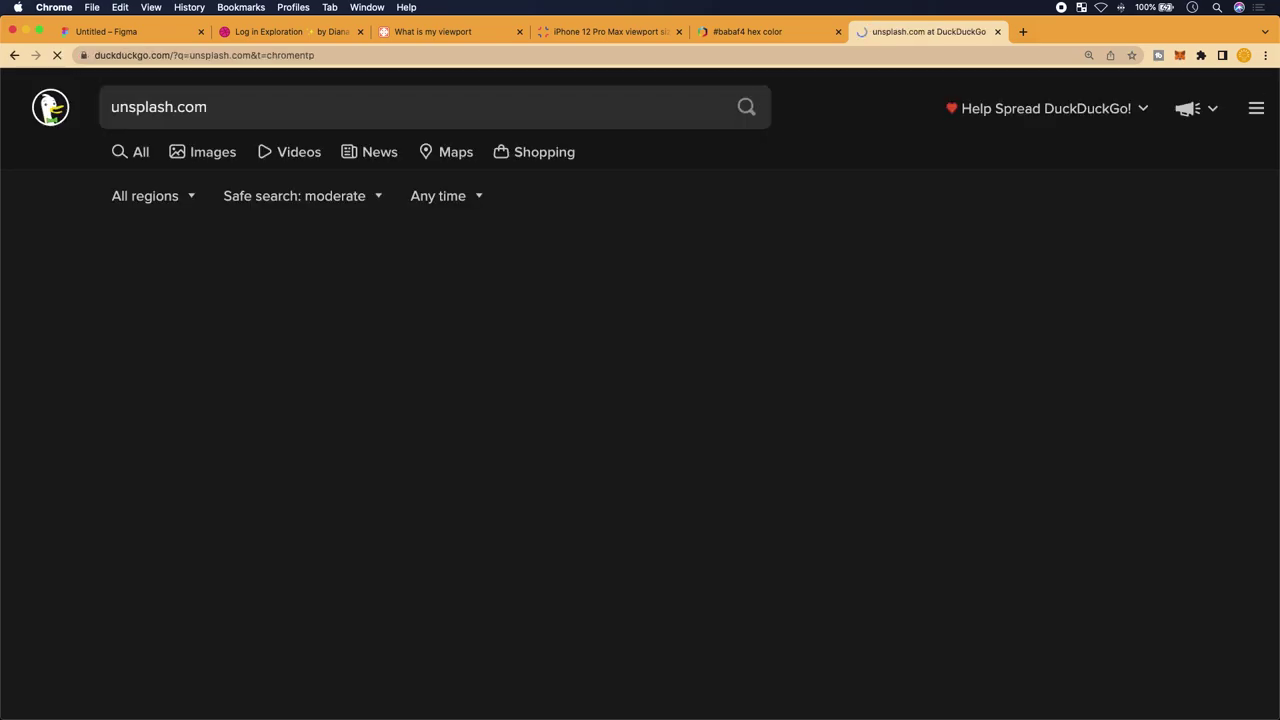
left_click(222, 274)
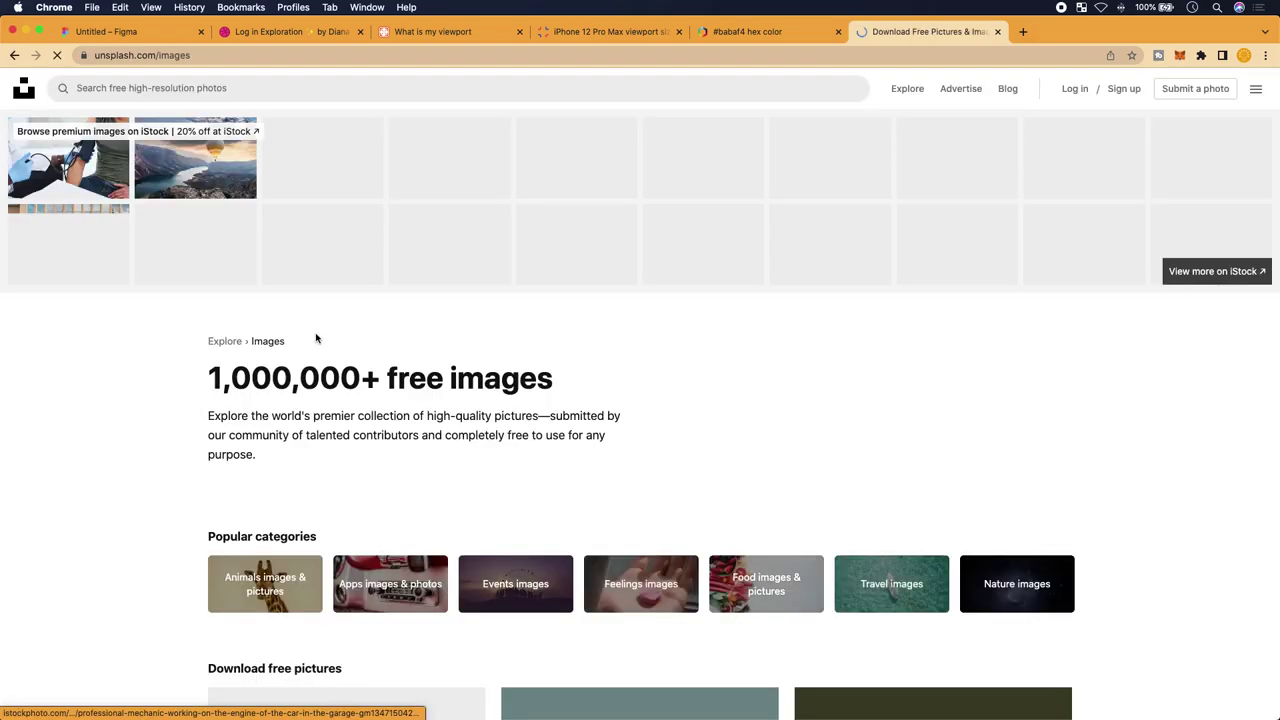
Search Unsplash for "ocean" and look through the photo results for a hero image
left_click(272, 88)
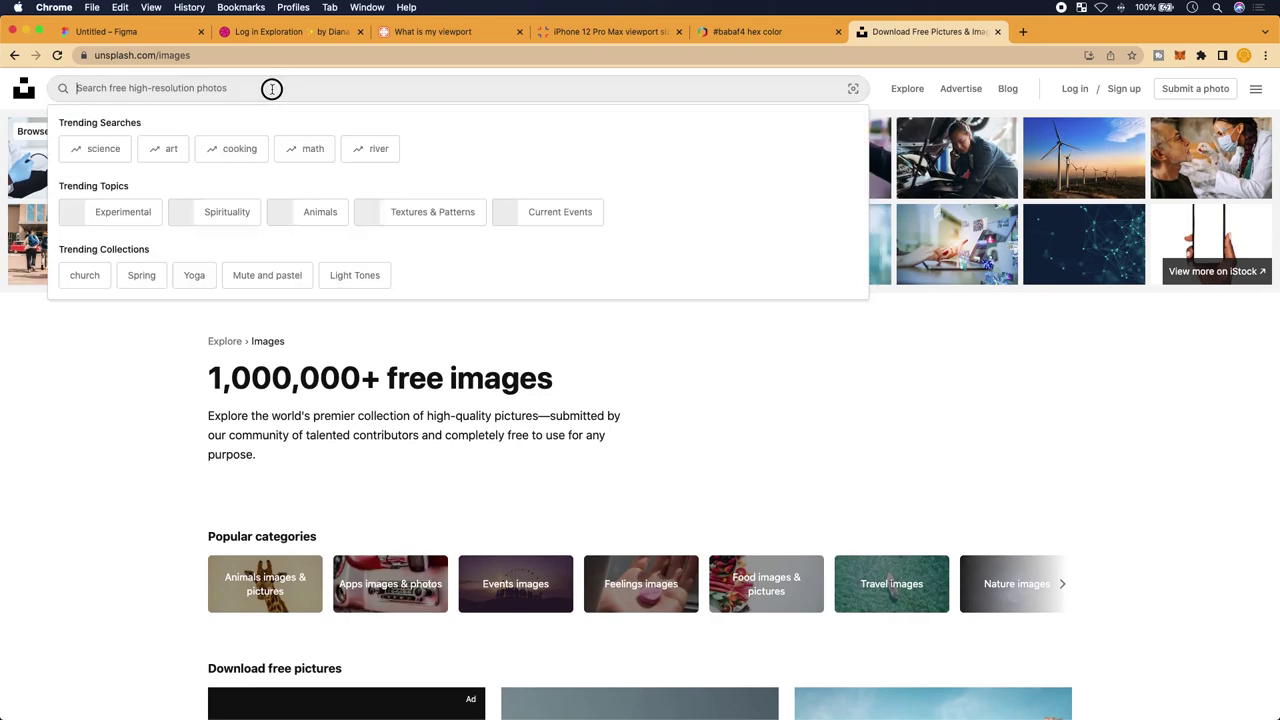
type("oce")
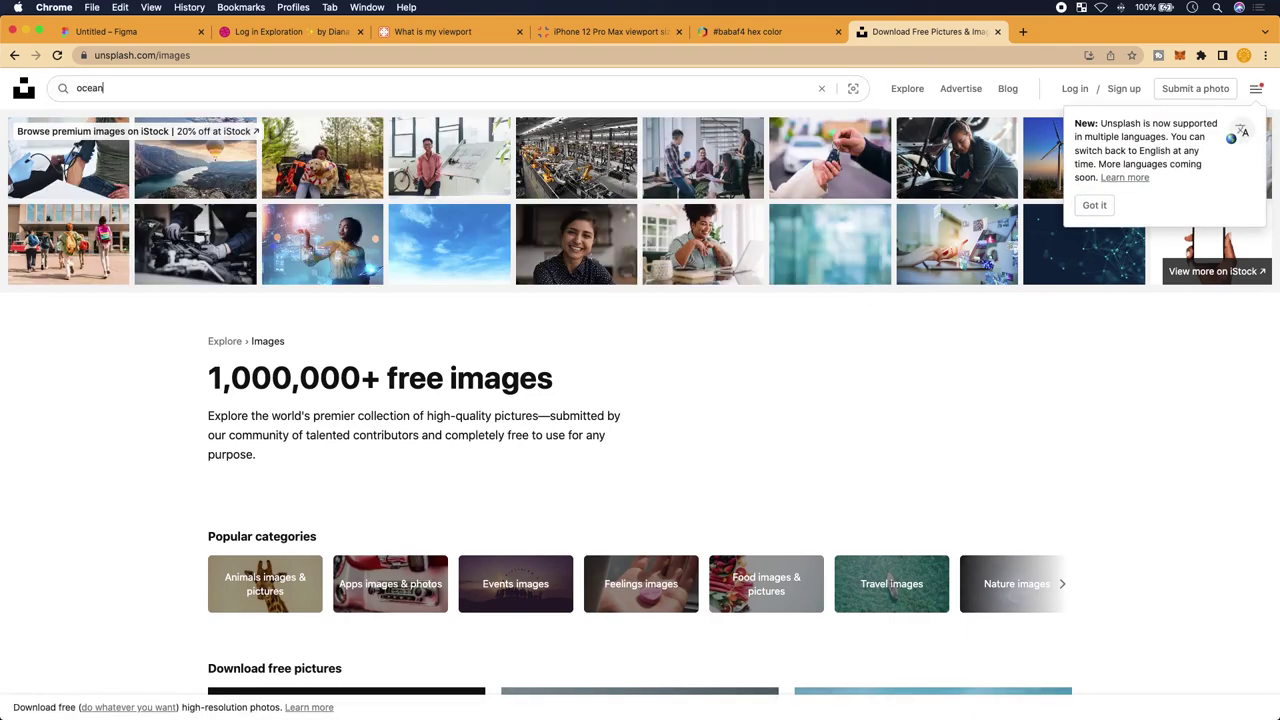
type("an")
key("Return")
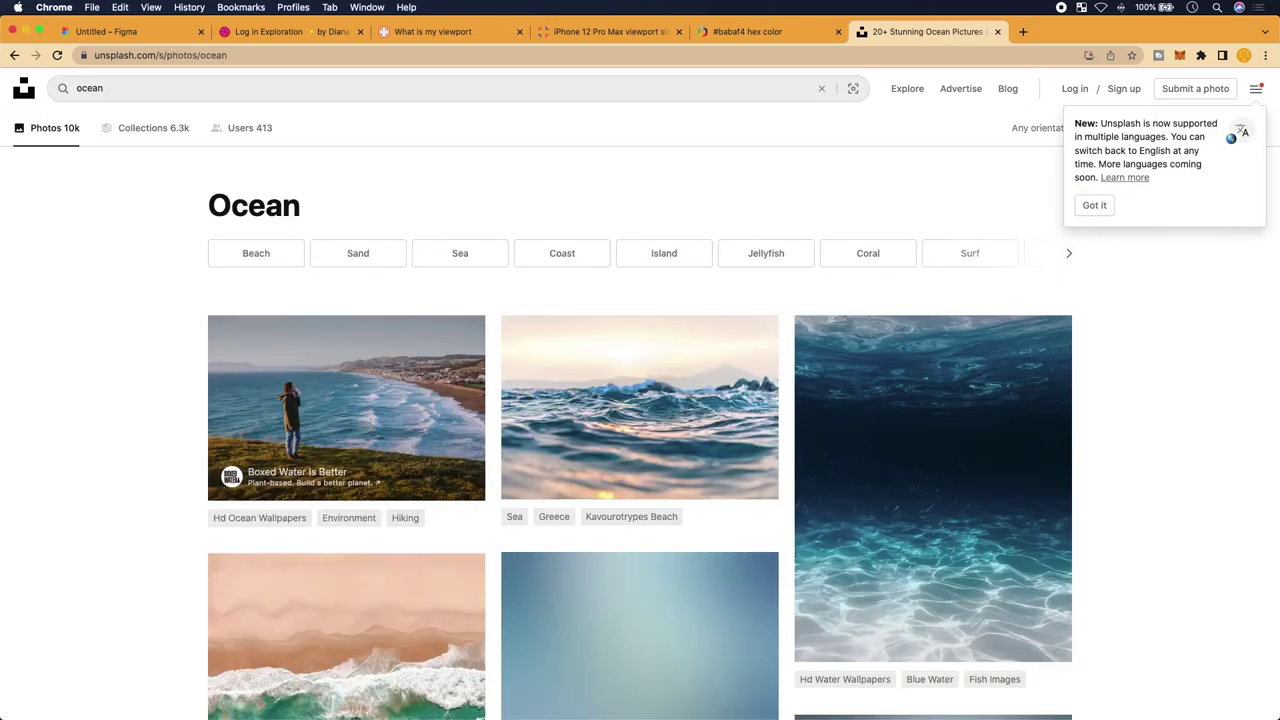
scroll(537, 553, "down", 5)
scroll(537, 553, "down", 5)
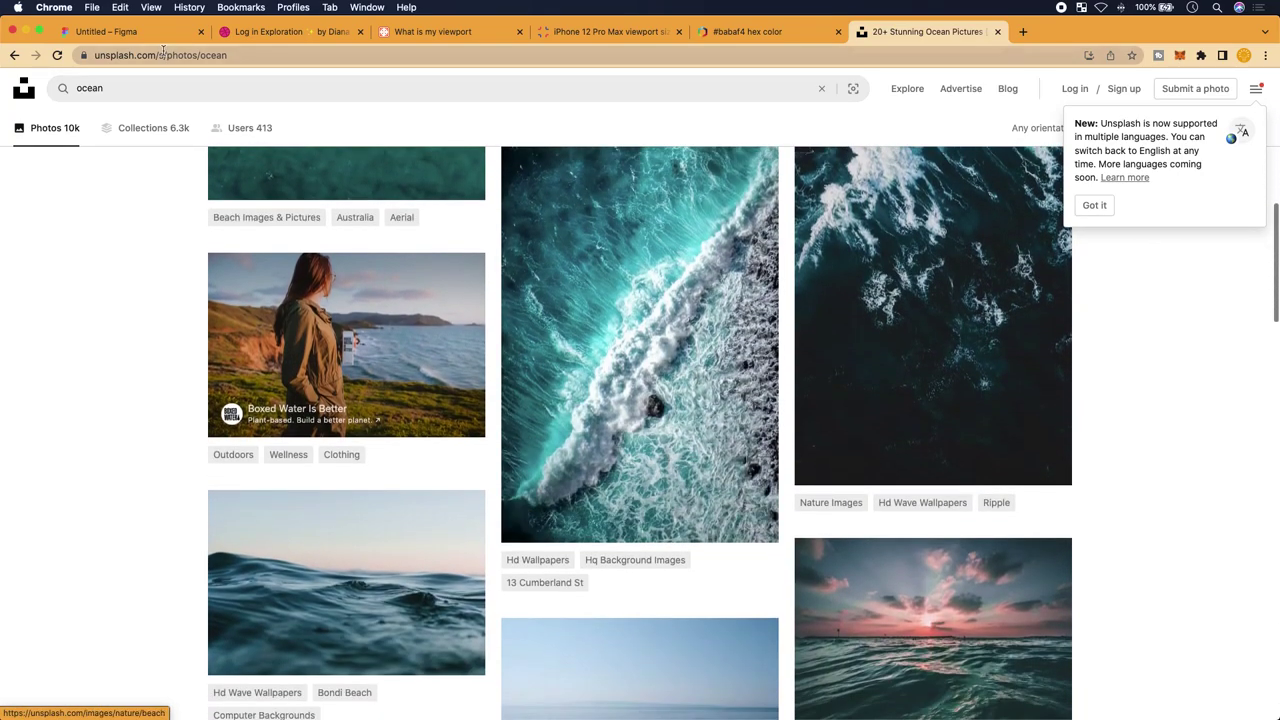
Refine the Unsplash photo search to "ocean person"
left_click(160, 92)
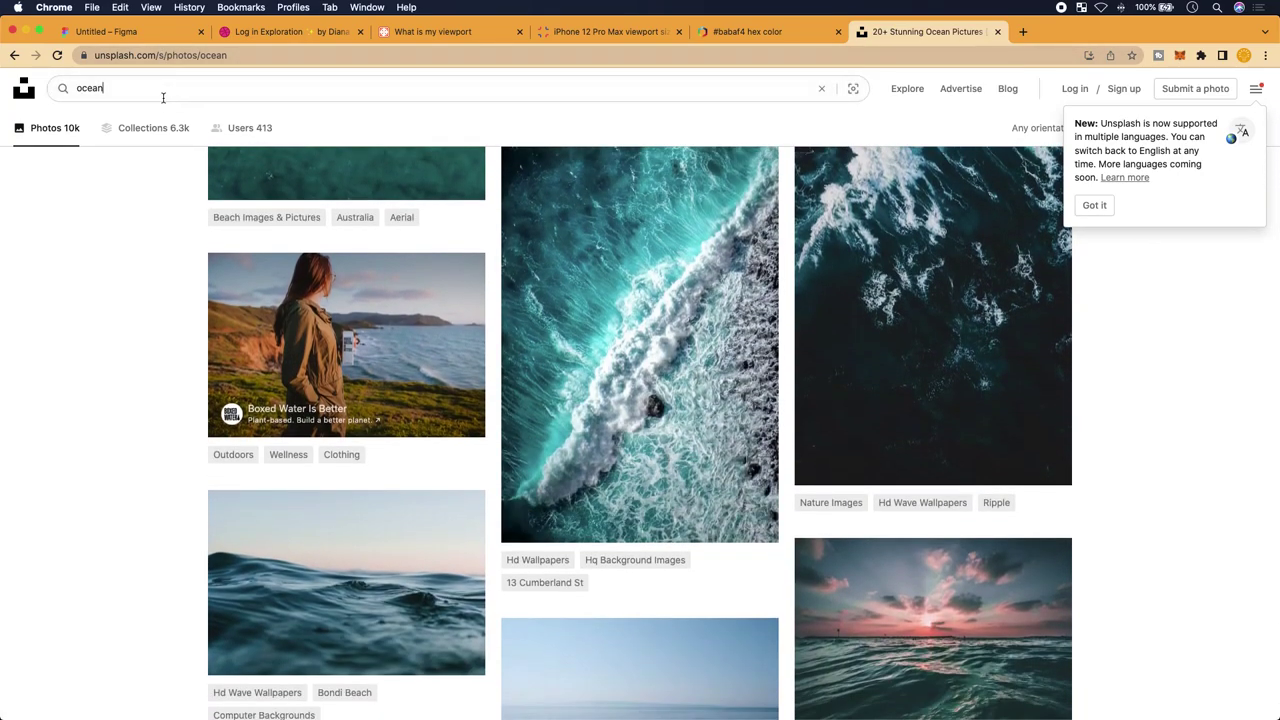
type("person")
key("Return")
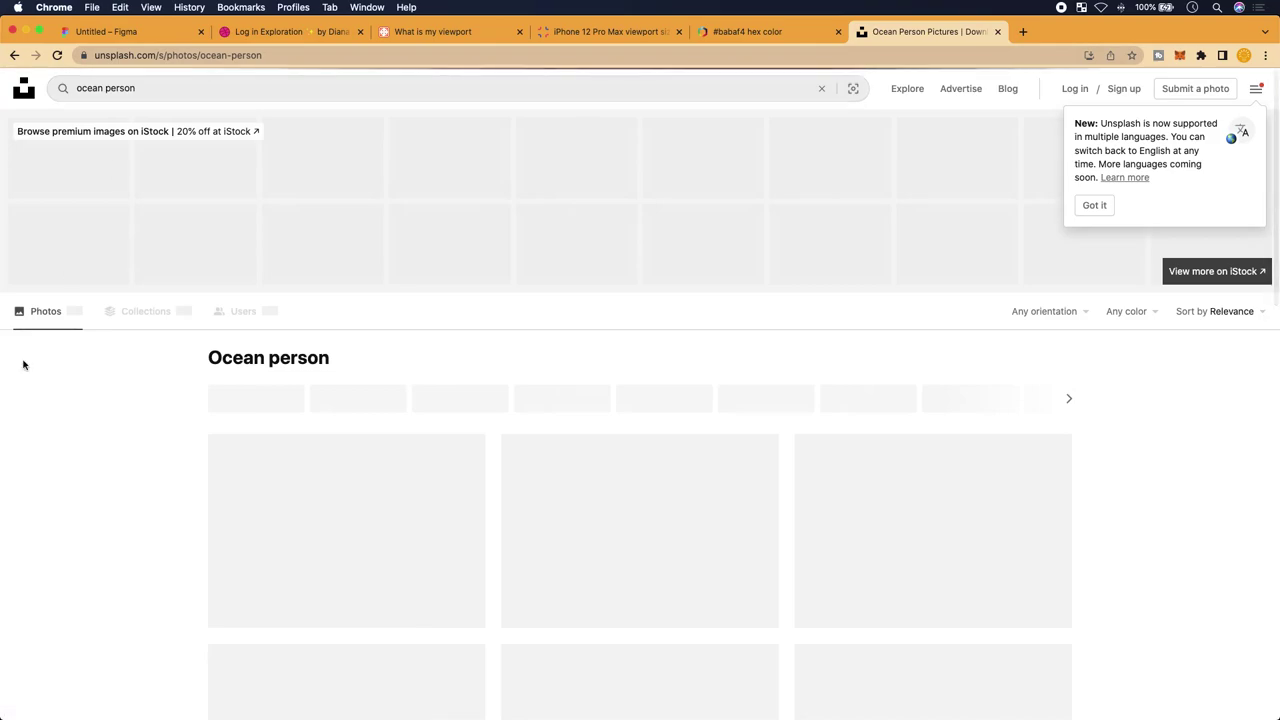
Look through the "ocean person" photo results for a suitable hero image
scroll(379, 499, "down", 3)
scroll(379, 499, "down", 10)
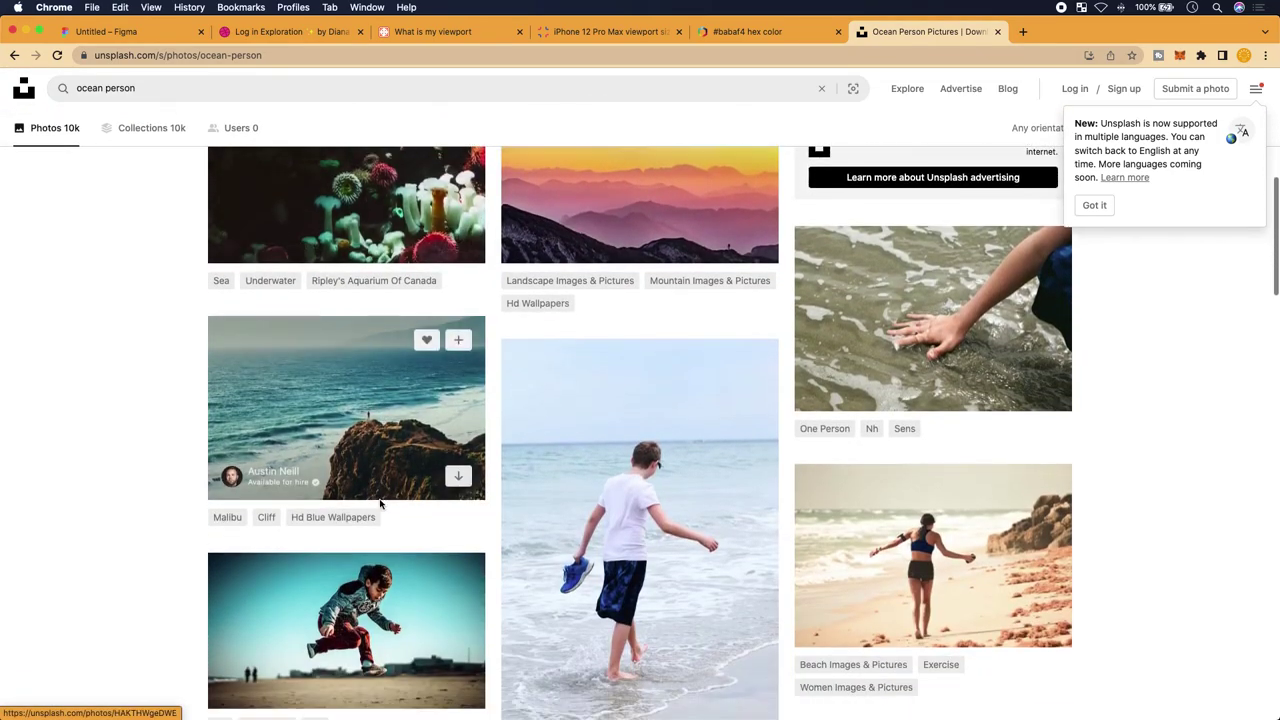
scroll(617, 500, "down", 8)
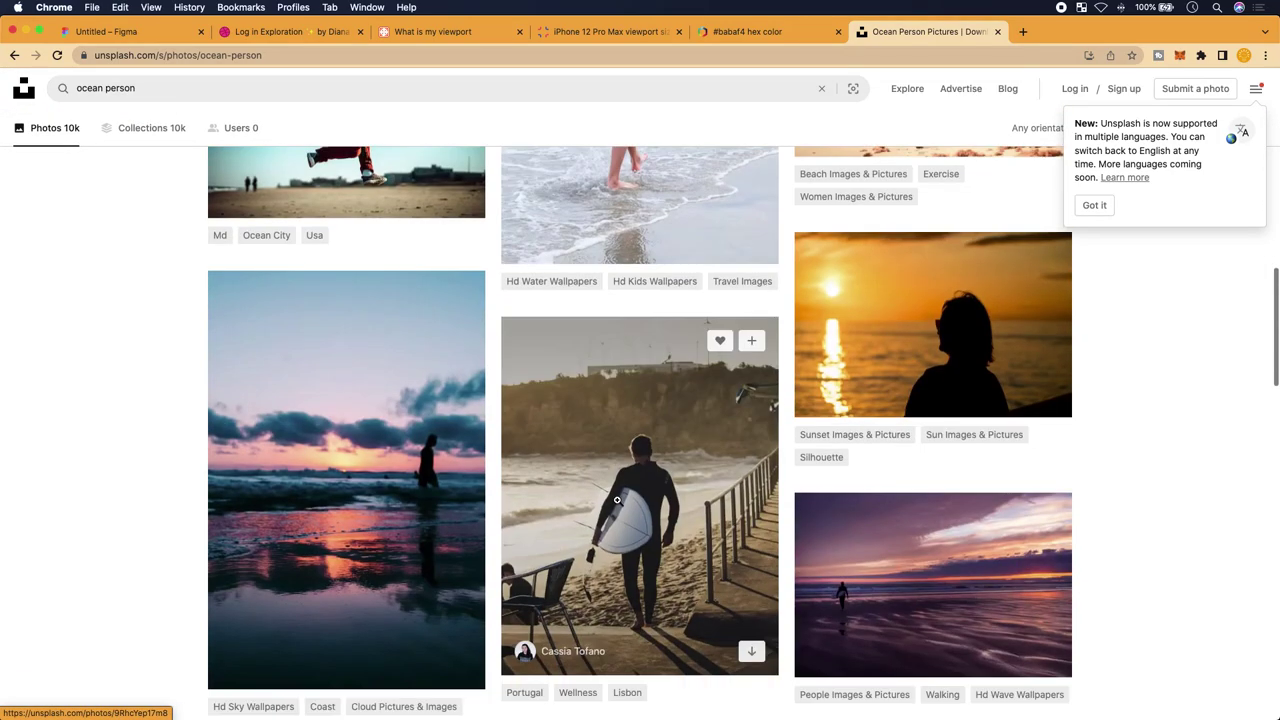
scroll(617, 502, "up", 2)
scroll(617, 504, "down", 5)
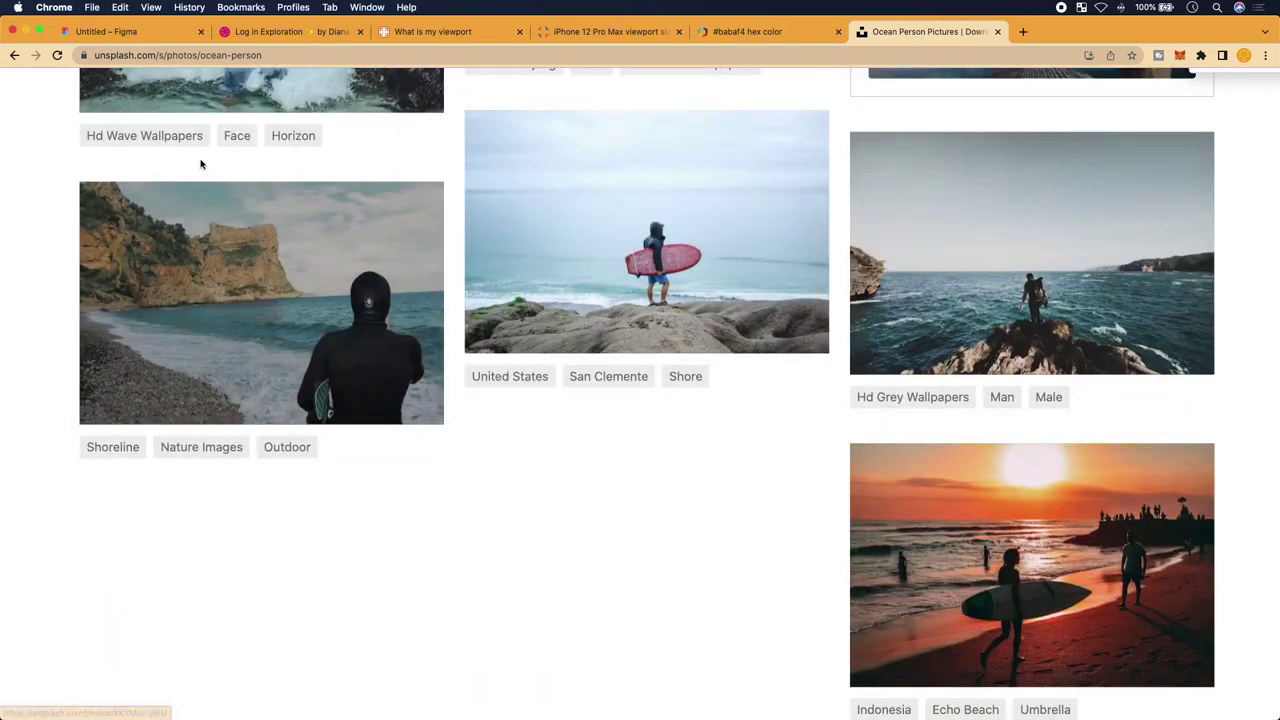
scroll(200, 163, "up", 10)
scroll(195, 153, "down", 5)
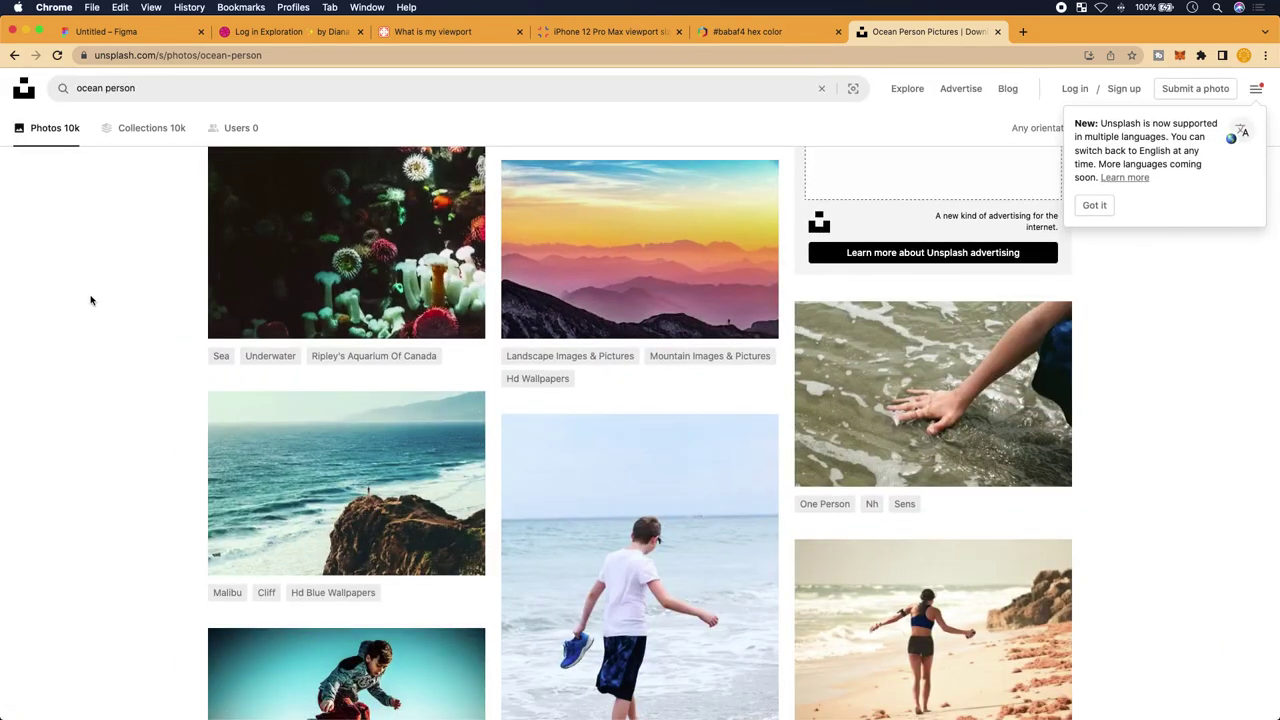
Refine the Unsplash search to "ocean person smiling" and look through the photo results
left_click(167, 91)
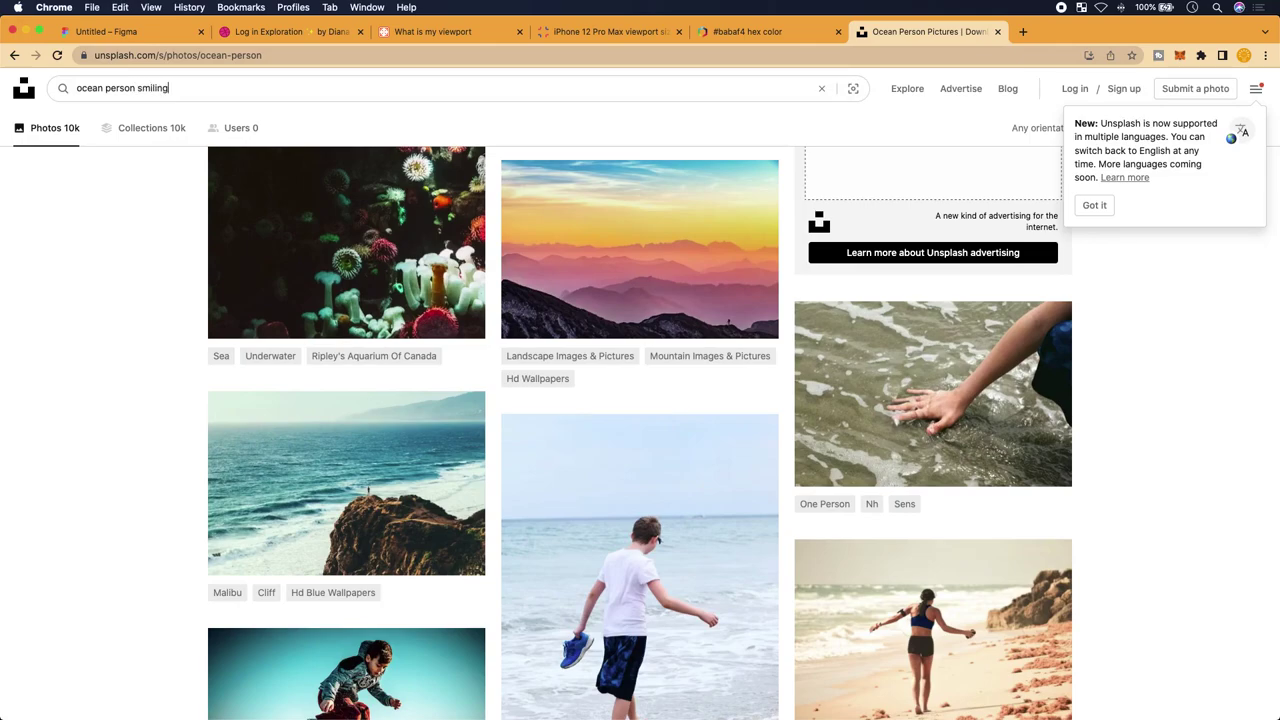
key("Return")
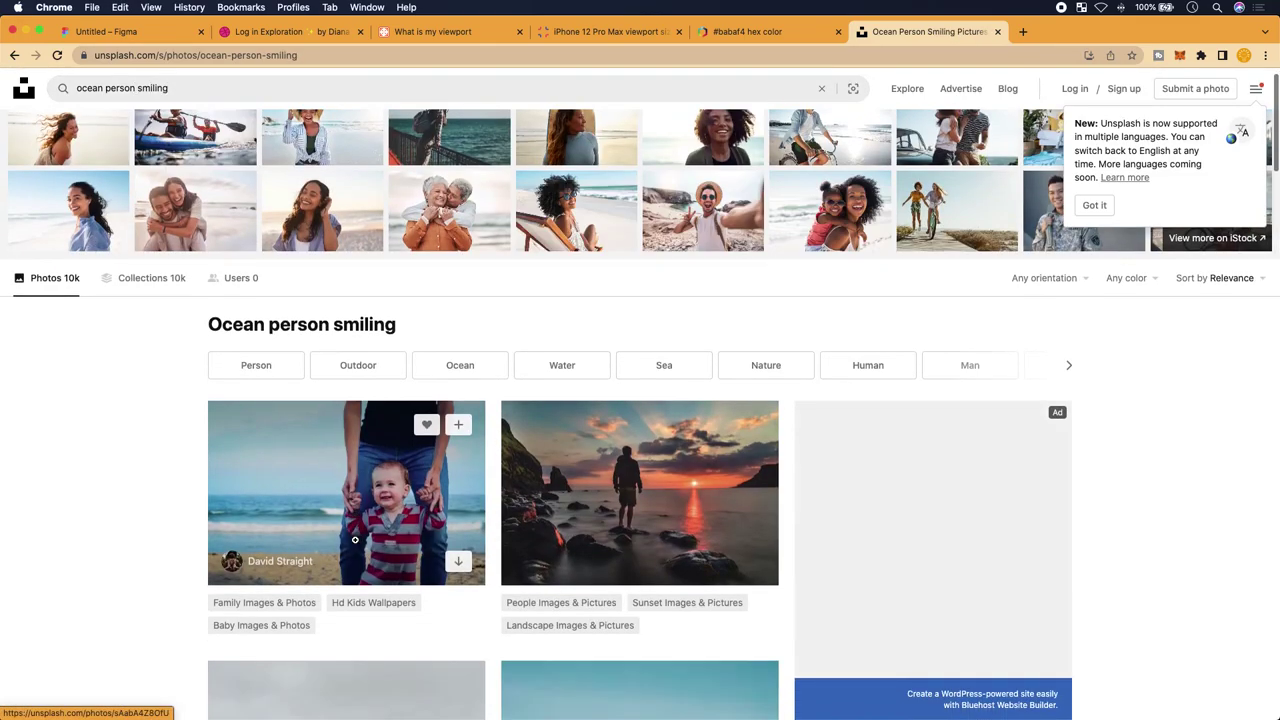
scroll(354, 540, "down", 5)
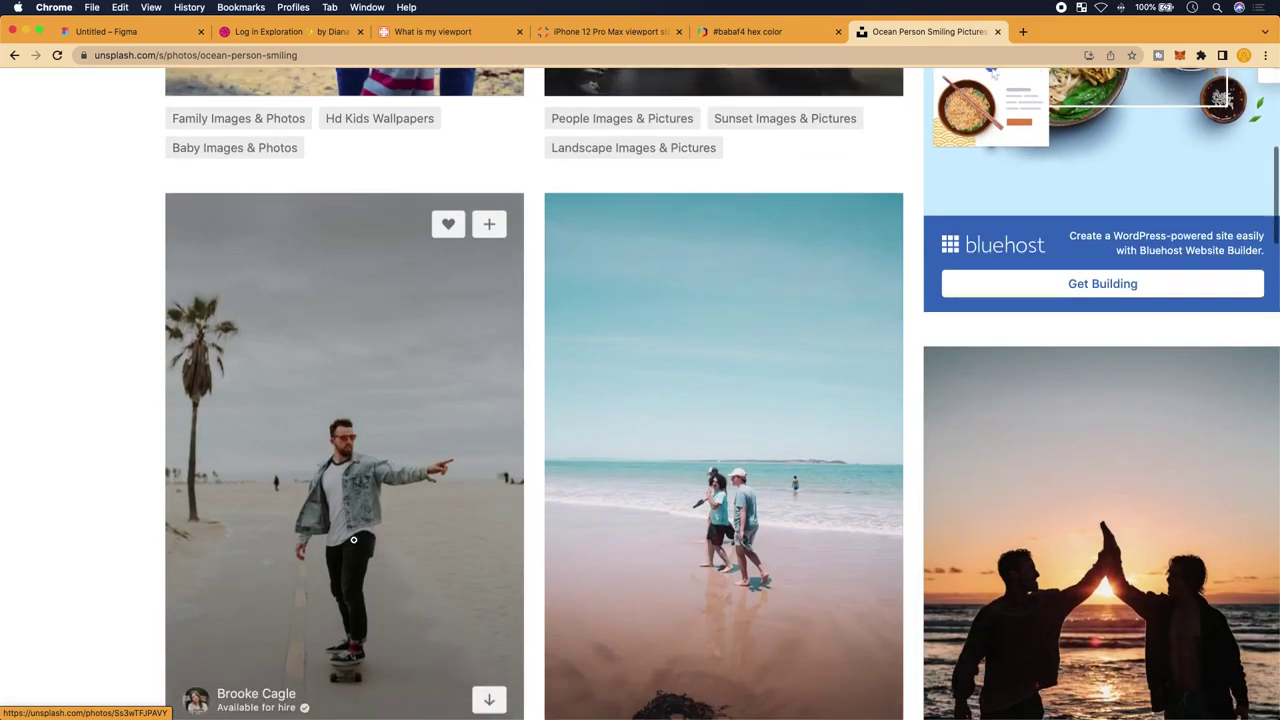
scroll(353, 540, "down", 10)
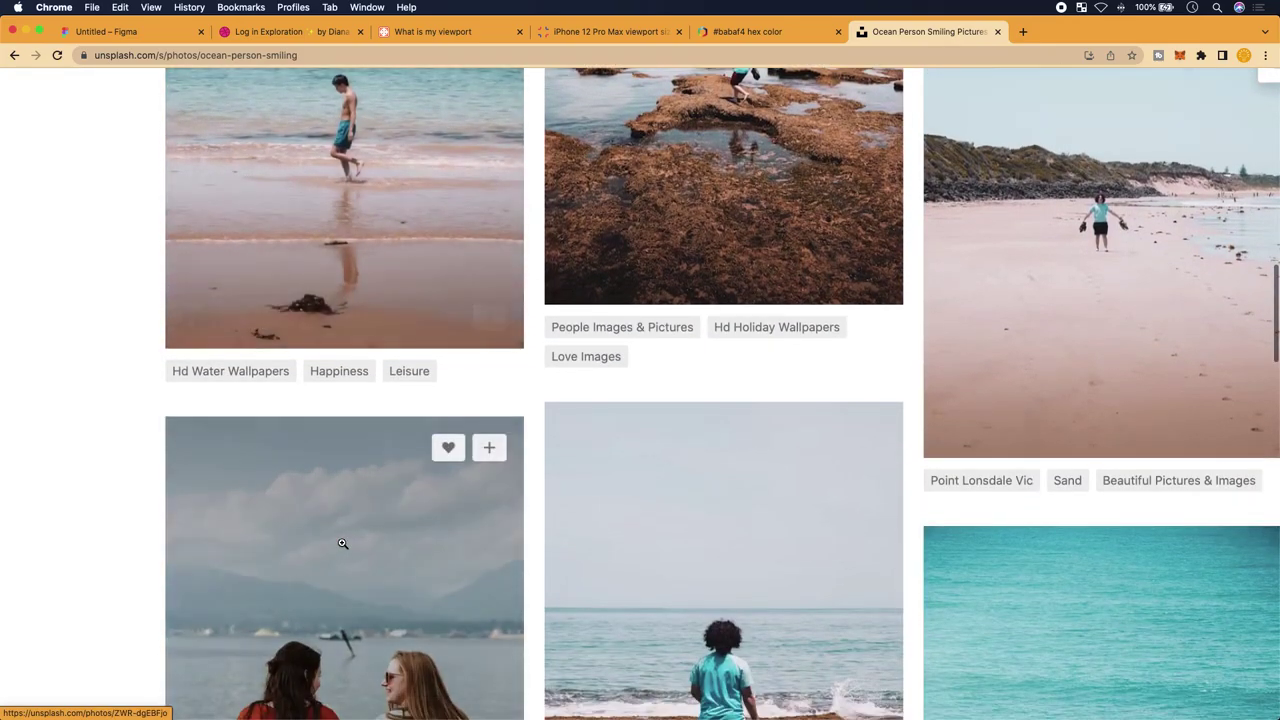
scroll(342, 543, "down", 10)
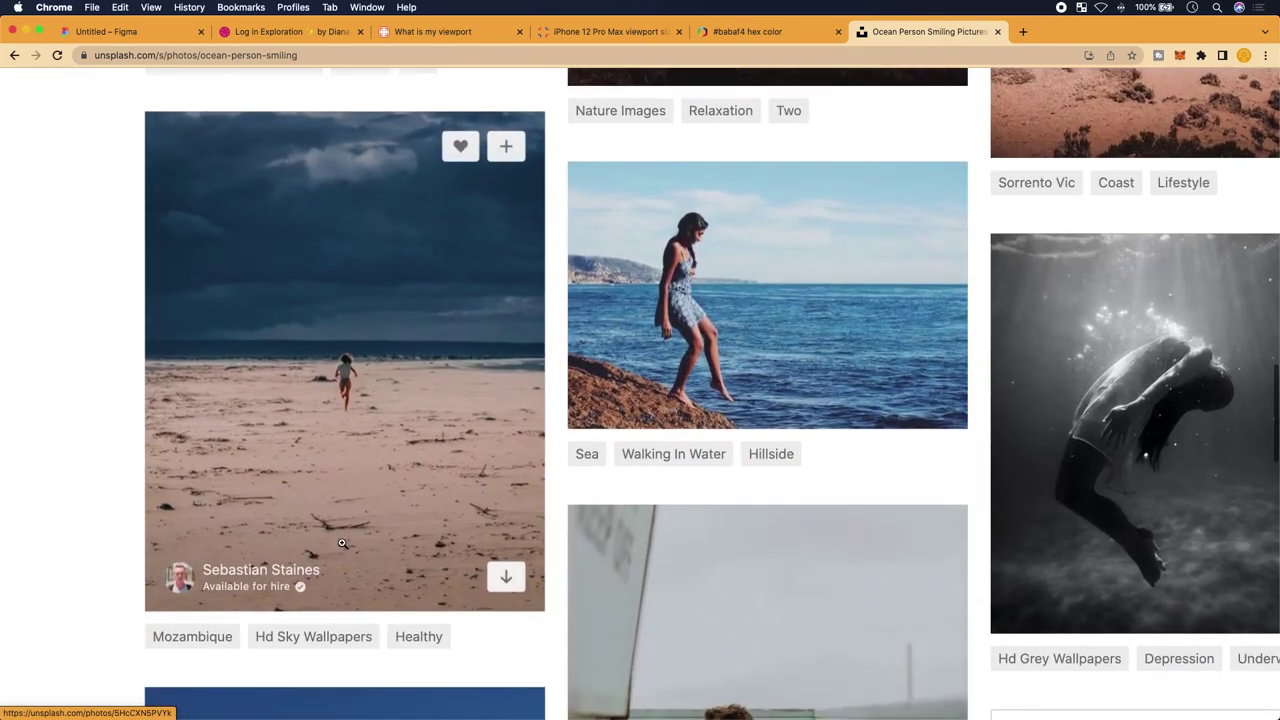
scroll(342, 543, "down", 10)
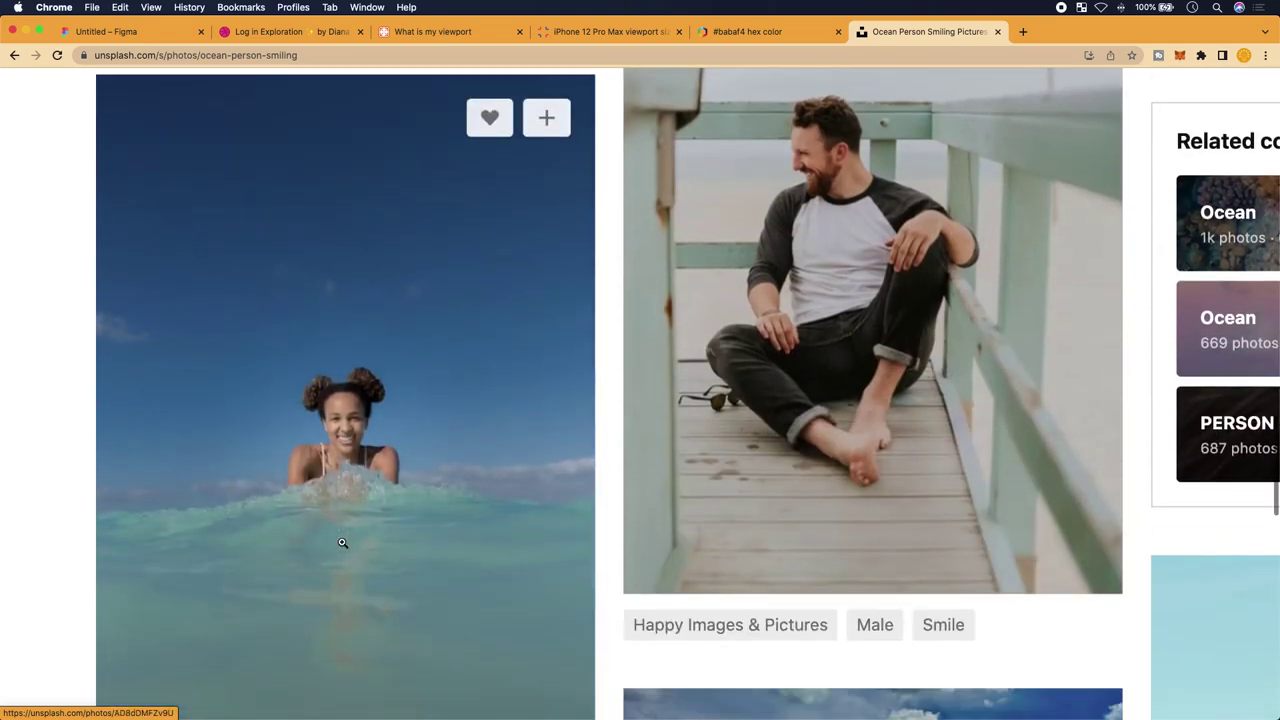
scroll(342, 543, "down", 10)
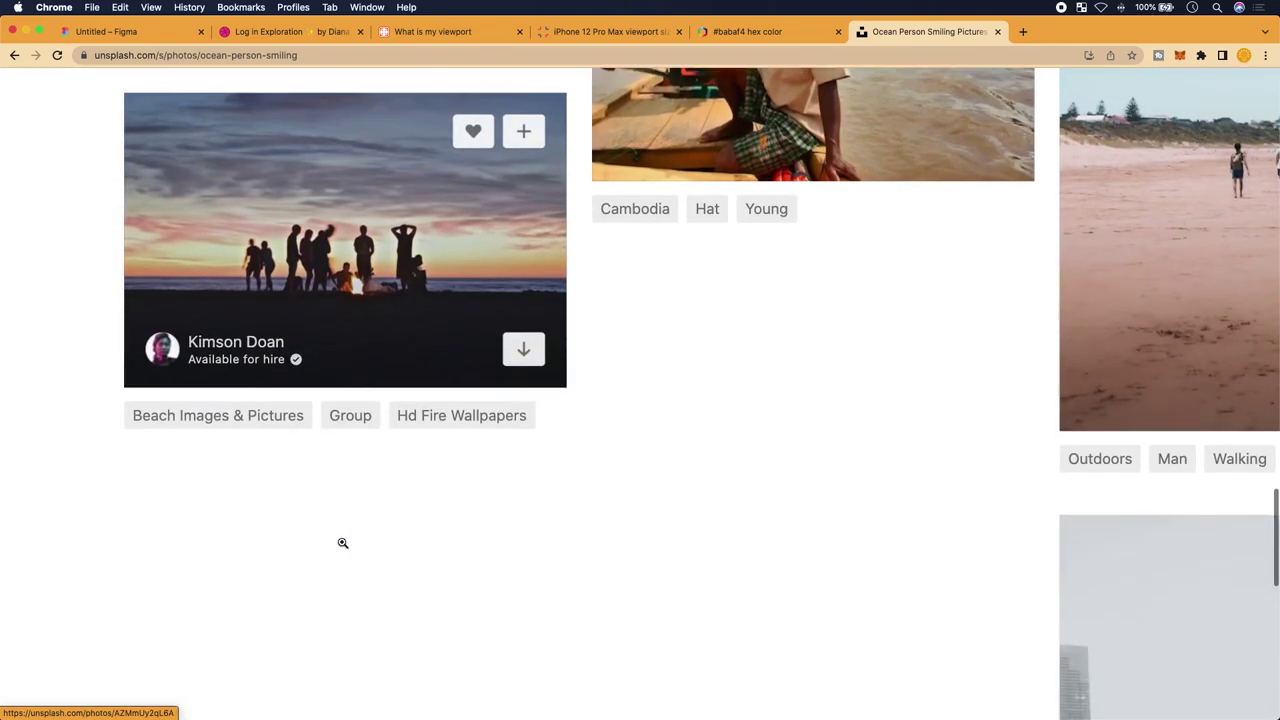
scroll(342, 543, "down", 5)
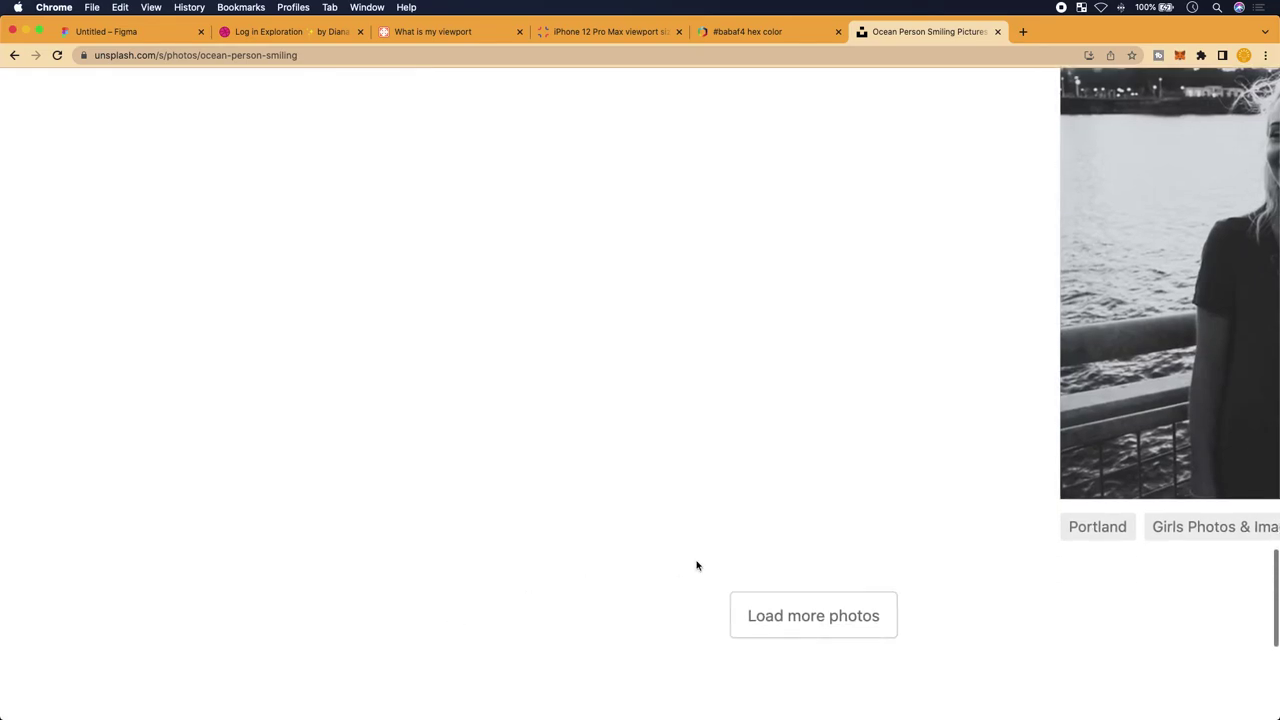
scroll(697, 566, "up", 5)
scroll(696, 561, "up", 5)
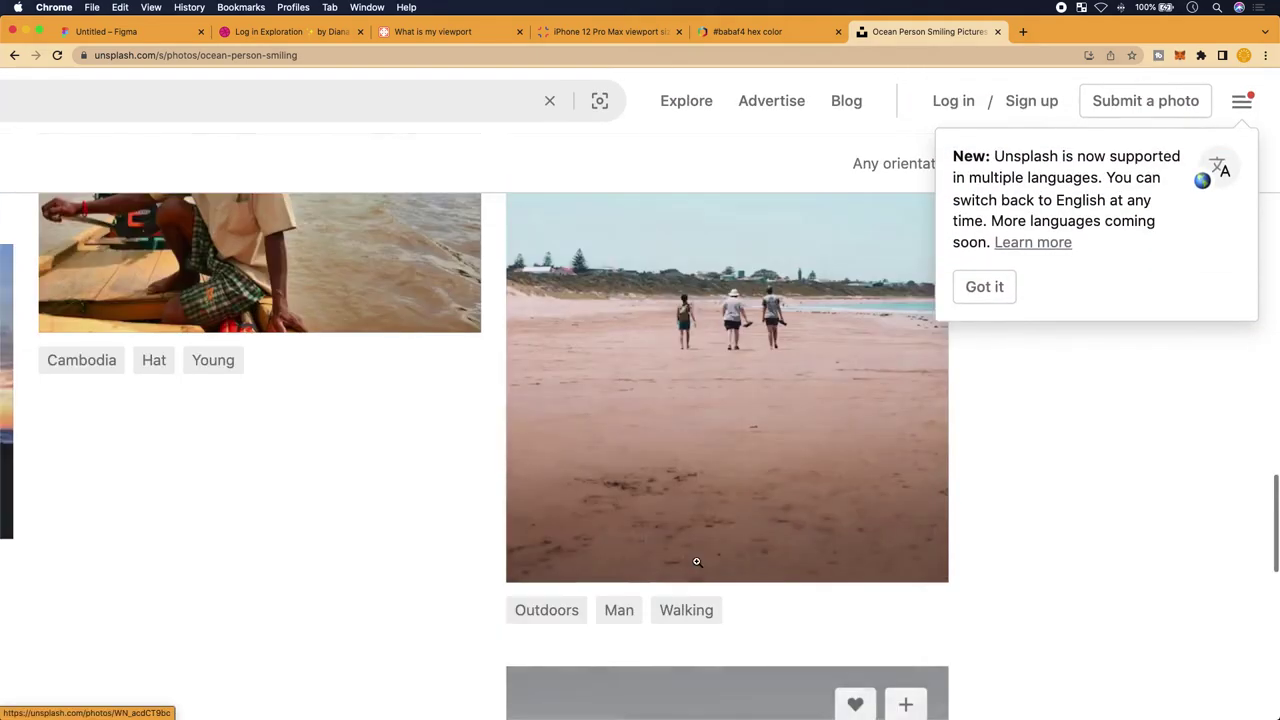
scroll(696, 561, "down", 15)
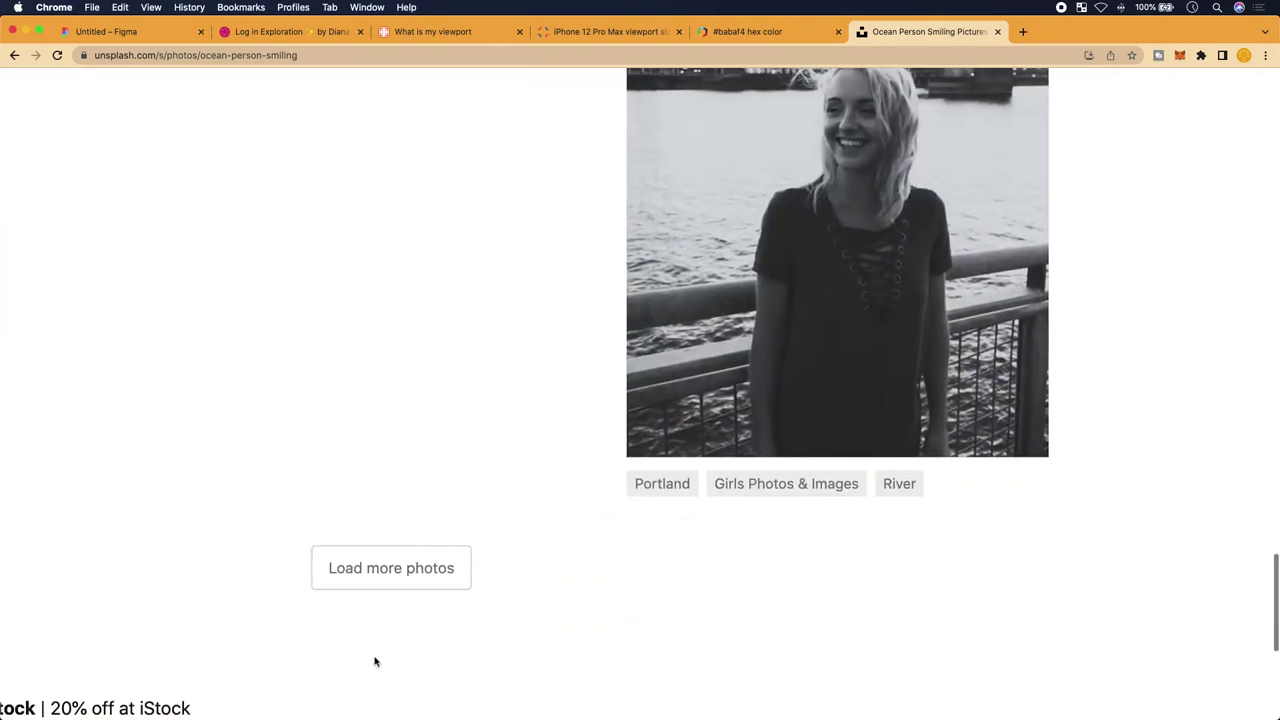
Load more "ocean person smiling" photos and examine the additional results for a hero image
left_click(391, 568)
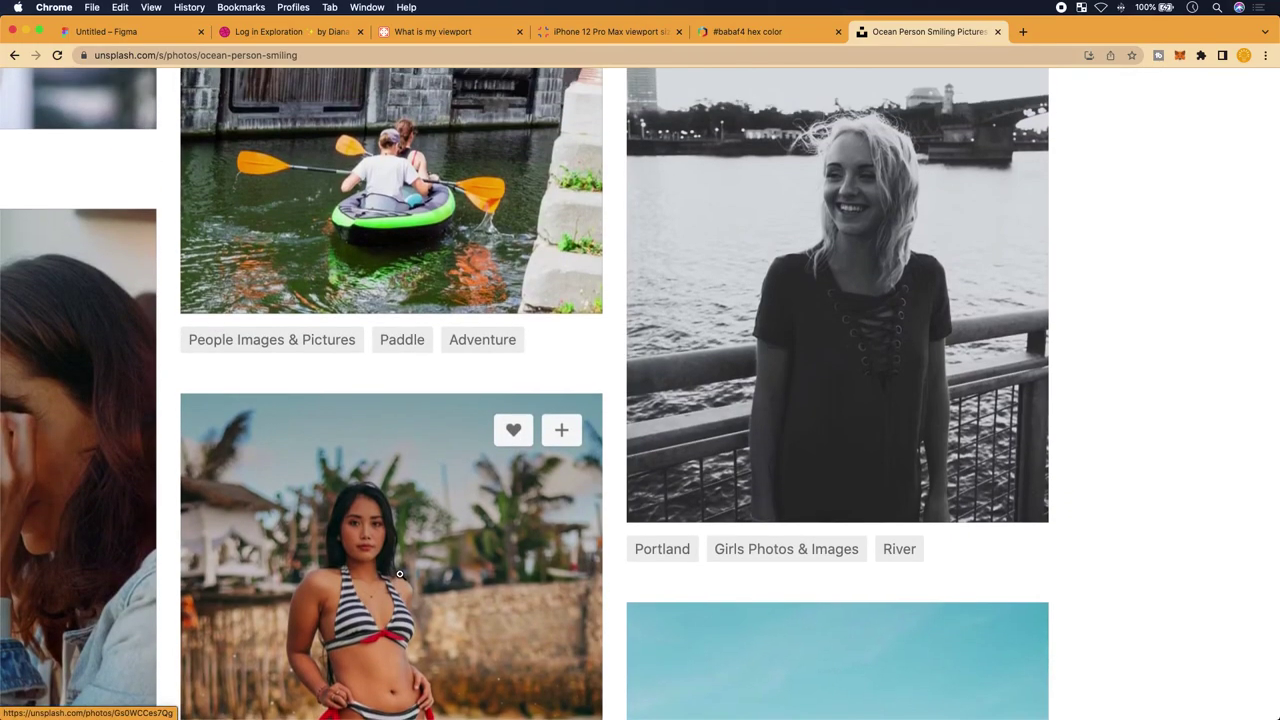
scroll(400, 575, "left", 5)
scroll(400, 575, "down", 8)
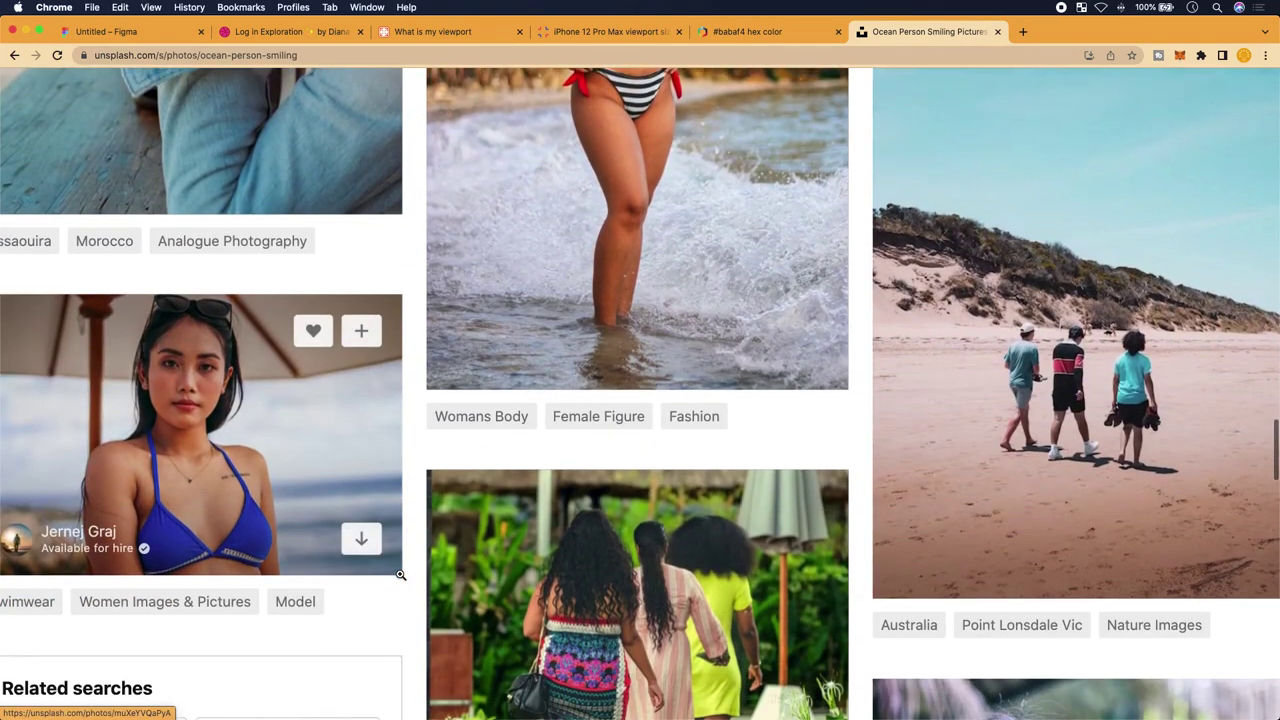
scroll(400, 575, "down", 5)
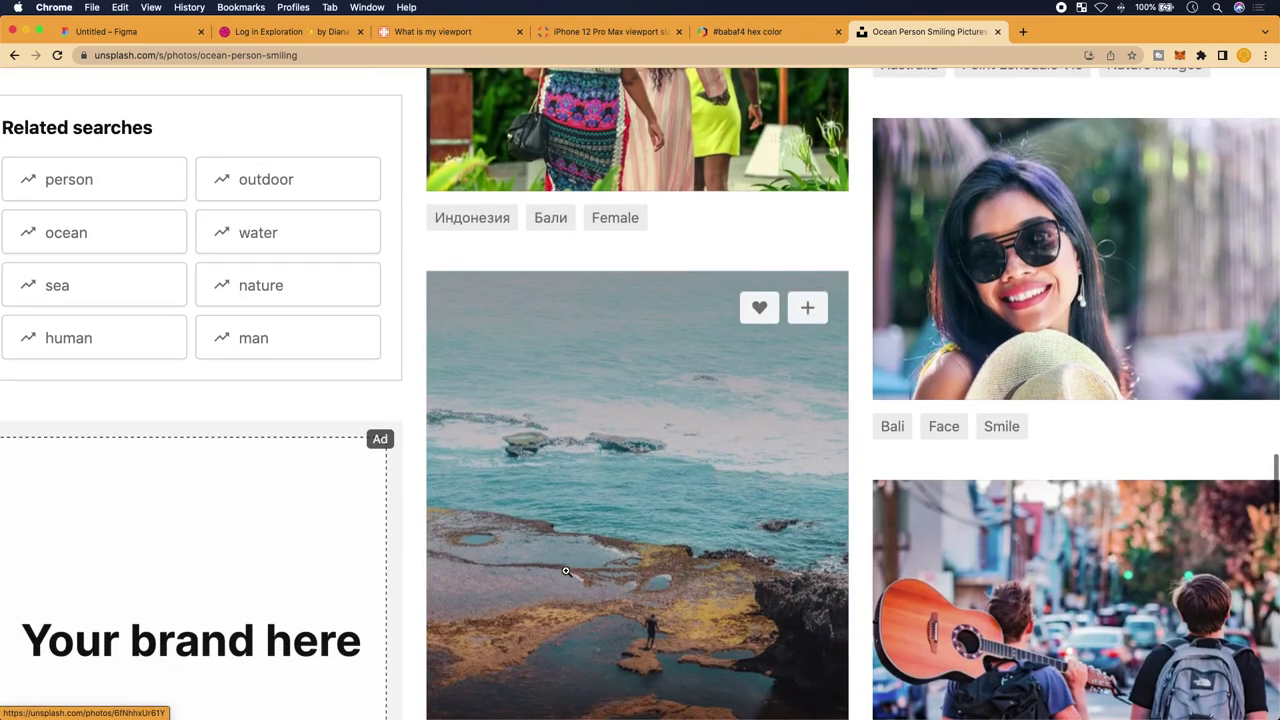
scroll(565, 571, "down", 9)
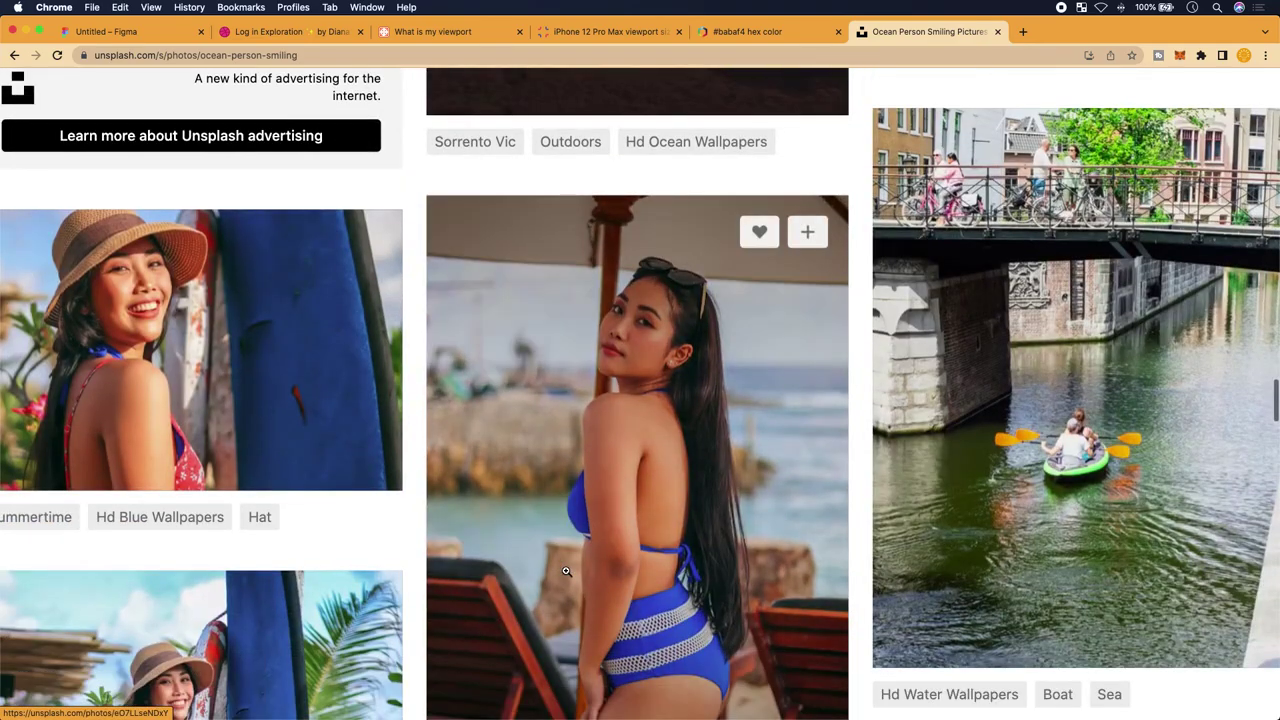
Open the photo of the smiling woman in a sun hat beside a blue surfboard and download it for free
scroll(565, 571, "down", 1)
scroll(520, 500, "up", 1)
scroll(470, 440, "left", 4)
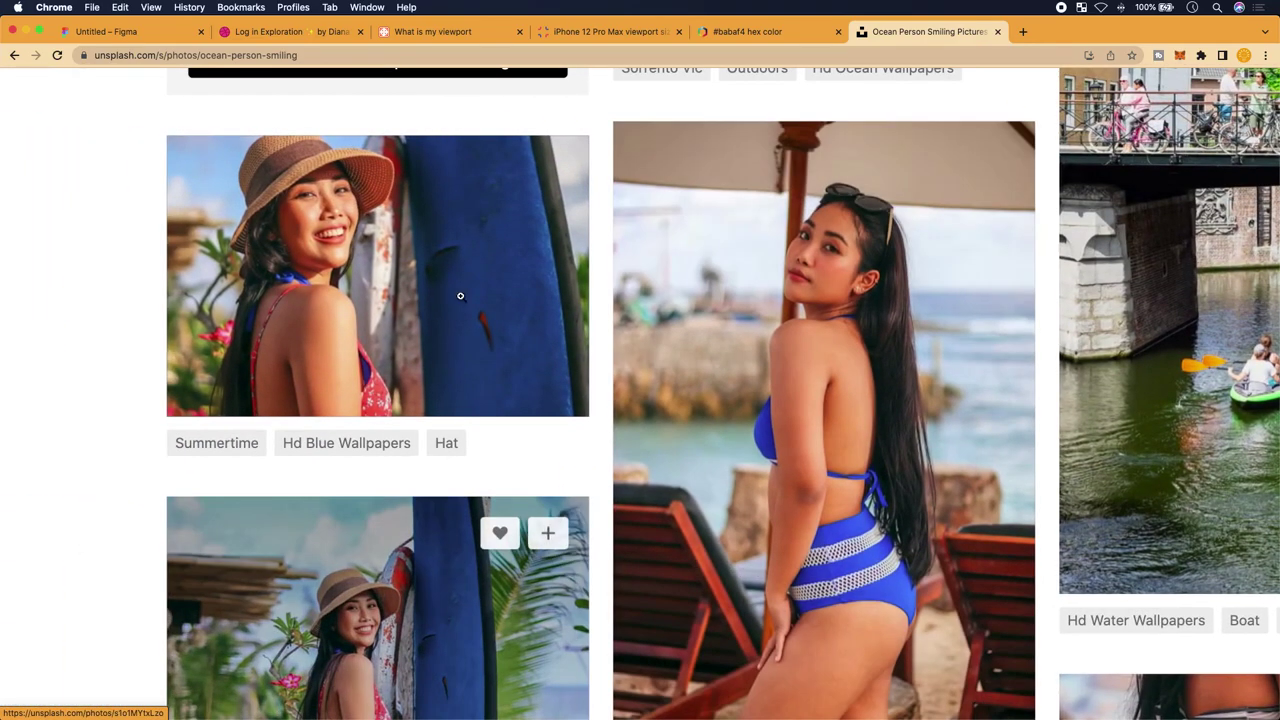
left_click(451, 306)
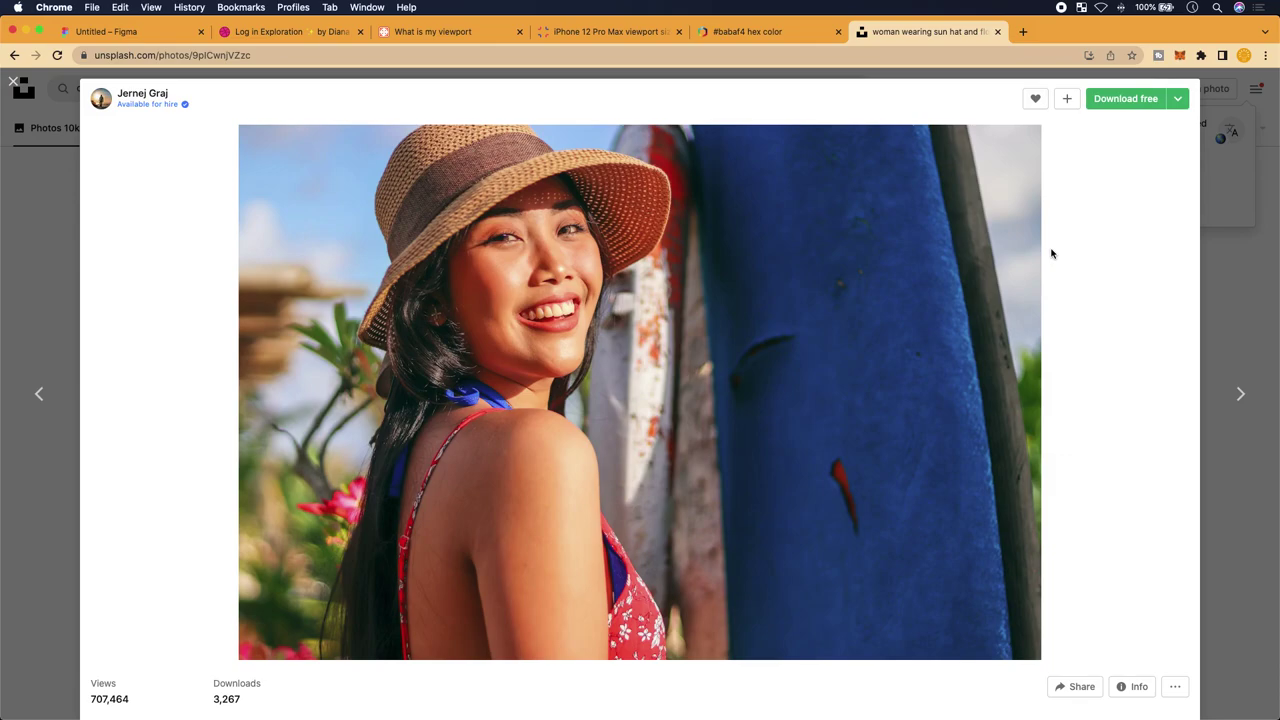
left_click(1108, 104)
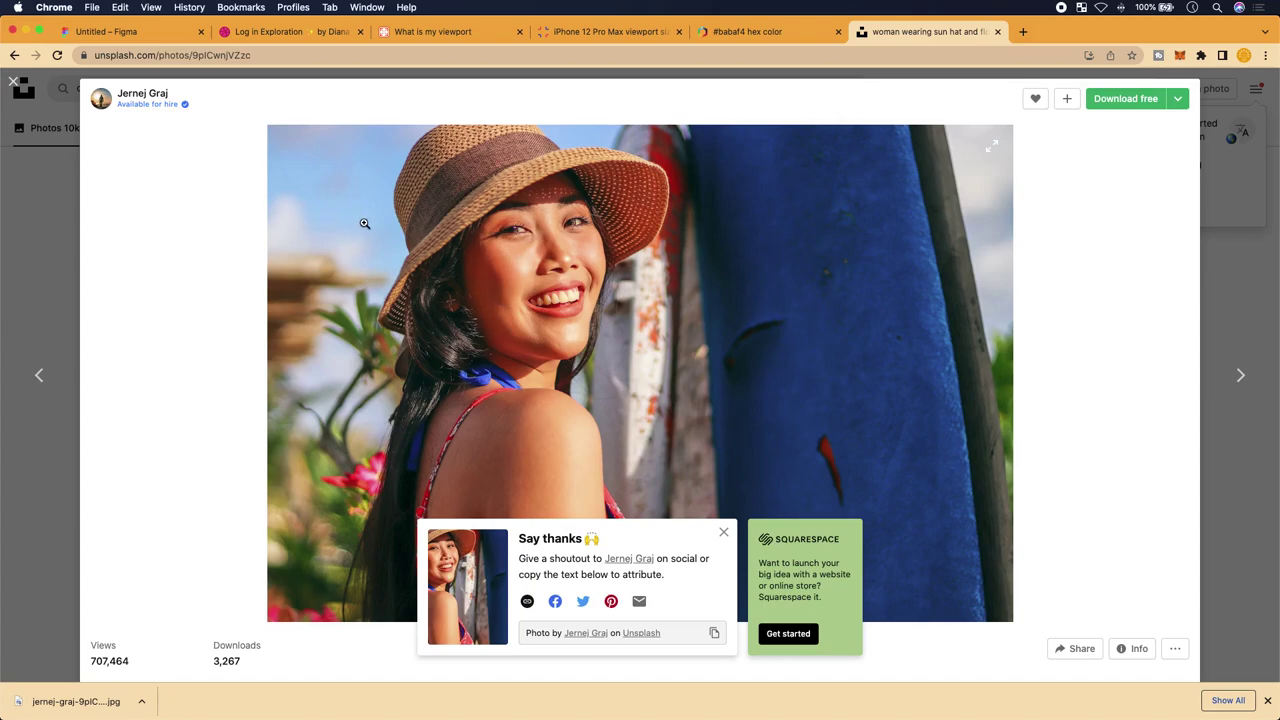
Switch to the Figma file and import the downloaded sun hat photo onto the canvas
left_click(150, 31)
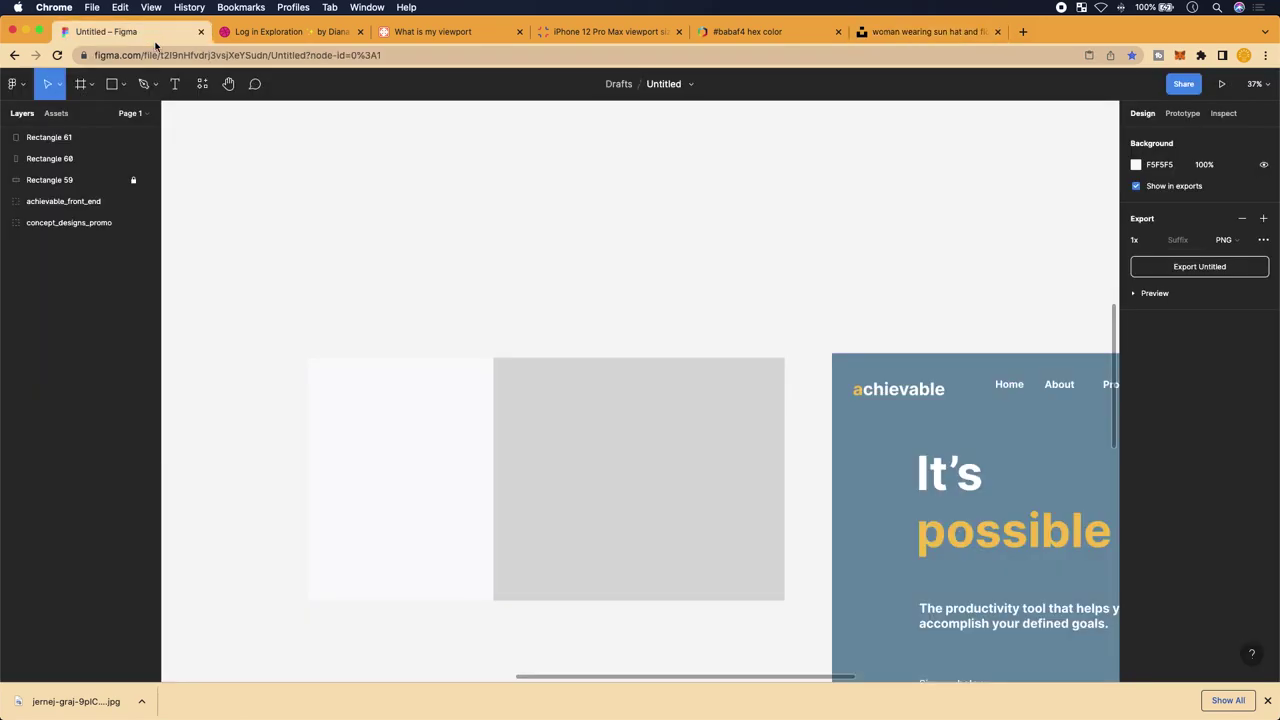
scroll(497, 563, "left", 2)
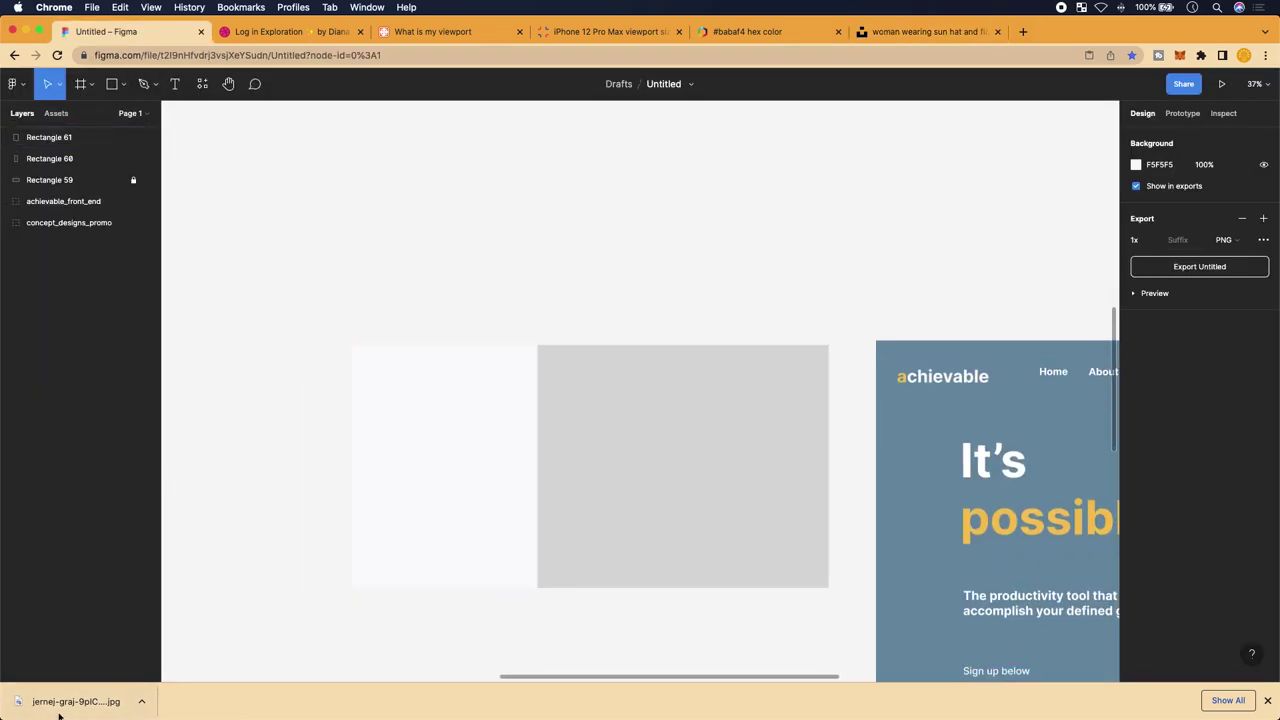
left_click_drag(75, 701, 591, 287)
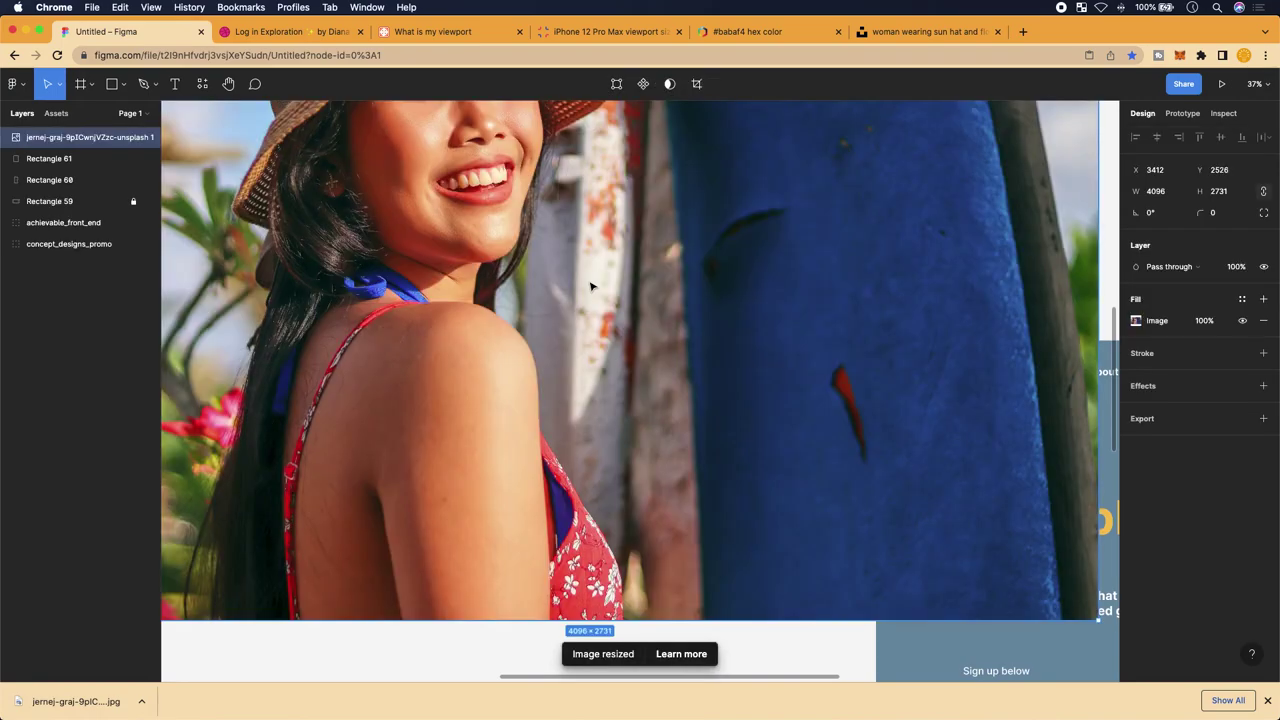
scroll(591, 287, "down", 3)
Move the imported photo down to uncover the upper part of the off-white and grey panels, and deselect it
left_click_drag(591, 287, 463, 410)
scroll(897, 486, "down", 2)
scroll(897, 486, "right", 1)
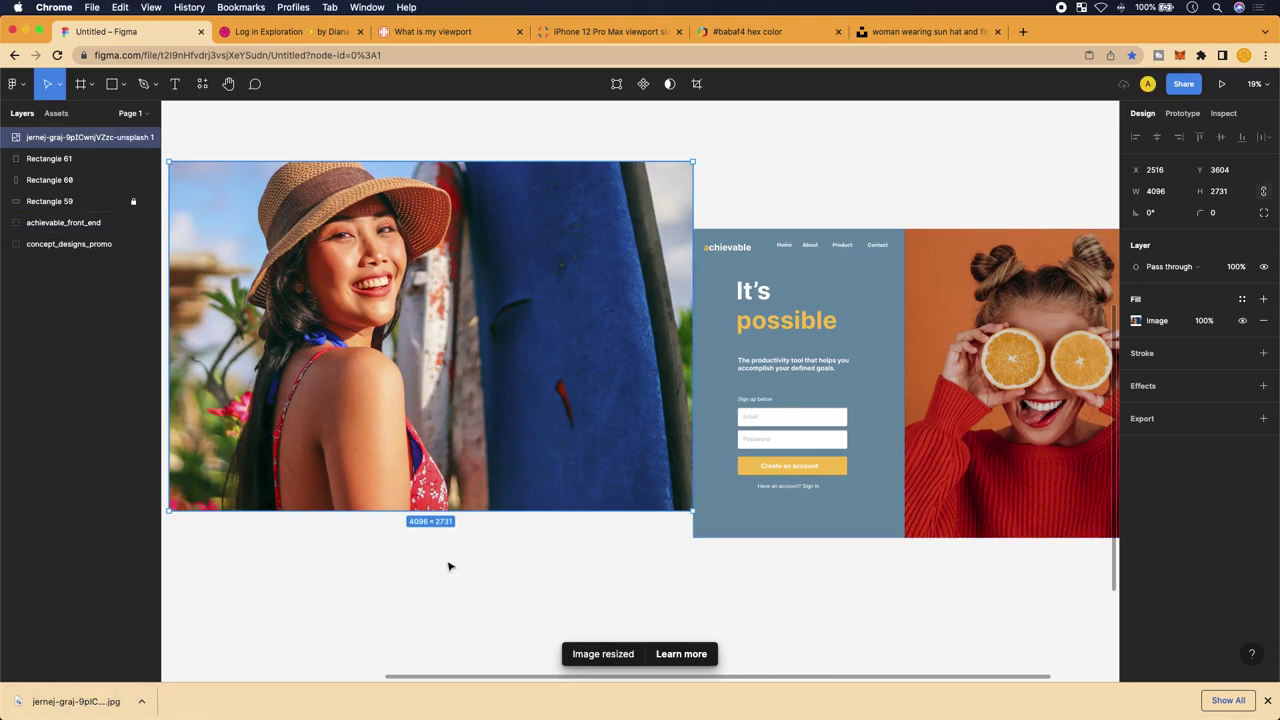
left_click_drag(423, 360, 452, 503)
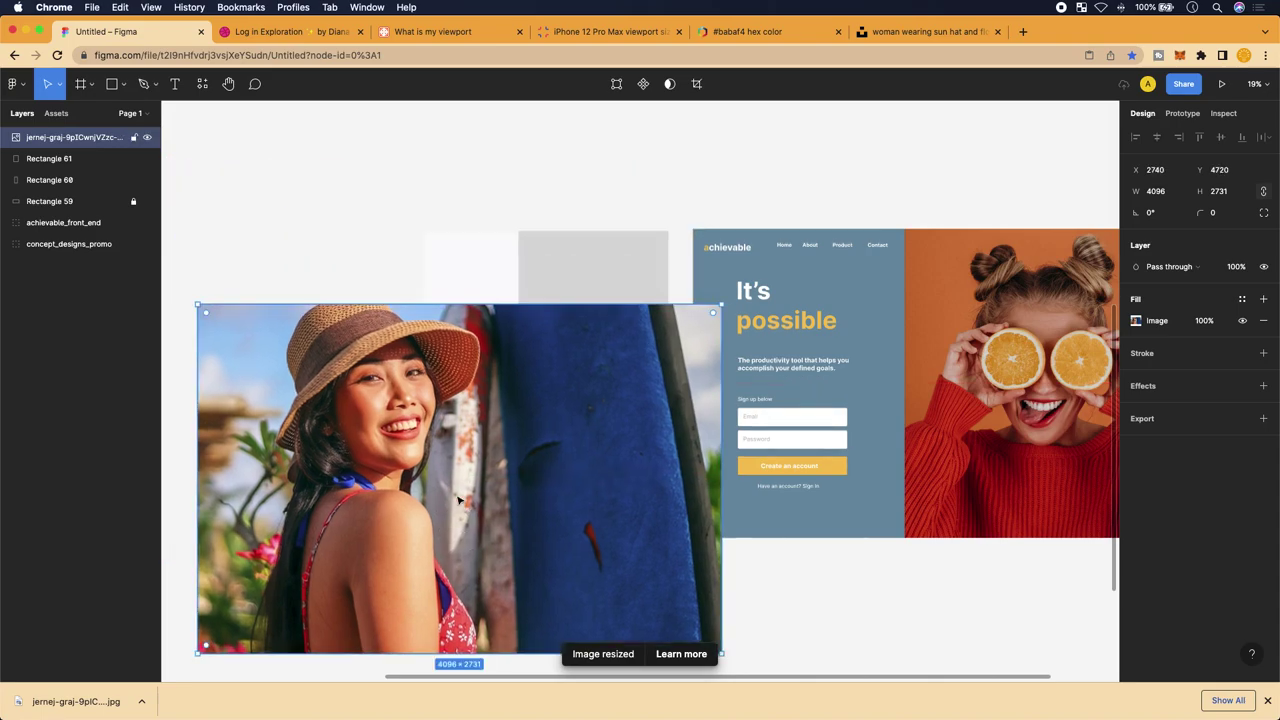
left_click(262, 180)
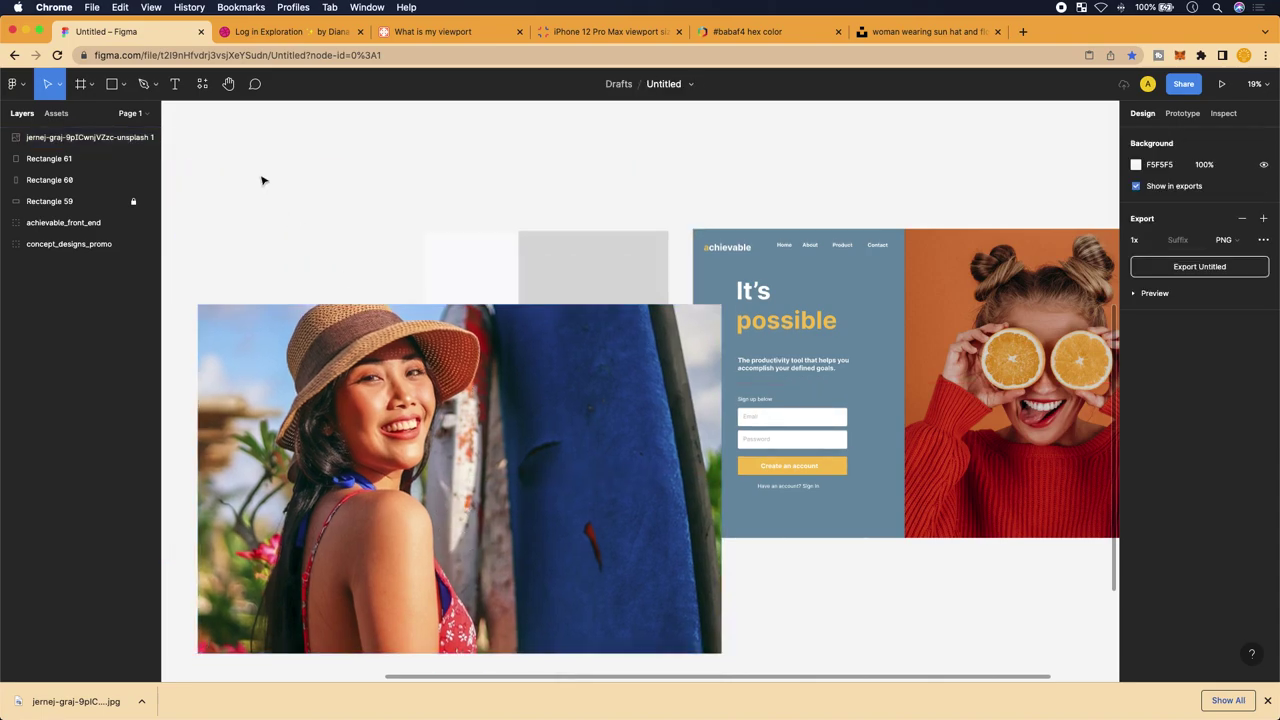
Place the image file Vector.png on the empty canvas above and to the left of the sun hat photo
left_click(26, 85)
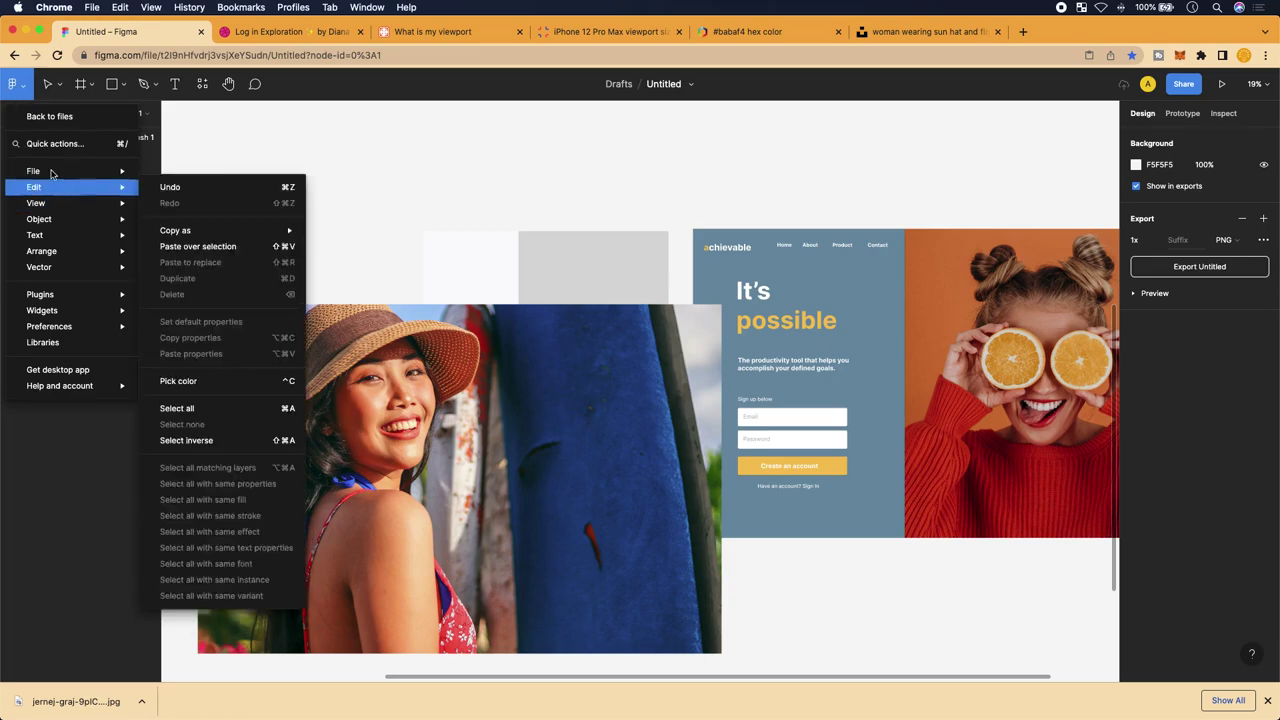
mouse_move(50, 169)
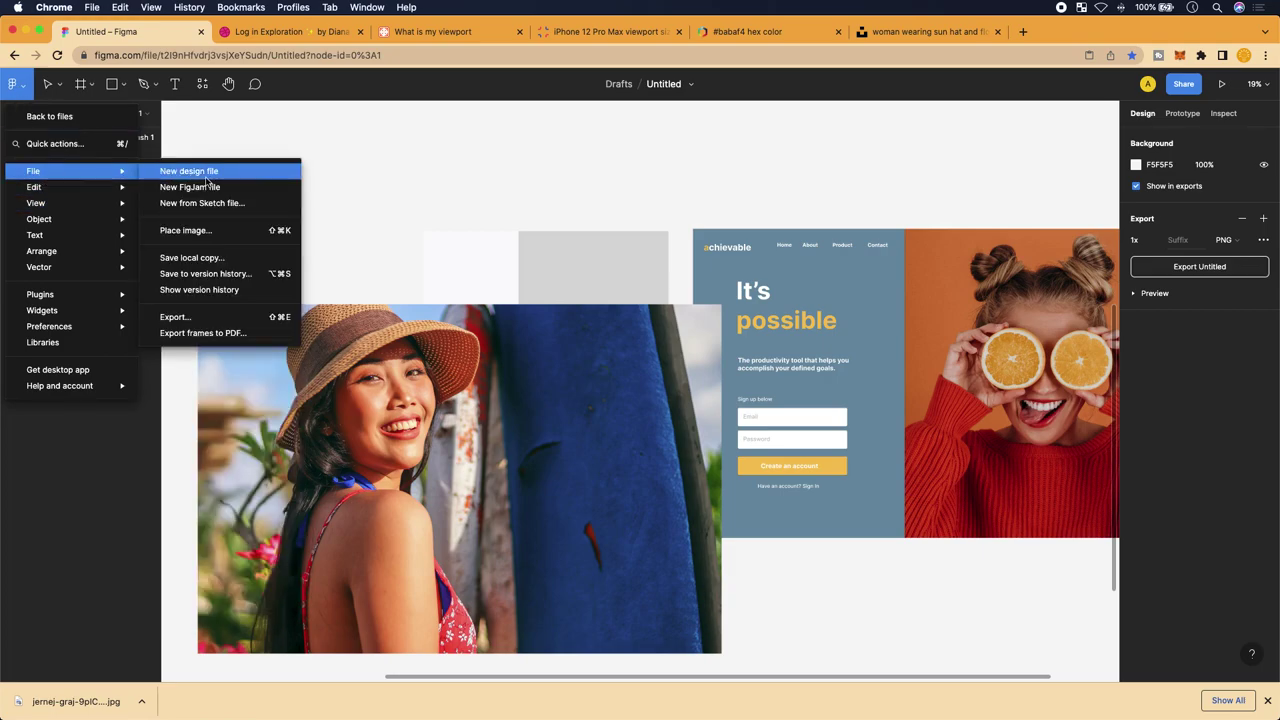
left_click(212, 232)
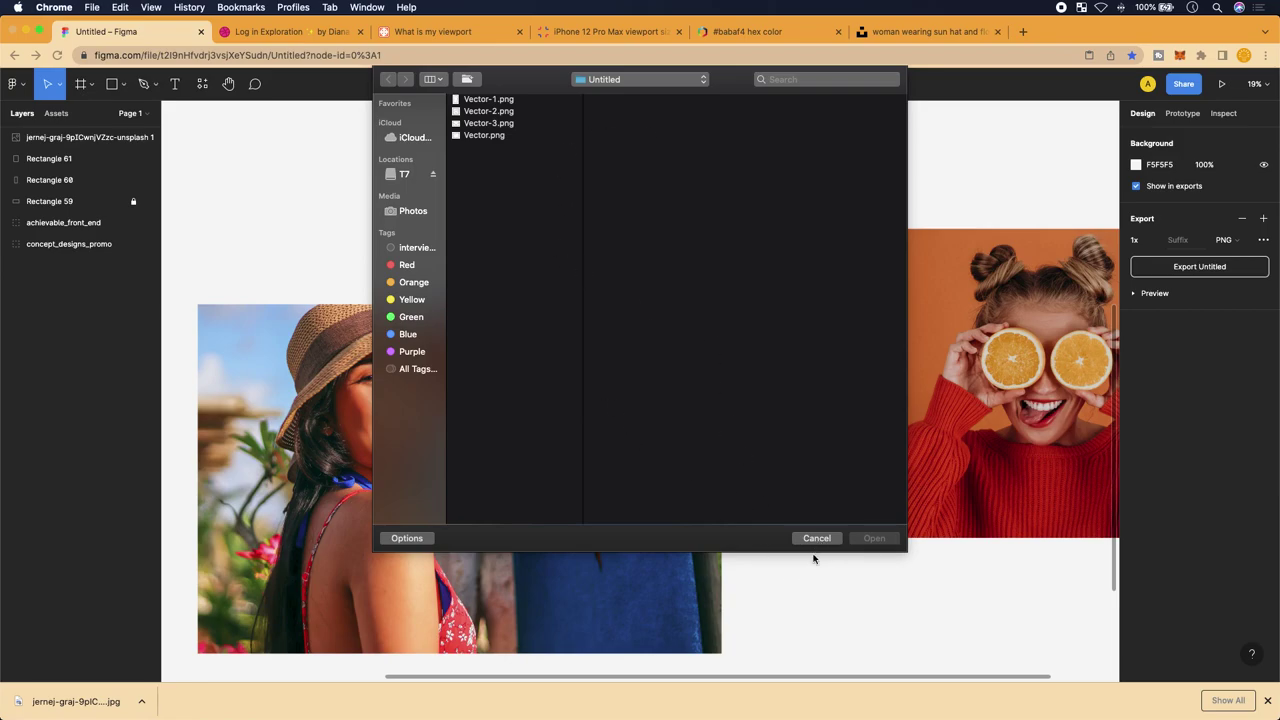
left_click(491, 136)
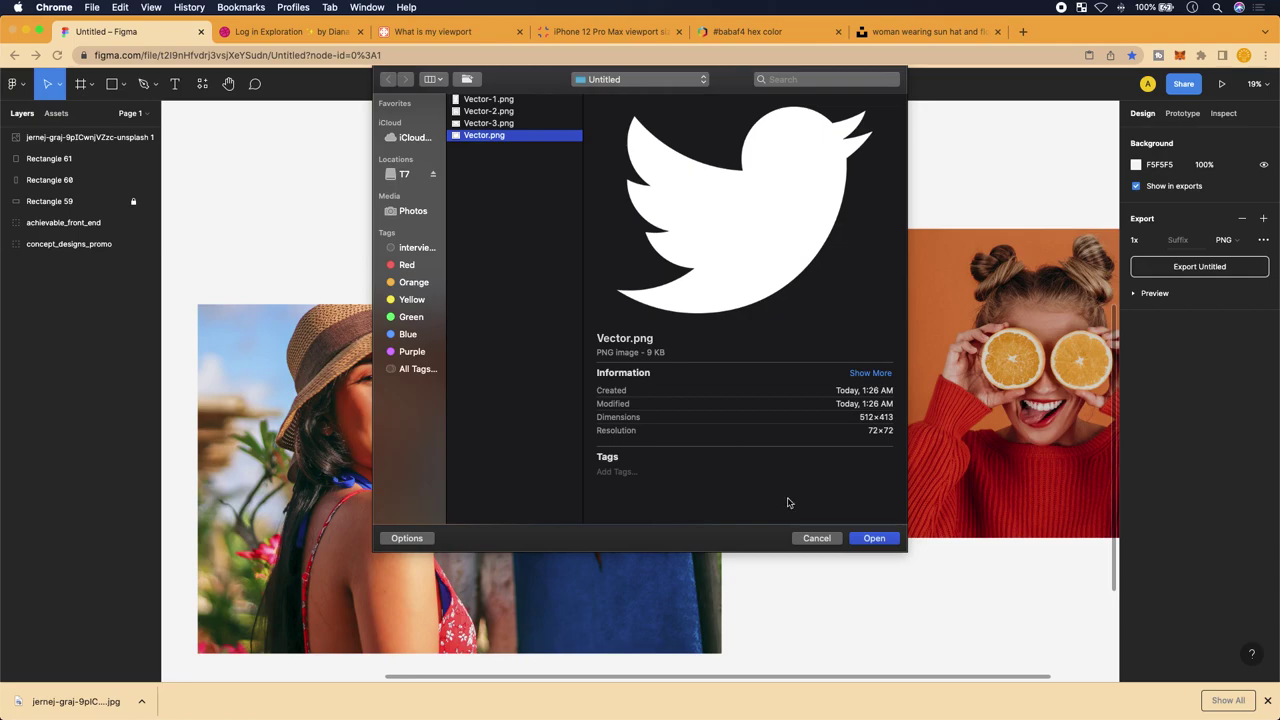
left_click(872, 540)
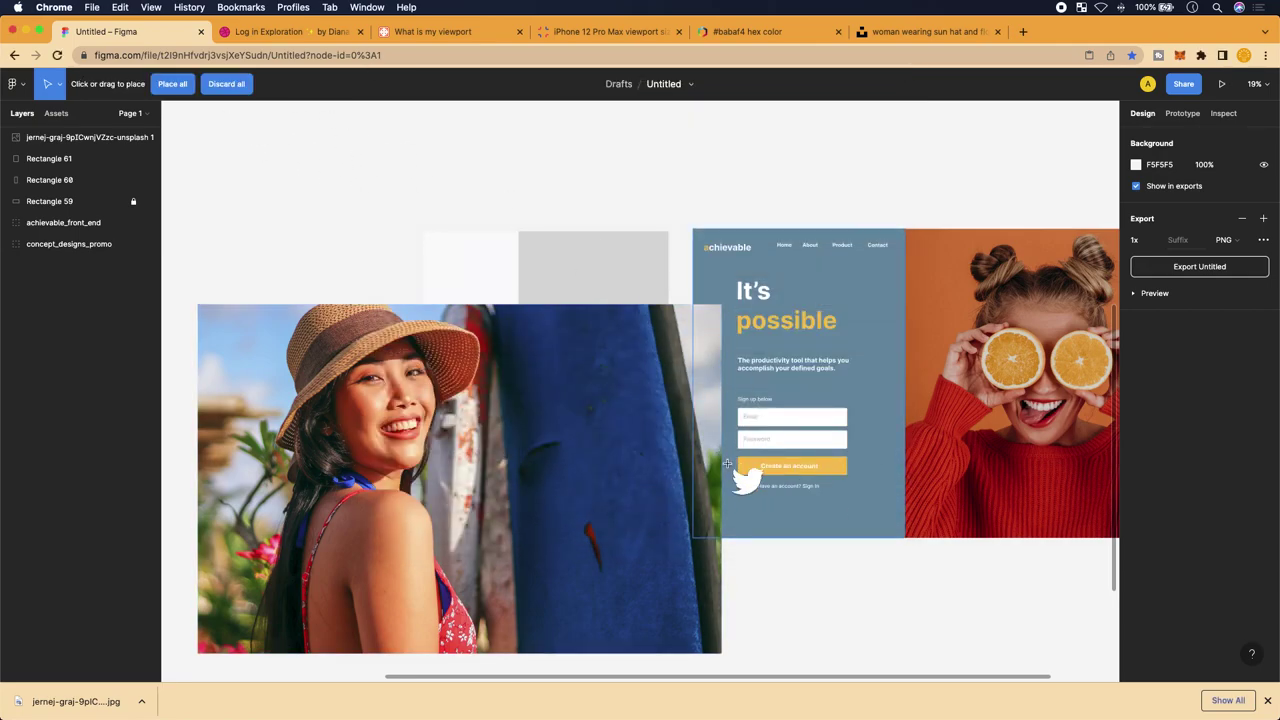
scroll(757, 366, "down", 3)
scroll(776, 474, "up", 5)
scroll(776, 474, "left", 5)
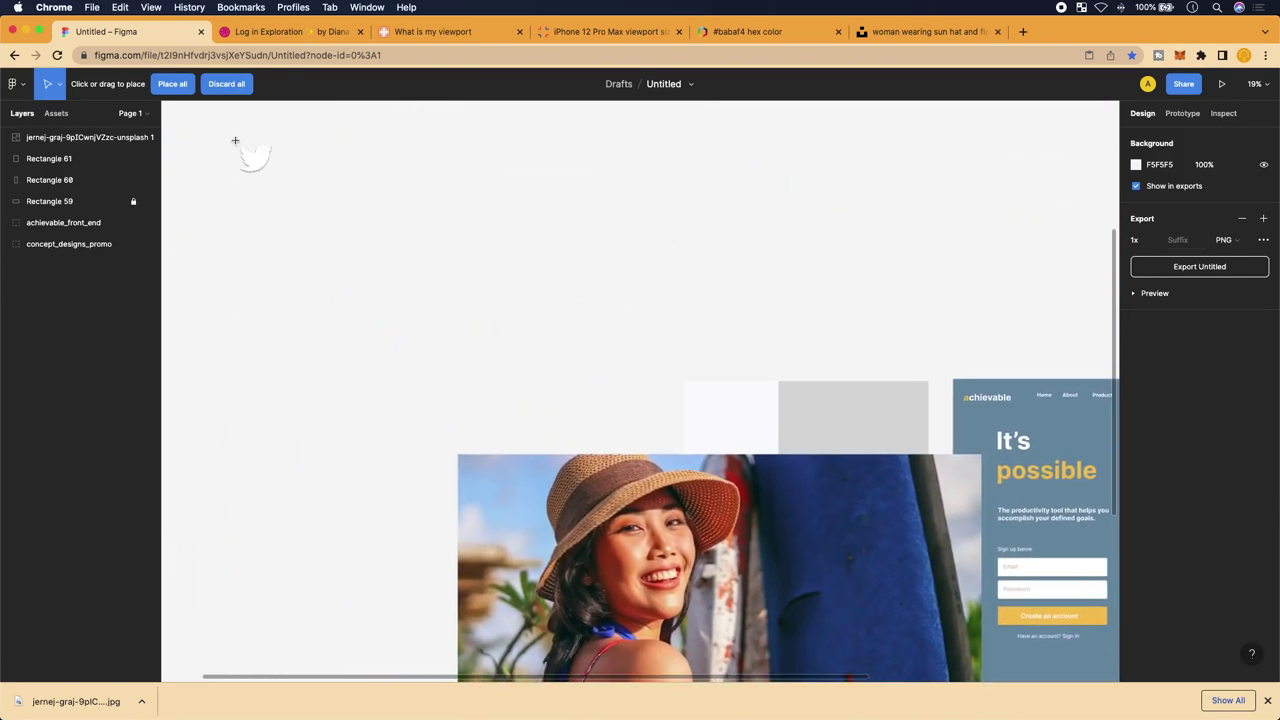
left_click(396, 224)
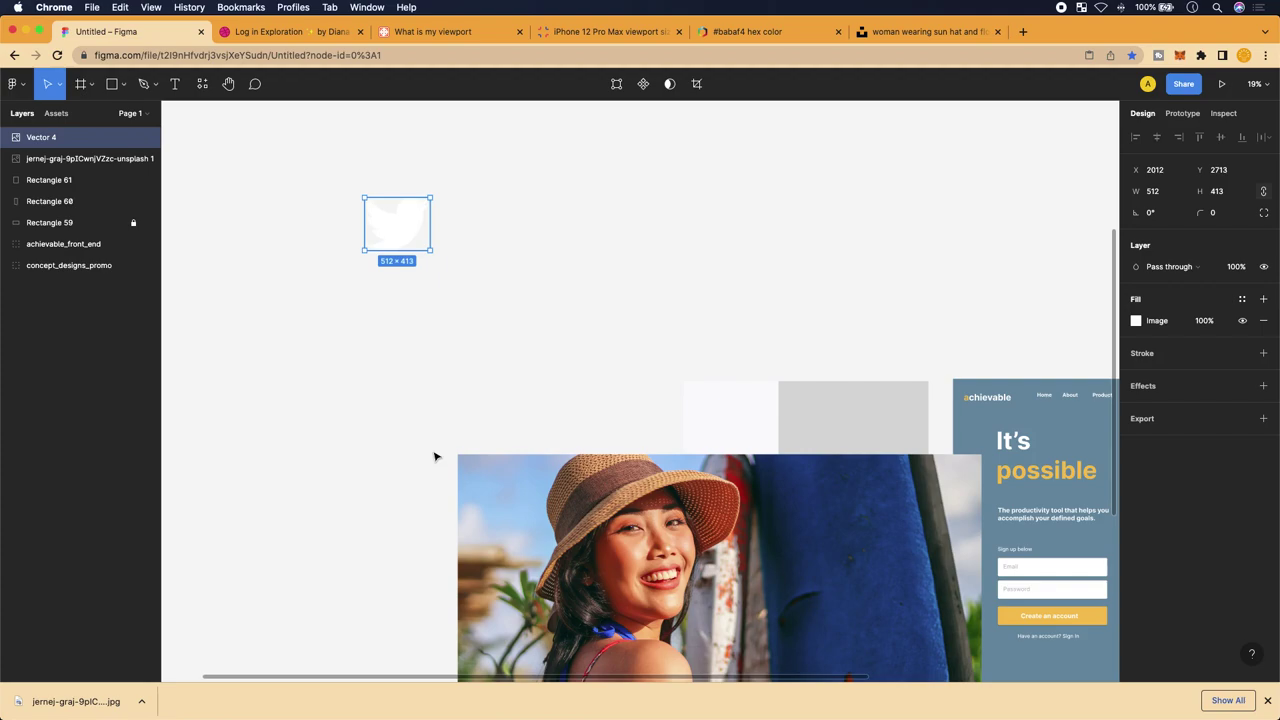
Delete the placed Vector.png image from the empty canvas
right_click(418, 240)
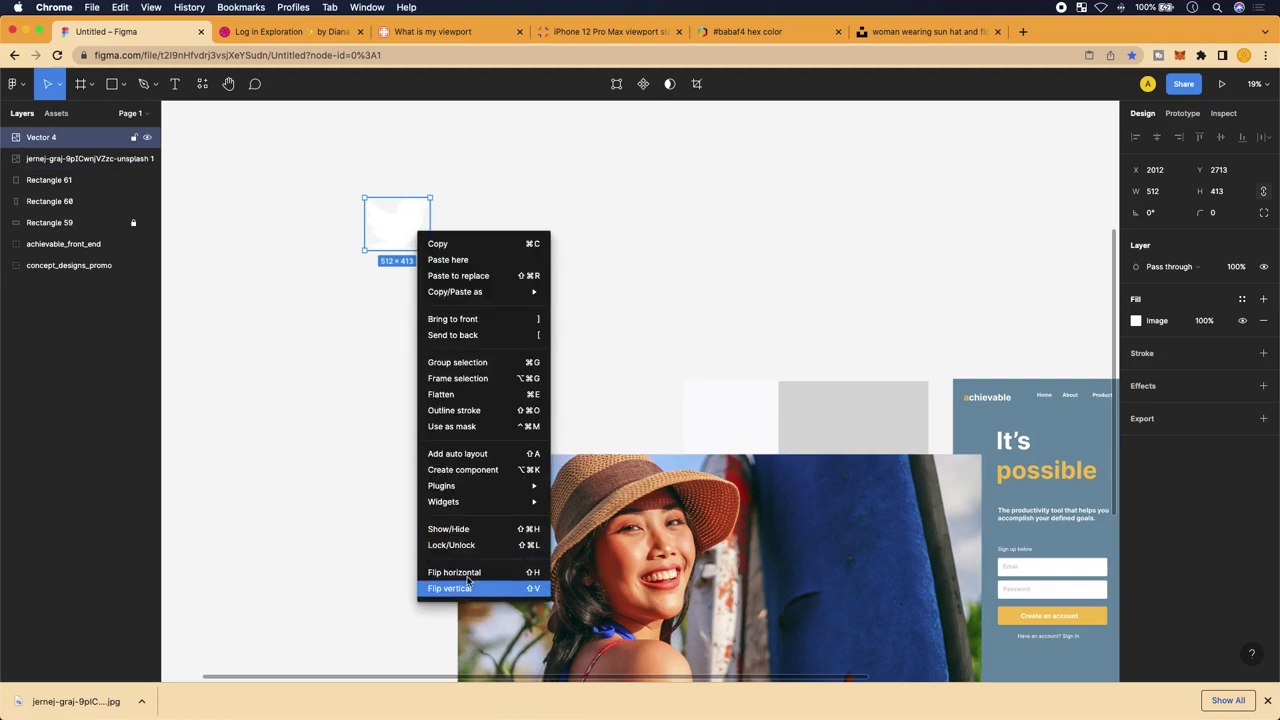
left_click(401, 209)
key("Delete")
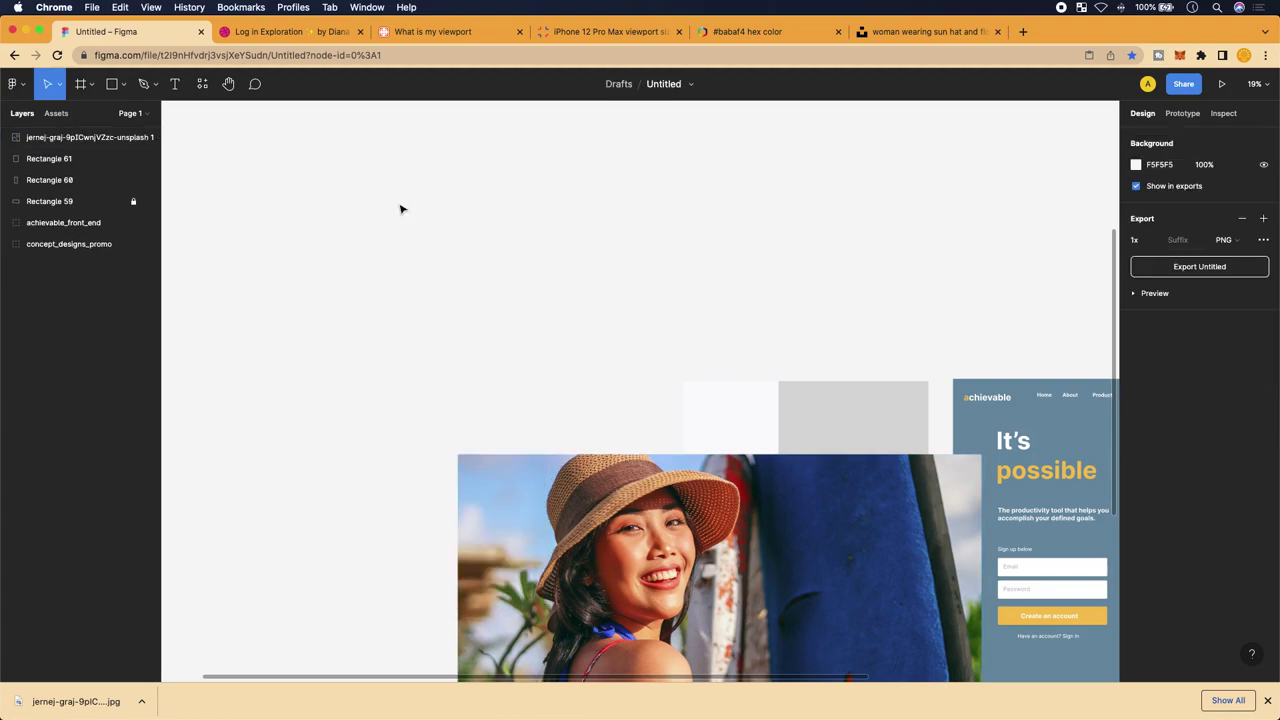
Move the sun hat photo so its upper-left corner meets the grey panel's upper-left corner, beside the off-white panel
scroll(511, 360, "down", 5)
scroll(512, 360, "right", 2)
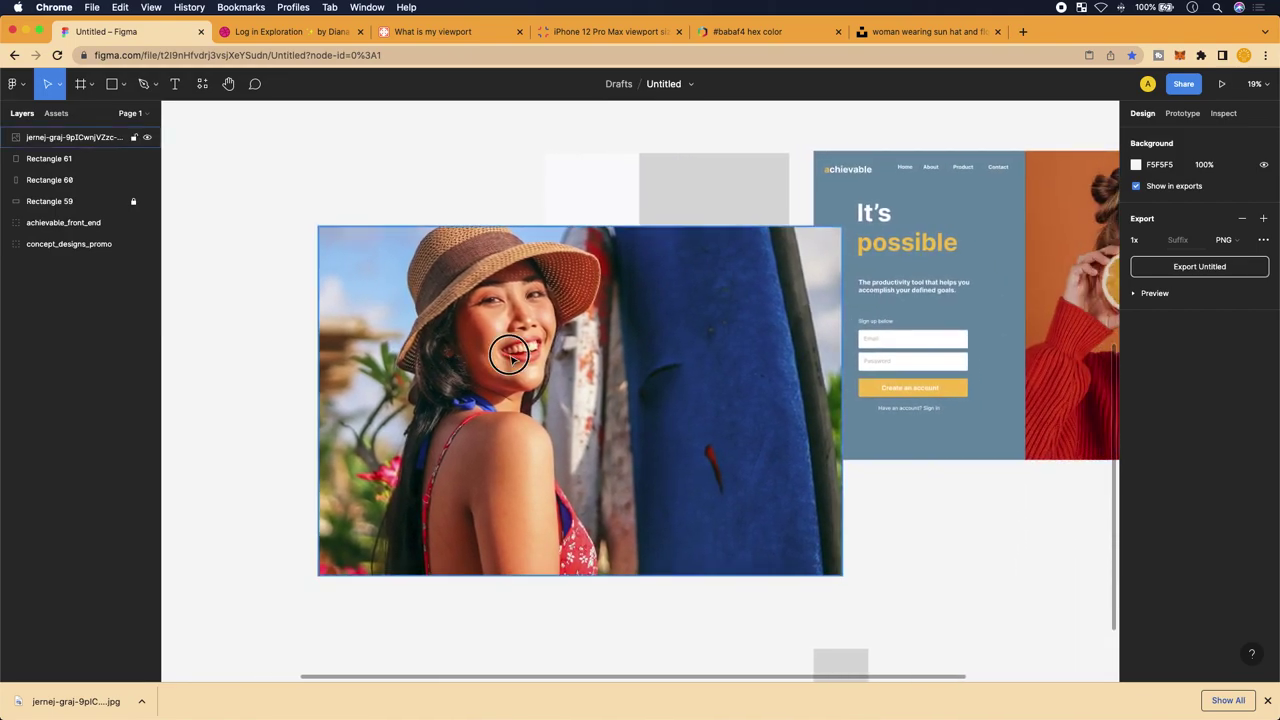
left_click_drag(509, 357, 828, 288)
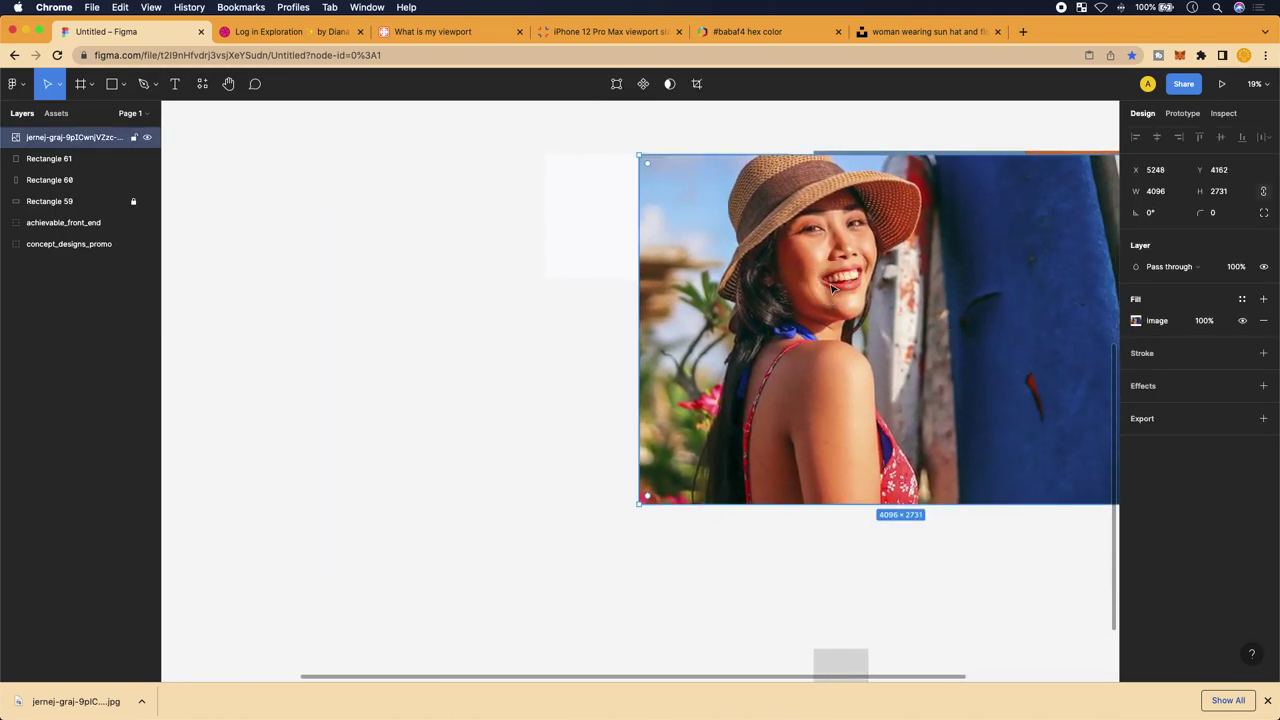
scroll(831, 286, "right", 4)
scroll(831, 286, "up", 1)
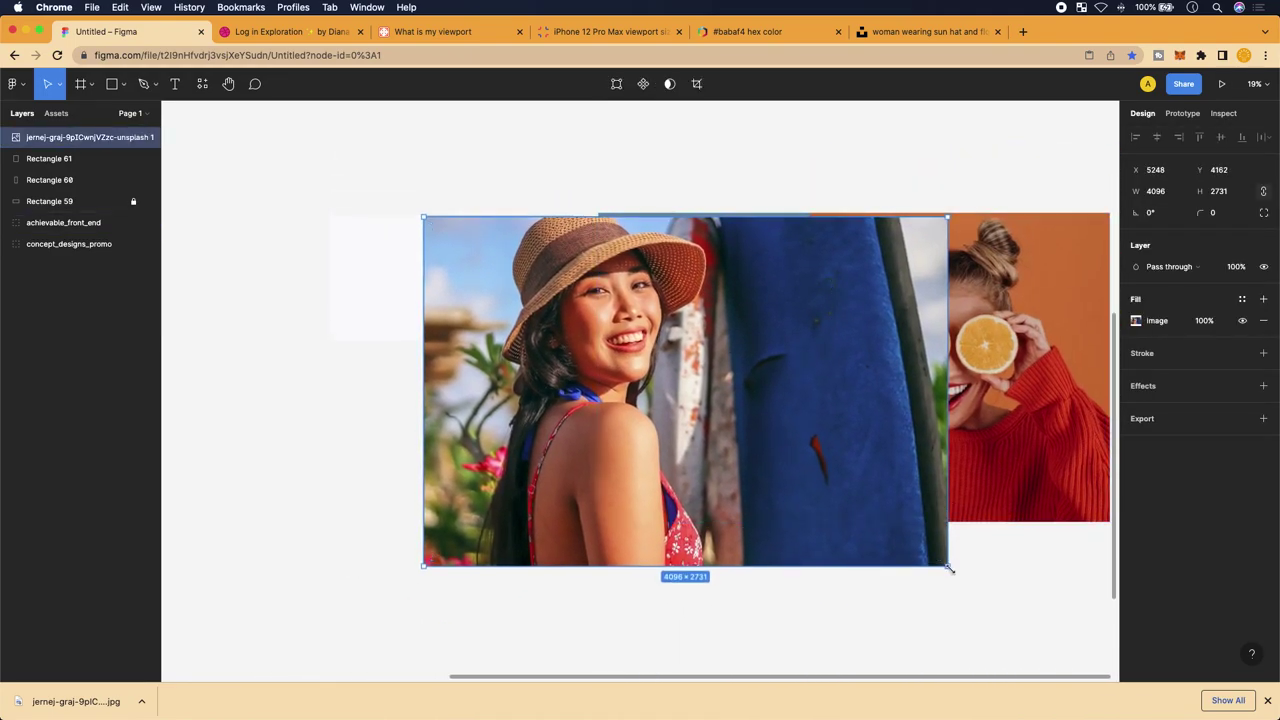
Shrink the sun hat photo to about 1581 × 1313 and align its upper edge with the panels at Y 4148
left_click_drag(950, 568, 624, 387)
scroll(626, 391, "up", 5, "ctrl")
scroll(760, 500, "up", 3)
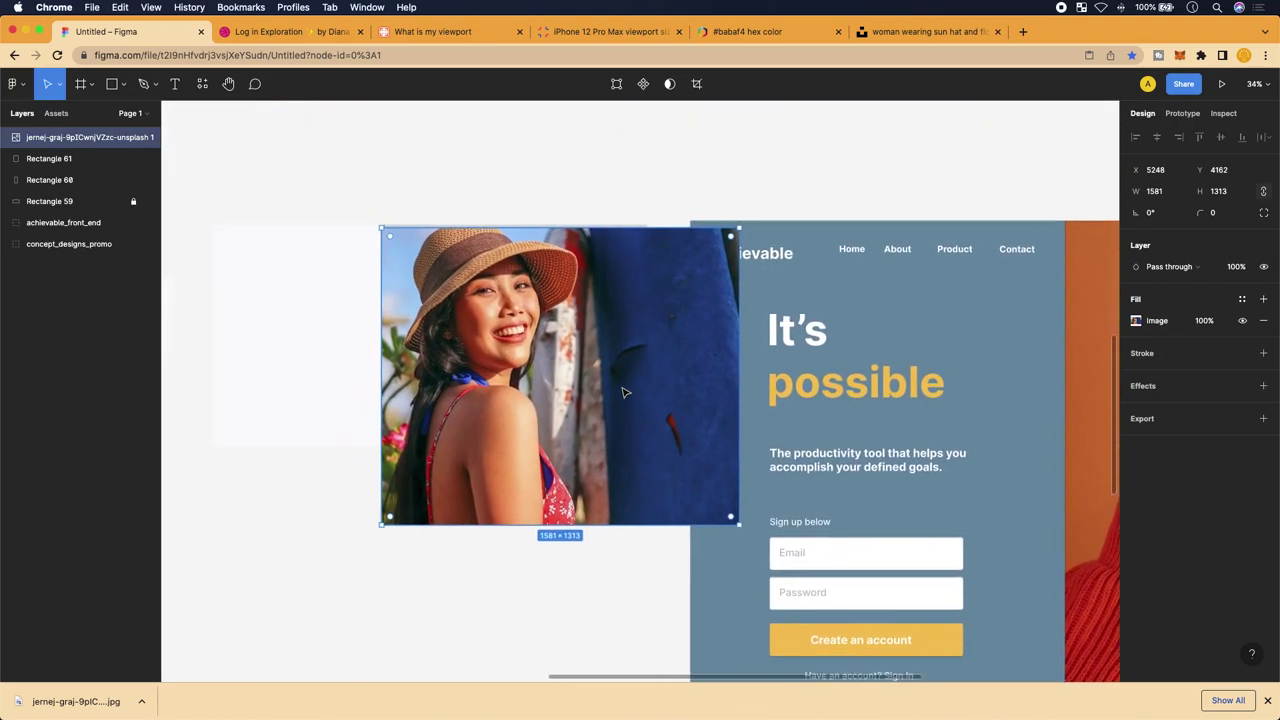
left_click_drag(629, 480, 655, 443)
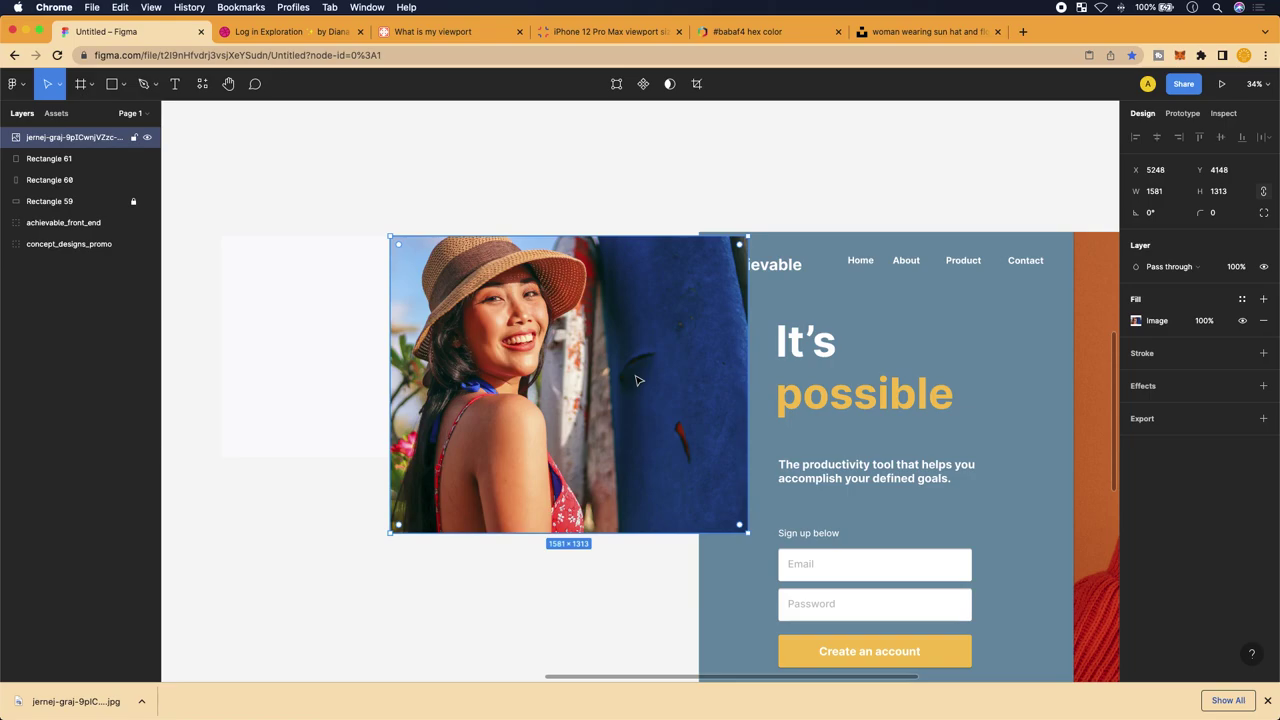
Dismiss the browser's downloads bar and reduce the photo's height to 978 to match the off-white panel
scroll(638, 380, "left", 3)
scroll(638, 380, "up", 2)
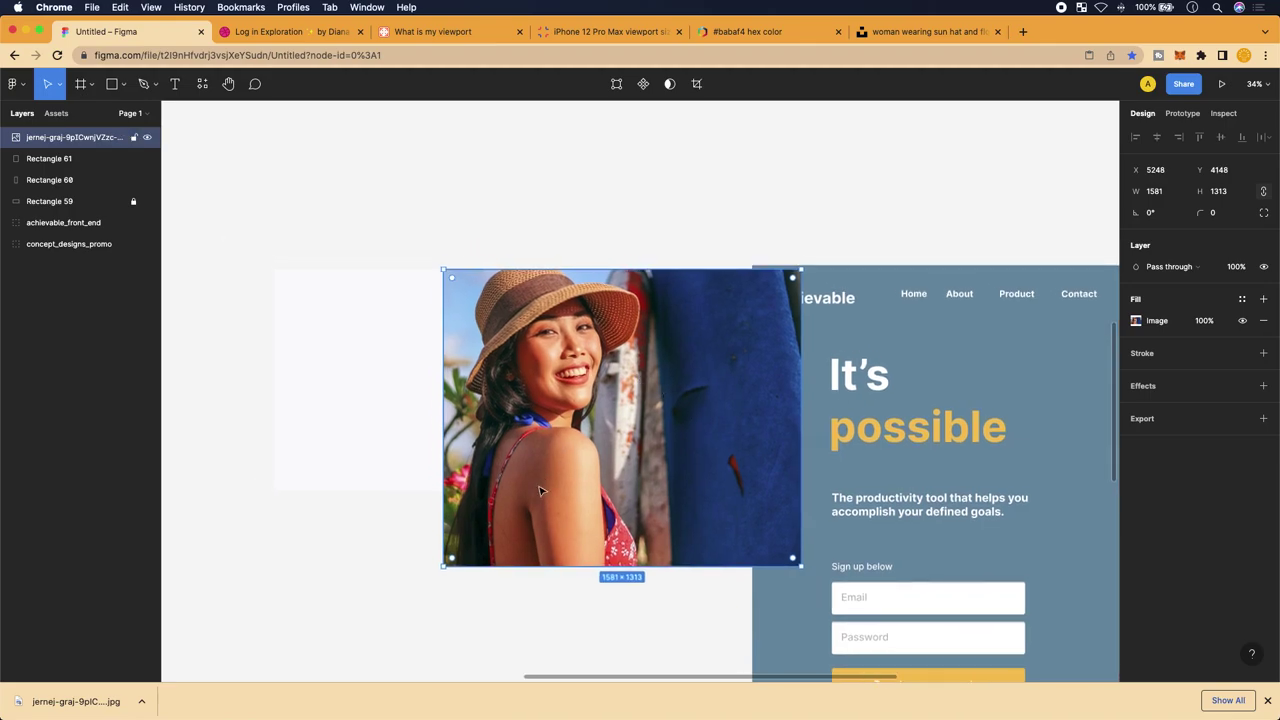
scroll(514, 566, "up", 2)
scroll(514, 566, "up", 2)
scroll(514, 566, "left", 1)
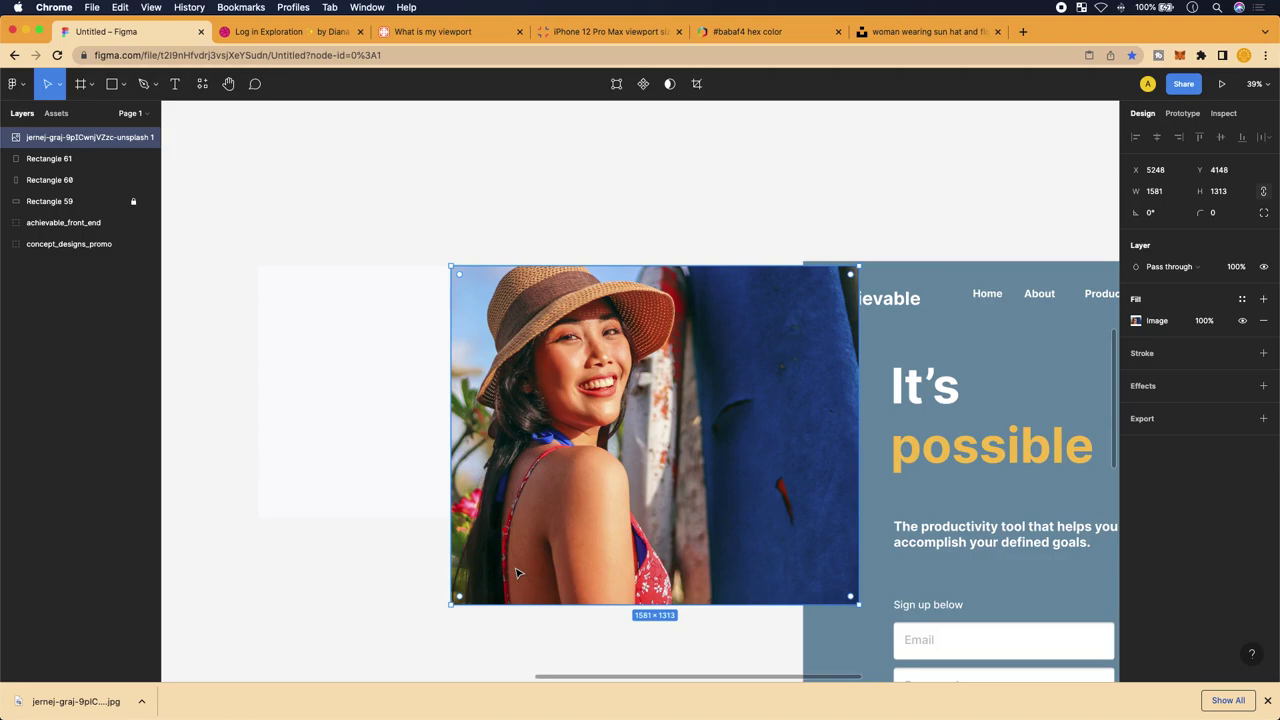
scroll(520, 570, "up", 1)
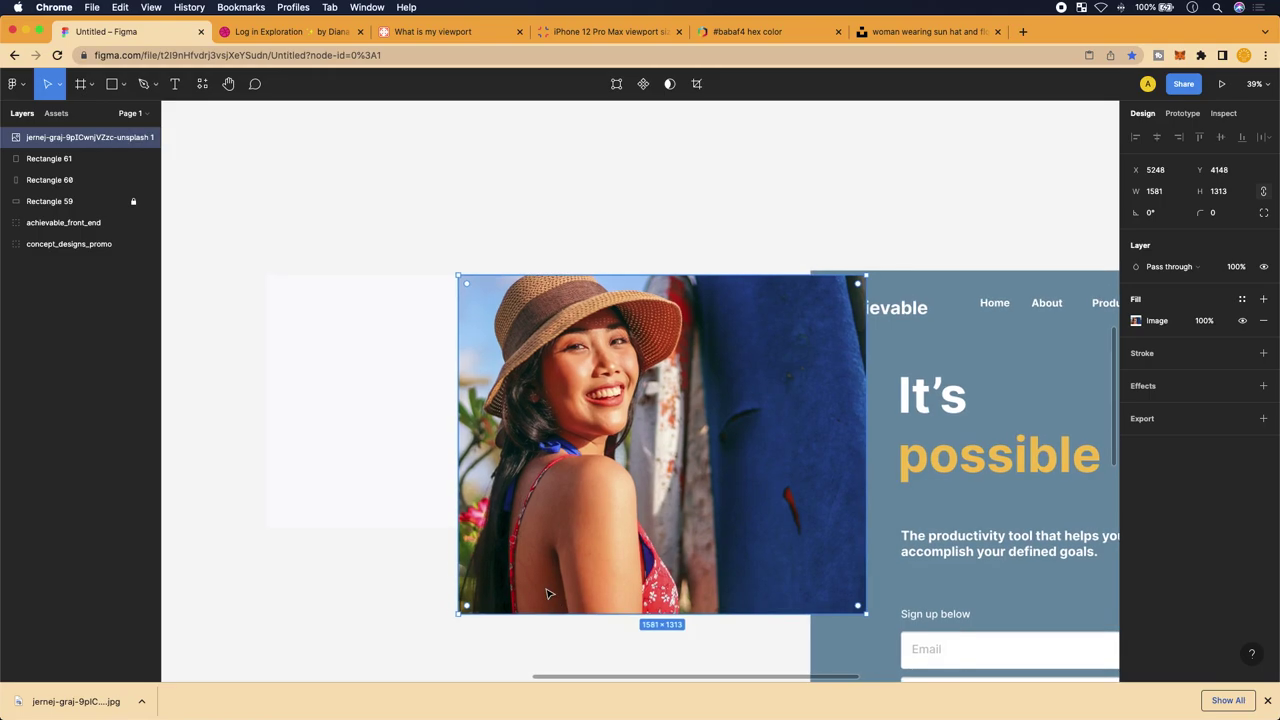
scroll(540, 588, "up", 5)
scroll(466, 669, "up", 1)
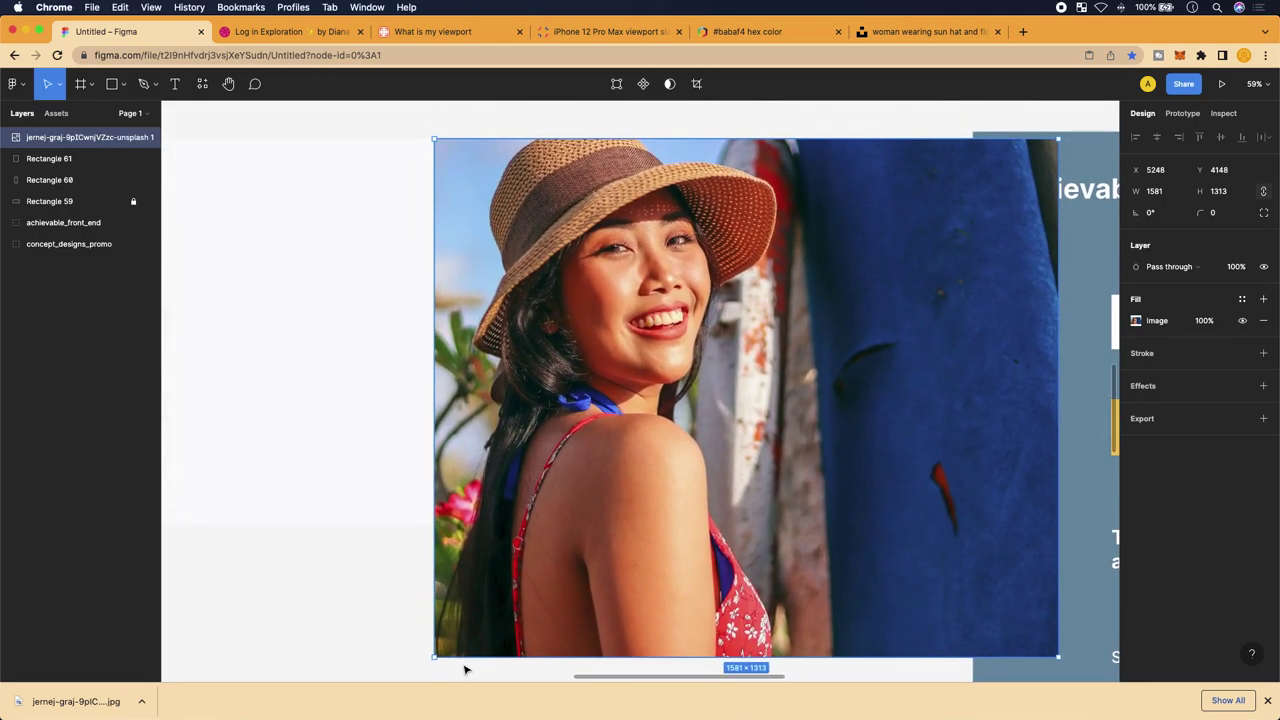
left_click(1268, 701)
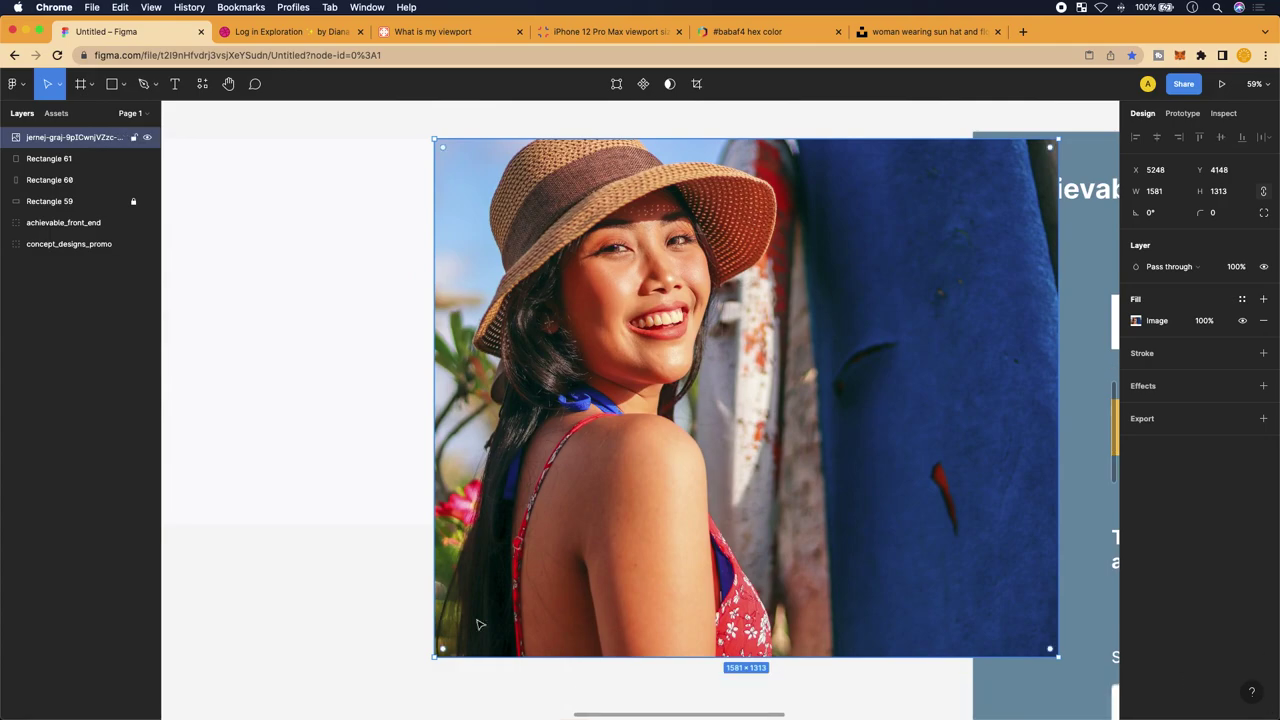
left_click_drag(431, 640, 457, 526)
scroll(700, 450, "right", 3)
scroll(700, 450, "up", 2)
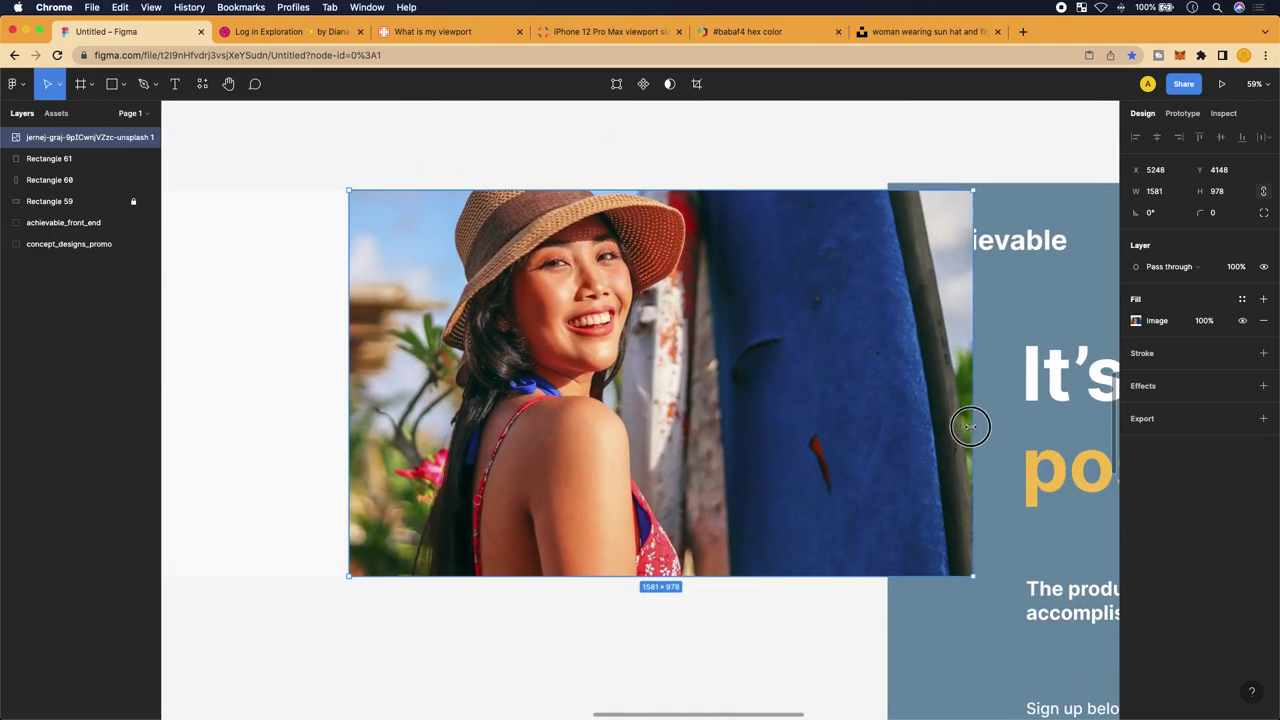
Narrow the photo to a width of 1173 so it exactly covers the grey panel, and leave nothing selected
left_click_drag(971, 424, 812, 437)
scroll(587, 519, "left", 3)
scroll(587, 519, "up", 1)
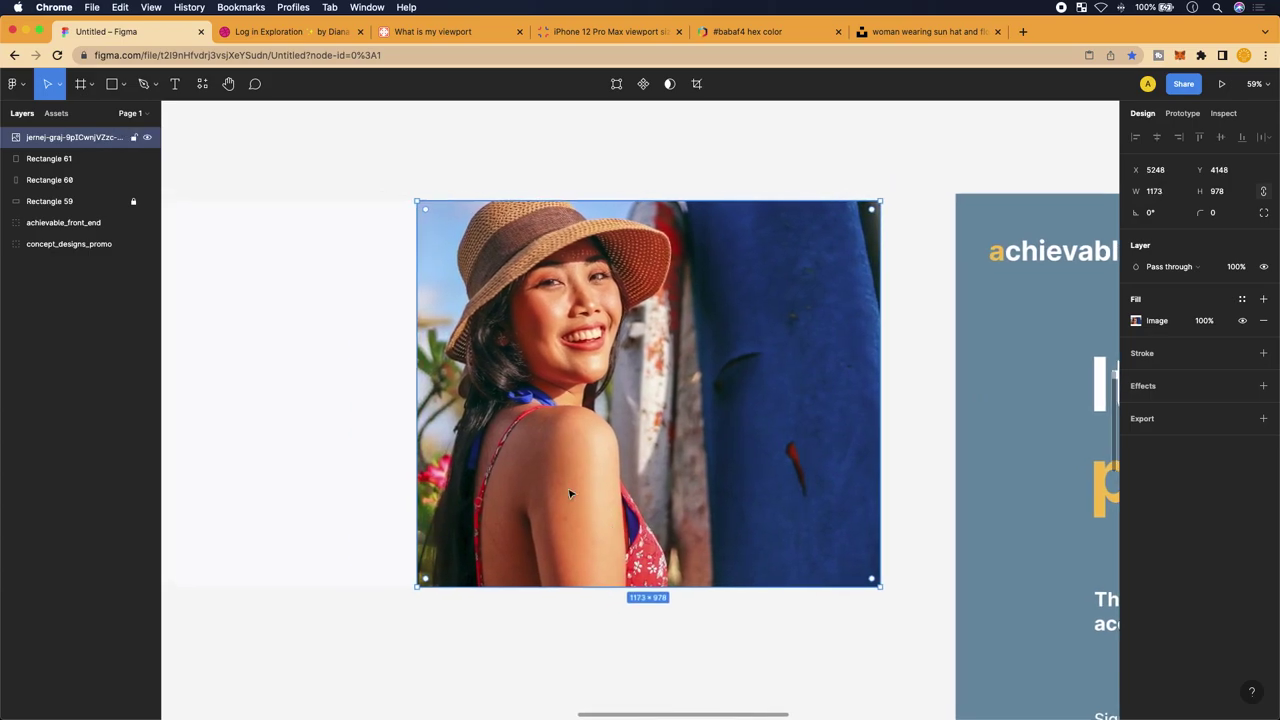
scroll(479, 432, "left", 3)
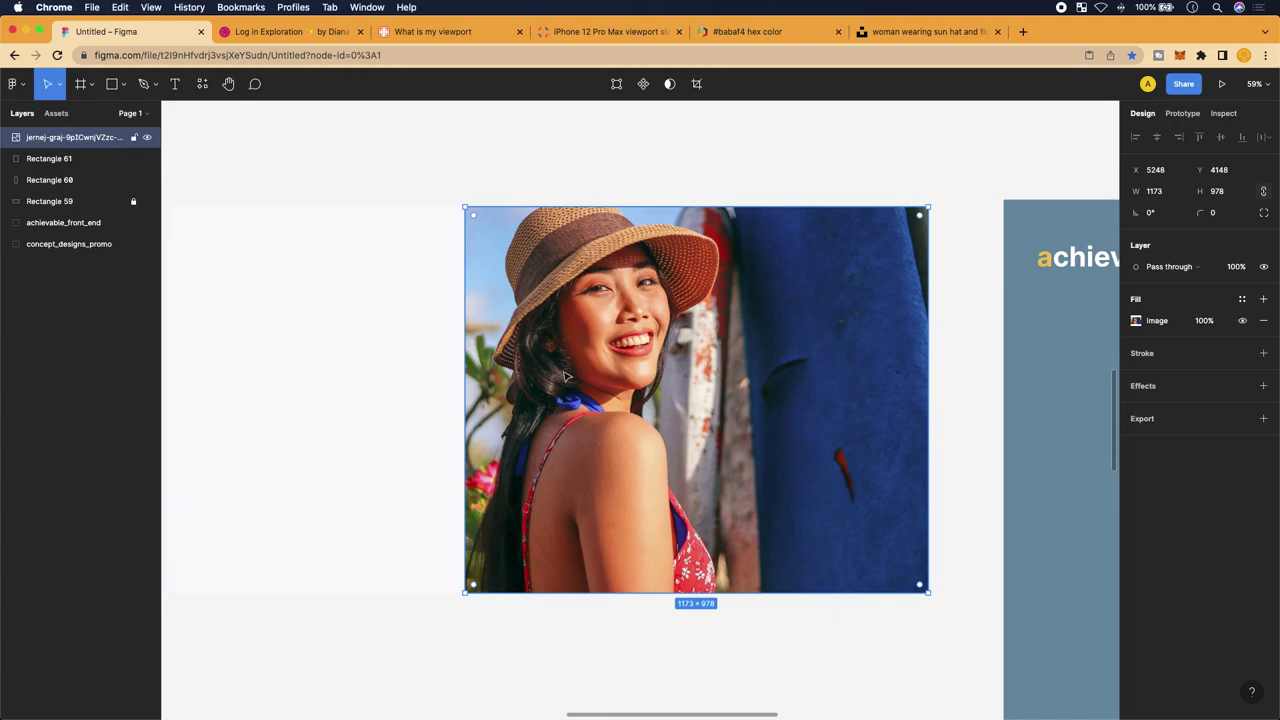
scroll(479, 432, "up", 1)
left_click(463, 213)
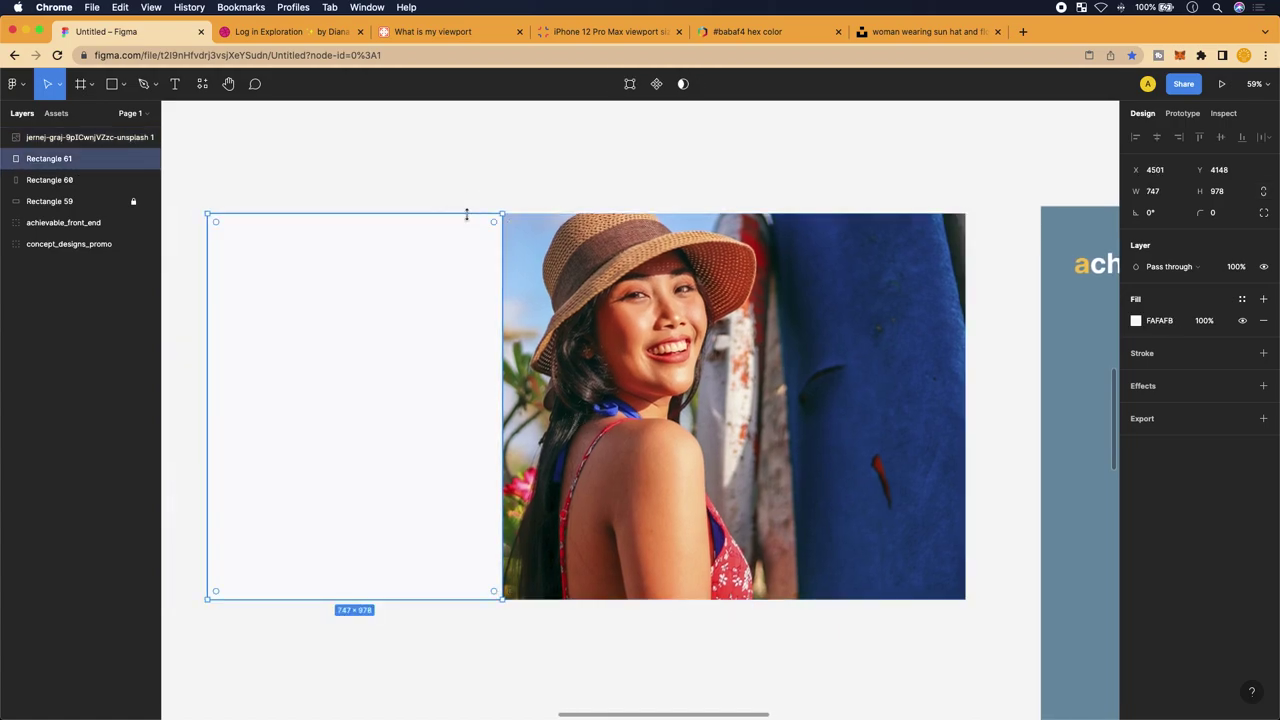
scroll(459, 359, "up", 3)
scroll(459, 359, "down", 2)
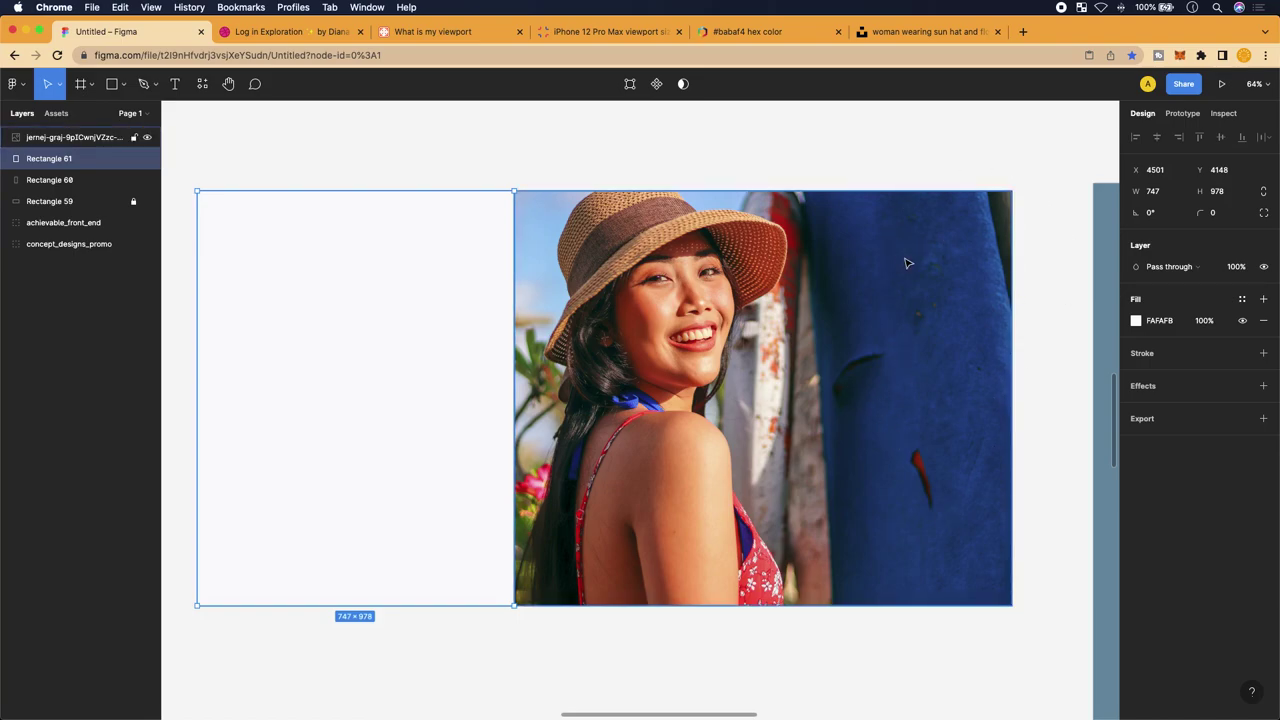
left_click(583, 626)
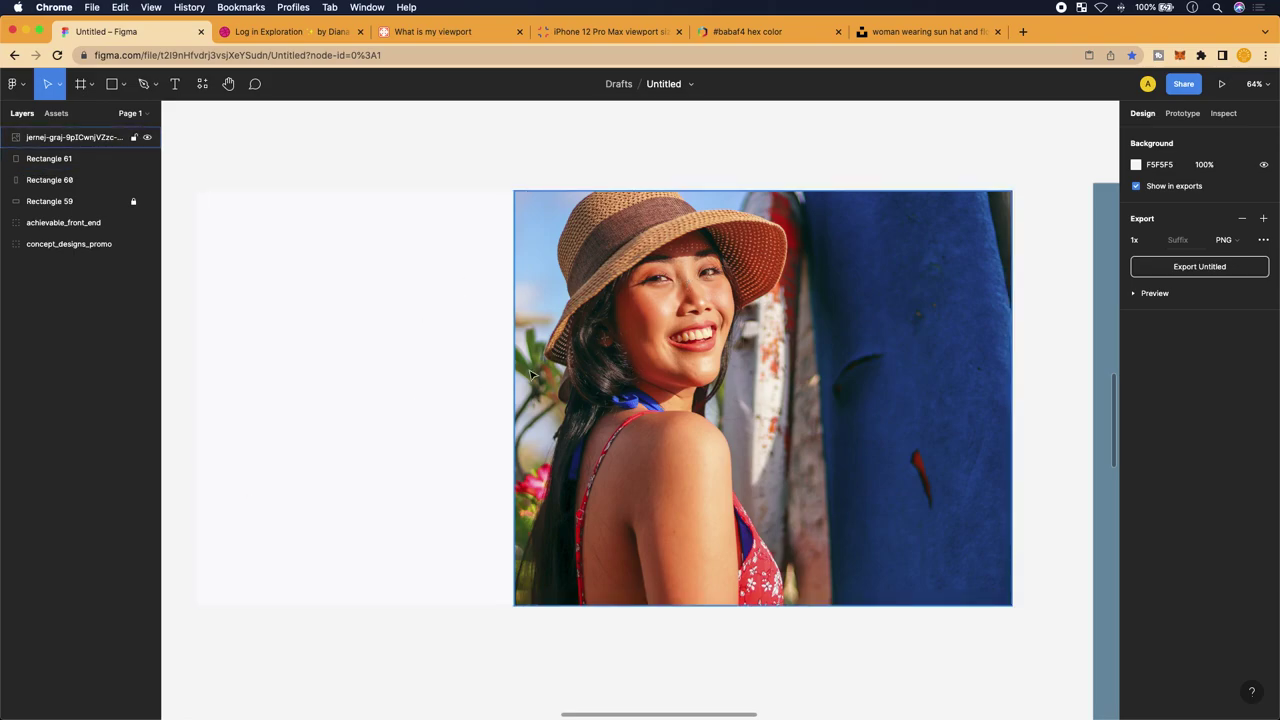
Flip the sun hat photo horizontally so the woman faces the off-white panel
right_click(648, 387)
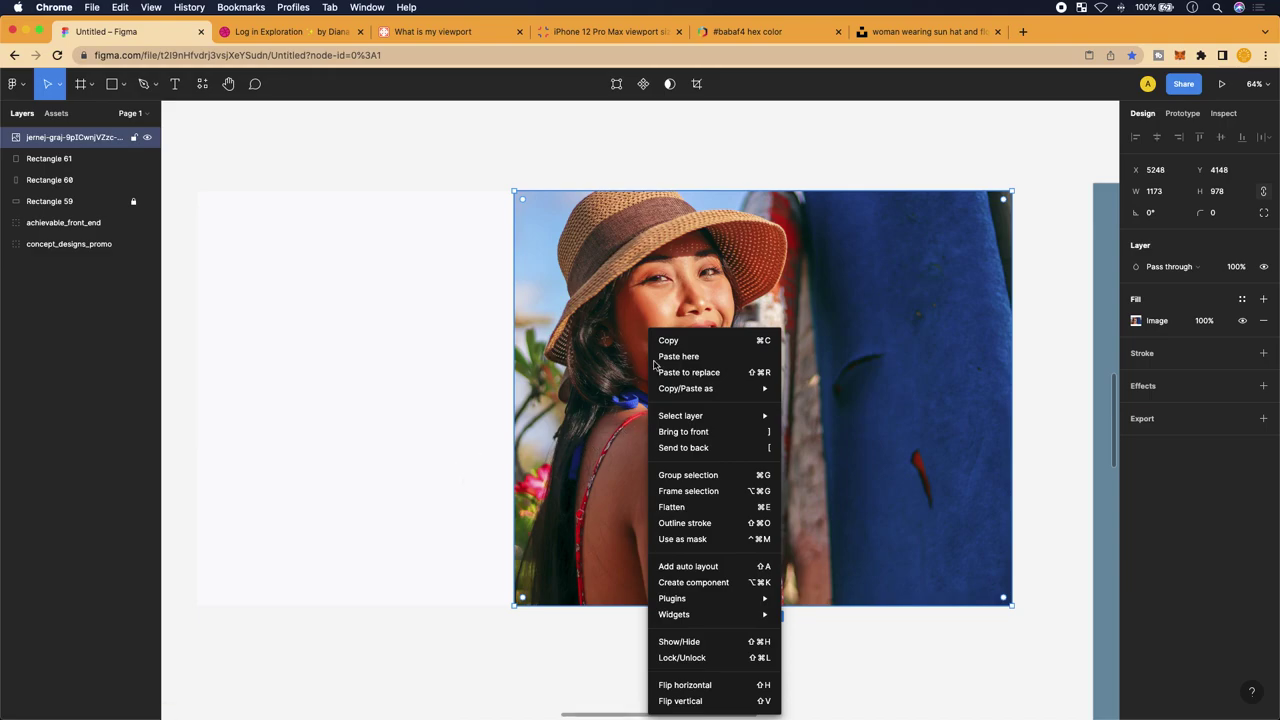
left_click(734, 686)
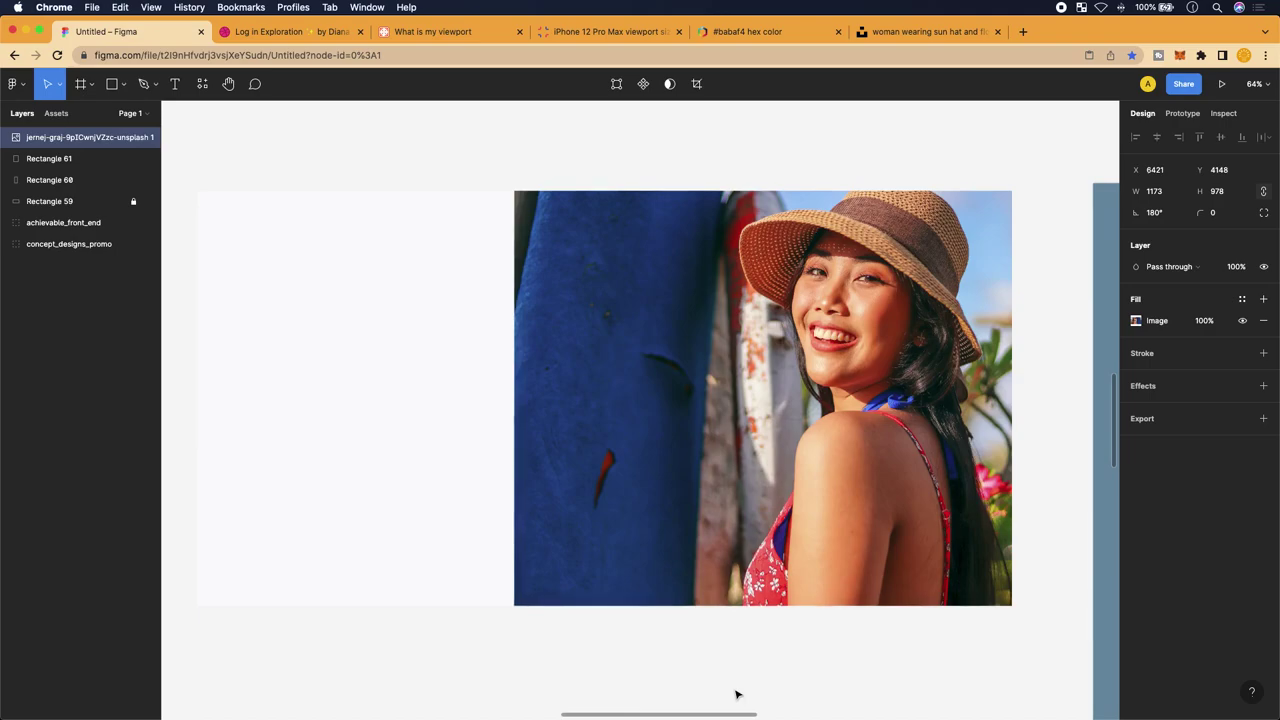
scroll(715, 646, "right", 1)
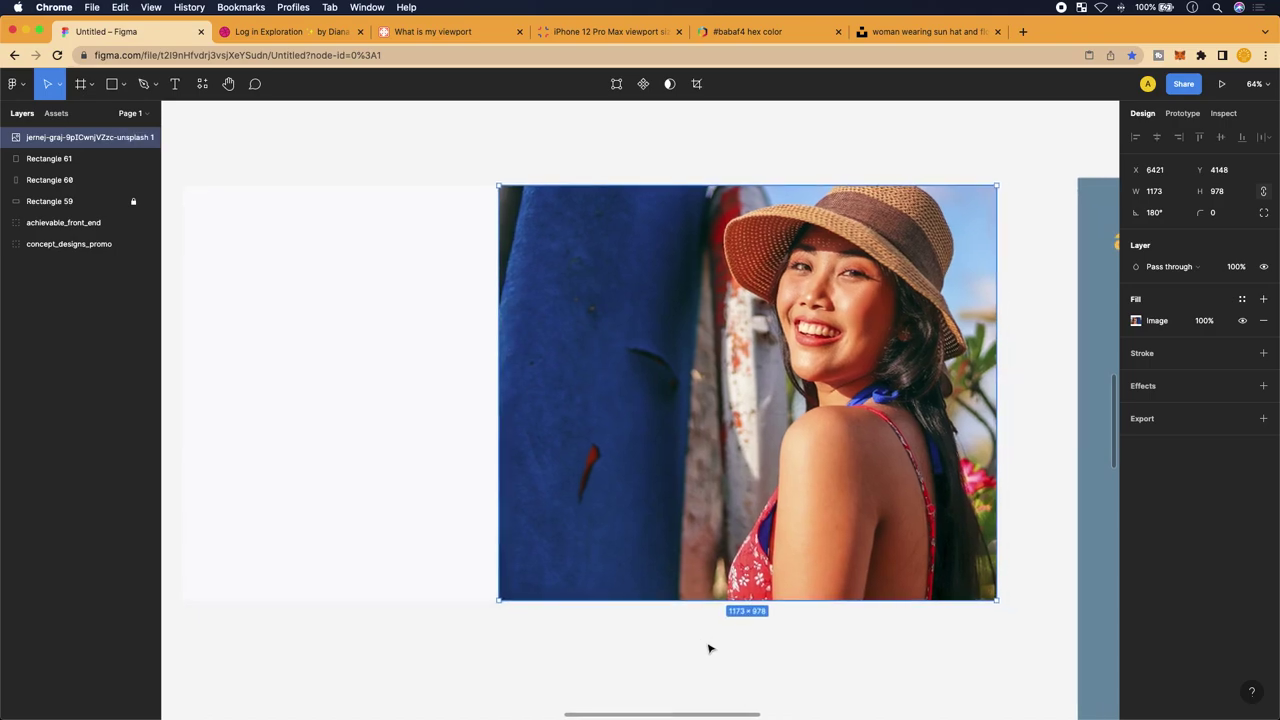
scroll(600, 470, "right", 1)
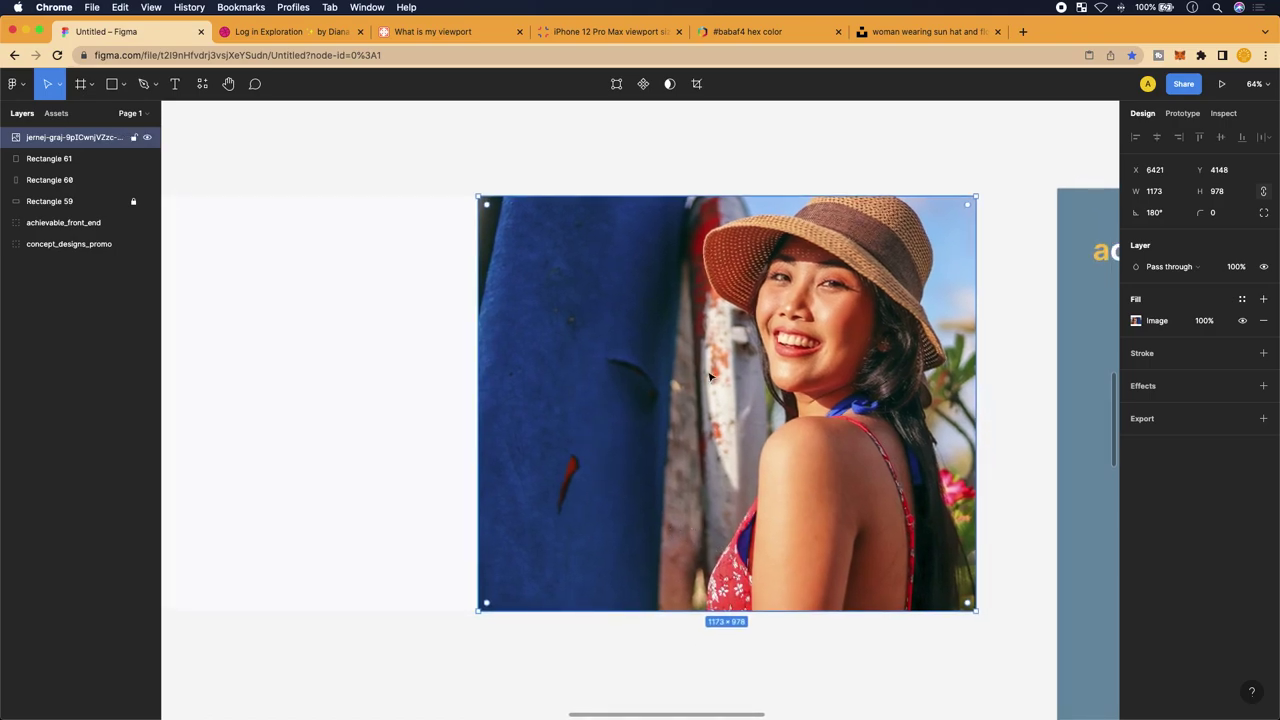
scroll(616, 452, "right", 1)
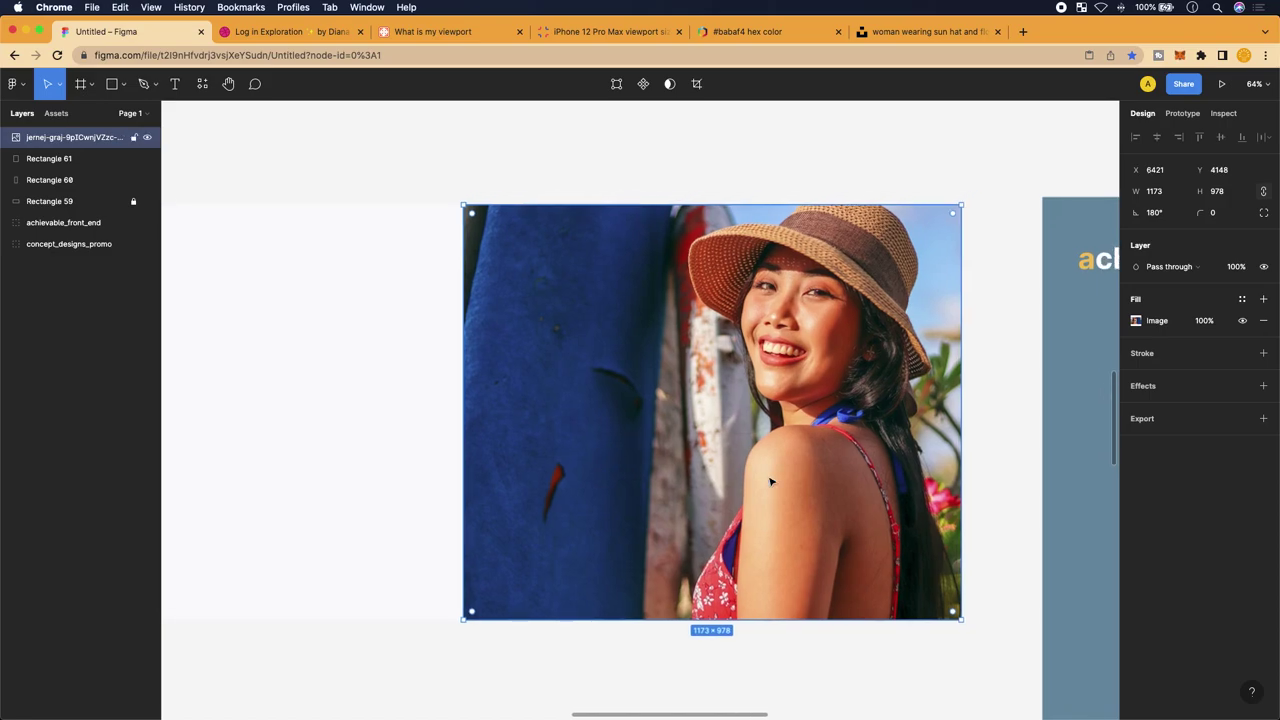
Shift the photo left over part of the off-white panel and resize it to 1369 × 978, ending at the grey panel's outer edges
left_click_drag(770, 482, 697, 481)
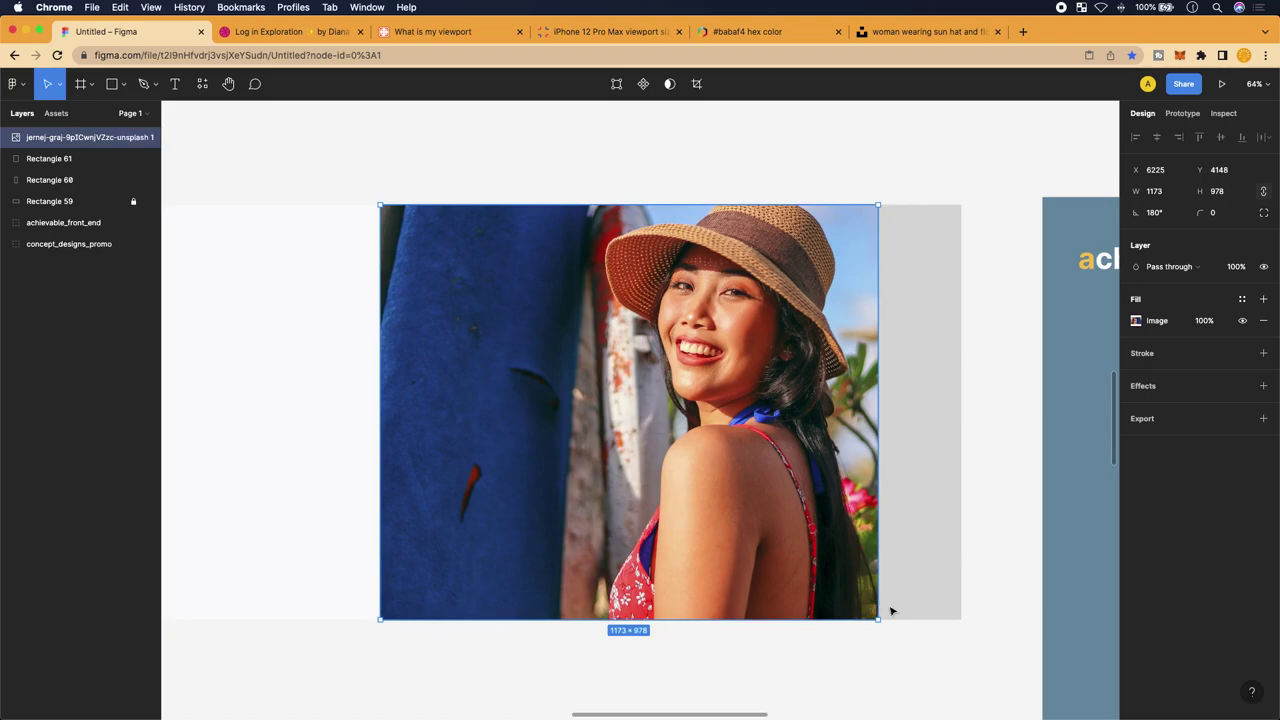
left_click_drag(878, 619, 963, 657)
scroll(863, 611, "left", 3)
scroll(863, 611, "down", 1)
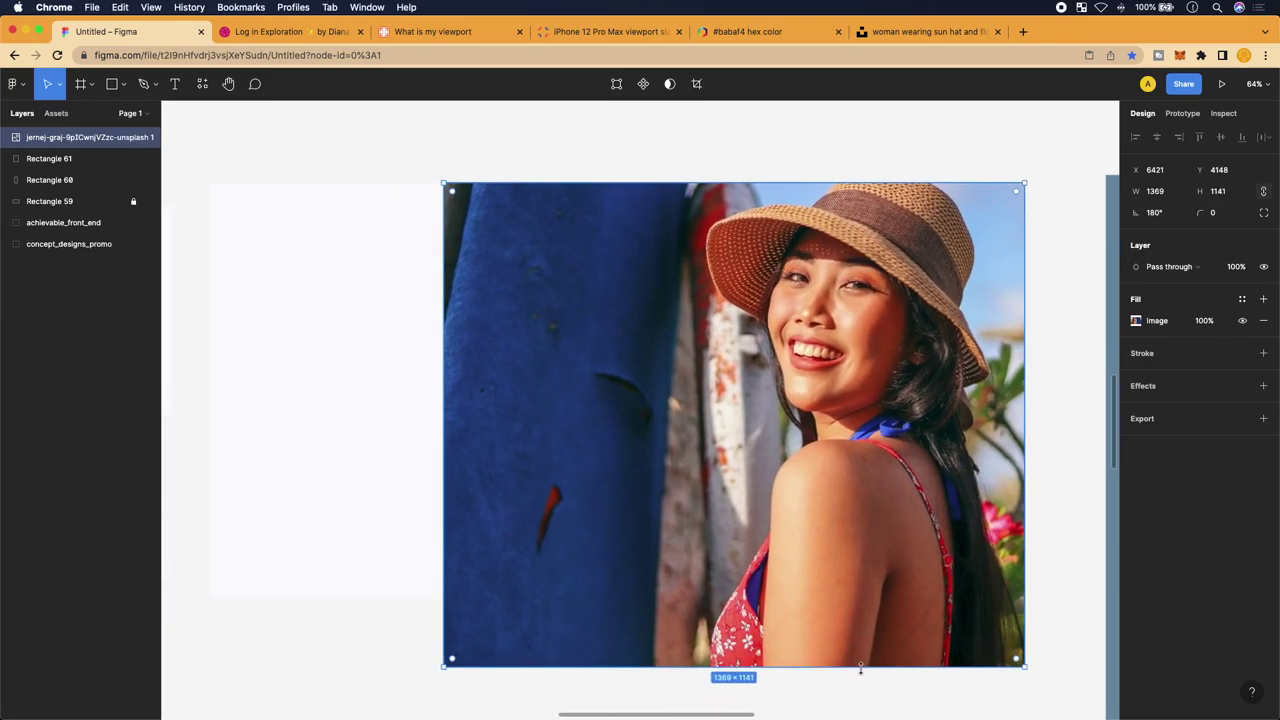
left_click_drag(860, 666, 859, 558)
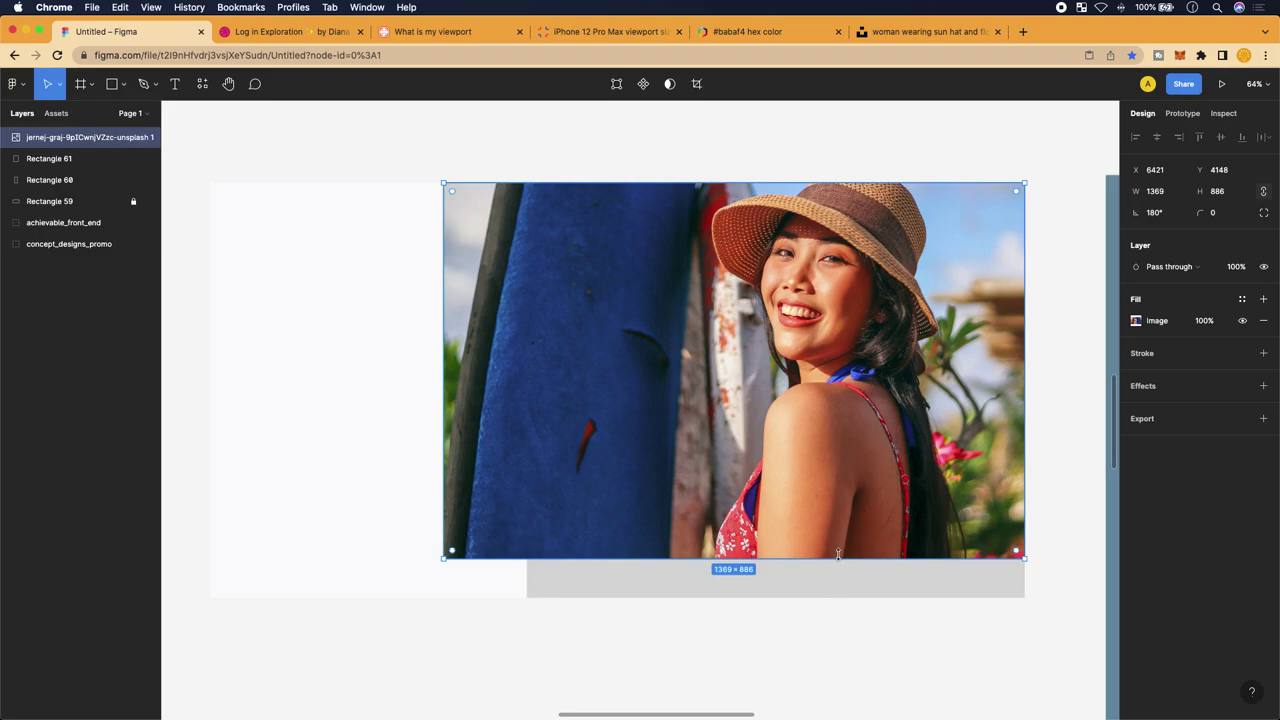
left_click_drag(838, 556, 832, 597)
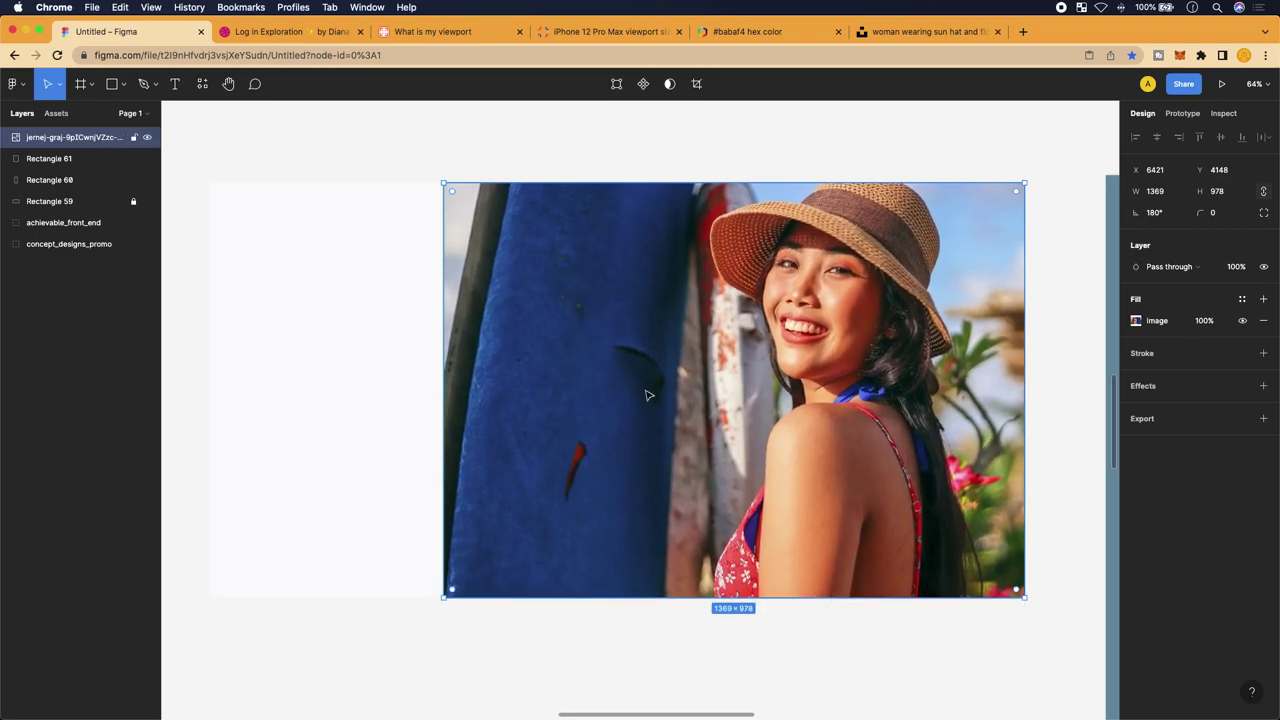
Reorder the layers so the off-white panel, Rectangle 61, sits above the sun hat photo and covers its overlapping edge
left_click(317, 360)
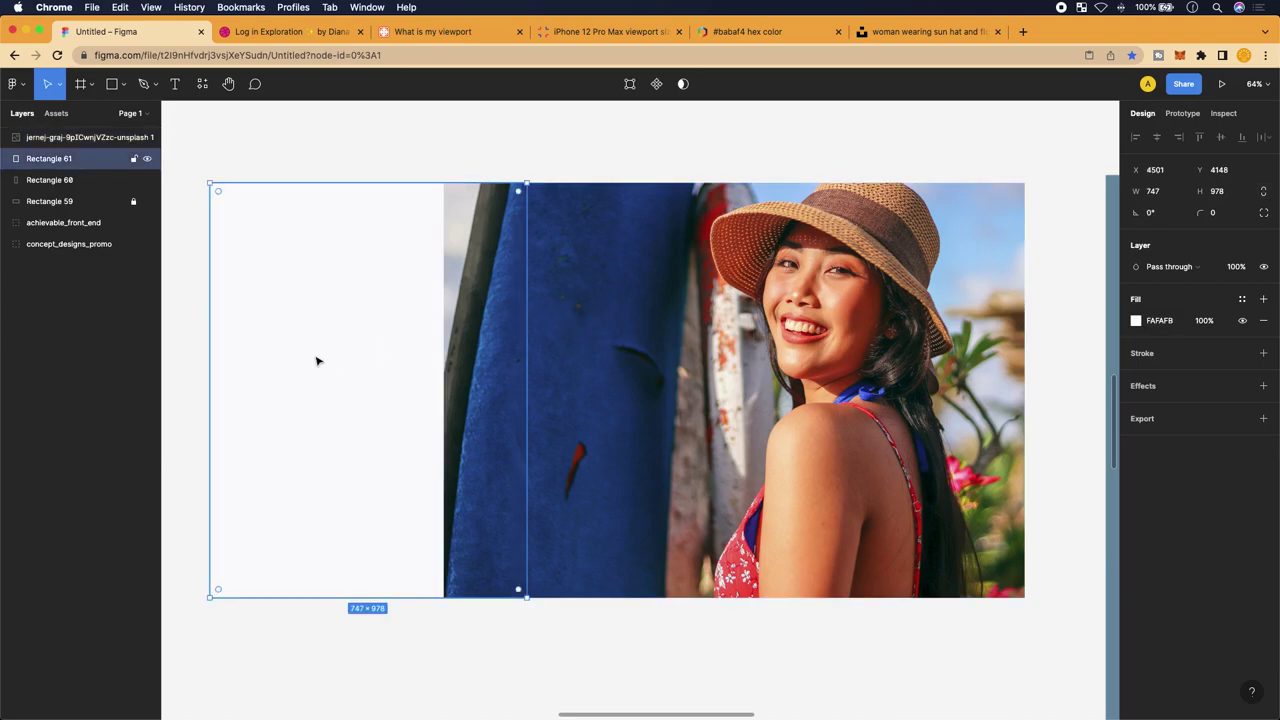
left_click(634, 468)
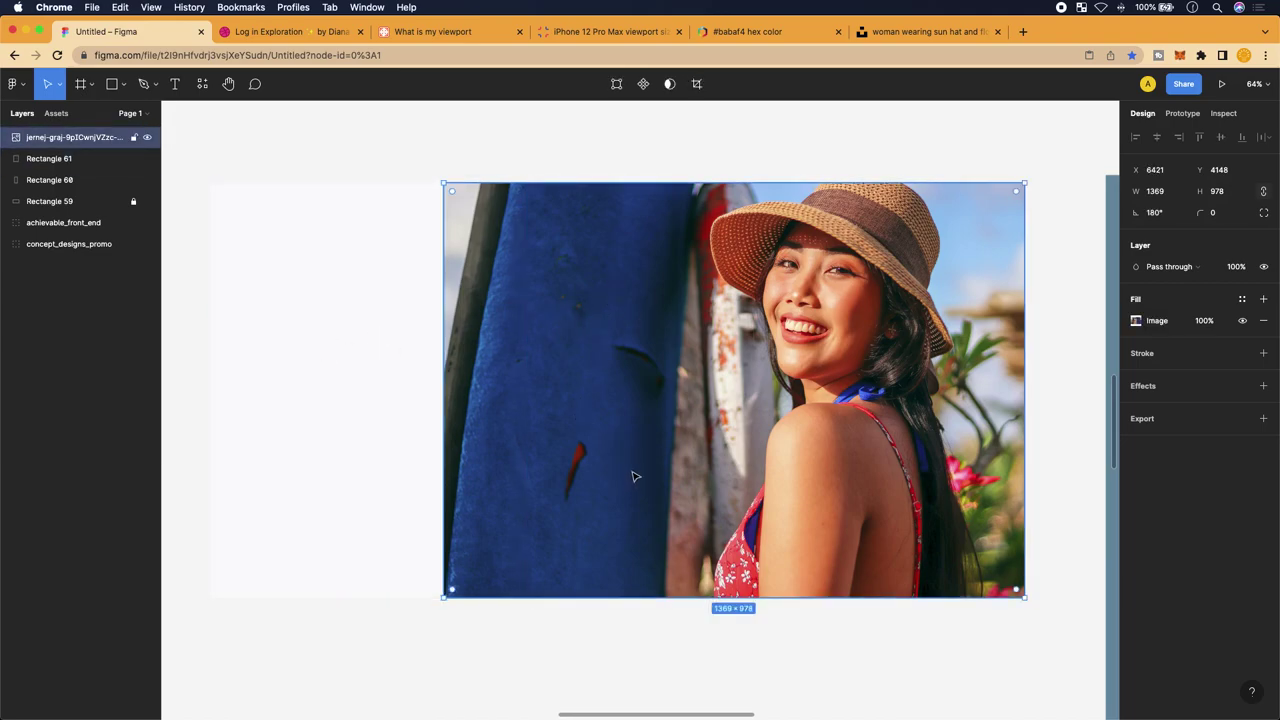
left_click(386, 411)
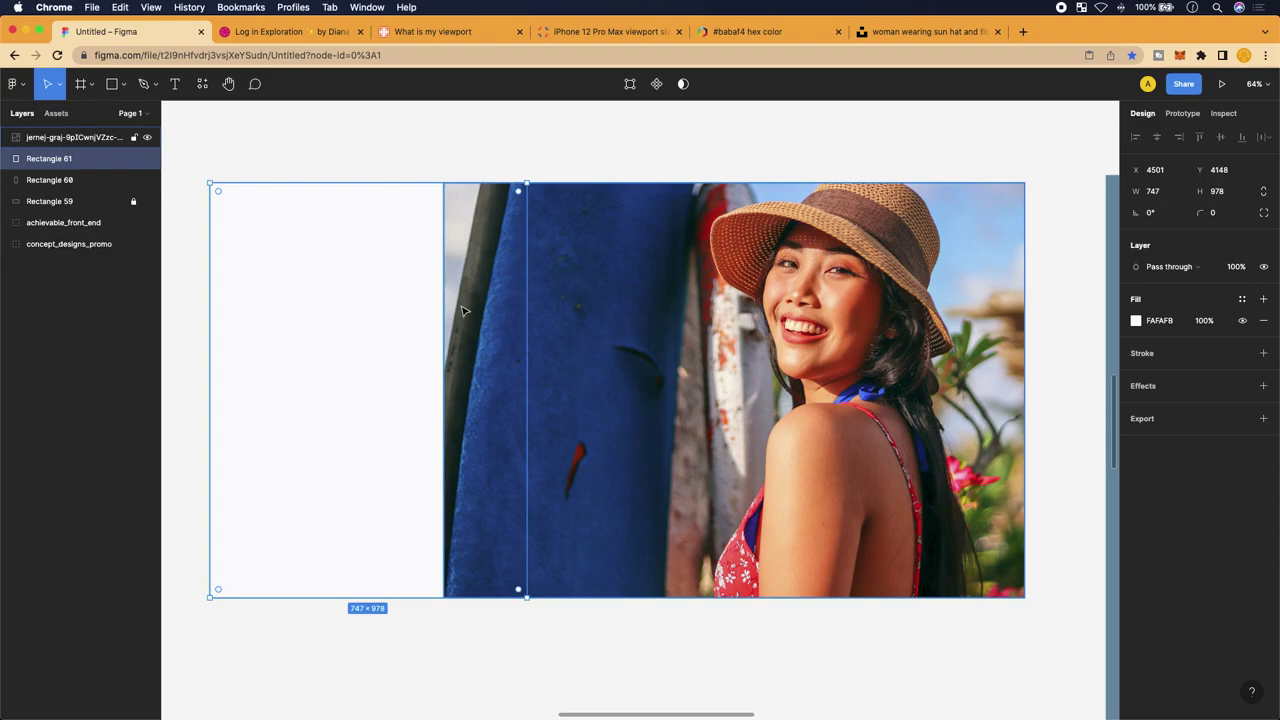
left_click(80, 138)
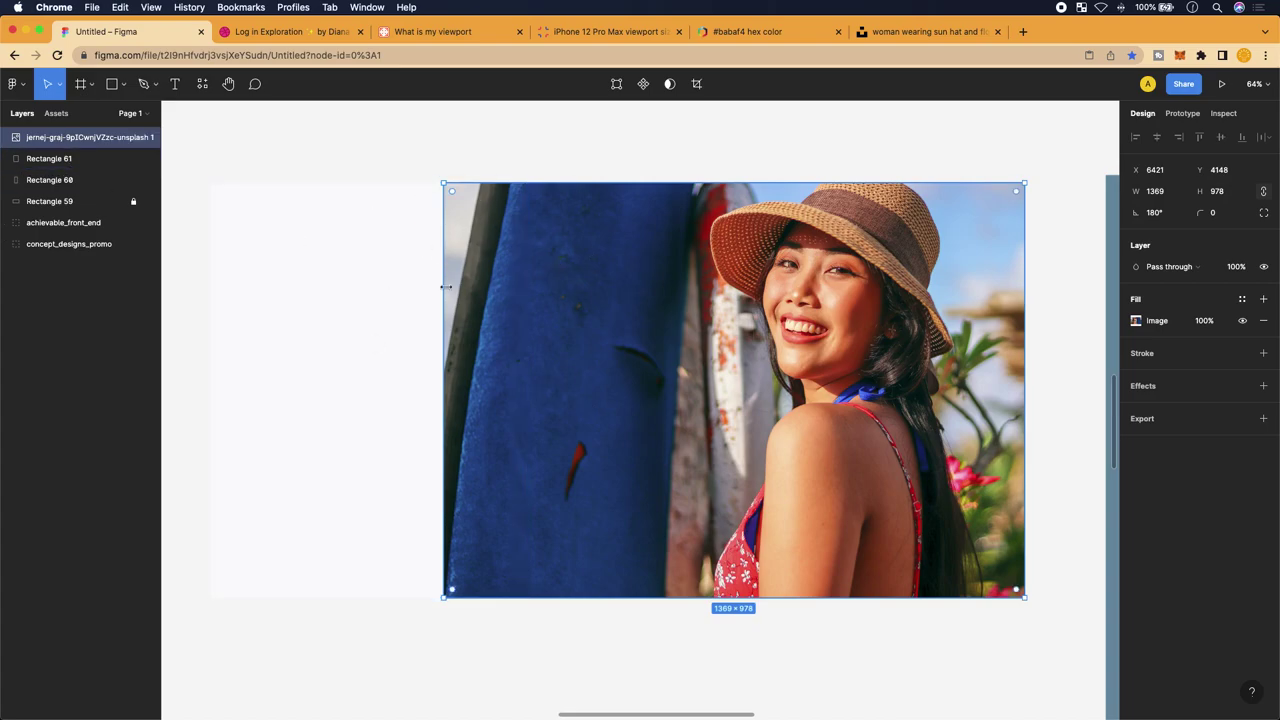
left_click(80, 160)
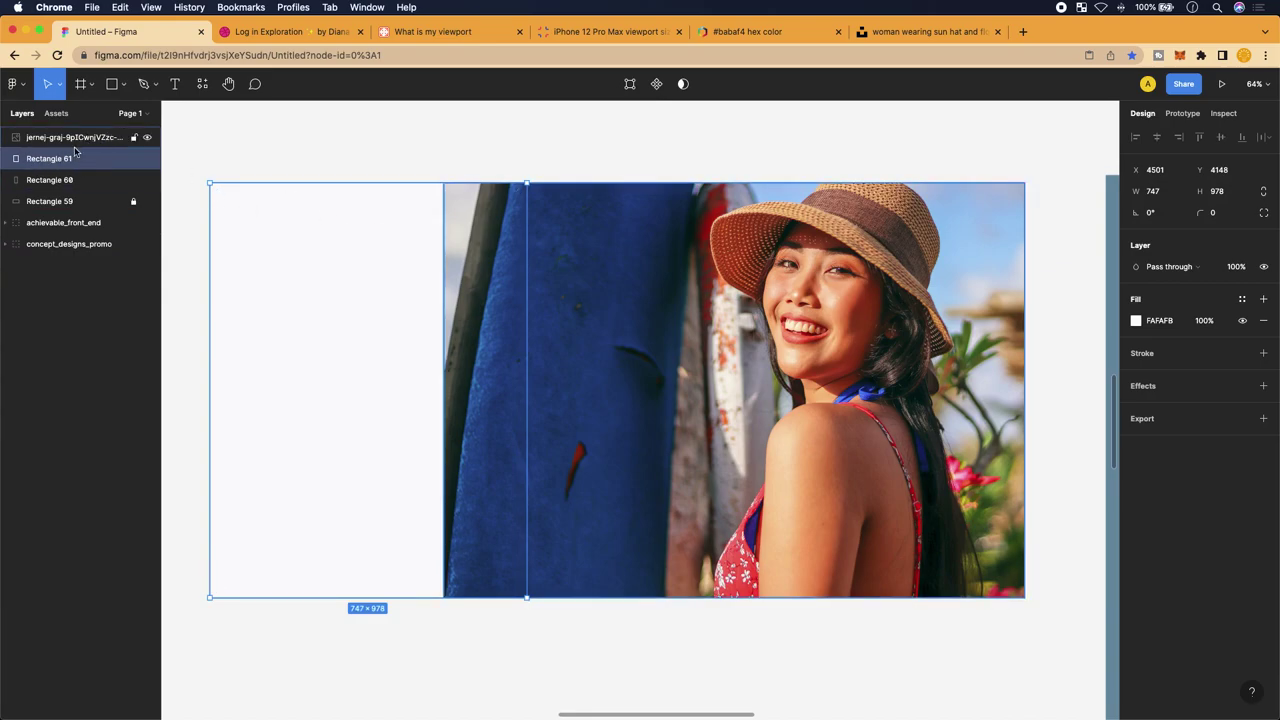
left_click(77, 140)
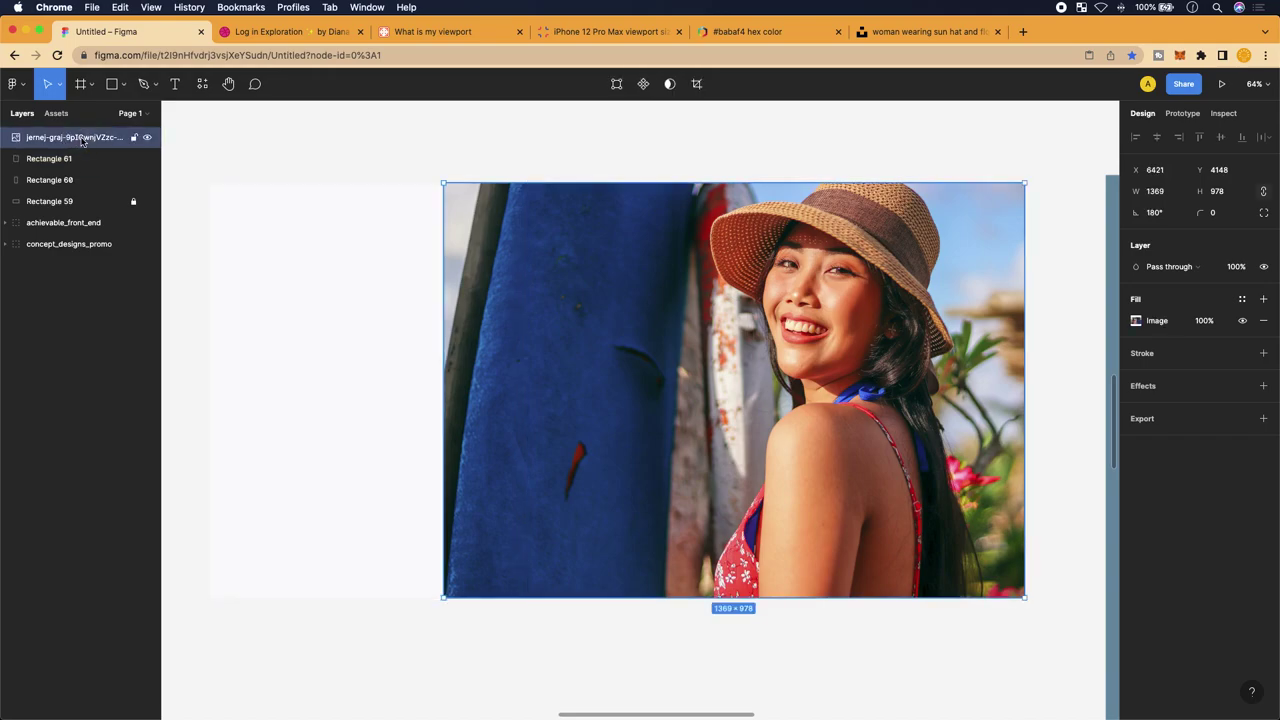
left_click(78, 159)
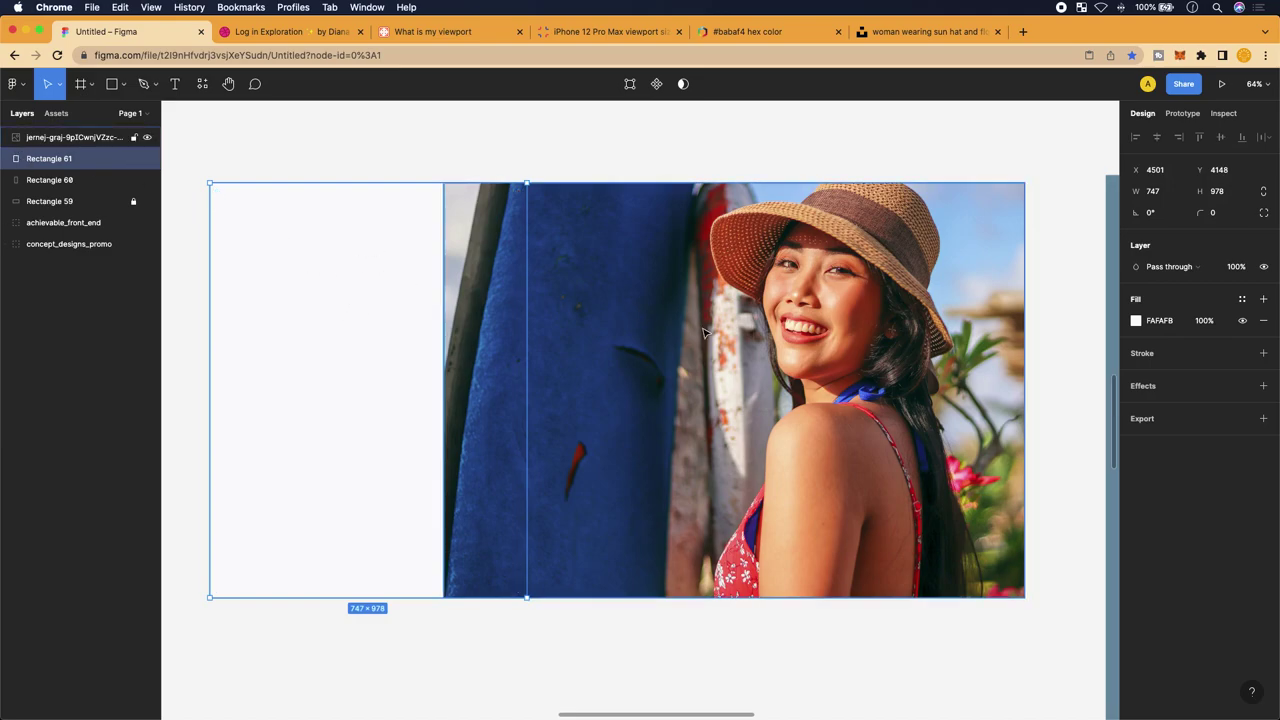
left_click(67, 160)
left_click_drag(67, 160, 67, 133)
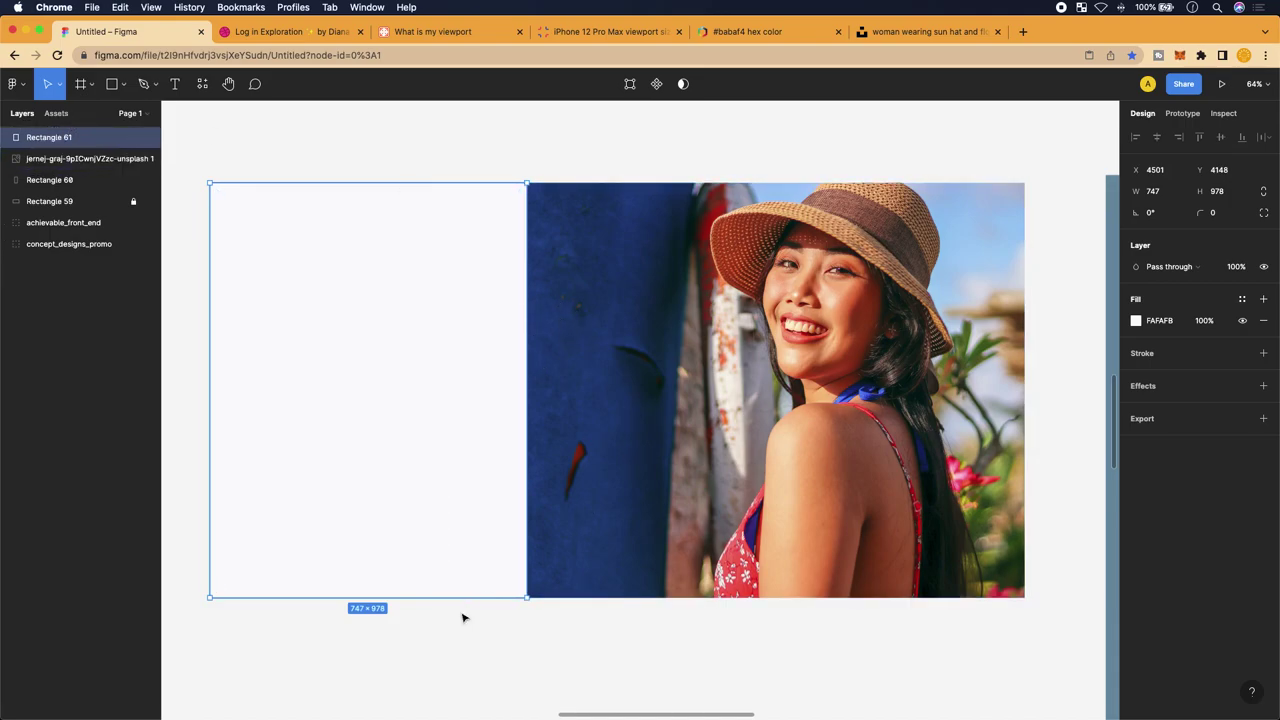
left_click(611, 636)
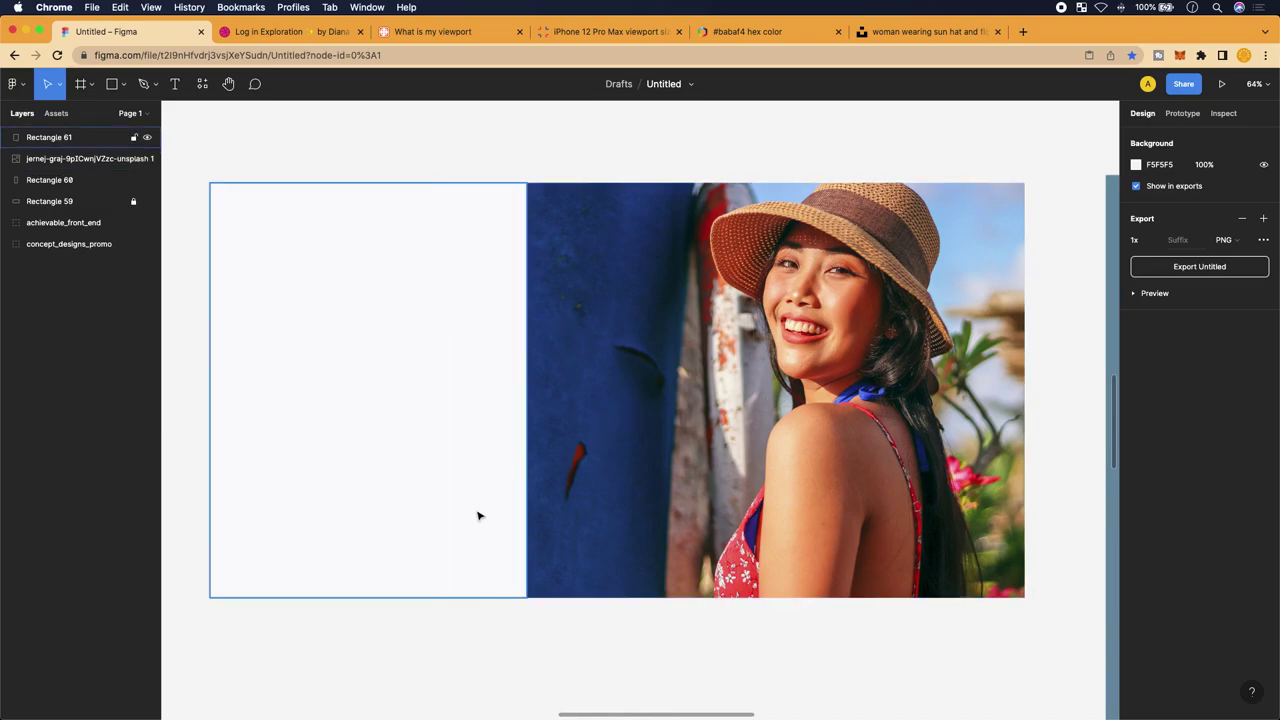
left_click(467, 625)
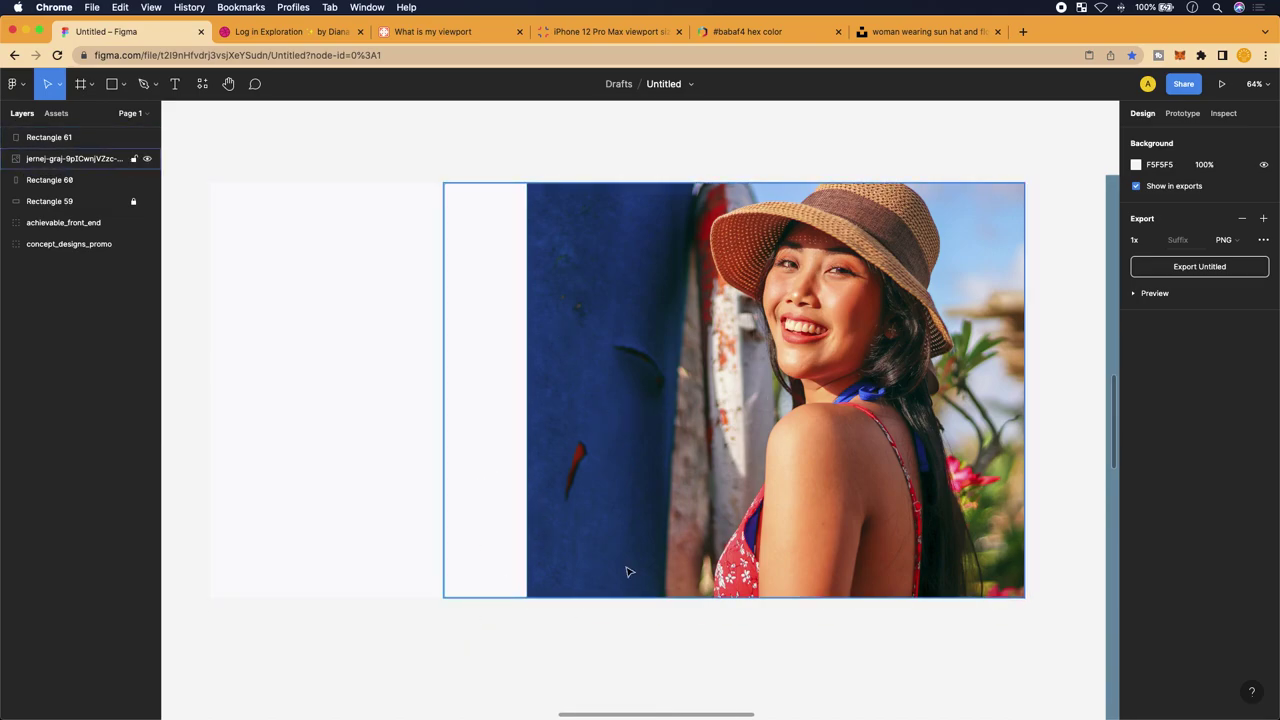
scroll(629, 571, "down", 5)
scroll(714, 566, "right", 8)
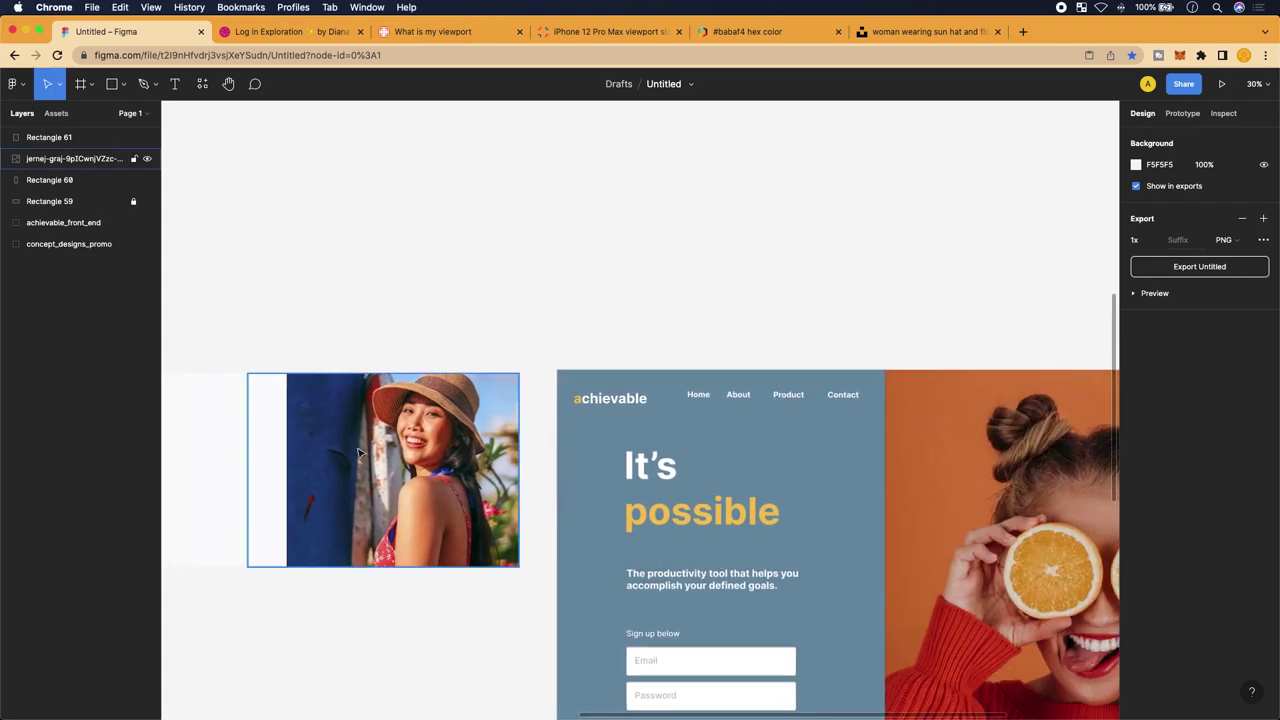
scroll(373, 470, "up", 5)
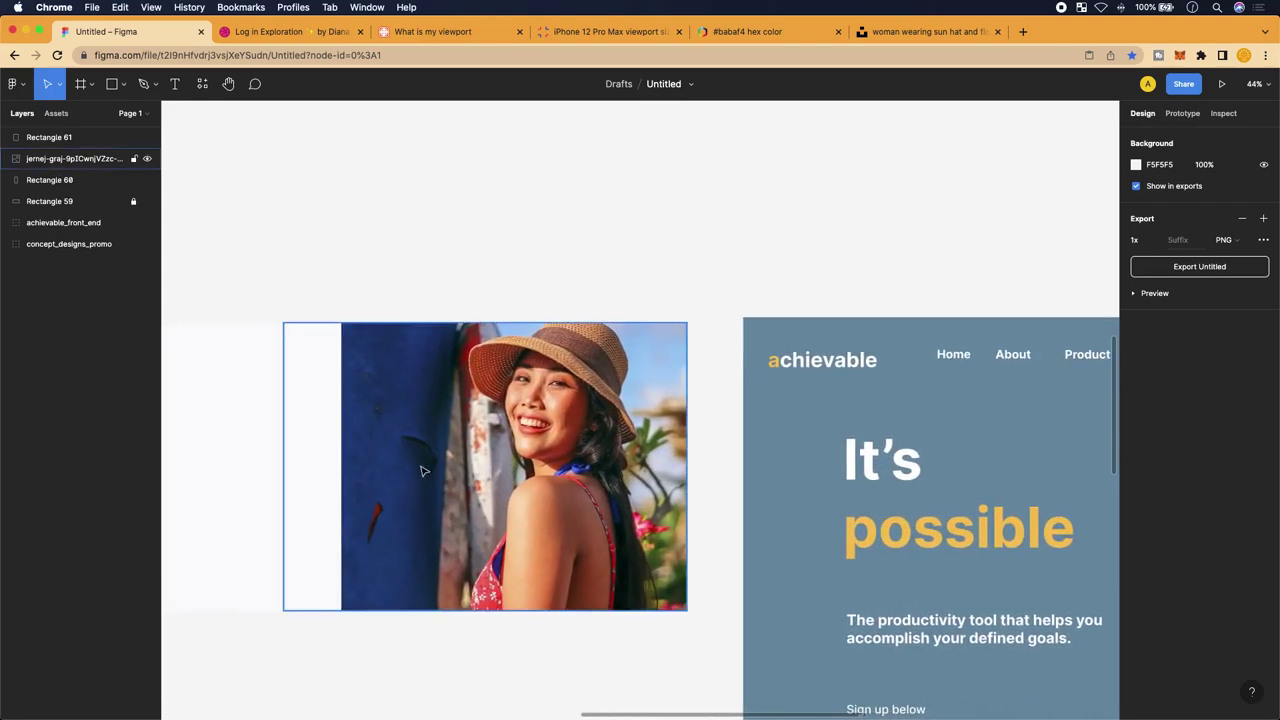
scroll(320, 495, "left", 3)
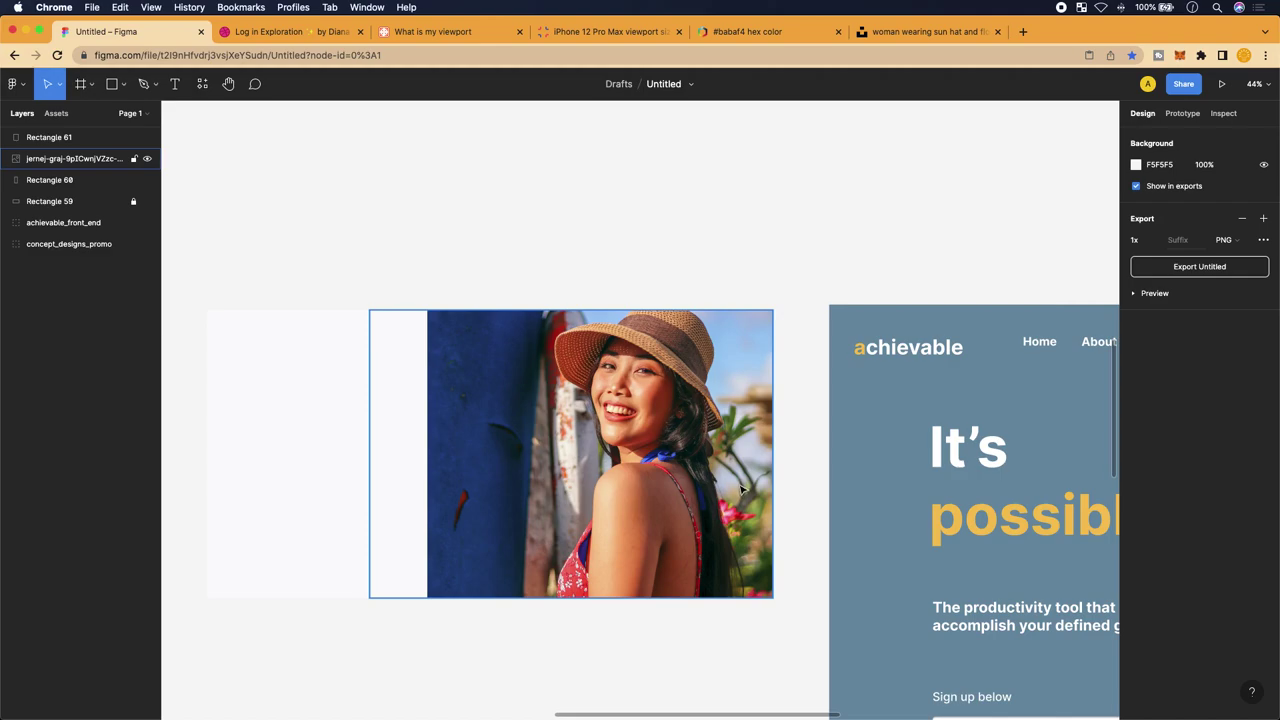
Enlarge the sun hat photo proportionally to 1689 × 1206, extending it further behind the off-white panel
left_click(389, 539)
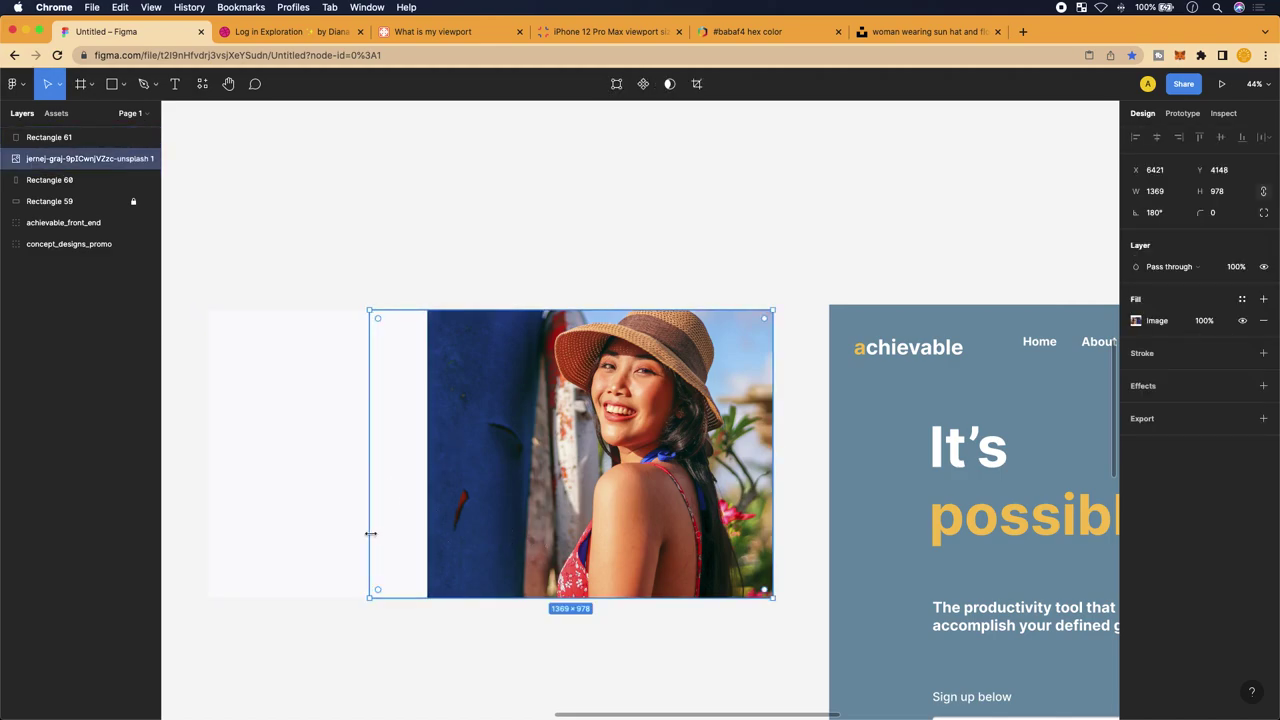
left_click_drag(366, 531, 275, 534)
left_click_drag(607, 517, 604, 530)
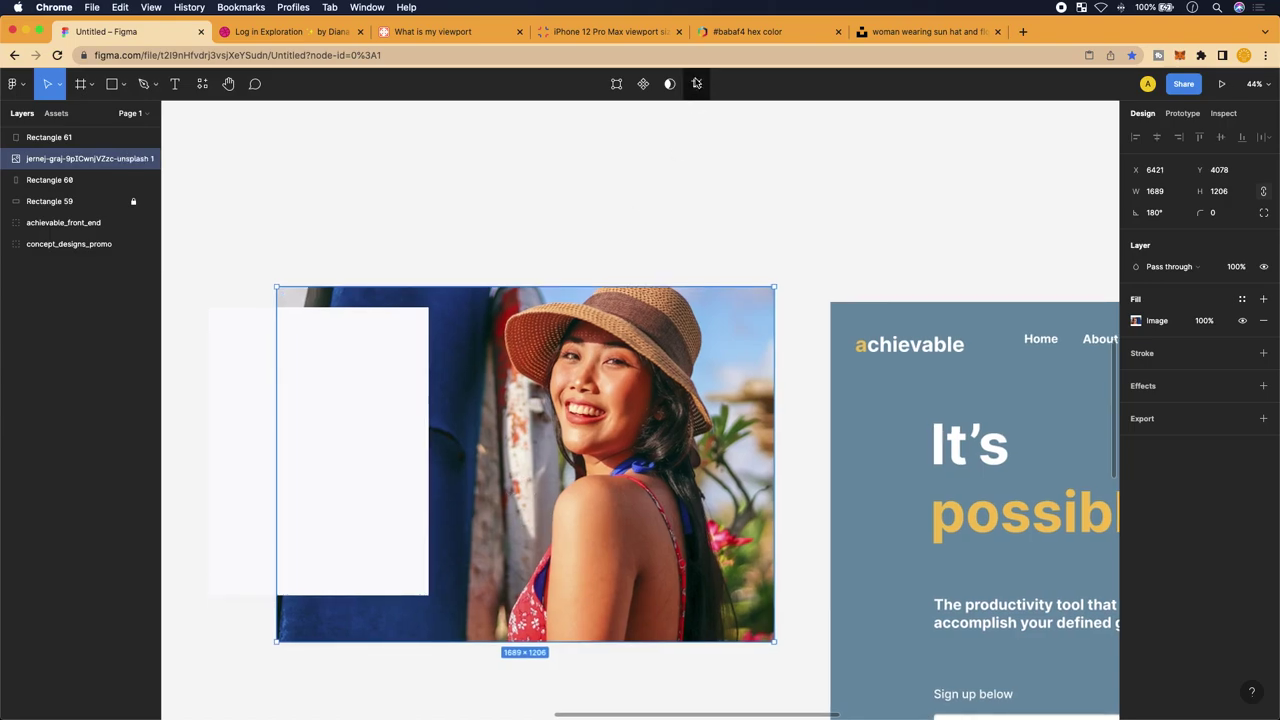
Crop the photo's bottom and top edges level with the off-white panel, to 1689 × 978, and leave nothing selected
left_click(697, 83)
left_click_drag(525, 641, 525, 598)
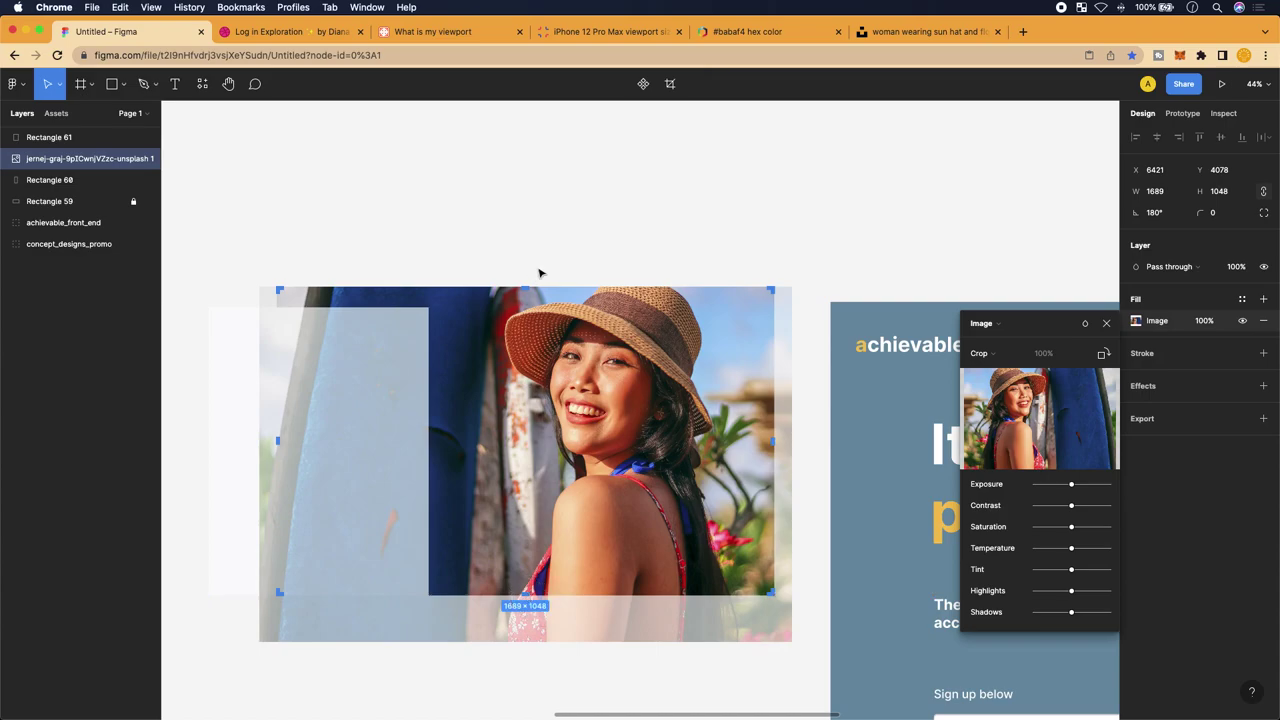
left_click_drag(524, 284, 522, 307)
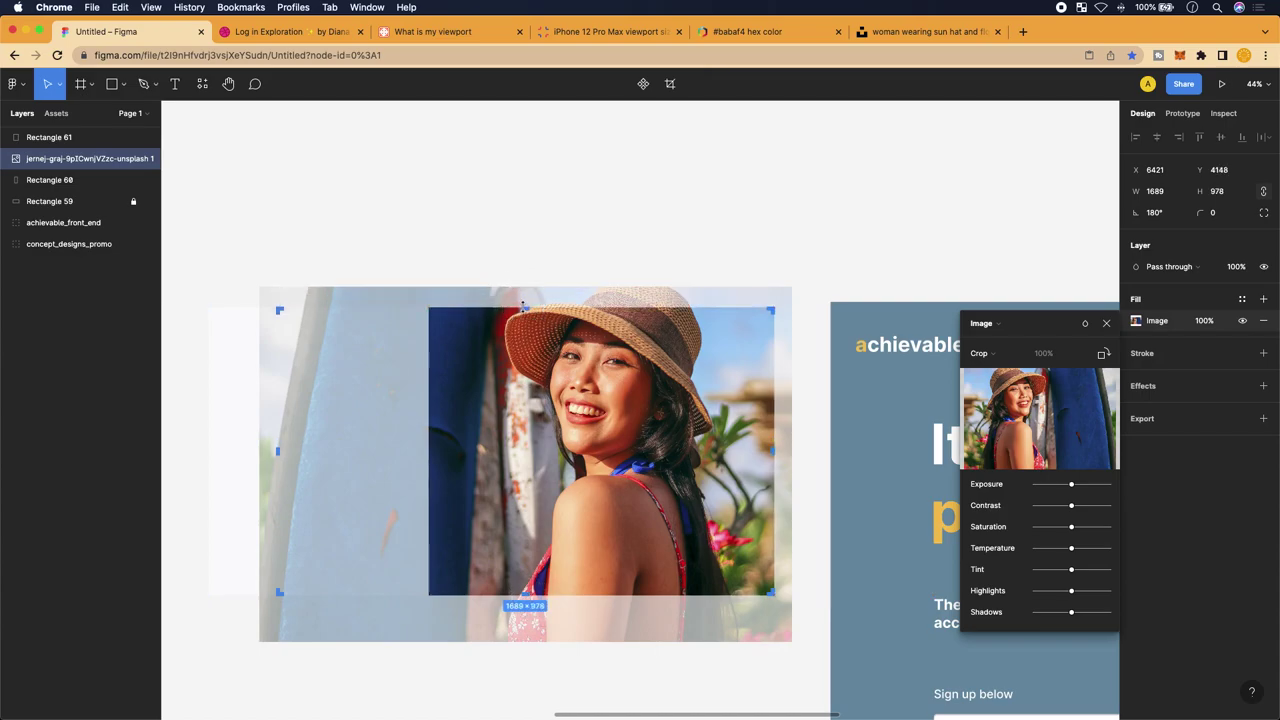
key("Return")
left_click(641, 628)
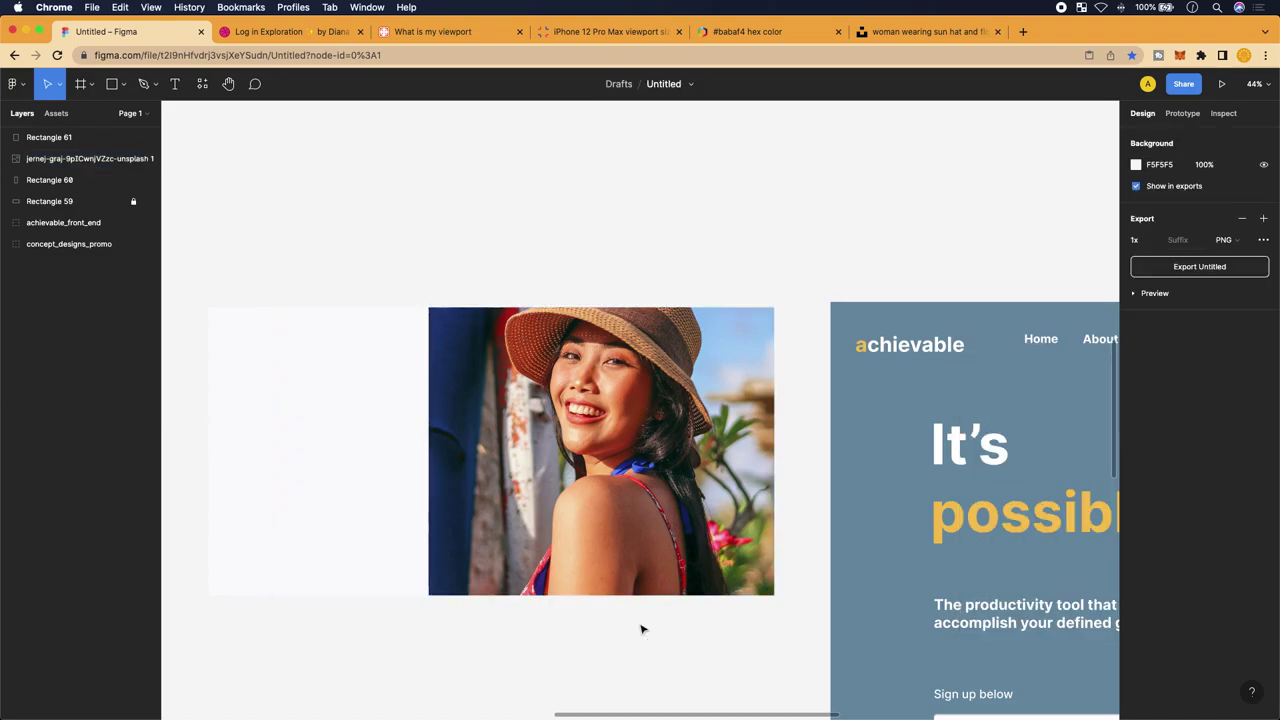
Examine how the cropped photo fits beside the off-white panel
scroll(641, 628, "left", 2)
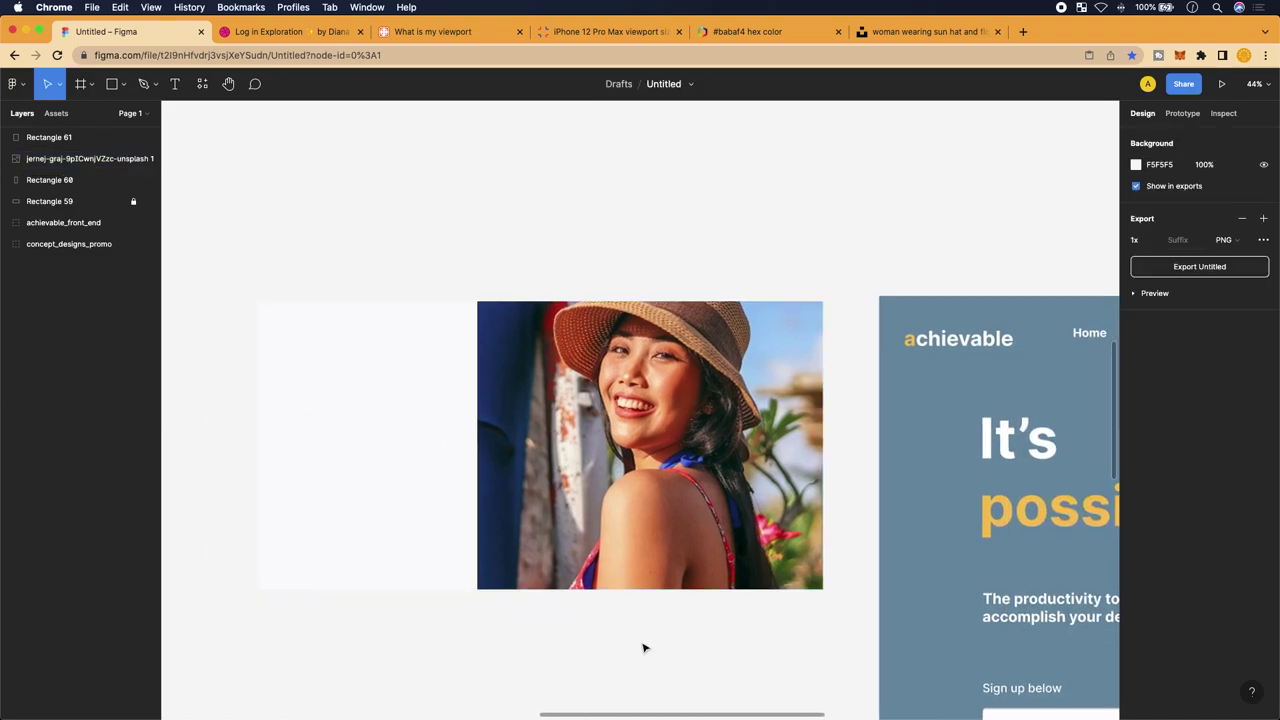
scroll(643, 648, "up", 2)
left_click(620, 484)
scroll(620, 484, "up", 2)
scroll(620, 484, "left", 1)
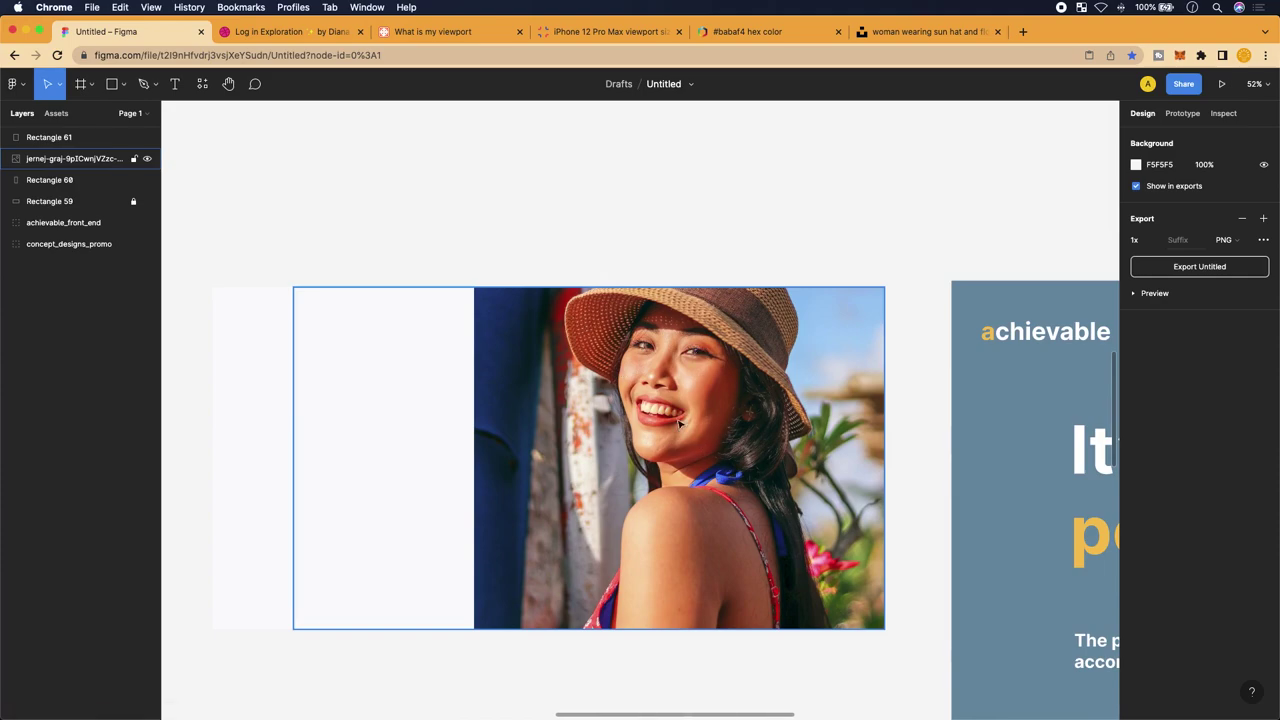
scroll(680, 450, "left", 2)
scroll(668, 477, "left", 2)
left_click(424, 393)
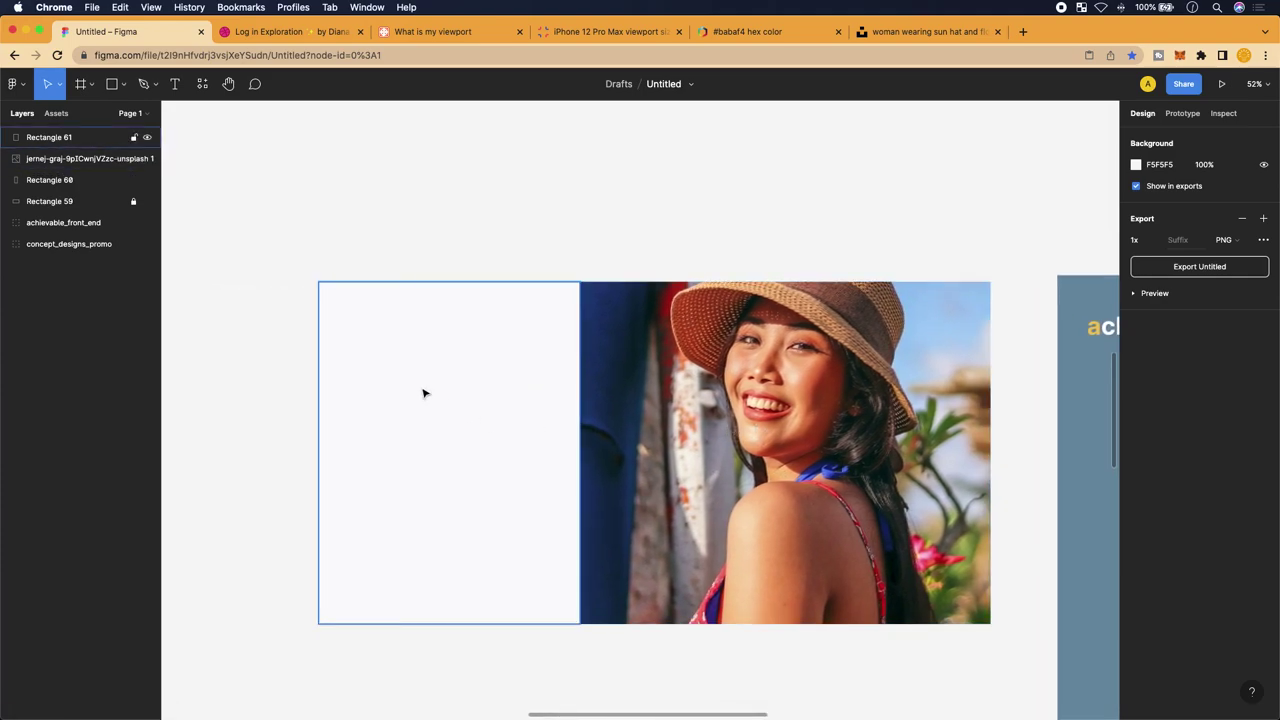
left_click(741, 408)
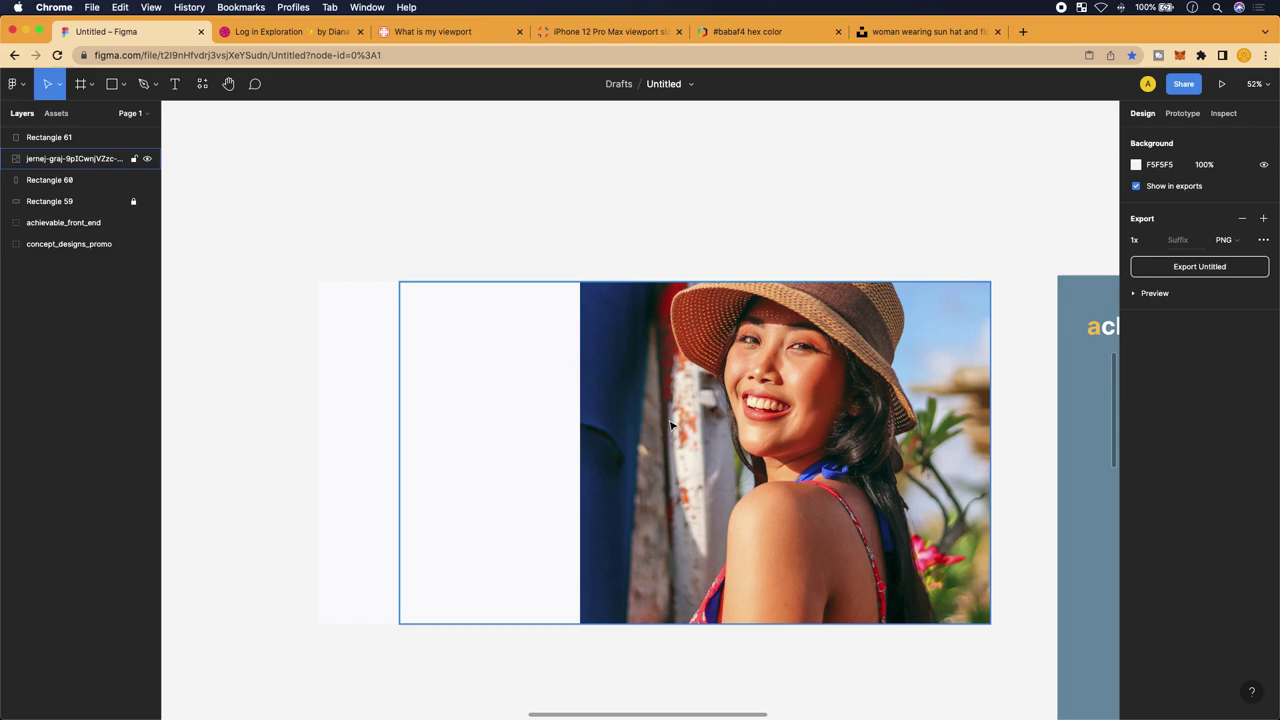
key("Escape")
Compare the panel and photo layout with the achievable_front_end reference design
scroll(671, 425, "down", 3)
scroll(750, 470, "right", 6)
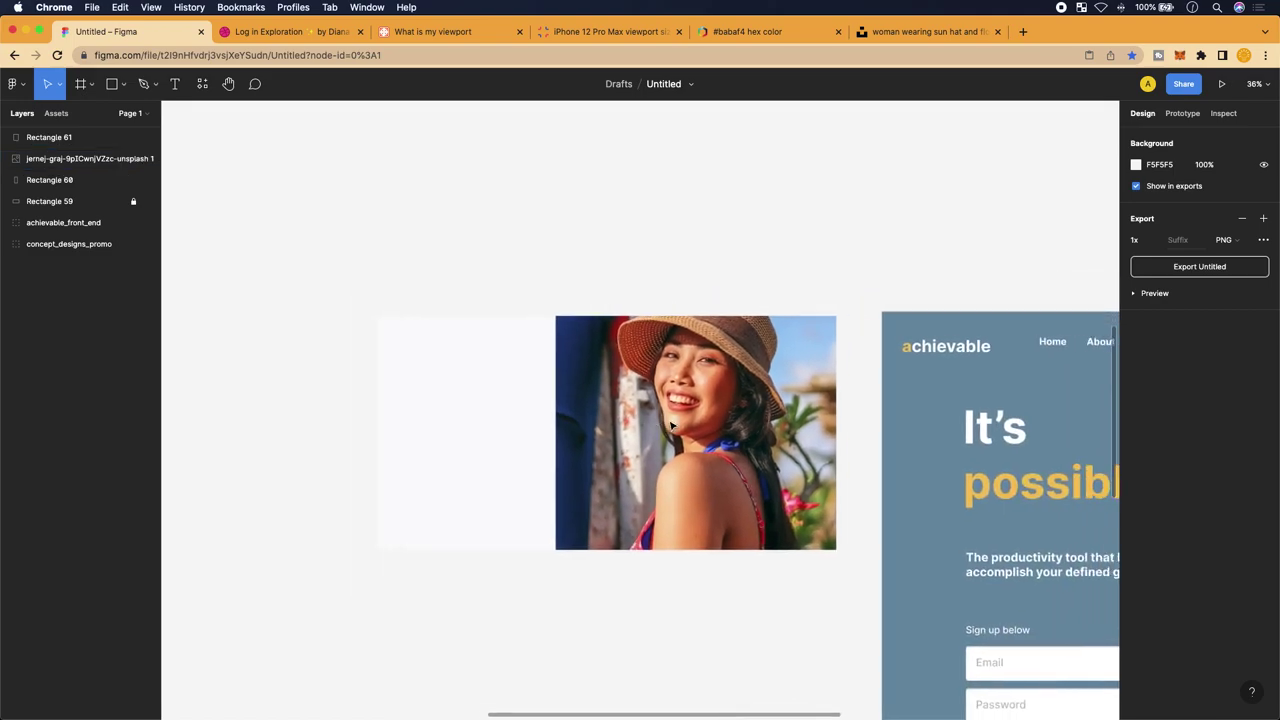
scroll(818, 526, "down", 4)
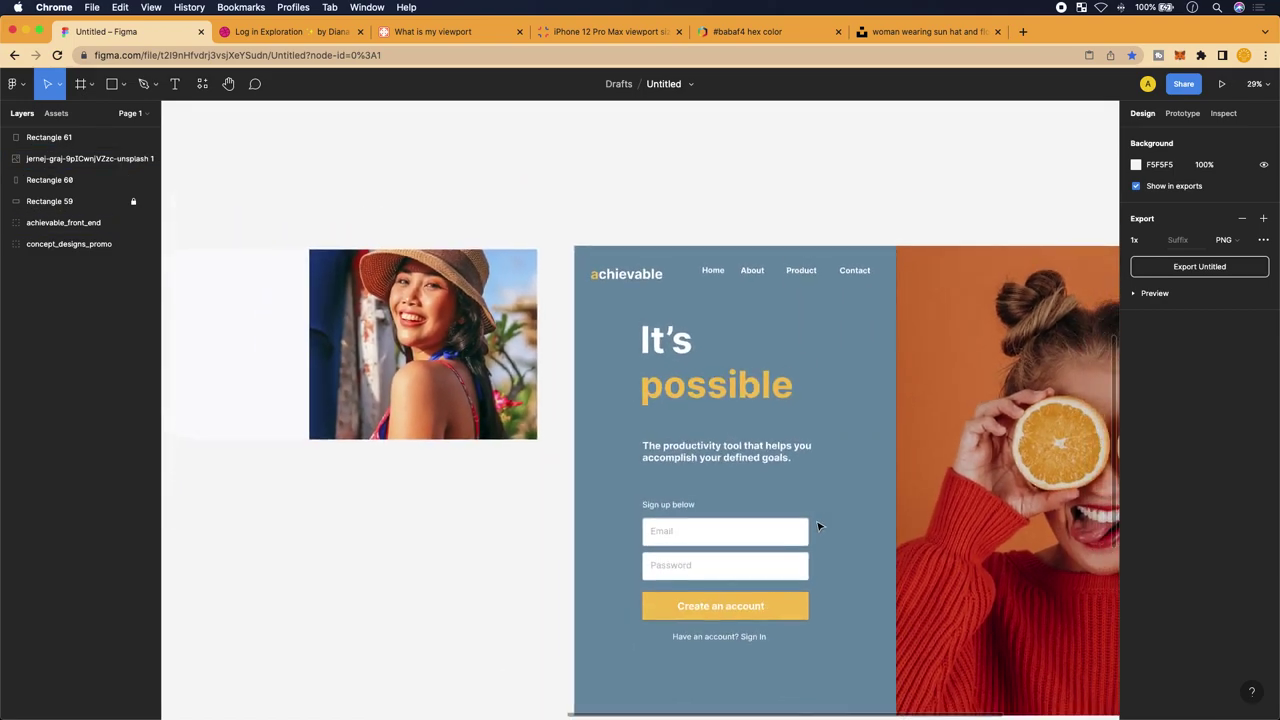
scroll(818, 526, "down", 3)
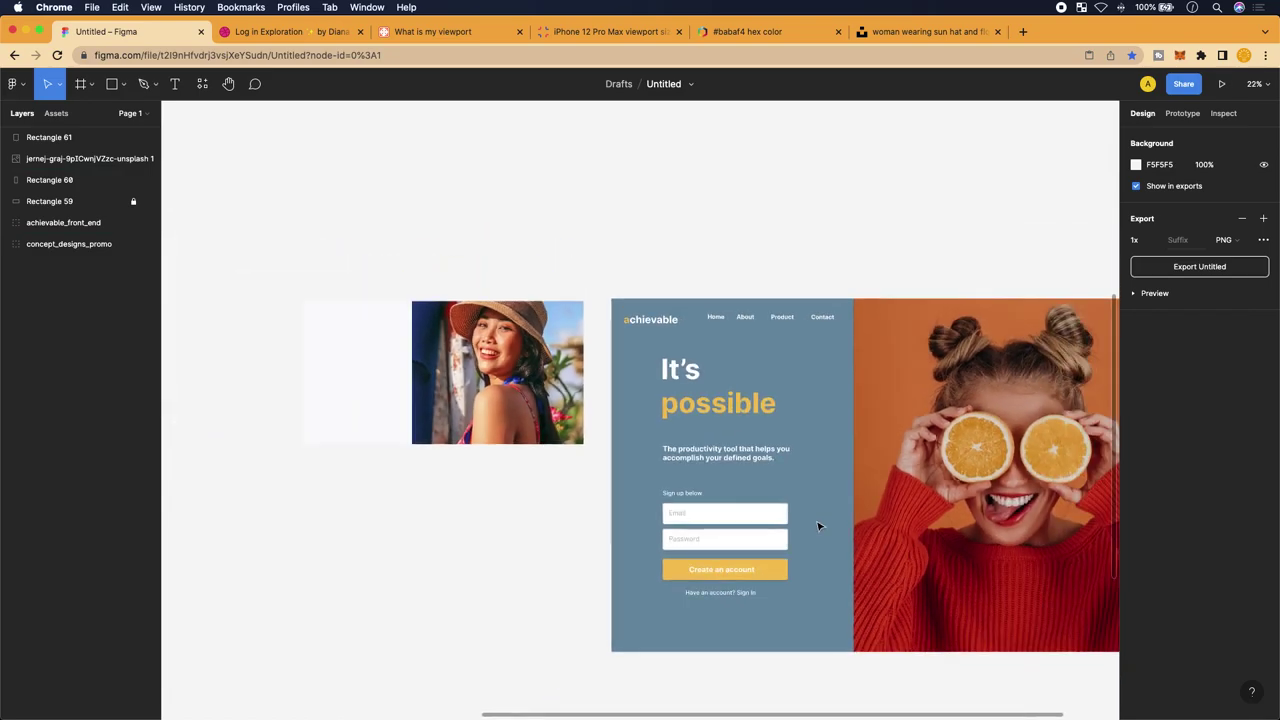
scroll(818, 526, "down", 1)
left_click(819, 524)
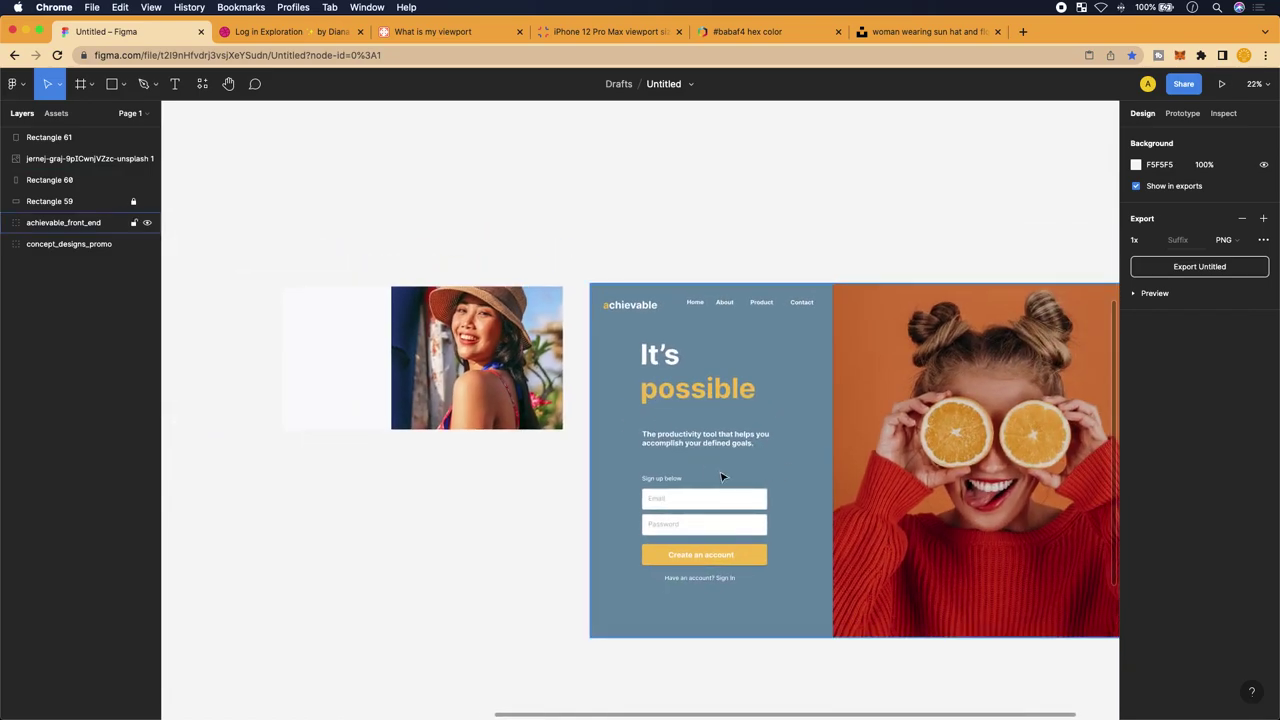
scroll(780, 440, "right", 5)
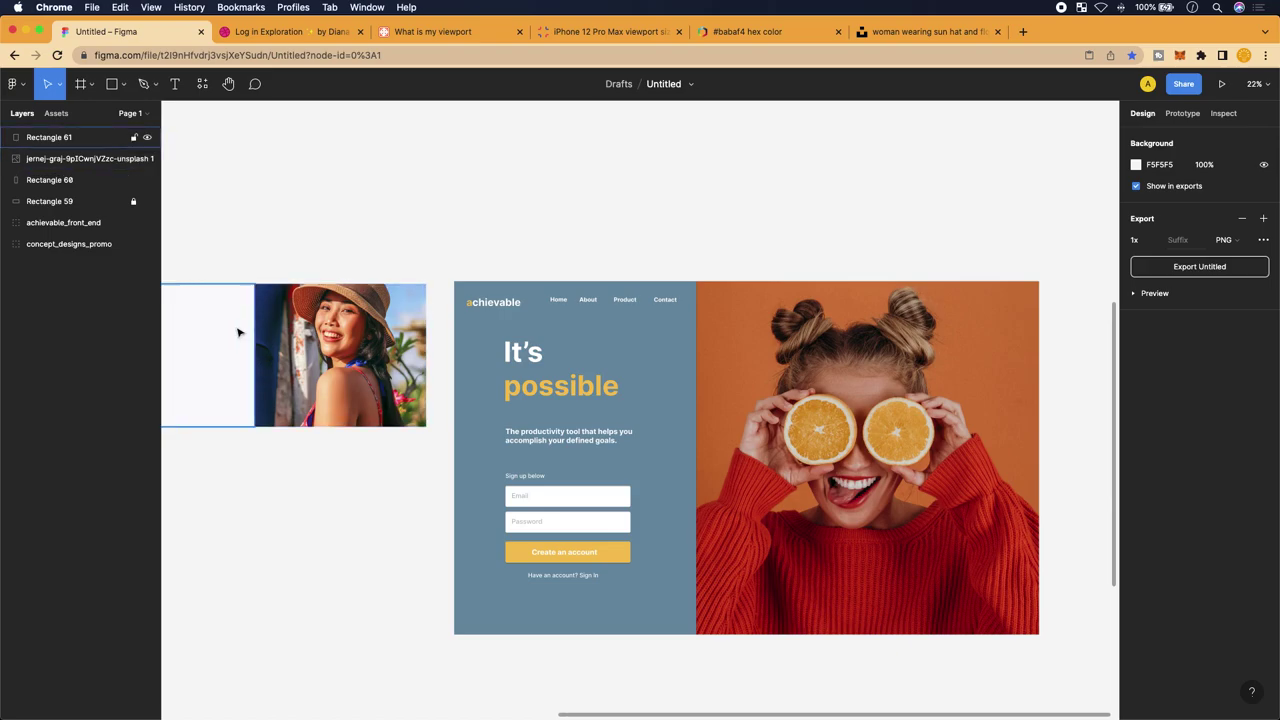
scroll(217, 349, "left", 5)
scroll(242, 358, "left", 1)
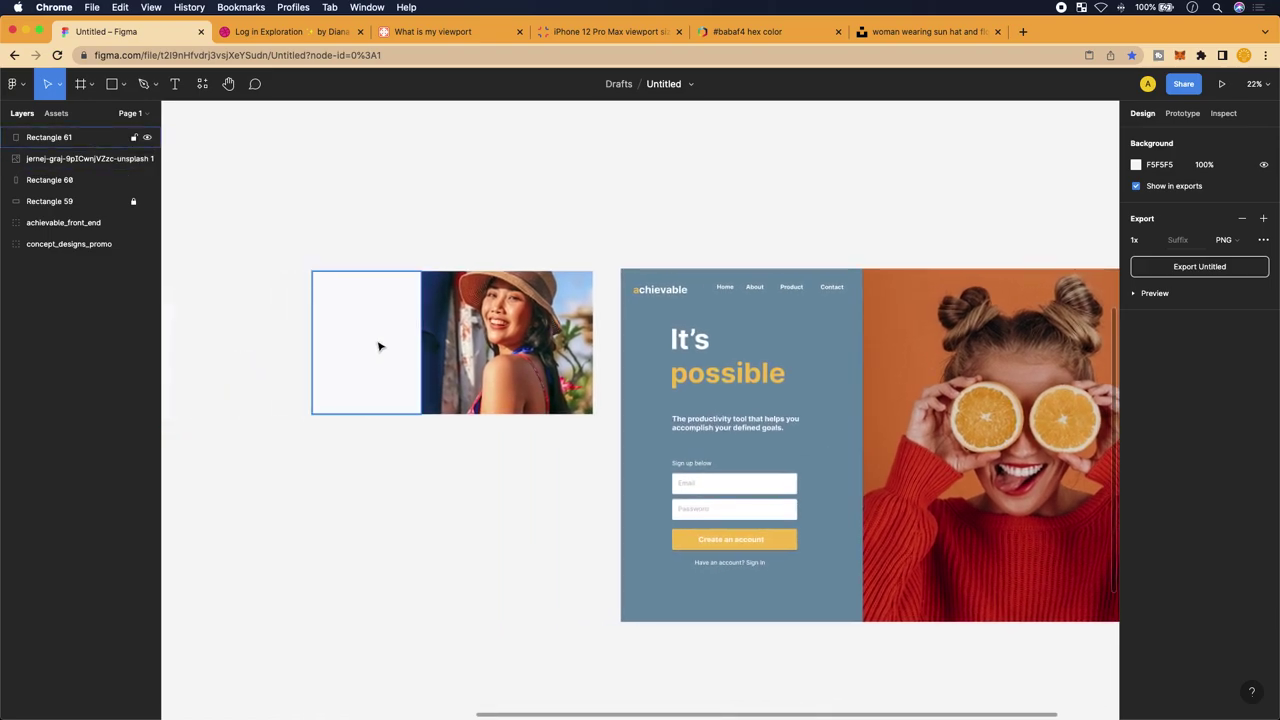
scroll(379, 347, "right", 5)
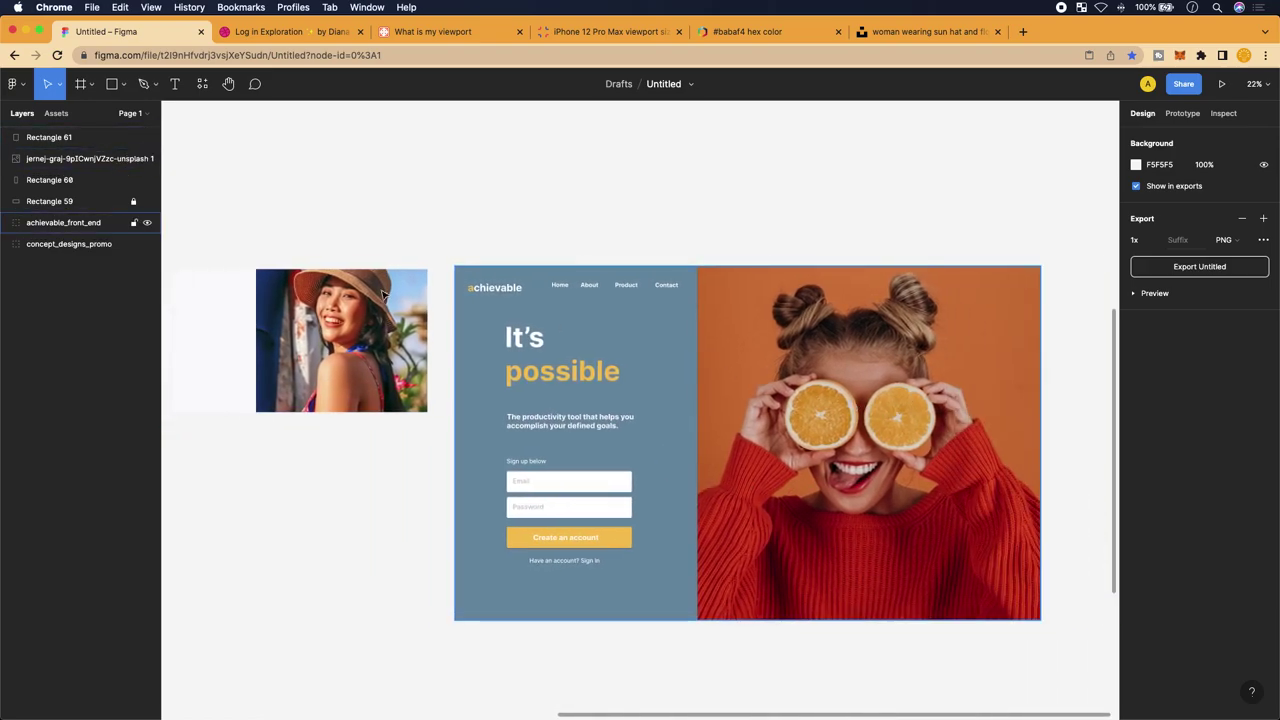
Reopen the sun hat photo's crop to inspect its hidden areas and the image scaling modes
left_click(330, 334)
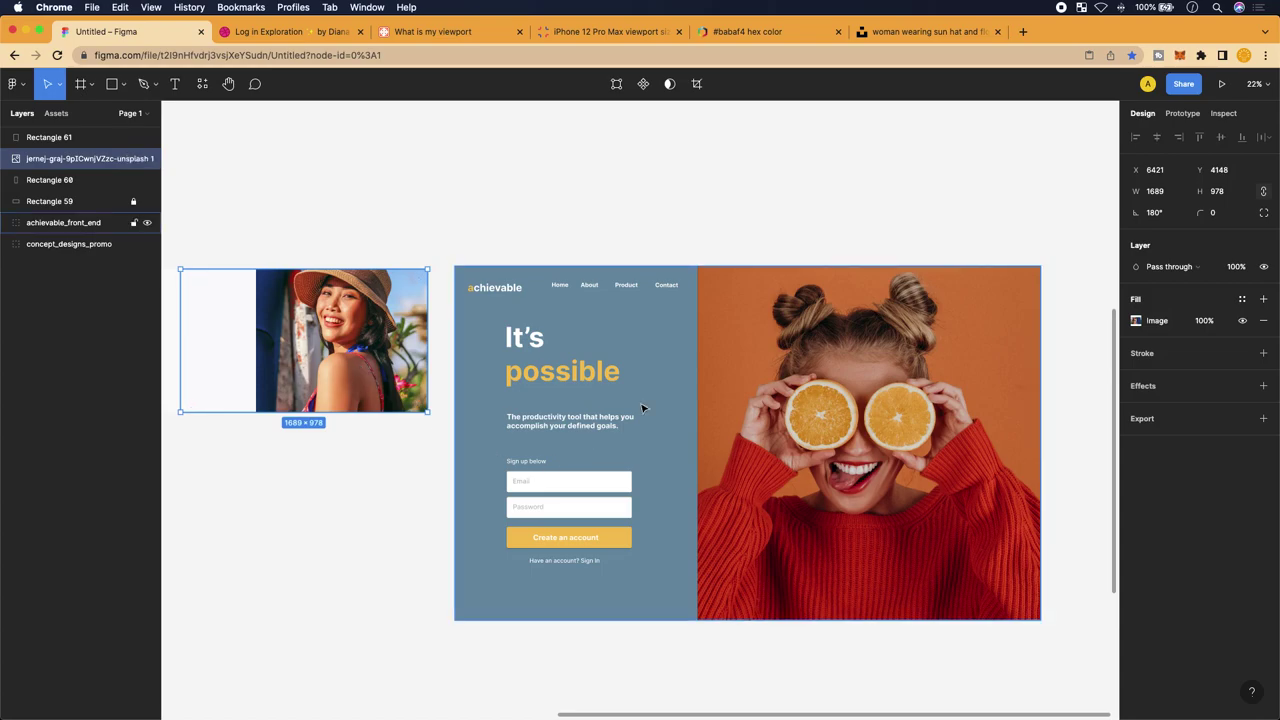
scroll(643, 408, "up", 5)
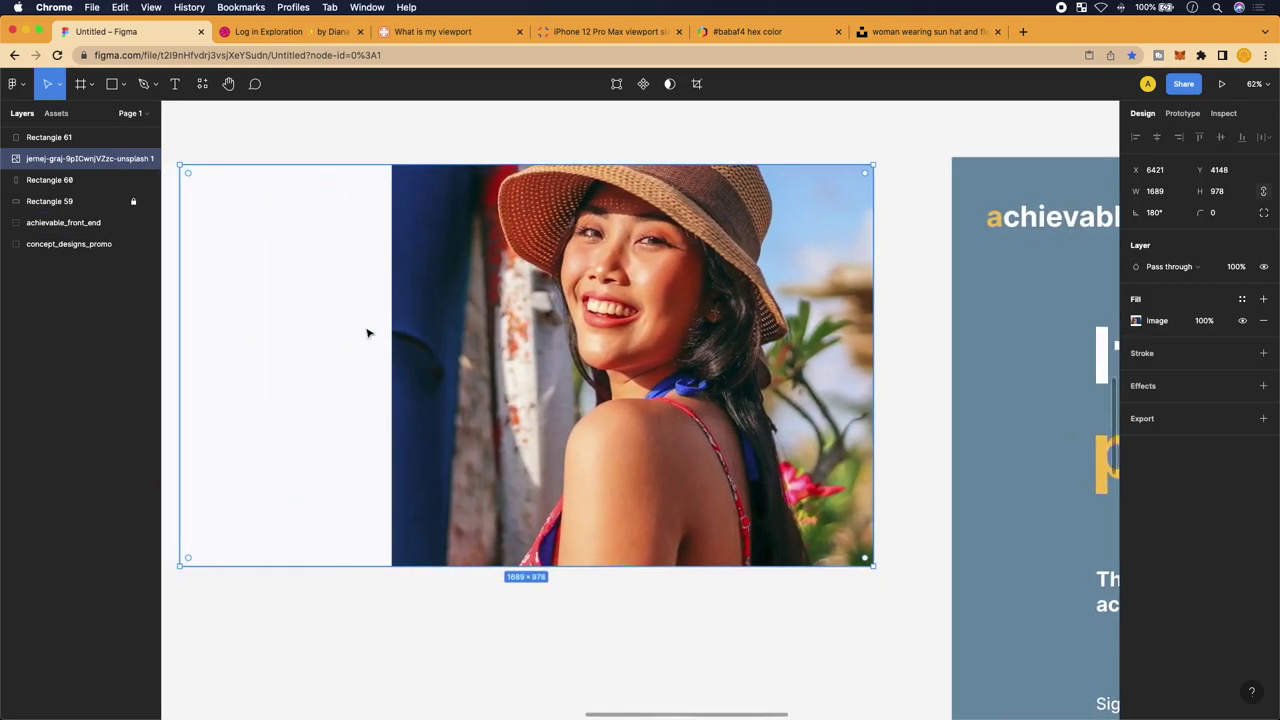
double_click(628, 426)
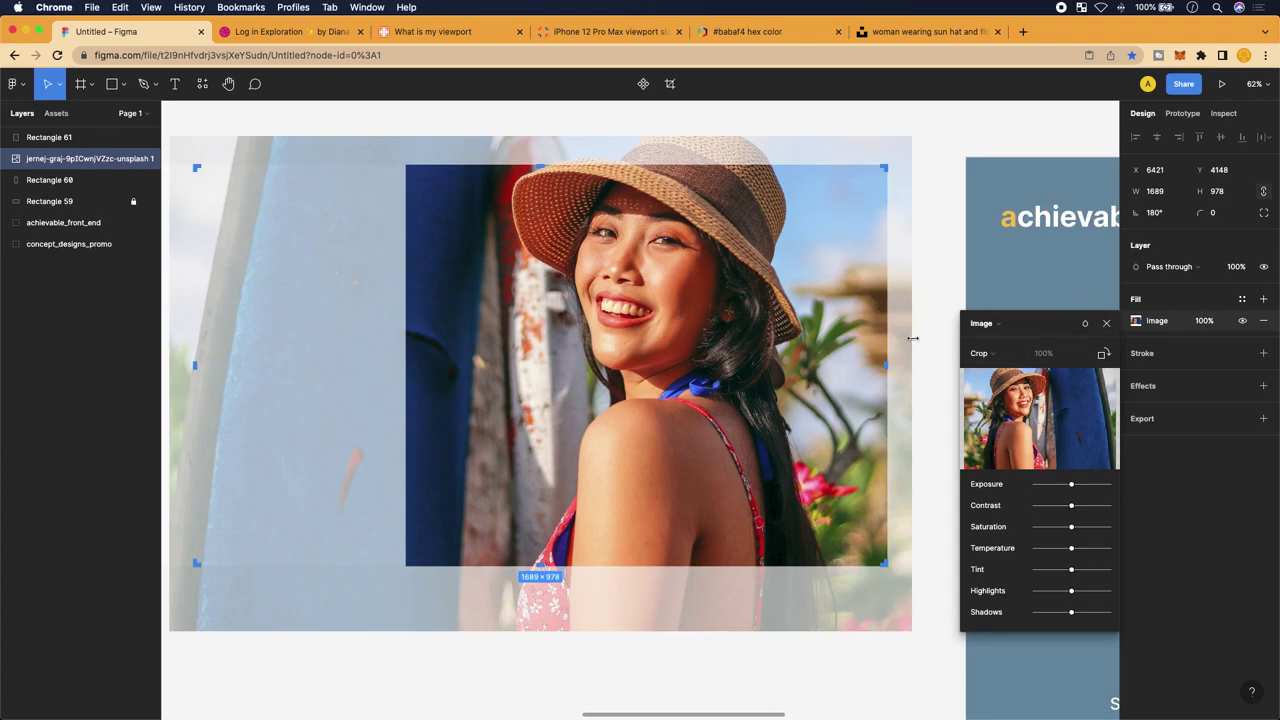
left_click(1002, 355)
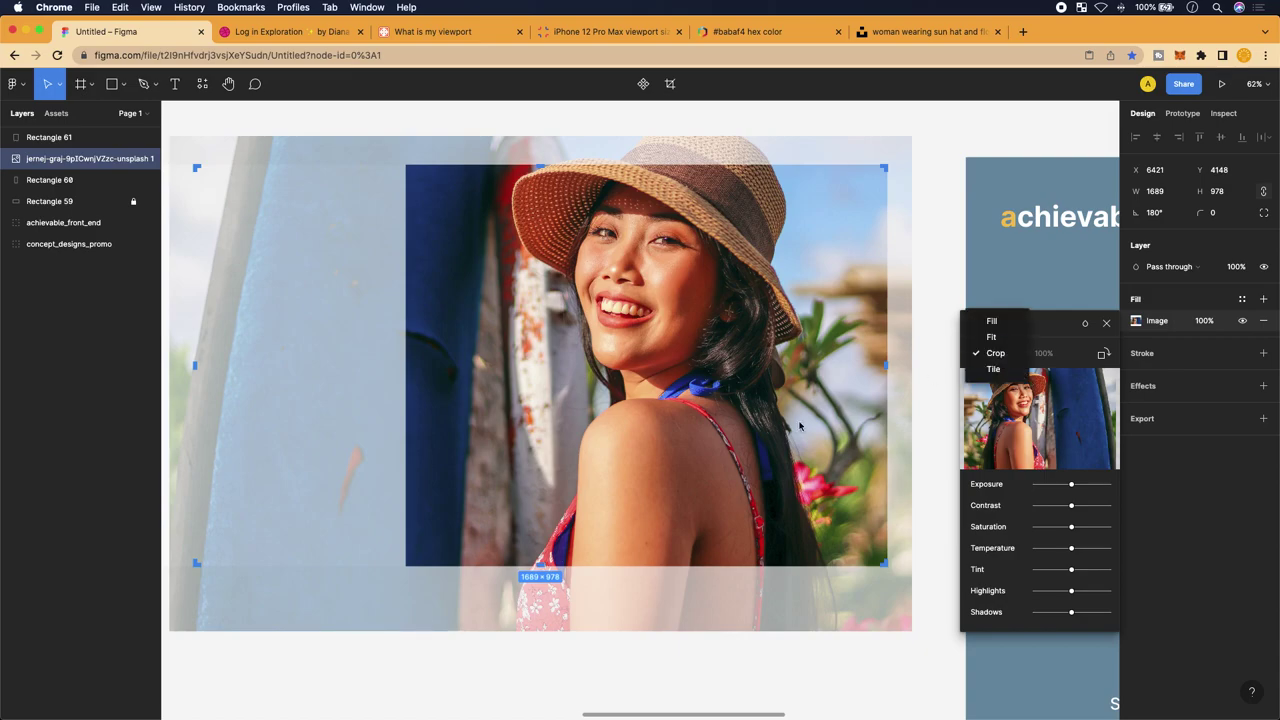
left_click(707, 642)
left_click(691, 672)
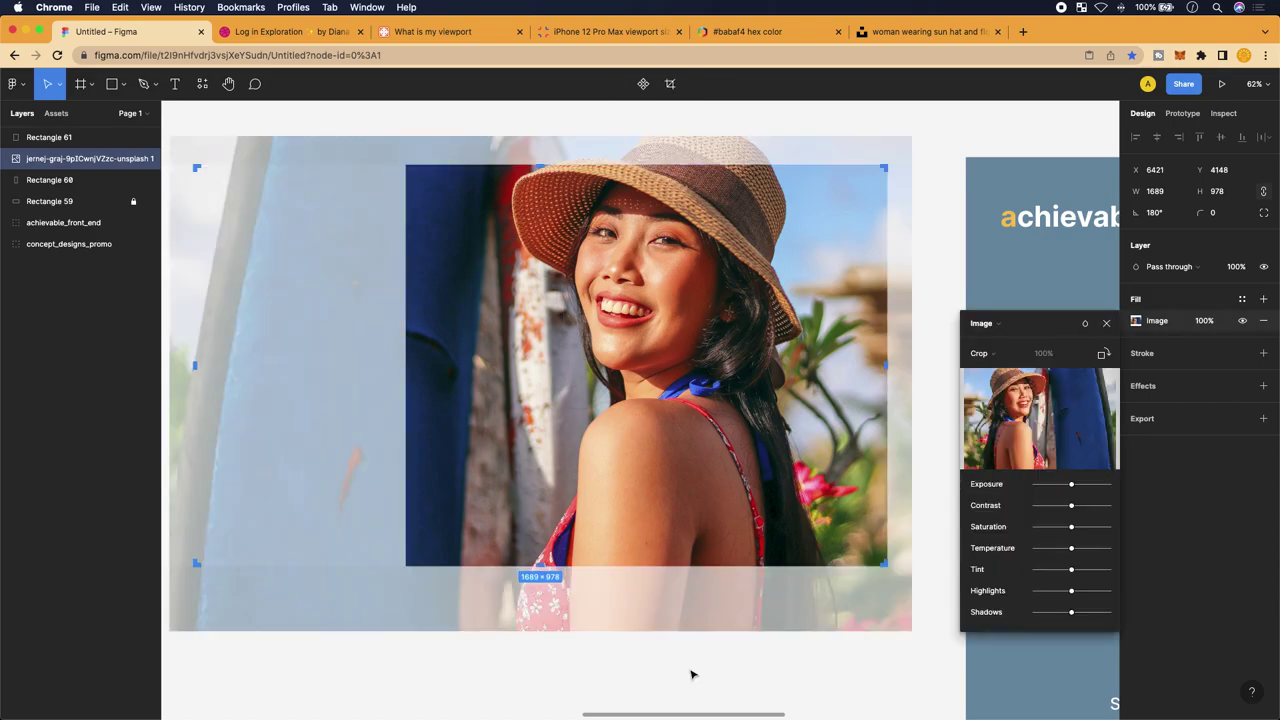
key("Return")
Undo the crops of the photo's top and bottom edges and leave crop mode
key("super+z")
key("super+z")
scroll(614, 632, "left", 2)
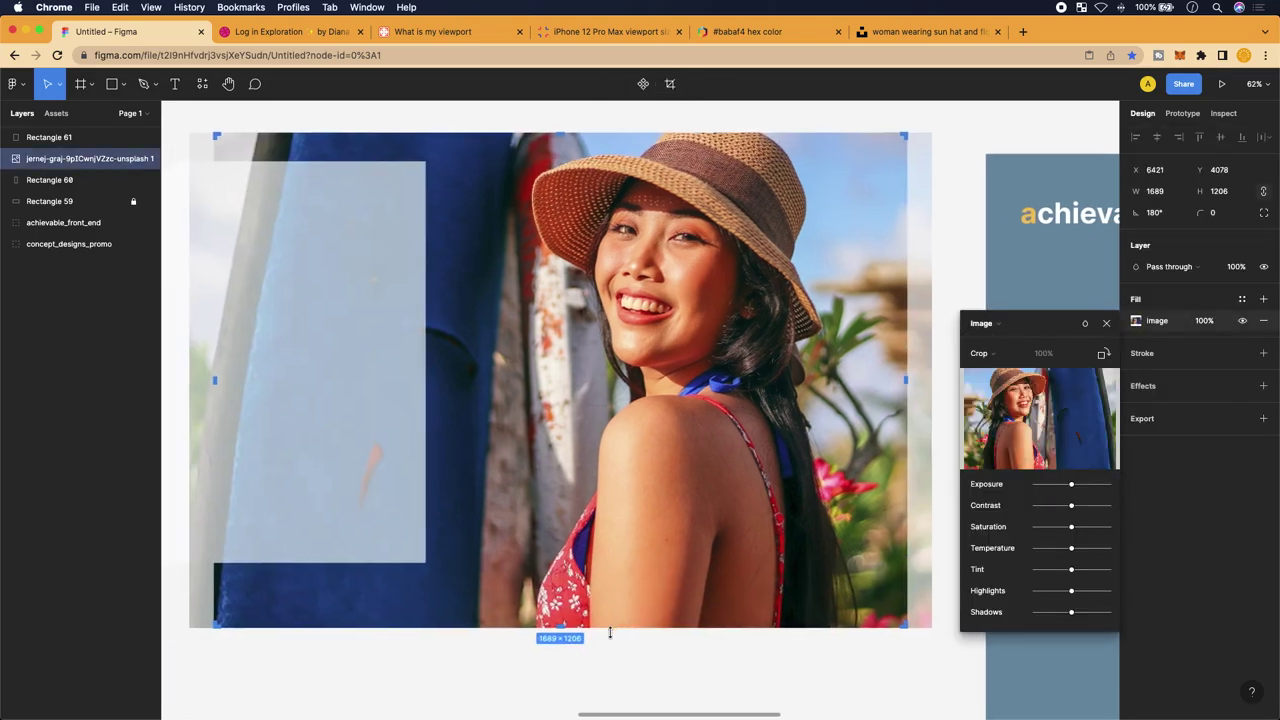
key("Escape")
left_click(611, 656)
Inspect the image fill settings and the available fill types of the sun hat photo
left_click(662, 432)
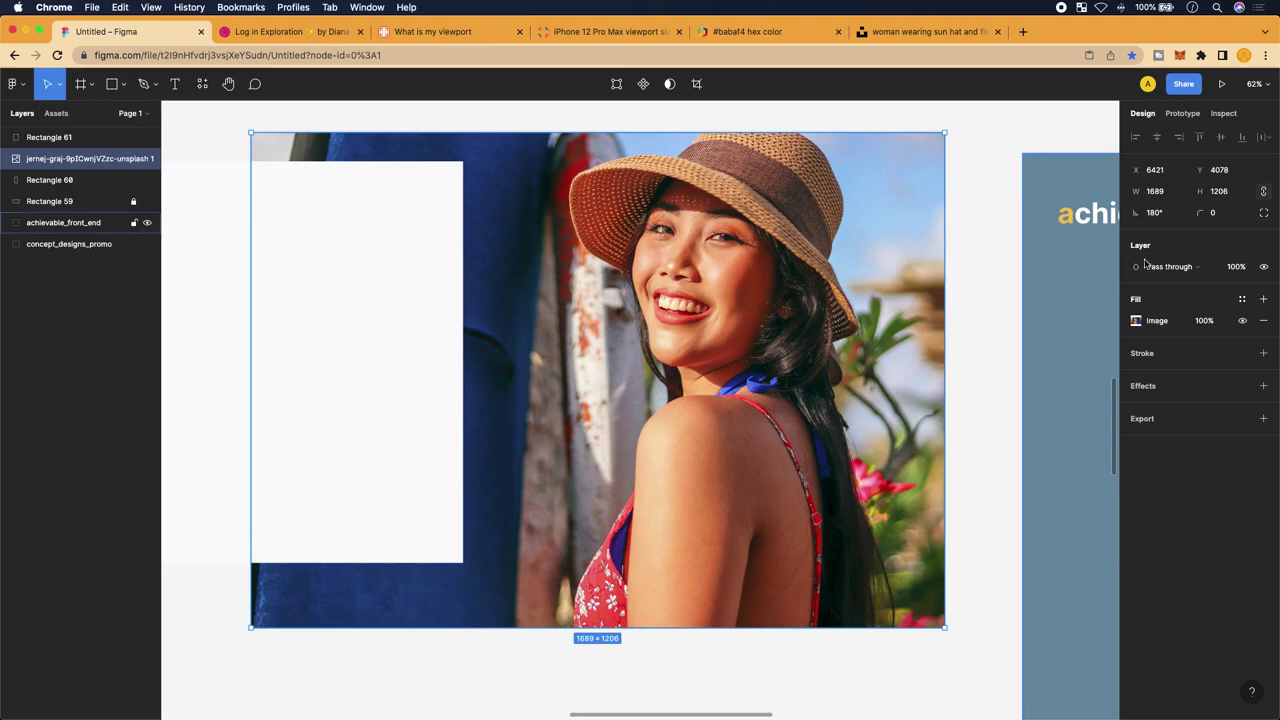
left_click(1137, 321)
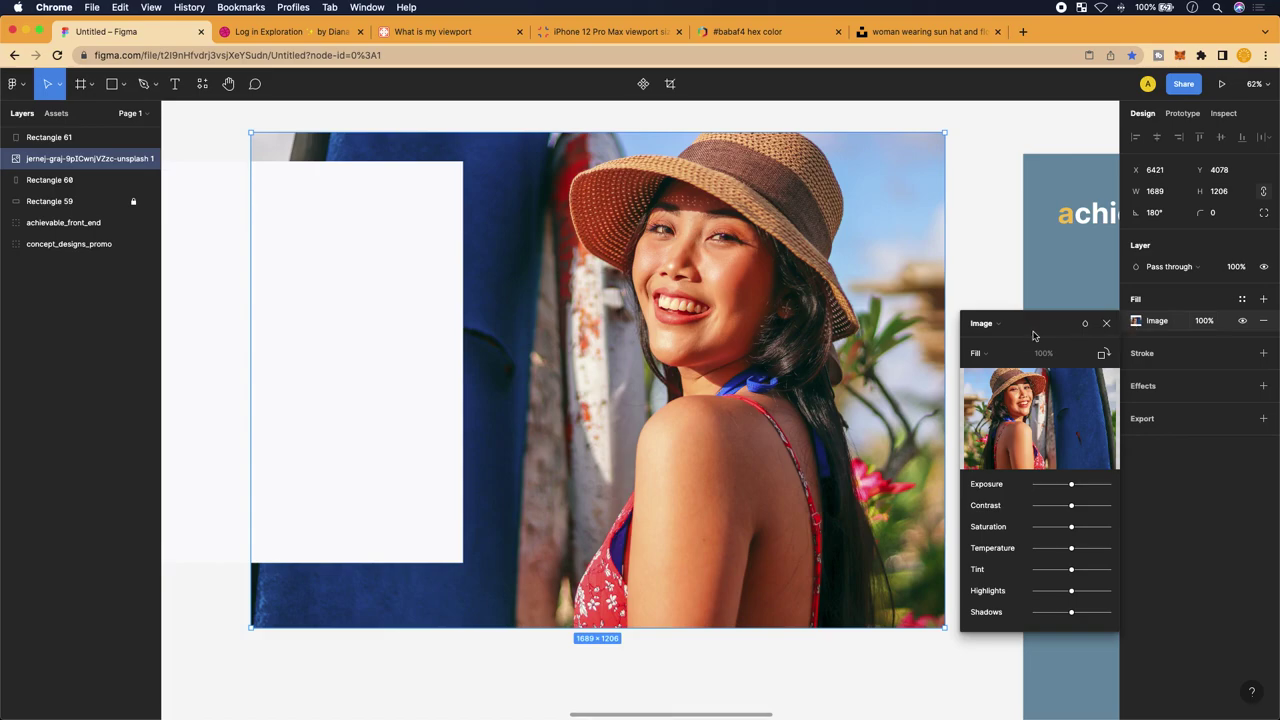
left_click(988, 324)
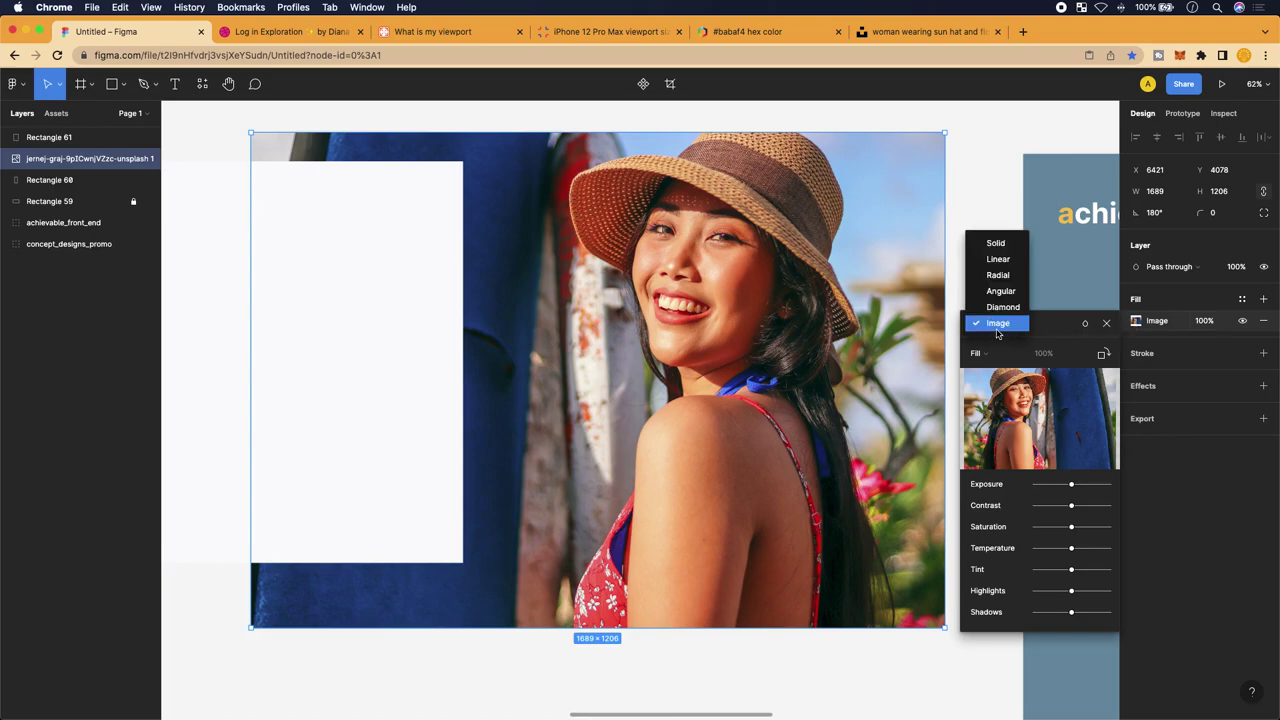
left_click(729, 372)
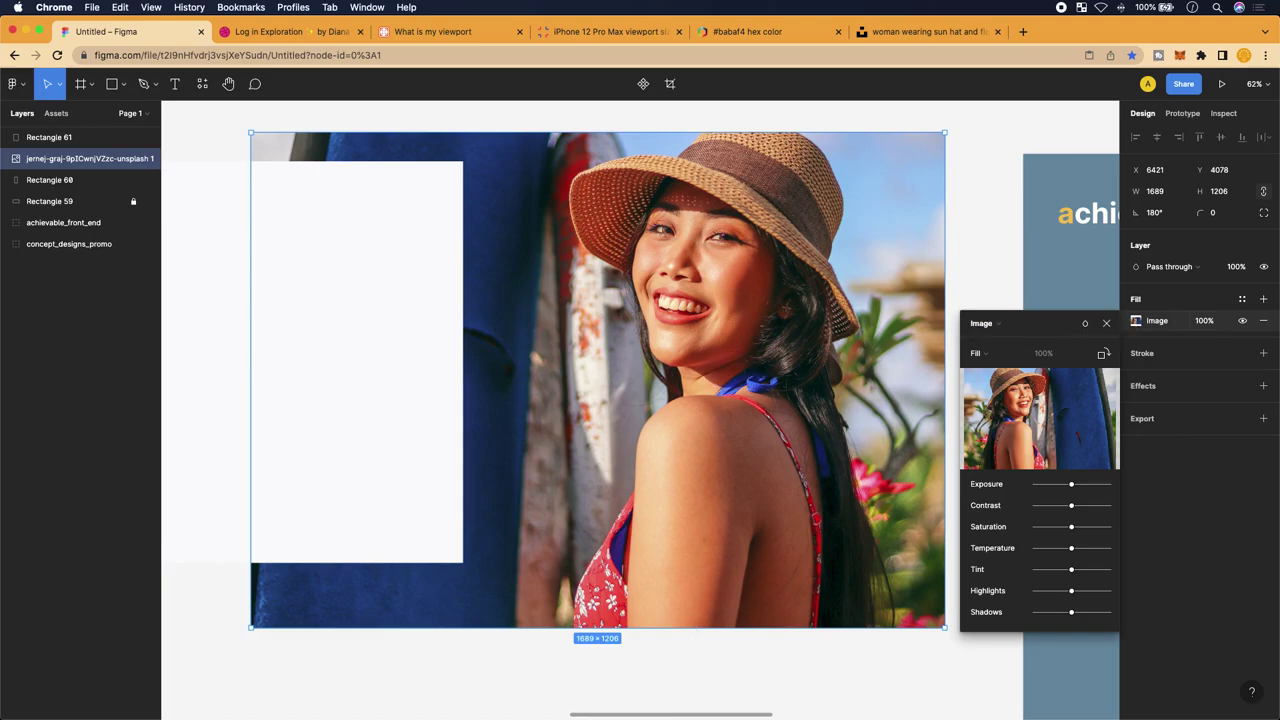
key("Escape")
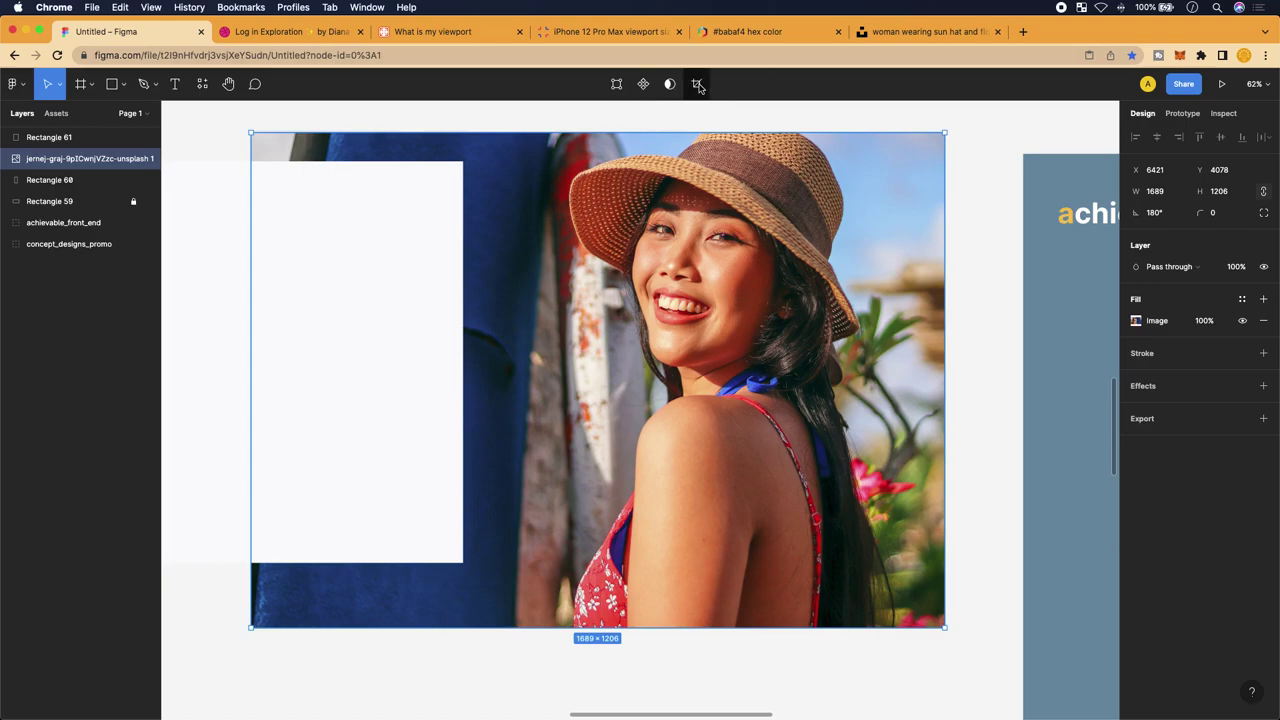
Crop the photo's left side to the off-white panel's inner edge, for a width of 1173
left_click(698, 84)
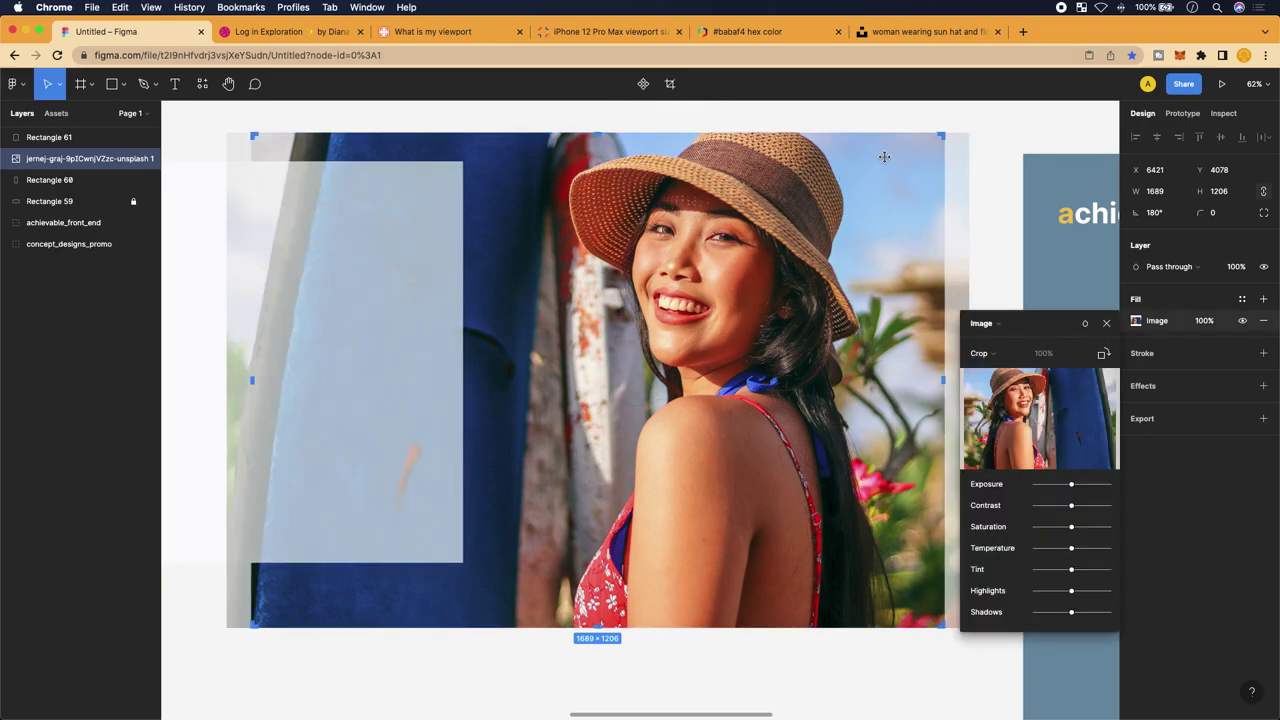
scroll(452, 341, "down", 1)
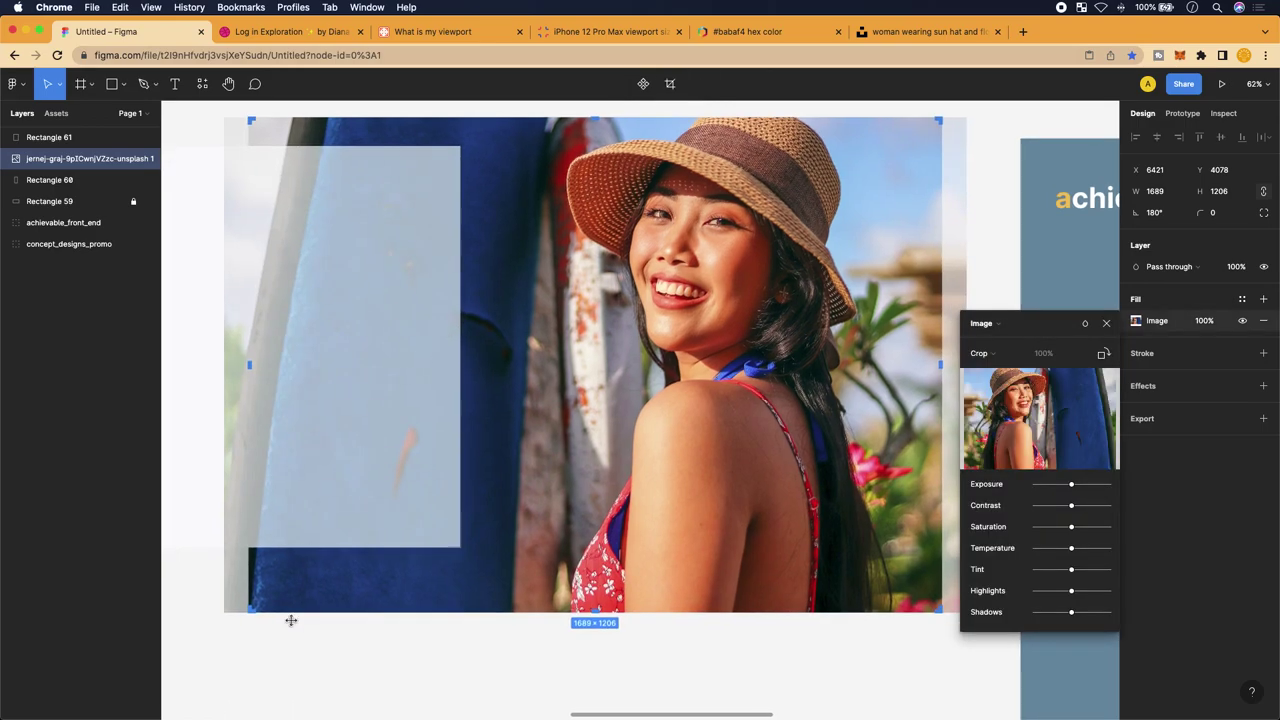
scroll(662, 431, "right", 2)
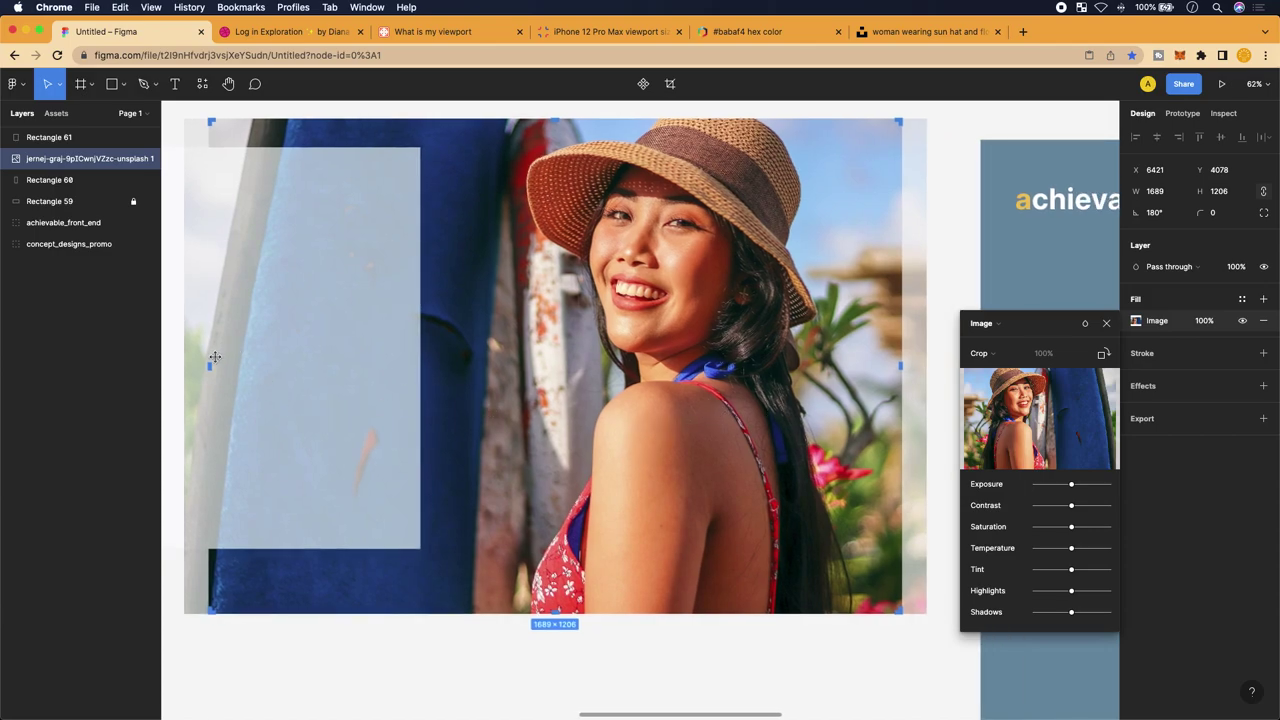
left_click_drag(207, 364, 423, 372)
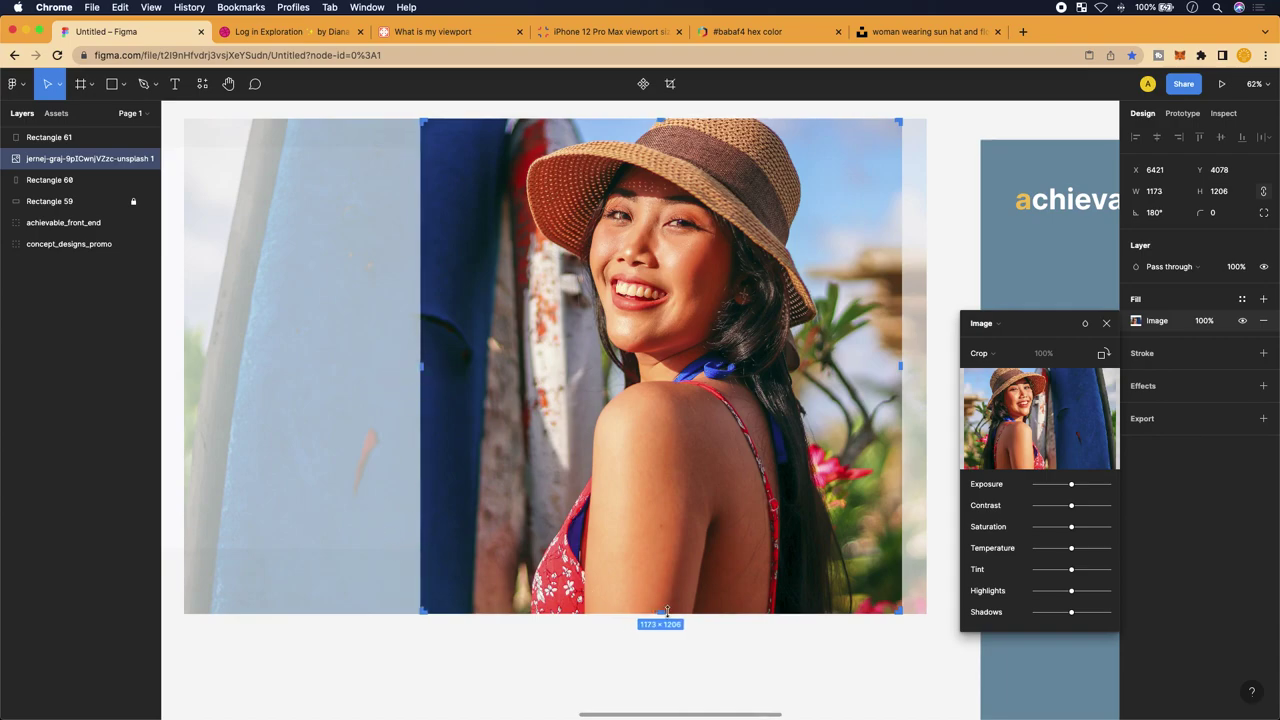
Crop the photo's bottom edge level with the off-white panel and trim its top, reducing the height to 996
left_click_drag(661, 613, 667, 550)
scroll(660, 400, "up", 2)
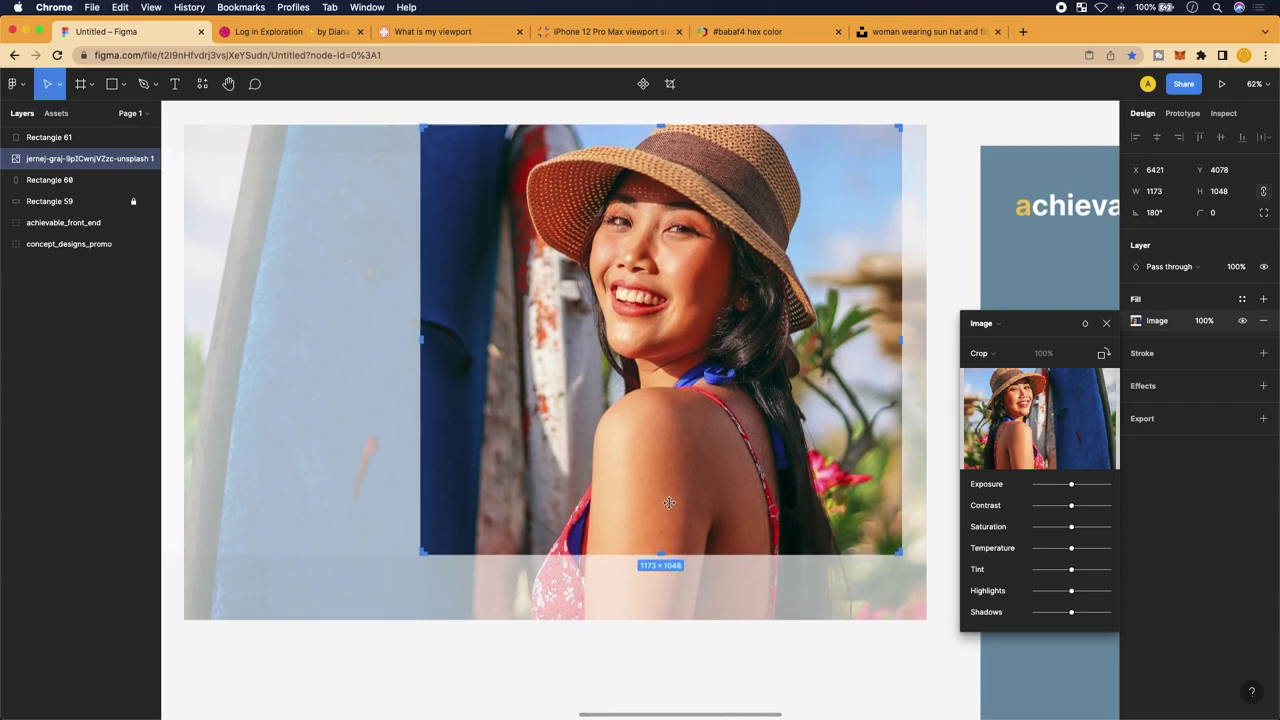
left_click_drag(667, 178, 671, 193)
scroll(671, 193, "up", 5)
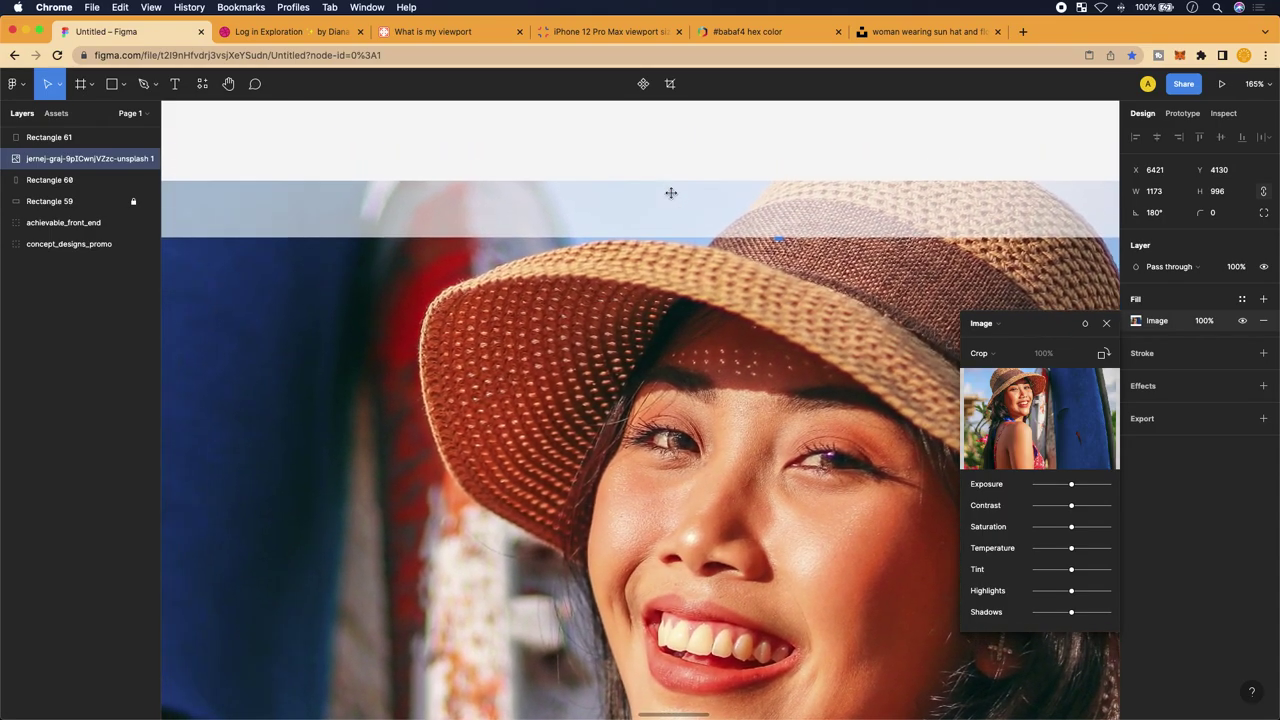
Crop the top edge of the sun-hat photo down to a size of 1173 × 978 and leave crop mode
scroll(671, 193, "up", 3)
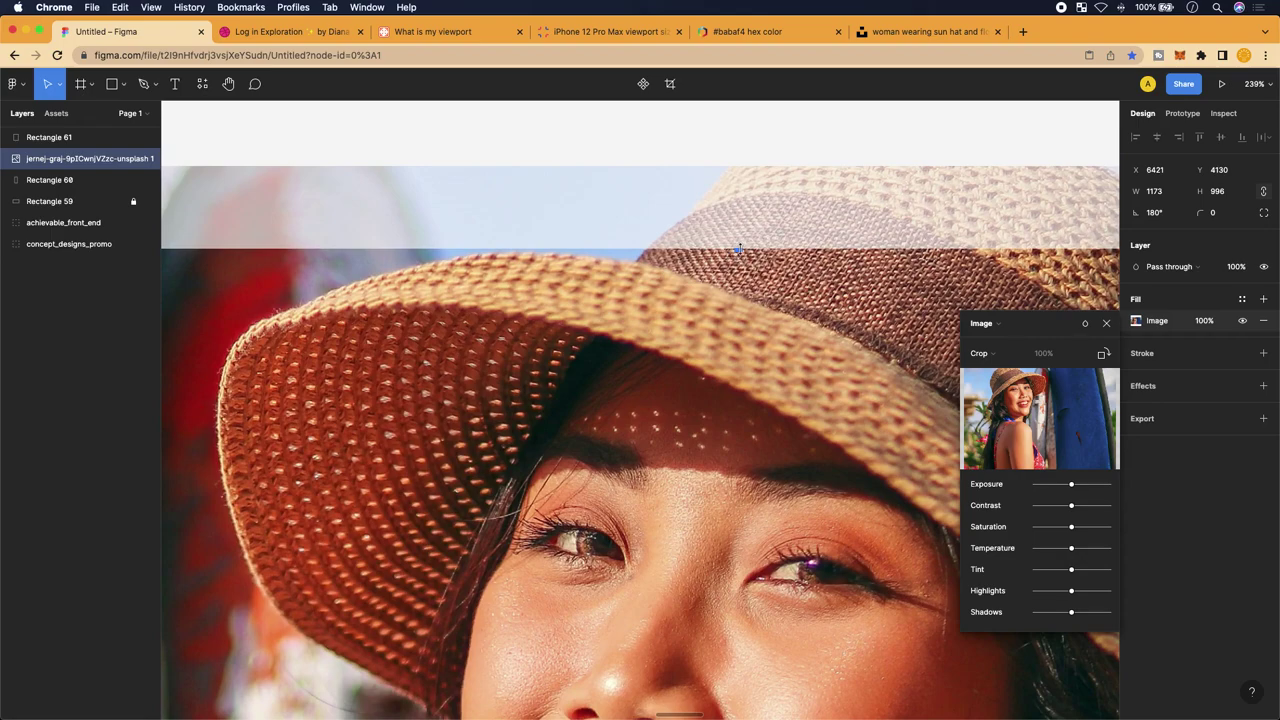
left_click_drag(738, 249, 741, 276)
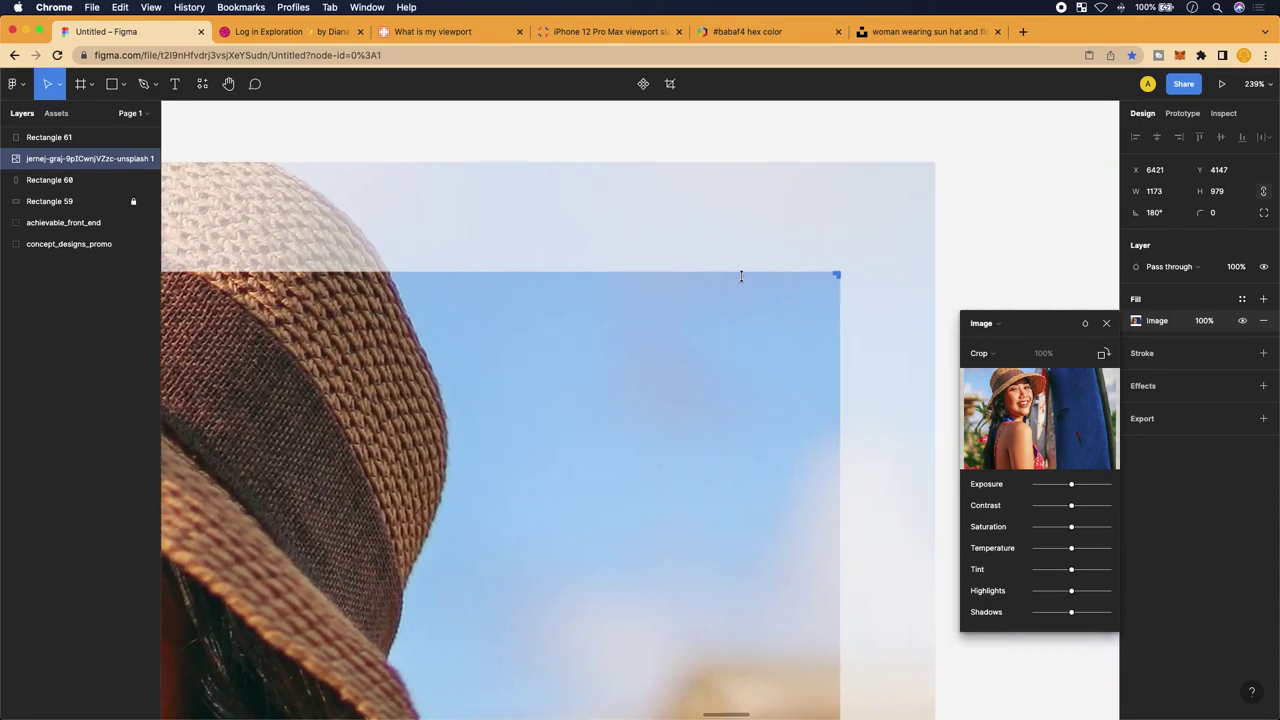
mouse_move(837, 274)
left_mouse_down()
mouse_move(826, 297)
mouse_move(838, 276)
left_mouse_up()
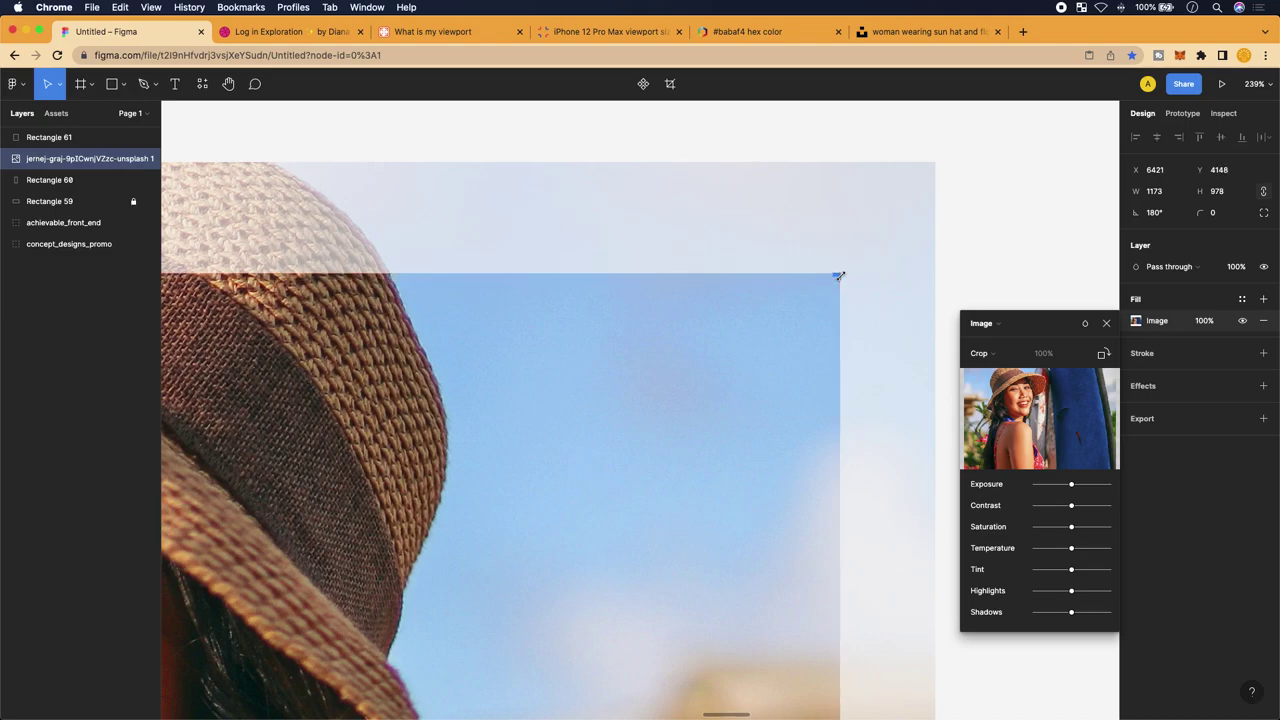
scroll(661, 347, "down", 10, "ctrl")
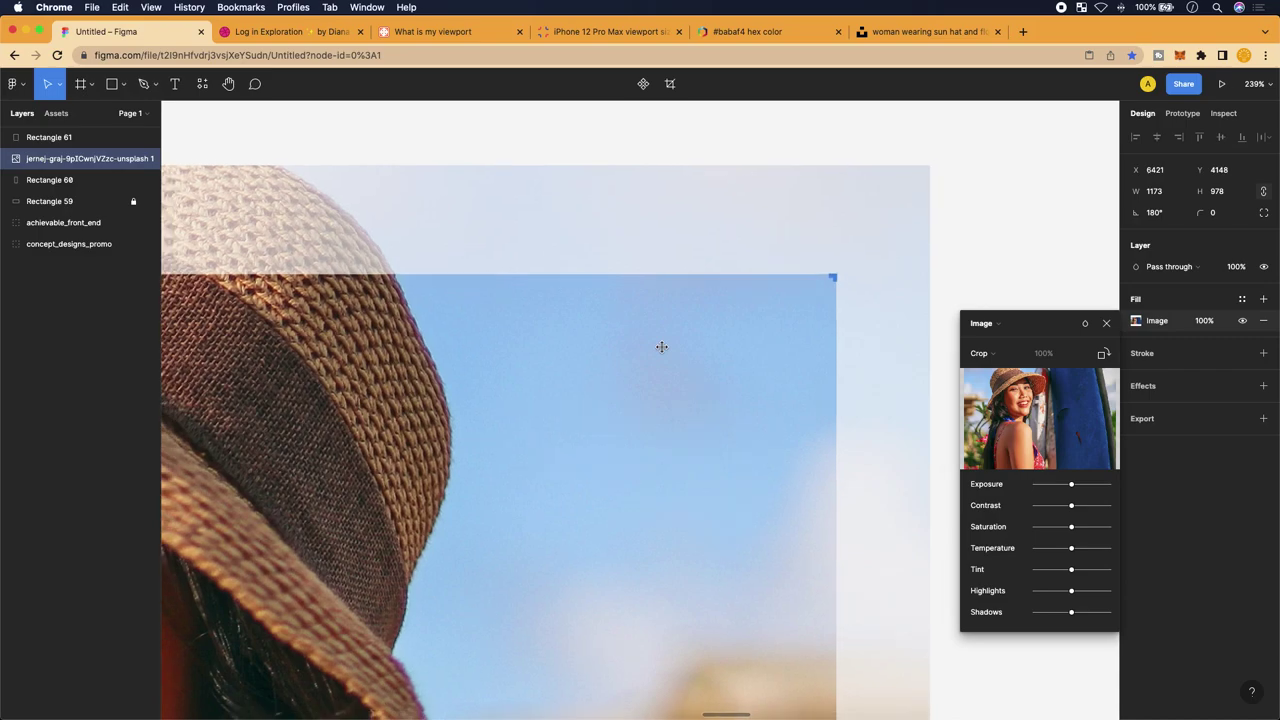
scroll(661, 347, "down", 5)
scroll(661, 347, "left", 3)
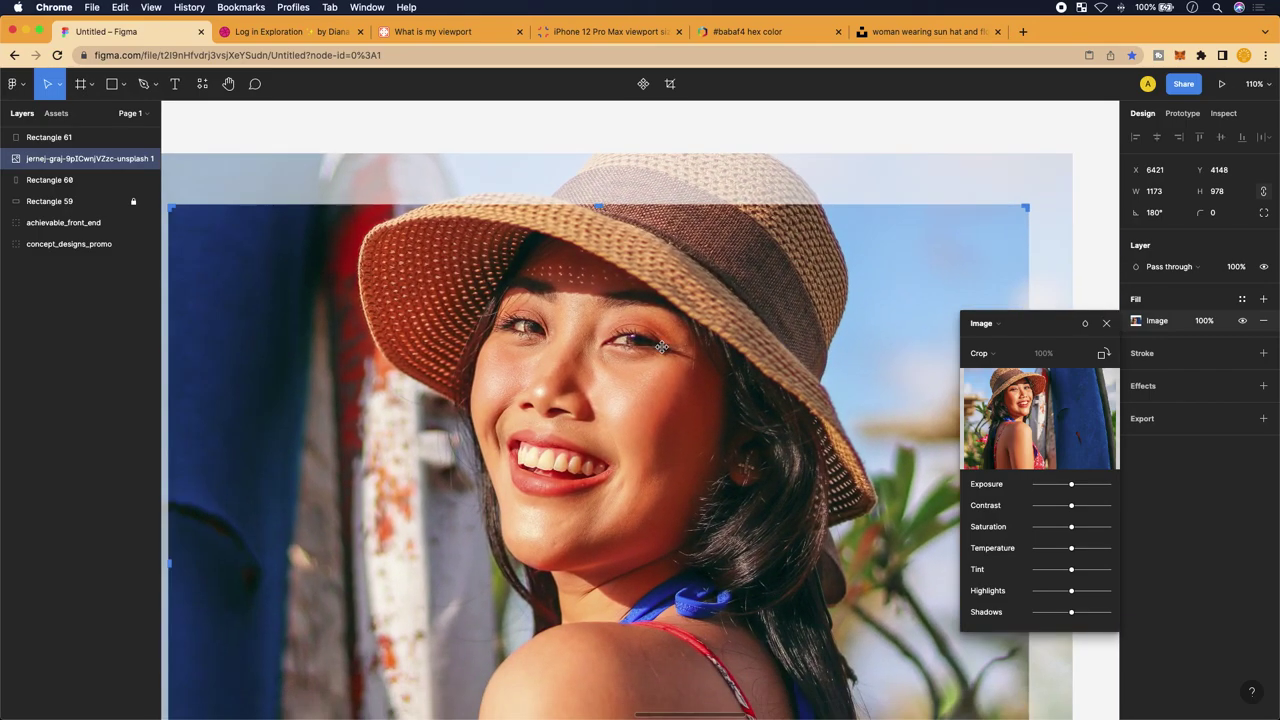
scroll(661, 347, "down", 2, "ctrl")
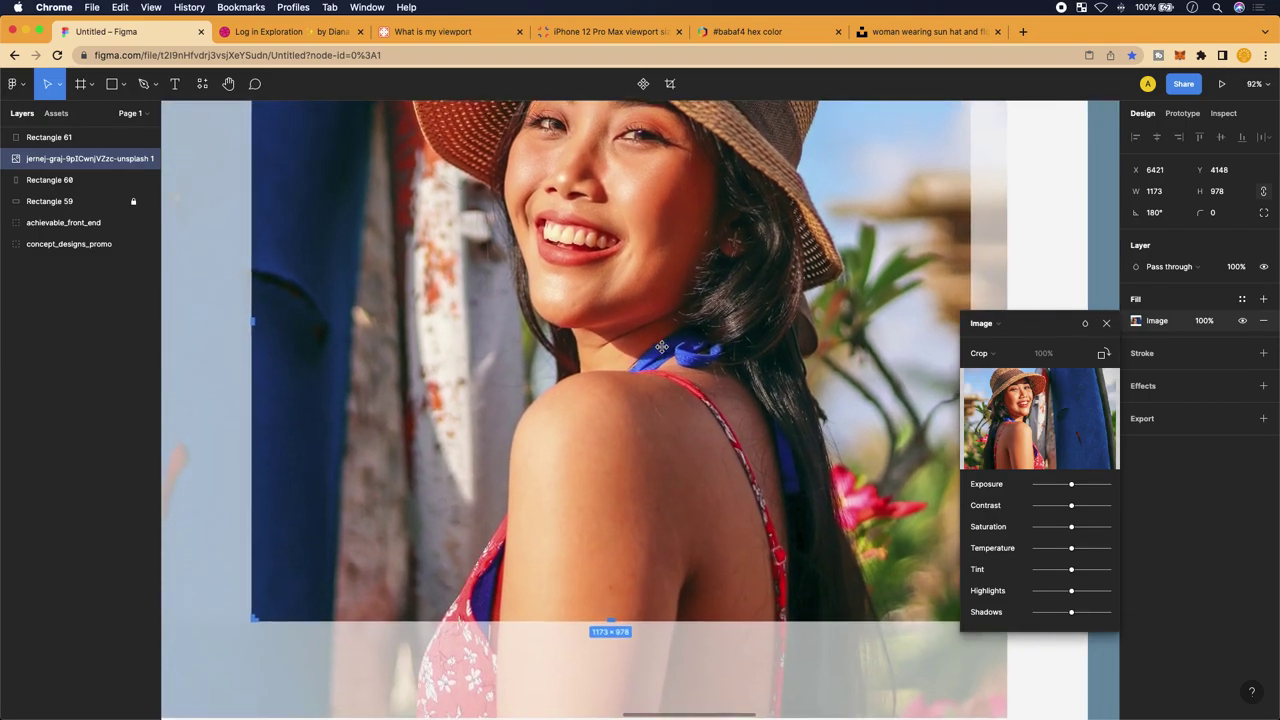
scroll(661, 347, "up", 2)
key("Escape")
scroll(661, 351, "down", 5, "ctrl")
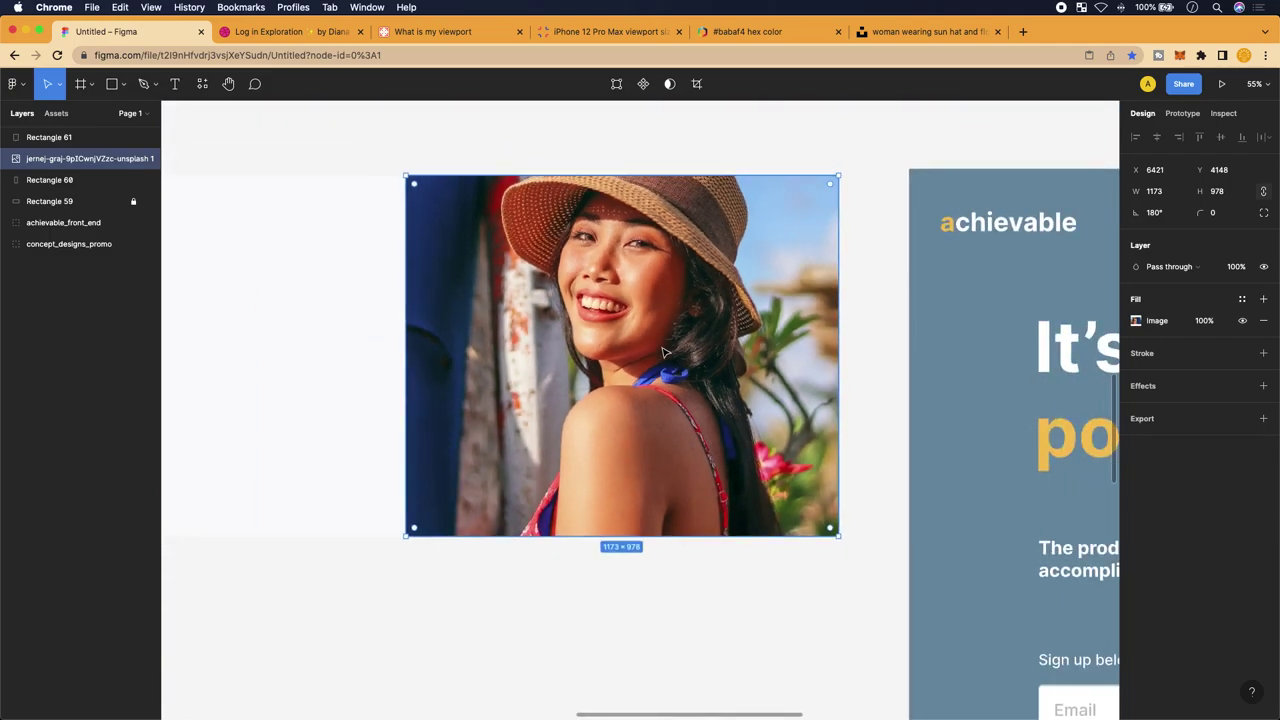
scroll(560, 385, "left", 5)
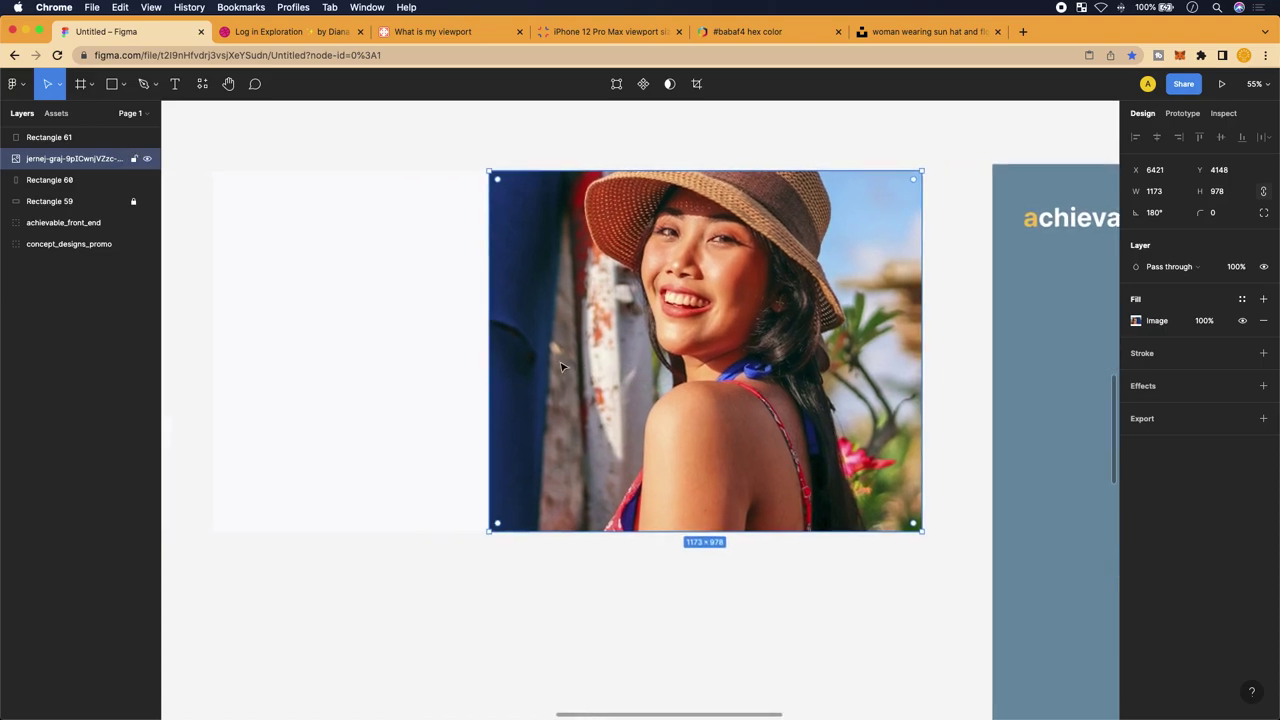
left_click(422, 645)
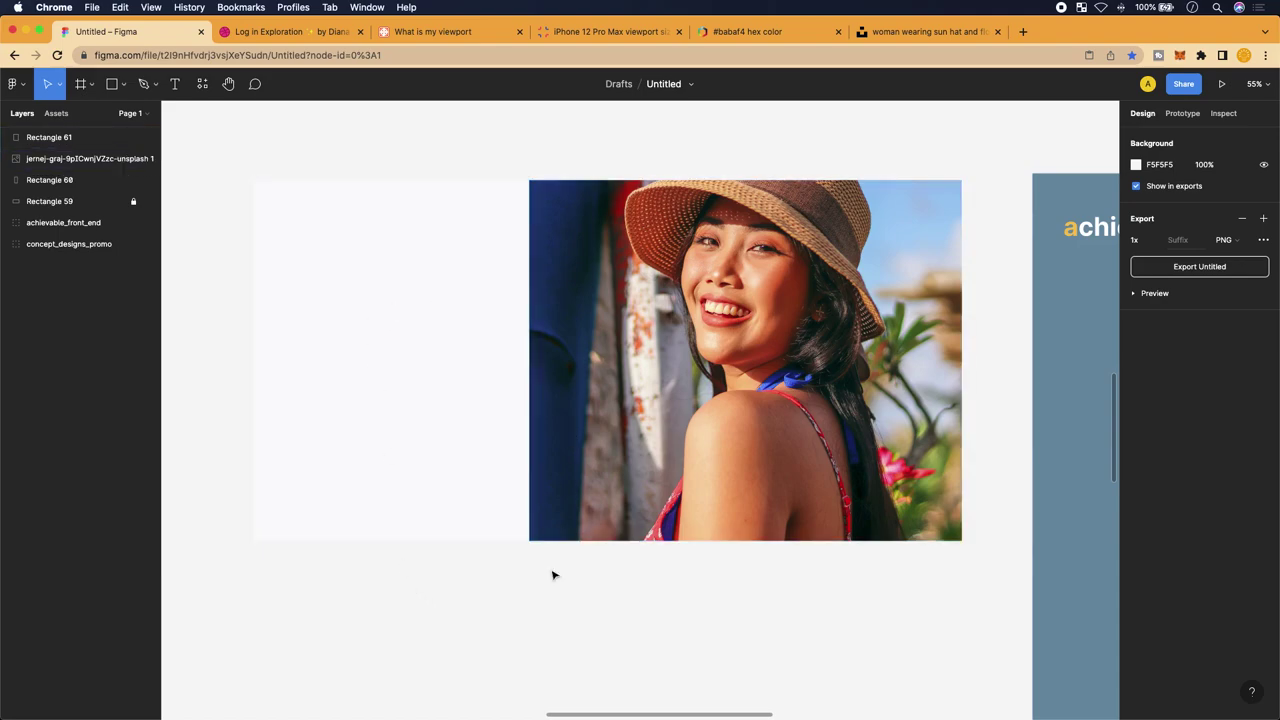
Adjust the photo's image fill by raising contrast and highlights and lowering shadows
scroll(552, 575, "down", 3)
scroll(552, 575, "right", 2)
scroll(552, 575, "up", 2)
left_click(755, 380)
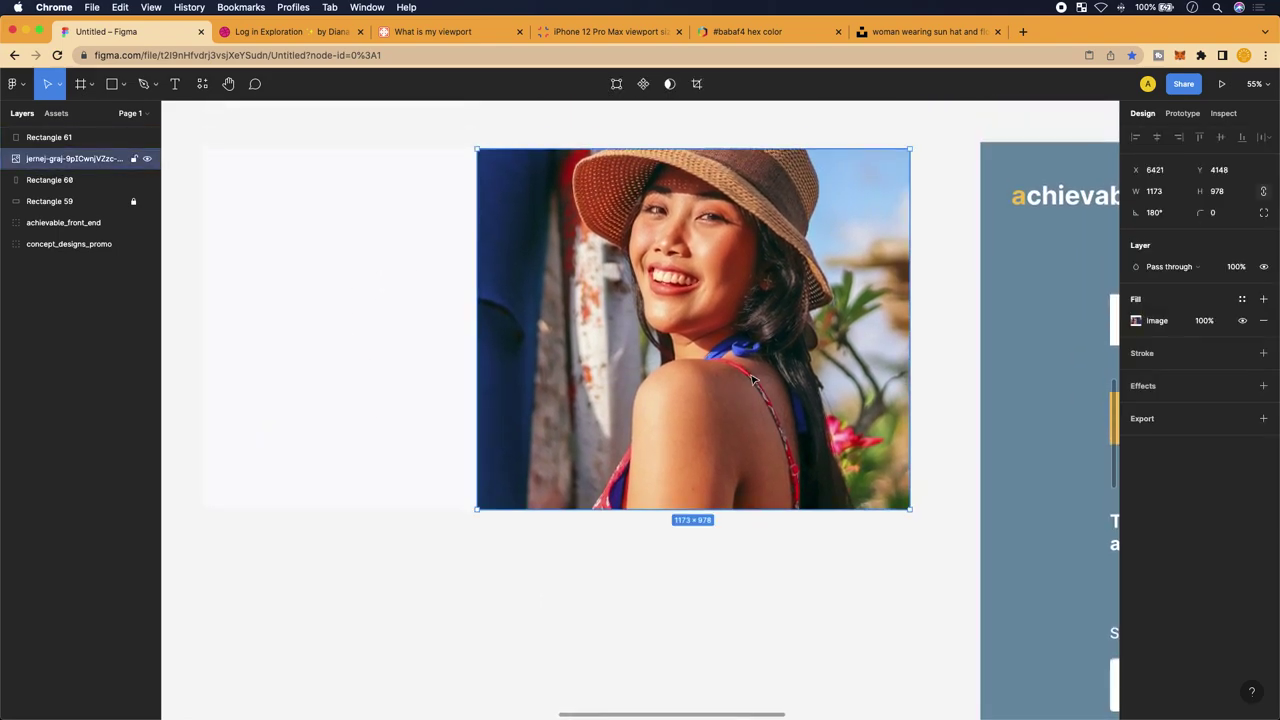
left_click(1136, 320)
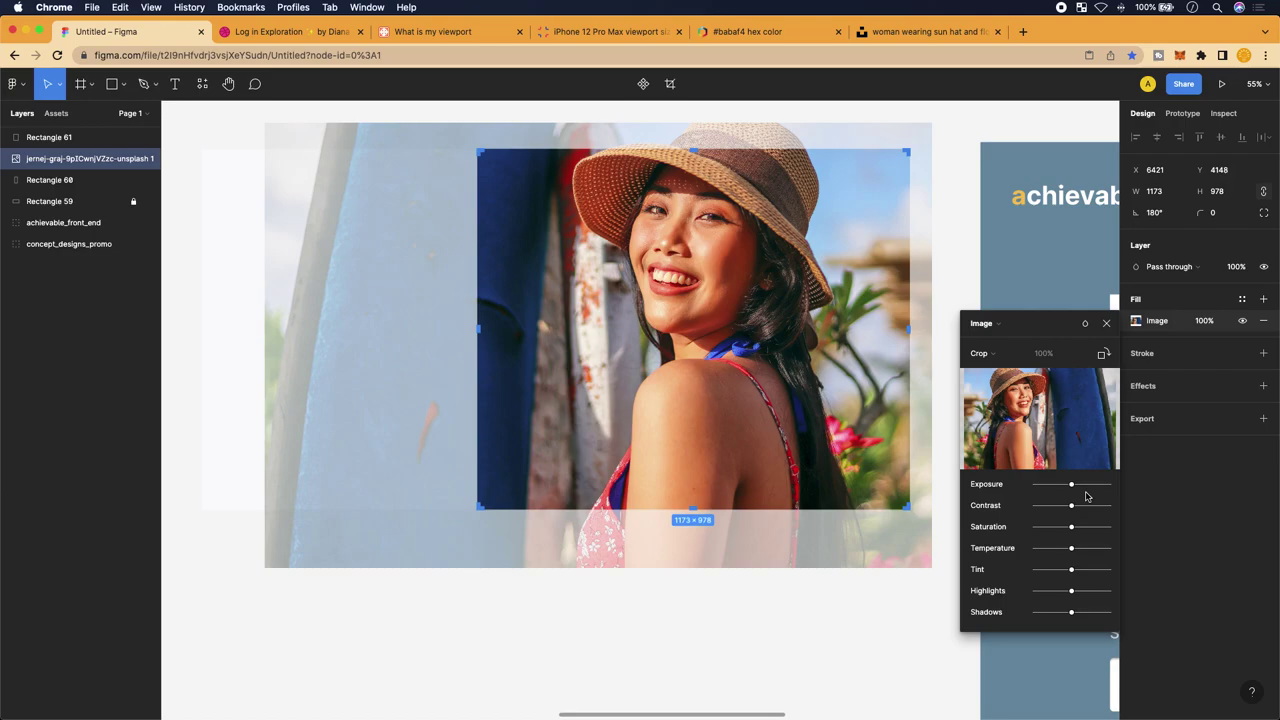
left_click(1163, 330)
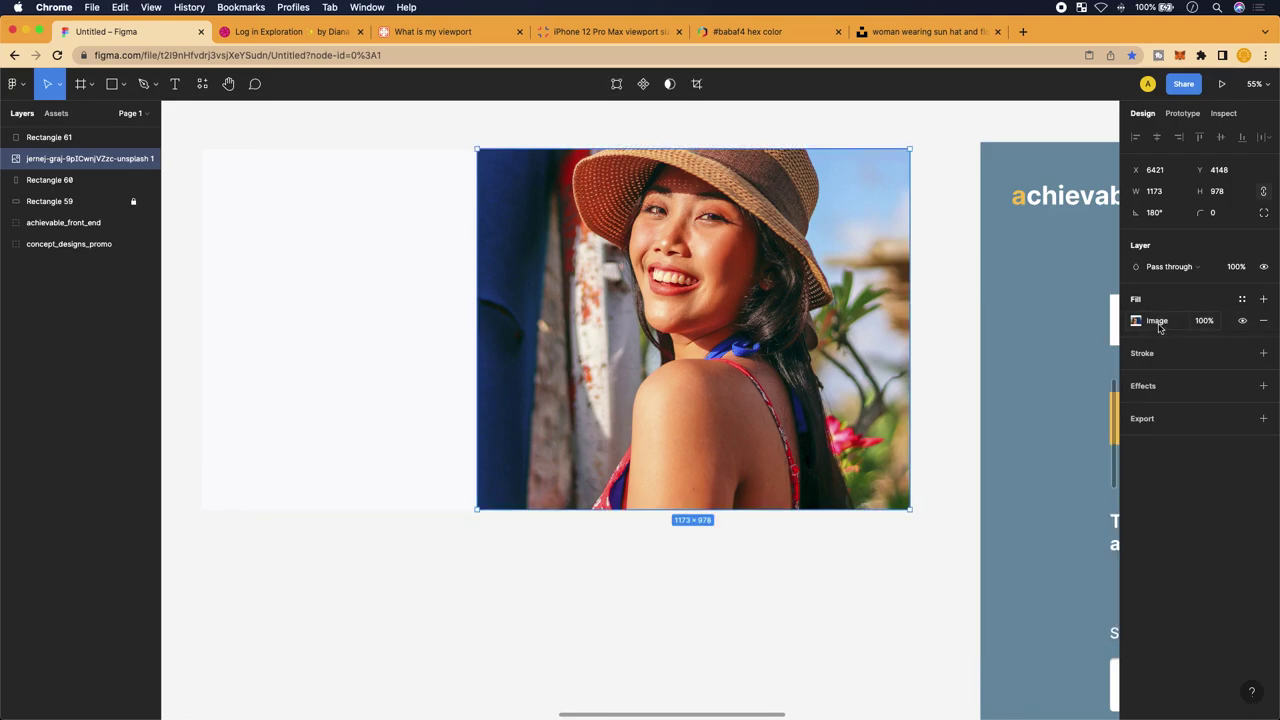
left_click(1157, 322)
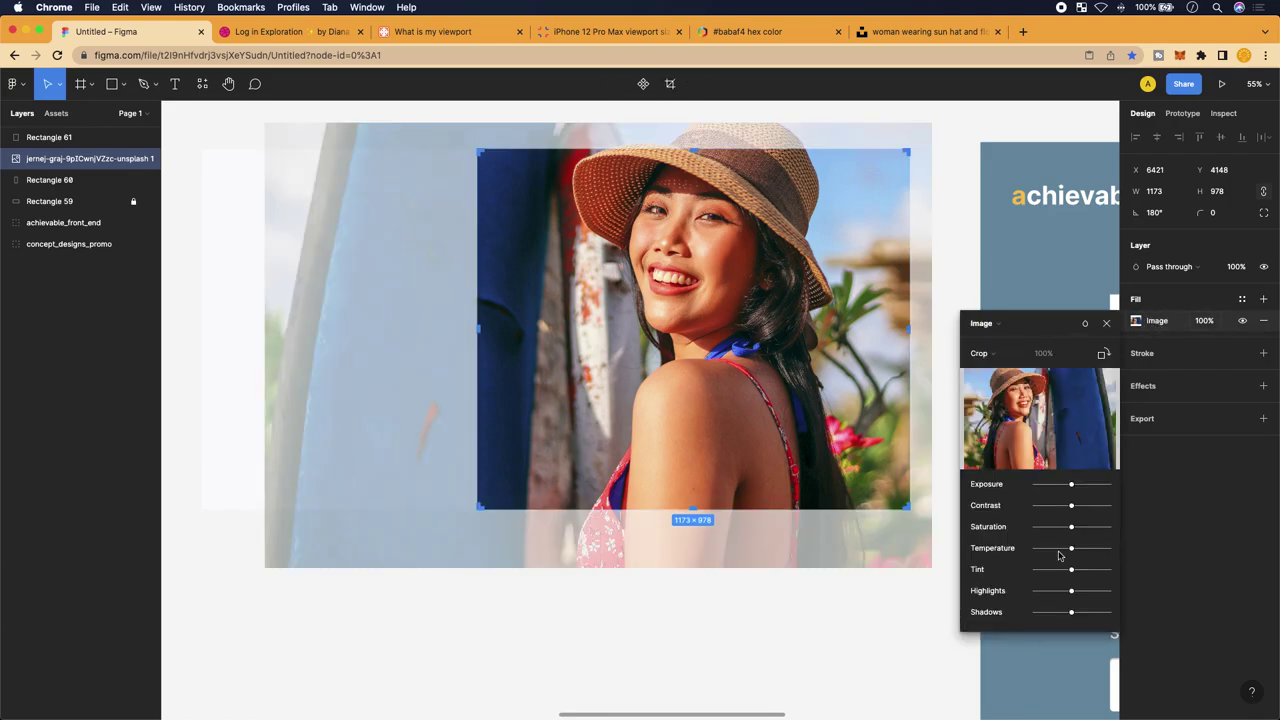
left_click_drag(1071, 488, 1041, 618)
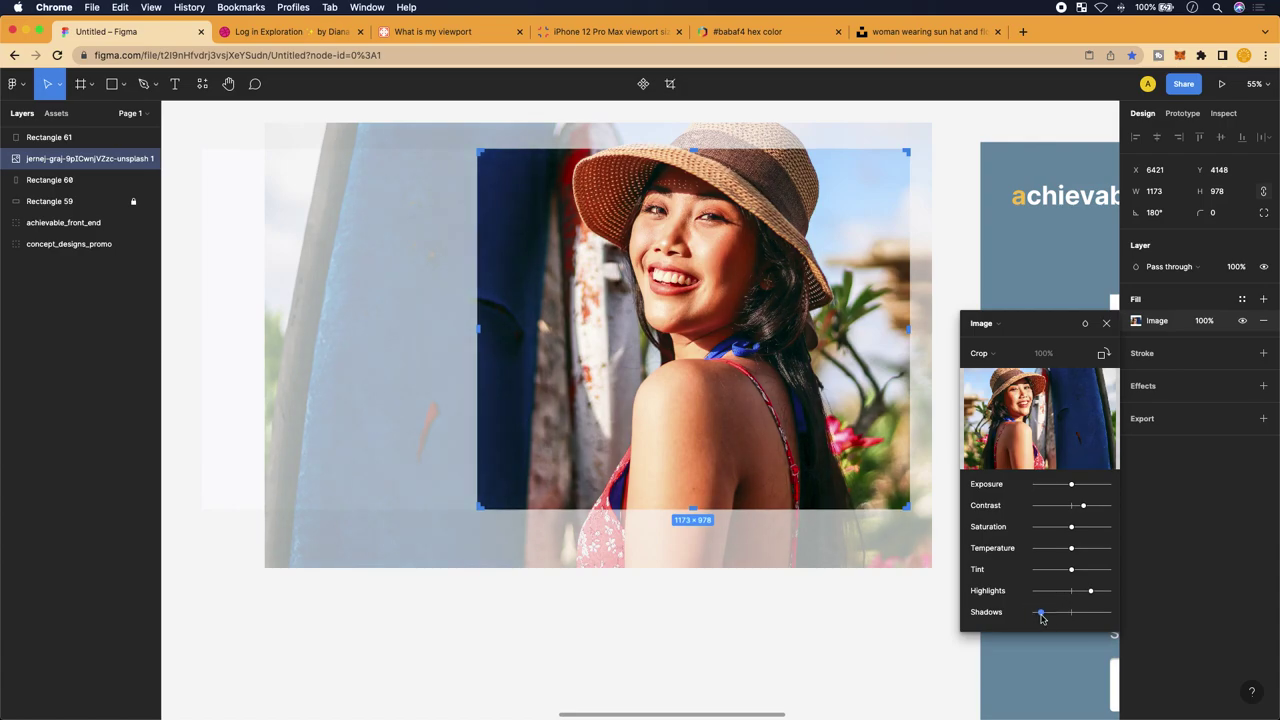
left_click(1106, 323)
left_click(901, 615)
scroll(901, 615, "left", 1)
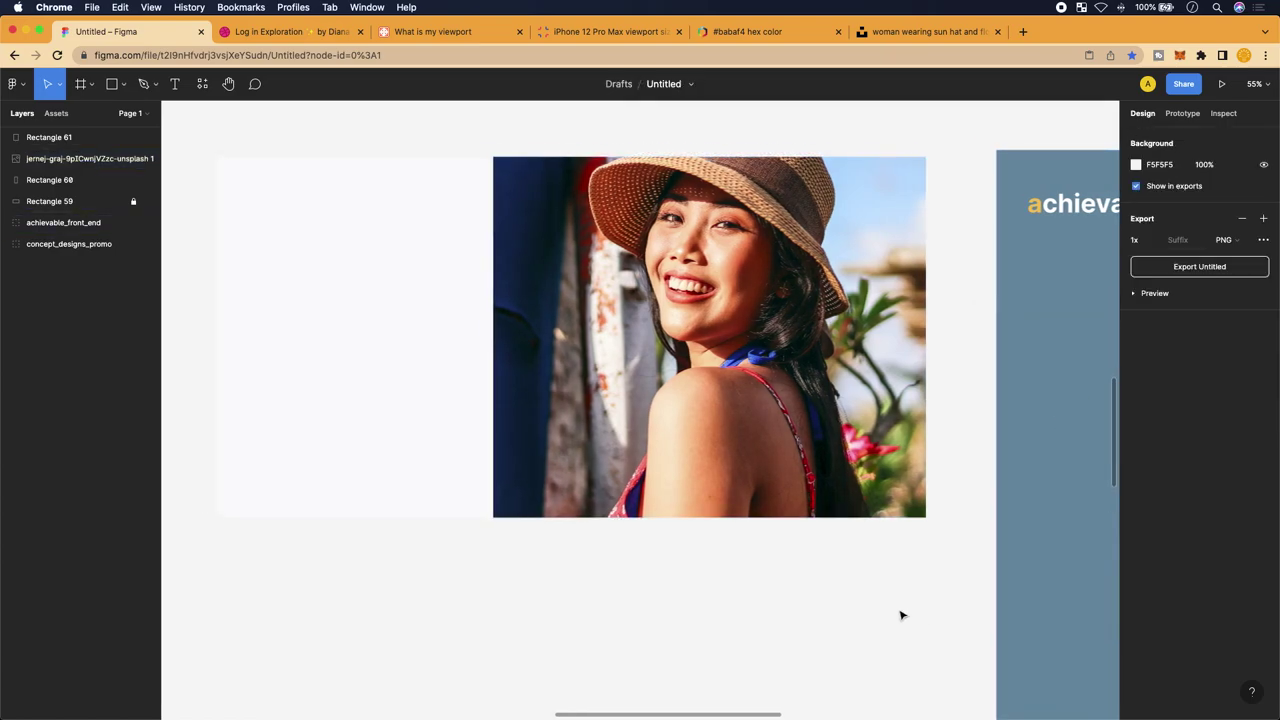
Examine the adjusted photo and blank side panel alongside the achievable landing page design
left_click(734, 505)
scroll(762, 432, "down", 2)
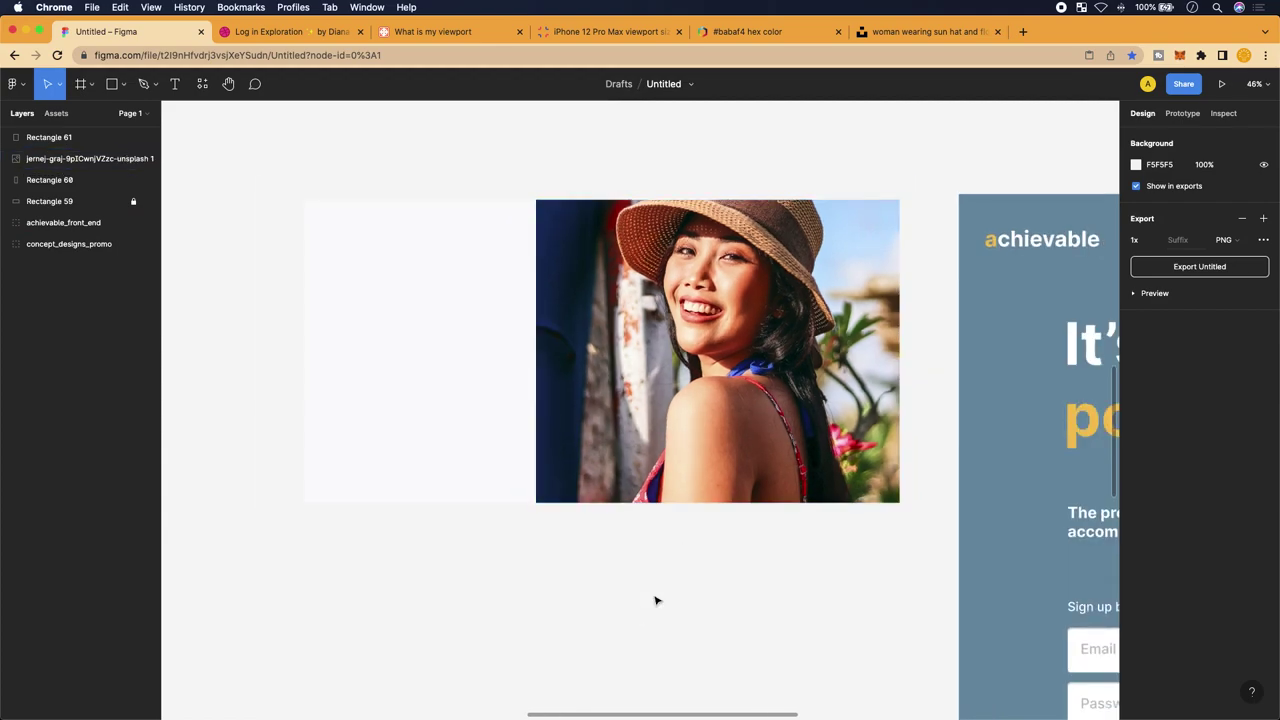
scroll(656, 600, "left", 1)
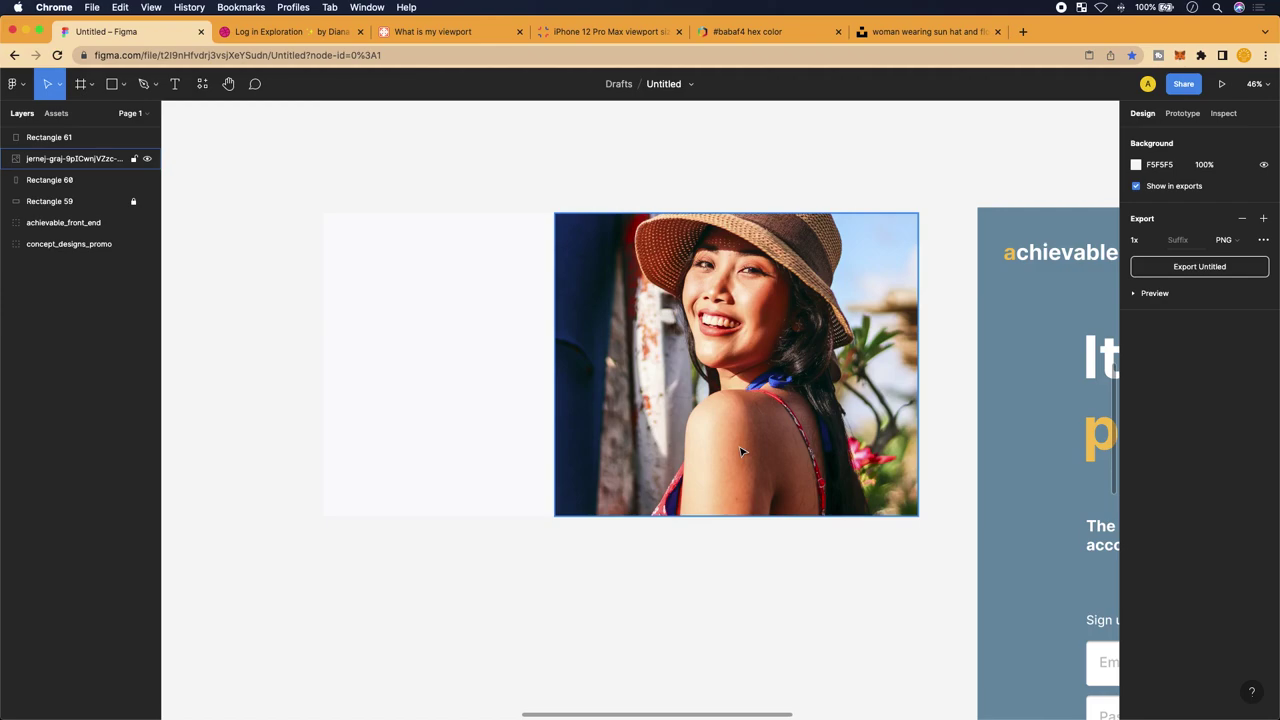
scroll(741, 452, "right", 5)
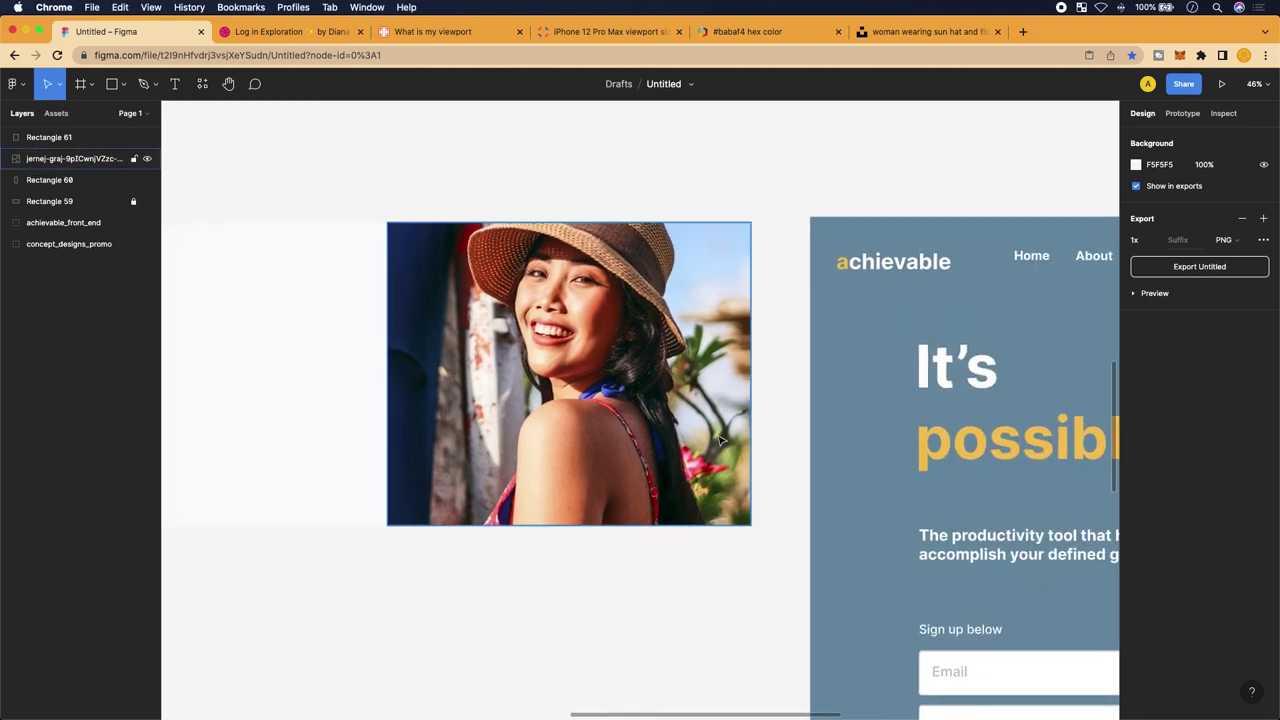
scroll(730, 445, "down", 3)
scroll(720, 440, "up", 2)
scroll(720, 440, "left", 3)
scroll(720, 440, "up", 1)
scroll(718, 440, "left", 1)
scroll(718, 440, "up", 1)
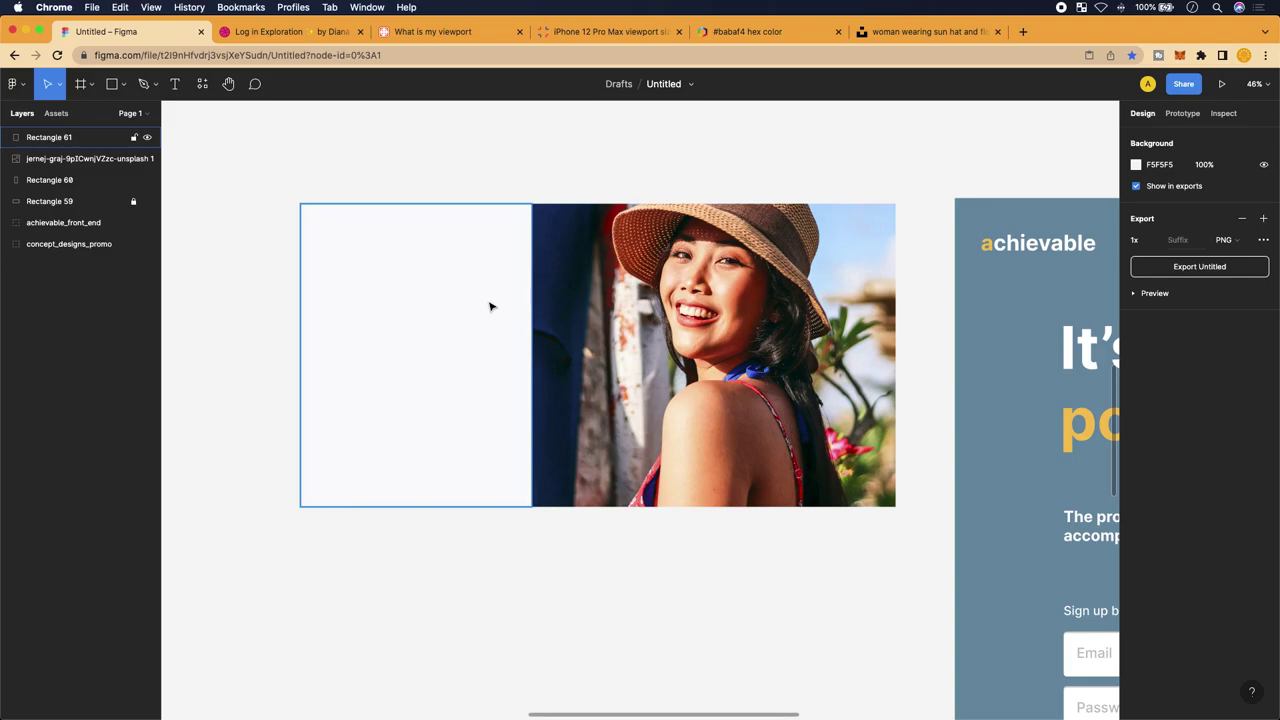
scroll(490, 306, "up", 2)
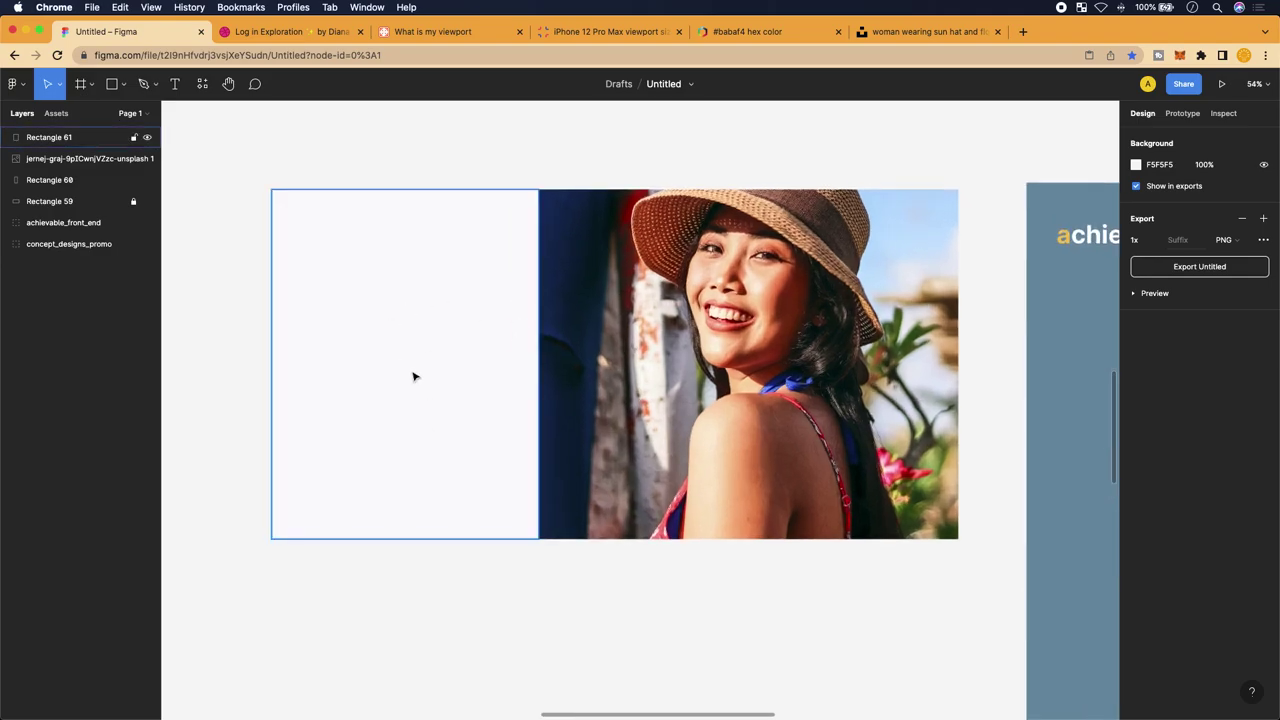
scroll(417, 377, "up", 2)
scroll(414, 374, "down", 4)
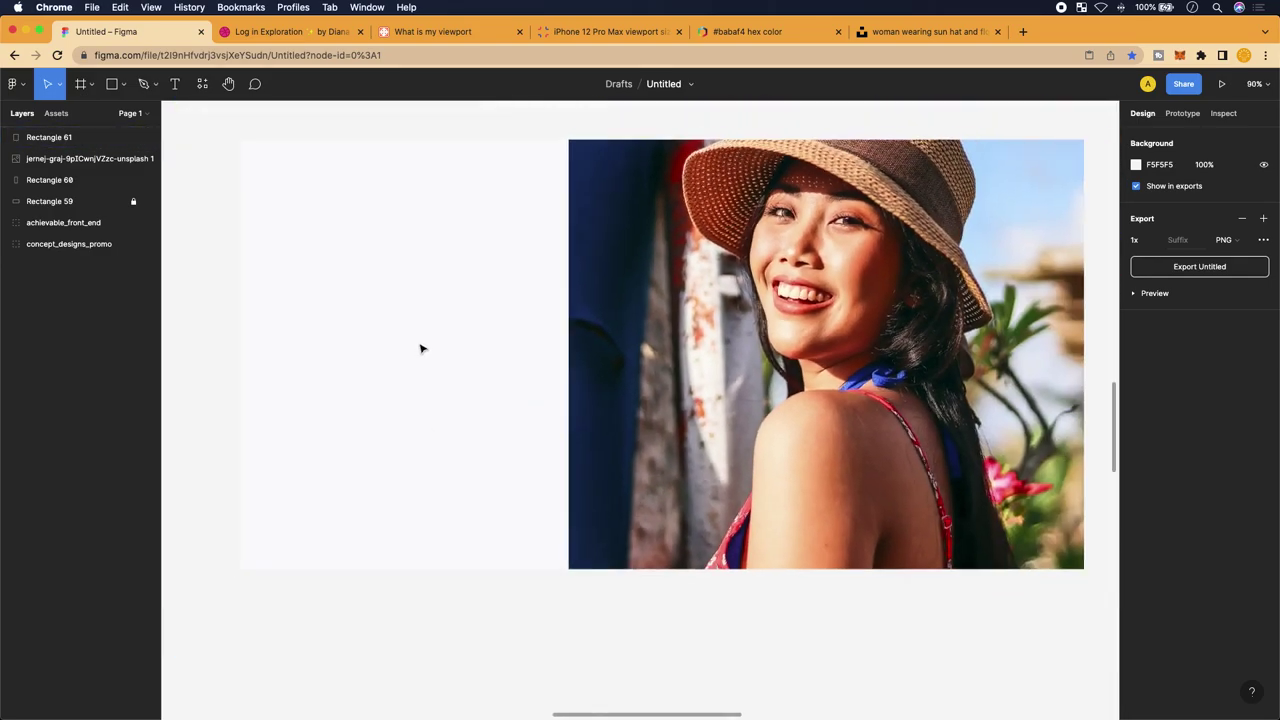
scroll(406, 352, "down", 4)
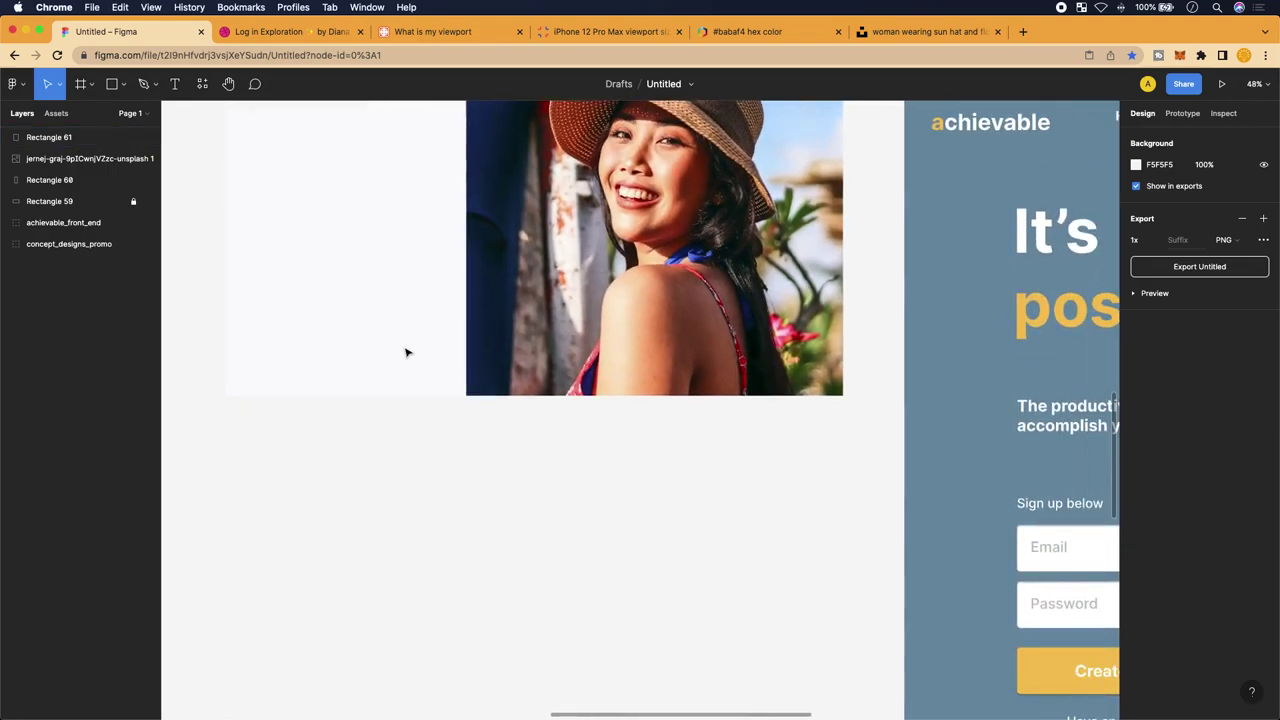
scroll(406, 352, "up", 3)
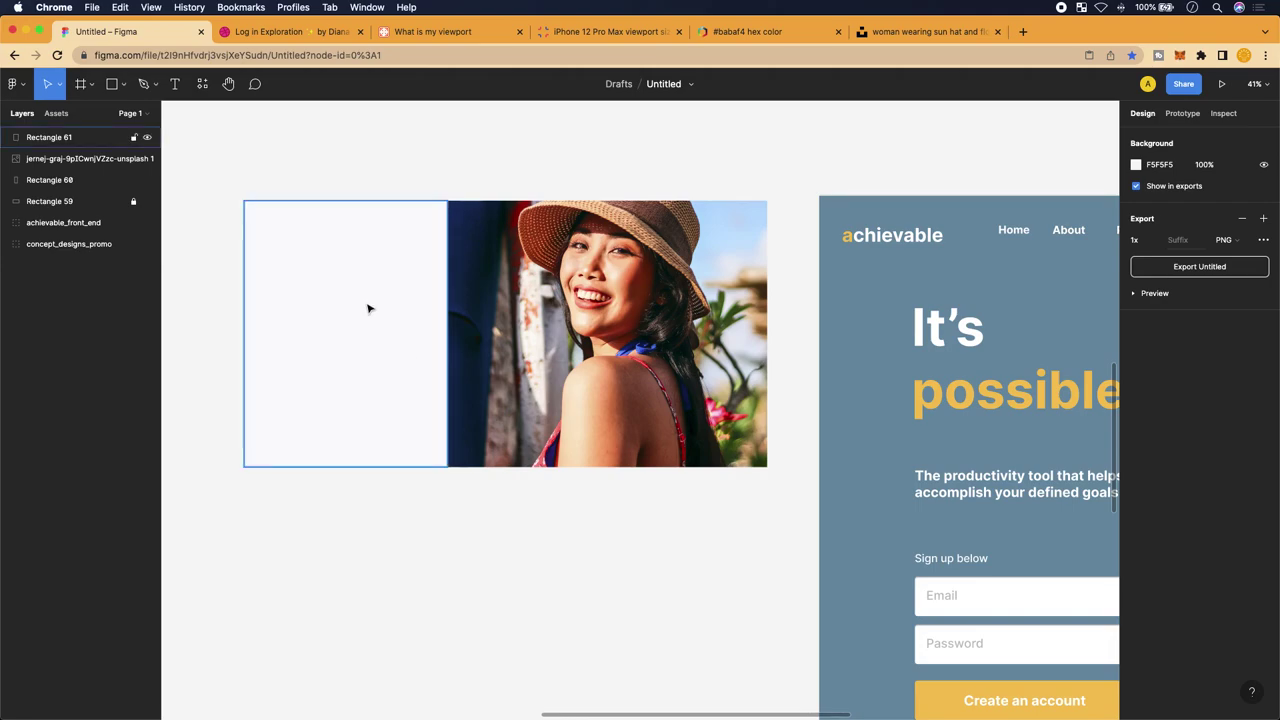
scroll(765, 313, "up", 2)
scroll(917, 280, "right", 5)
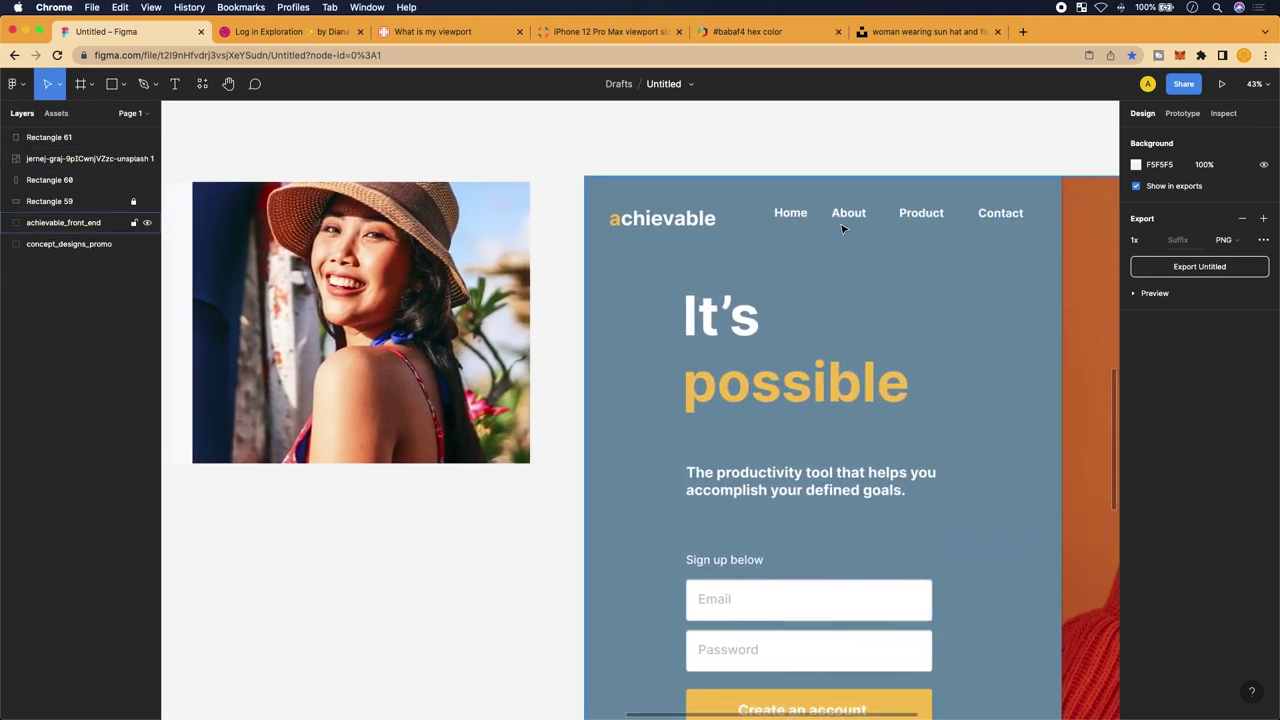
scroll(641, 228, "left", 10)
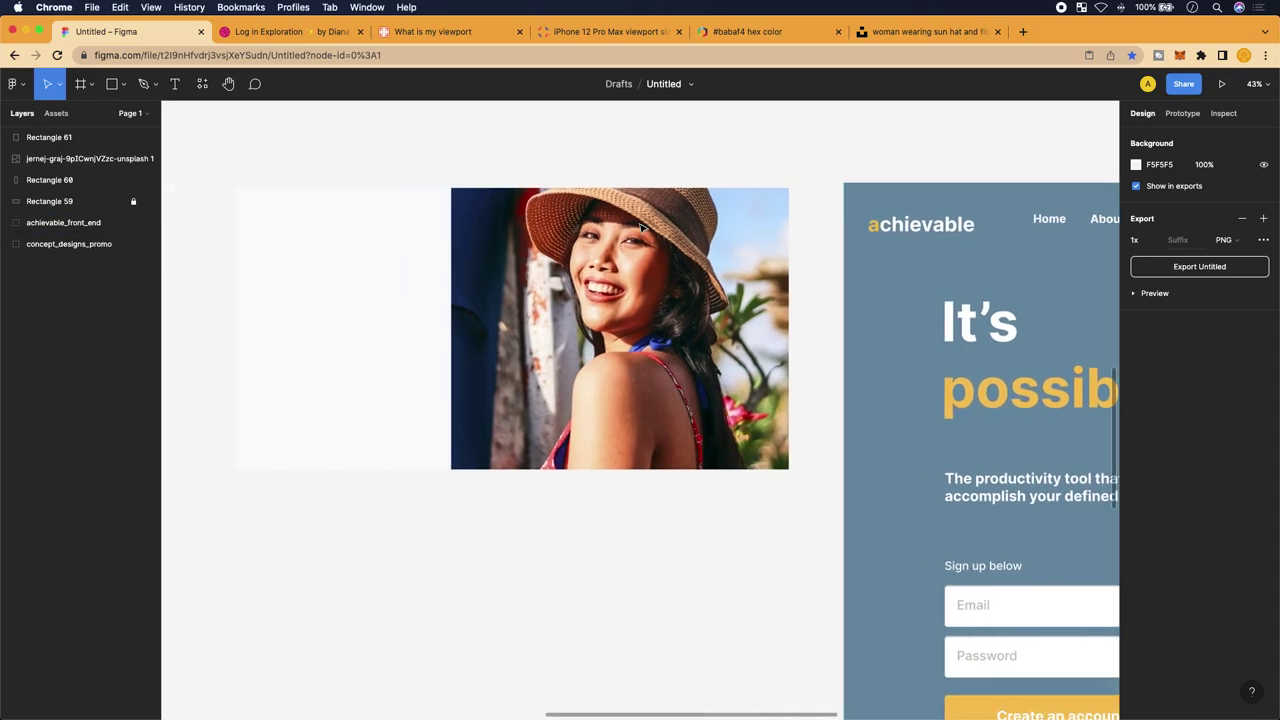
Draw a text box about 199 × 53 in the upper-left corner of the blank panel beside the photo
scroll(574, 258, "up", 2)
scroll(574, 258, "up", 5)
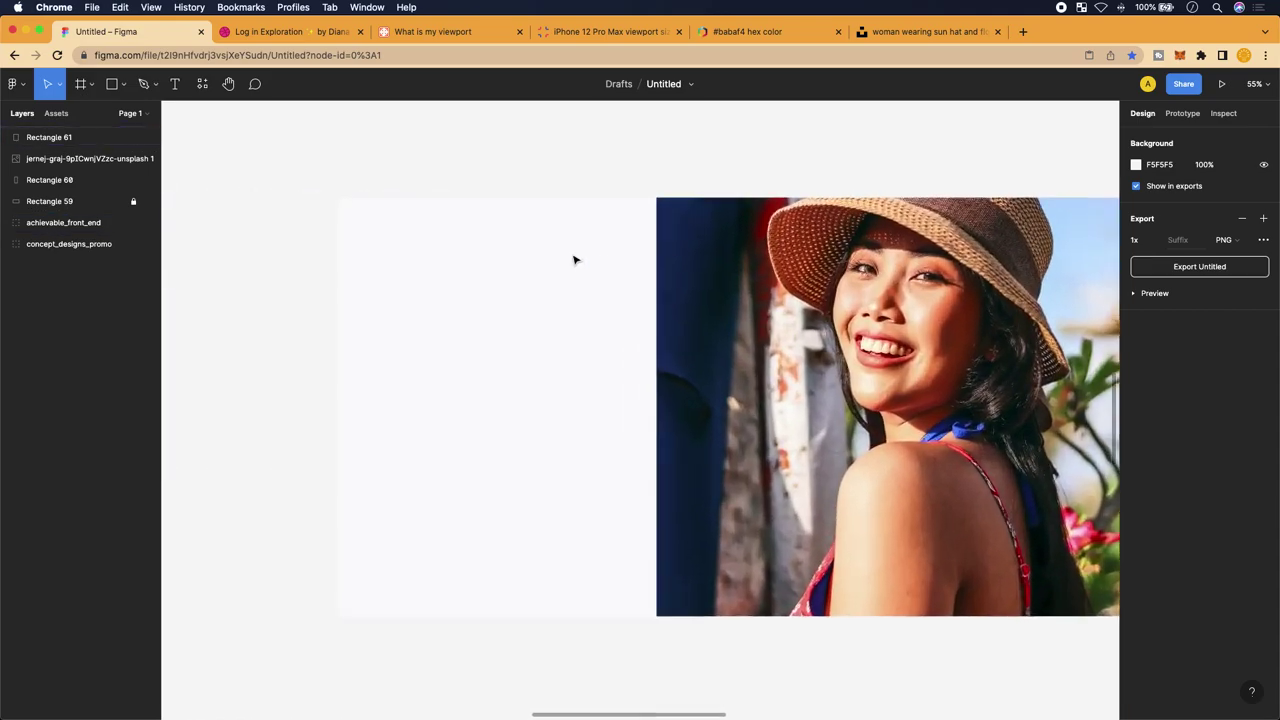
left_click(176, 88)
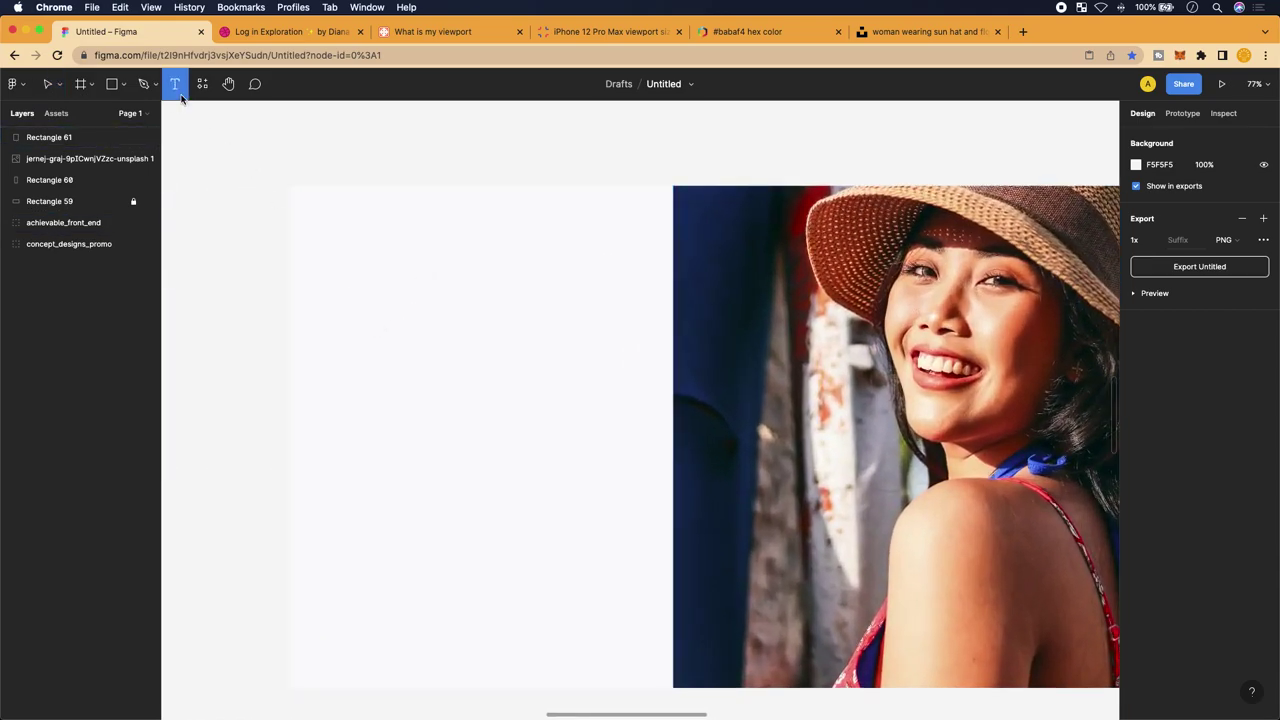
left_click_drag(306, 219, 408, 246)
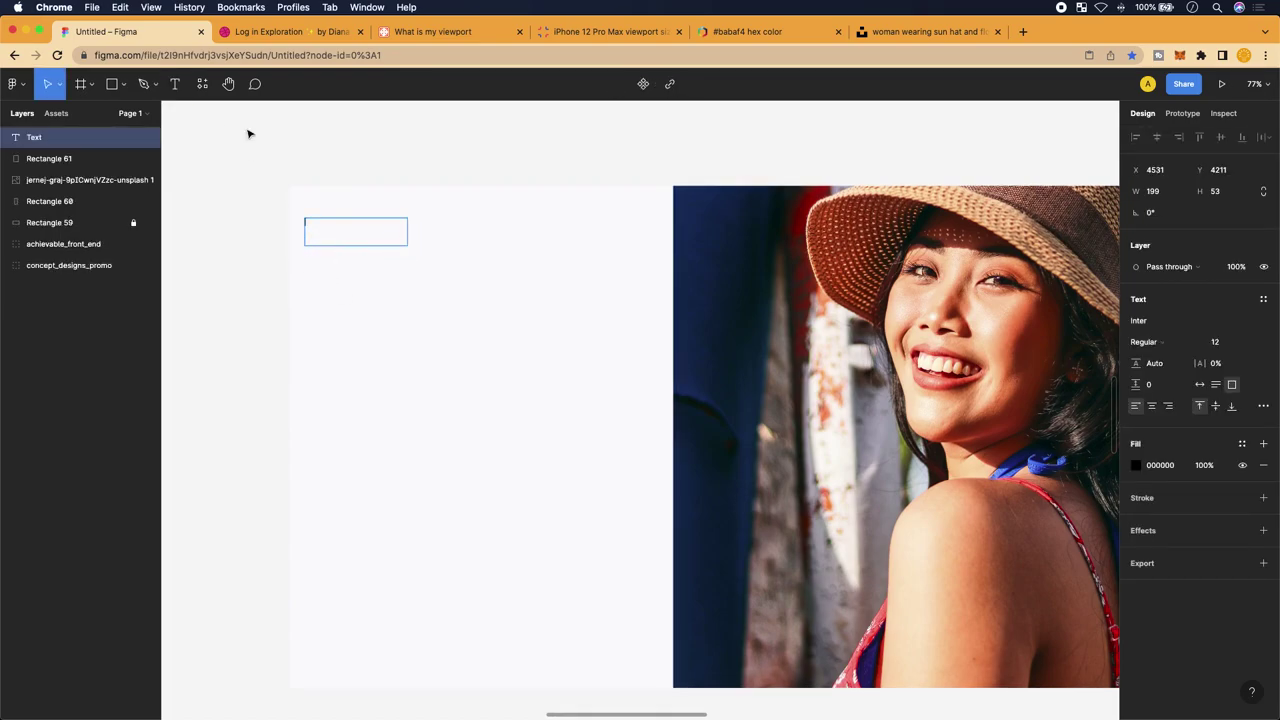
Enter "Travable" as the logo text in the new text box
left_click(175, 88)
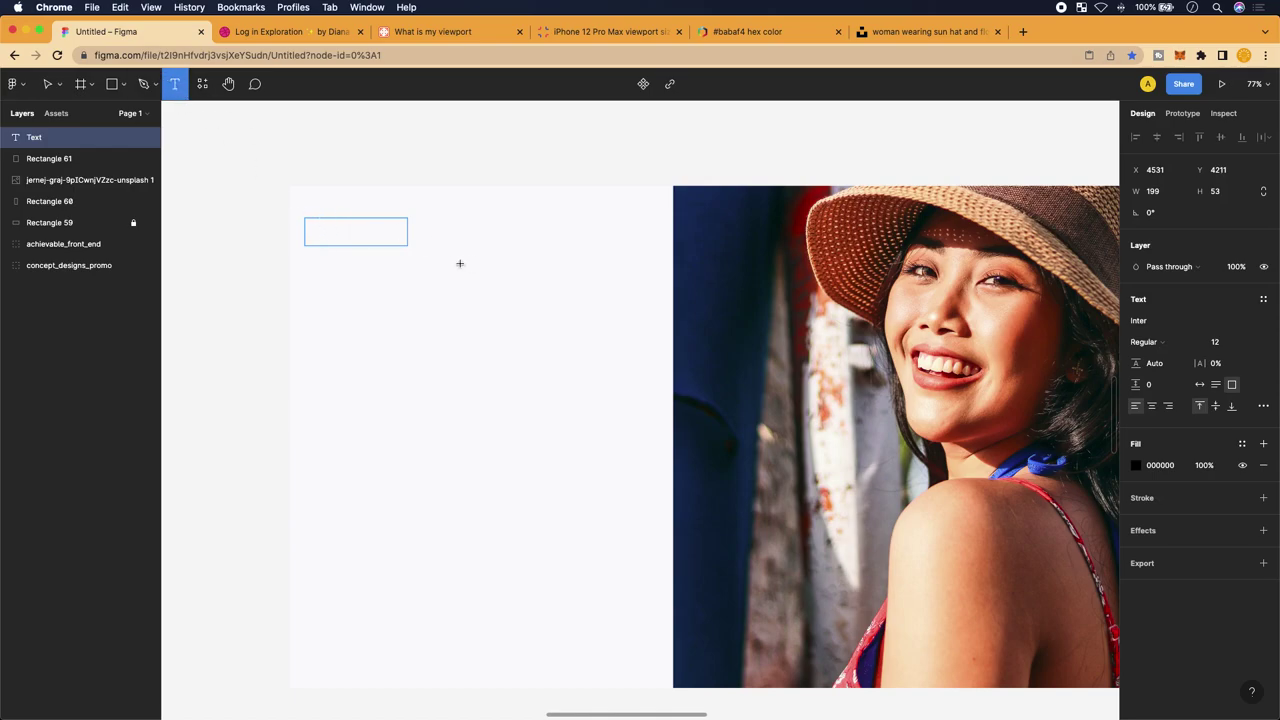
left_click(352, 233)
scroll(511, 284, "right", 10)
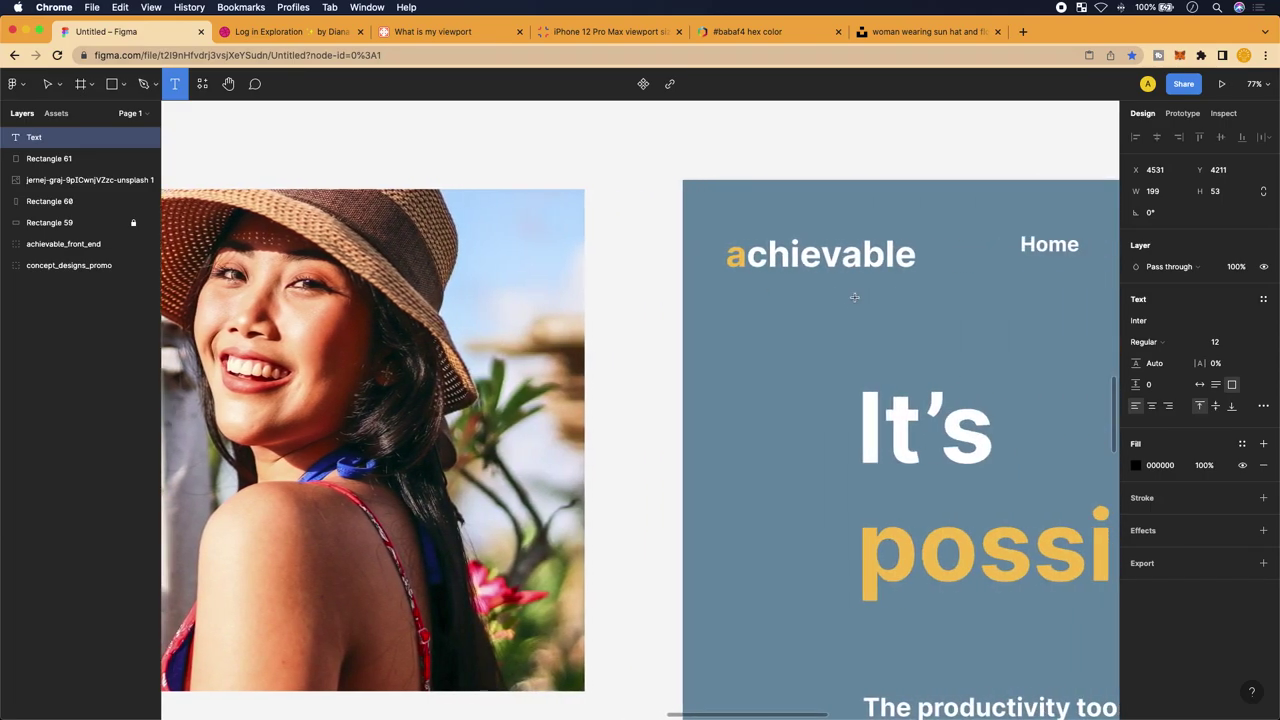
scroll(429, 281, "left", 10)
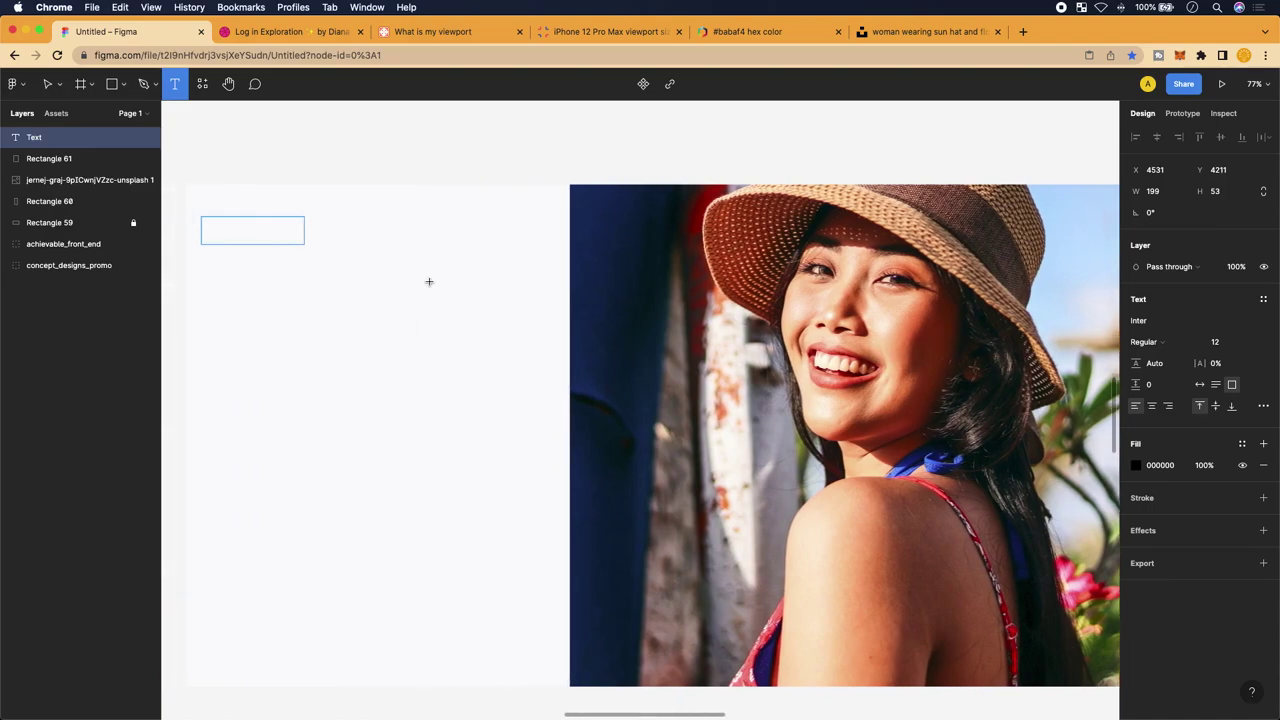
scroll(242, 238, "up", 3)
scroll(242, 238, "up", 5)
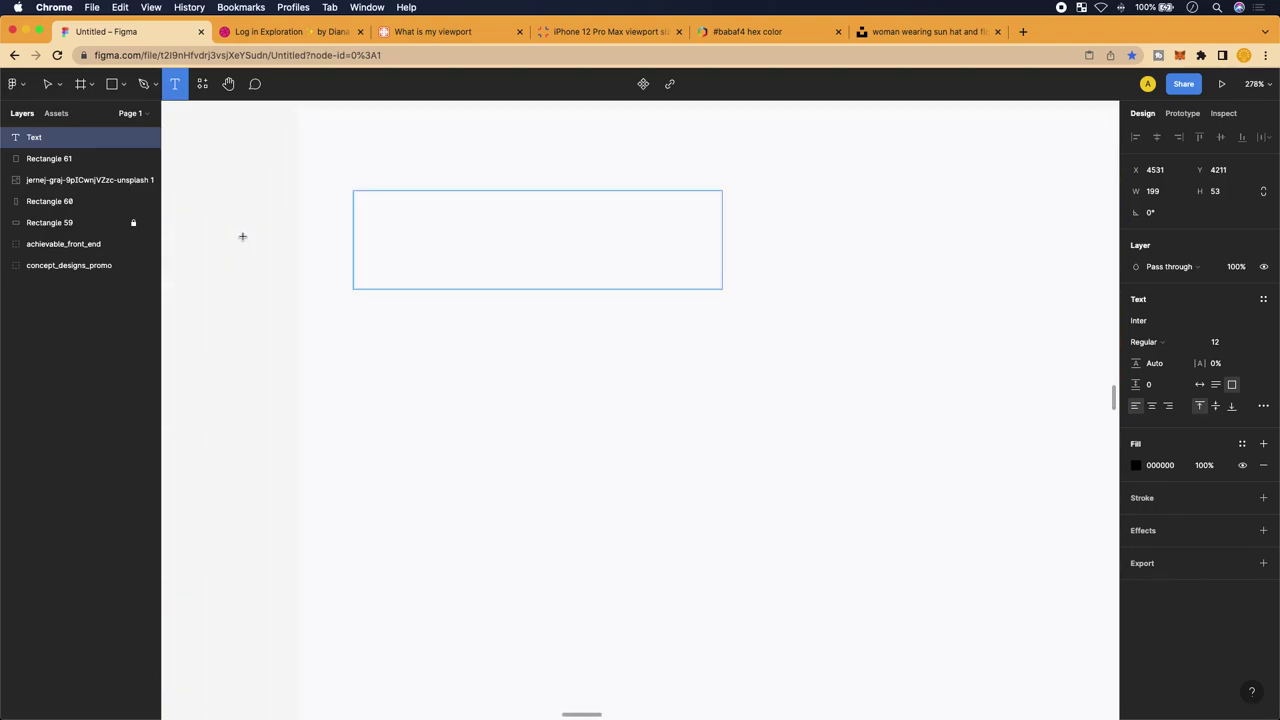
type("Tra")
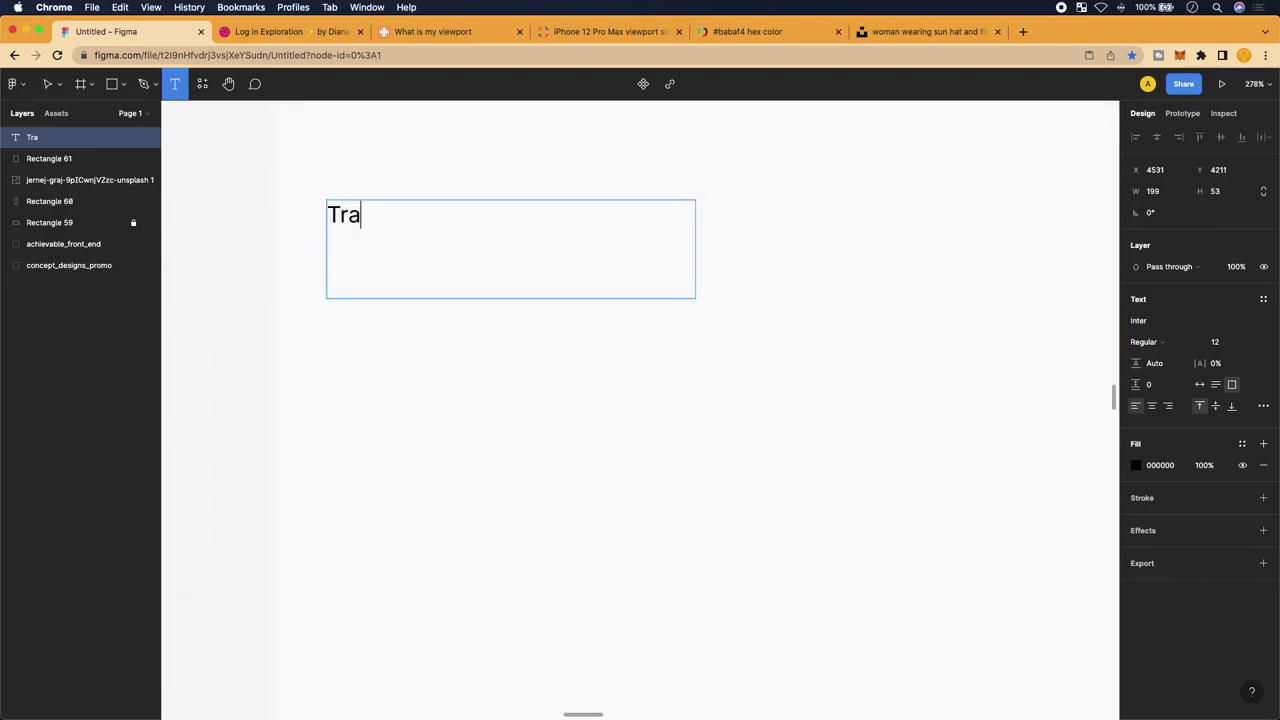
type("ve-")
key("BackSpace")
key("BackSpace")
type("able")
Set all of the "Travable" logo text to Bold weight with a font size of 20
left_click_drag(425, 220, 316, 212)
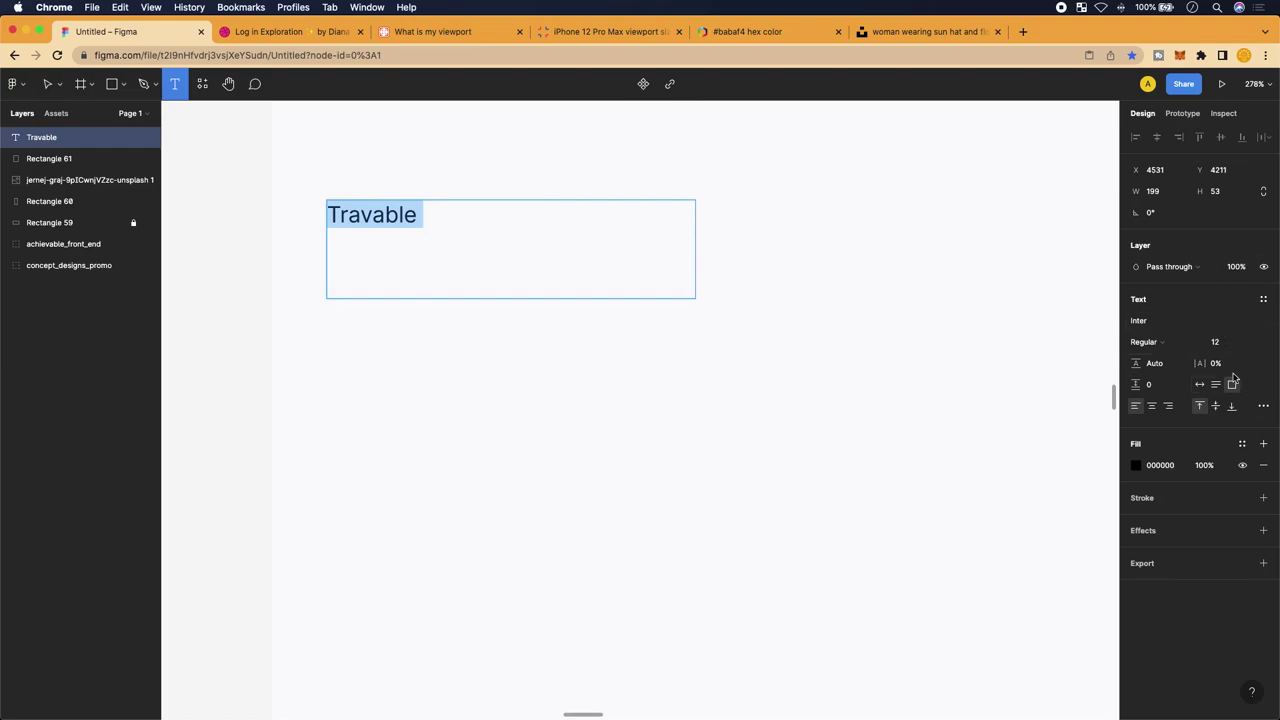
left_click(1177, 346)
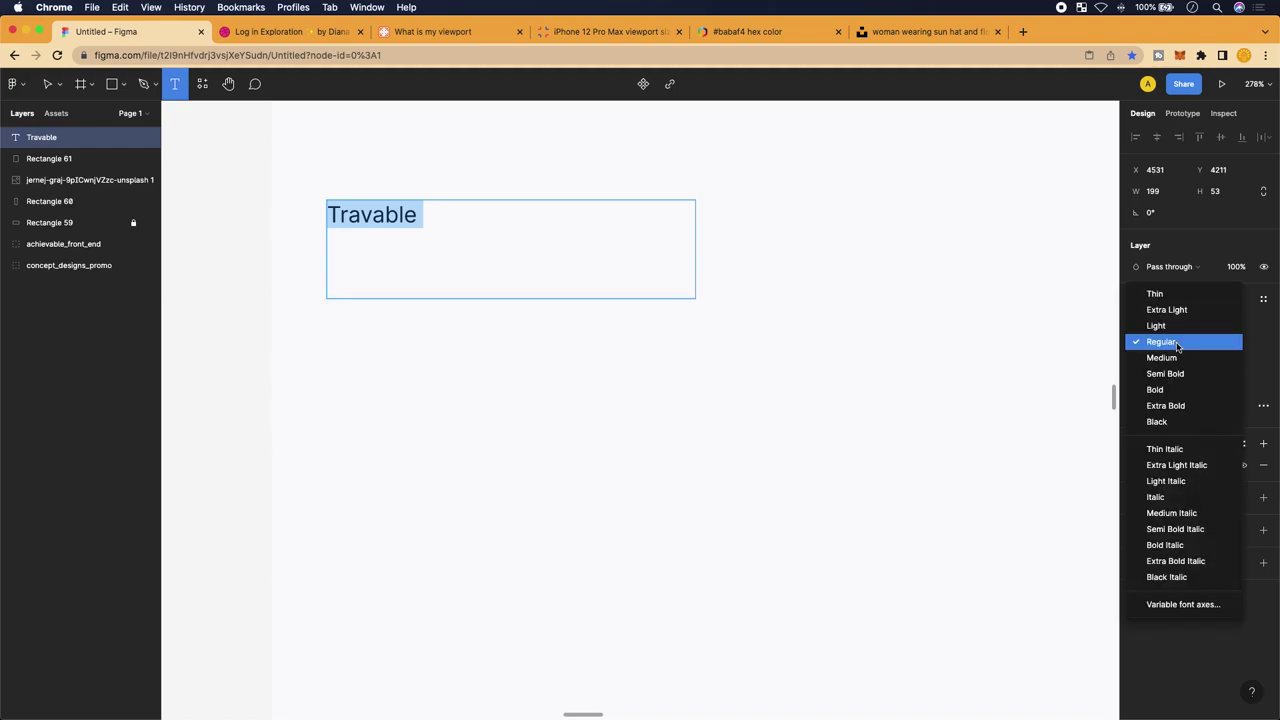
left_click(1176, 256)
left_click(1174, 350)
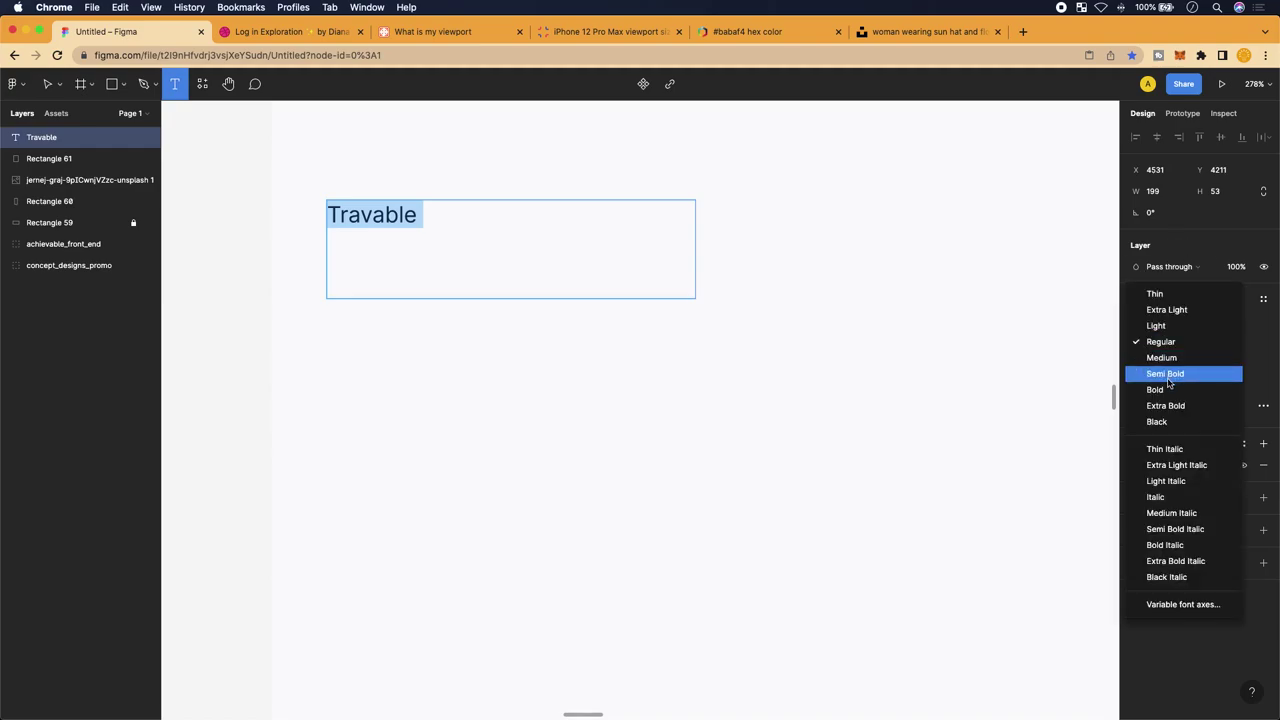
left_click(1158, 389)
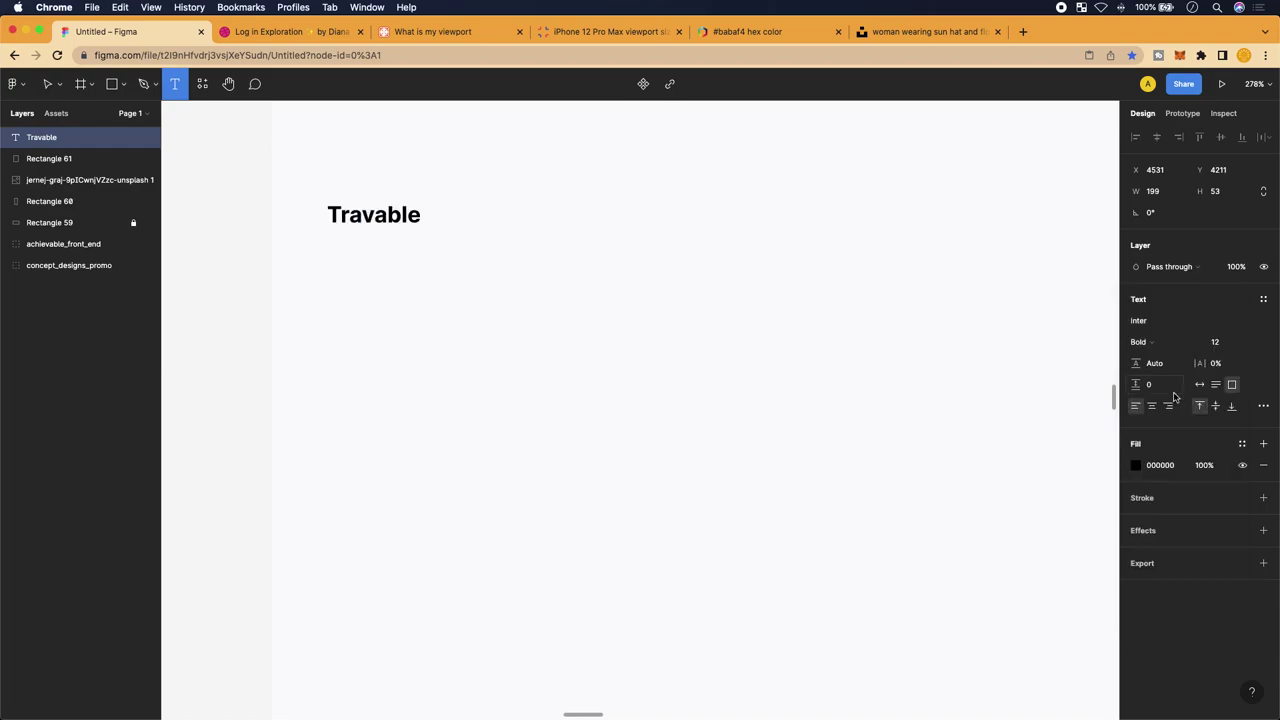
left_click(1214, 342)
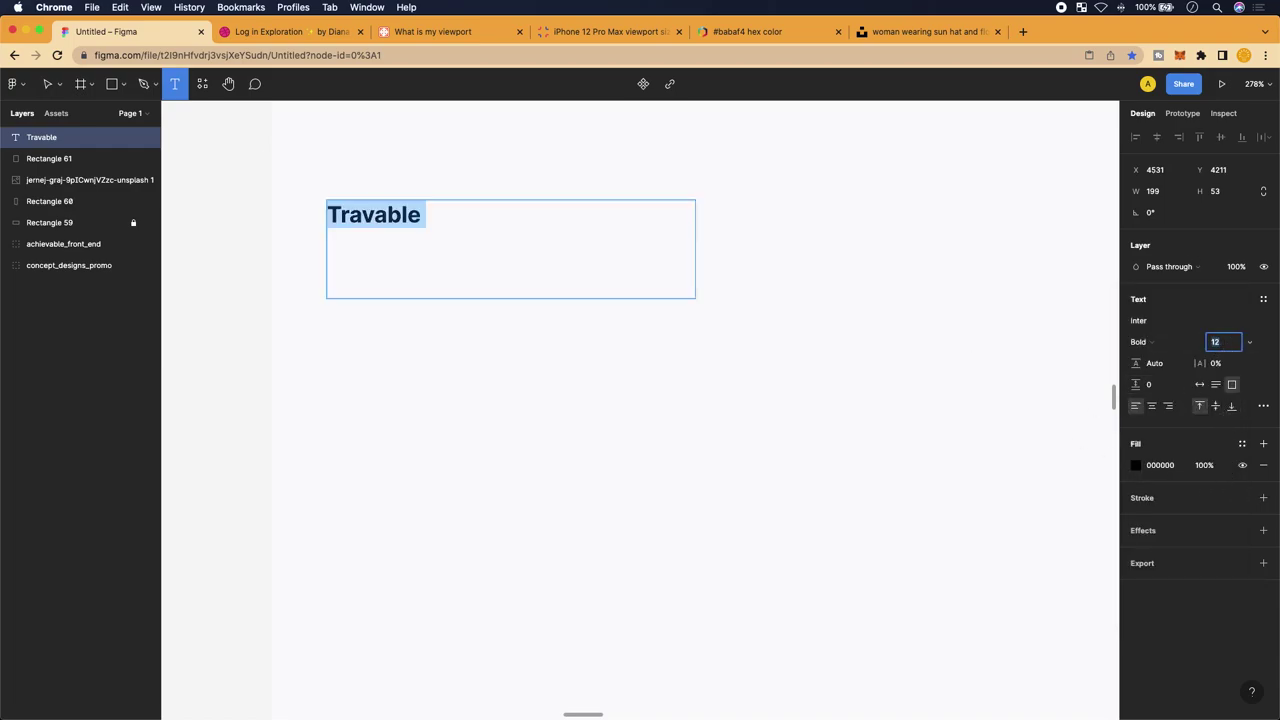
type("20")
key("Return")
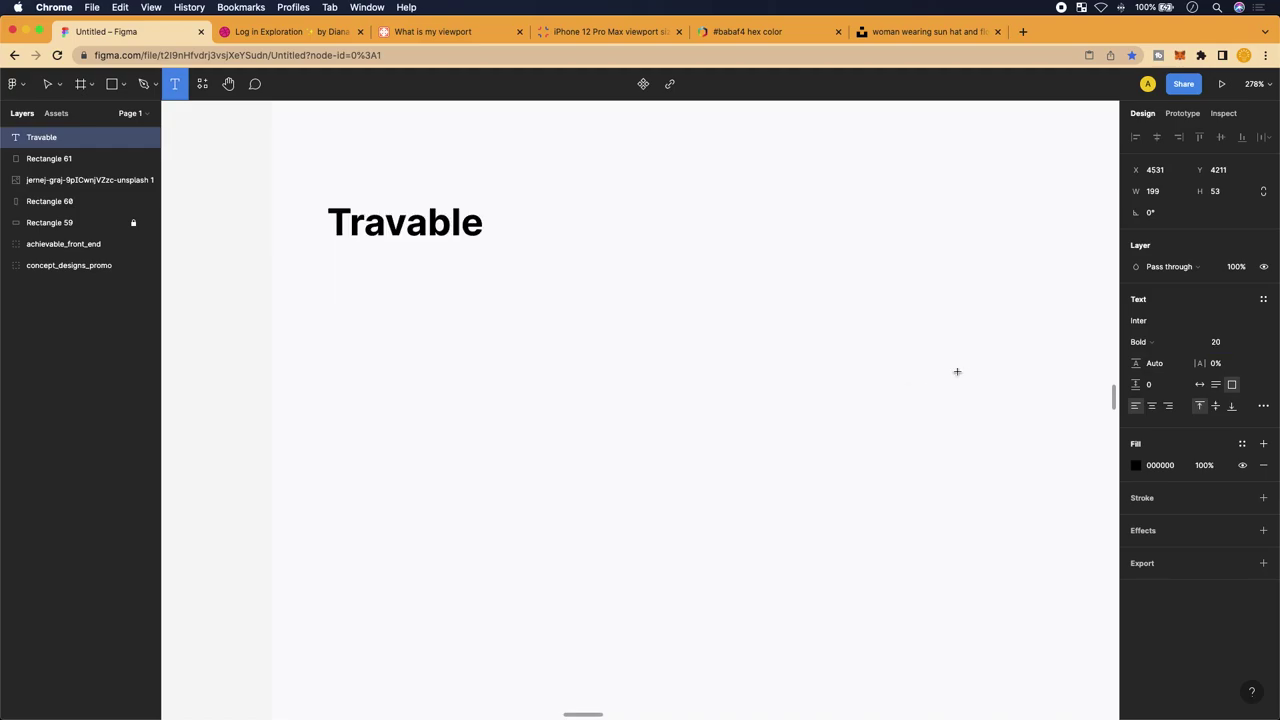
Increase the "Travable" logo text's font size to 35
scroll(614, 349, "down", 10)
scroll(614, 349, "right", 3)
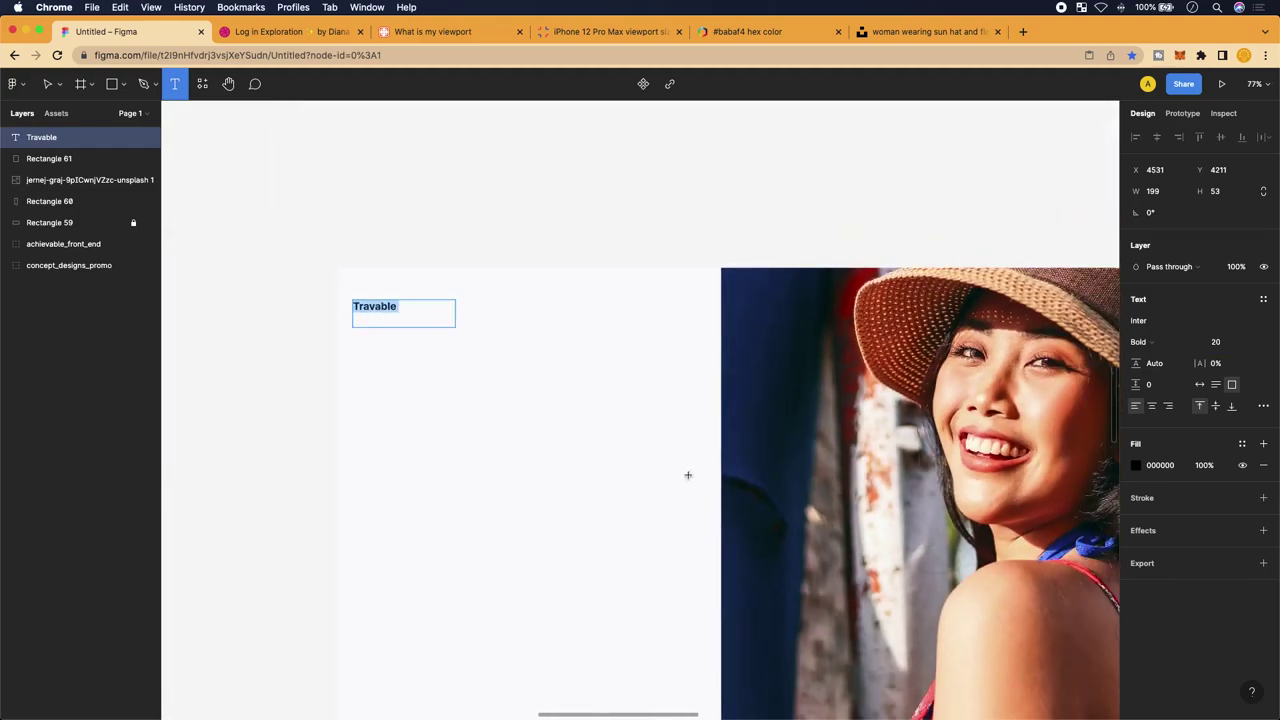
scroll(660, 476, "down", 2)
scroll(660, 476, "right", 1)
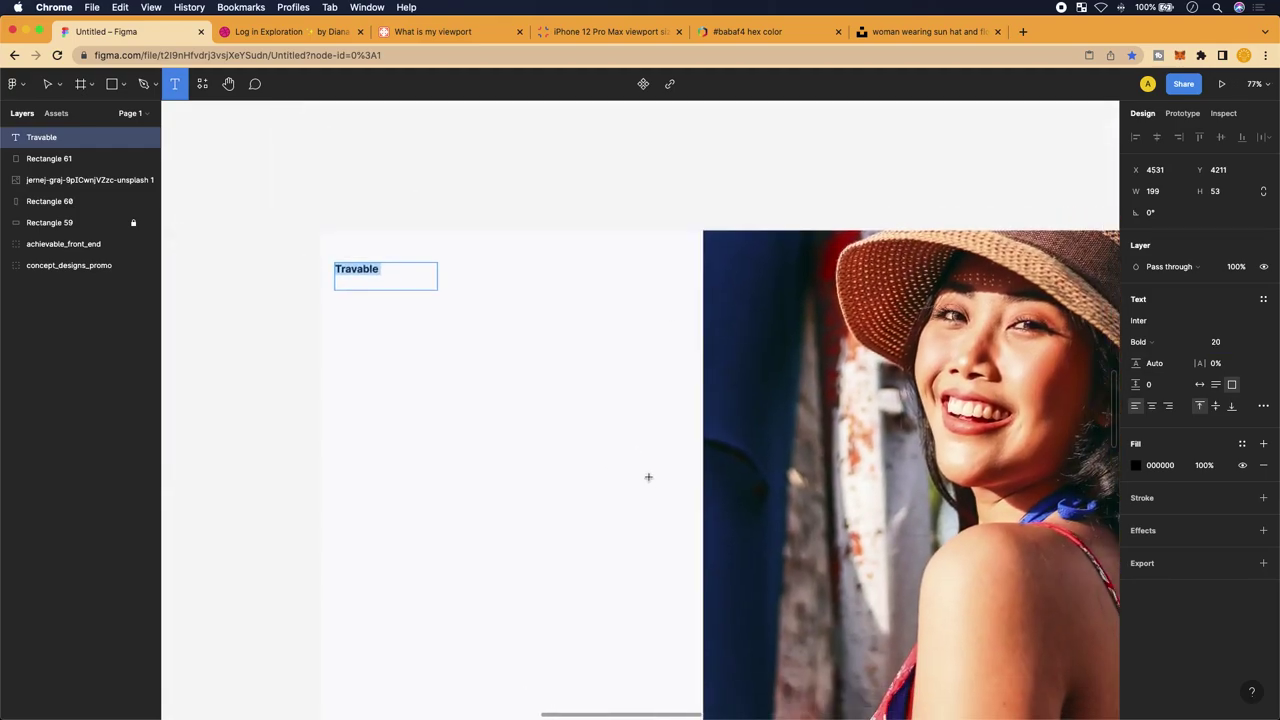
left_click(1219, 343)
key("BackSpace")
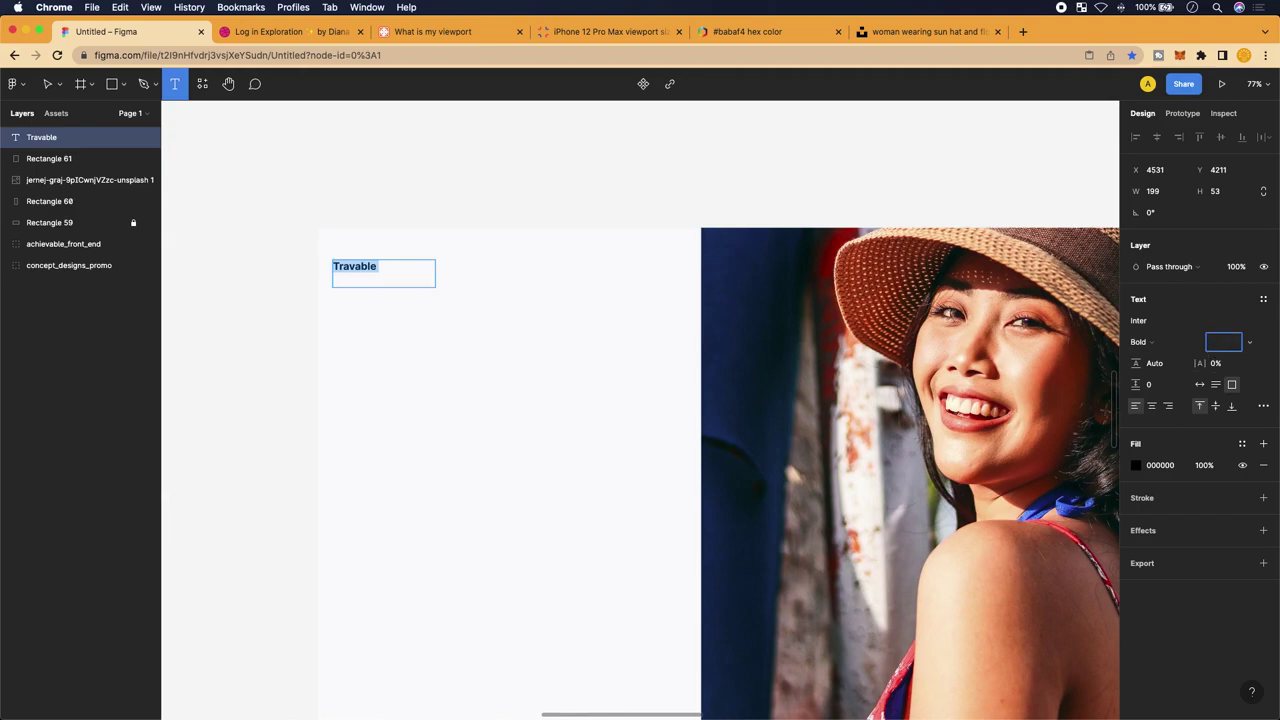
type("35")
key("Return")
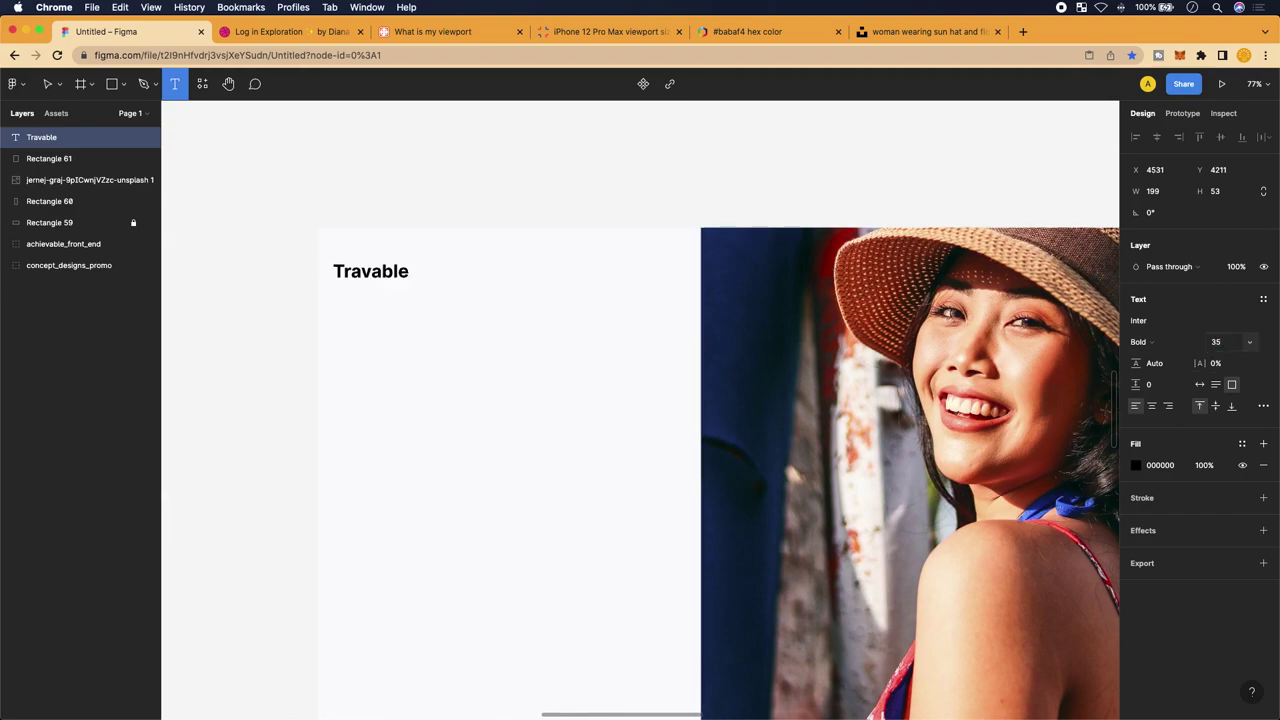
Compare the size of the "Travable" logo with the logo in the achievable landing page design
scroll(740, 336, "right", 10)
scroll(740, 336, "down", 5)
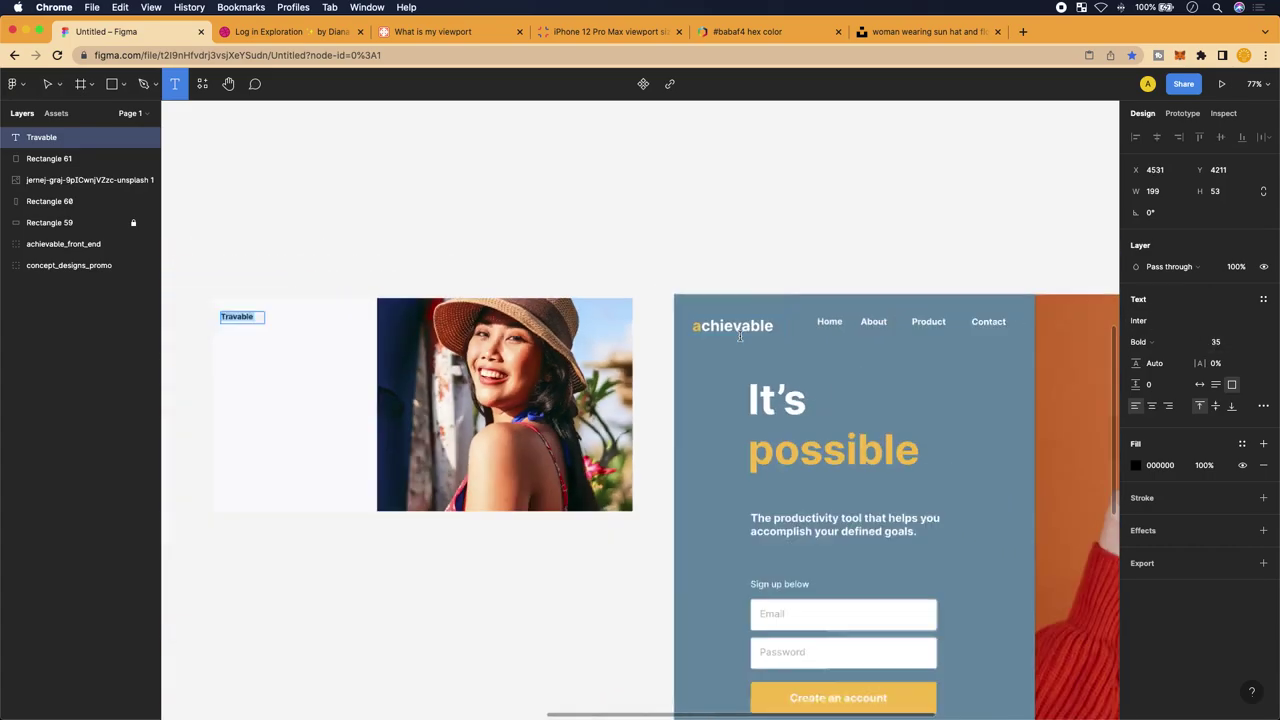
scroll(740, 336, "right", 3)
scroll(740, 336, "left", 3)
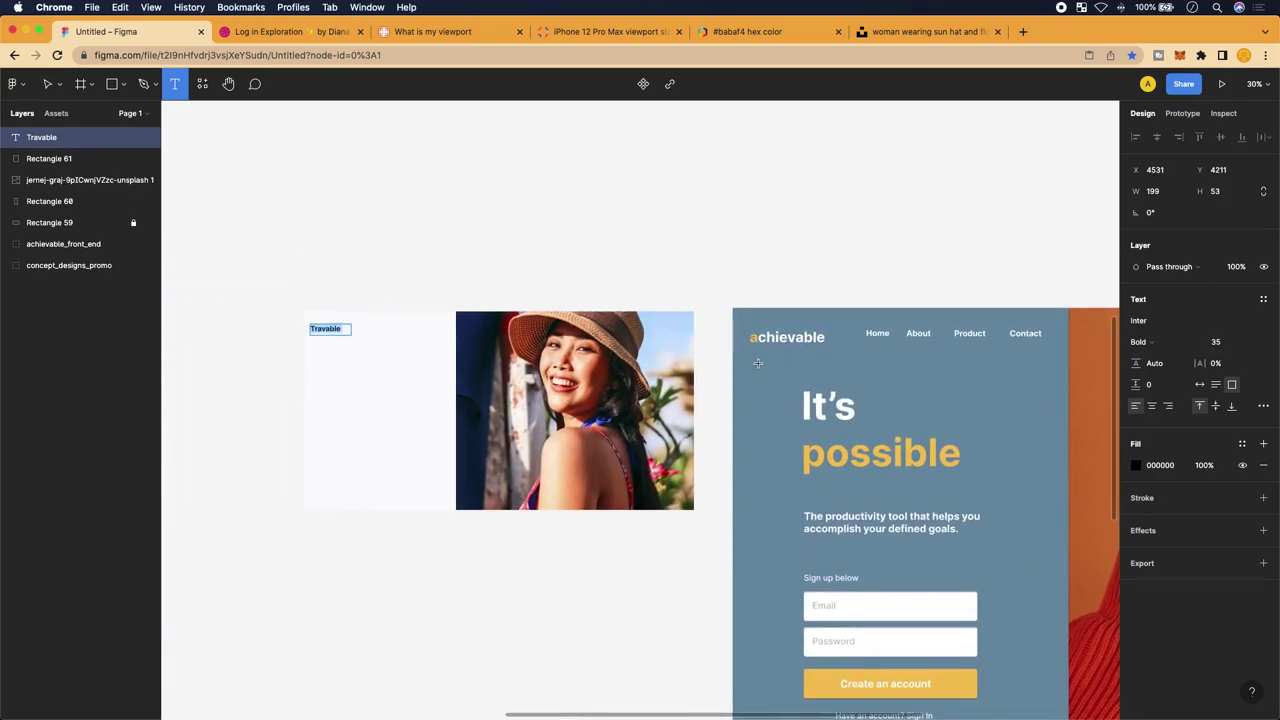
scroll(760, 335, "right", 5)
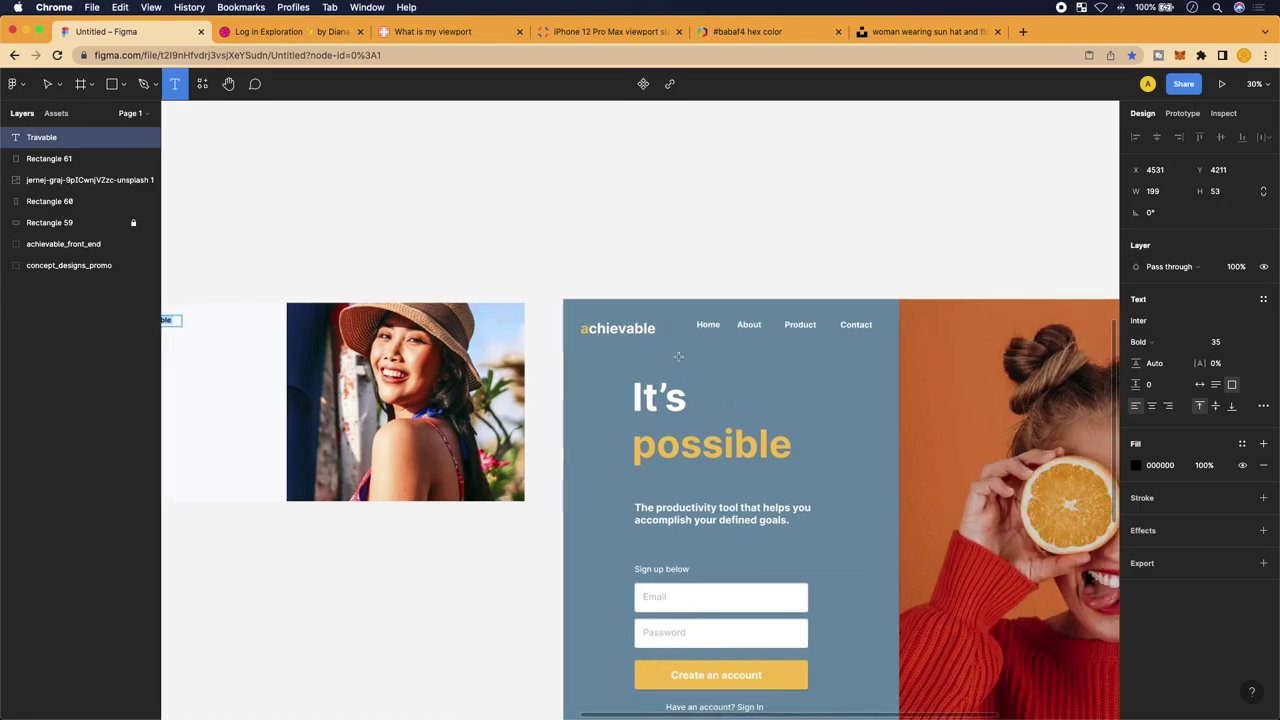
scroll(707, 338, "left", 5)
scroll(414, 334, "up", 5)
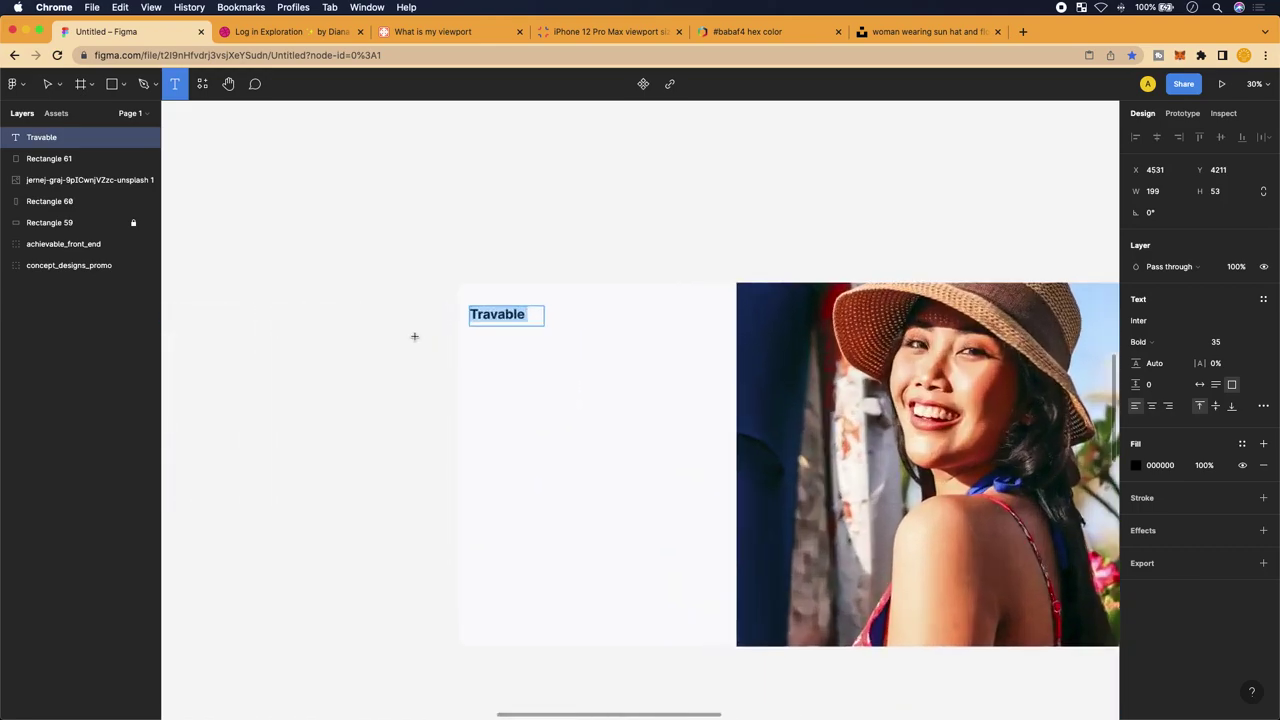
scroll(671, 410, "up", 3)
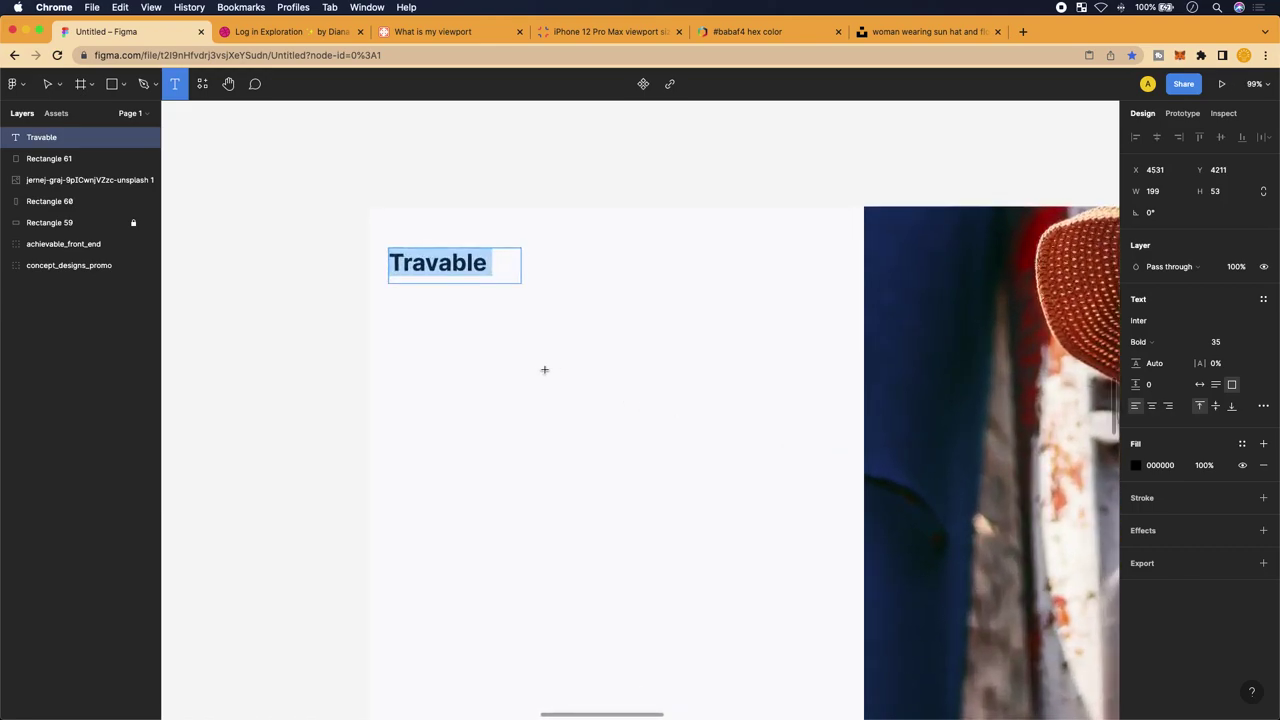
scroll(490, 340, "up", 1)
scroll(490, 340, "right", 1)
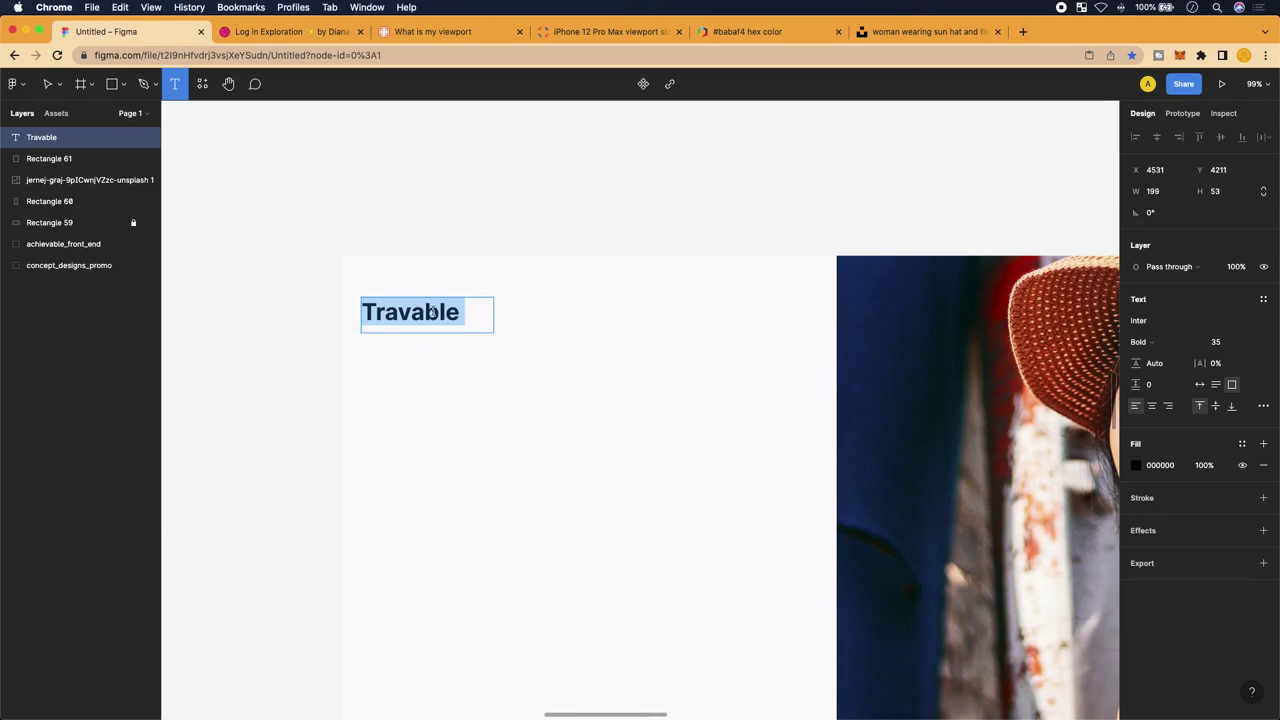
Reduce the "Travable" logo text's font size to 30
left_click(1222, 341)
type("30")
key("Return")
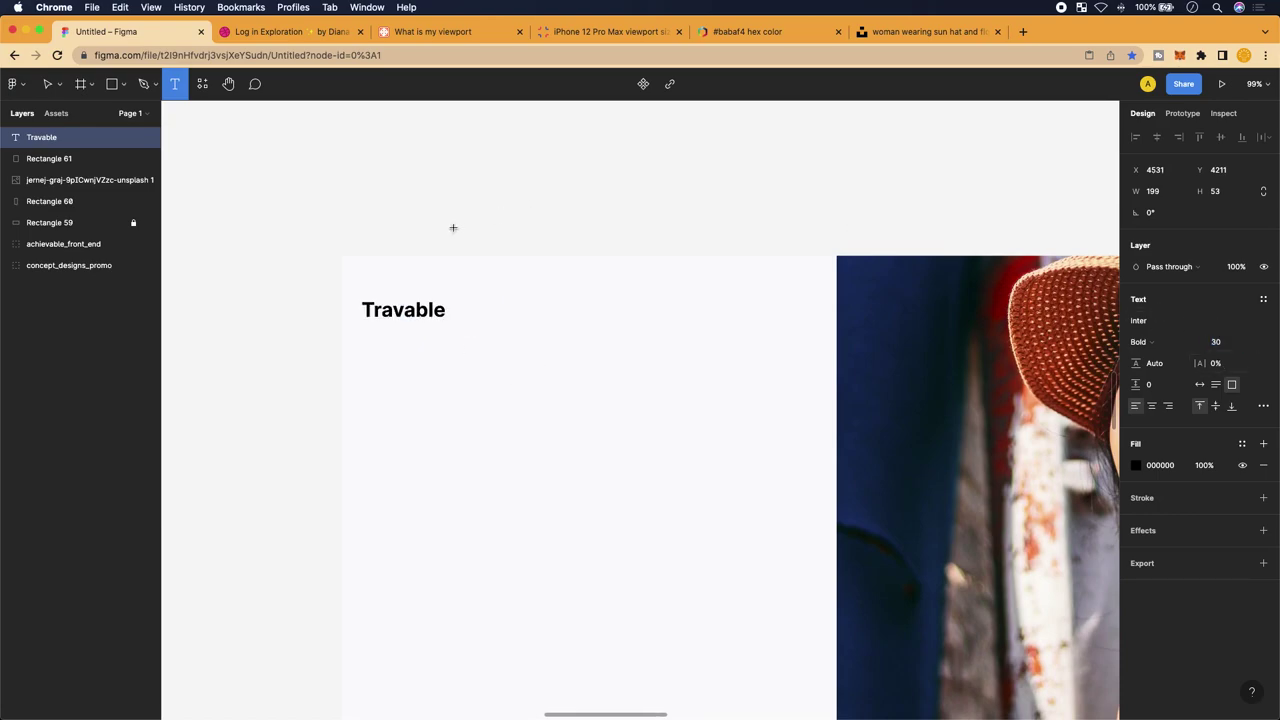
left_click(423, 335)
scroll(423, 338, "down", 2)
scroll(423, 335, "down", 1)
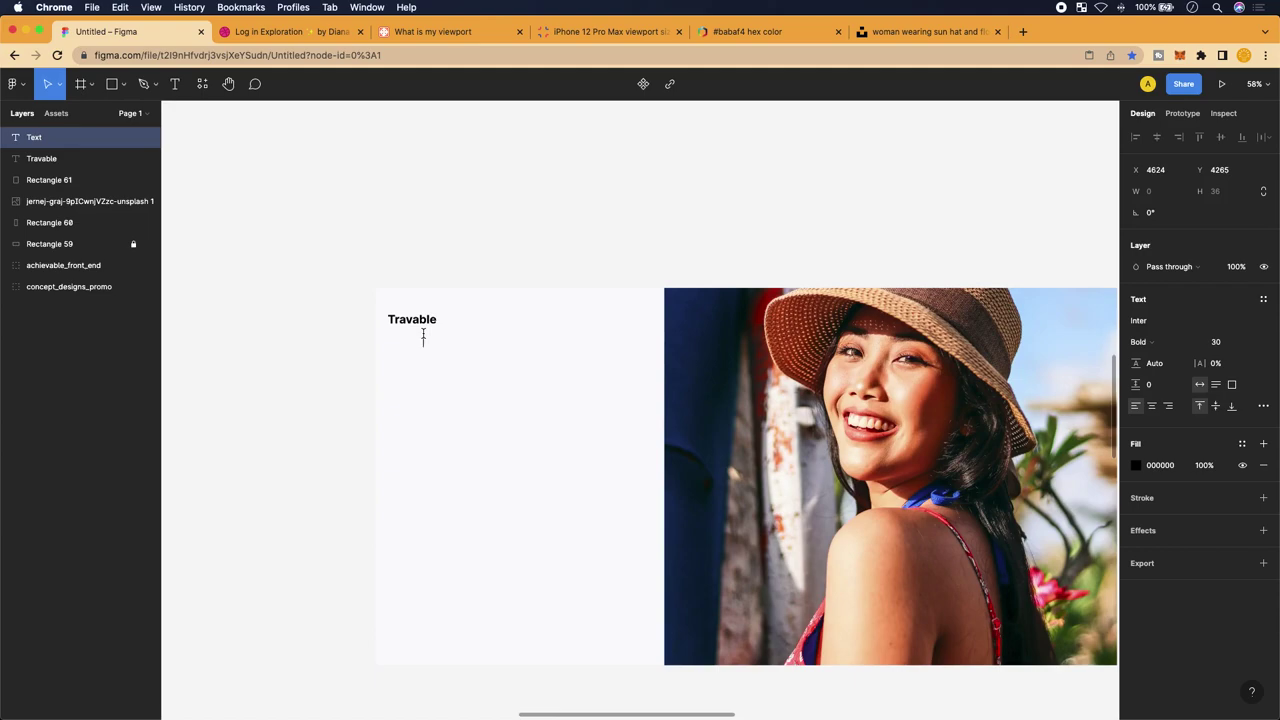
key("super+z")
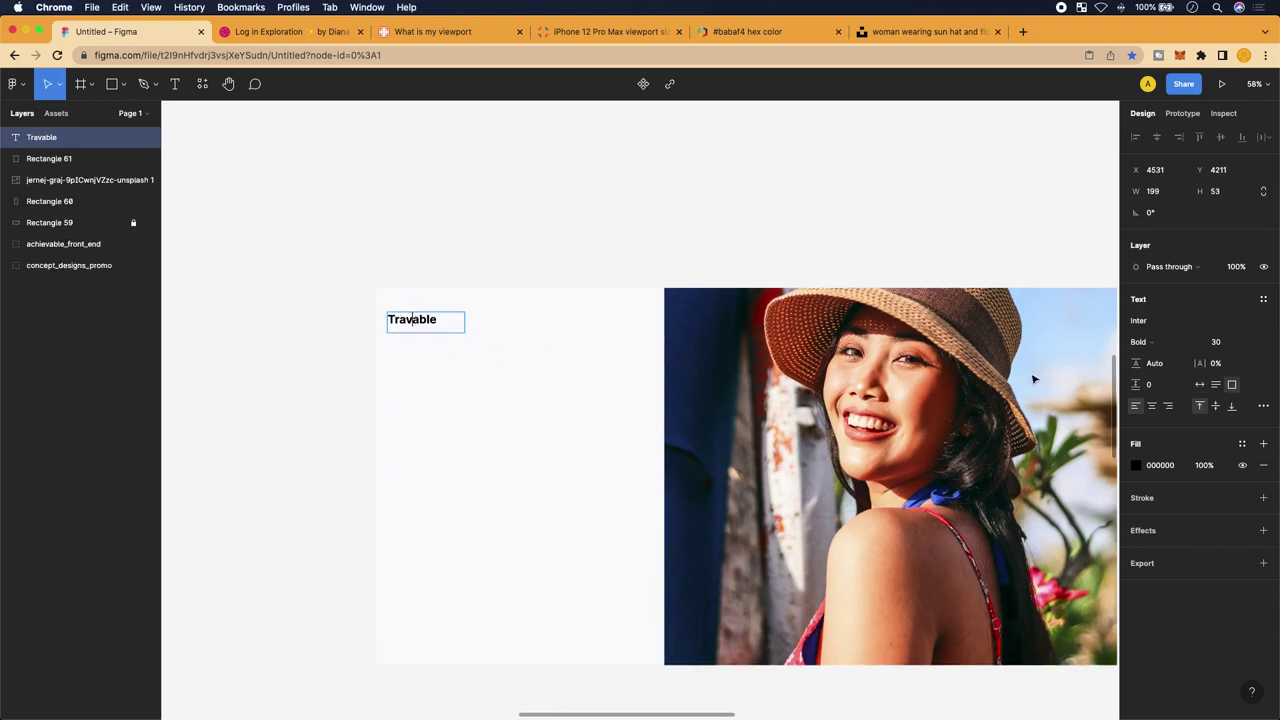
Set the "Travable" logo's font size to 35 and move it up the panel to about X 4537, Y 4182
left_click(422, 307)
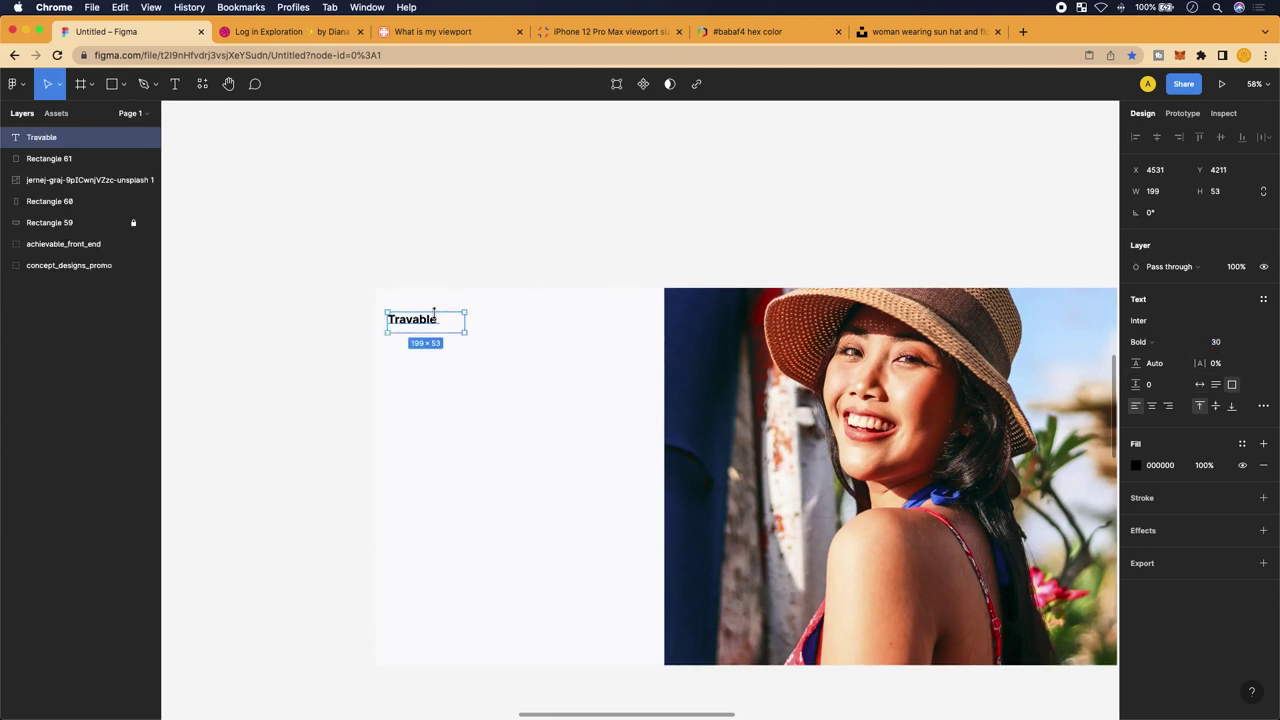
left_click(1237, 341)
type("35")
key("Return")
scroll(578, 409, "up", 5)
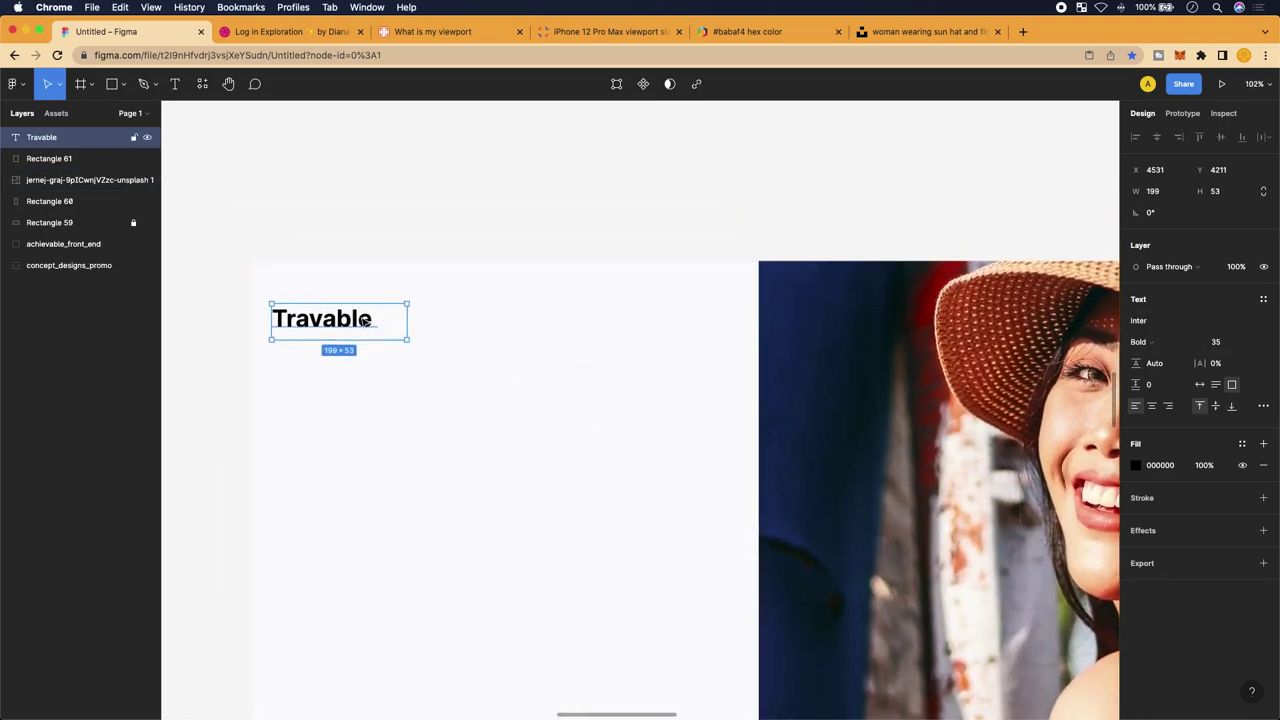
mouse_move(346, 317)
left_mouse_down()
mouse_move(366, 317)
mouse_move(358, 306)
left_mouse_up()
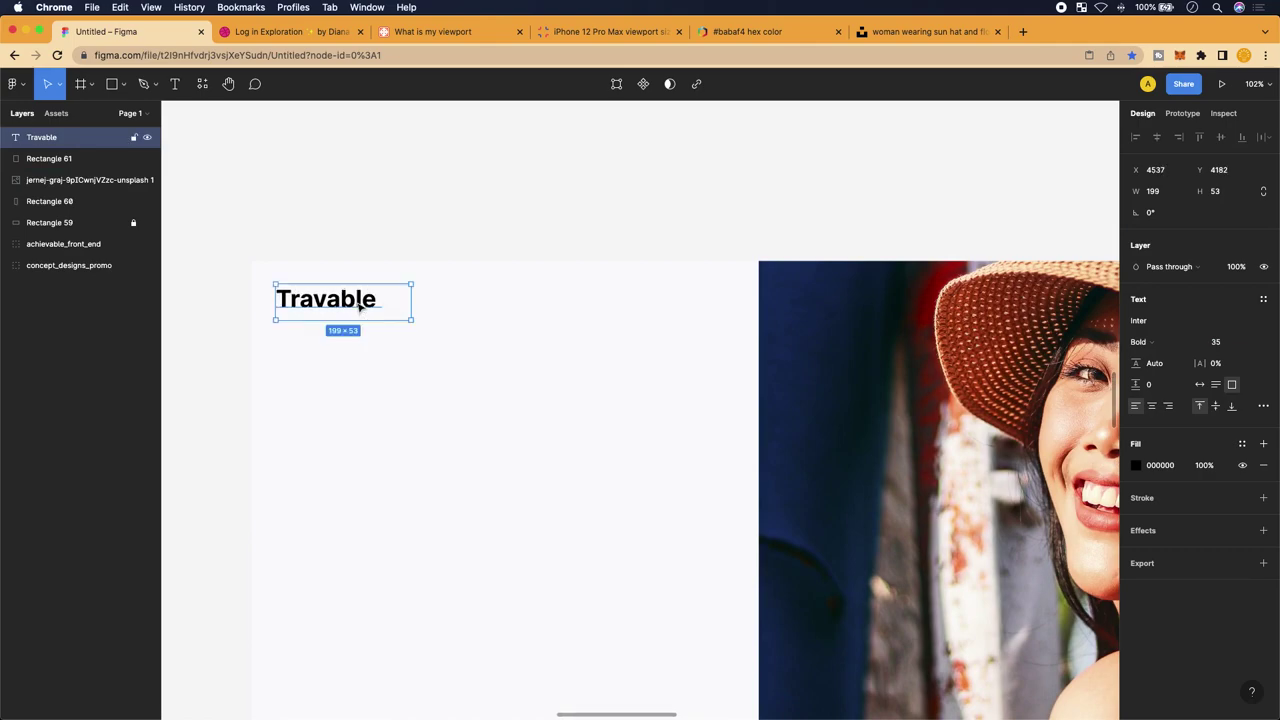
Select all of the text inside the "Travable" logo text box
scroll(358, 306, "up", 5)
scroll(480, 343, "up", 5)
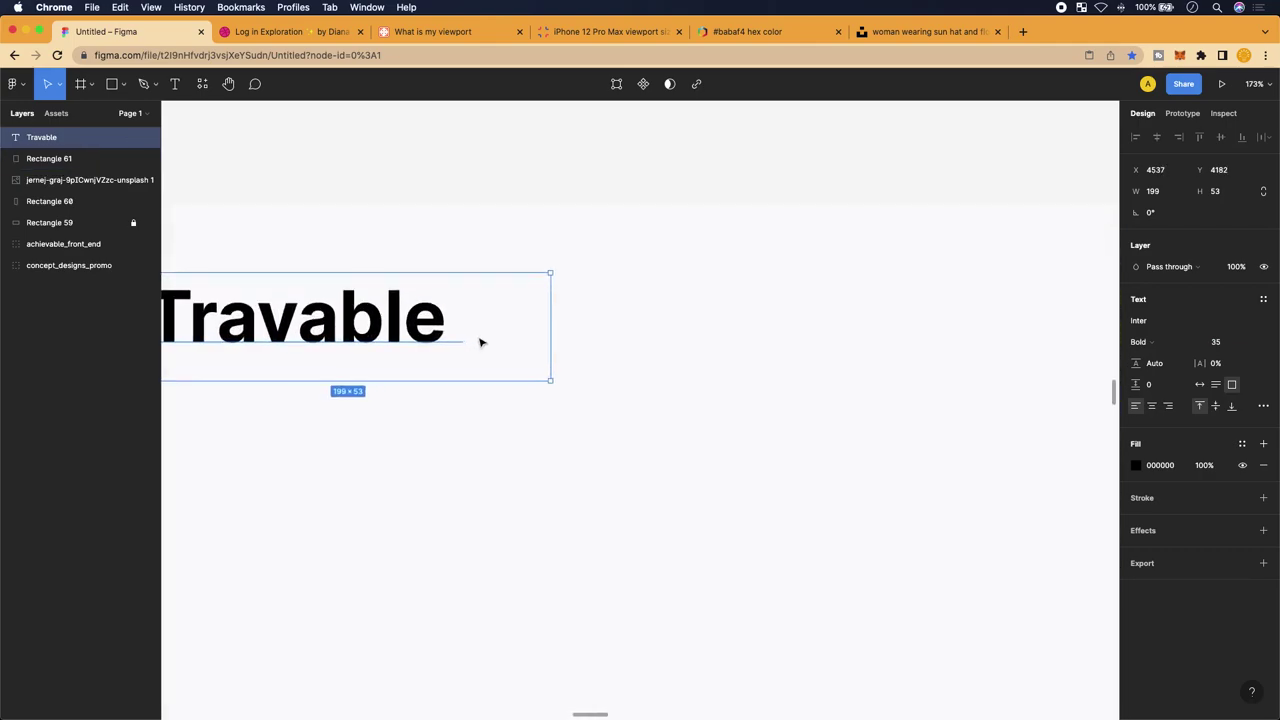
scroll(480, 343, "left", 3)
double_click(478, 338)
scroll(476, 335, "down", 6)
scroll(476, 335, "down", 5)
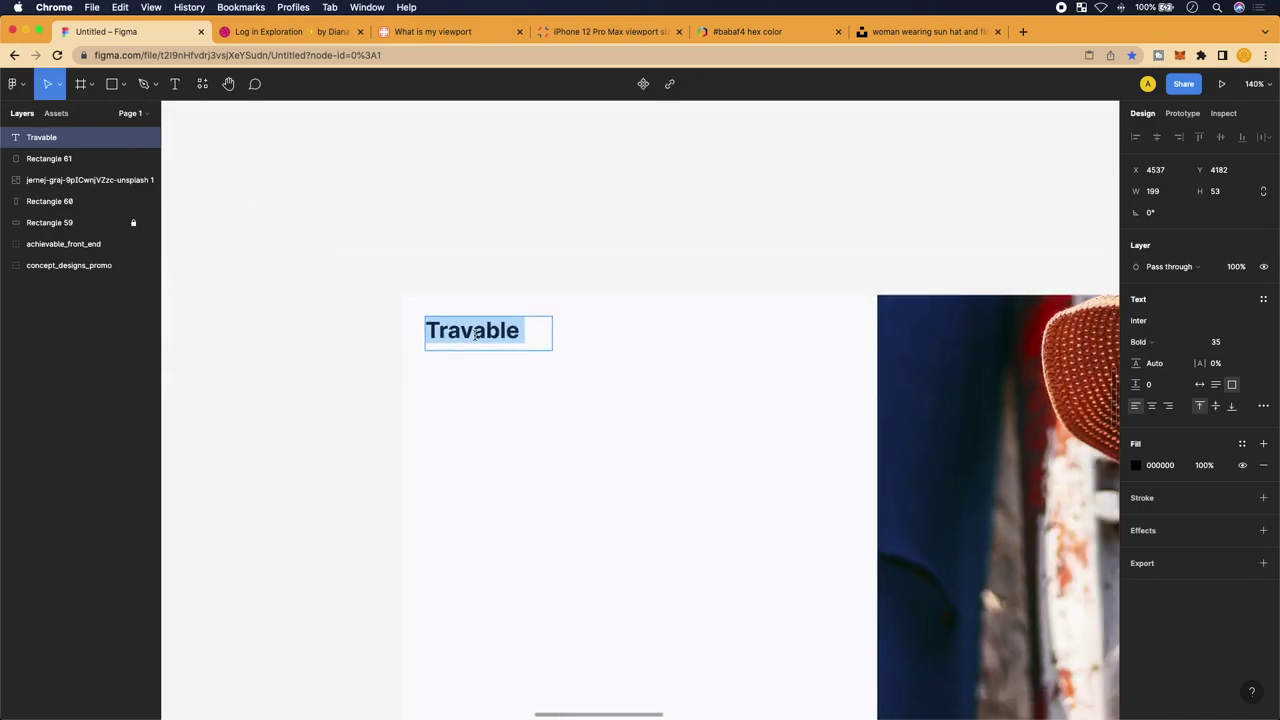
scroll(622, 450, "right", 4)
scroll(622, 450, "down", 2)
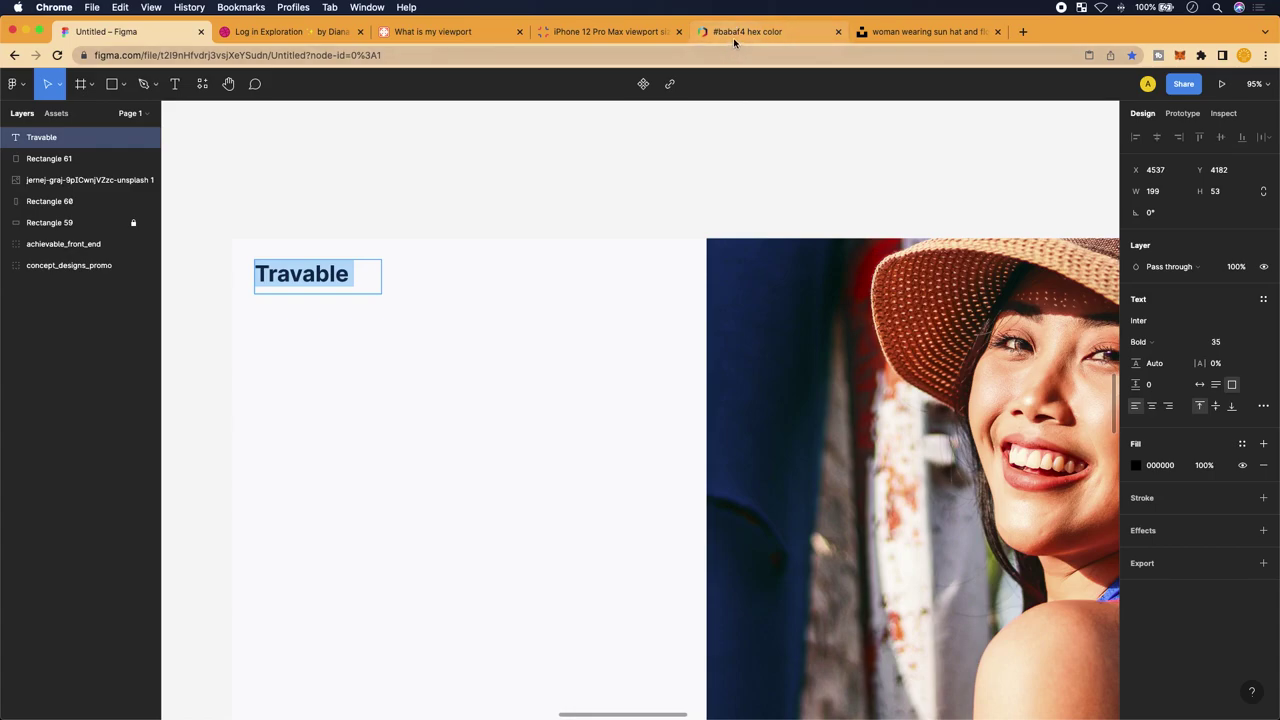
Examine the colour conversion values and colour schemes on the #babaf4 hex color page
left_click(792, 34)
scroll(418, 574, "down", 1)
scroll(418, 572, "down", 1)
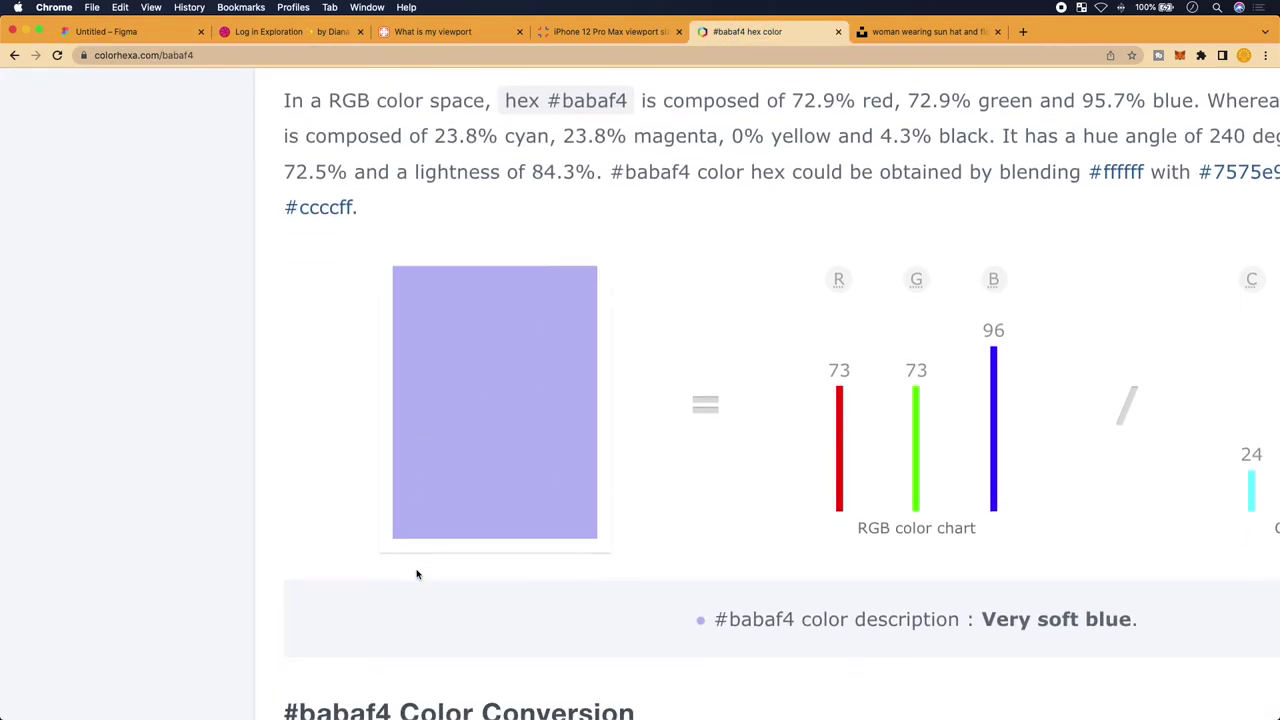
key("super+minus")
key("super+minus")
key("super+minus")
scroll(563, 514, "down", 5)
scroll(561, 516, "down", 1)
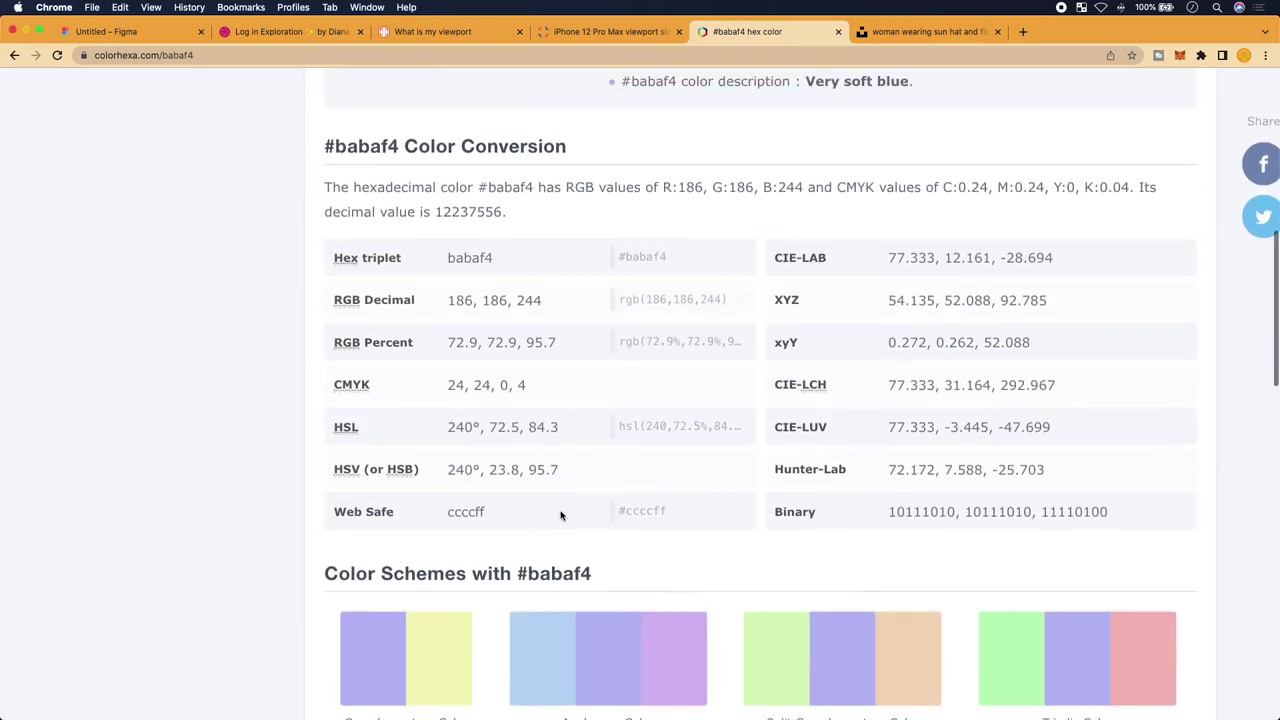
Return to Figma and recolour the selected "Travable" text with the orange F1936B sampled from the peeling paint in the photo
left_click(140, 32)
scroll(265, 348, "up", 2)
scroll(265, 348, "right", 3)
scroll(265, 348, "down", 5)
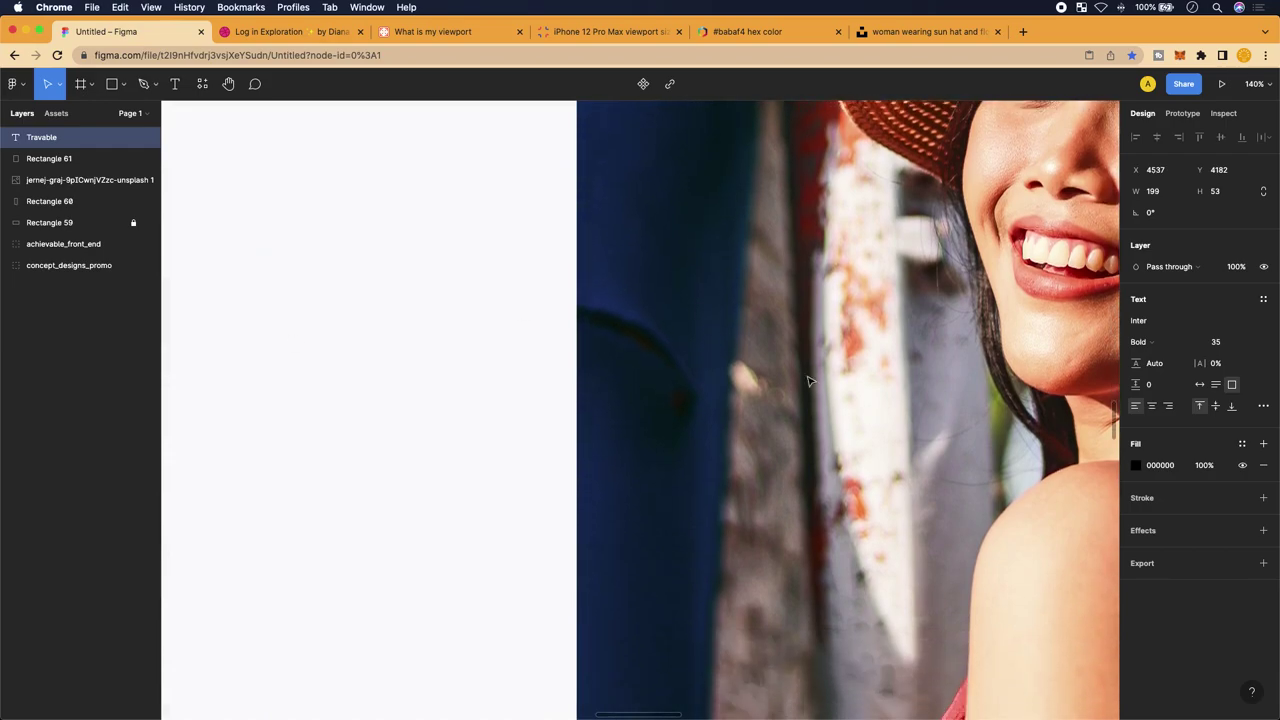
scroll(587, 406, "down", 3)
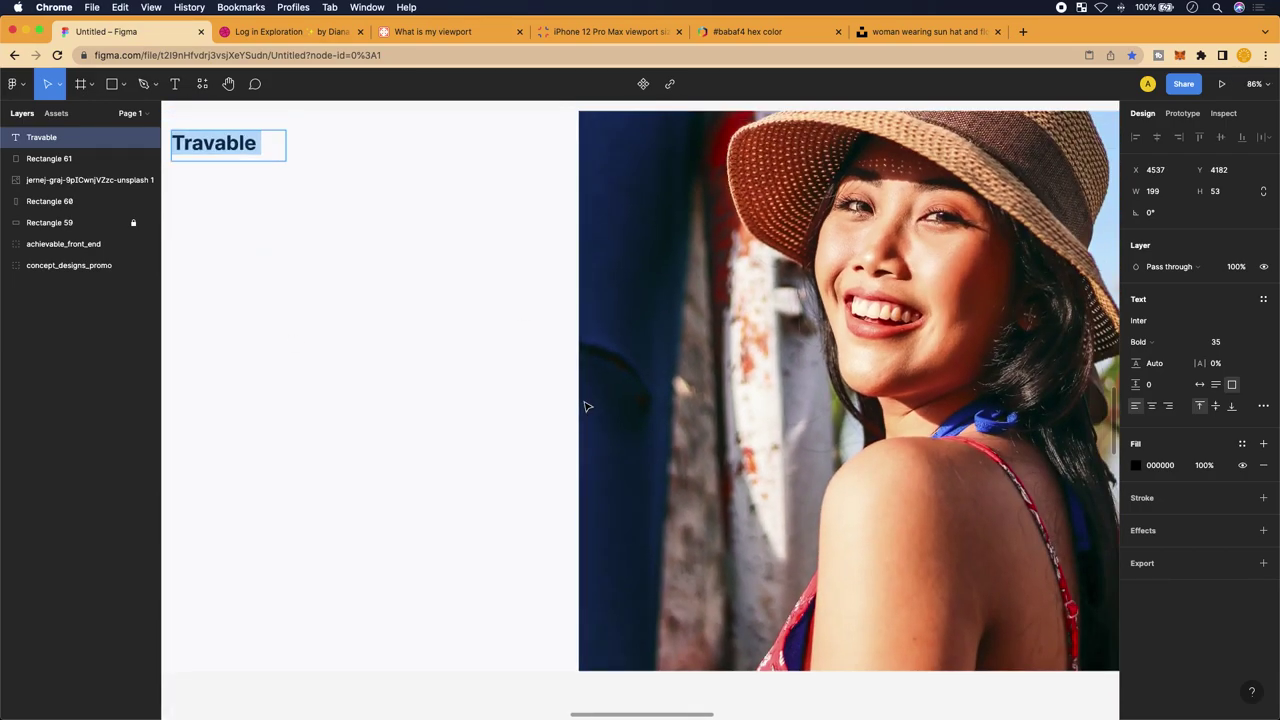
scroll(565, 383, "up", 1)
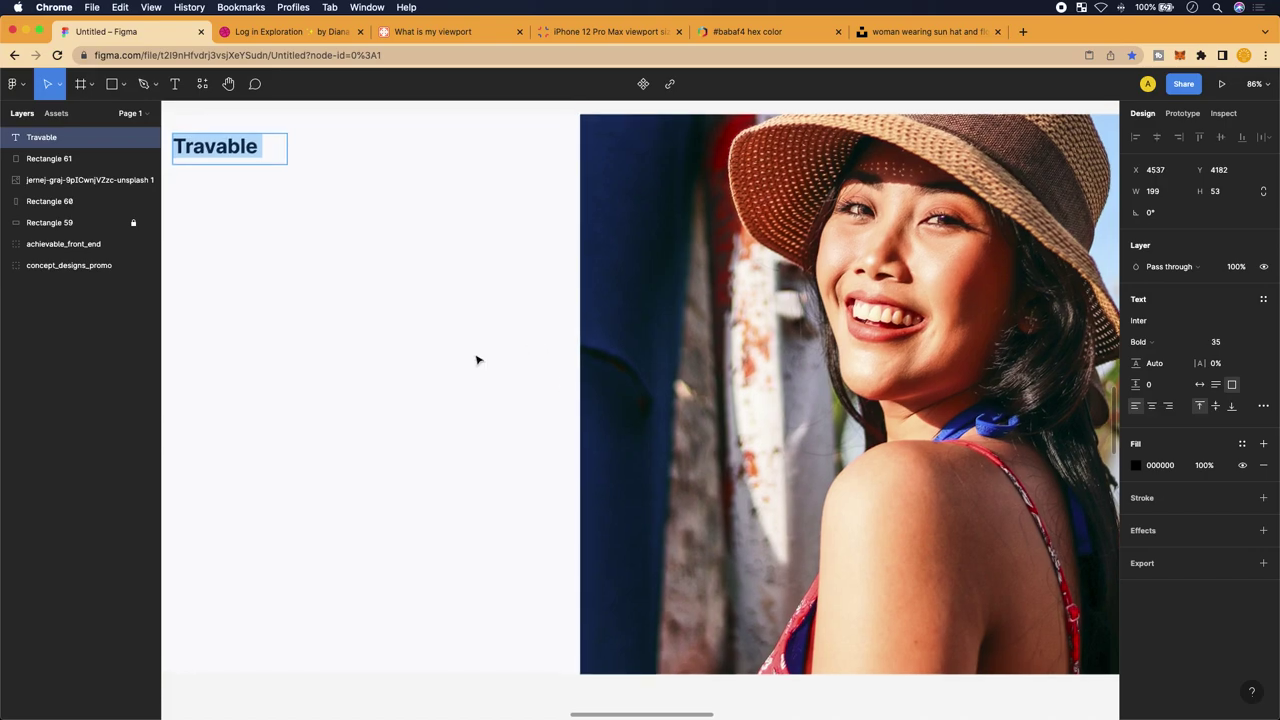
left_click(1136, 465)
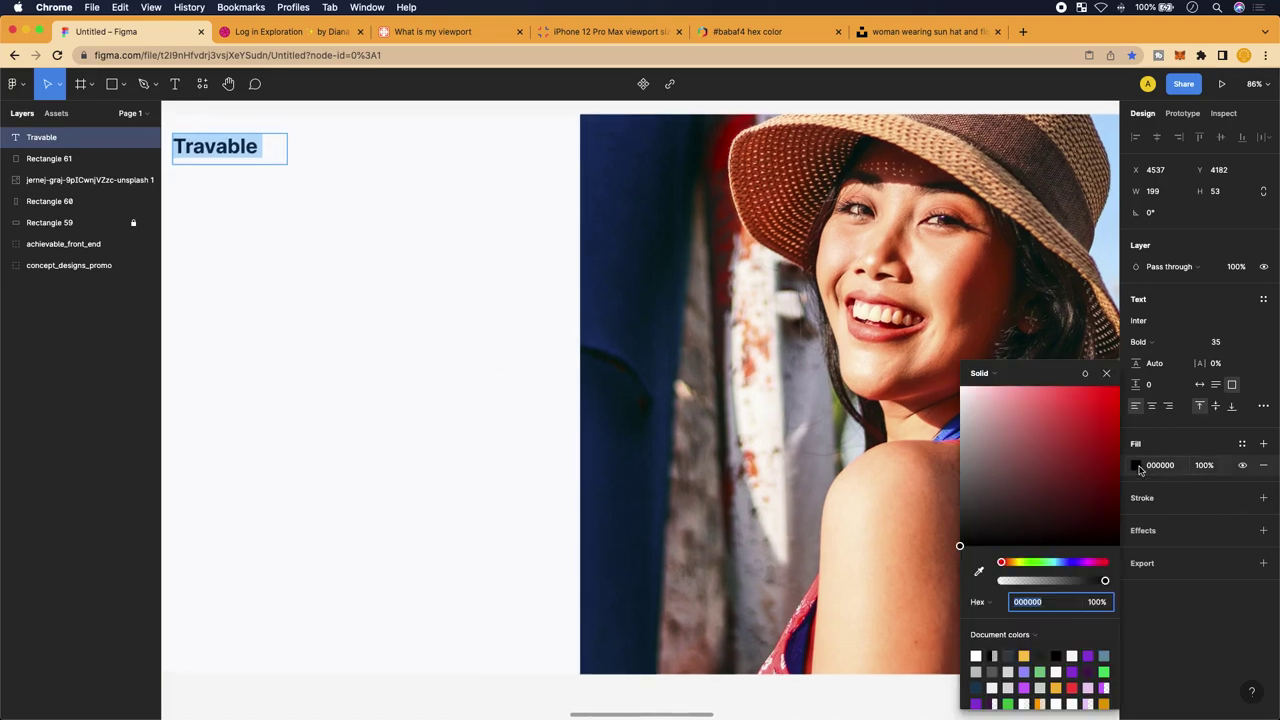
left_click(979, 571)
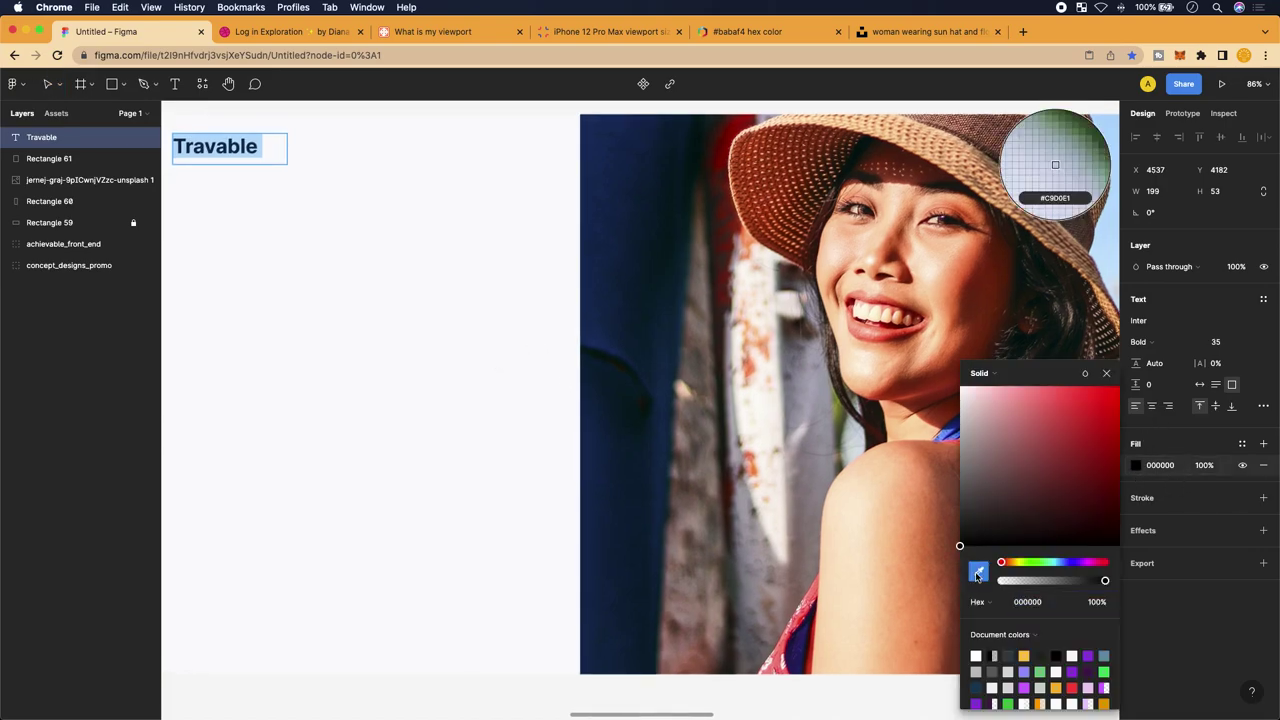
left_click(752, 366)
key("Escape")
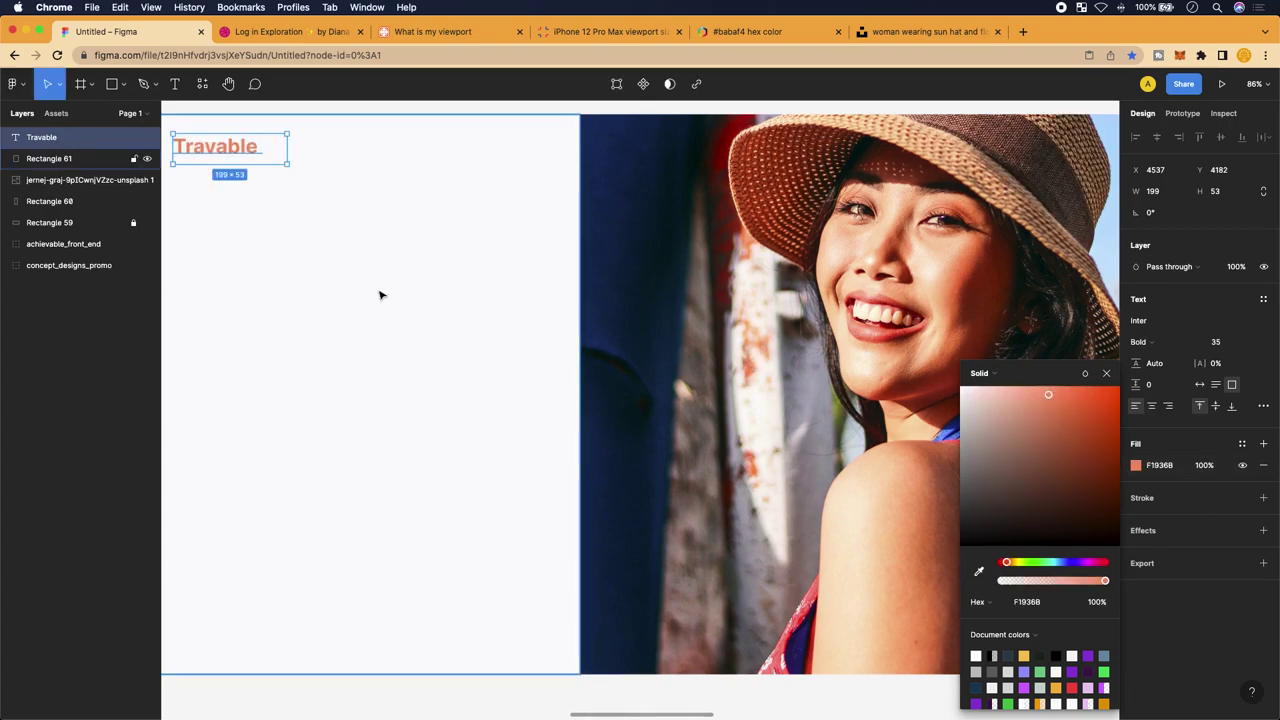
scroll(755, 373, "down", 2)
scroll(755, 373, "down", 2)
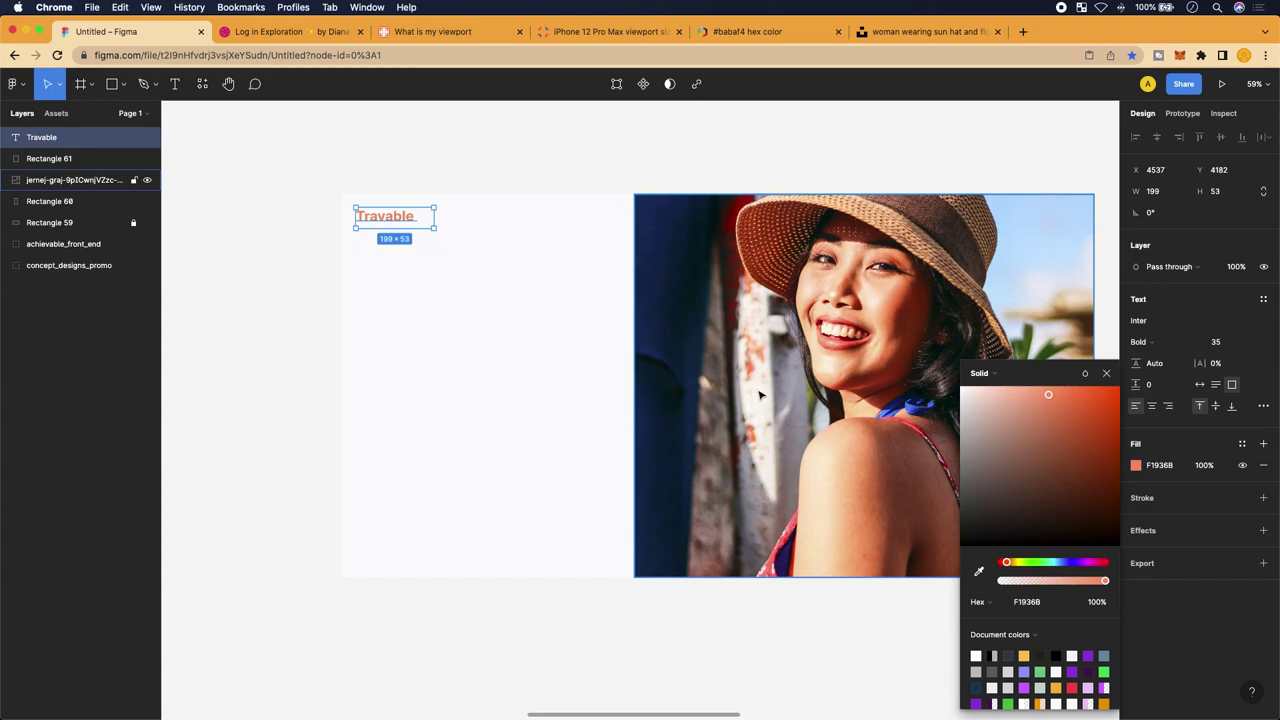
scroll(757, 383, "left", 2)
scroll(463, 261, "up", 5)
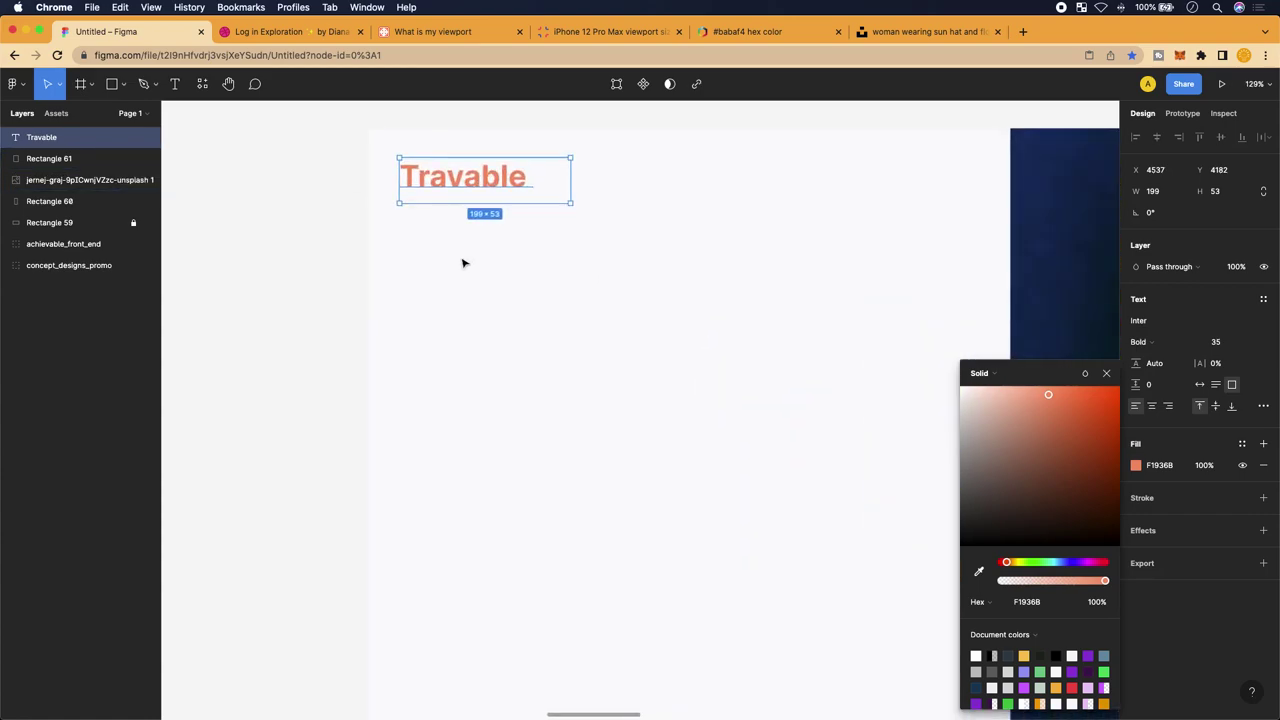
Recolour the letters "ravable" in the logo with the near-black 242319 sampled from the dark area beside the peeling paint in the photo
double_click(453, 237)
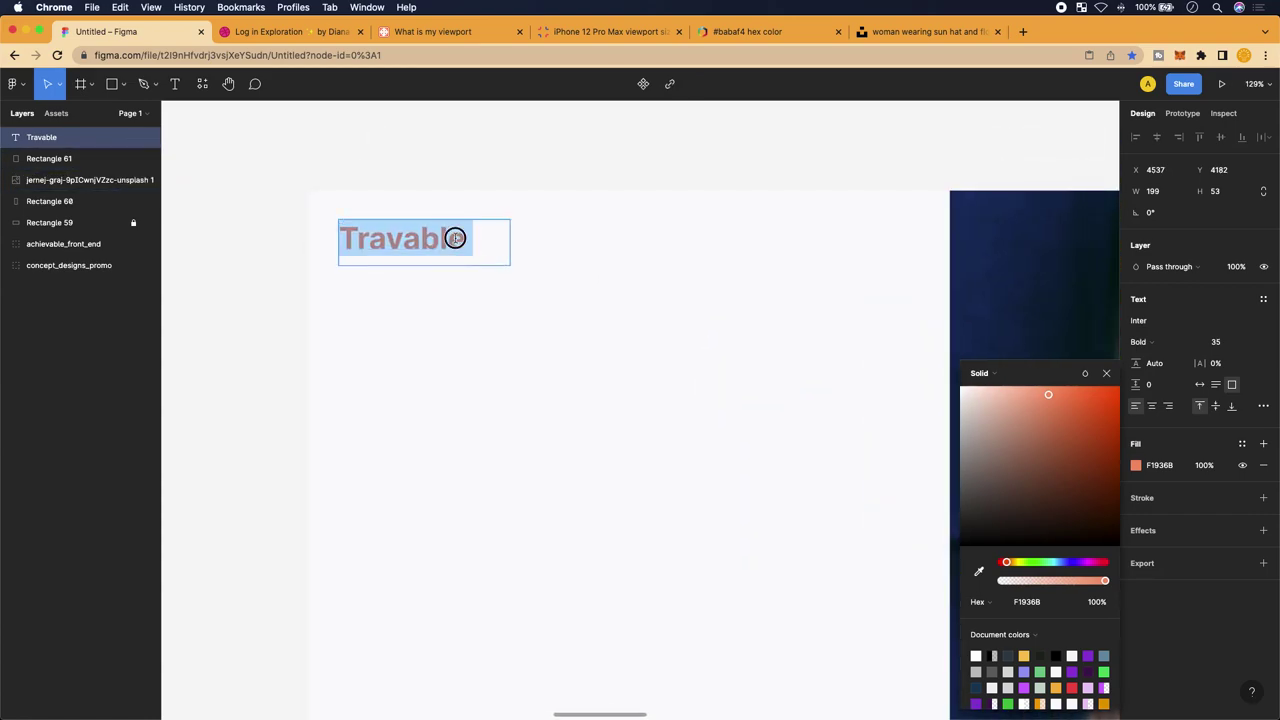
left_click(466, 237)
left_click_drag(466, 237, 357, 236)
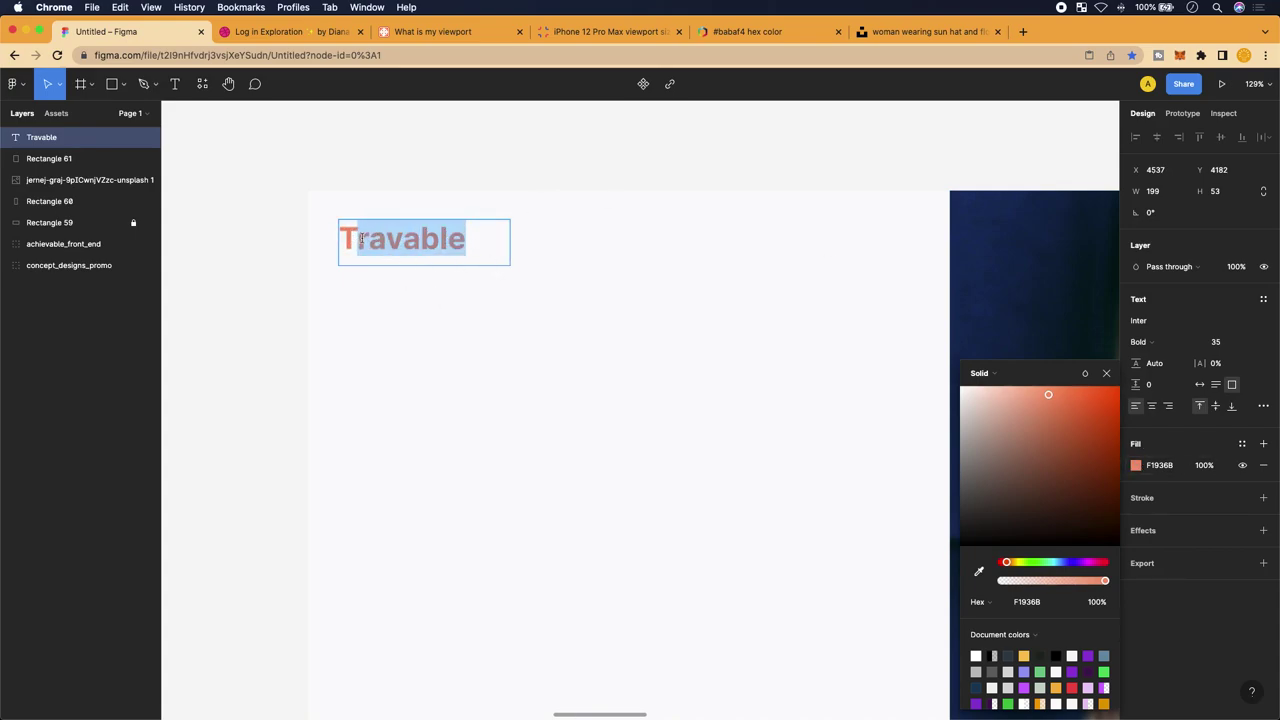
left_click(1139, 473)
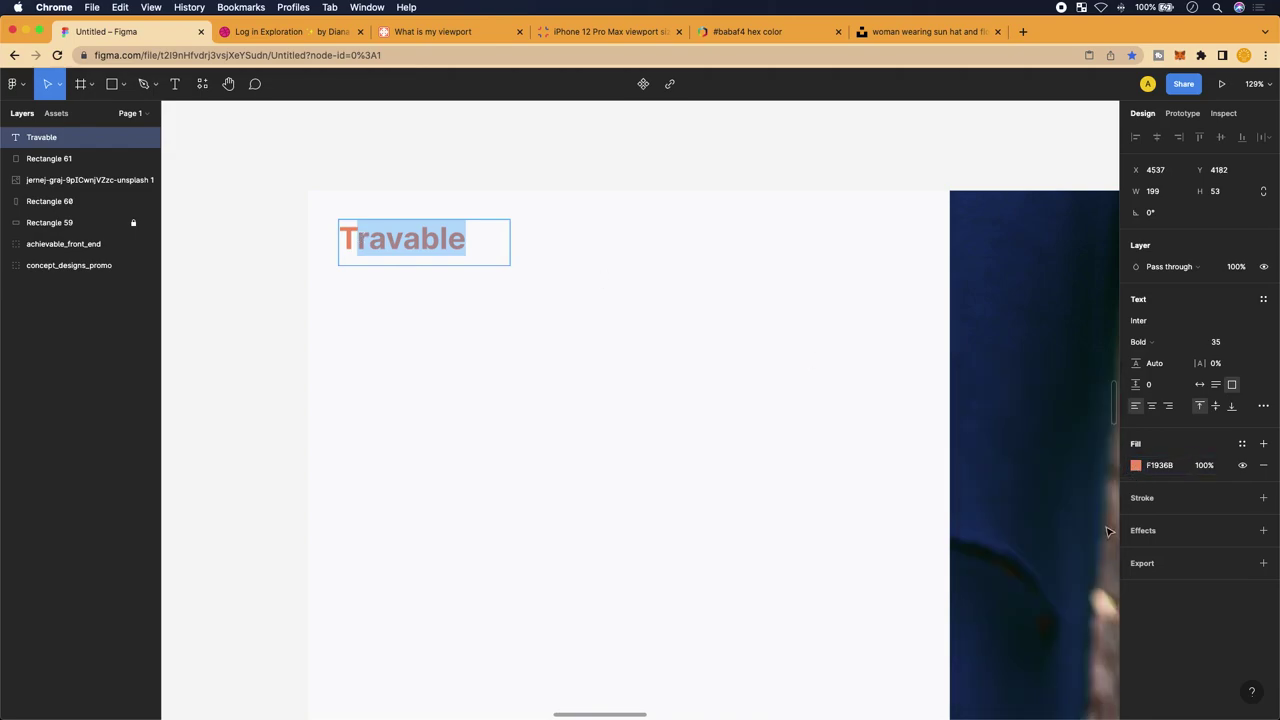
left_click(1136, 466)
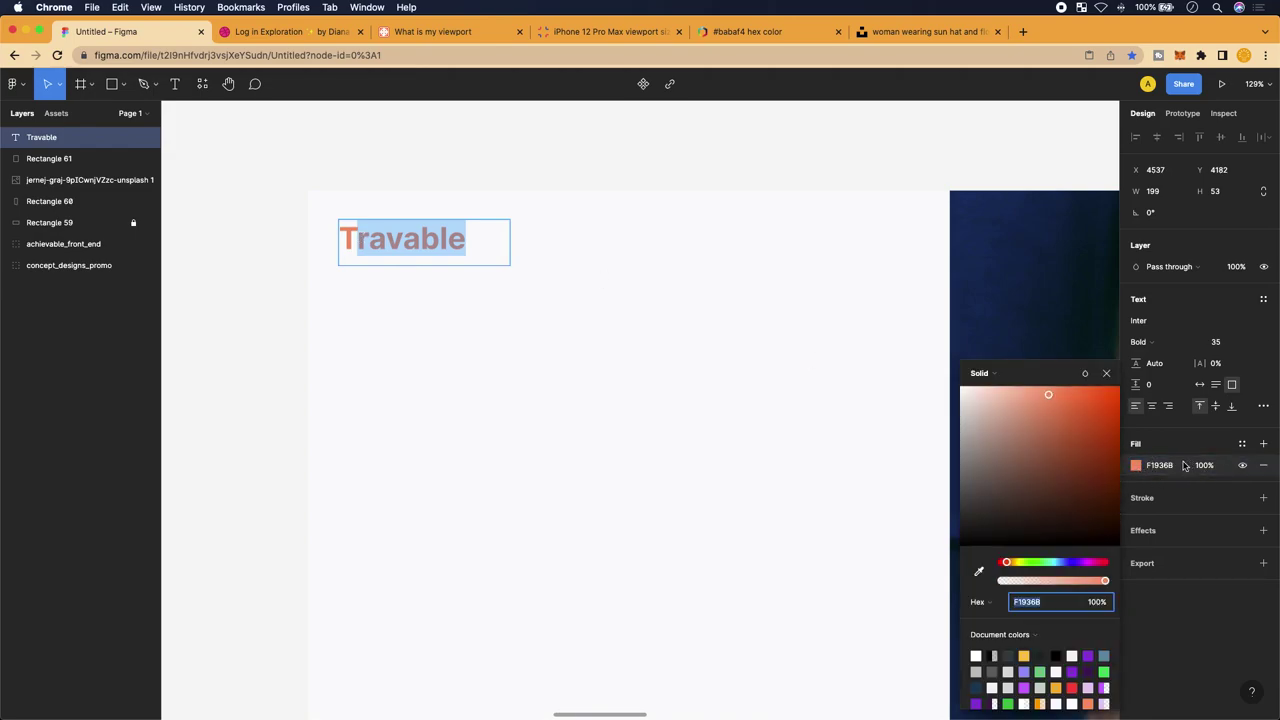
left_click(979, 574)
scroll(919, 351, "right", 2)
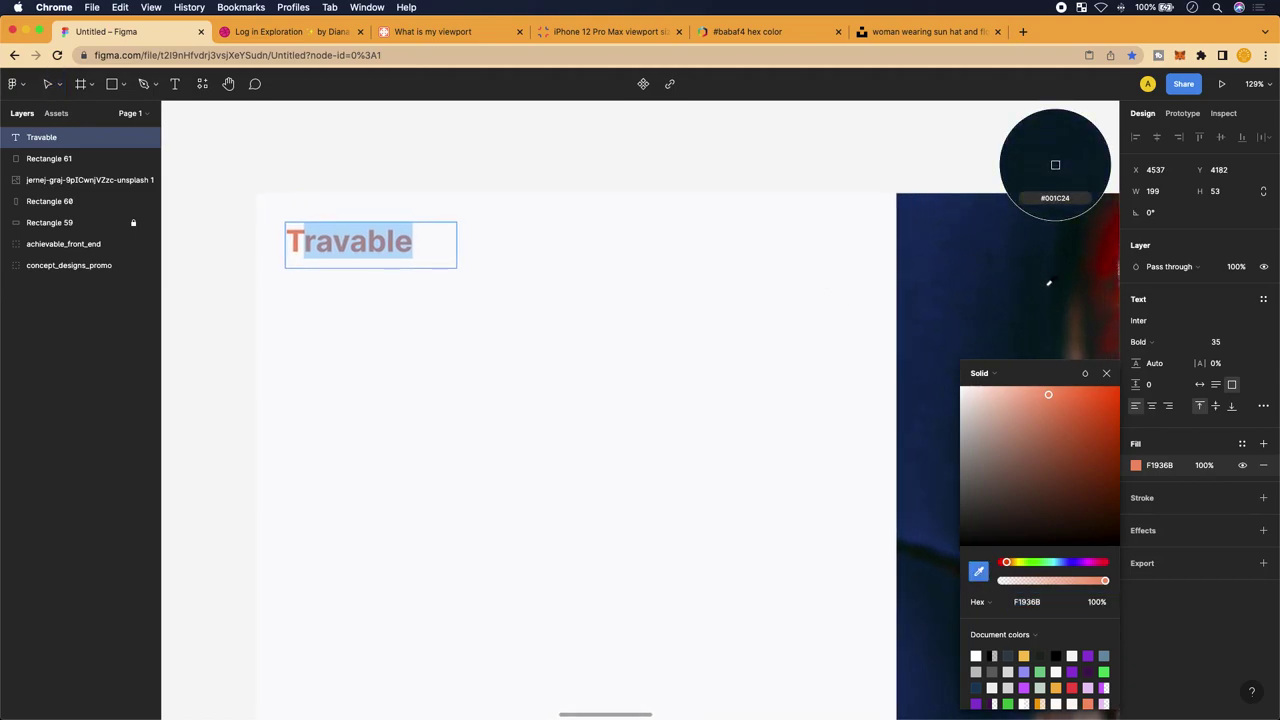
scroll(1050, 280, "right", 4)
scroll(1050, 282, "right", 1)
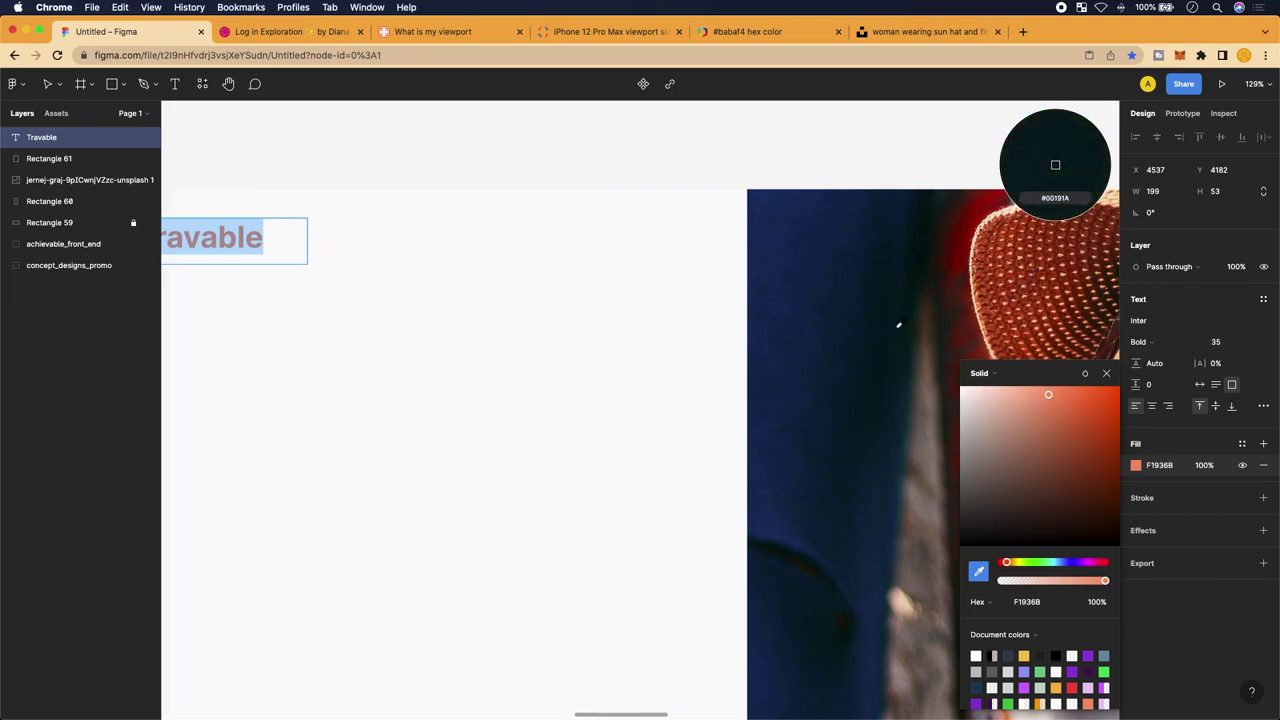
scroll(805, 287, "right", 3)
scroll(805, 287, "down", 5, "ctrl")
scroll(645, 394, "right", 2)
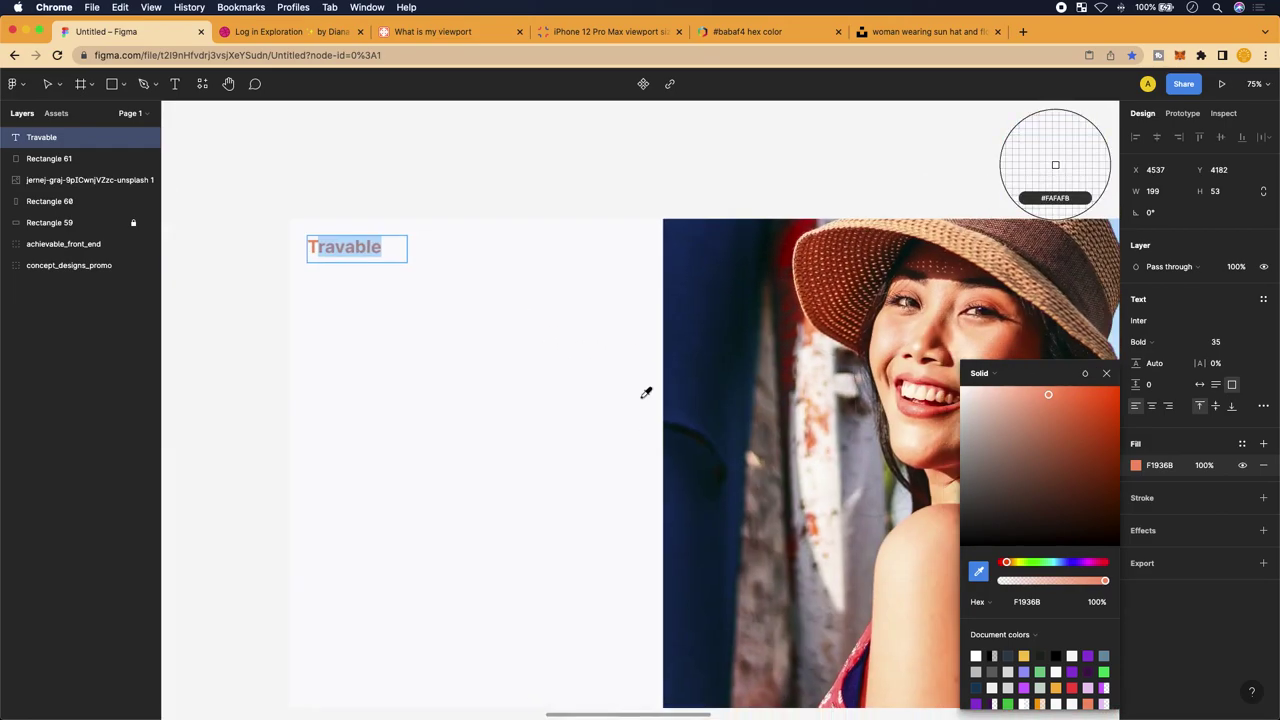
scroll(644, 394, "right", 1)
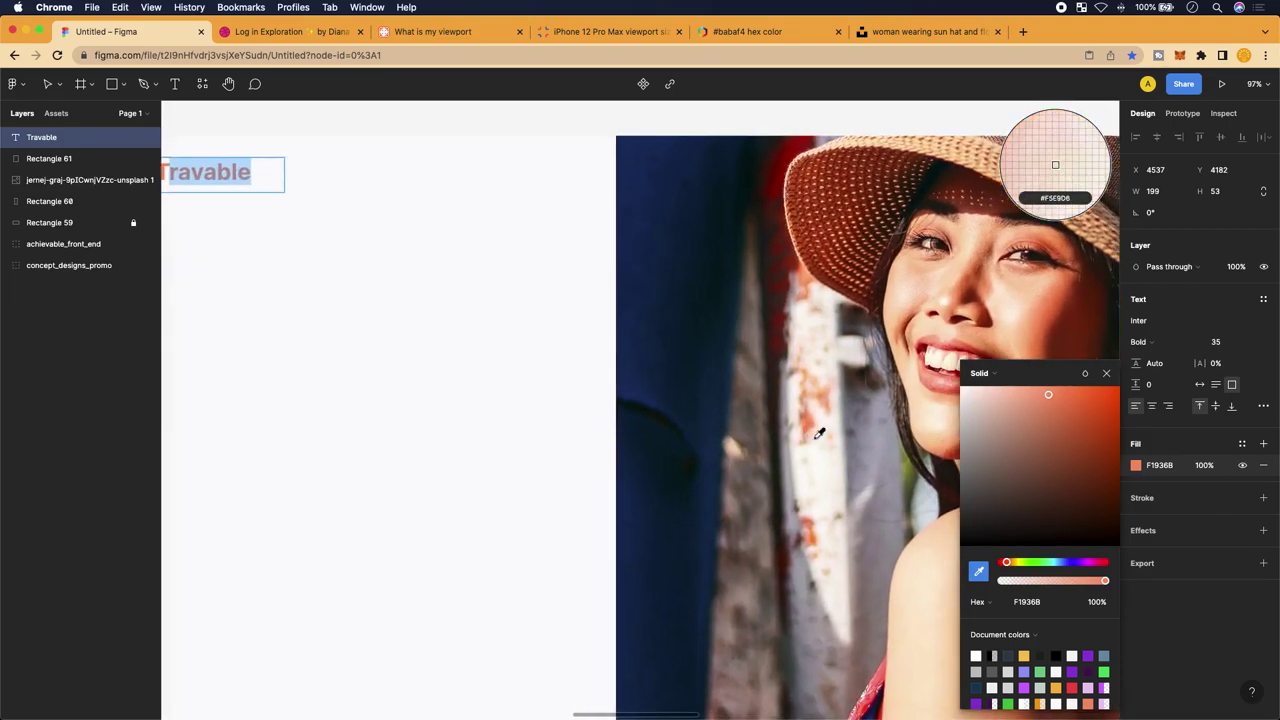
scroll(818, 433, "up", 3, "ctrl")
scroll(818, 433, "right", 2)
scroll(818, 433, "down", 1)
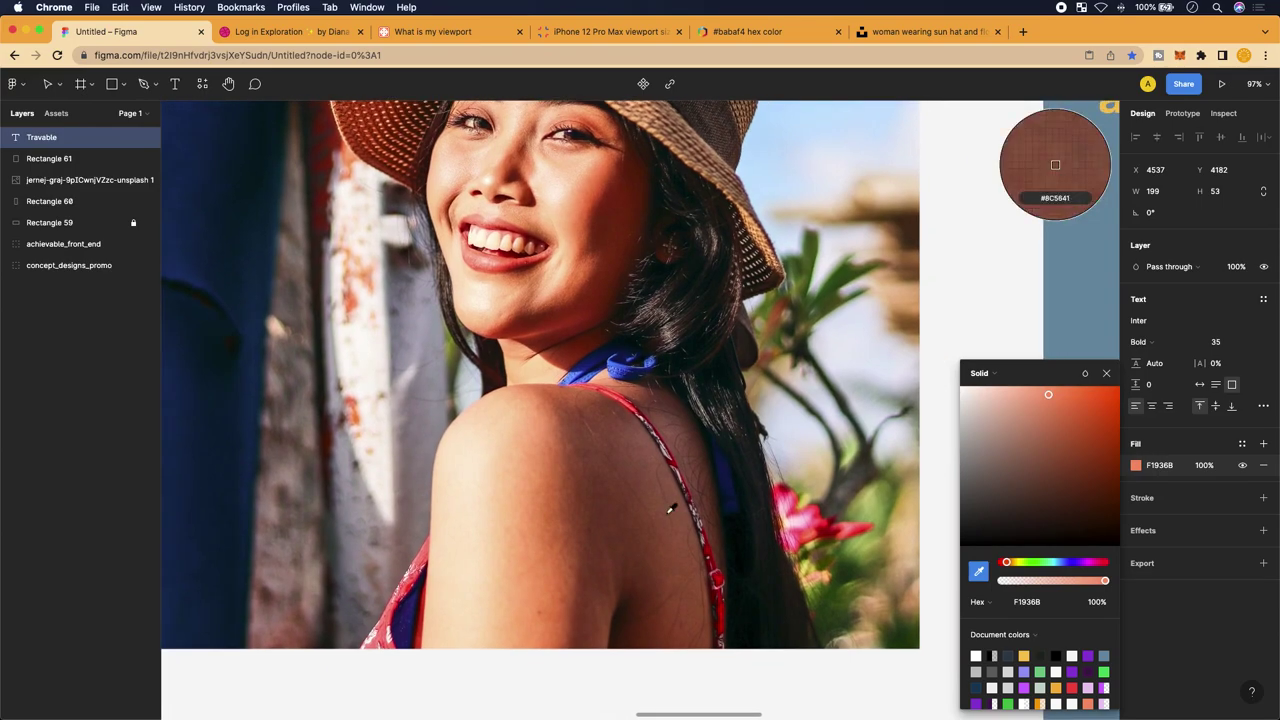
scroll(670, 509, "left", 10)
scroll(656, 325, "up", 2)
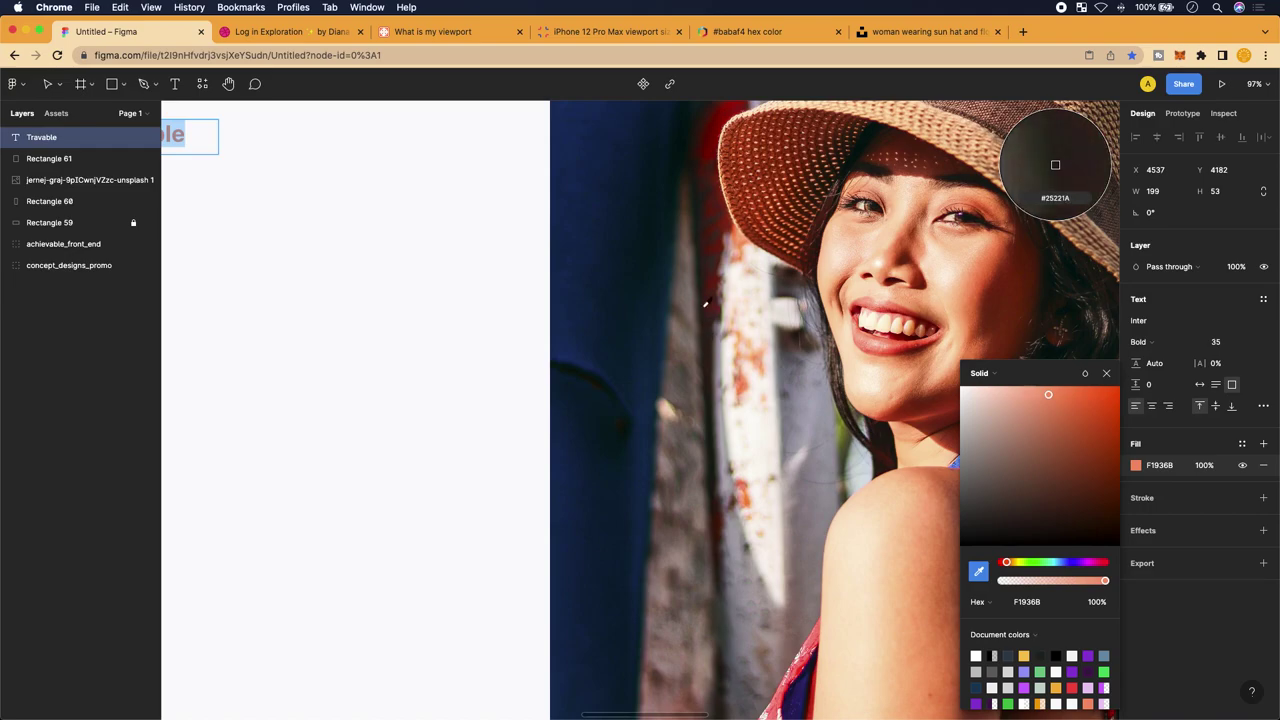
left_click(703, 283)
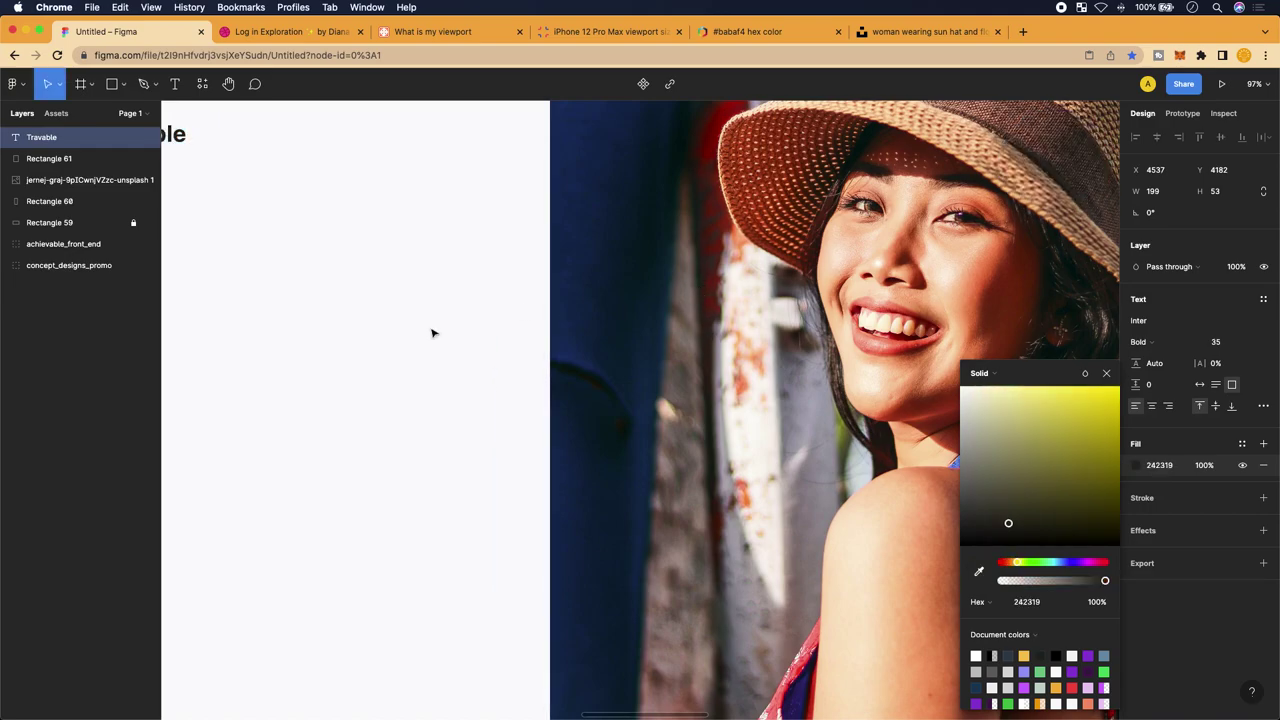
scroll(406, 349, "left", 5)
scroll(406, 349, "up", 2)
scroll(406, 349, "up", 5)
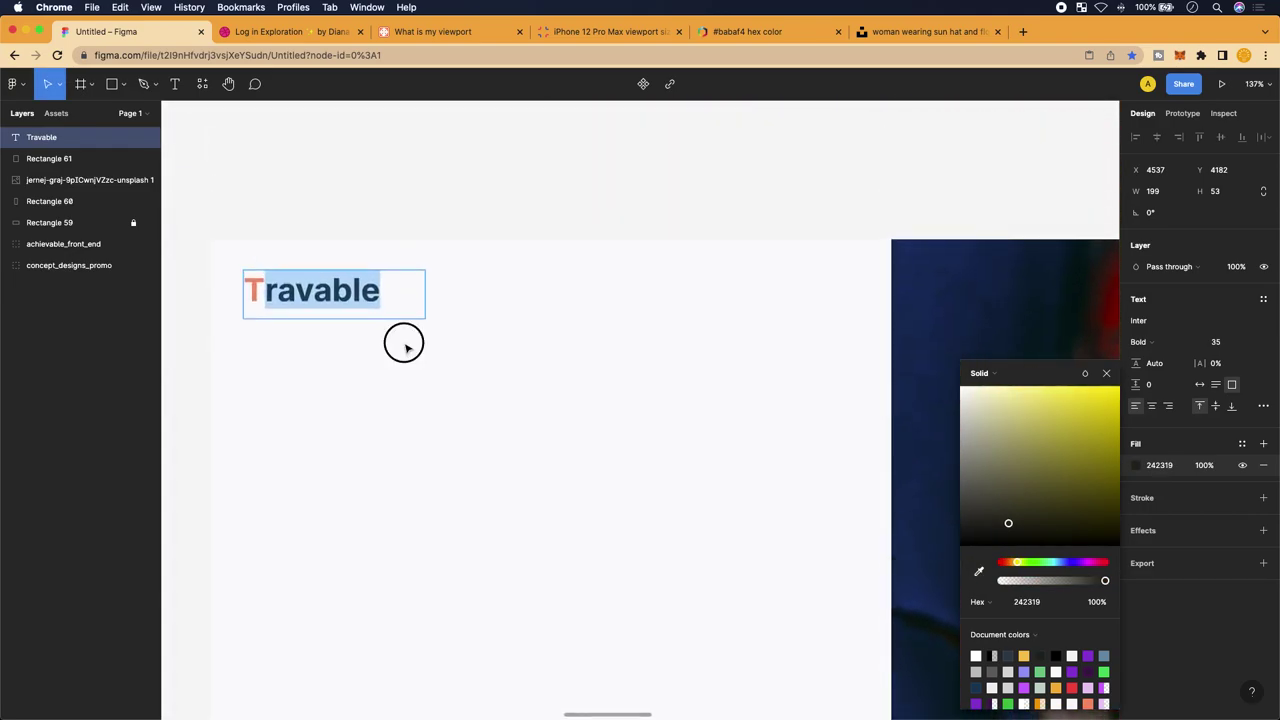
key("Escape")
scroll(406, 349, "left", 2)
scroll(406, 349, "up", 1)
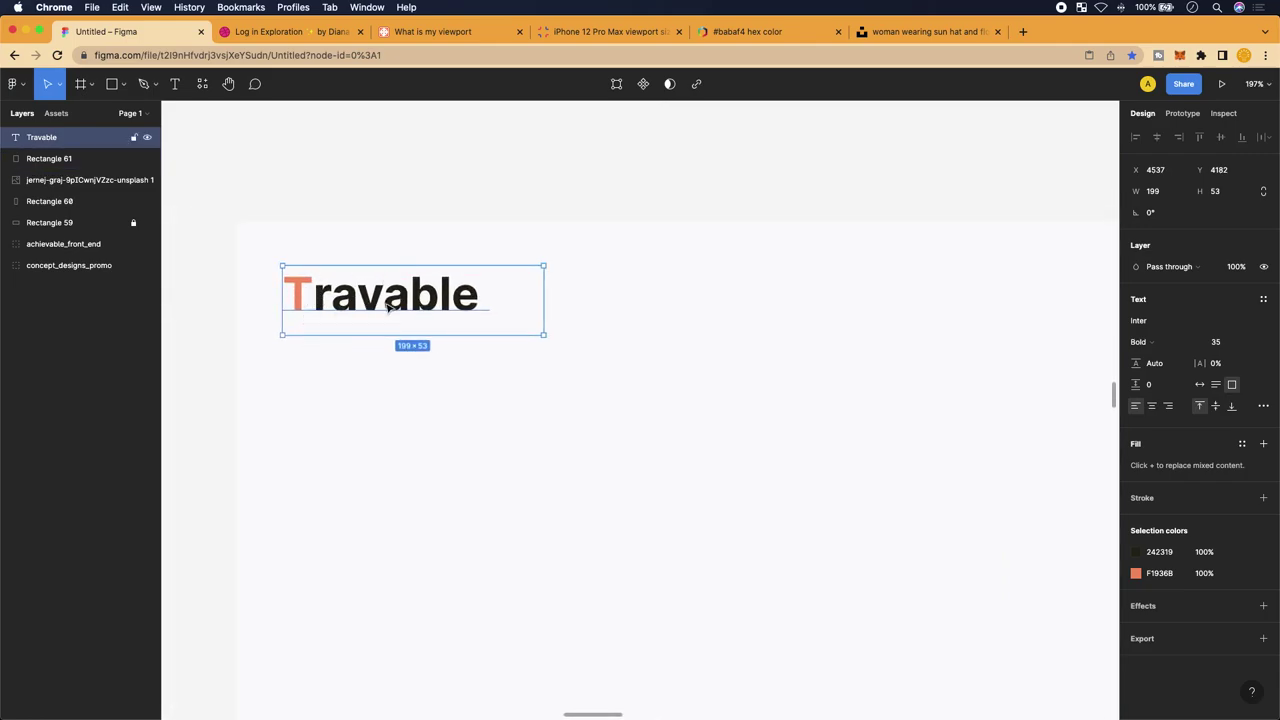
Set the fill of the letters "ravable" in the logo to black 000000, leaving out the initial T
left_click(433, 315)
double_click(465, 290)
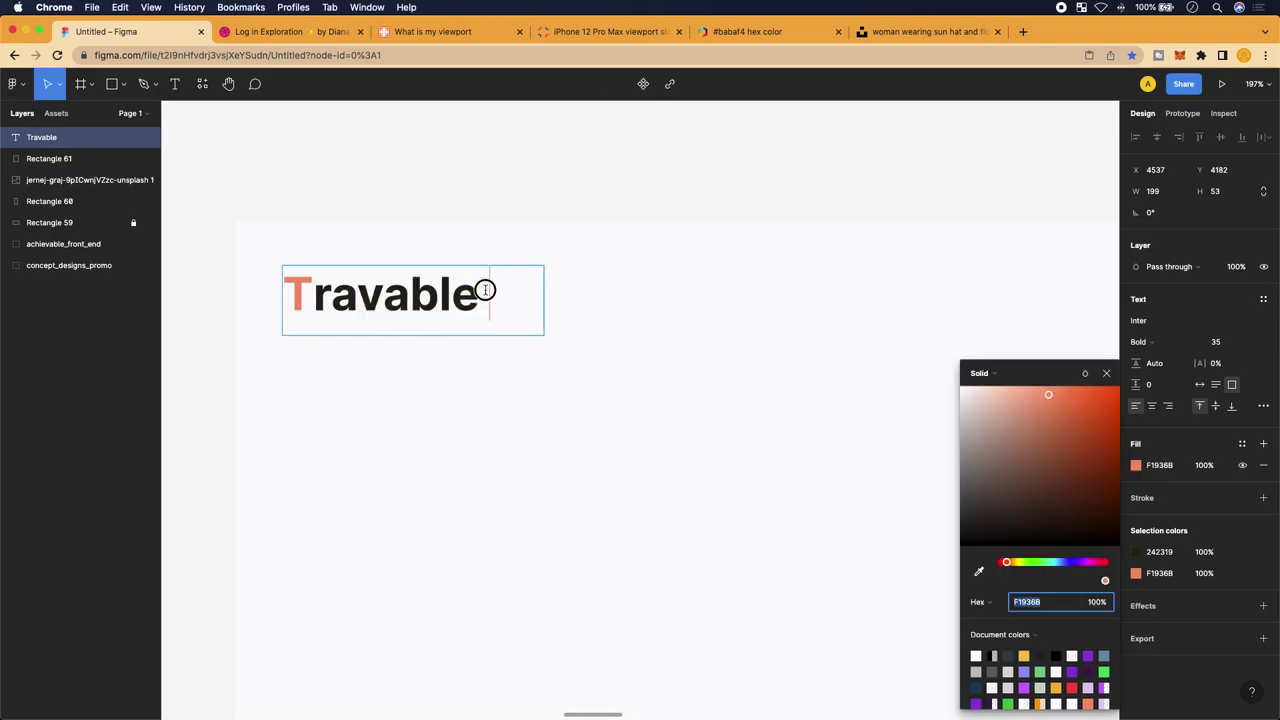
left_click_drag(479, 293, 319, 283)
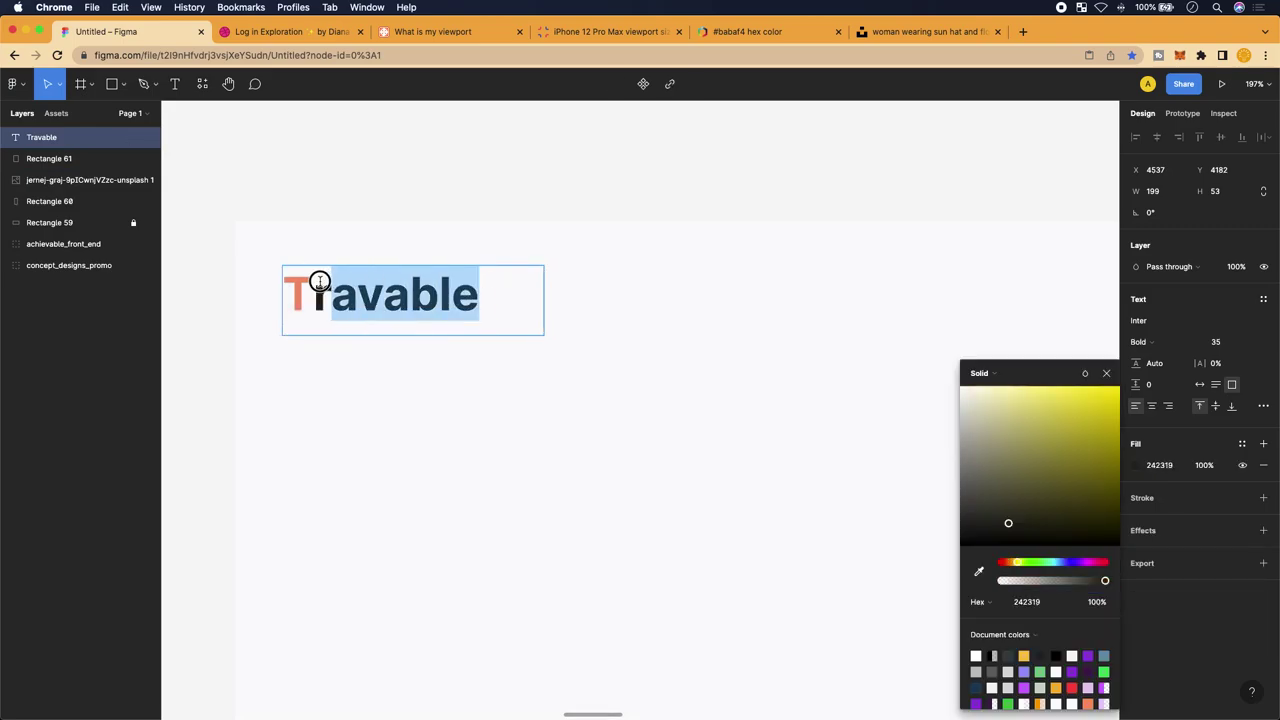
left_click(1048, 604)
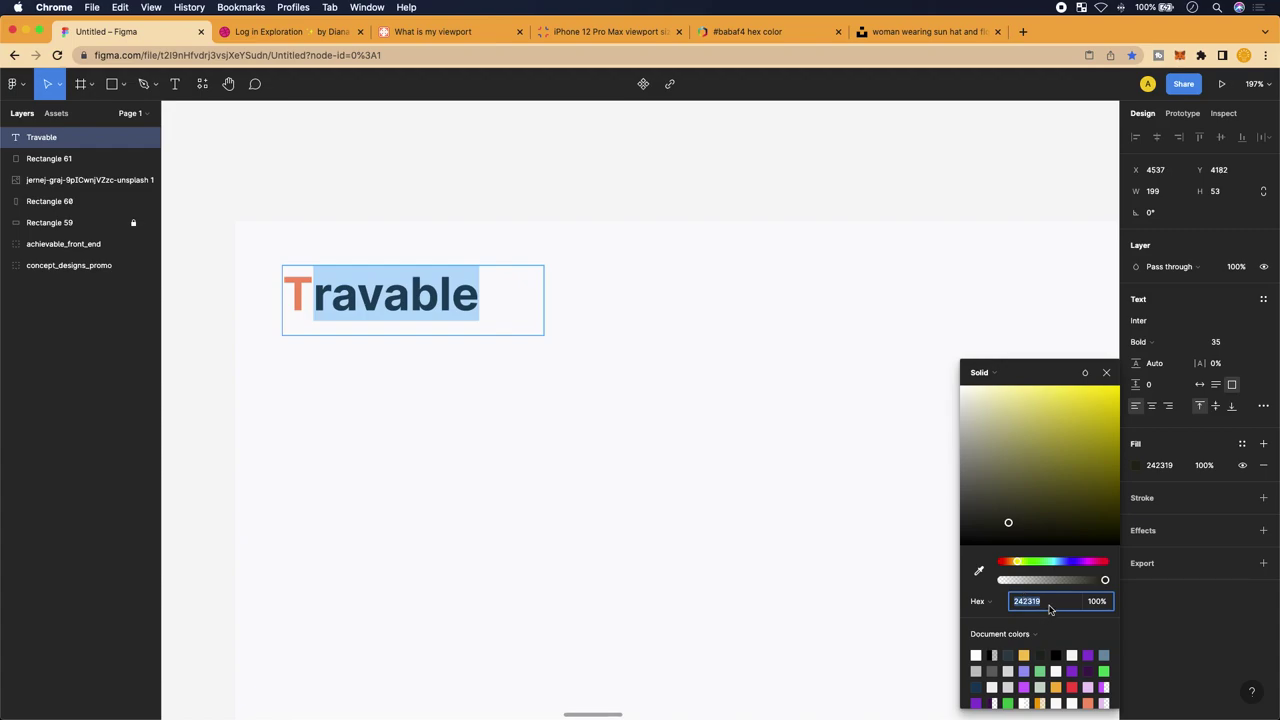
type("000000")
key("Return")
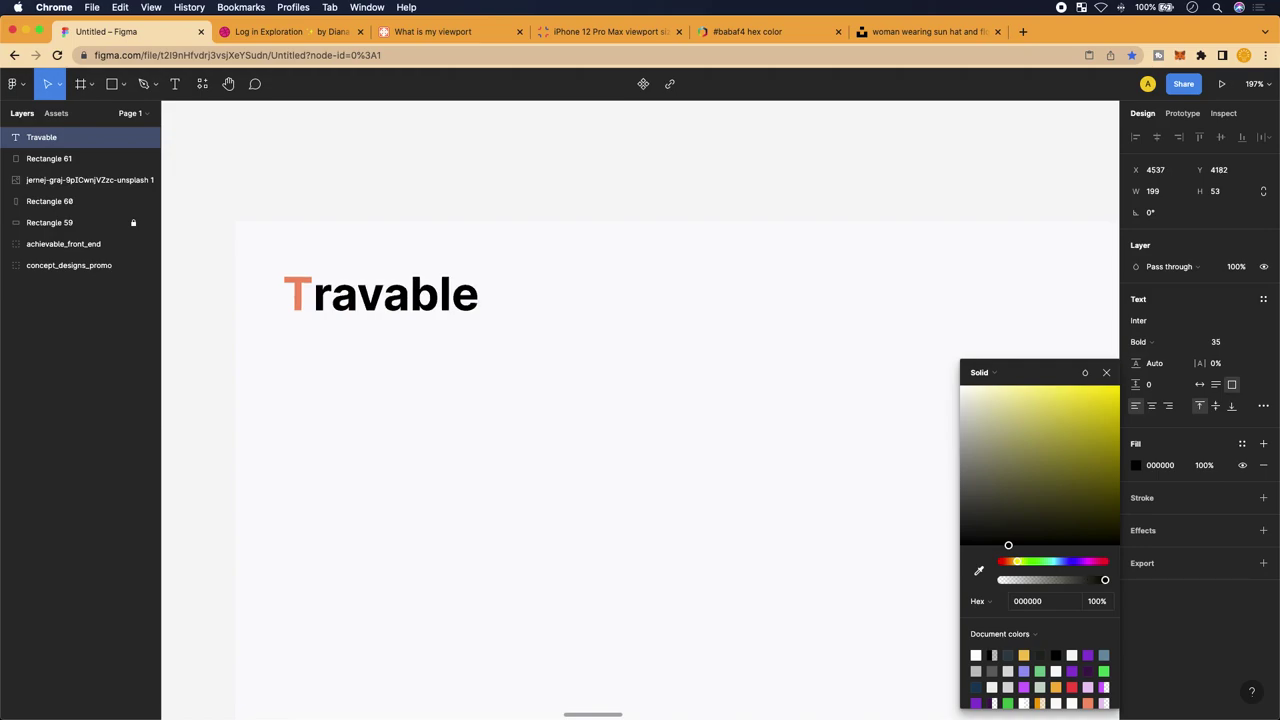
key("Escape")
Nudge the "Travable" logo slightly within the light panel to X 4541, Y 4183
scroll(381, 342, "down", 3)
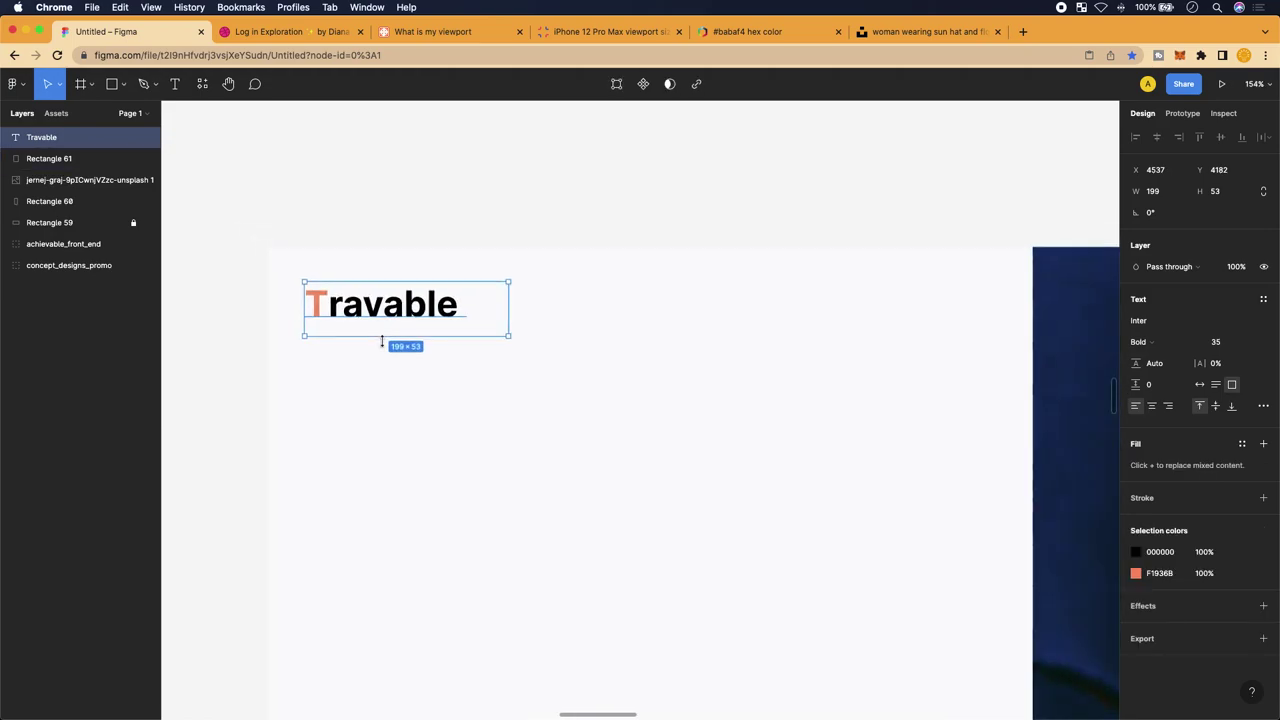
scroll(381, 342, "down", 3)
left_click(449, 434)
scroll(449, 434, "right", 3)
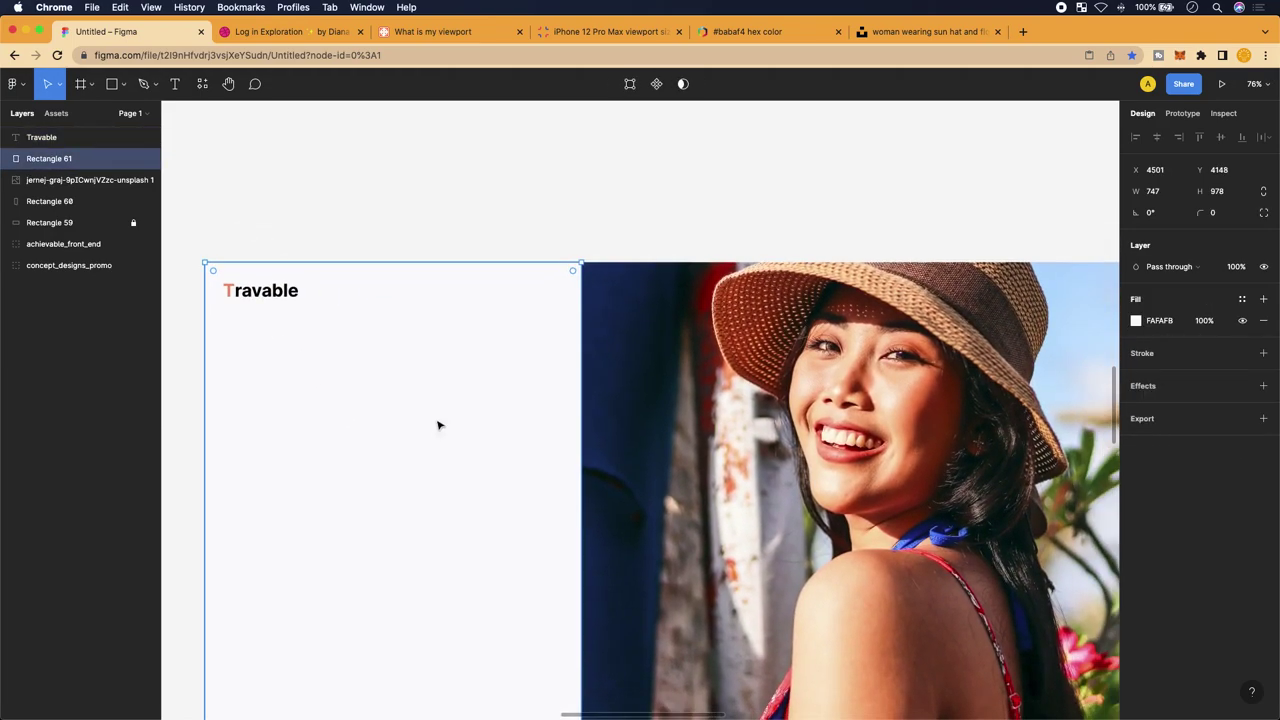
left_click(294, 292)
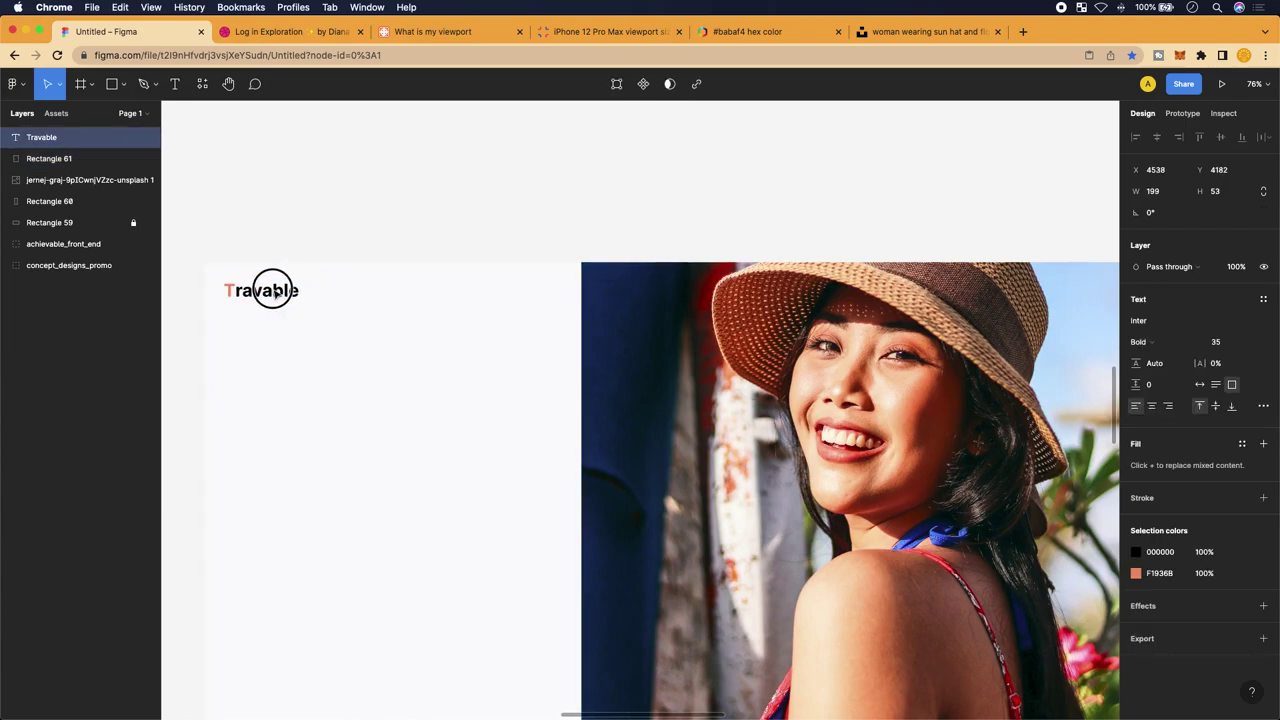
left_click(283, 332)
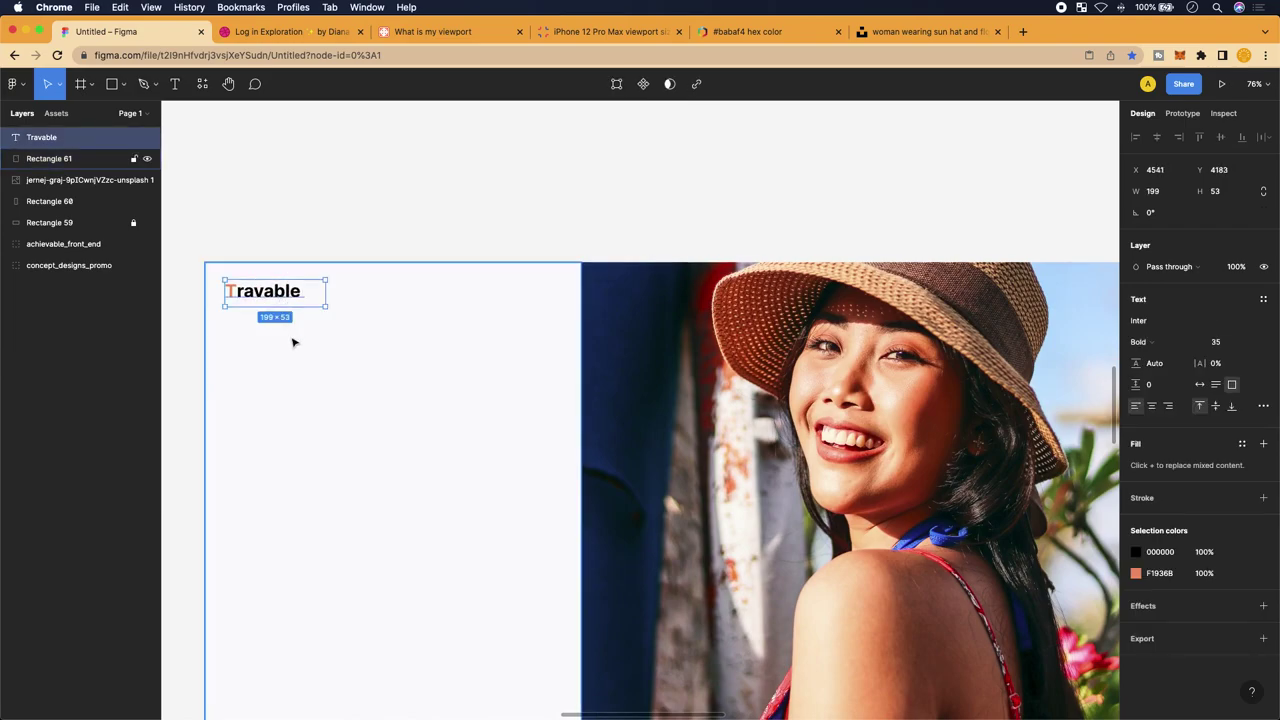
Examine the logo and navigation header of the neighbouring "achievable" design for comparison with the "Travable" logo
scroll(273, 349, "down", 2)
scroll(273, 349, "right", 10)
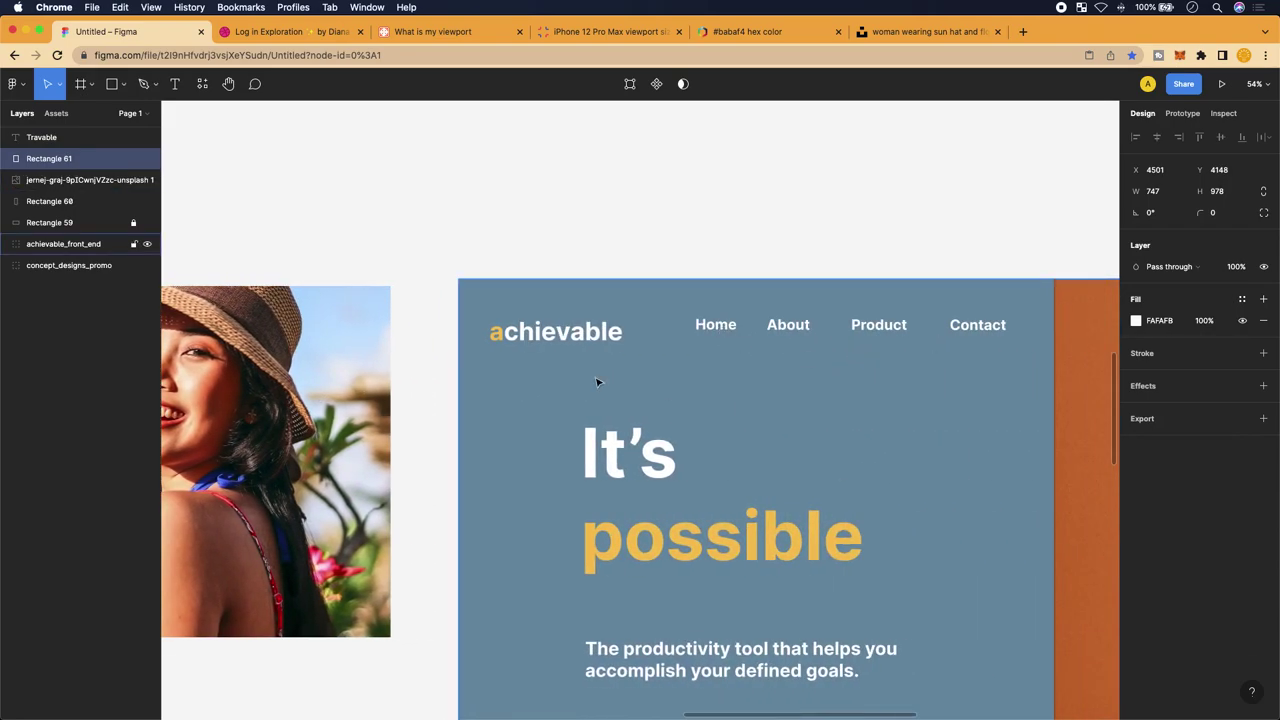
scroll(597, 380, "left", 12)
scroll(440, 331, "up", 5)
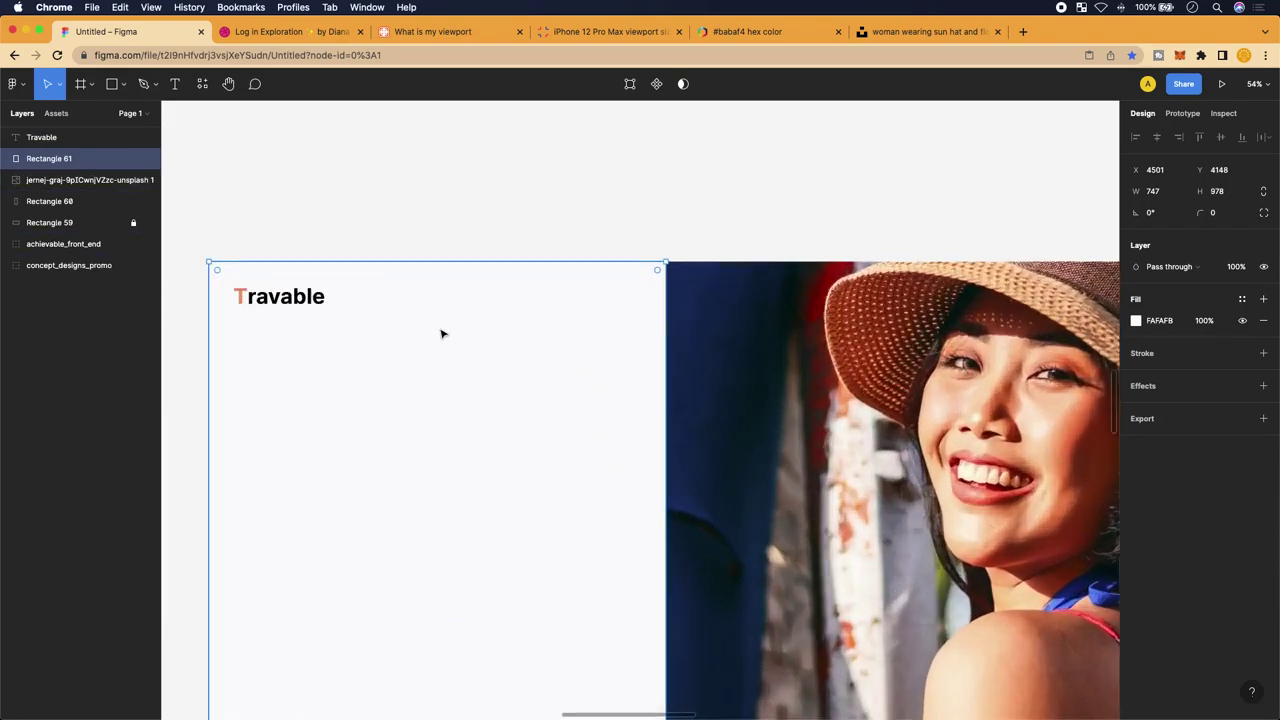
scroll(380, 337, "up", 3)
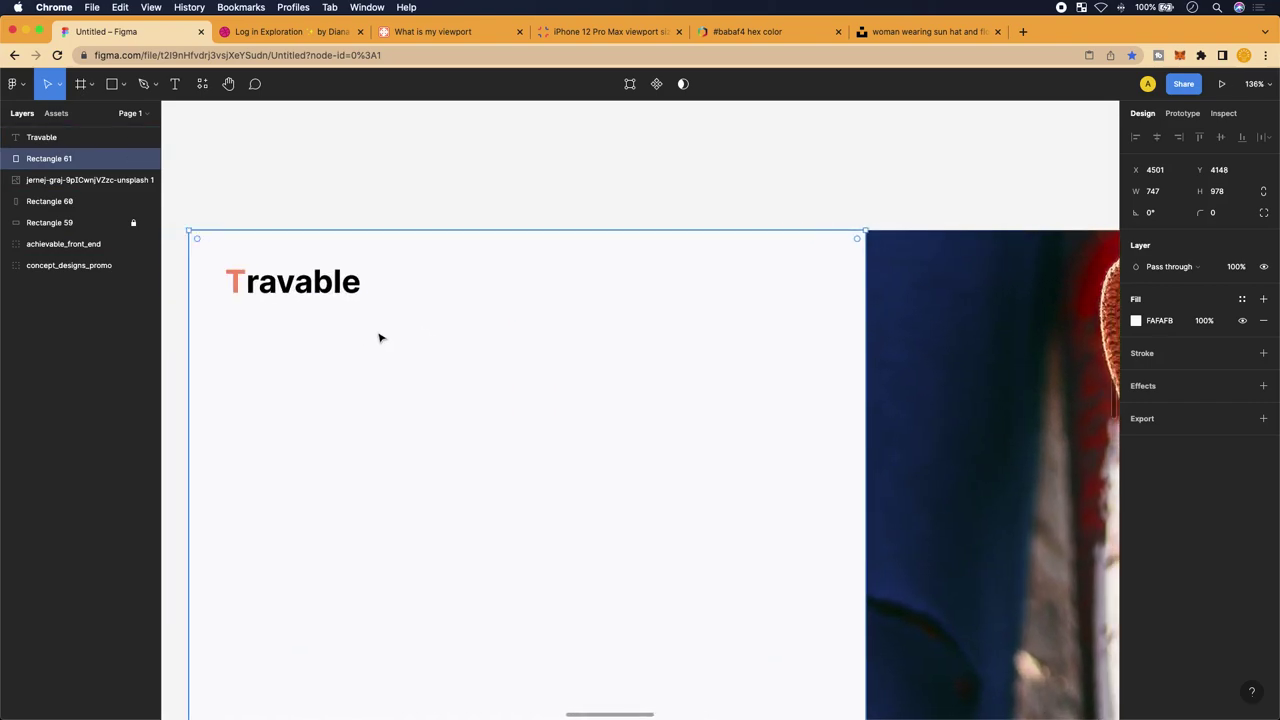
Change the font of the whole "Travable" logo text to Poppins and finish editing the text
left_click(345, 295)
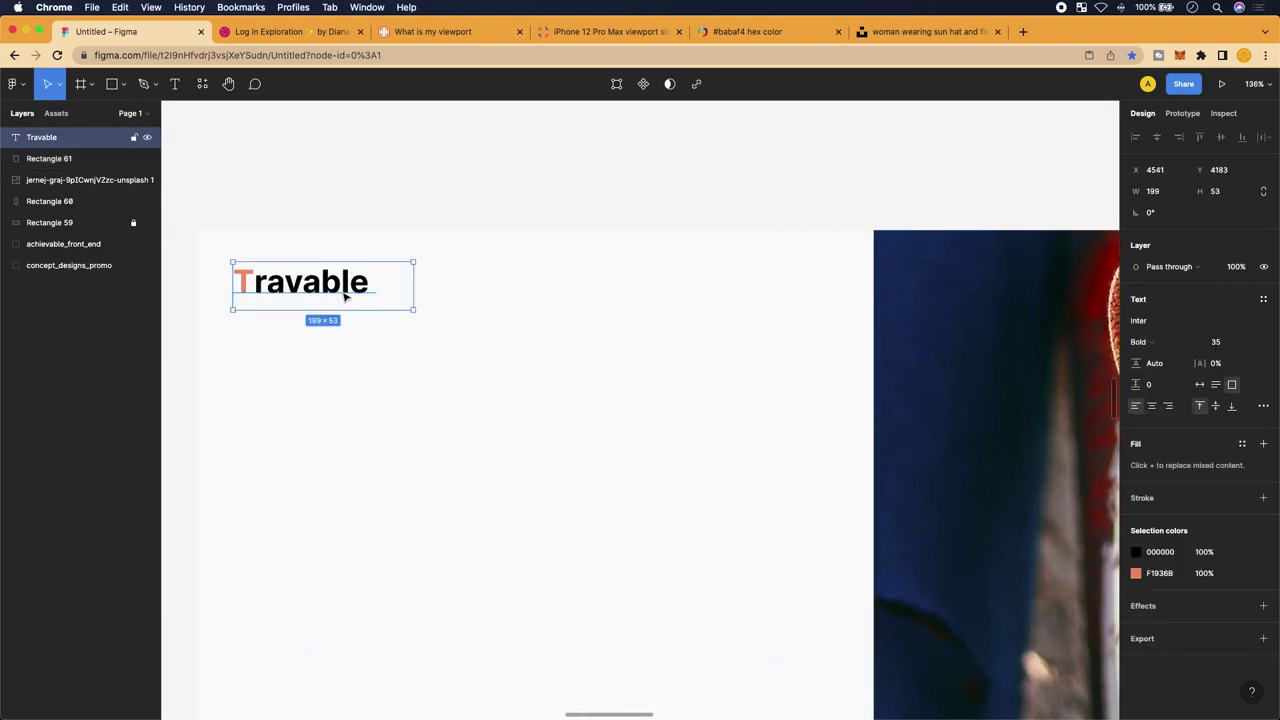
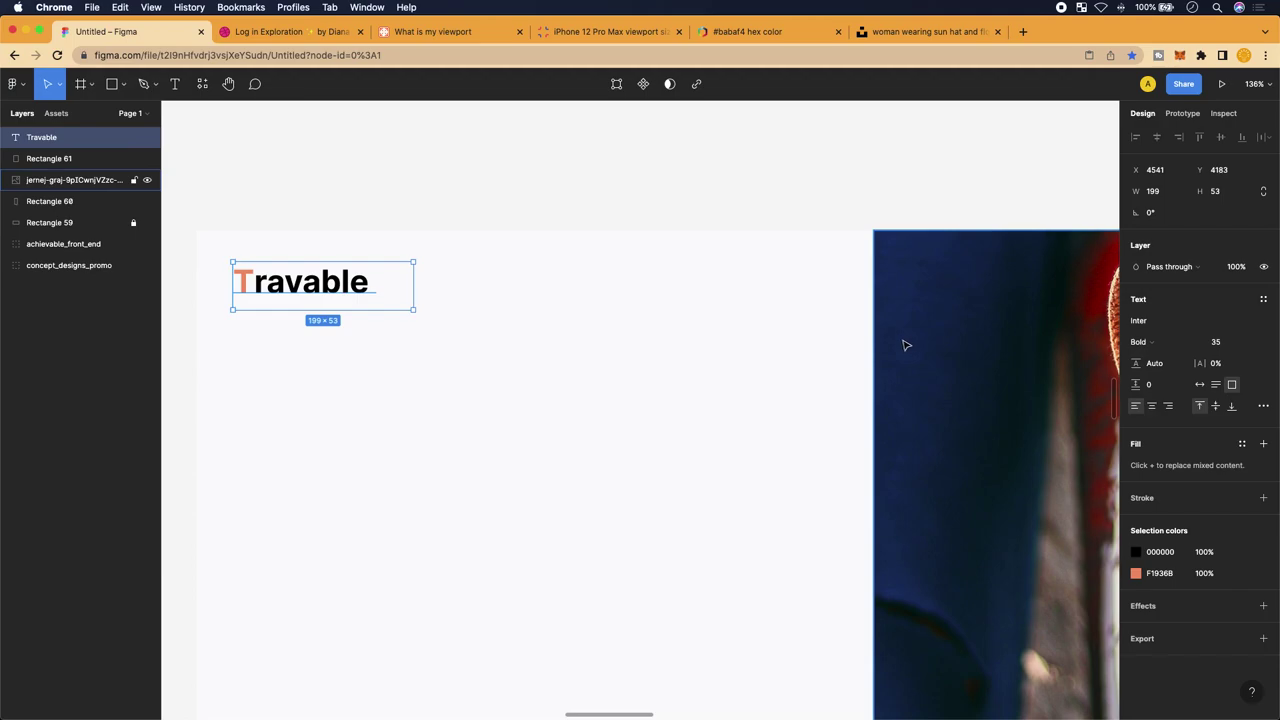
double_click(342, 283)
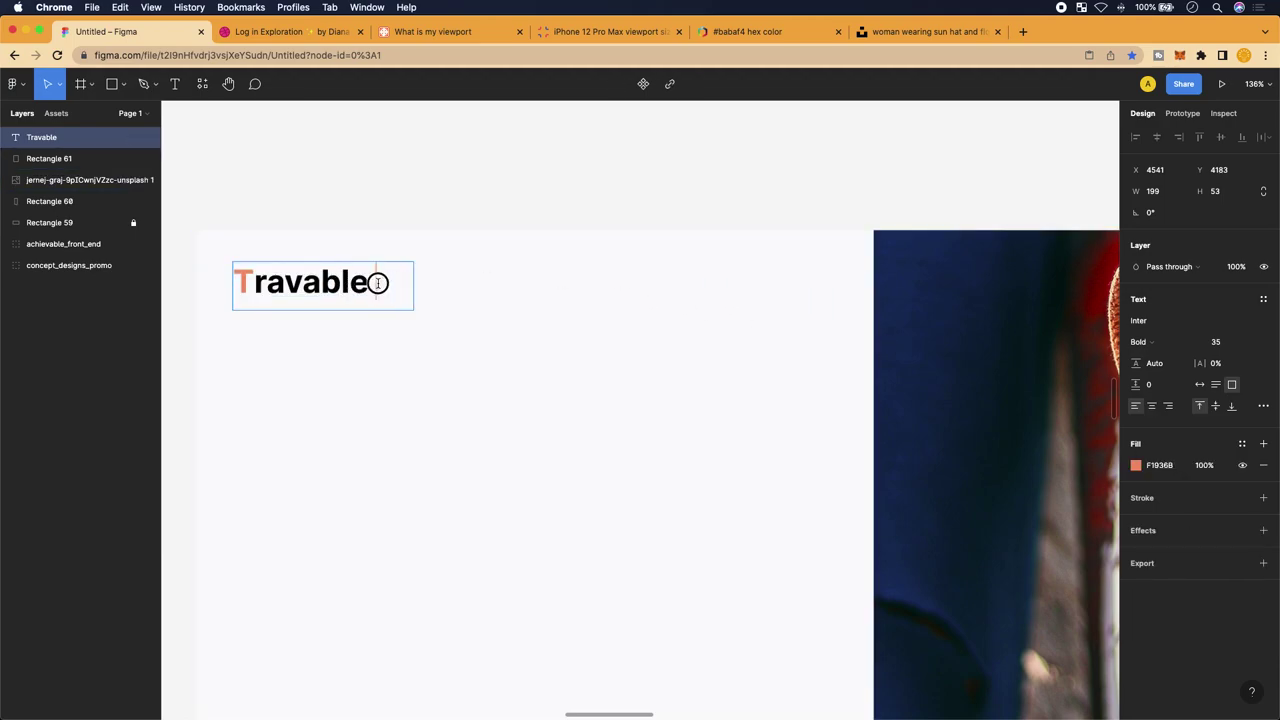
left_click_drag(374, 283, 200, 286)
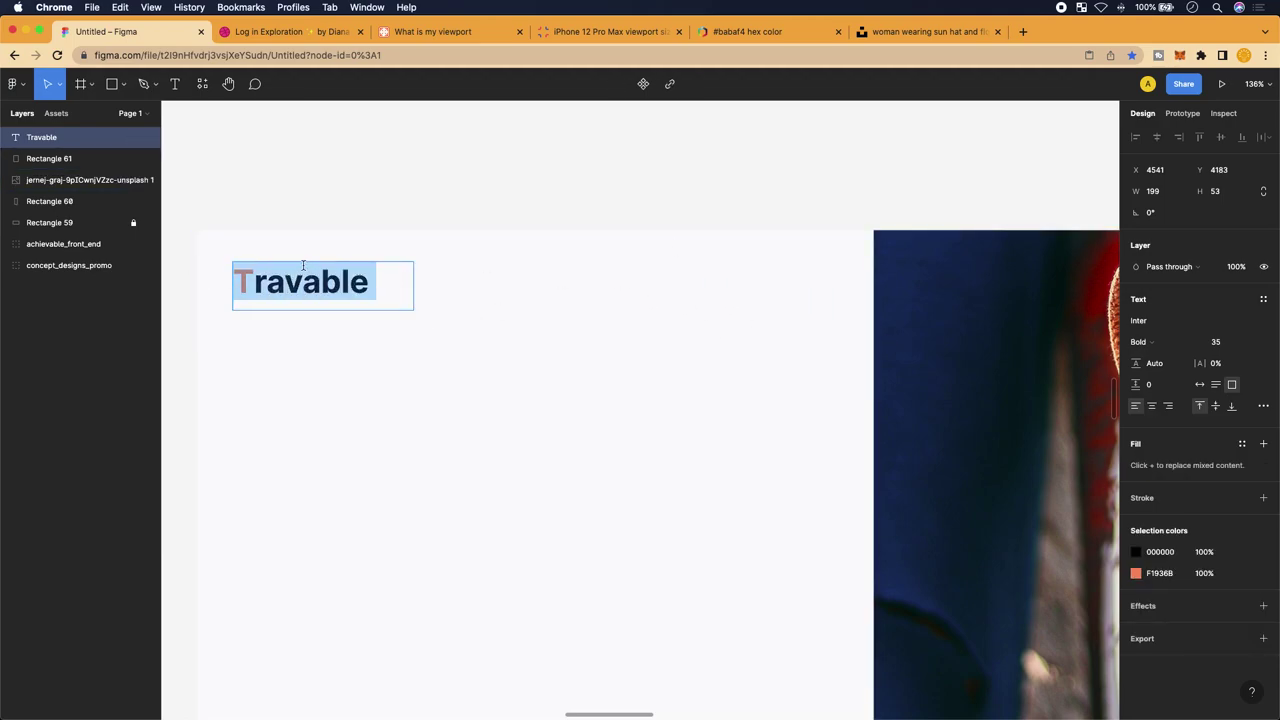
left_click(1158, 321)
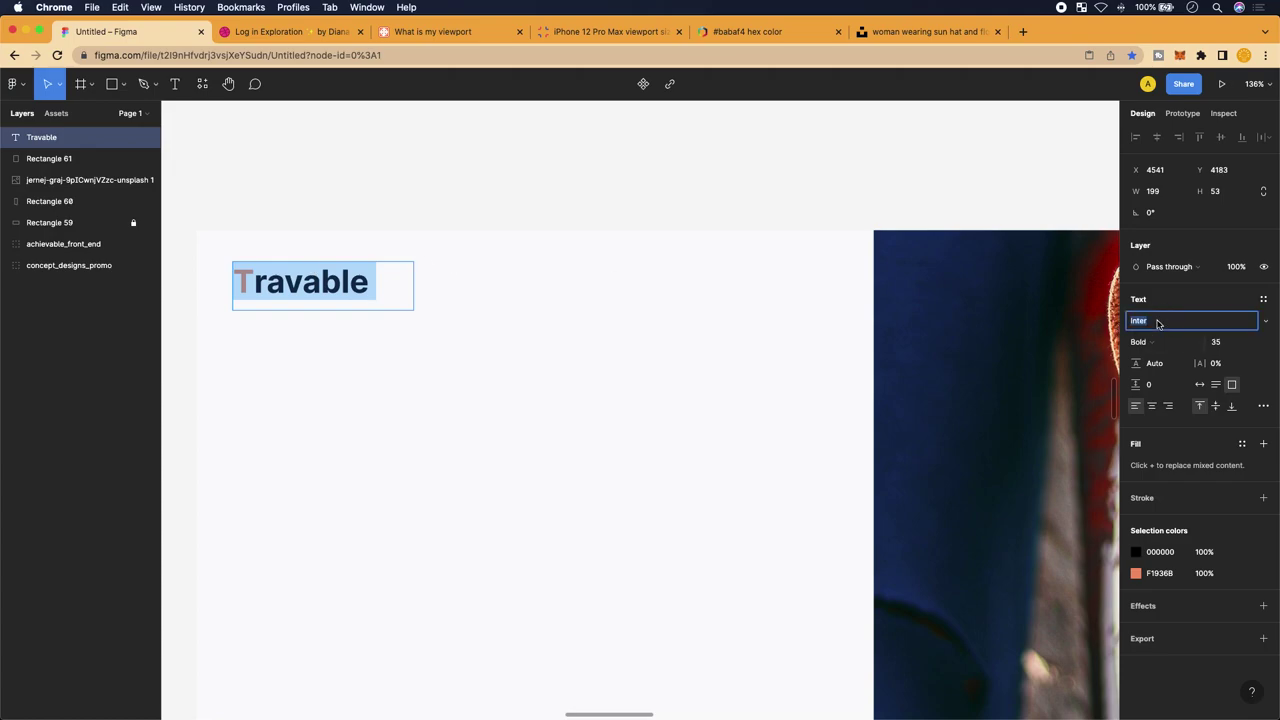
key("BackSpace")
type("Poppins")
key("BackSpace")
type("s")
key("Return")
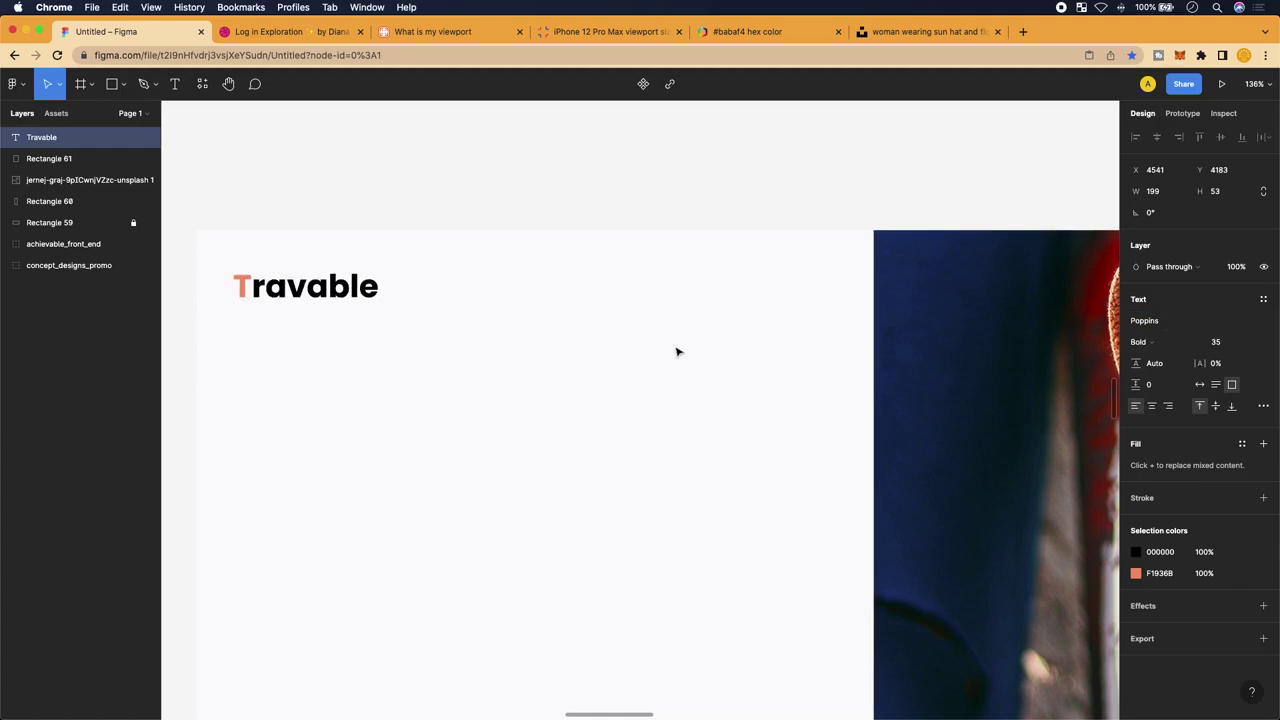
scroll(656, 343, "left", 2)
double_click(392, 282)
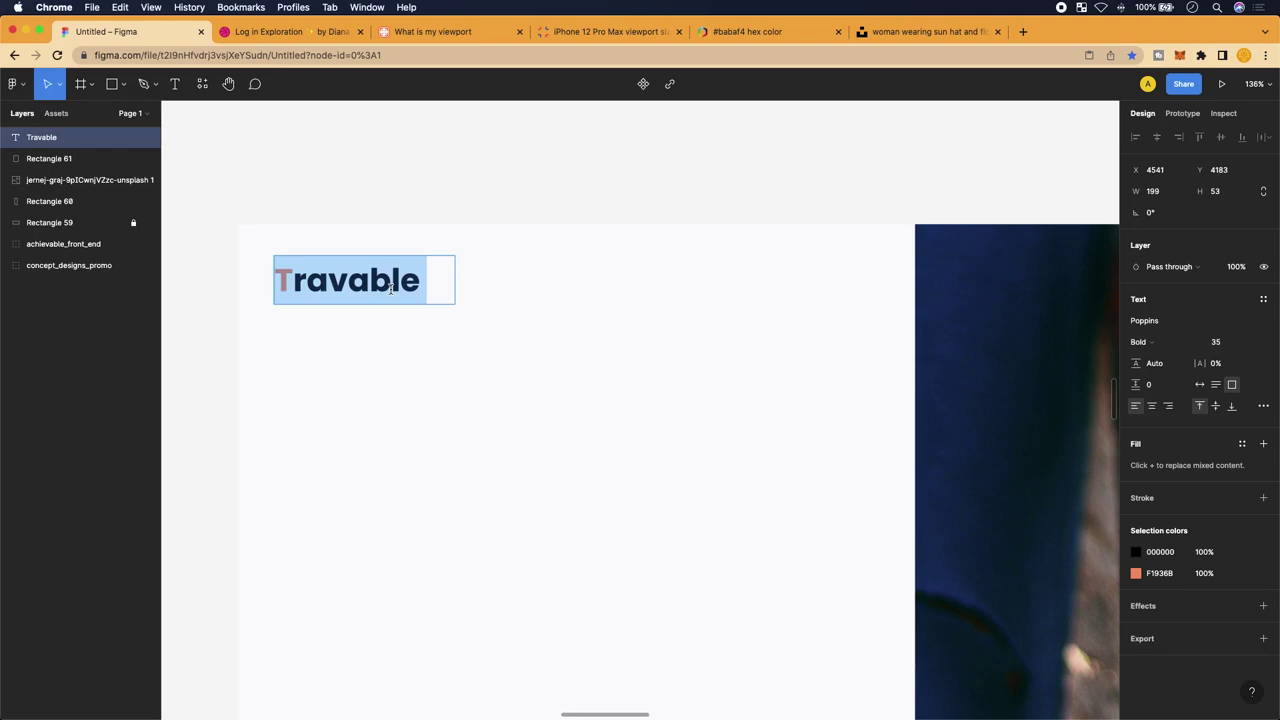
key("Escape")
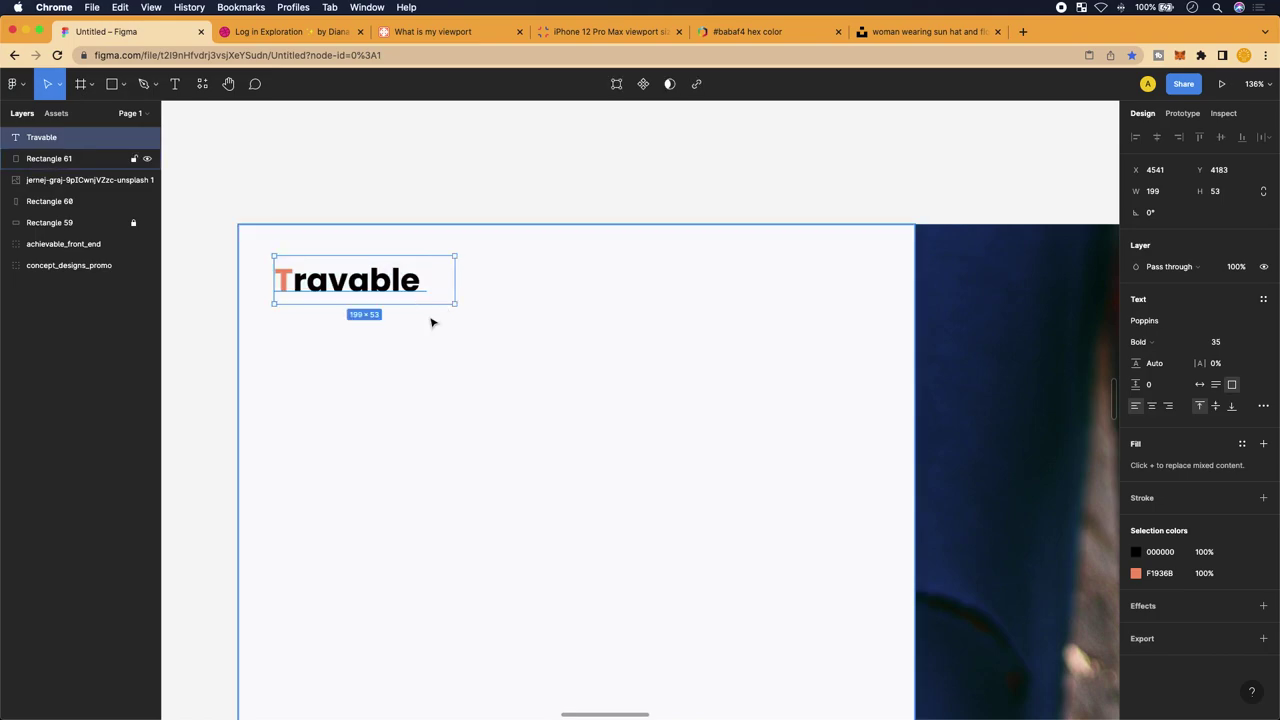
scroll(430, 321, "down", 3)
scroll(431, 322, "right", 1)
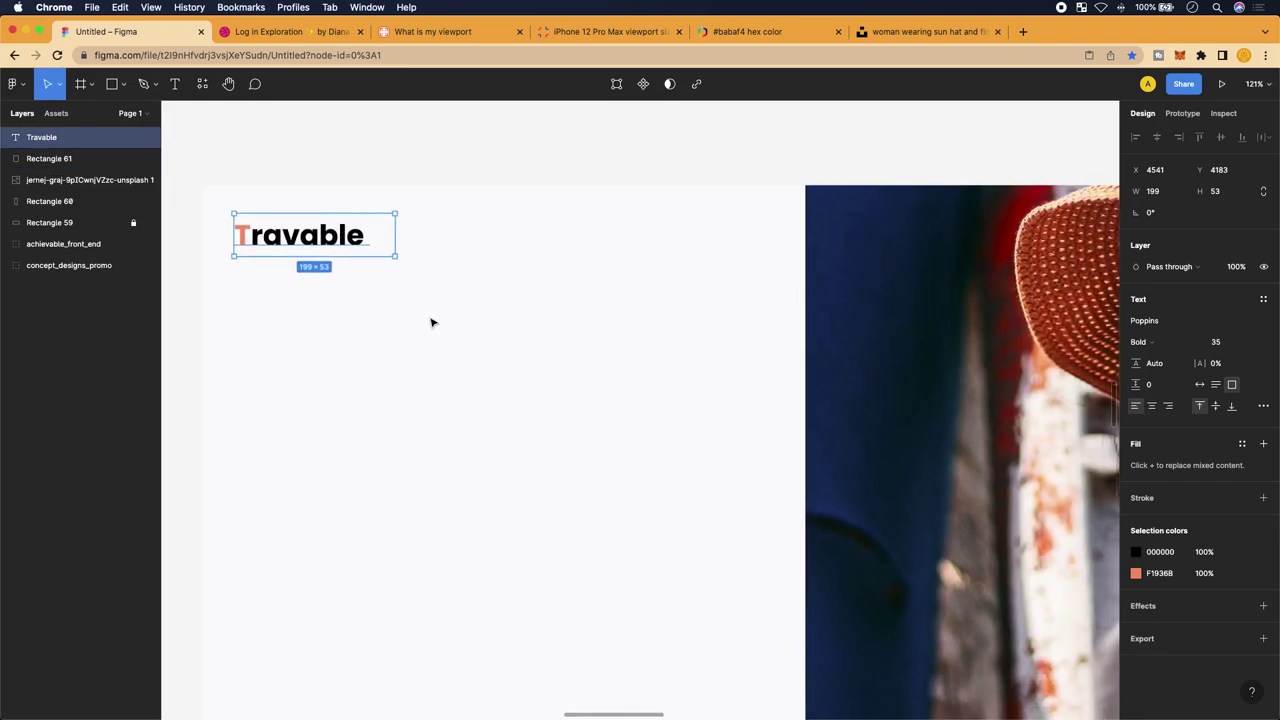
scroll(307, 253, "down", 3)
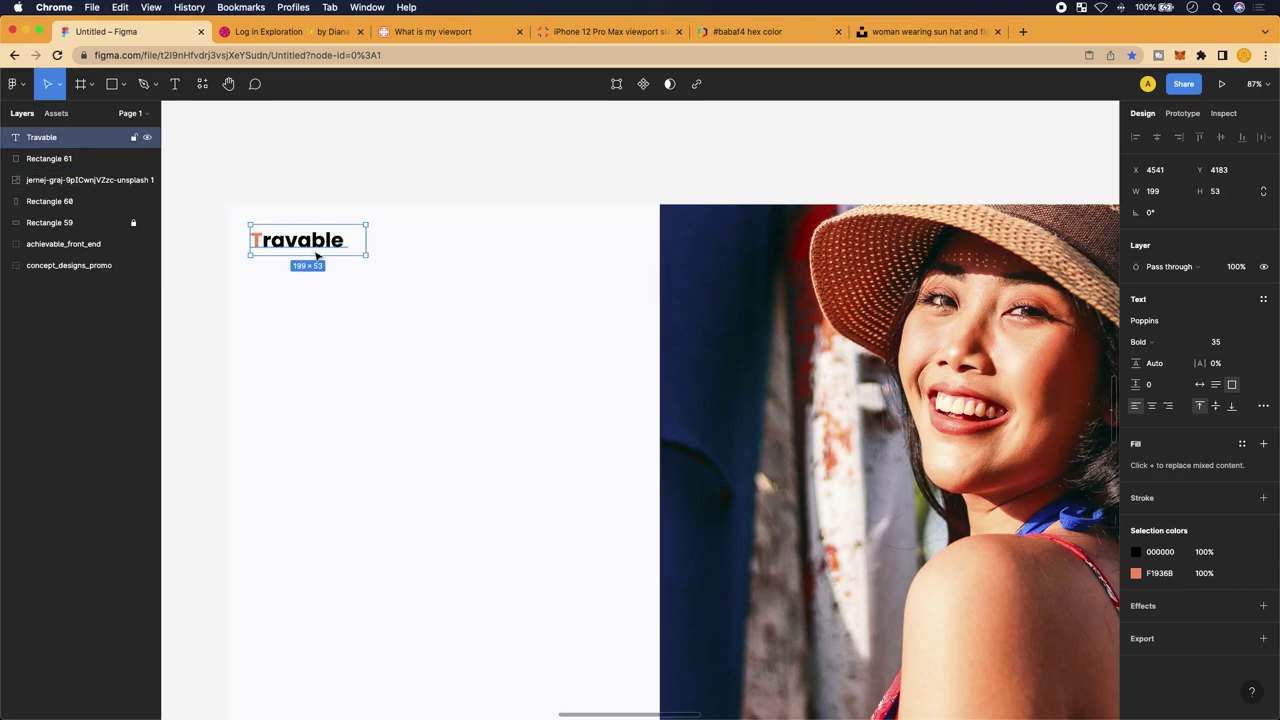
scroll(309, 374, "right", 1)
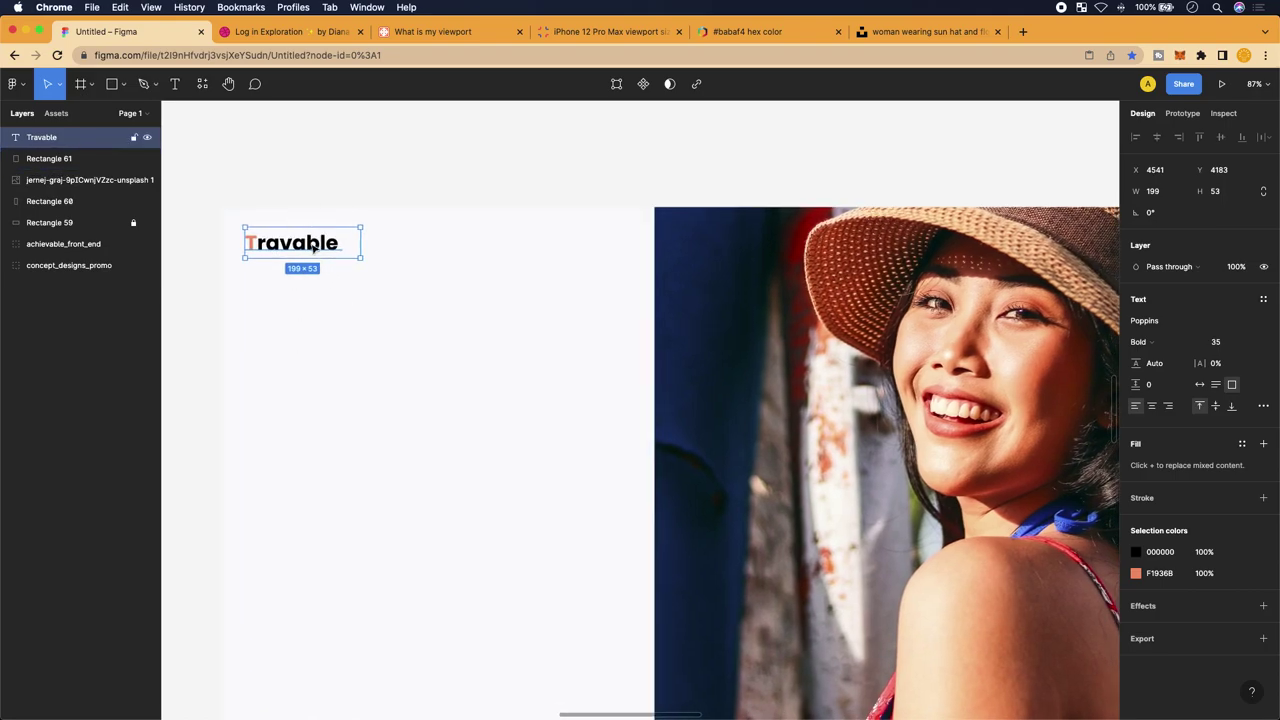
scroll(313, 248, "up", 5)
scroll(809, 317, "left", 2)
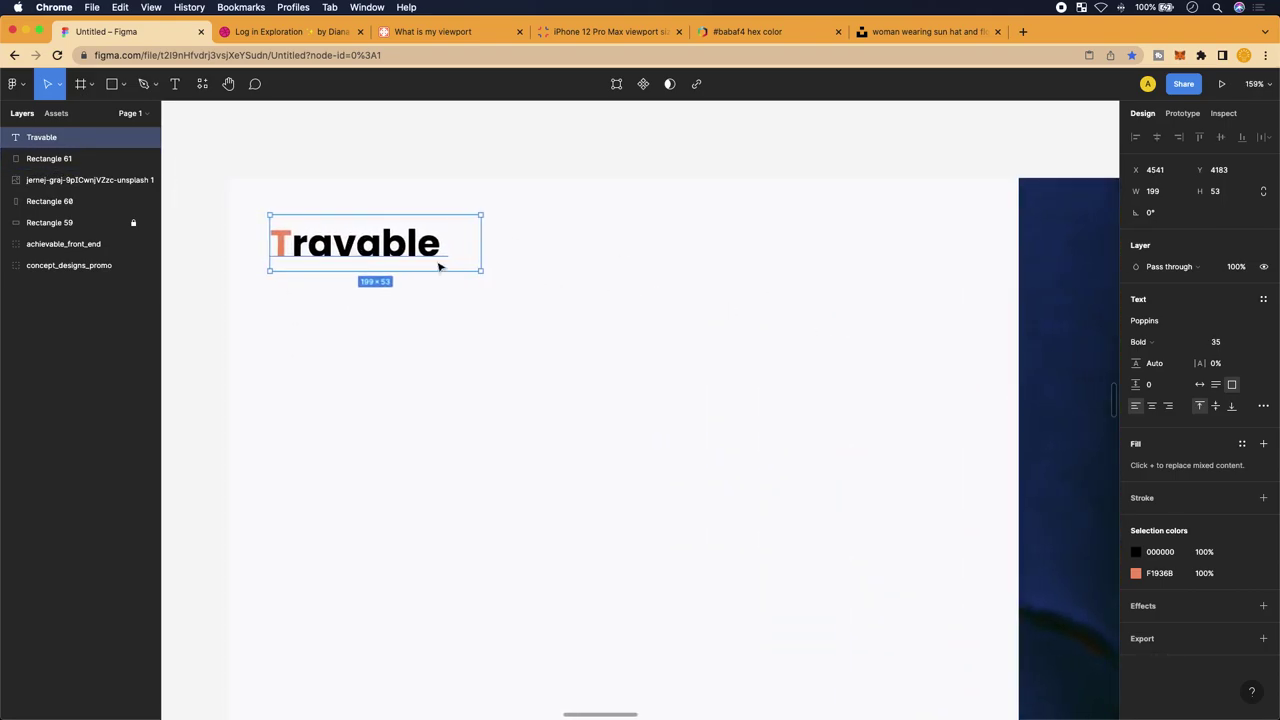
left_click(1180, 320)
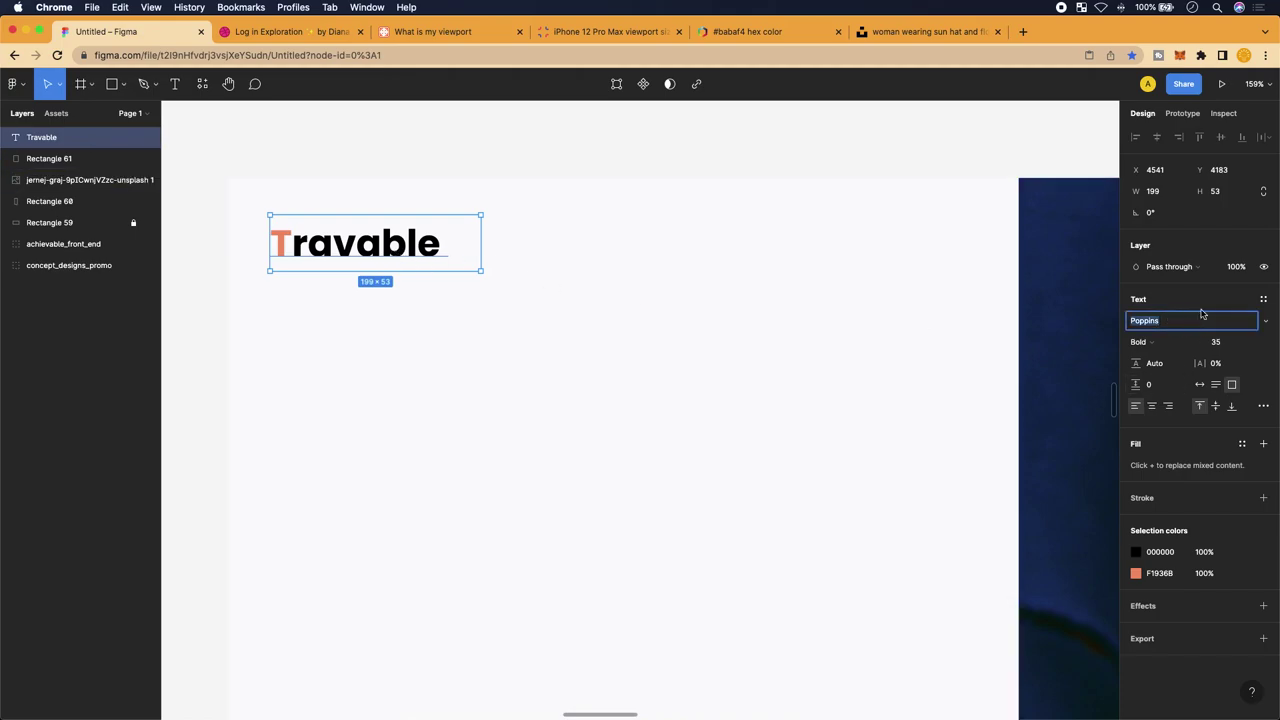
left_click(1270, 325)
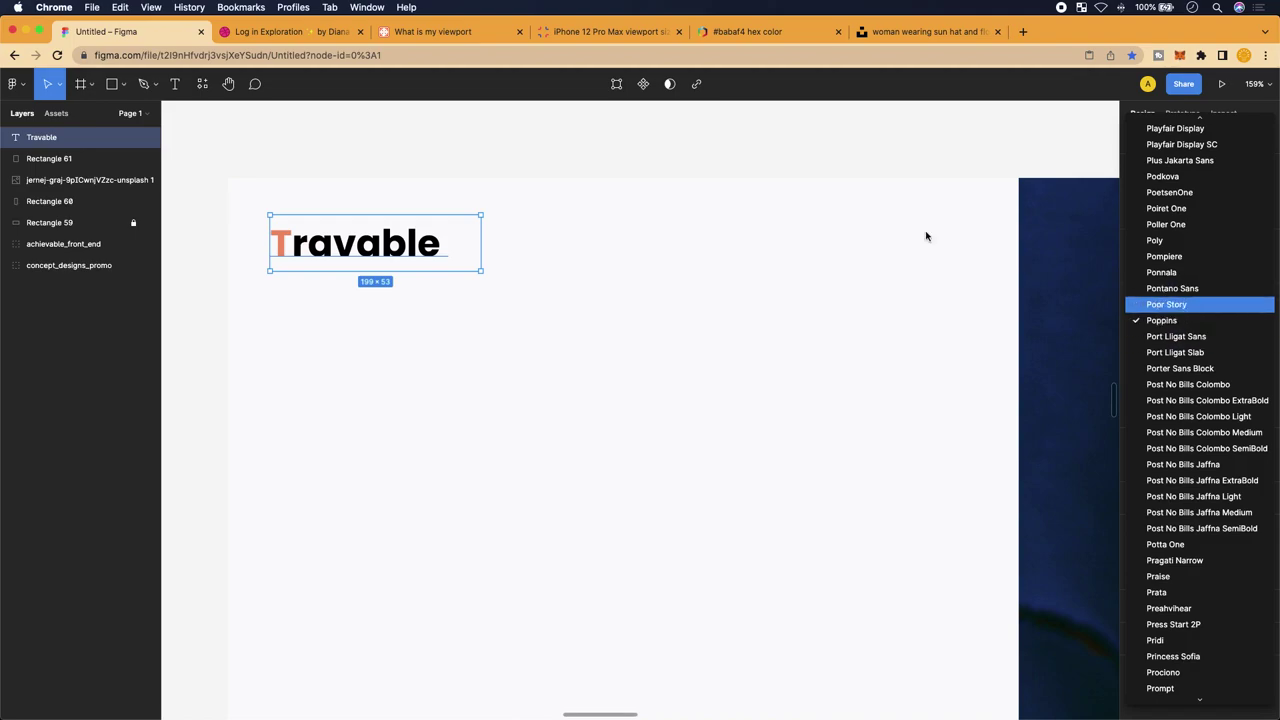
left_click(409, 257)
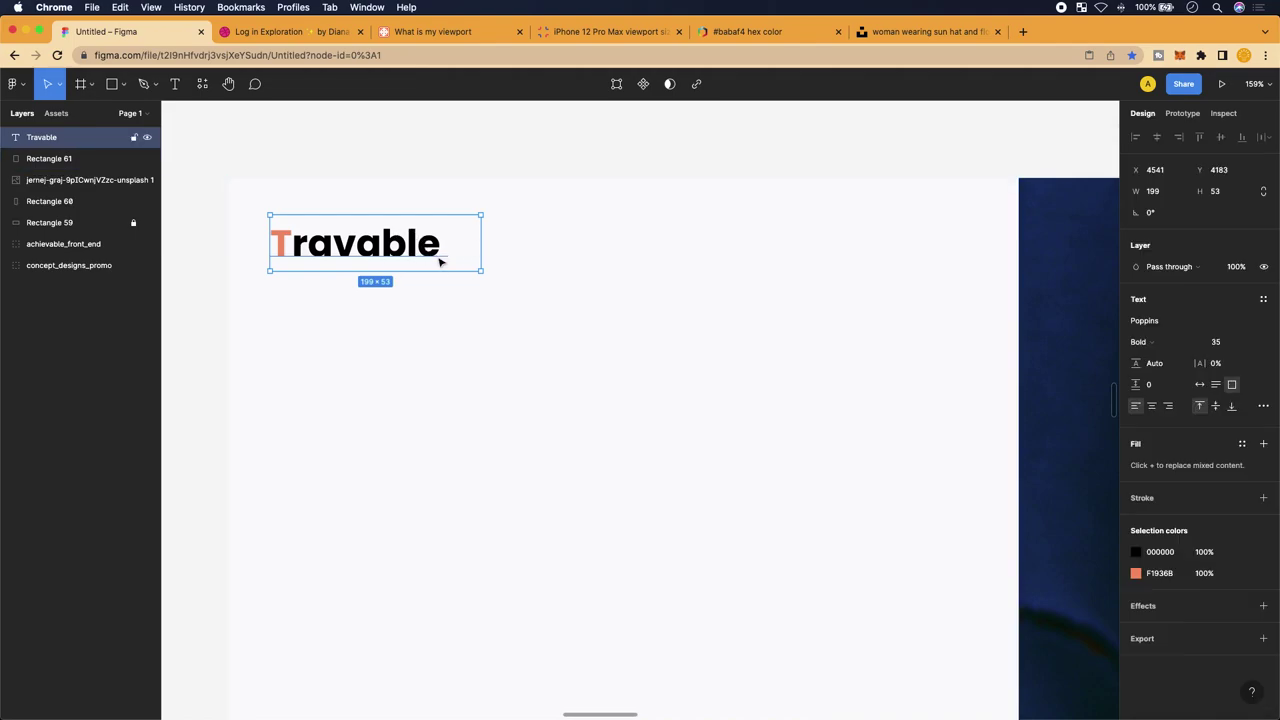
Duplicate the "Travable" logo text and place the copy to its right at X 4747, Y 4183
left_click(514, 317)
left_click(372, 237)
key("super+v")
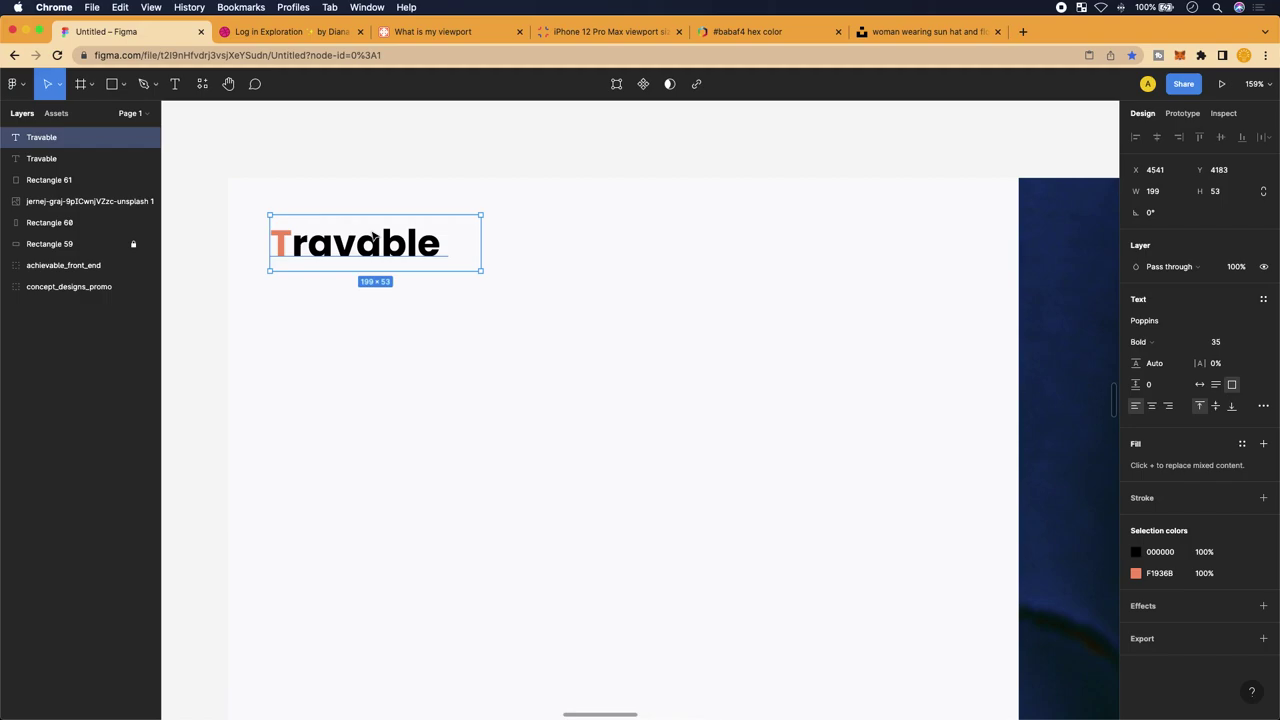
left_click_drag(372, 237, 589, 232)
left_click(402, 243)
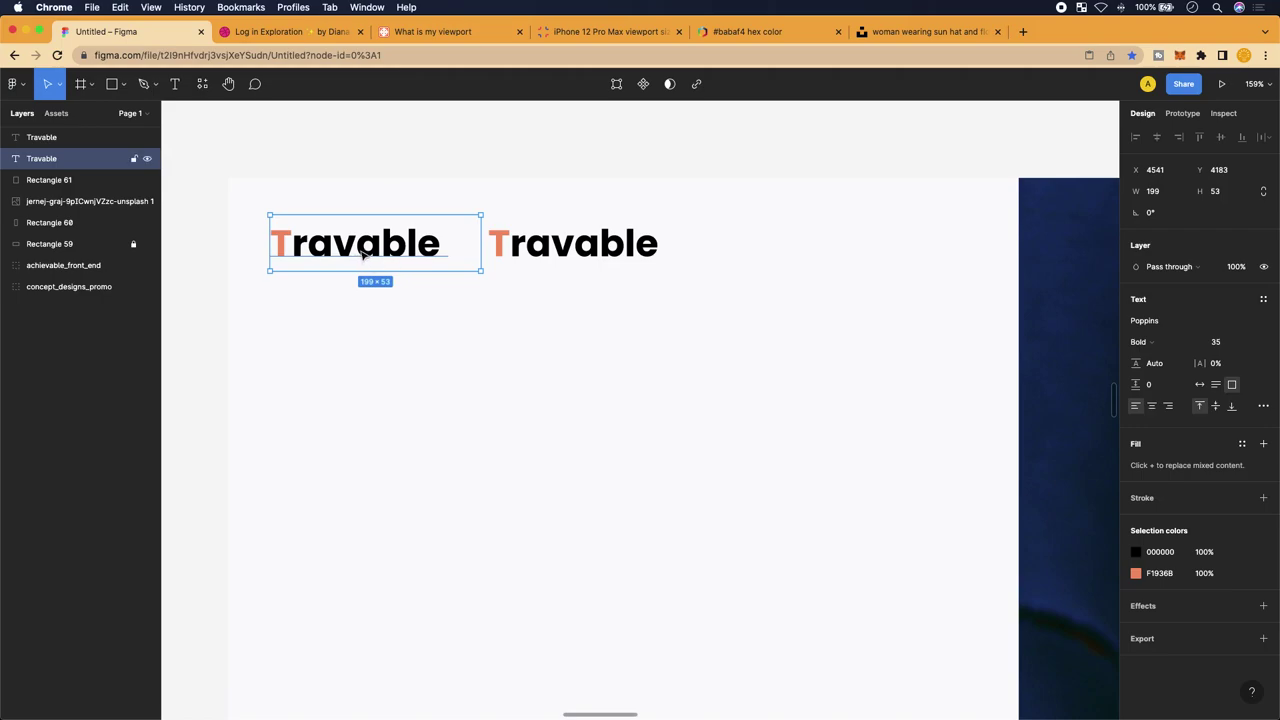
left_click(612, 250)
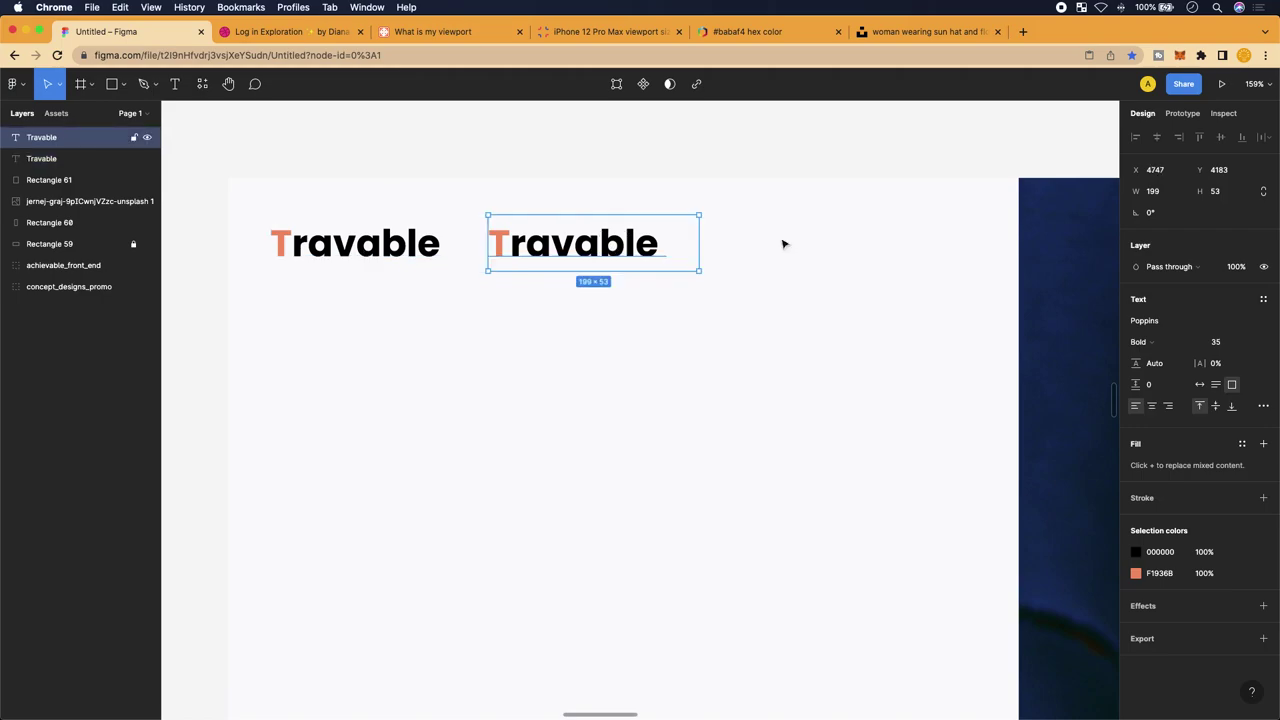
Examine the navigation links in the neighbouring "achievable" design's header as a reference for the "Travable" page header
left_click(1176, 342)
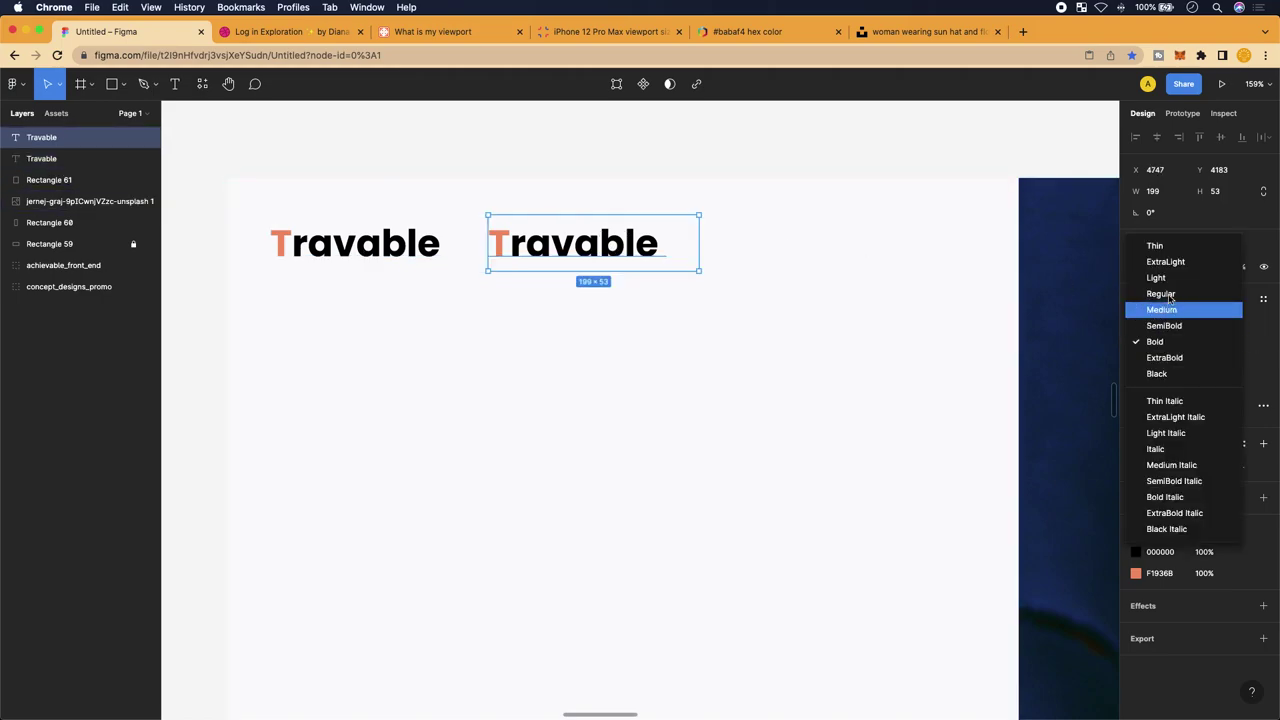
scroll(758, 339, "right", 15)
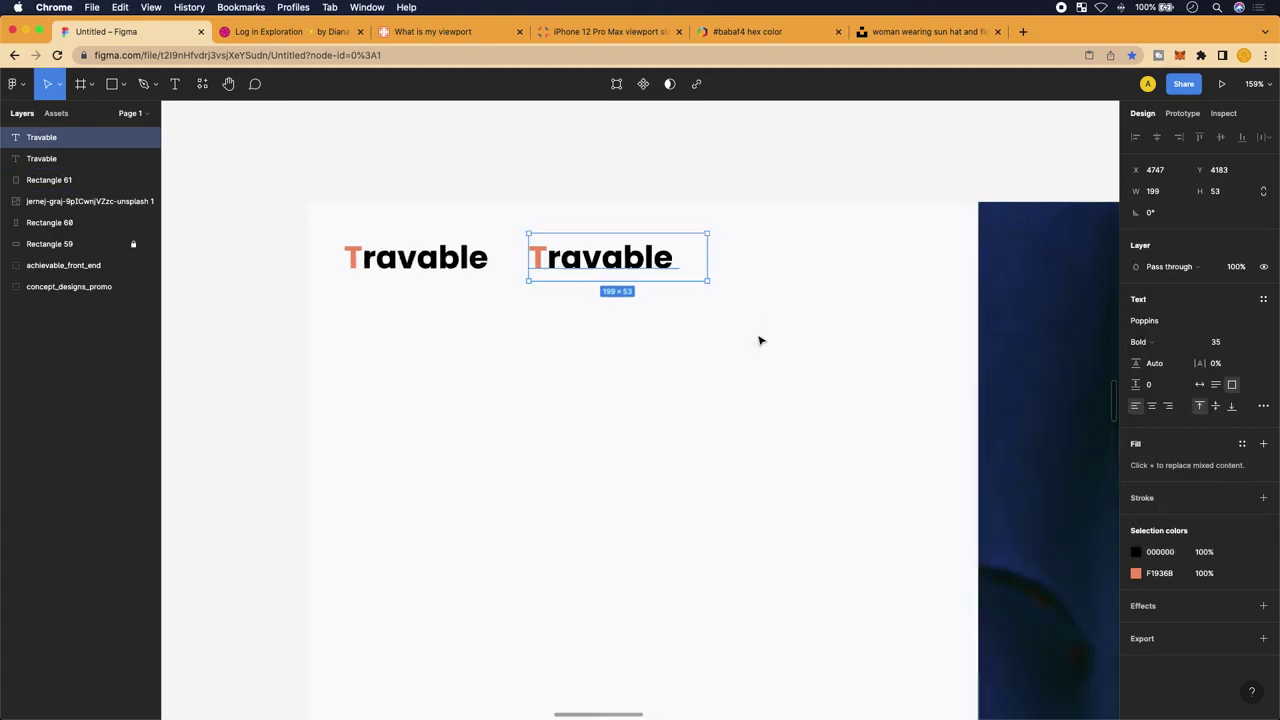
scroll(765, 335, "right", 10)
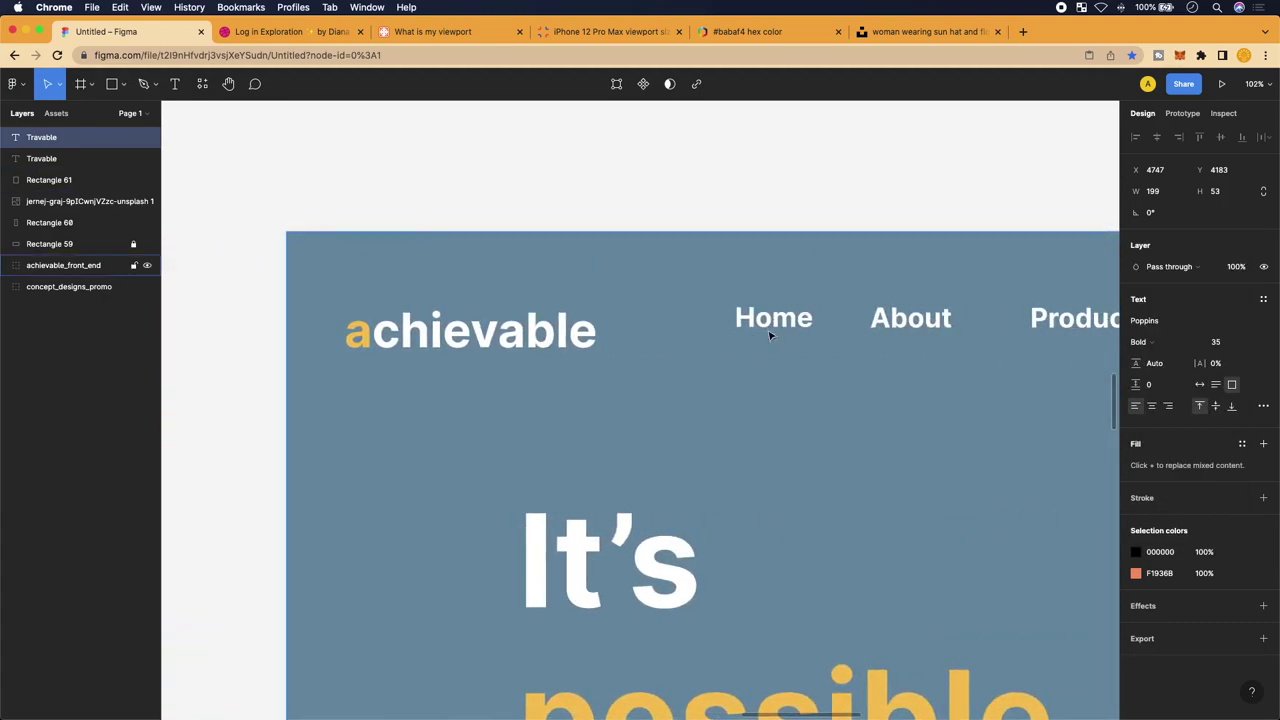
scroll(792, 322, "left", 8)
scroll(790, 322, "left", 15)
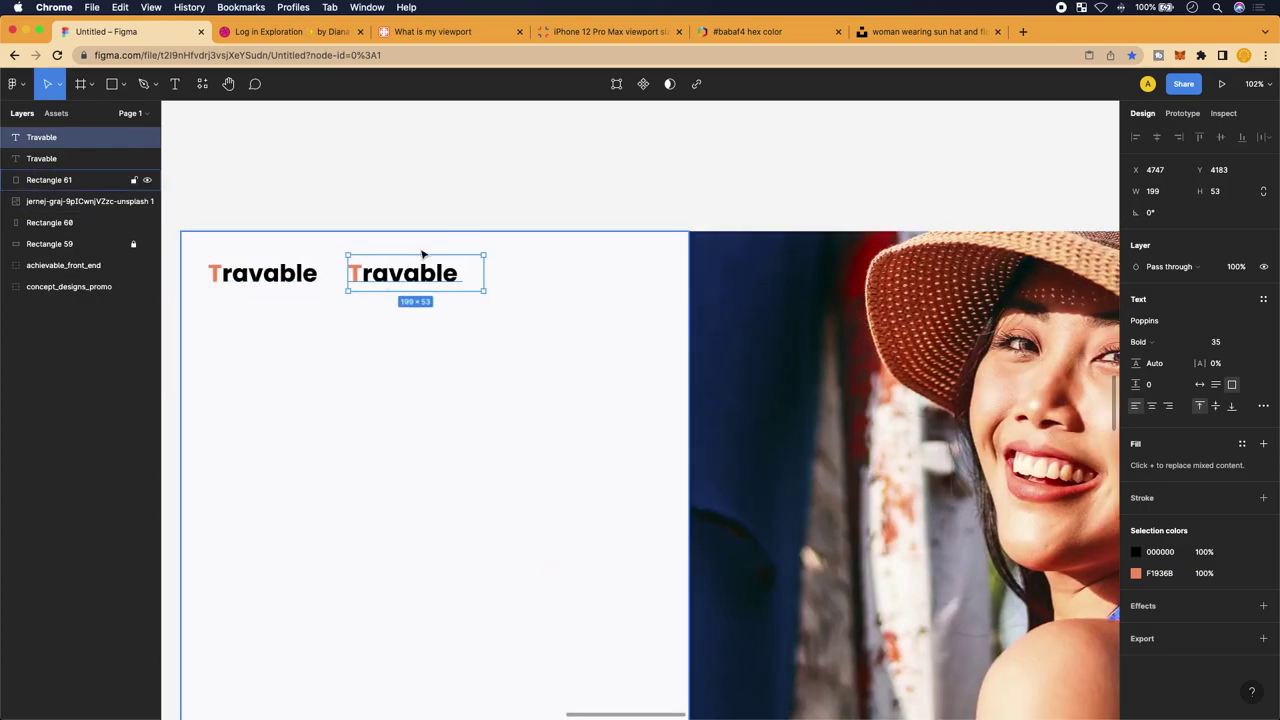
scroll(474, 349, "up", 3)
scroll(474, 349, "down", 6)
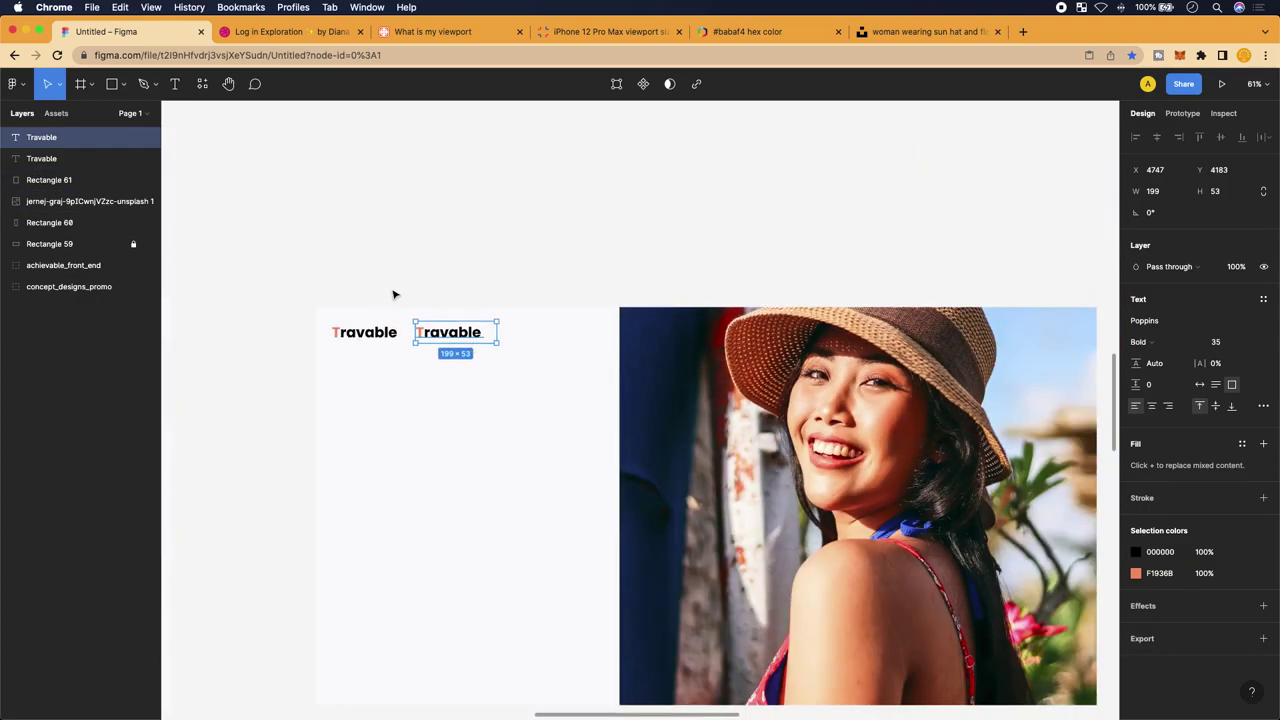
scroll(630, 389, "right", 10)
scroll(543, 406, "left", 10)
scroll(540, 406, "right", 3)
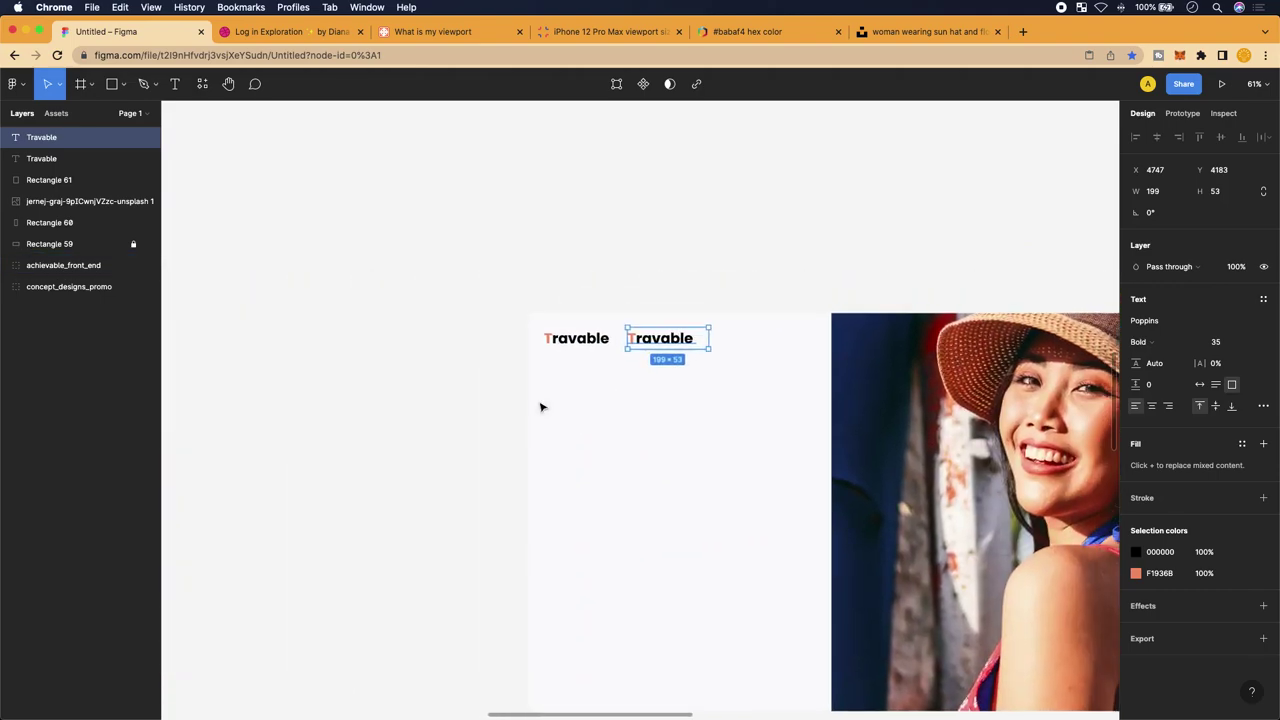
scroll(720, 376, "up", 10)
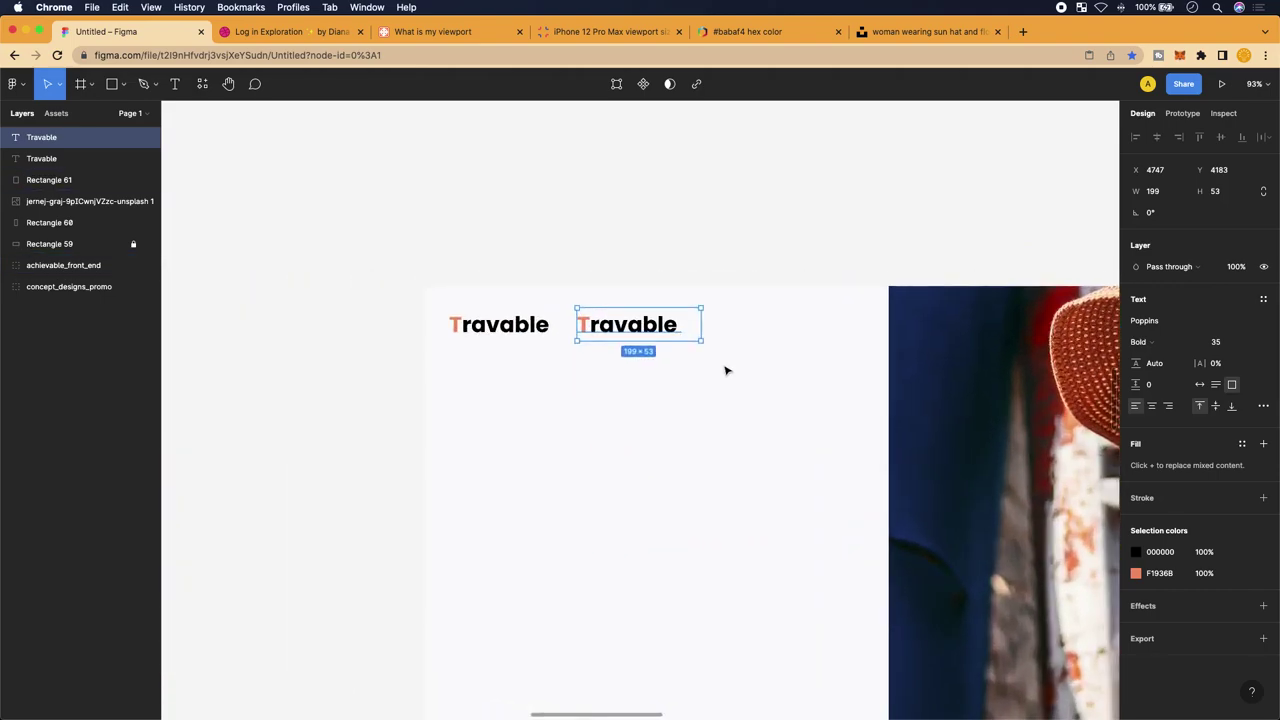
Set the copied "Travable" text's font weight to Regular and align its text to the centre
left_click(1150, 341)
left_click(1160, 299)
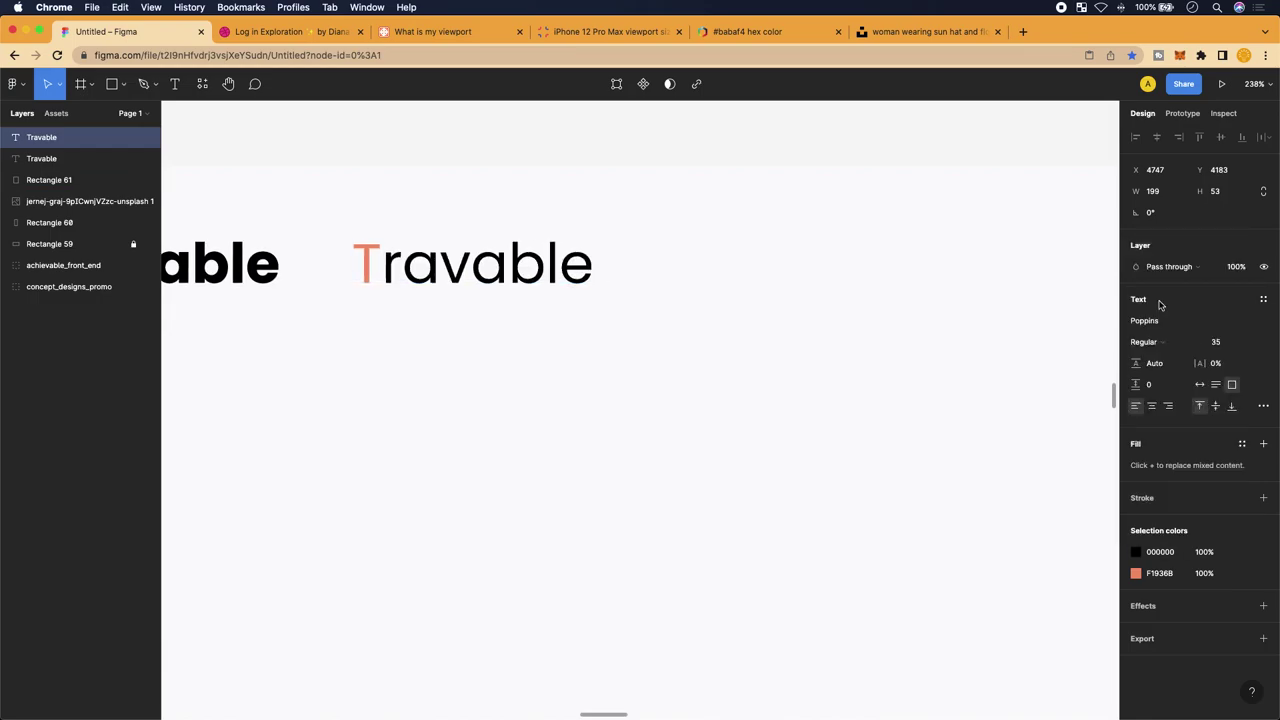
scroll(515, 280, "left", 3)
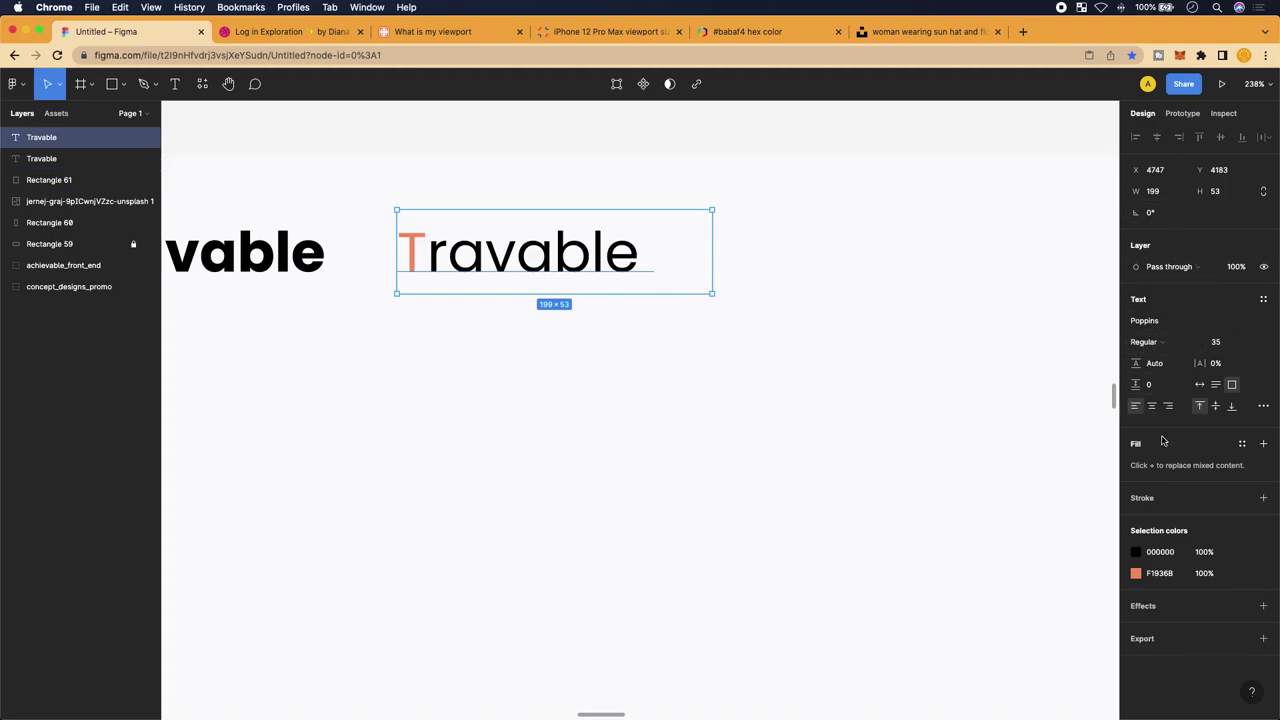
left_click(1152, 406)
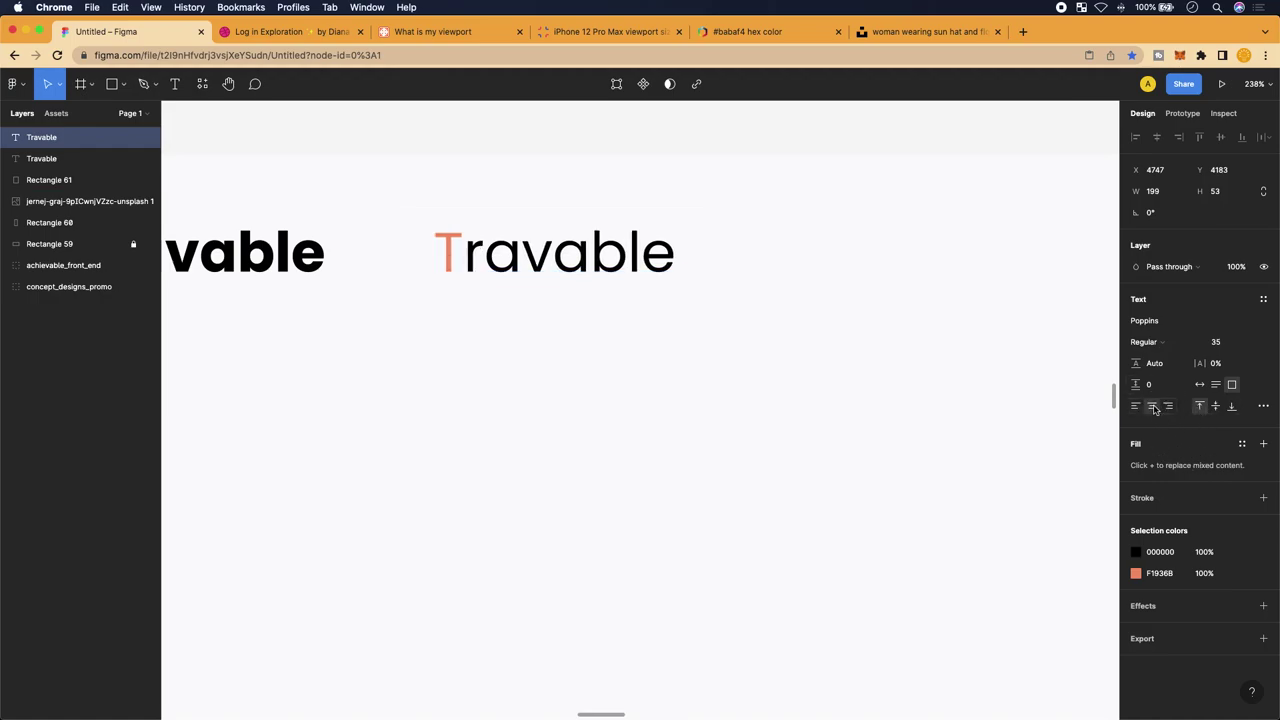
left_click(1137, 406)
left_click(1152, 406)
left_click(1137, 406)
left_click(1152, 406)
left_click(1168, 406)
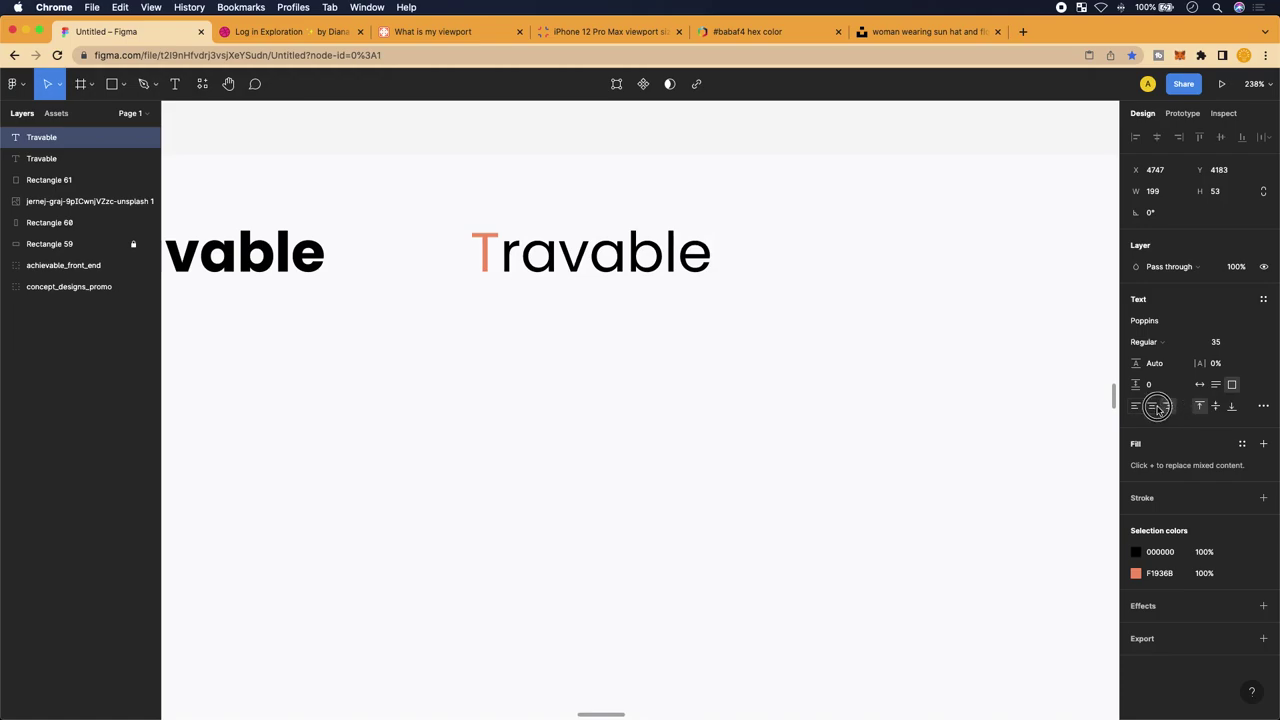
left_click(1152, 406)
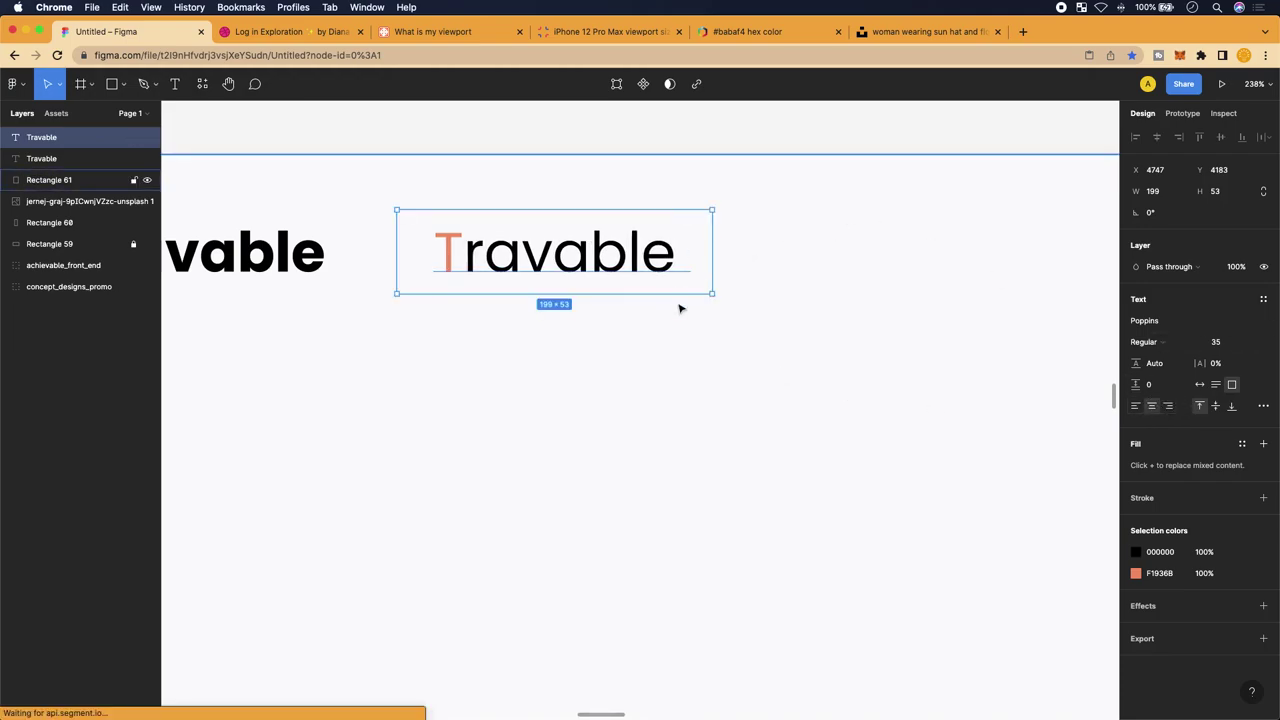
Set the font size of the whole copied "Travable" text to 20
scroll(679, 308, "up", 1)
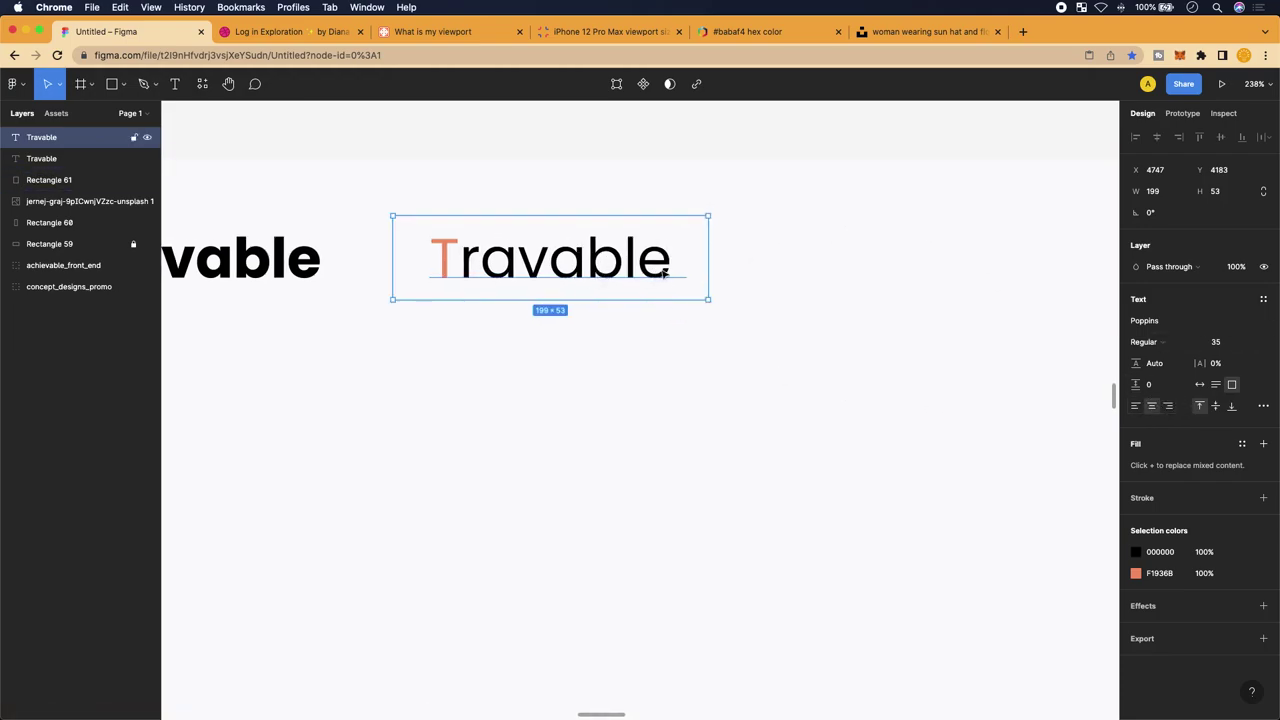
double_click(663, 270)
left_click(1224, 341)
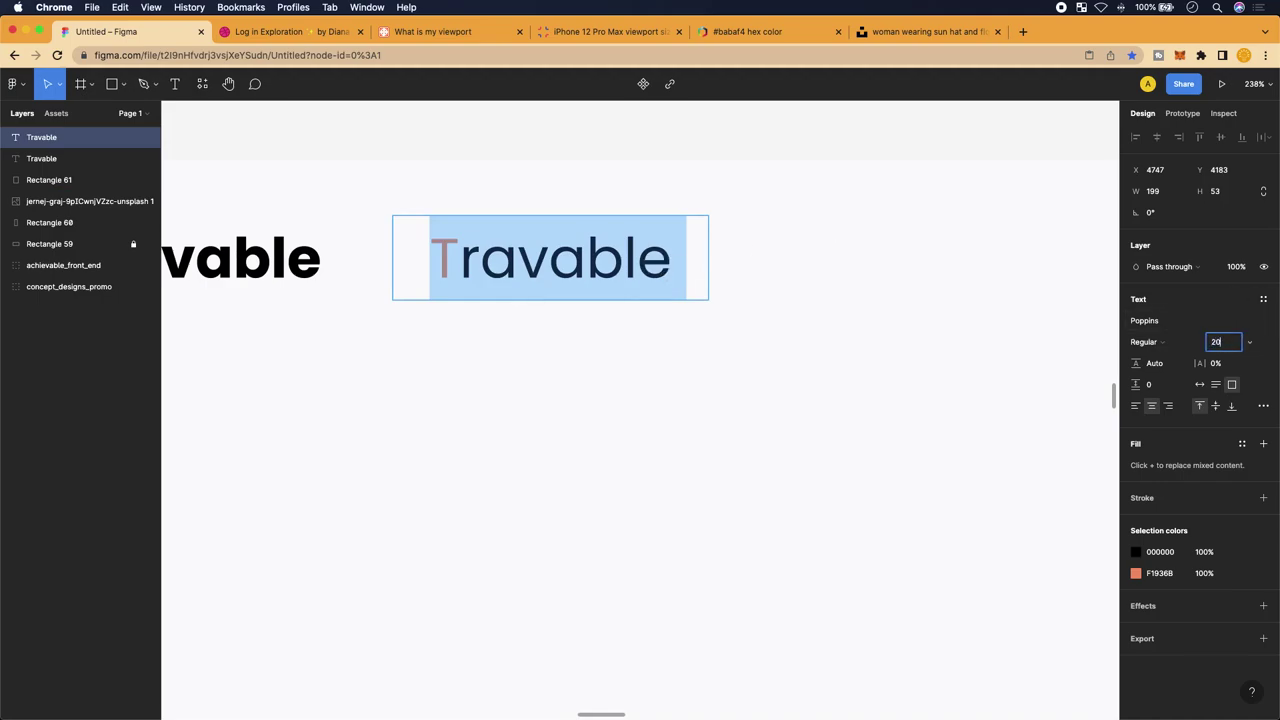
type("20")
key("Return")
scroll(567, 235, "down", 5)
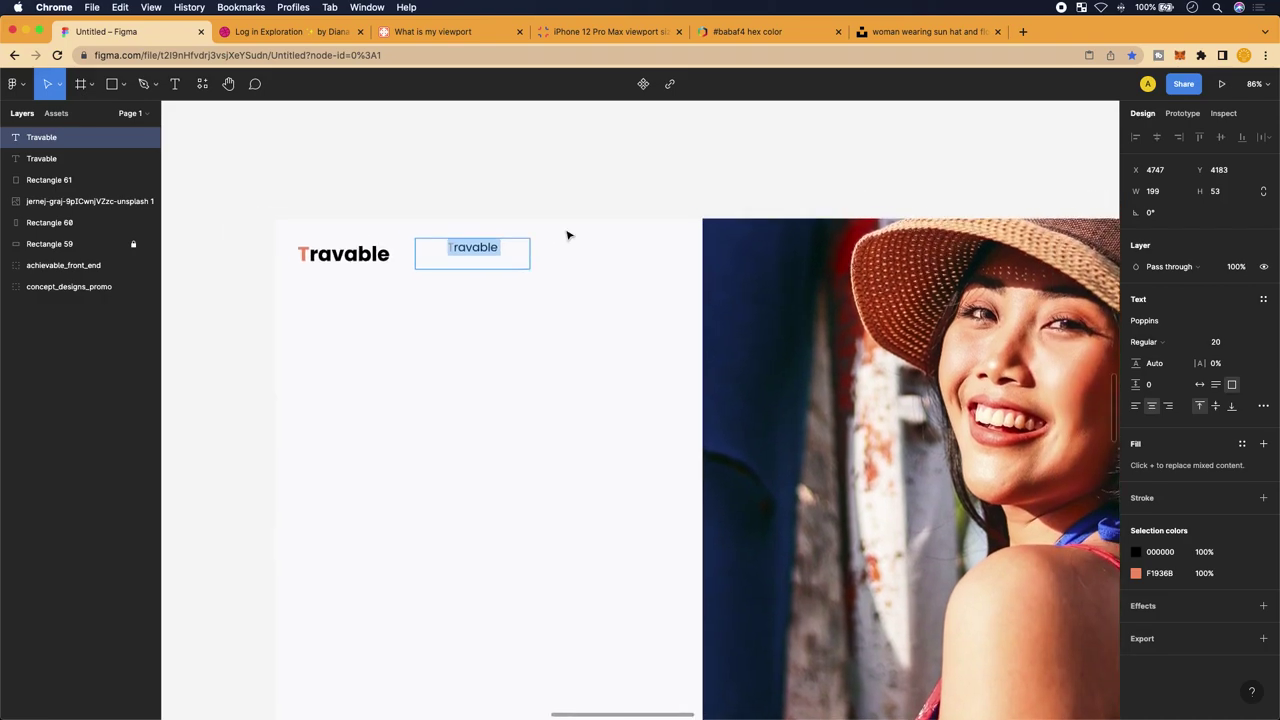
scroll(567, 235, "up", 5)
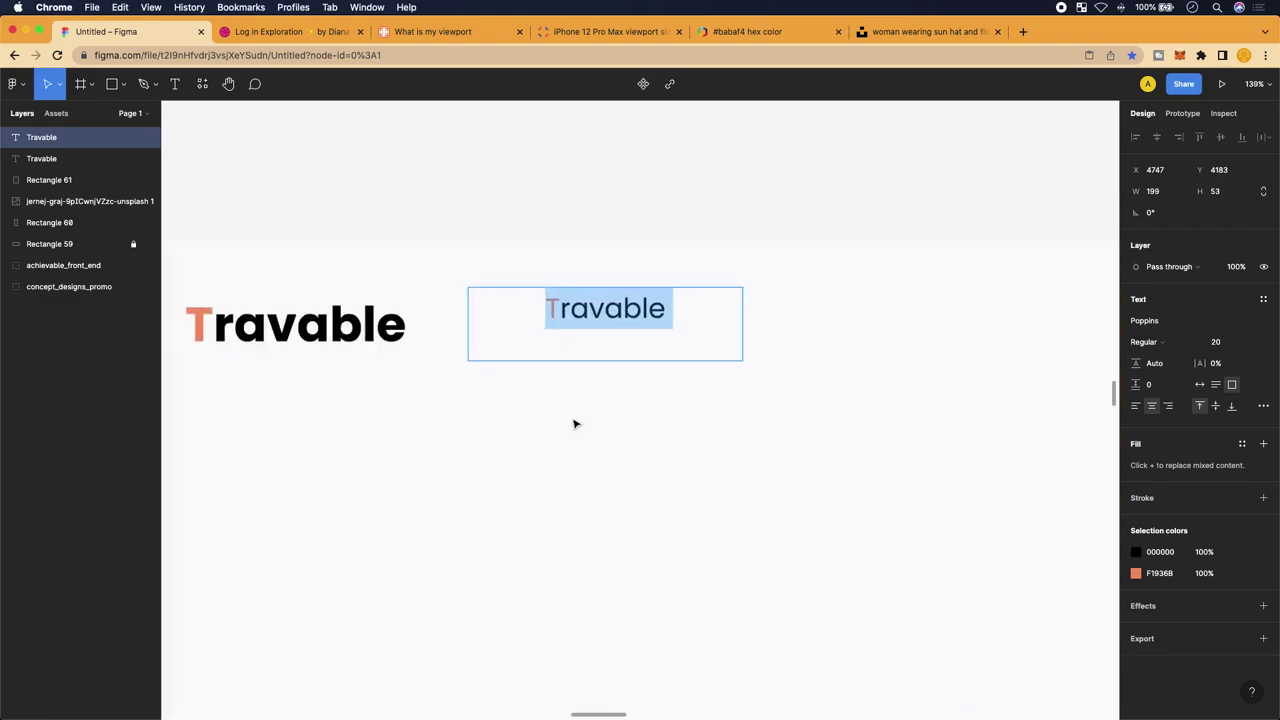
scroll(575, 424, "up", 1)
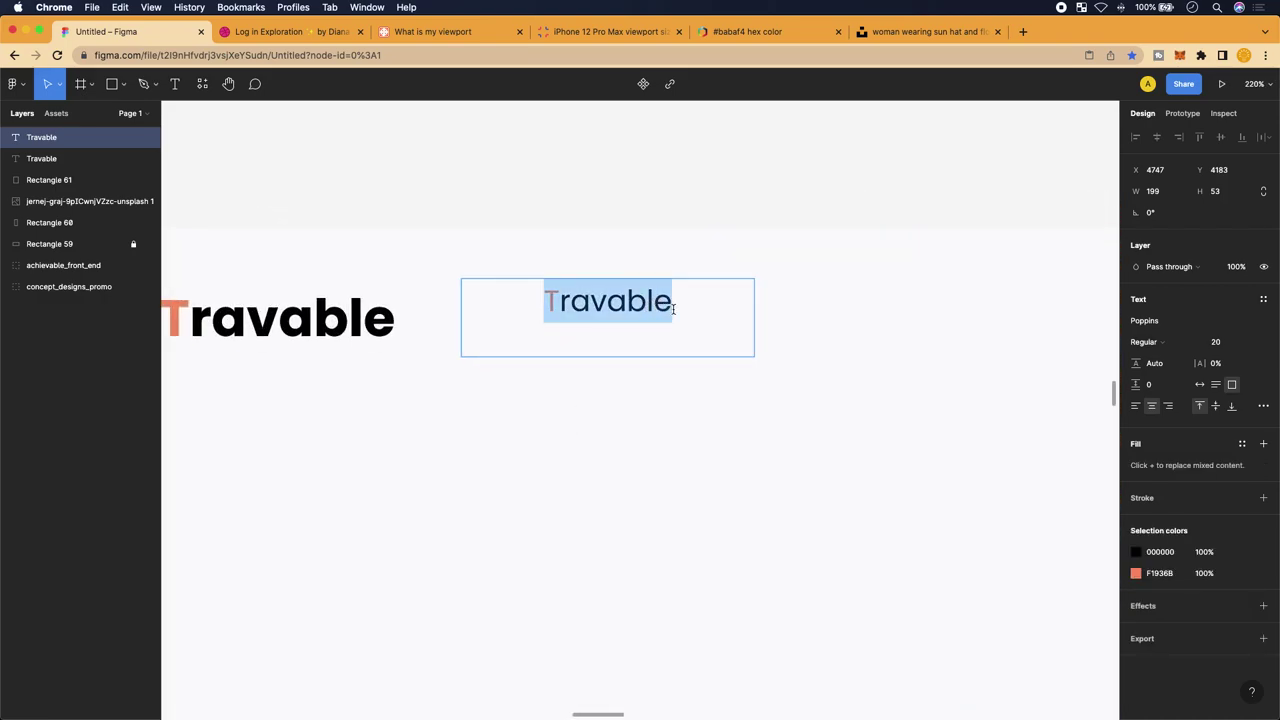
Replace the wording of the copied text with "Home" and finish editing the text
type("Honm")
key("BackSpace")
key("BackSpace")
type("m,e")
key("BackSpace")
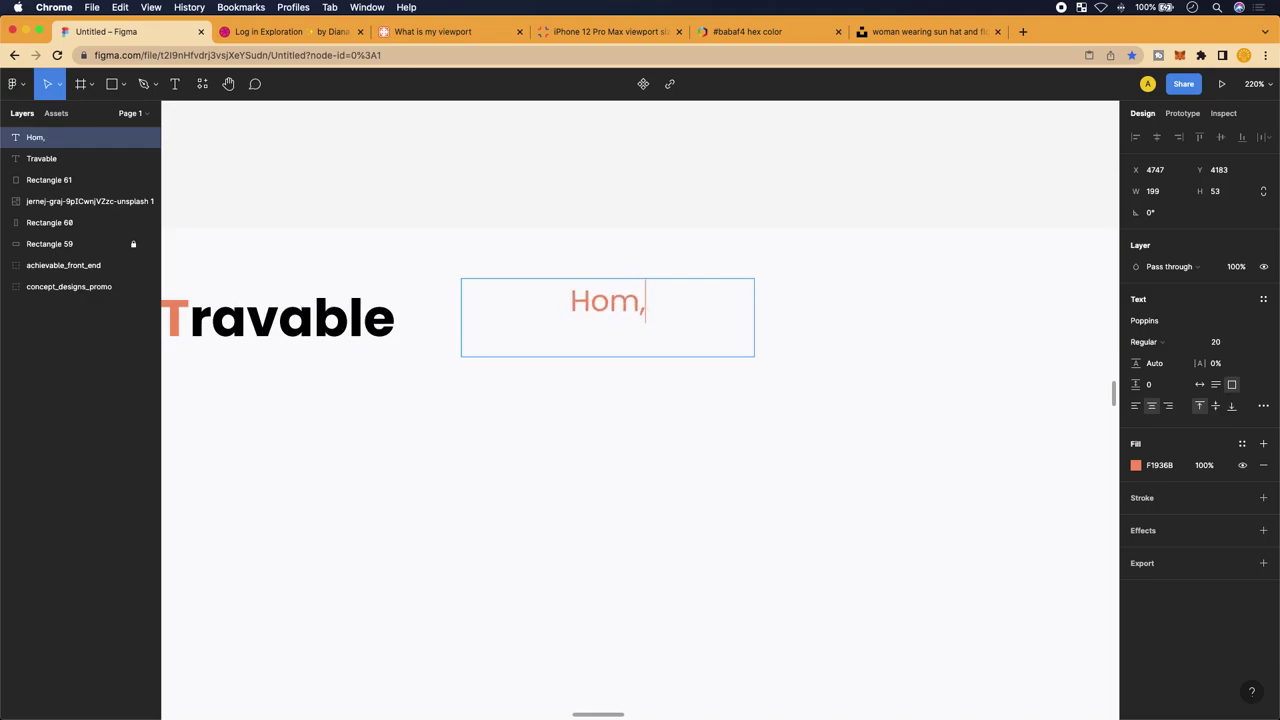
key("BackSpace")
type("e")
key("Escape")
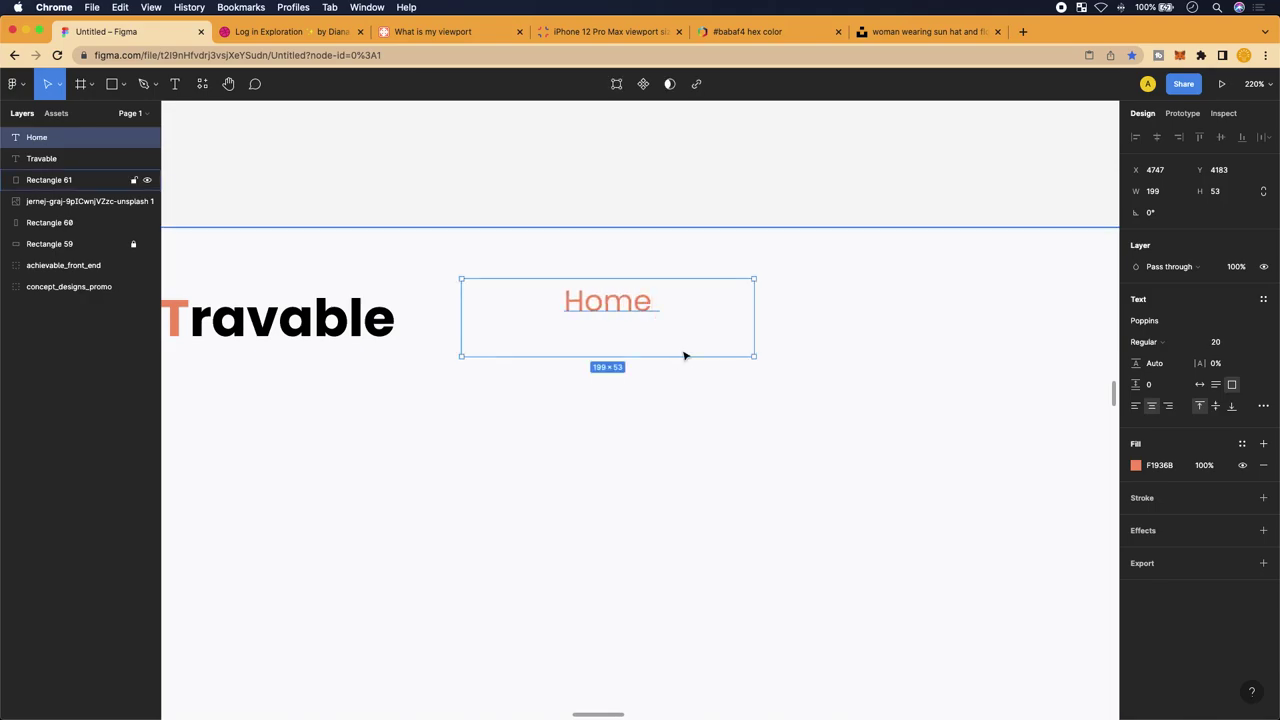
Shrink the "Home" text box to 93 × 30 and place it beside the logo at X 4747, Y 4195
left_click(684, 357)
left_click(615, 302)
left_click_drag(624, 355, 621, 307)
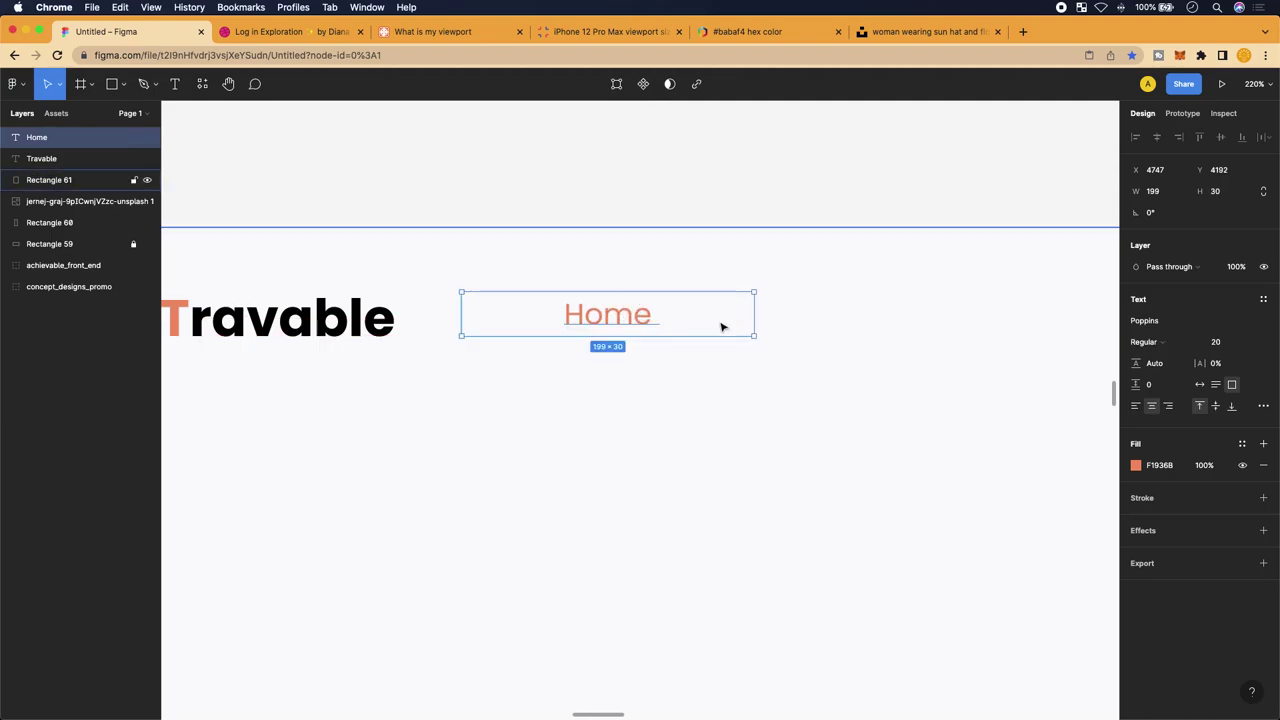
left_click_drag(754, 320, 598, 335)
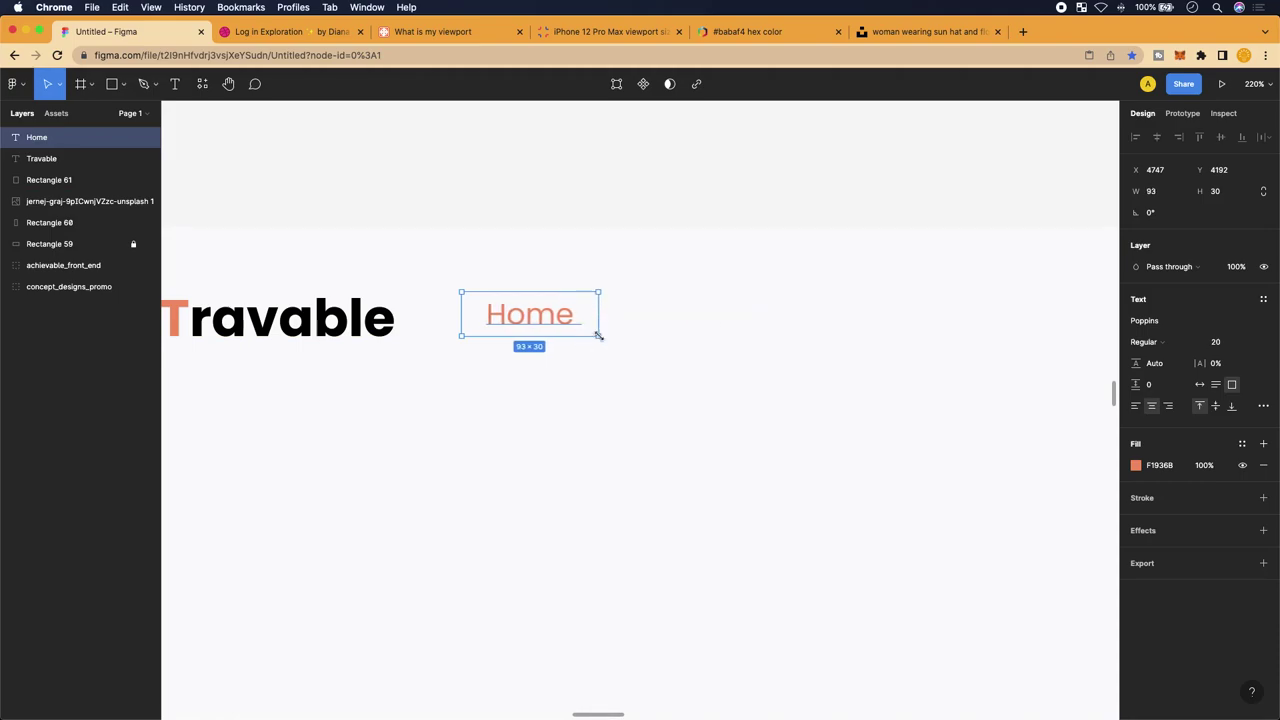
scroll(598, 336, "down", 10)
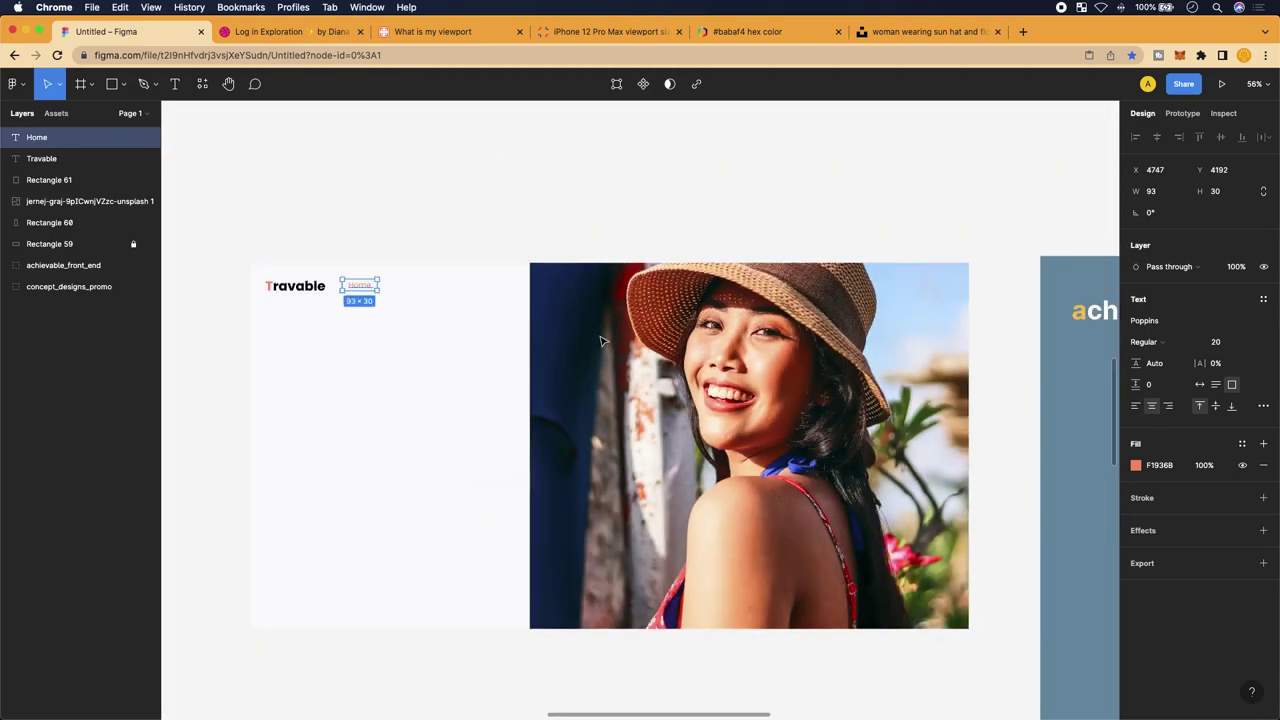
scroll(601, 341, "right", 5)
scroll(601, 341, "left", 5)
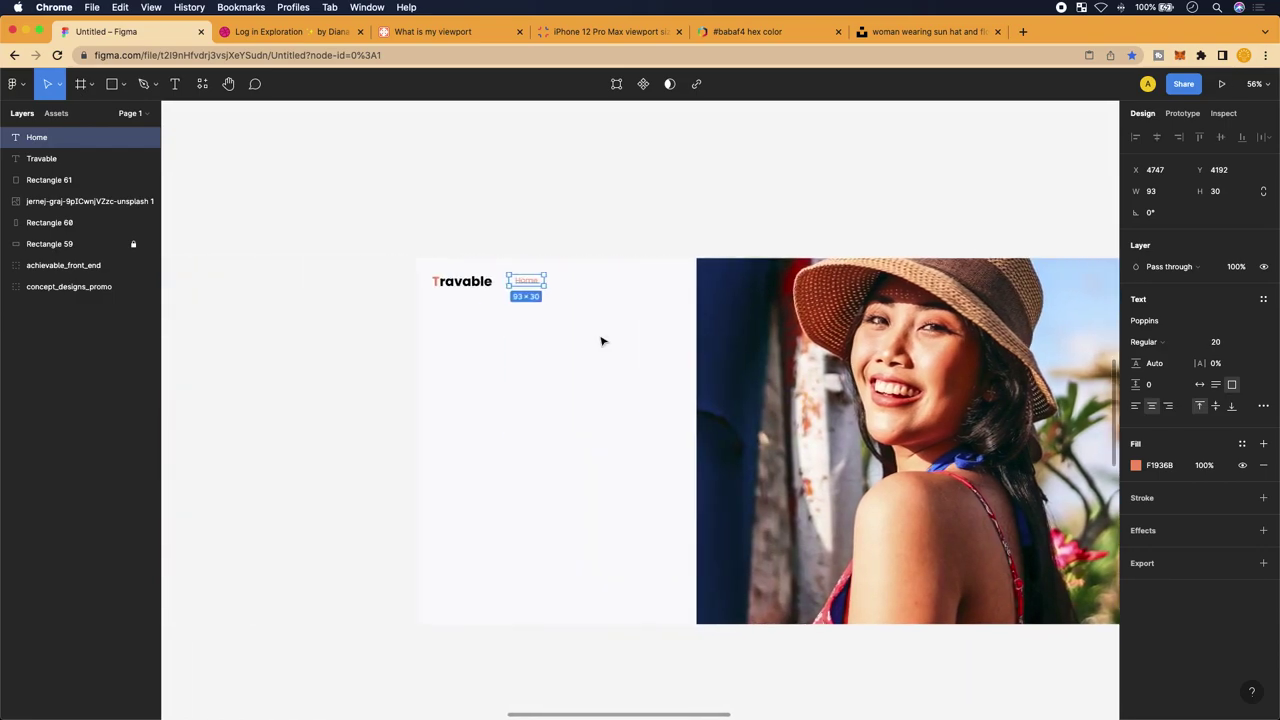
scroll(530, 272, "up", 5)
left_click_drag(537, 270, 537, 275)
Set the font weight of the "Home" navigation text to Bold
left_click(1166, 343)
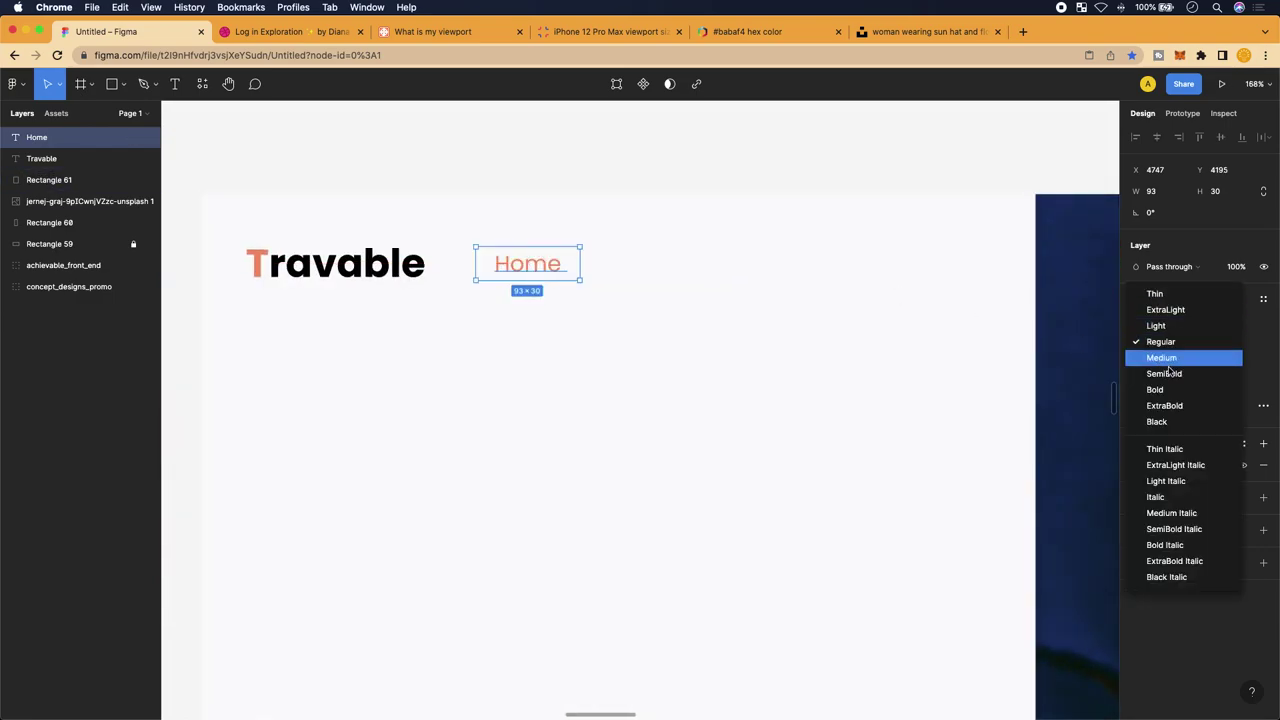
left_click(1162, 389)
scroll(826, 410, "down", 5)
scroll(820, 404, "up", 5)
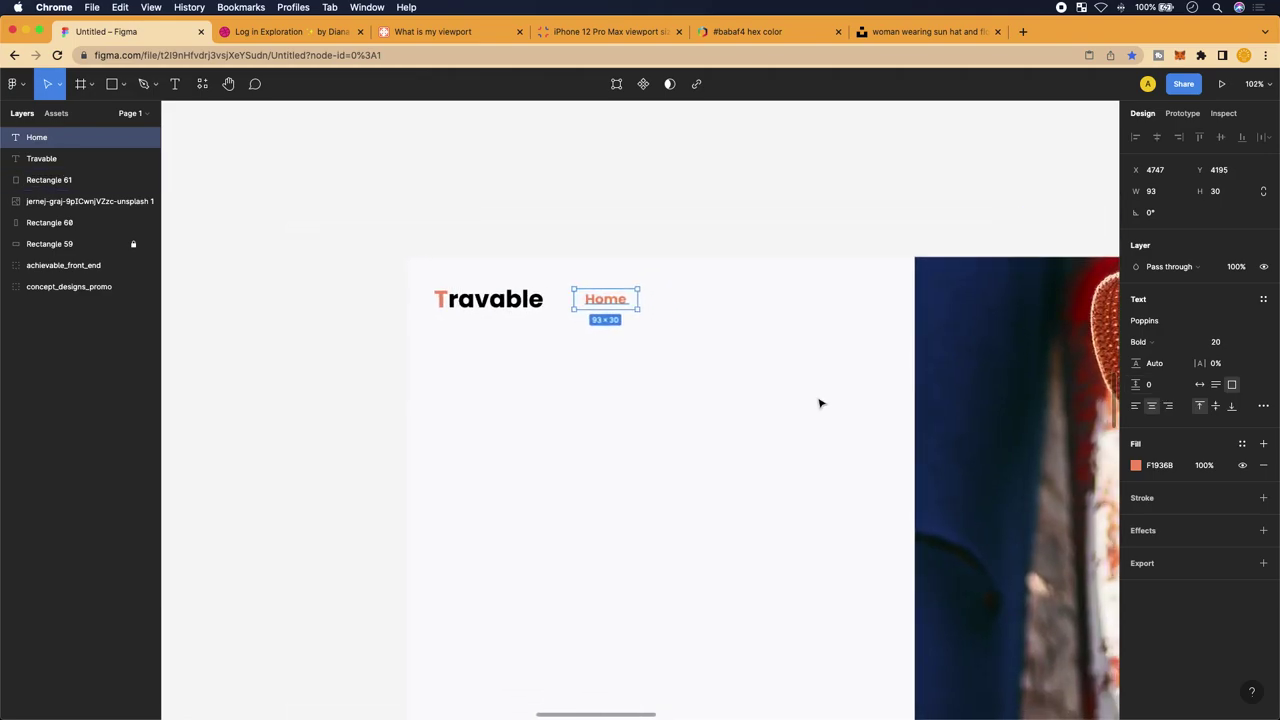
scroll(538, 302, "up", 2)
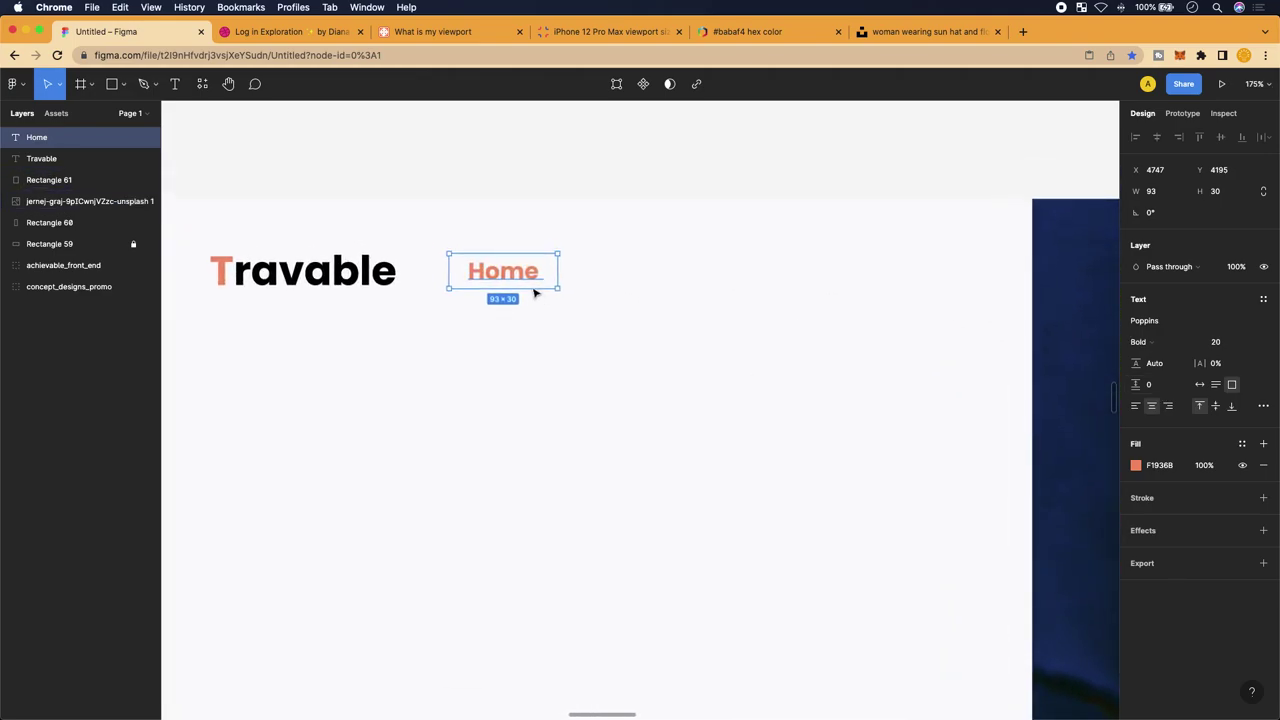
Move the "Home" link further from the logo and add a copy of it at X 4875, Y 4200 reading "About Us"
left_click_drag(523, 281, 666, 277)
key("super+v")
key("Return")
key("BackSpace")
key("BackSpace")
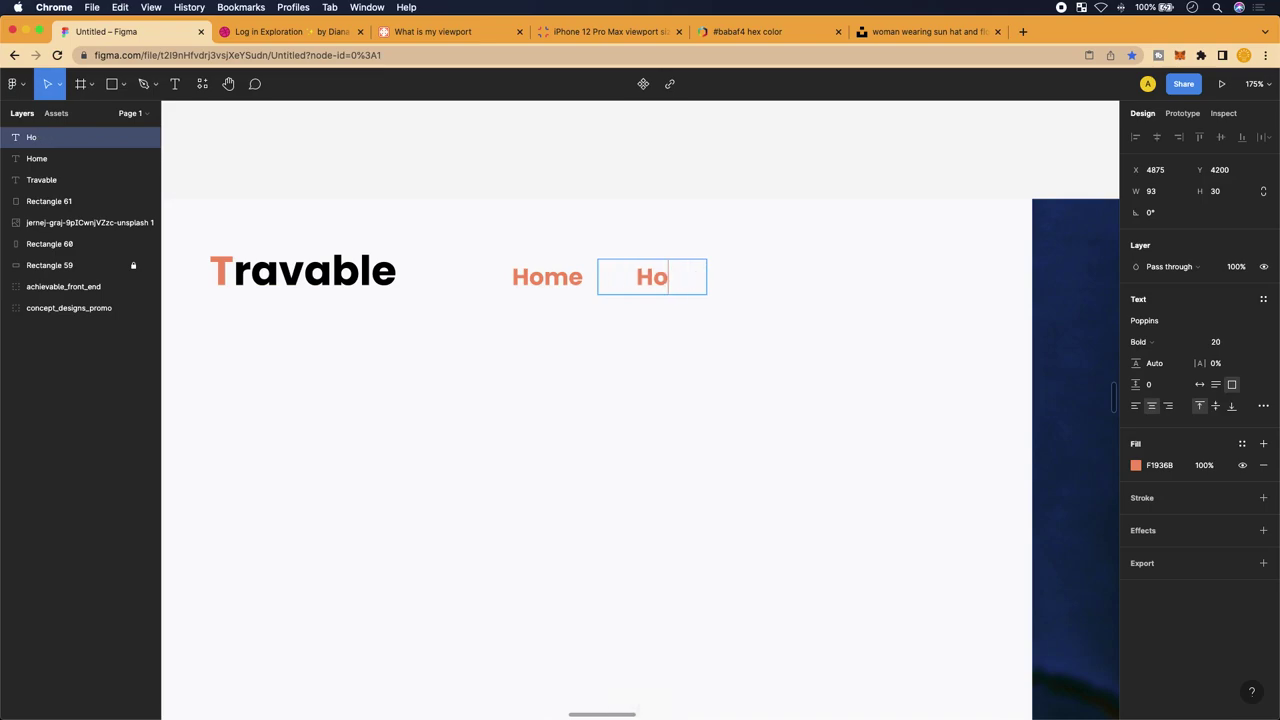
key("BackSpace")
key("BackSpace")
type("Sn")
key("BackSpace")
key("BackSpace")
type("ASbout Us")
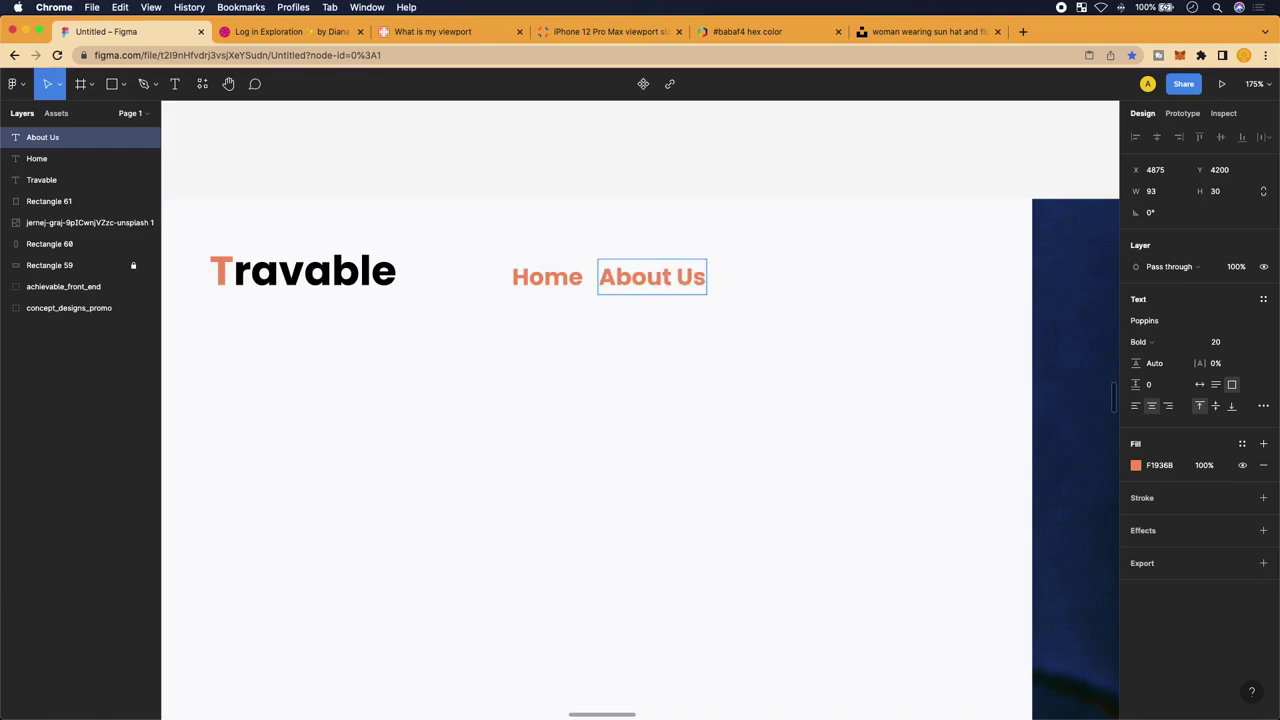
Finish editing the "About Us" link and place a copy of it further along the header at X 5013, Y 4200
key("Escape")
scroll(757, 300, "down", 10)
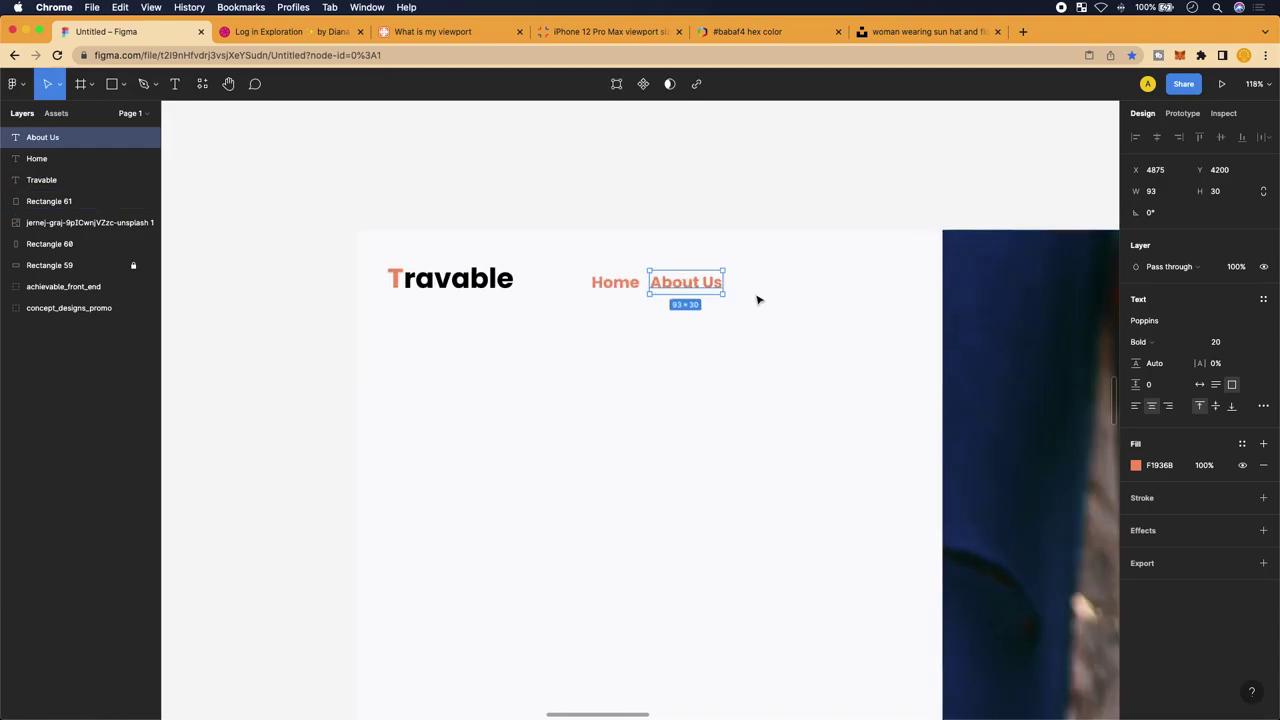
scroll(491, 320, "left", 5)
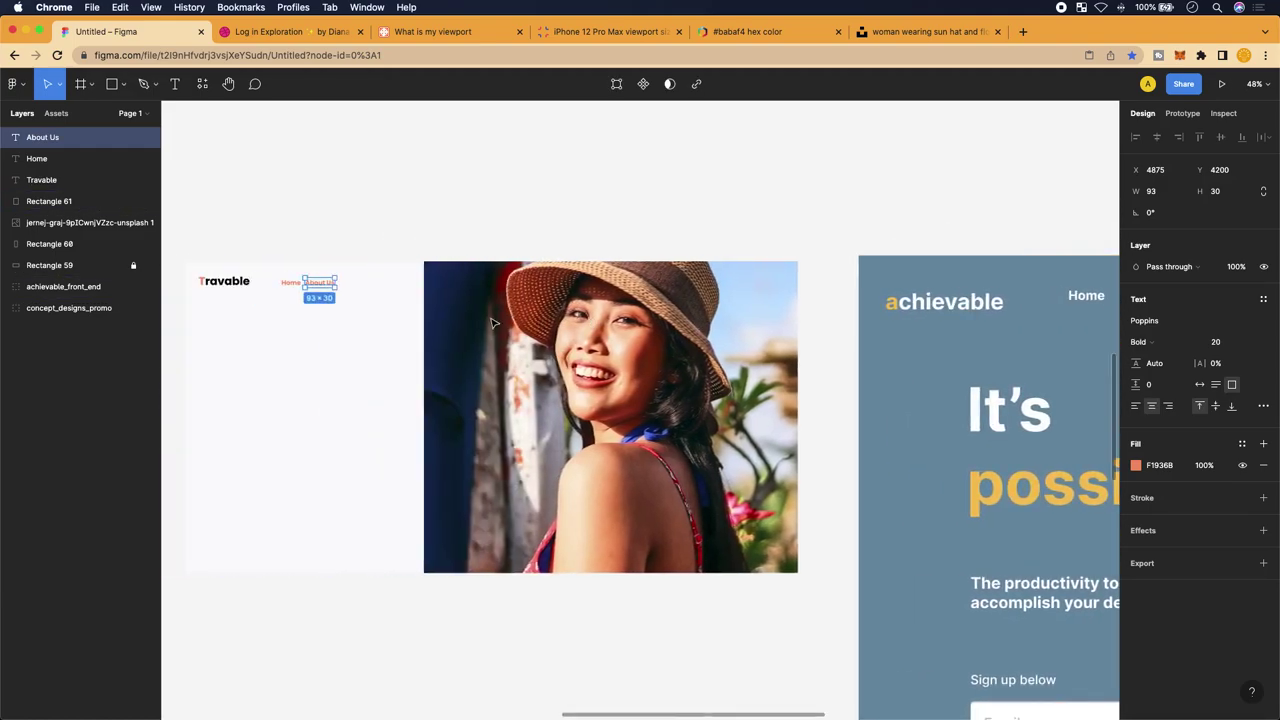
scroll(491, 322, "up", 5)
scroll(491, 322, "up", 5)
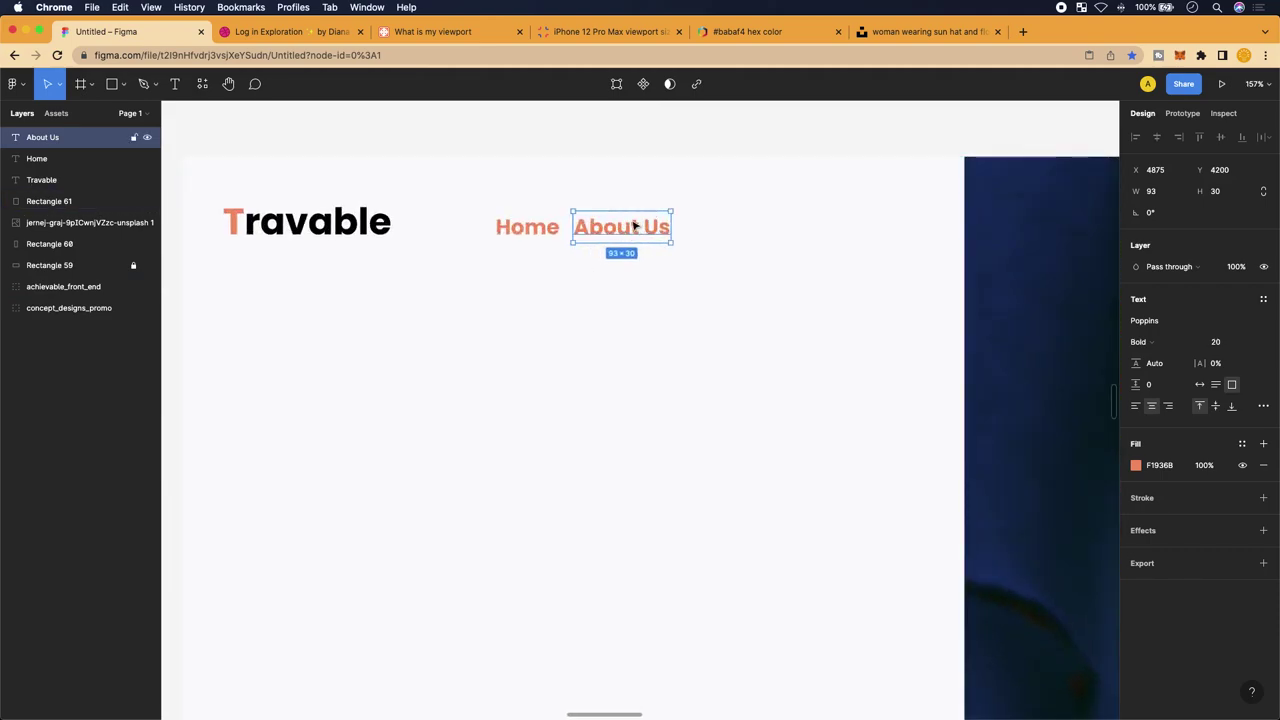
key("super+v")
left_click_drag(633, 226, 851, 236)
Replace the wording of the copied "About Us" link with "Contact"
scroll(597, 243, "up", 5)
double_click(948, 234)
left_click(952, 234)
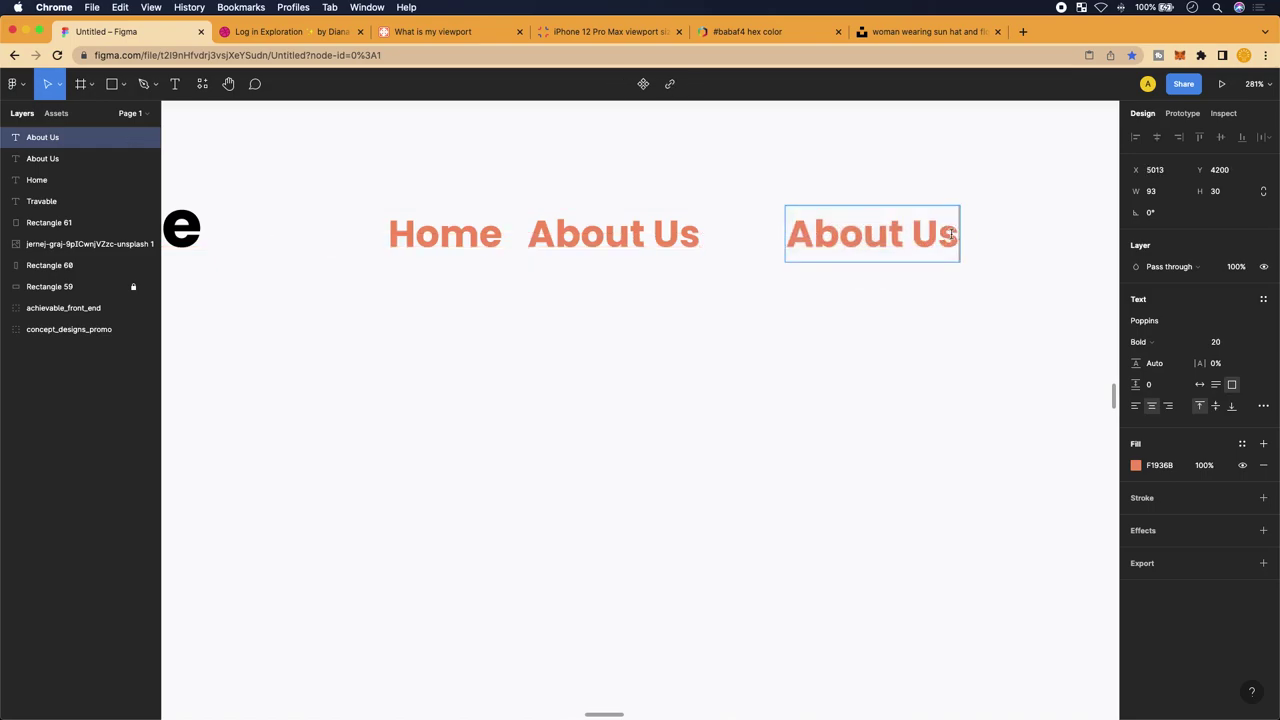
key("BackSpace")
key("BackSpace")
key("BackSpace")
key("BackSpace")
key("BackSpace")
type("Conb")
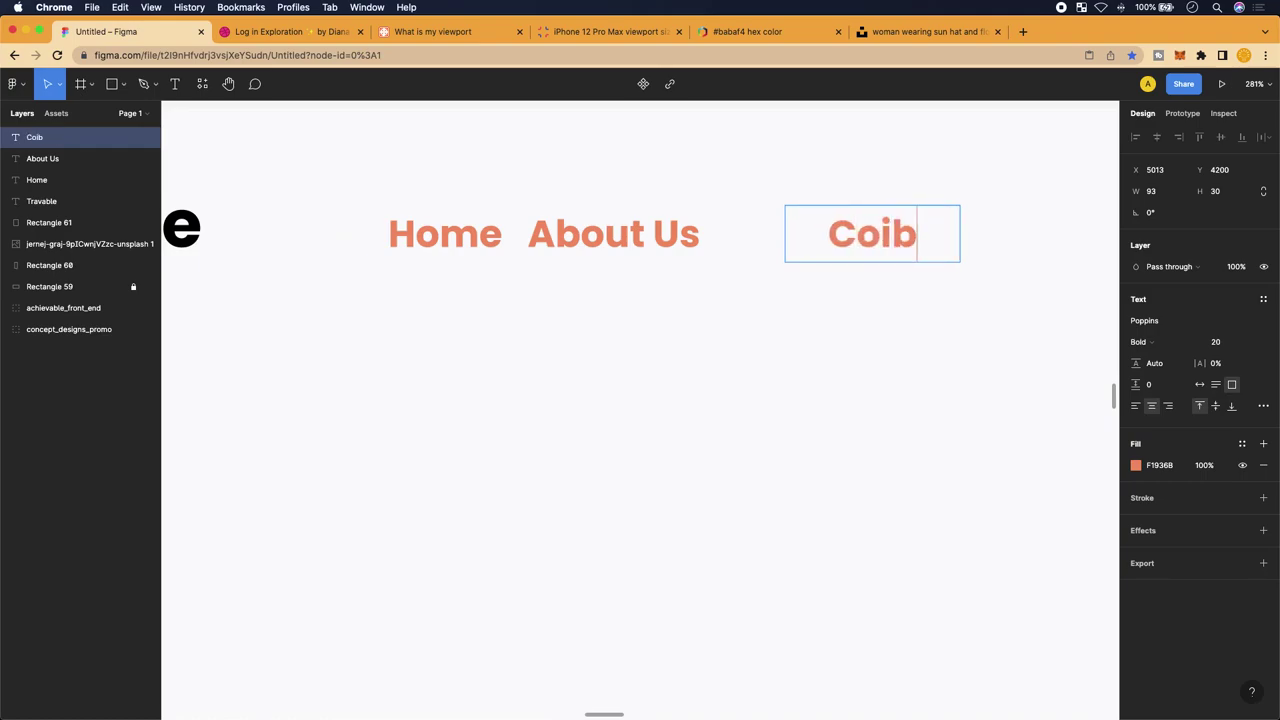
key("BackSpace")
type("tact")
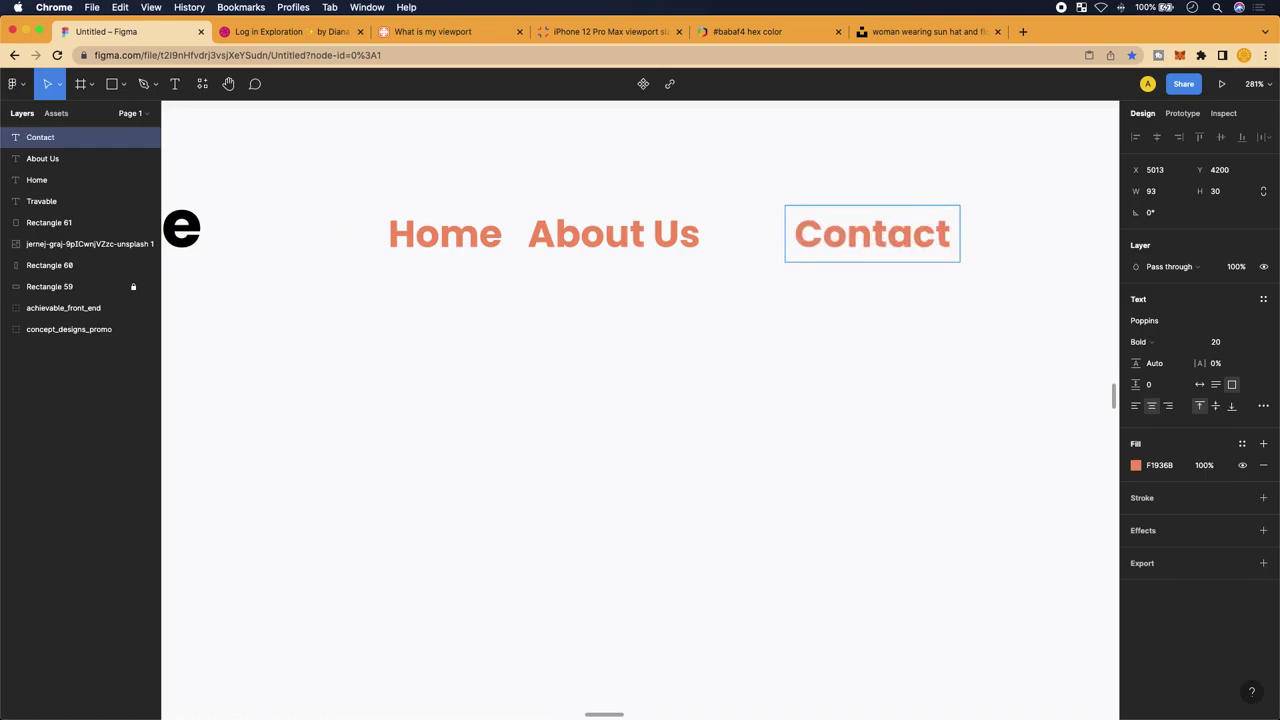
Spread out the navigation by moving "About Us" closer to "Contact" and "Home" closer to the logo at X 4771, Y 4200
left_click(650, 233)
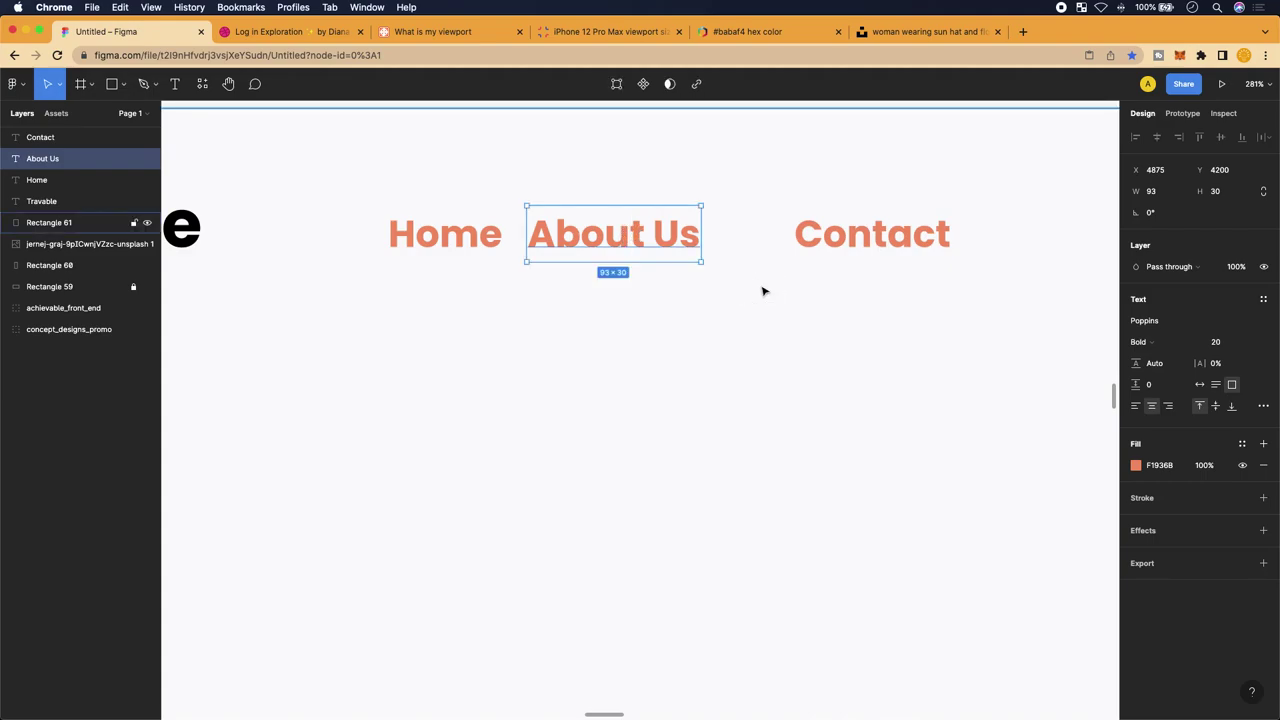
left_click_drag(637, 246, 677, 251)
left_click(860, 235)
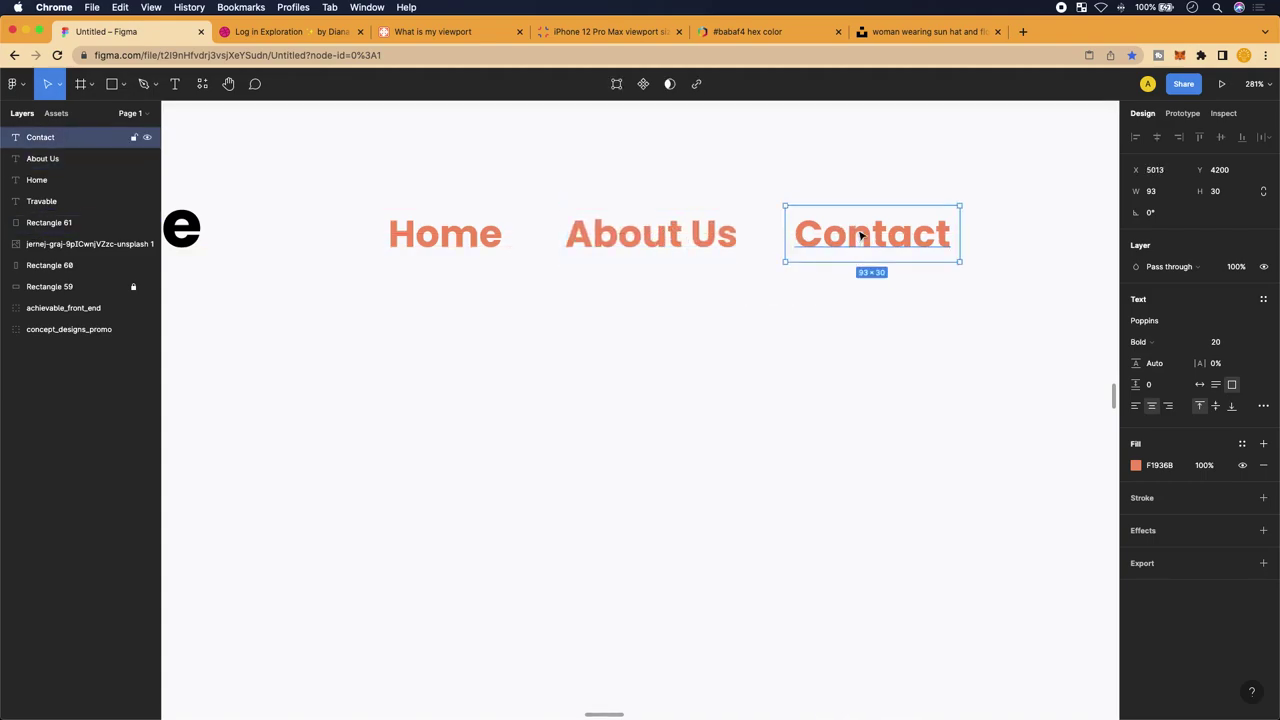
scroll(860, 235, "down", 5)
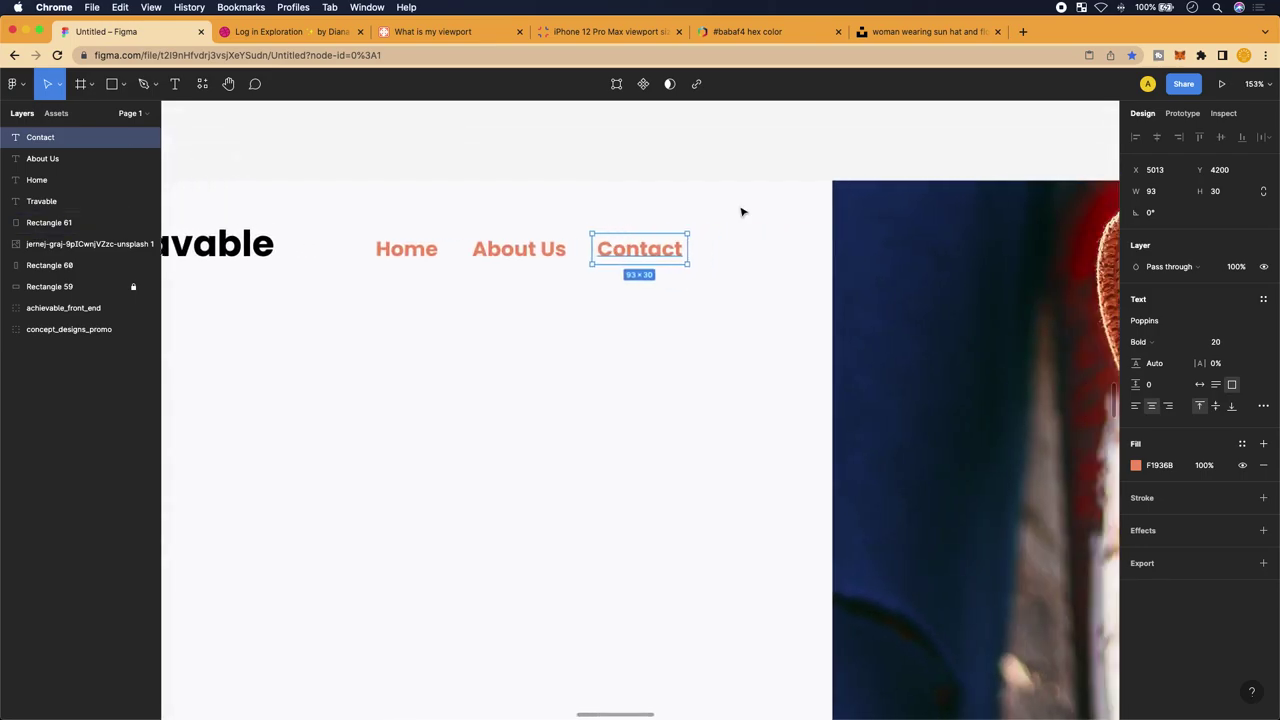
scroll(714, 254, "up", 3)
scroll(410, 240, "up", 3)
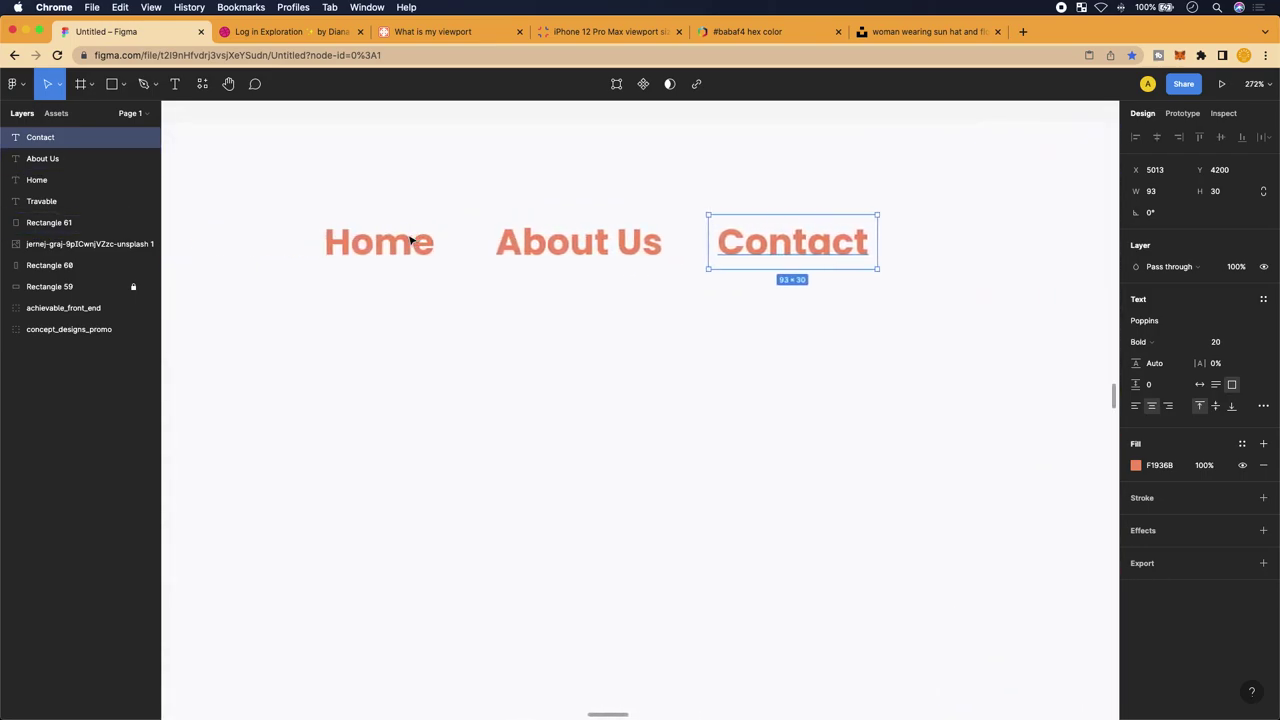
scroll(410, 240, "down", 5)
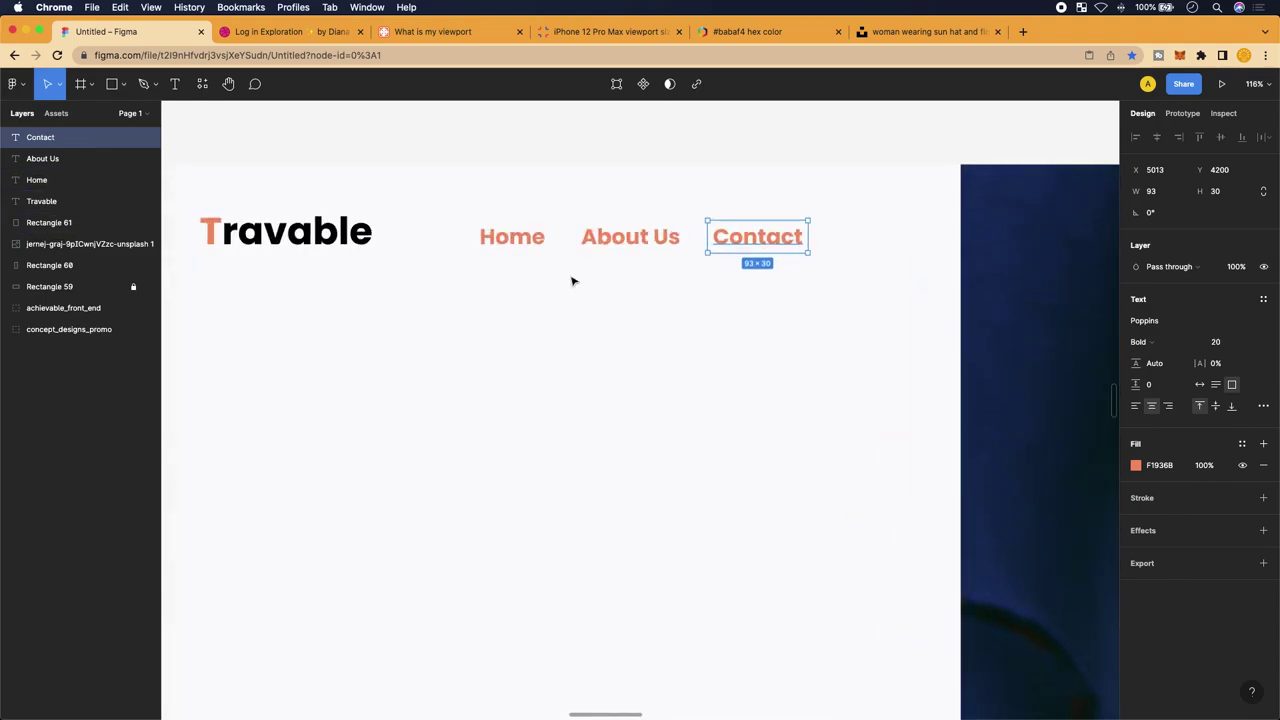
left_click(529, 237)
mouse_move(529, 237)
left_mouse_down()
mouse_move(500, 234)
mouse_move(510, 237)
left_mouse_up()
Shift the "Contact" link slightly away from "About Us" to X 5019, Y 4200
left_click(743, 246)
double_click(766, 240)
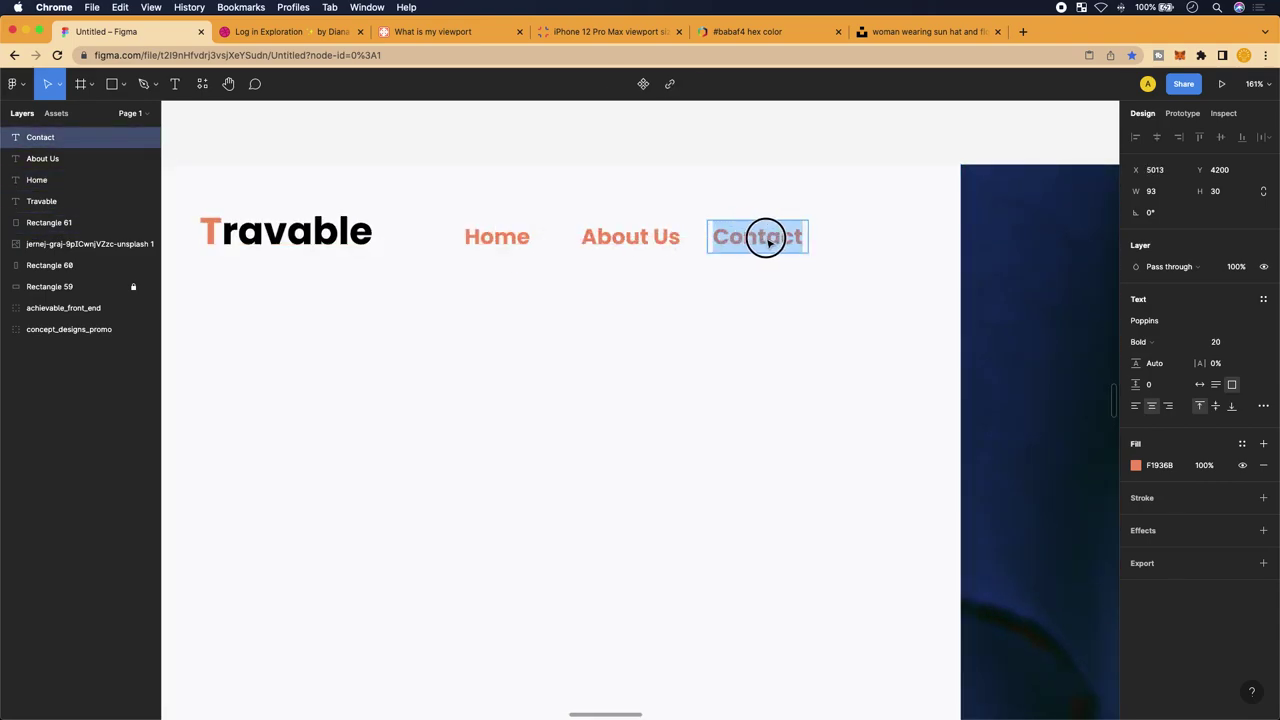
key("Escape")
mouse_move(766, 238)
left_mouse_down()
mouse_move(797, 238)
mouse_move(766, 239)
left_mouse_up()
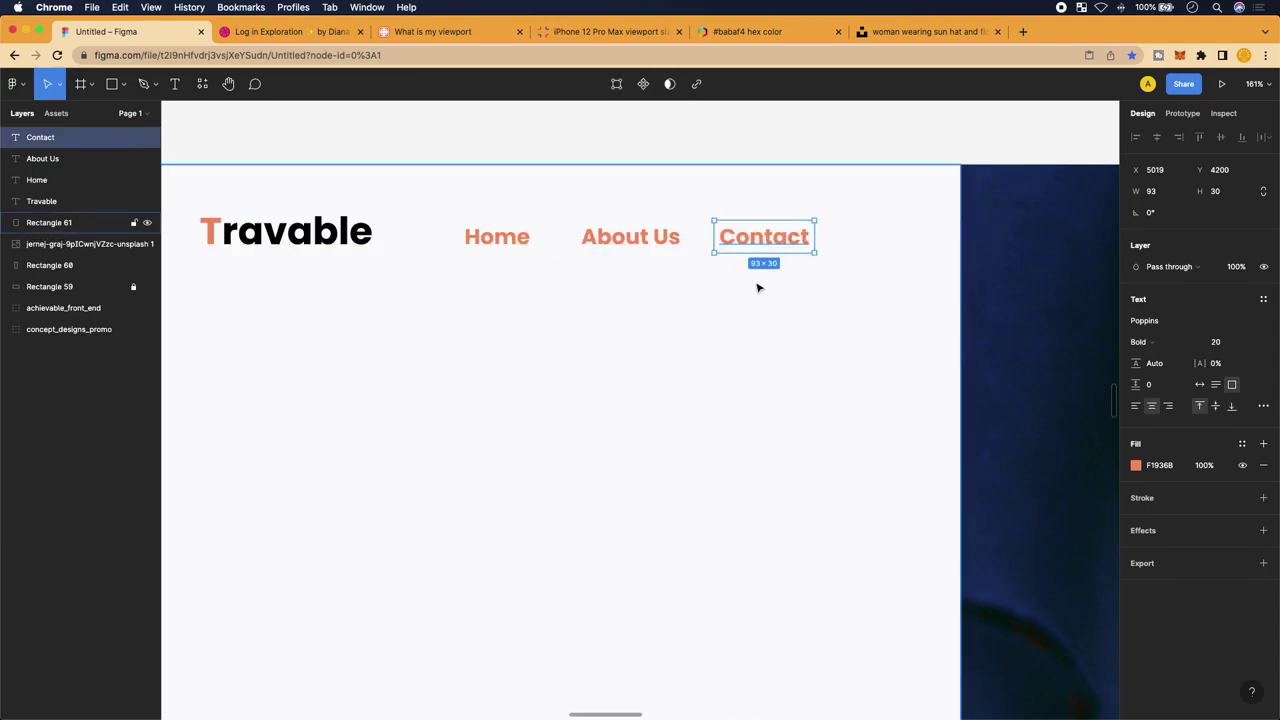
Examine the header spacing and the overall page layout, comparing it with the neighbouring "achievable" design
scroll(757, 288, "down", 3)
left_click(718, 304)
scroll(685, 332, "up", 1)
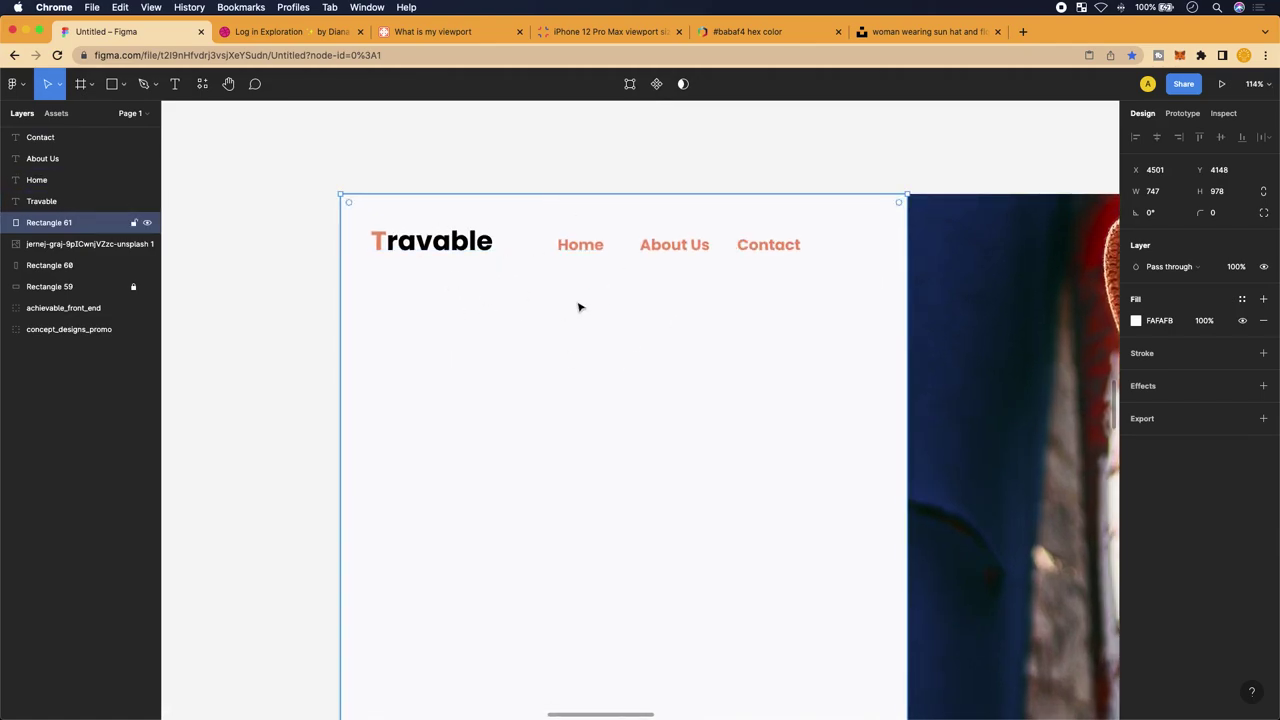
scroll(578, 307, "right", 3)
scroll(578, 307, "down", 2)
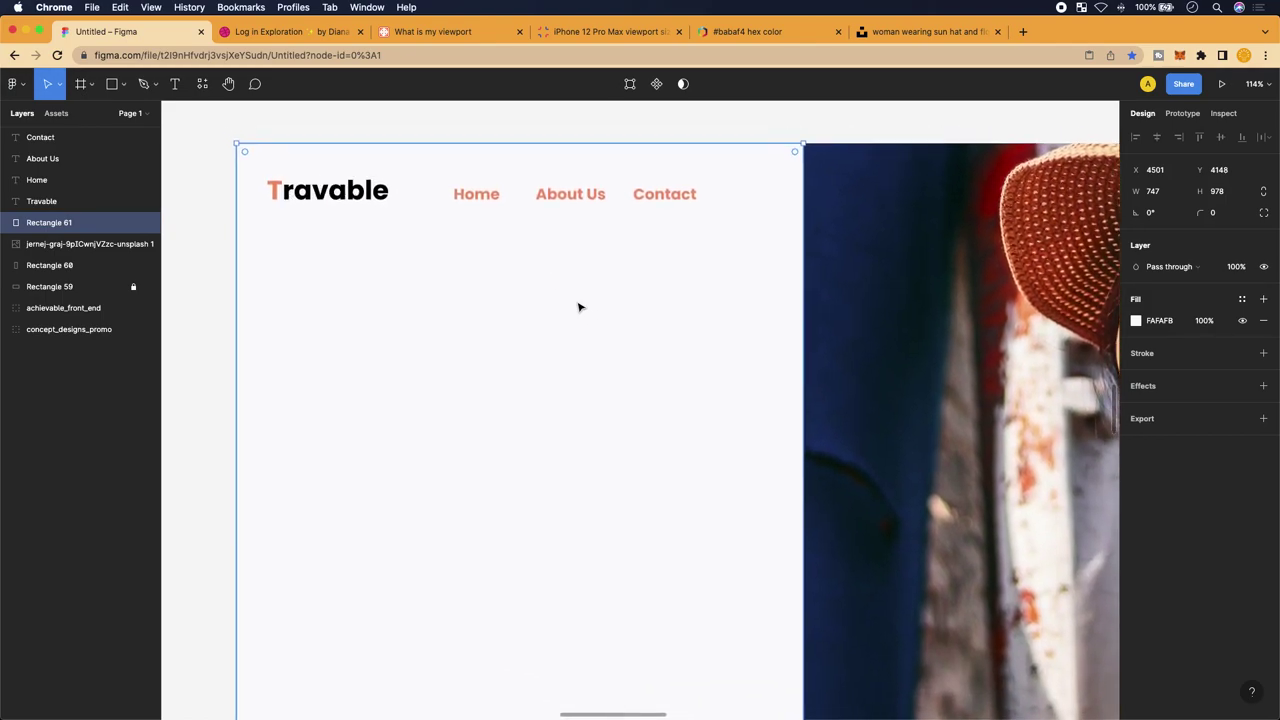
scroll(480, 280, "left", 1)
scroll(480, 280, "up", 1)
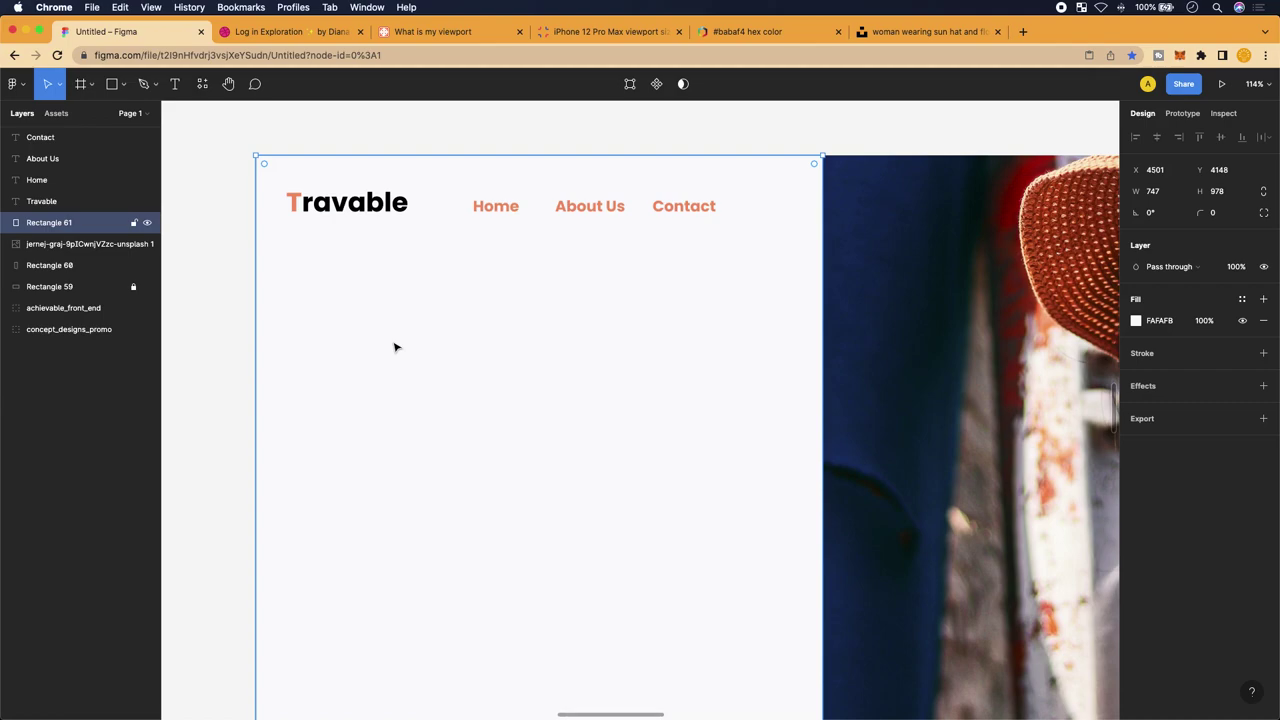
scroll(394, 347, "right", 1)
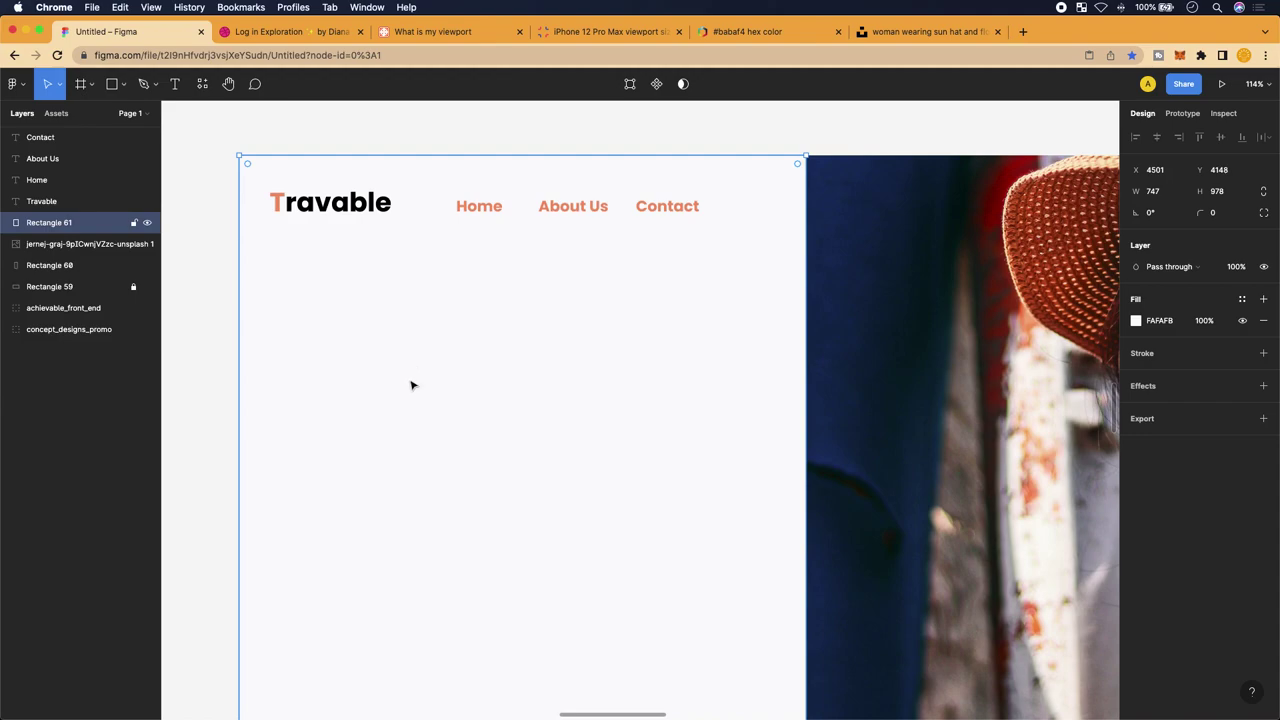
scroll(409, 343, "down", 2)
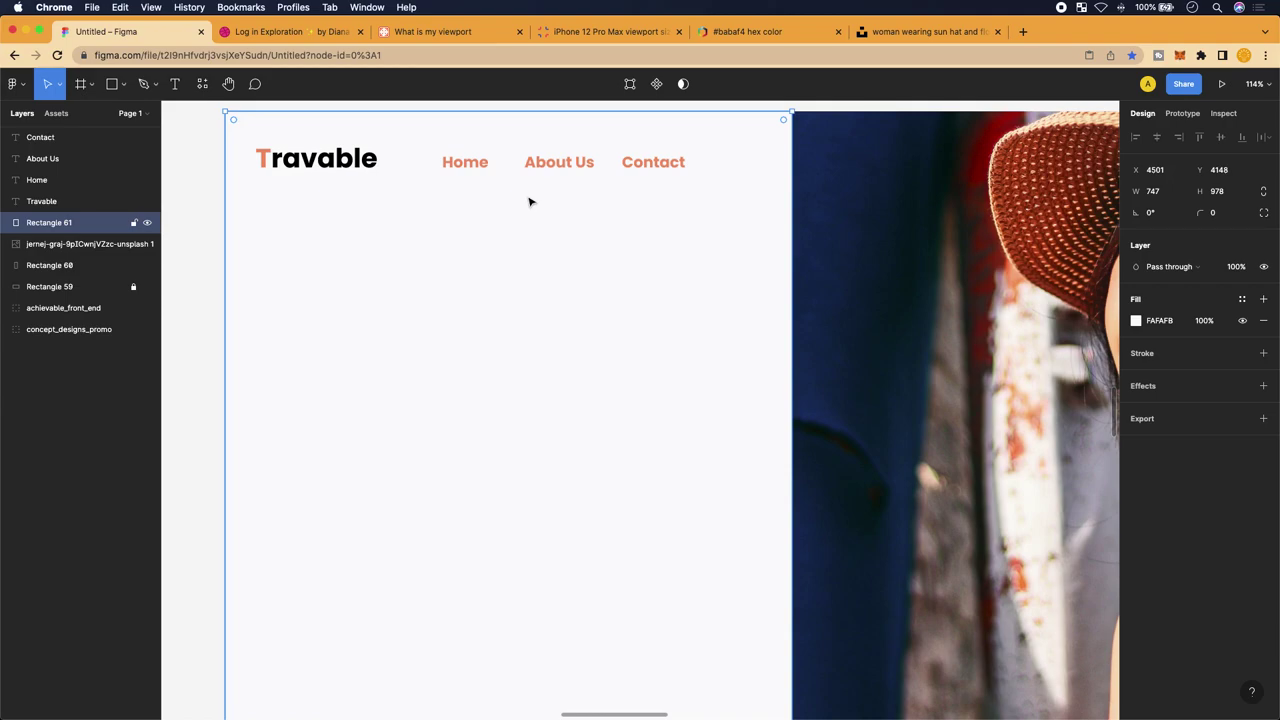
scroll(530, 202, "down", 5)
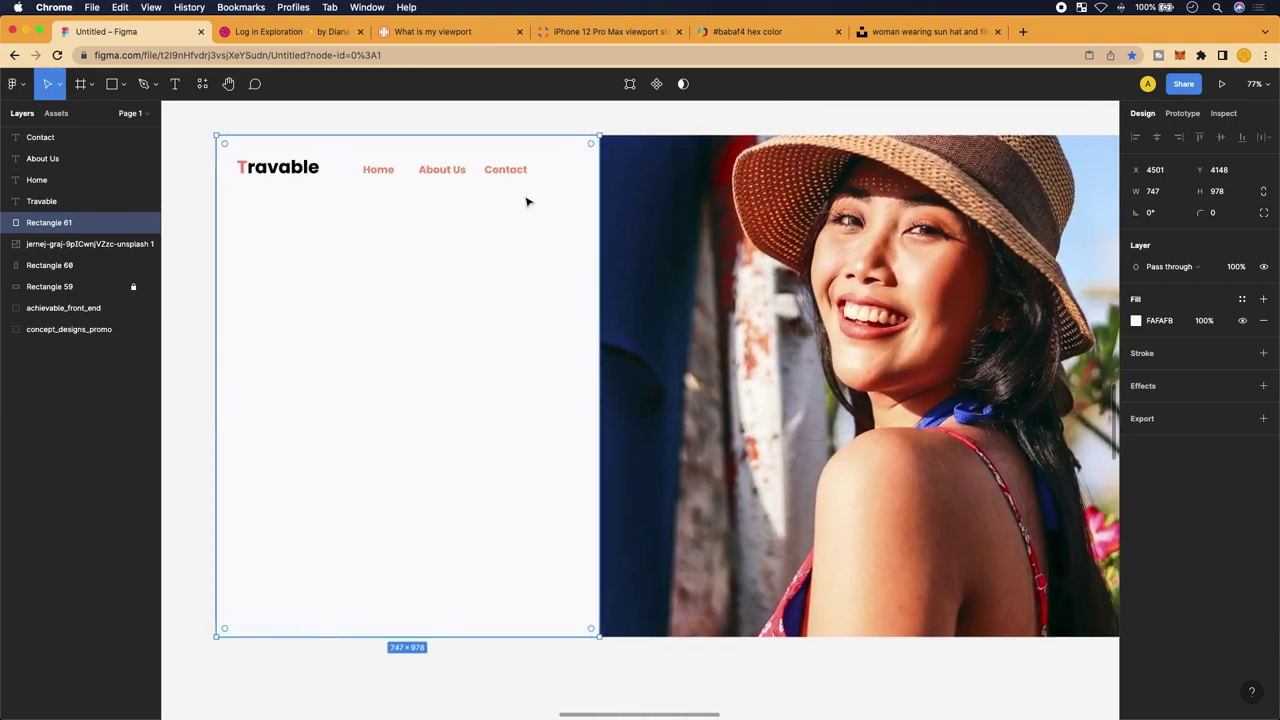
scroll(527, 202, "right", 3)
scroll(443, 170, "left", 4)
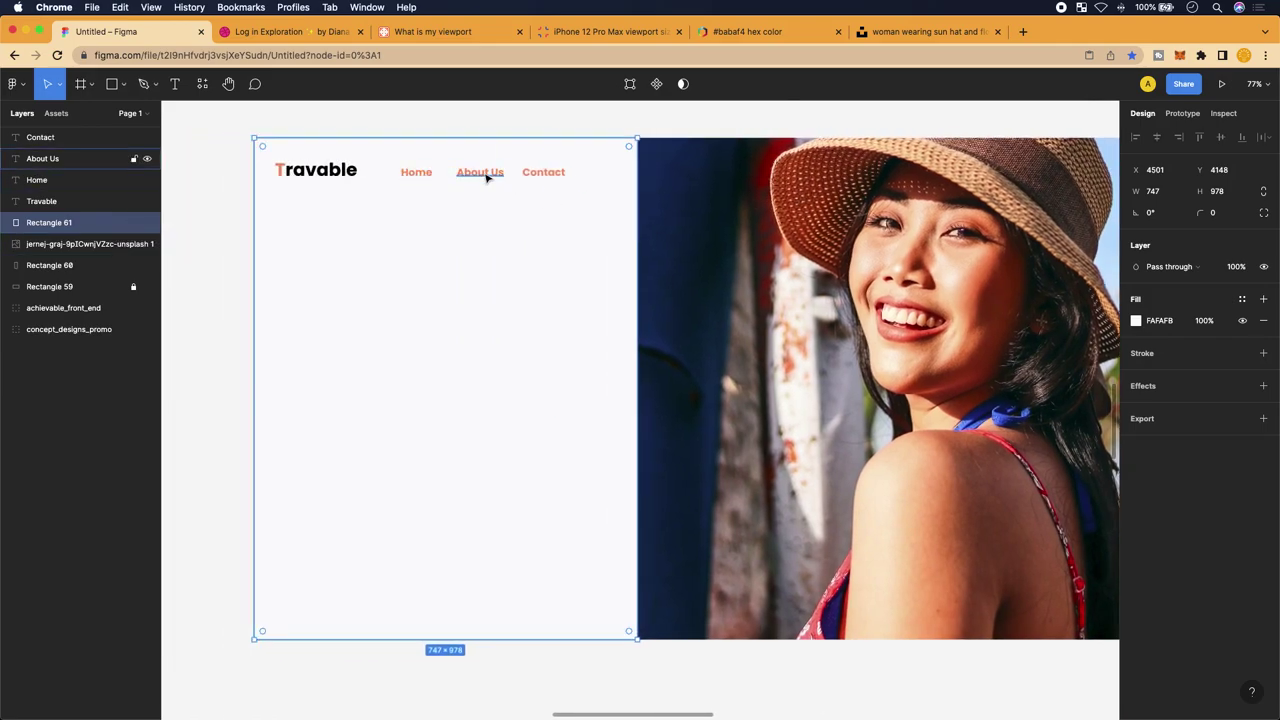
scroll(458, 318, "right", 2)
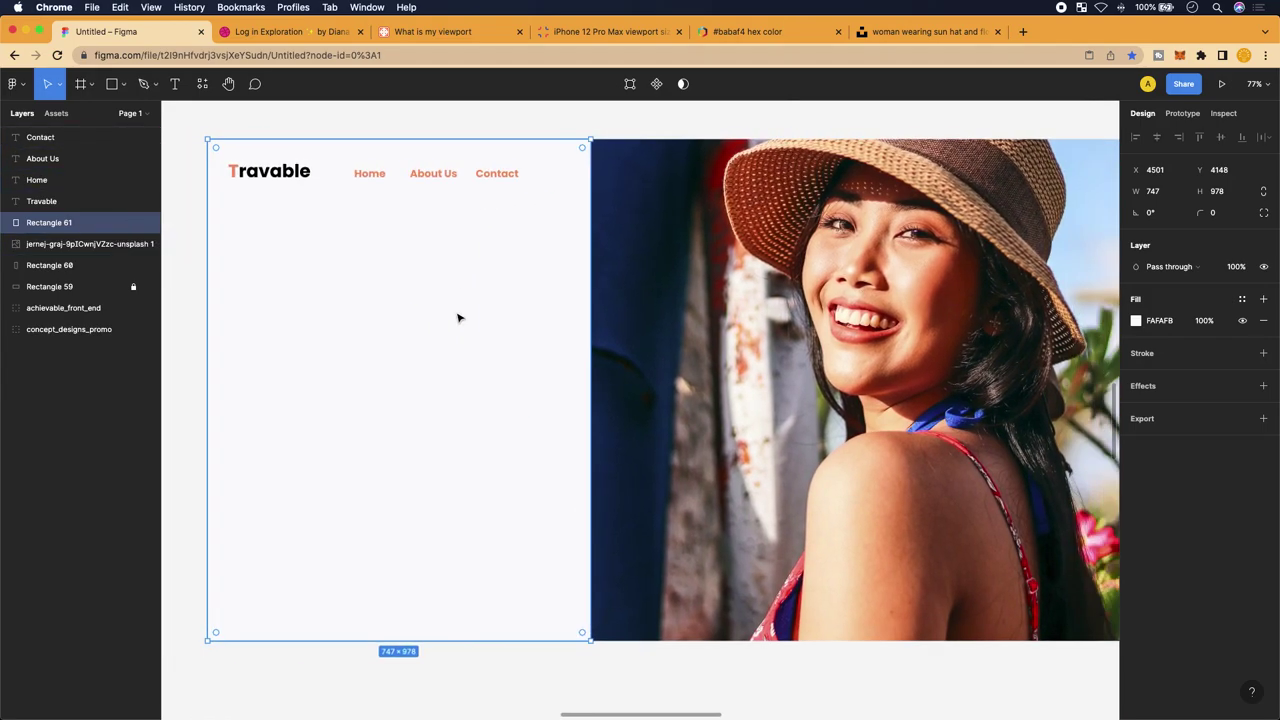
scroll(458, 318, "right", 4)
scroll(458, 318, "down", 3)
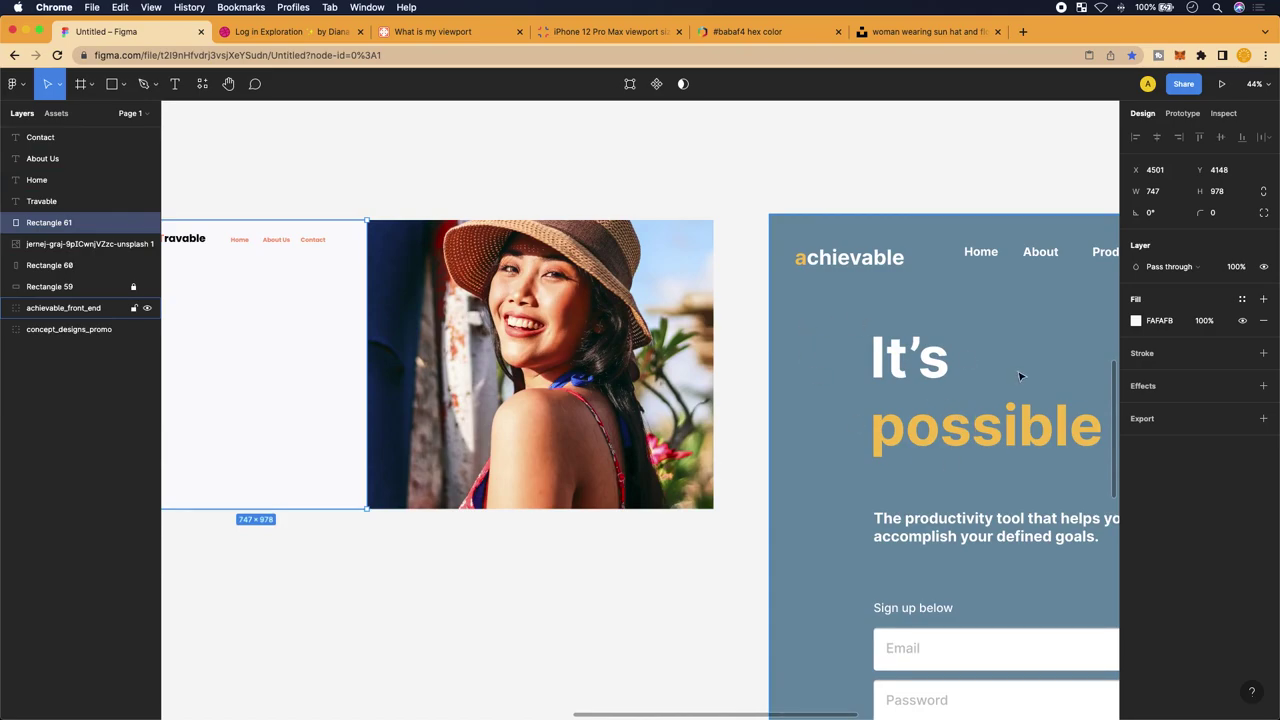
scroll(950, 407, "left", 4)
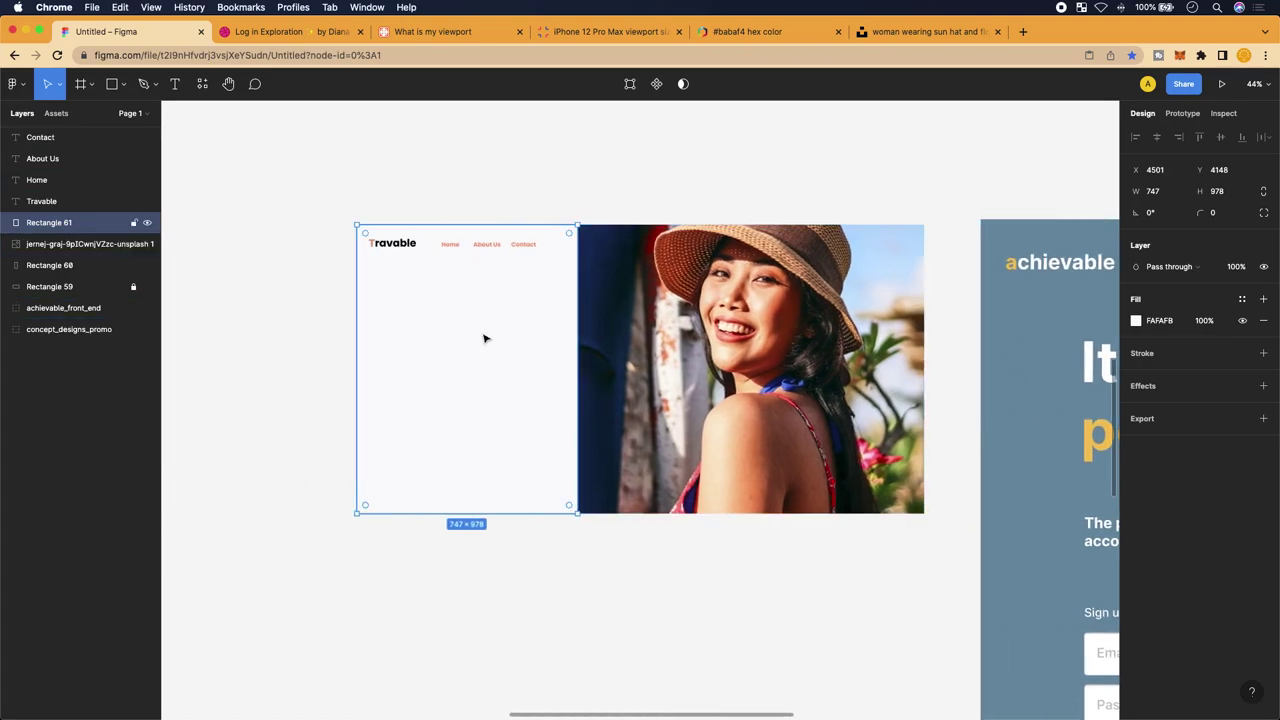
Duplicate the "Travable" logo text and place the copy straight below it at X 4541, Y 4369
scroll(453, 263, "up", 5)
left_click(453, 242)
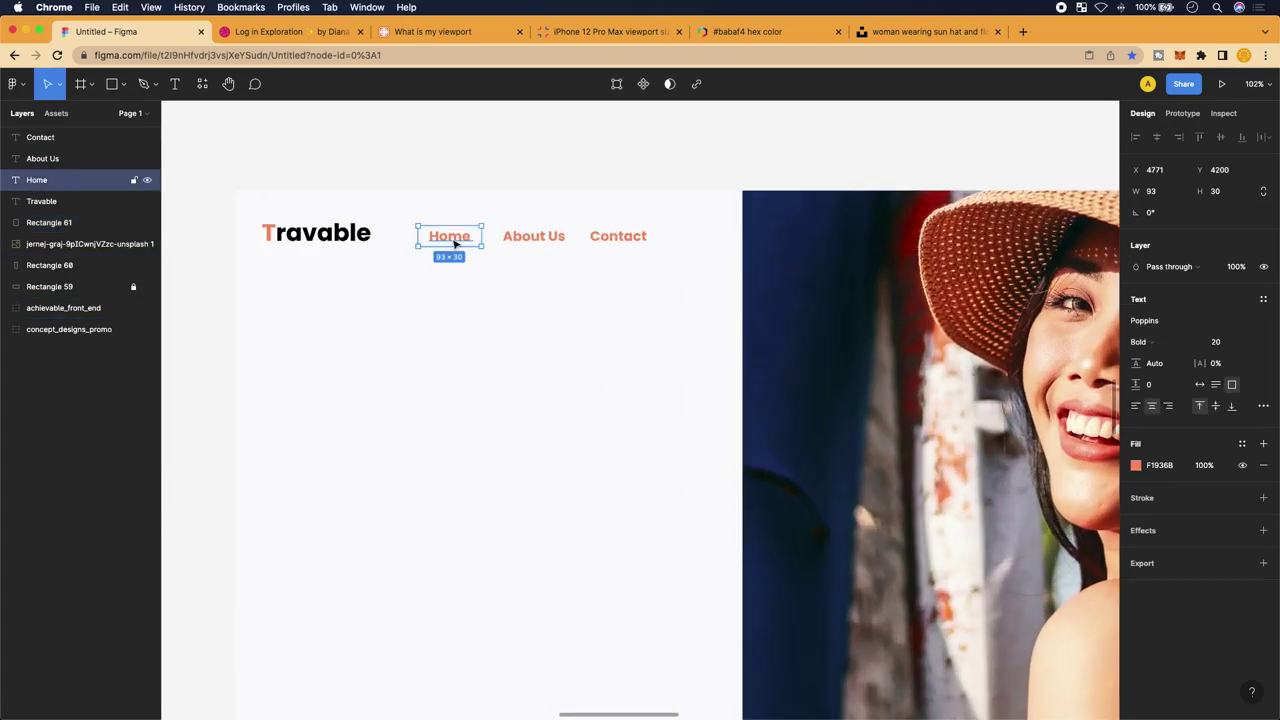
left_click(340, 240)
key("super+c")
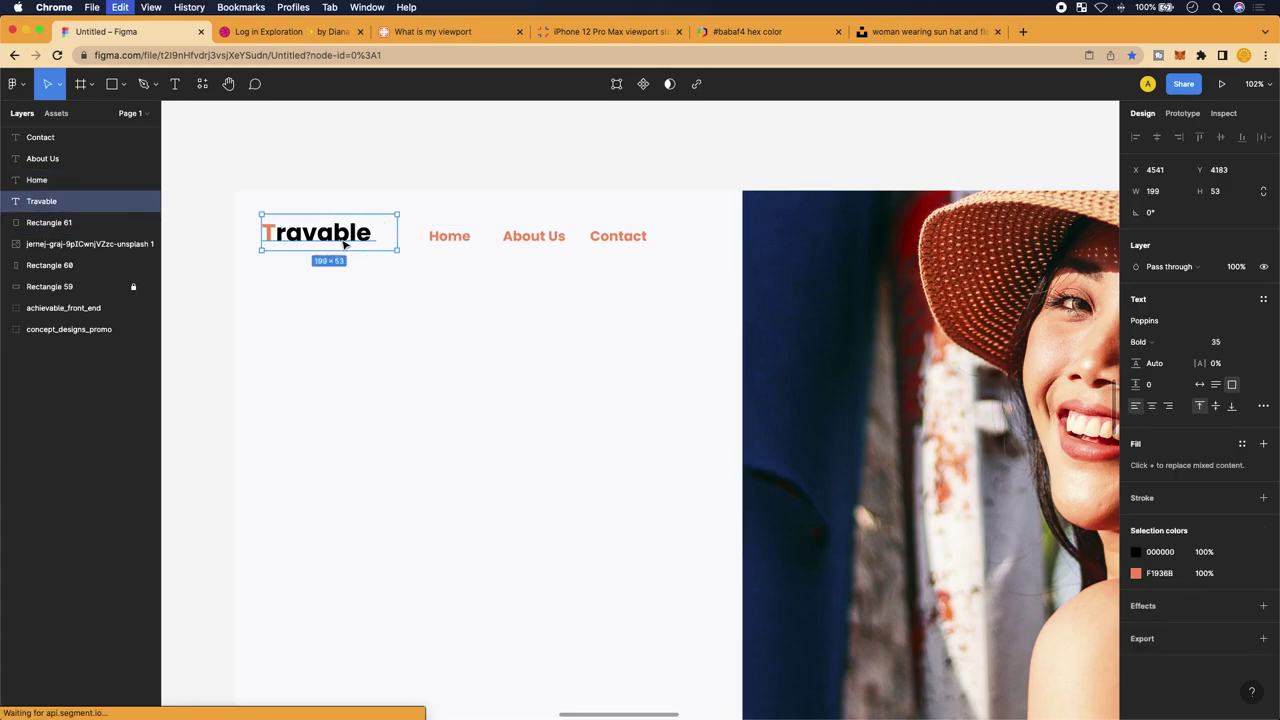
key("super+v")
left_click_drag(341, 241, 341, 366)
scroll(341, 366, "down", 3)
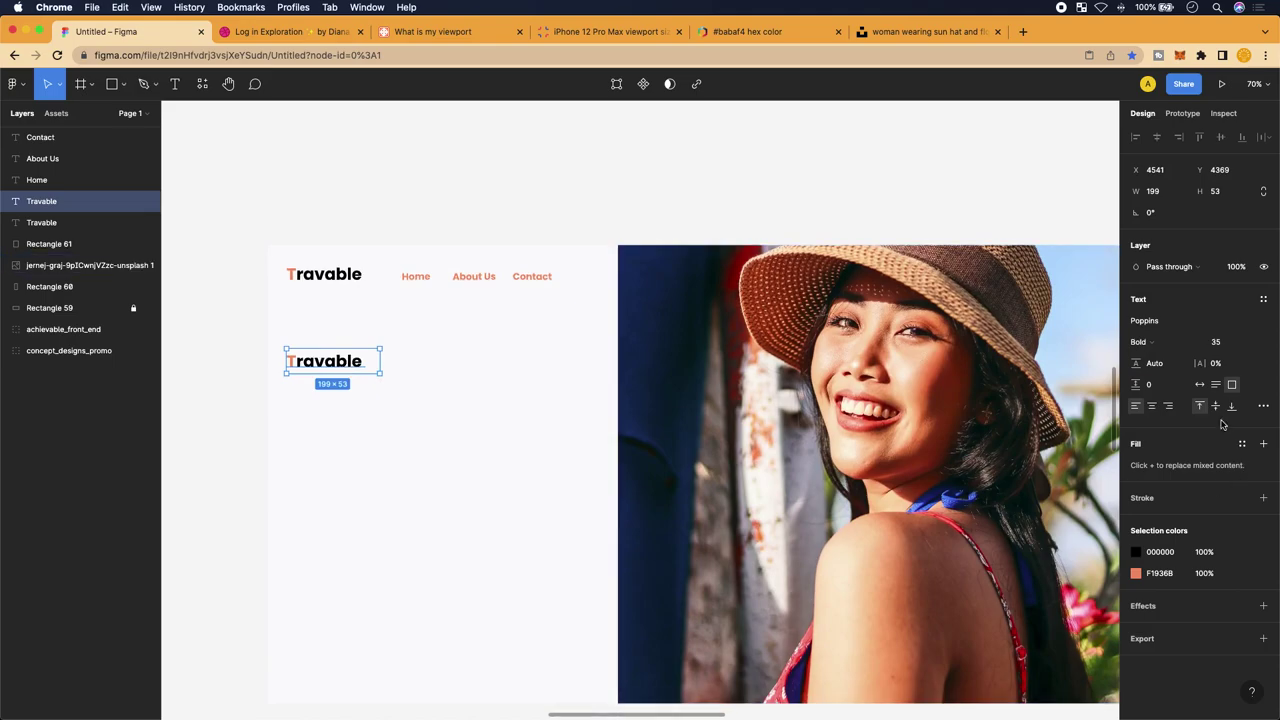
Set the copied logo text's font size to 100 and enlarge its text box to 571 × 165
left_click(1218, 342)
type("100")
key("Return")
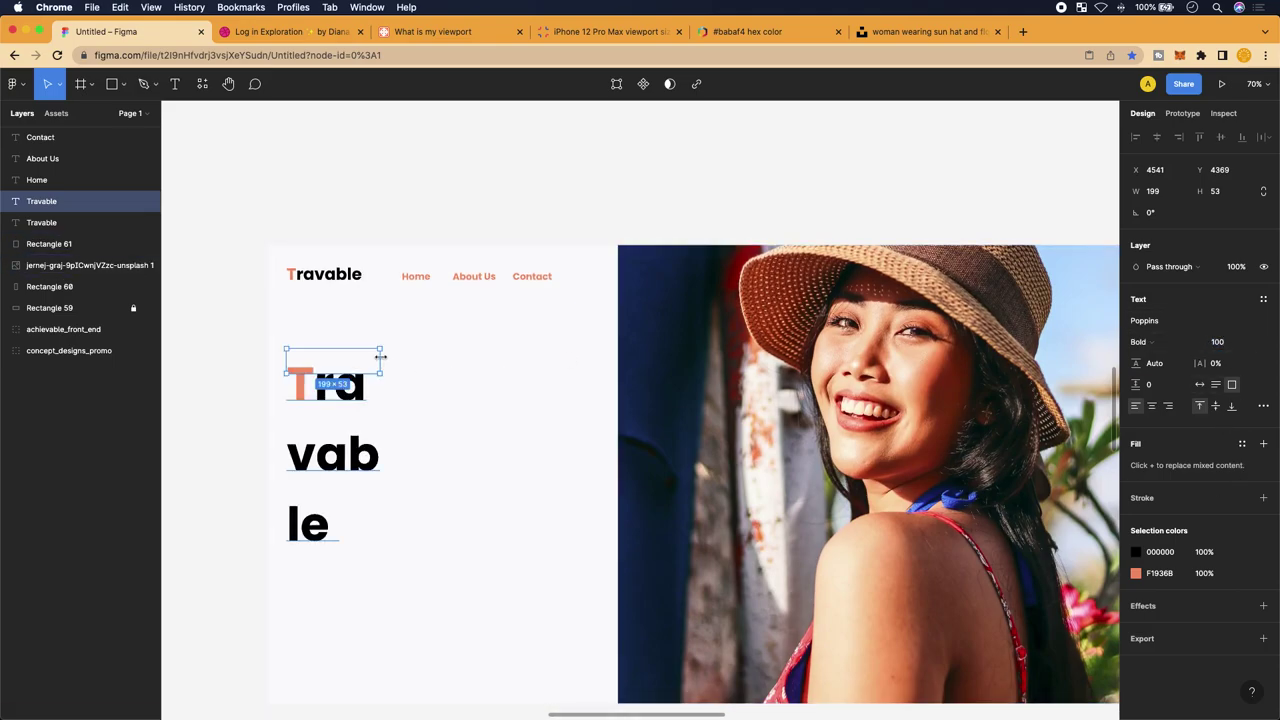
left_click_drag(381, 360, 492, 427)
Replace the wording of the enlarged text with "Go anywhere" in the orange fill F1936B
double_click(491, 381)
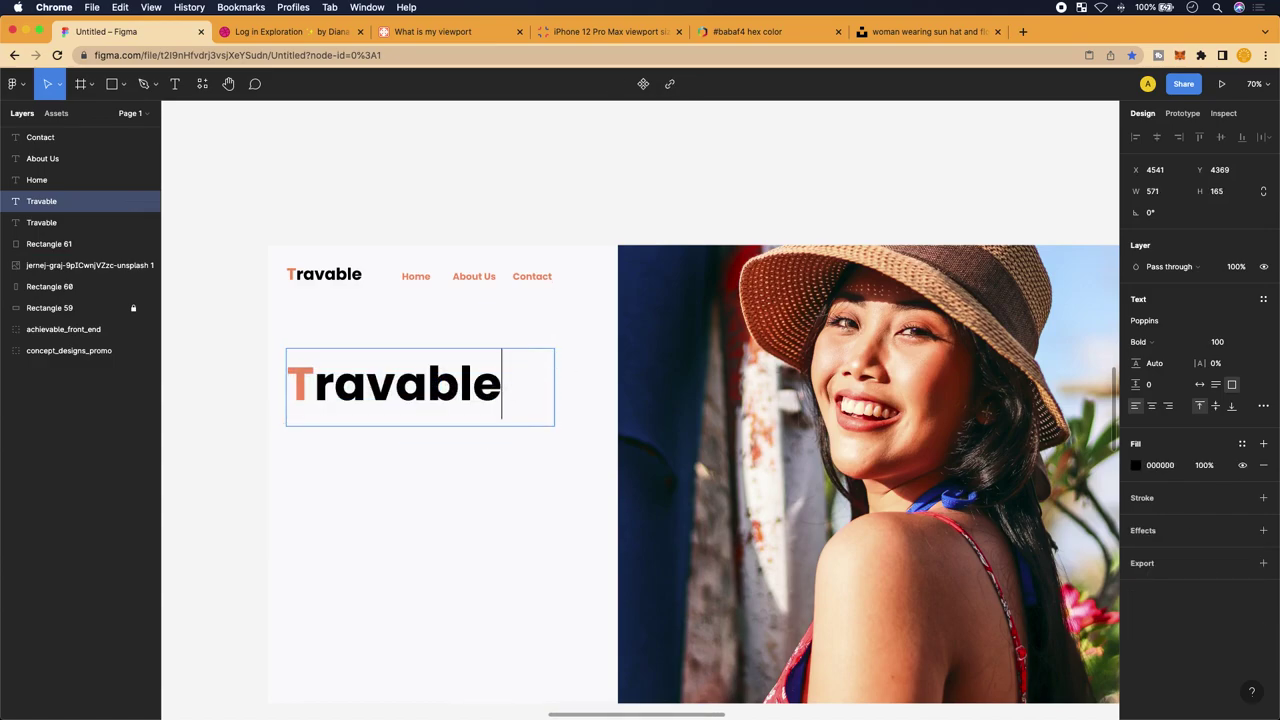
key("BackSpace")
key("BackSpace")
key("BackSpace")
key("BackSpace")
key("BackSpace")
key("BackSpace")
key("BackSpace")
key("BackSpace")
type("Go ")
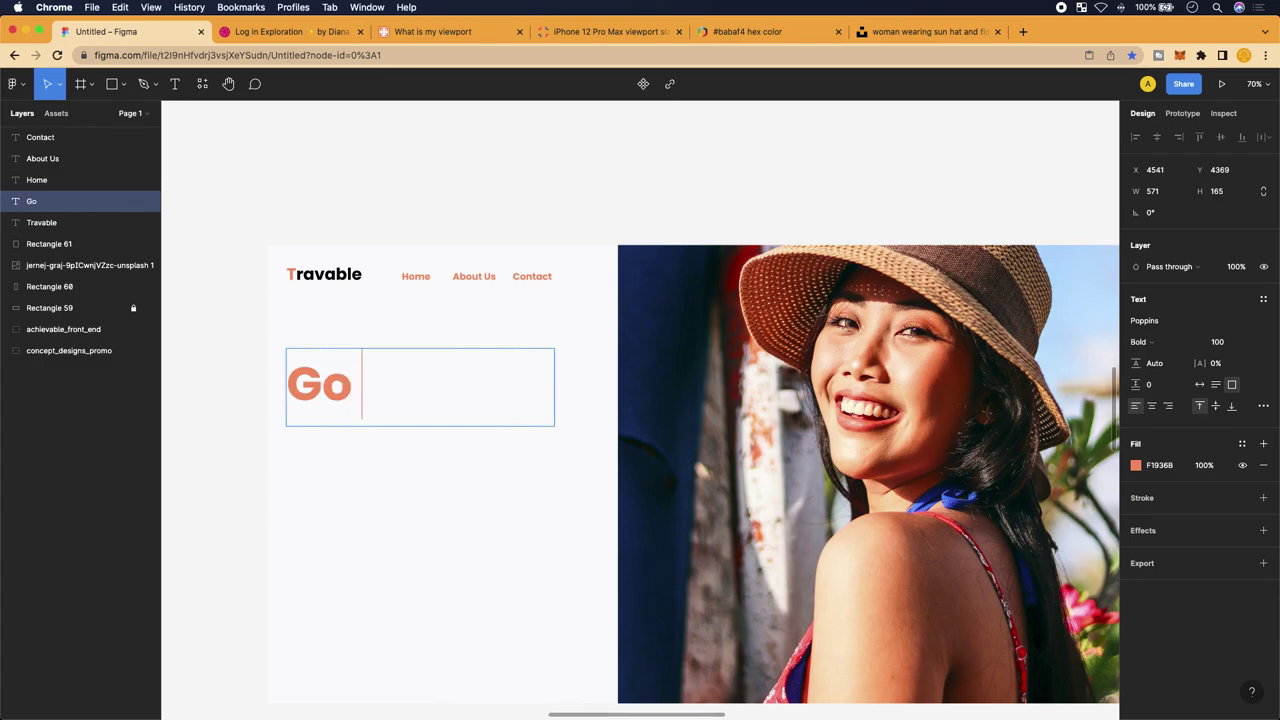
type("anywhere")
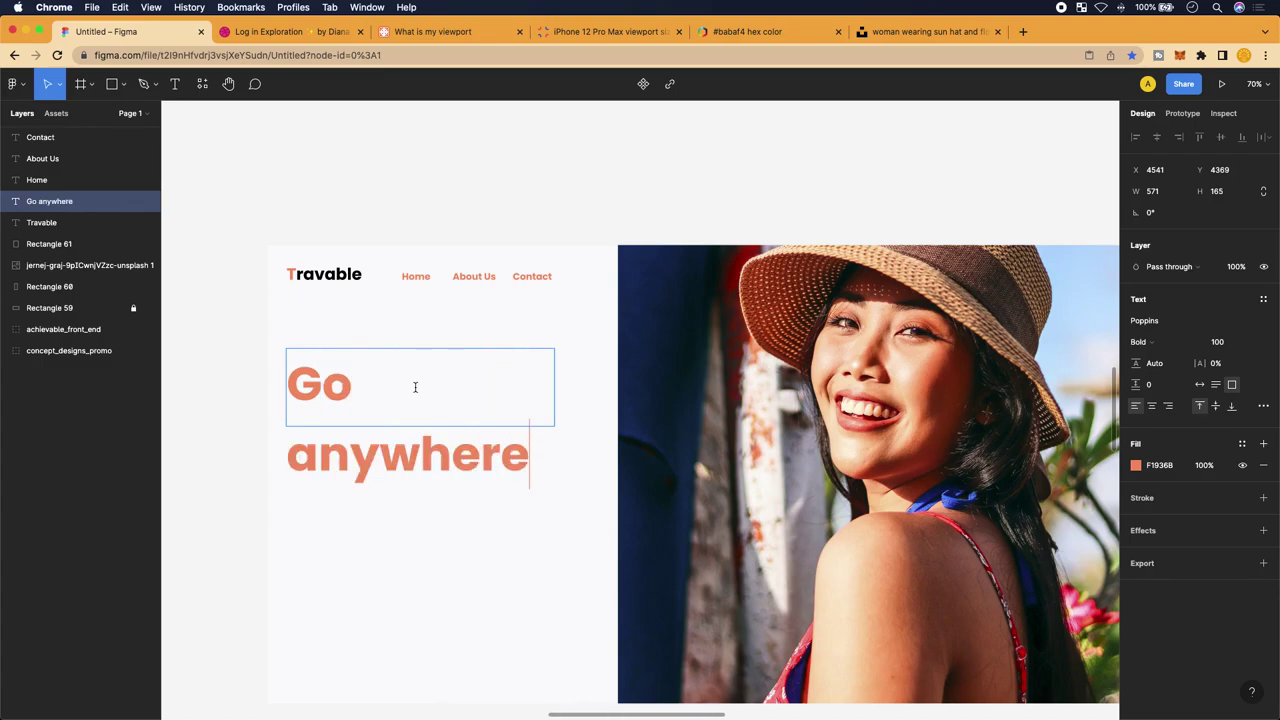
Capitalize the heading's first word so the text reads "GO anywhere", and finish editing it
left_click_drag(400, 384, 328, 385)
key("BackSpace")
type("O")
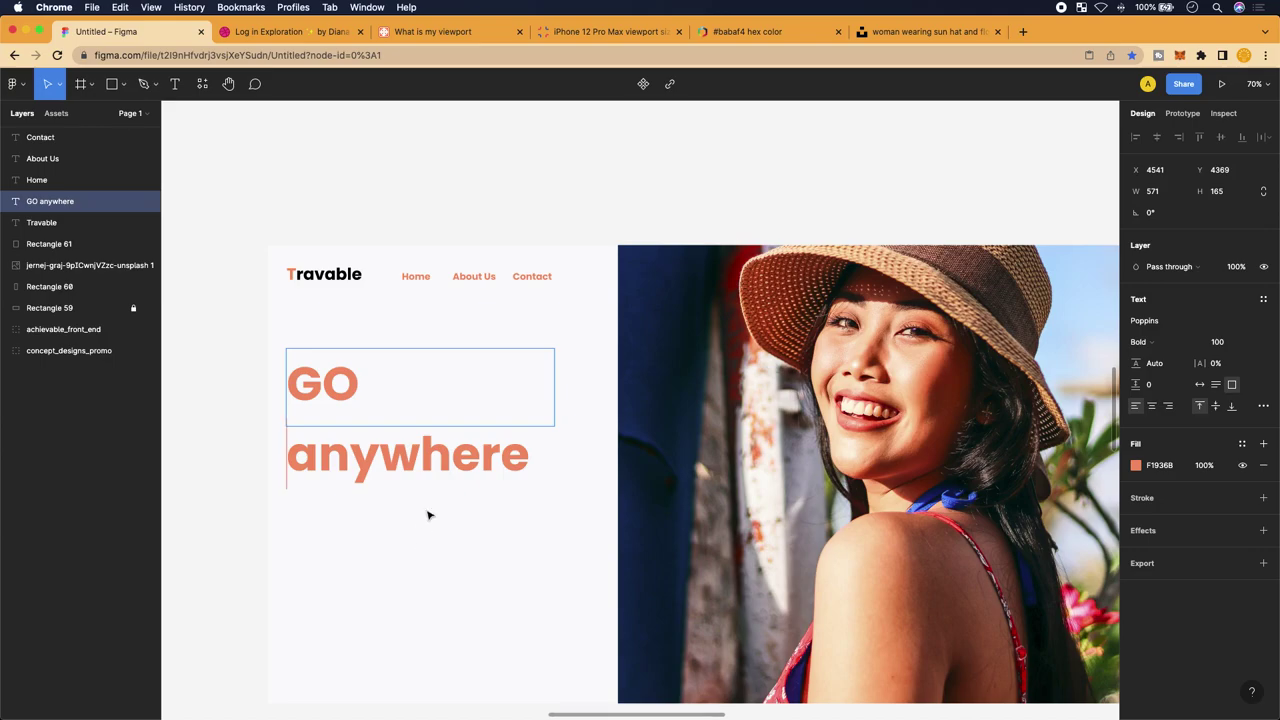
scroll(491, 429, "right", 5)
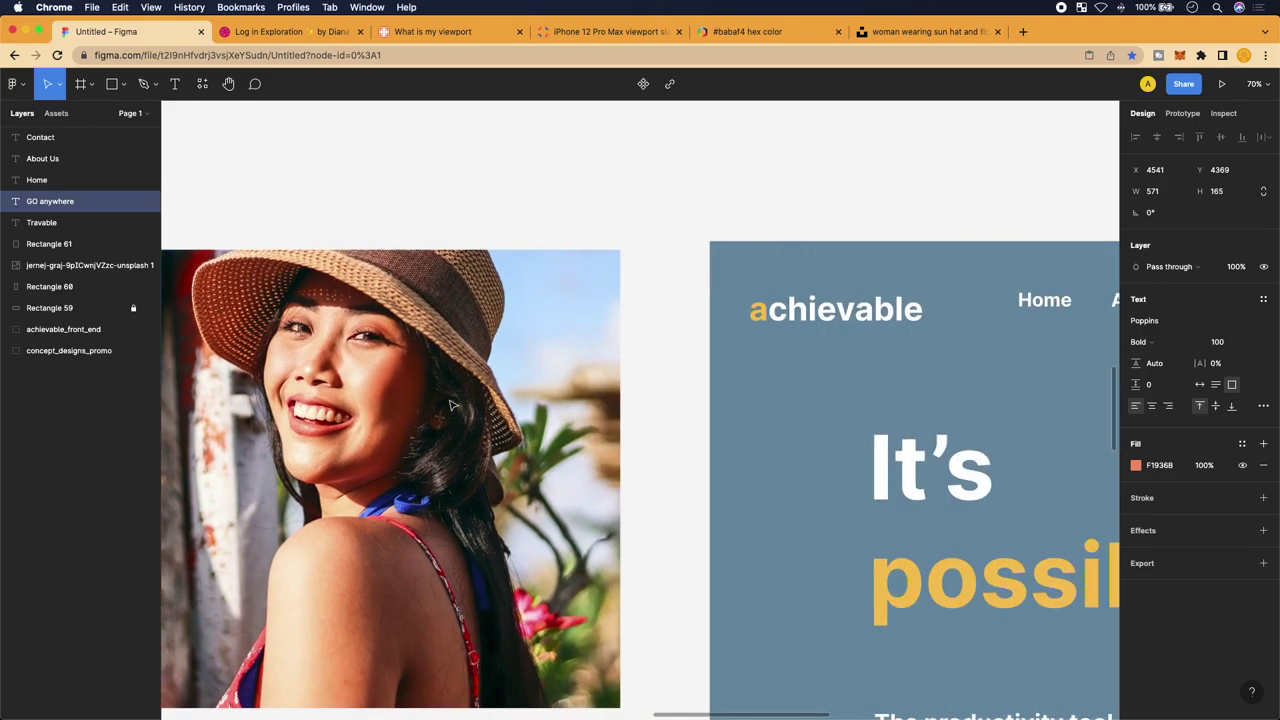
scroll(449, 400, "left", 6)
left_click(426, 445)
left_click(355, 398)
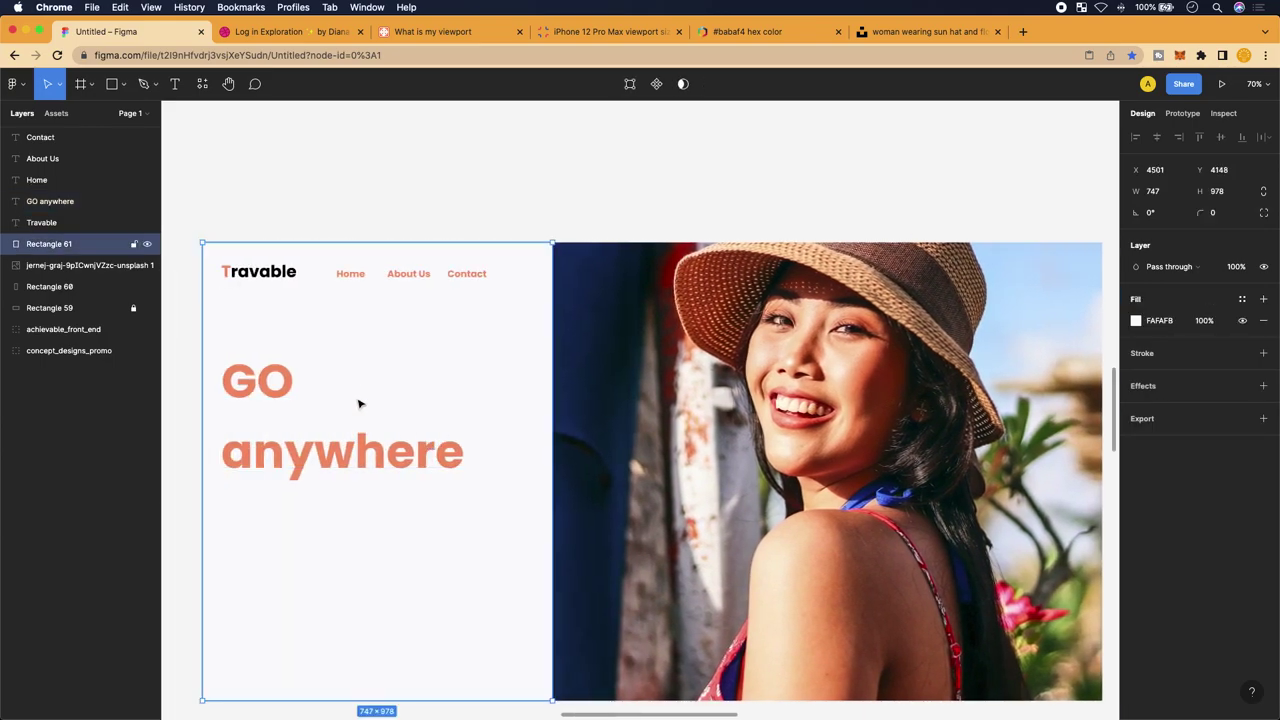
double_click(258, 380)
scroll(260, 382, "left", 3)
right_click(445, 381)
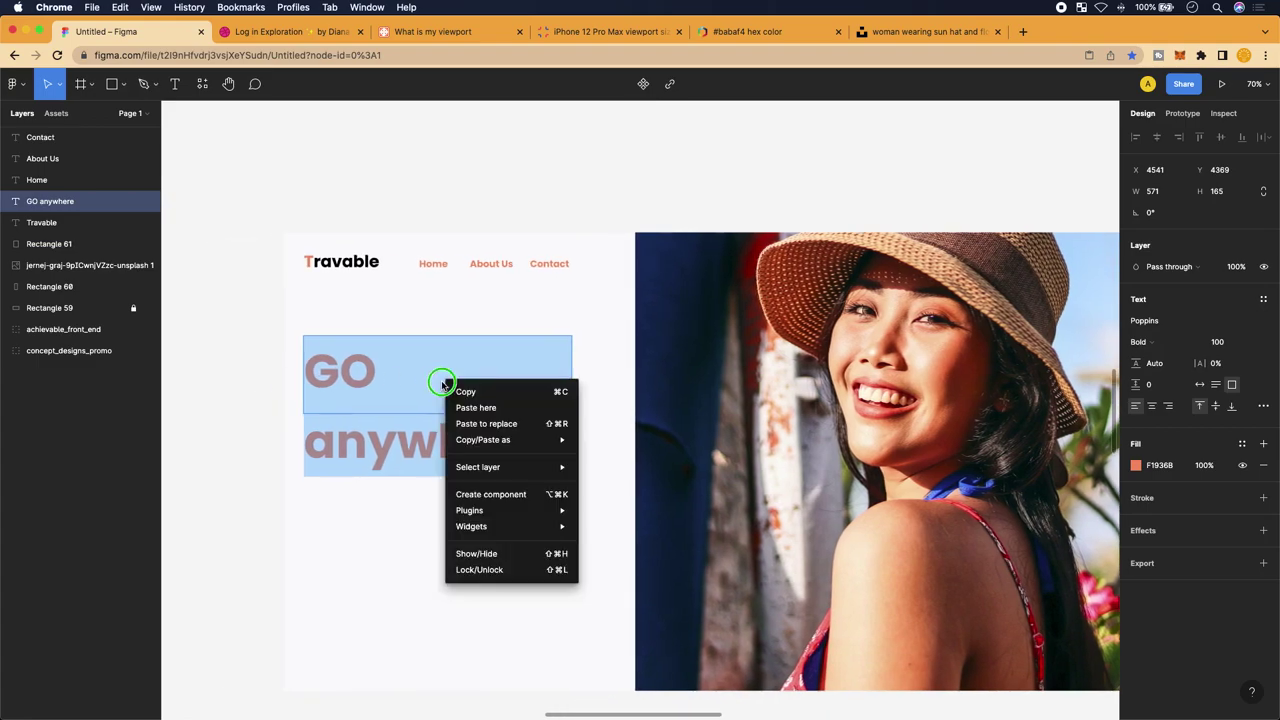
mouse_move(465, 437)
key("Escape")
key("Escape")
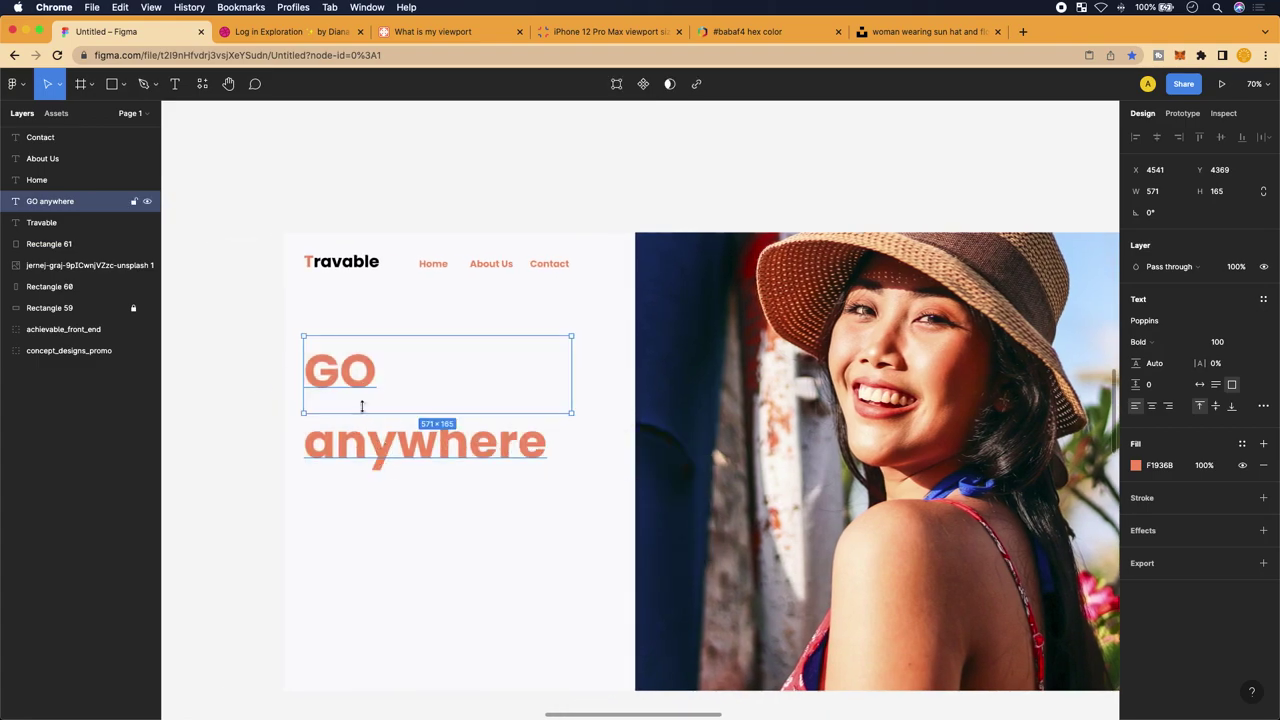
Extend the "GO anywhere" heading's text box to 571 × 343
double_click(360, 408)
left_click(372, 380)
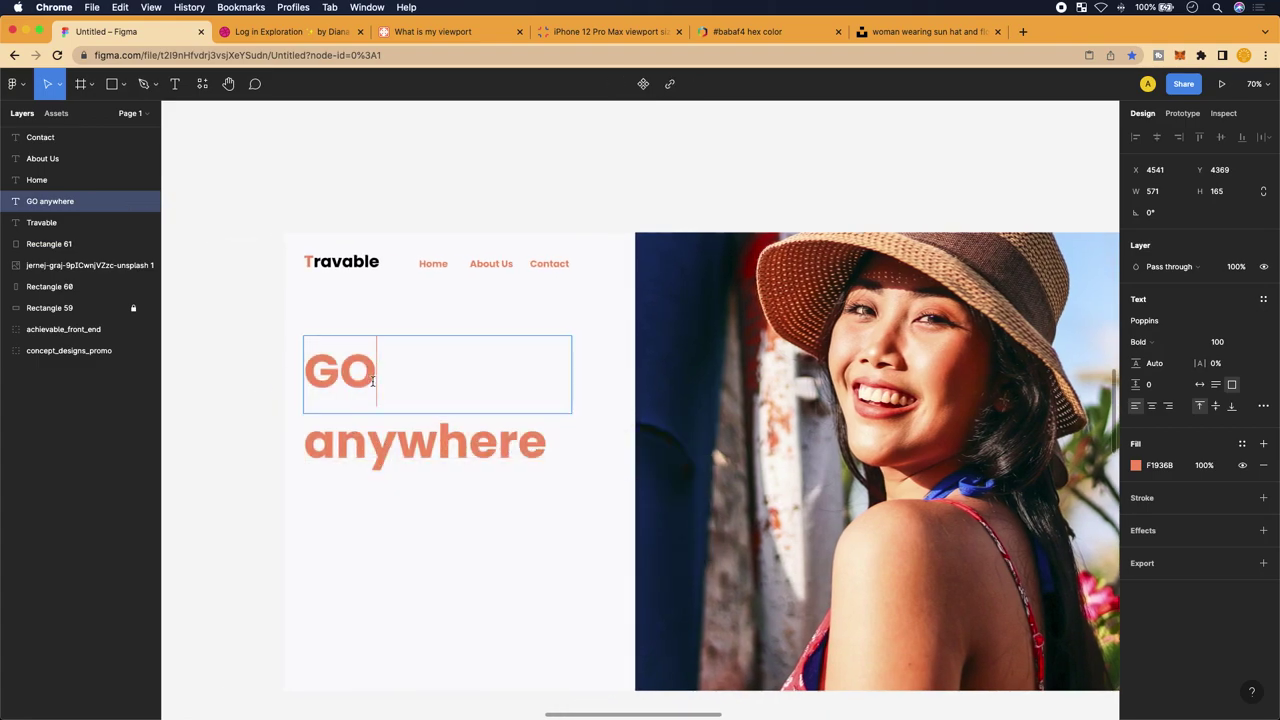
right_click(372, 380)
left_click(338, 432)
key("Escape")
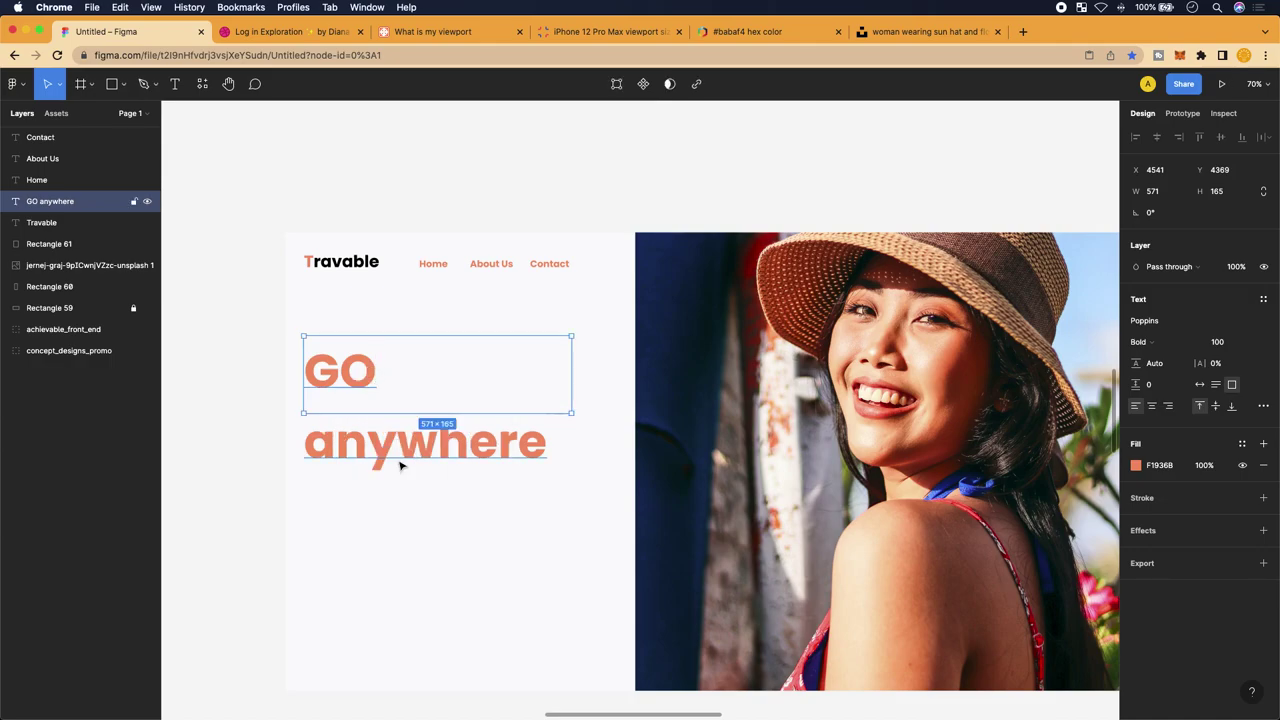
right_click(396, 461)
left_click(338, 425)
left_click_drag(337, 414, 340, 497)
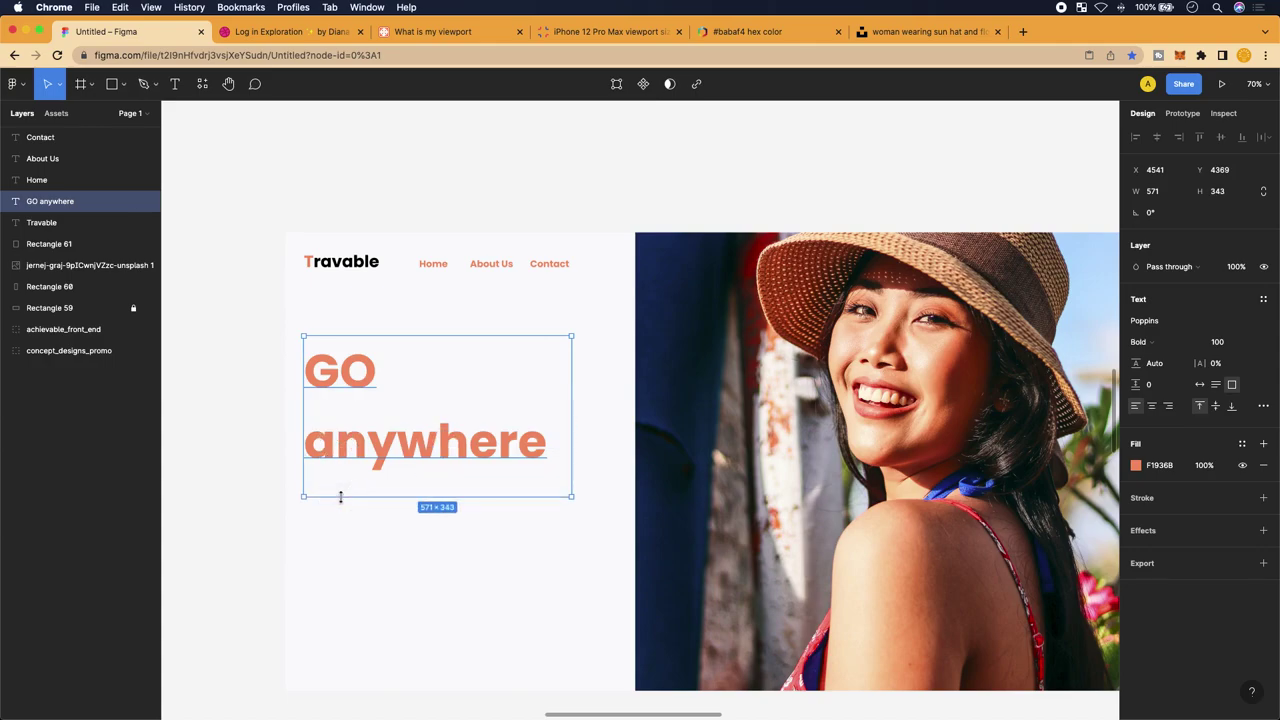
Remove "anywhere" from the heading so only "GO" remains, and shrink its text box to 571 × 138
double_click(443, 431)
left_click(478, 434)
left_click(545, 438)
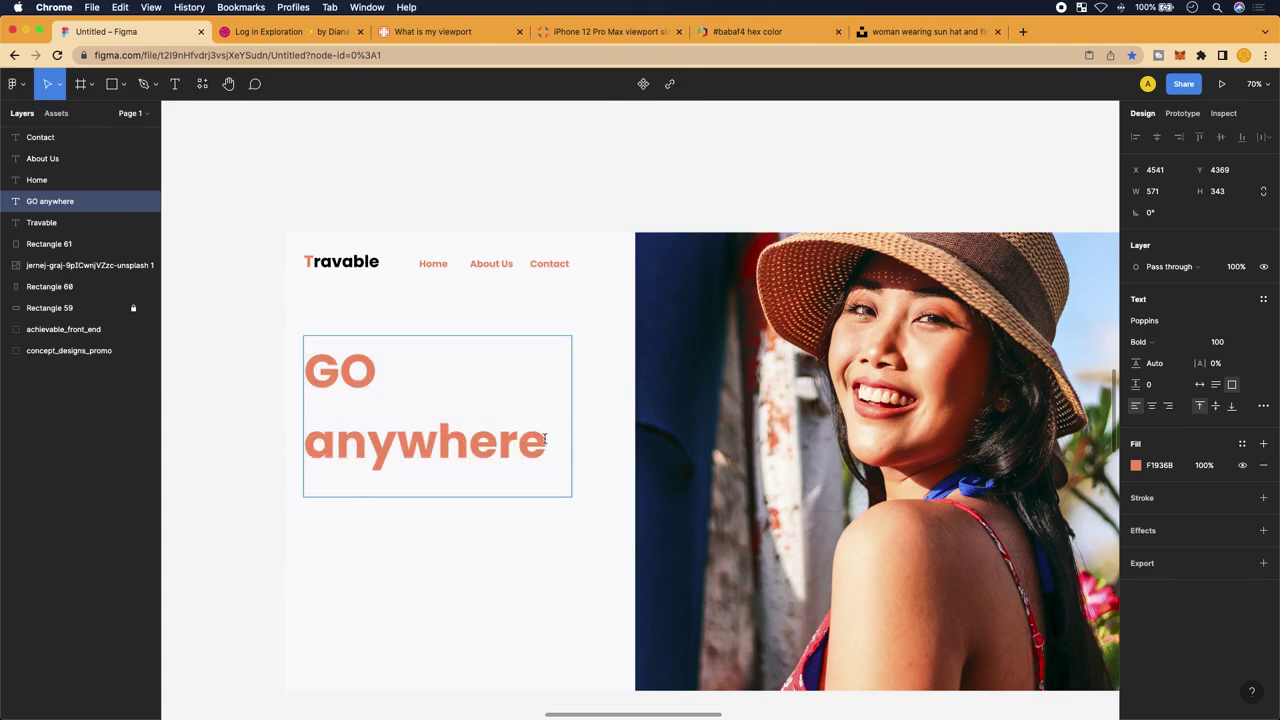
double_click(545, 438)
key("BackSpace")
key("Escape")
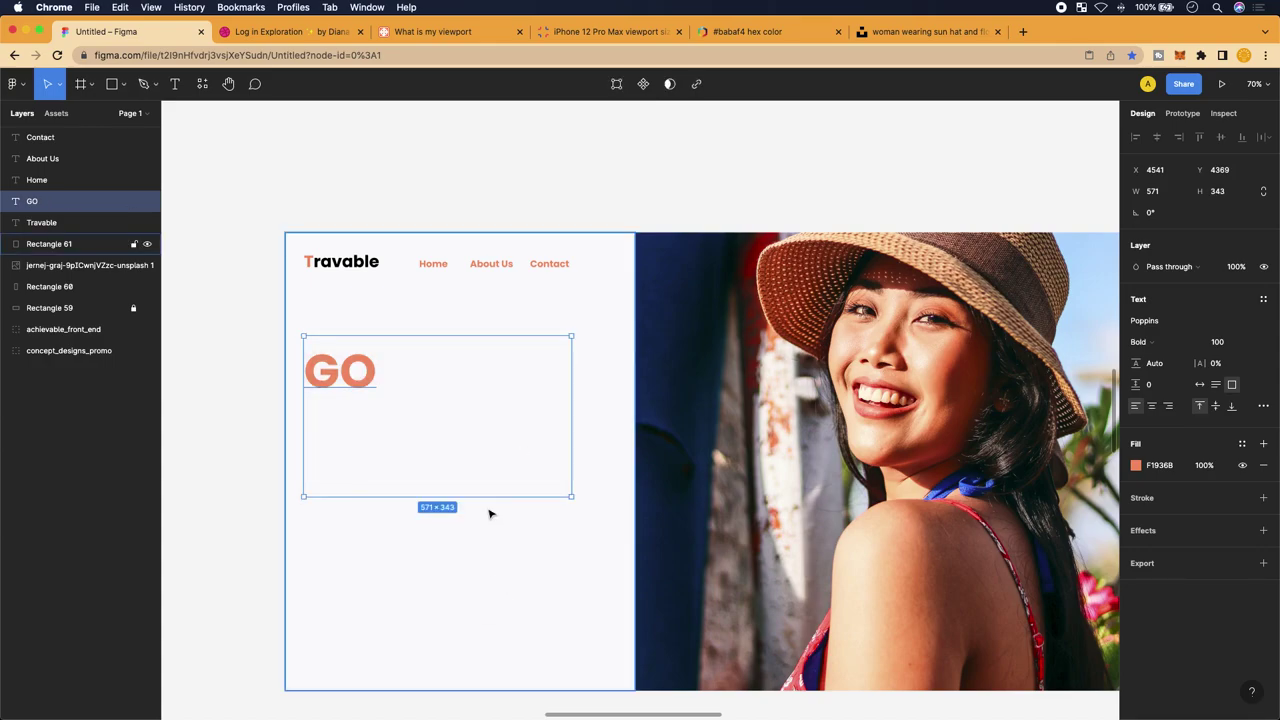
left_click_drag(489, 496, 480, 400)
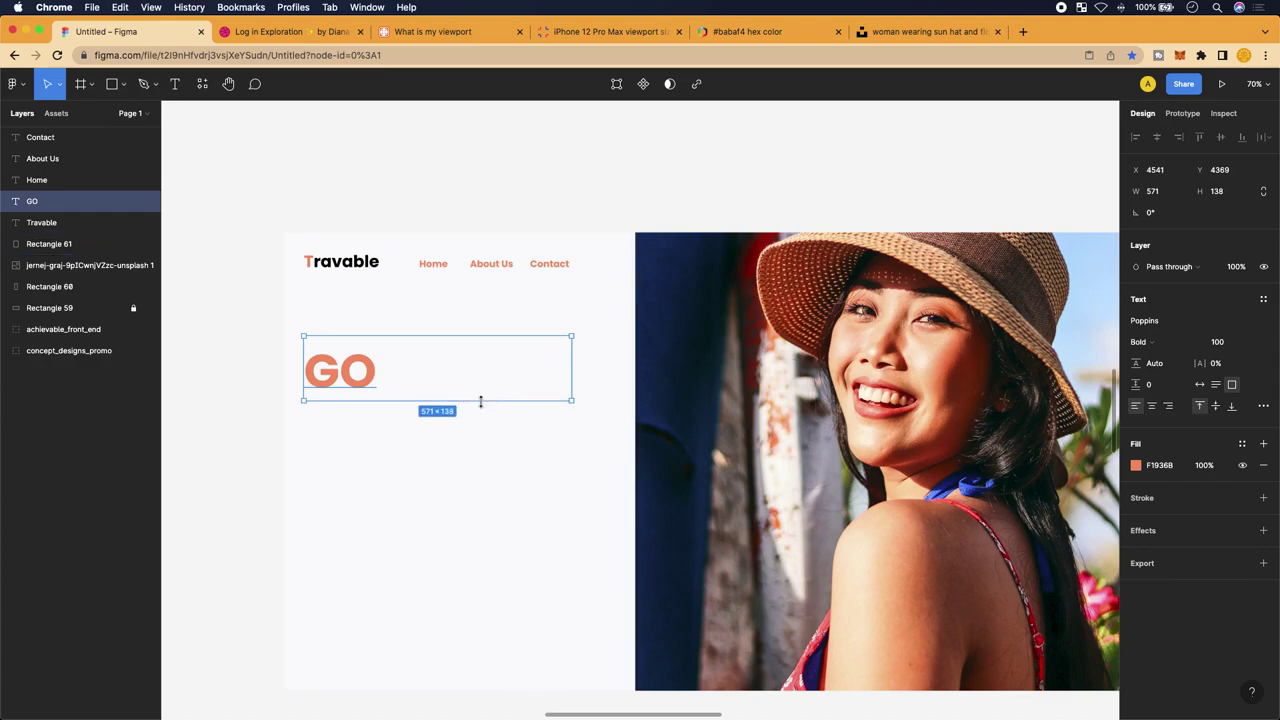
Narrow the "GO" text box to 168 × 138 and place a copy straight below it at X 4616, Y 4457
left_click_drag(570, 366, 396, 420)
key("super+v")
scroll(396, 420, "up", 5)
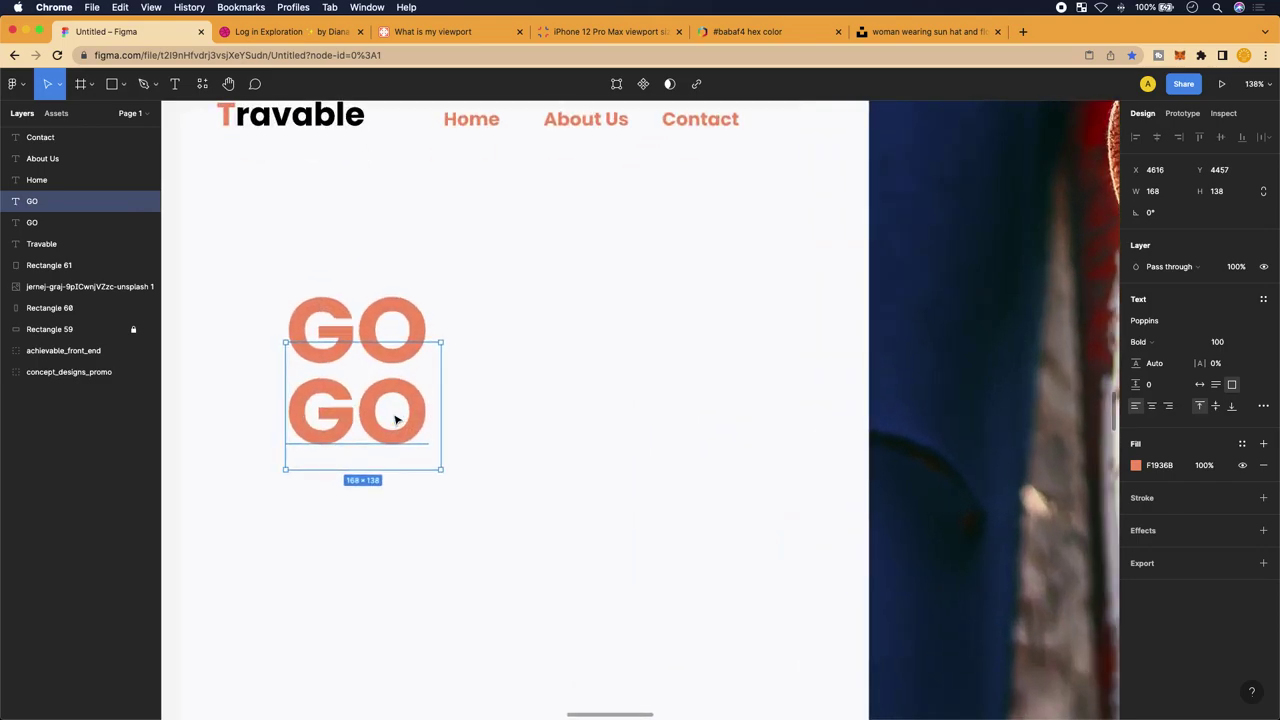
Replace the lower copy's wording with "Anywhere" and widen its text box to 556 × 138
double_click(359, 390)
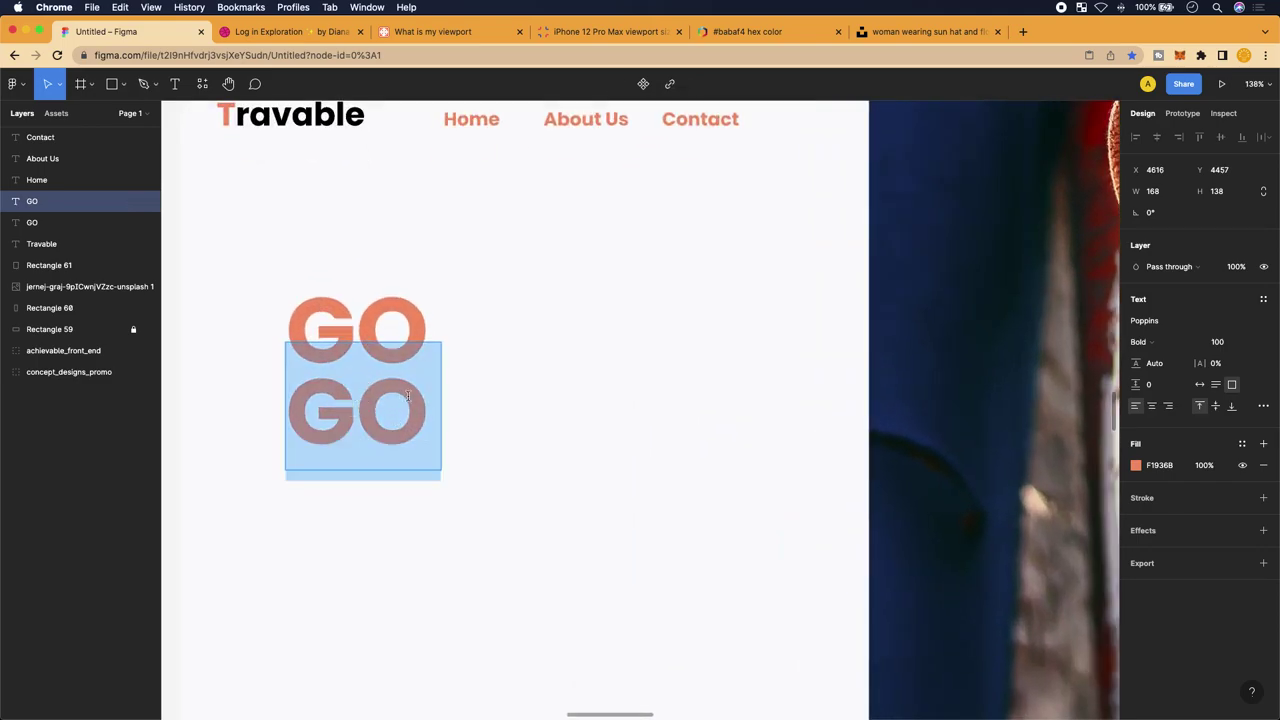
key("BackSpace")
type("An")
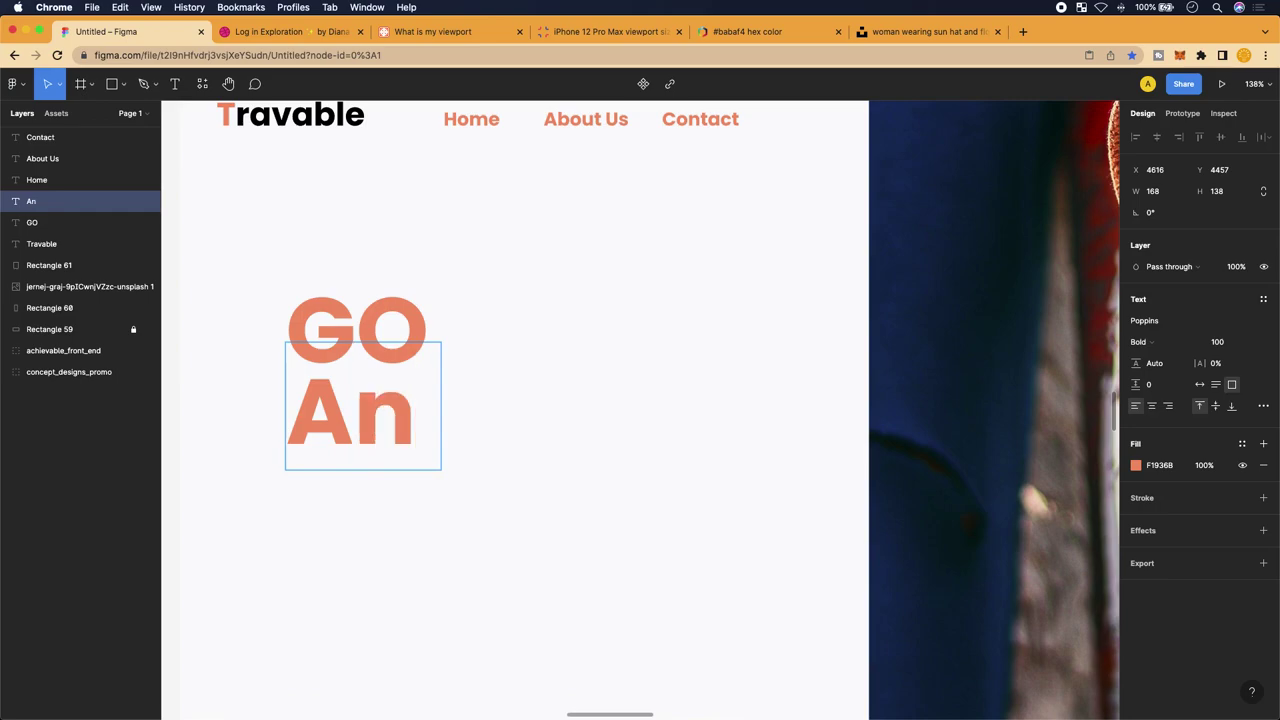
type("u")
key("Escape")
left_click_drag(438, 410, 799, 420)
double_click(451, 405)
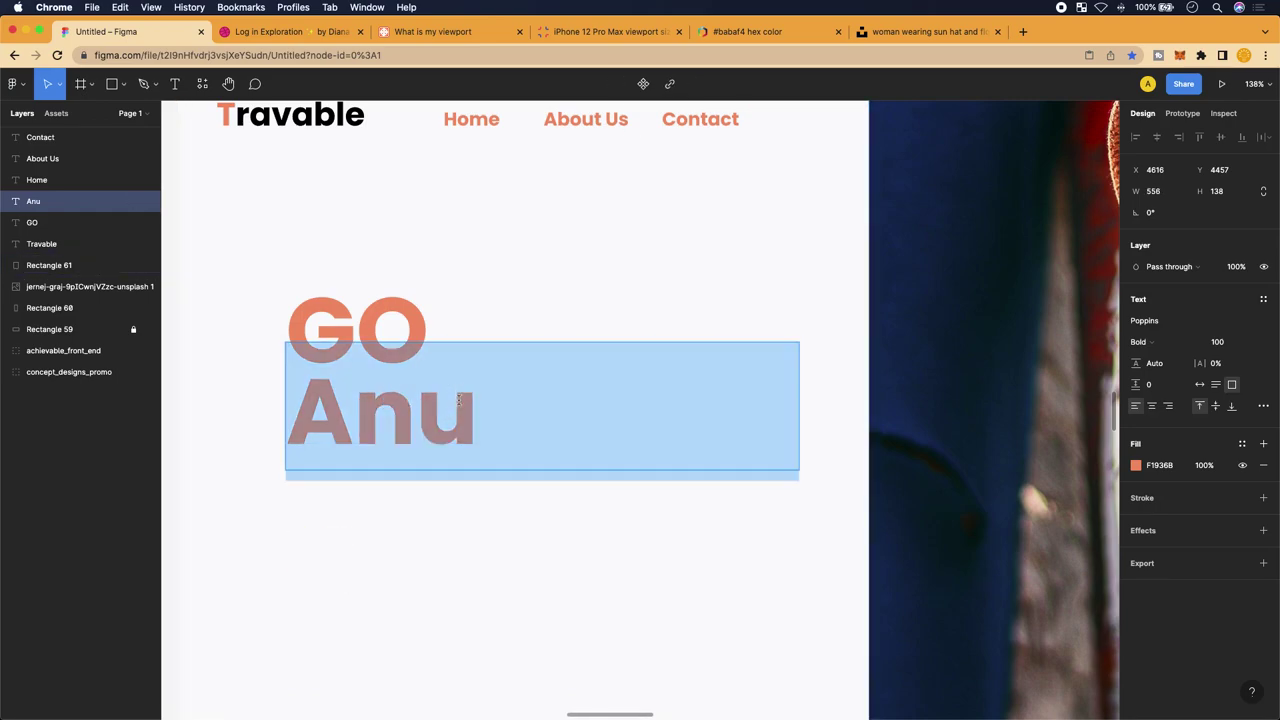
left_click(453, 404)
key("BackSpace")
type("yew")
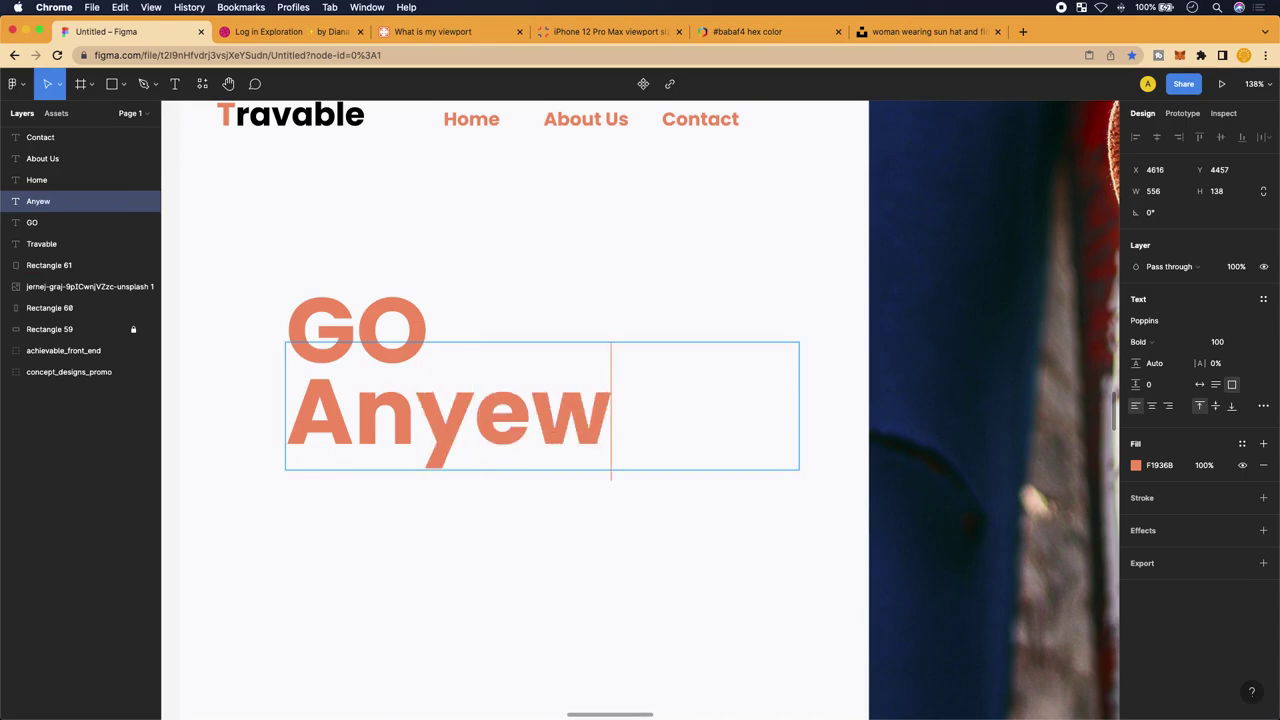
key("BackSpace")
type("j")
key("BackSpace")
key("BackSpace")
type("where")
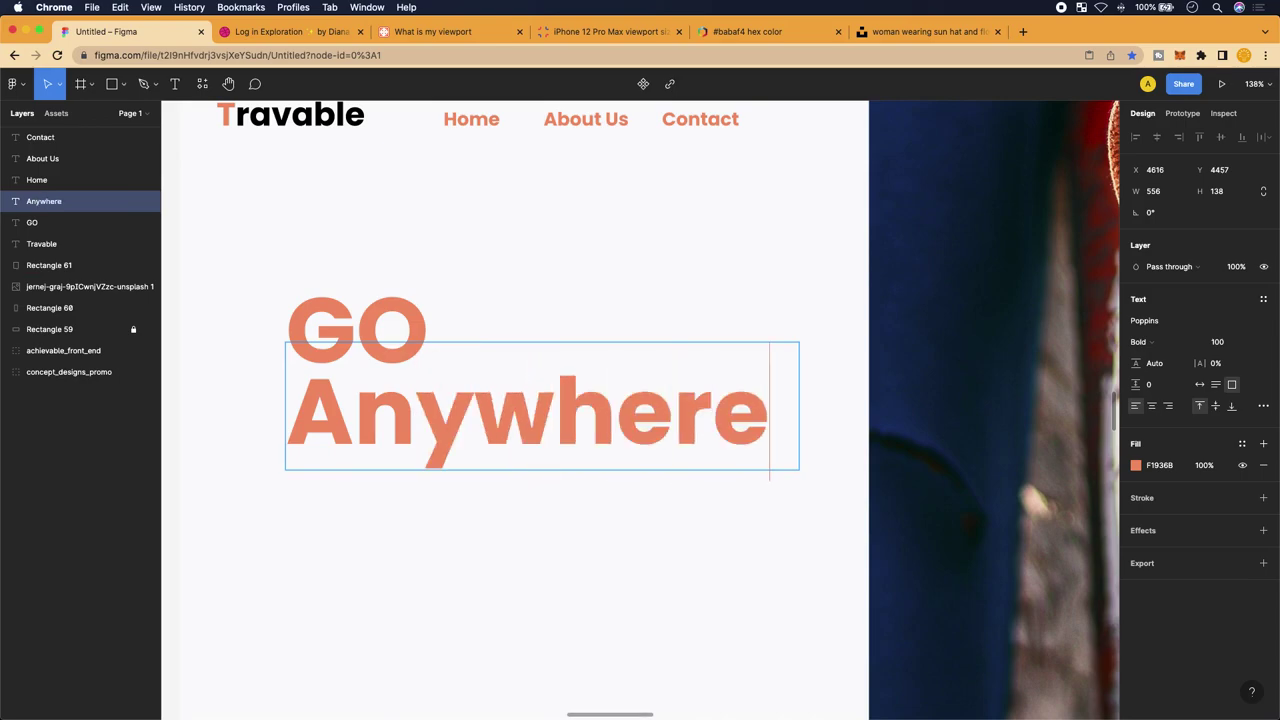
key("Escape")
Change the fill of the upper word "GO" to black 000000 by sampling the color from the canvas
double_click(355, 300)
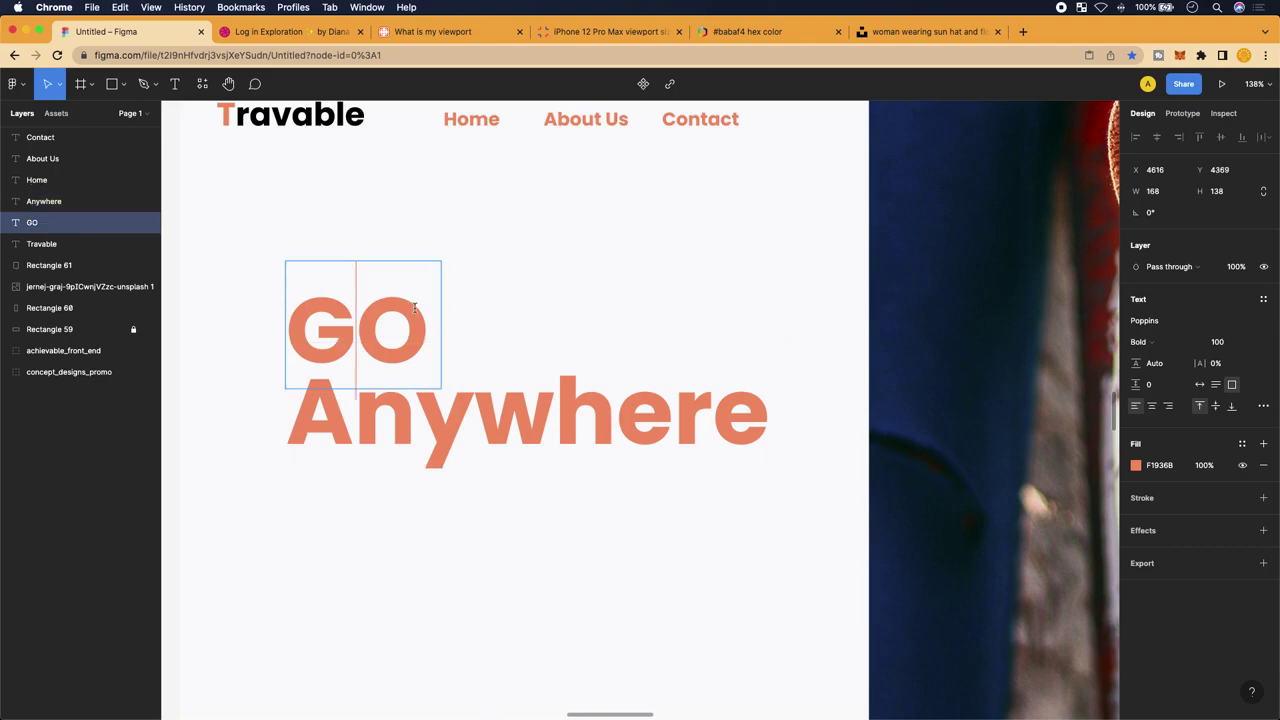
left_click_drag(415, 308, 286, 314)
left_click(1155, 466)
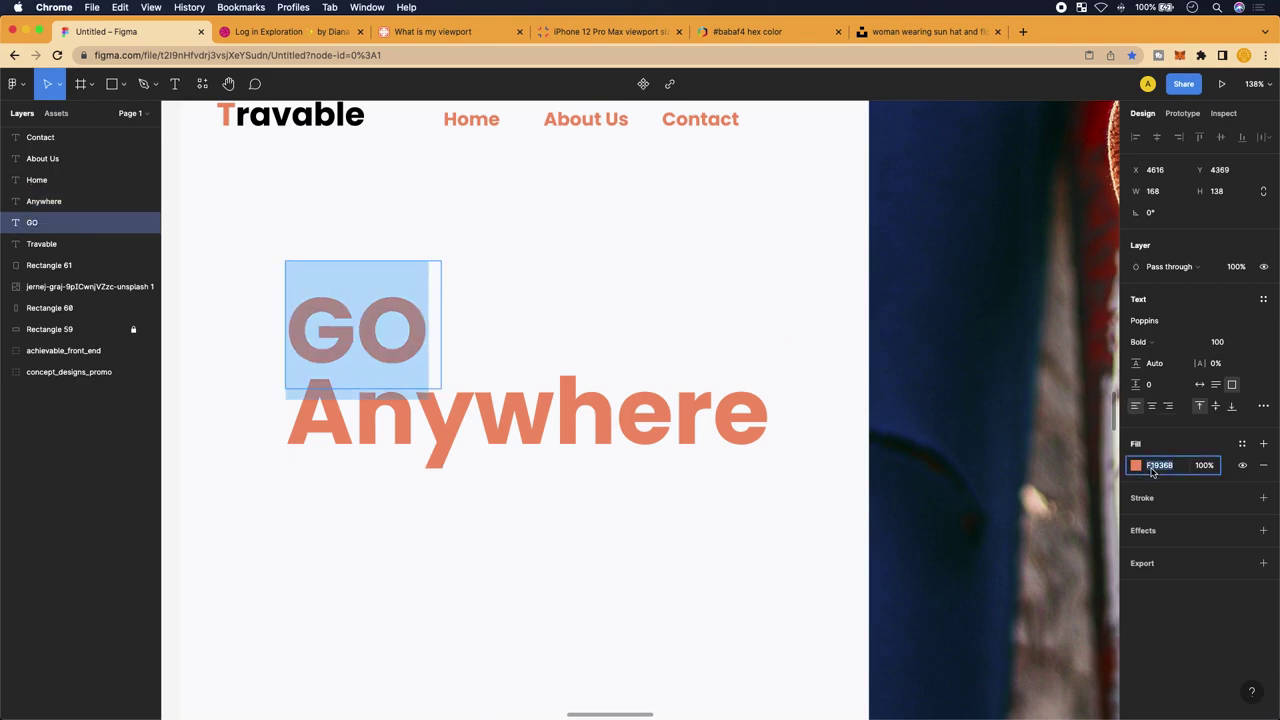
left_click(1136, 466)
left_click(977, 572)
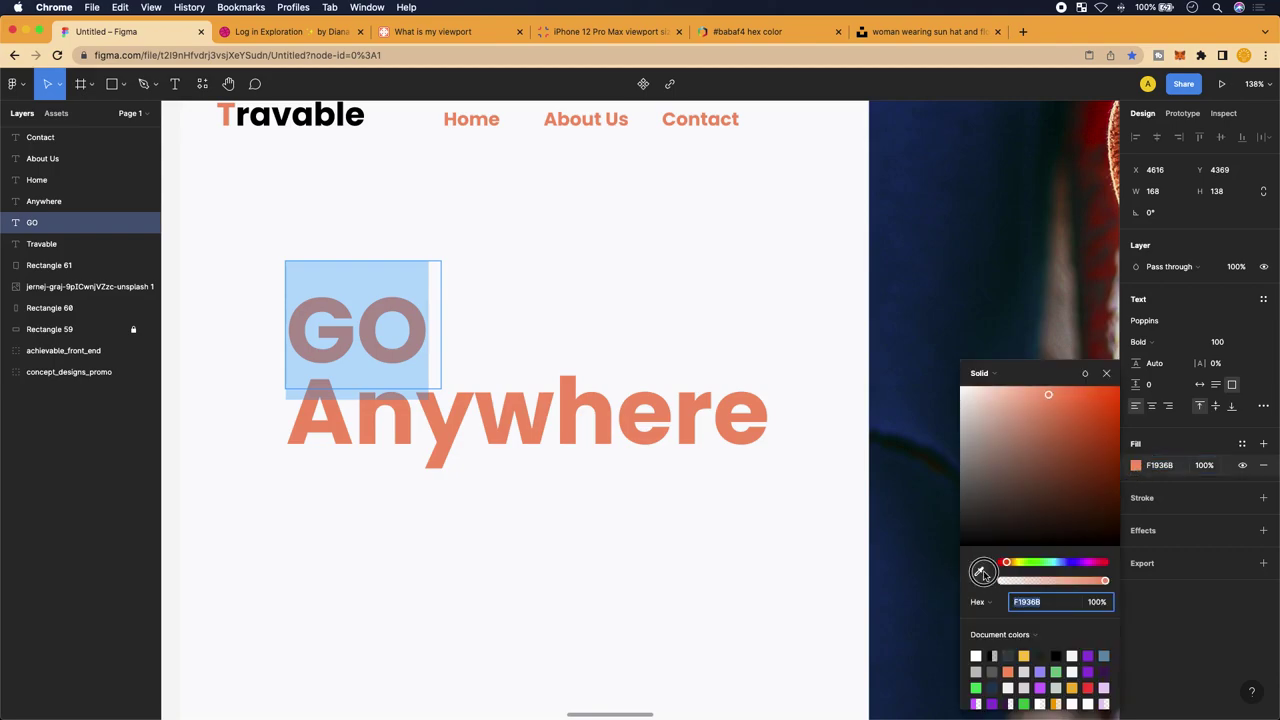
left_click(1055, 165)
key("Escape")
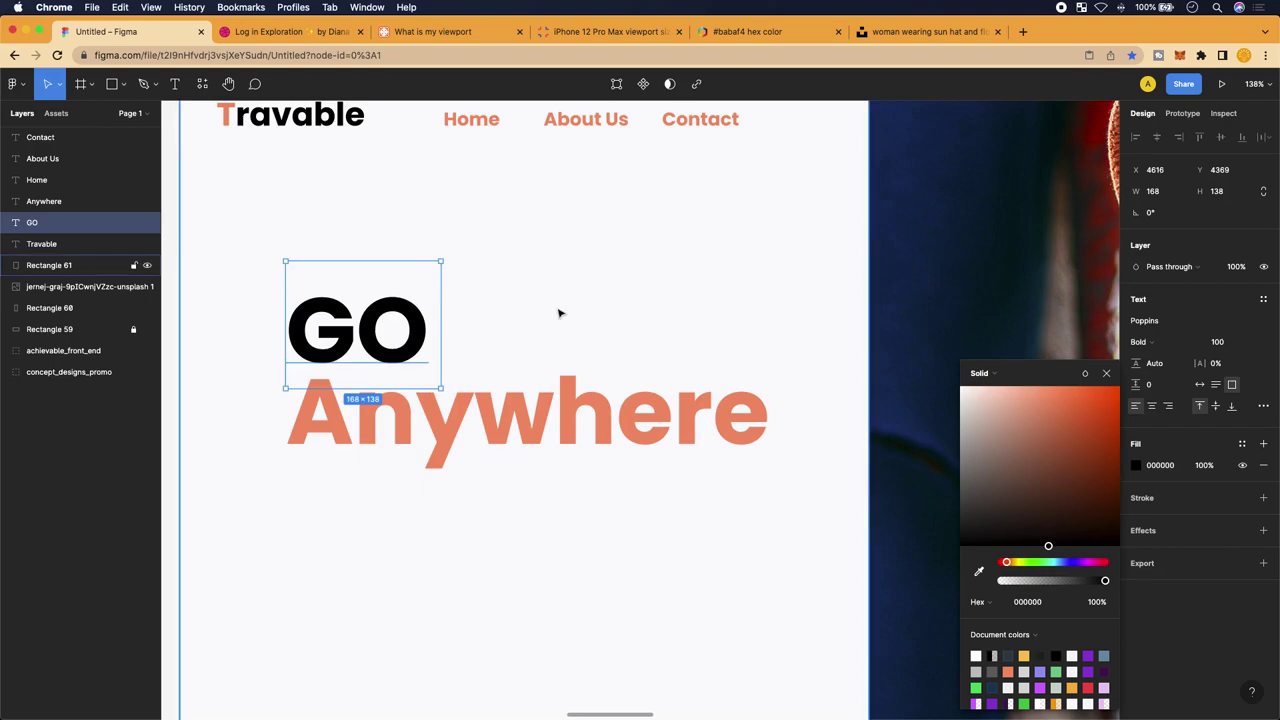
Rewrite the lower heading word in capital letters as "ANYWERE"
left_click(575, 430)
key("Return")
key("Right")
key("BackSpace")
key("BackSpace")
key("BackSpace")
key("BackSpace")
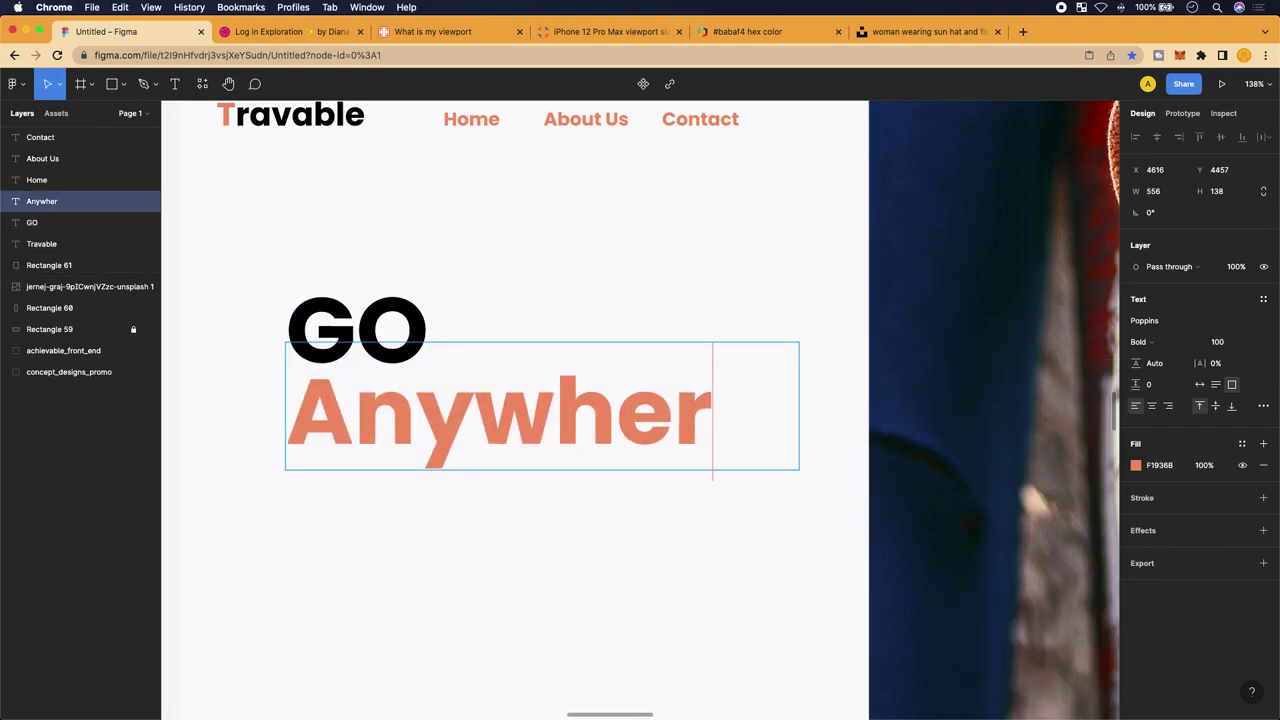
key("BackSpace")
key("BackSpace")
key("BackSpace")
type("NYWEH")
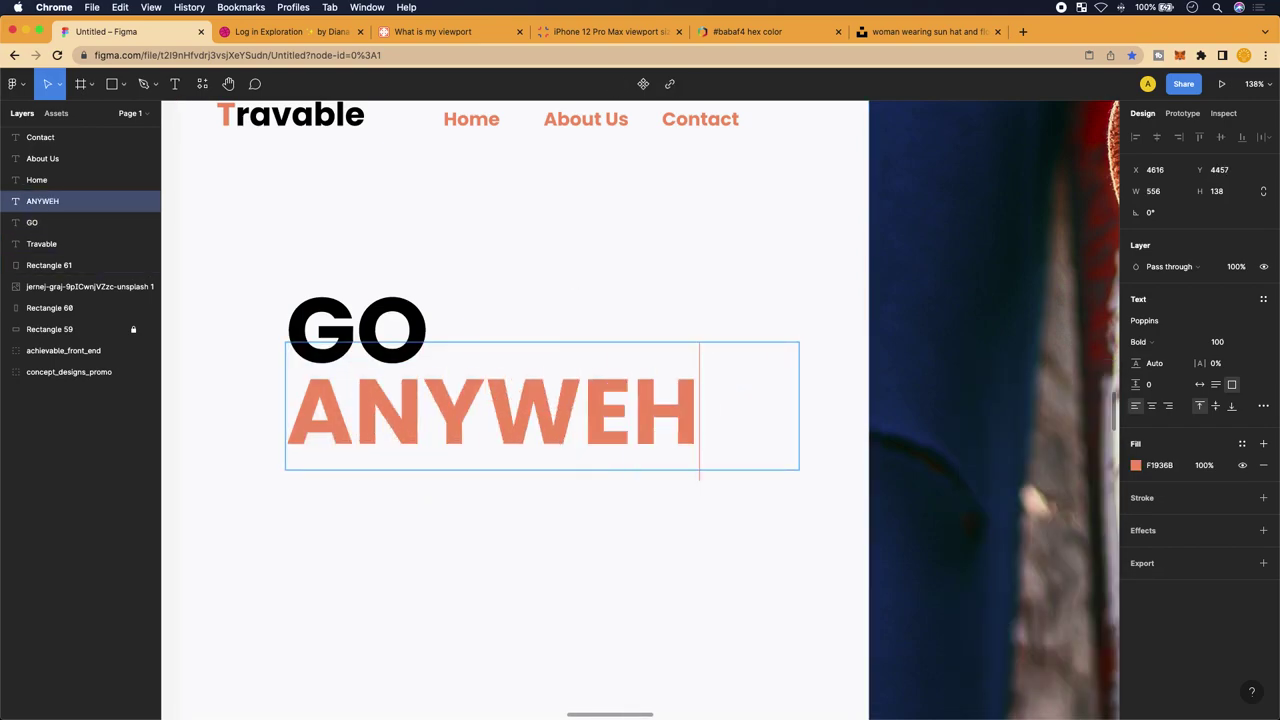
key("BackSpace")
key("BackSpace")
type("HRT")
key("BackSpace")
key("BackSpace")
key("BackSpace")
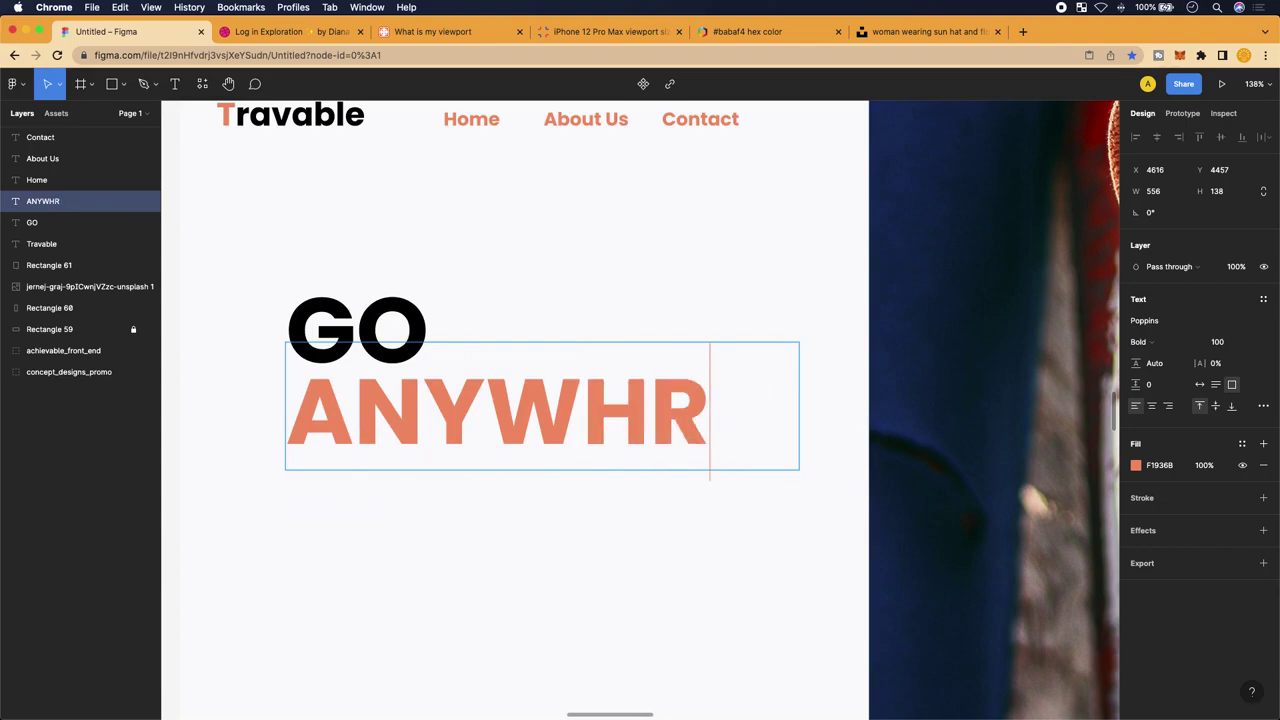
type("ERE")
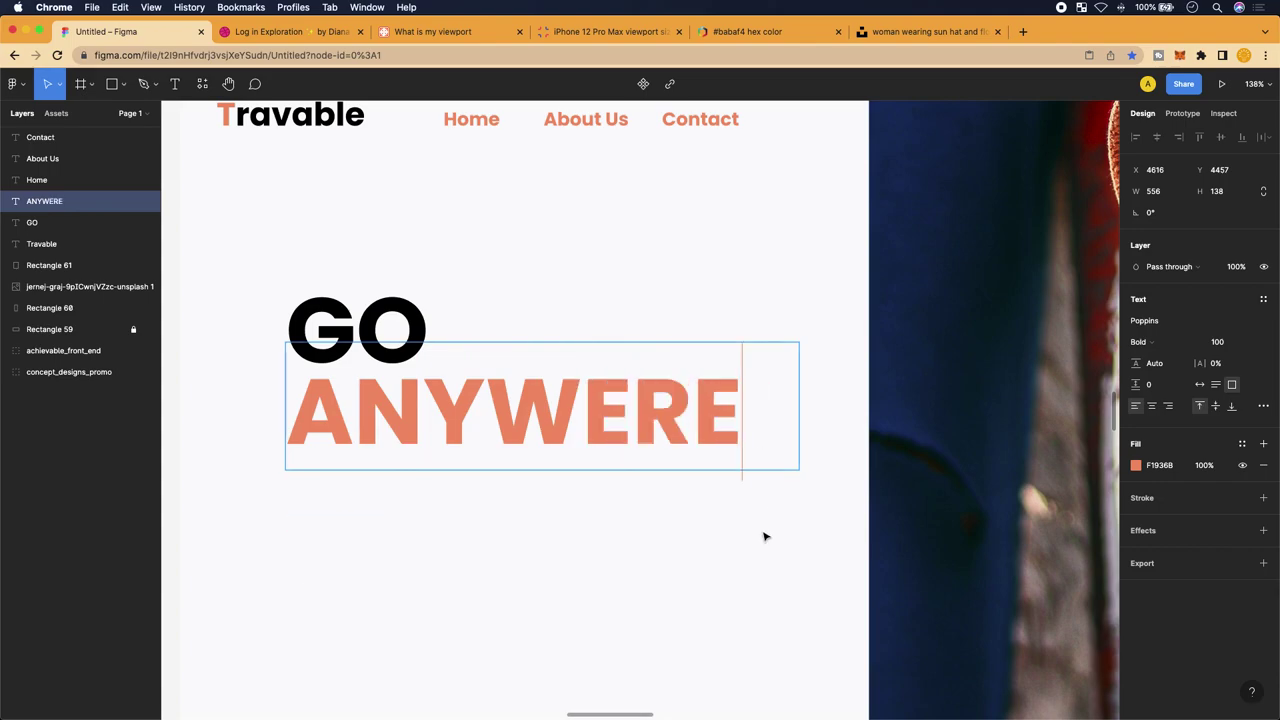
key("Escape")
Insert the missing H after the W so the lower heading word reads "ANYWHERE"
double_click(590, 416)
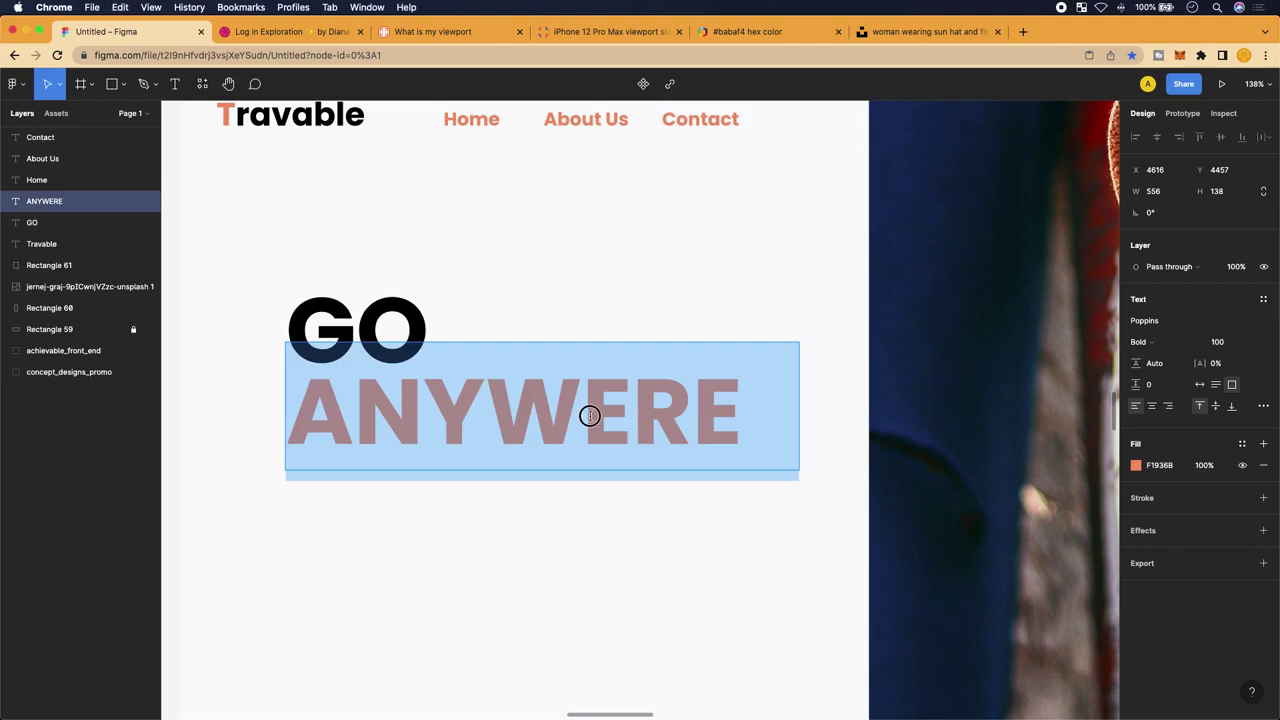
left_click(692, 416)
key("Left")
key("Left")
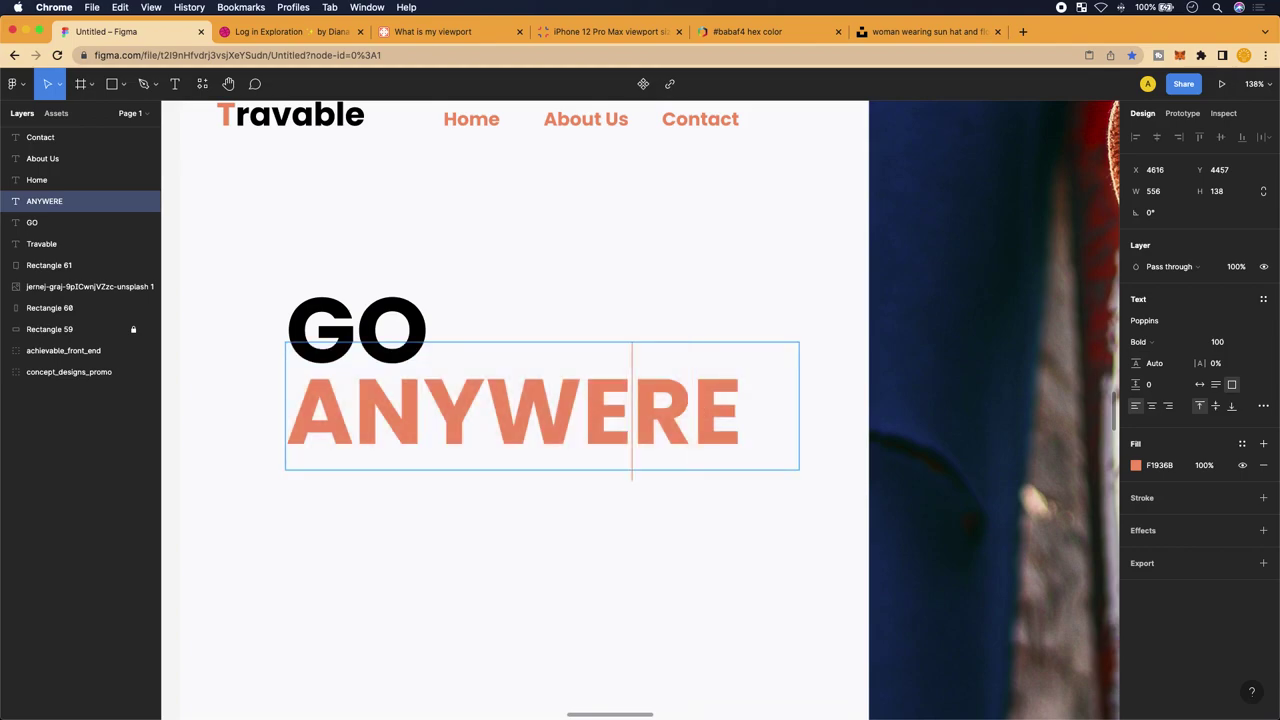
type("H")
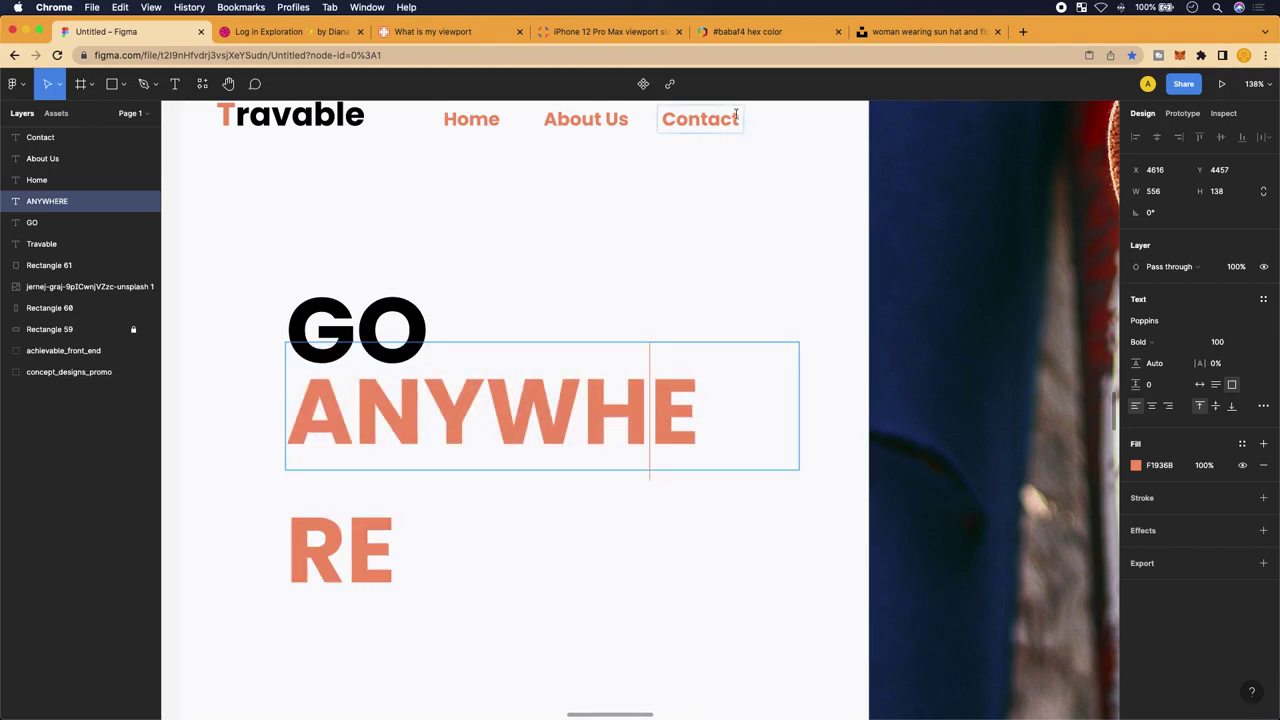
Check the spelling of "anywhere" with a DuckDuckGo search in a new browser tab, and return to the Figma file
left_click(1022, 31)
left_click(593, 406)
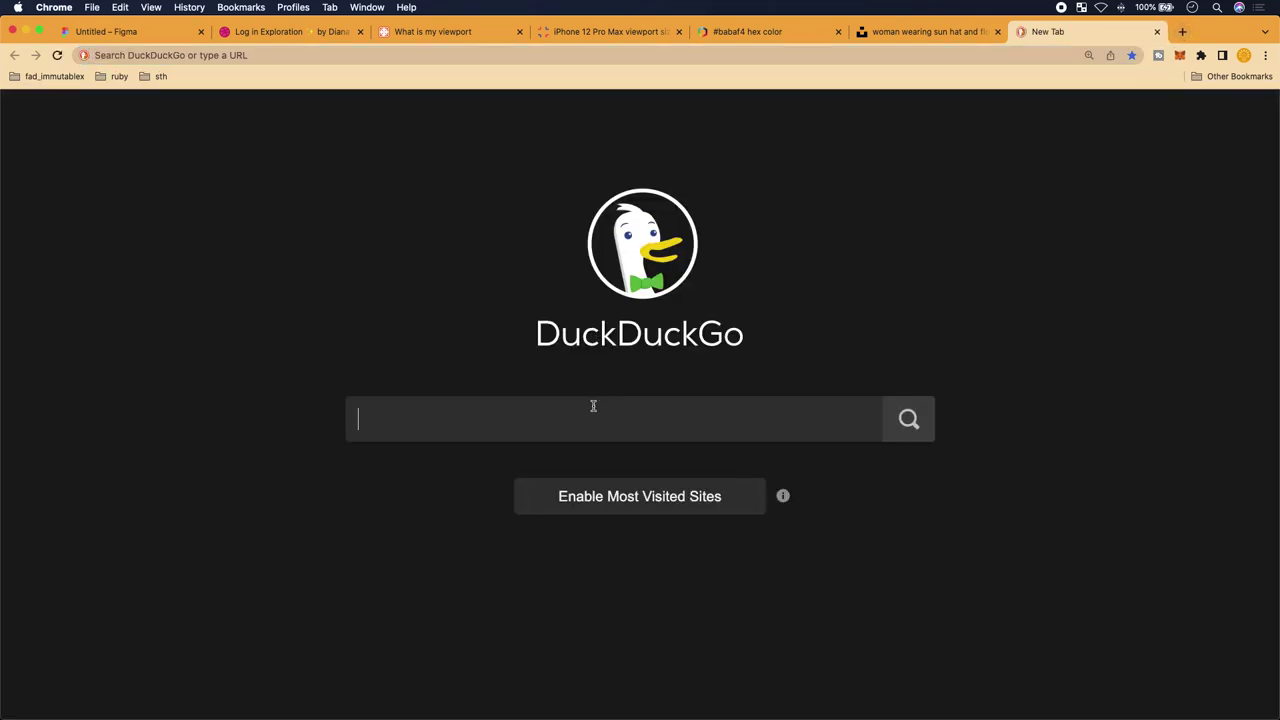
type("anywhere'")
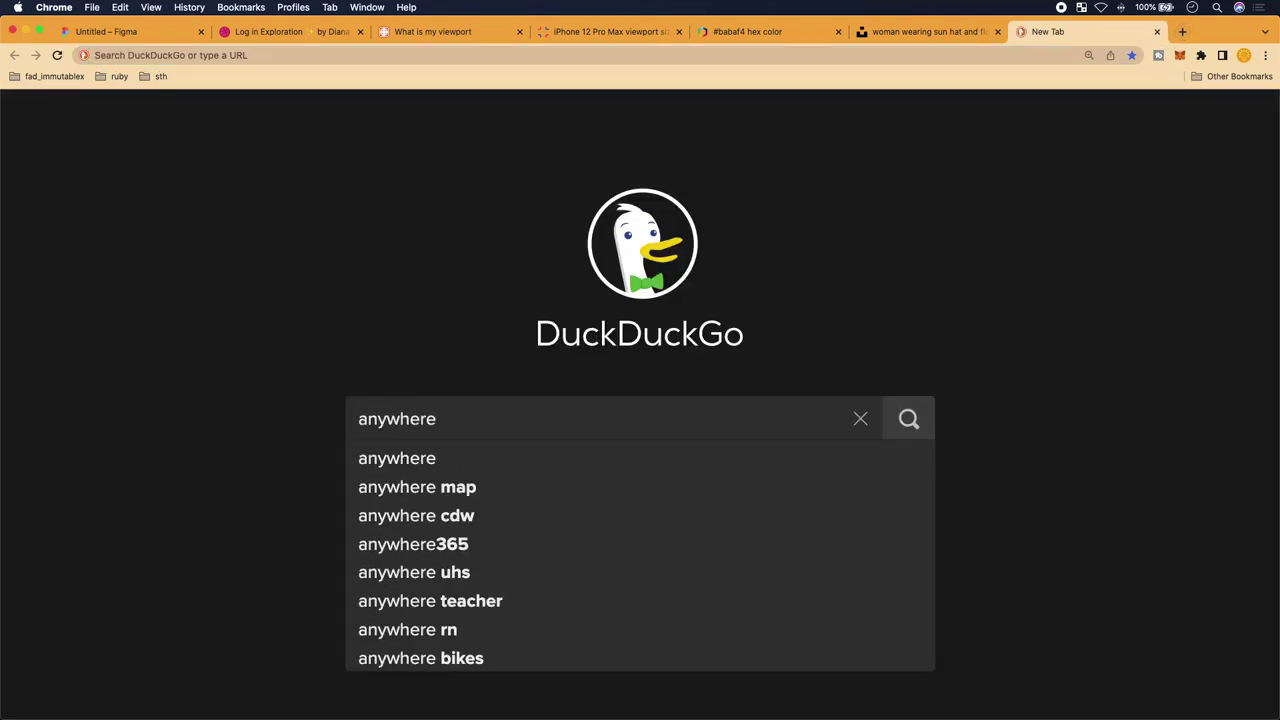
key("Return")
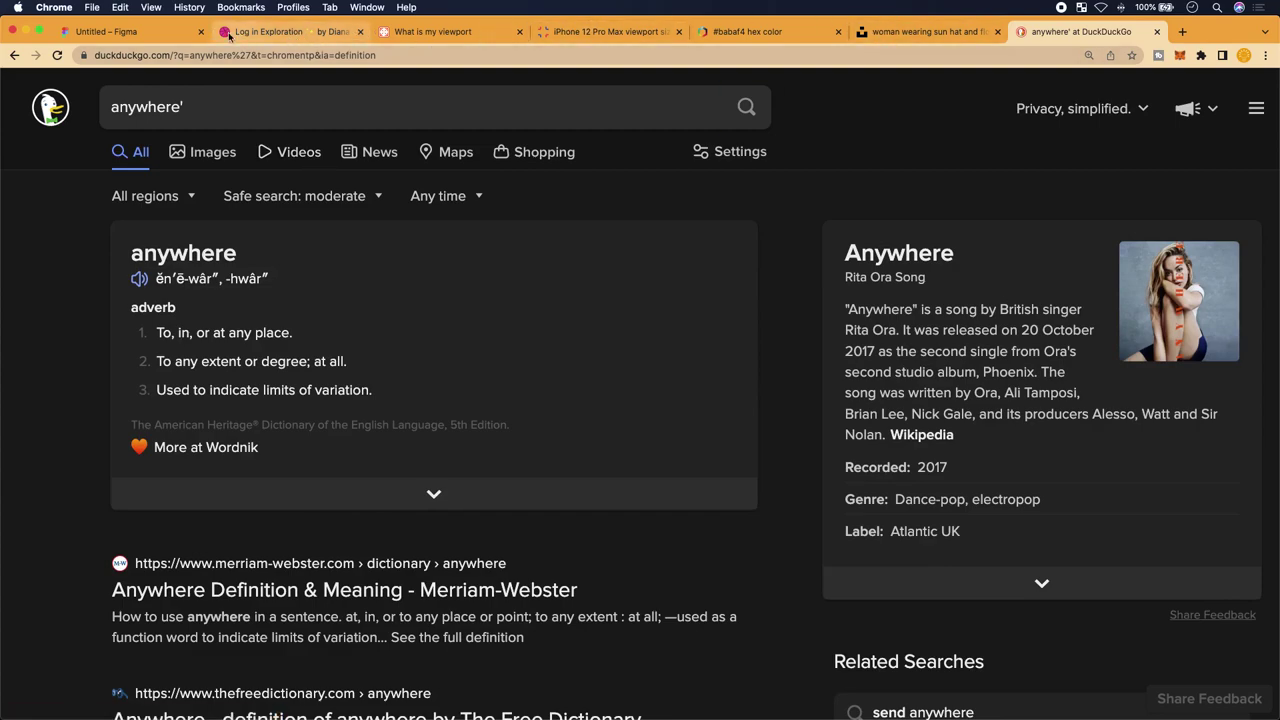
left_click(143, 30)
Finish editing the lower heading word and widen its text box to 577 × 138 so it fits on one line
key("Escape")
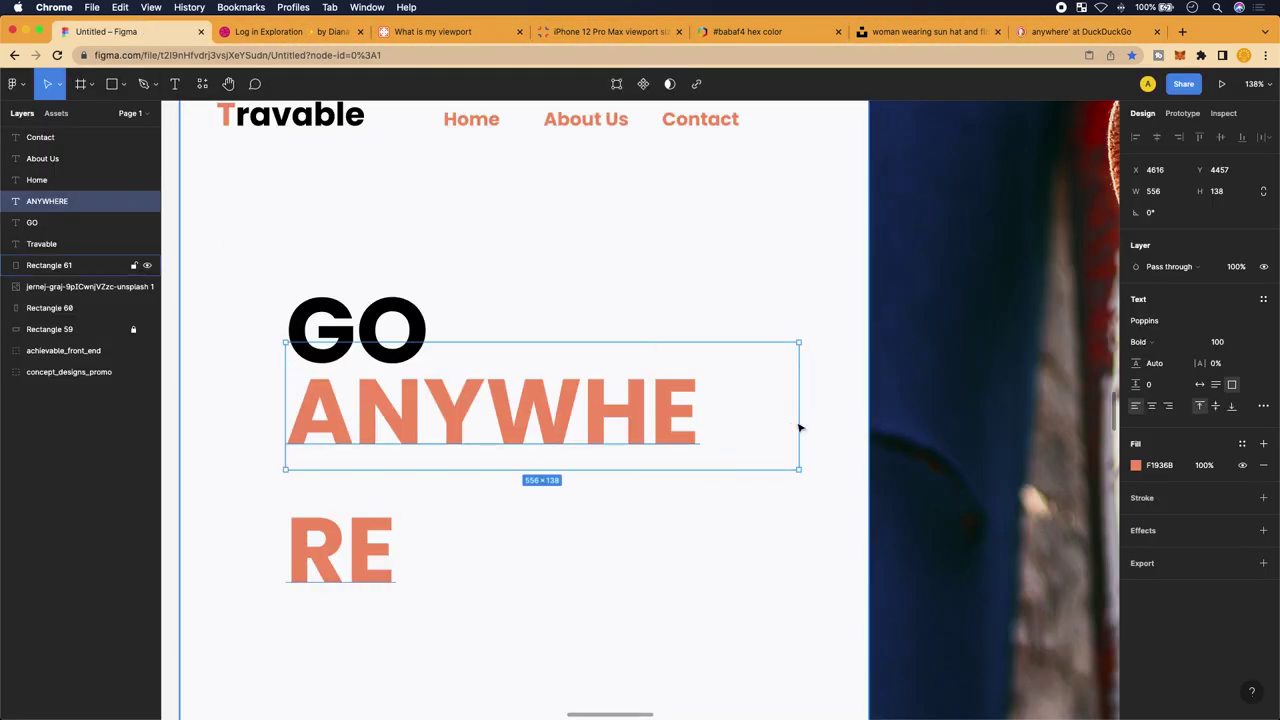
left_click_drag(801, 424, 820, 423)
scroll(640, 542, "up", 1)
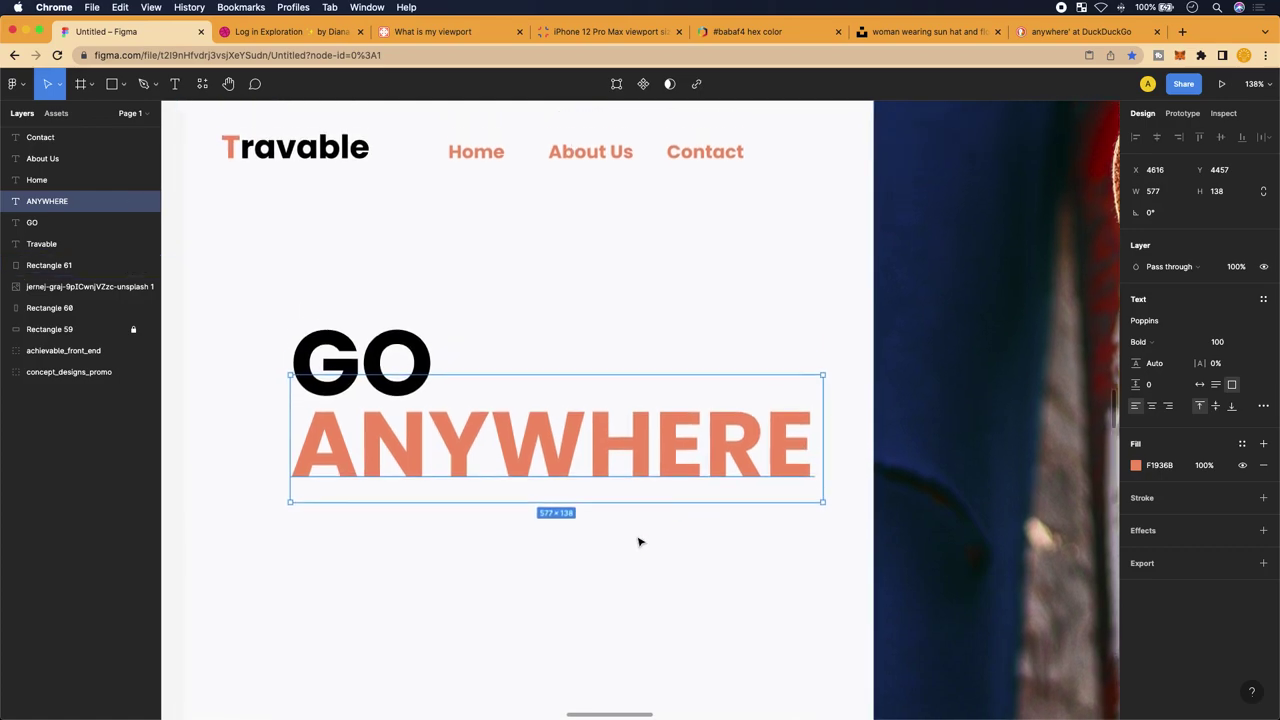
Move the "GO" and "ANYWHERE" texts together slightly down and to the left, to X 4575
scroll(640, 542, "down", 5)
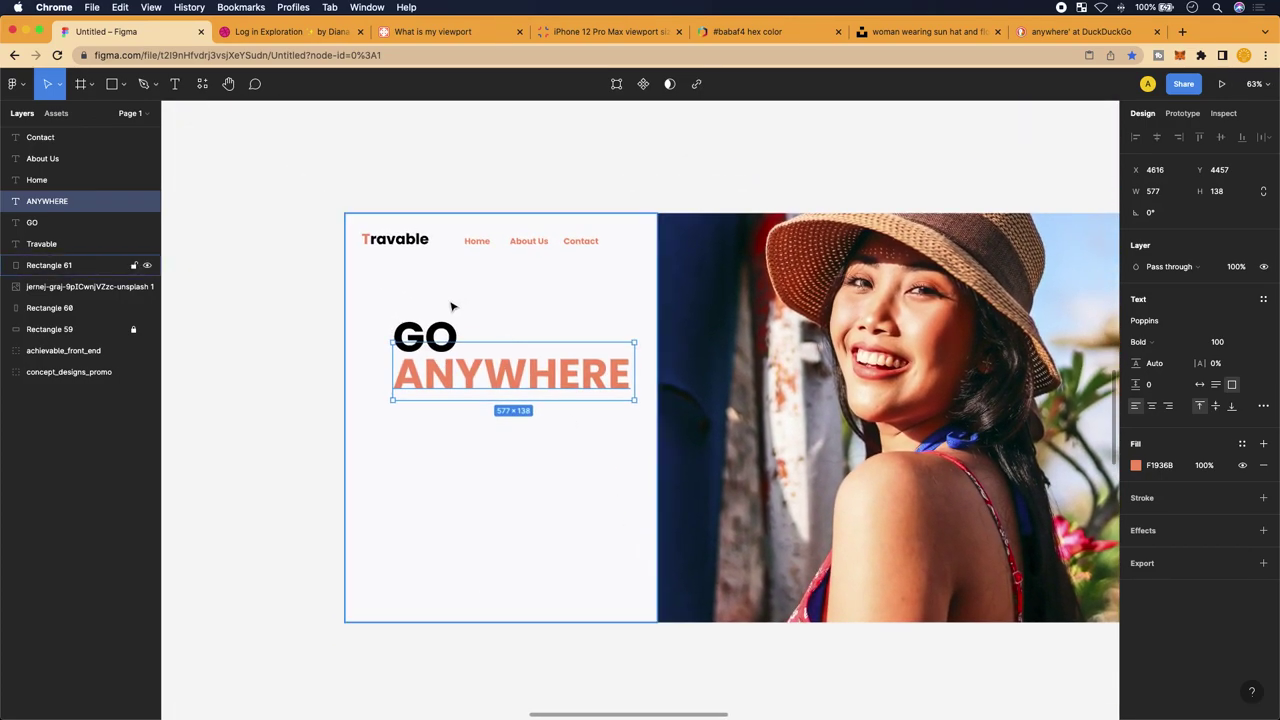
left_click(440, 336)
left_click(491, 371, "shift")
left_click_drag(488, 370, 473, 396)
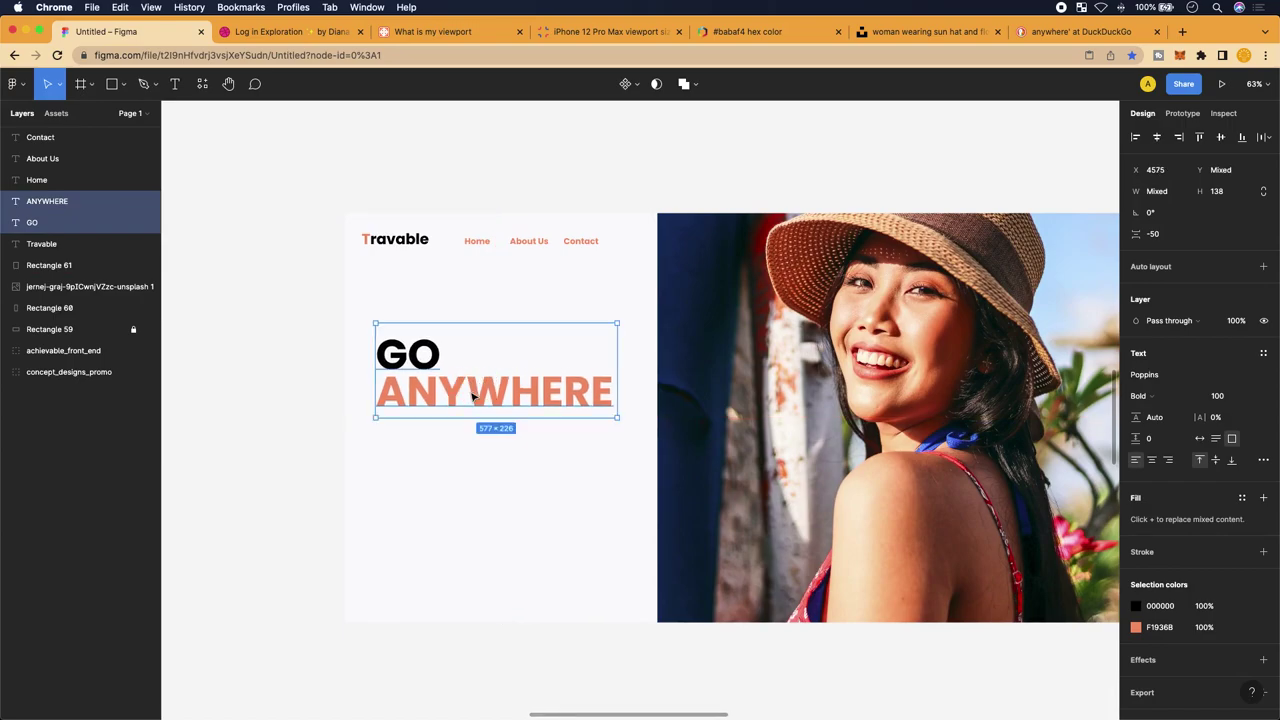
Rewrite the lower heading word in lowercase after its initial capital as "Anywhere"
left_click(474, 397)
double_click(470, 393)
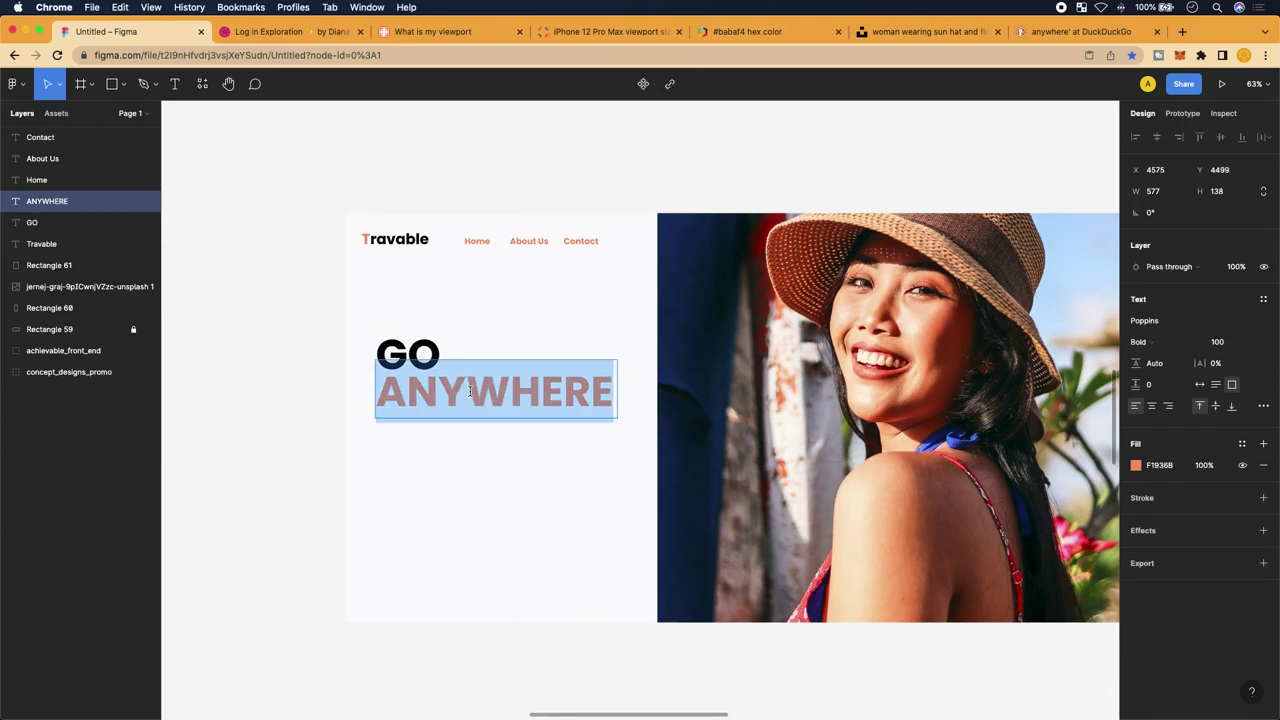
scroll(470, 392, "up", 5)
left_click(466, 390)
left_click(672, 407)
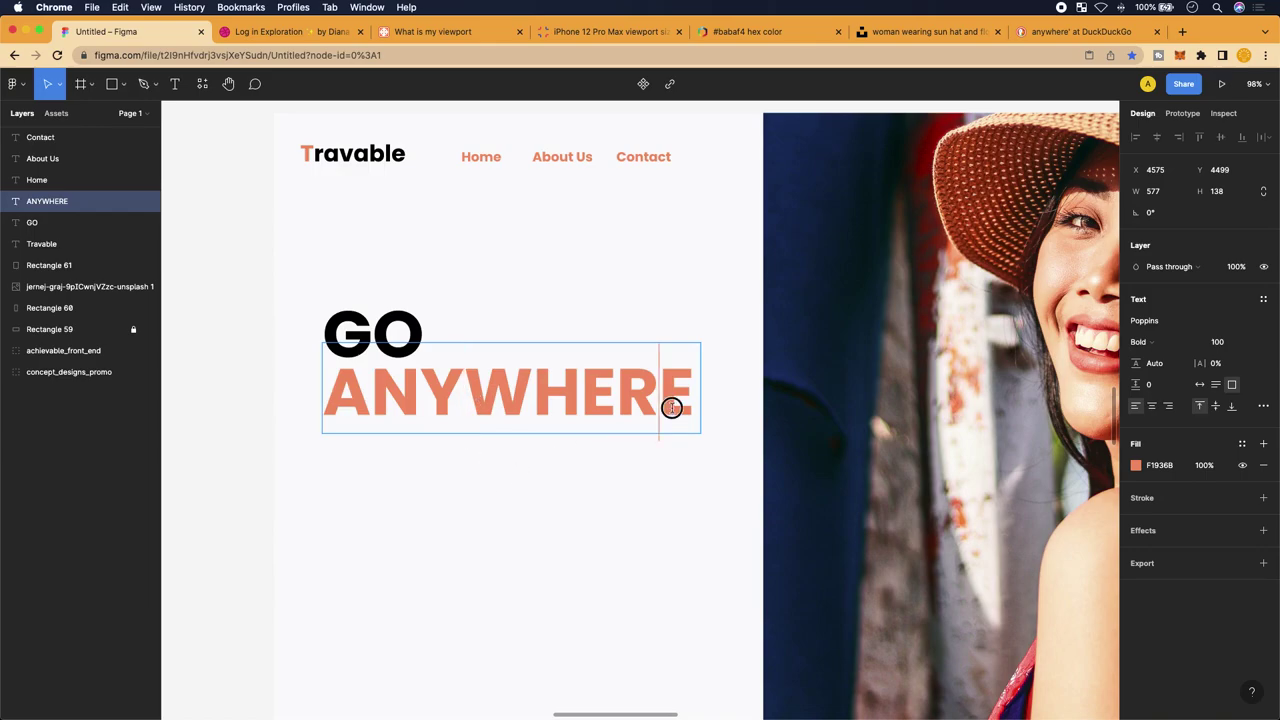
key("Right")
key("BackSpace")
key("BackSpace")
key("BackSpace")
key("BackSpace")
key("BackSpace")
key("BackSpace")
key("BackSpace")
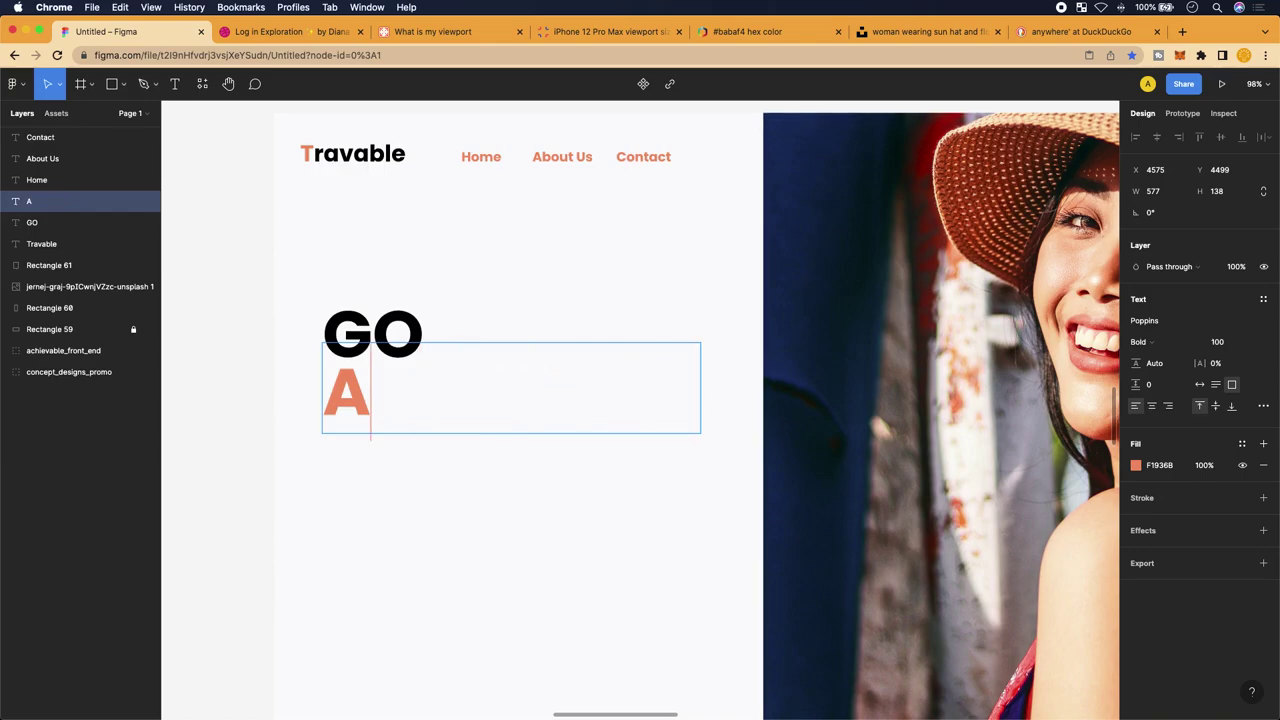
type("nyw")
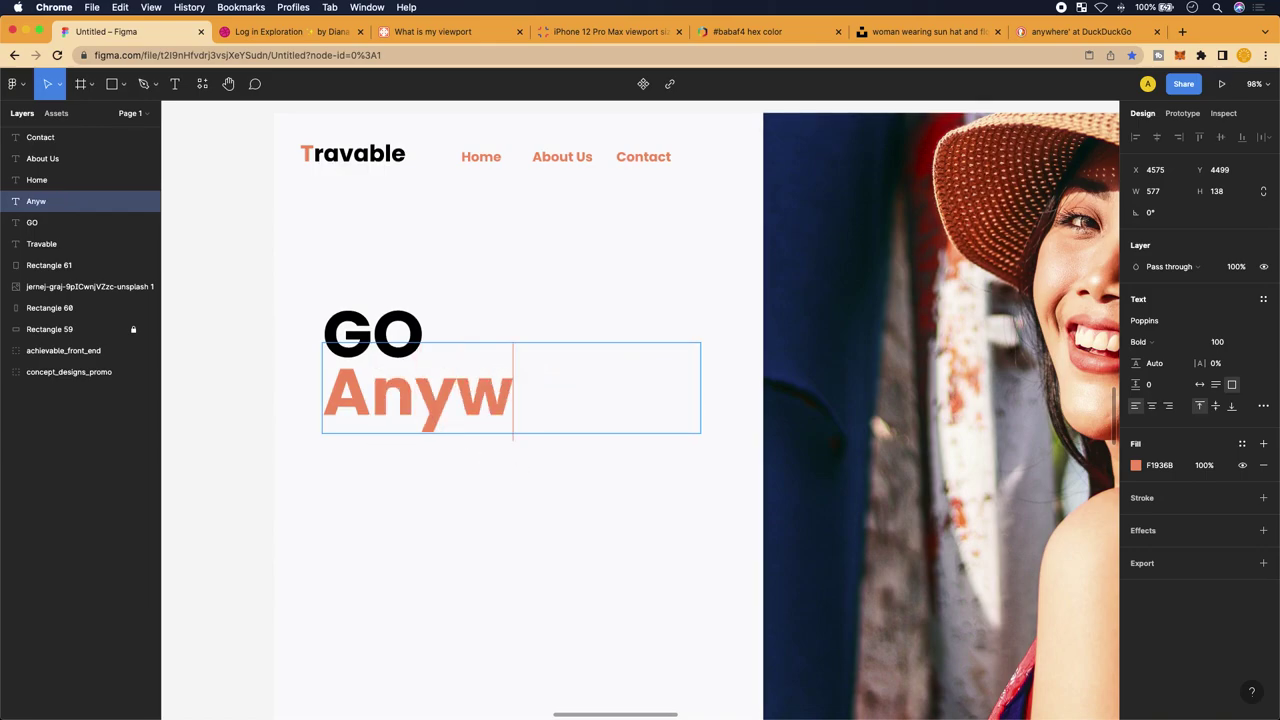
type("he")
key("BackSpace")
type("here")
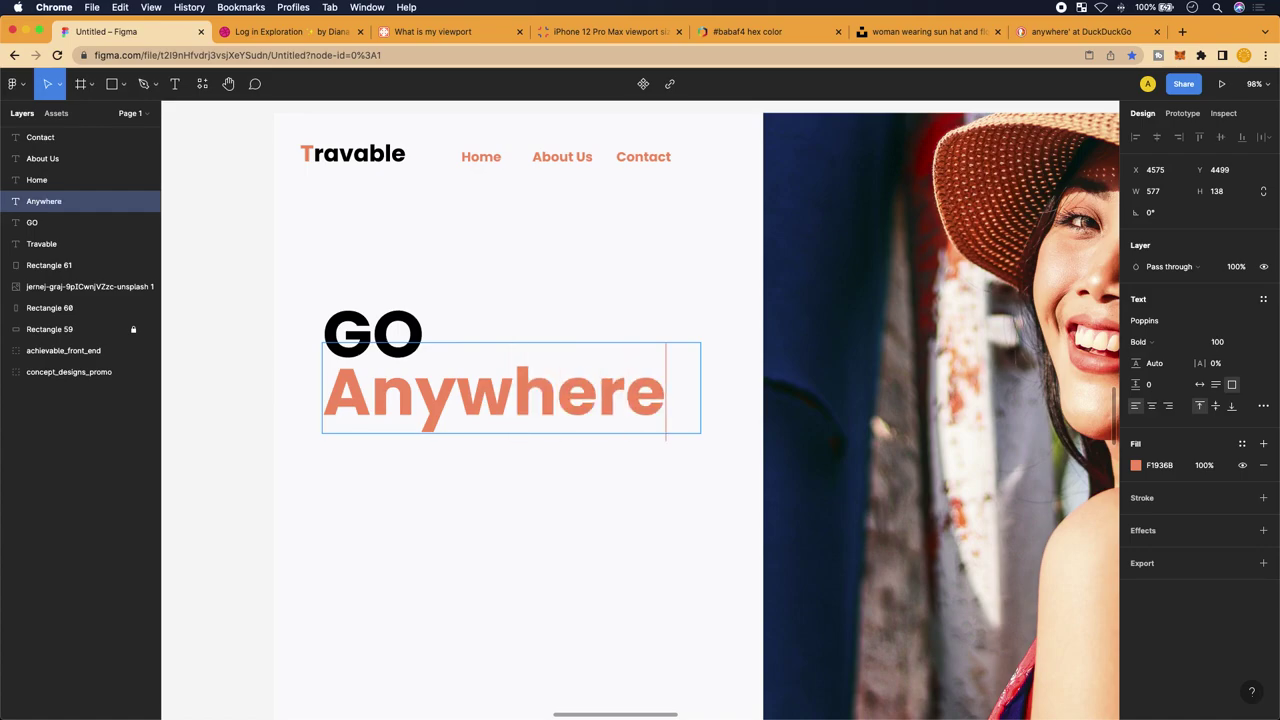
Adjust the heading's line spacing by placing "GO" at X 4575, Y 4410 and moving "Anywhere" down to Y 4506
mouse_move(395, 332)
left_mouse_down()
mouse_move(395, 318)
mouse_move(392, 328)
left_mouse_up()
scroll(392, 328, "up", 5)
scroll(393, 482, "down", 3)
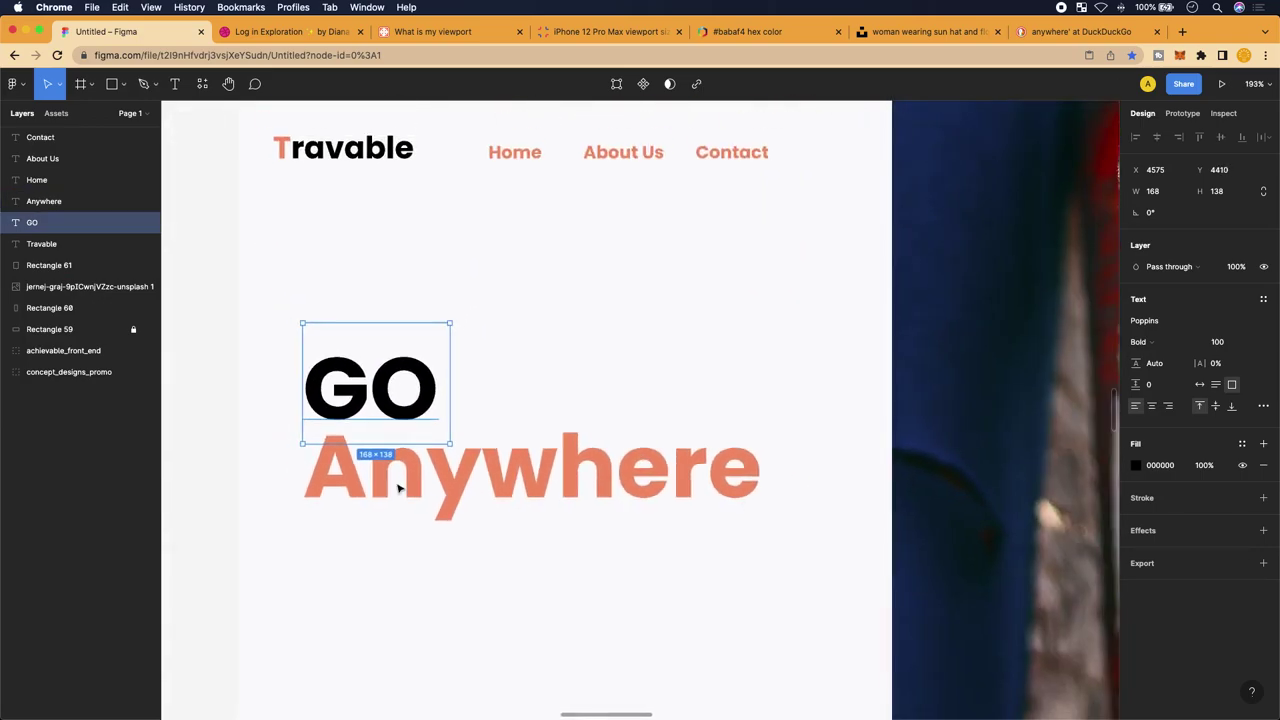
left_click_drag(432, 472, 442, 483)
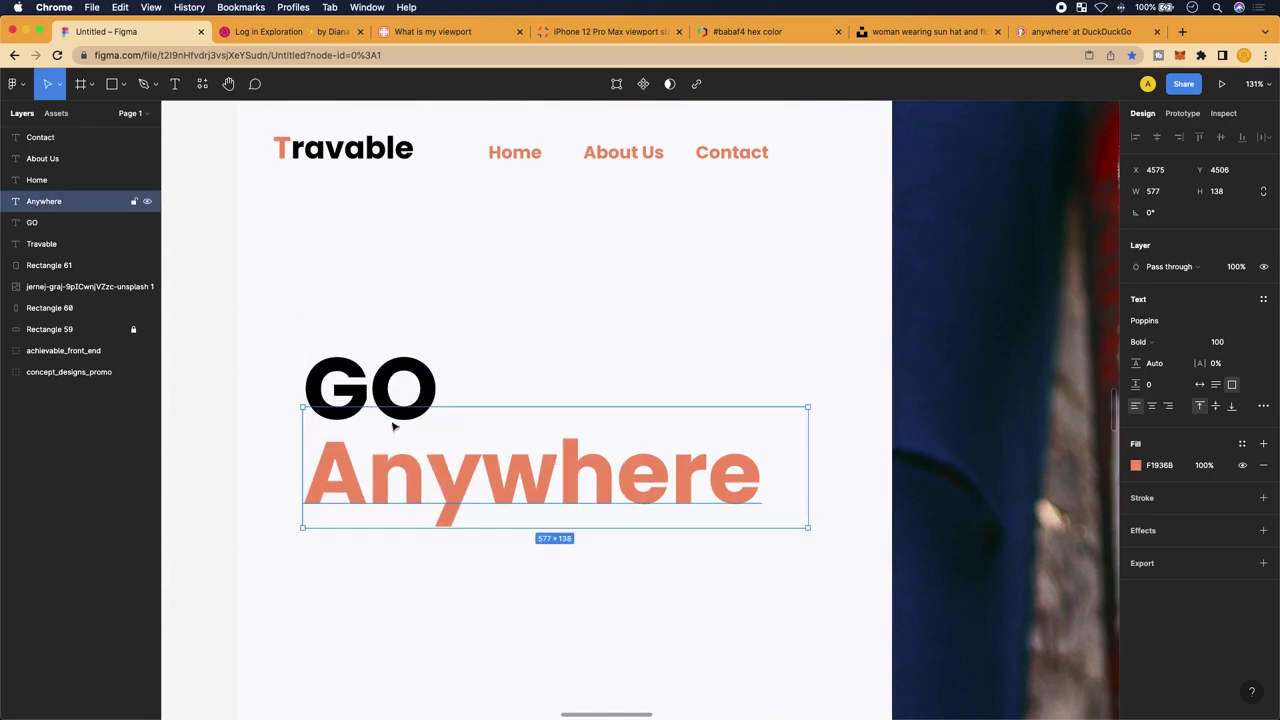
Move the "GO" and "Anywhere" texts up together on the light panel, with "GO" at Y 4362
left_click(377, 396)
left_click(420, 491, "shift")
scroll(420, 491, "down", 3)
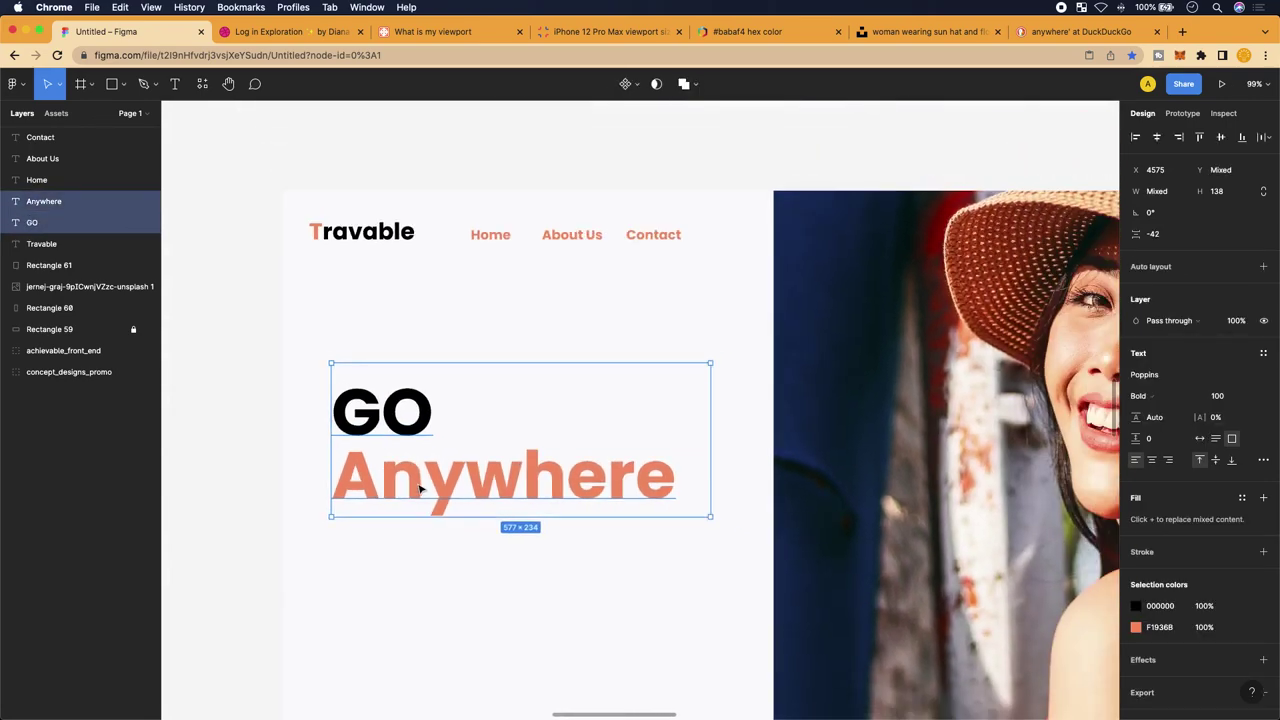
left_click_drag(510, 394, 514, 397)
scroll(514, 397, "down", 4)
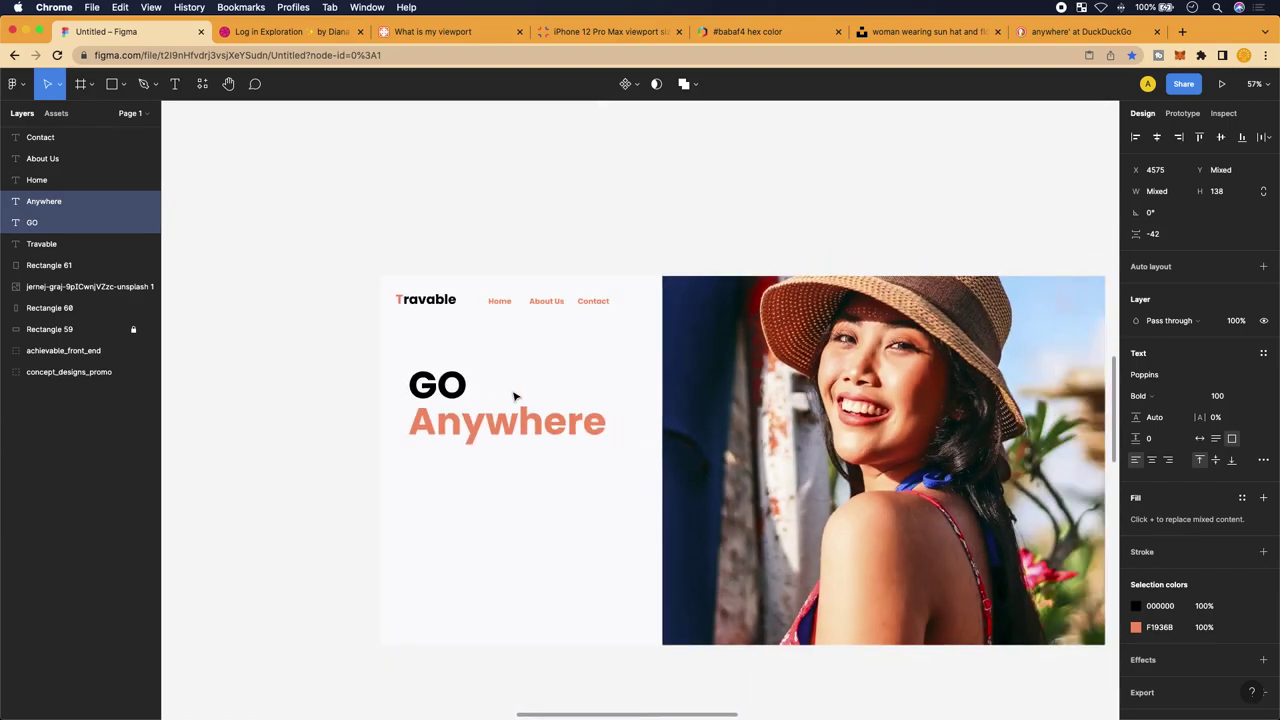
Compare the heading with the neighbouring "achievable" design and move "Anywhere" slightly down to widen the gap below "GO"
scroll(513, 395, "right", 5)
scroll(514, 394, "right", 3)
scroll(514, 394, "down", 5)
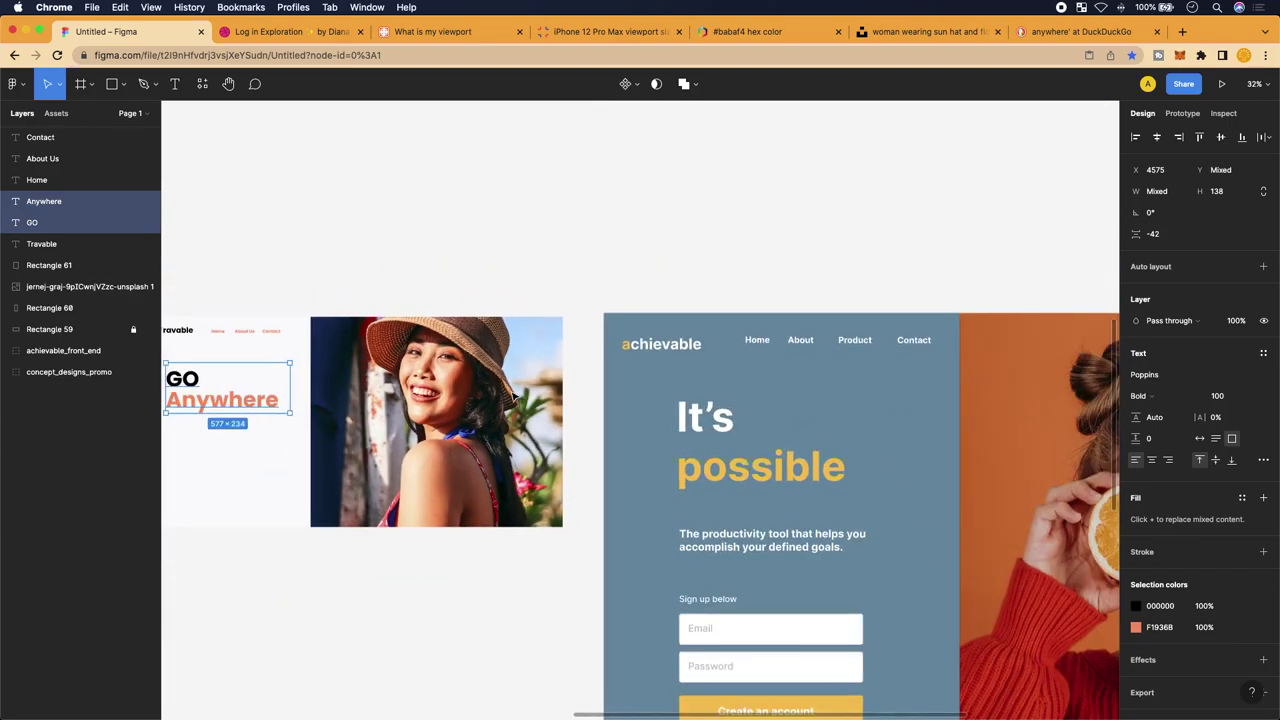
scroll(513, 394, "left", 2)
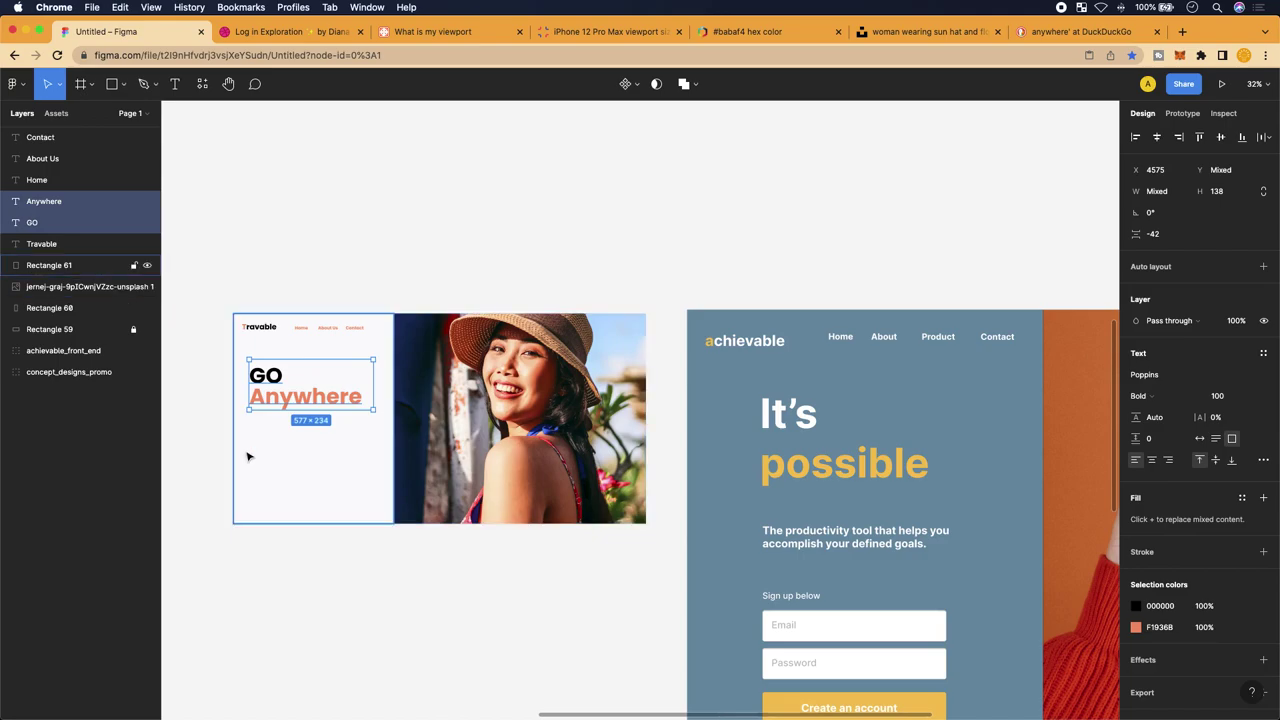
scroll(249, 457, "up", 5)
scroll(251, 449, "up", 1)
left_click(386, 337)
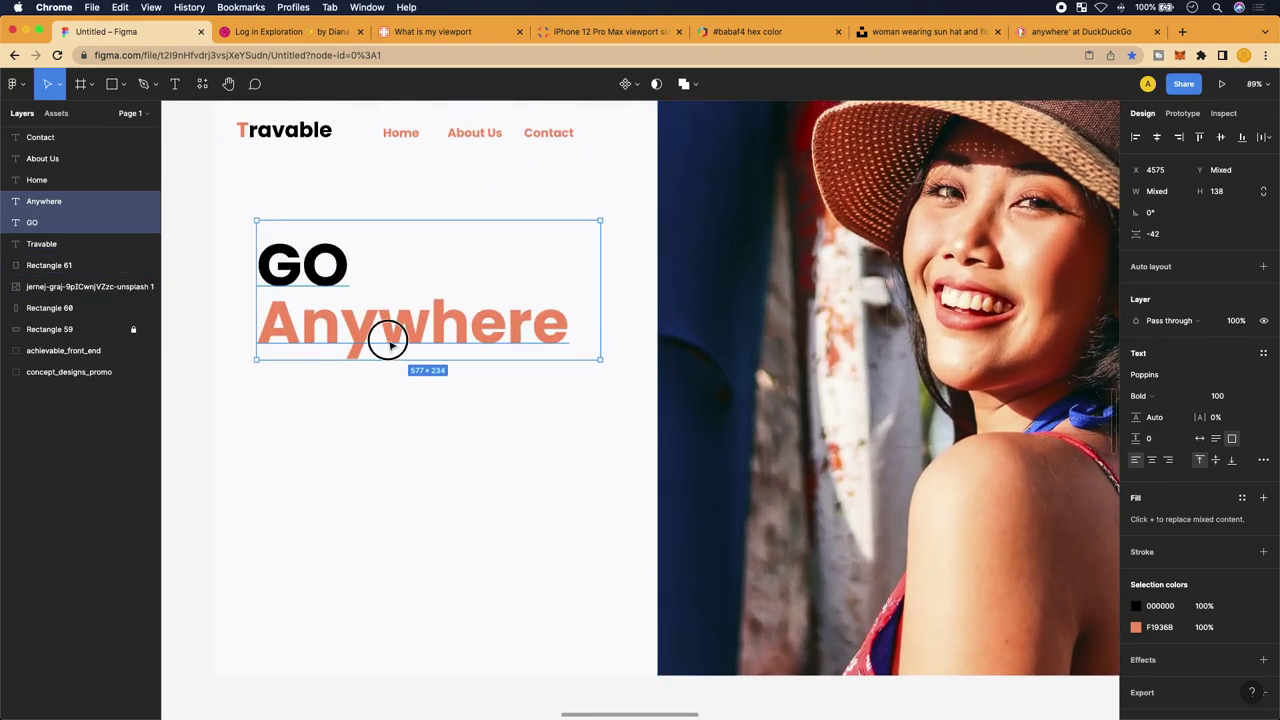
left_click(374, 402)
left_click_drag(366, 318, 366, 372)
left_click(381, 424)
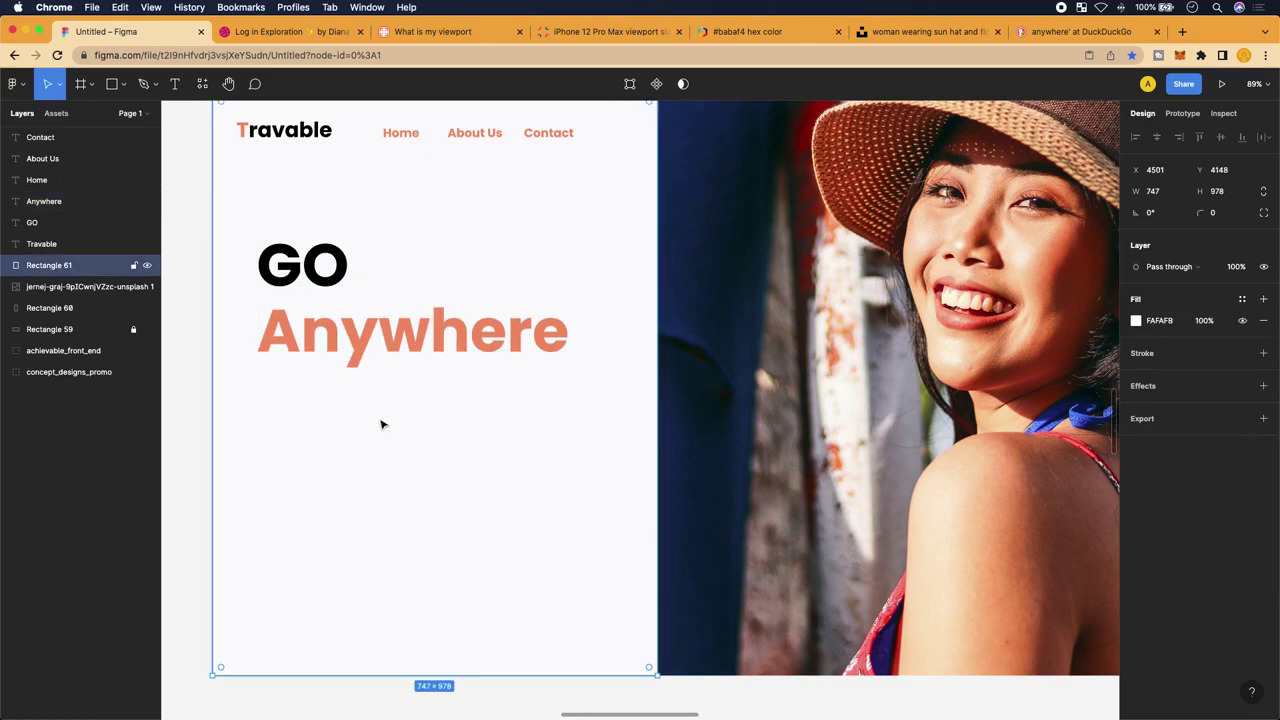
Move "GO" and "Anywhere" up together, closer to the navigation, with "Anywhere" at Y 4428
scroll(381, 424, "down", 5)
left_click(340, 310)
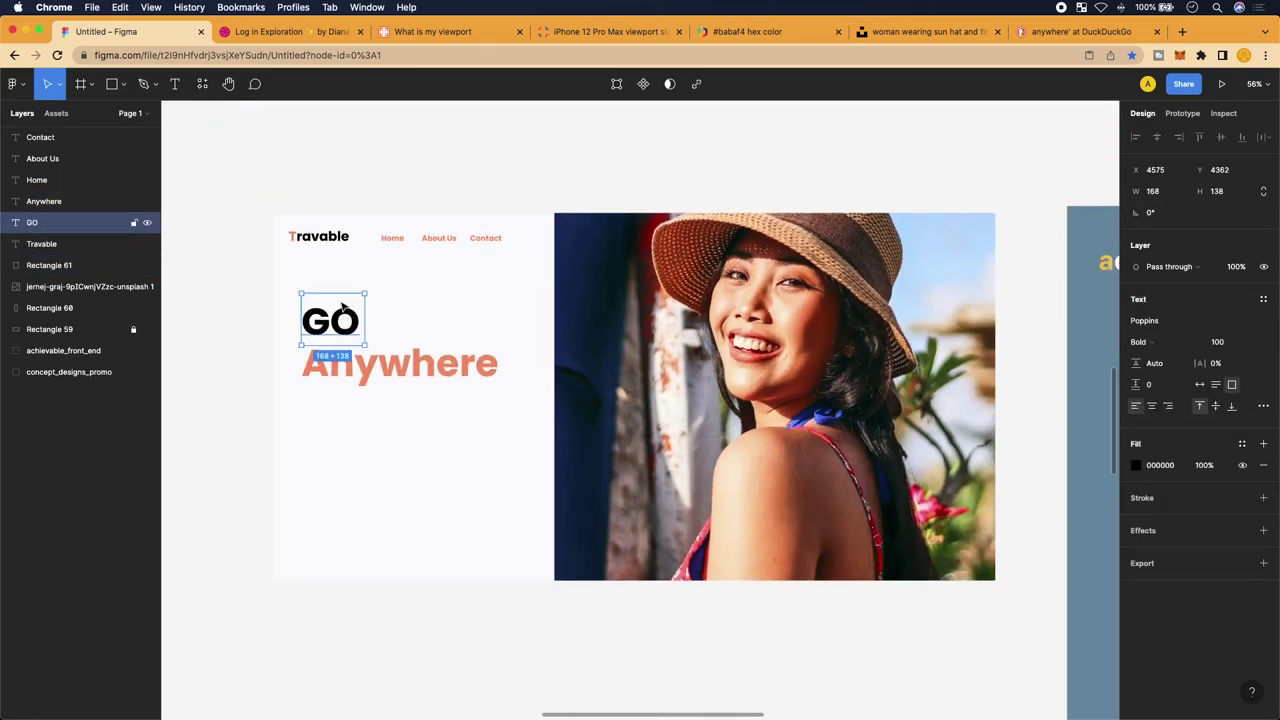
left_click(364, 371, "shift")
left_click_drag(366, 363, 366, 348)
left_click(381, 510)
Examine the tagline below the heading in the "achievable" design as a layout reference
scroll(386, 511, "down", 5)
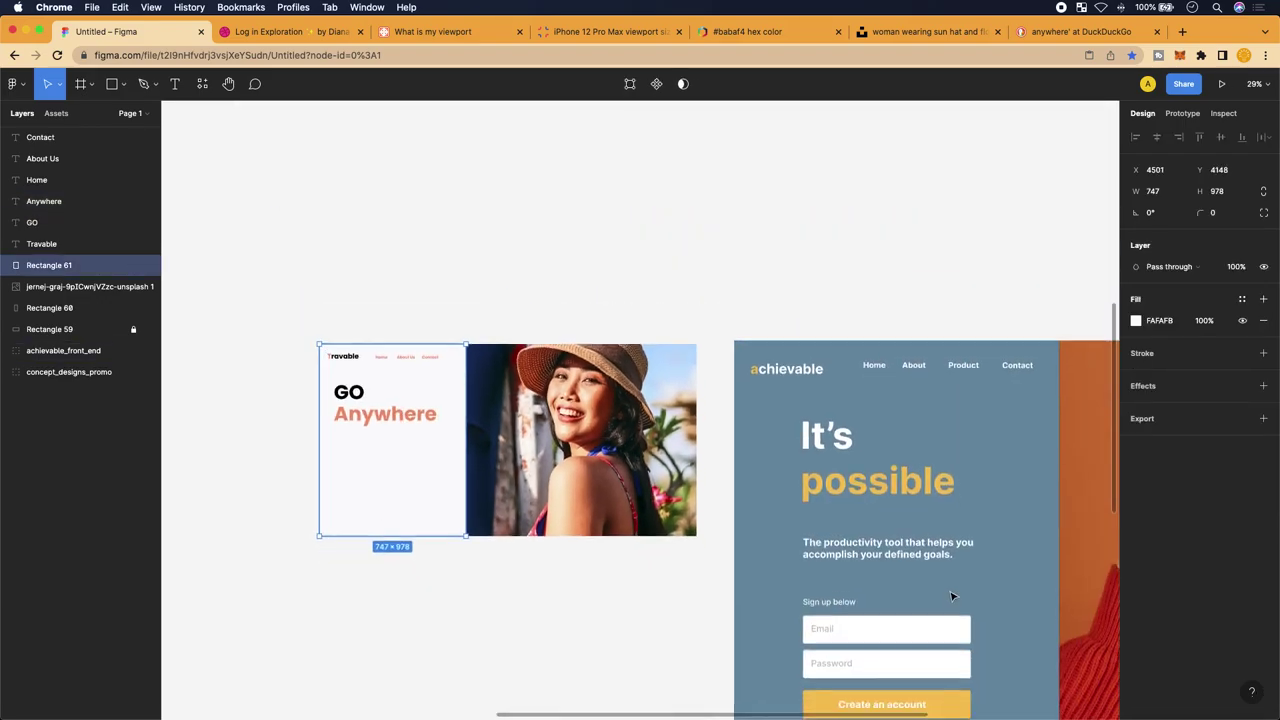
scroll(951, 597, "down", 3)
scroll(349, 395, "up", 10)
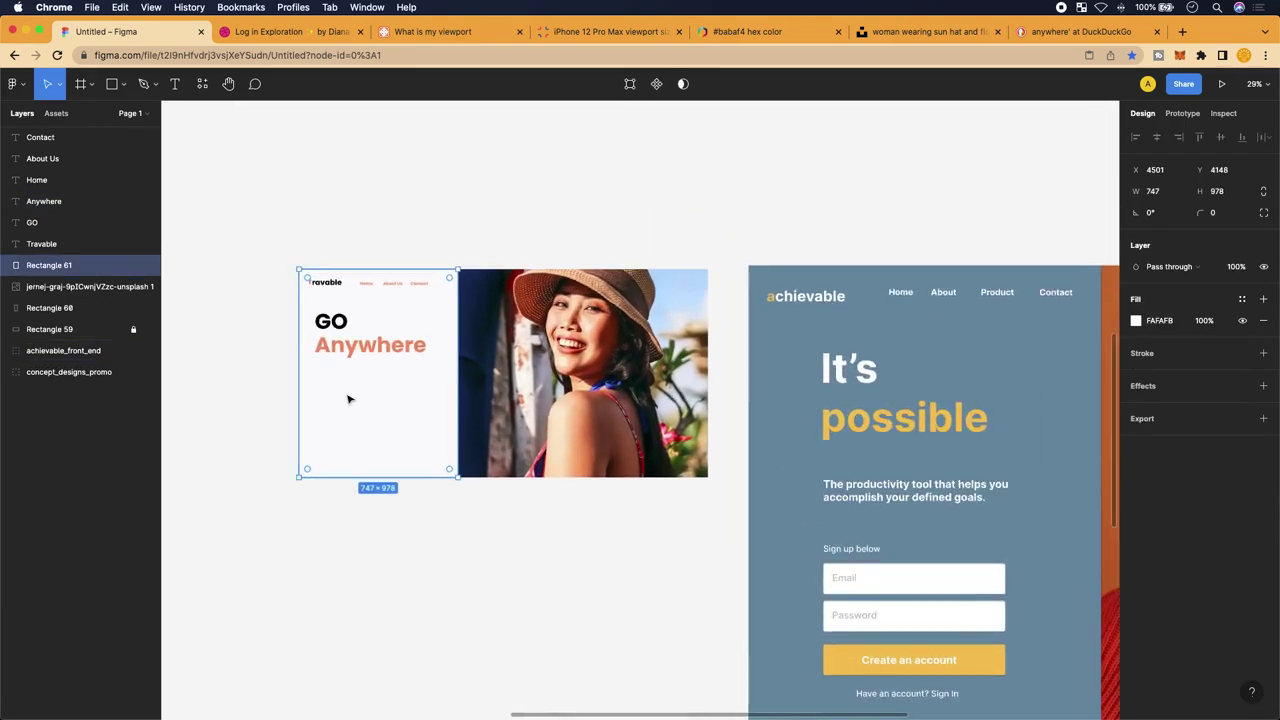
scroll(349, 399, "down", 5)
scroll(640, 420, "right", 10)
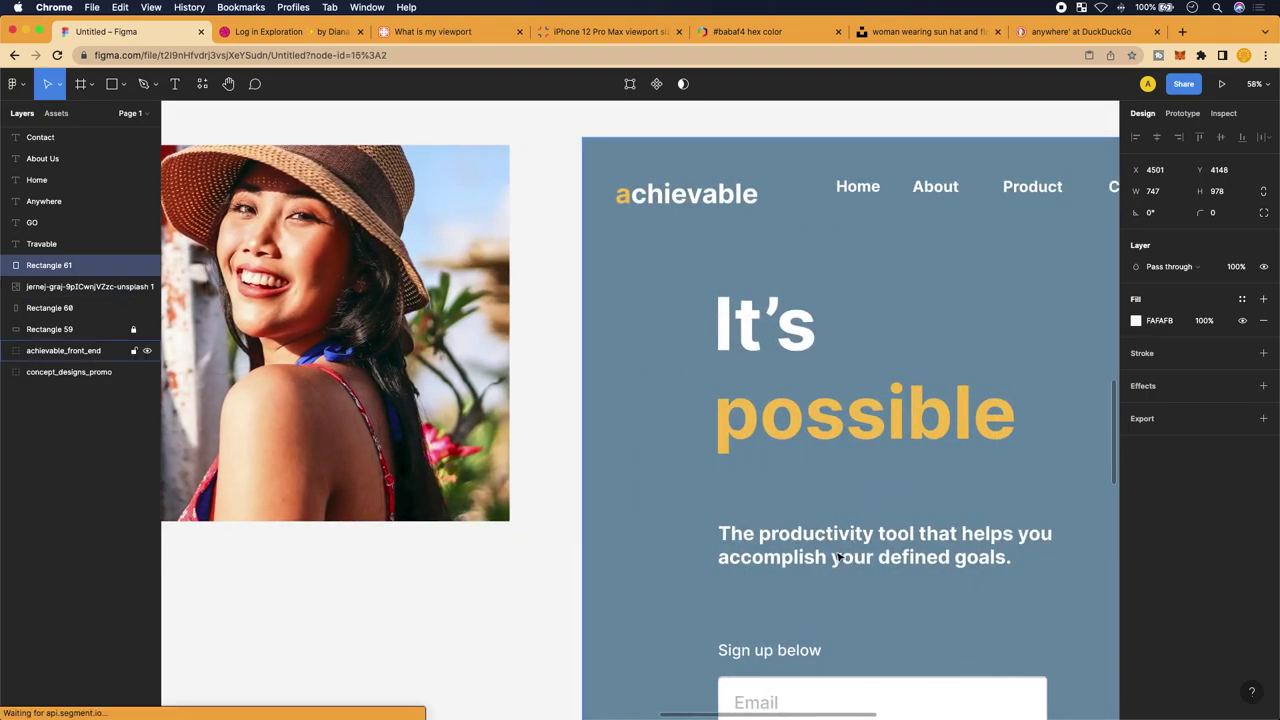
left_click(837, 557)
scroll(420, 420, "down", 5)
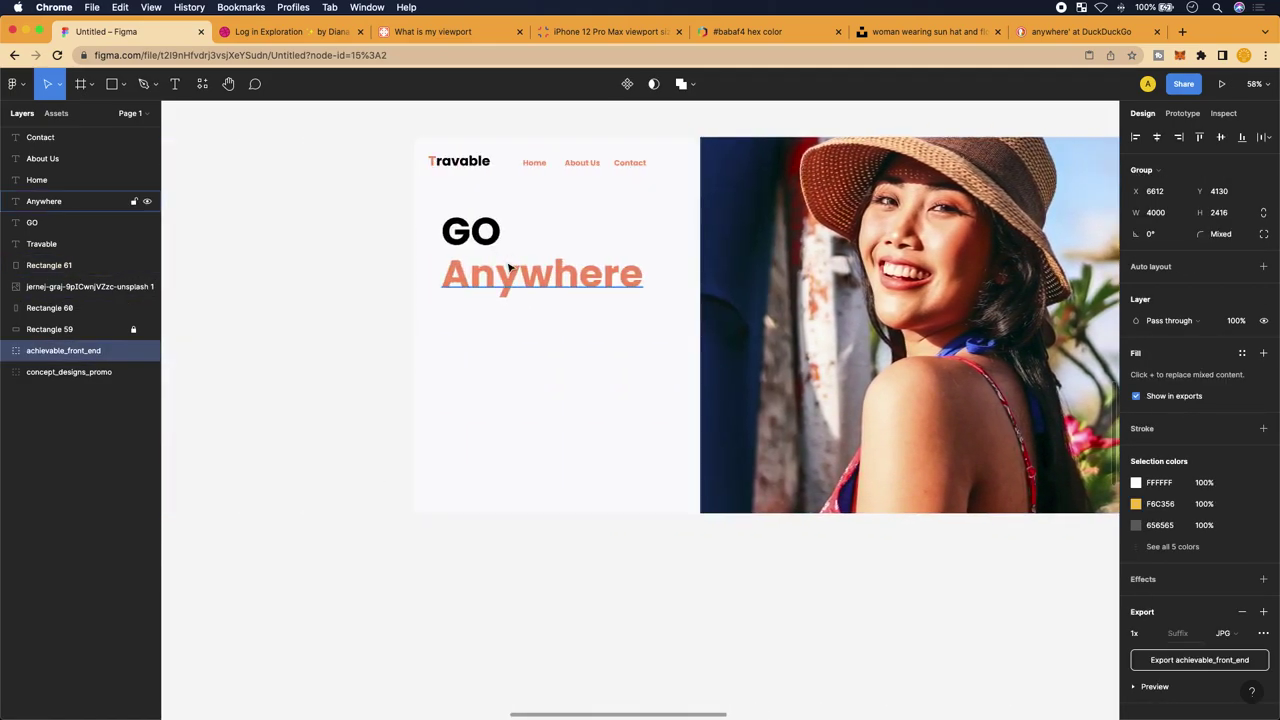
Draw a text box about 475 × 121 below "Anywhere" and set its font size to 20
scroll(505, 272, "up", 5)
scroll(306, 209, "down", 3)
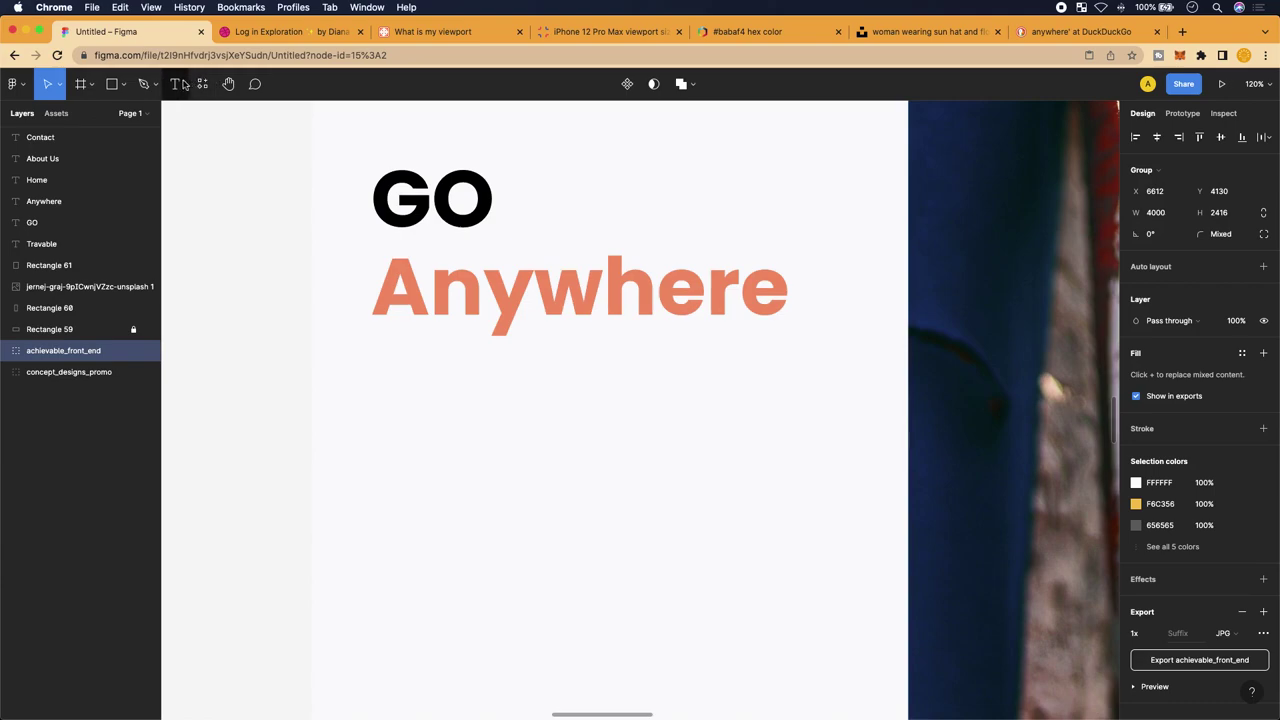
left_click(174, 84)
left_click_drag(376, 373, 756, 469)
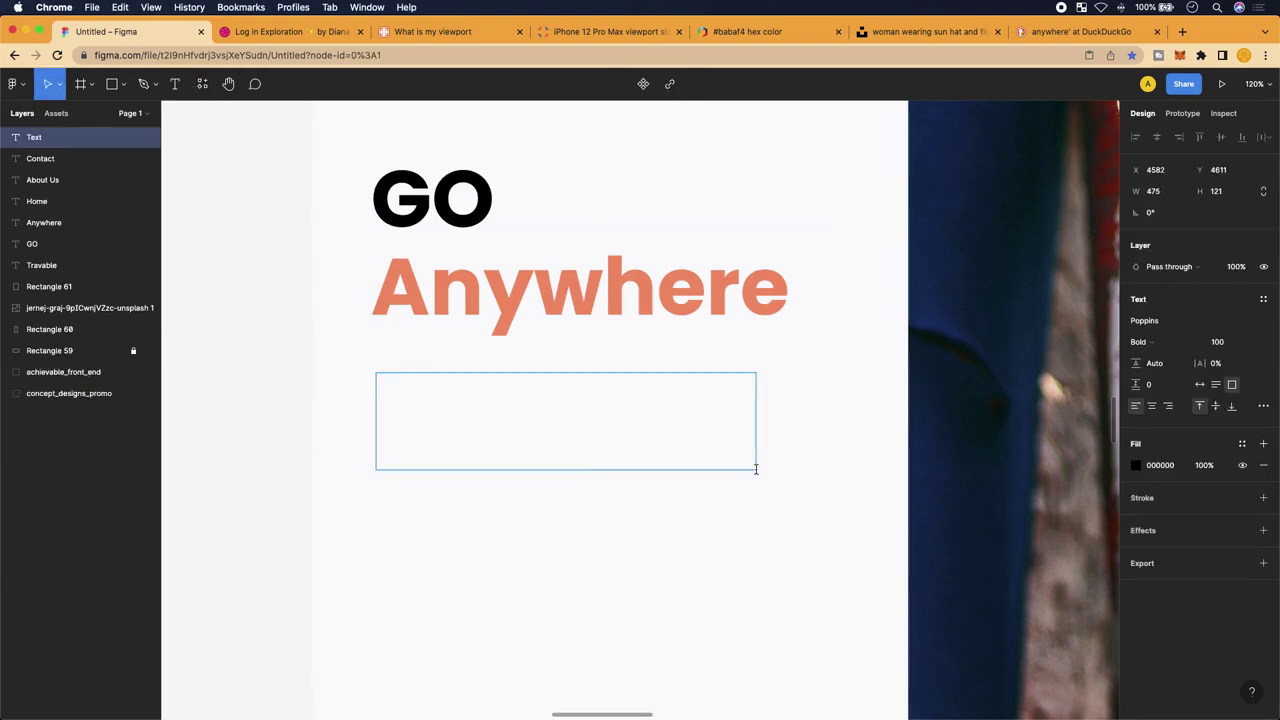
left_click(1227, 347)
type("20")
Write the tagline "The world is in your hands. What do you want to see?" in the new text box
left_click(566, 403)
type("The wor")
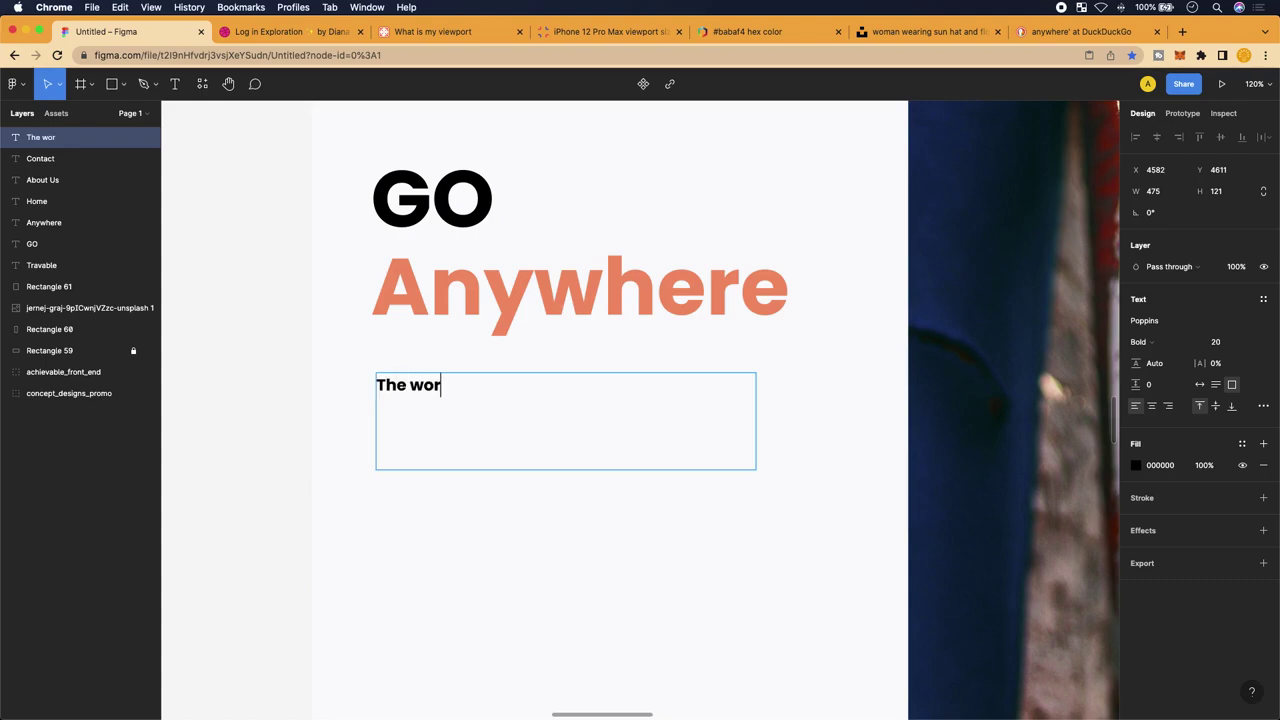
type("ld is in your hands. W")
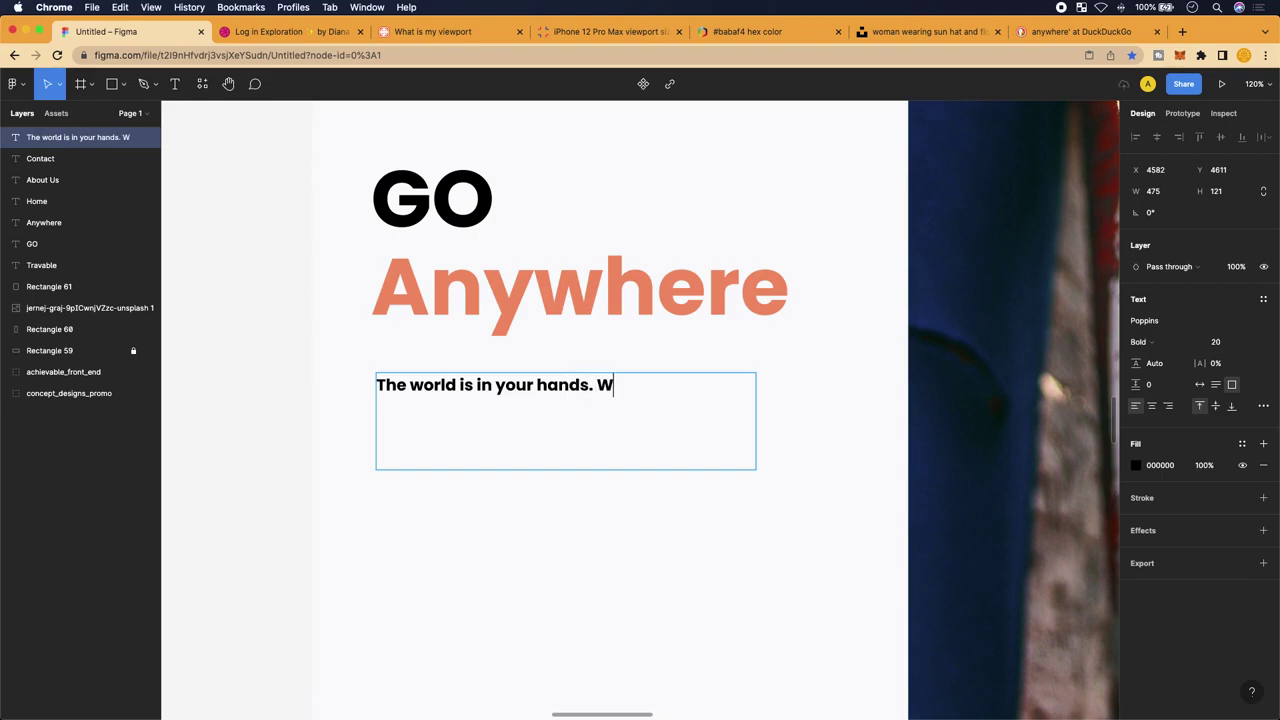
type("hat do you want to see?>")
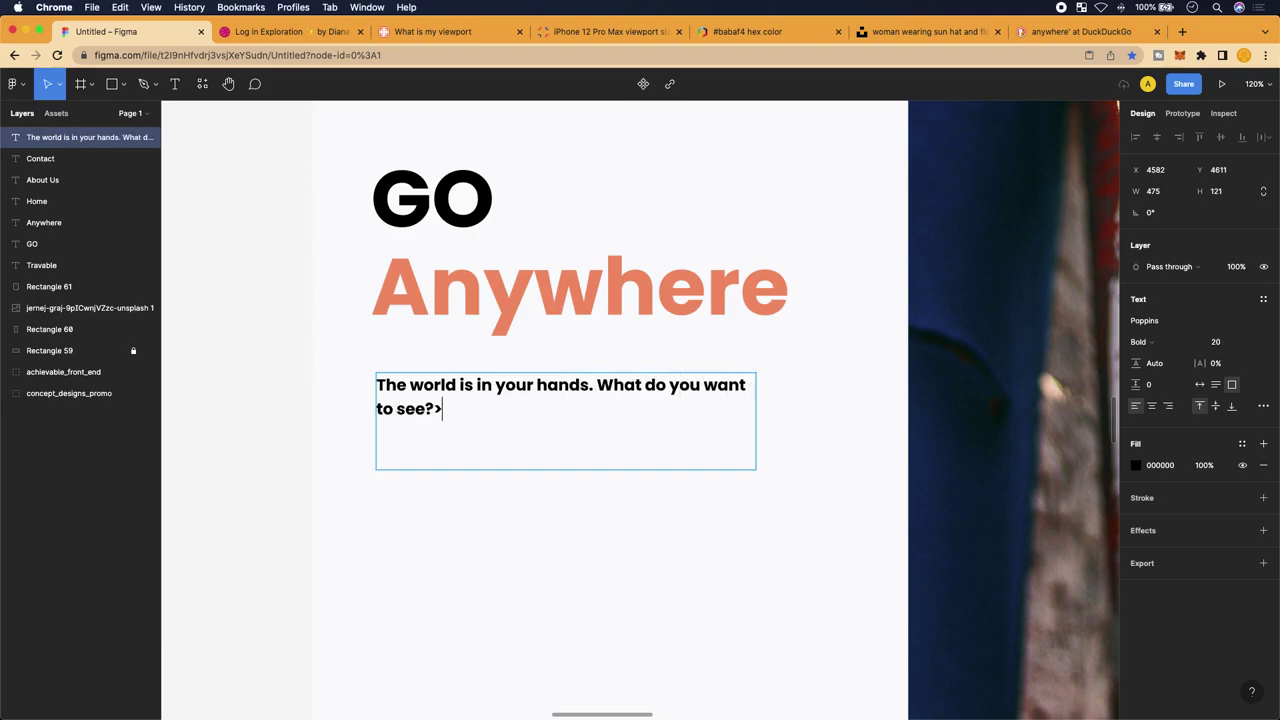
key("BackSpace")
Try the centre, right, middle and bottom alignments on the tagline and return it to left and top alignment
left_click(1152, 406)
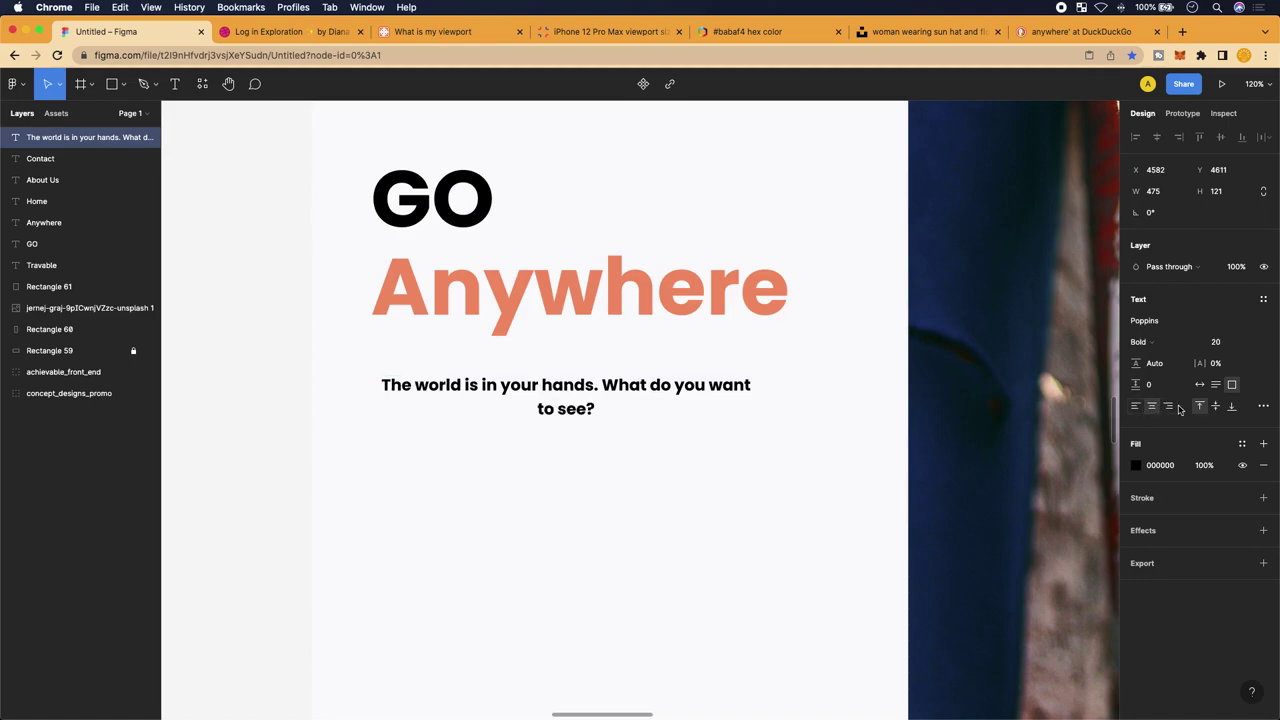
left_click(1168, 406)
left_click(1136, 406)
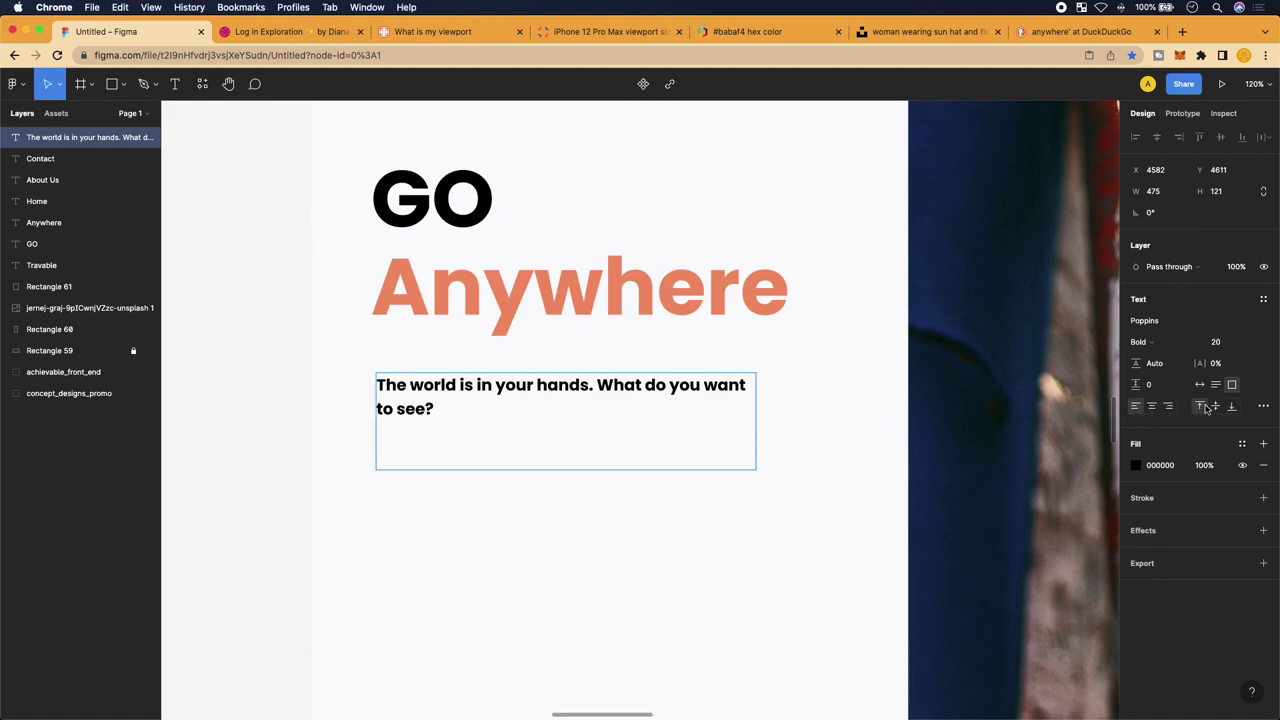
left_click(1220, 407)
left_click(1232, 406)
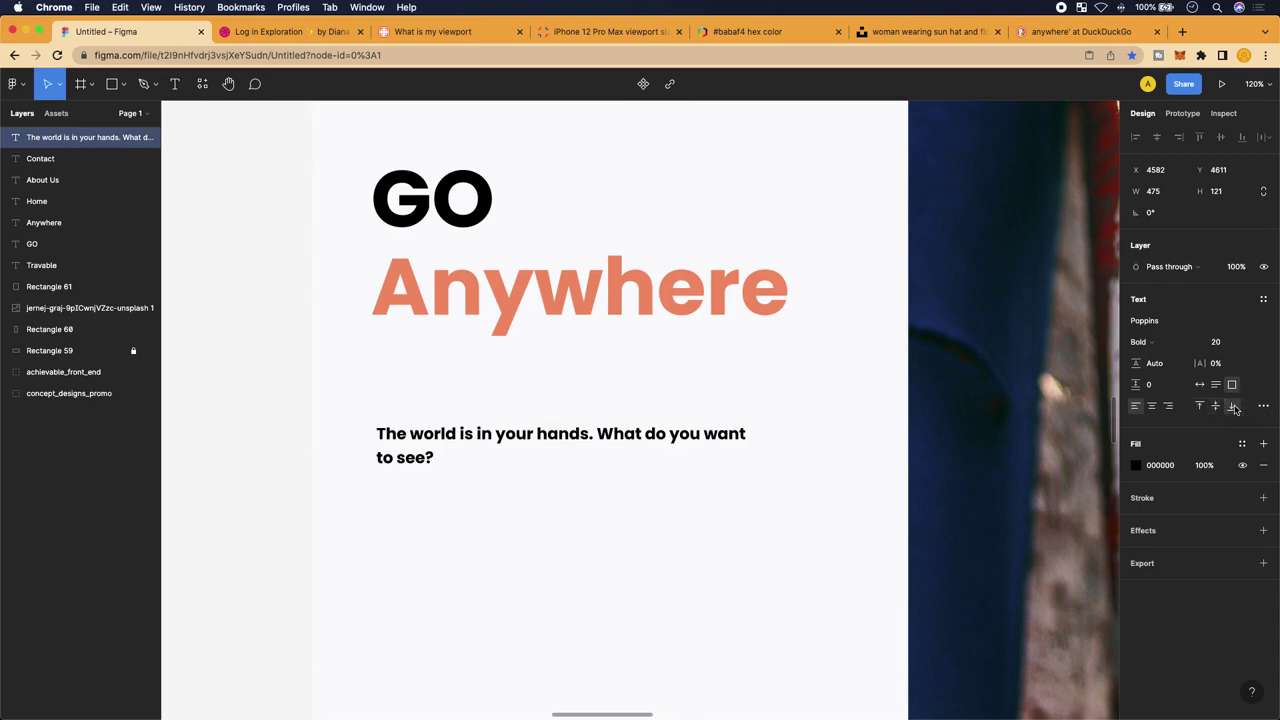
left_click(1201, 406)
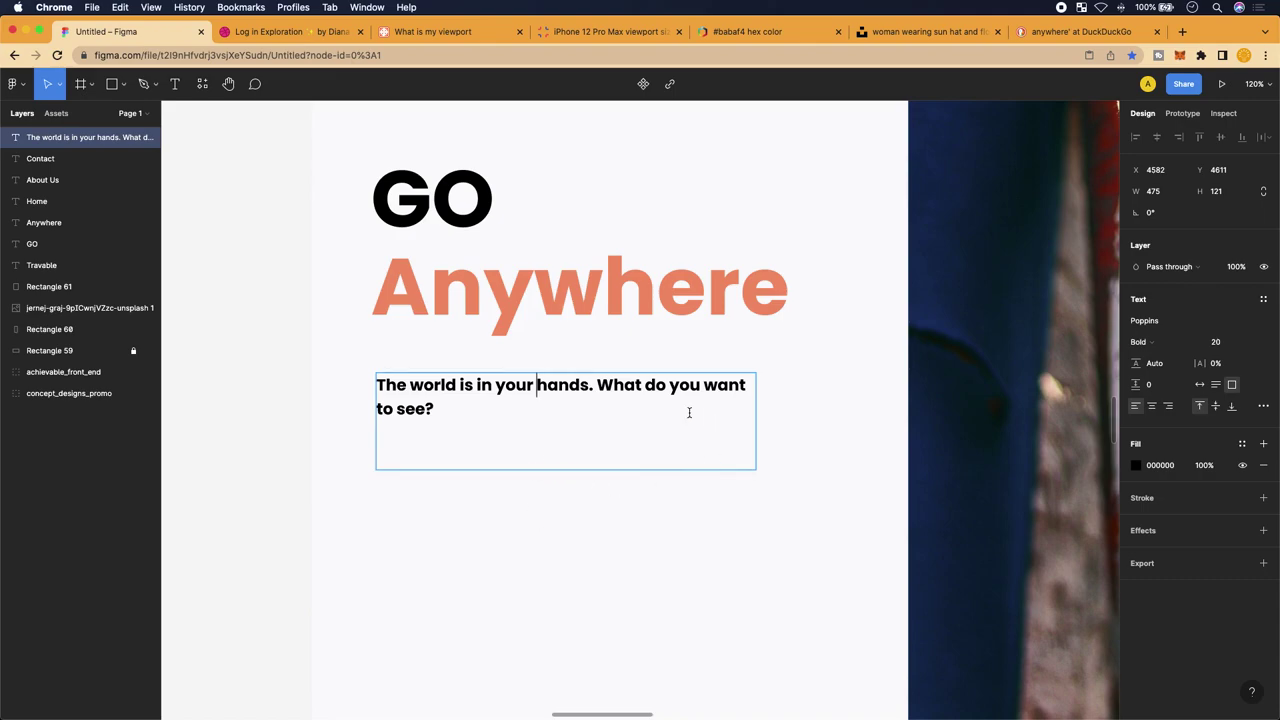
Break the tagline into two lines before "What do you want to see?" and set its font size to 22
key("Return")
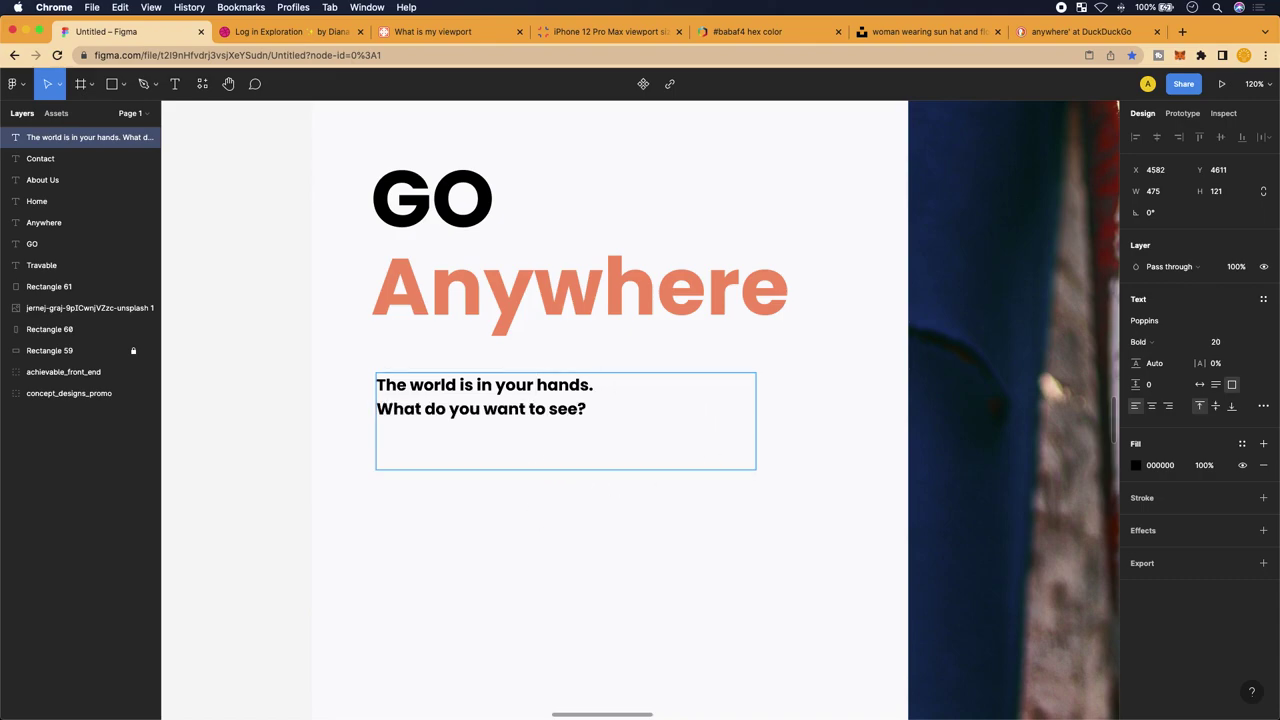
scroll(630, 547, "down", 5)
scroll(630, 547, "right", 10)
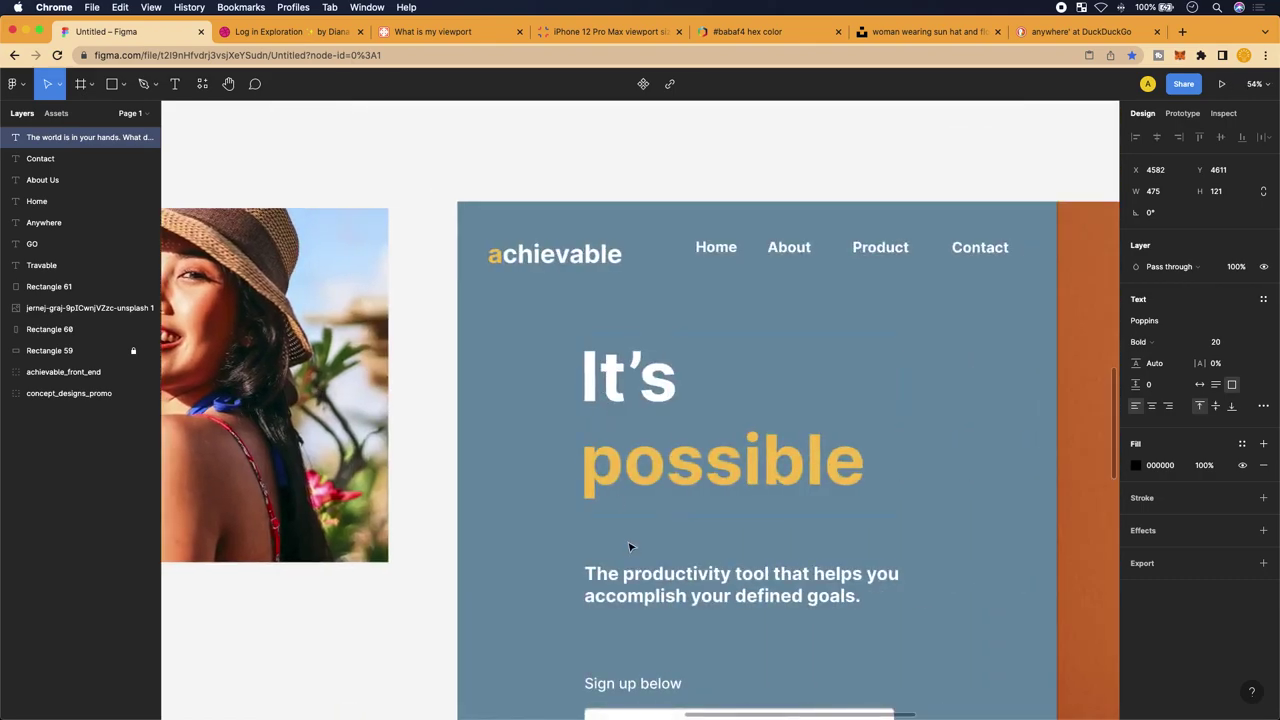
scroll(630, 547, "left", 10)
scroll(470, 388, "up", 5)
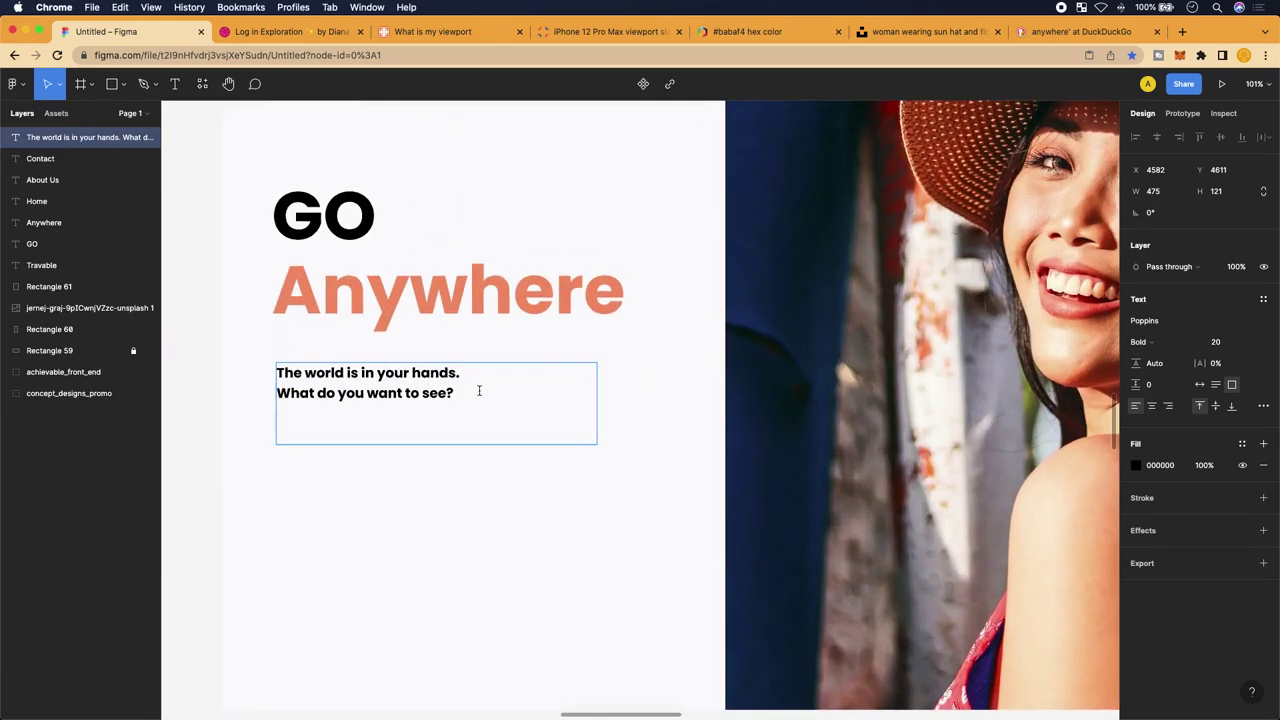
left_click_drag(479, 390, 246, 372)
left_click(1216, 343)
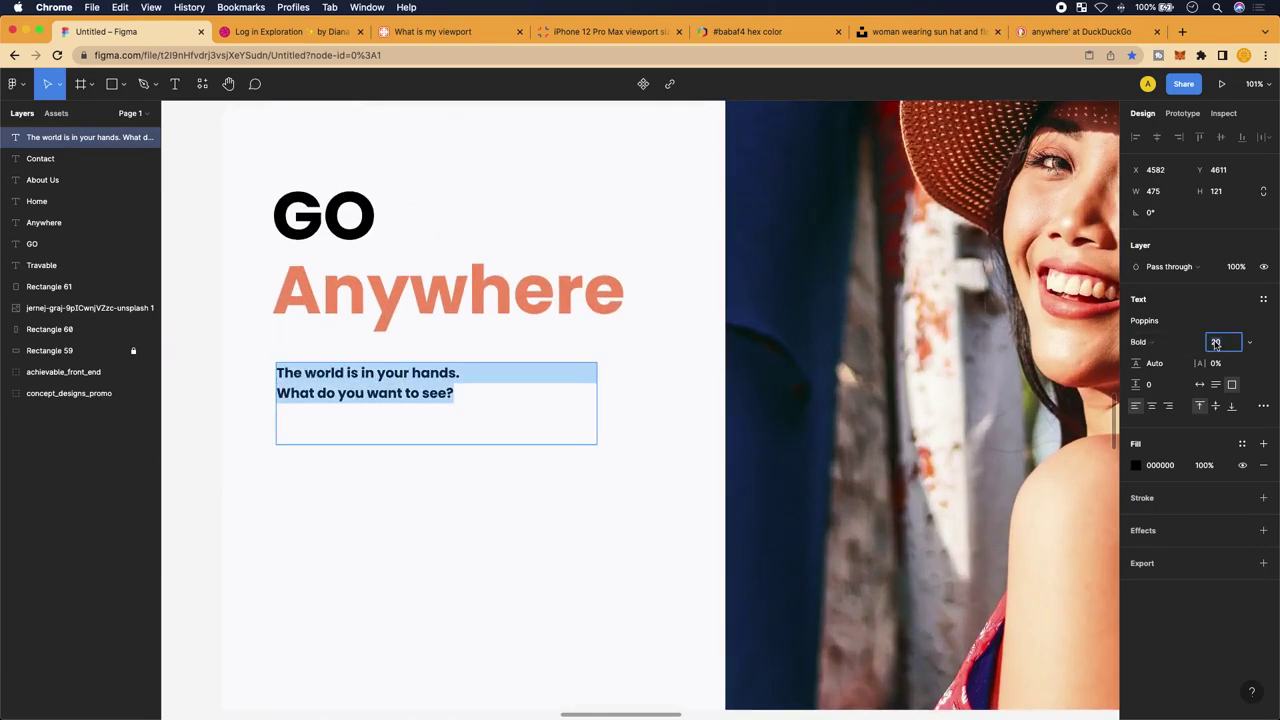
key("Return")
scroll(343, 425, "up", 1)
scroll(343, 425, "left", 1)
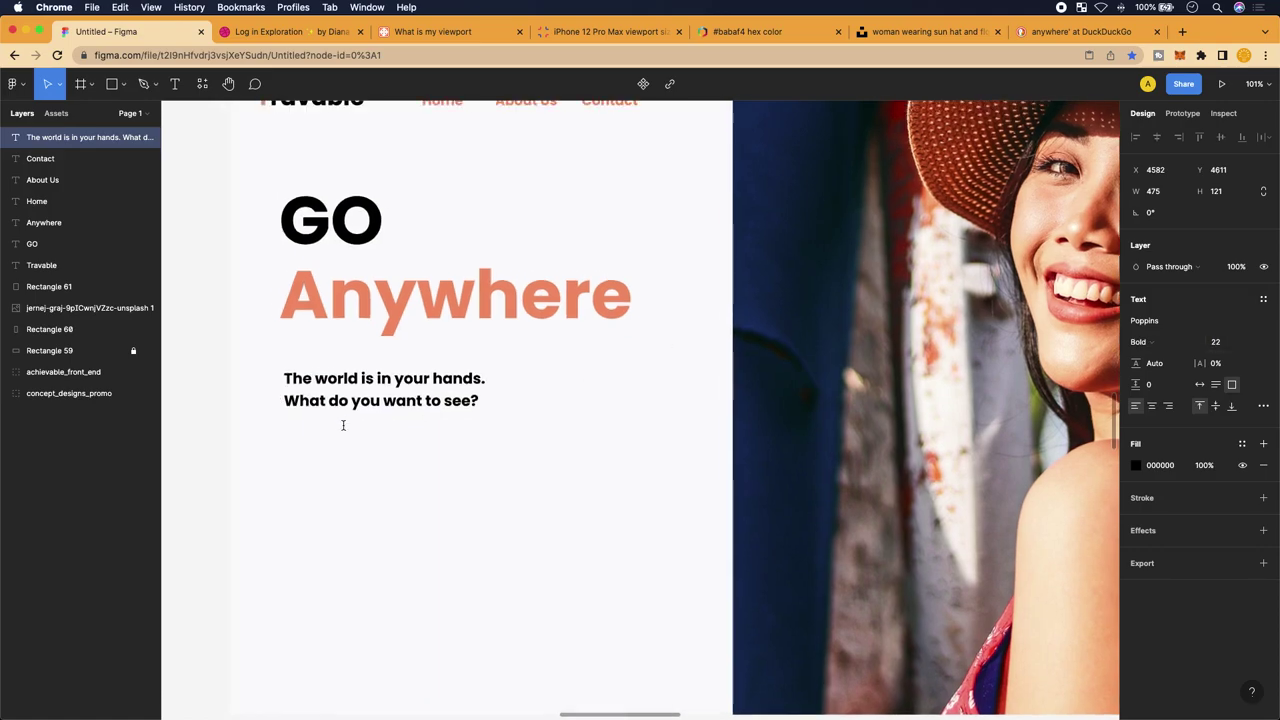
key("Escape")
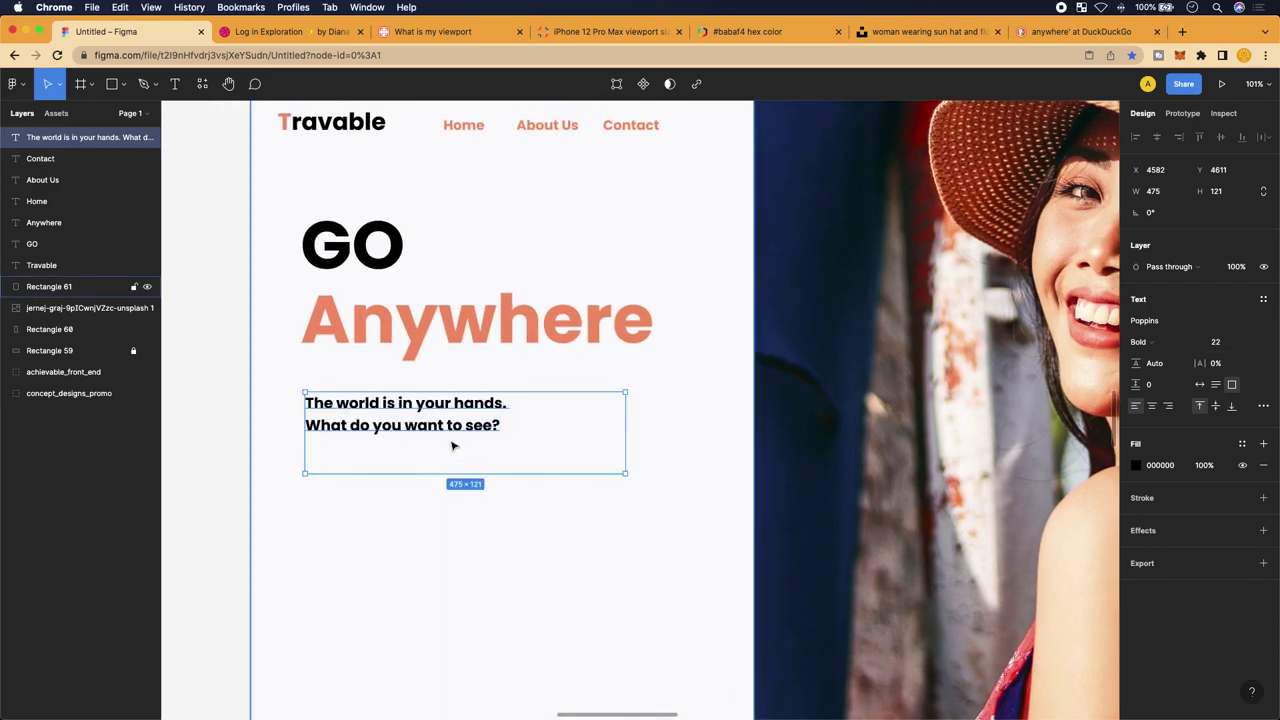
Move the tagline slightly right of the heading's edge, to X 4601, Y 4613
mouse_move(466, 425)
left_mouse_down()
mouse_move(473, 408)
mouse_move(471, 424)
left_mouse_up()
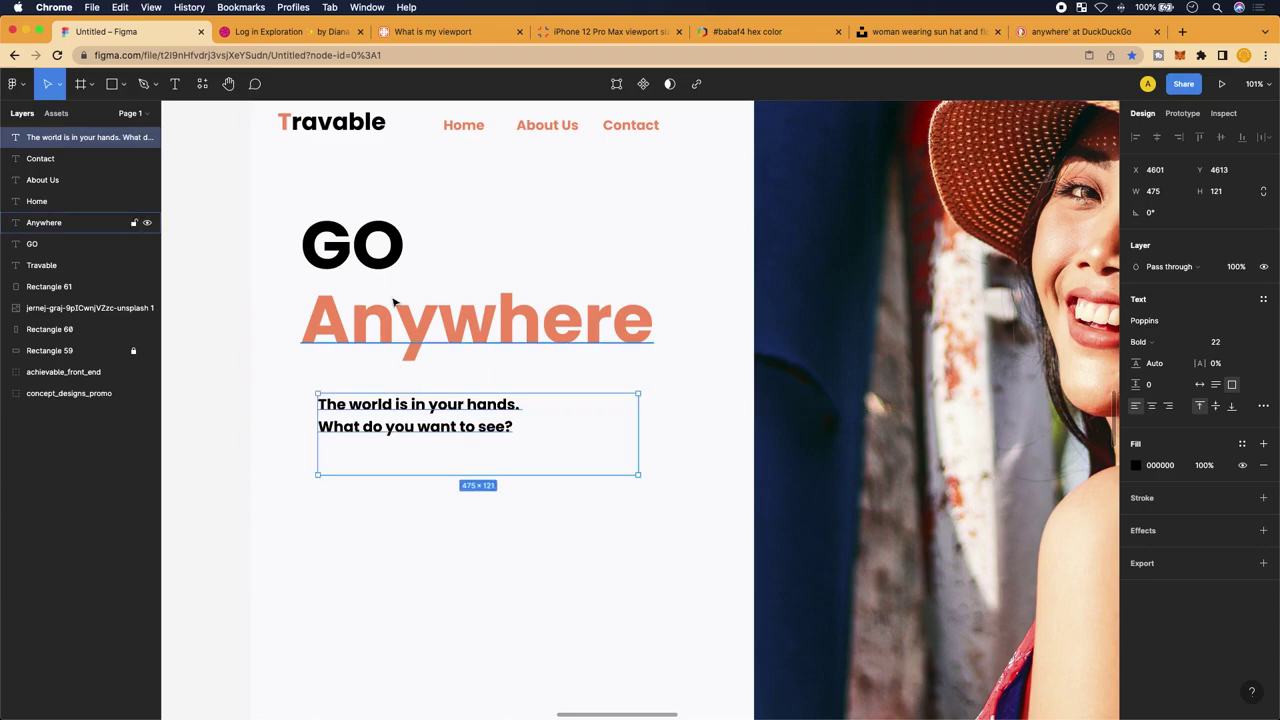
scroll(446, 360, "right", 5)
scroll(447, 362, "left", 3)
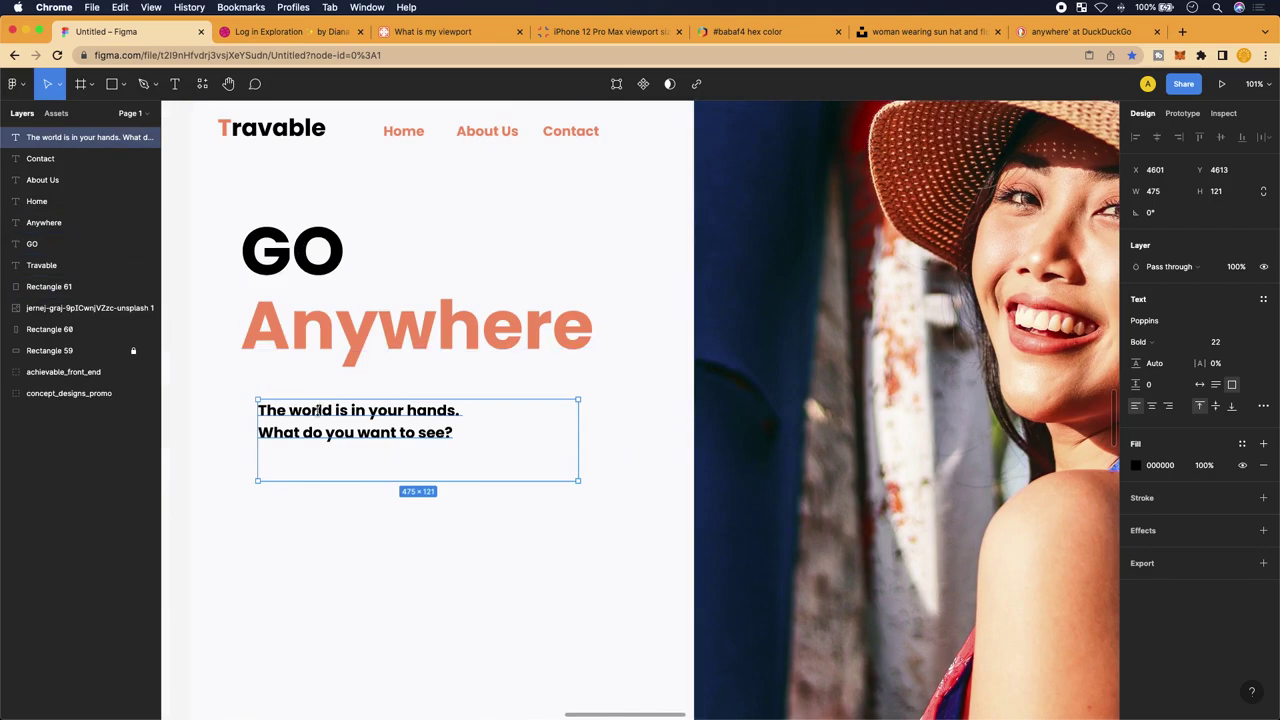
scroll(310, 387, "up", 5)
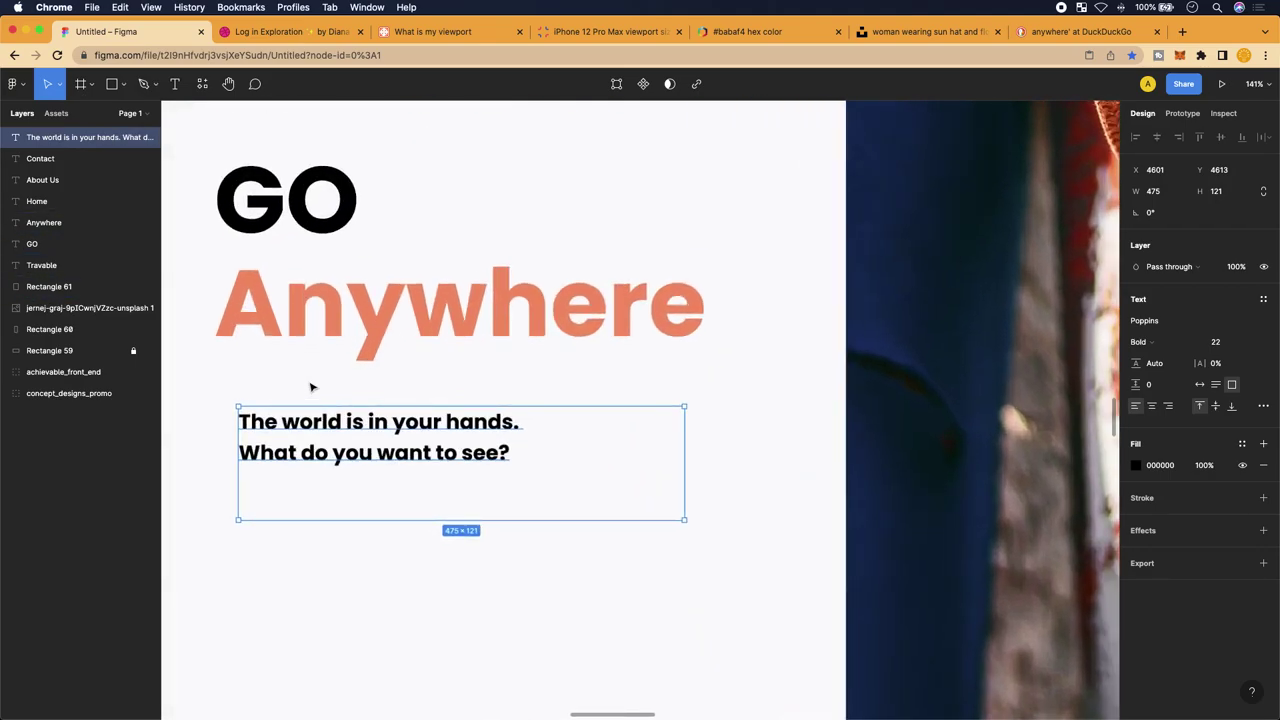
scroll(310, 387, "down", 3)
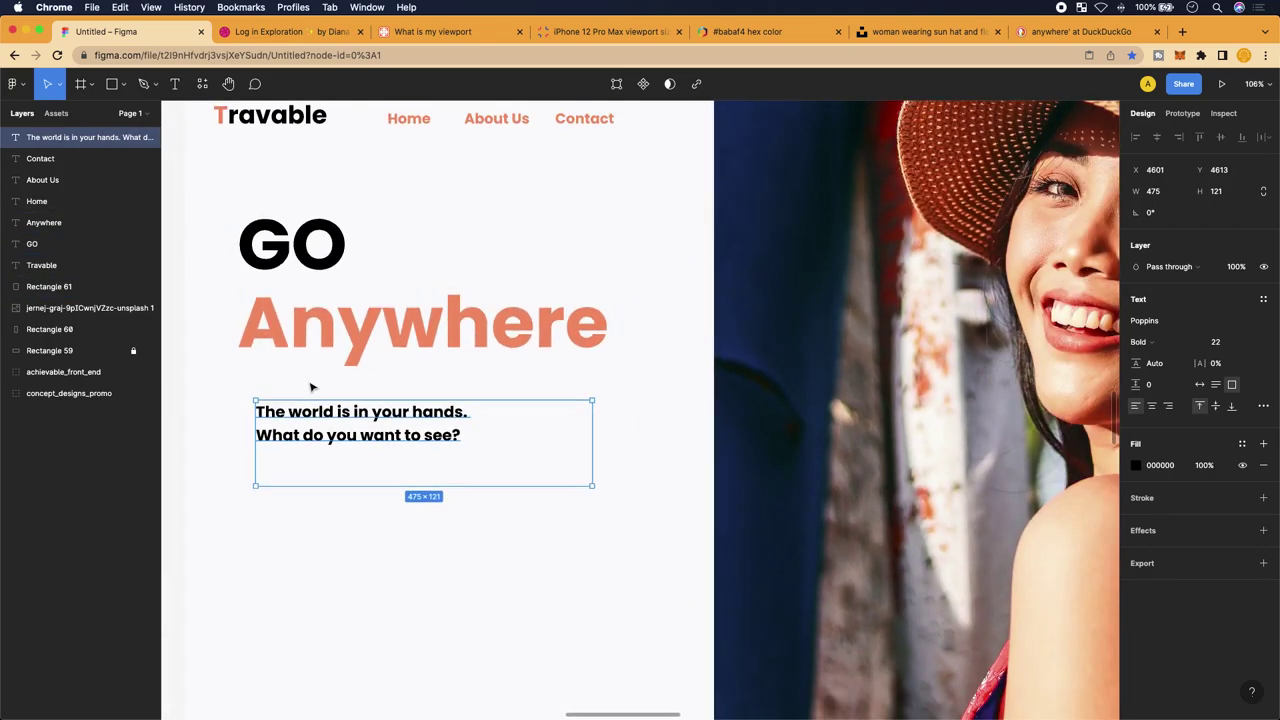
scroll(323, 455, "down", 2)
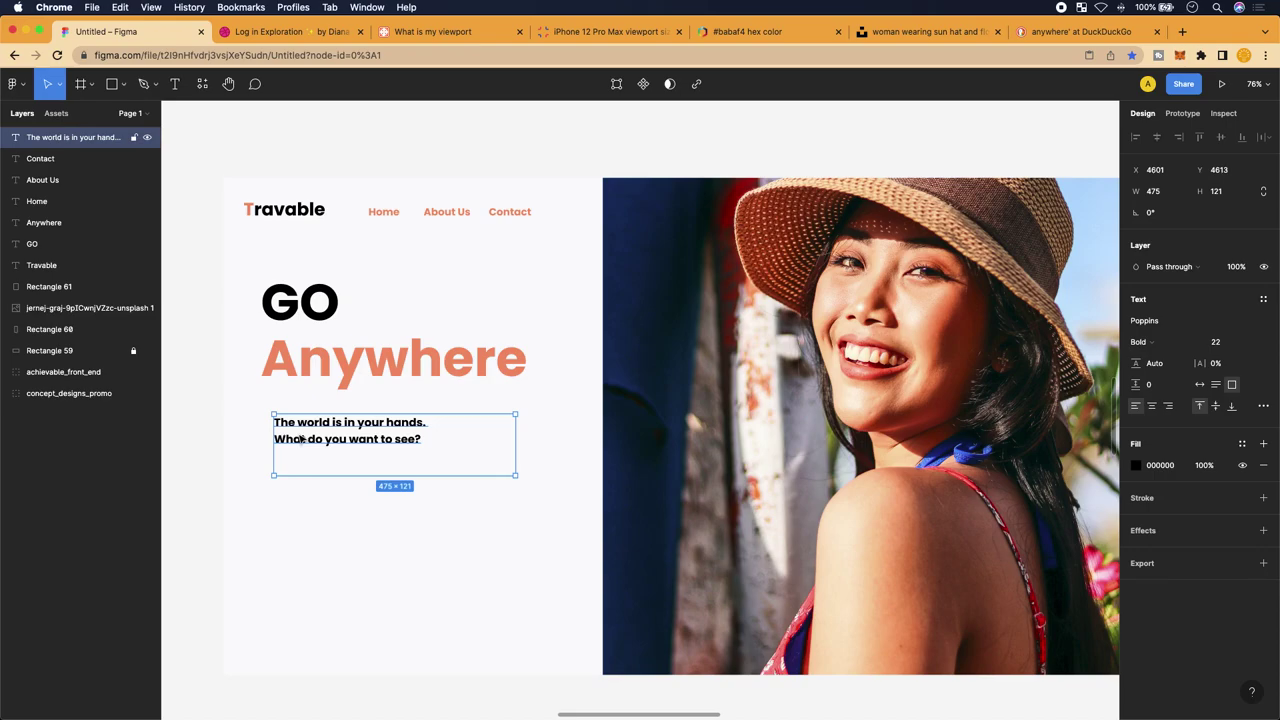
left_click(440, 355)
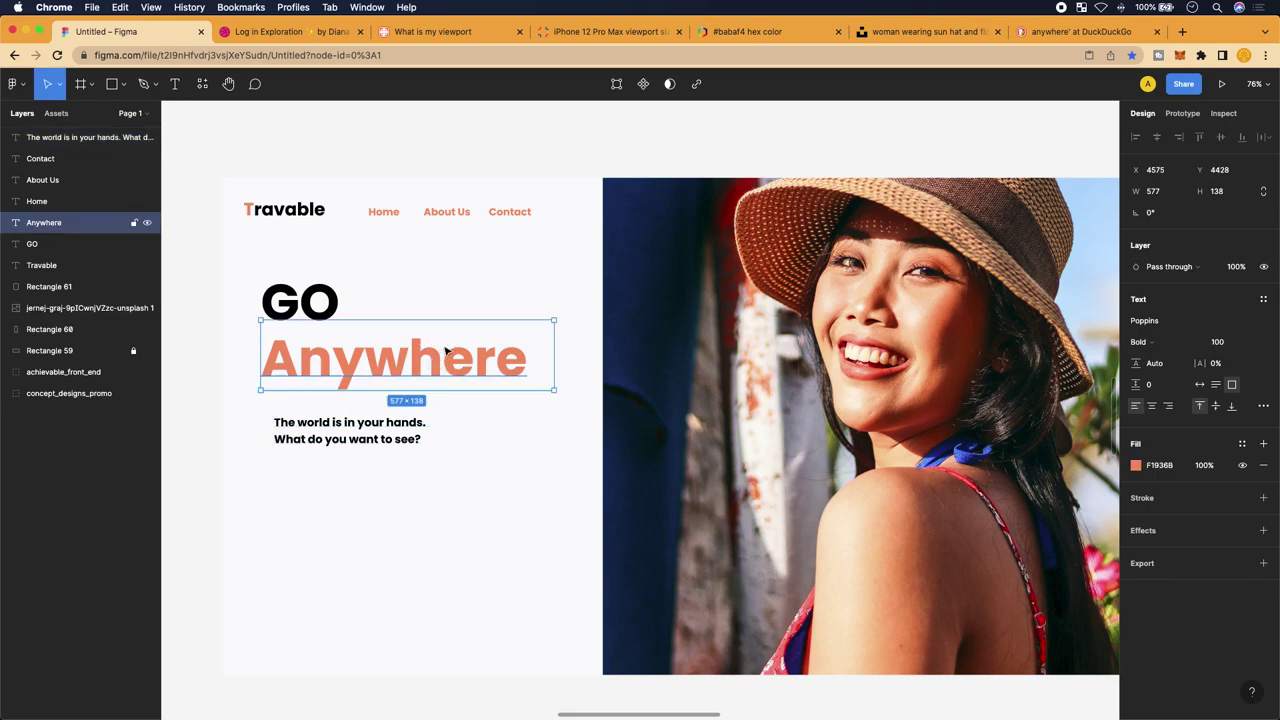
scroll(446, 350, "up", 5)
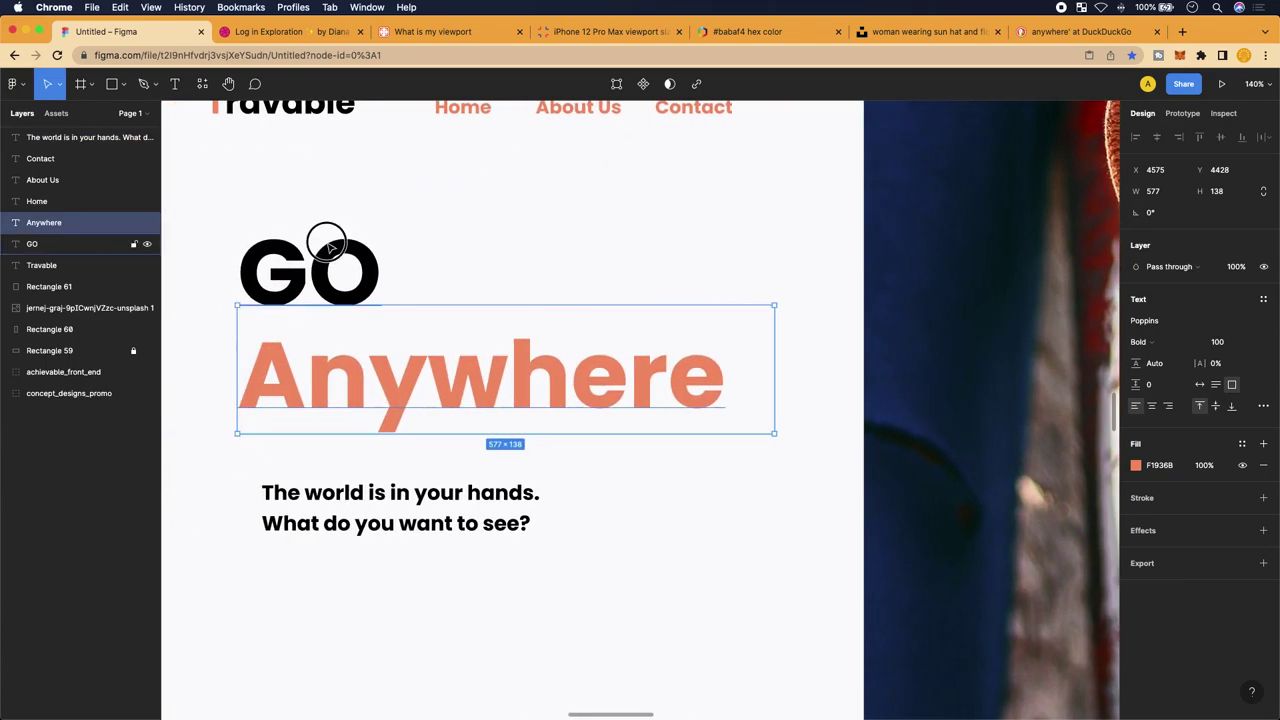
left_click(328, 246)
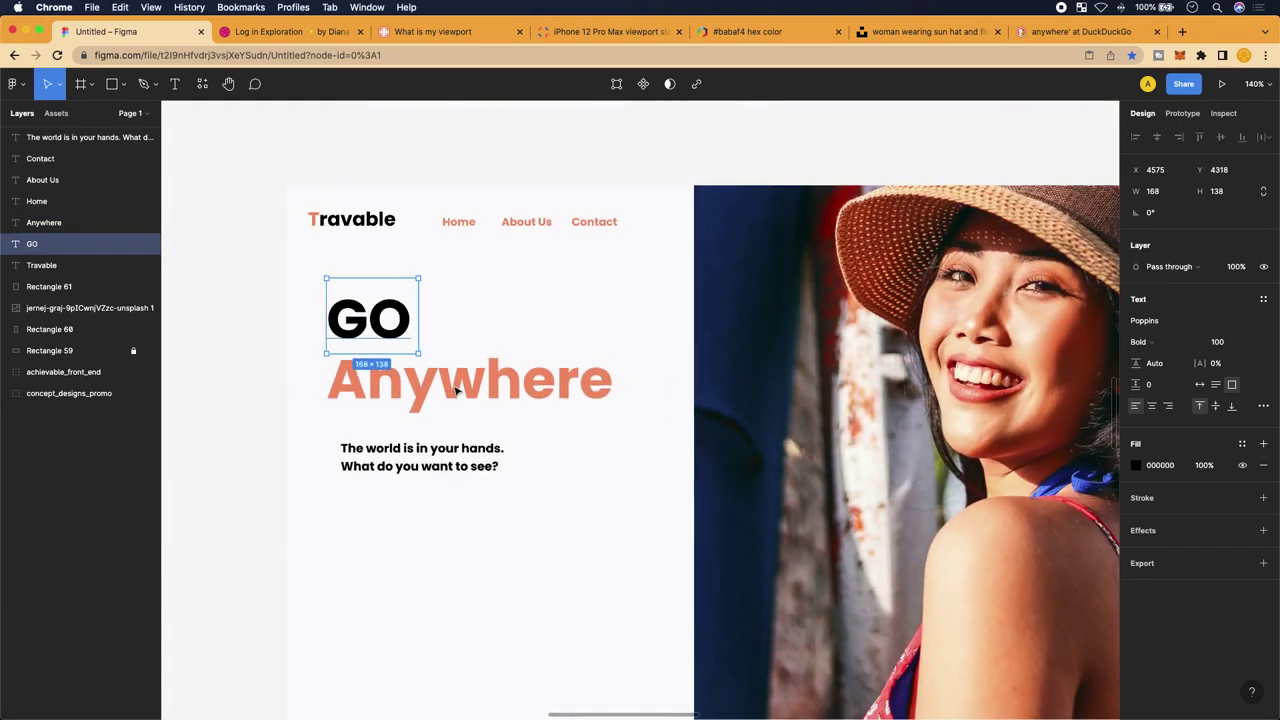
scroll(457, 389, "down", 4)
left_click(453, 385)
double_click(453, 386)
left_click(622, 381)
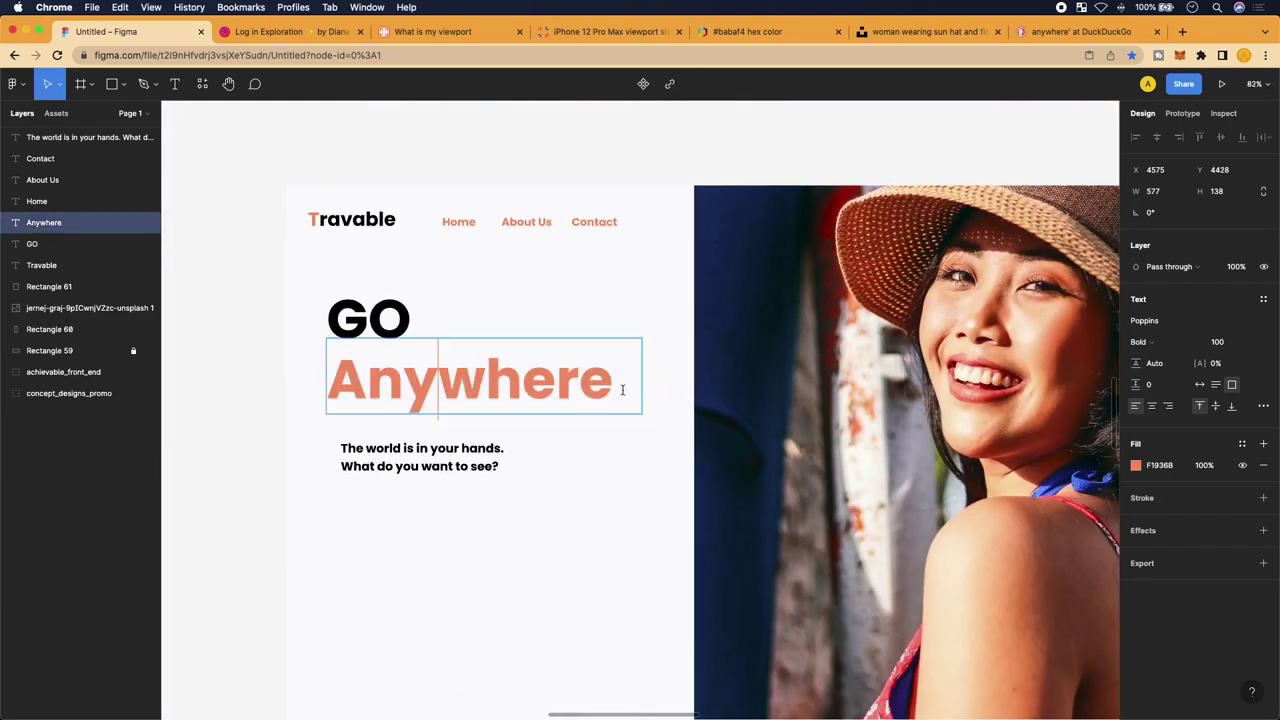
double_click(614, 378)
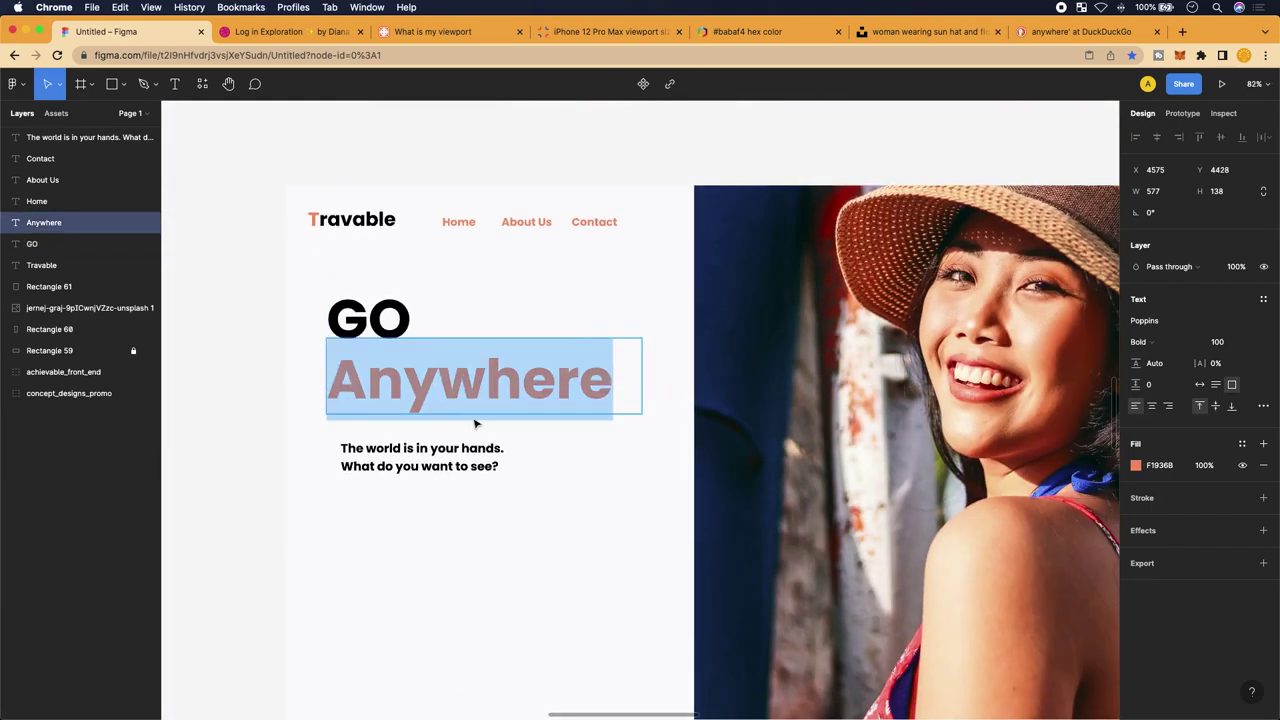
left_click(374, 305)
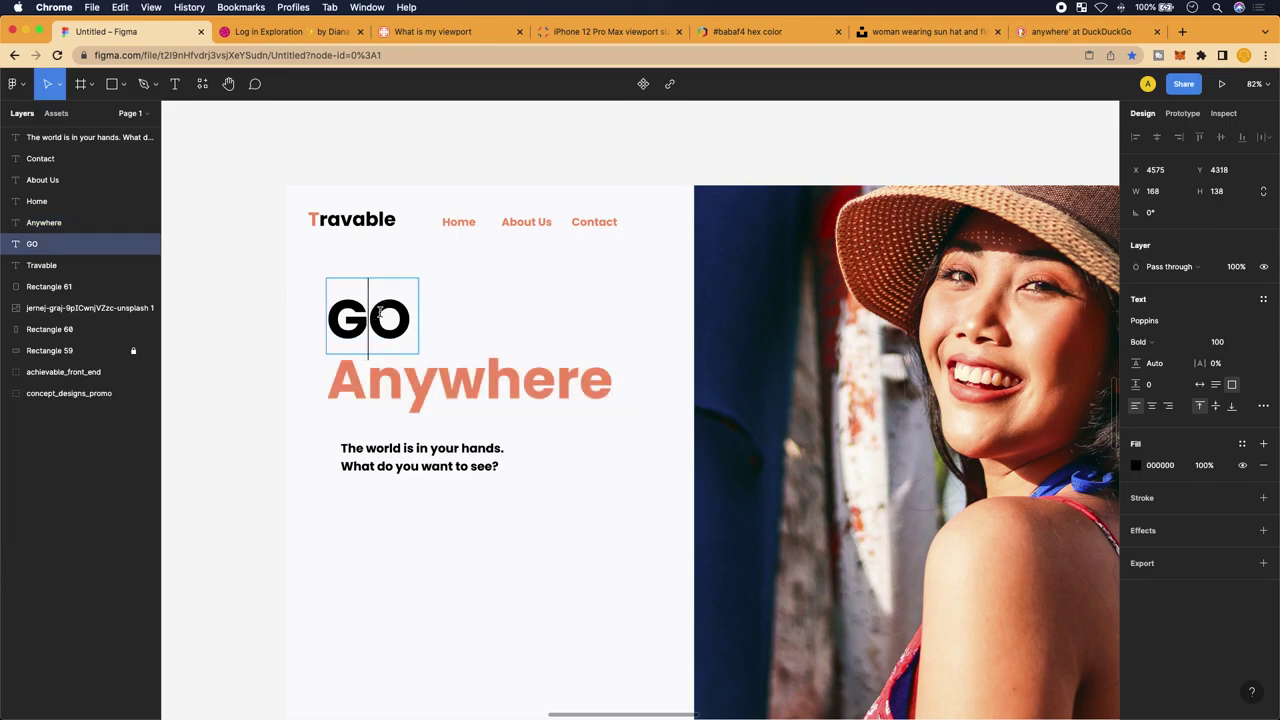
Replace the word "Anywhere" in the orange heading line with "Places"
left_click(478, 395)
left_click(609, 391)
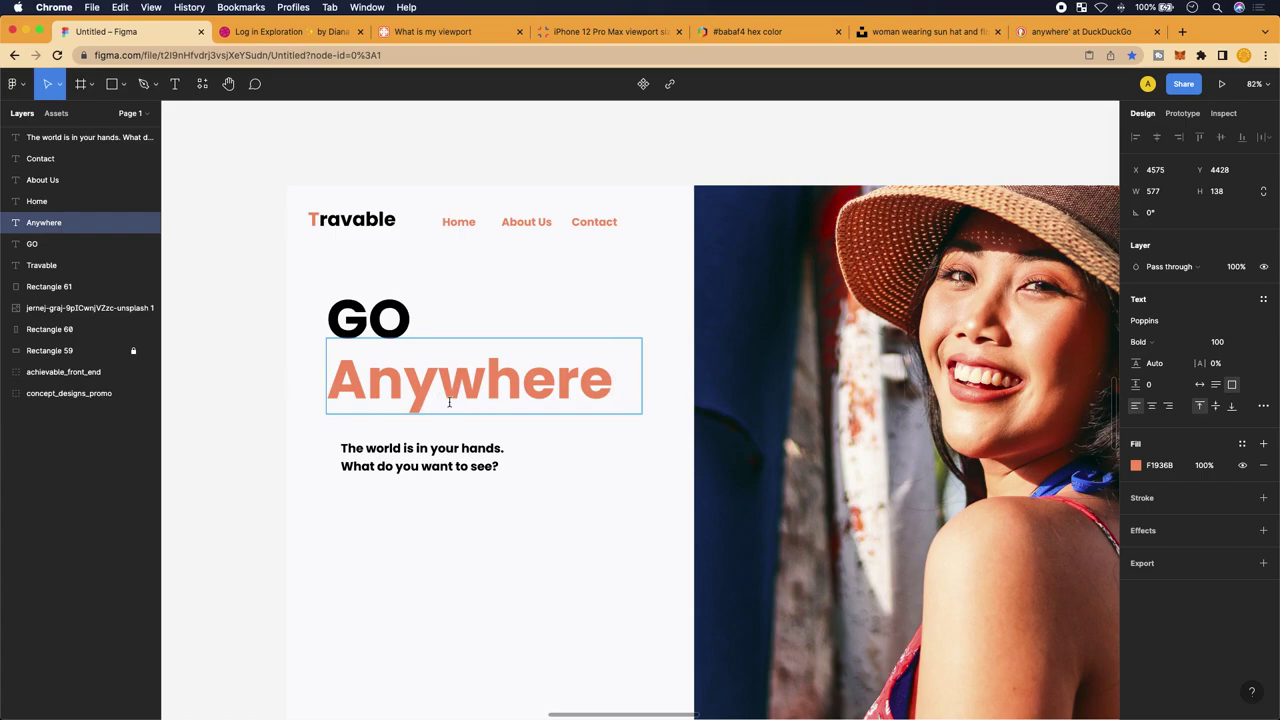
key("BackSpace")
key("BackSpace")
key("BackSpace")
key("BackSpace")
key("BackSpace")
key("BackSpace")
key("BackSpace")
key("BackSpace")
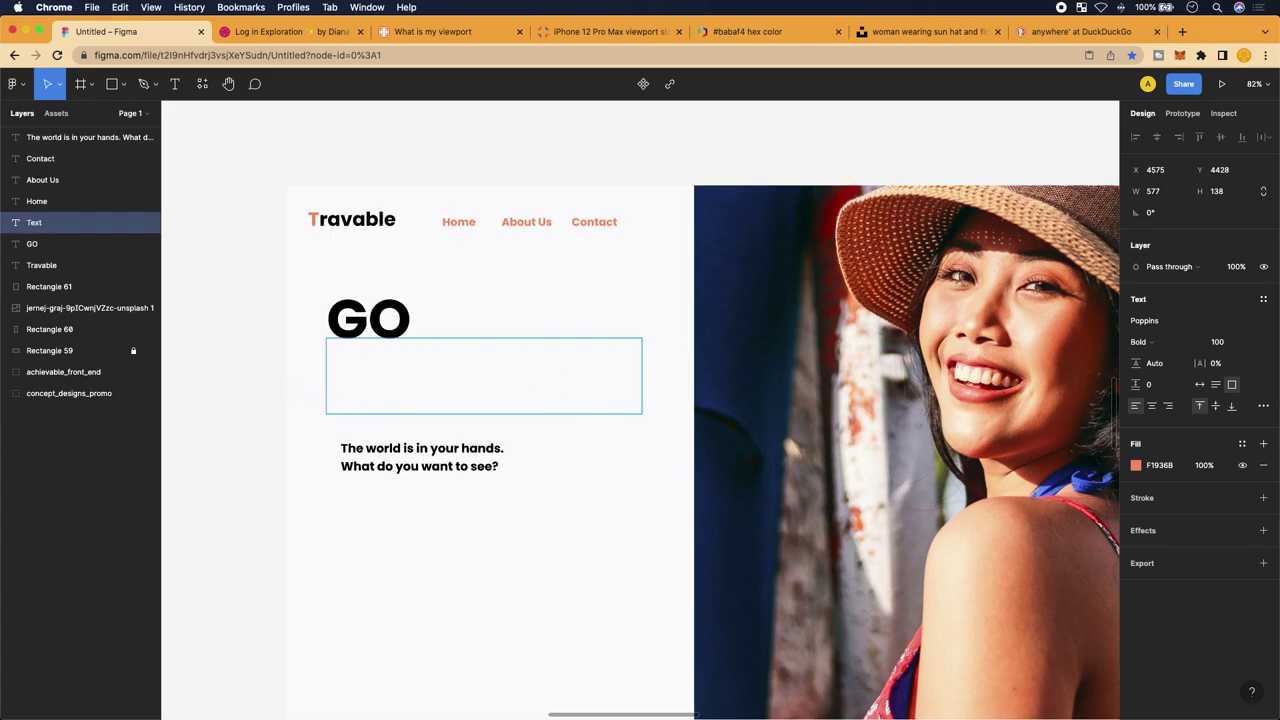
type("Places")
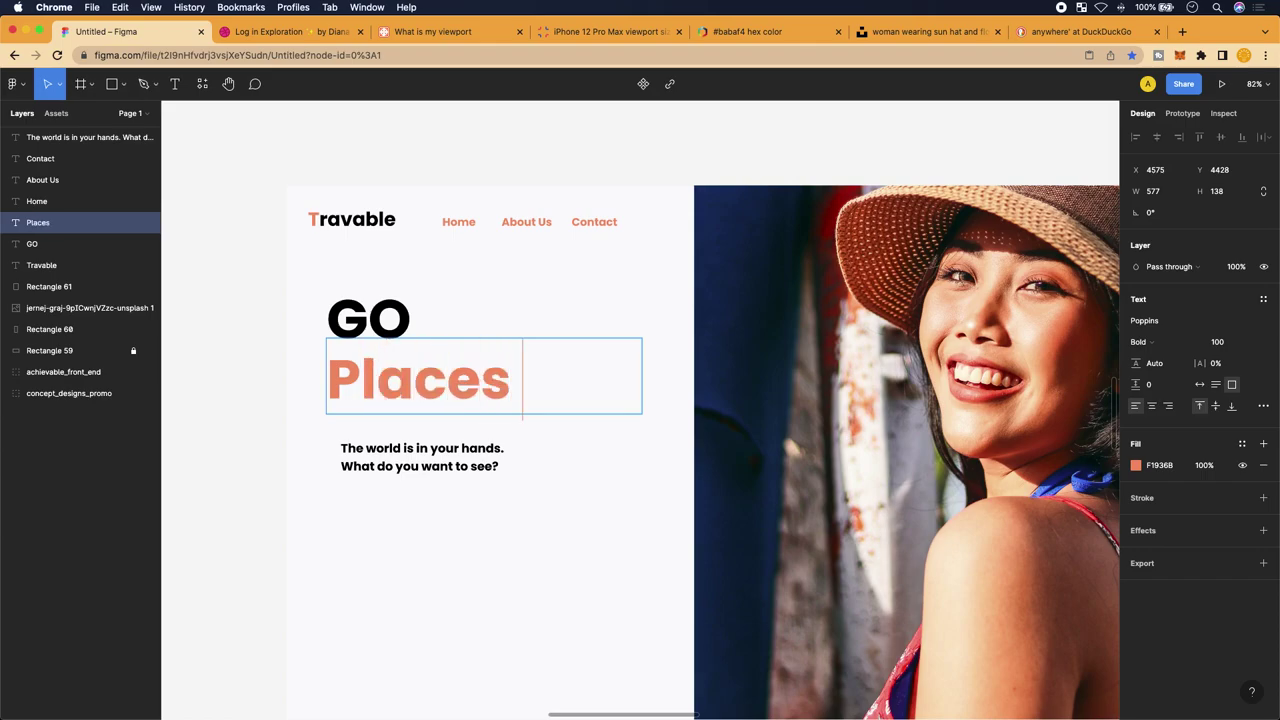
Change the black heading word from all capitals to "Go"
double_click(410, 318)
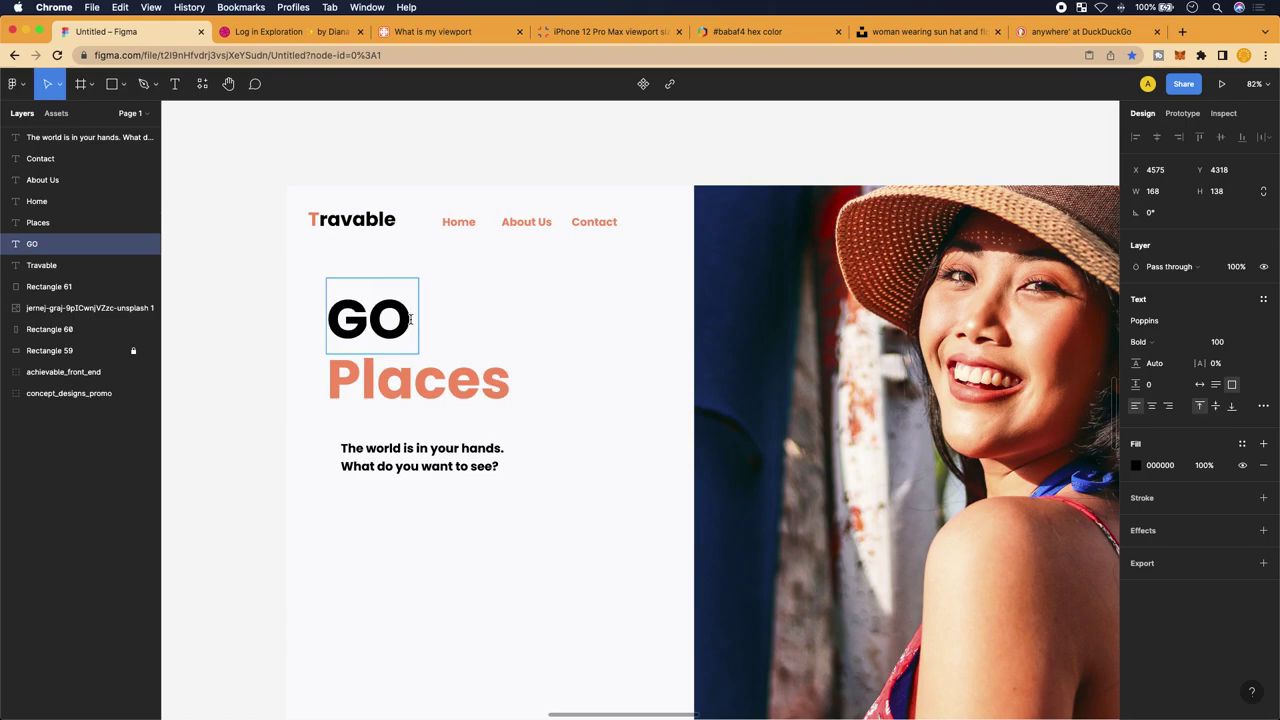
key("BackSpace")
type("o")
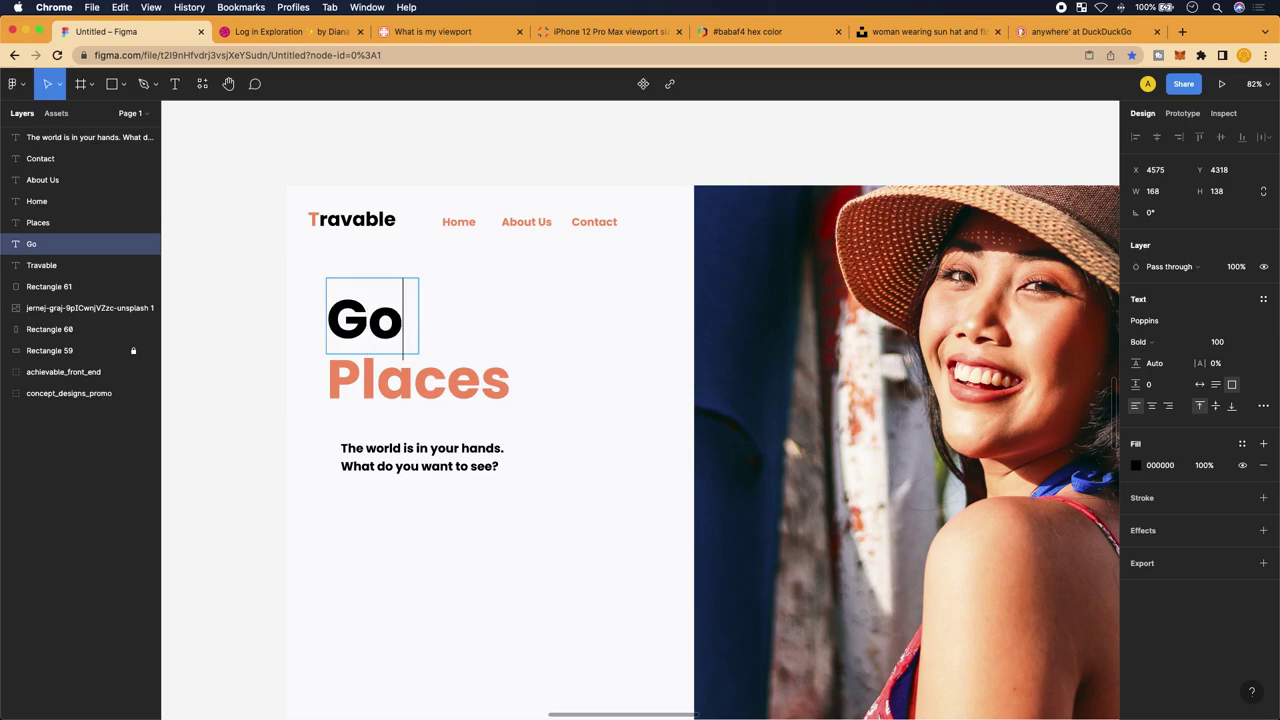
key("Escape")
scroll(517, 409, "down", 5)
scroll(575, 498, "up", 5)
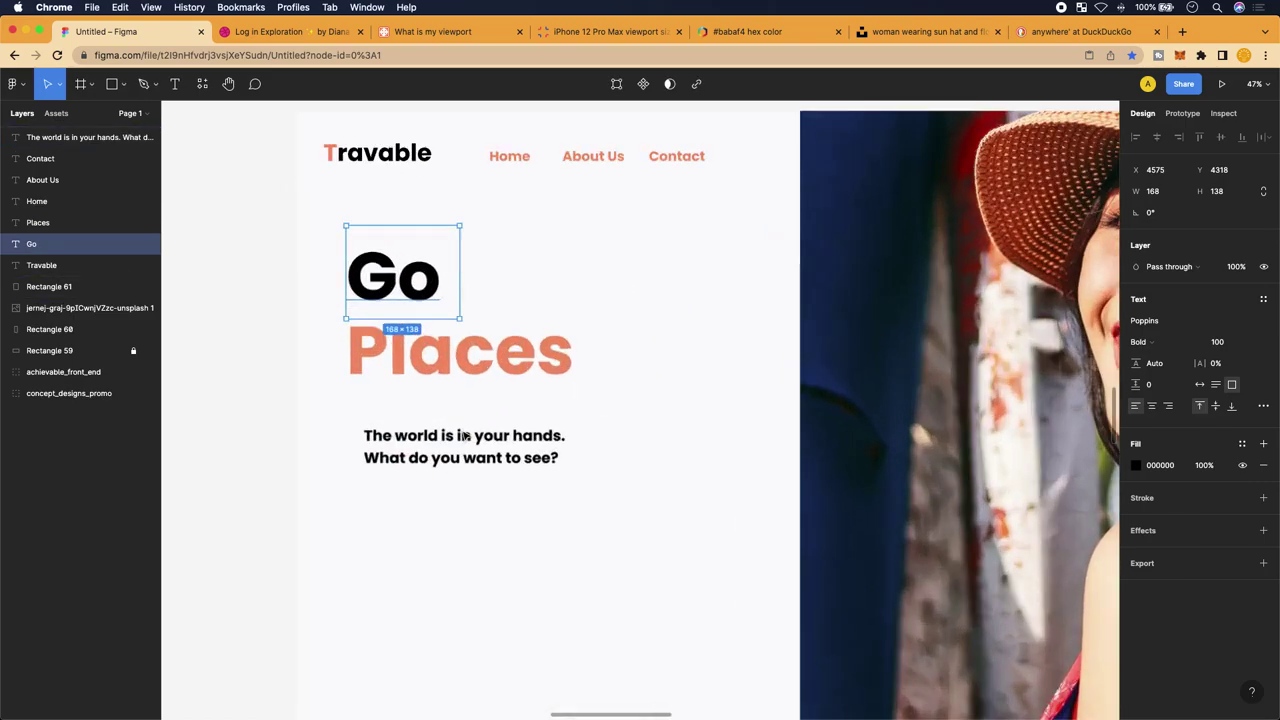
Remove the trailing space after "Places" and try an exclamation mark there before deleting it again
left_click(459, 374, "shift")
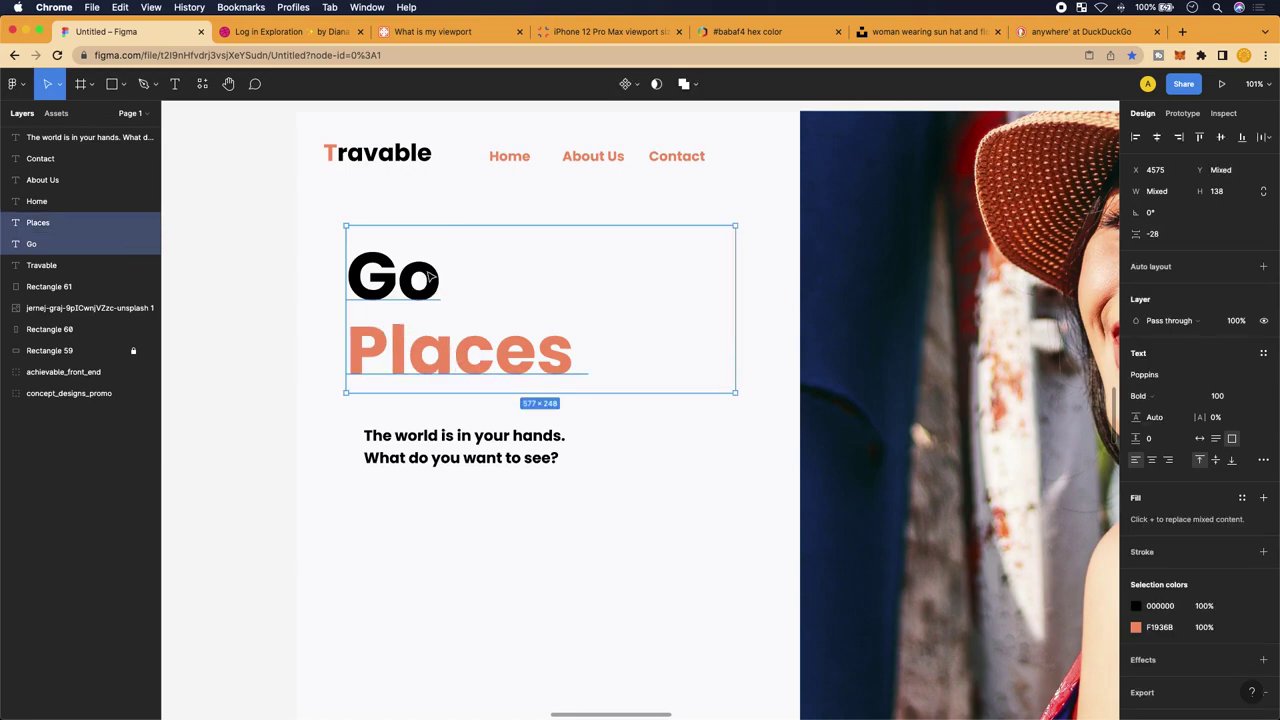
scroll(478, 405, "up", 1)
double_click(493, 370)
left_click(593, 370)
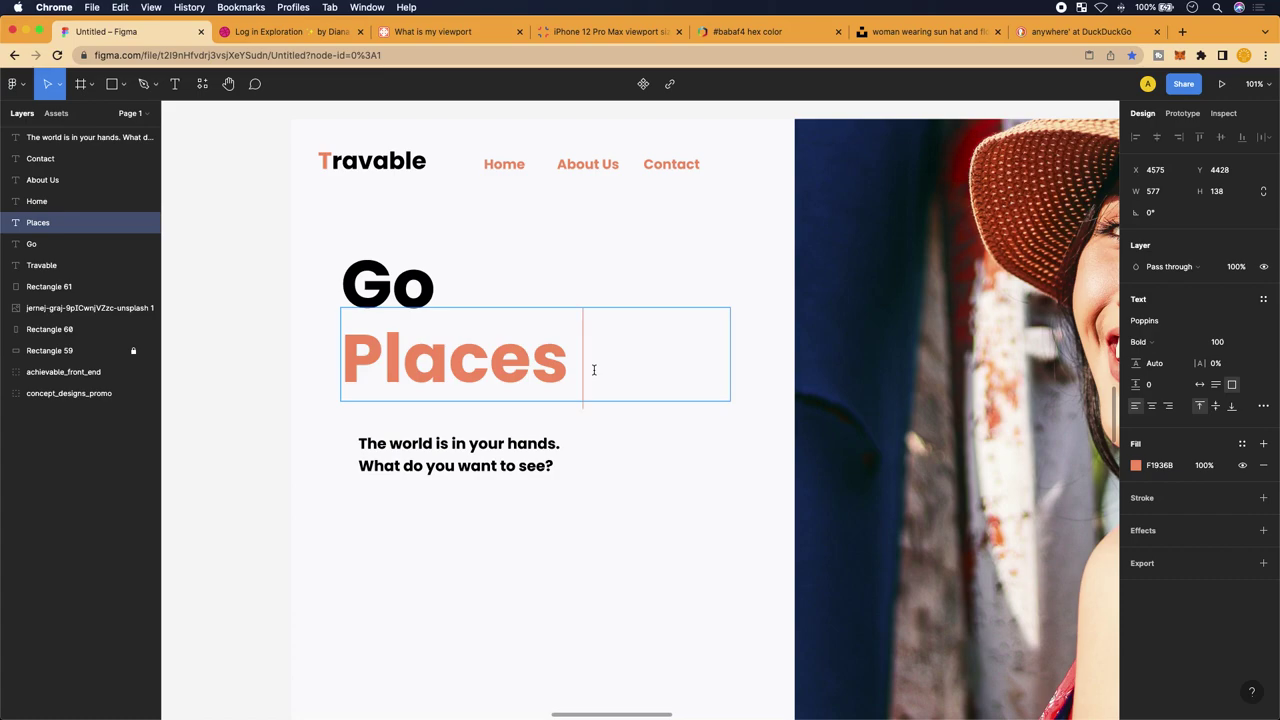
key("BackSpace")
type("!")
key("BackSpace")
left_click(557, 490)
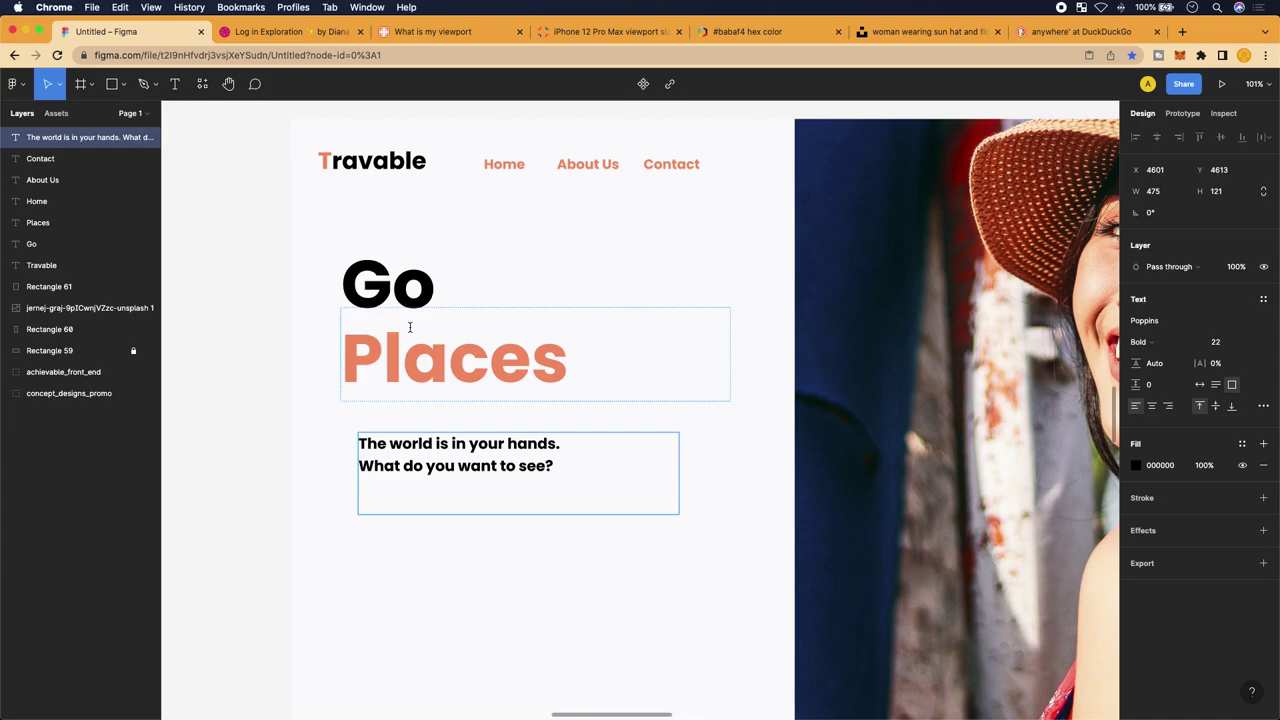
scroll(409, 327, "down", 5)
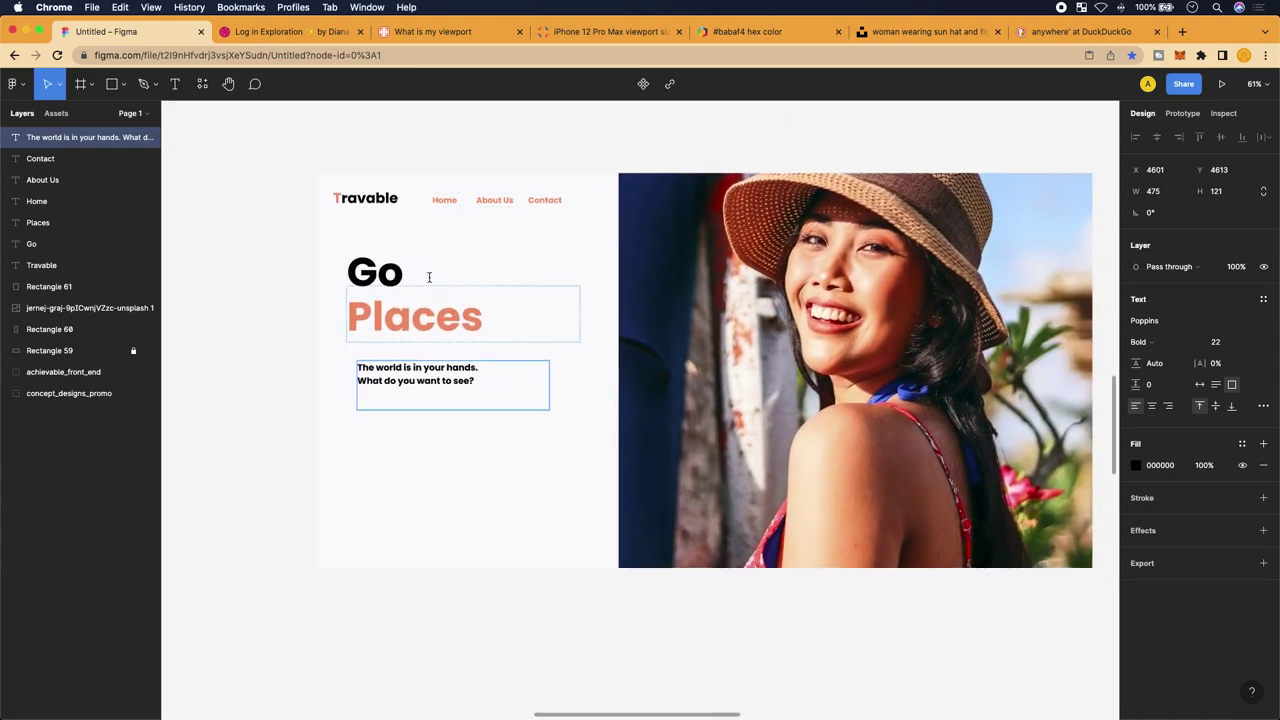
left_click(390, 274)
double_click(440, 316)
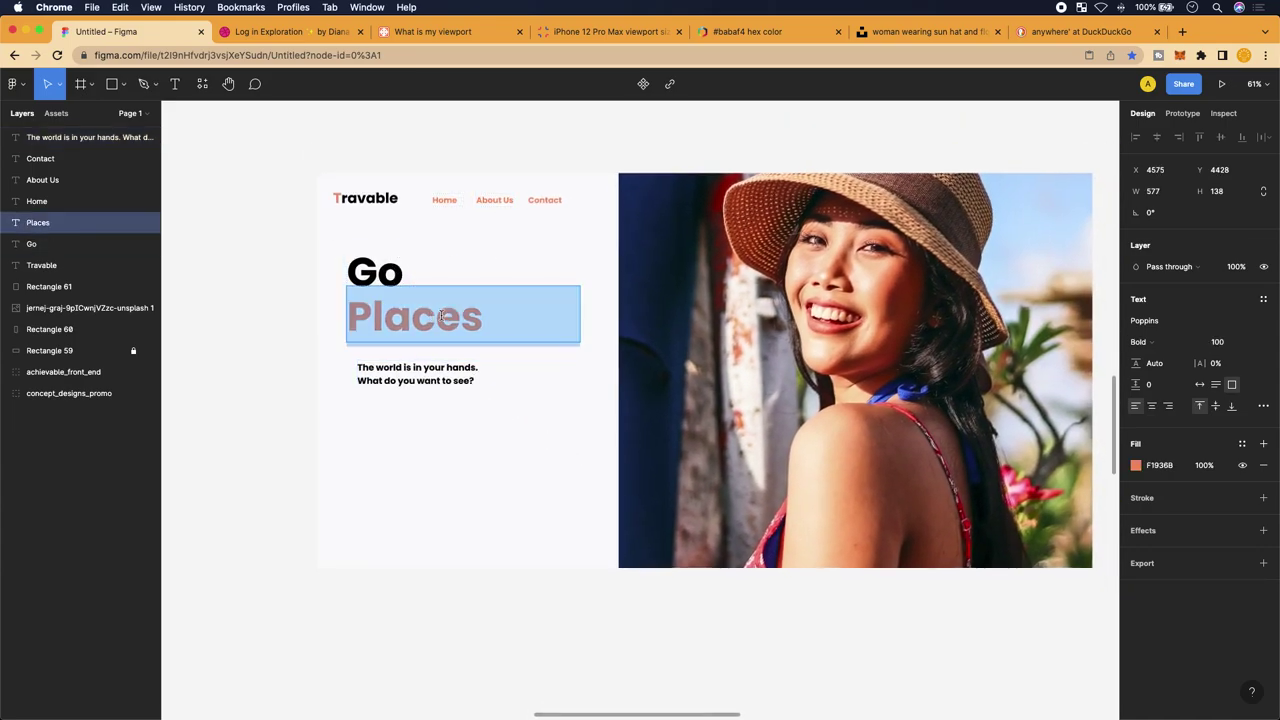
double_click(385, 272)
double_click(433, 328)
key("Escape")
Group the "Go" and "Places" texts and name the group header_title
left_click(403, 275)
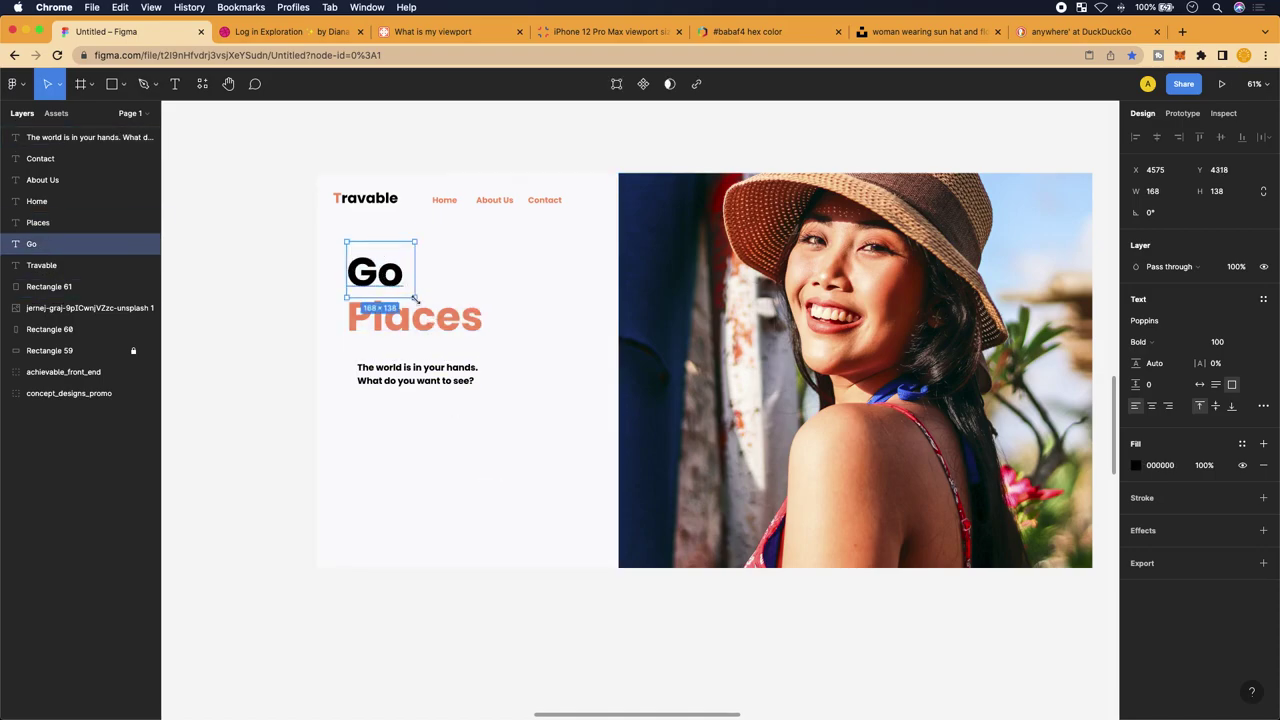
left_click(431, 315, "shift")
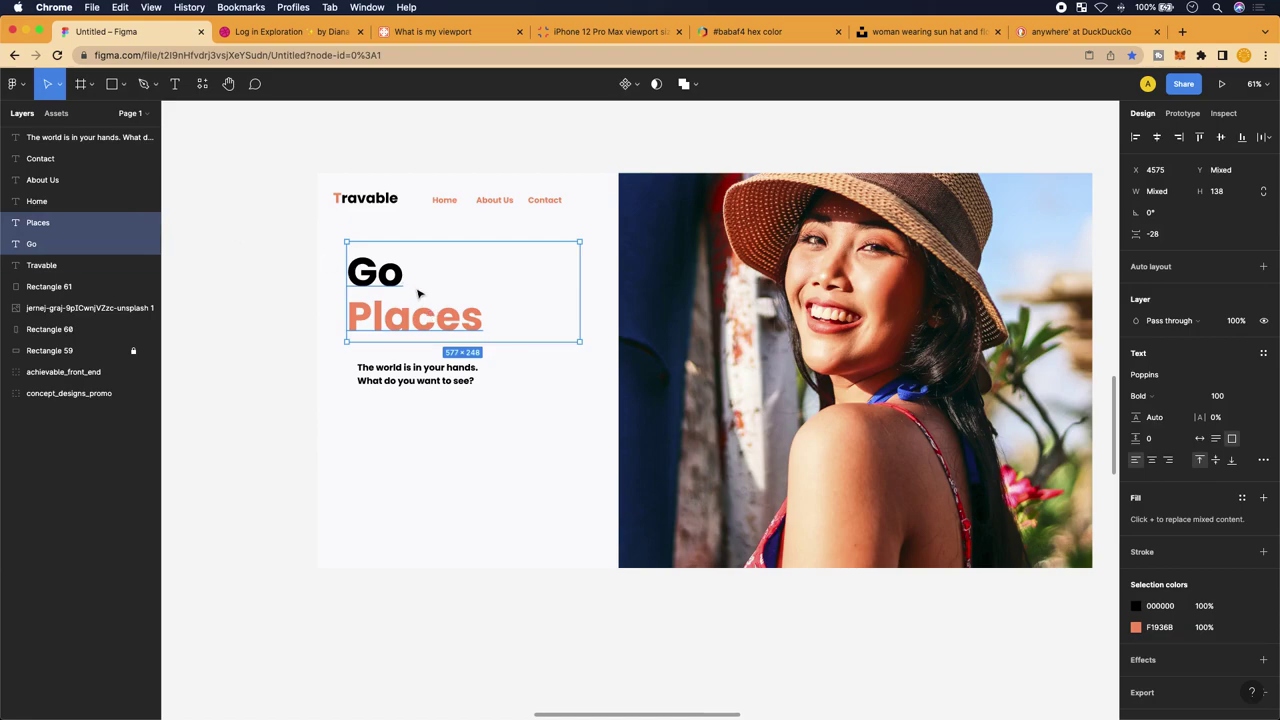
scroll(419, 293, "up", 5)
scroll(419, 293, "down", 2)
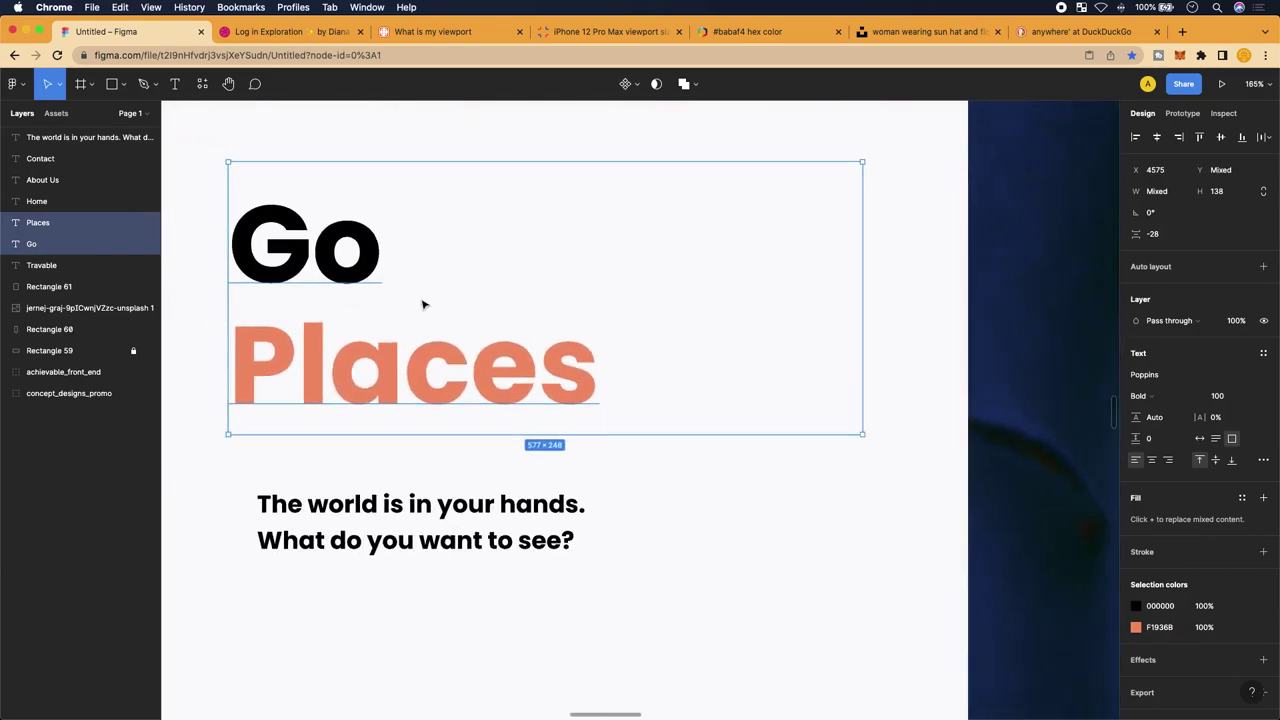
right_click(423, 298)
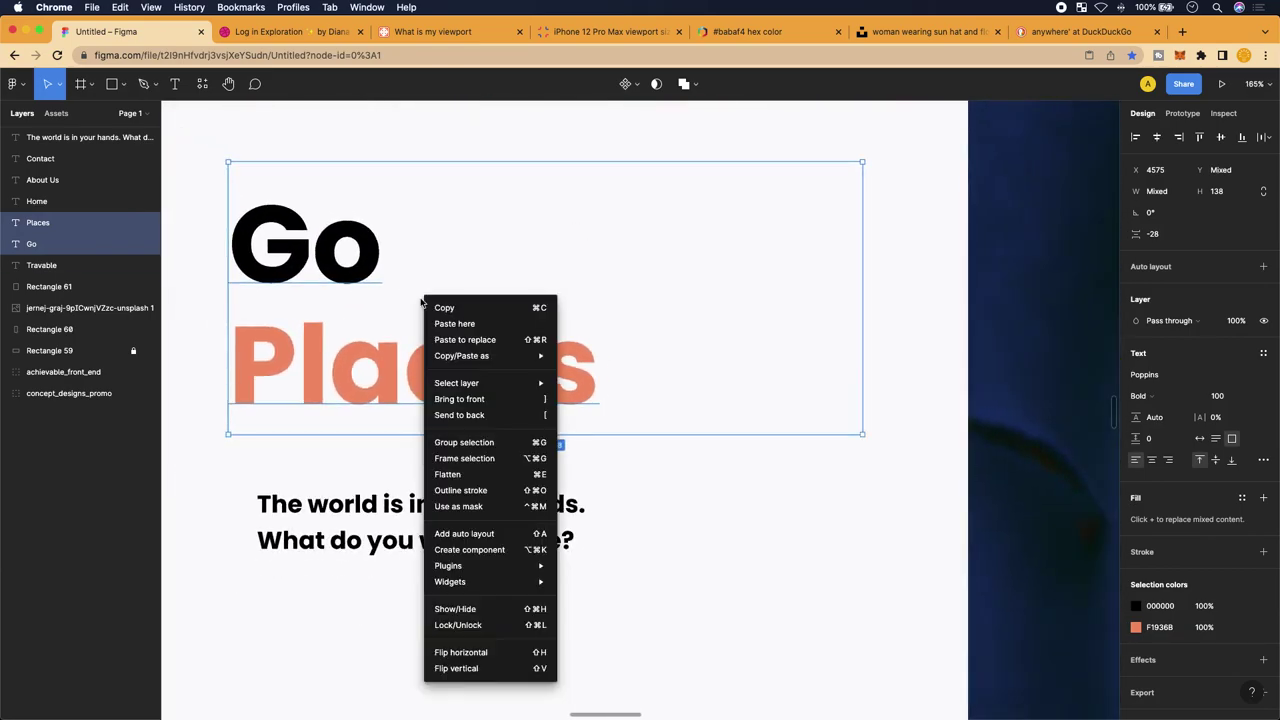
left_click(450, 442)
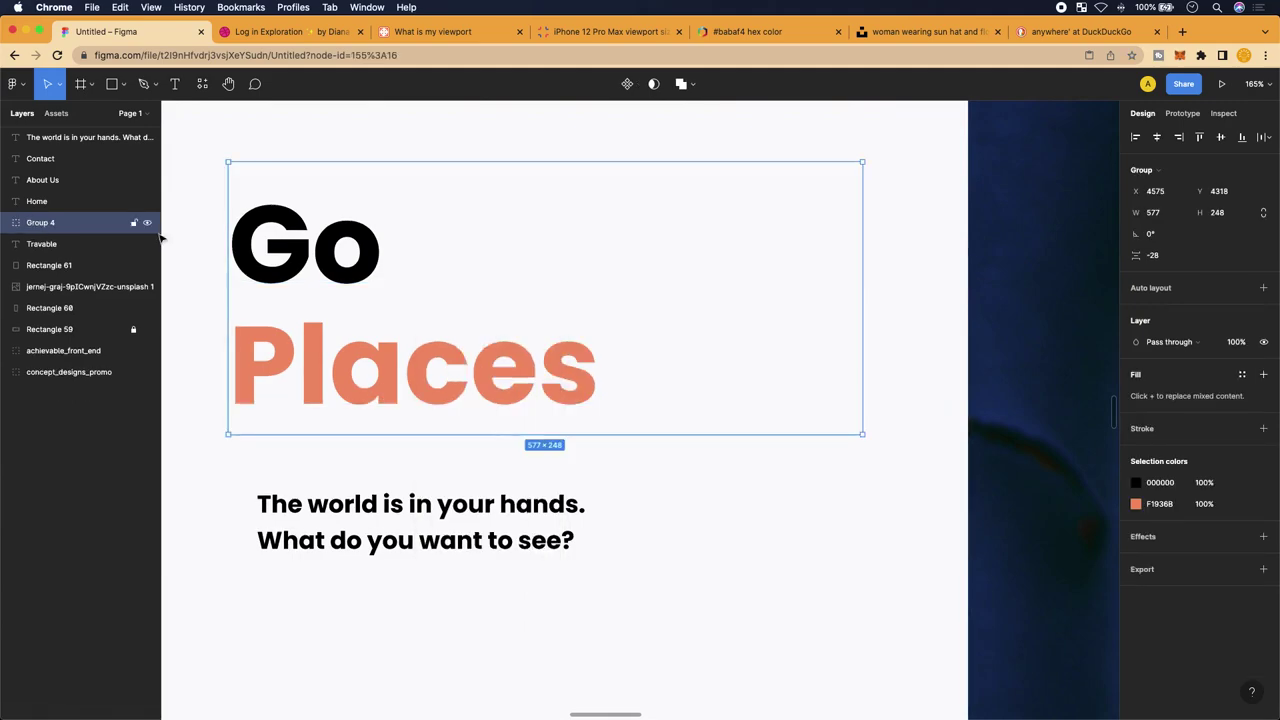
double_click(73, 227)
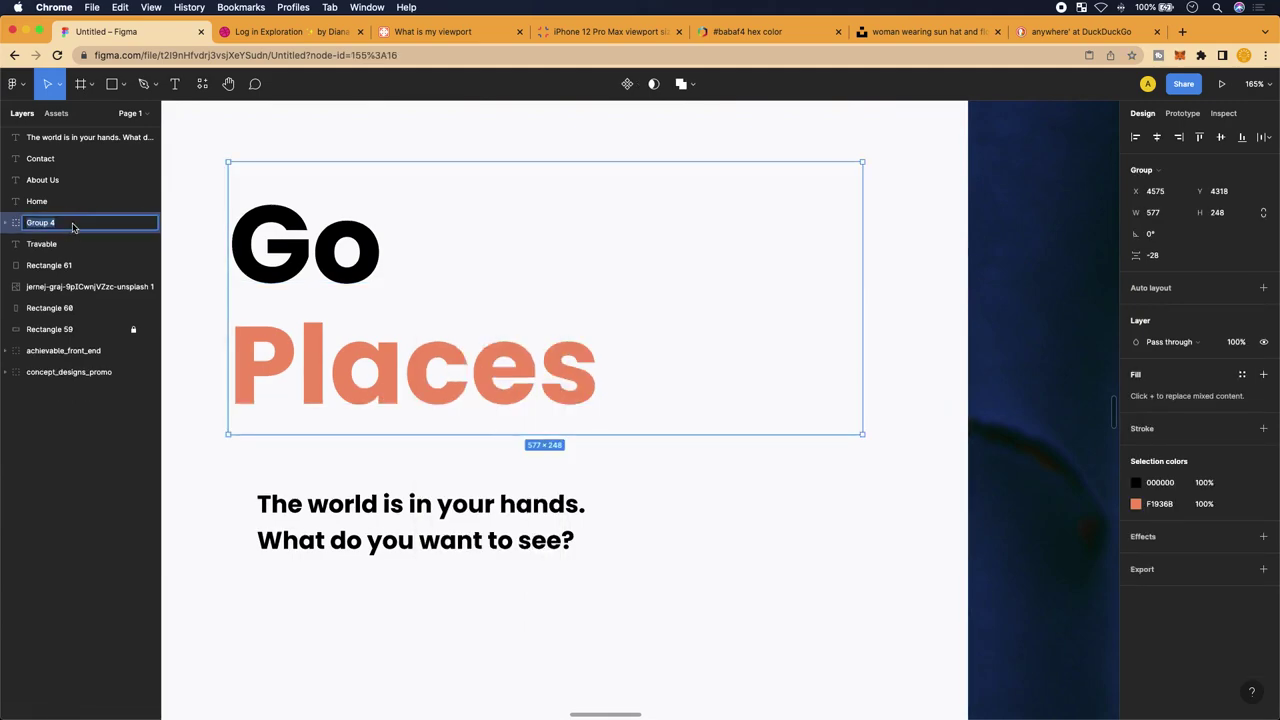
type("header_title")
key("Return")
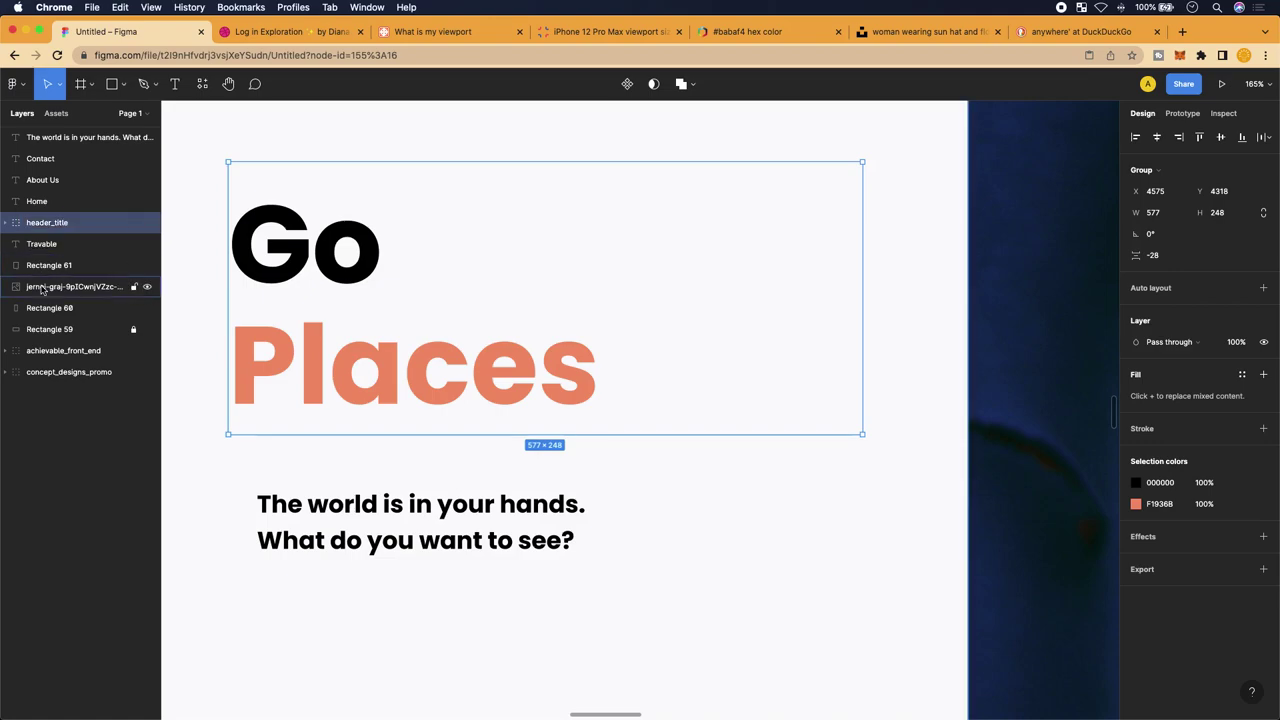
left_click(30, 226)
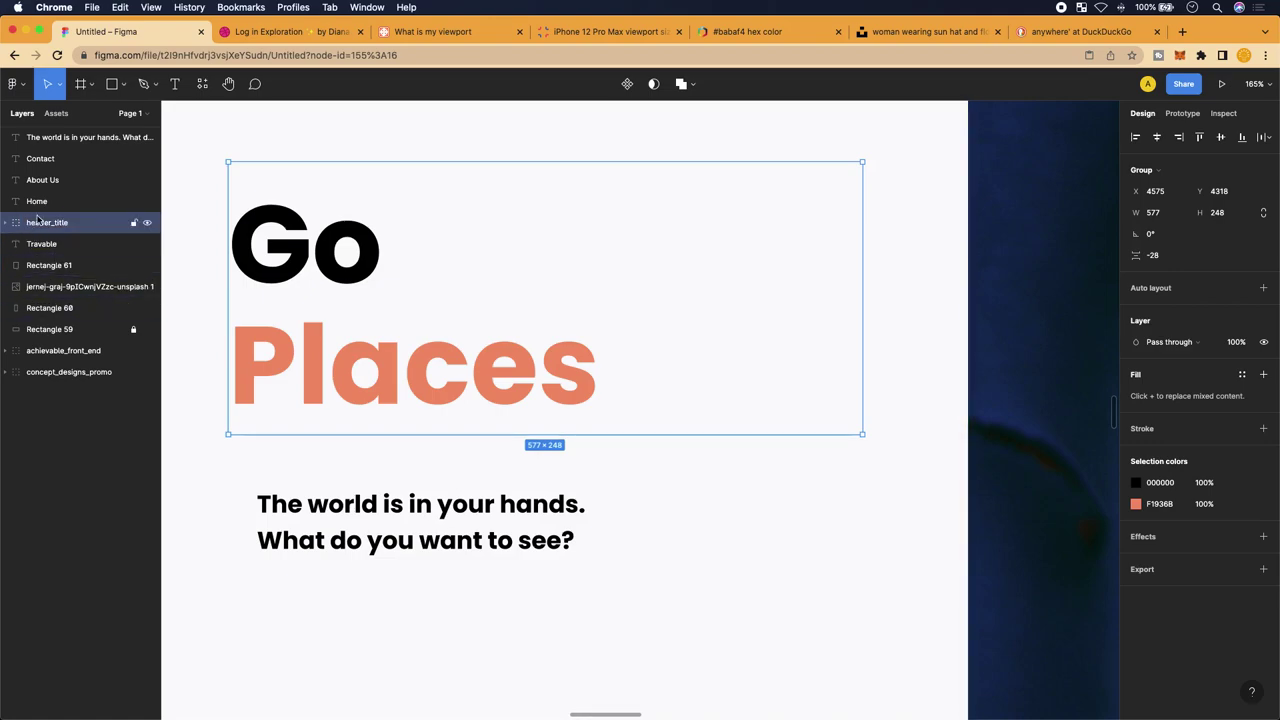
left_click(42, 225)
mouse_move(42, 225)
left_mouse_down()
mouse_move(51, 163)
mouse_move(53, 233)
mouse_move(60, 218)
left_mouse_up()
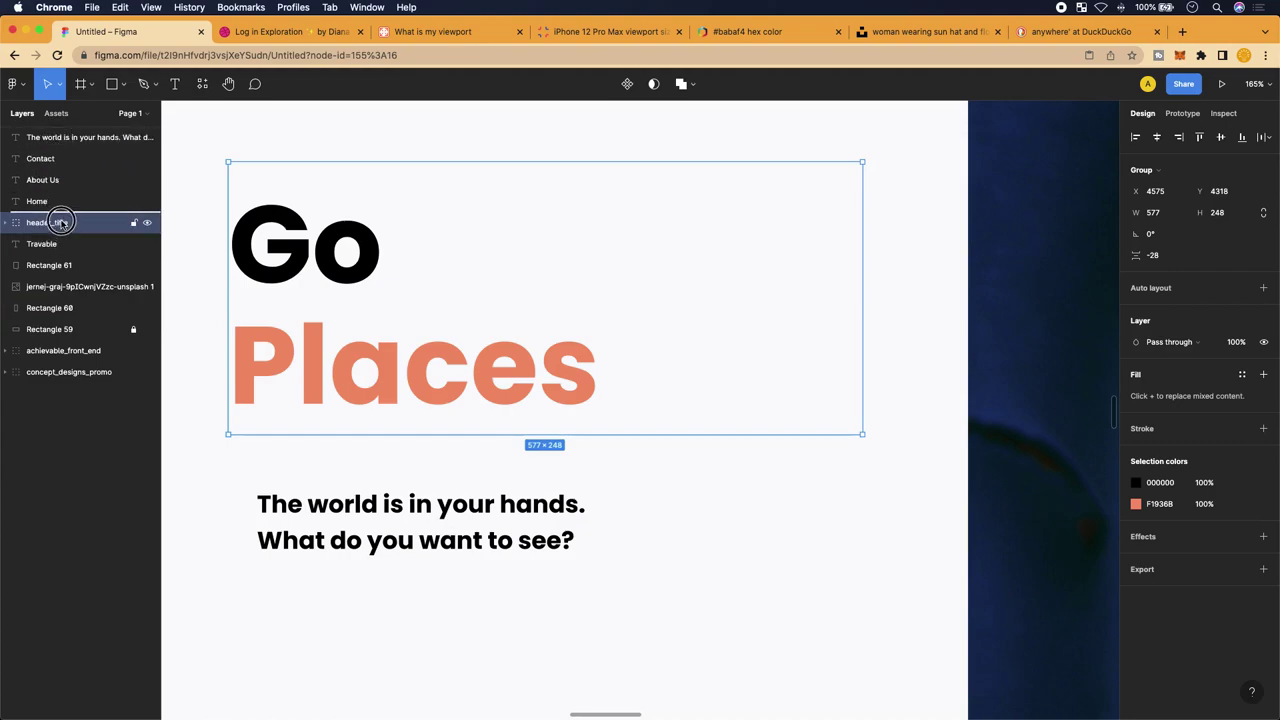
Shift the heading group slightly, and move the tagline closer beneath it, aligned with its left edge, to X 4606, Y 4580
scroll(362, 322, "down", 3)
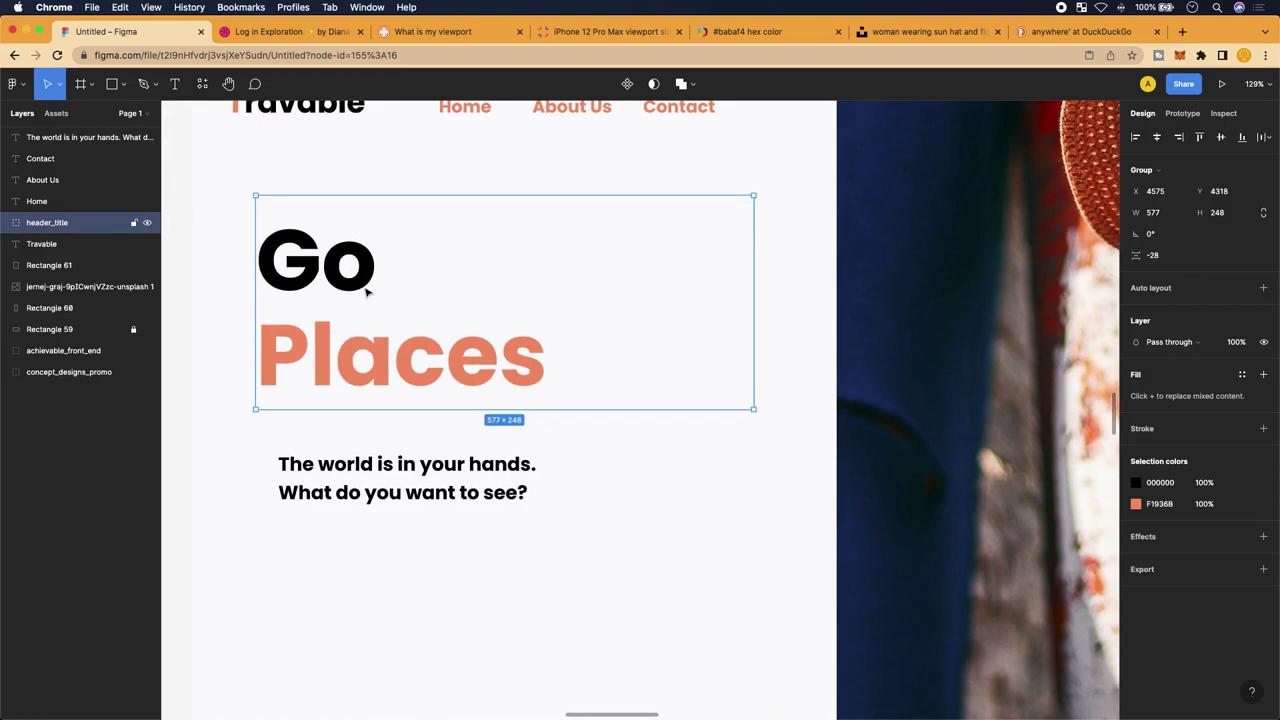
mouse_move(367, 291)
left_mouse_down()
mouse_move(491, 286)
mouse_move(391, 306)
mouse_move(449, 254)
mouse_move(419, 287)
mouse_move(374, 283)
mouse_move(389, 287)
left_mouse_up()
scroll(380, 371, "down", 4)
left_click_drag(372, 452, 390, 430)
Compare the heading and tagline layout with the neighbouring achievable landing page
scroll(390, 430, "down", 3)
scroll(390, 430, "right", 5)
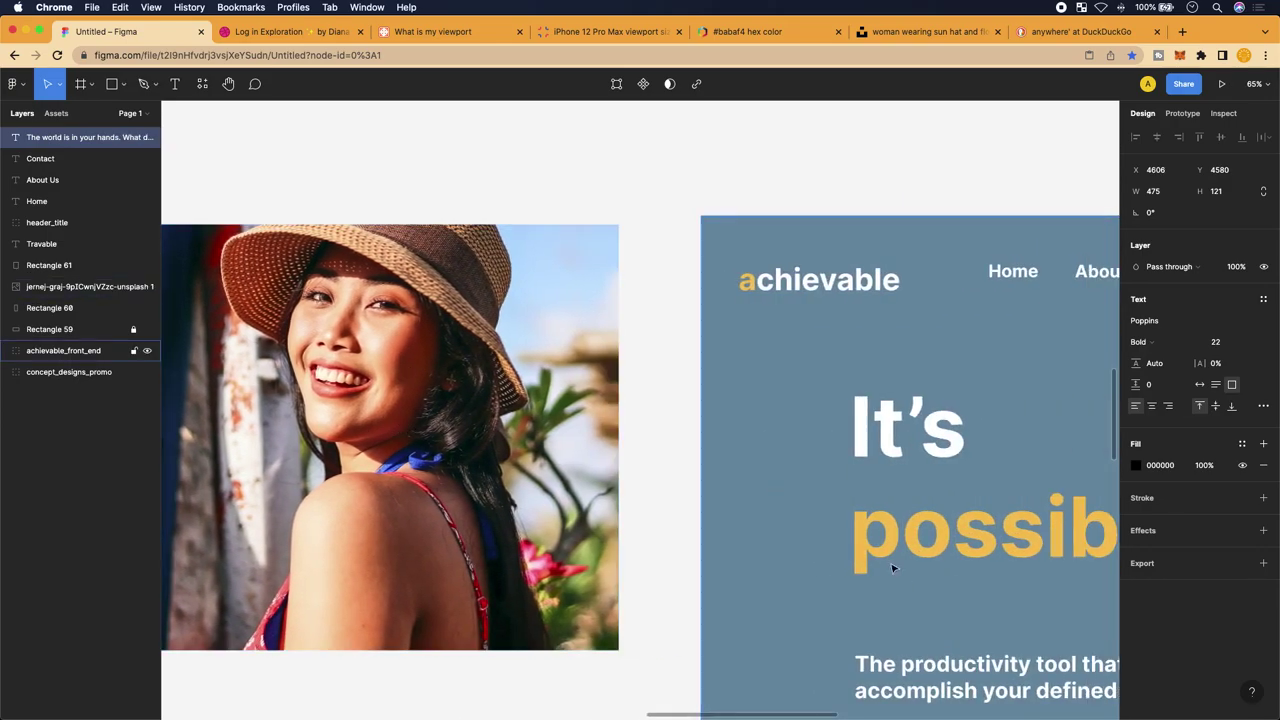
scroll(894, 566, "up", 3)
scroll(652, 495, "left", 5)
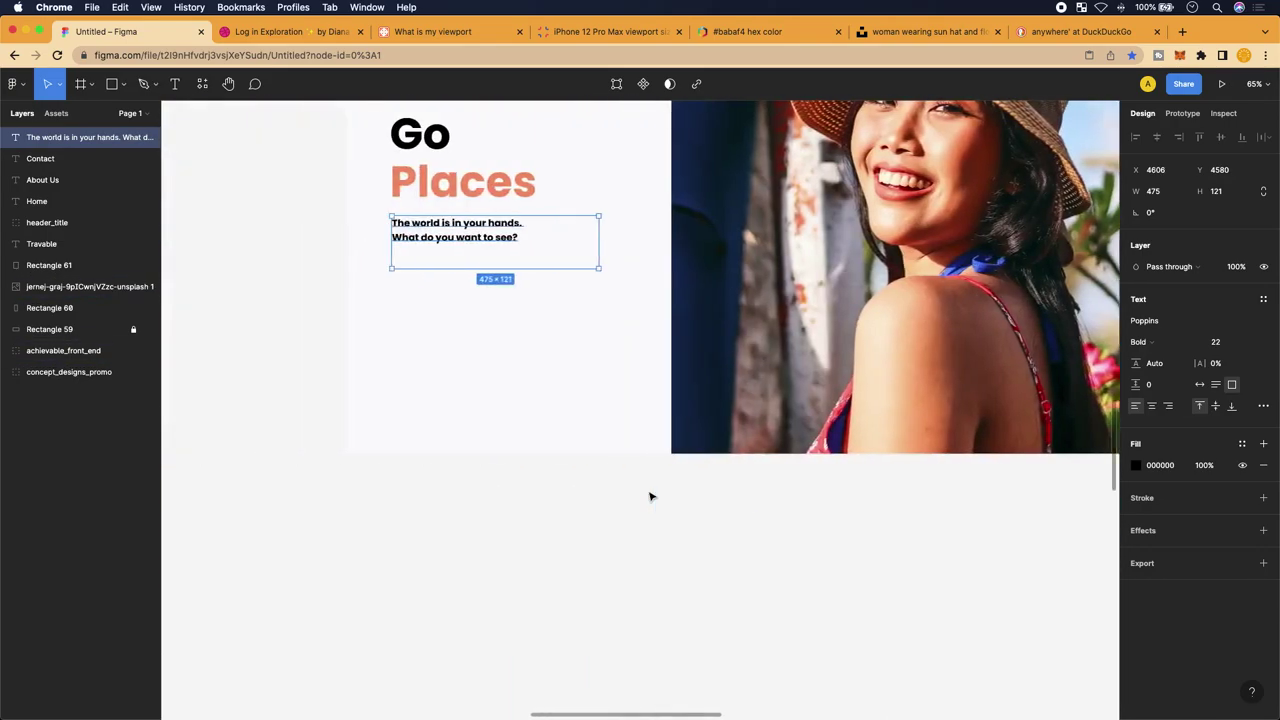
scroll(652, 495, "down", 2)
scroll(652, 494, "up", 5)
scroll(652, 480, "right", 2)
scroll(652, 480, "up", 1)
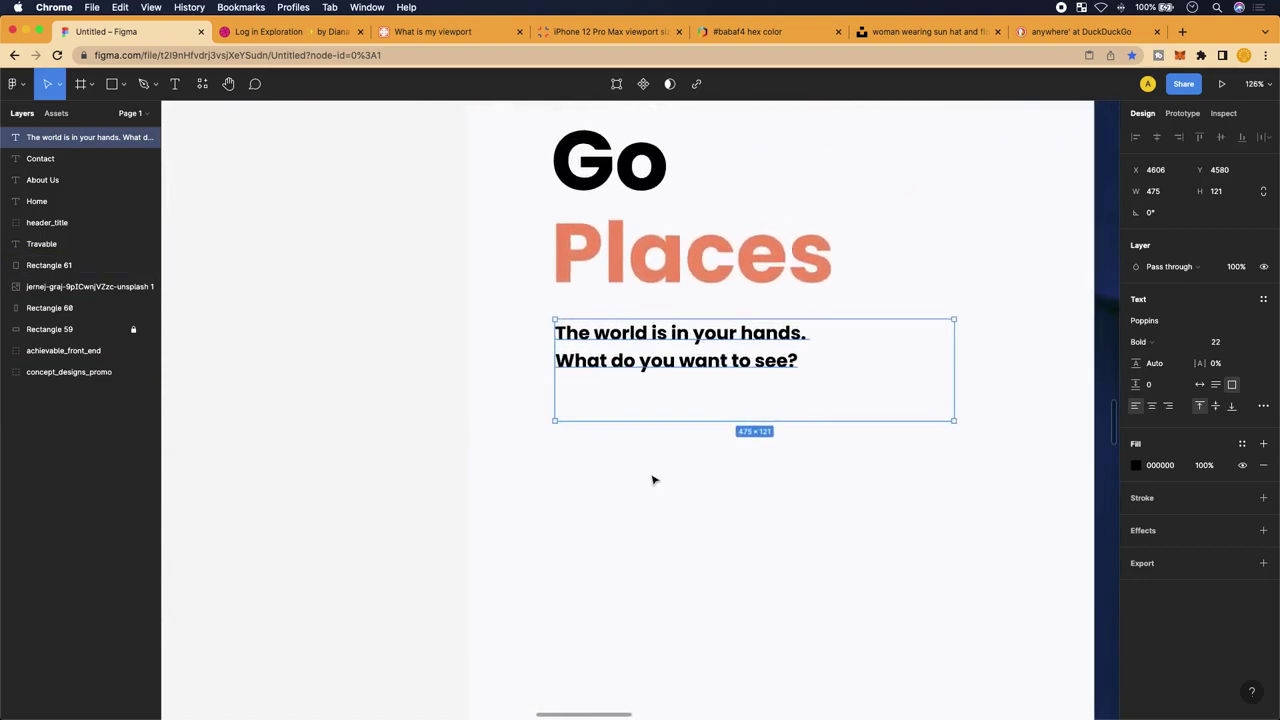
double_click(790, 365)
left_click(795, 365)
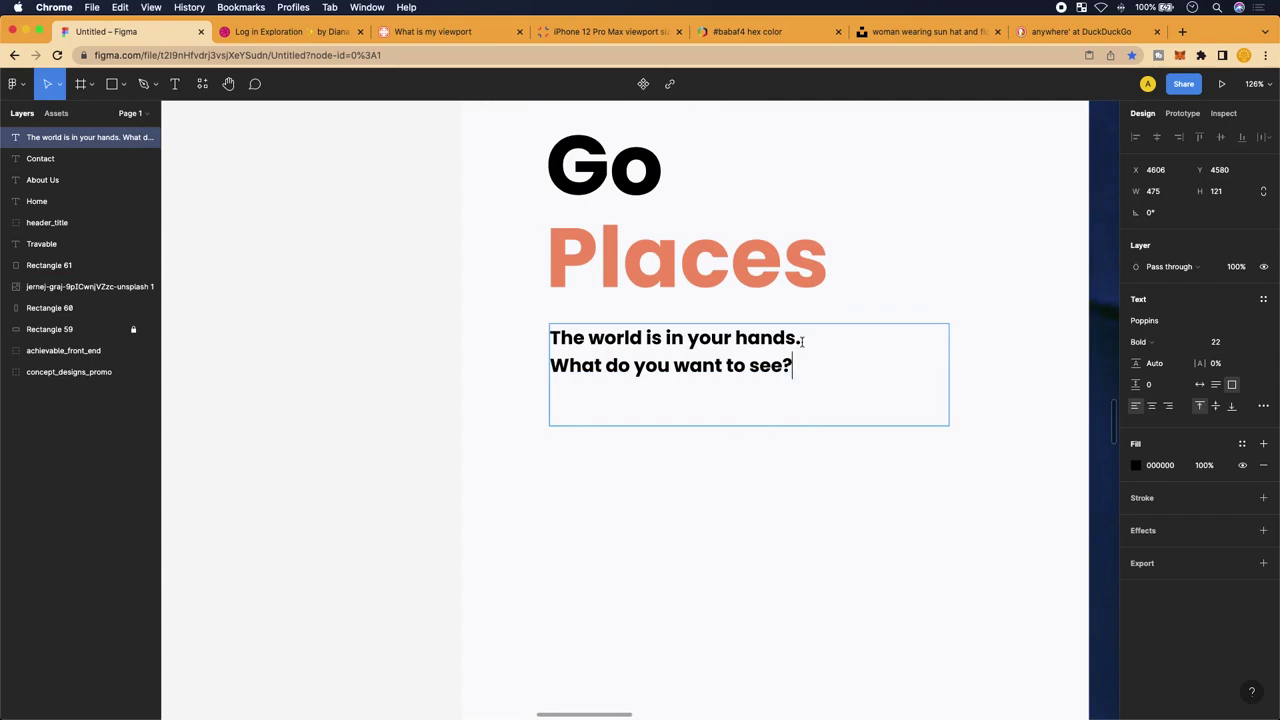
type(".")
Examine the sign-up form beneath the tagline on the achievable landing page and return to the travel page's tagline
scroll(735, 484, "down", 5)
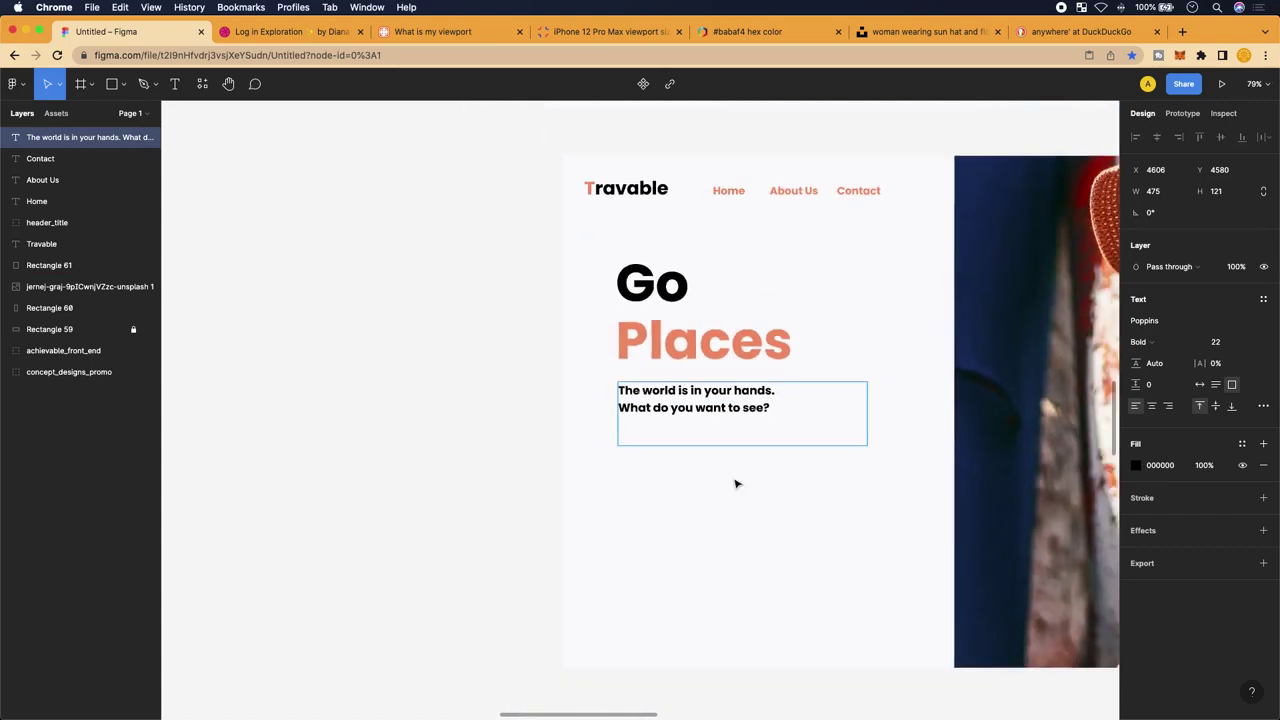
scroll(510, 538, "right", 10)
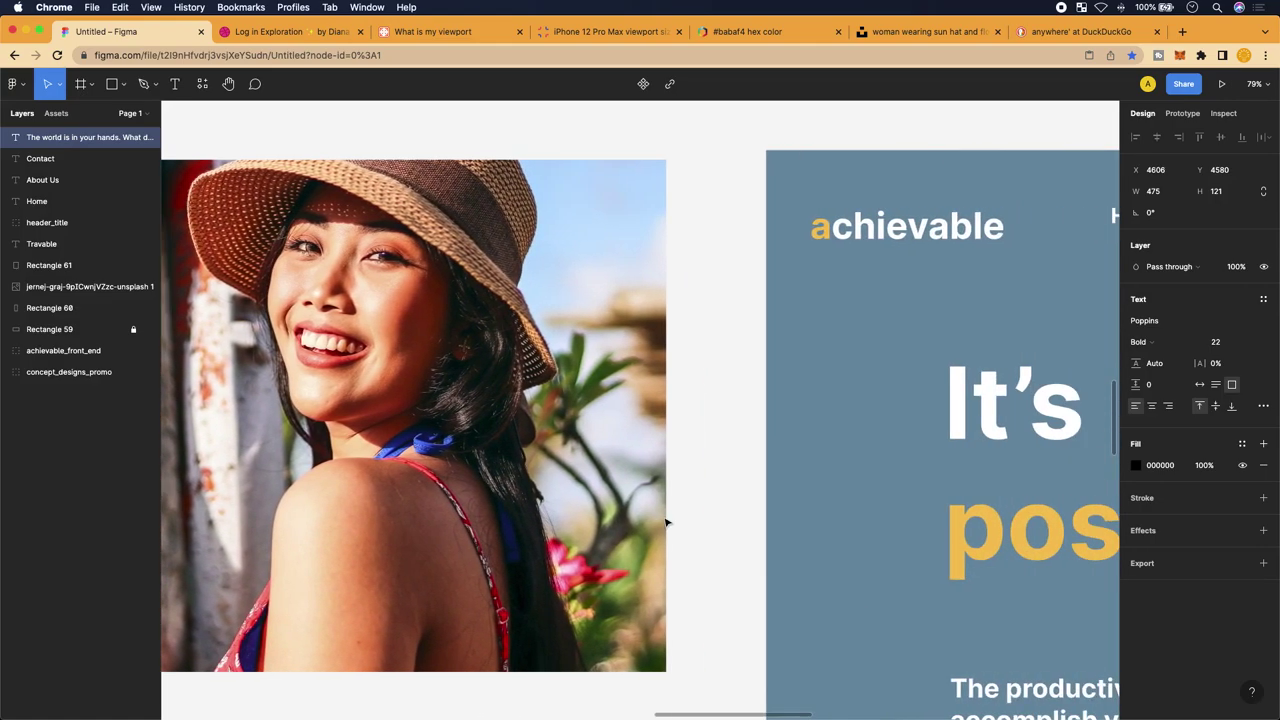
scroll(663, 517, "down", 5)
scroll(785, 389, "down", 3)
scroll(603, 491, "down", 5)
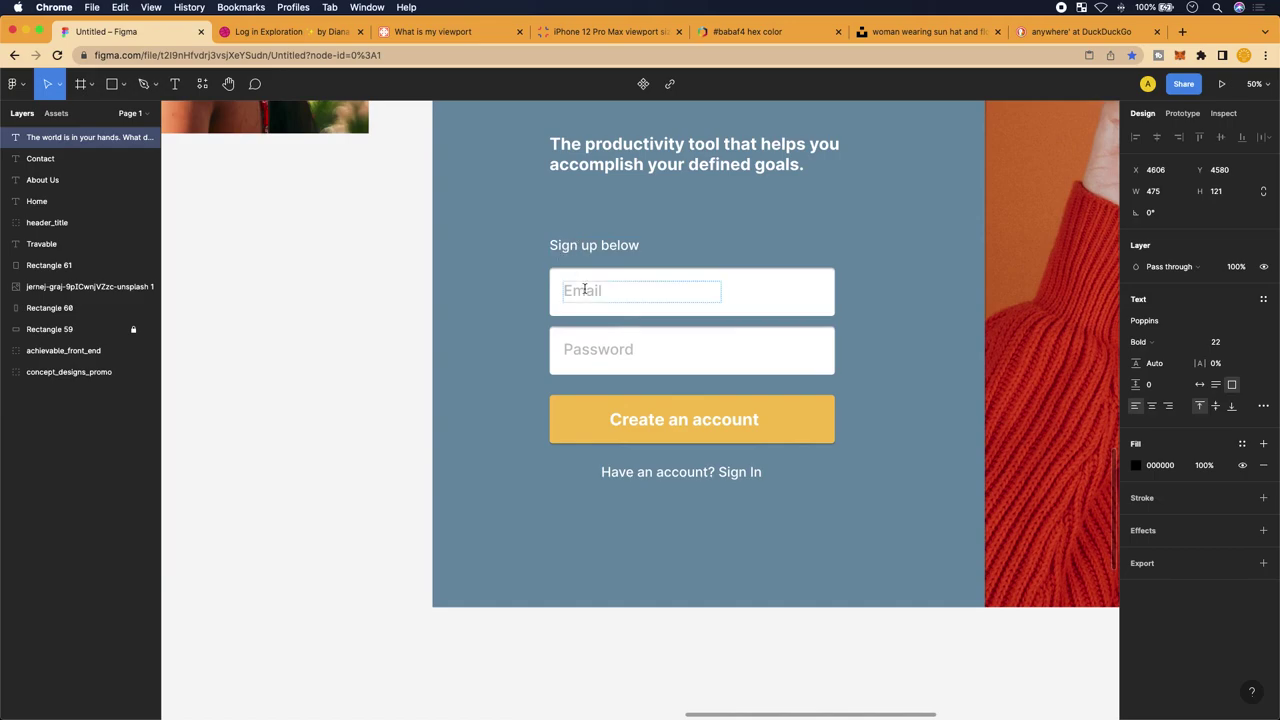
scroll(268, 373, "left", 10)
key("Return")
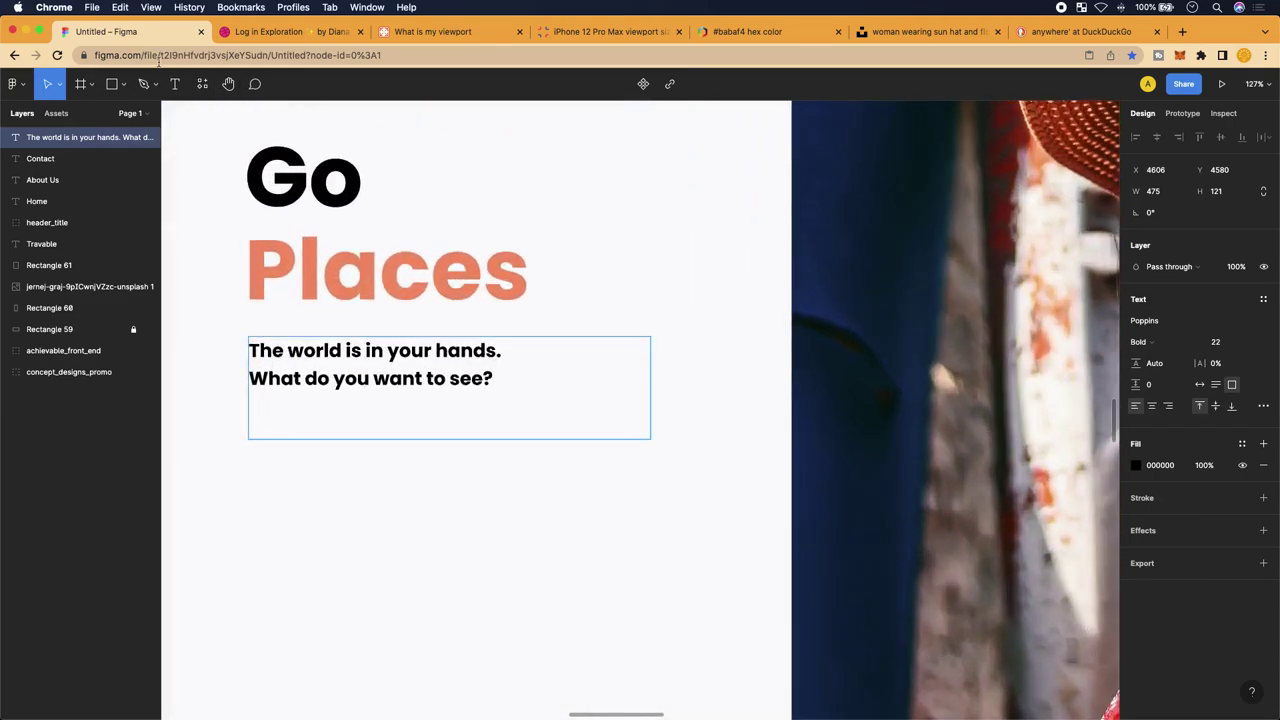
Draw a rectangle about 434 × 72 beneath the tagline, aligned with the text's left edge
left_click(123, 84)
left_click(125, 114)
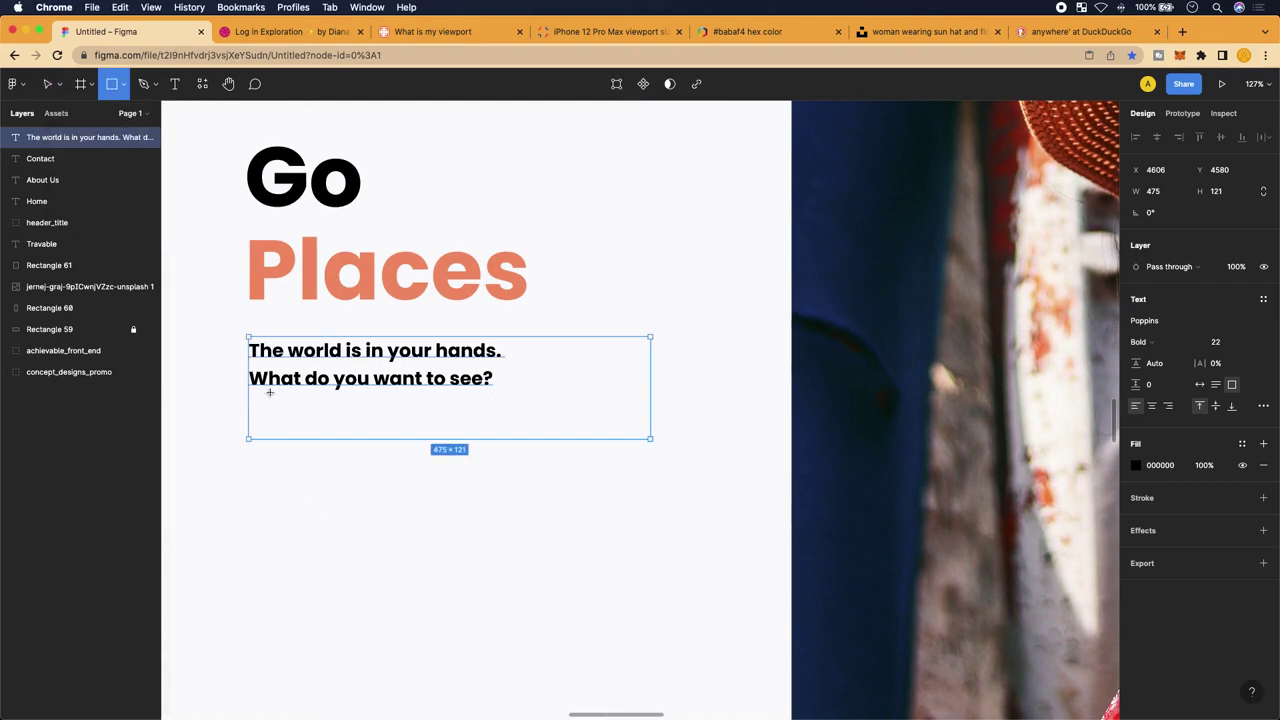
mouse_move(246, 462)
left_mouse_down()
mouse_move(666, 486)
mouse_move(616, 524)
left_mouse_up()
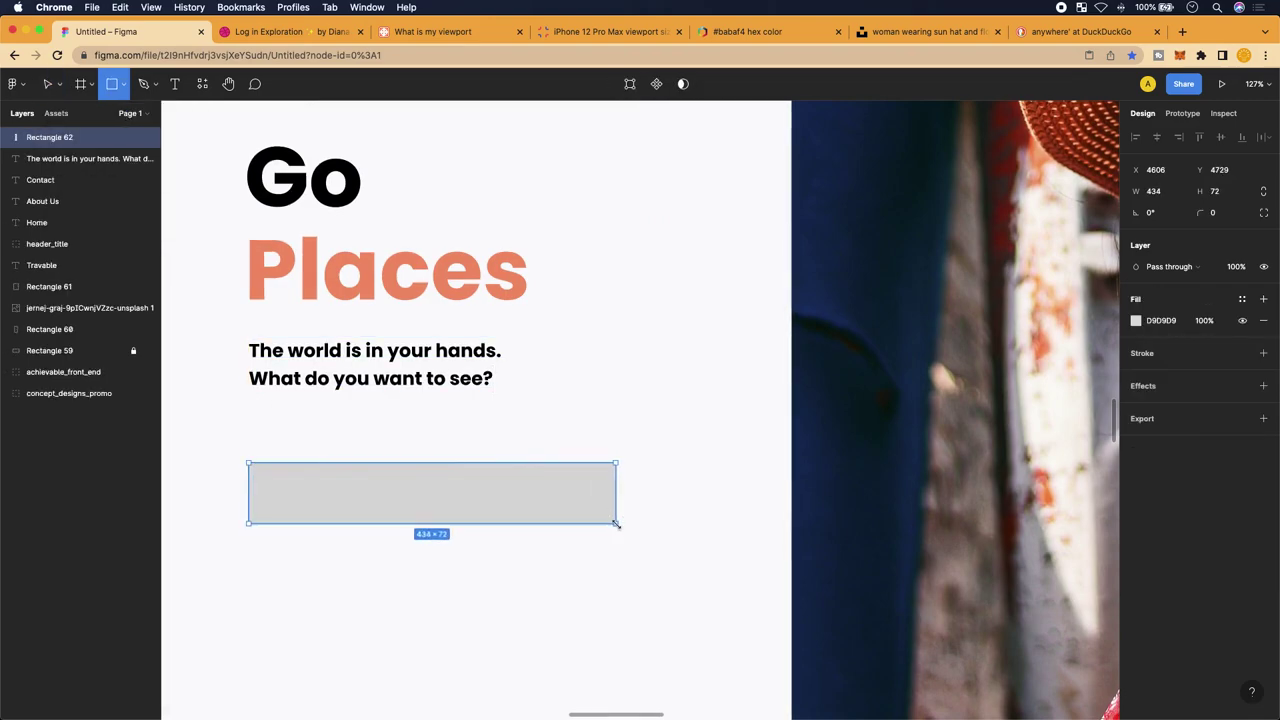
left_click(112, 86)
left_click(122, 86)
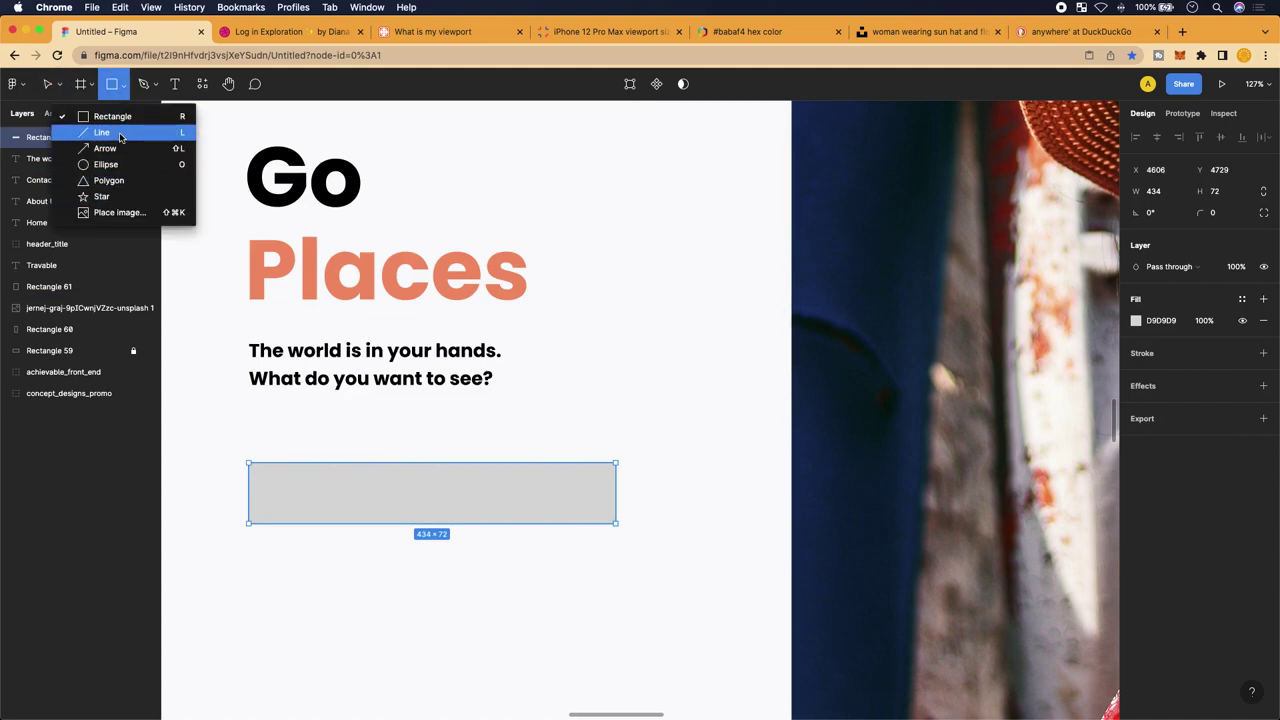
left_click(146, 92)
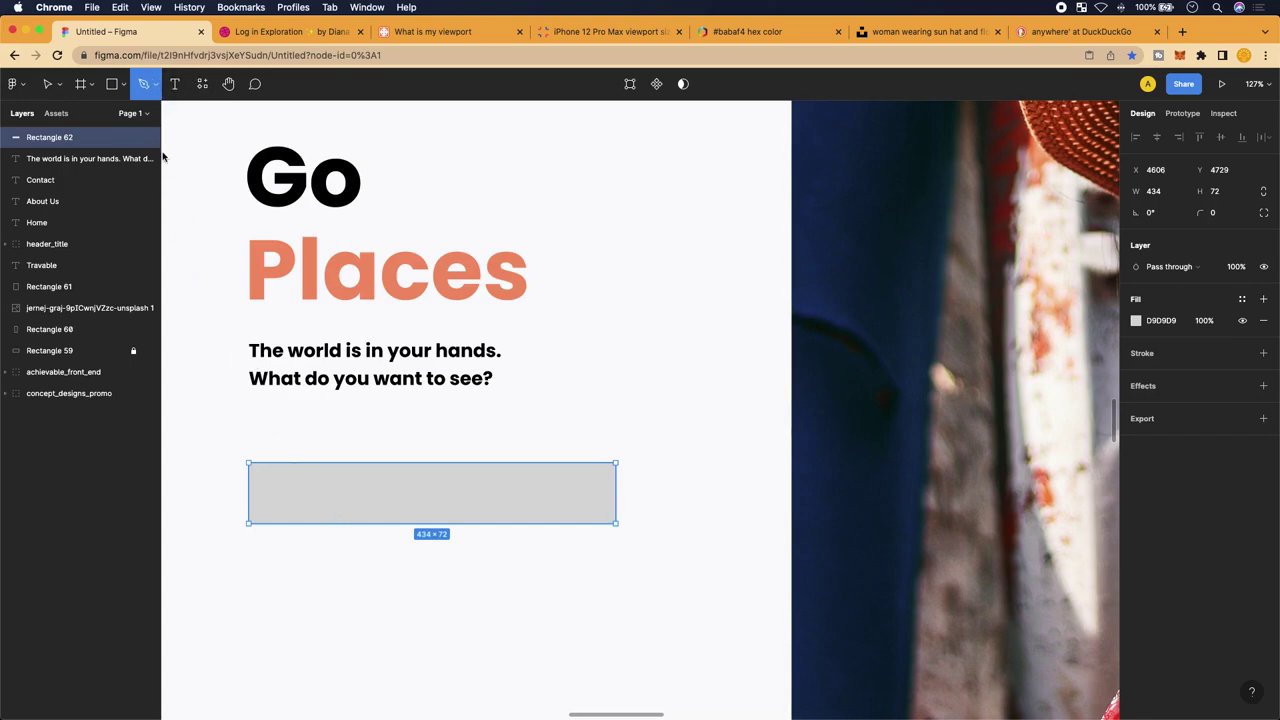
left_click(459, 495)
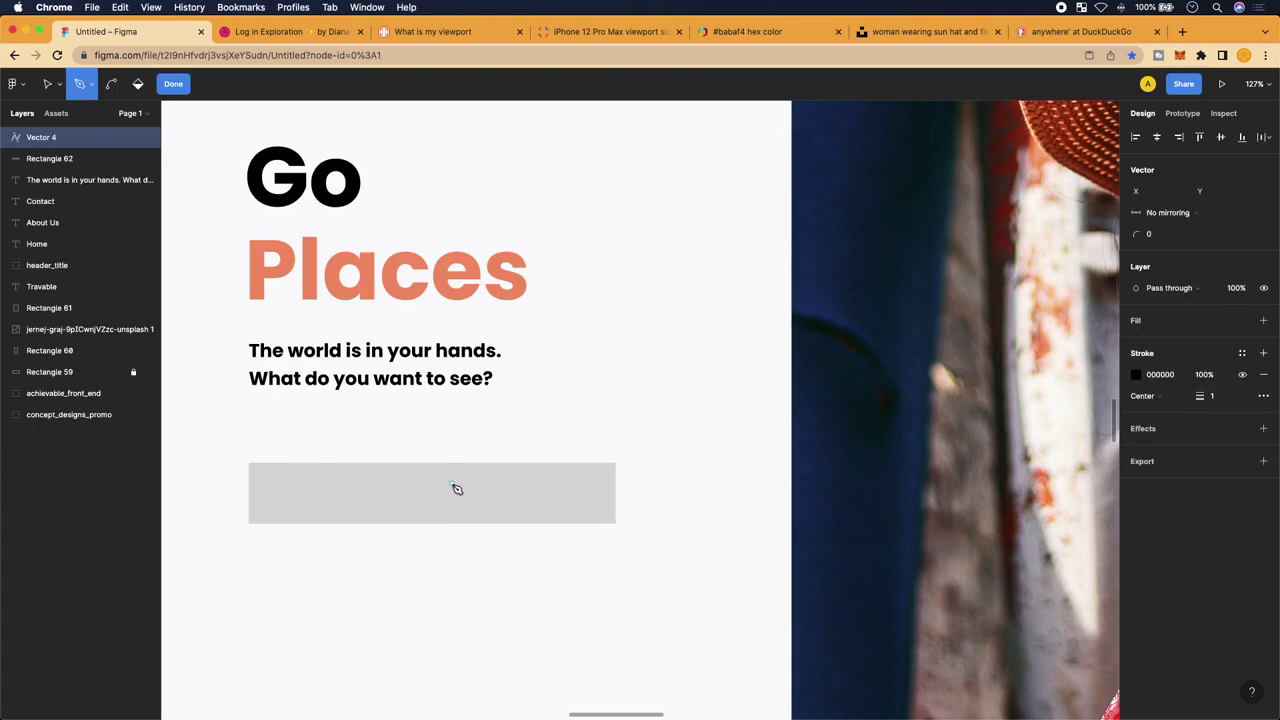
key("Escape")
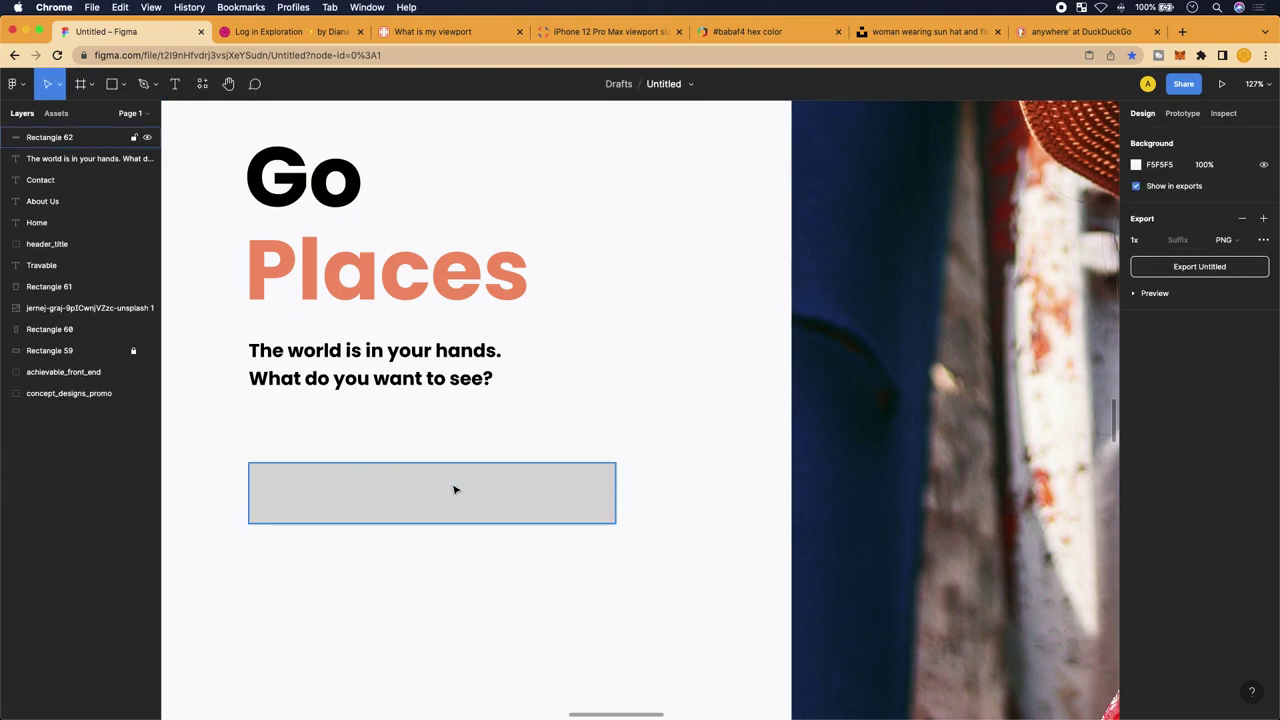
Round all corners of the grey rectangle beneath the tagline with a radius of 20
left_click(500, 508)
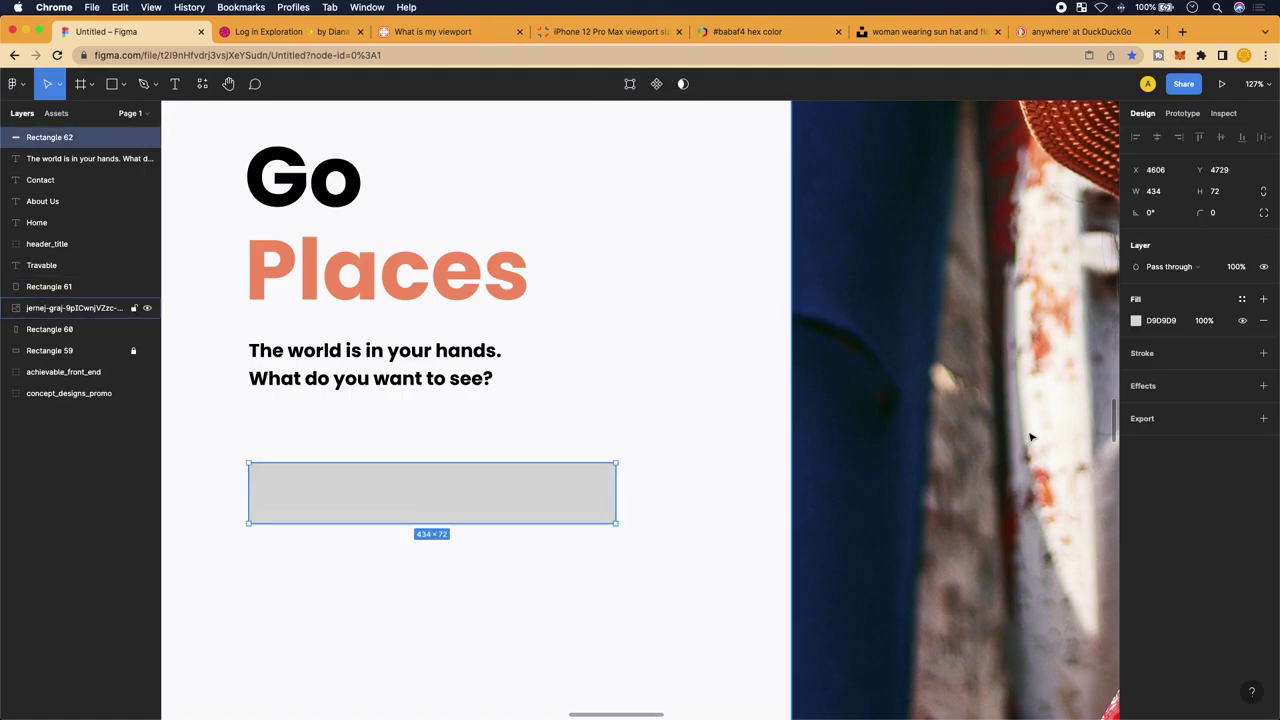
scroll(511, 543, "up", 3)
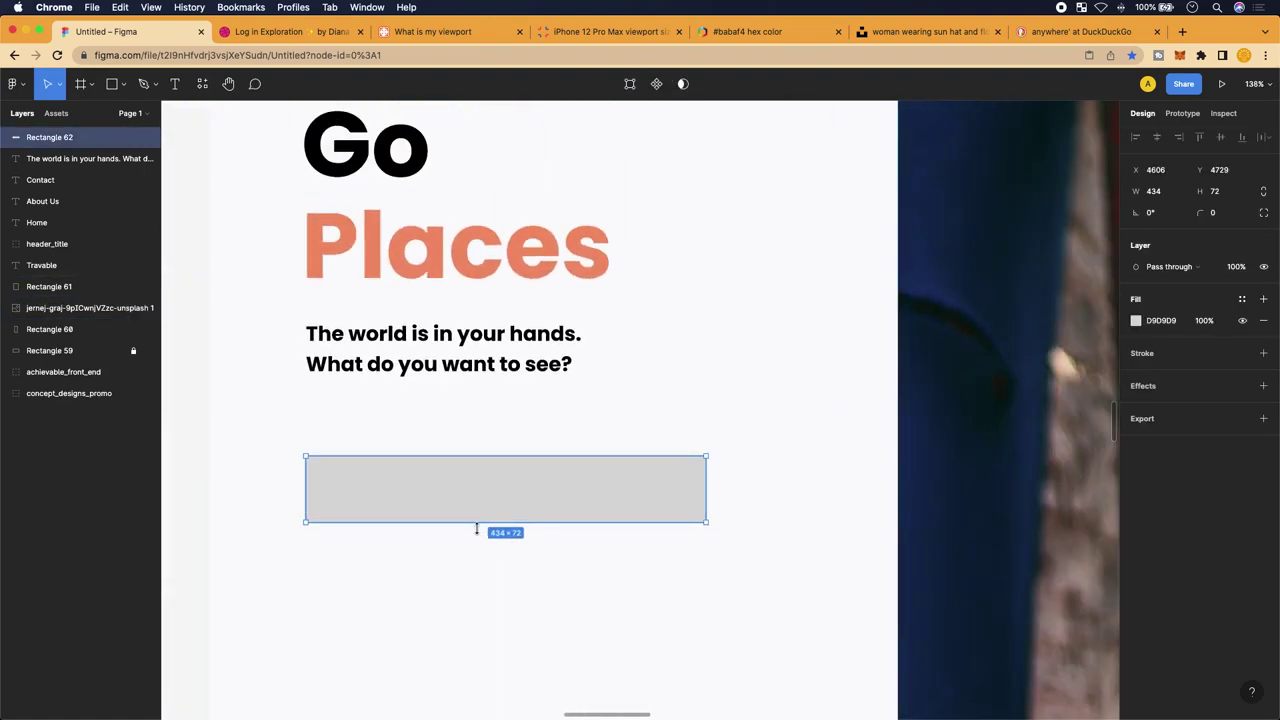
scroll(477, 529, "up", 5)
scroll(480, 534, "left", 4)
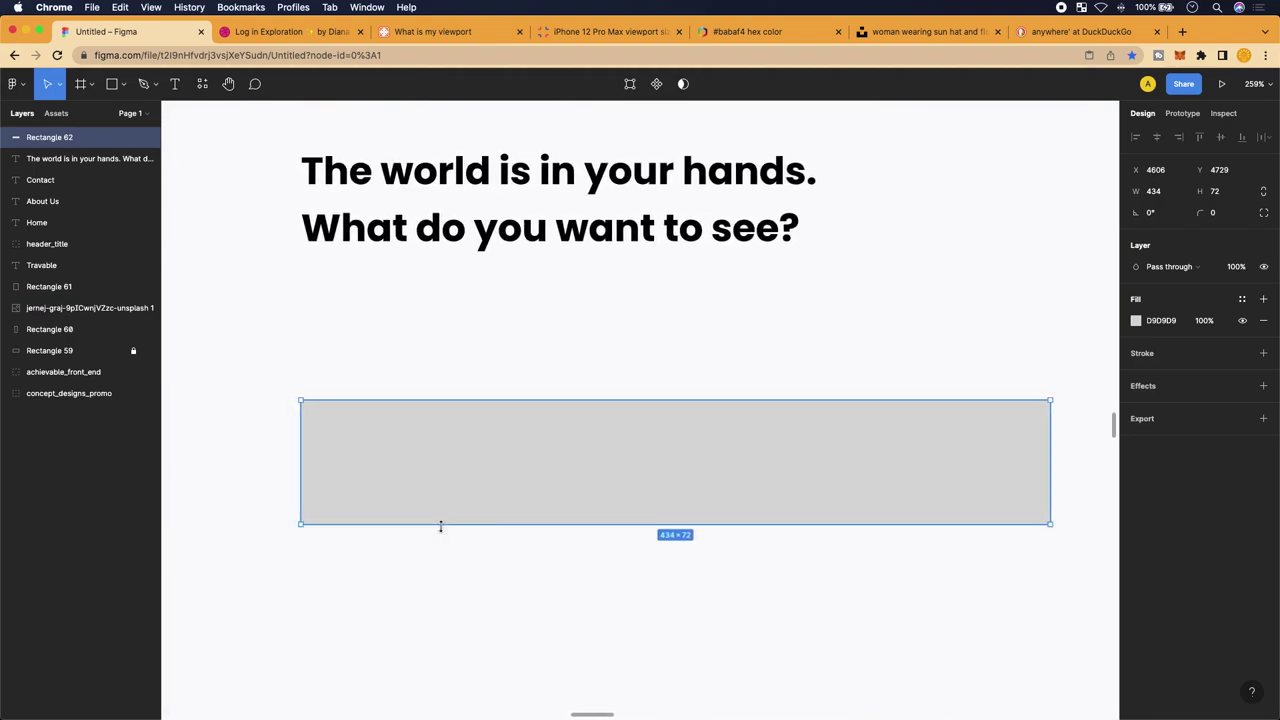
left_click(392, 558)
scroll(289, 420, "up", 5)
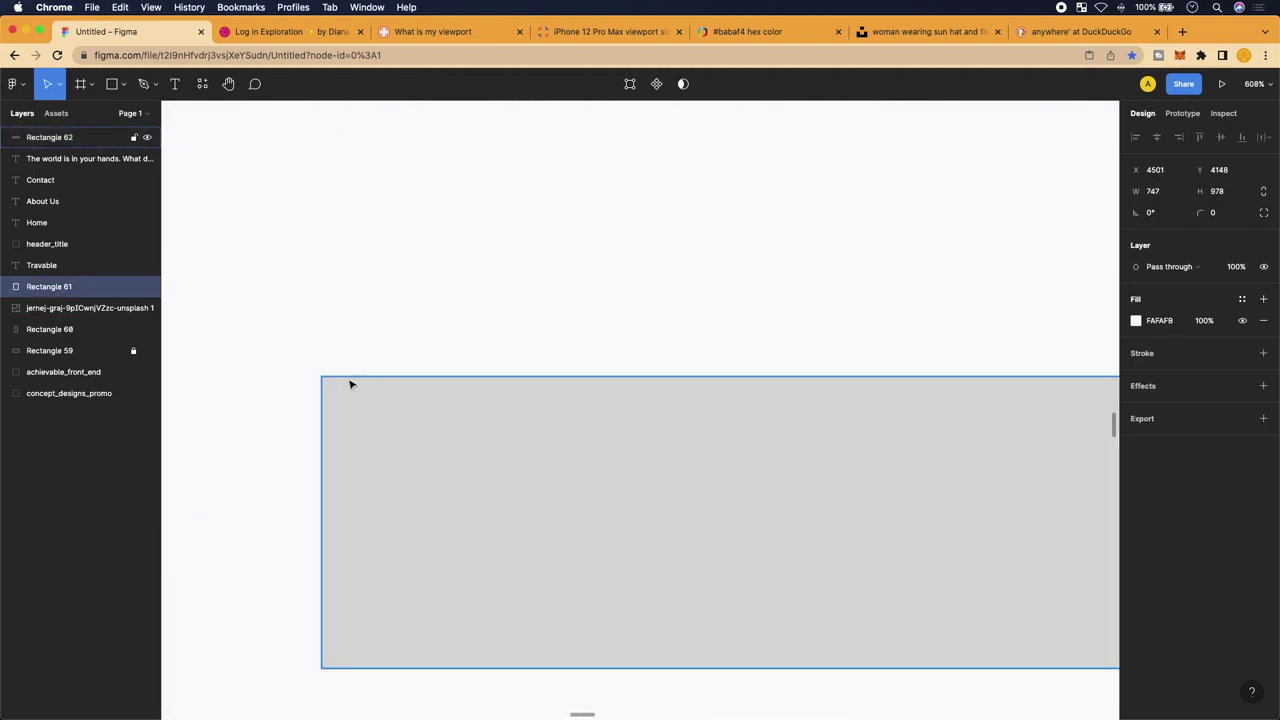
scroll(345, 400, "down", 3)
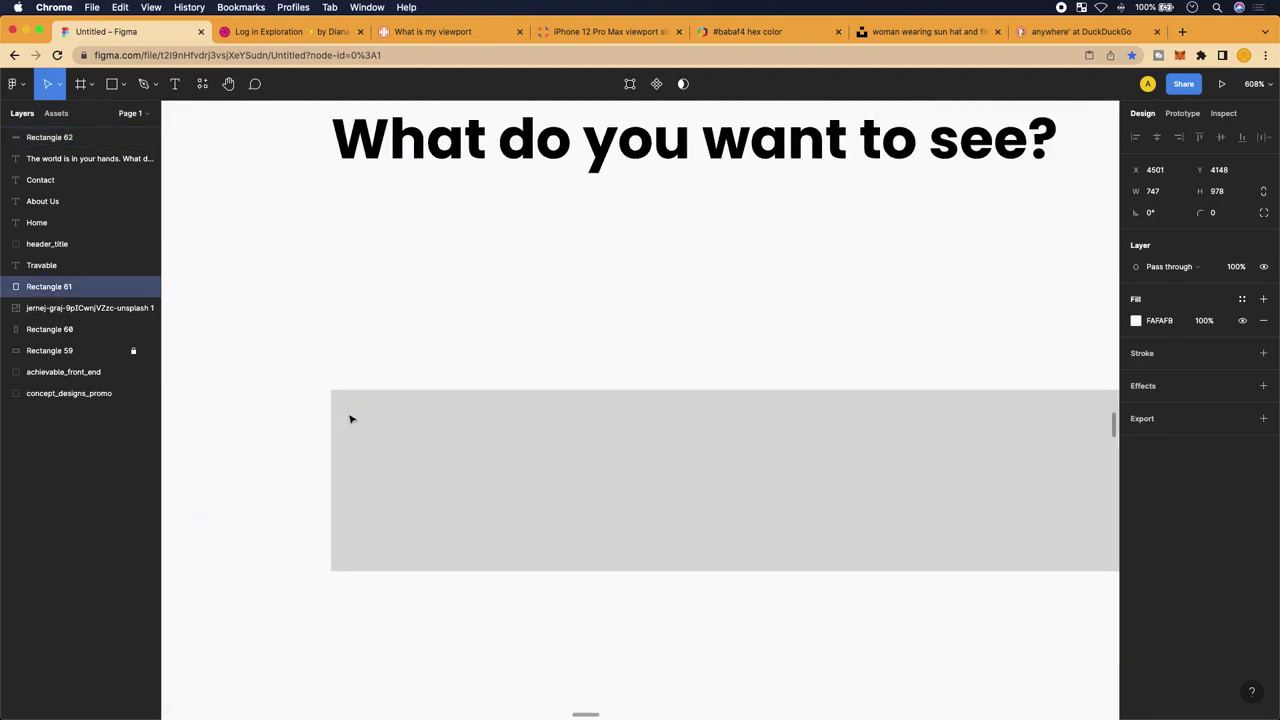
left_click(749, 525)
scroll(749, 525, "down", 3)
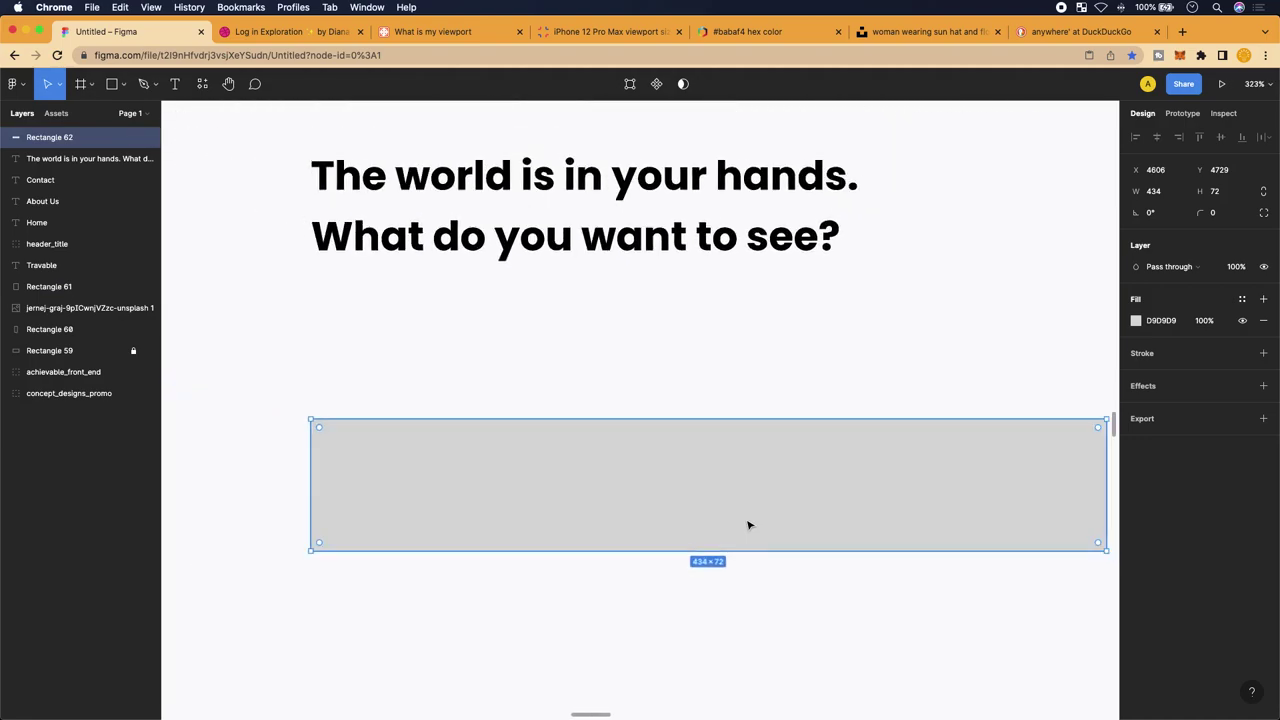
scroll(749, 525, "right", 2)
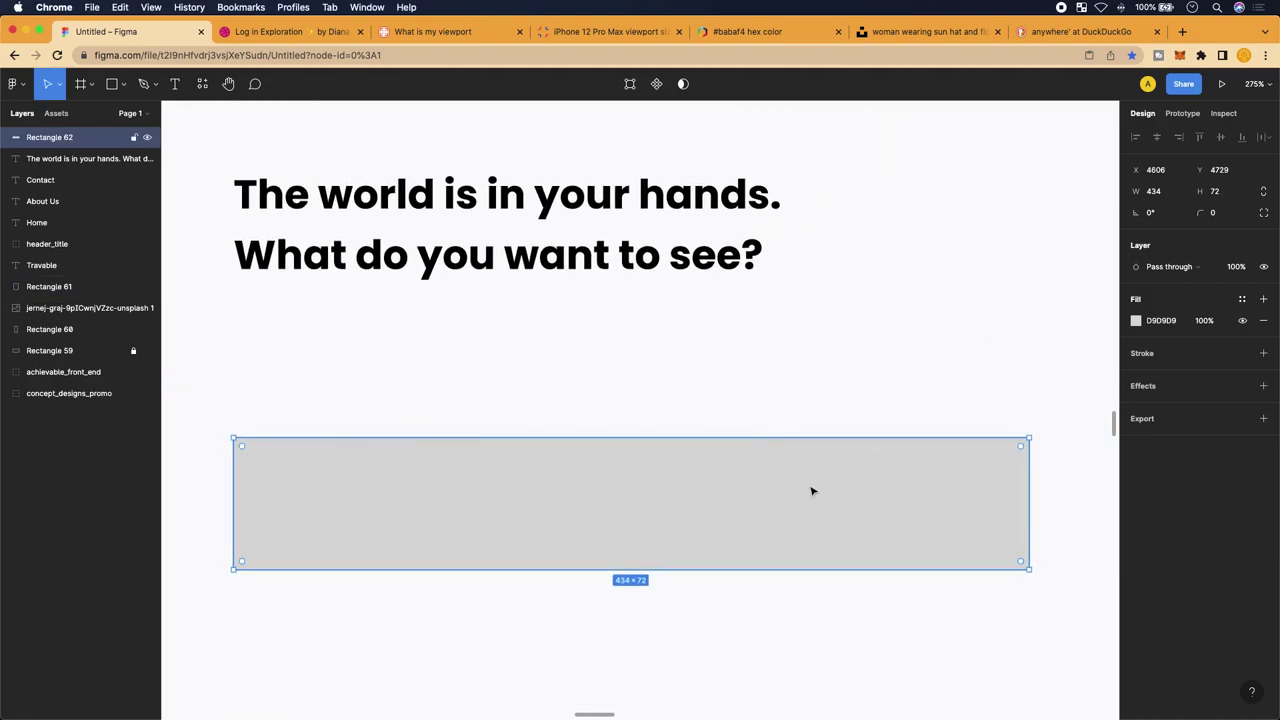
scroll(806, 517, "right", 2)
scroll(803, 514, "up", 4)
scroll(843, 460, "right", 5)
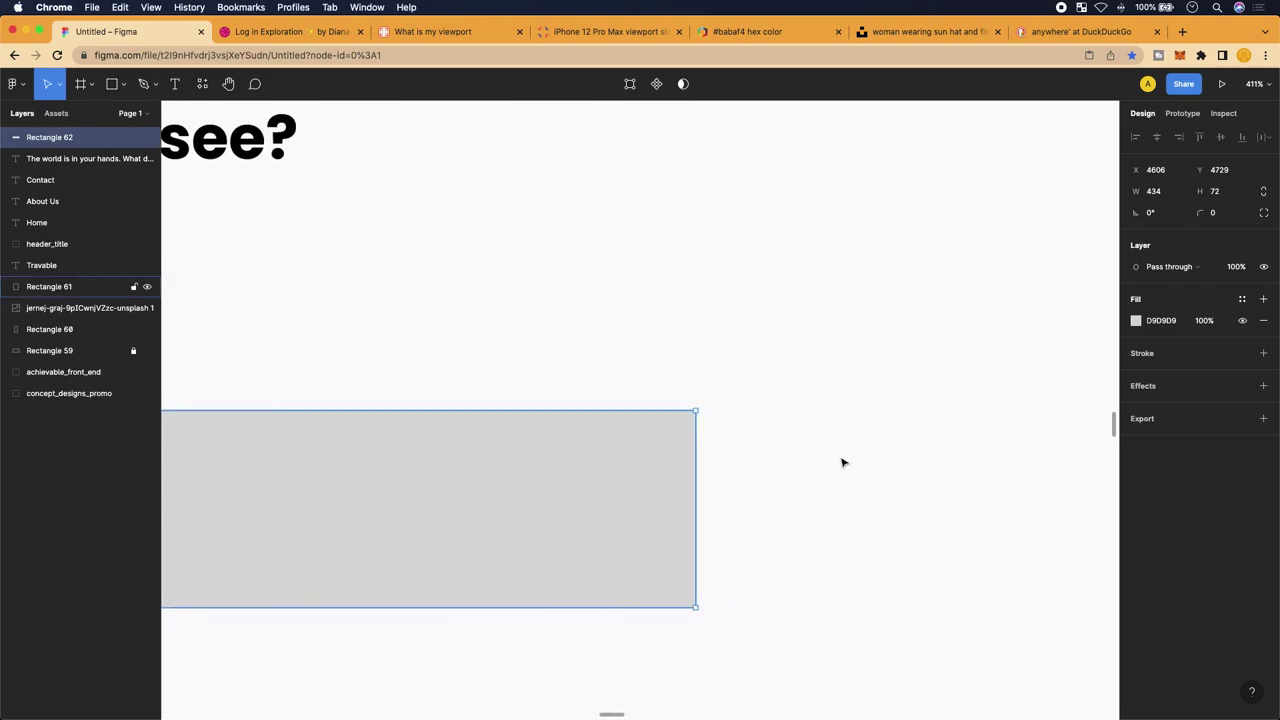
scroll(618, 522, "up", 5)
scroll(618, 521, "right", 3)
scroll(618, 521, "up", 2)
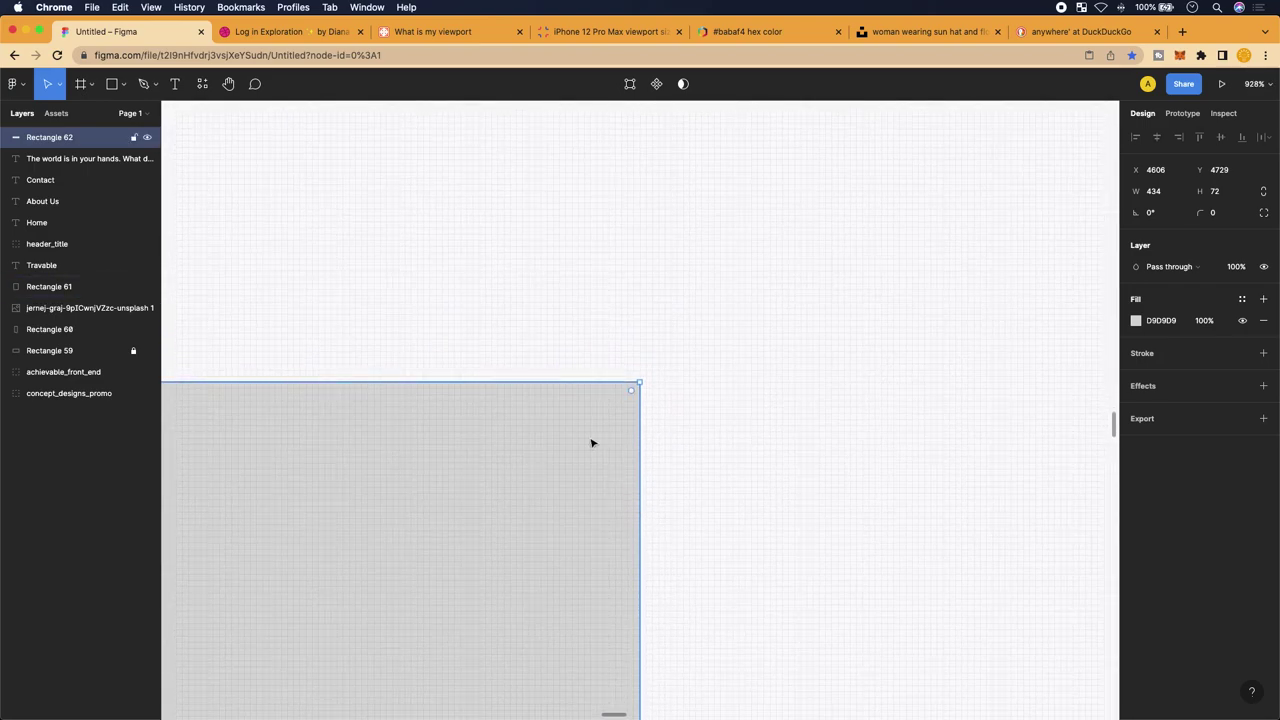
left_click(1223, 215)
type("2")
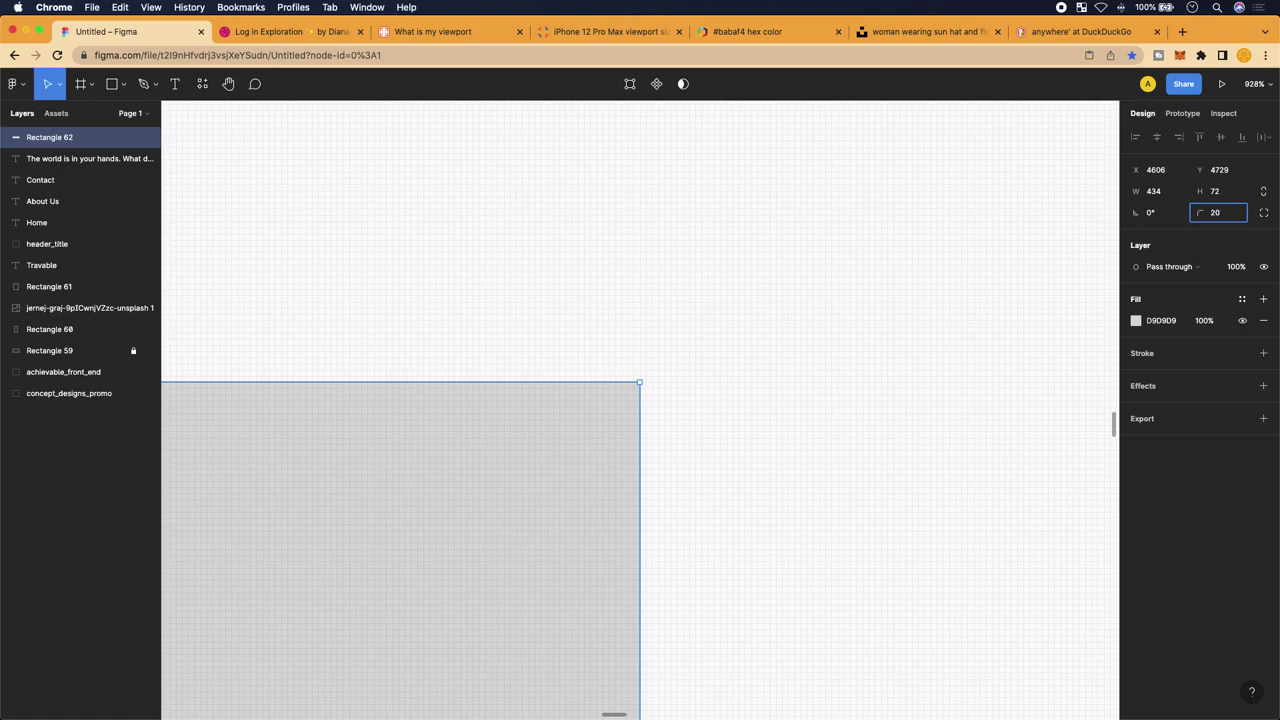
type("0")
key("Return")
Try a smaller corner radius of 15 on the grey rectangle
scroll(557, 409, "down", 5)
scroll(557, 409, "left", 5)
scroll(557, 409, "down", 4)
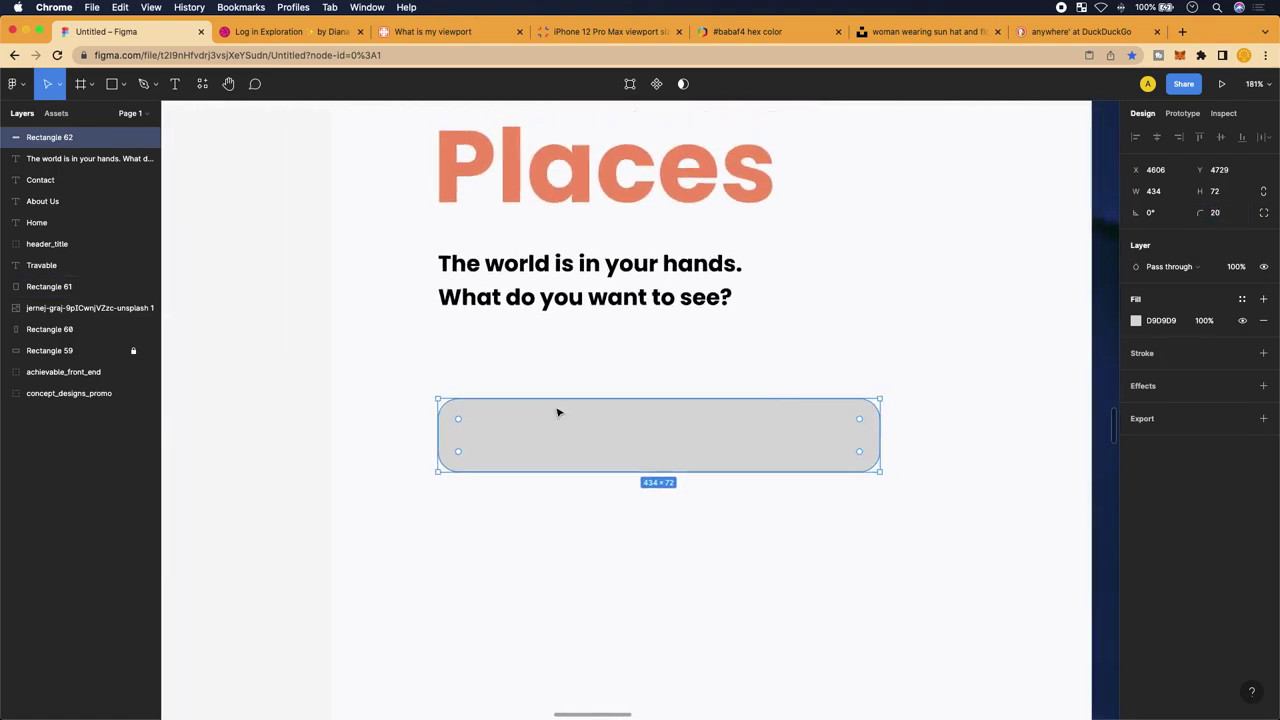
scroll(620, 495, "down", 2)
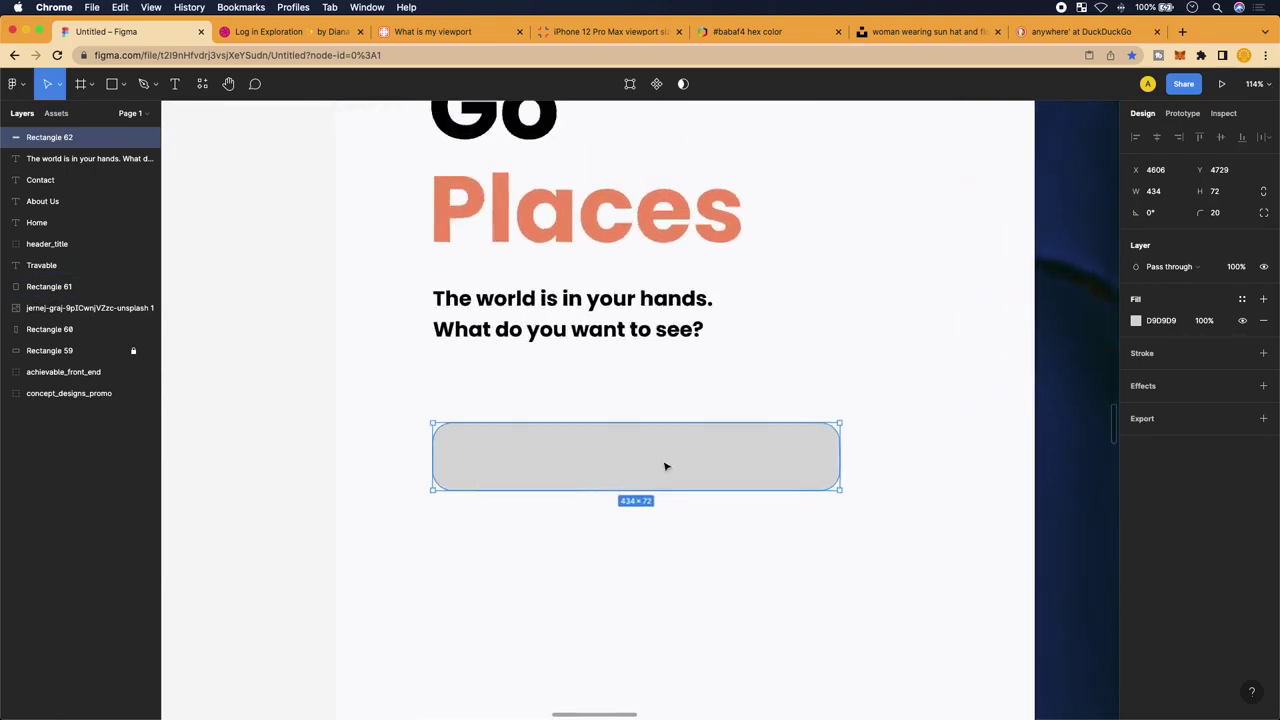
scroll(665, 466, "up", 5)
scroll(920, 397, "right", 2)
scroll(920, 397, "up", 4)
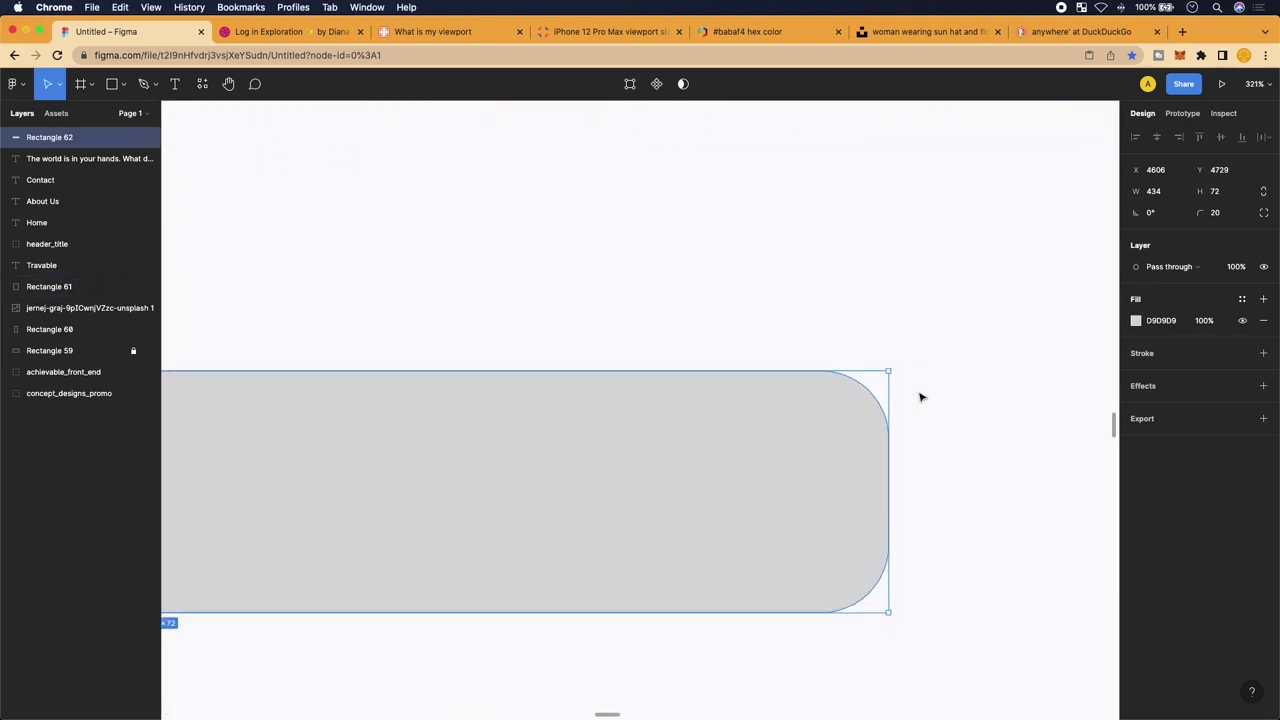
left_click(1218, 216)
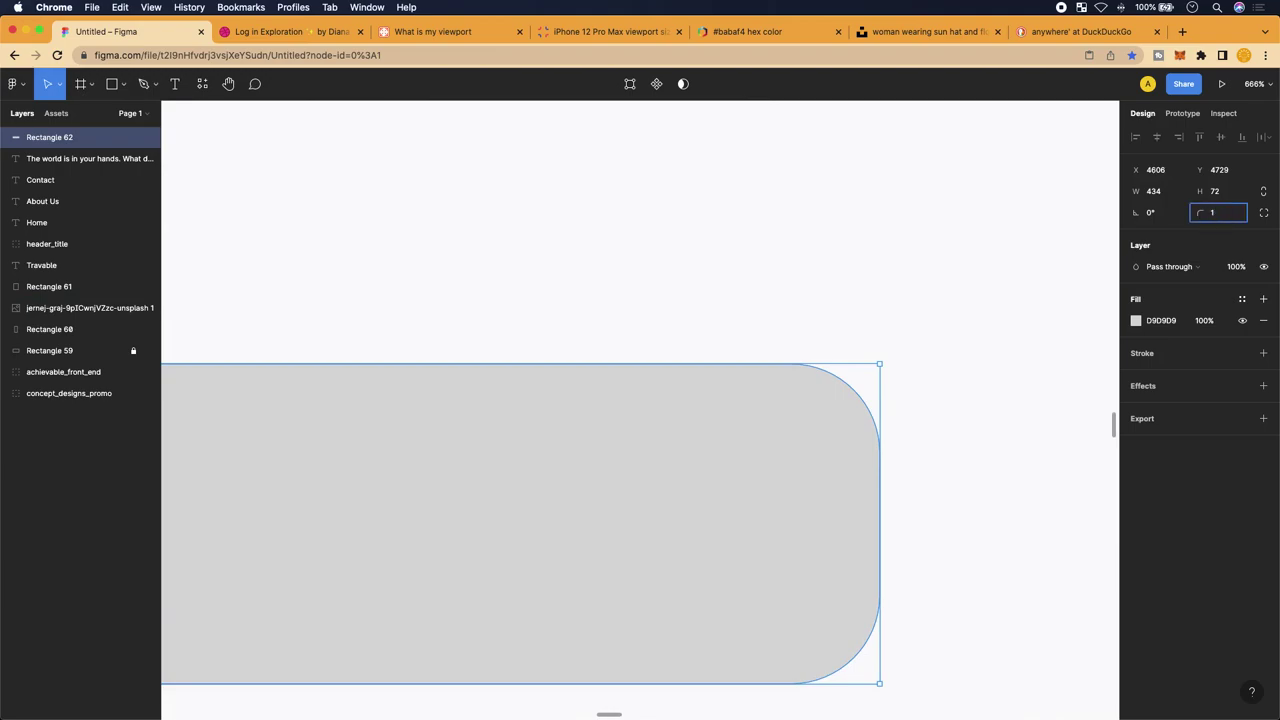
type("15")
key("Return")
left_click(1217, 216)
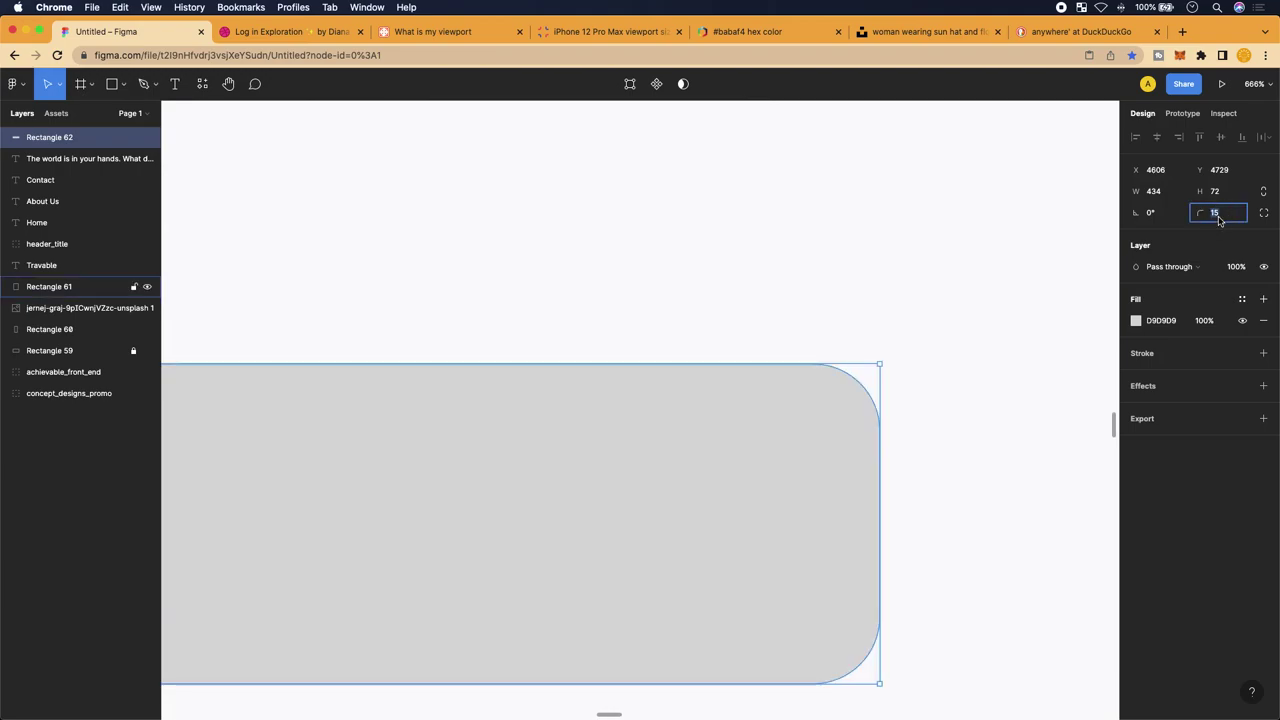
key("Return")
Set the grey rectangle's corner radius to 10
left_click(1220, 220)
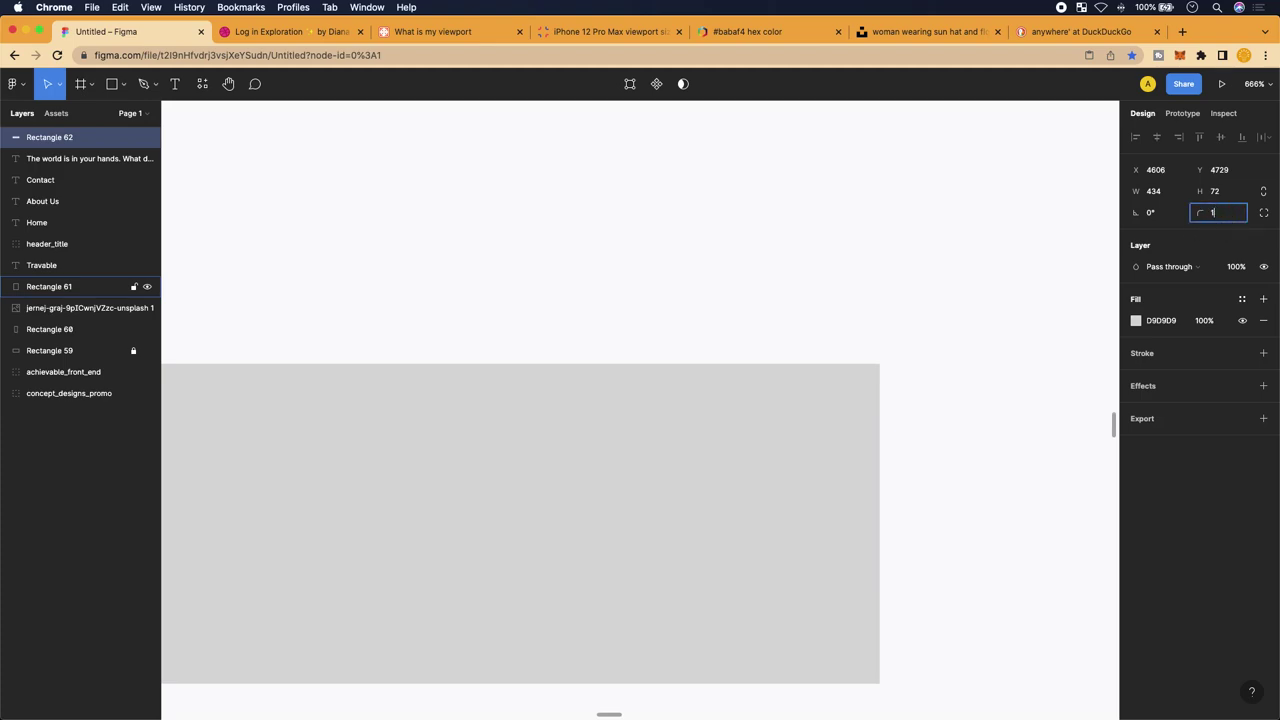
type("10")
key("Return")
Enable independent corner radii on the grey rectangle and set its top-left corner radius to 0
scroll(441, 452, "left", 5)
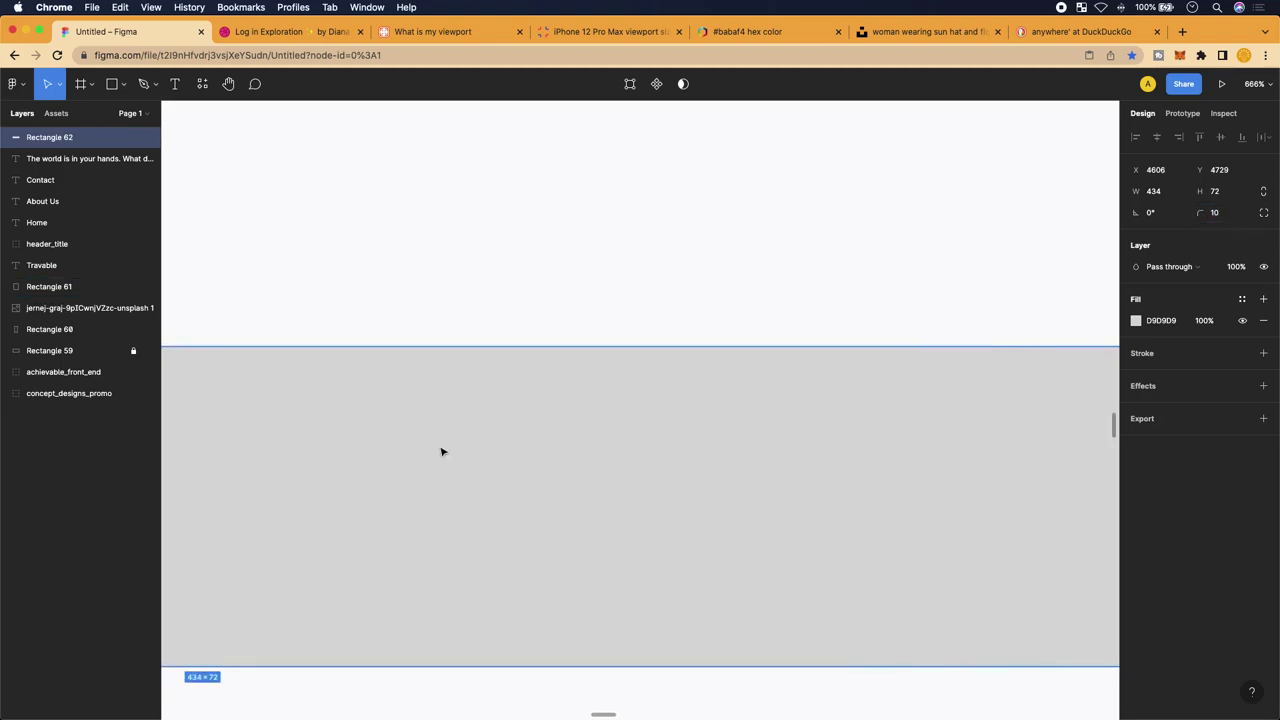
scroll(441, 452, "down", 5)
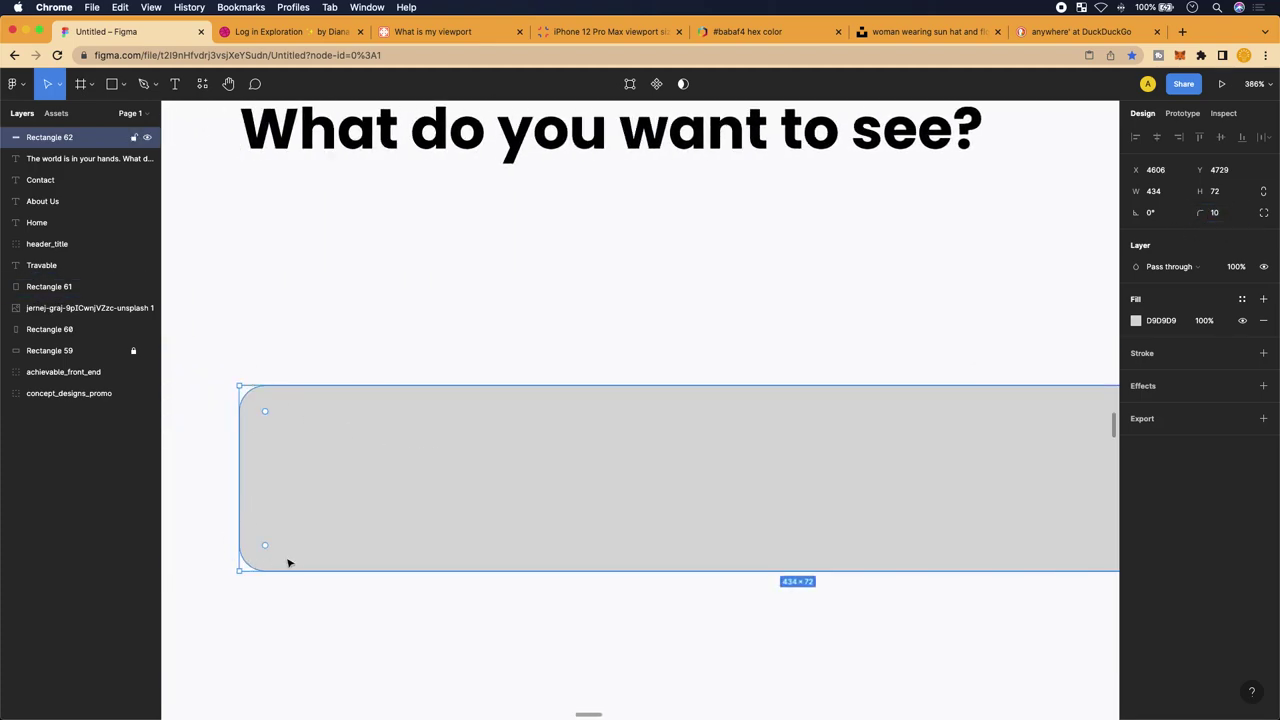
scroll(288, 563, "down", 1)
scroll(288, 563, "right", 5)
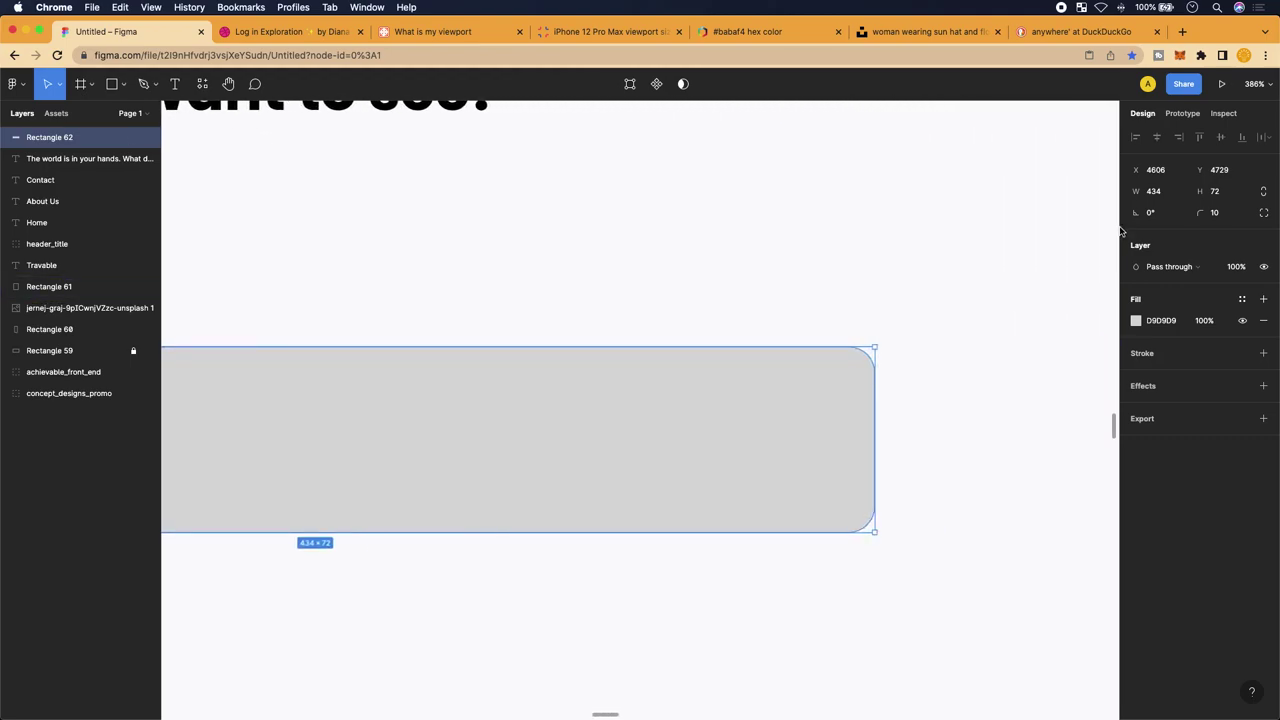
left_click(1265, 216)
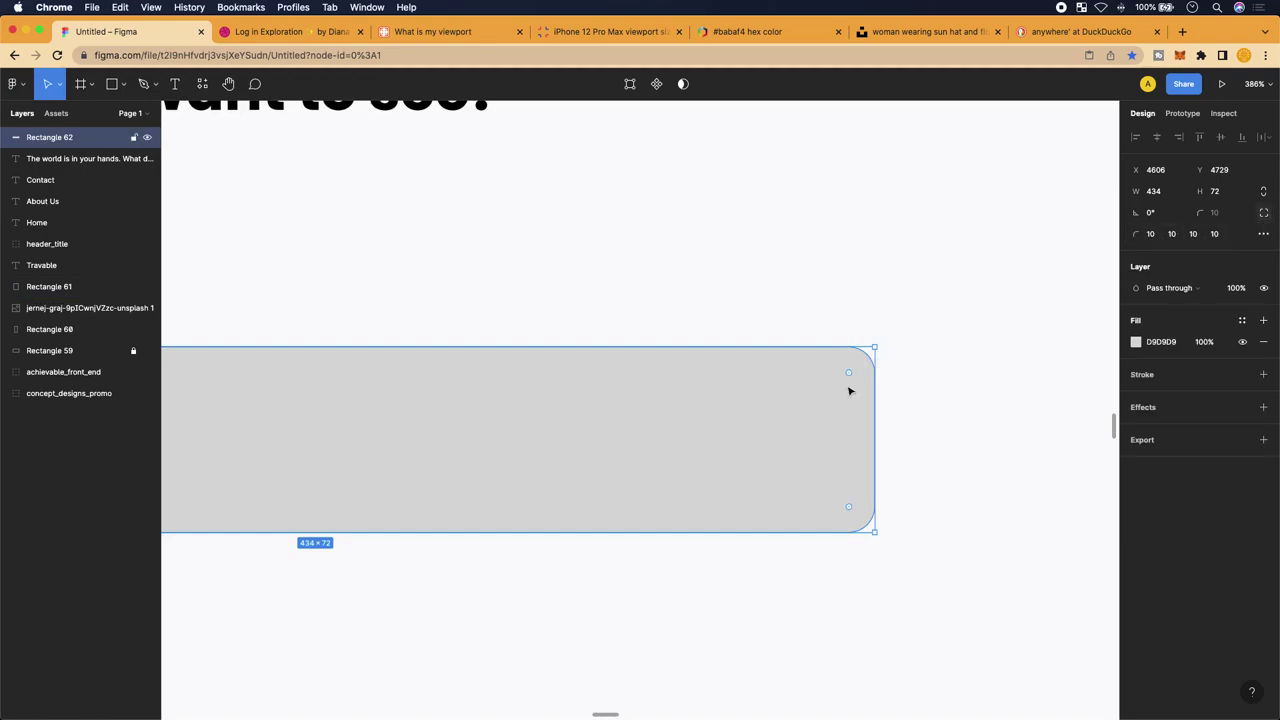
left_click(1152, 236)
type("0")
key("Return")
Inspect the corners at both ends of the grey rectangle and reselect it to show its individual corner radii
scroll(705, 511, "left", 5)
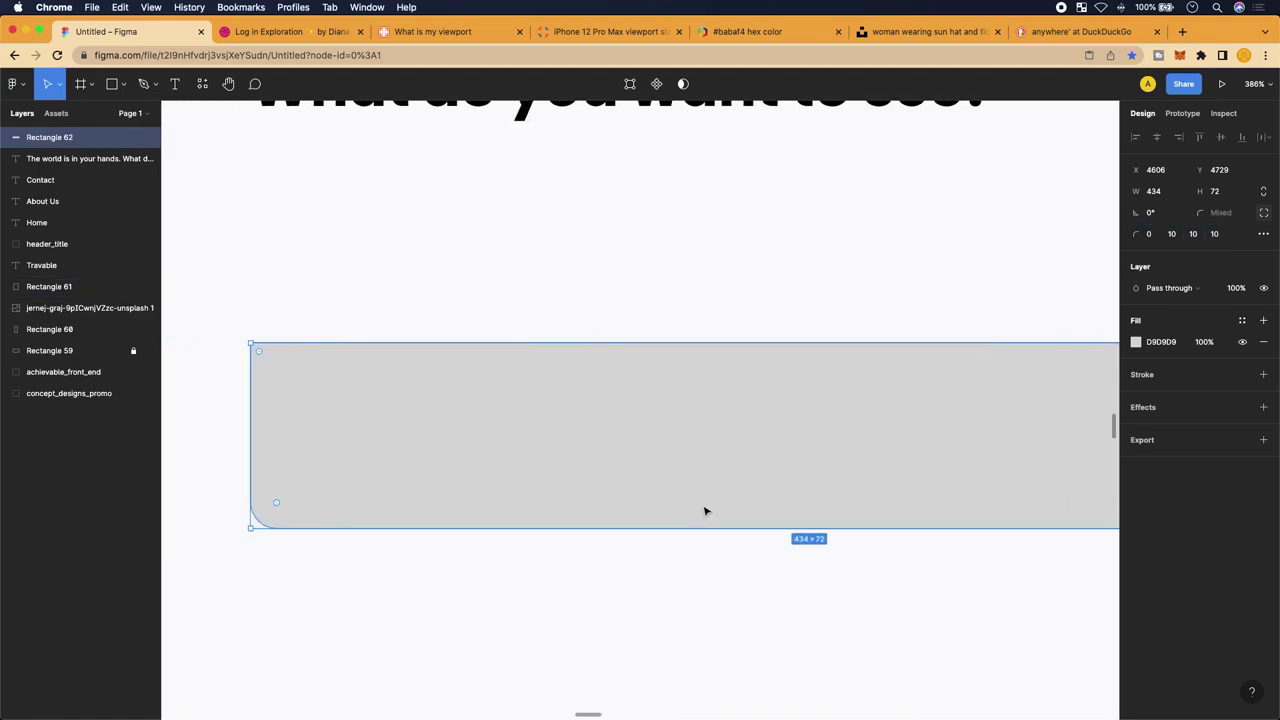
scroll(705, 511, "left", 3)
left_click(271, 309)
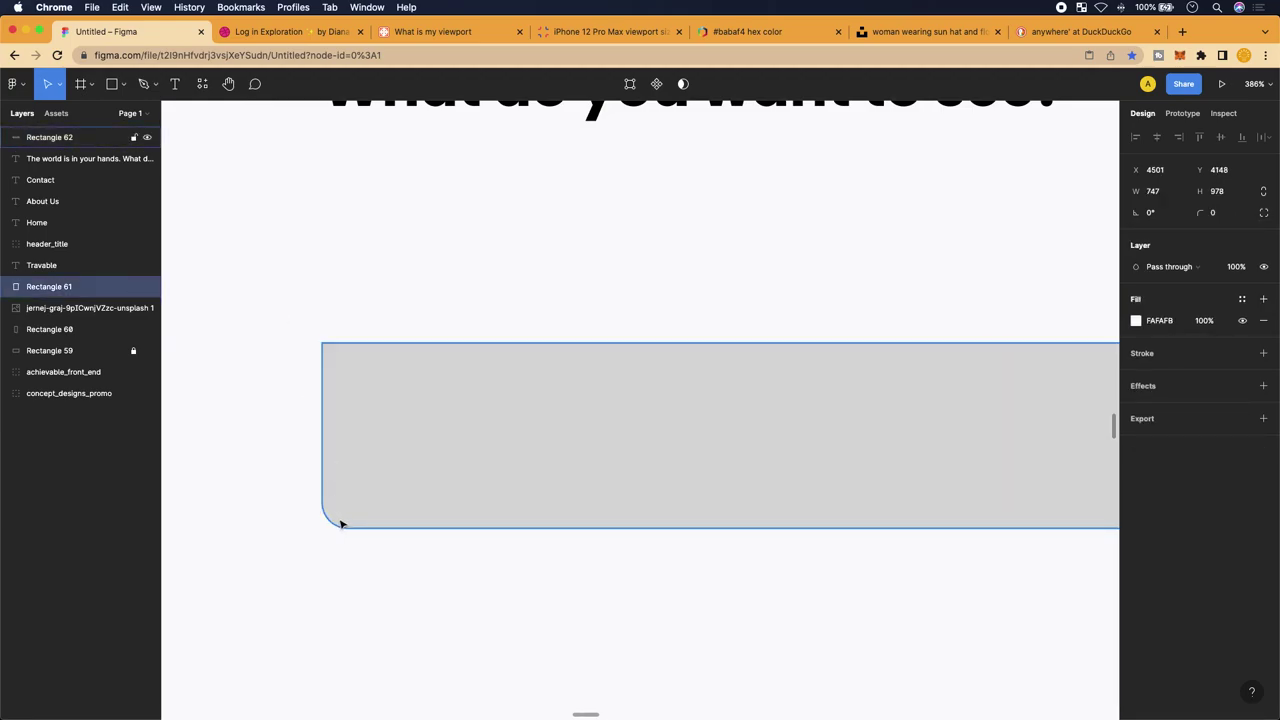
scroll(342, 524, "right", 6)
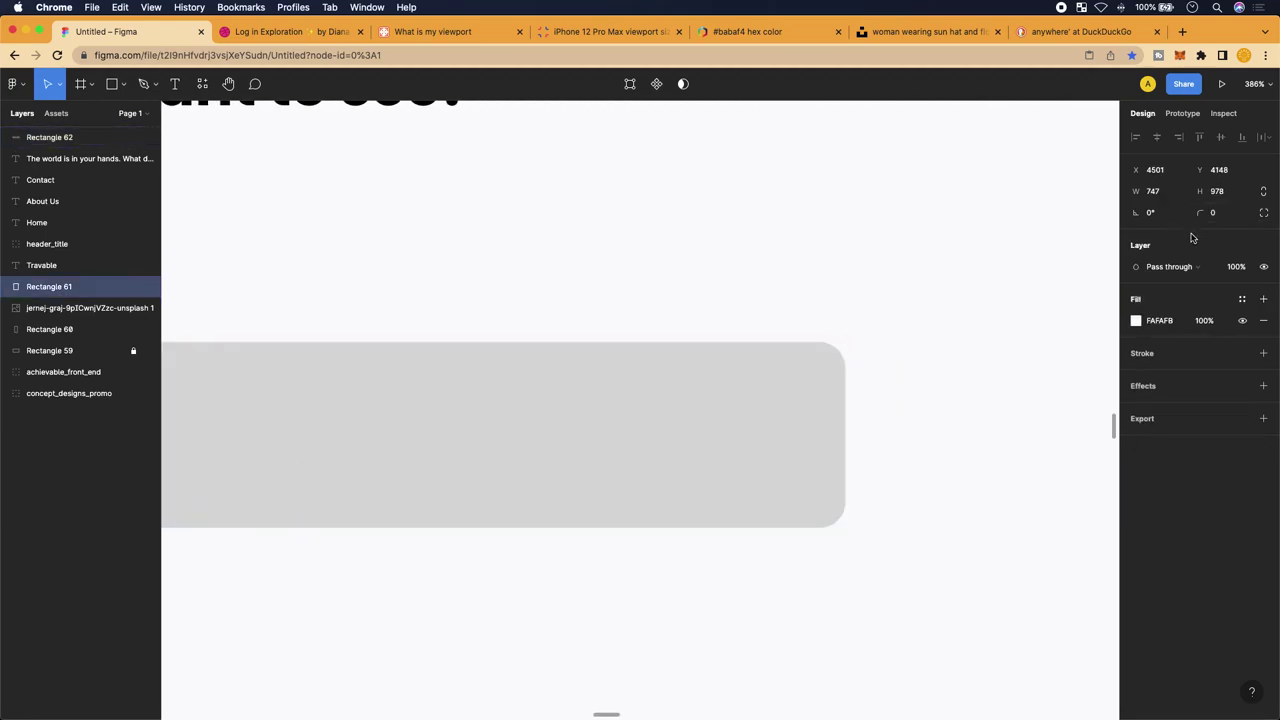
left_click(1264, 214)
left_click(1215, 215)
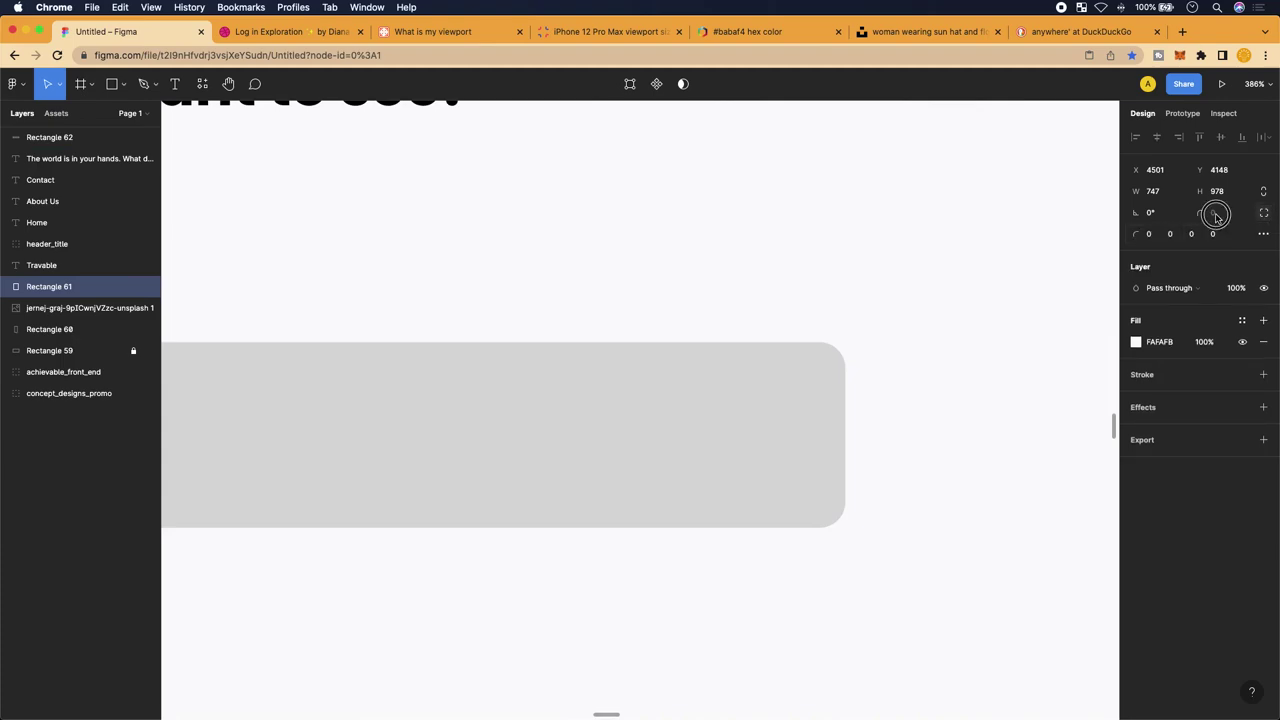
scroll(469, 375, "left", 20)
left_click(469, 375)
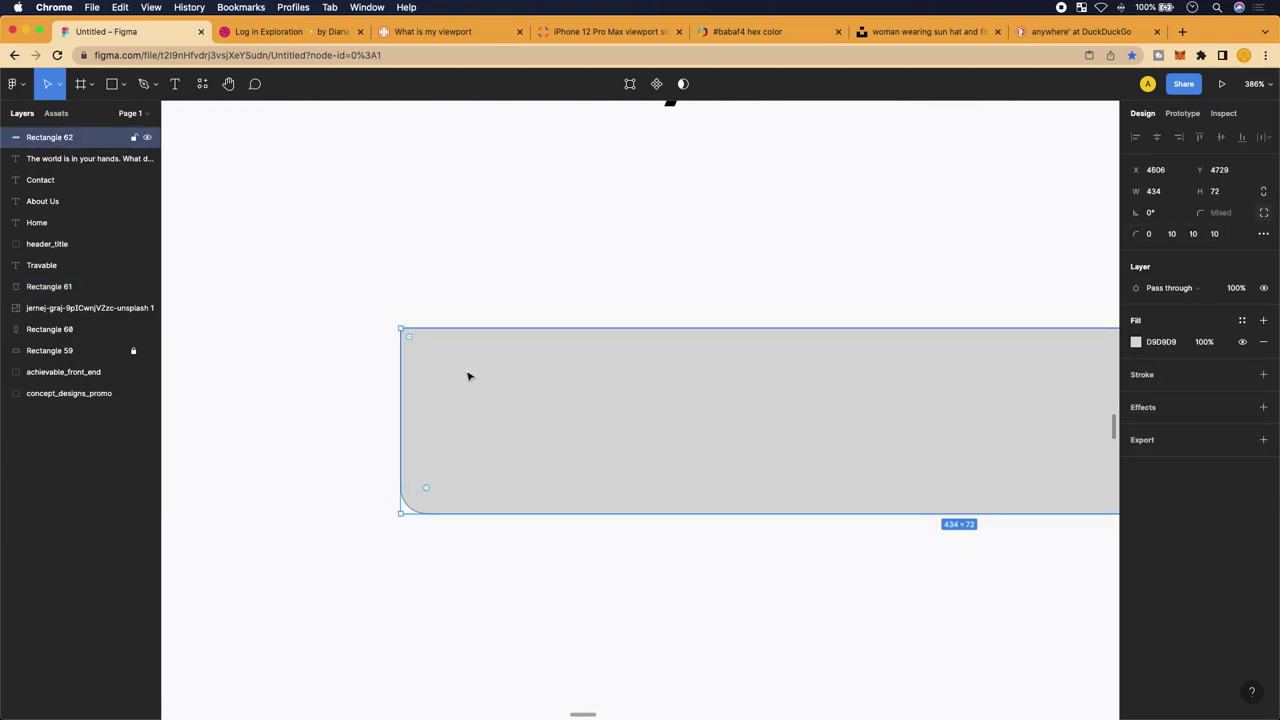
Round the grey rectangle's remaining square corner with a radius of 10
left_click(1151, 235)
key("Return")
scroll(744, 328, "down", 10)
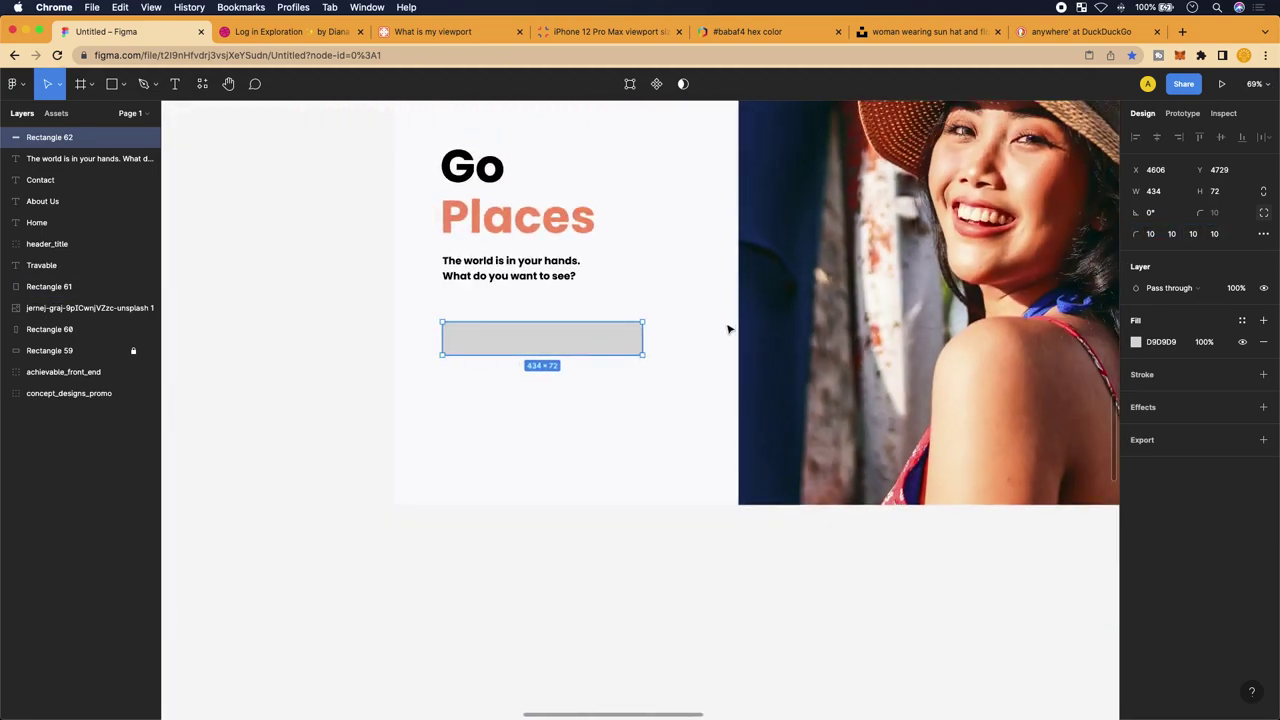
Duplicate the grey rounded rectangle twice and stack the copies below it with 28 px gaps
scroll(731, 329, "right", 10)
scroll(677, 371, "left", 10)
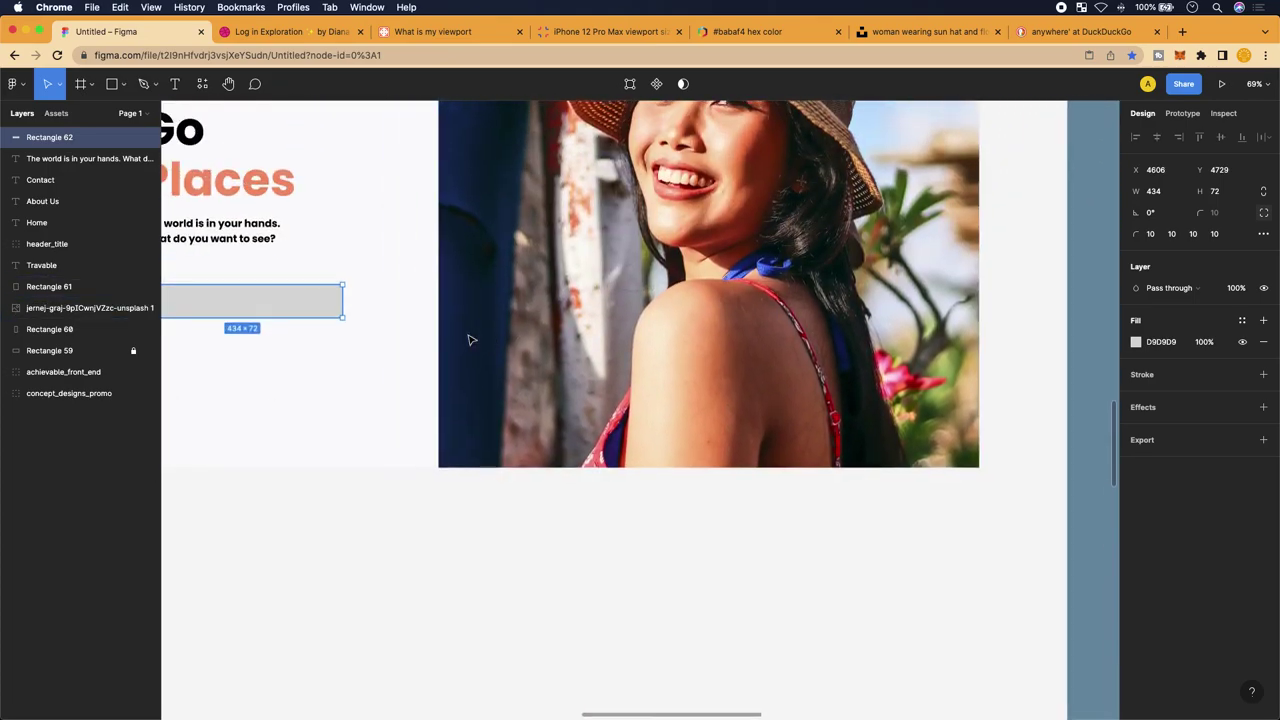
scroll(469, 337, "up", 5)
key("super+c")
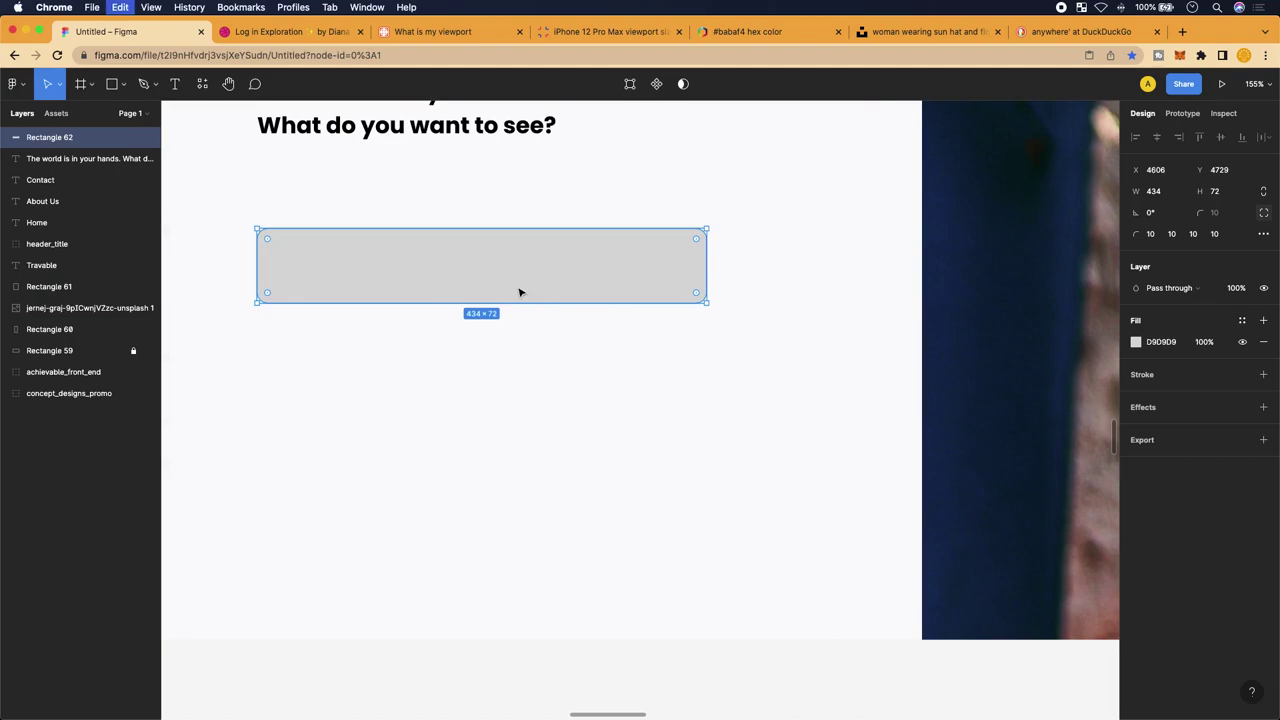
key("super+v")
mouse_move(517, 397)
left_mouse_down()
mouse_move(515, 378)
mouse_move(517, 391)
left_mouse_up()
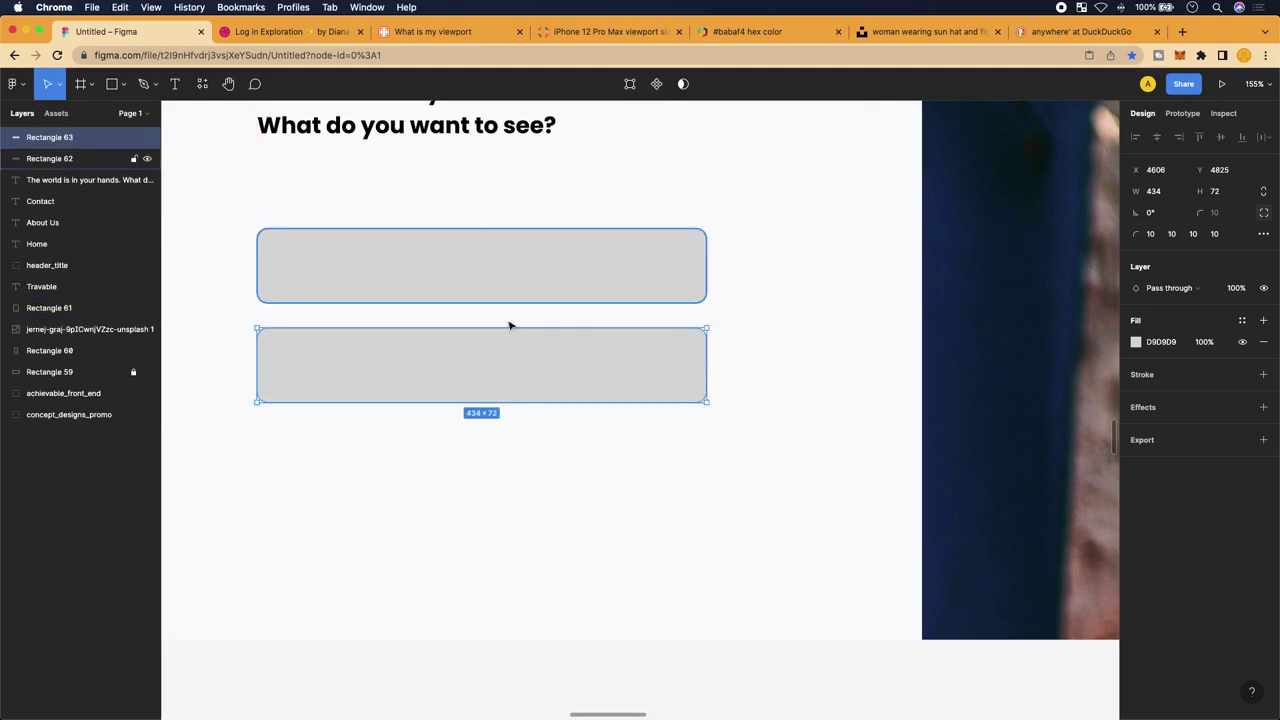
left_click_drag(509, 345, 506, 463)
key("super+v")
scroll(506, 463, "down", 8)
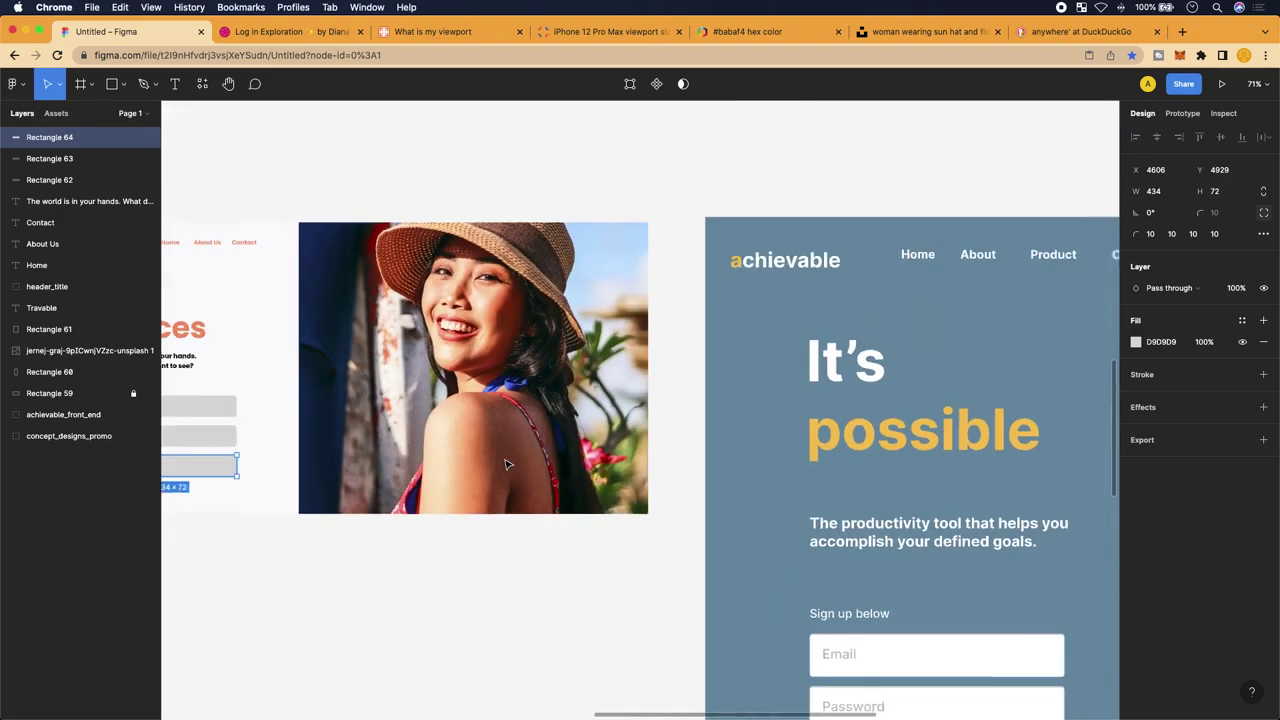
scroll(490, 400, "left", 10)
scroll(480, 360, "down", 5)
Nudge the "Go Places" heading group up slightly, to about Y 4284
left_click(494, 345)
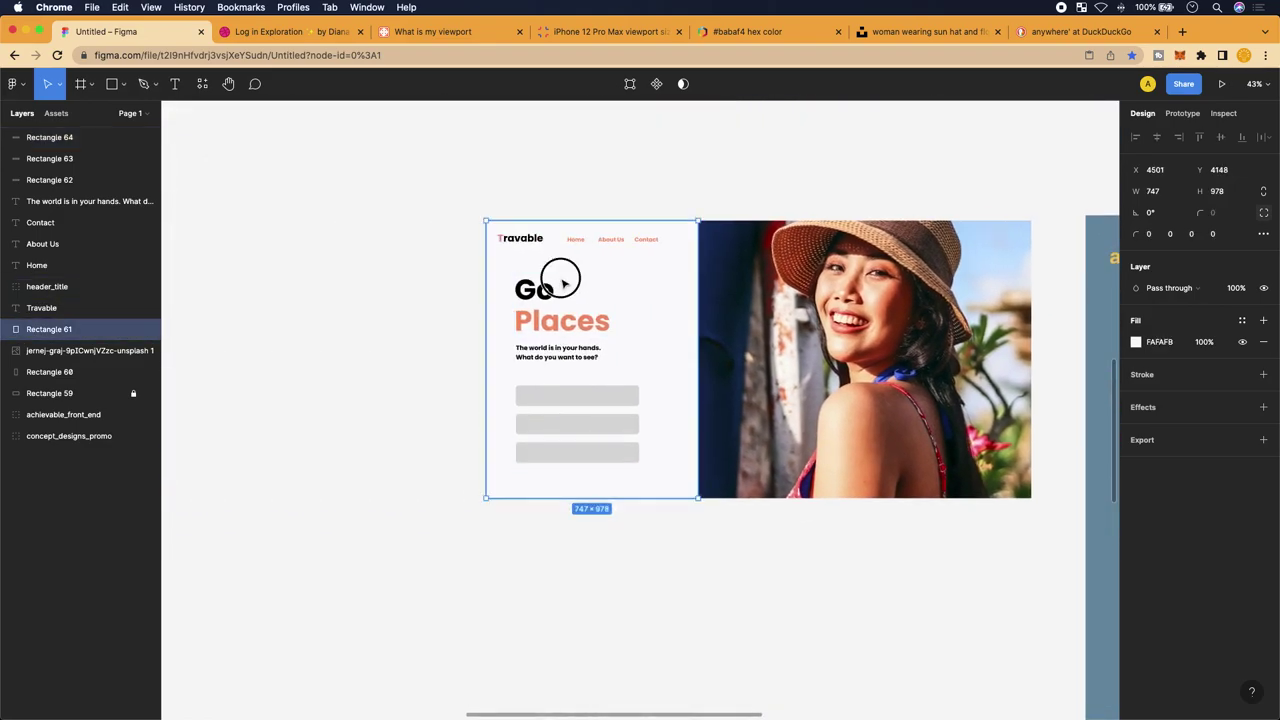
left_click(540, 290)
scroll(545, 285, "up", 6)
key("alt")
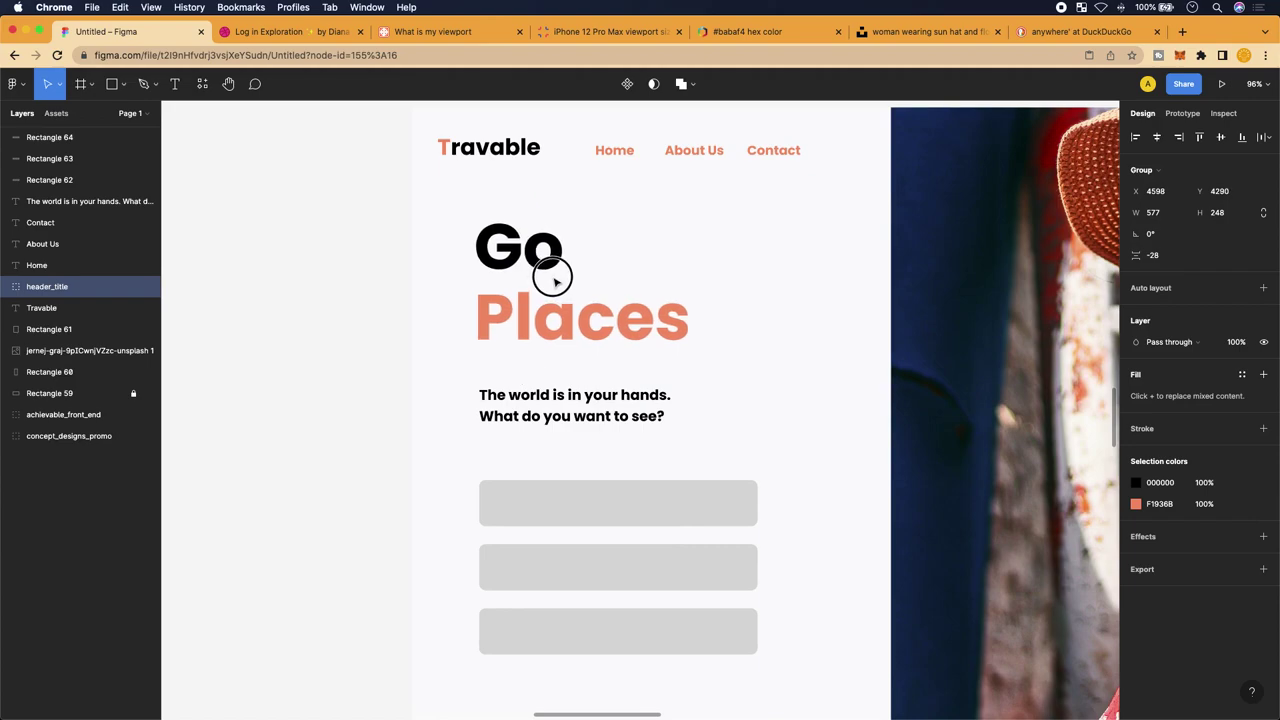
key("Left")
key("Right")
key("Right")
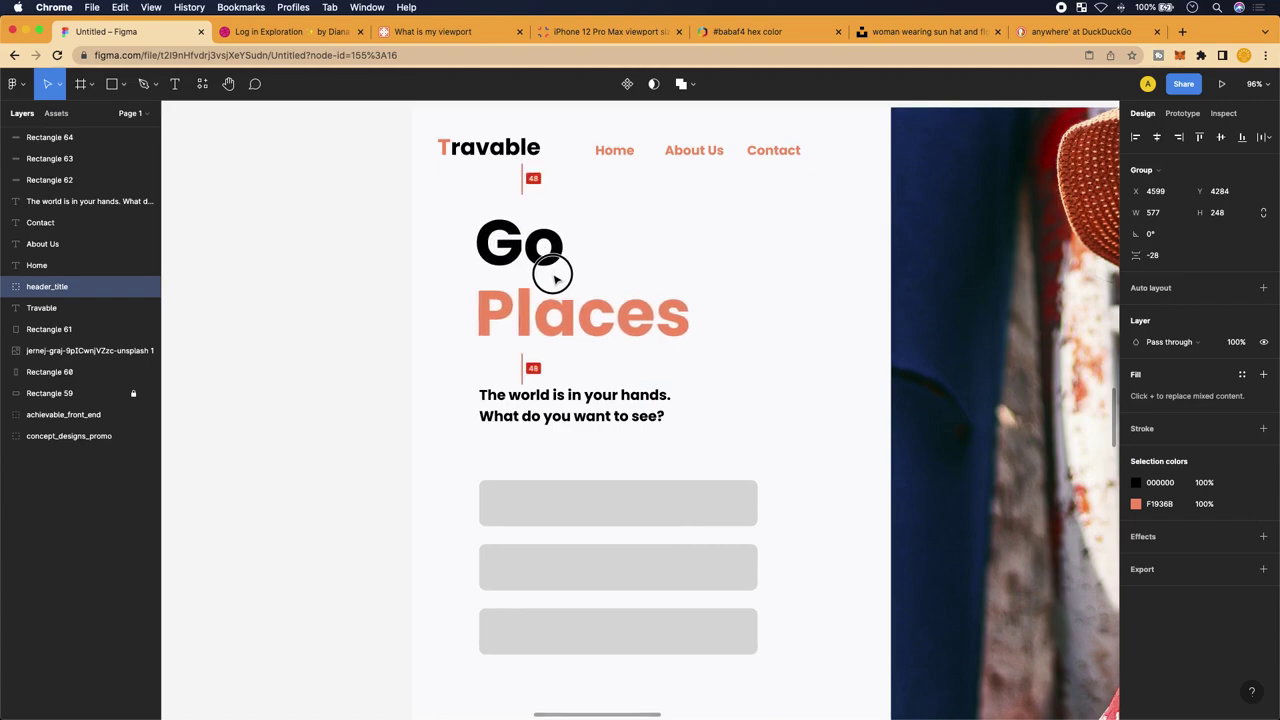
key("Right")
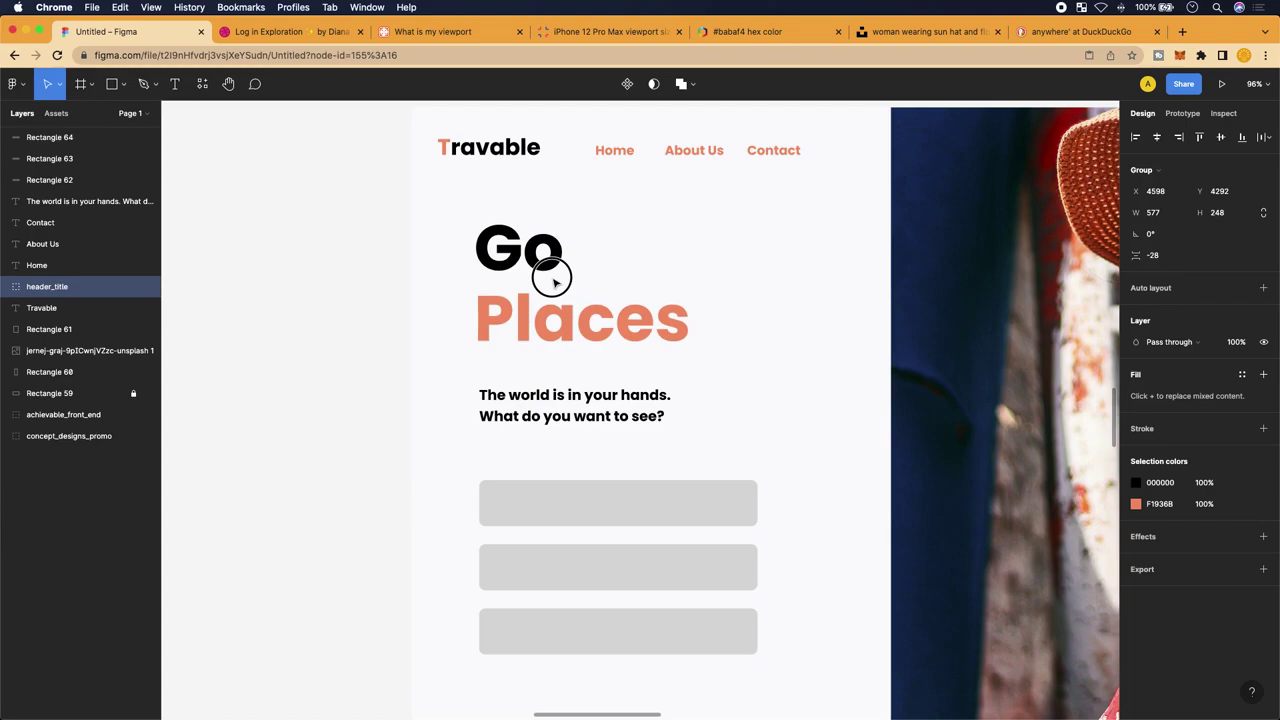
key("Left")
key("Left")
Move the "The world is in your hands" tagline up directly beneath the heading and set its font weight to SemiBold
mouse_move(568, 408)
left_mouse_down()
mouse_move(571, 420)
mouse_move(580, 374)
mouse_move(573, 394)
left_mouse_up()
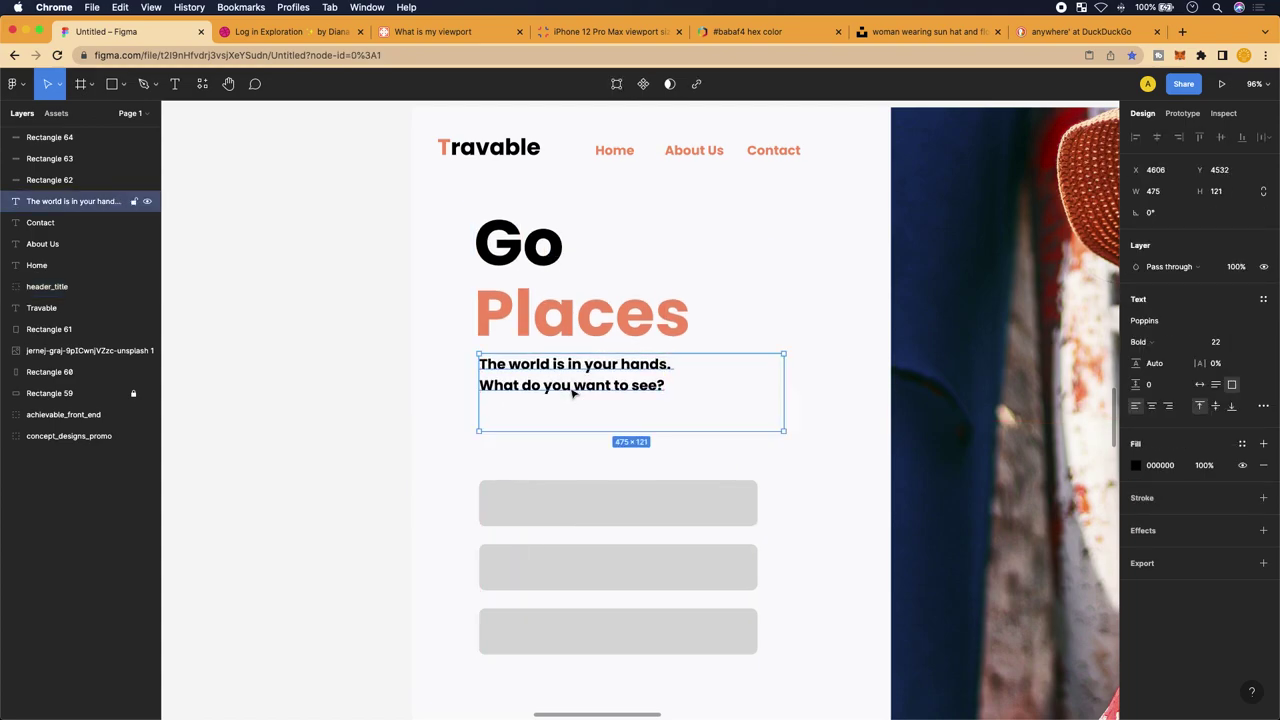
left_click(1160, 340)
left_click(1171, 326)
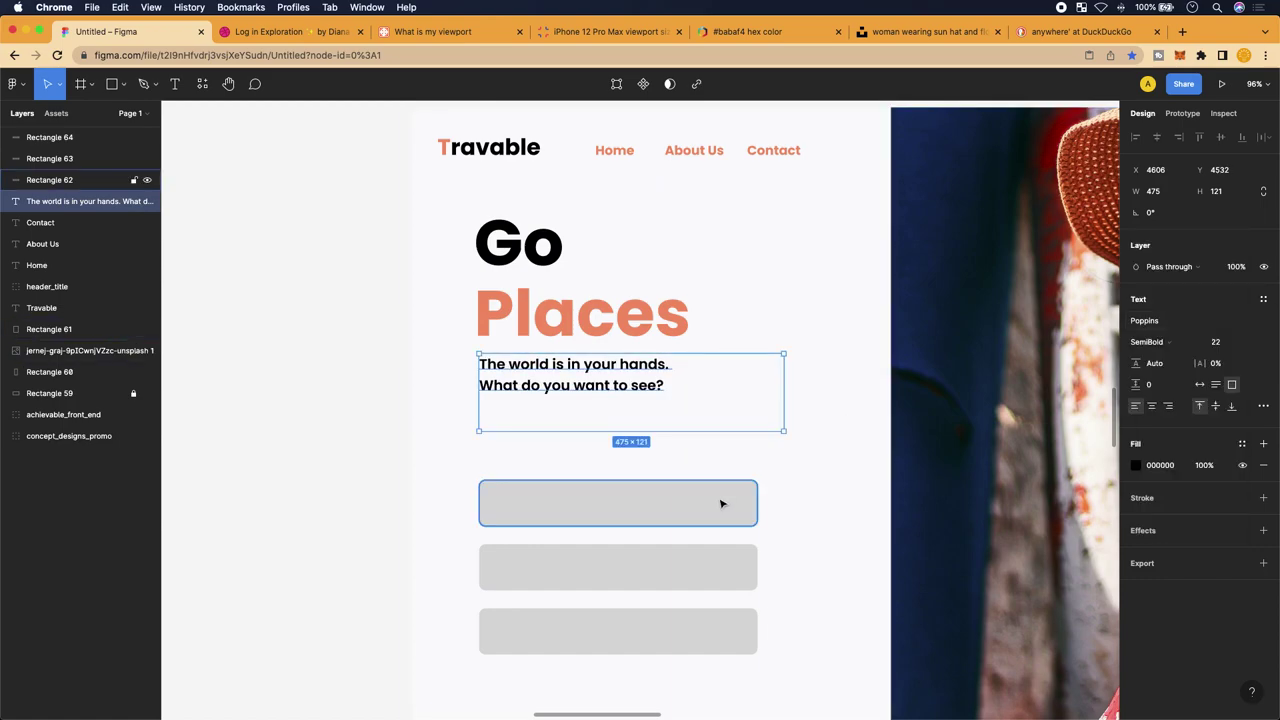
left_click(811, 434)
Try a white fill on the Home navigation link and undo it
scroll(709, 449, "up", 1)
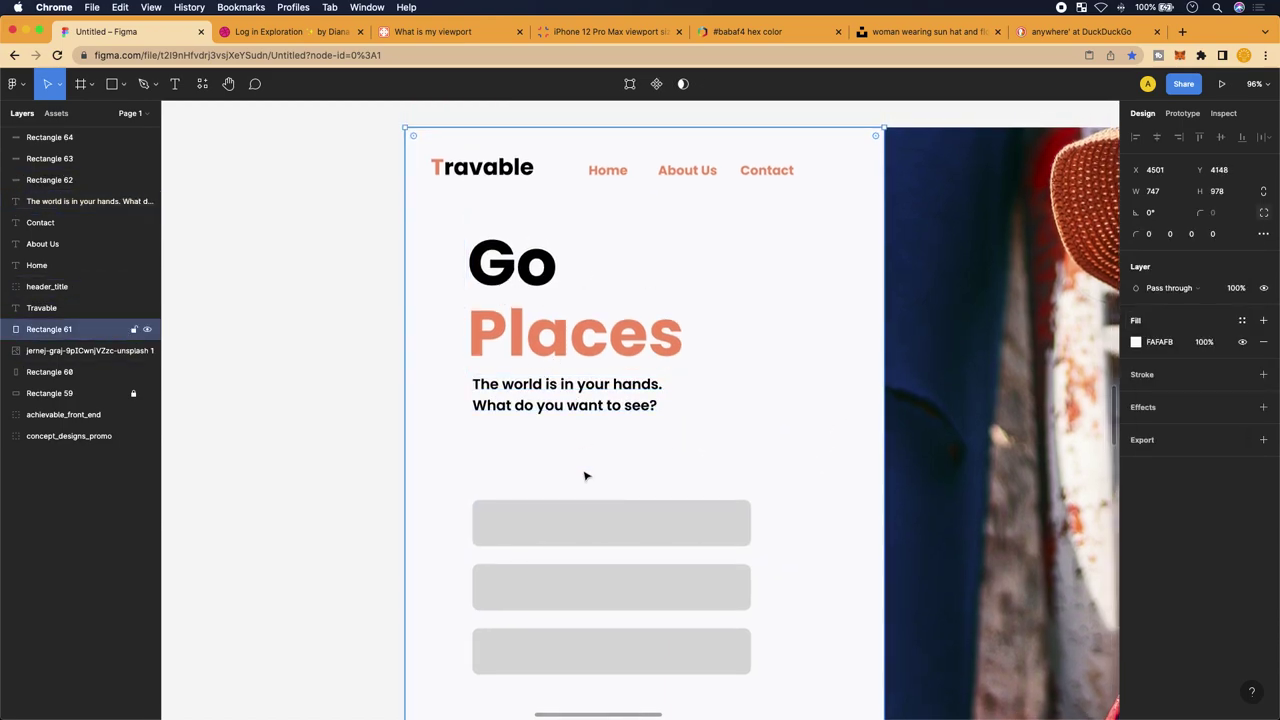
scroll(517, 348, "down", 3)
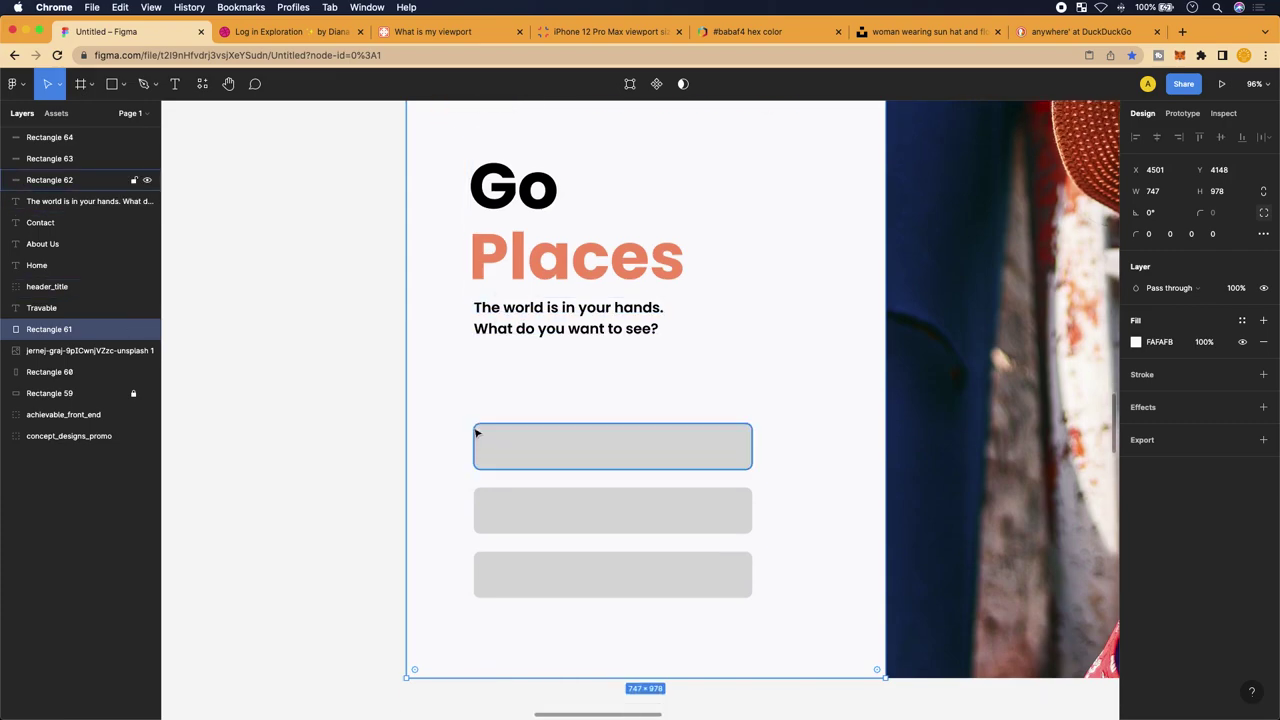
scroll(594, 446, "up", 5)
scroll(594, 446, "up", 1)
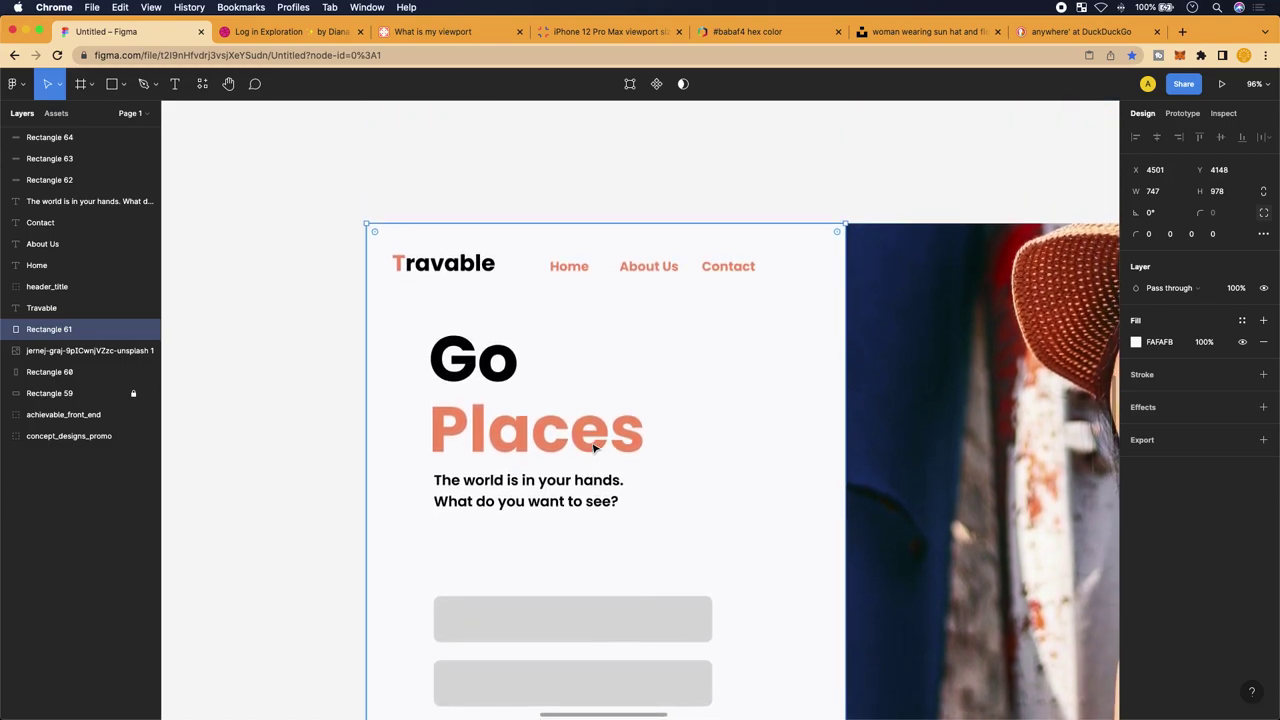
left_click(584, 272)
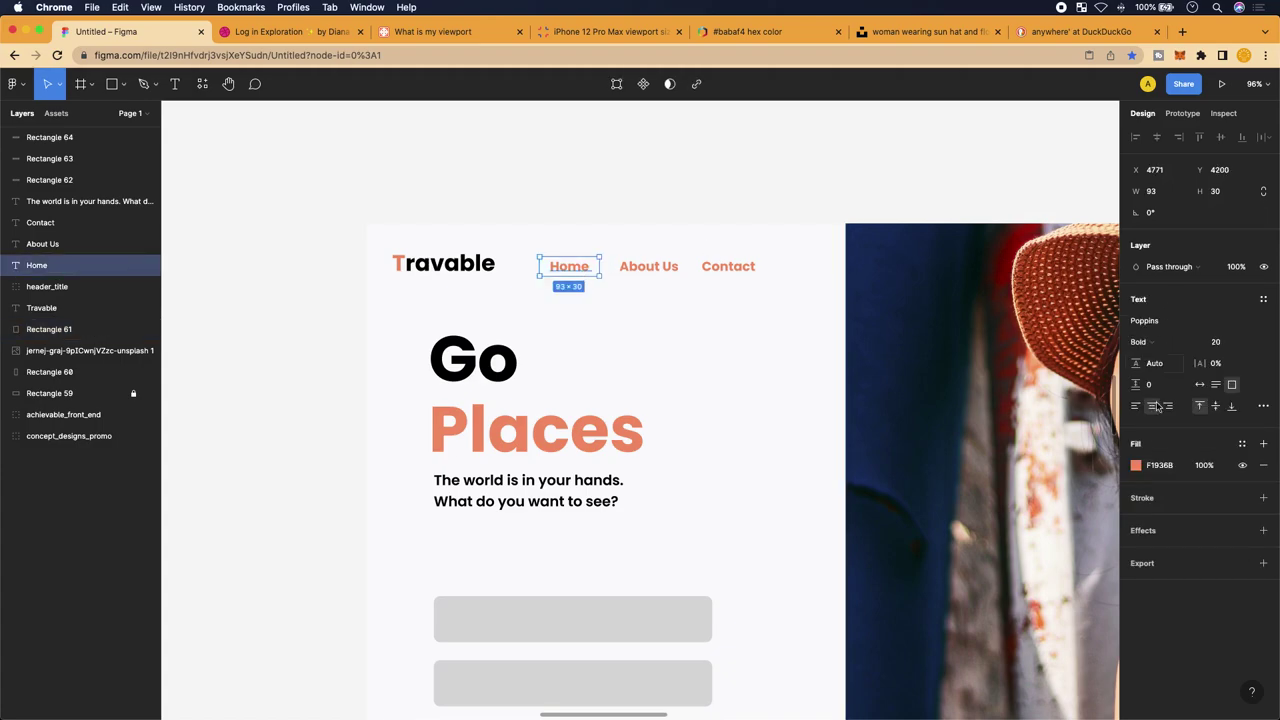
left_click(1157, 466)
type("white")
key("Return")
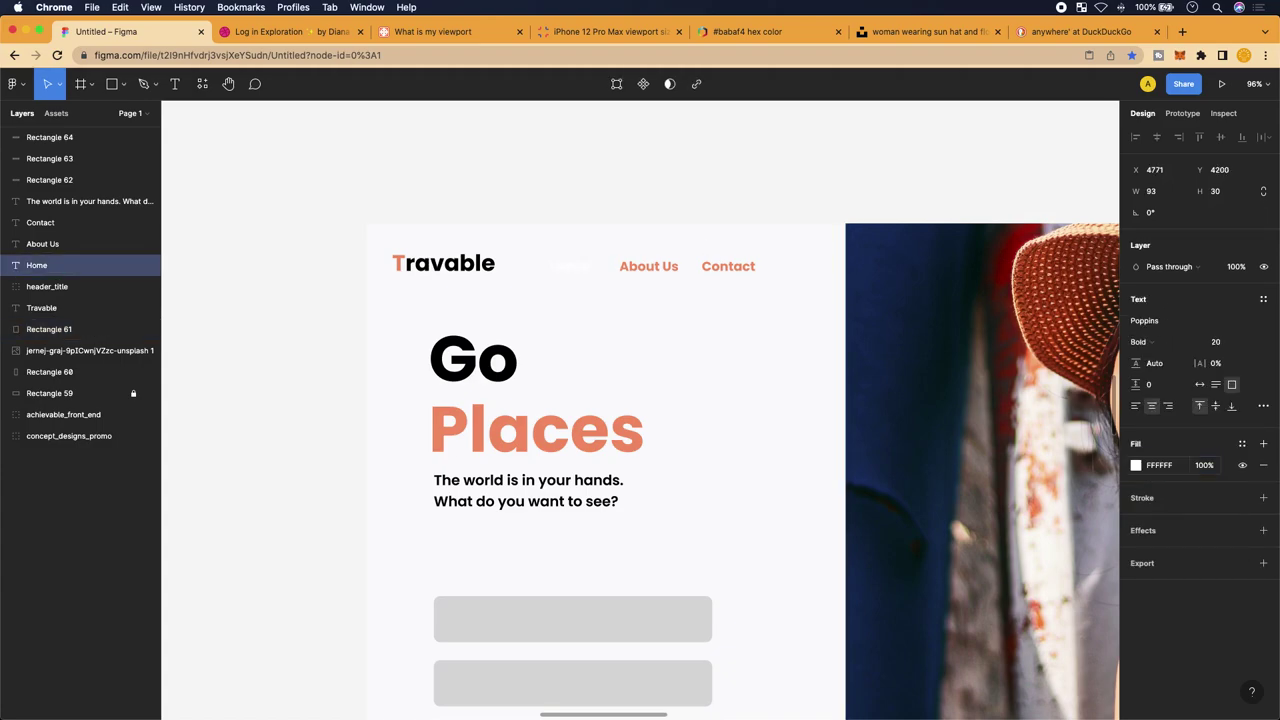
key("super+z")
Try a black fill on the Home navigation link and undo it
left_click(1172, 472)
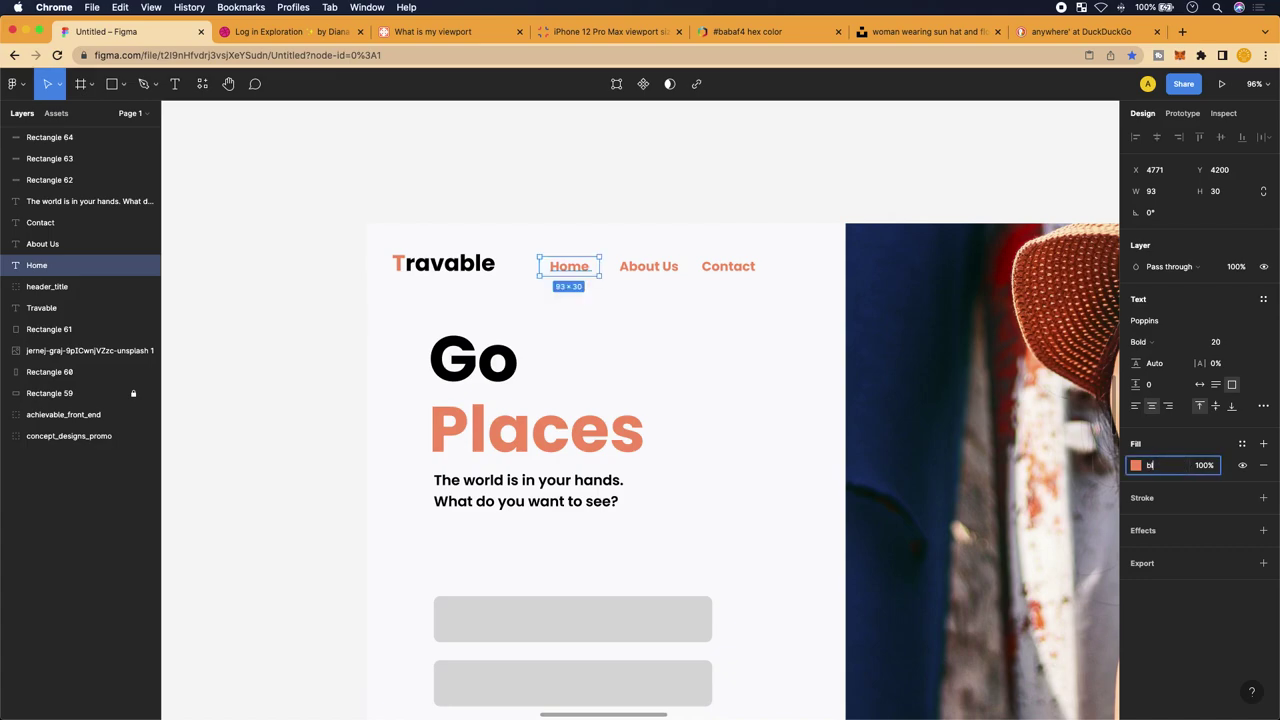
type("black")
key("Return")
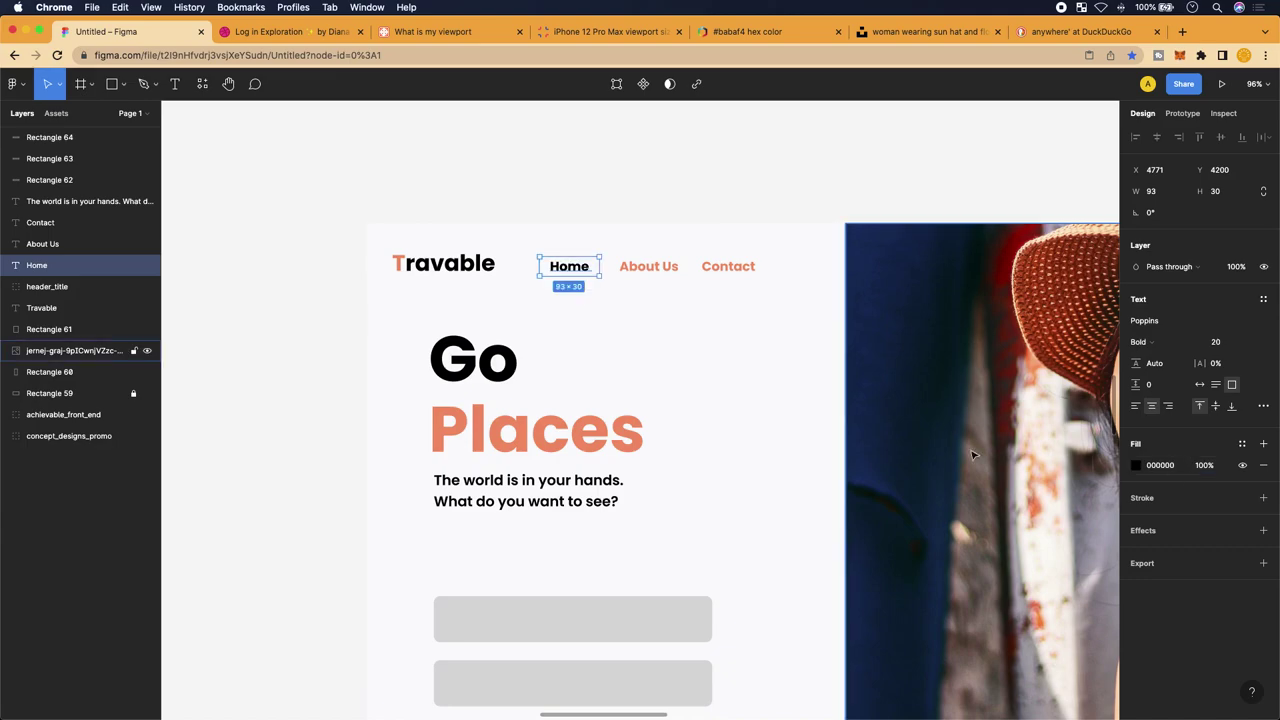
left_click(690, 390)
scroll(676, 389, "down", 3)
key("super+z")
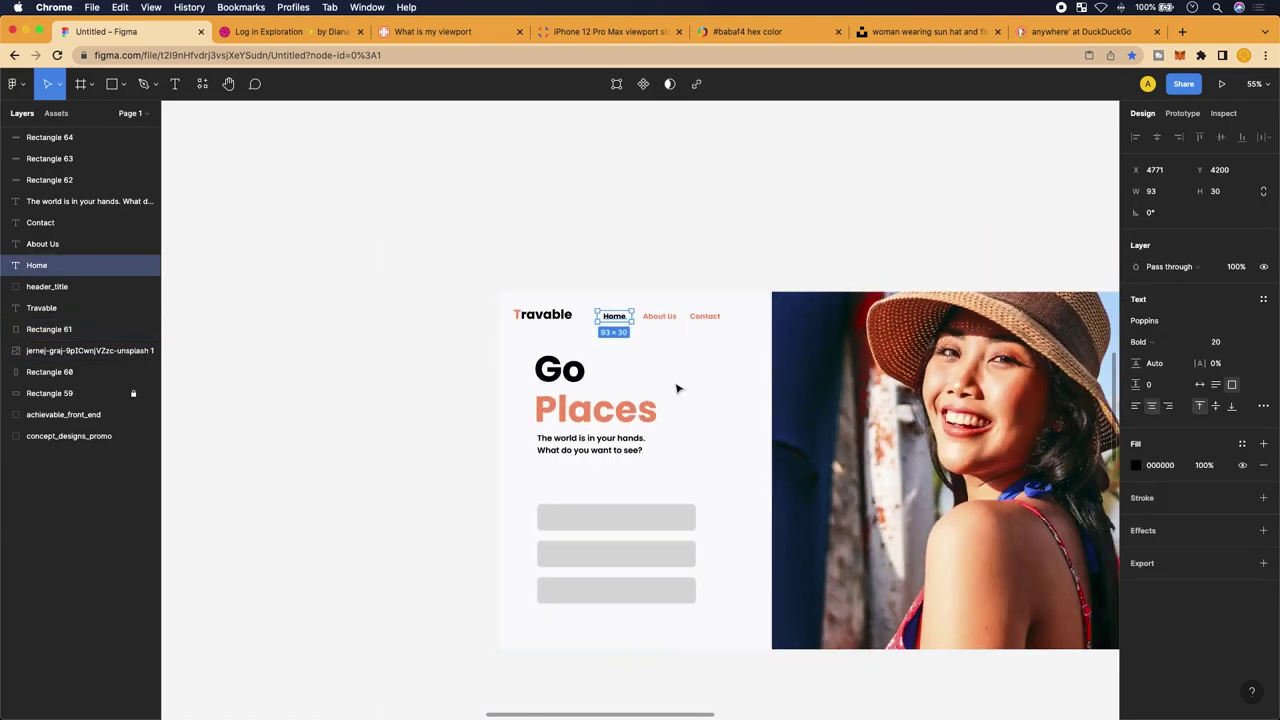
key("super+z")
Review the overall layout of the Travable page, from the navigation and heading to the photo and rectangles
left_click(676, 389)
scroll(676, 389, "up", 5)
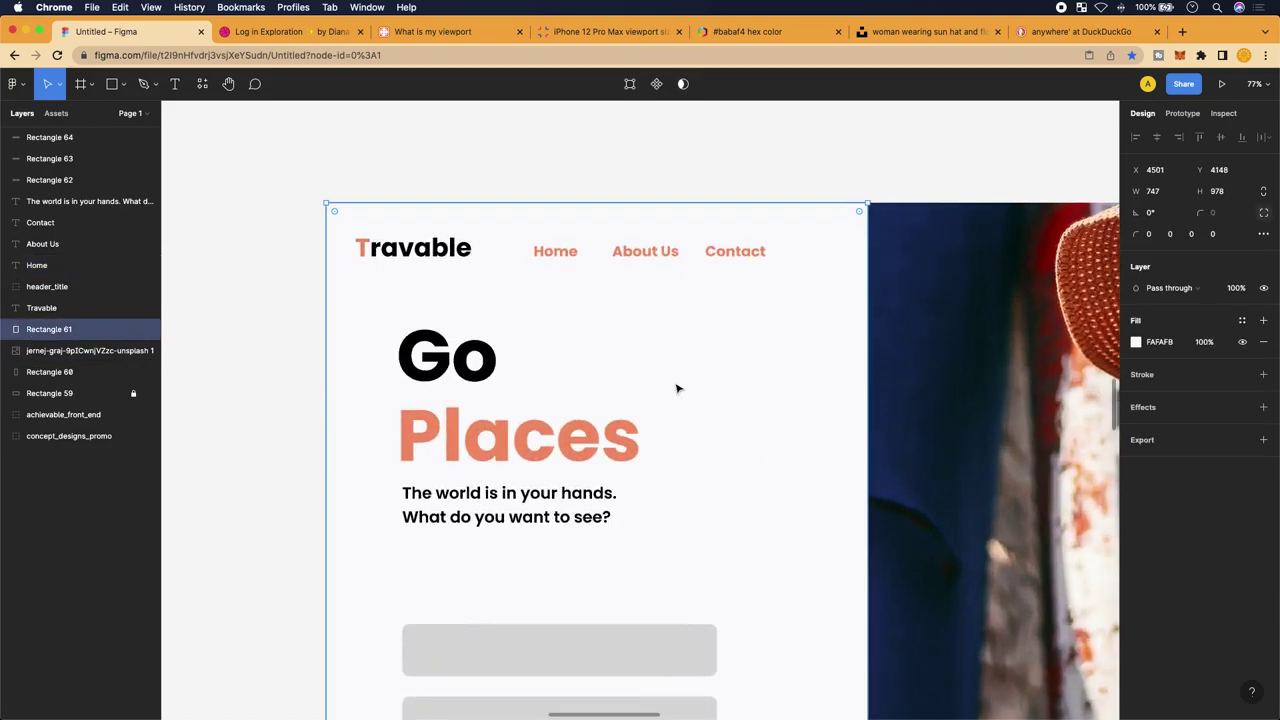
scroll(676, 389, "down", 3)
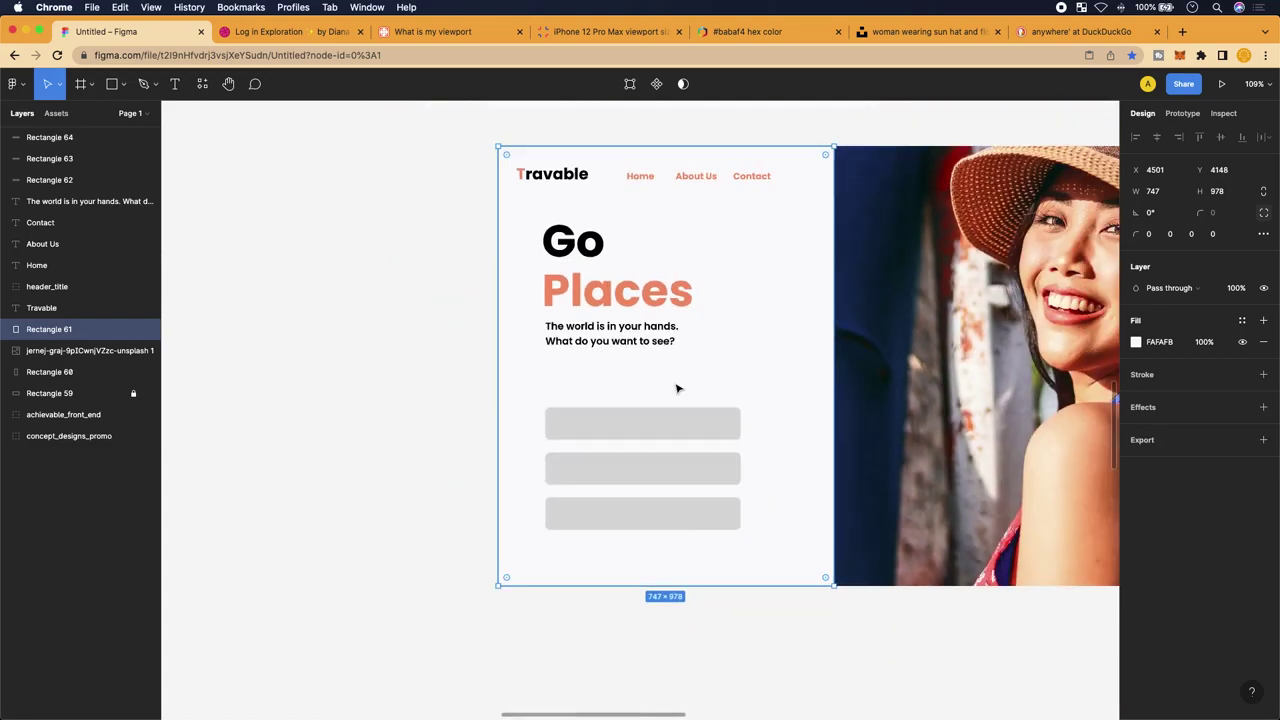
scroll(676, 389, "right", 5)
scroll(676, 389, "right", 3)
scroll(677, 386, "left", 8)
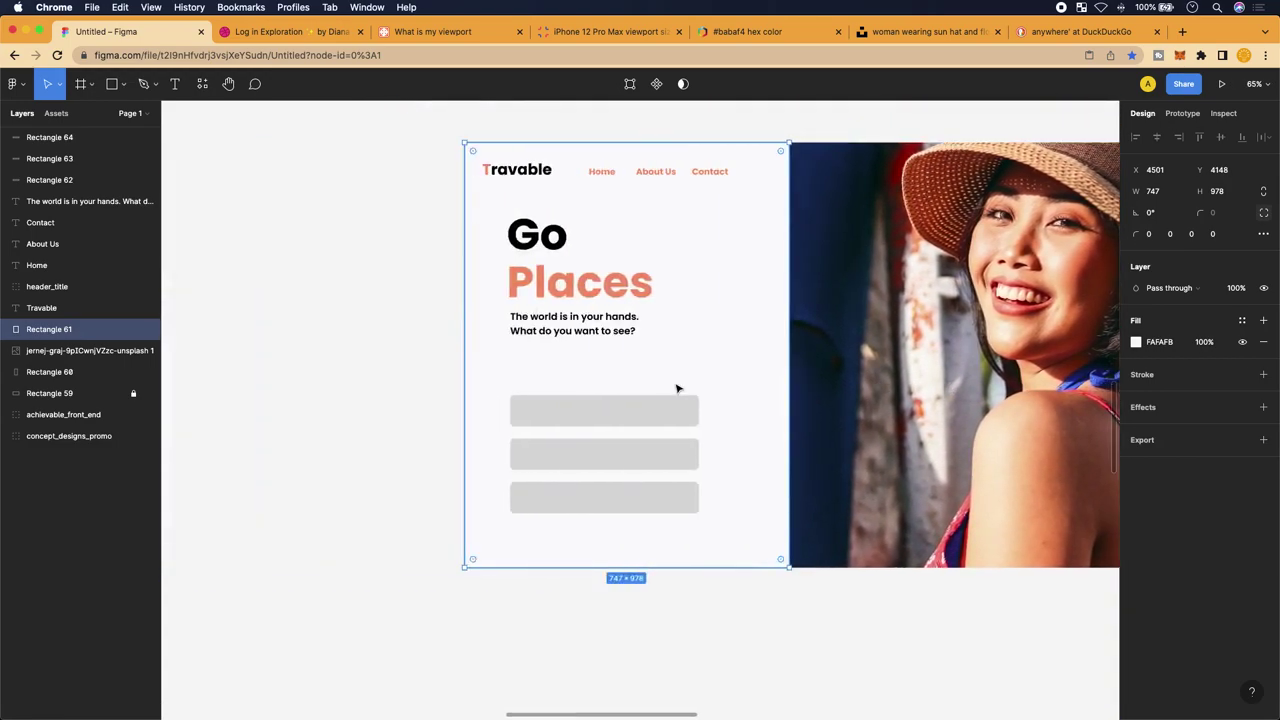
scroll(574, 400, "up", 3)
scroll(573, 399, "up", 4)
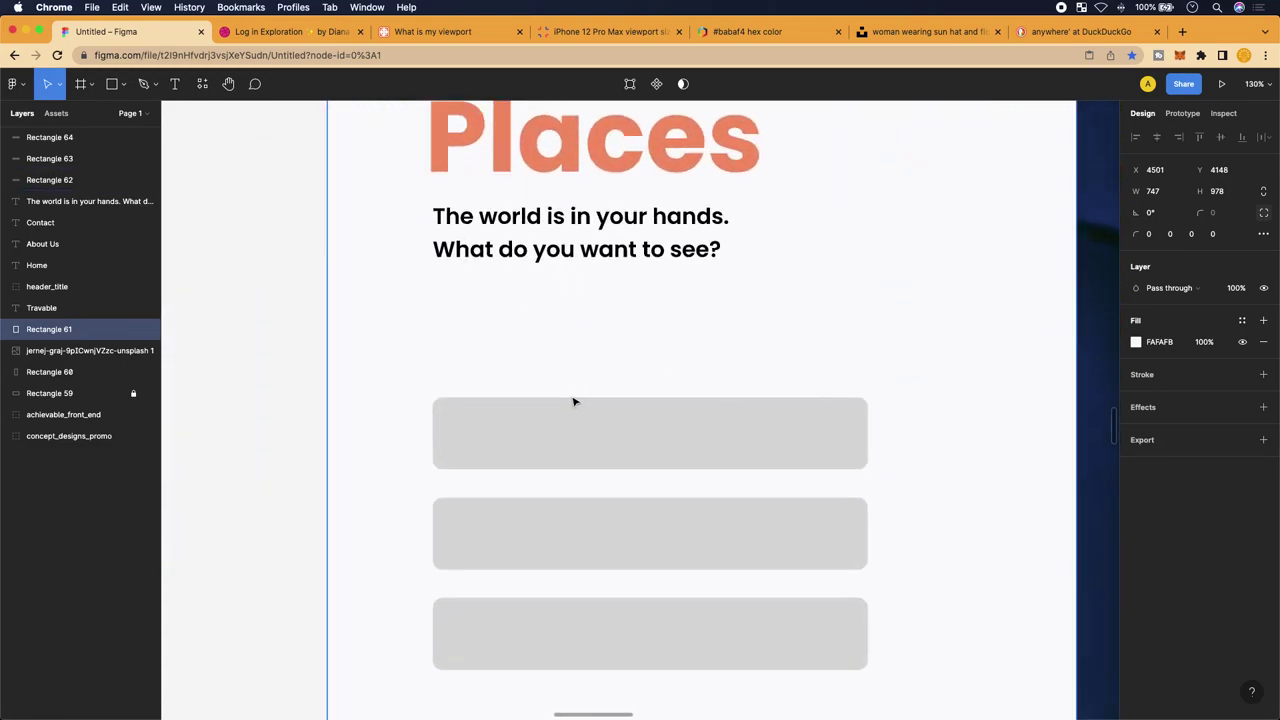
Select the three grey rectangles and compare them with the sign-up form of the neighbouring achievable design
left_click(569, 417)
left_click(556, 534, "shift")
left_click(534, 646, "shift")
scroll(534, 646, "down", 2)
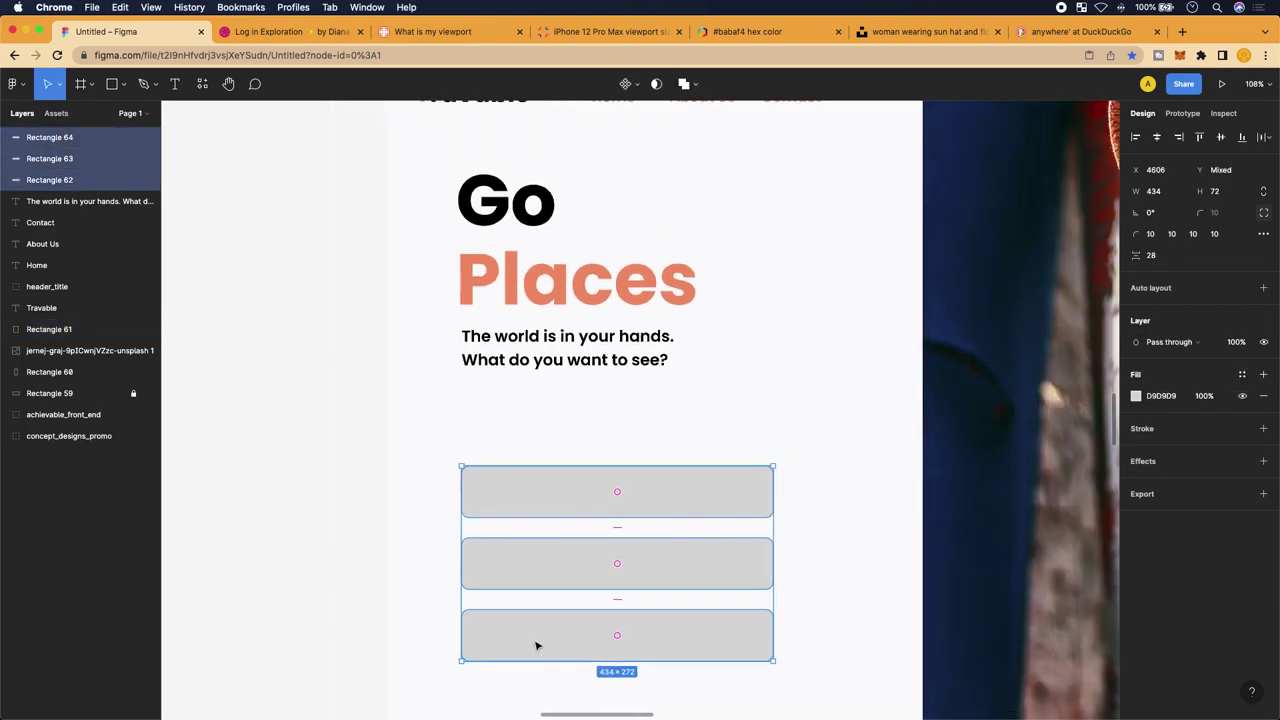
scroll(840, 460, "down", 3)
scroll(840, 460, "up", 4)
scroll(840, 460, "right", 10)
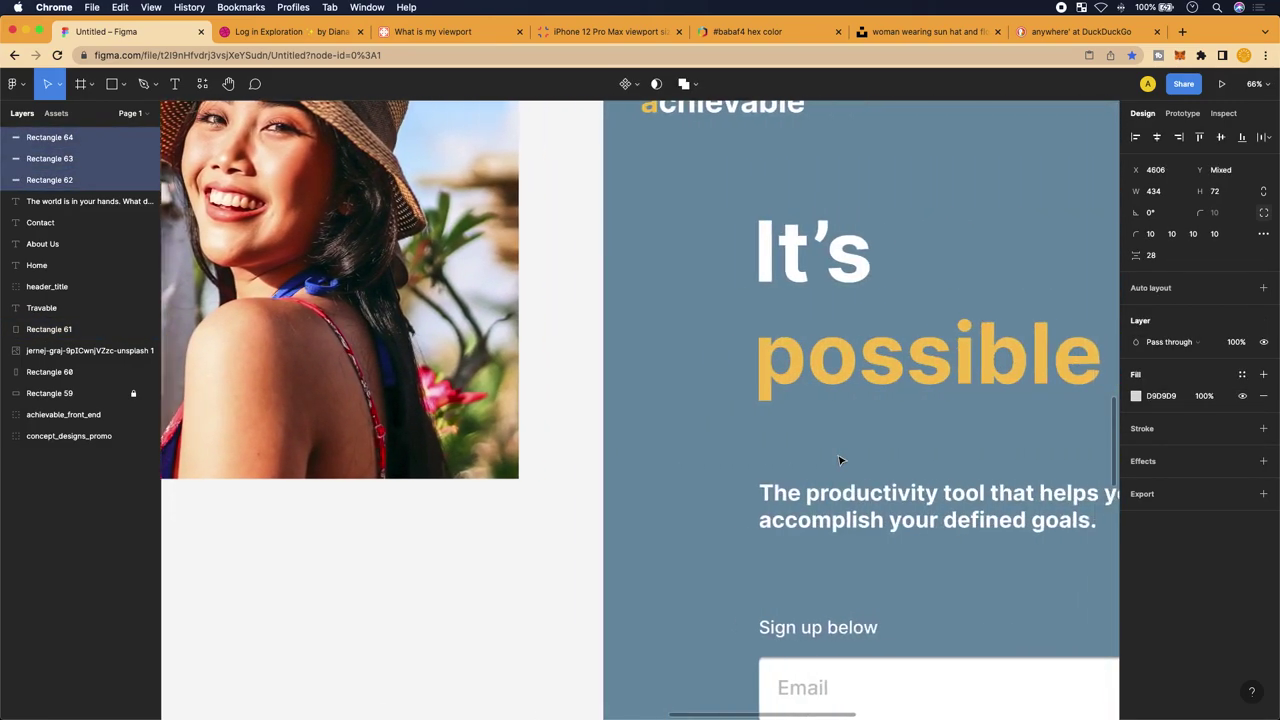
scroll(840, 460, "down", 2)
scroll(800, 449, "up", 2)
scroll(800, 457, "left", 1)
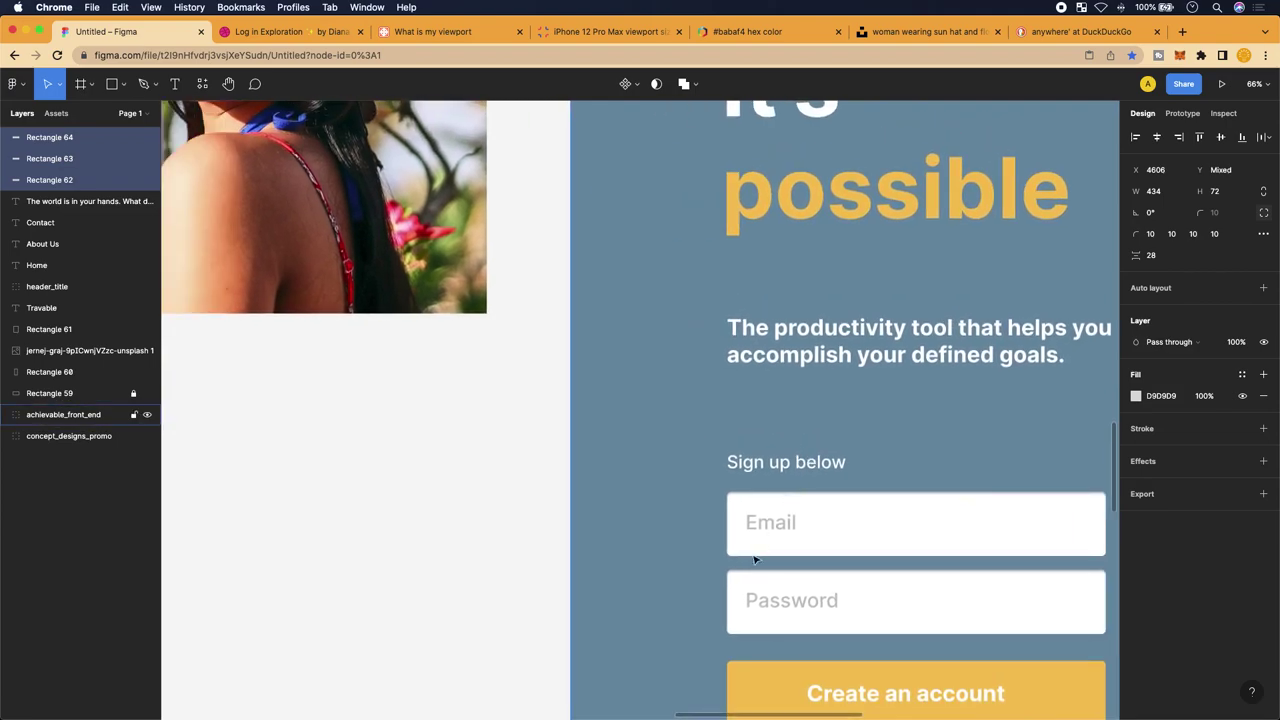
scroll(648, 573, "left", 6)
scroll(646, 571, "up", 2)
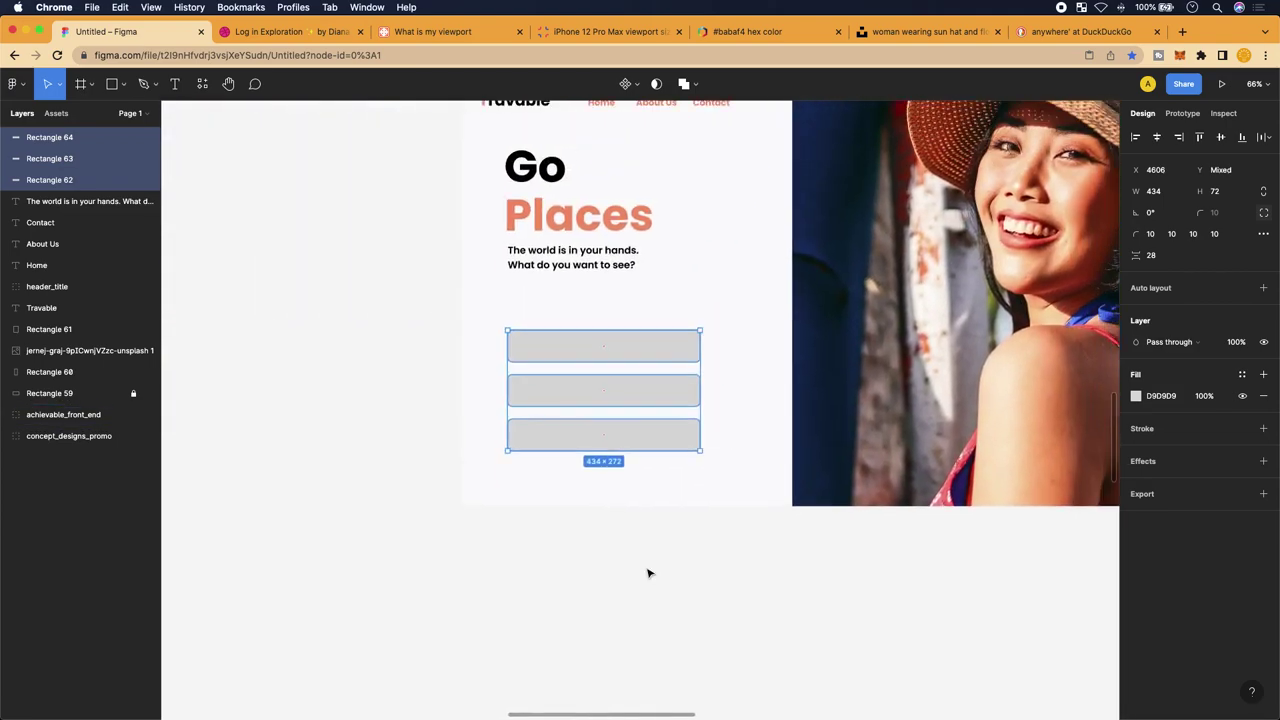
Move the upper two grey rectangles up together toward the tagline, separating them from the third one
scroll(646, 571, "up", 2)
scroll(646, 571, "up", 2)
scroll(646, 571, "up", 2)
left_click(597, 409)
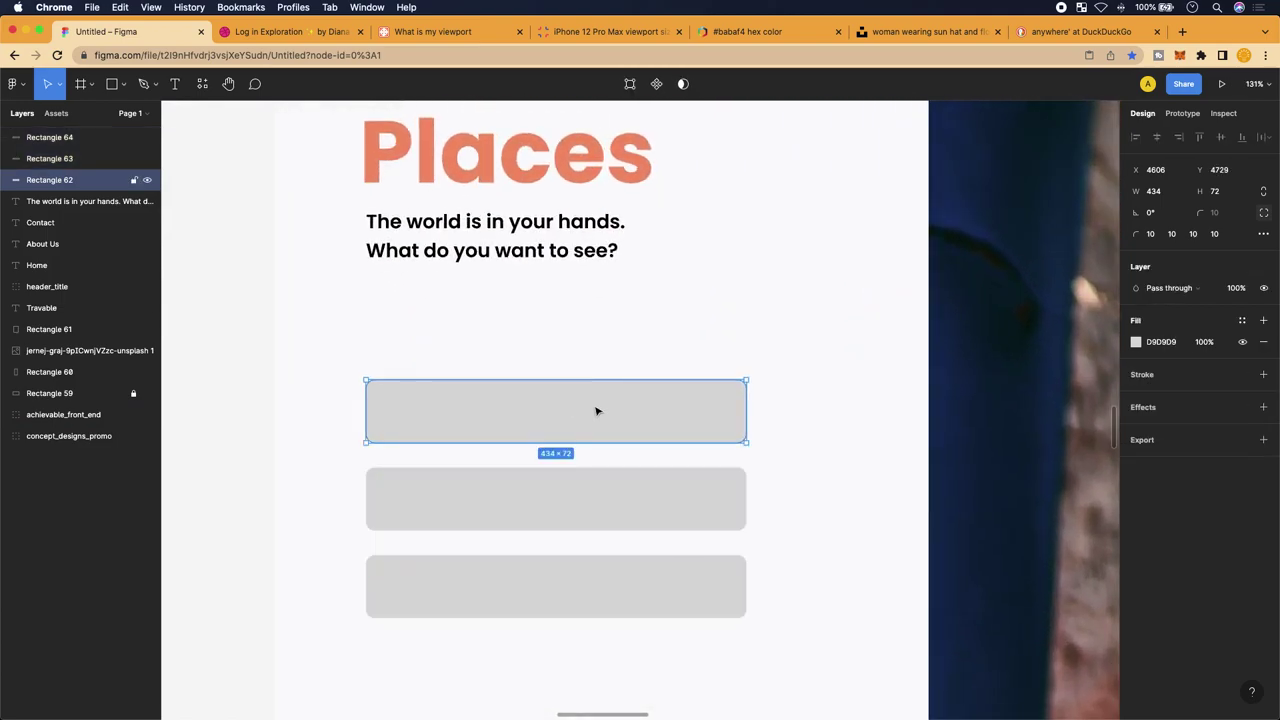
left_click(580, 505, "shift")
left_click_drag(588, 428, 588, 376)
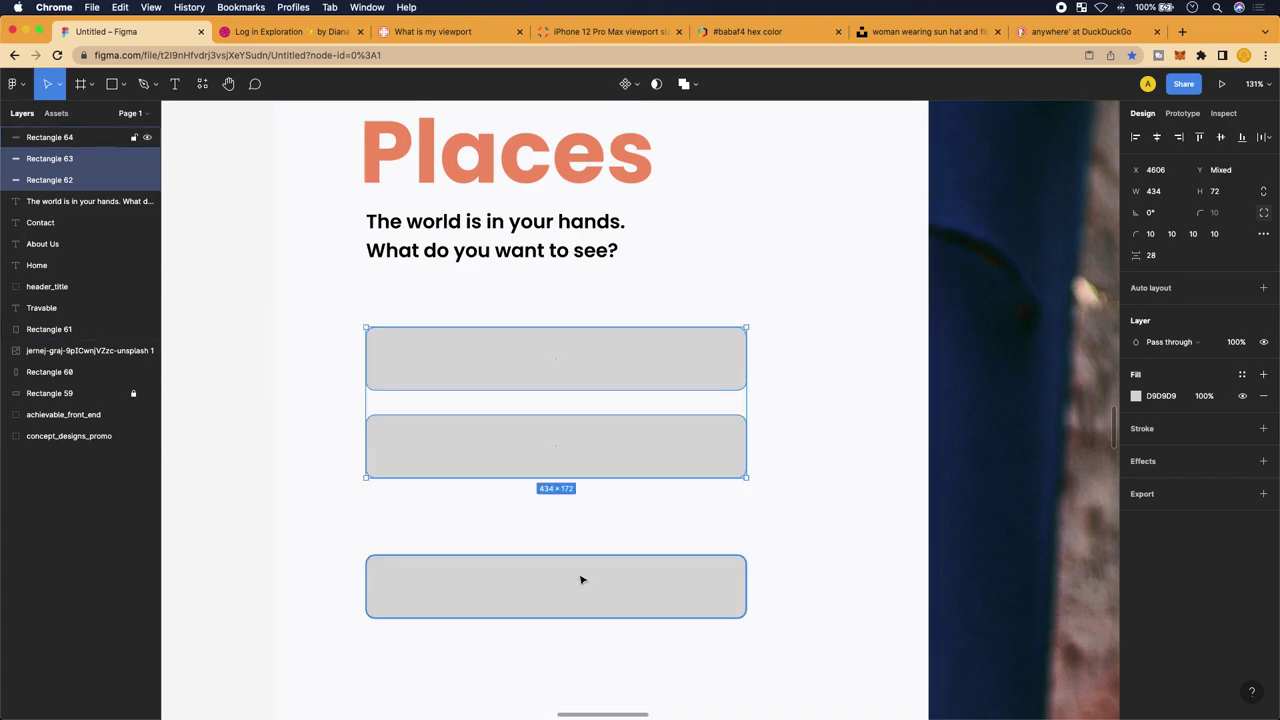
Lower the upper two rectangles slightly to leave more space beneath the tagline
scroll(583, 580, "down", 5)
scroll(580, 566, "up", 4)
scroll(598, 505, "up", 2)
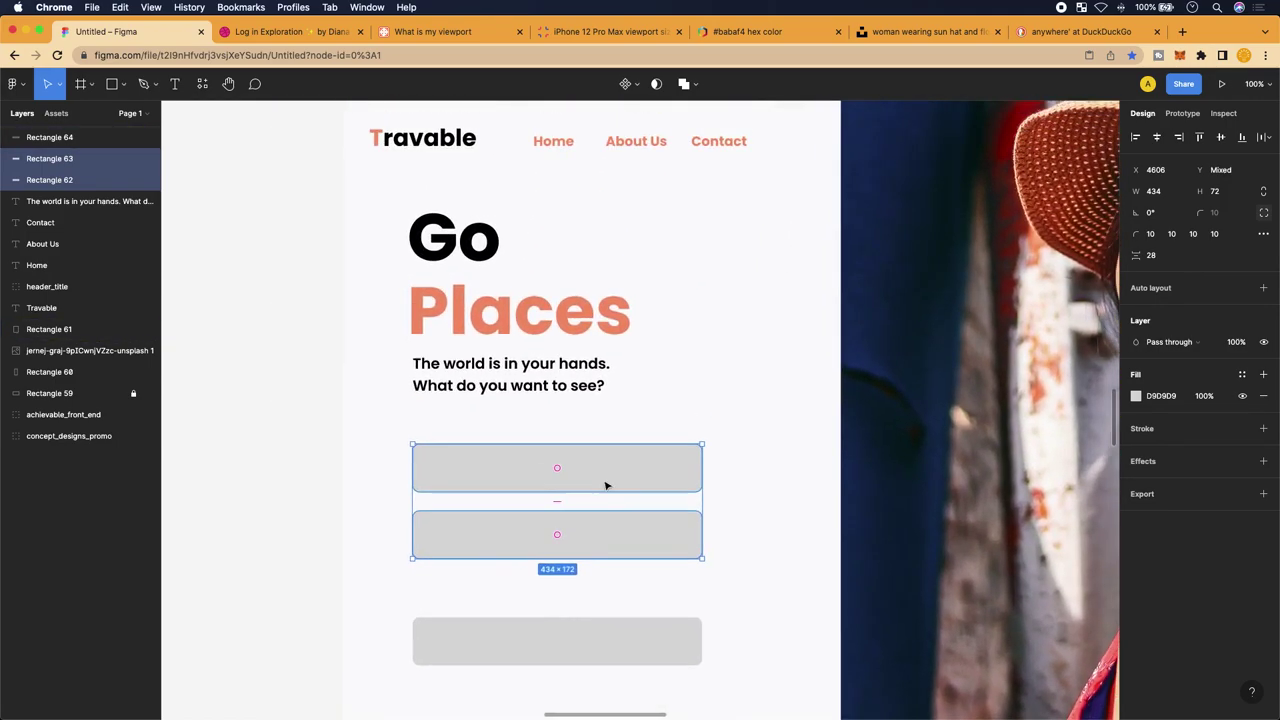
scroll(606, 486, "up", 3)
left_click_drag(600, 463, 598, 484)
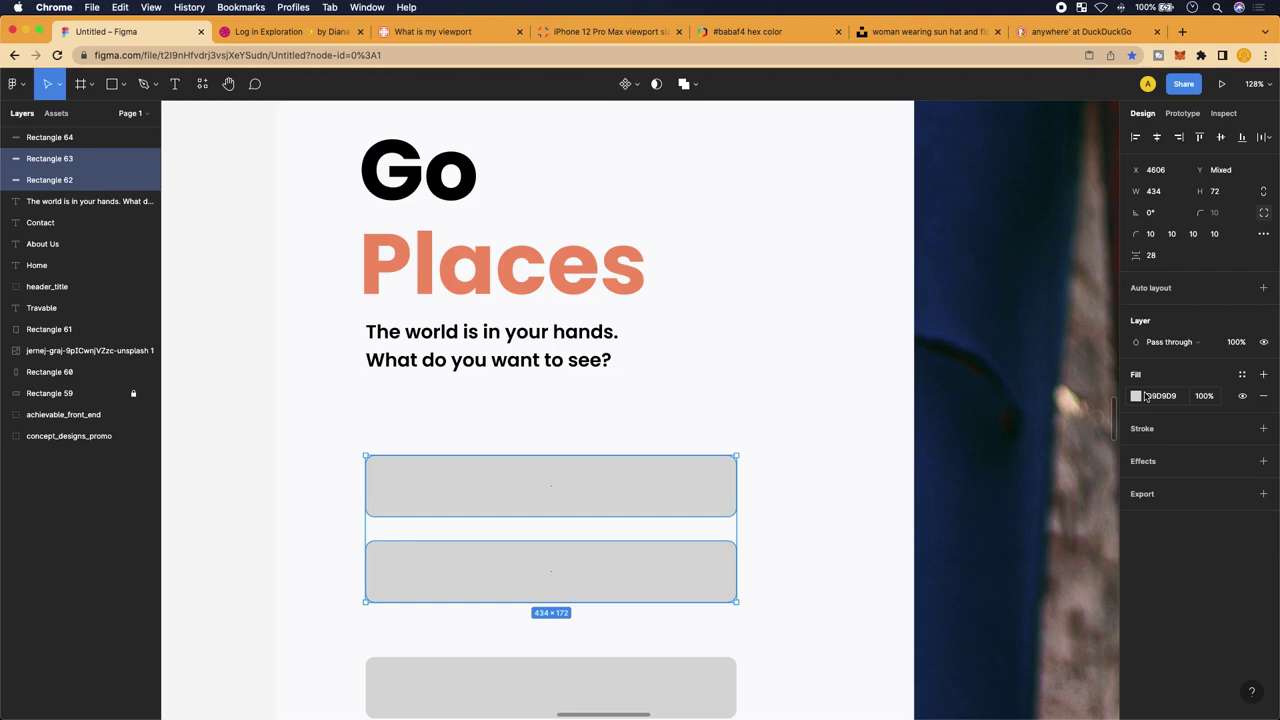
Fill the upper two rectangles with the page background colour FAFAFB, sampled from the canvas
left_click(1137, 396)
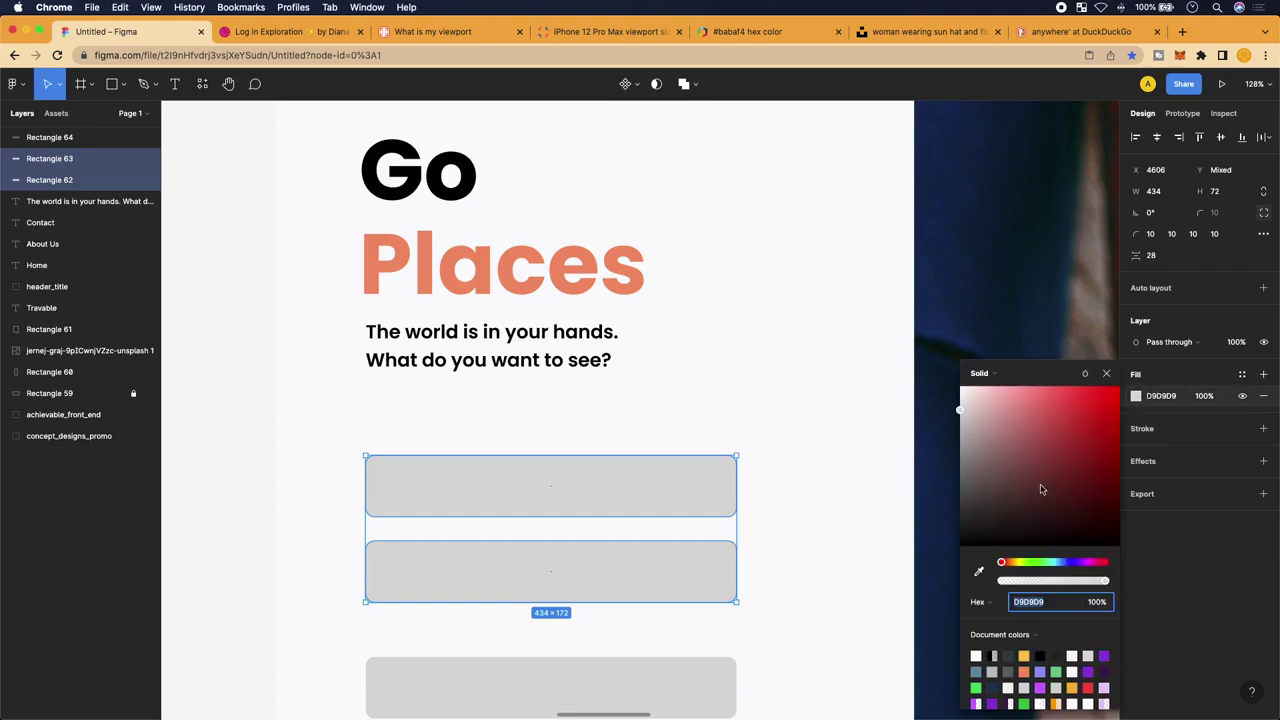
left_click(979, 572)
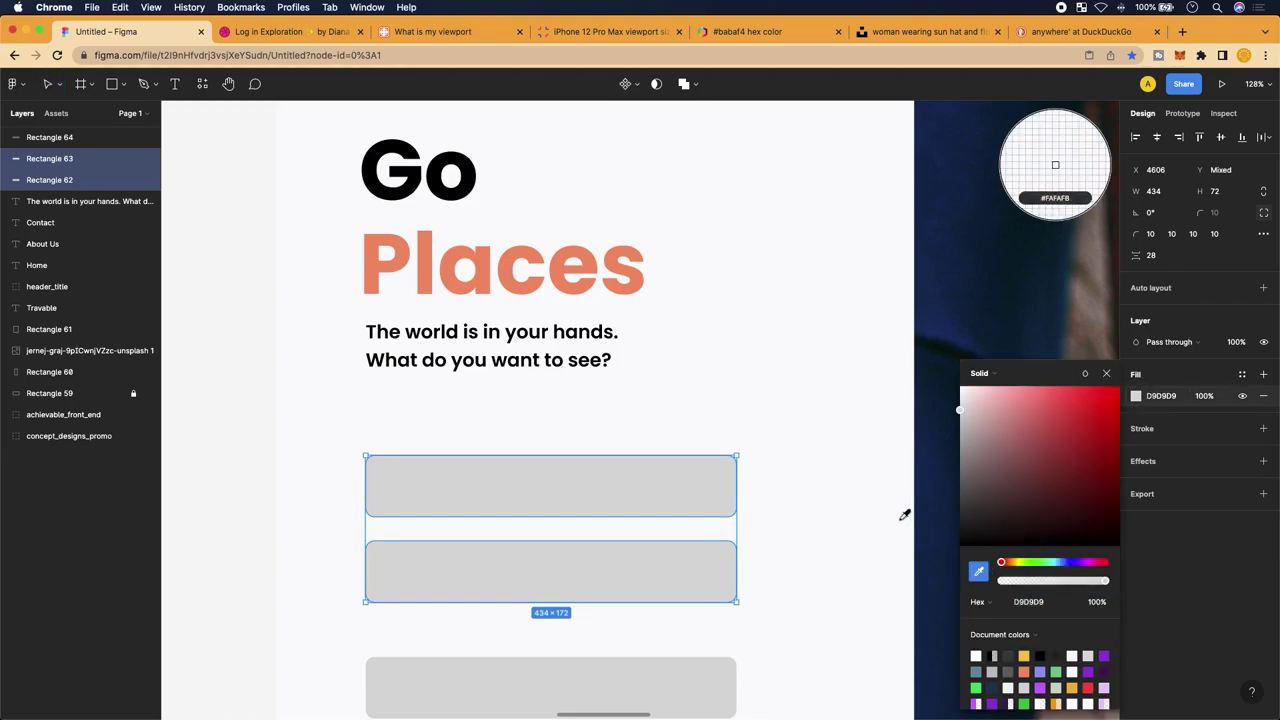
left_click(876, 462)
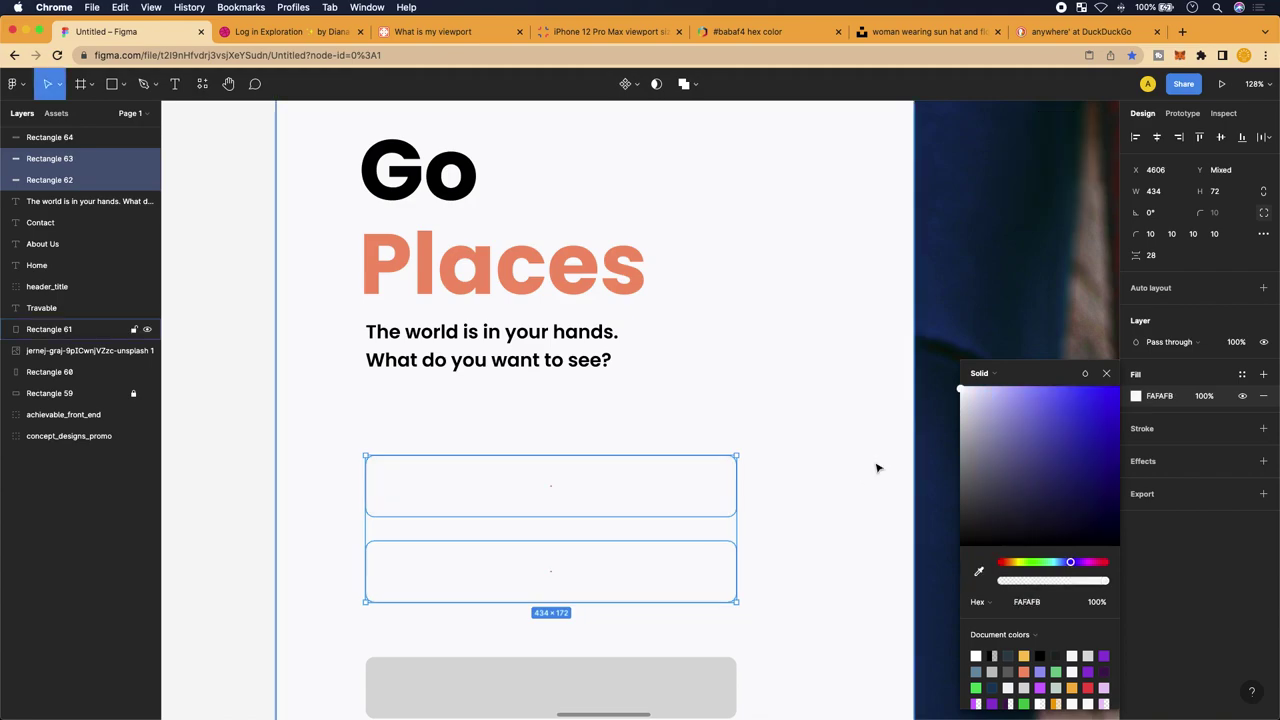
scroll(763, 349, "up", 3)
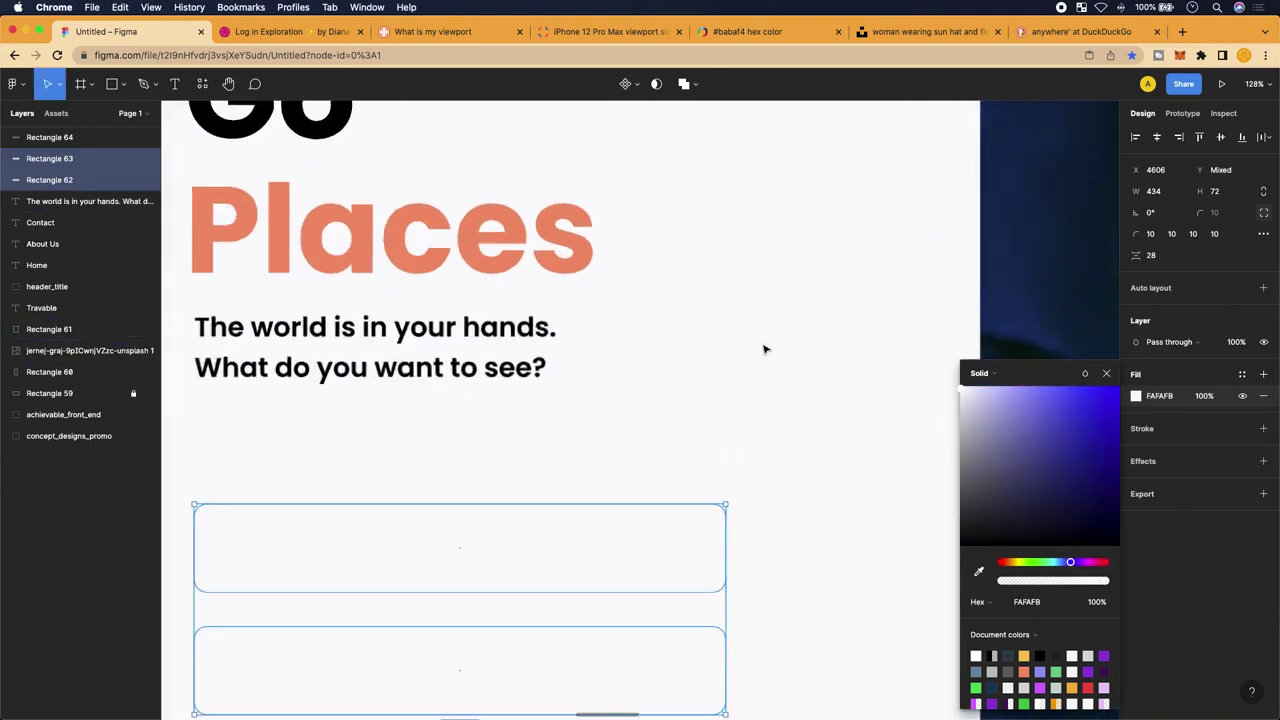
Add an inner shadow effect to the two light input-field rectangles
scroll(763, 349, "up", 5)
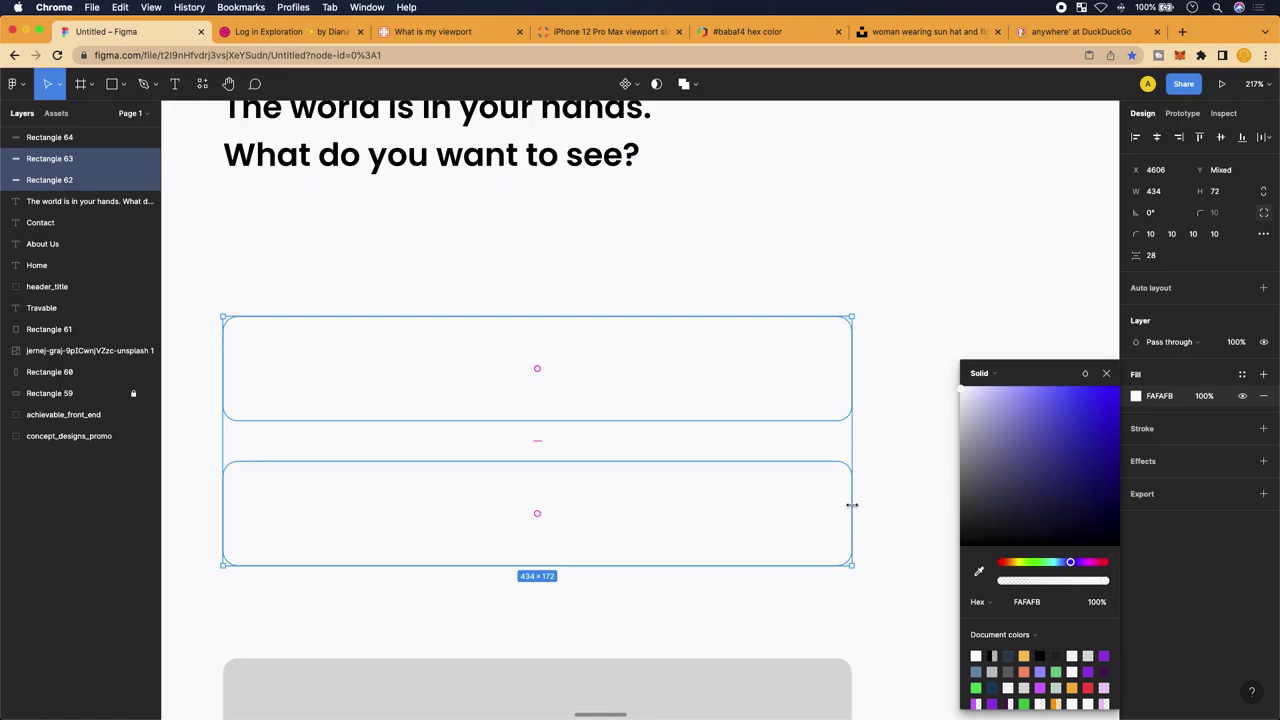
left_click(1145, 462)
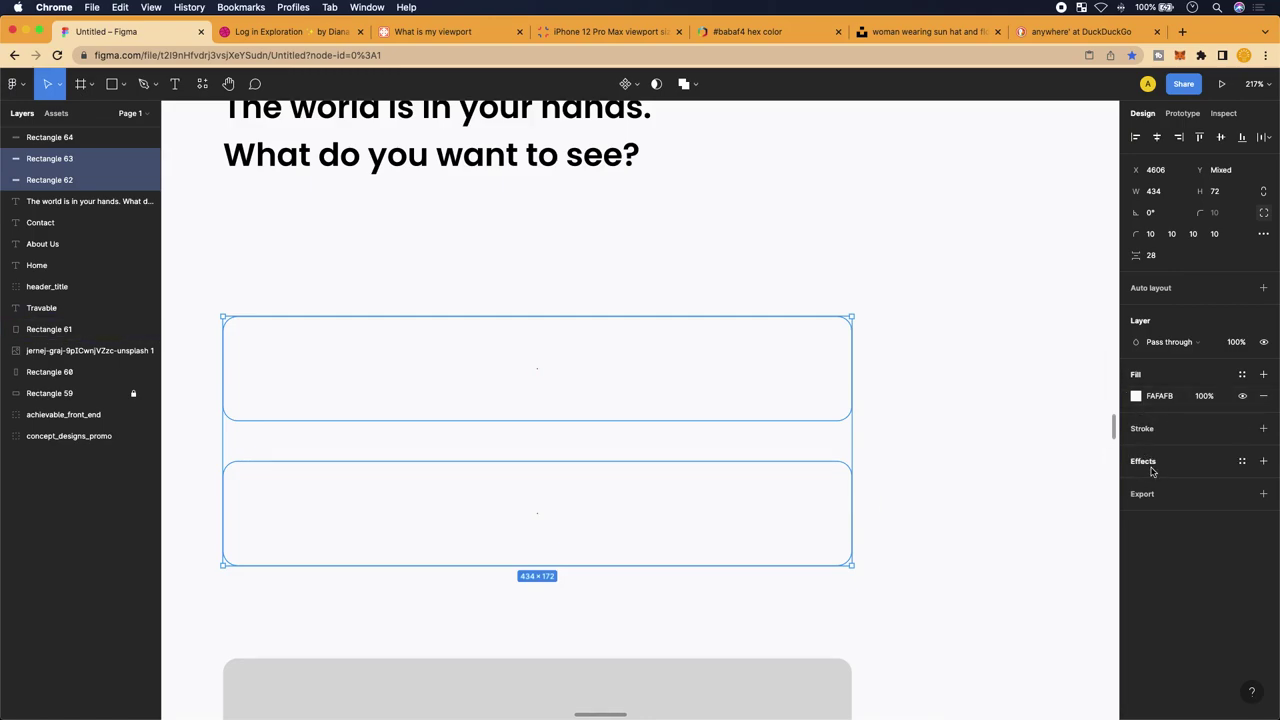
left_click(1158, 468)
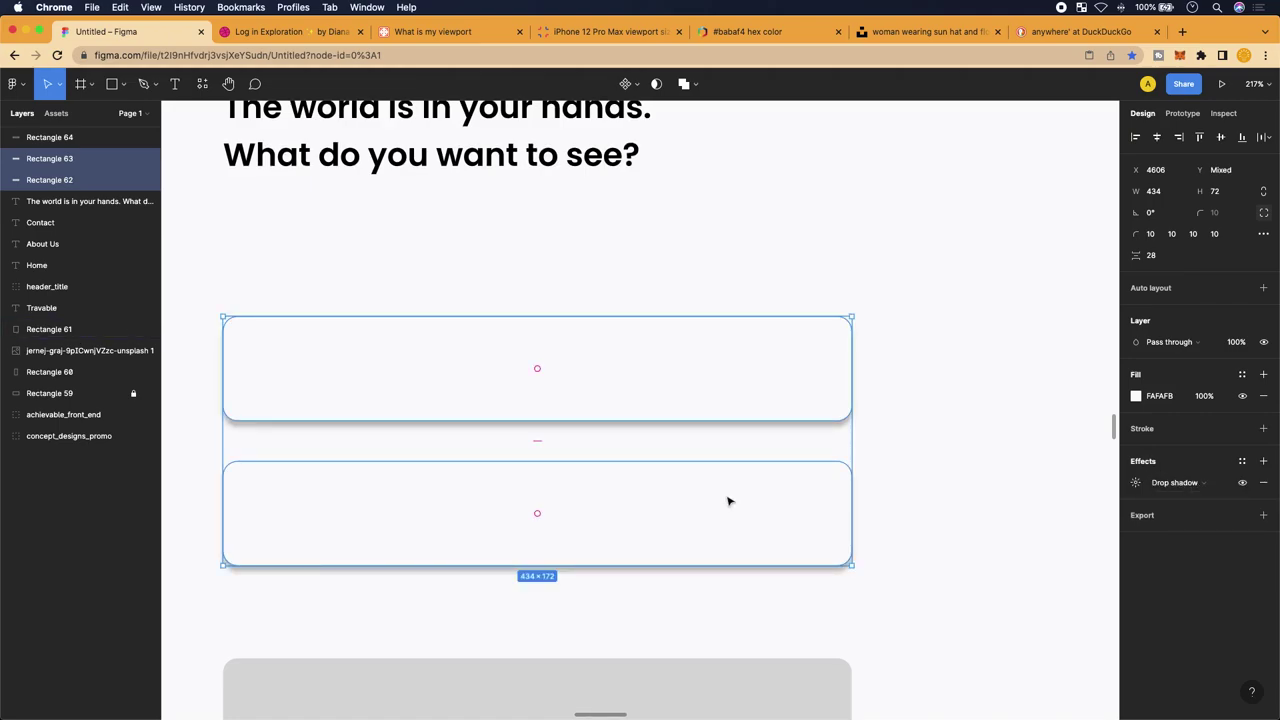
left_click(1190, 483)
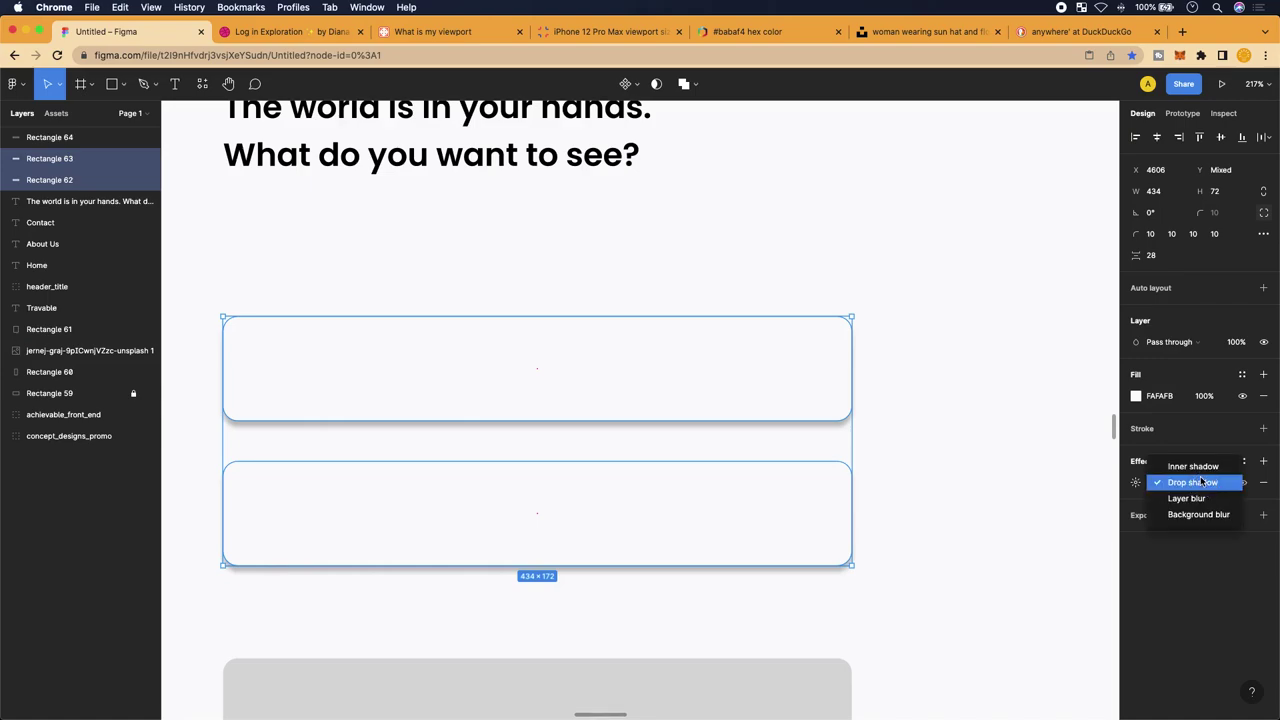
left_click(1193, 466)
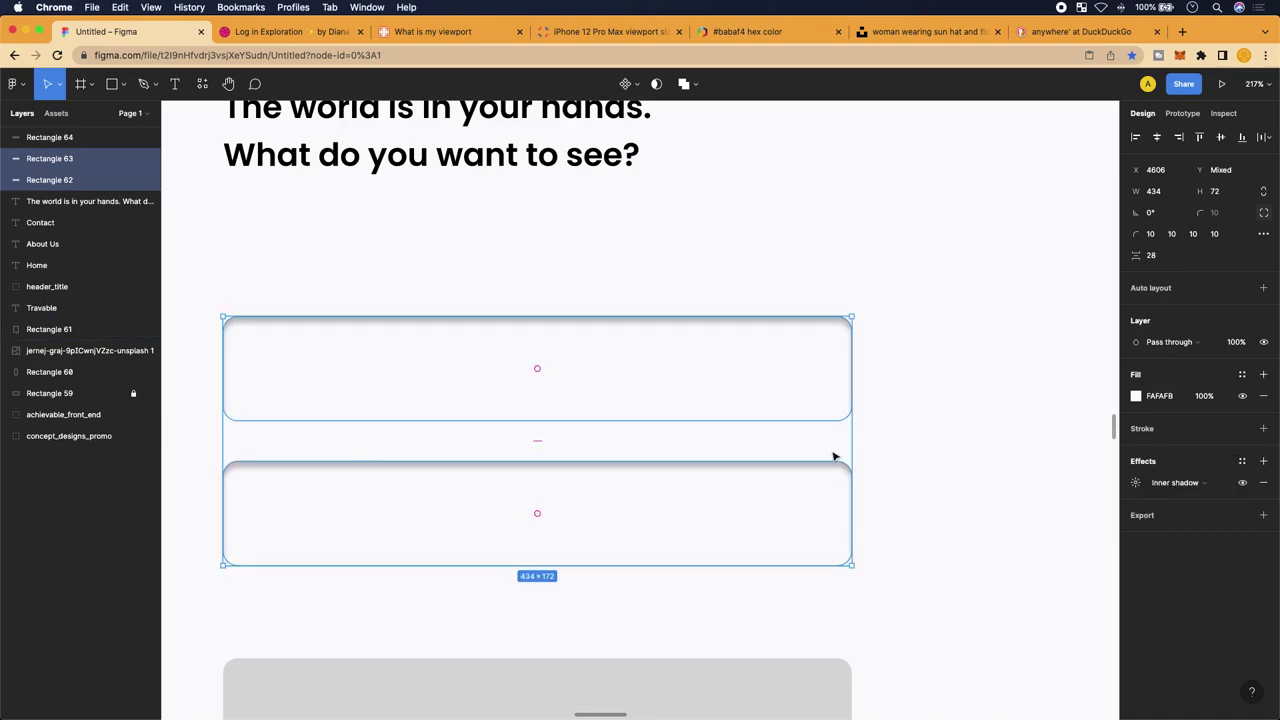
scroll(851, 372, "down", 5)
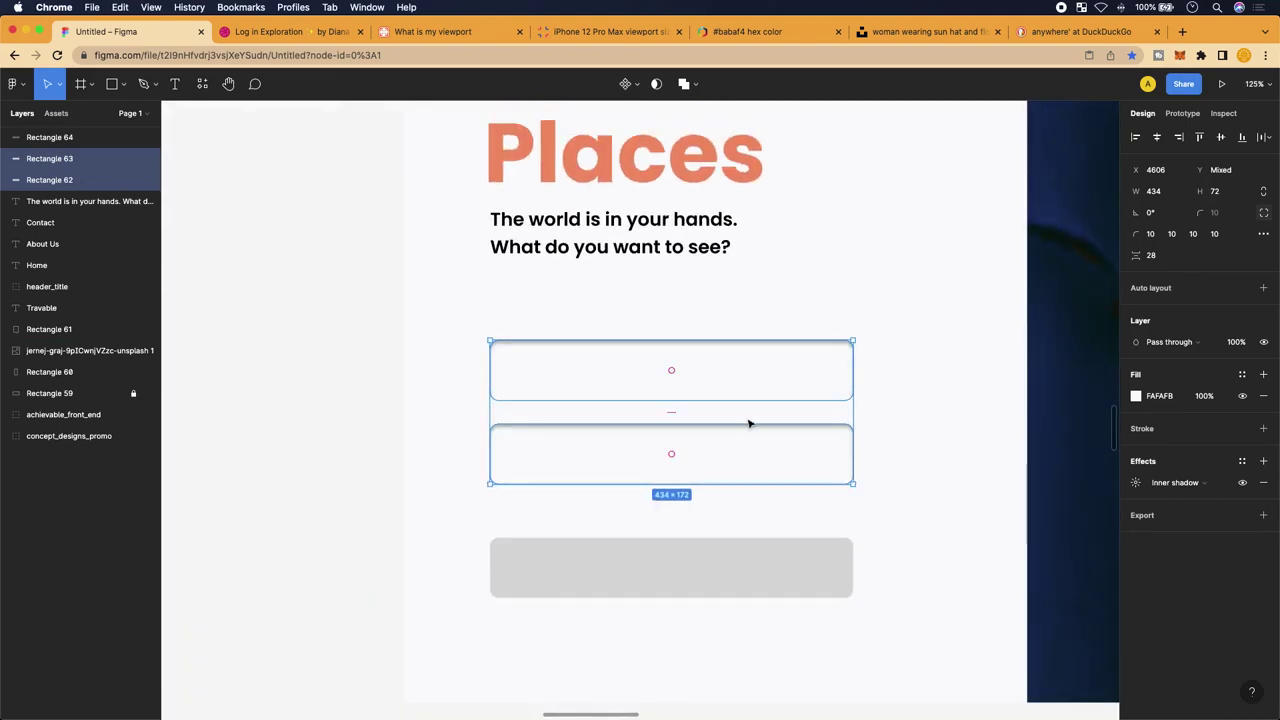
left_click(940, 454)
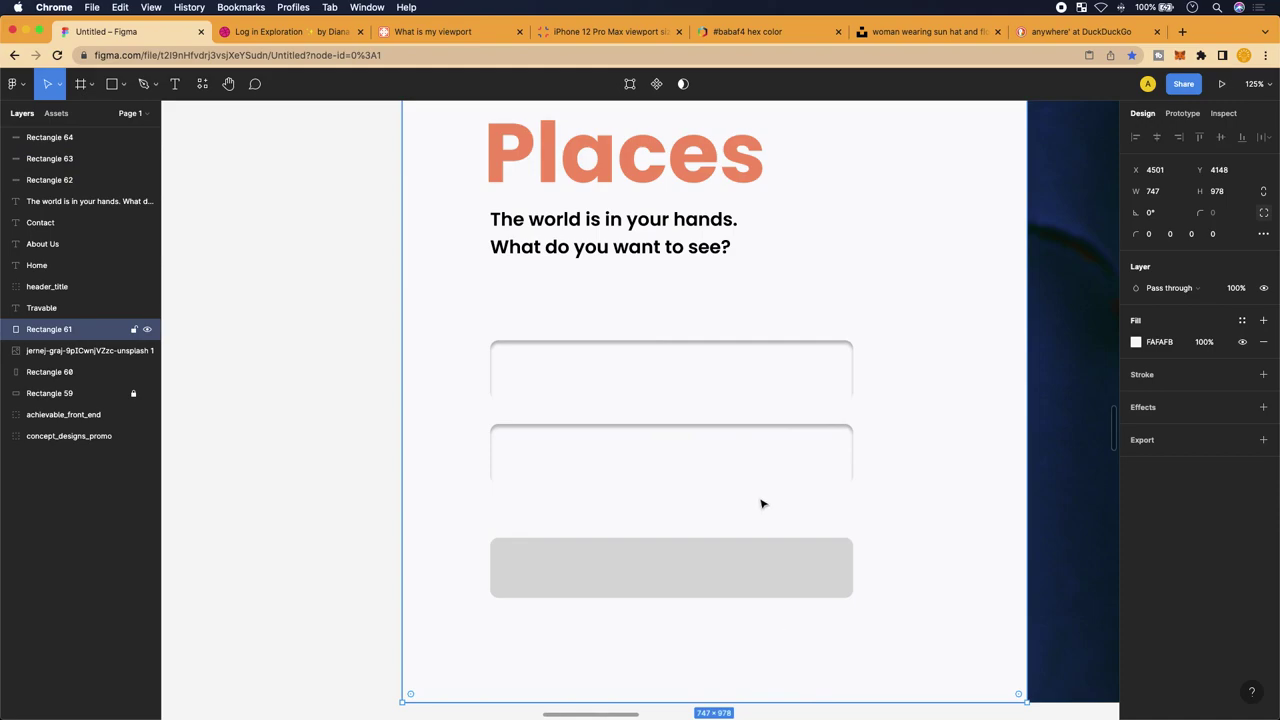
Draw a panel rectangle about 553 × 454 around the form rectangles and place it behind all three of them in the layer order
scroll(760, 503, "down", 5)
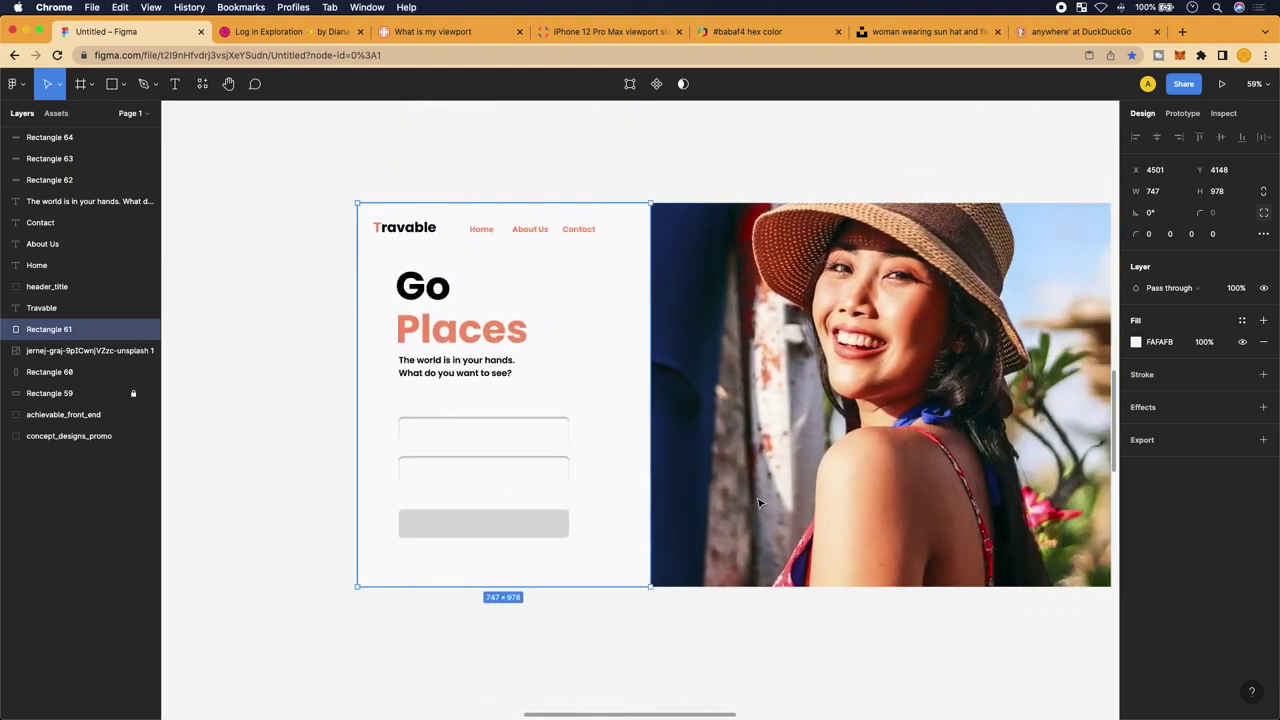
scroll(760, 503, "down", 5)
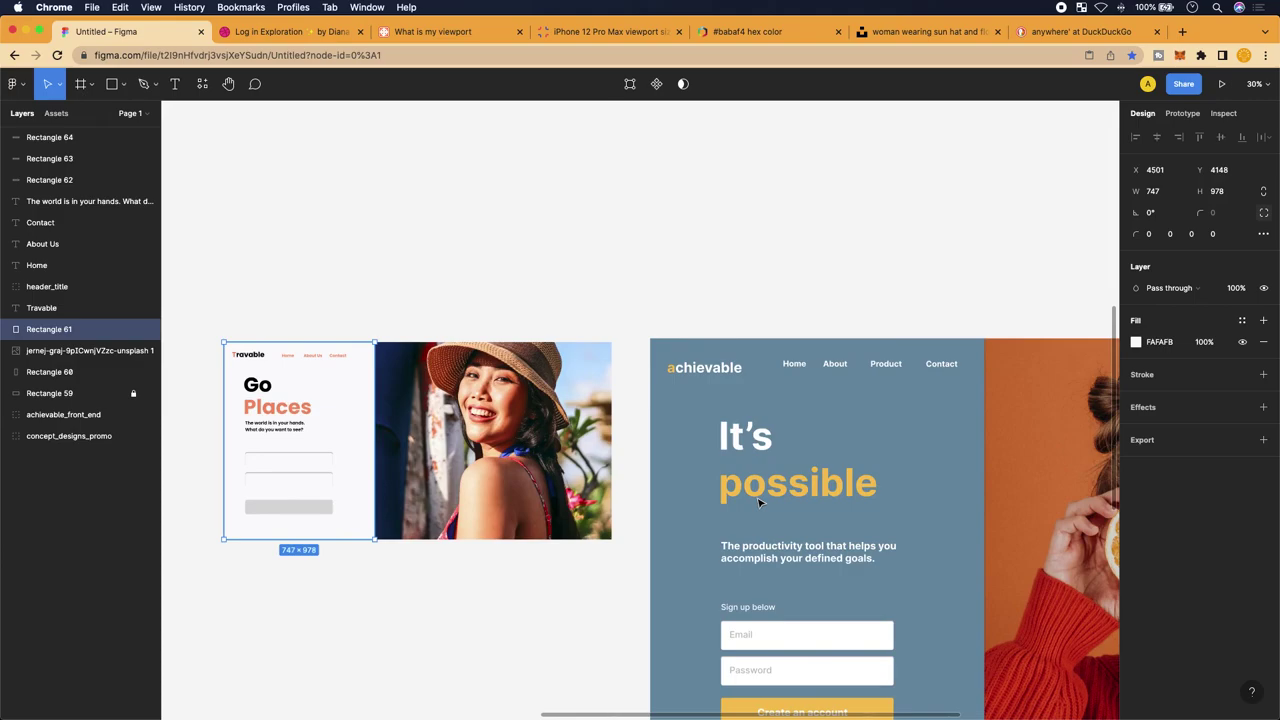
scroll(346, 451, "up", 5)
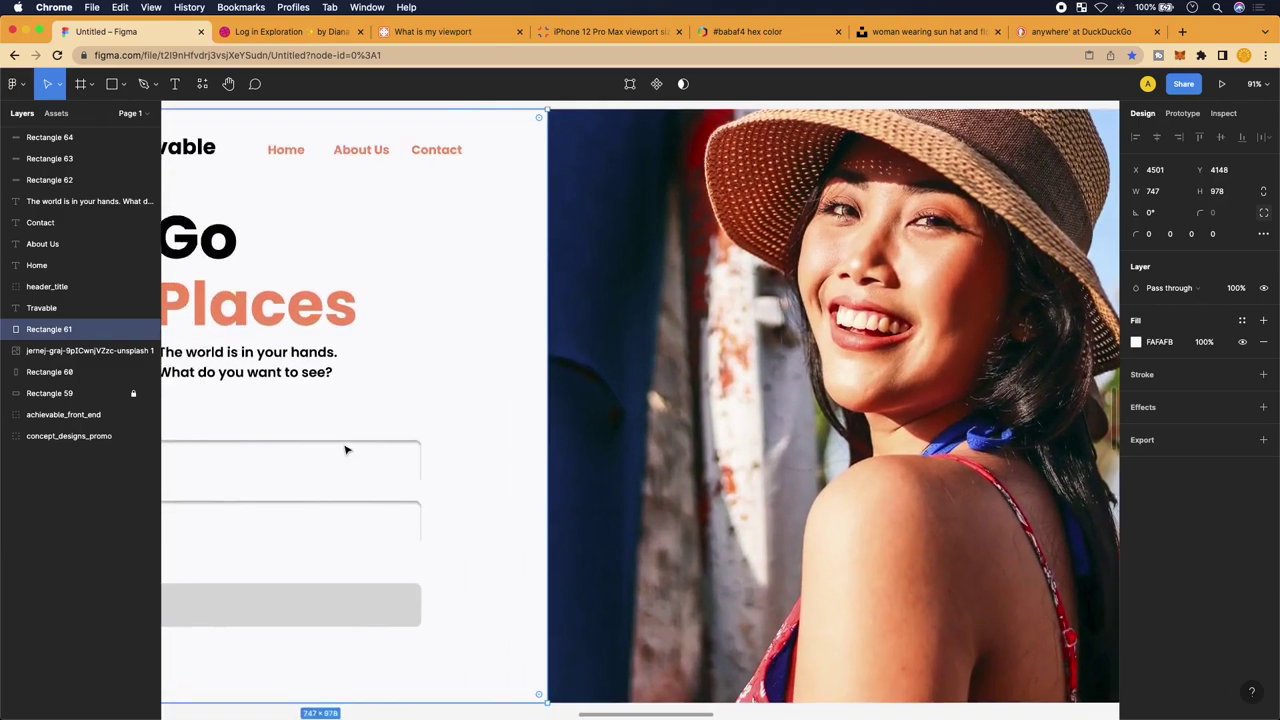
scroll(346, 451, "left", 4)
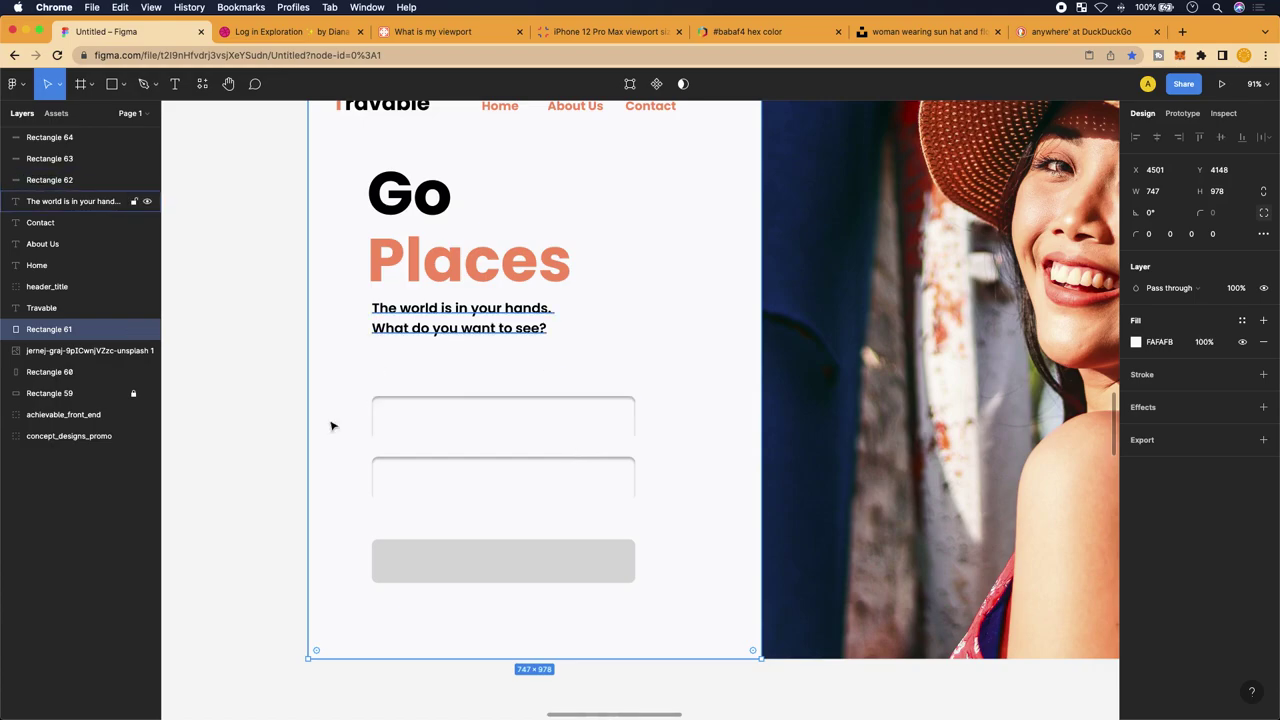
left_click(112, 84)
scroll(397, 480, "up", 5)
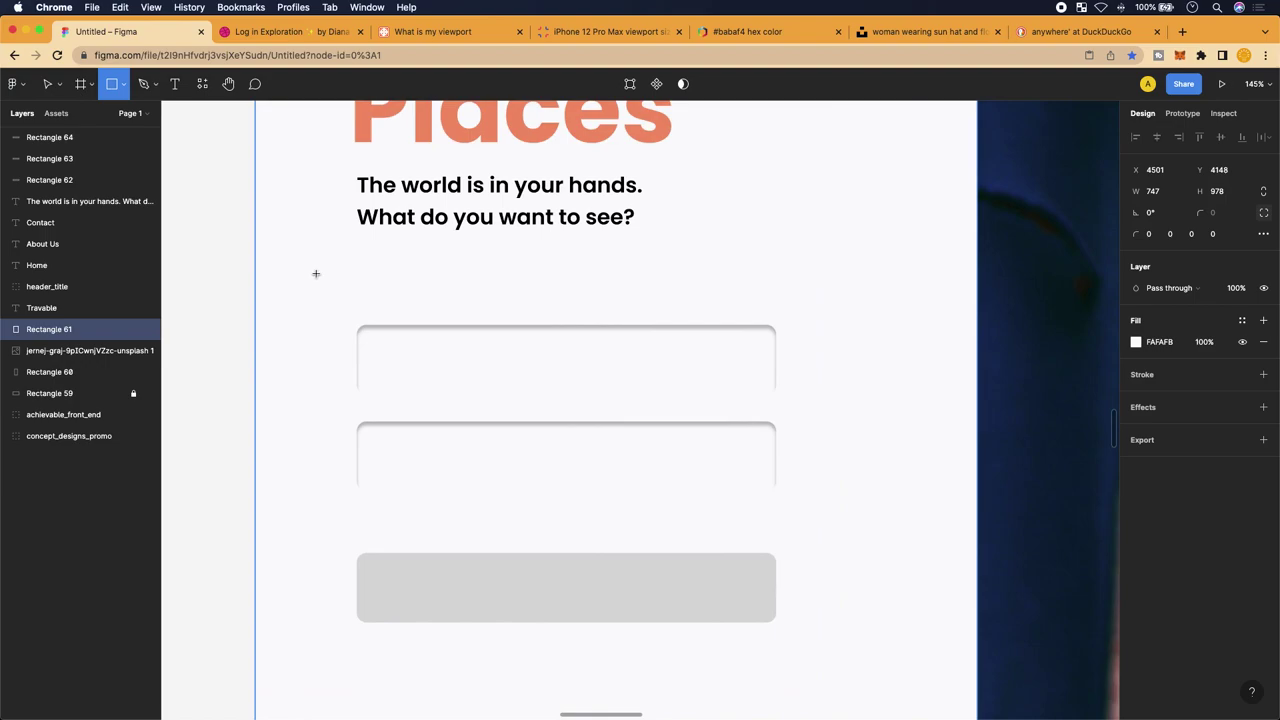
mouse_move(310, 252)
left_mouse_down()
mouse_move(626, 654)
mouse_move(871, 637)
mouse_move(838, 665)
mouse_move(845, 690)
left_mouse_up()
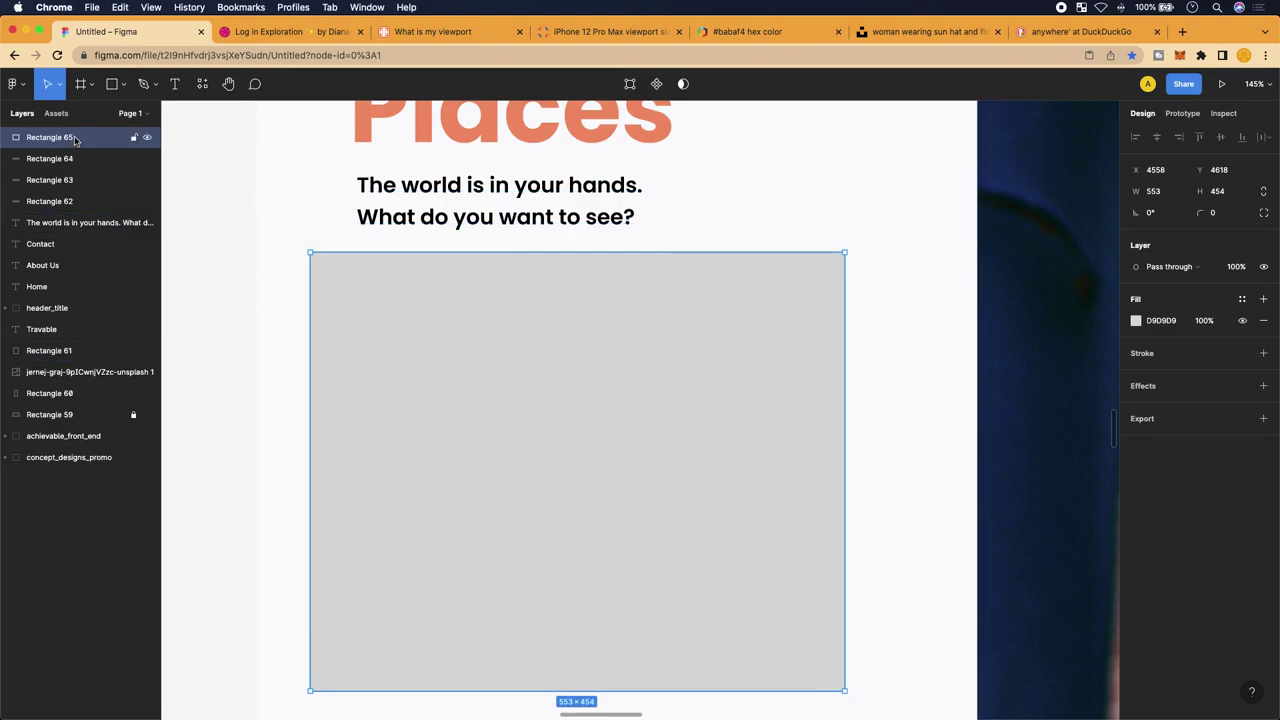
left_click_drag(75, 140, 44, 215)
left_click(594, 589)
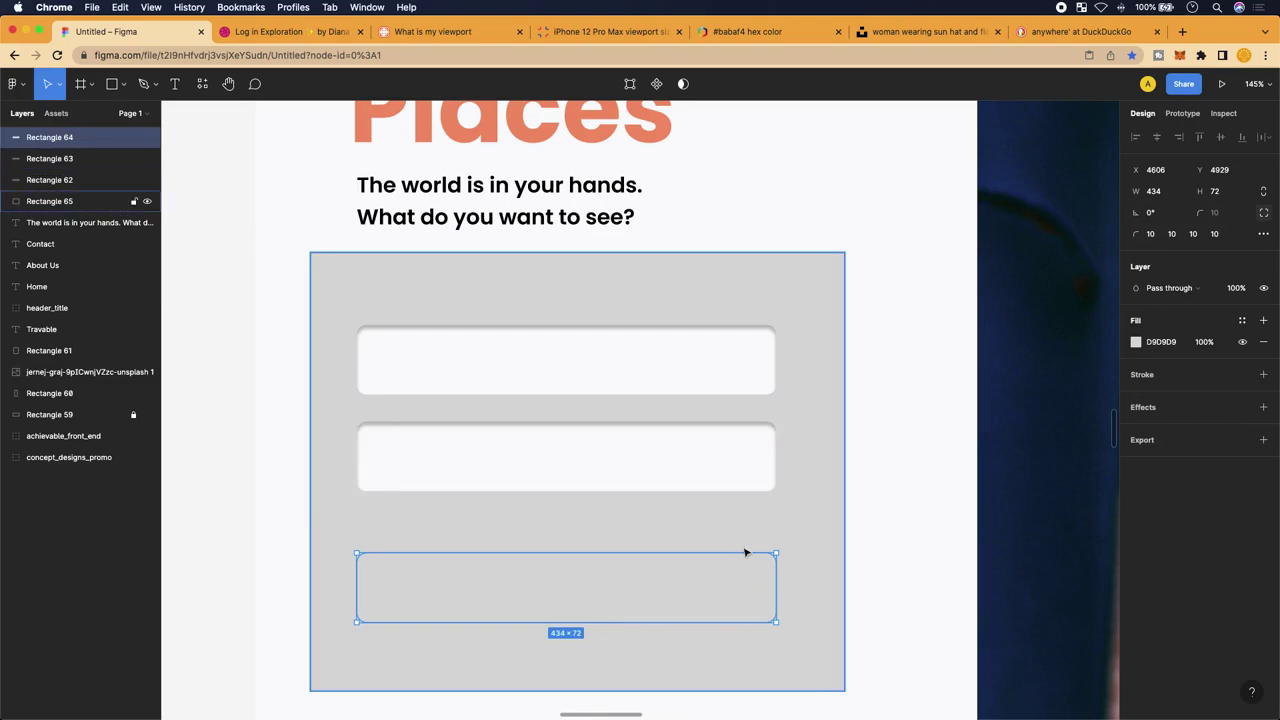
left_click(1162, 343)
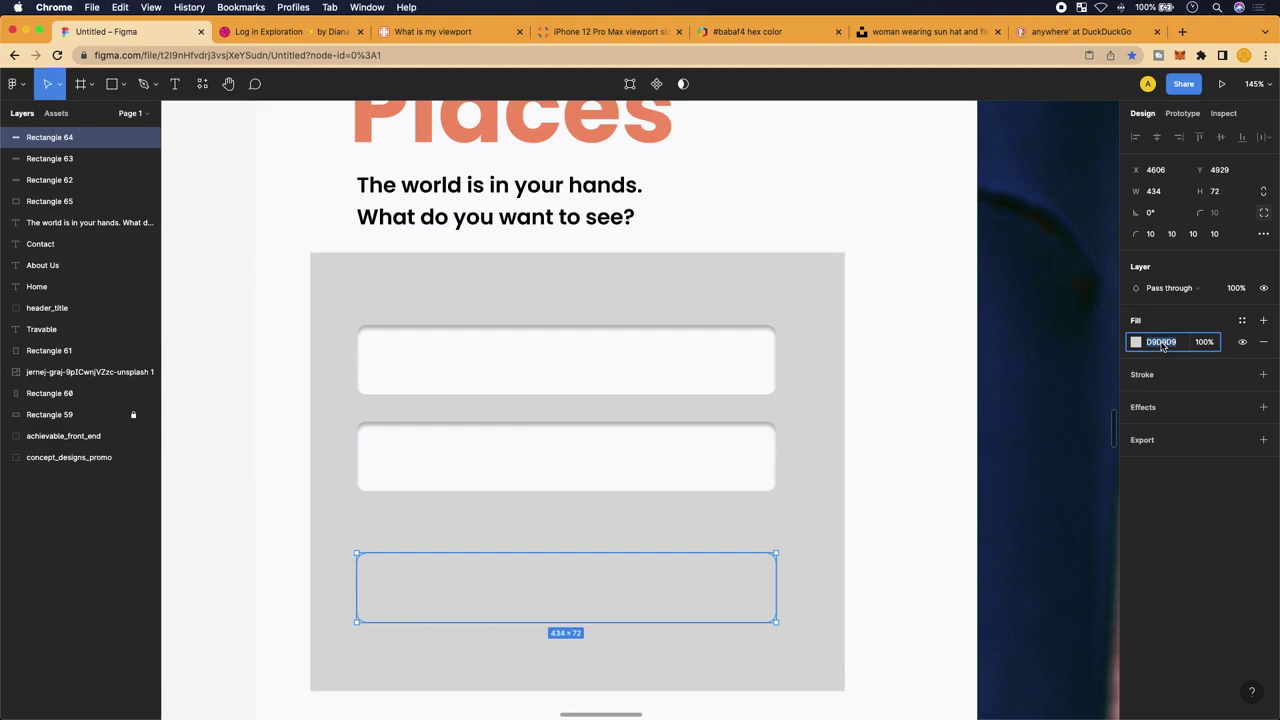
left_click(800, 520)
Move the large grey panel right to line up with the heading's left edge, and set its corner radius to 20
scroll(800, 520, "left", 2)
left_click(845, 520)
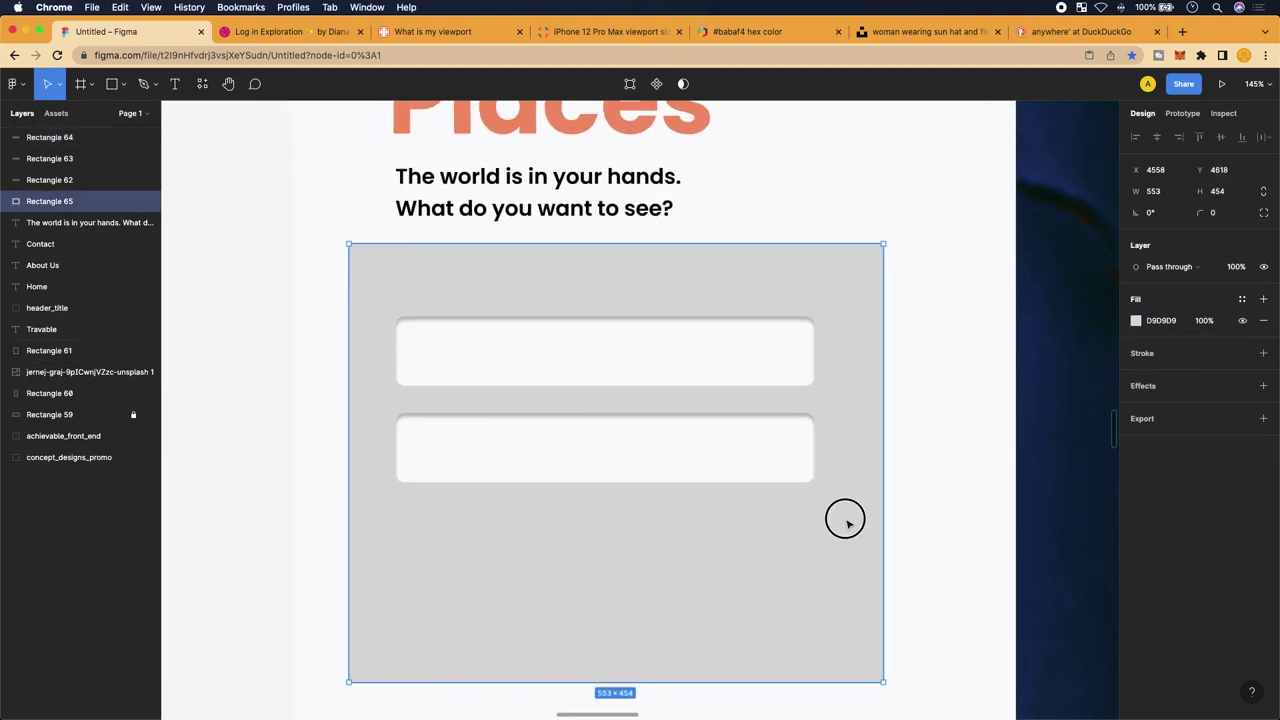
left_click_drag(845, 520, 885, 531)
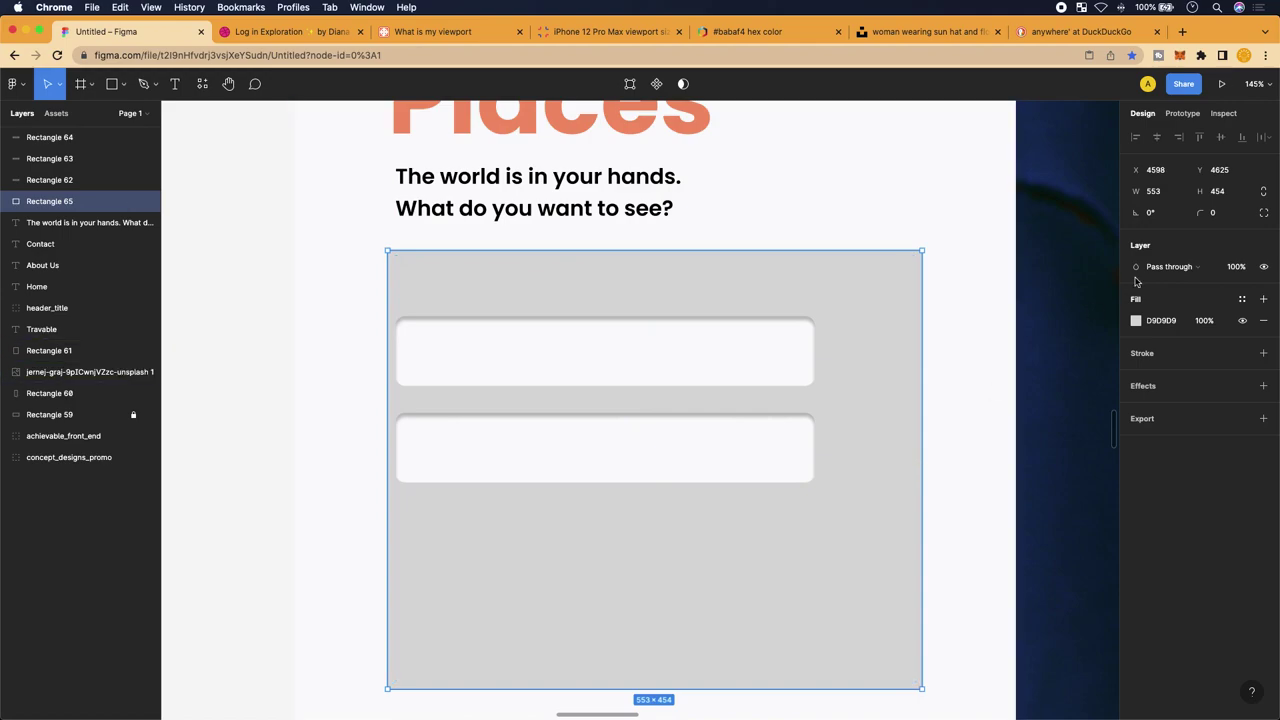
left_click(1213, 214)
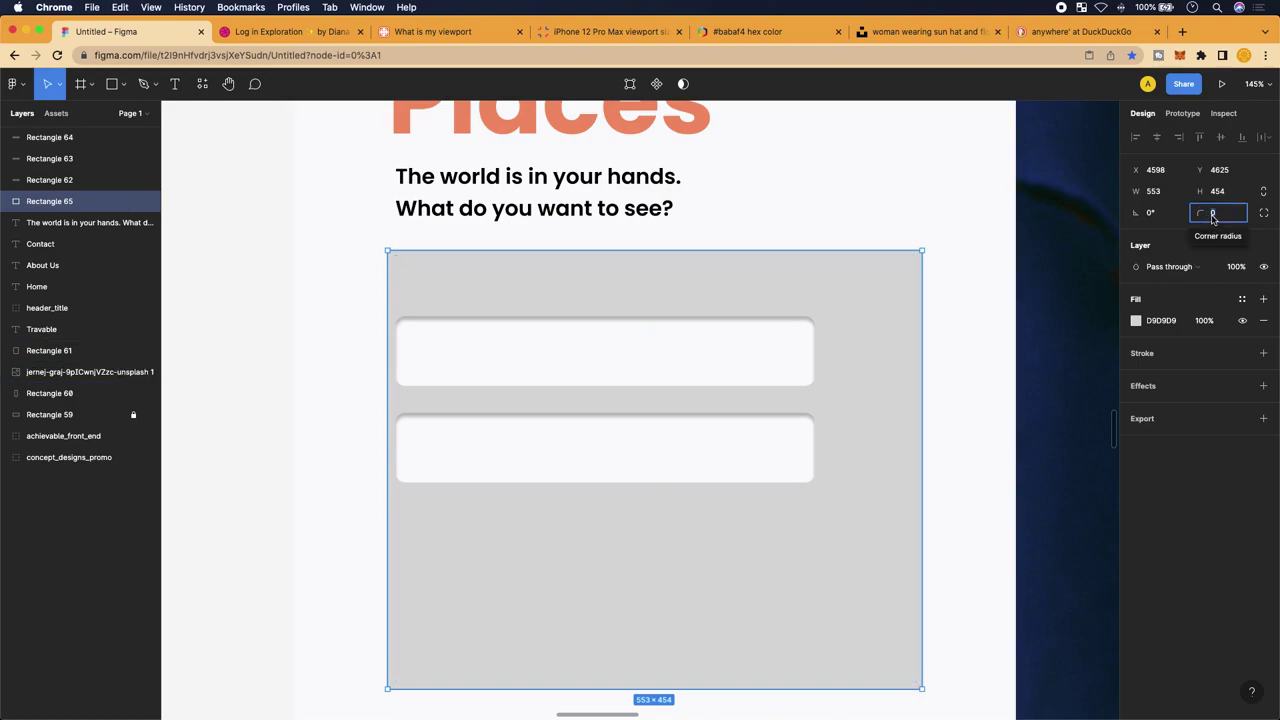
type("20")
key("Return")
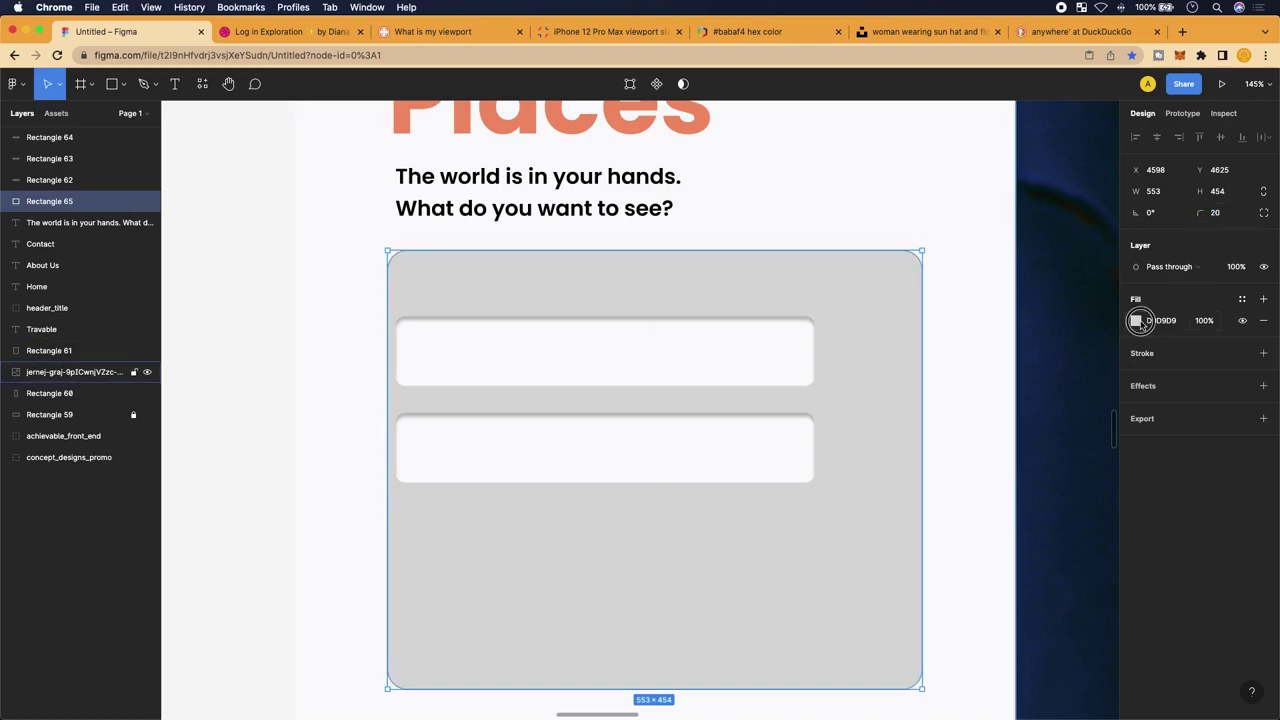
Fill the large rounded panel behind the form with white, FFFFFF, from the document colours
left_click(1136, 320)
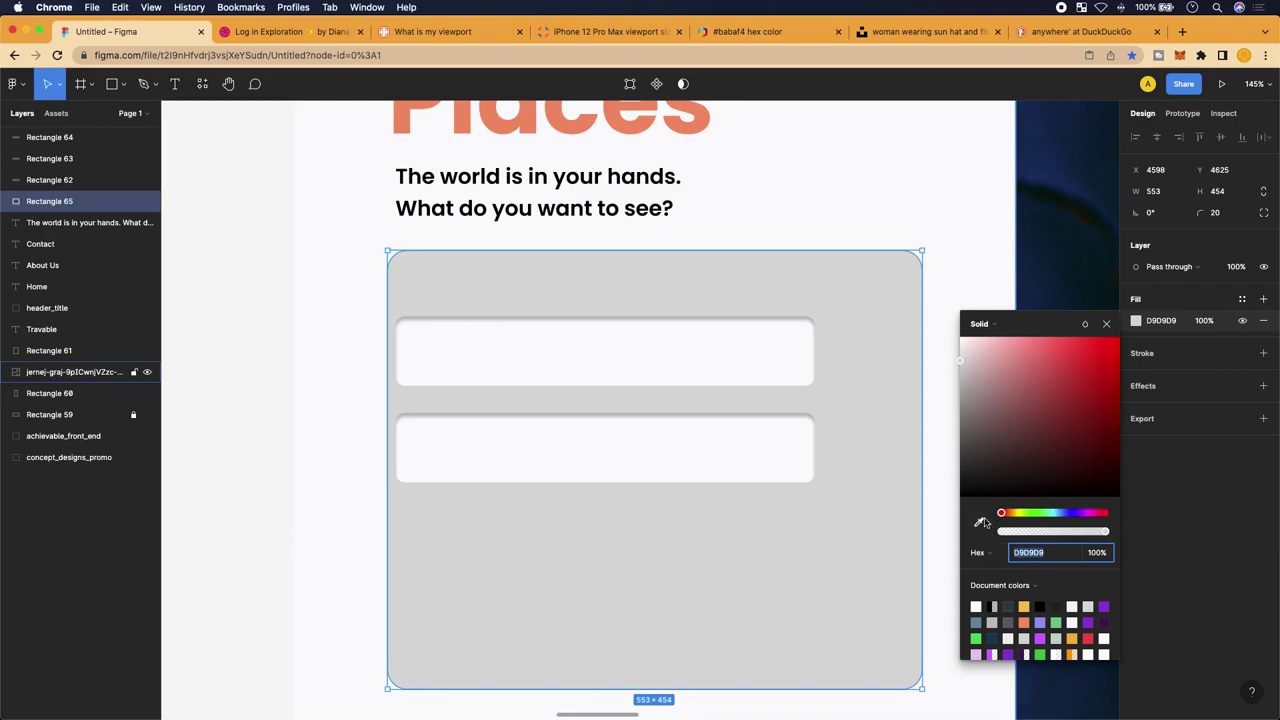
scroll(860, 511, "right", 2)
left_click(978, 524)
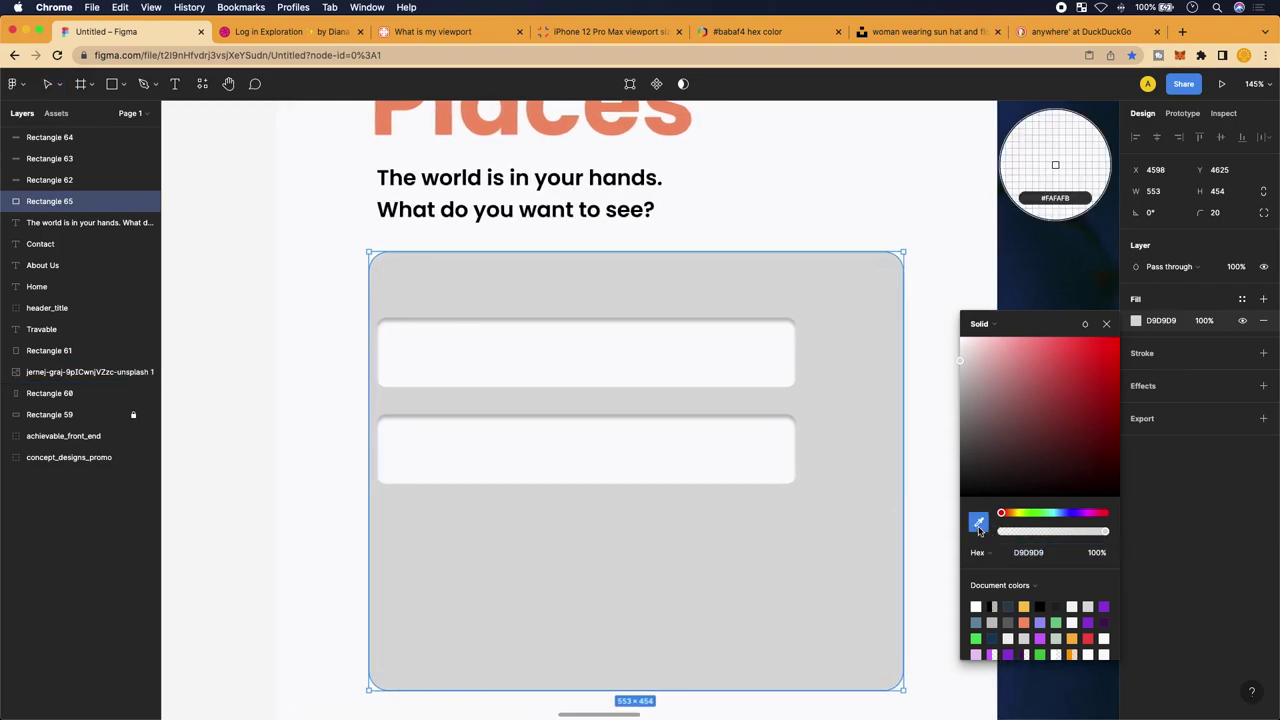
left_click(978, 524)
left_click(978, 524)
left_click(977, 605)
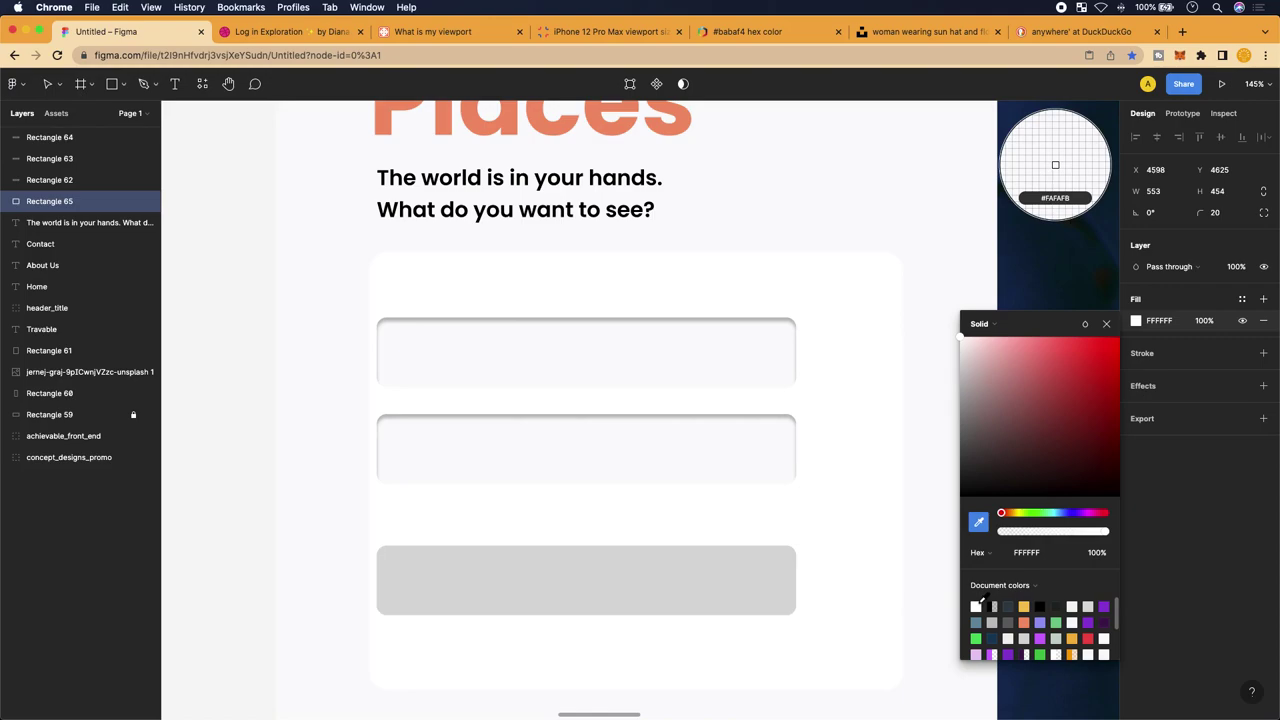
scroll(855, 568, "down", 5)
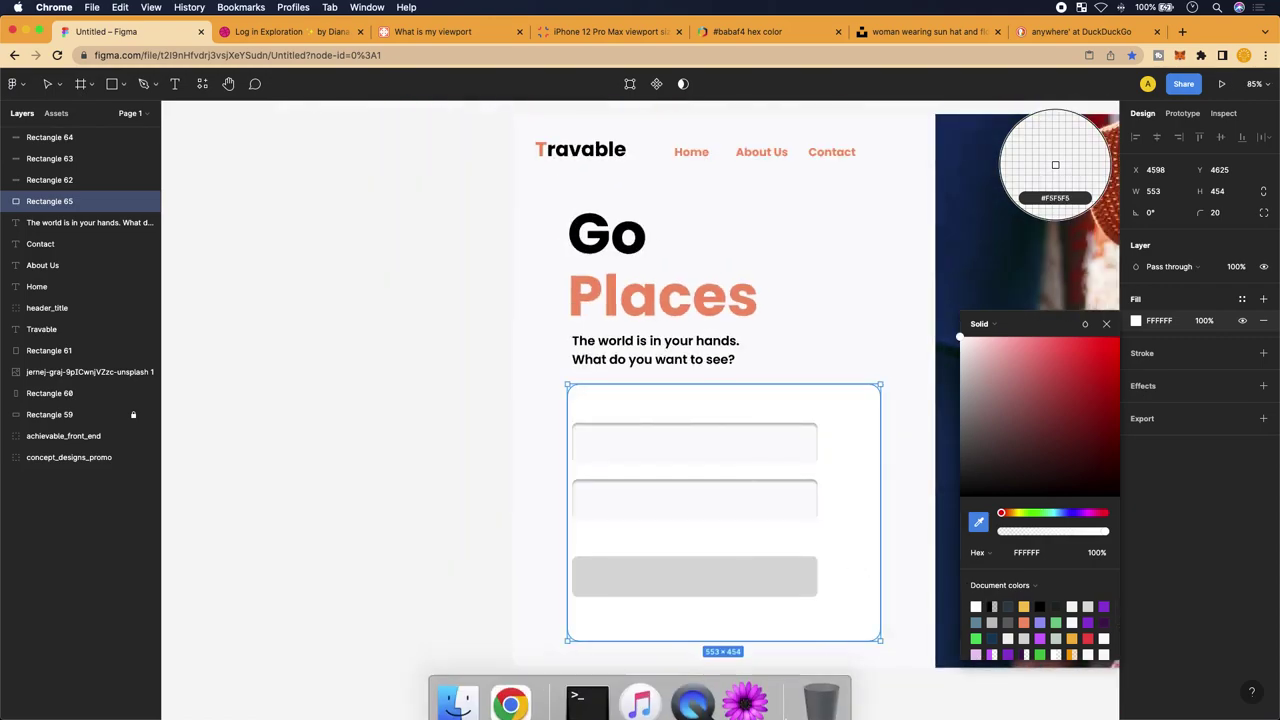
key("Escape")
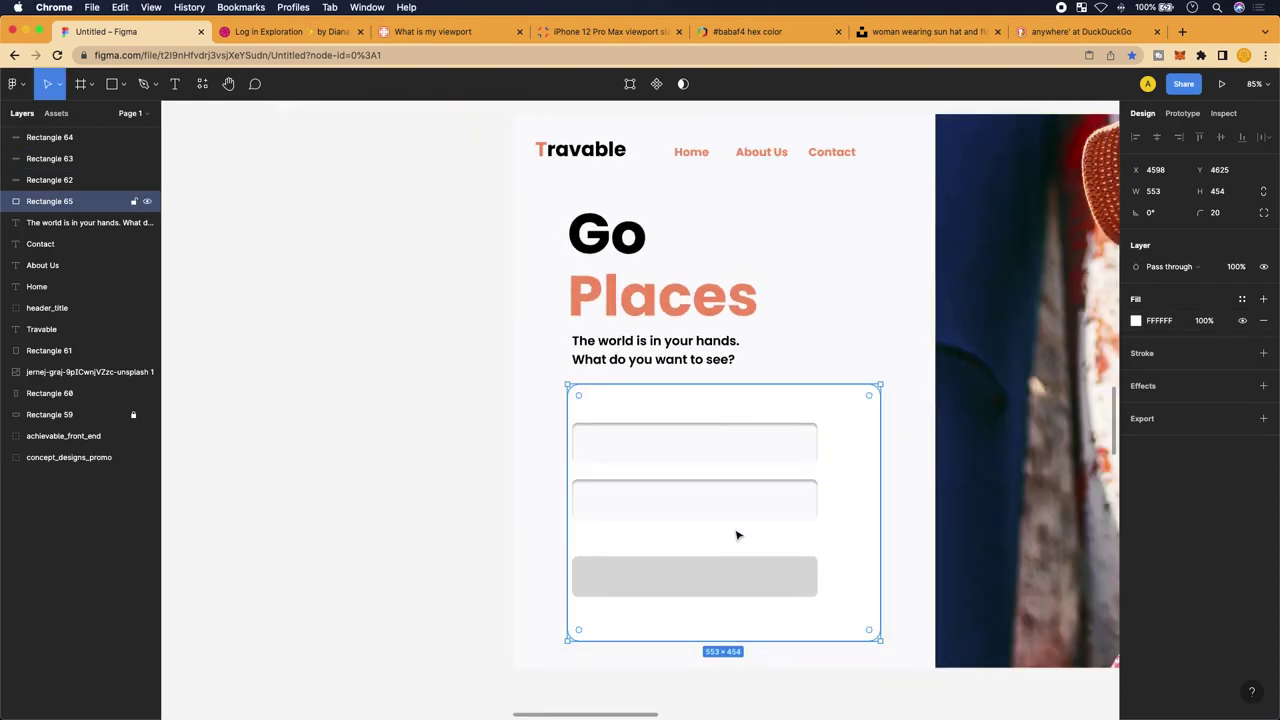
Shift the two input fields and the grey button rectangle right to about X 4652, roughly centring them in the white panel
scroll(737, 535, "up", 3)
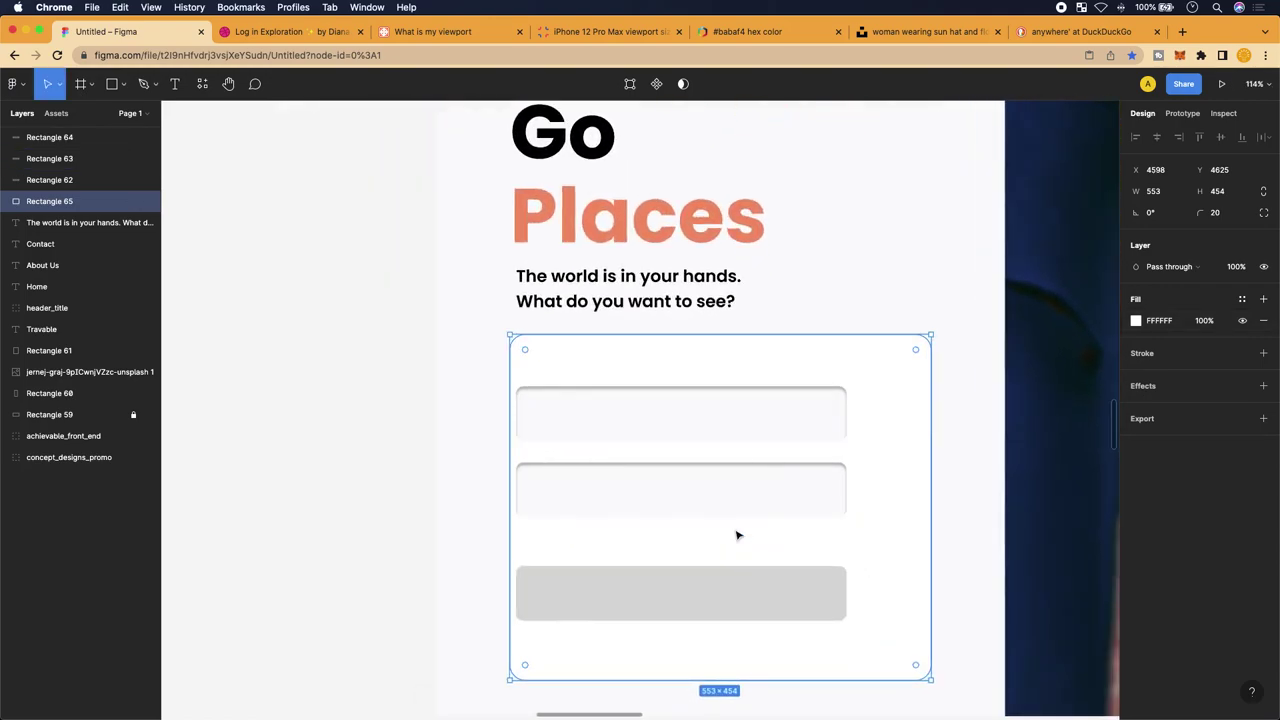
left_click(782, 430)
left_click_drag(782, 430, 803, 420)
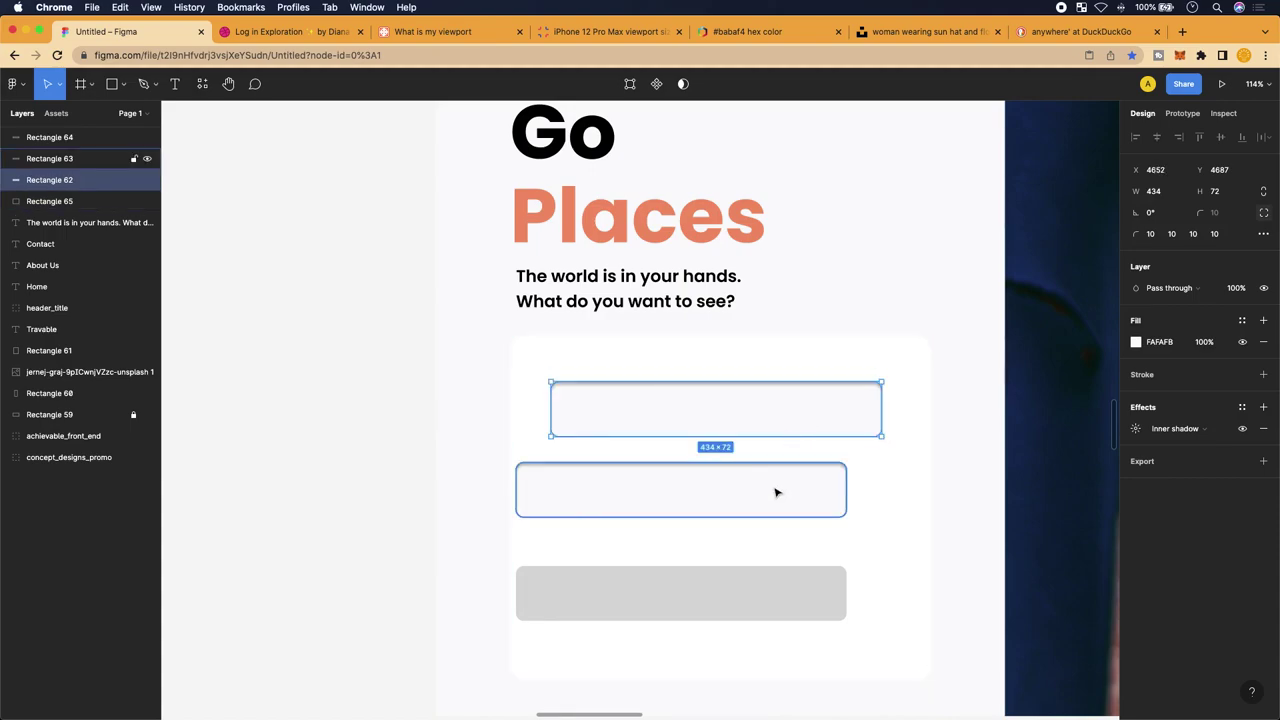
left_click_drag(774, 491, 814, 491)
left_click(753, 607)
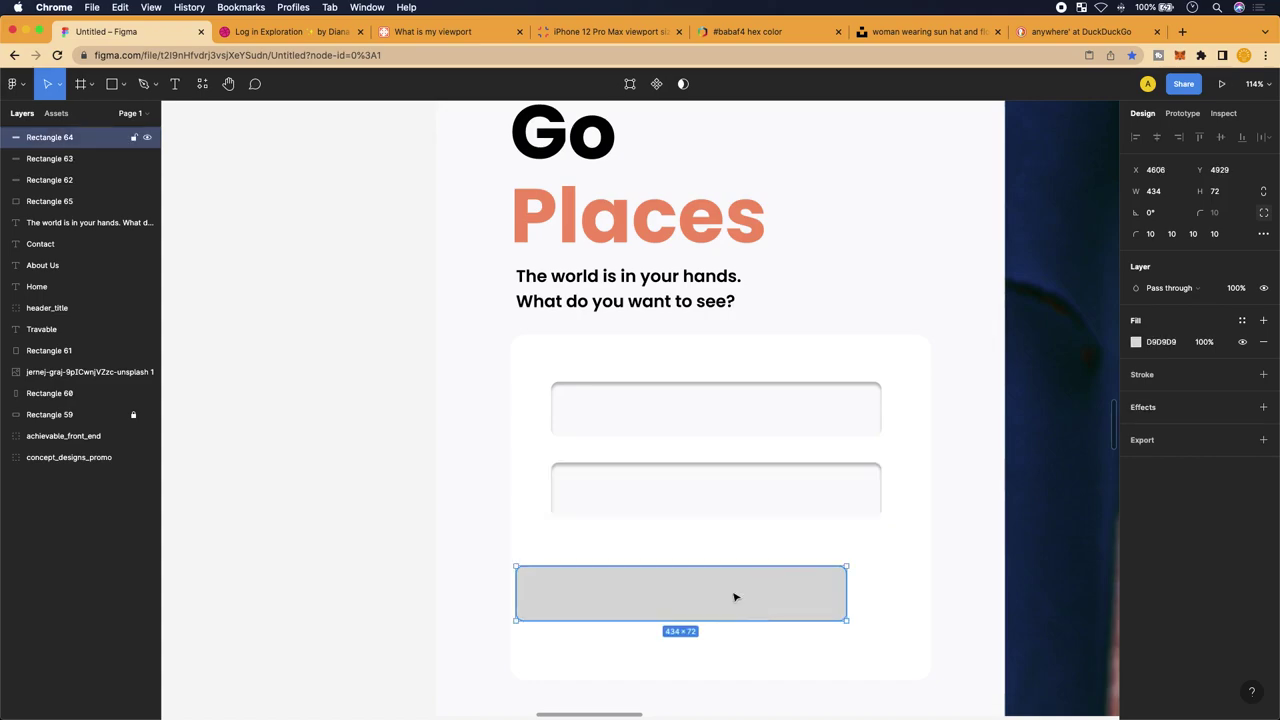
left_click_drag(735, 597, 769, 594)
Fill the grey button rectangle with the blue 587BF6, sampled from the blue strap on the woman's shoulder in the photo
scroll(770, 596, "down", 1)
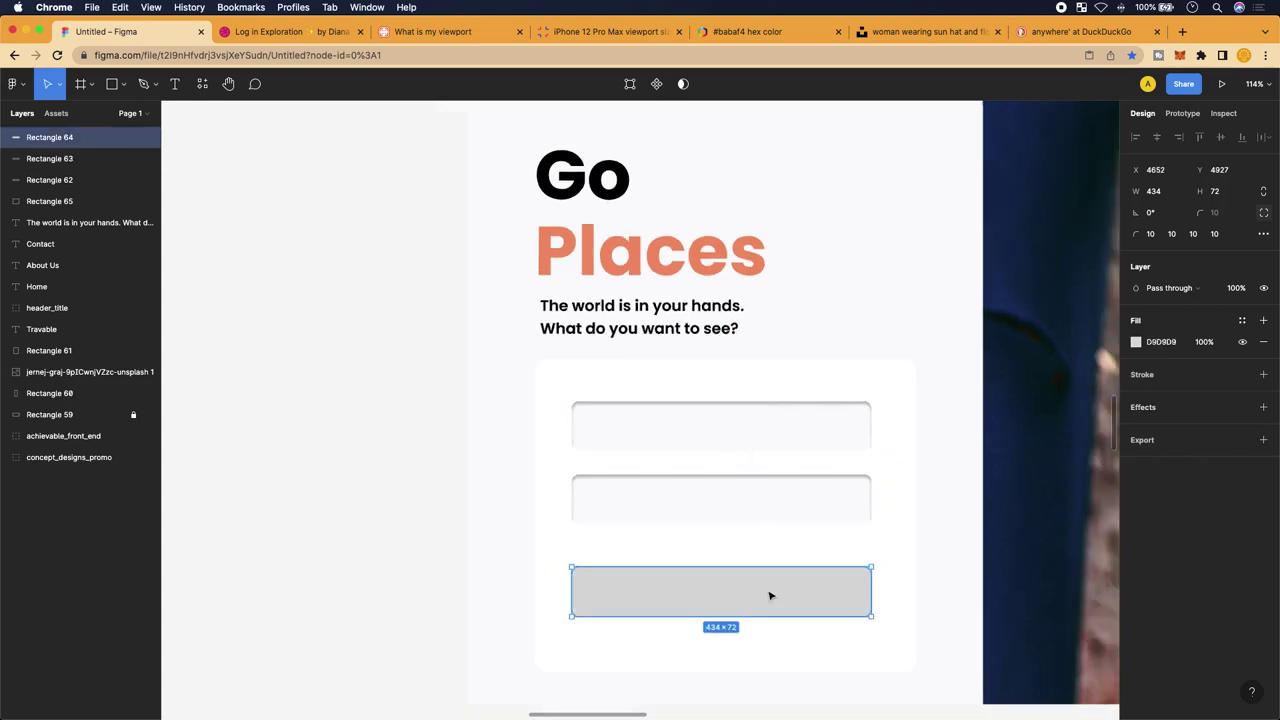
scroll(770, 596, "down", 5)
scroll(749, 569, "right", 3)
scroll(749, 569, "down", 2)
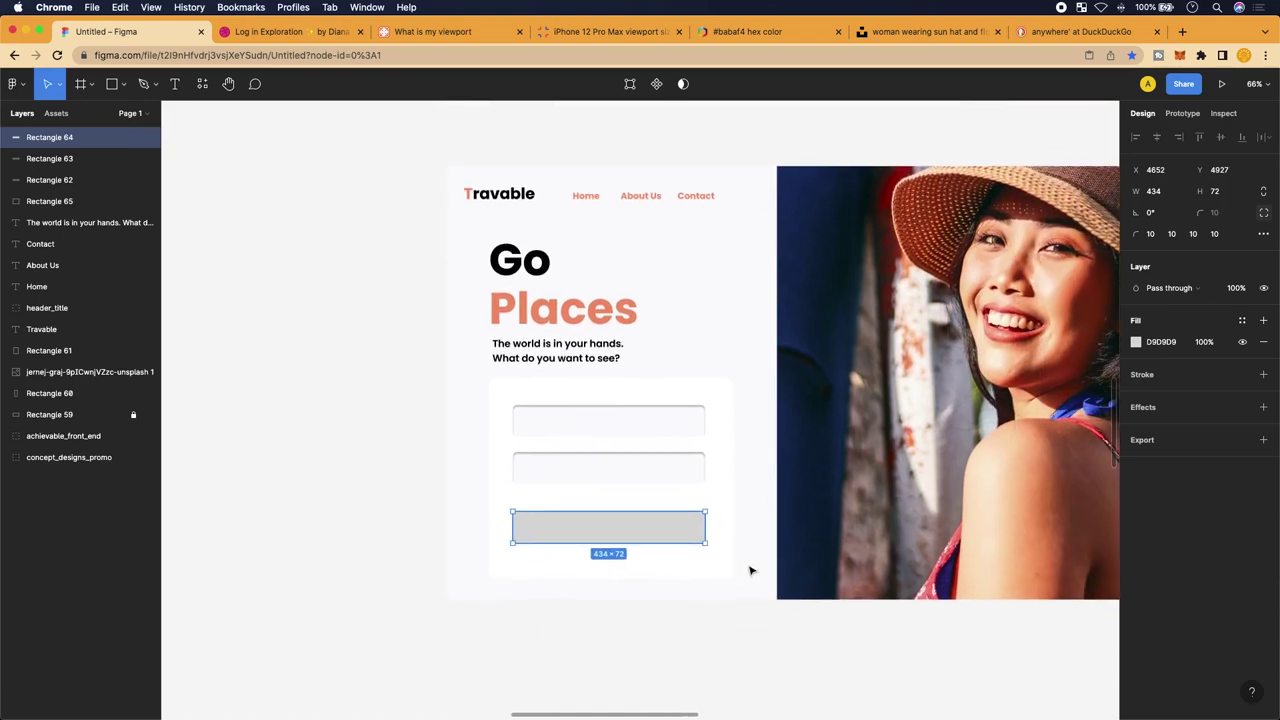
scroll(750, 570, "right", 2)
scroll(750, 570, "down", 1)
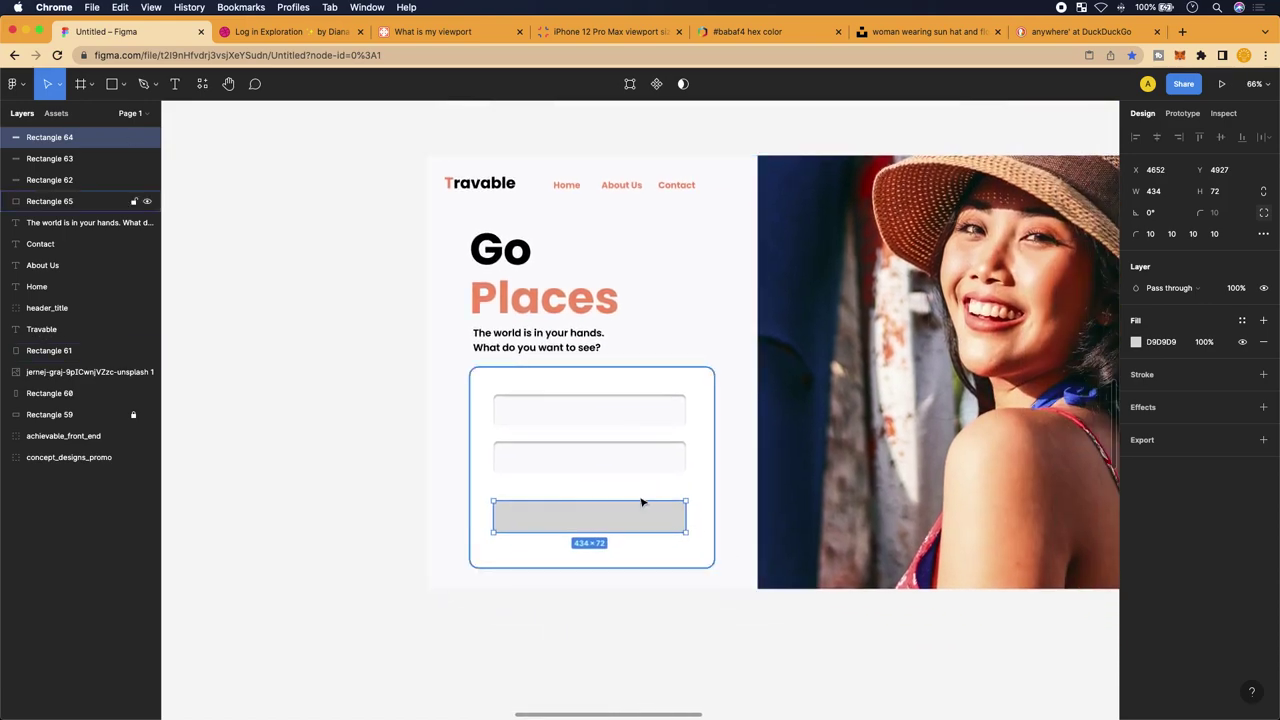
left_click(1139, 341)
left_click(978, 543)
scroll(815, 482, "right", 4)
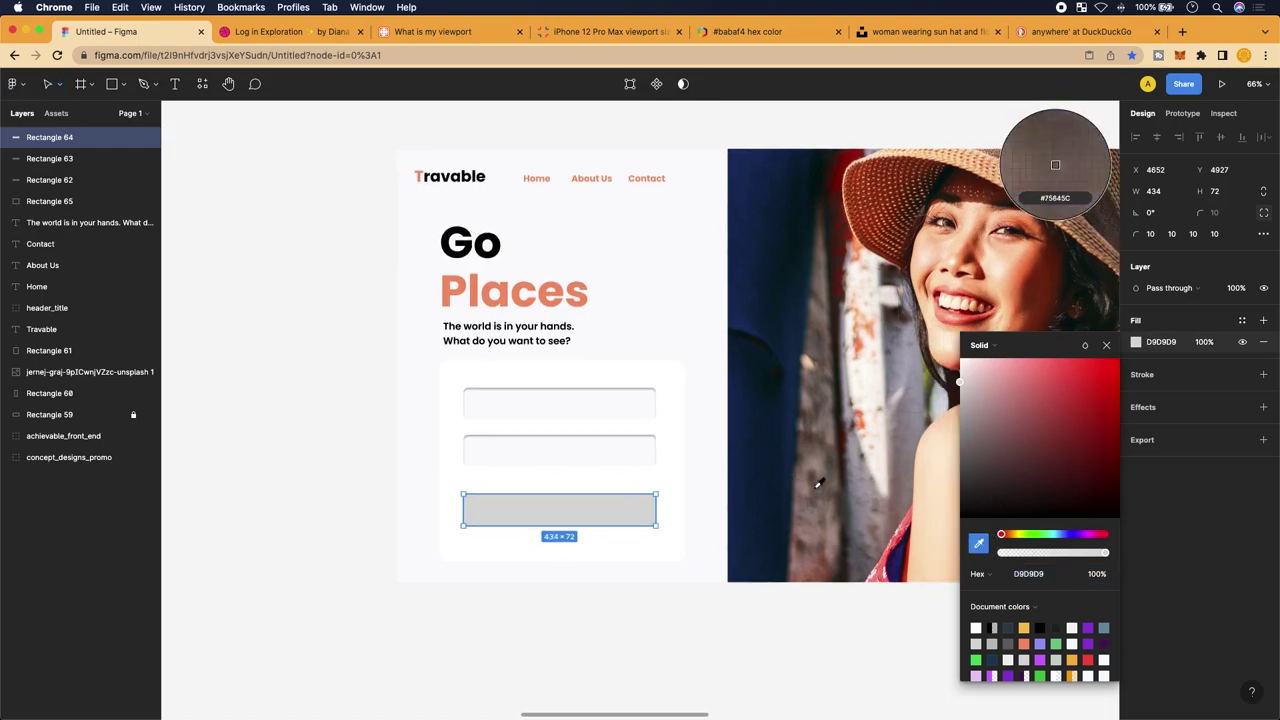
scroll(815, 482, "right", 2)
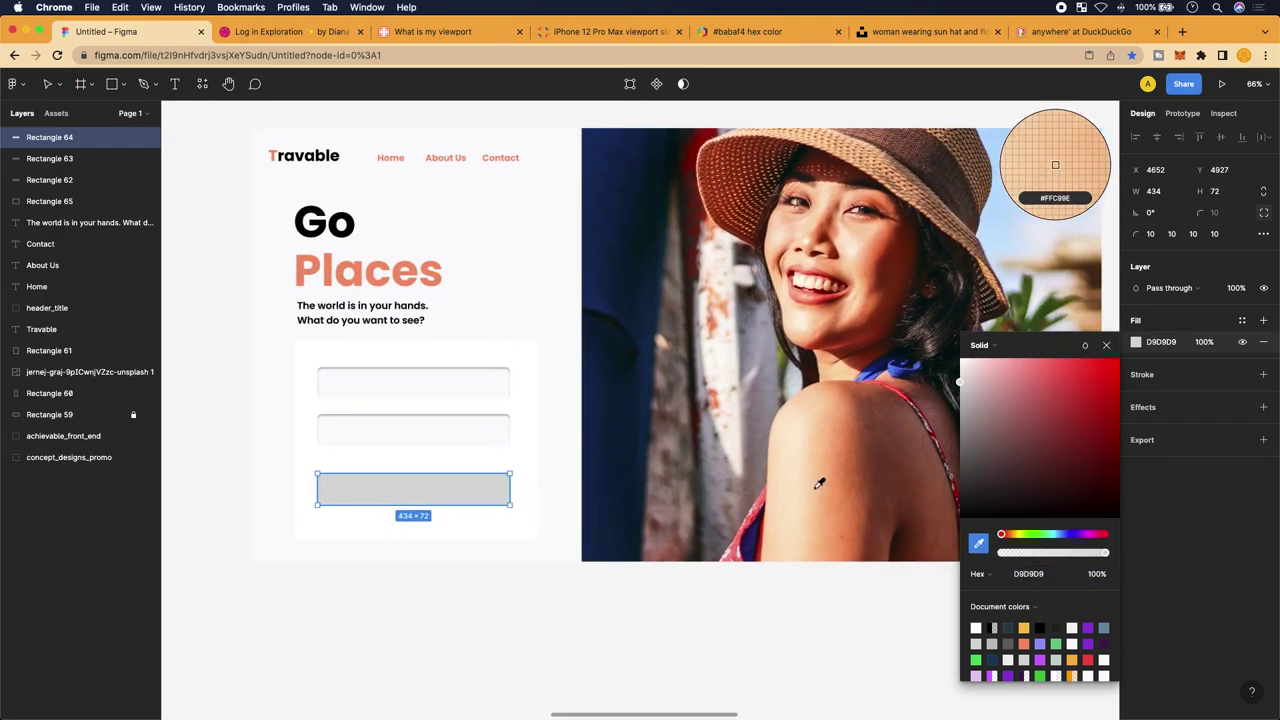
scroll(815, 482, "up", 5)
scroll(760, 455, "up", 8)
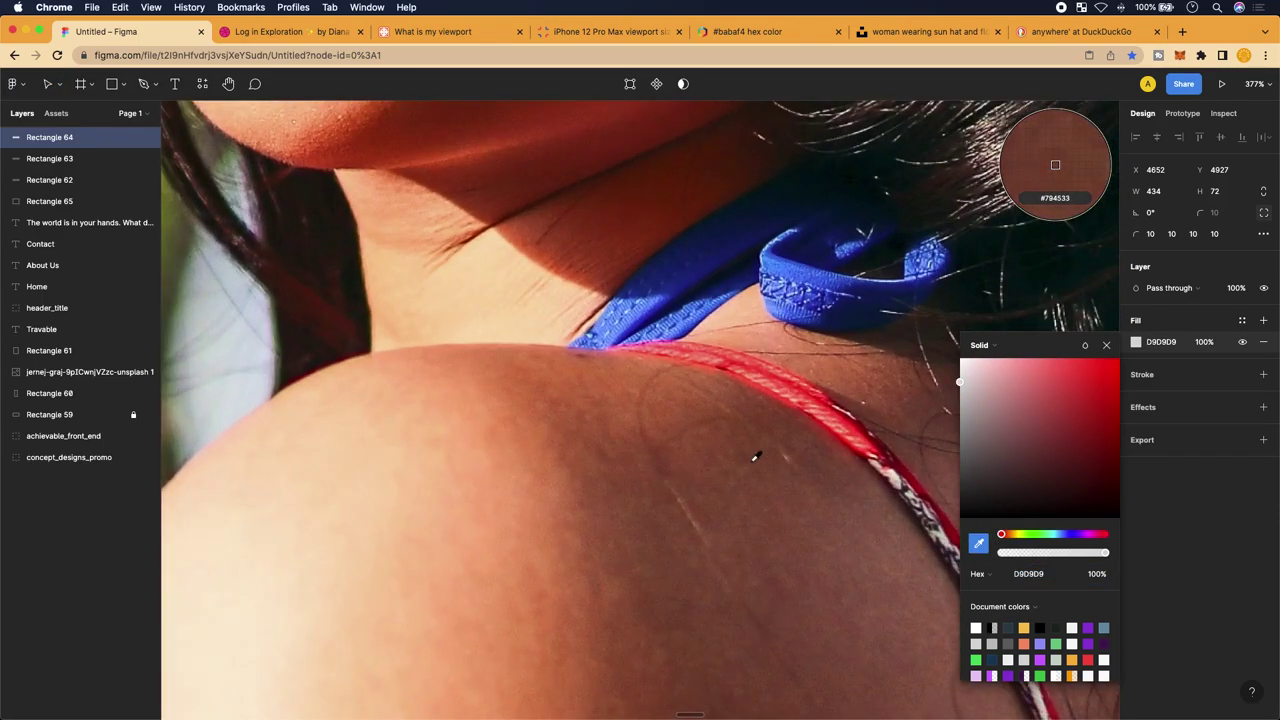
left_click(652, 303)
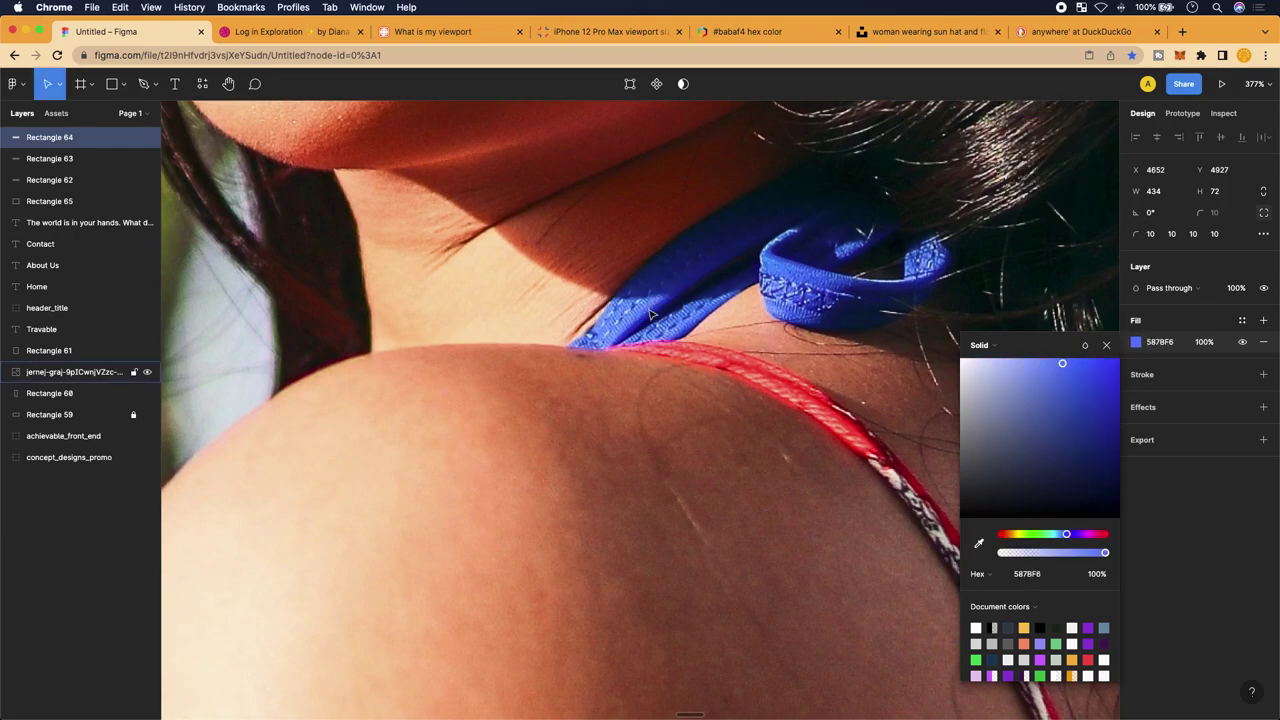
scroll(431, 523, "left", 8)
scroll(431, 525, "down", 10)
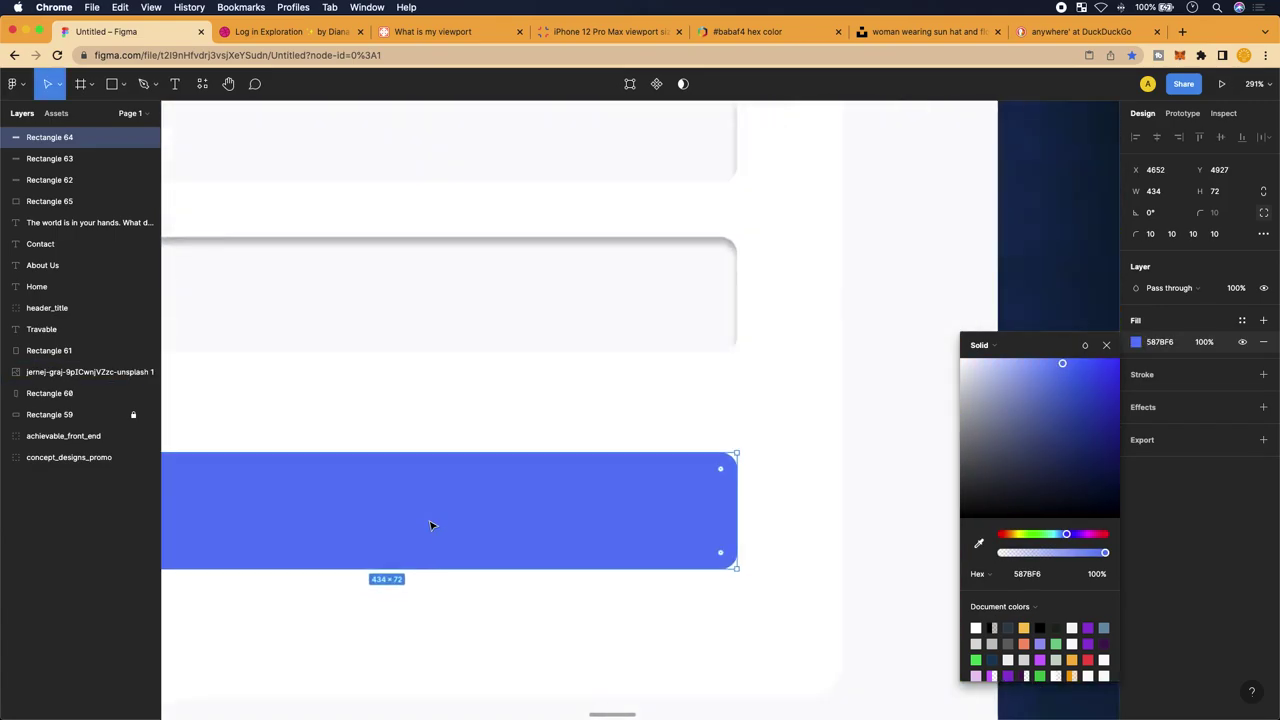
Examine the form panel's margins inside the landing page's pale background column and its spacing below the tagline
scroll(431, 525, "up", 2)
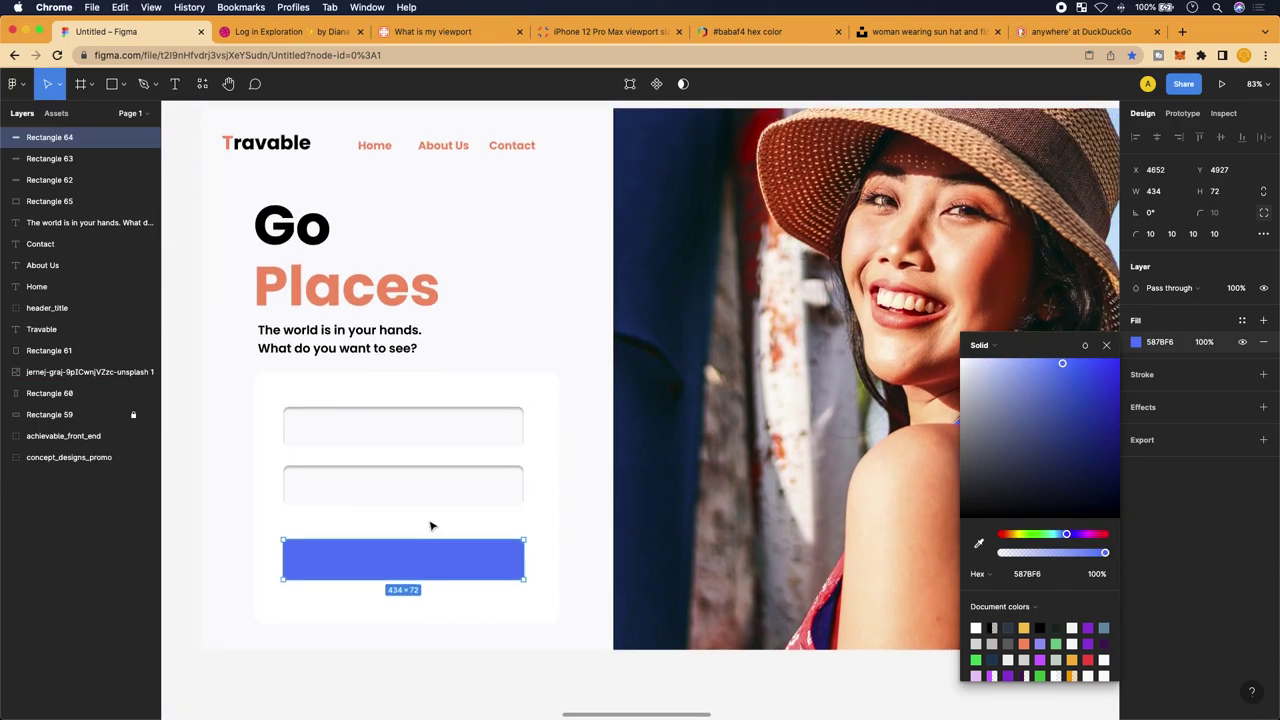
scroll(431, 525, "up", 3)
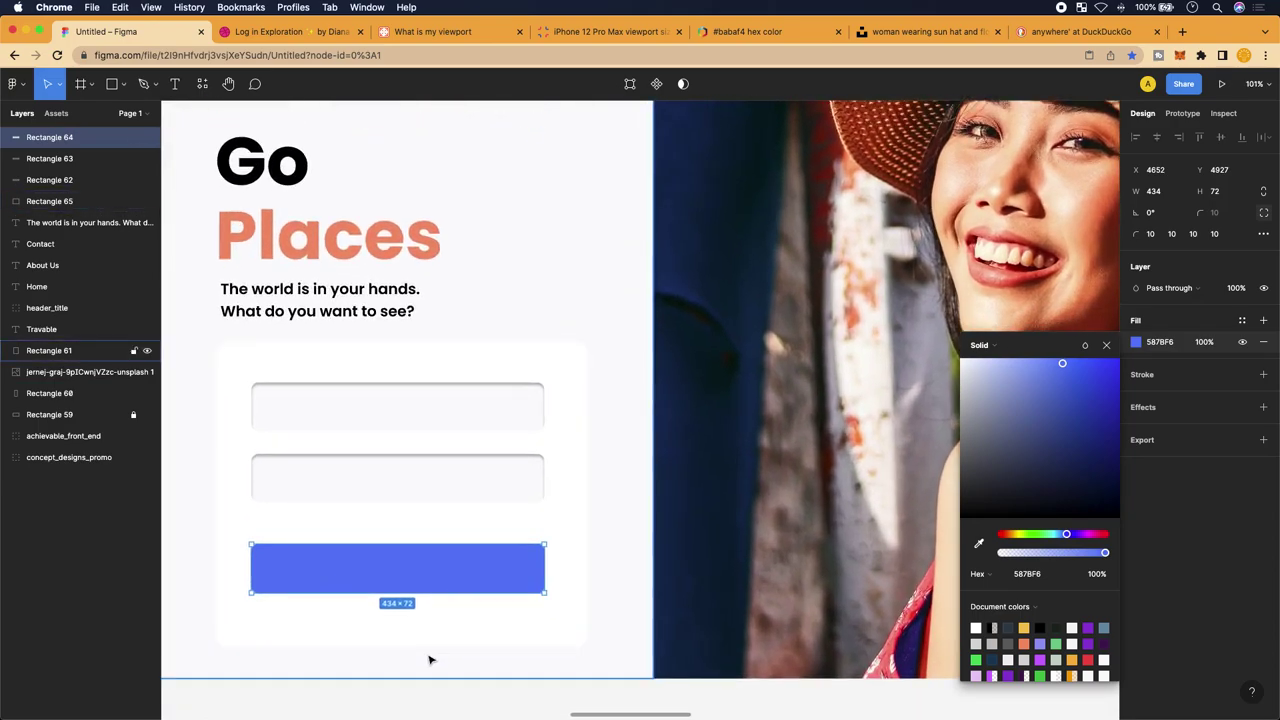
left_click(424, 640)
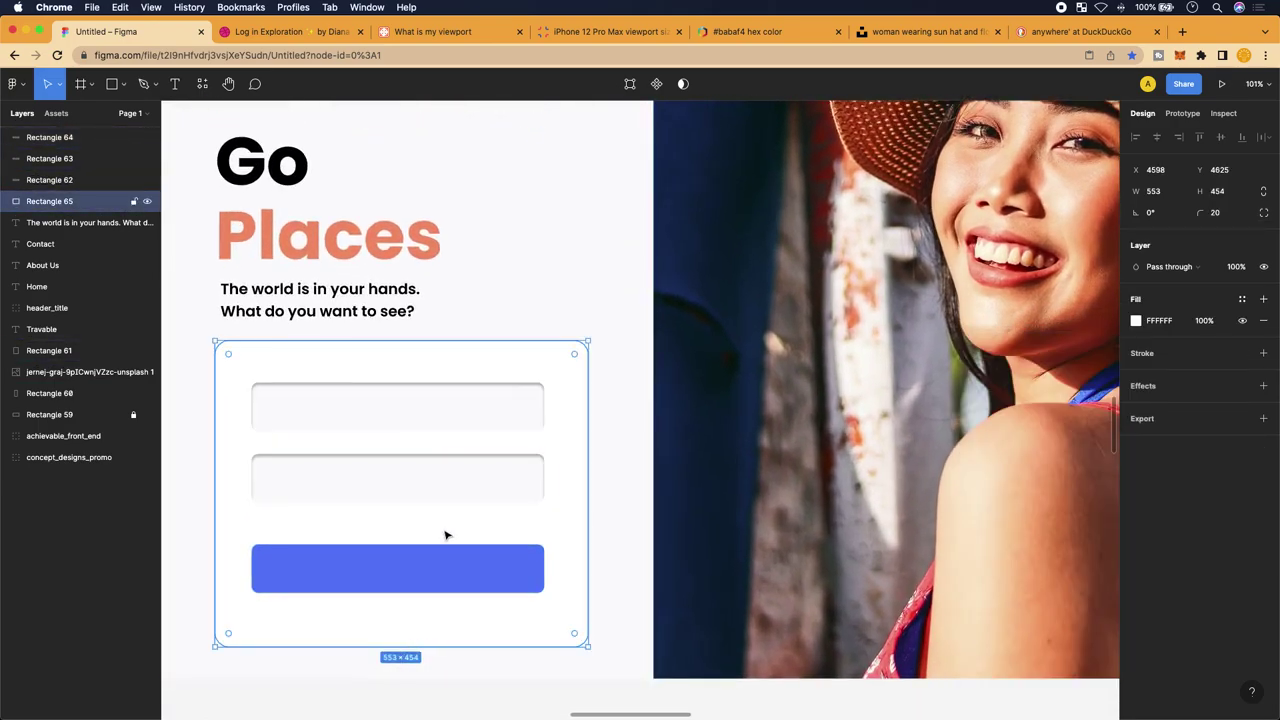
scroll(443, 531, "up", 3)
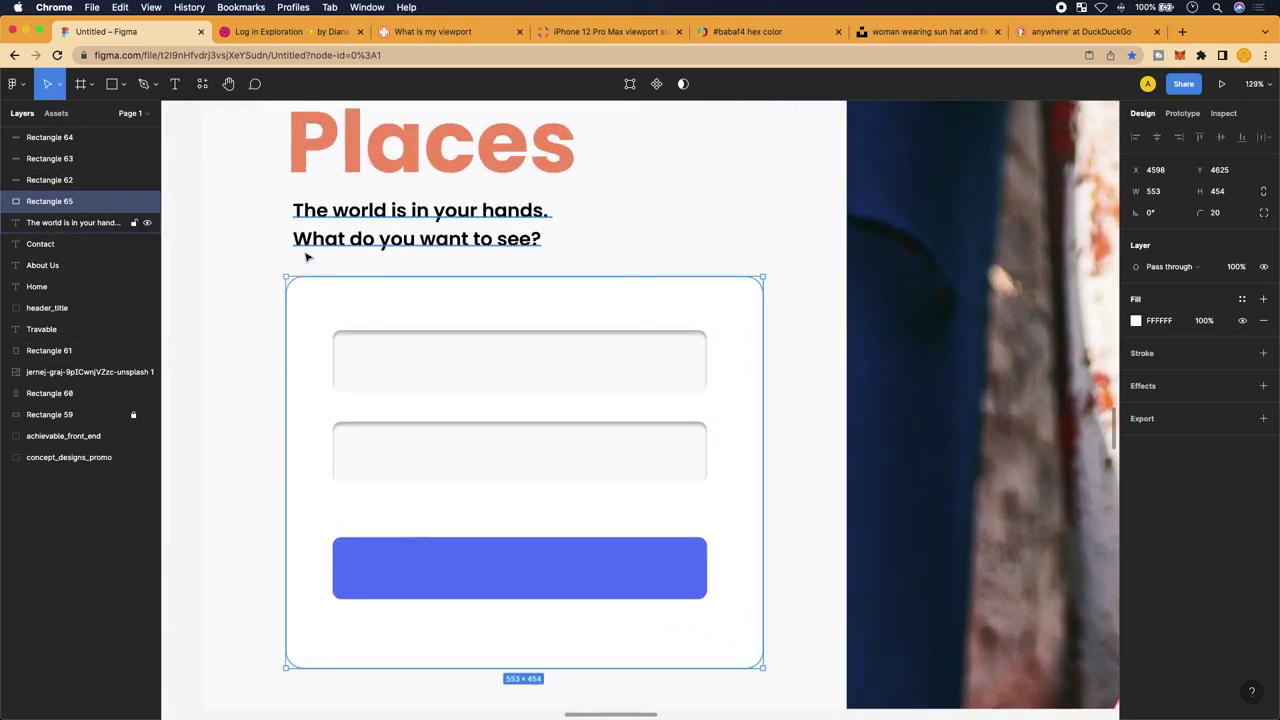
scroll(306, 257, "down", 1)
left_click(284, 440)
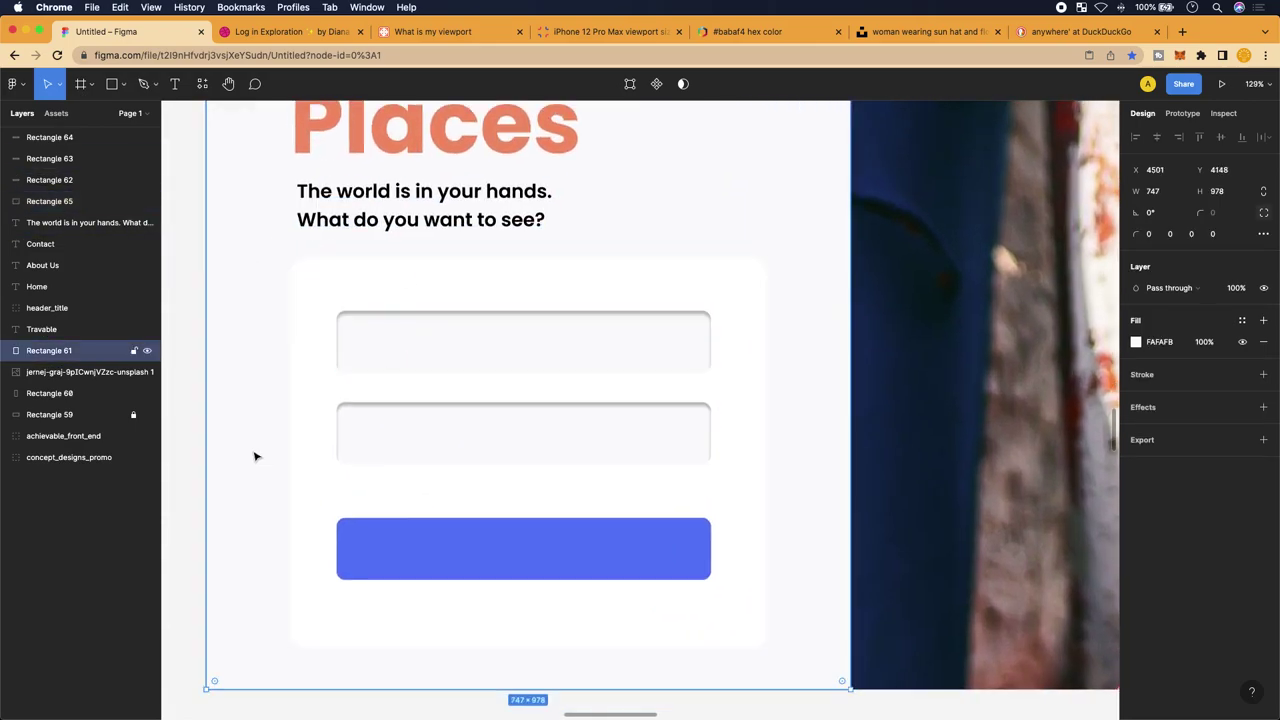
mouse_move(291, 705)
scroll(417, 411, "up", 5)
scroll(424, 413, "down", 7)
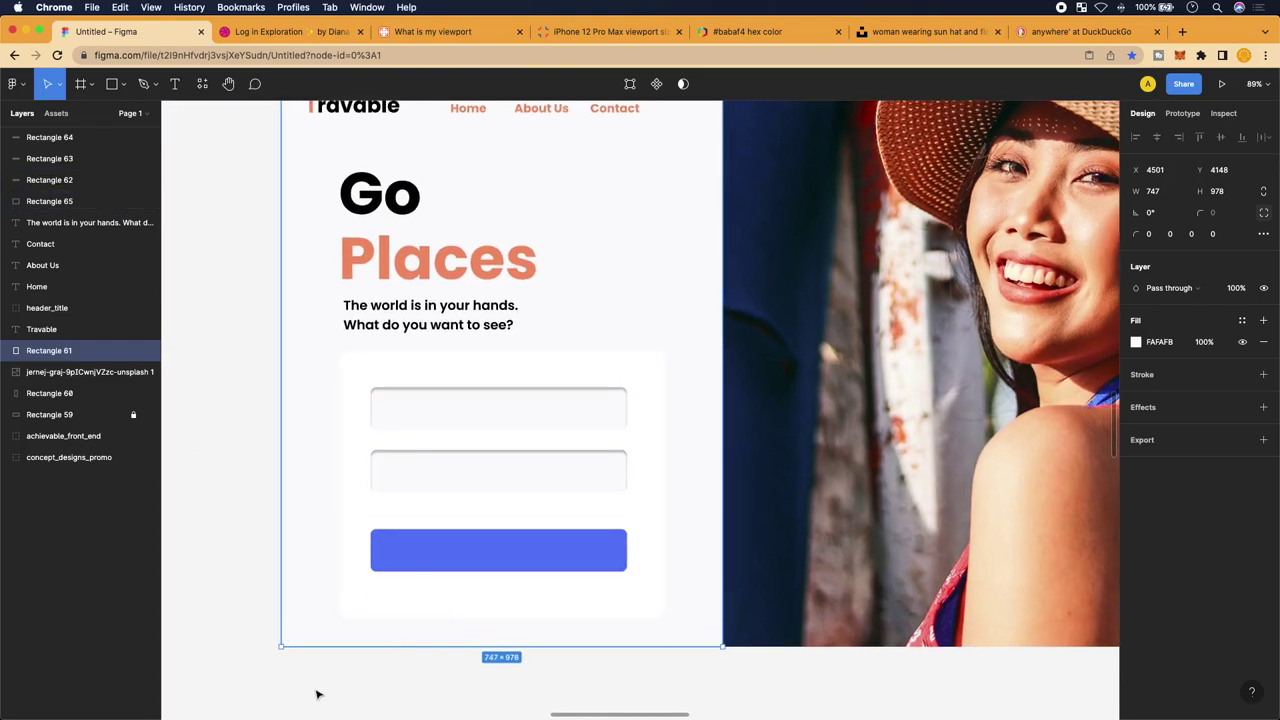
scroll(316, 694, "up", 5)
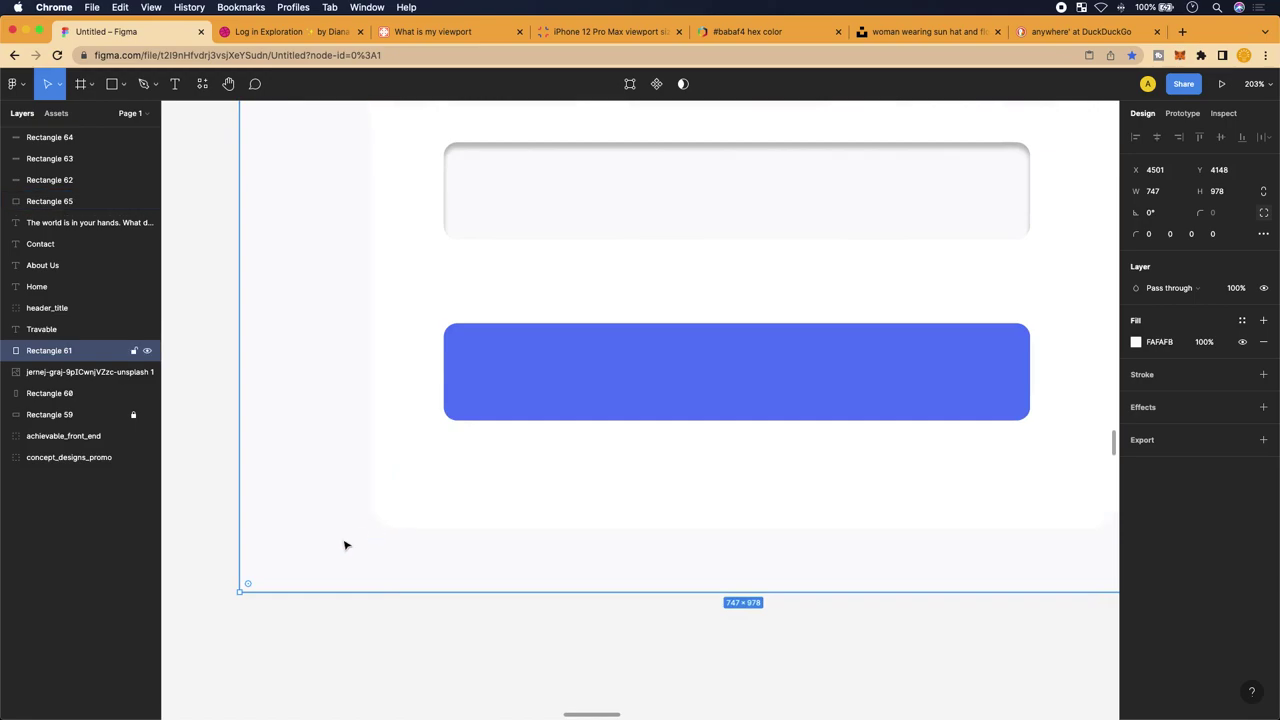
scroll(330, 552, "down", 5)
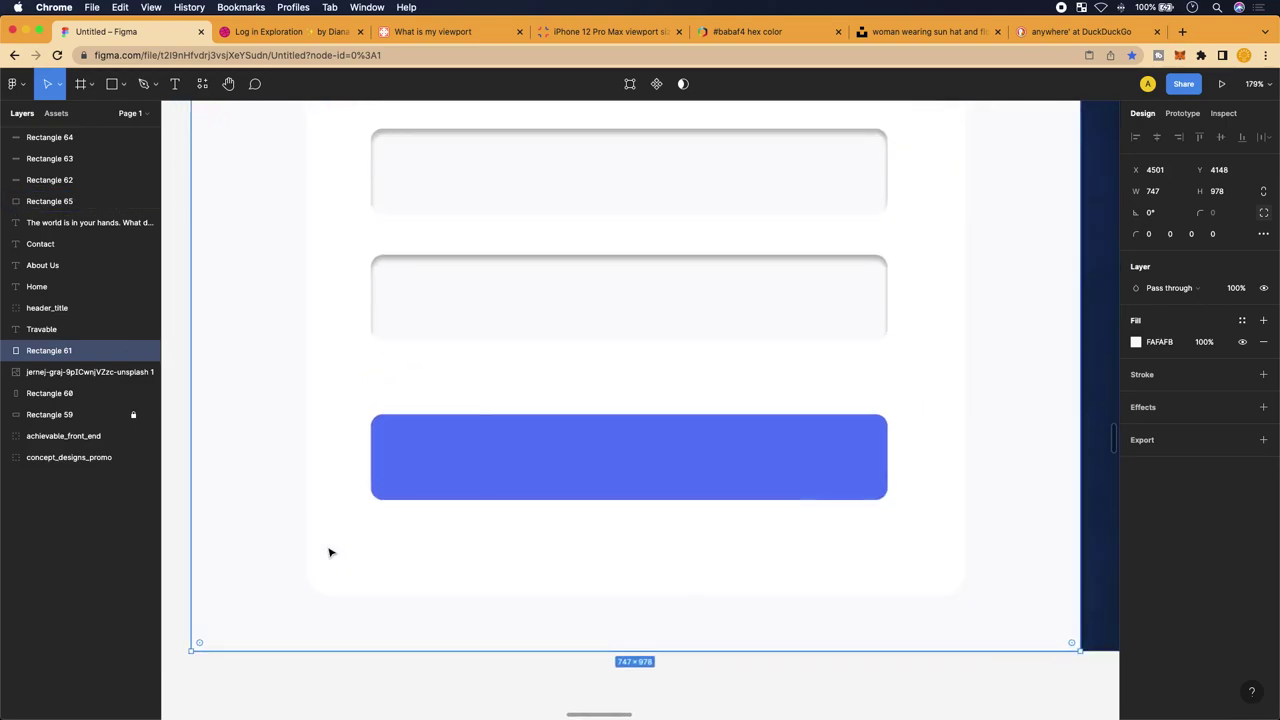
scroll(501, 396, "up", 5)
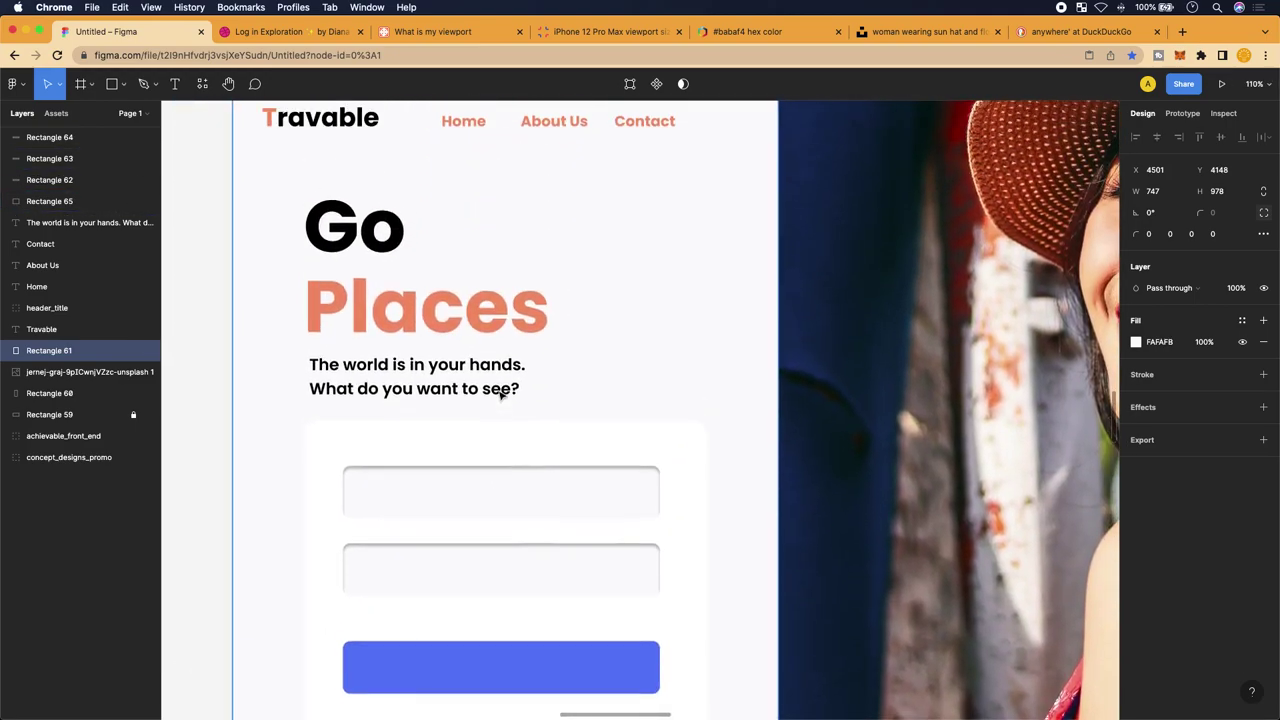
Move the Go Places heading and the tagline up together, placing the heading at about Y 4268, to widen the gap above the form panel
left_click(478, 449)
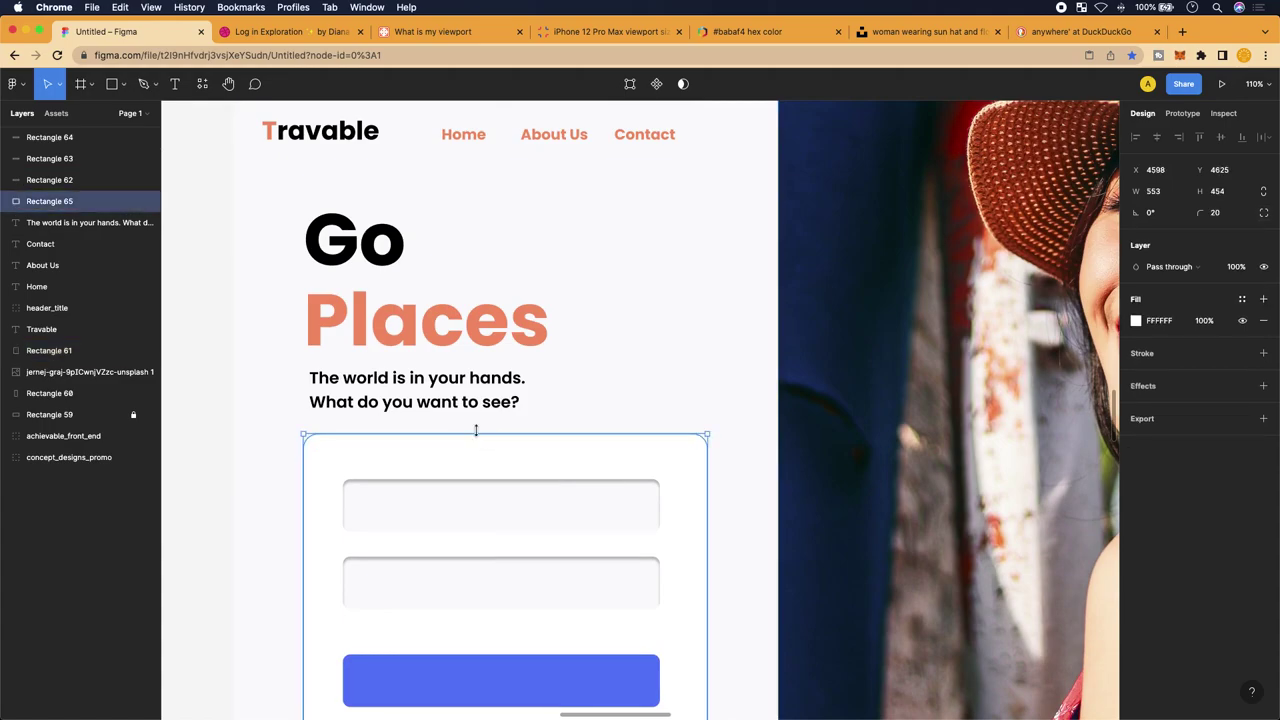
left_click(443, 313)
left_click(418, 386, "shift")
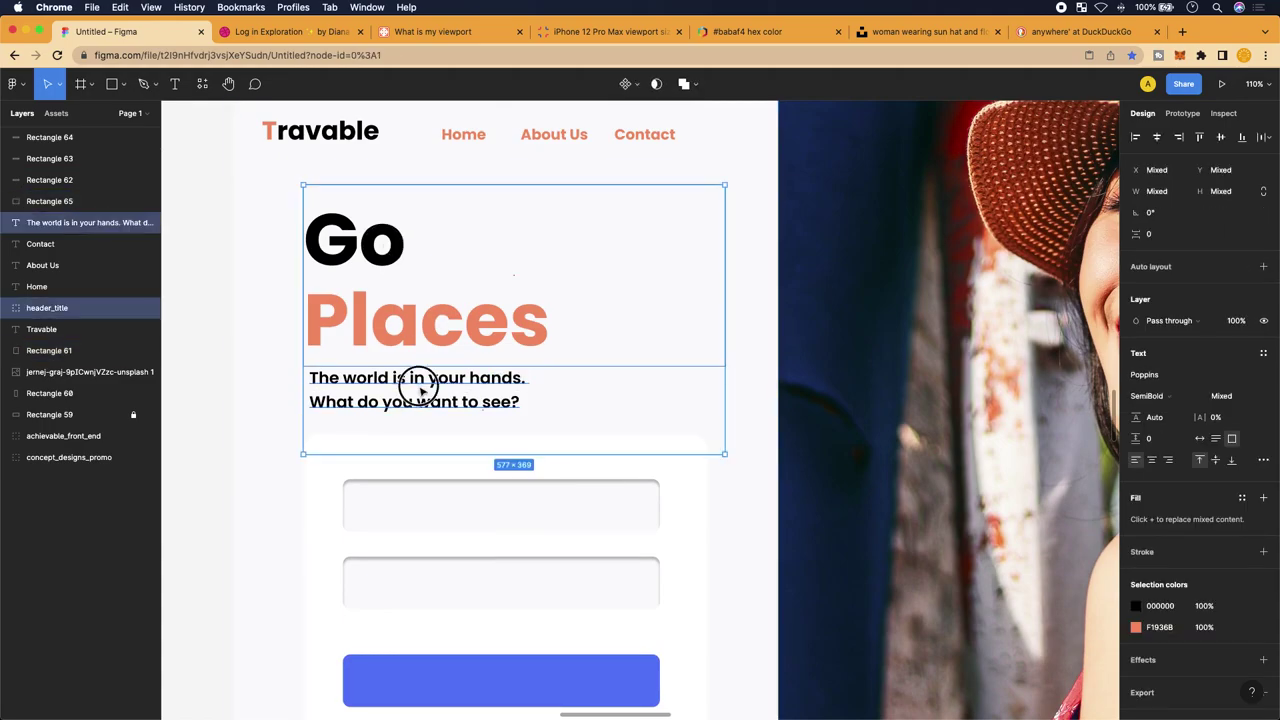
left_click_drag(441, 297, 438, 283)
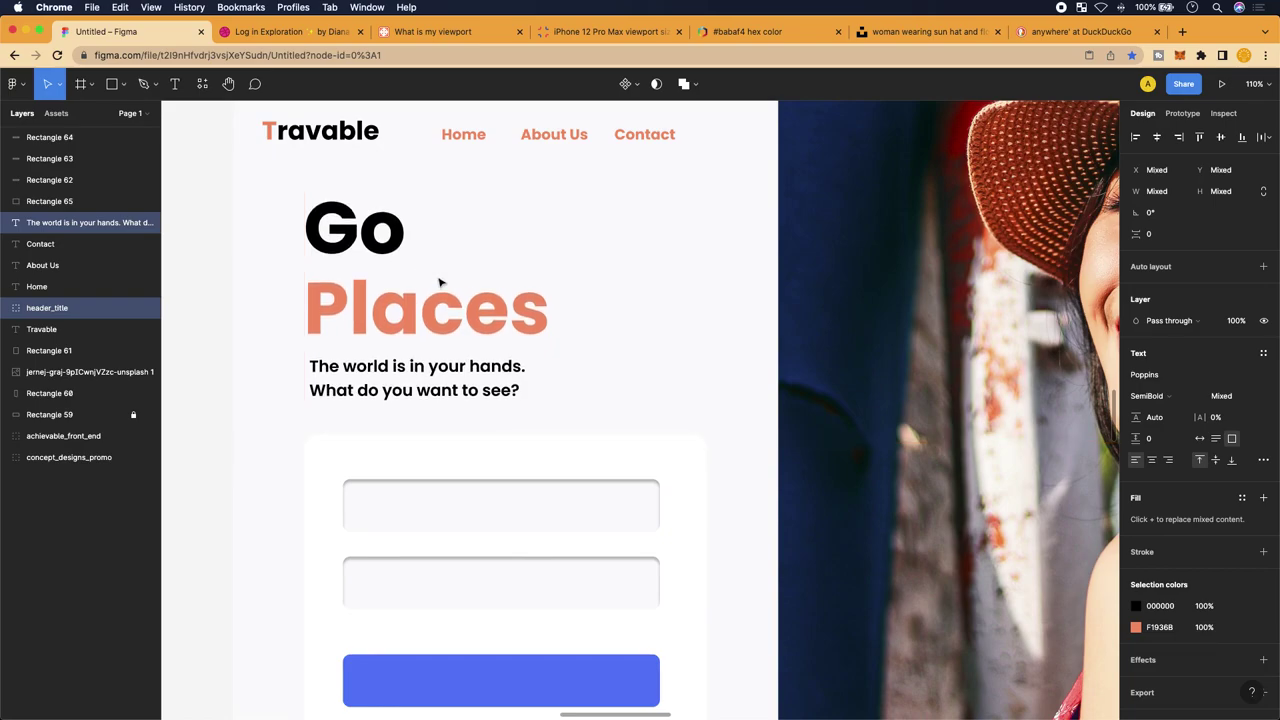
Move the Travable logo and the Home, About Us and Contact links up together, placing the links at about Y 4182
scroll(440, 283, "up", 3)
left_click(336, 240)
left_click(466, 244, "shift")
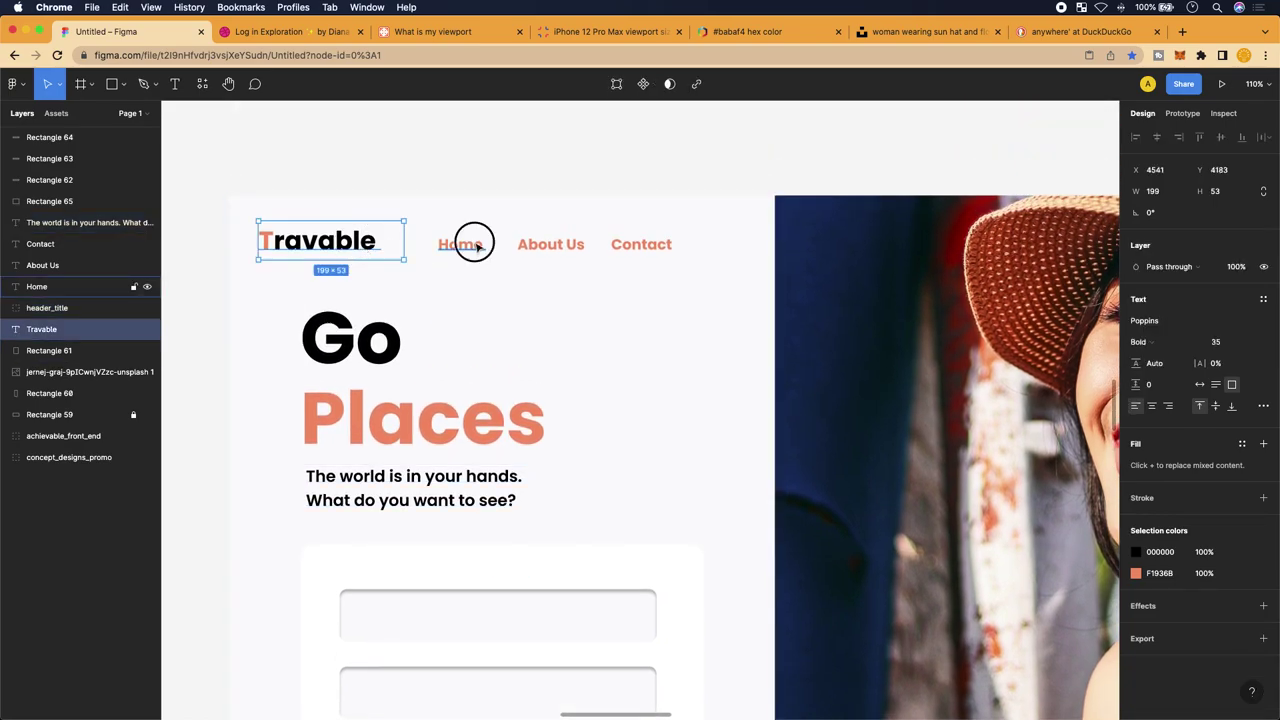
left_click(552, 250, "shift")
left_click(641, 246, "shift")
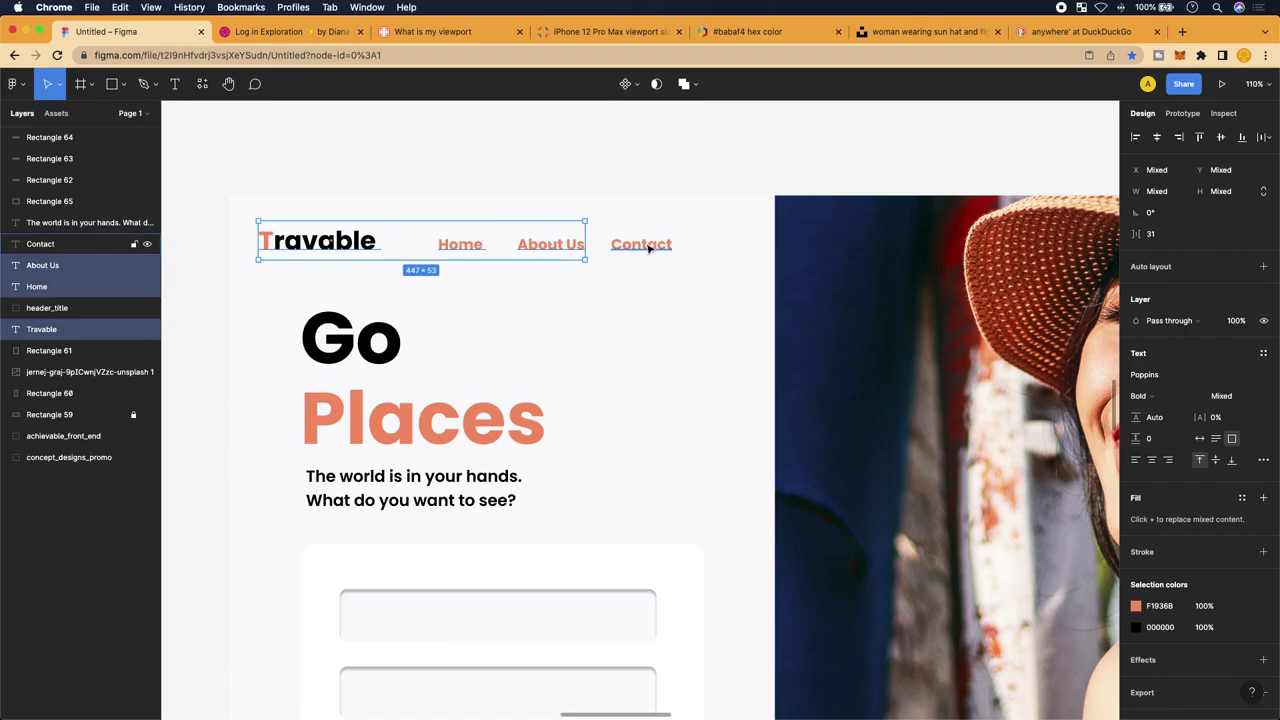
left_click(399, 242)
left_click(460, 245, "shift")
left_click(553, 250, "shift")
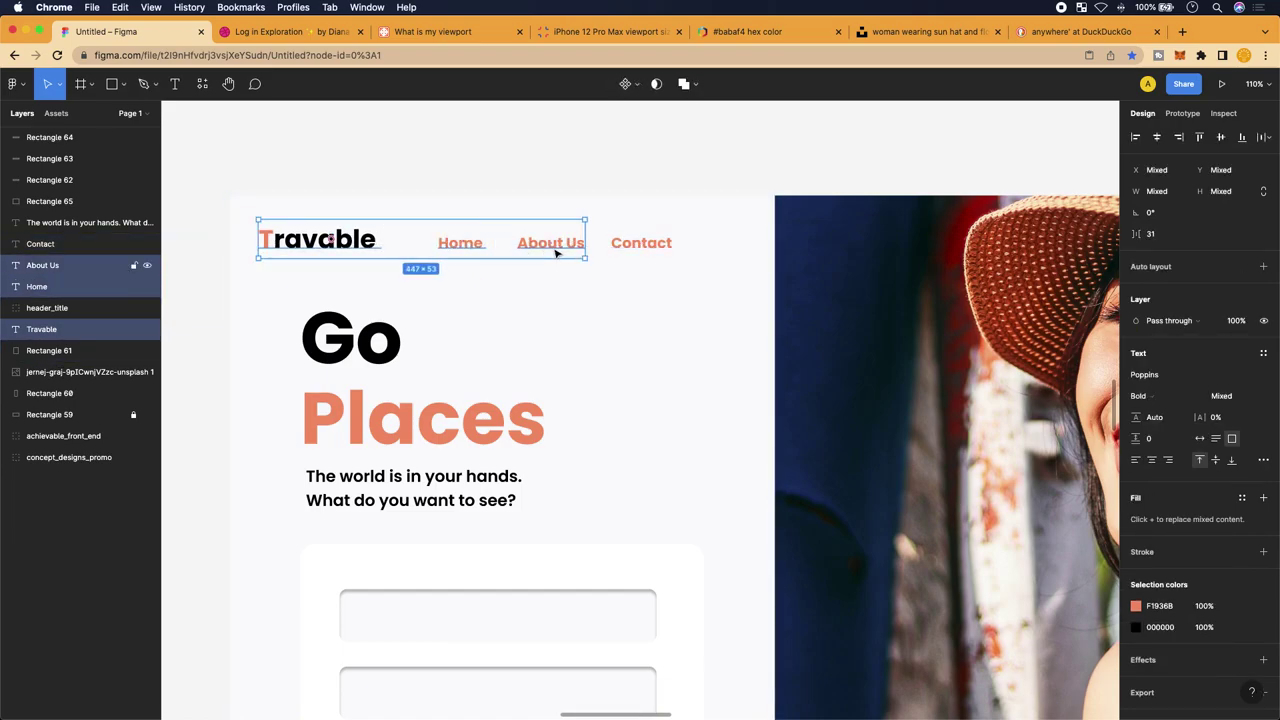
left_click(640, 249, "shift")
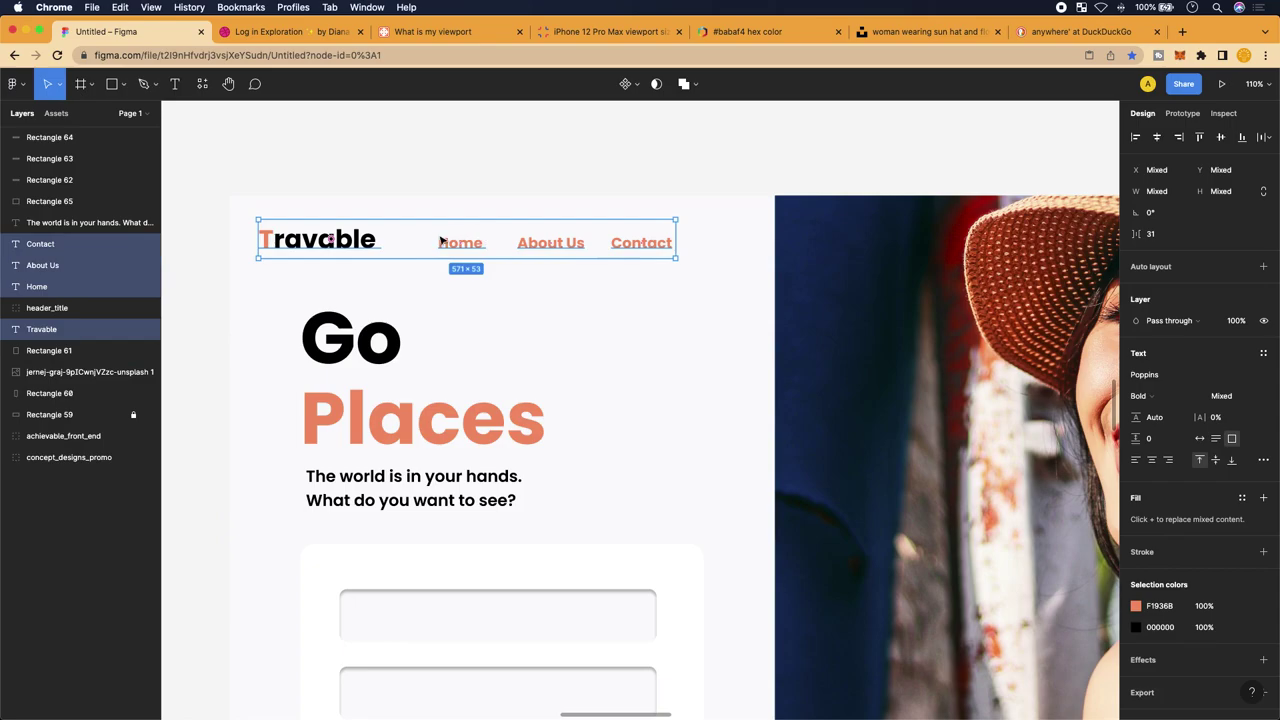
left_click_drag(415, 247, 416, 237)
left_click(538, 241)
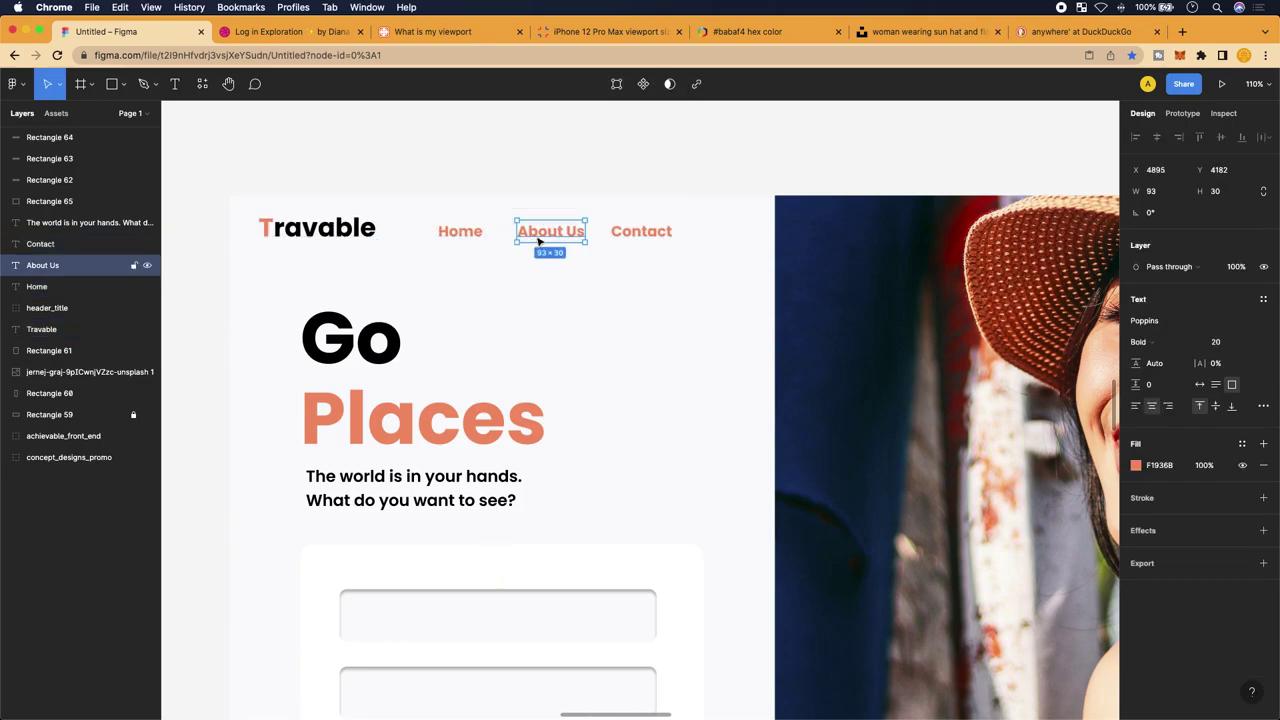
left_click_drag(555, 236, 551, 229)
left_click(614, 250)
Examine the sign-up form on the blue productivity tool design as a reference for labels and button text
scroll(597, 317, "down", 3)
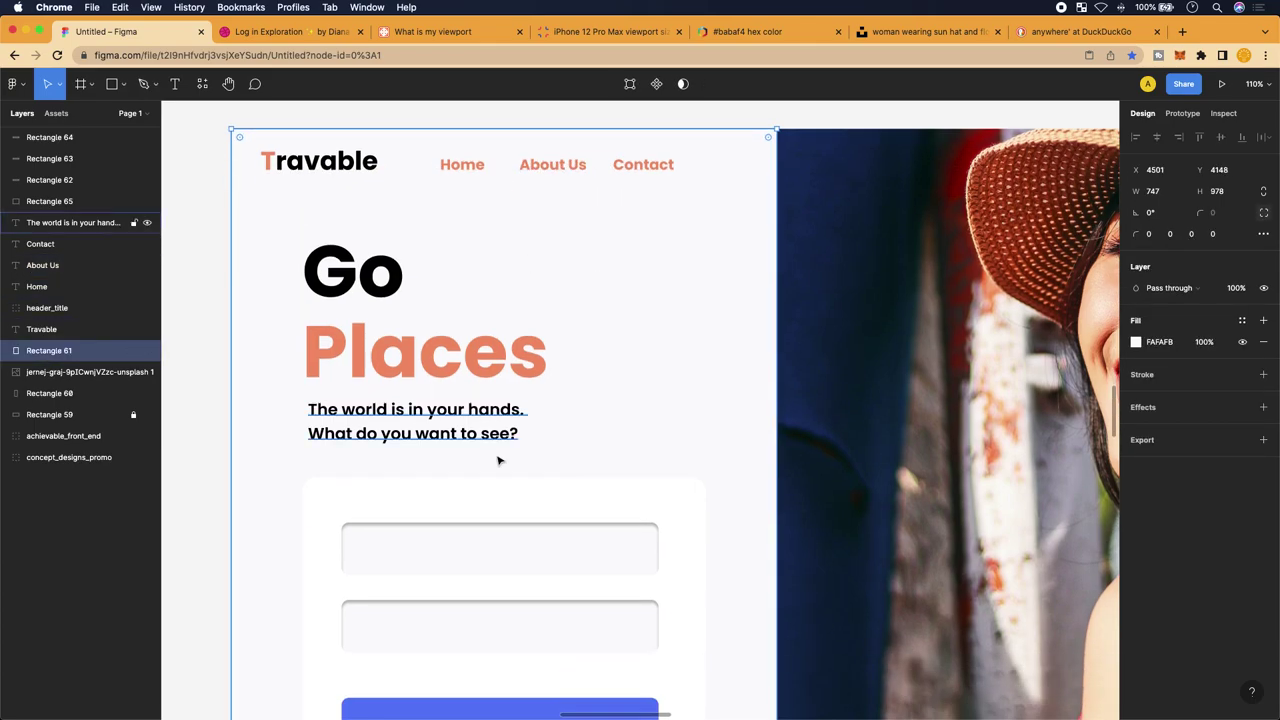
scroll(500, 451, "down", 3, "ctrl")
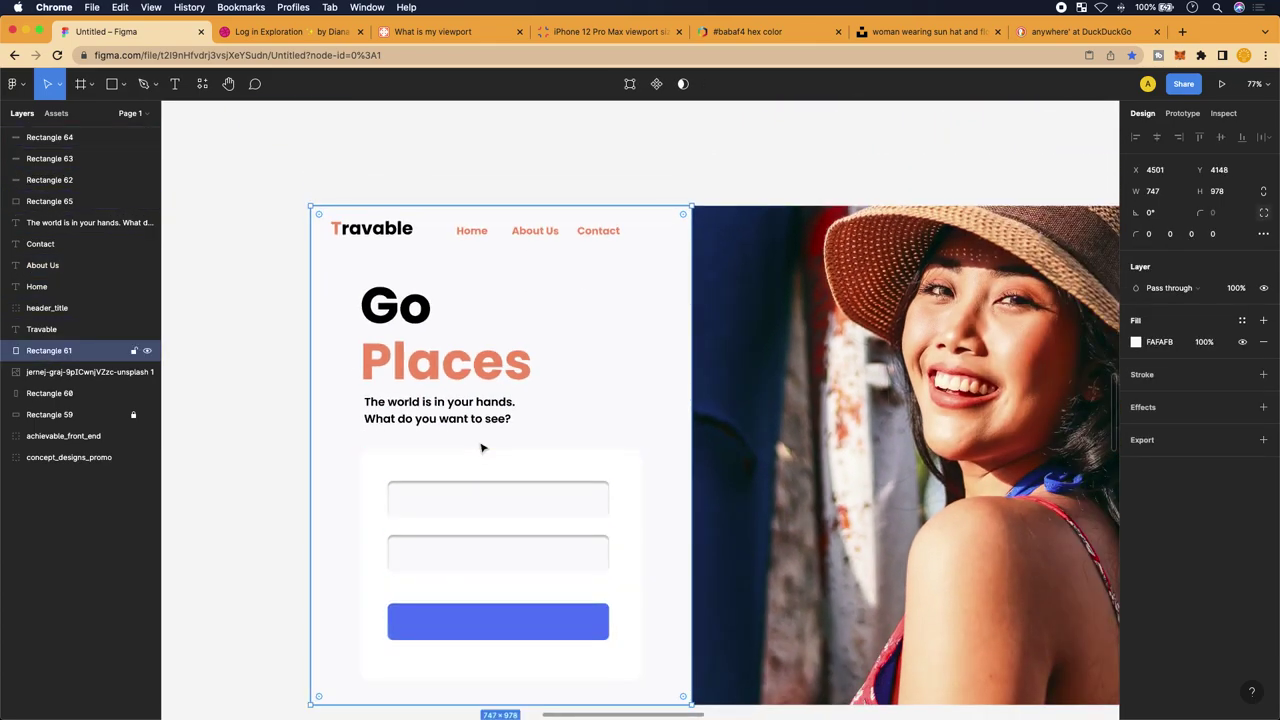
scroll(480, 460, "right", 10)
scroll(480, 460, "down", 4)
scroll(478, 465, "right", 12)
scroll(478, 465, "down", 8)
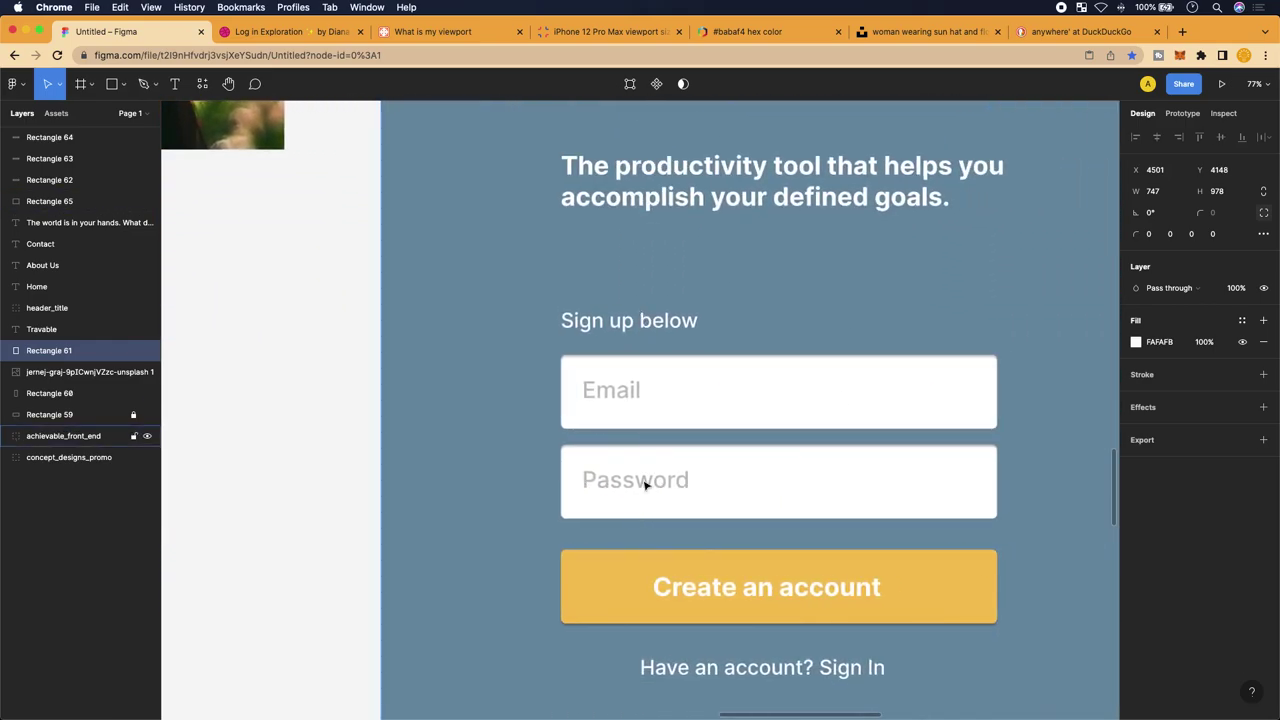
scroll(645, 485, "left", 1)
scroll(645, 485, "up", 1)
scroll(645, 485, "up", 8)
scroll(645, 485, "left", 6)
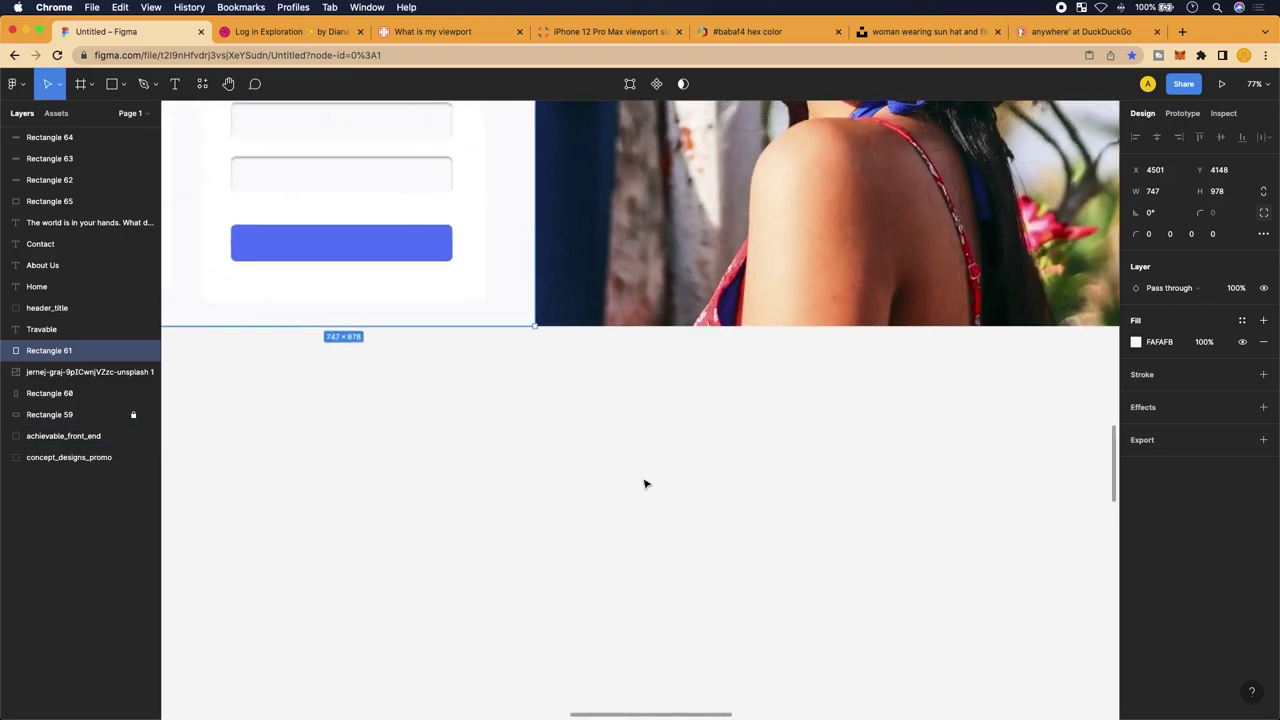
scroll(420, 240, "up", 5)
scroll(369, 232, "up", 3)
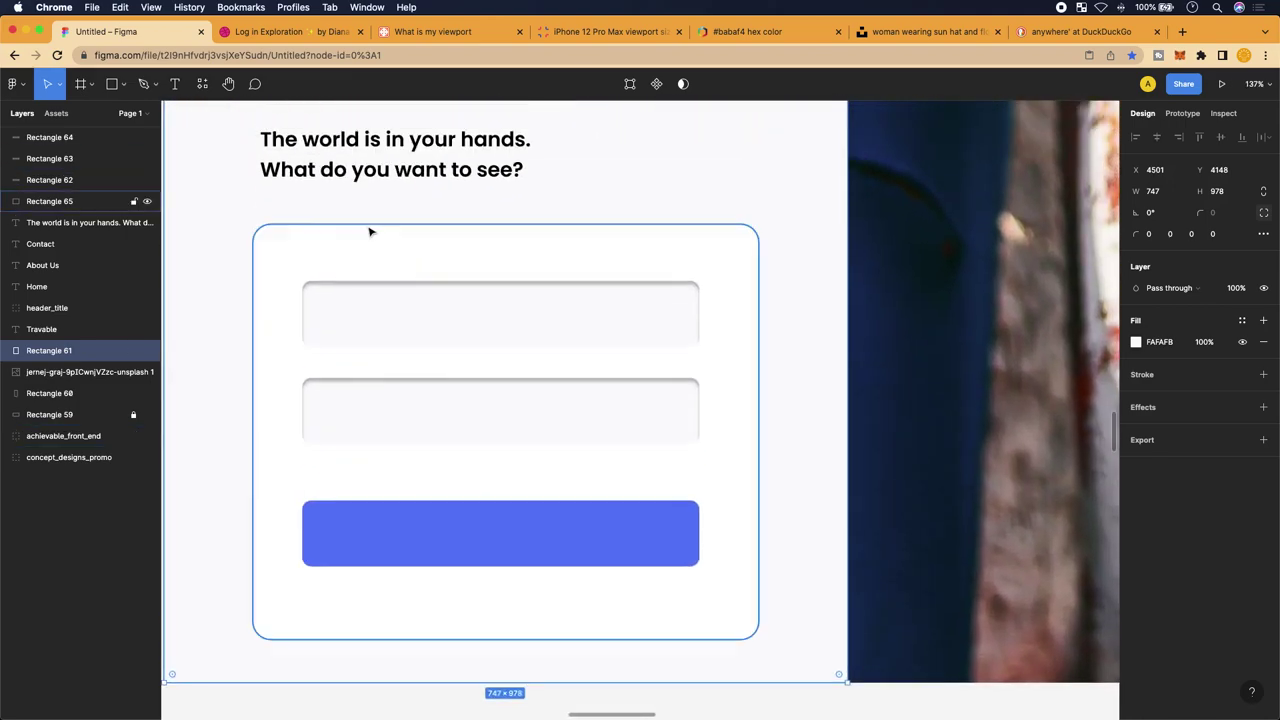
Inspect the tagline and the header_title group to check the spacing between the heading, tagline and form panel
scroll(316, 237, "up", 3)
left_click(329, 243)
scroll(336, 246, "down", 3)
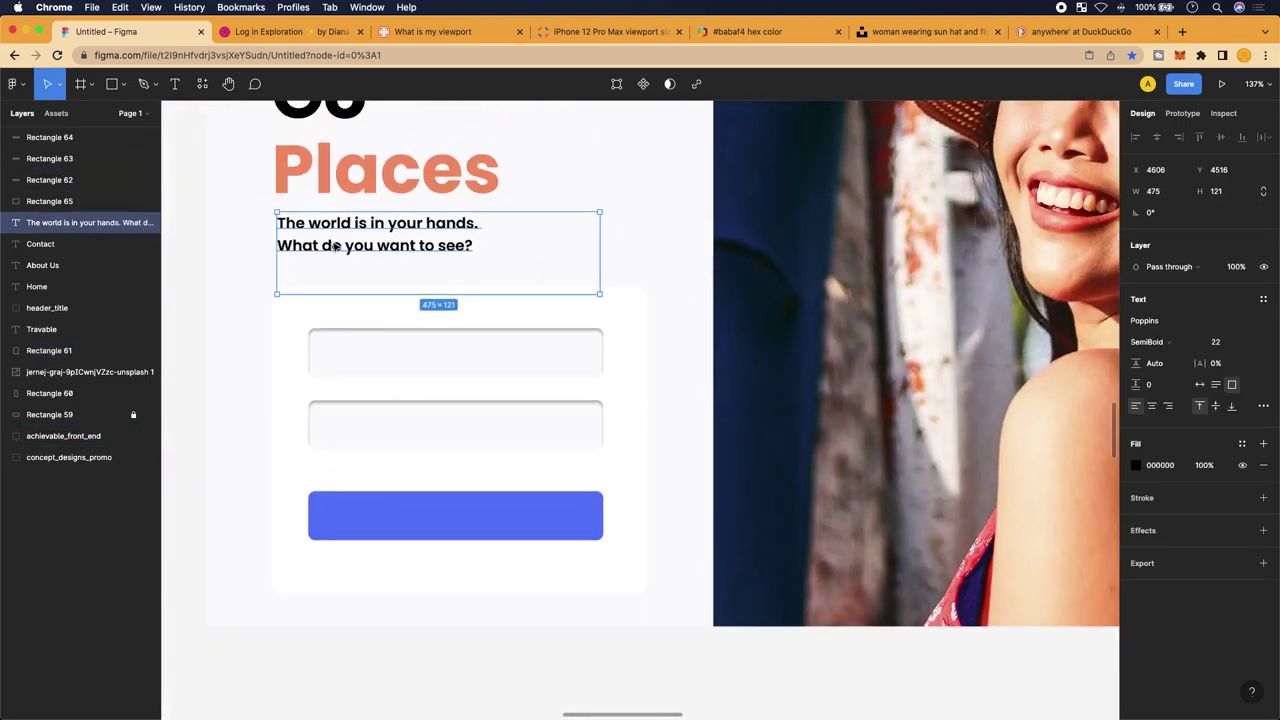
scroll(336, 240, "up", 3)
left_click(337, 225)
scroll(337, 240, "up", 3)
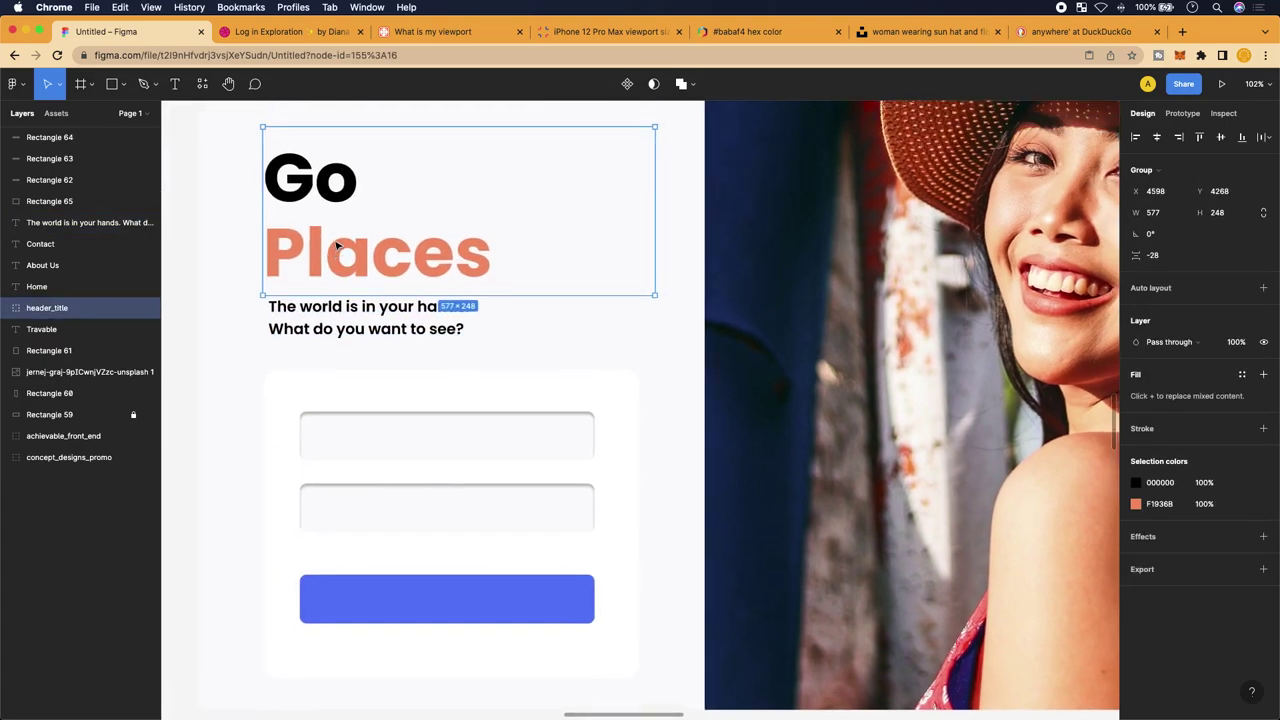
left_click(430, 220)
left_click(388, 274)
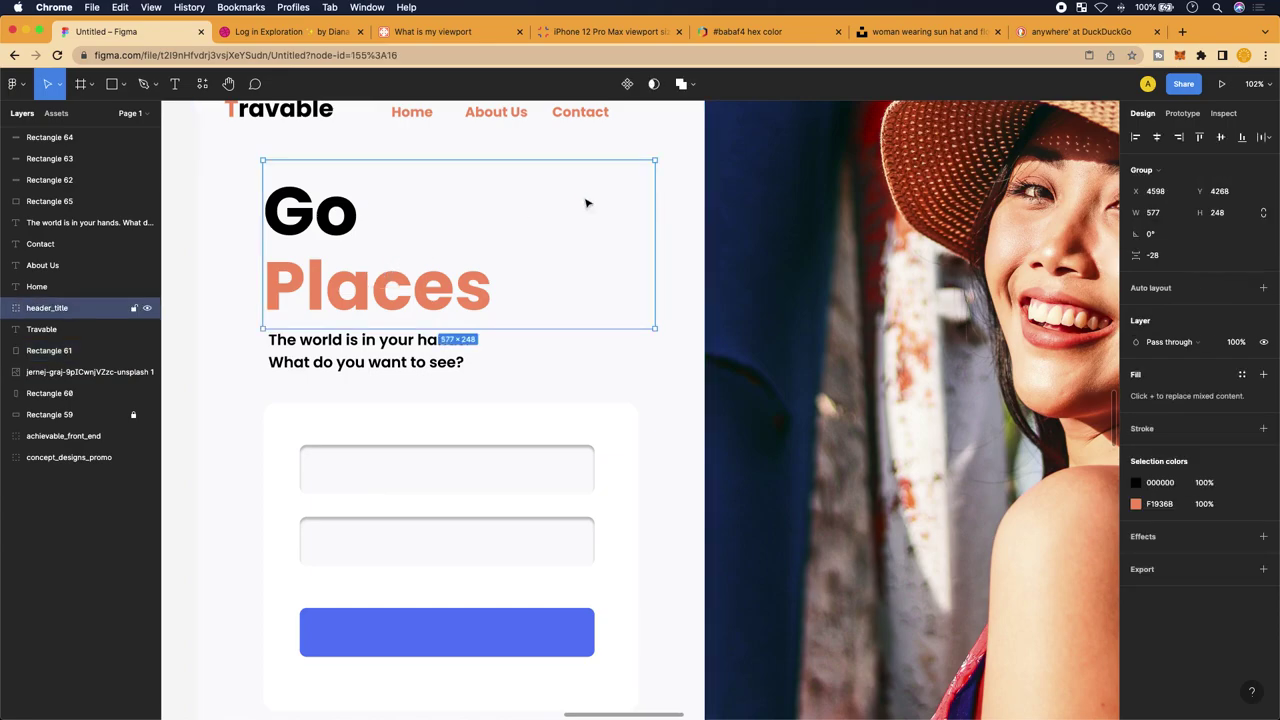
Try middle vertical alignment and a shorter text box for the word Go inside the header_title group
double_click(406, 257)
left_click(305, 215)
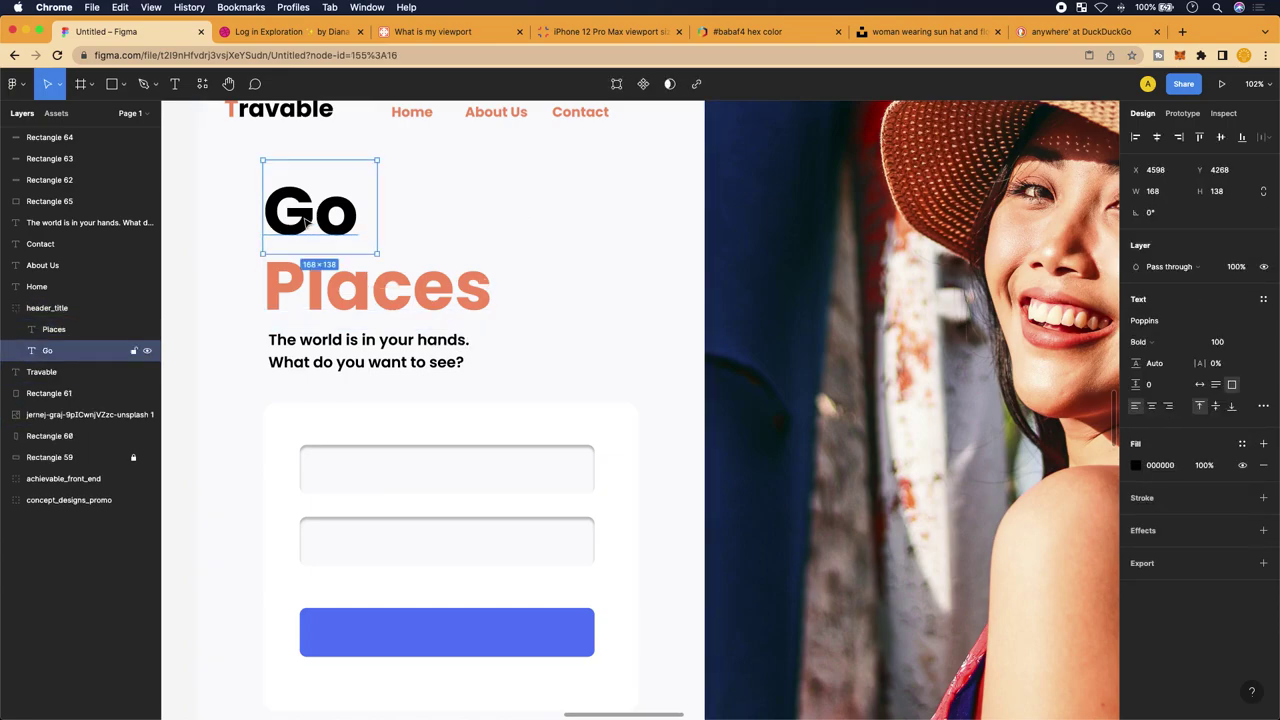
left_click(1216, 407)
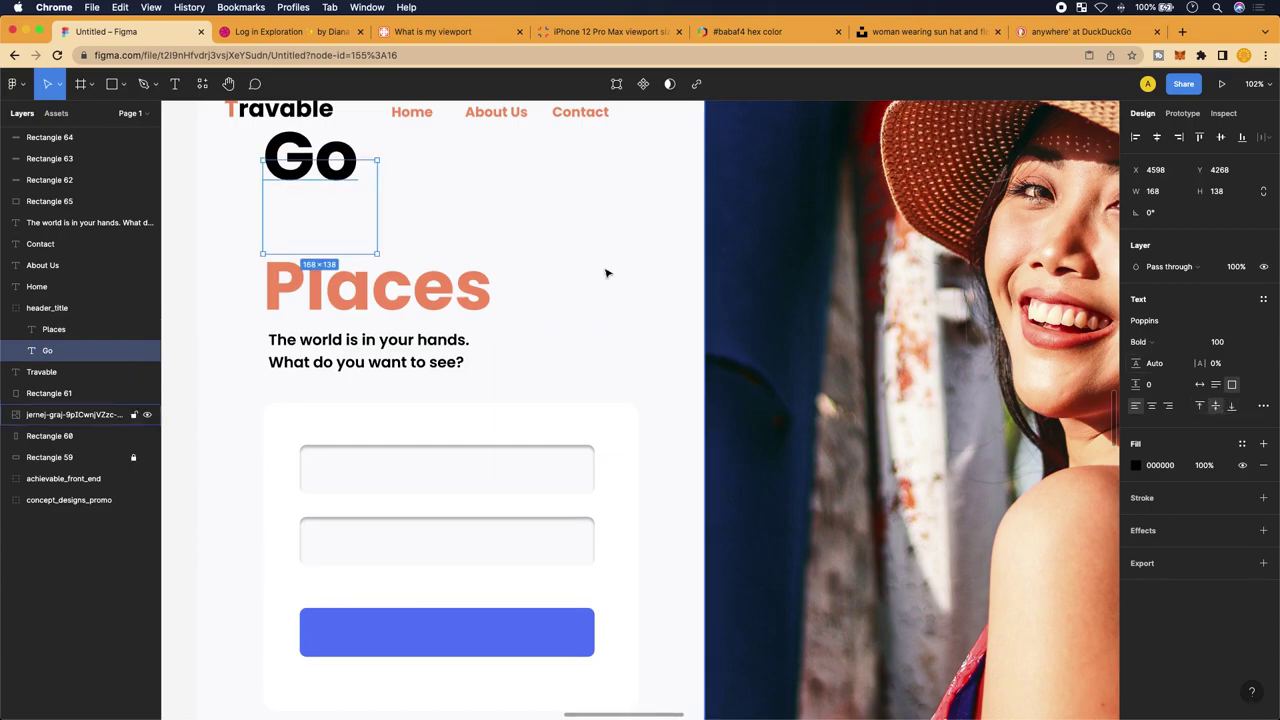
left_click_drag(320, 160, 311, 201)
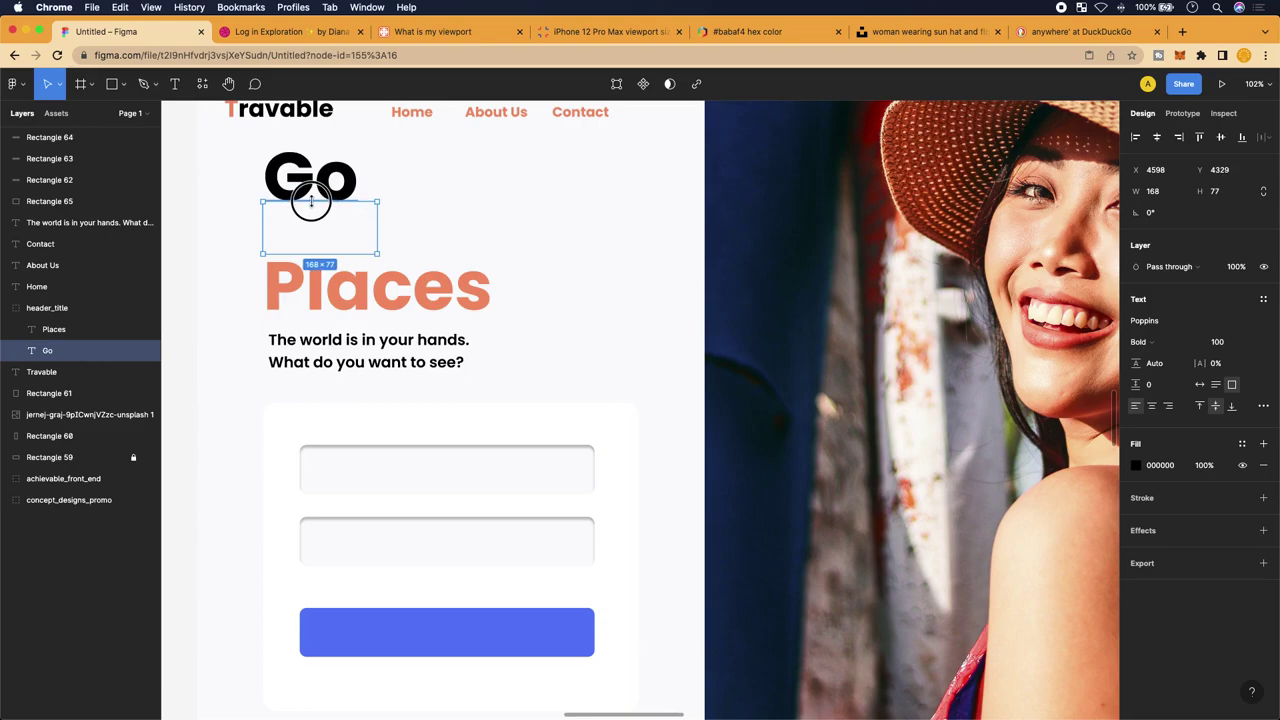
left_click(1198, 406)
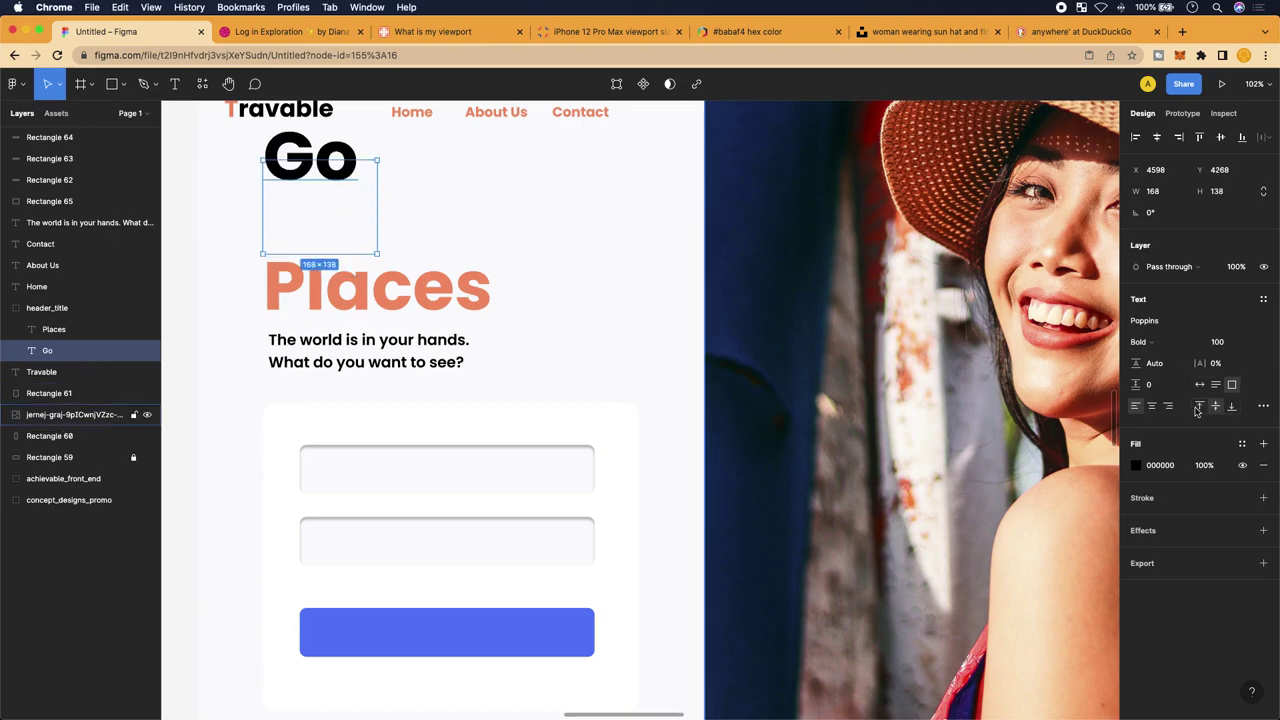
left_click(1198, 406)
mouse_move(337, 250)
left_mouse_down()
mouse_move(337, 229)
mouse_move(335, 248)
left_mouse_up()
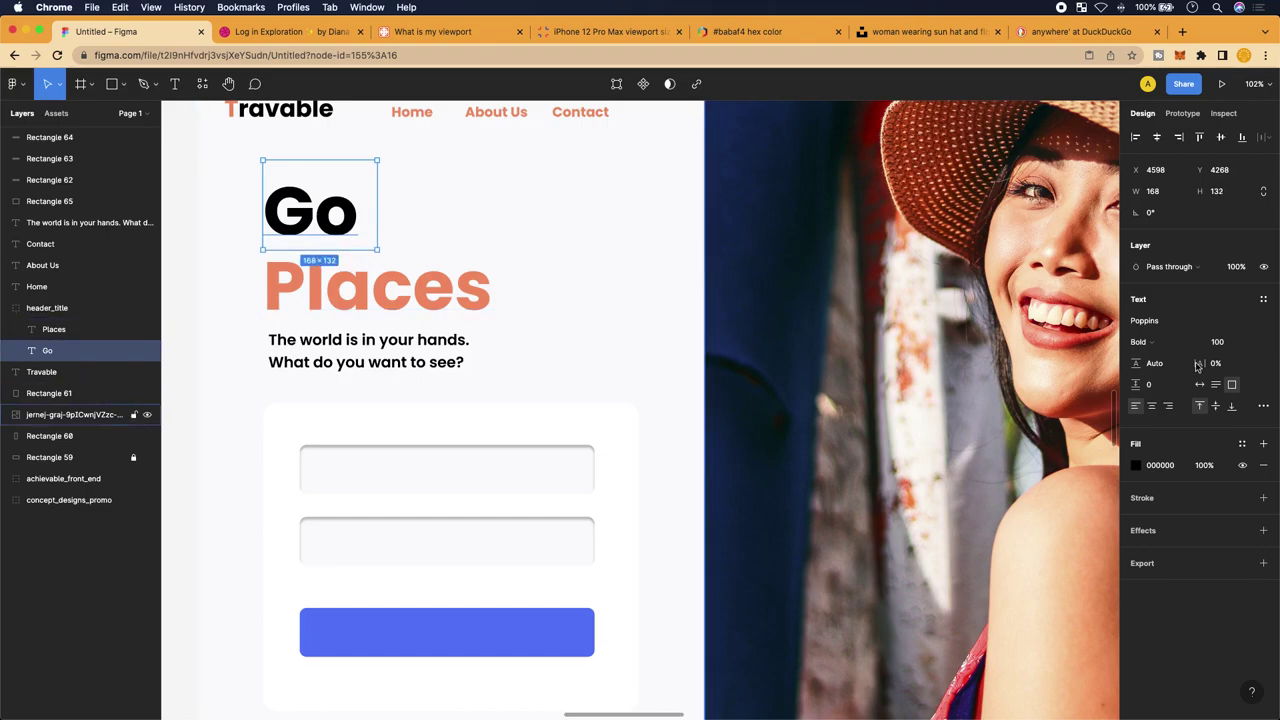
left_click(1215, 406)
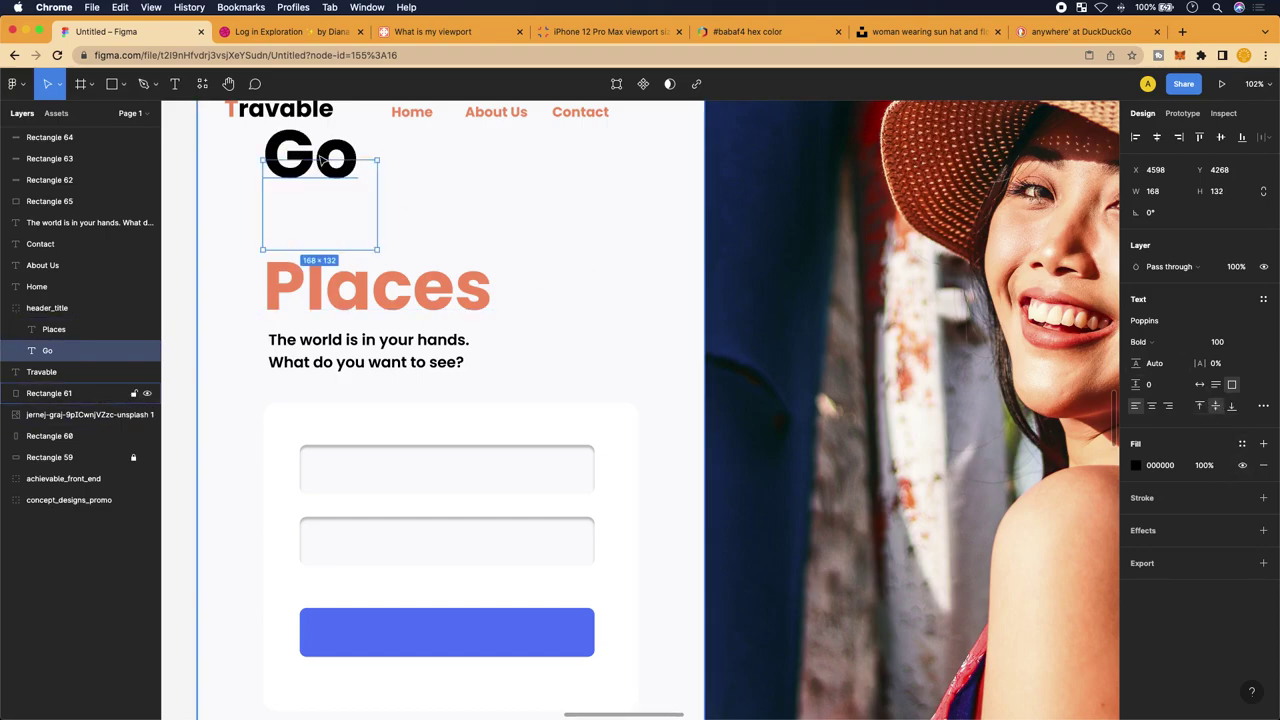
Move the word Go up slightly and the word Places up to Y 4356, tightening the heading's line spacing
left_click_drag(309, 226, 300, 198)
left_click(318, 256)
double_click(322, 252)
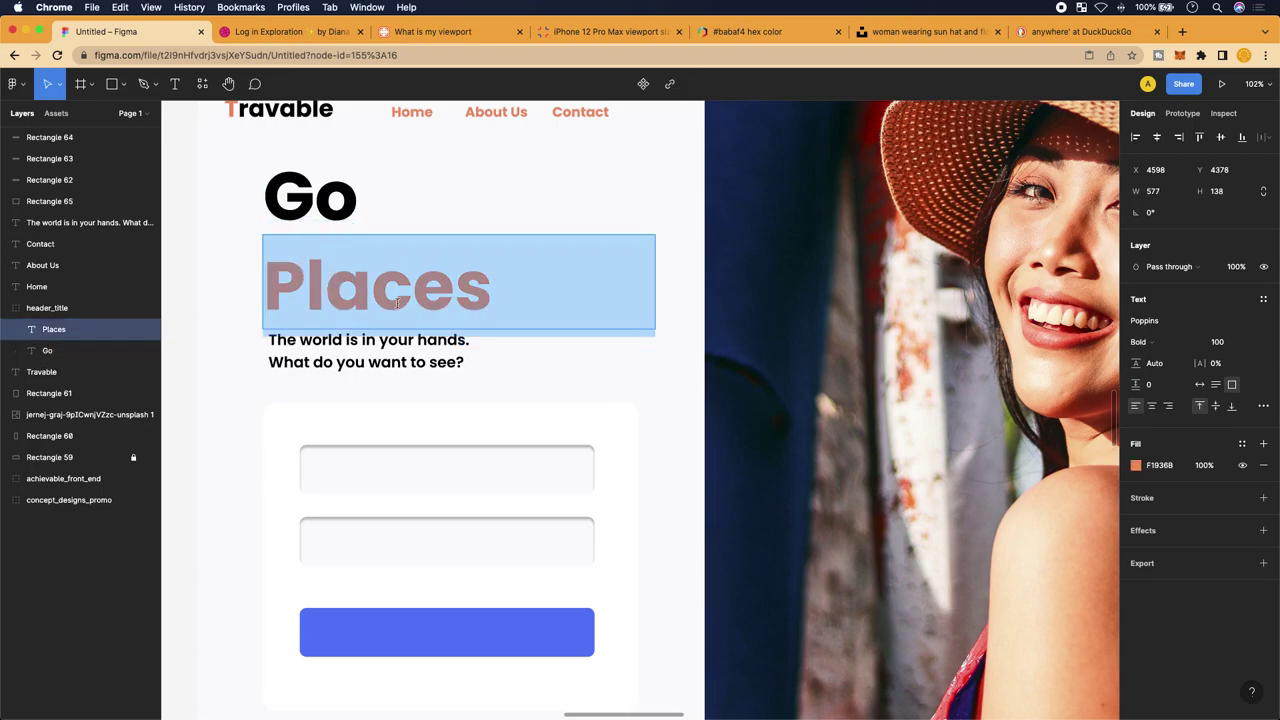
left_click(463, 360)
left_click(589, 298)
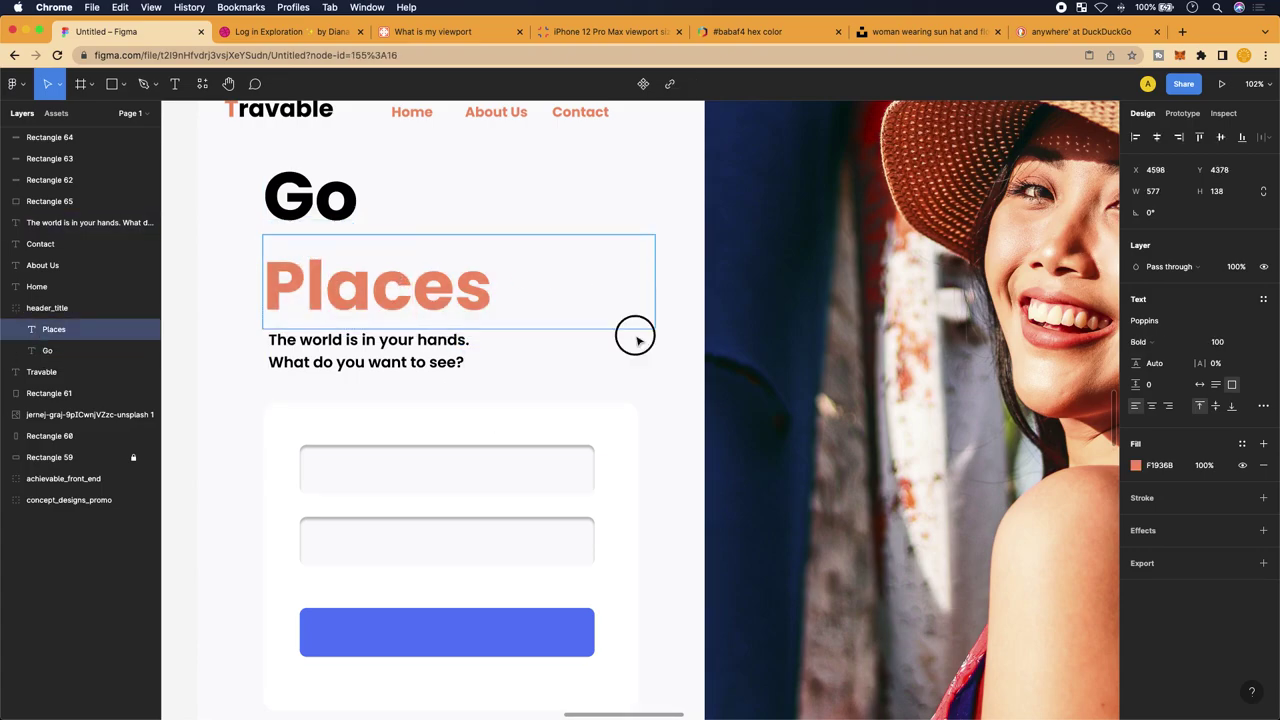
left_click_drag(577, 283, 577, 265)
scroll(577, 266, "down", 2)
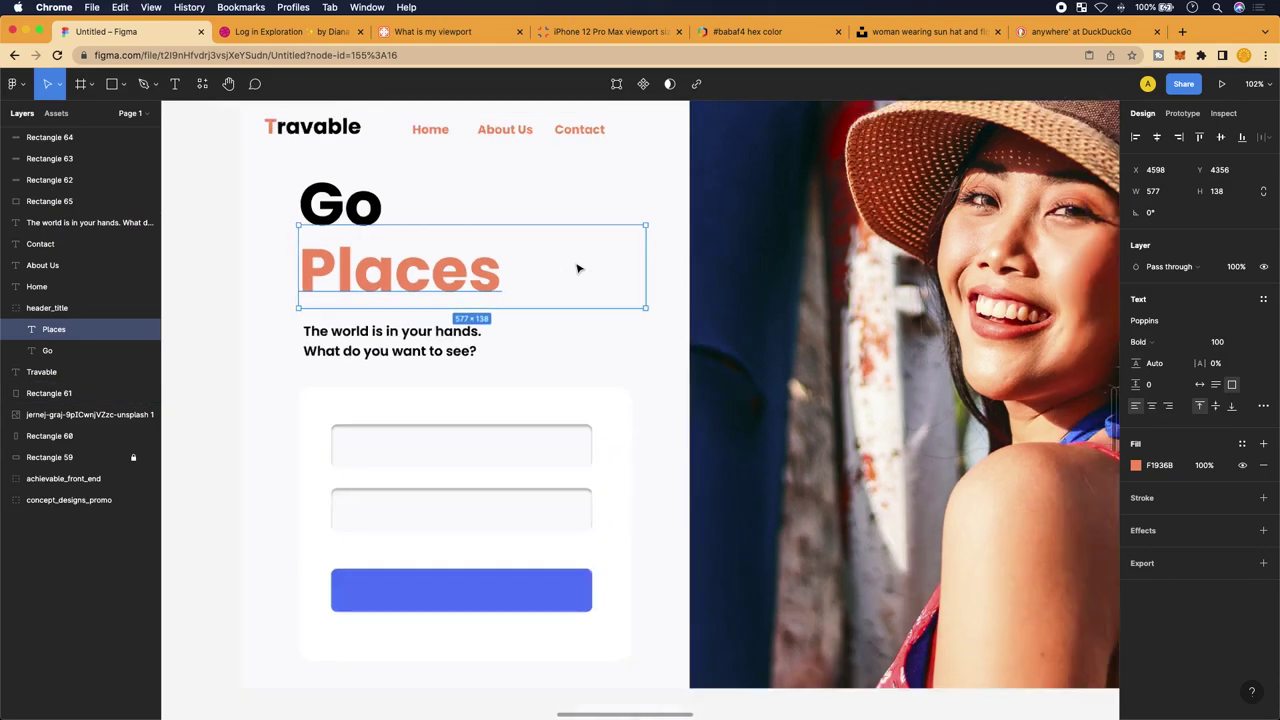
scroll(540, 380, "down", 3)
scroll(534, 411, "down", 2)
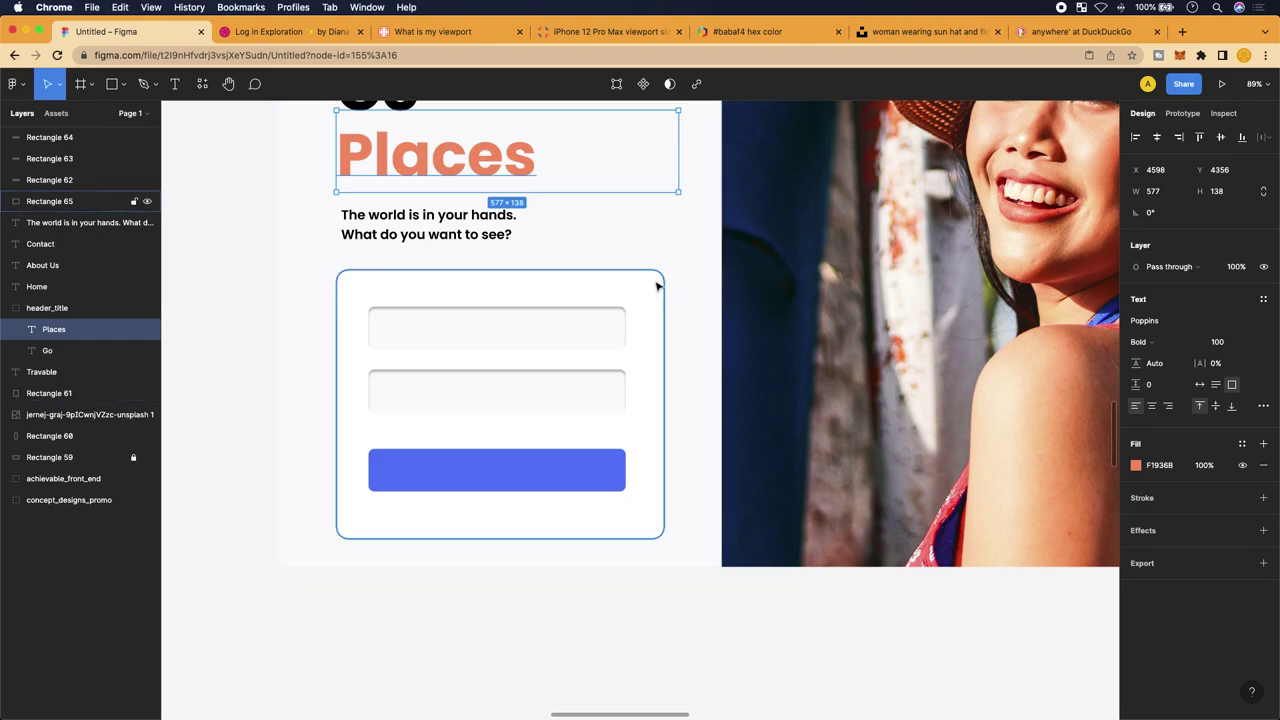
Move the header_title group up to Y 4240, increasing the gap above the tagline
left_click(686, 240)
right_click(683, 234)
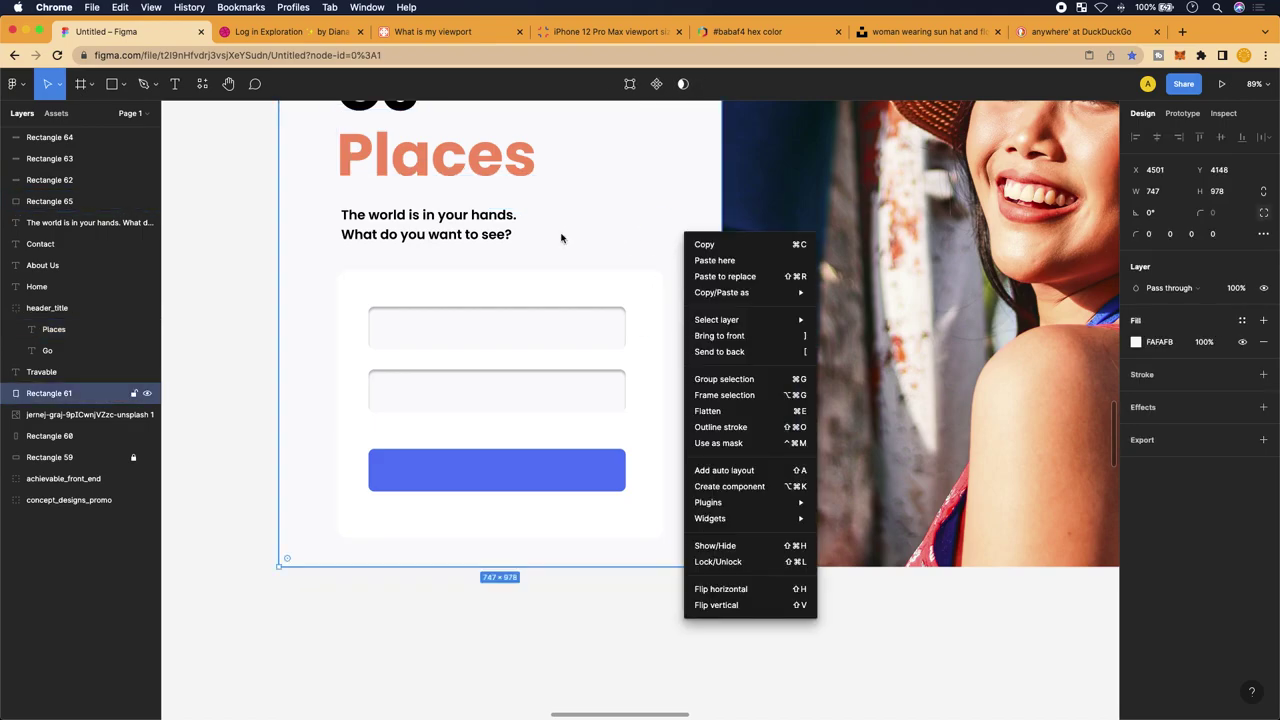
left_click(243, 267)
scroll(243, 268, "up", 3)
scroll(243, 268, "down", 1)
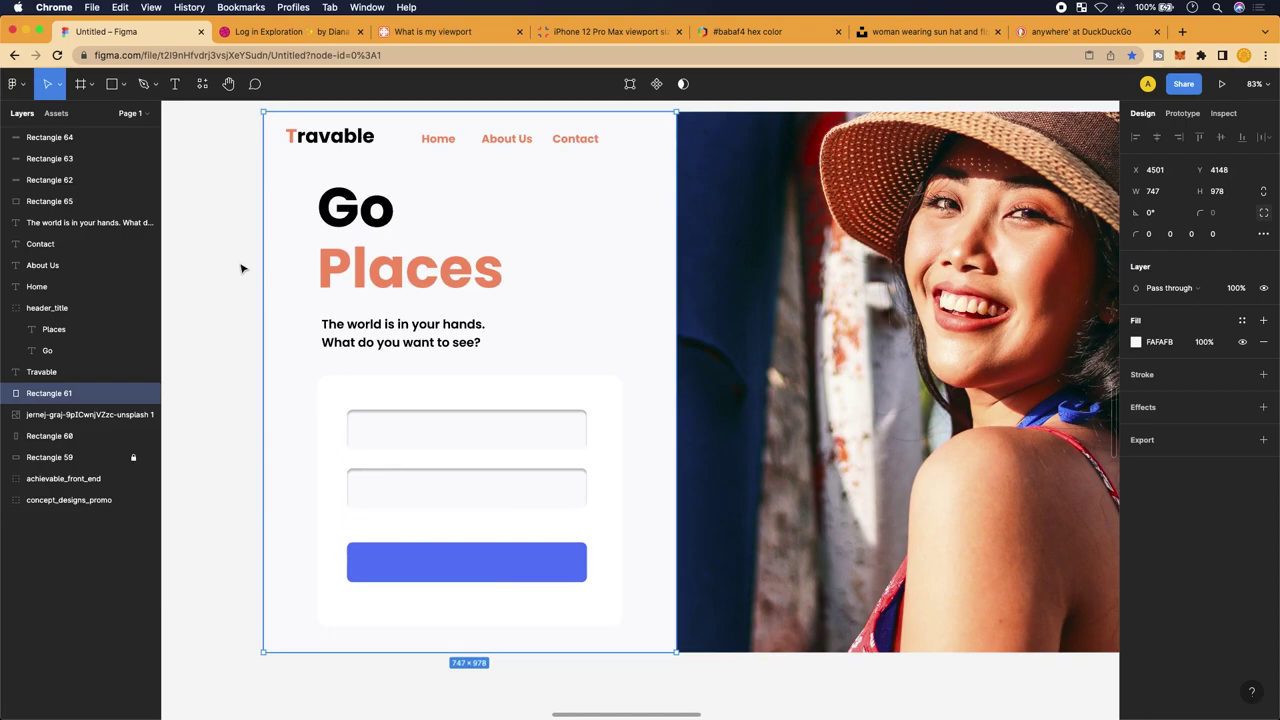
left_click(422, 250)
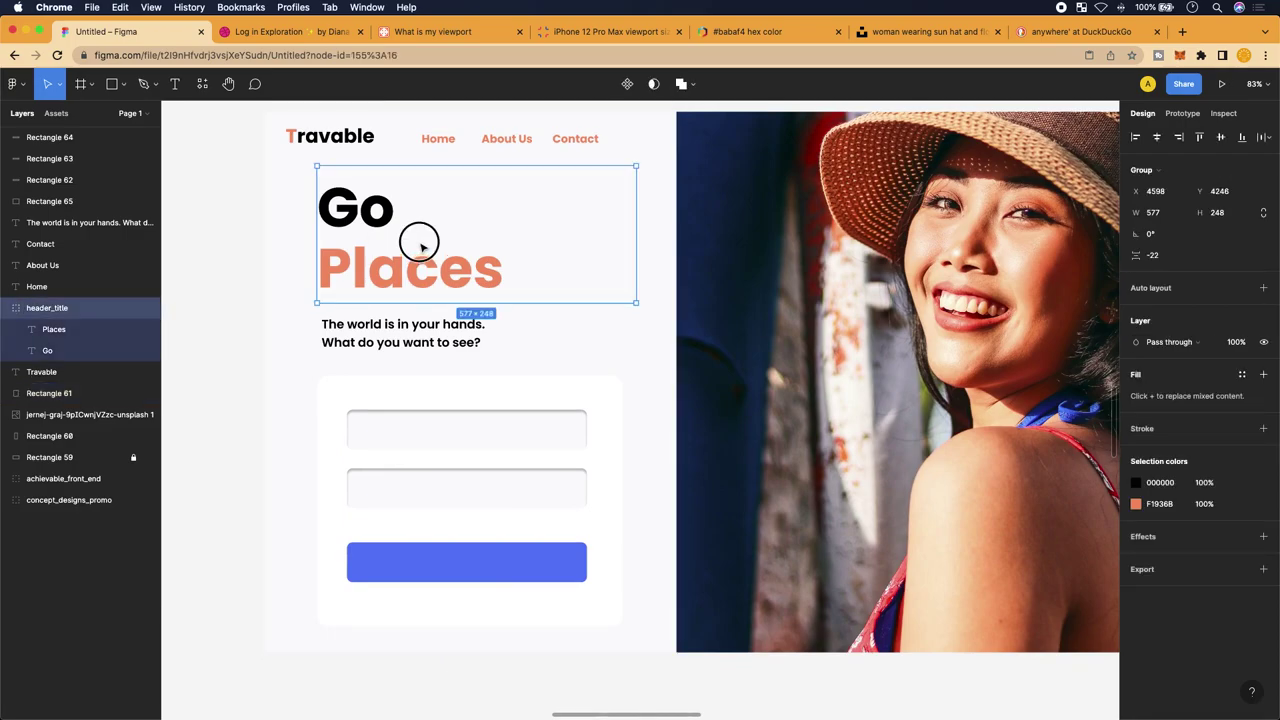
left_click_drag(421, 245, 420, 242)
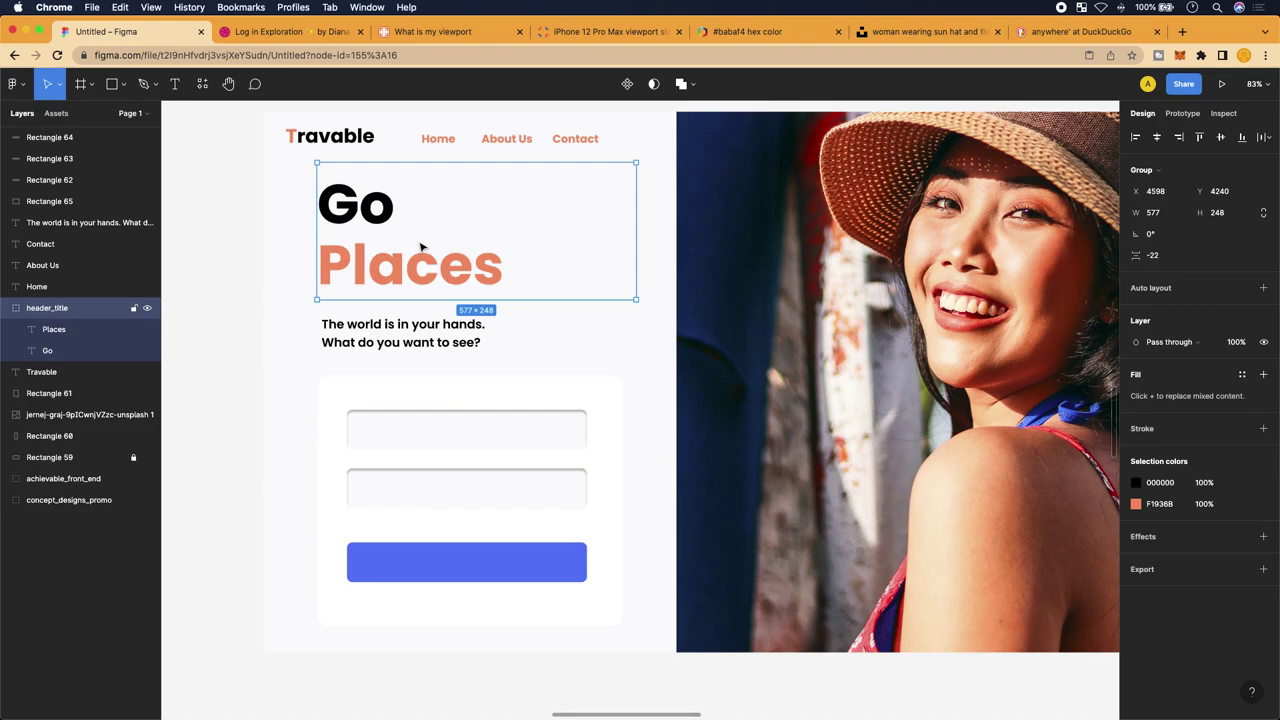
Examine the form fields and their white panel against the overall landing page layout
left_click(409, 432)
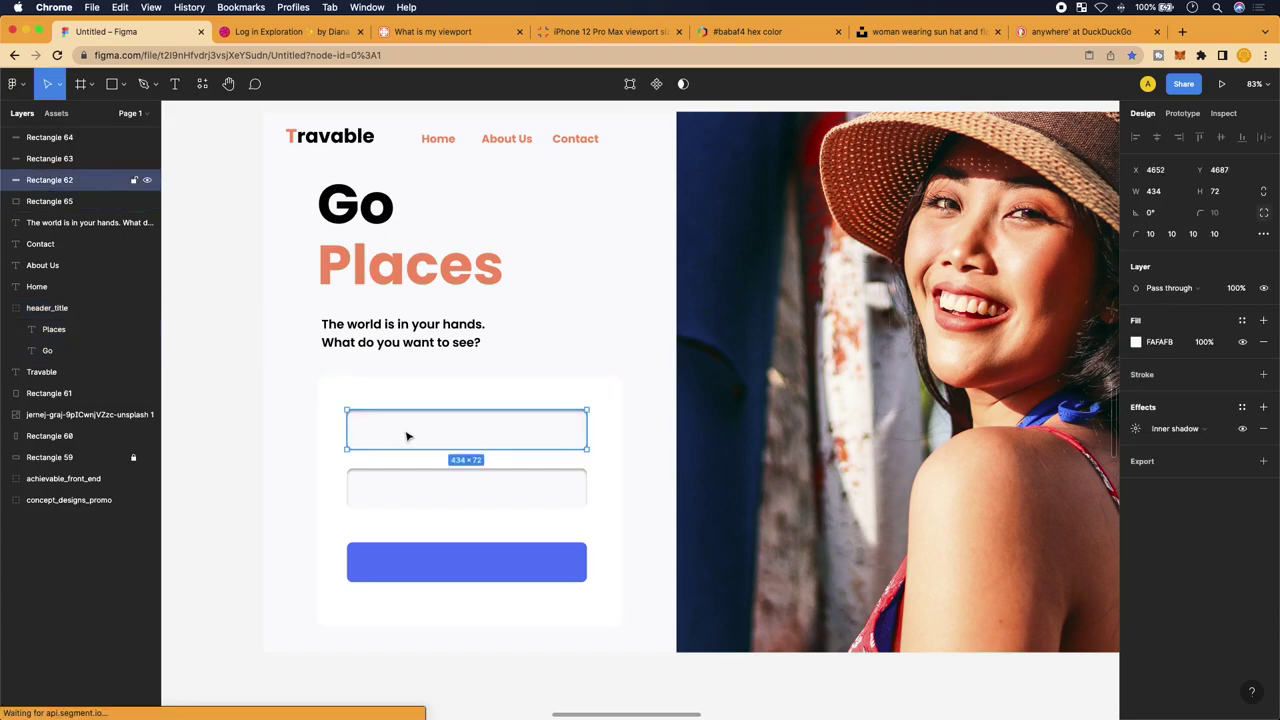
scroll(407, 412, "down", 5)
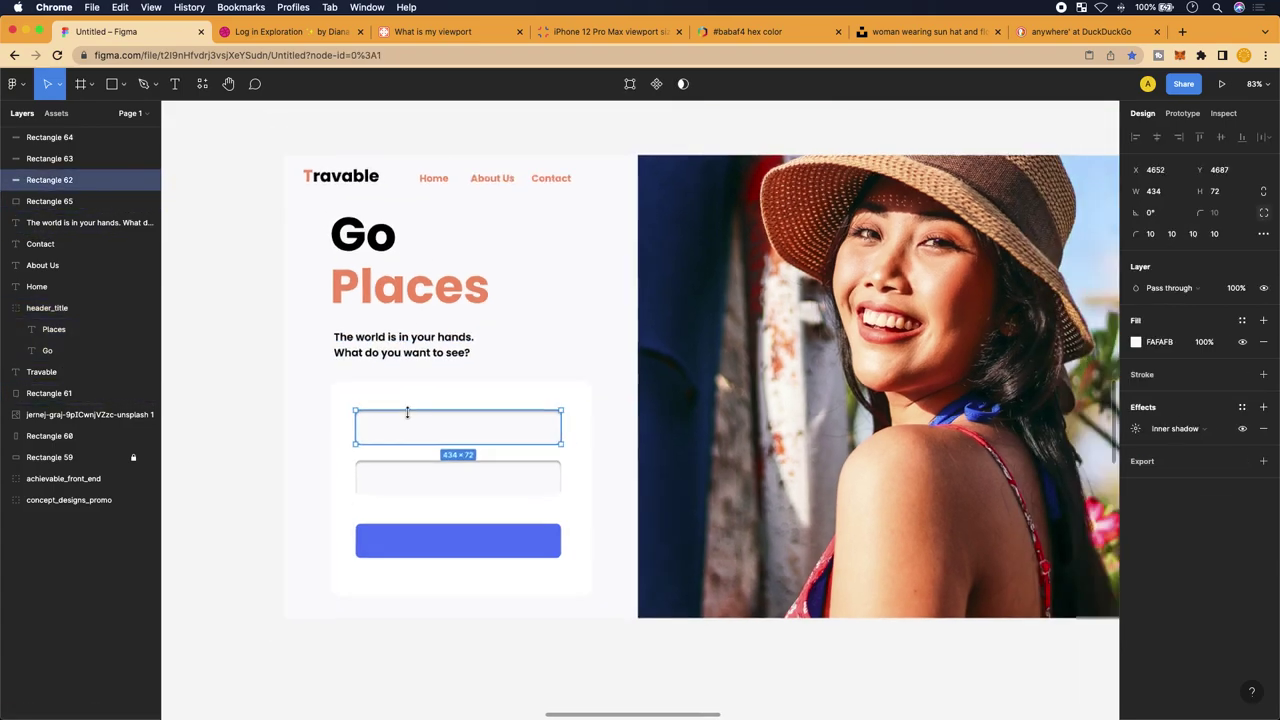
left_click(307, 630)
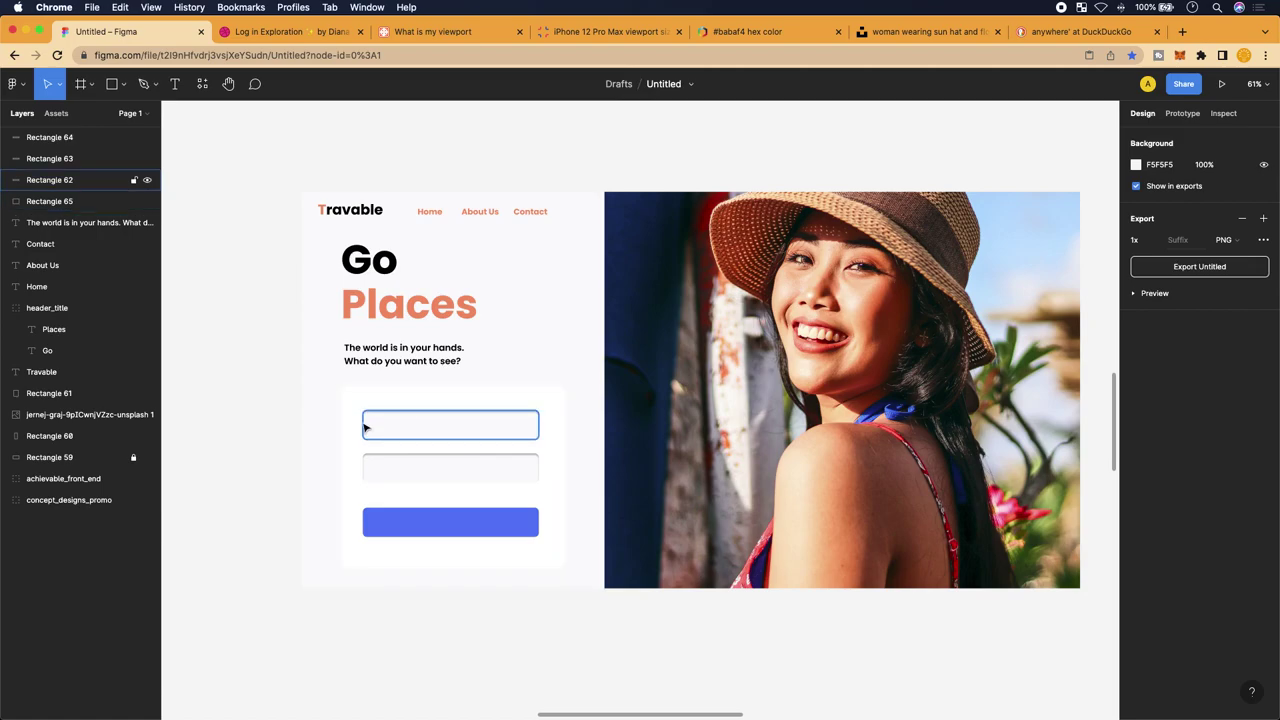
scroll(360, 390, "up", 5)
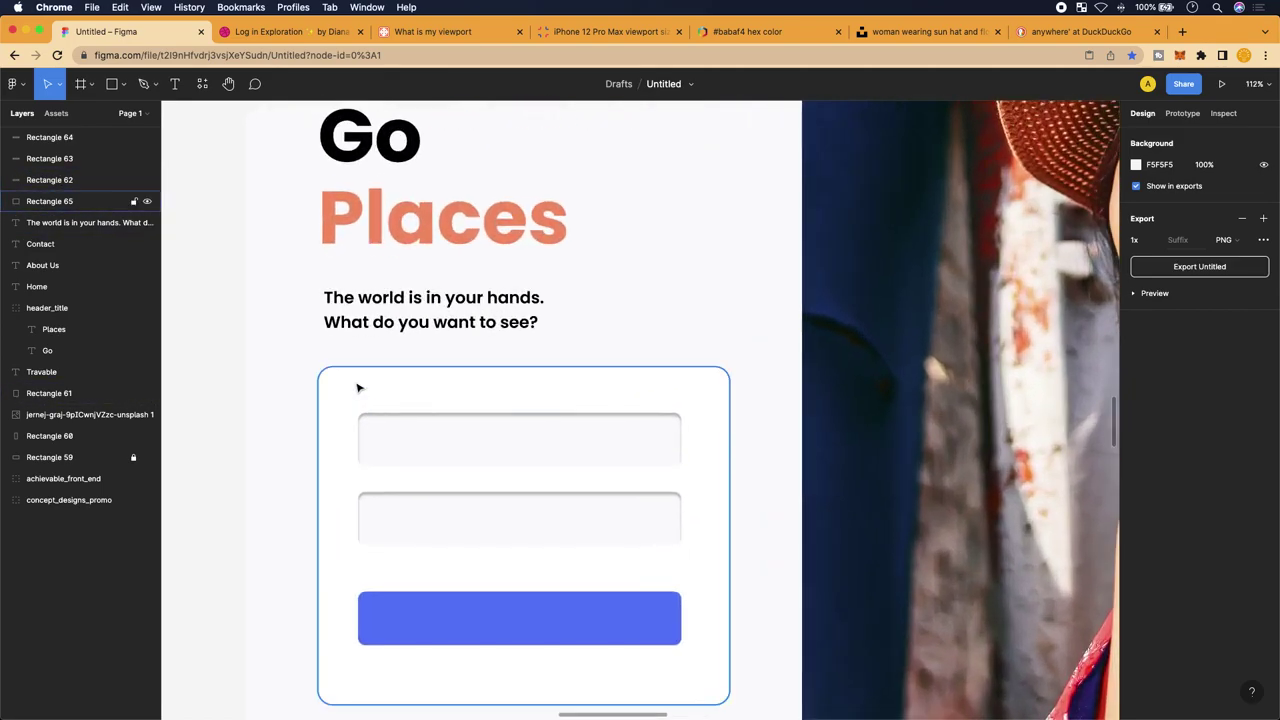
scroll(357, 388, "down", 5)
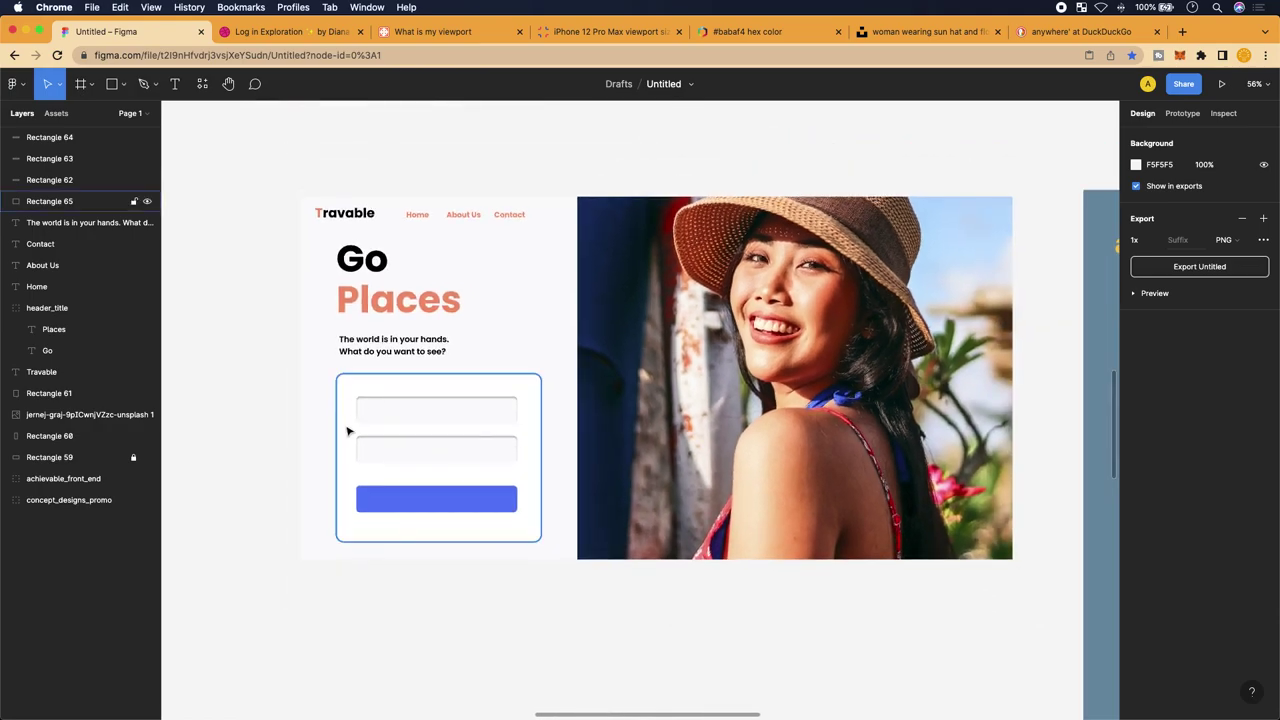
Compare the form with the blue productivity tool design and delete the white rounded panel behind the fields
left_click(348, 464)
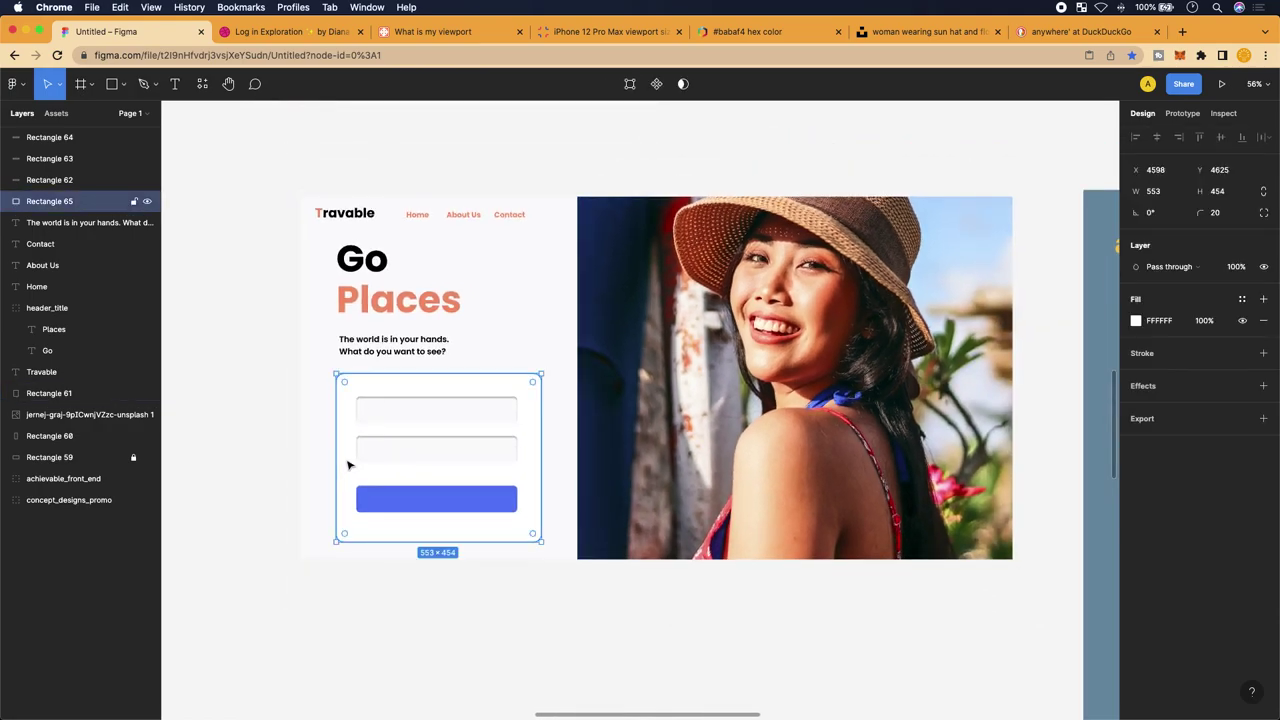
scroll(348, 464, "right", 10)
scroll(348, 464, "down", 5)
scroll(348, 464, "left", 10)
scroll(348, 464, "up", 5)
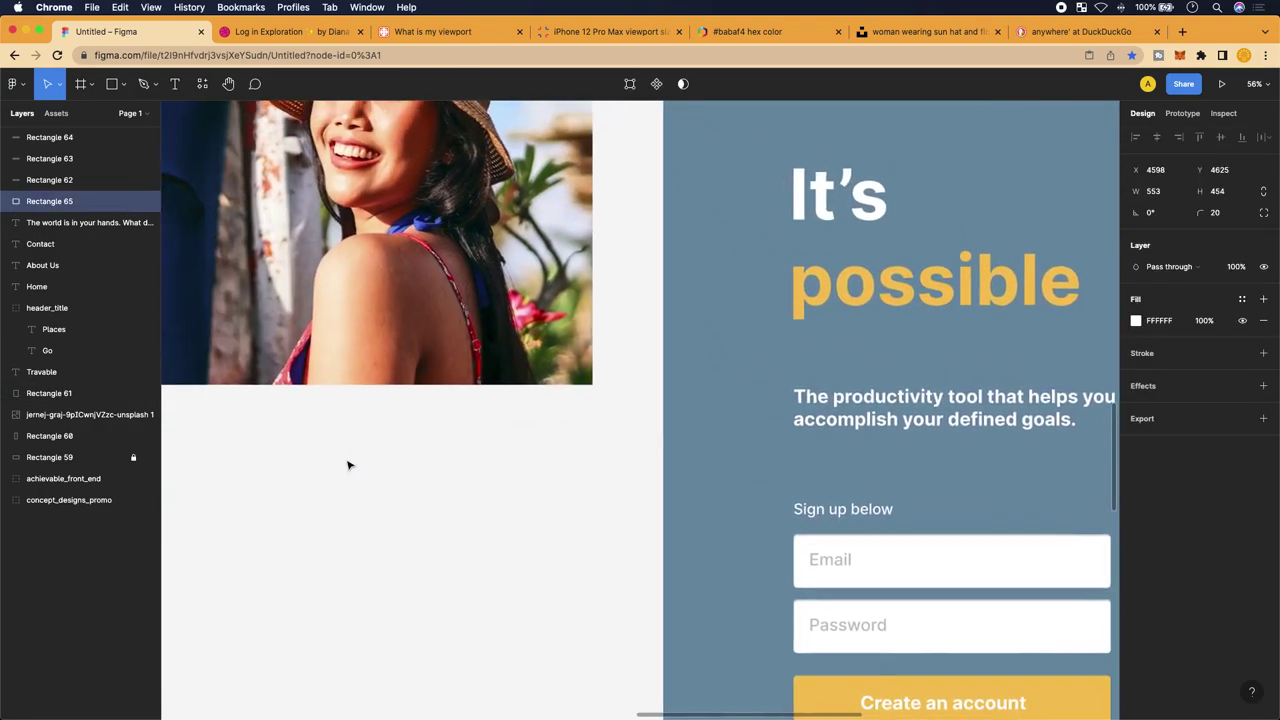
scroll(348, 464, "down", 3)
scroll(489, 548, "up", 5)
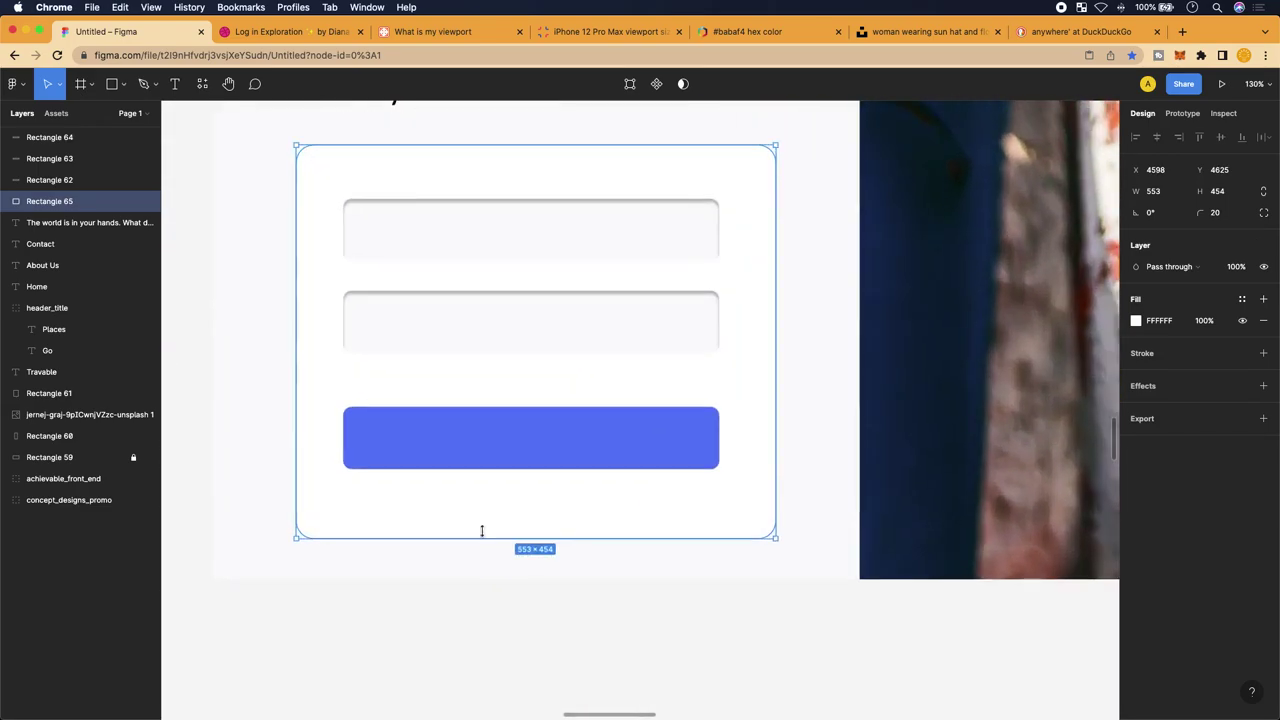
scroll(360, 551, "up", 2)
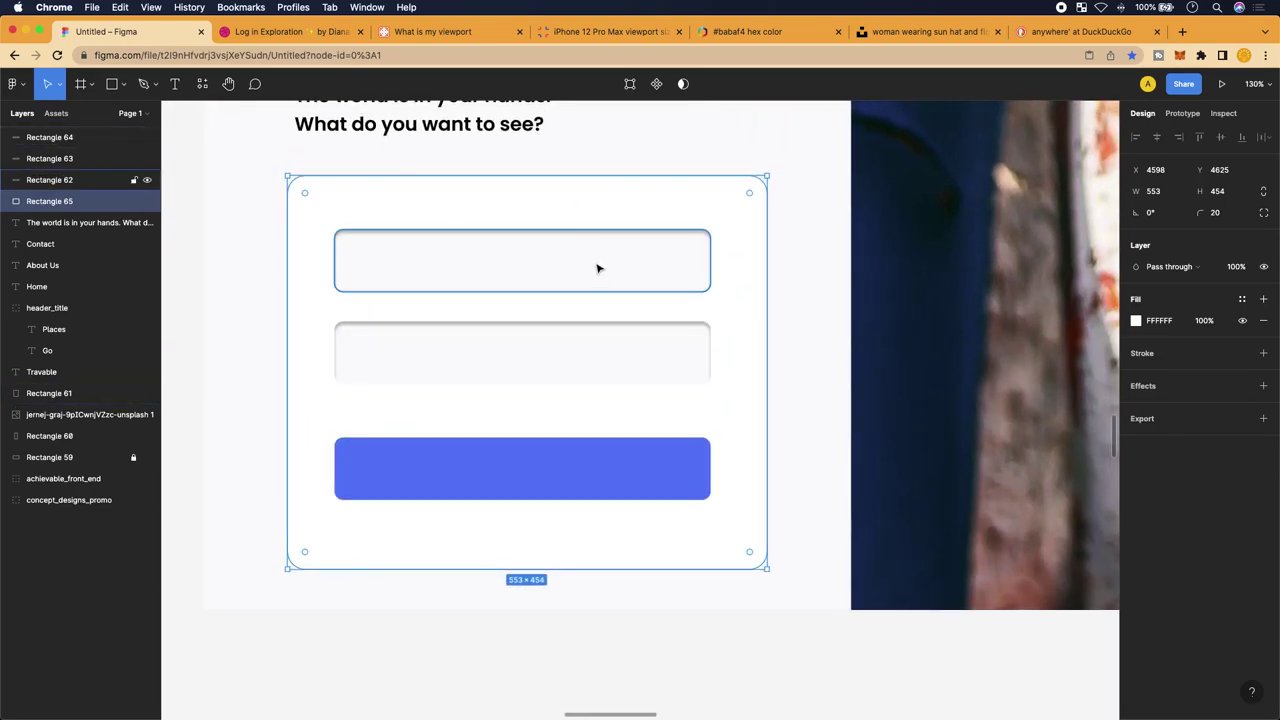
scroll(590, 262, "up", 2)
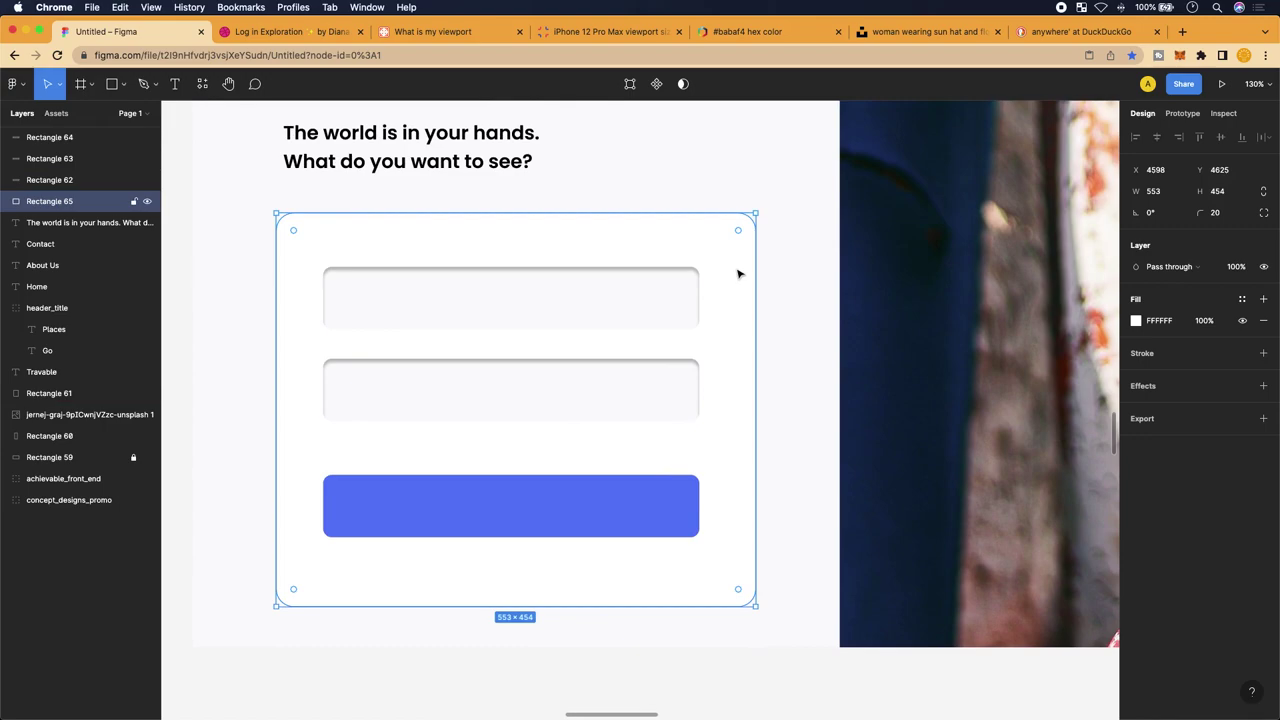
key("Delete")
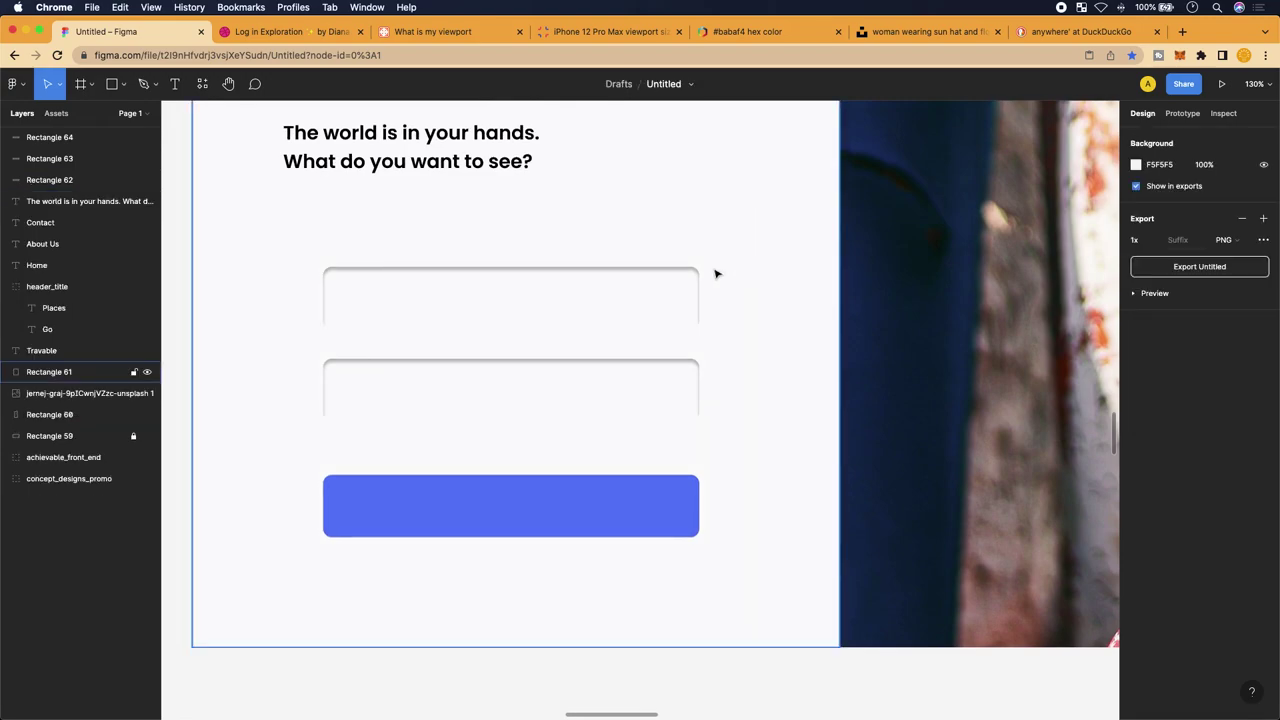
Set the fill of both form input fields to white FFFFFF
left_click(580, 317)
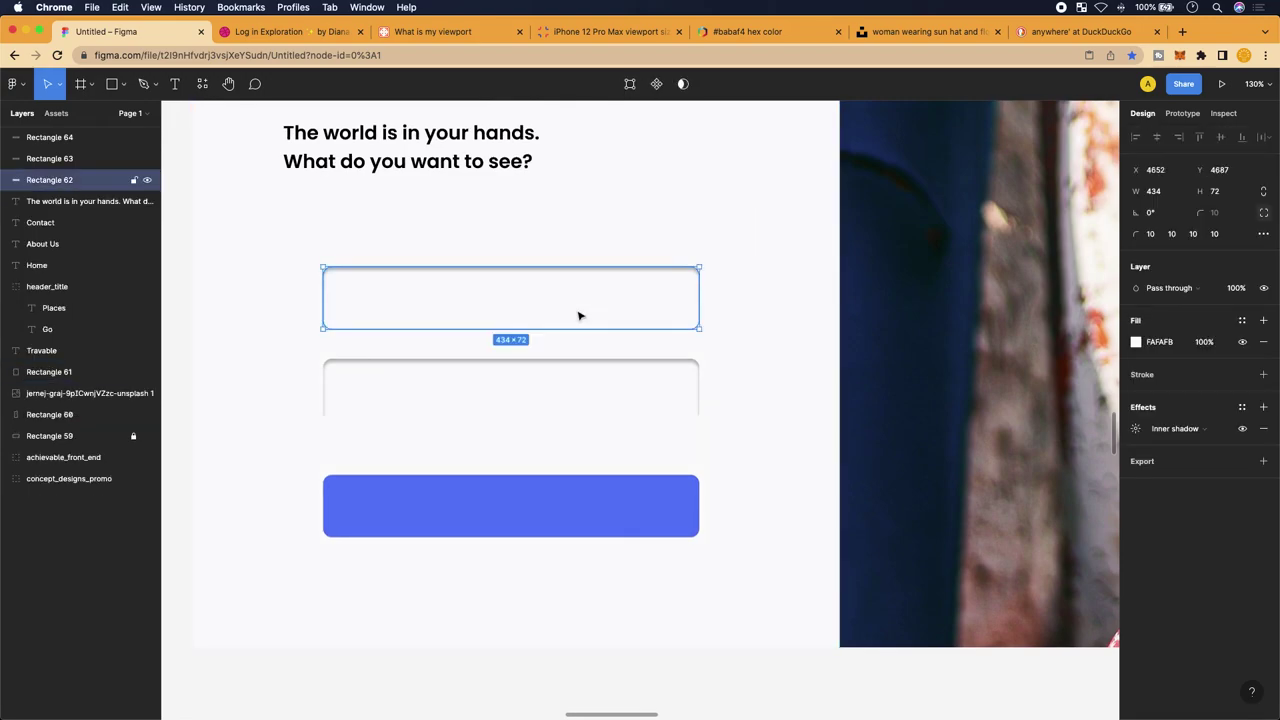
left_click(1137, 343)
left_click(975, 628)
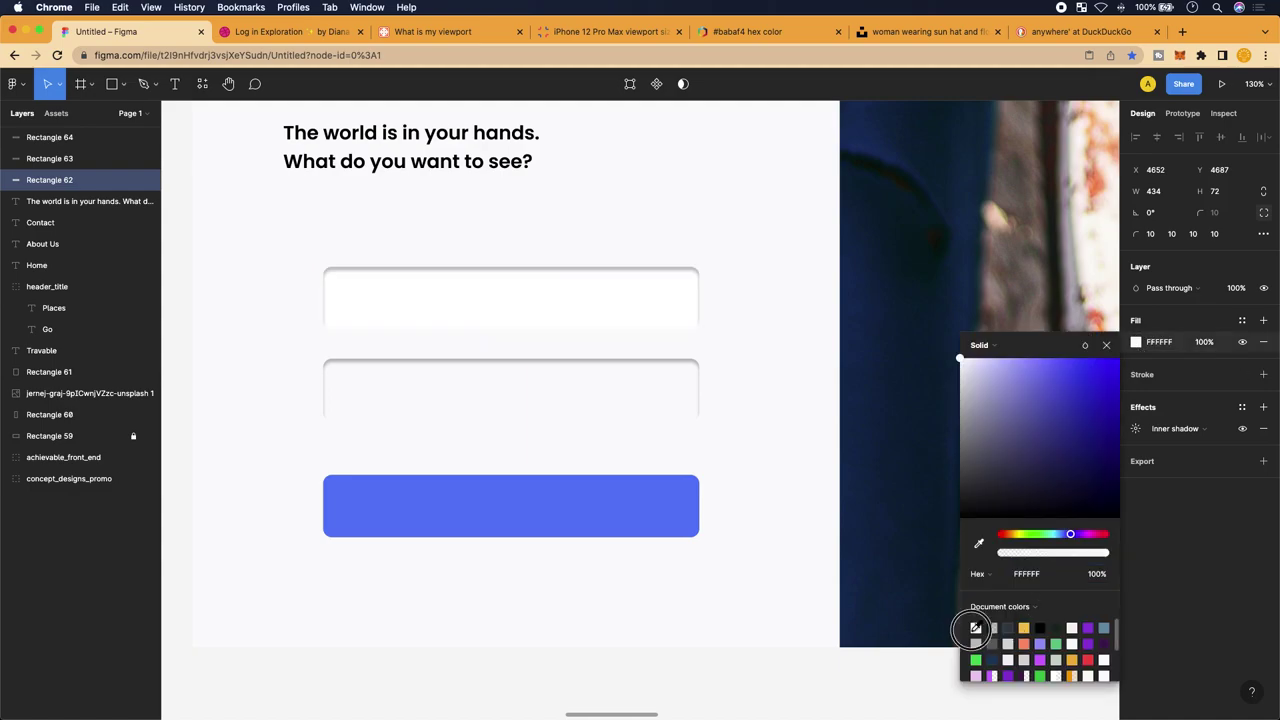
left_click(549, 366)
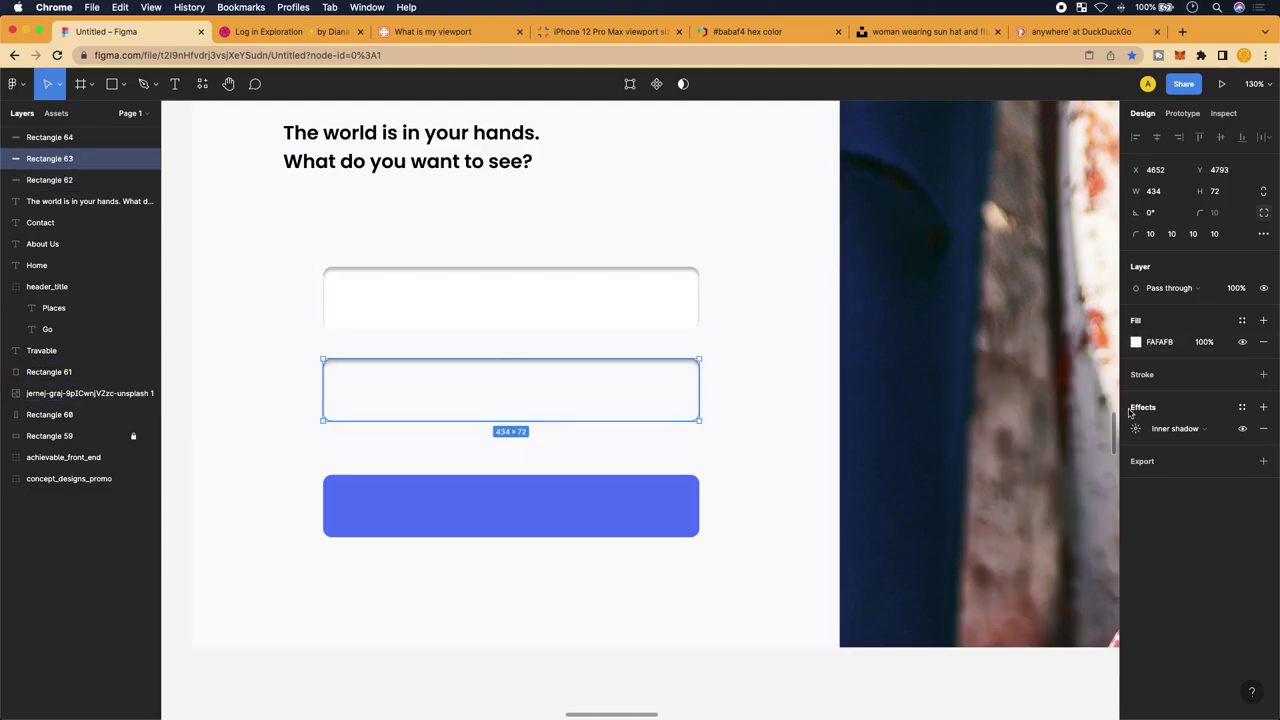
left_click(1137, 342)
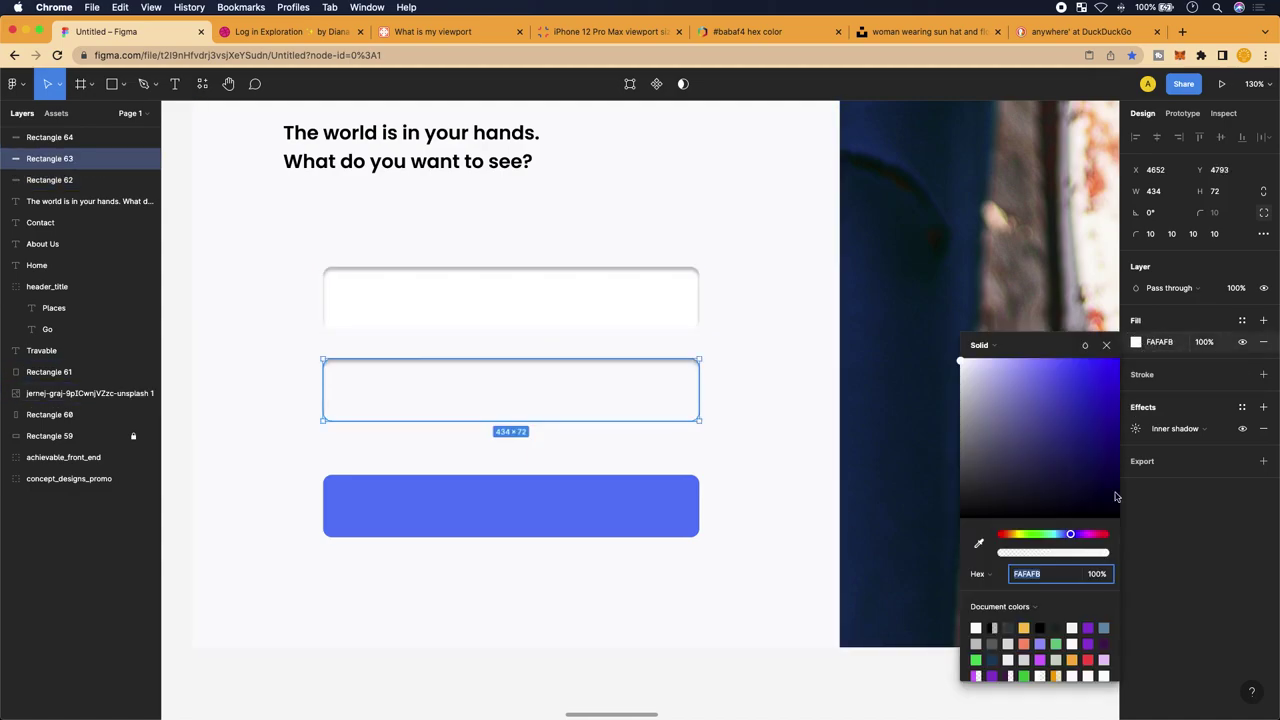
left_click(978, 627)
left_click(511, 457)
Review the landing page's form area, checking how the fields and button sit on the plain background
scroll(507, 495, "down", 5)
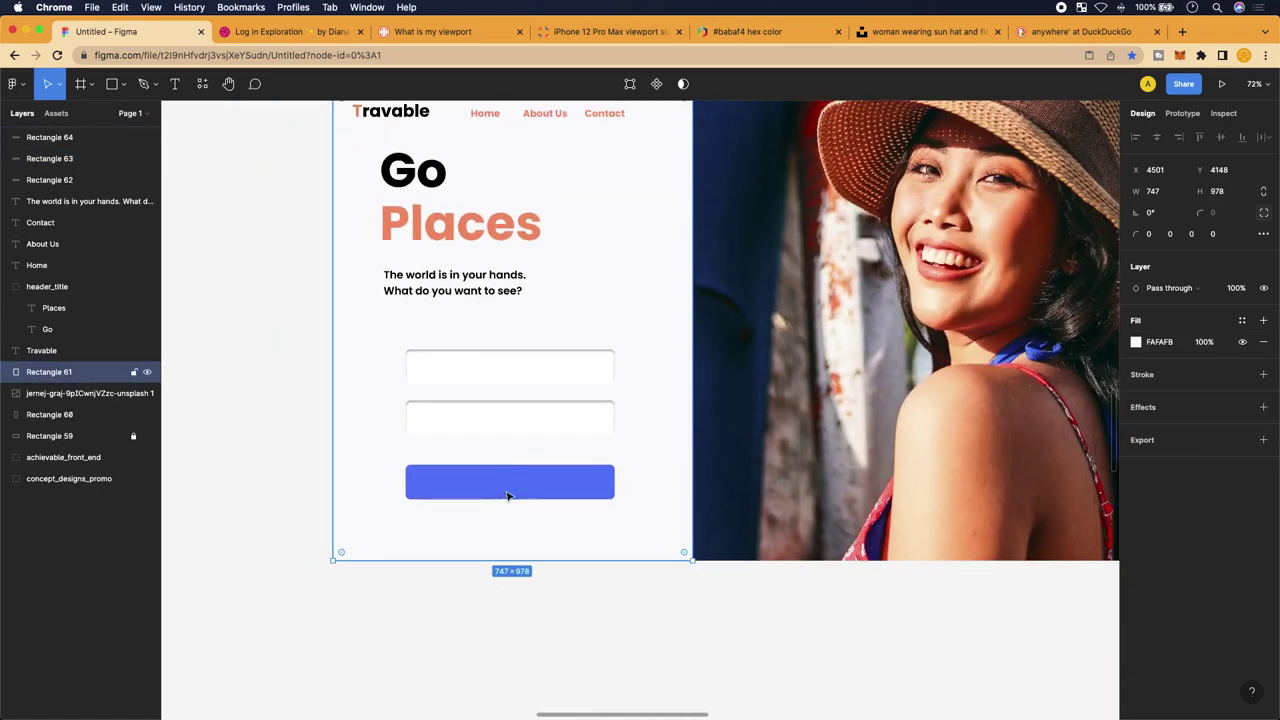
scroll(503, 663, "up", 2)
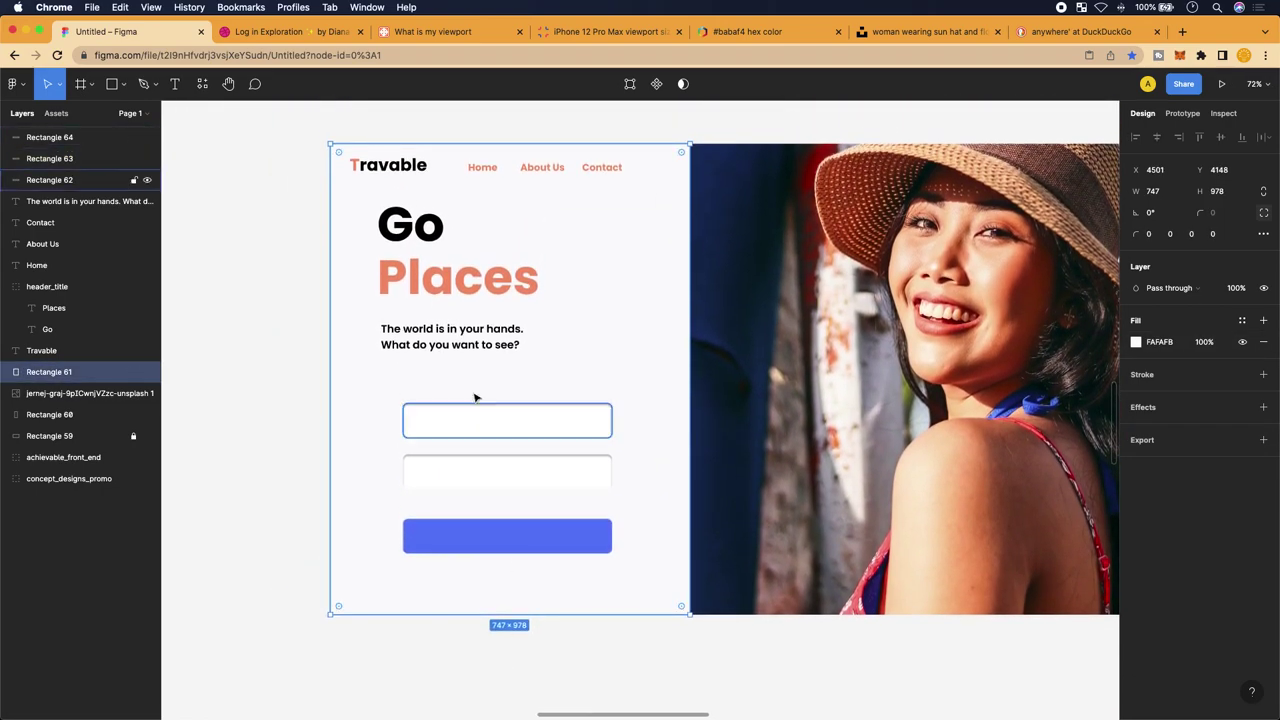
scroll(475, 398, "up", 3)
scroll(463, 491, "up", 2)
scroll(463, 491, "down", 4)
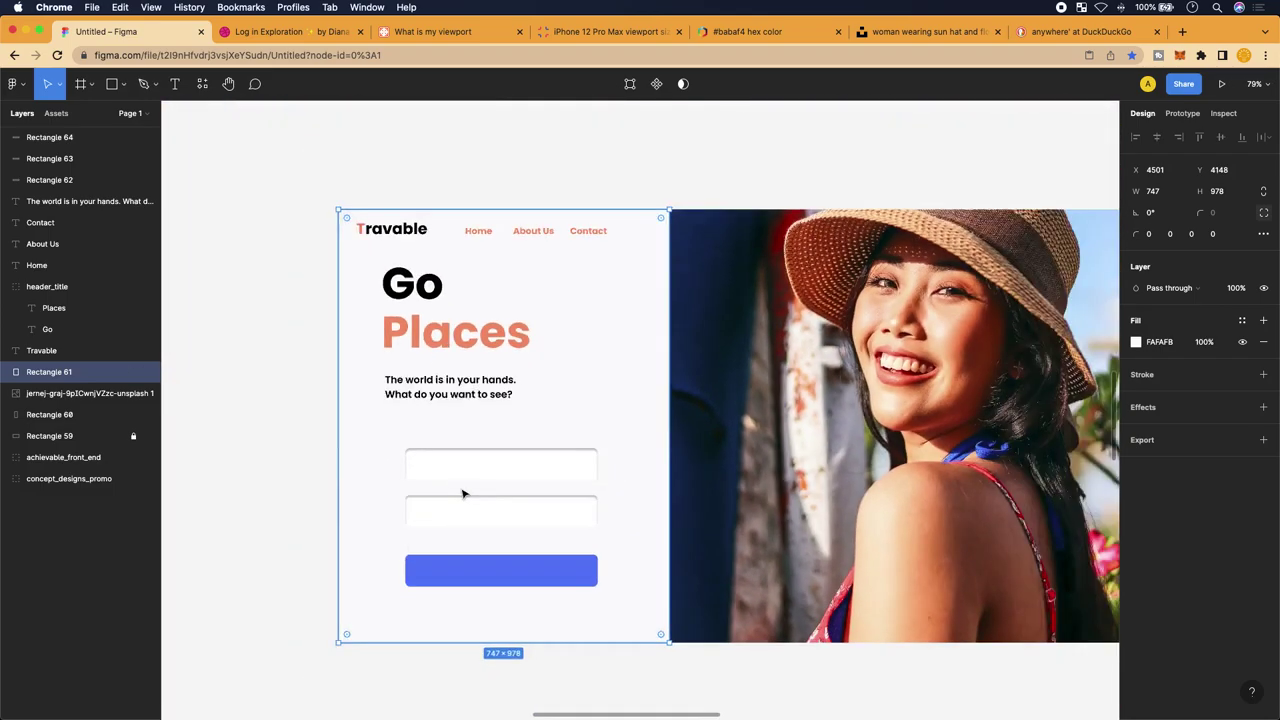
scroll(463, 491, "down", 5)
scroll(463, 491, "right", 3)
scroll(463, 491, "left", 3)
scroll(463, 491, "up", 1)
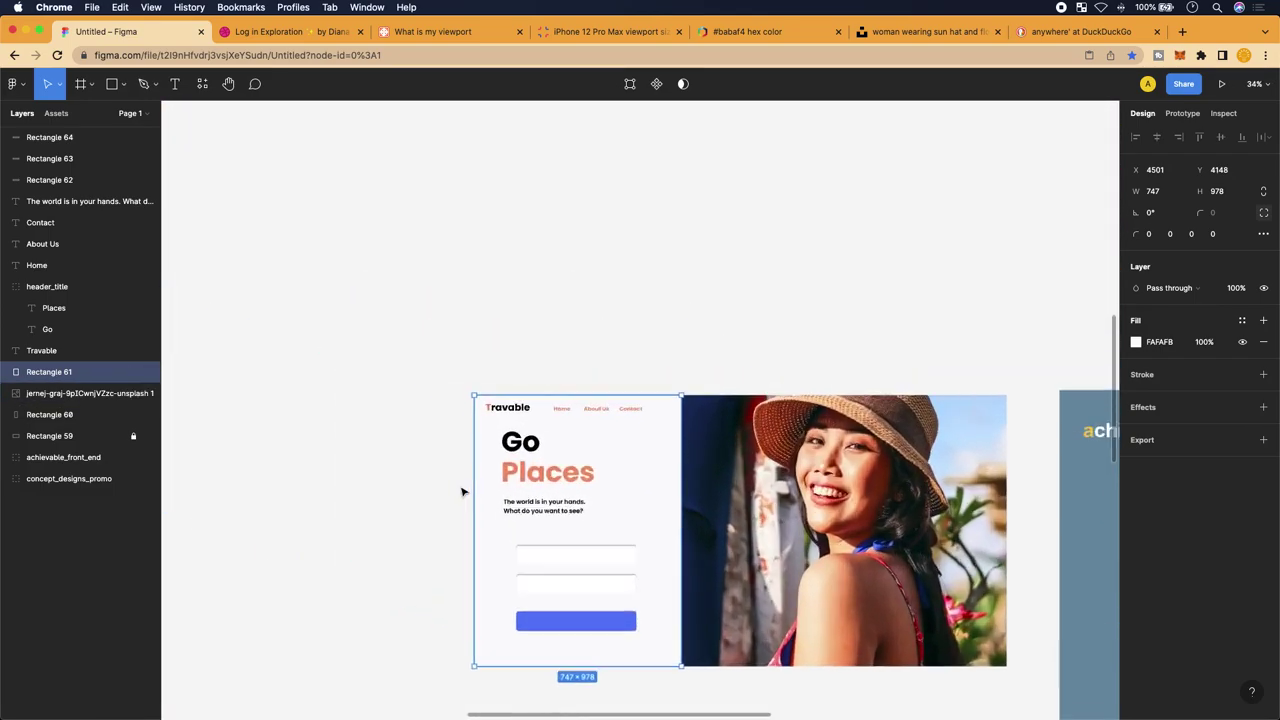
key("shift+2")
left_click(174, 83)
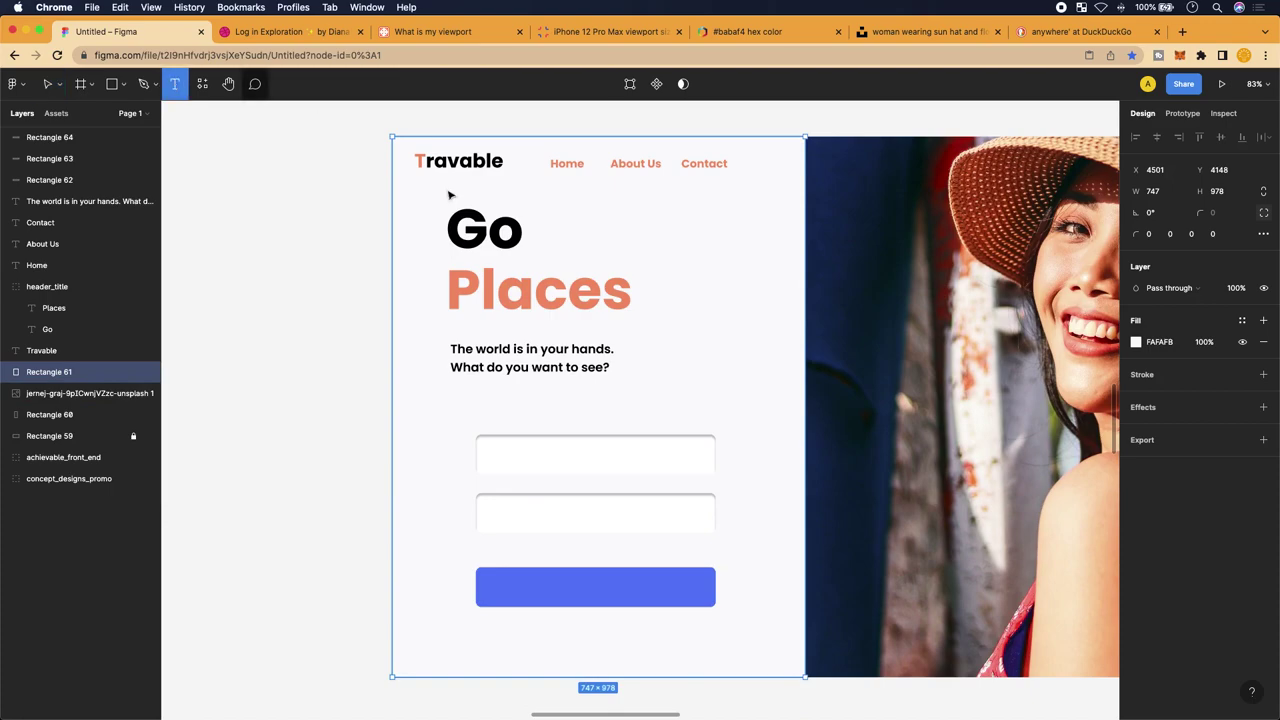
left_click(566, 166)
left_click_drag(589, 167, 506, 168)
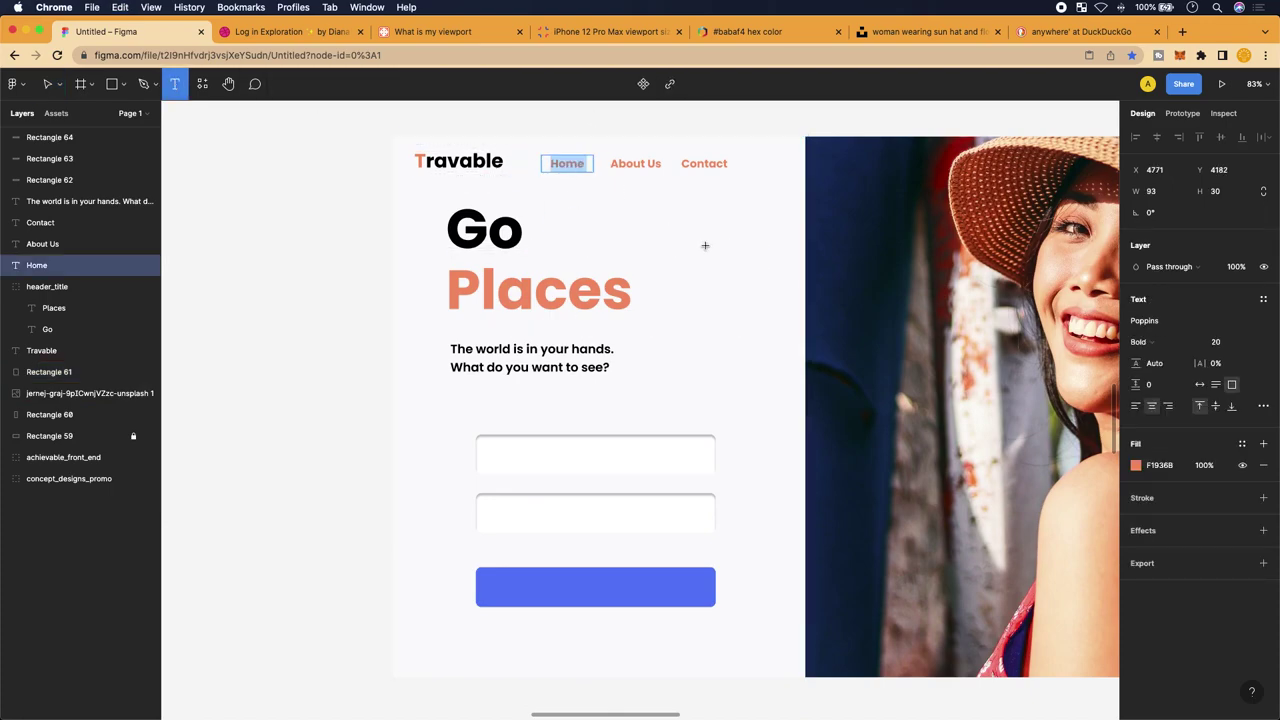
left_click(645, 262)
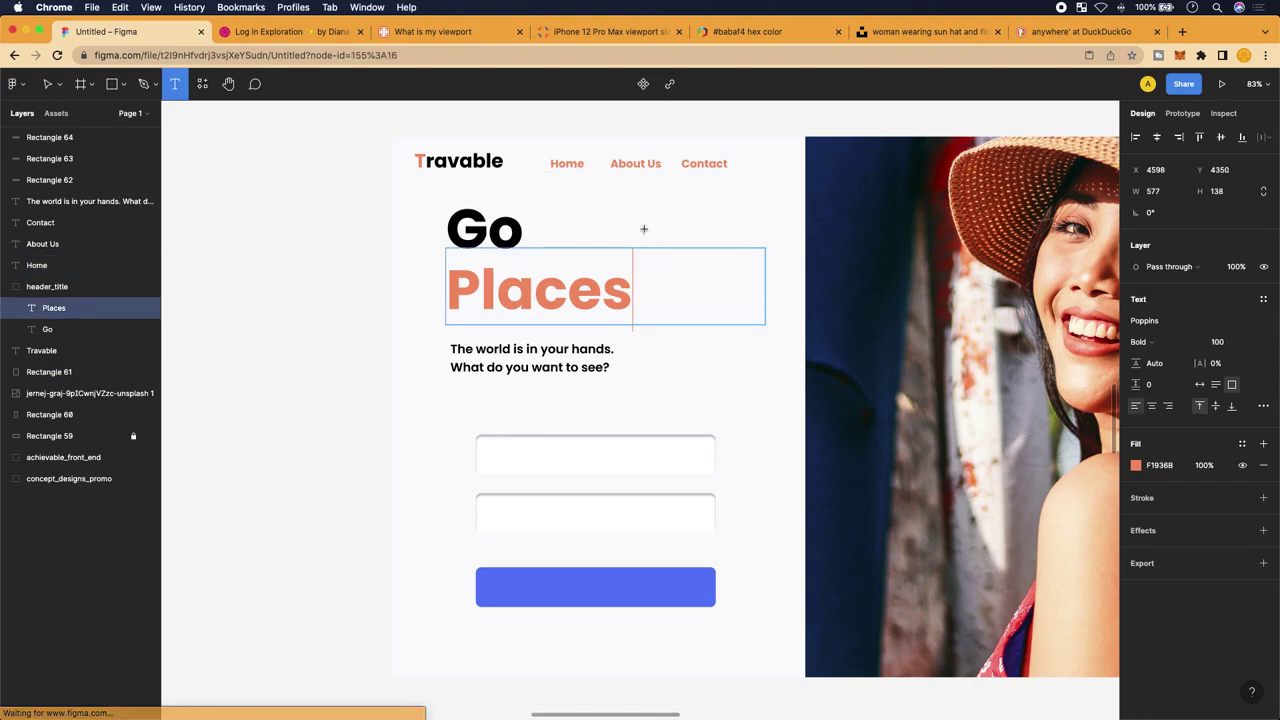
key("Escape")
Duplicate the Home navigation link and place the copy above the first form field at X 4636, Y 4629
left_click(579, 170)
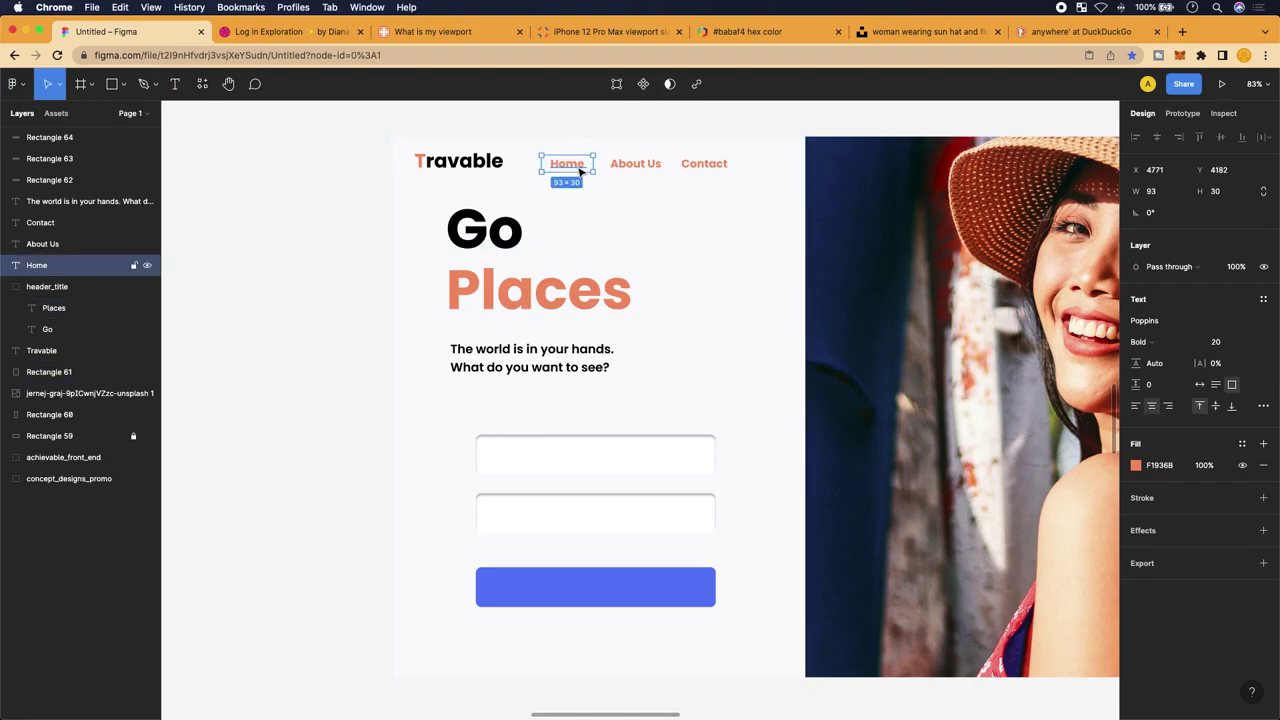
key("super+v")
left_click_drag(579, 170, 471, 452)
scroll(505, 404, "up", 10)
scroll(468, 452, "down", 10)
scroll(460, 452, "down", 5)
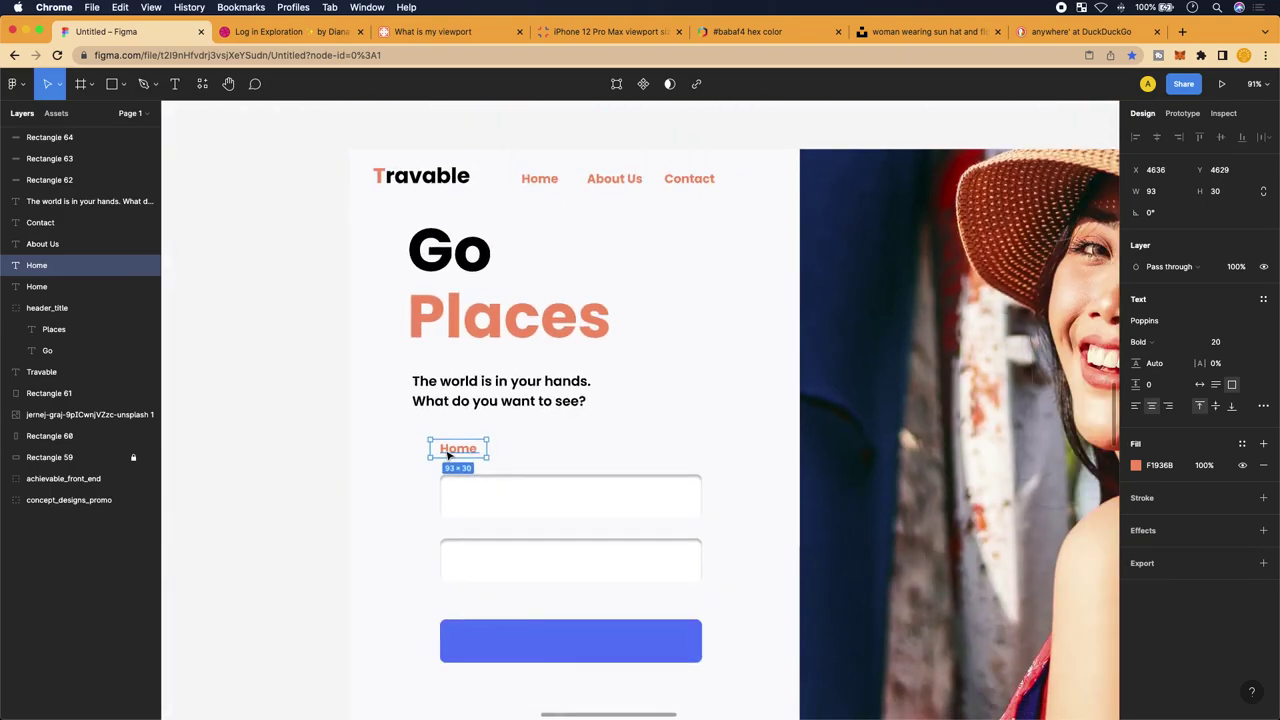
Replace the text of the copied Home link above the form with "Sign up below"
scroll(447, 456, "right", 15)
scroll(447, 456, "down", 5)
scroll(449, 454, "left", 15)
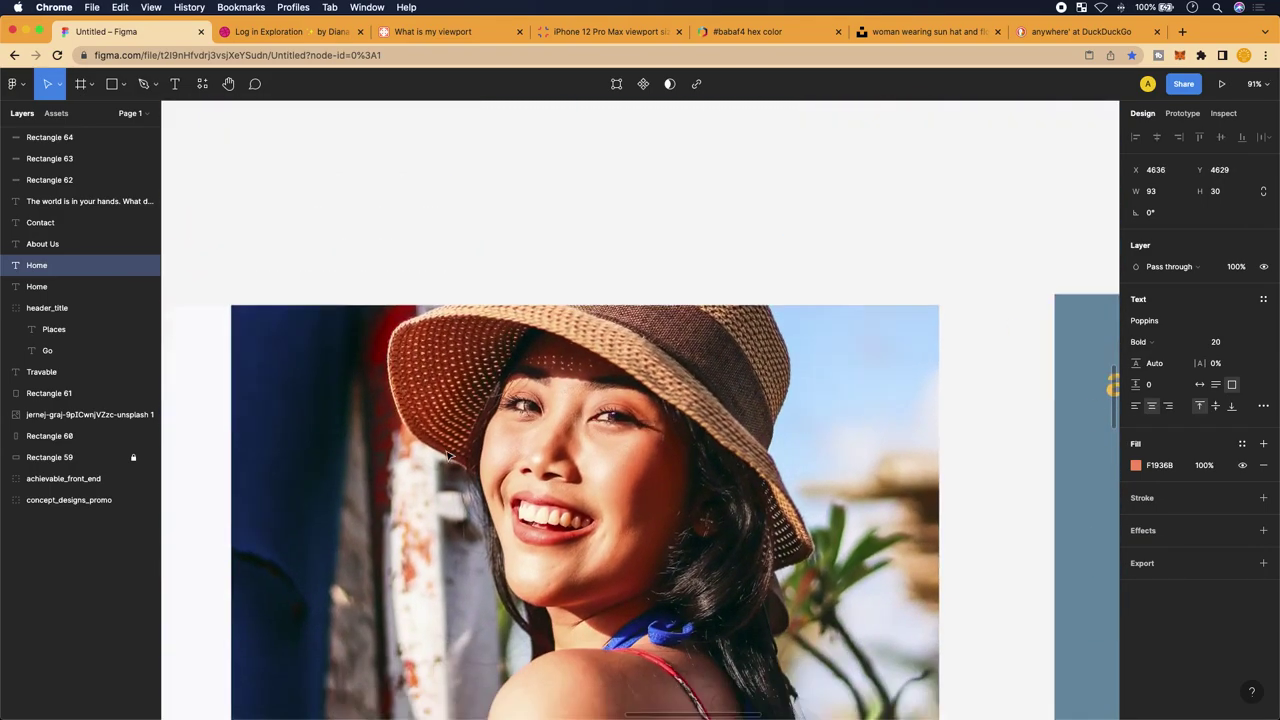
scroll(449, 452, "up", 5)
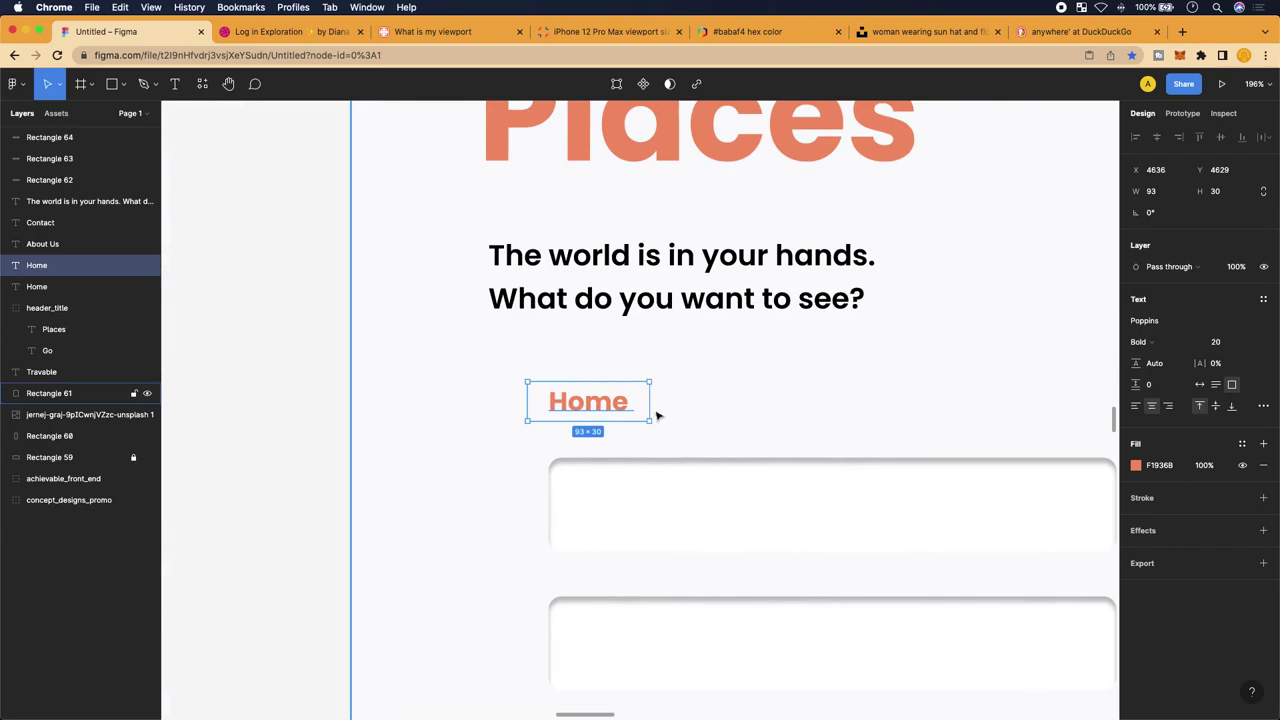
double_click(626, 404)
left_click(626, 402)
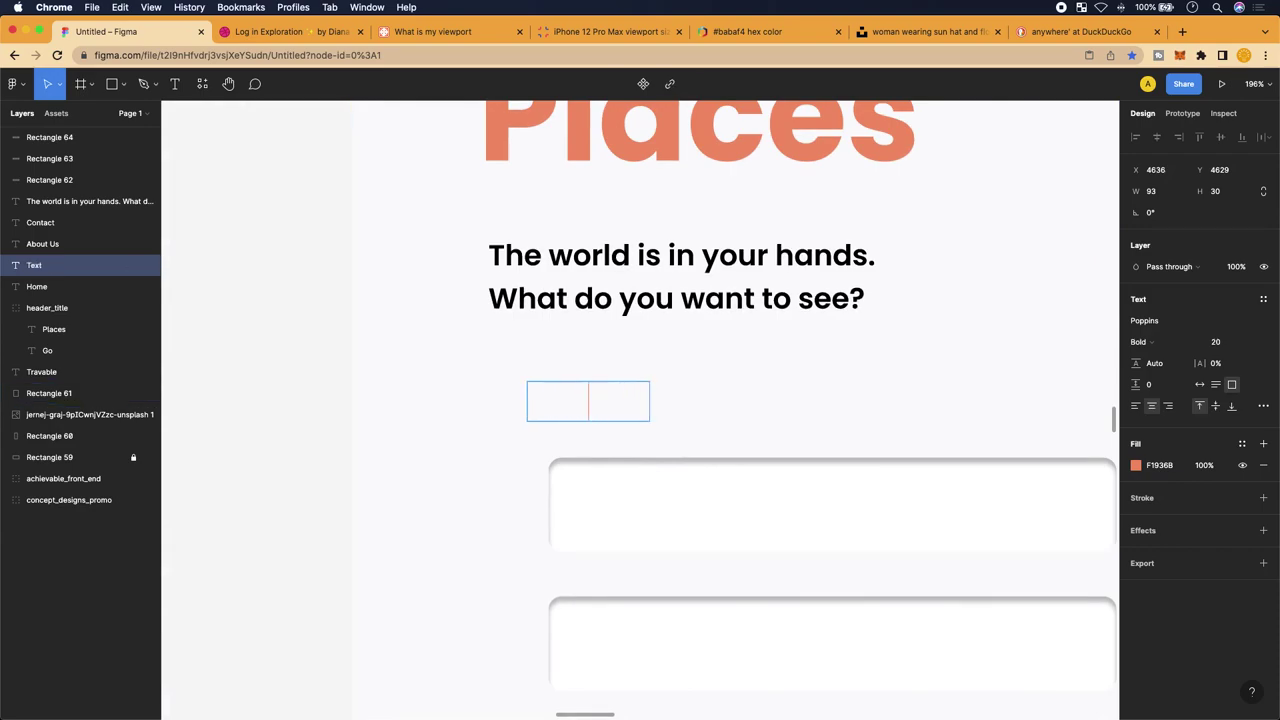
type("Sign up b")
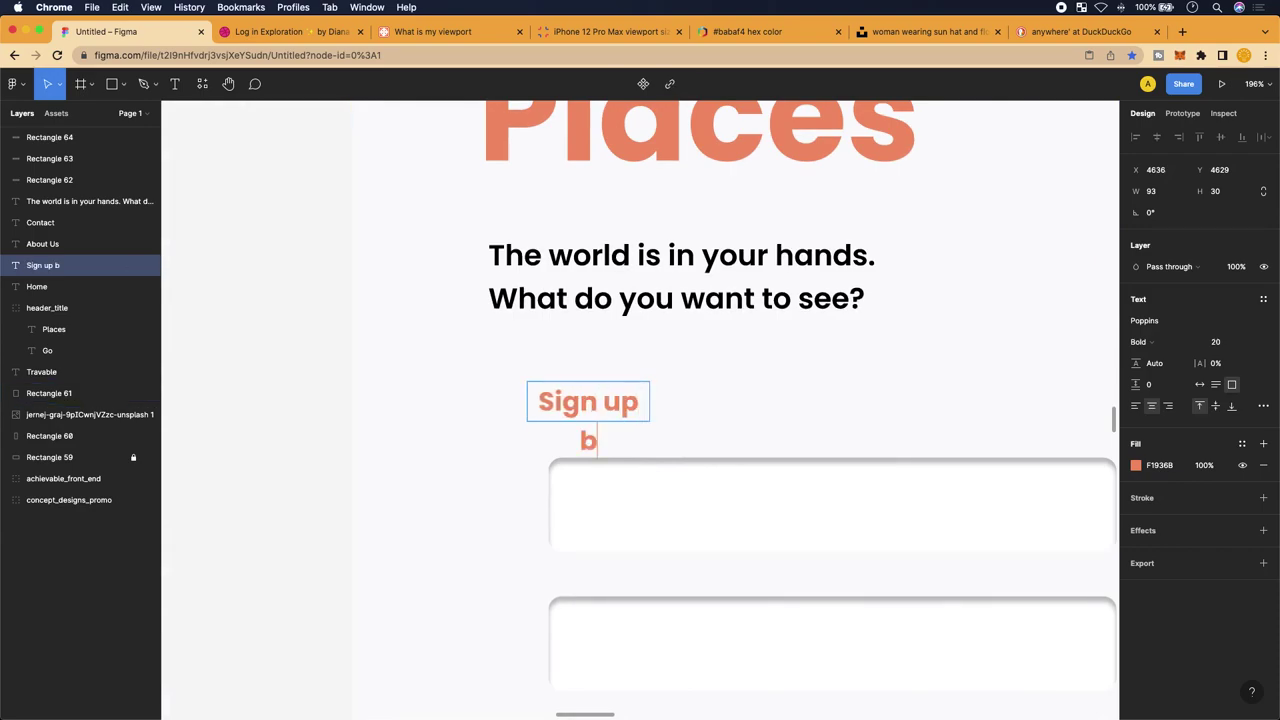
type("elow")
left_click(715, 390)
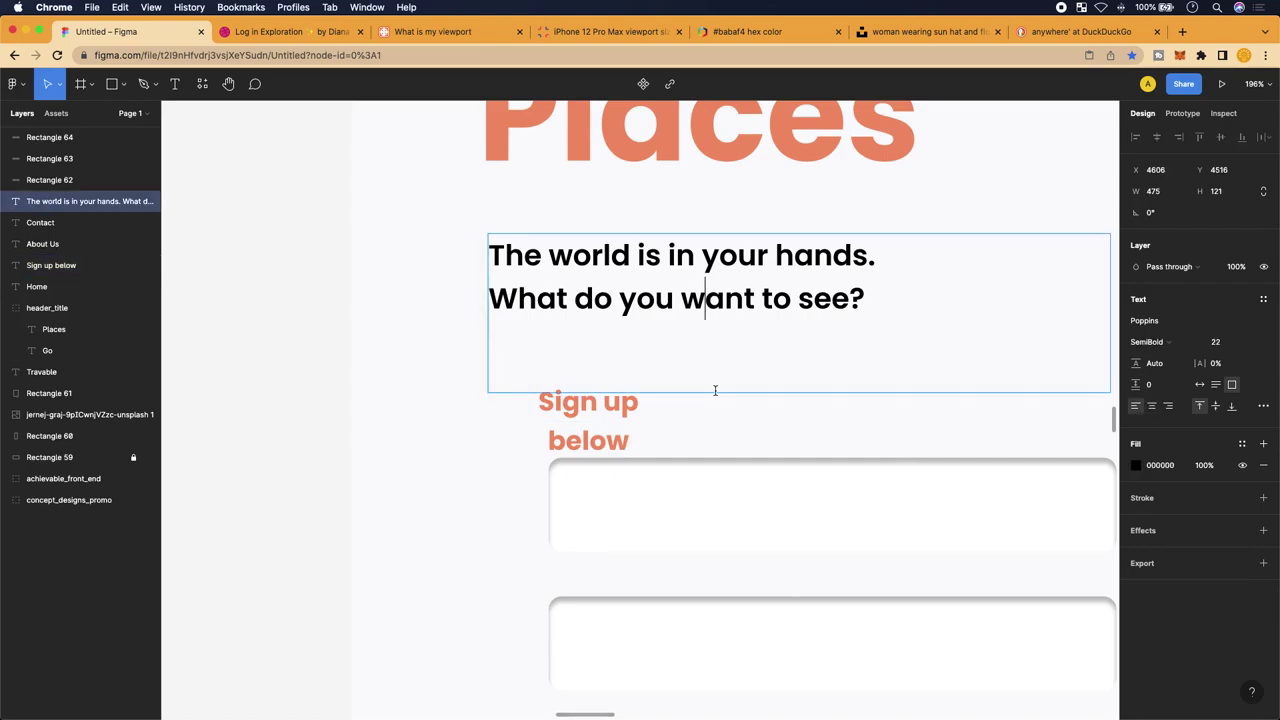
Widen the "Sign up below" text box to 182 so the label fits on one line
double_click(618, 404)
key("Escape")
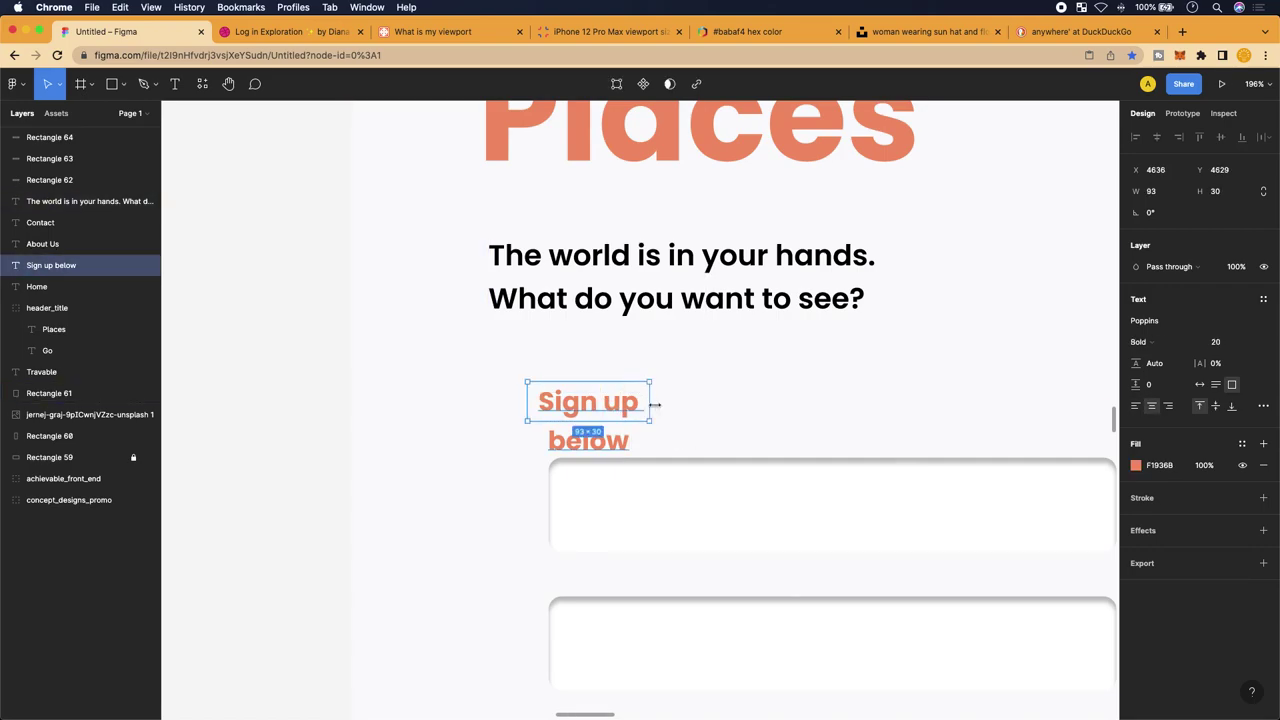
left_click_drag(649, 403, 766, 406)
scroll(713, 362, "down", 5)
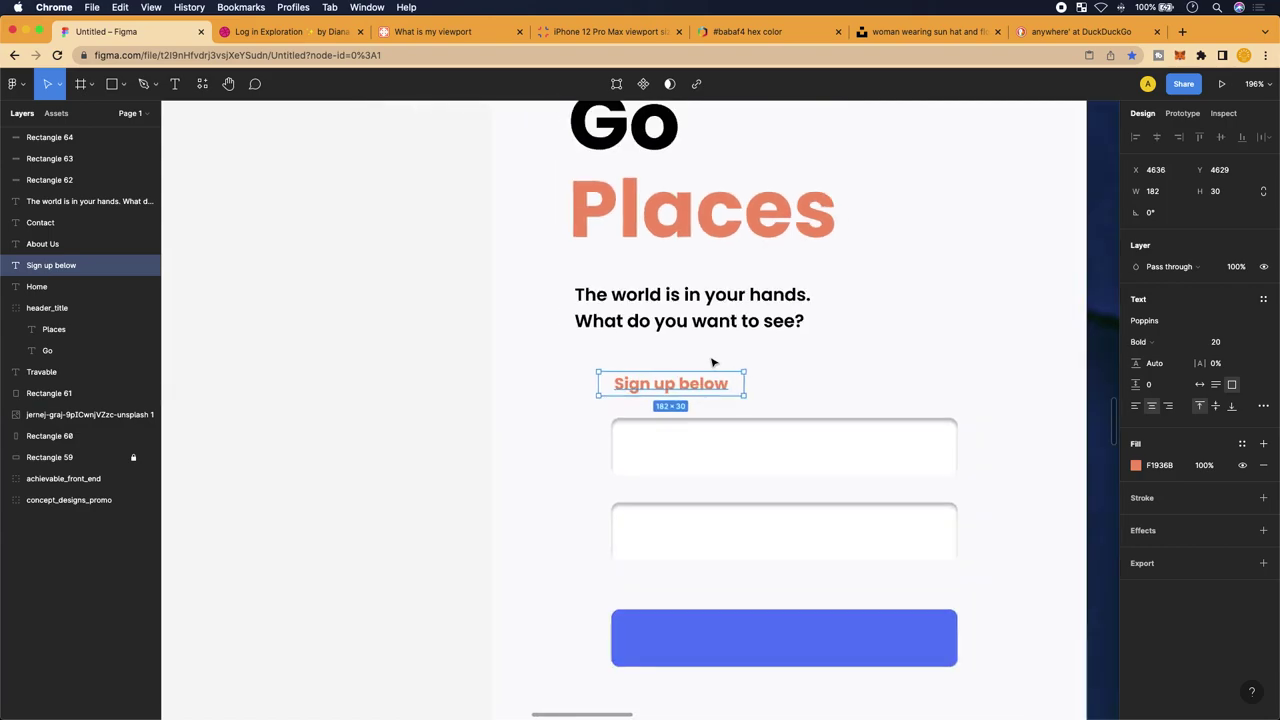
Left-align the "Sign up below" text and resize its box to 166 wide, starting at the first field's edge at X 4652
left_click_drag(598, 386, 628, 391)
left_click(674, 389)
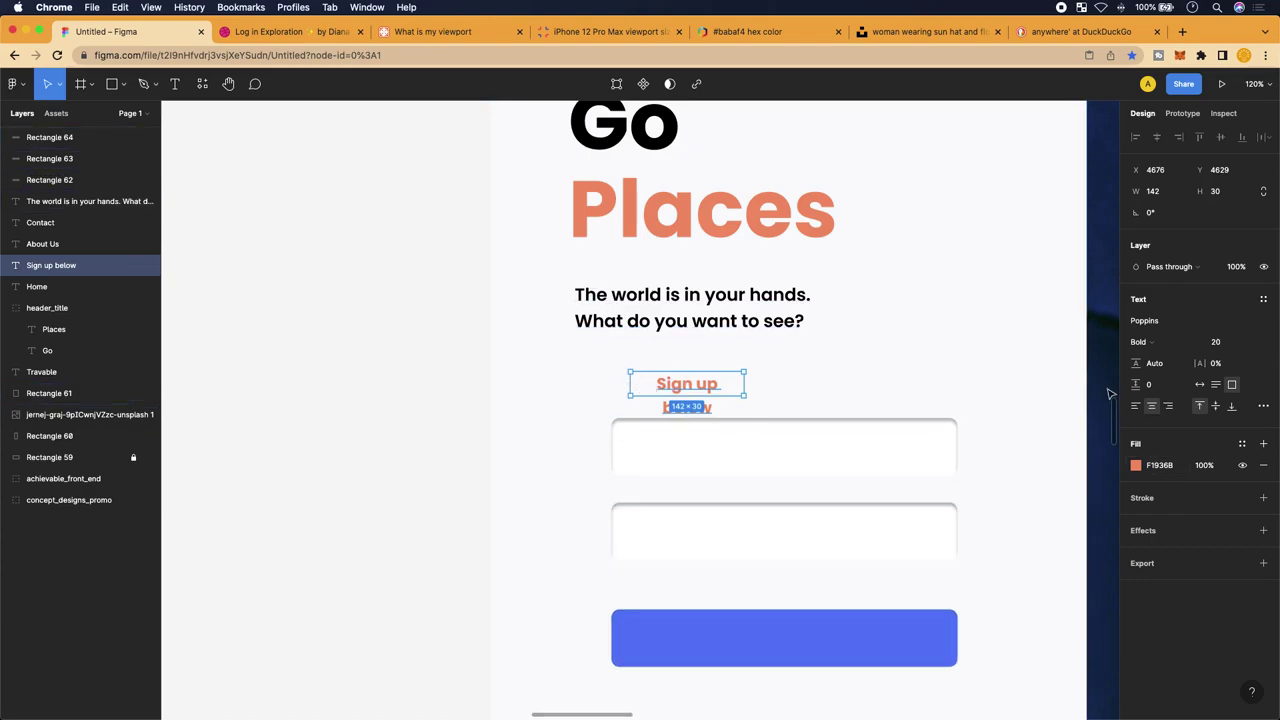
left_click(1135, 405)
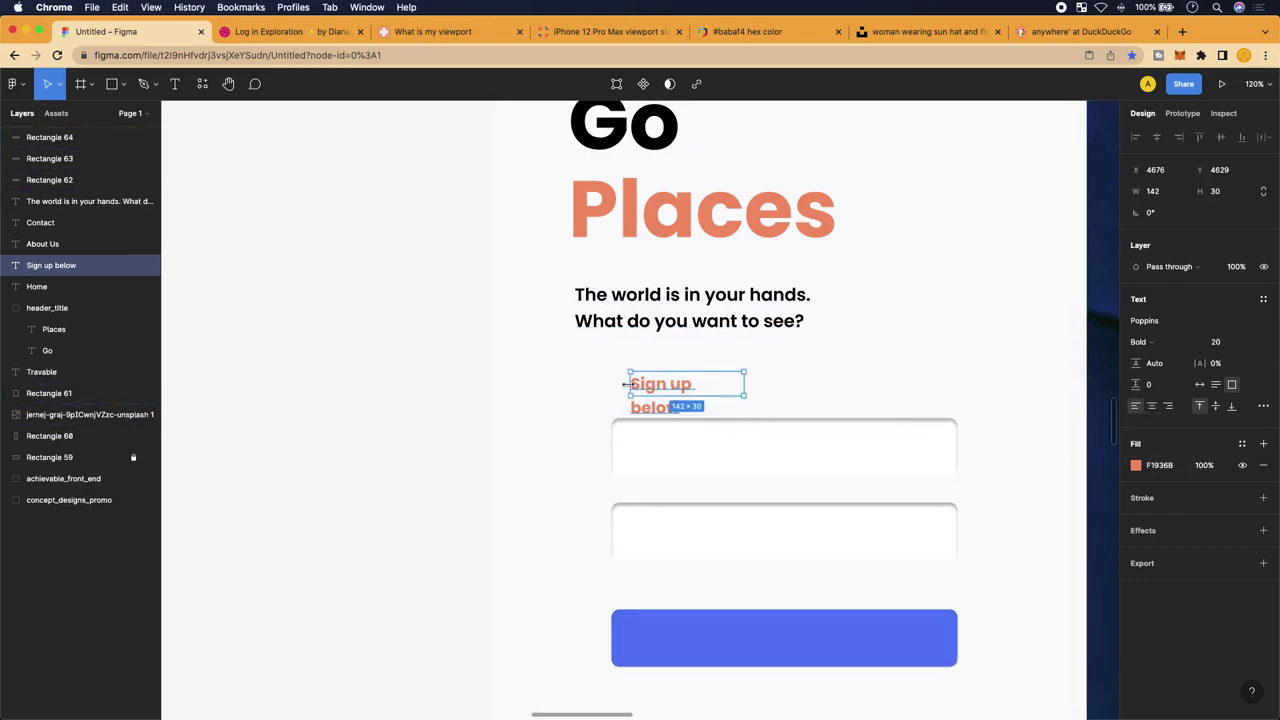
left_click_drag(627, 384, 612, 387)
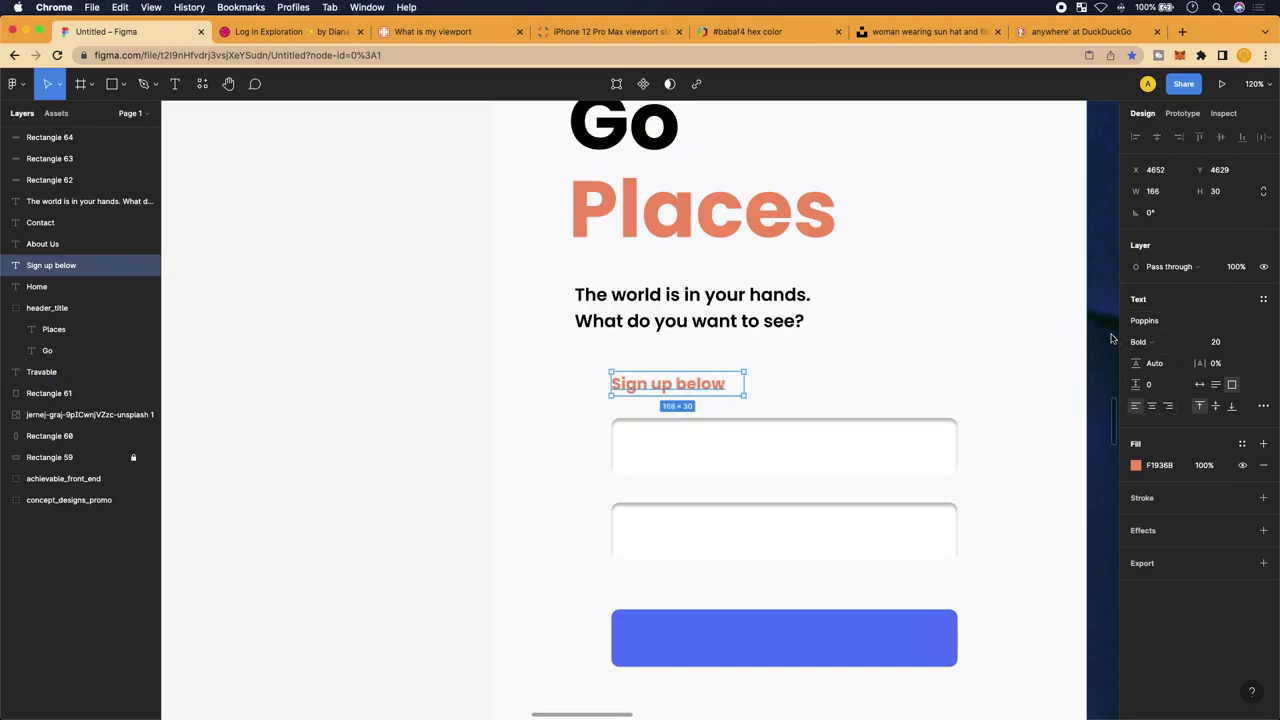
Change the fill colour of the "Sign up below" text to black
scroll(677, 517, "down", 2)
scroll(657, 503, "up", 5, "ctrl")
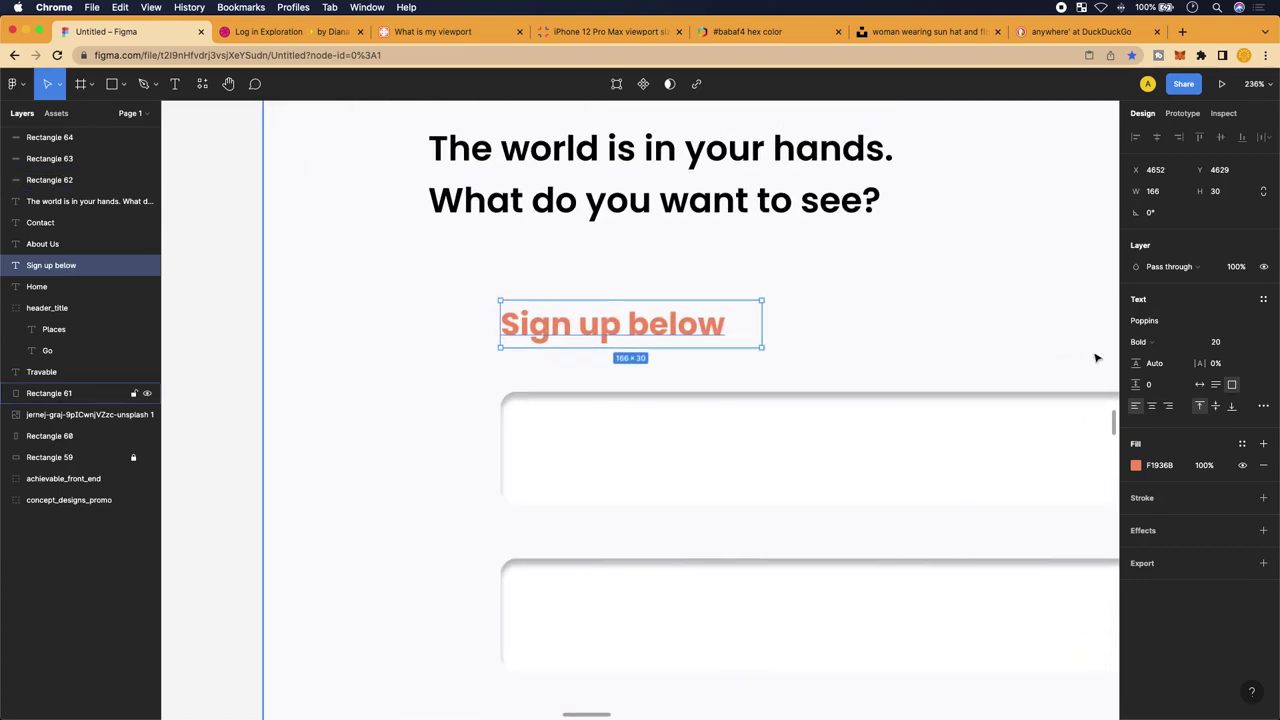
left_click(1159, 466)
type("bla")
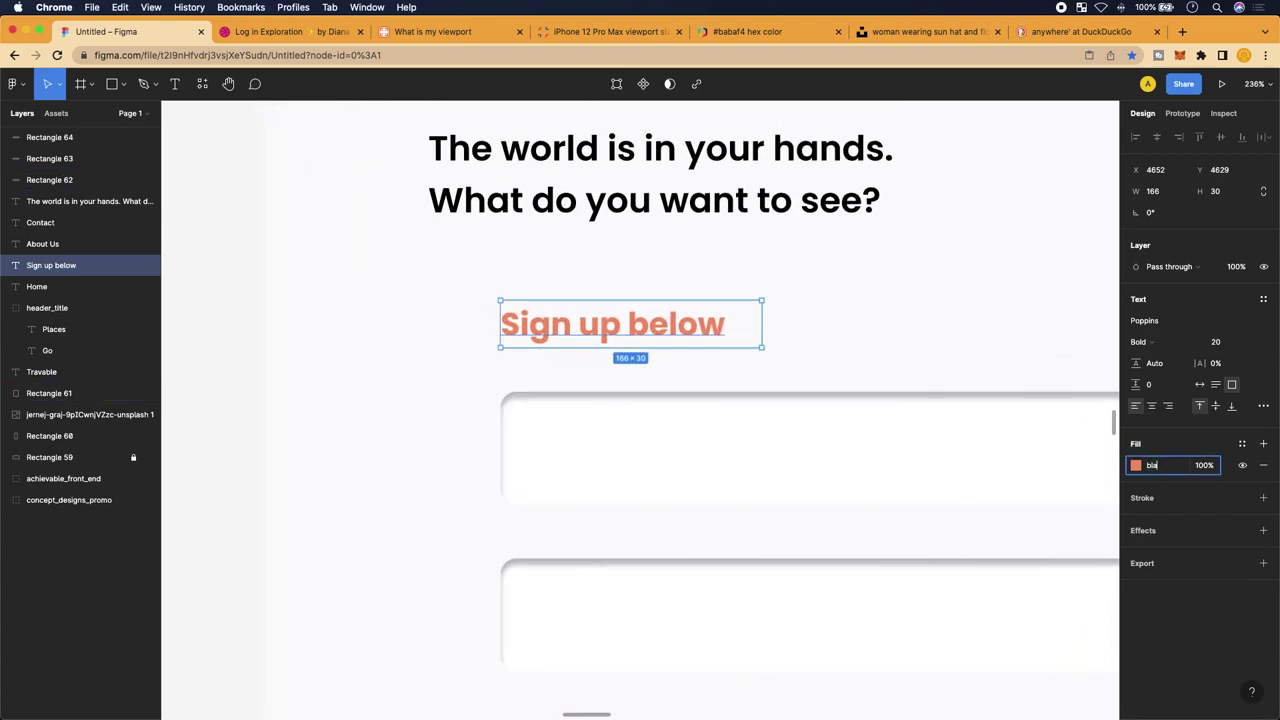
type("ck")
key("Return")
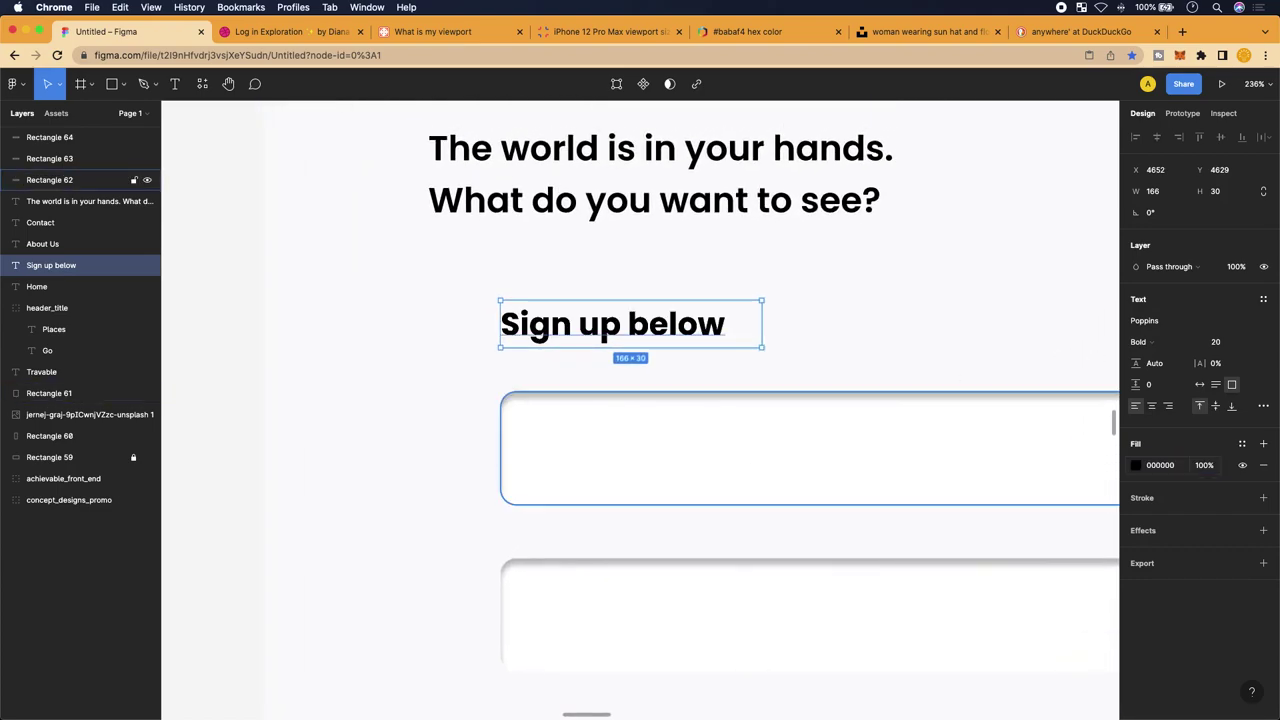
Set the font weight of the "Sign up below" text to Regular
left_click(1163, 349)
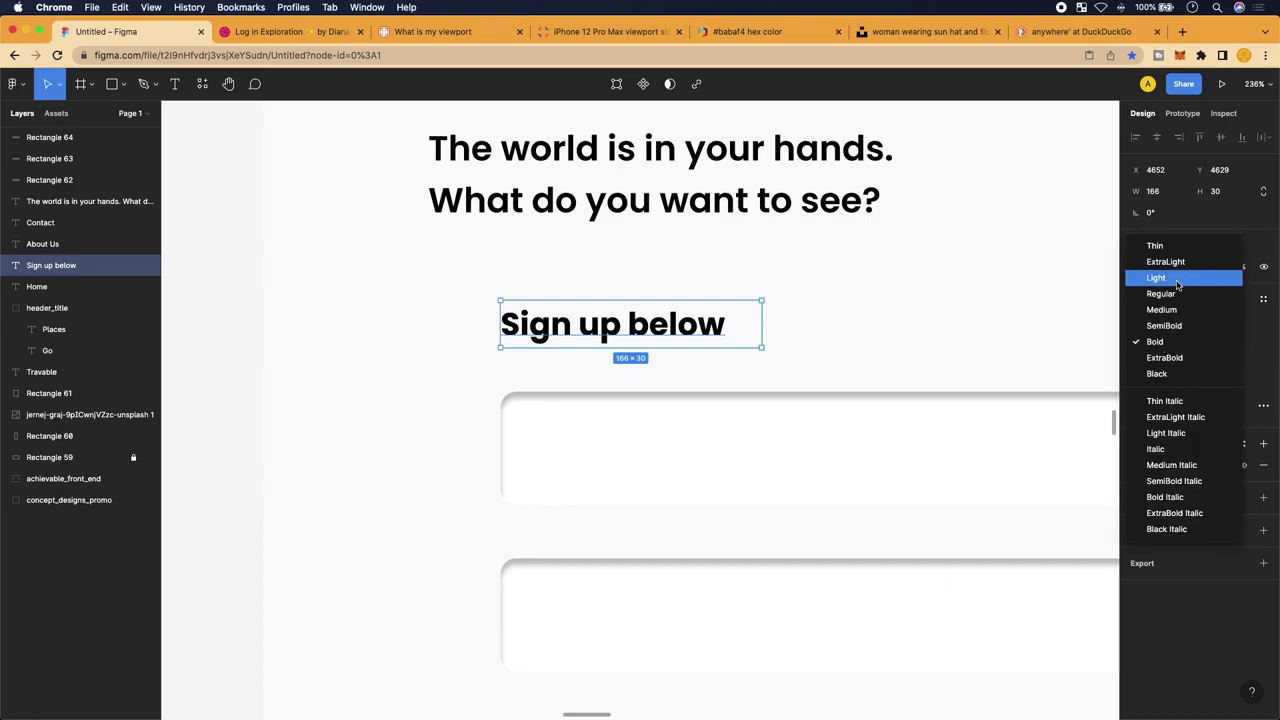
left_click(1170, 293)
scroll(925, 333, "down", 5)
scroll(925, 333, "right", 5)
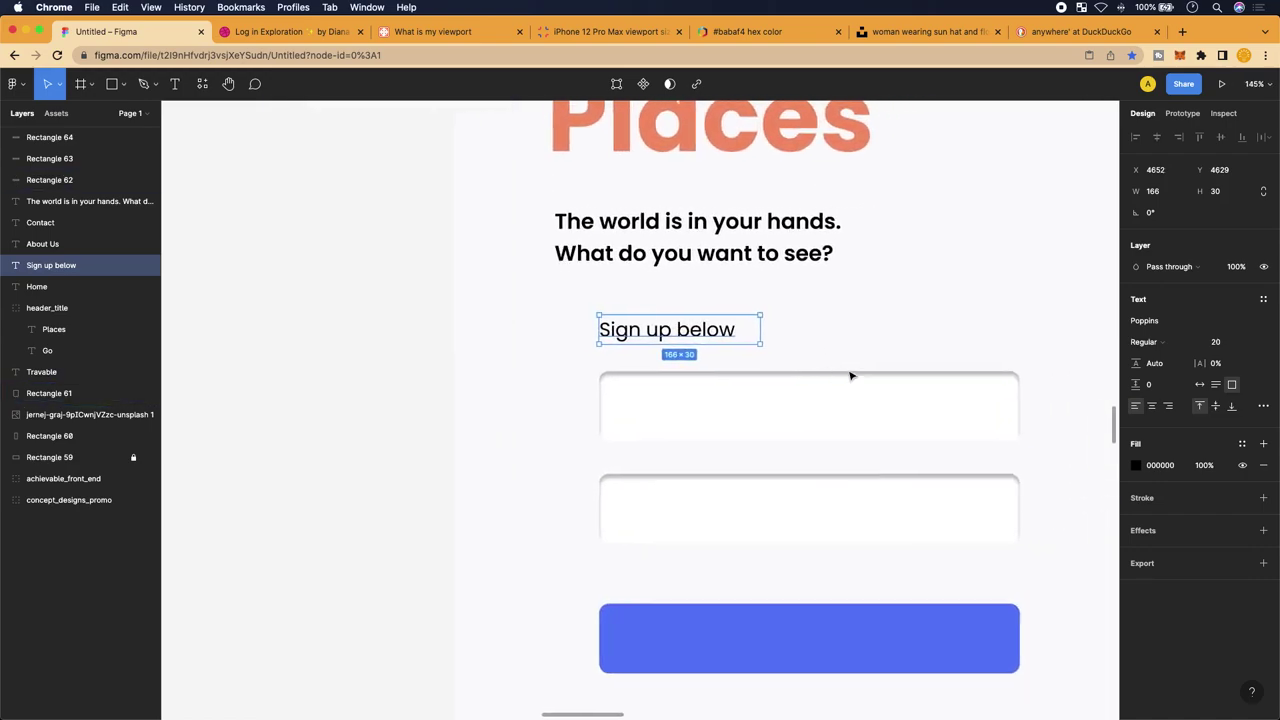
Try the Medium font weight on the "Sign up below" text and check it against the form
left_click(660, 323)
scroll(660, 323, "up", 3)
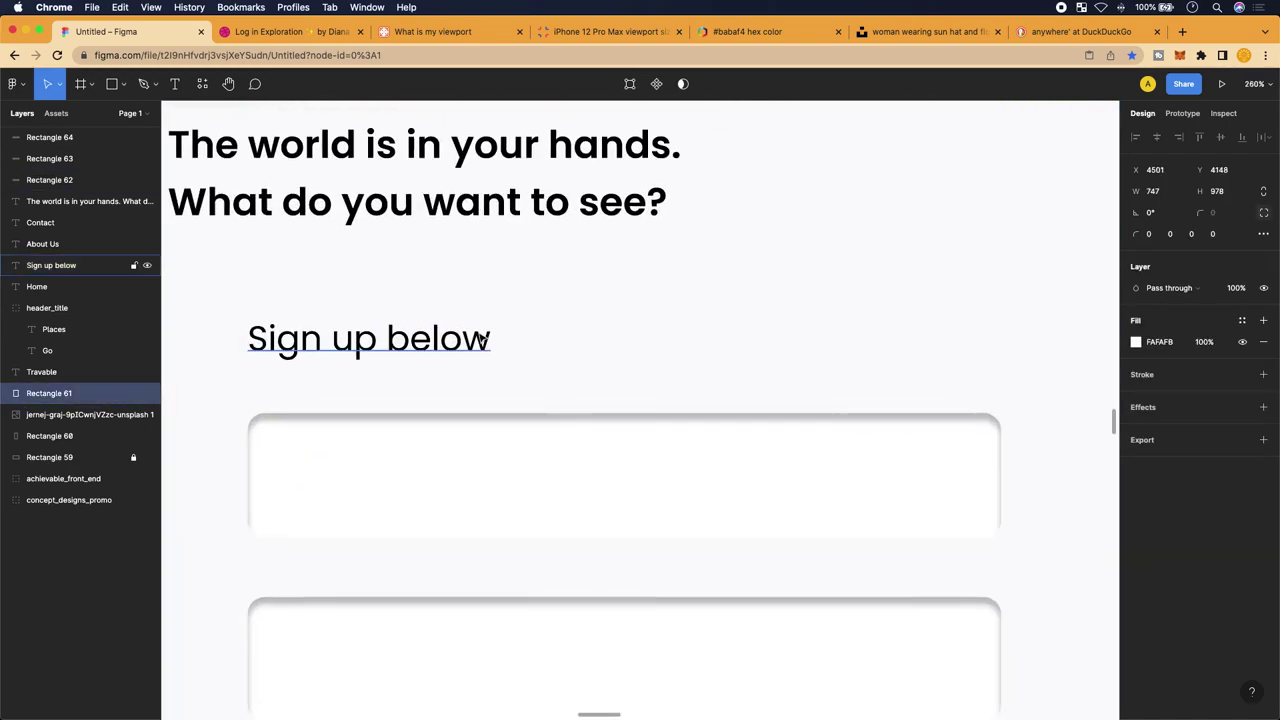
scroll(457, 366, "up", 3)
left_click(453, 364)
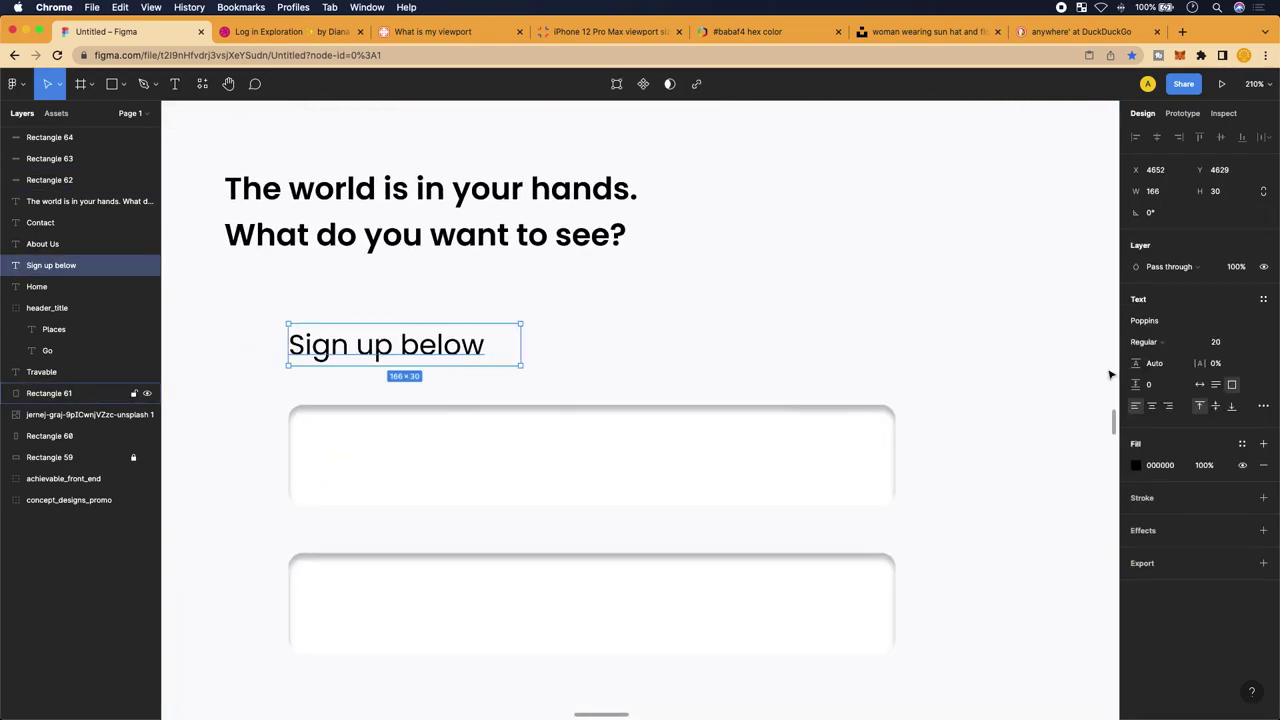
left_click(1150, 342)
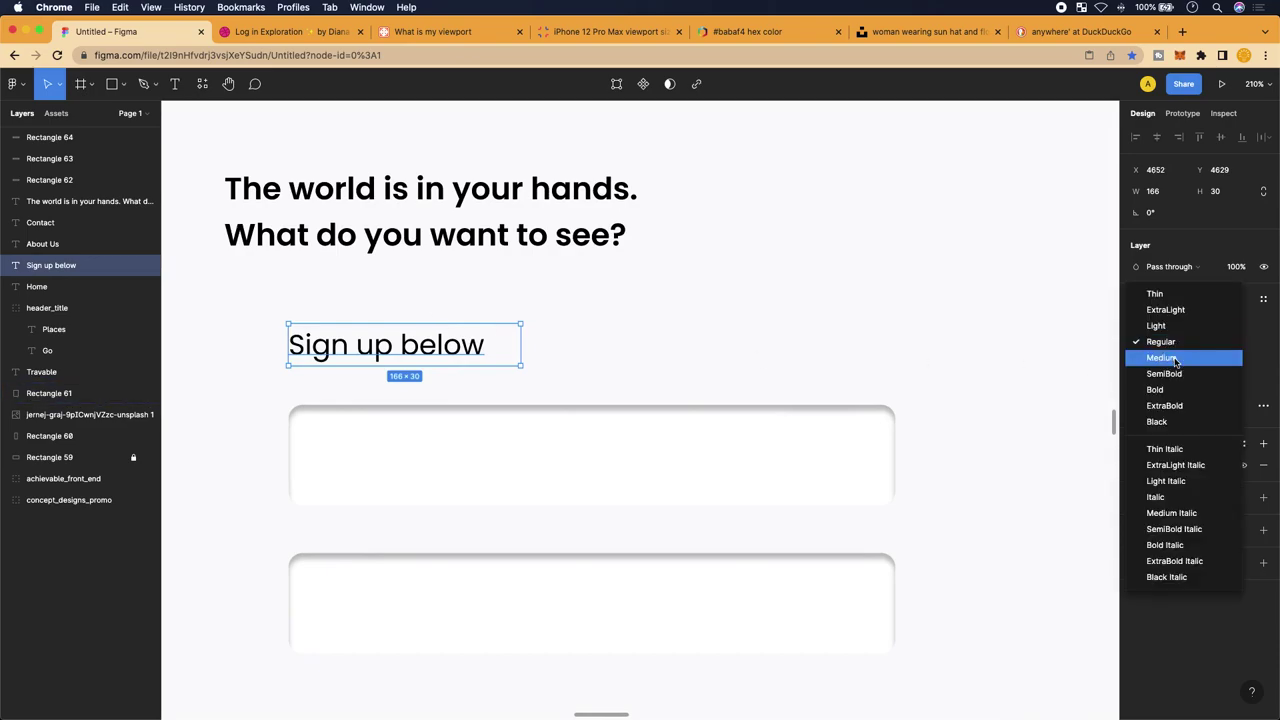
left_click(1160, 357)
left_click(695, 357)
scroll(698, 360, "down", 5)
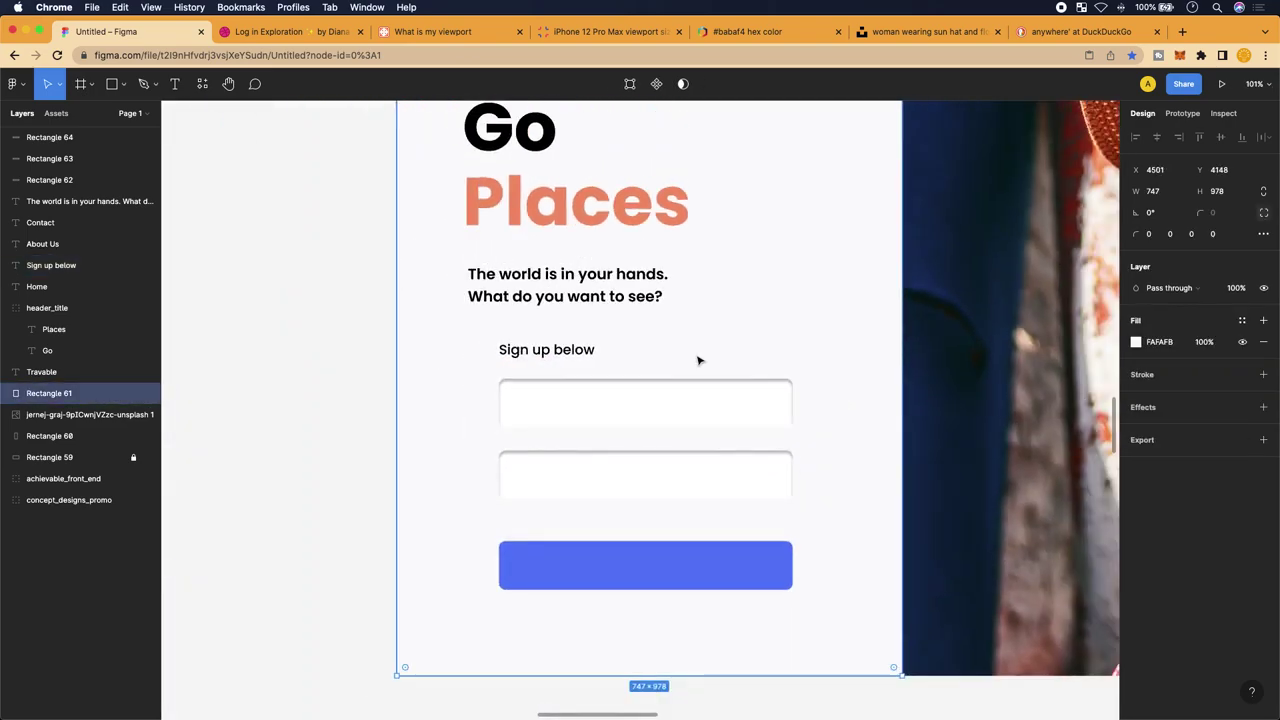
Set the "Sign up below" text to Regular weight, try font size 28, and settle on size 18
left_click(576, 356)
left_click(1162, 347)
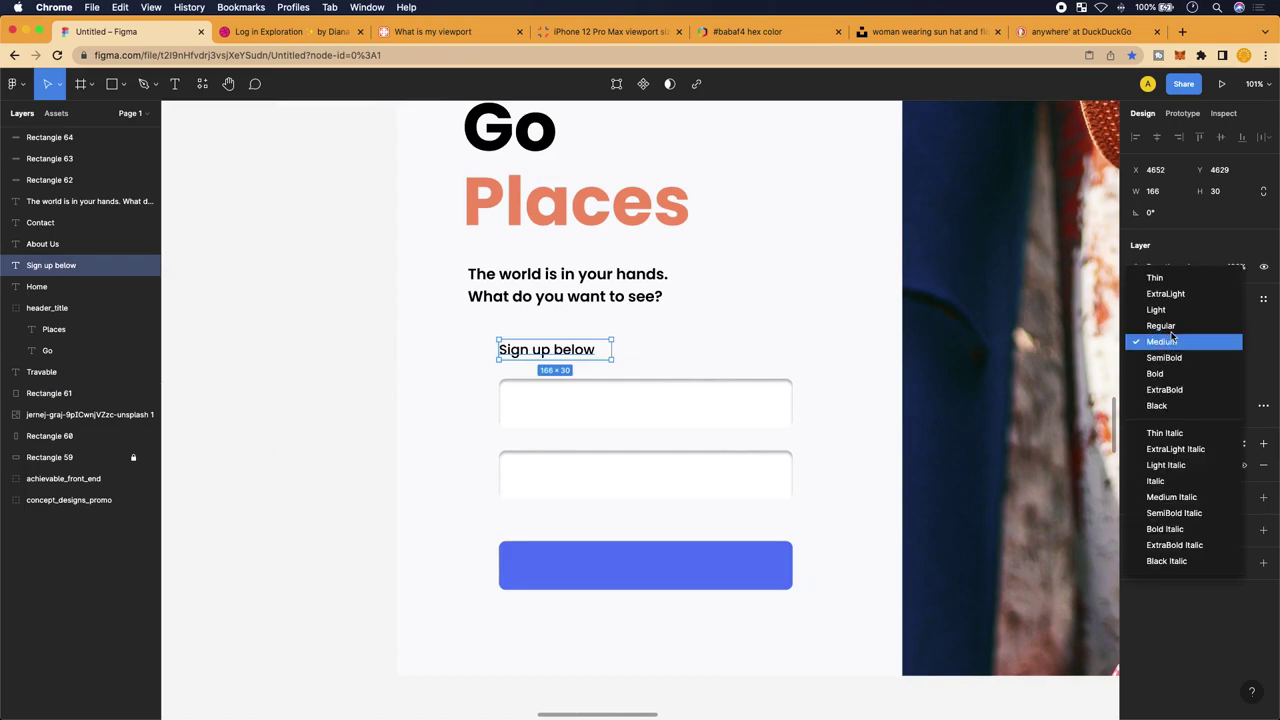
left_click(1156, 338)
left_click(1235, 344)
type("28")
key("Return")
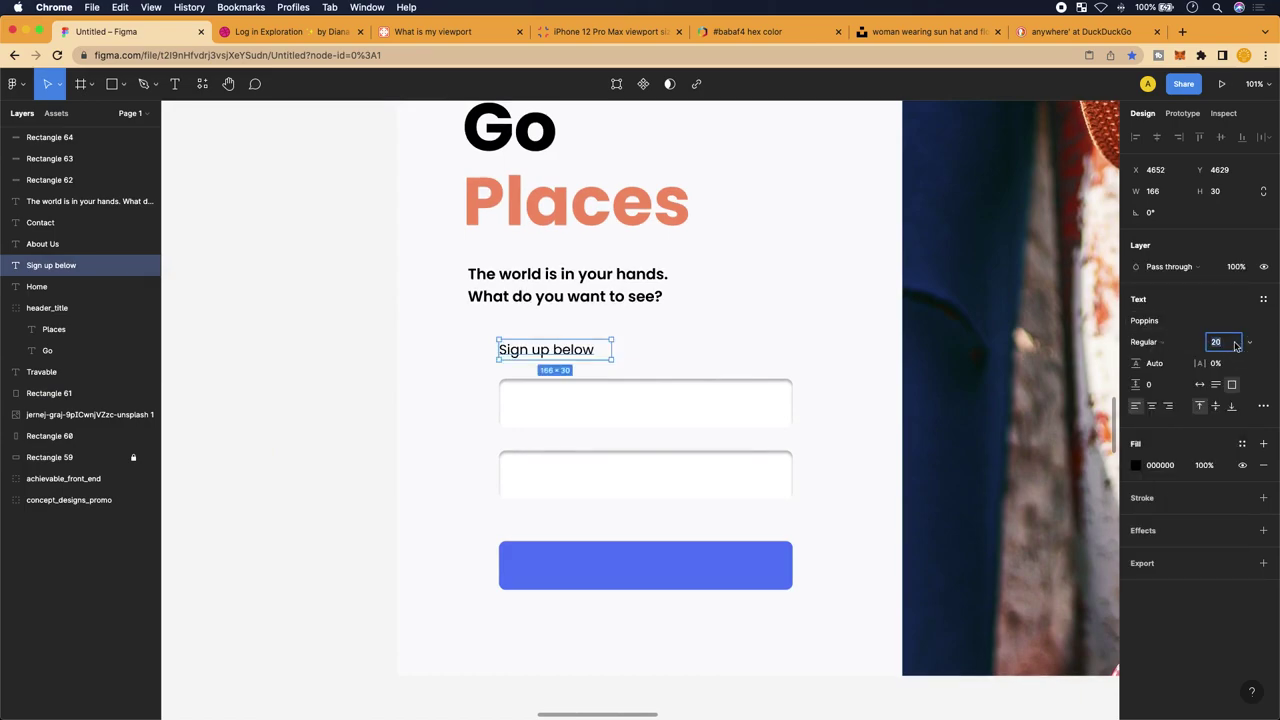
left_click(1222, 345)
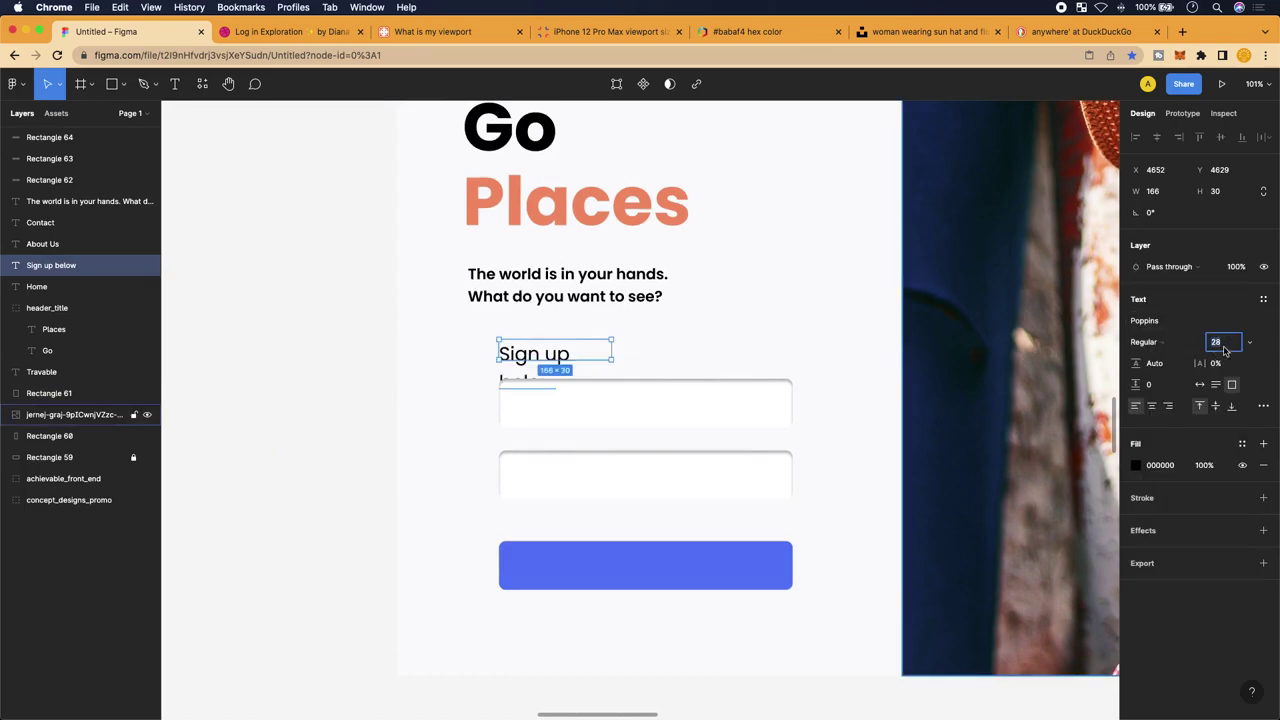
type("18")
key("Return")
scroll(457, 286, "up", 2)
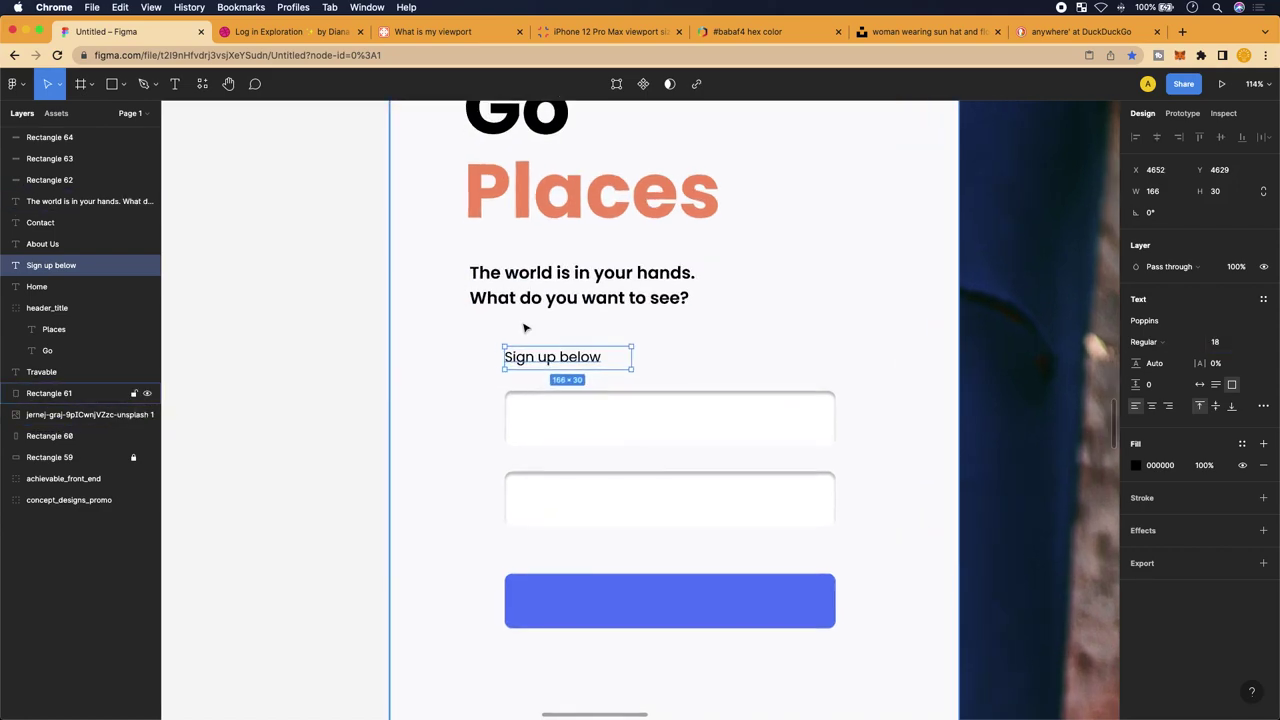
Duplicate the "Sign up below" text and move the copy down over the first form field at X 4579, Y 4708
scroll(600, 430, "up", 5)
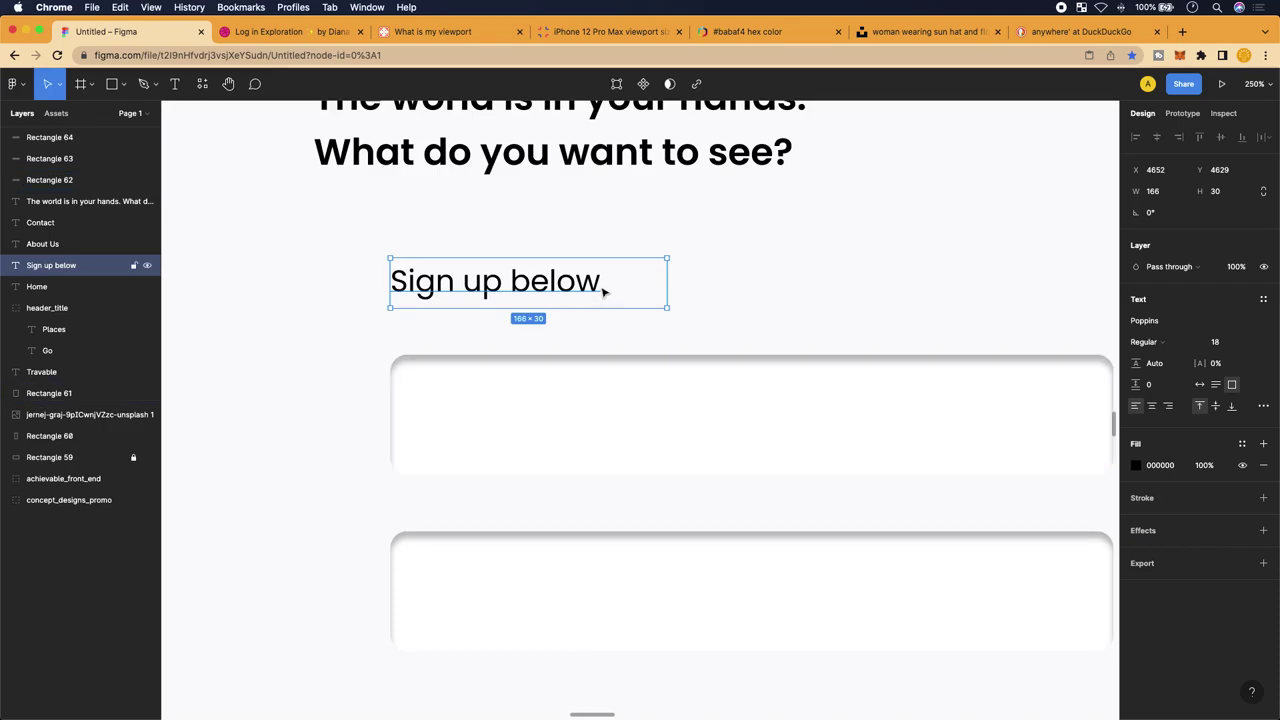
key("super+v")
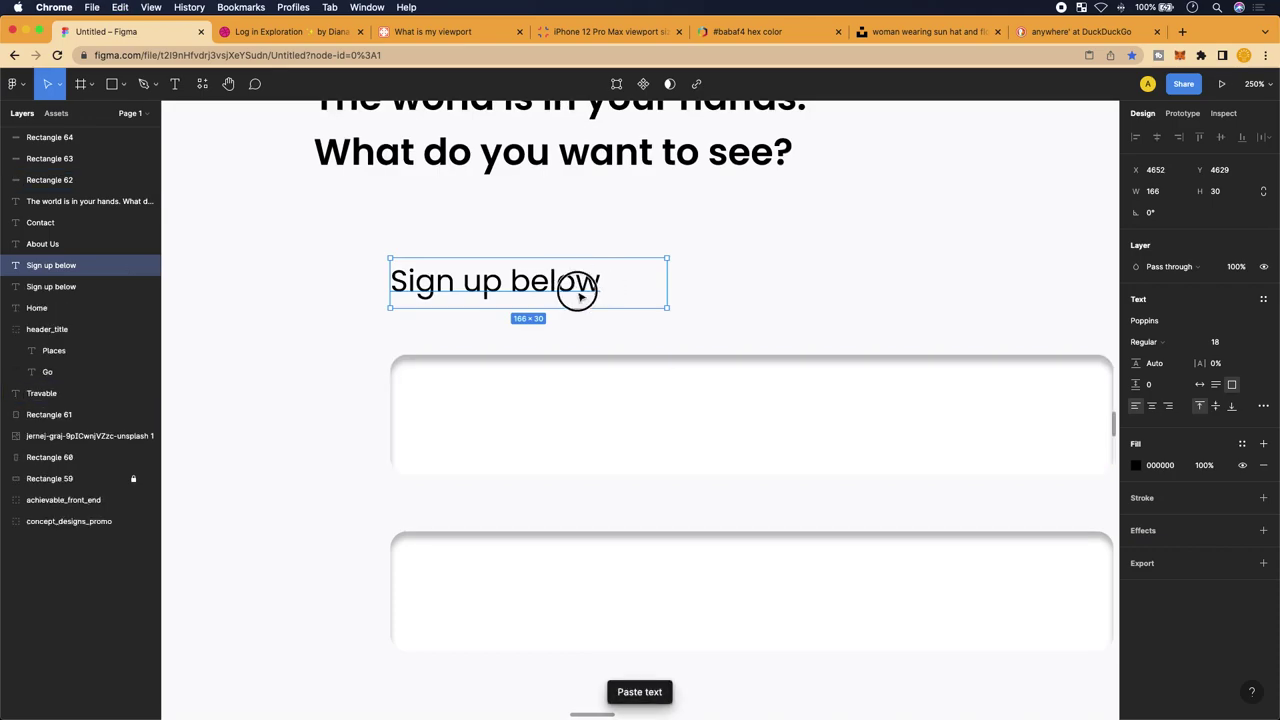
left_click_drag(577, 289, 446, 416)
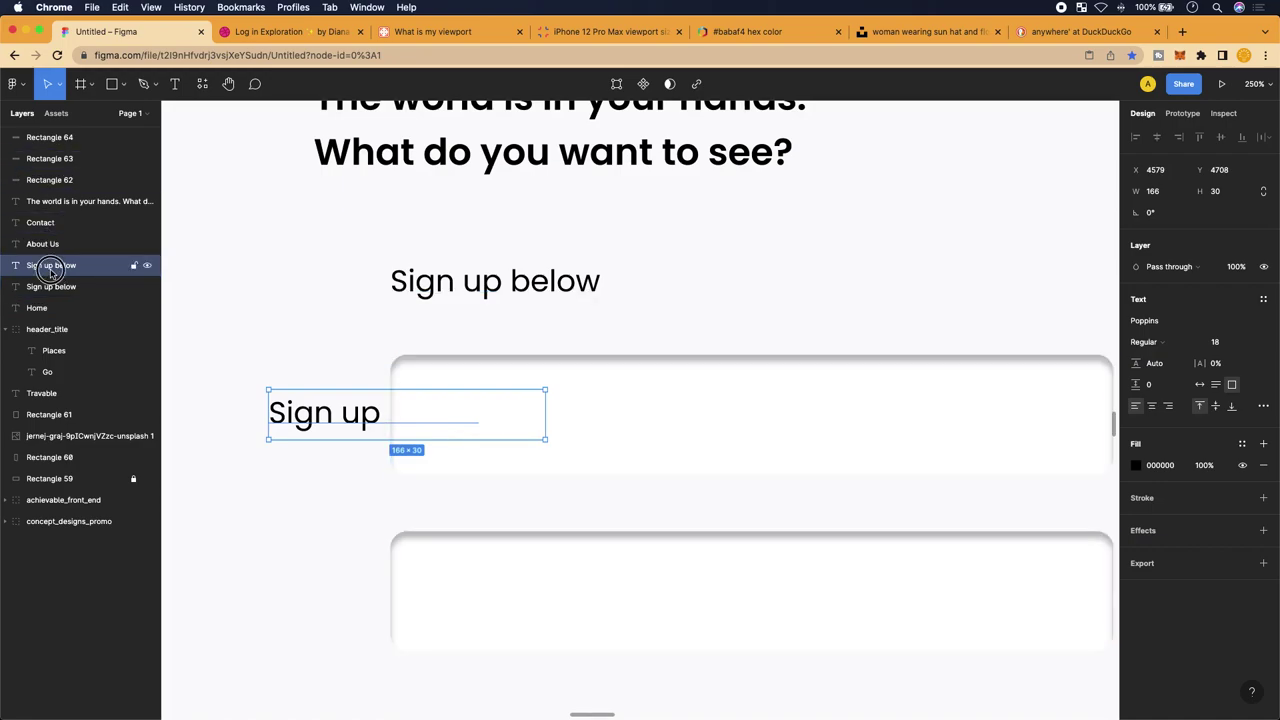
Bring the copied text in front of the form fields and move it inside the first field at X 4678, Y 4708
left_click_drag(50, 268, 90, 288)
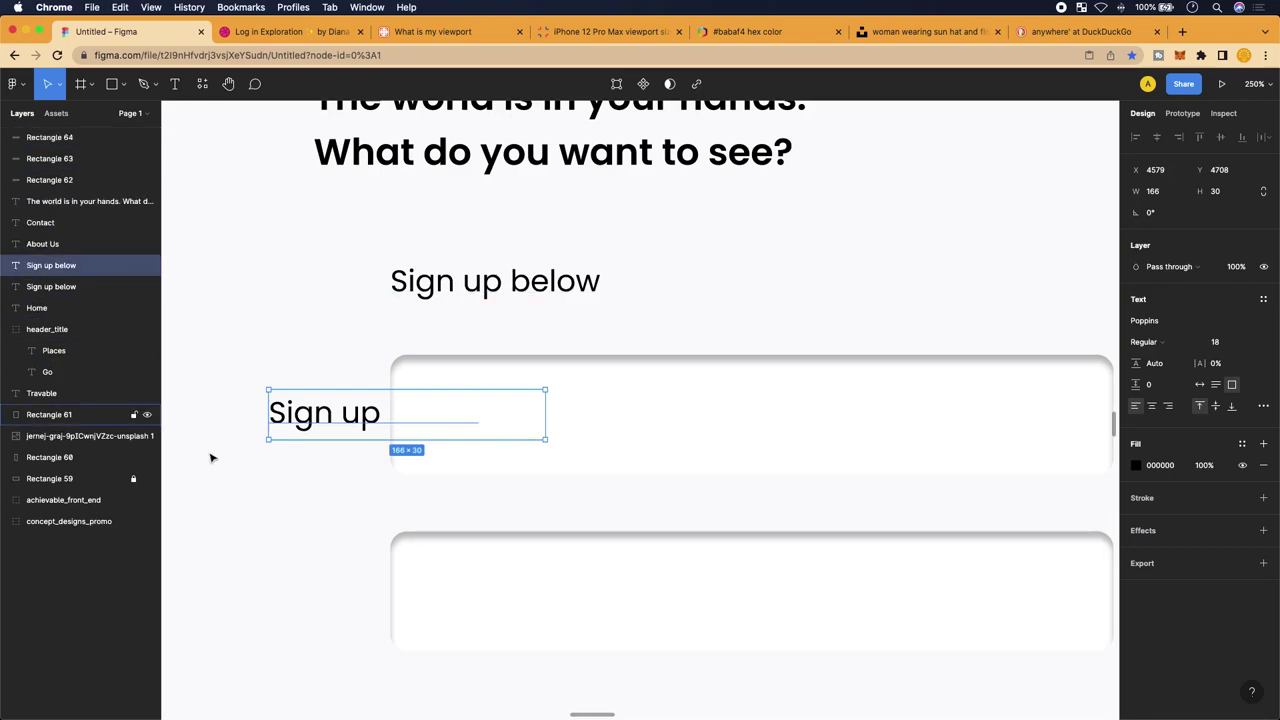
right_click(320, 413)
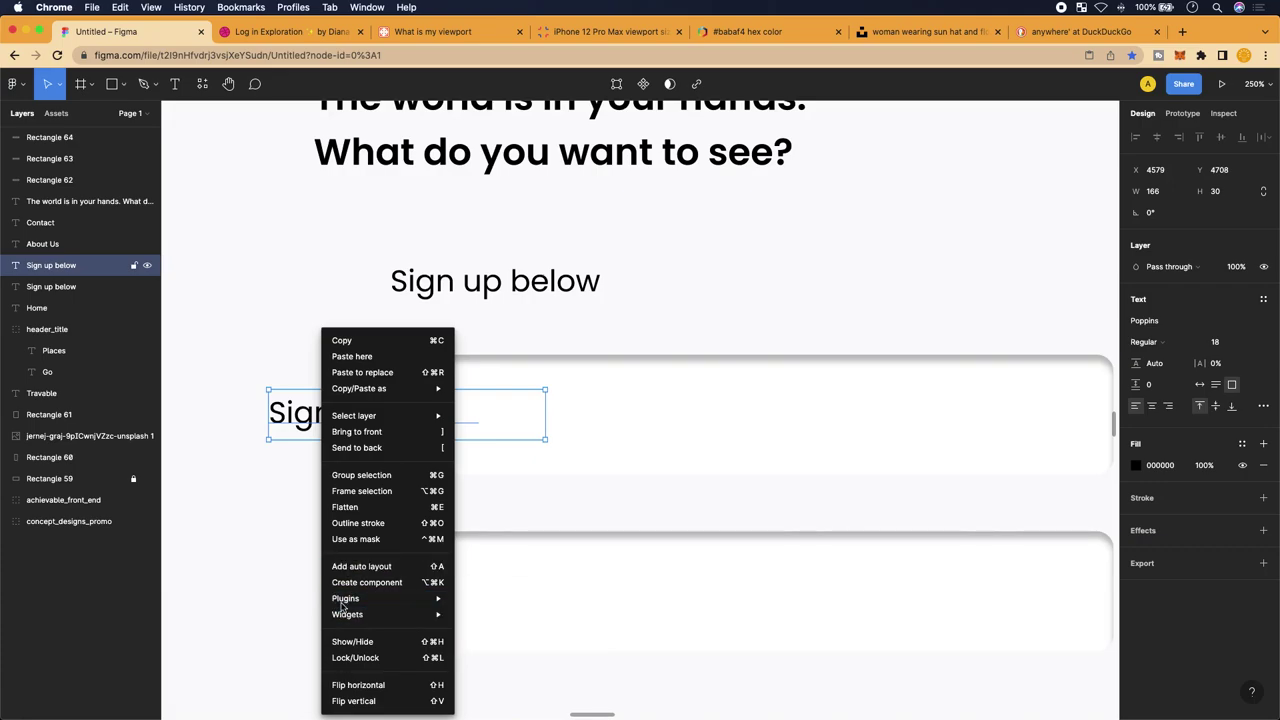
left_click(355, 431)
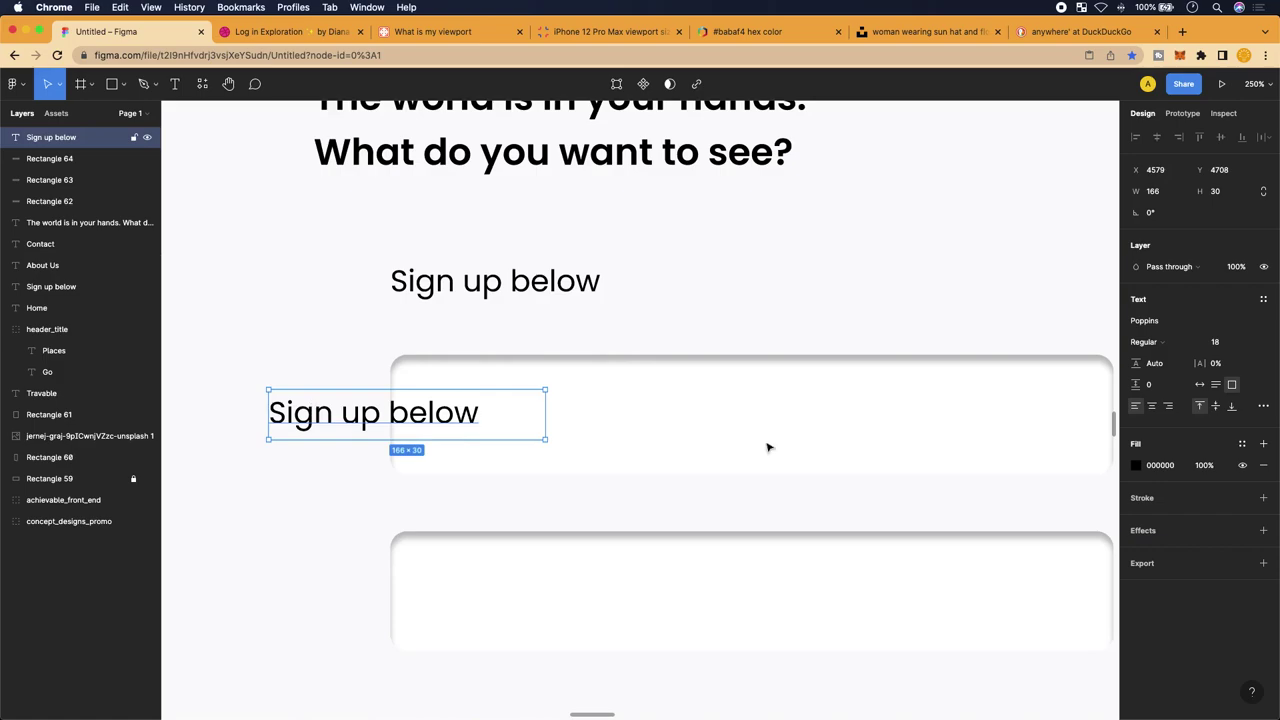
left_click_drag(372, 420, 531, 420)
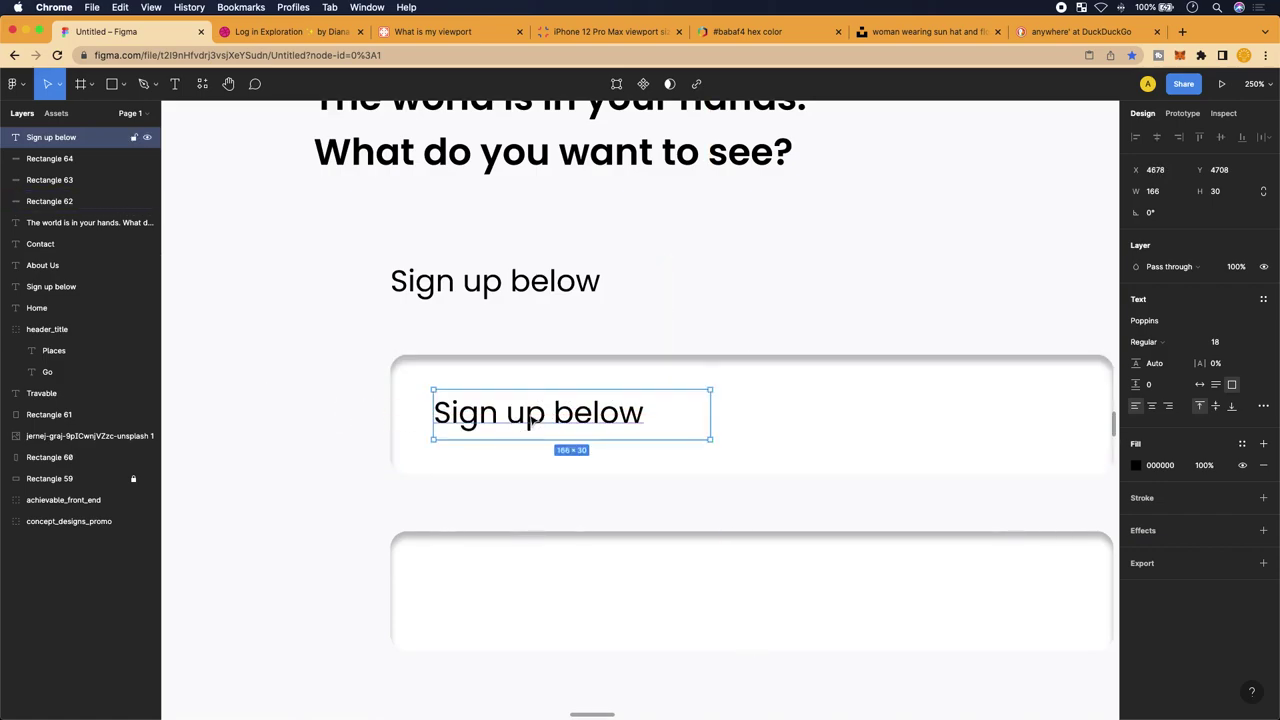
Set the font size of the copied text in the first field to 20 and replace its wording with "Email"
double_click(531, 420)
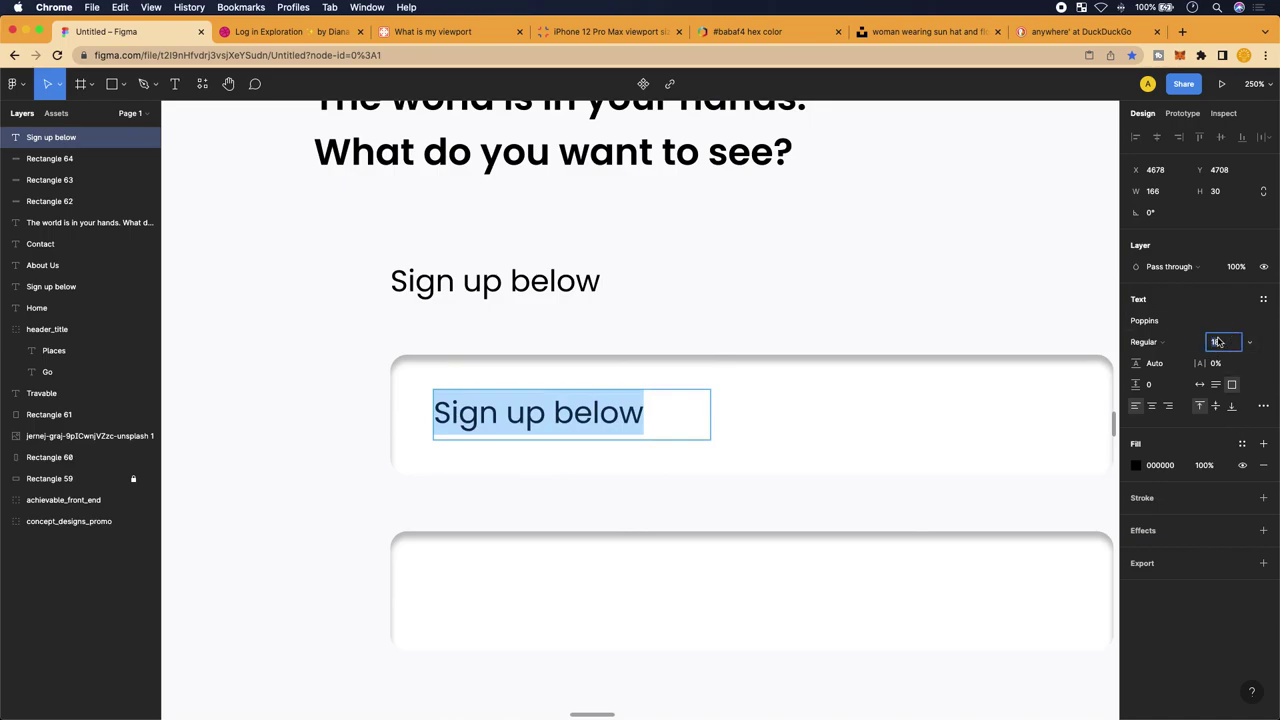
type("20")
key("Return")
left_click(566, 418)
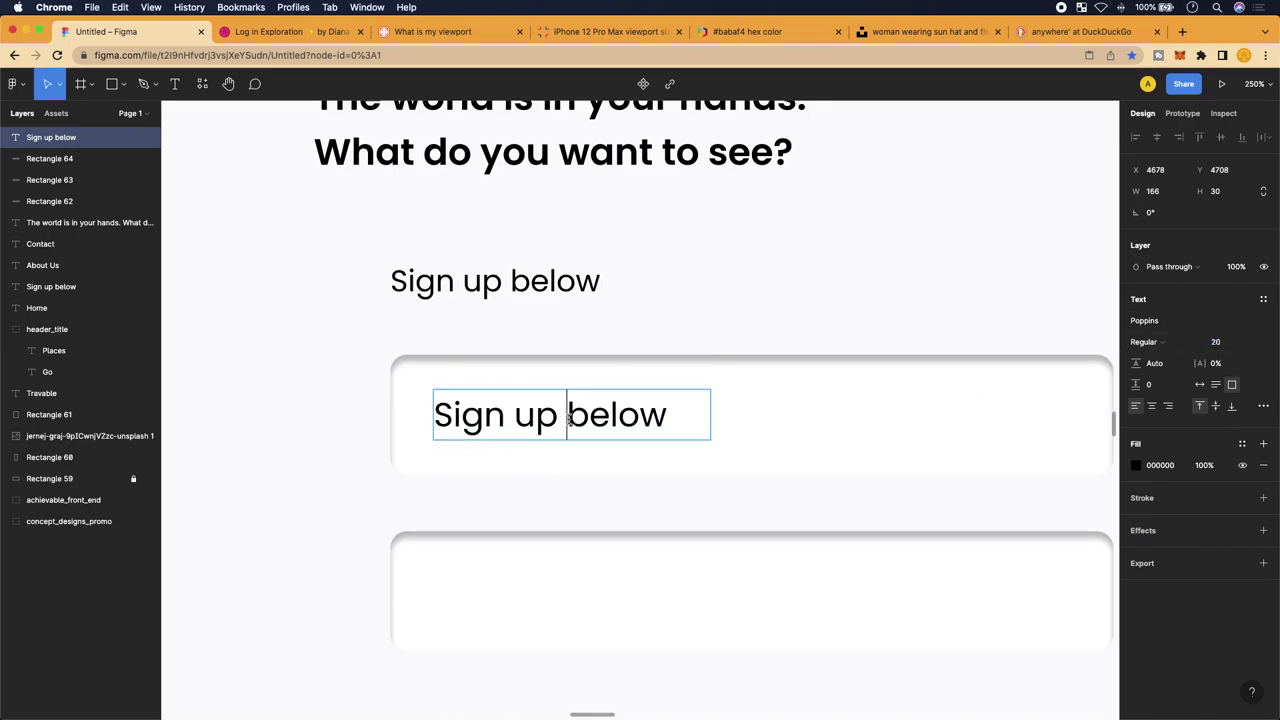
key("super+a")
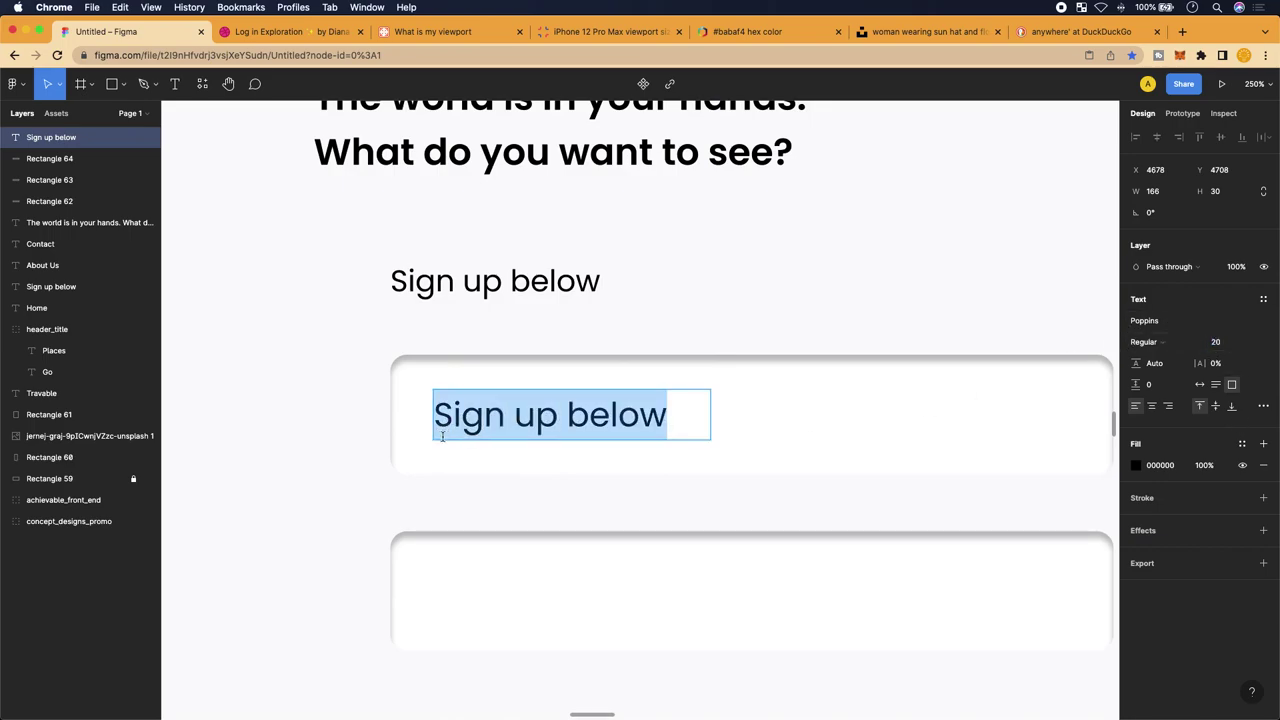
type("Email")
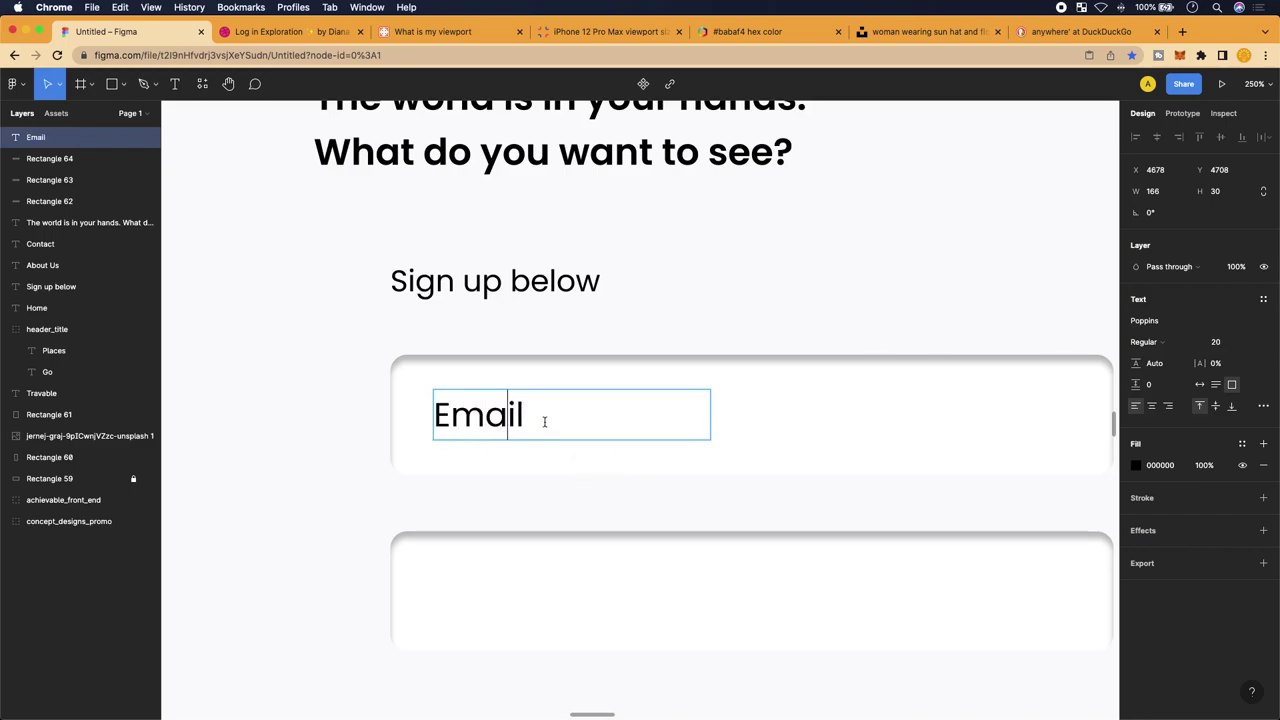
Set the font weight of the "Email" label in the first field to Bold
left_click_drag(544, 421, 395, 424)
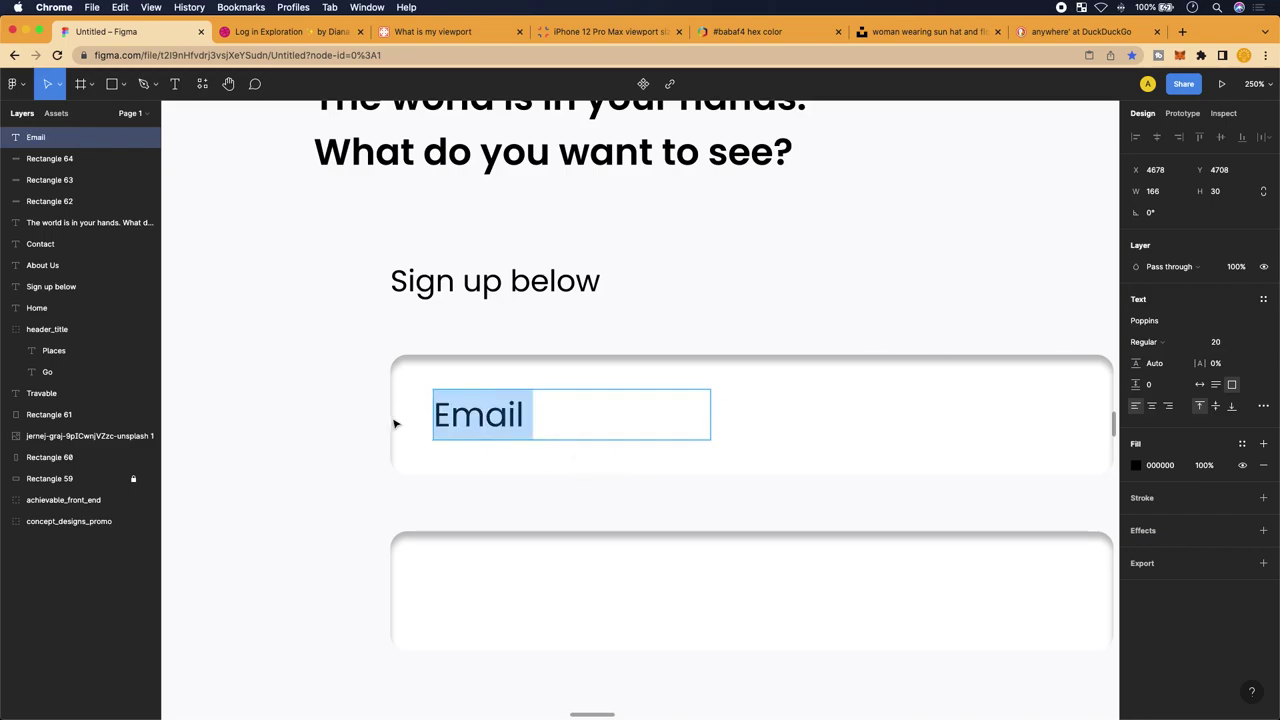
left_click(1172, 341)
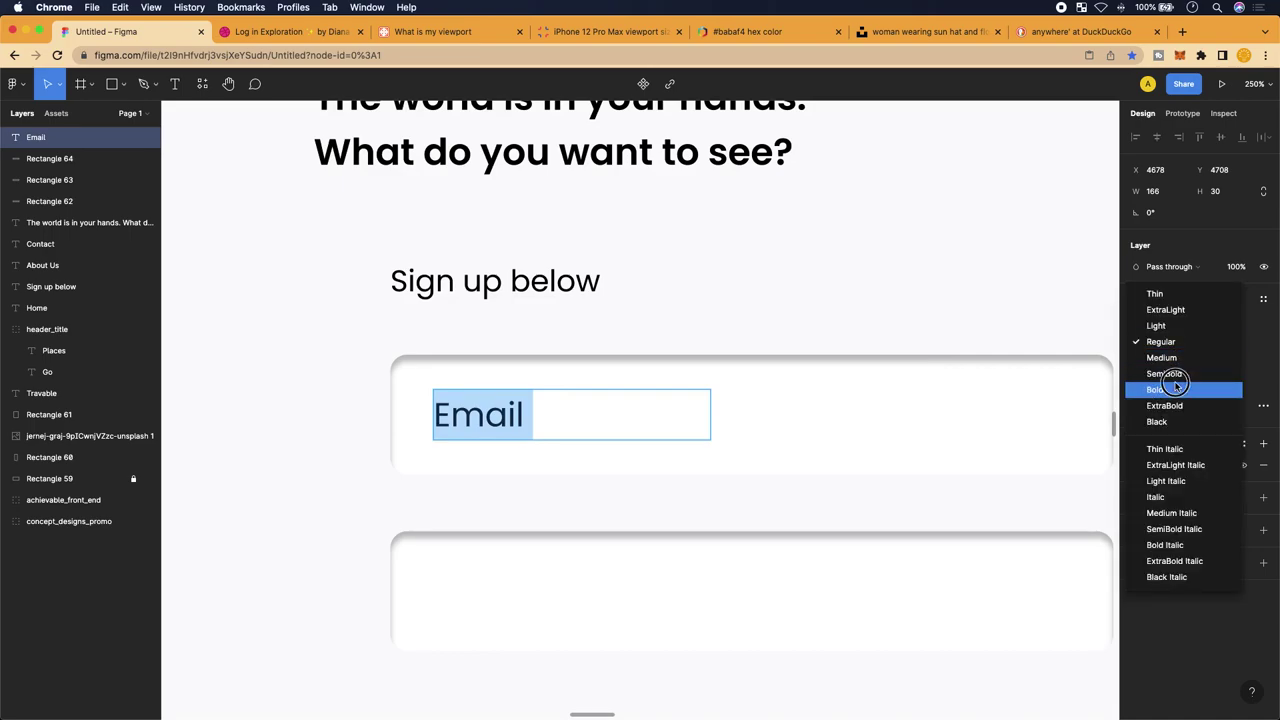
left_click(1175, 388)
double_click(567, 423)
left_click_drag(567, 423, 481, 382)
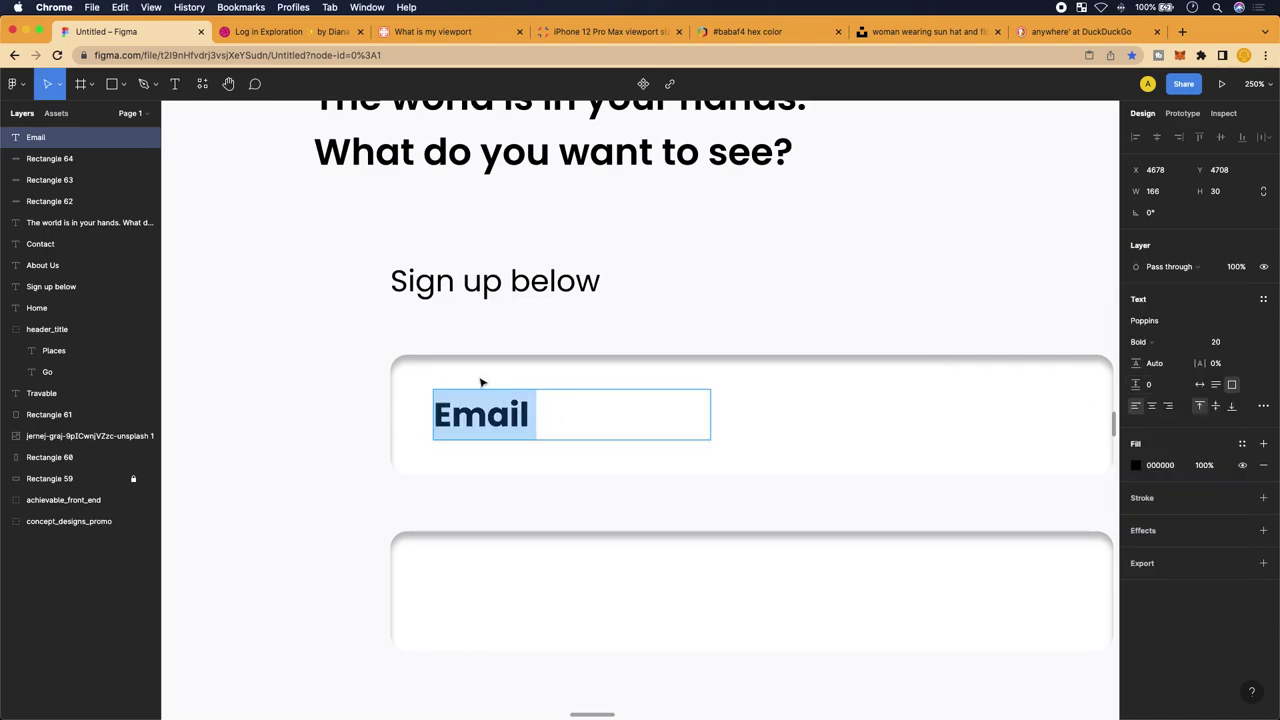
Sample the page background colour for the "Email" label's fill and darken it to the light grey D8D8DD
left_click(1136, 465)
left_click(979, 571)
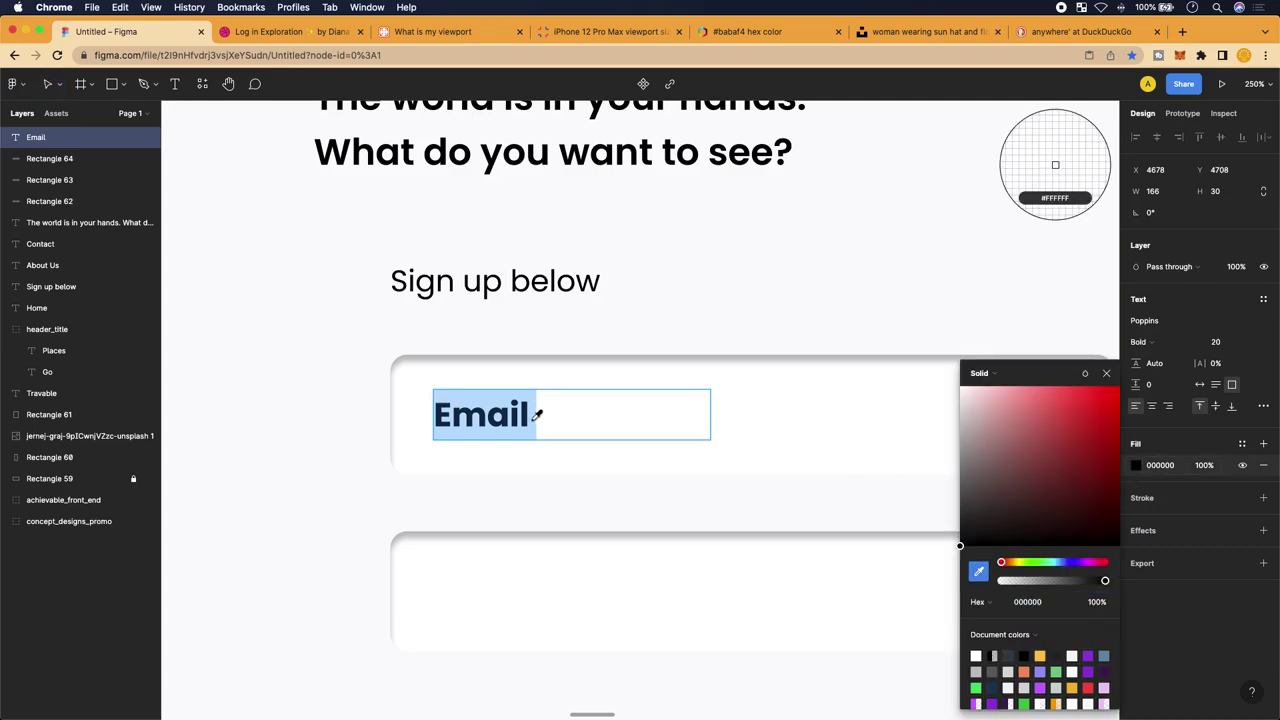
scroll(370, 416, "up", 5)
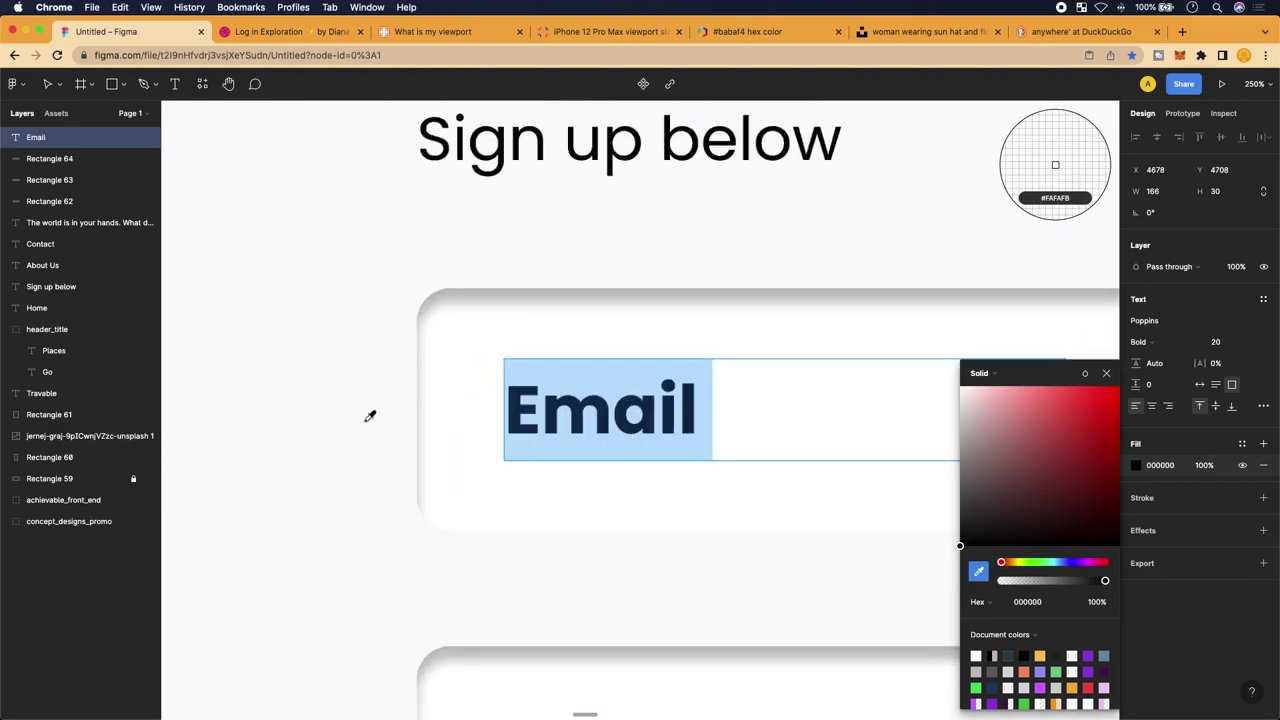
scroll(449, 416, "down", 5)
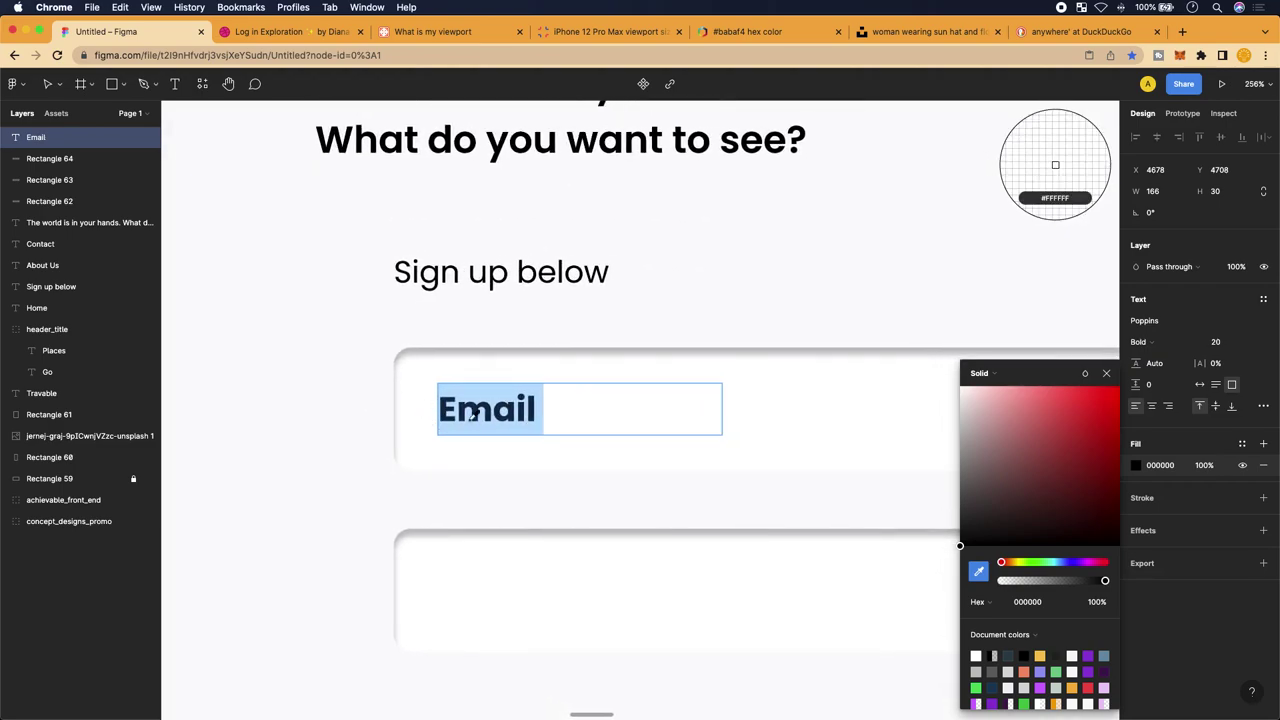
scroll(473, 413, "up", 3)
scroll(500, 408, "up", 2)
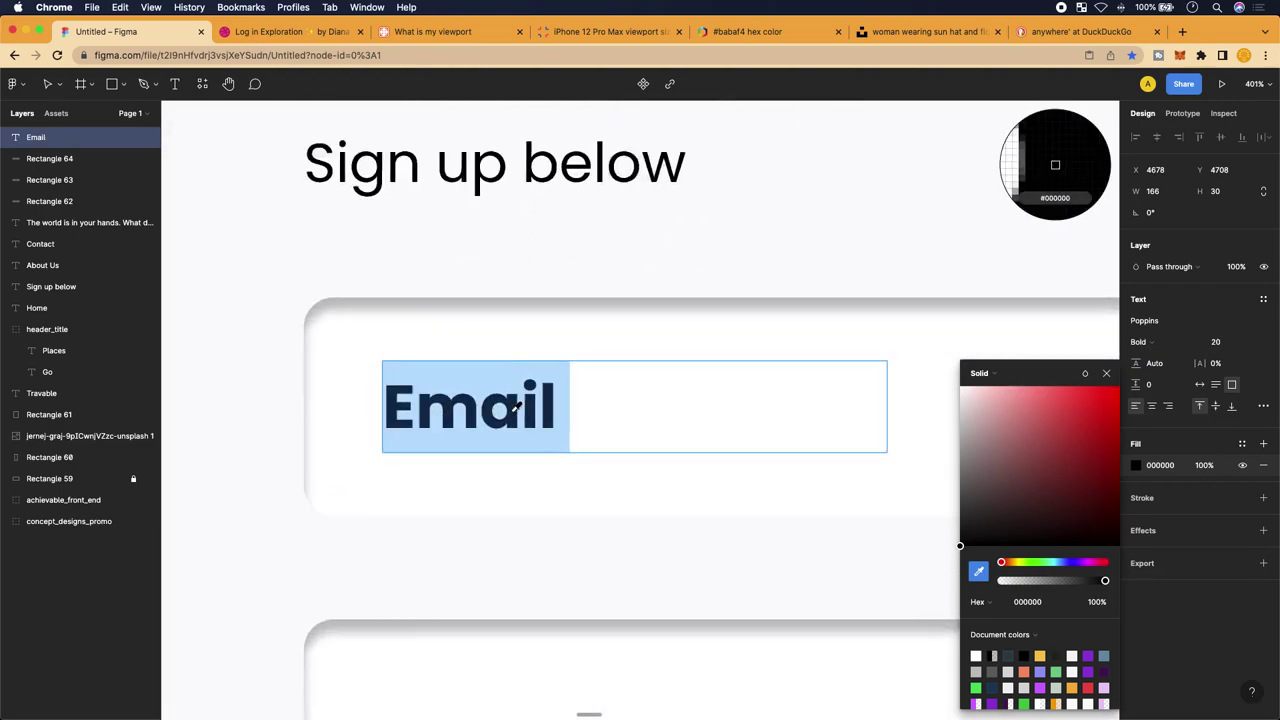
scroll(426, 418, "down", 3)
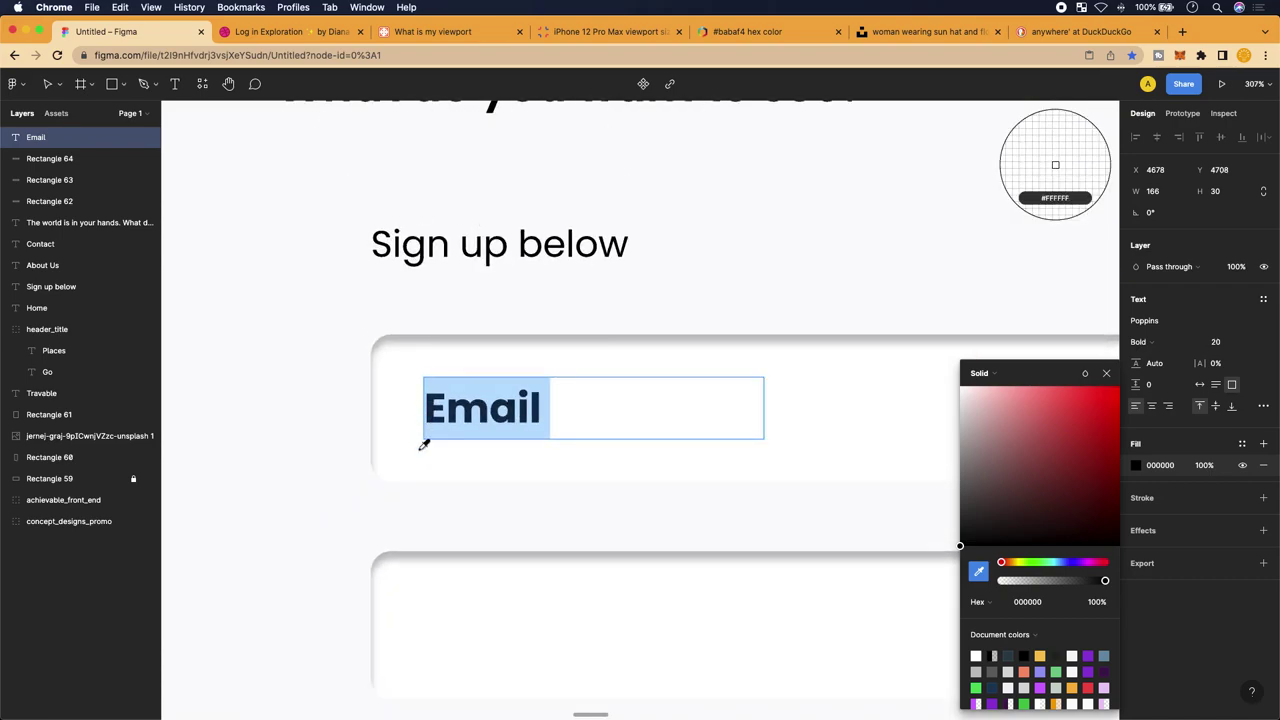
left_click(288, 487)
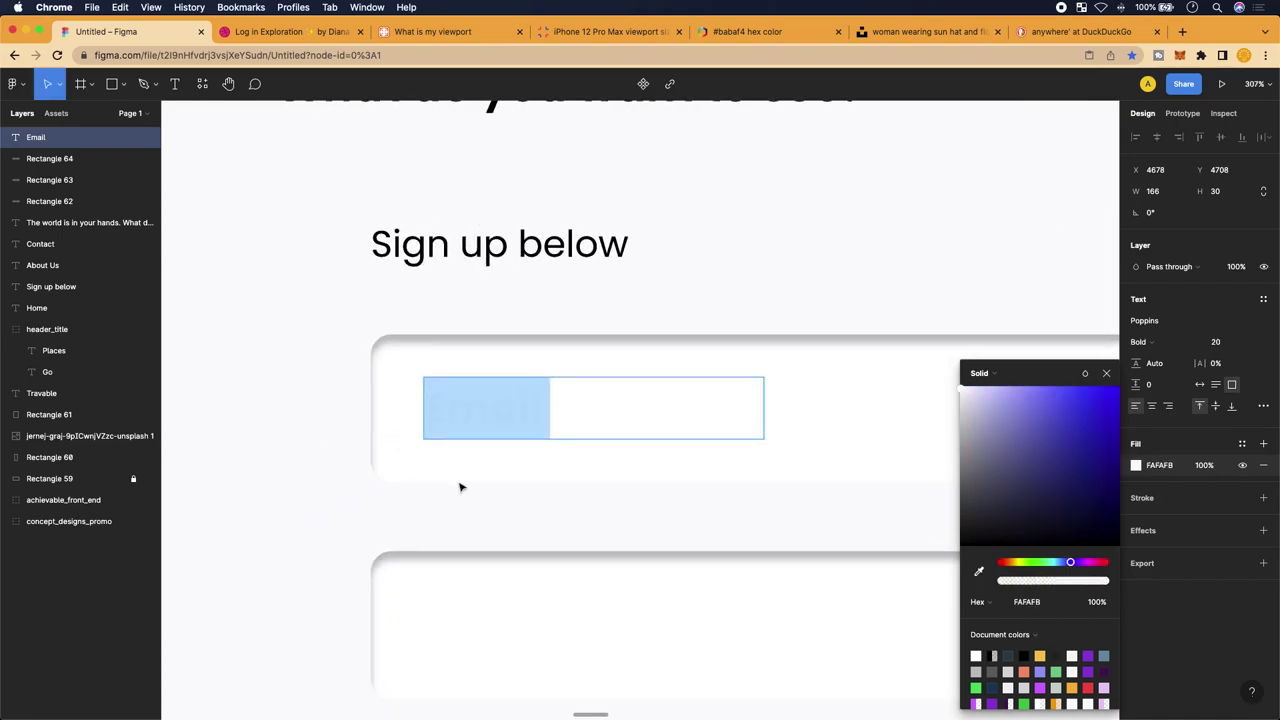
scroll(547, 495, "down", 1)
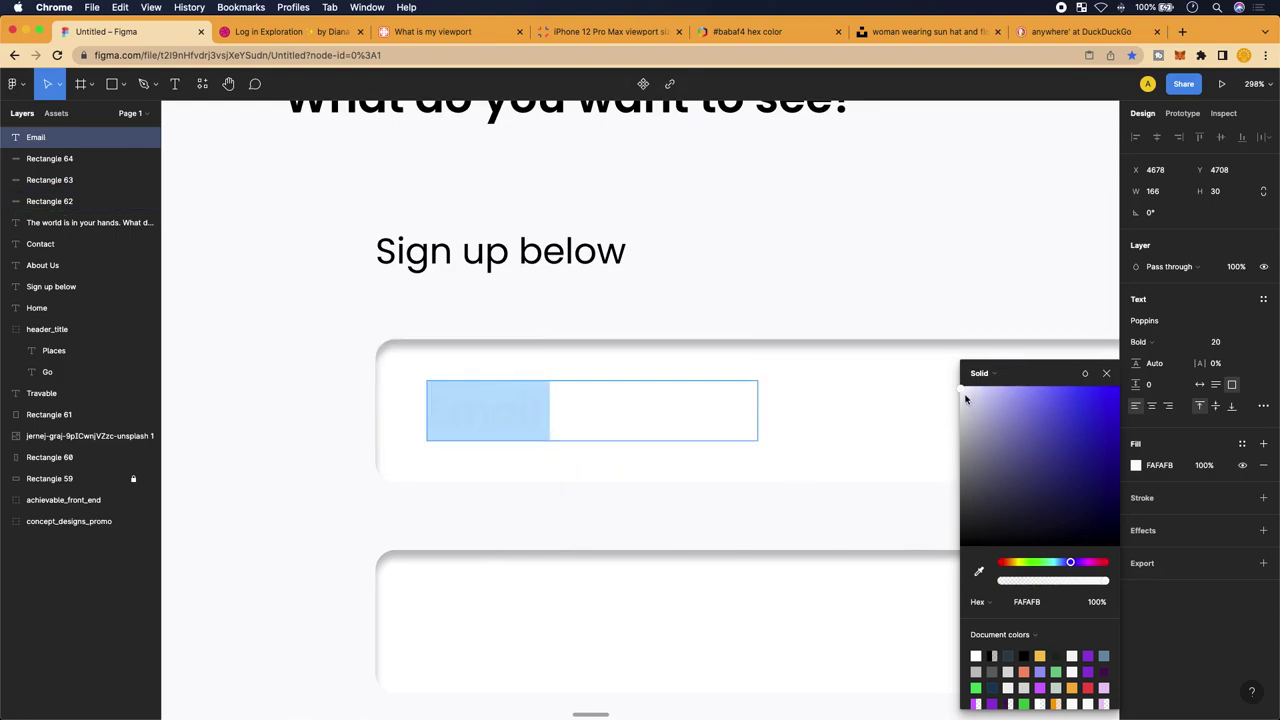
left_click_drag(964, 386, 963, 406)
Examine the Email and Password placeholder text in the blue reference sign-up form for comparison with the new label
scroll(629, 491, "down", 5)
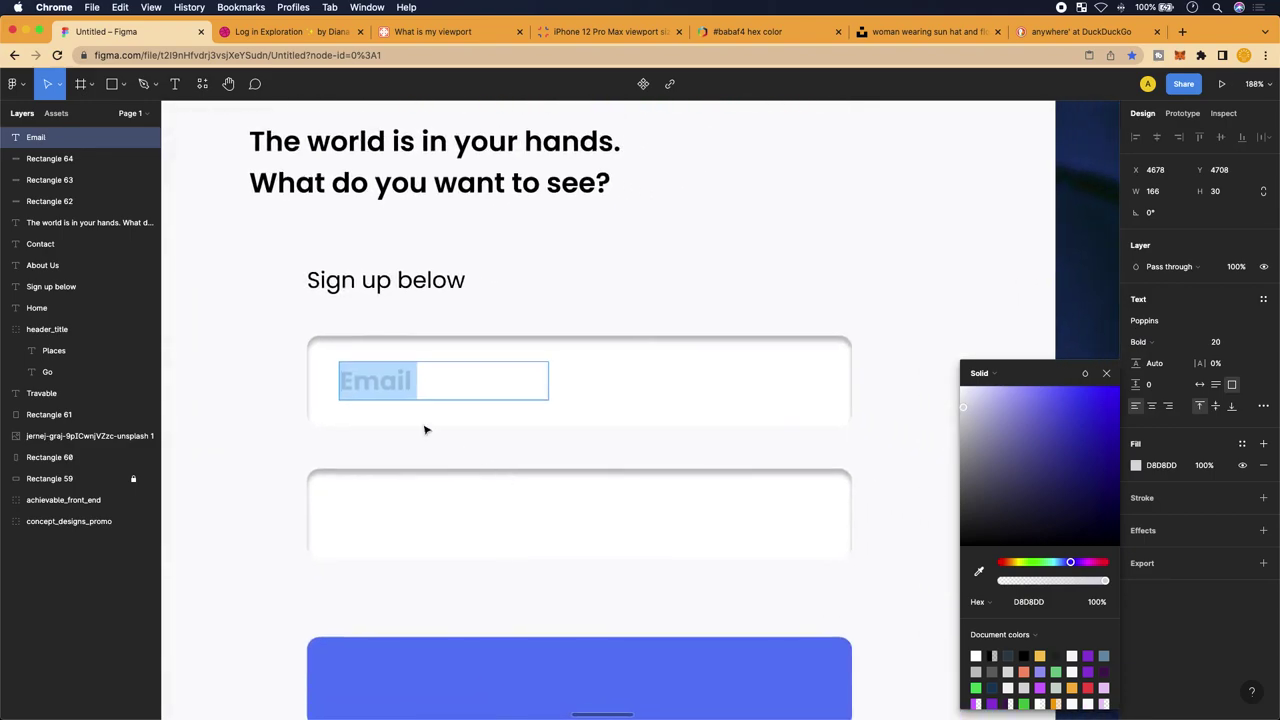
scroll(338, 410, "down", 5)
scroll(583, 443, "right", 10)
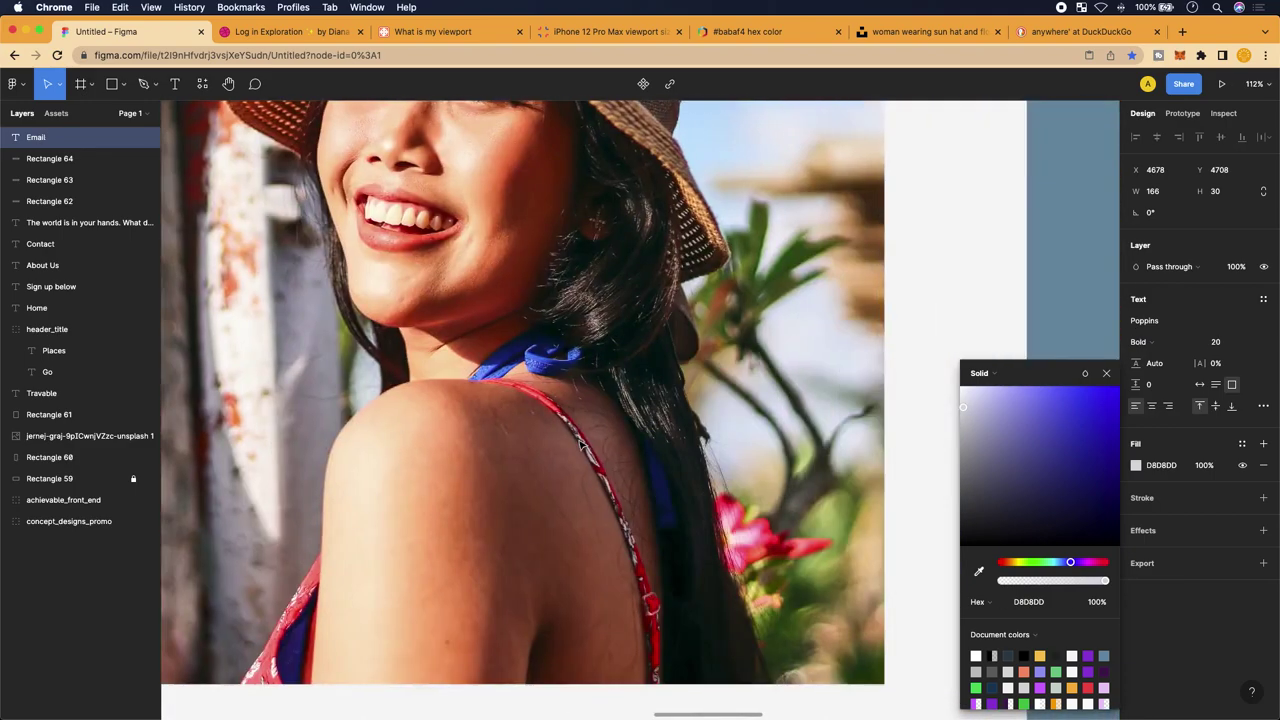
scroll(579, 445, "down", 3)
scroll(579, 445, "down", 4)
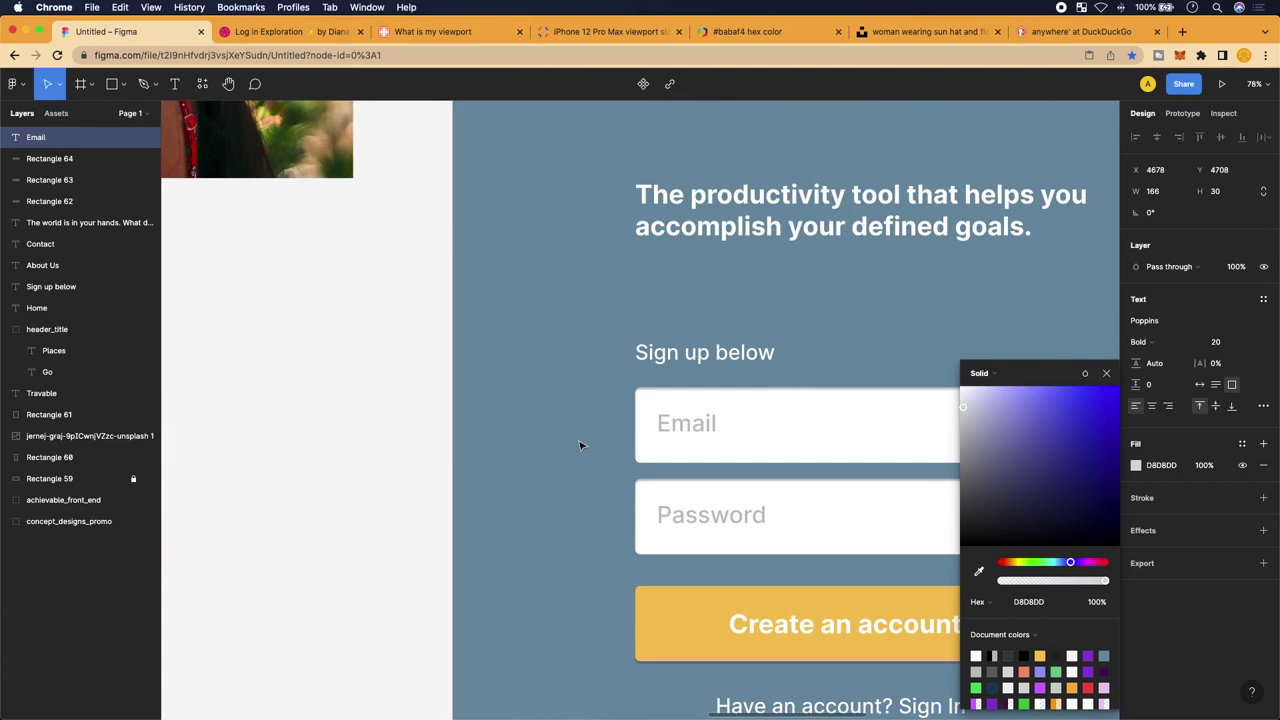
scroll(579, 445, "left", 10)
scroll(580, 460, "up", 5)
scroll(580, 451, "left", 3)
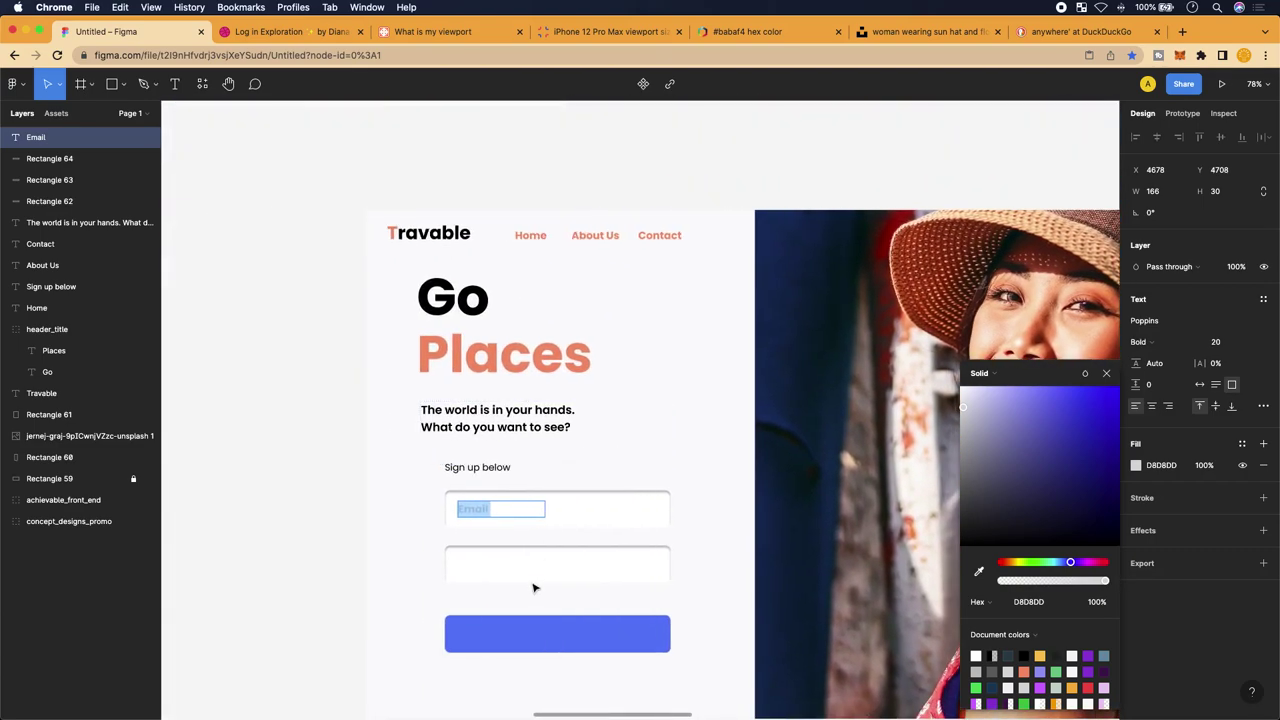
Duplicate the "Email" label and move the copy straight down into the second form field at X 4678, Y 4814
scroll(485, 507, "up", 5)
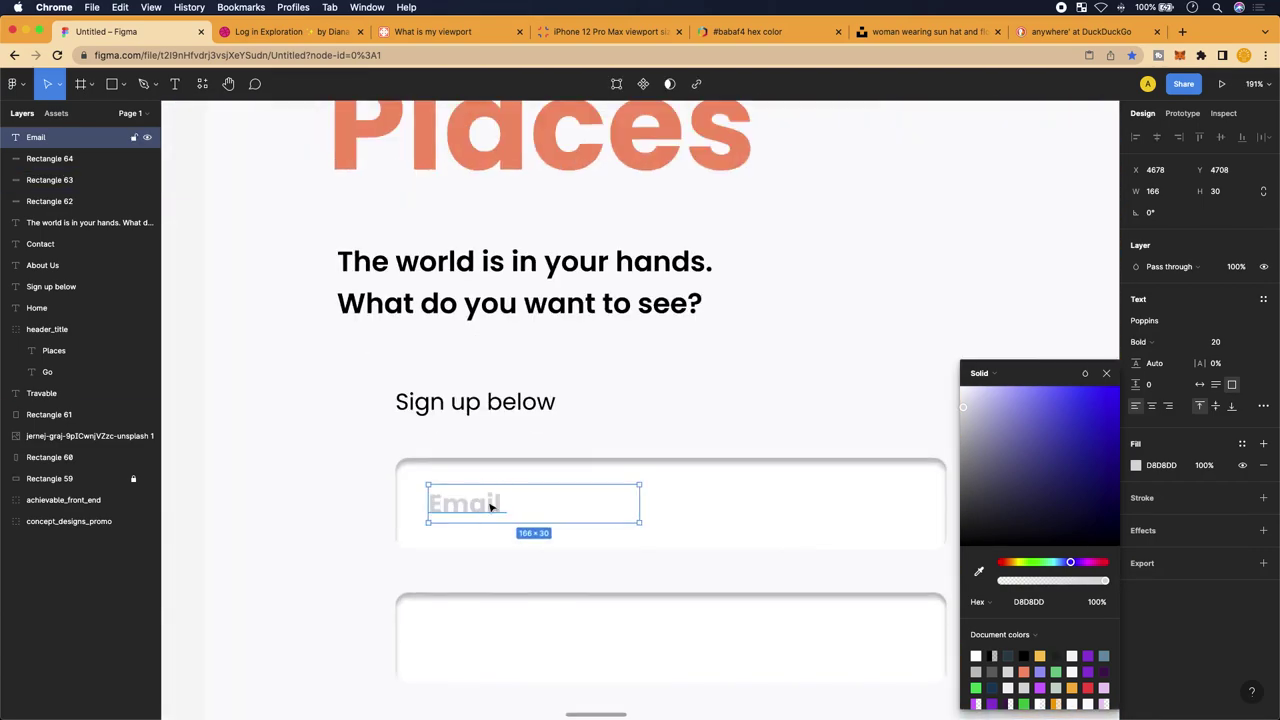
scroll(490, 507, "down", 5)
left_click_drag(490, 505, 486, 591)
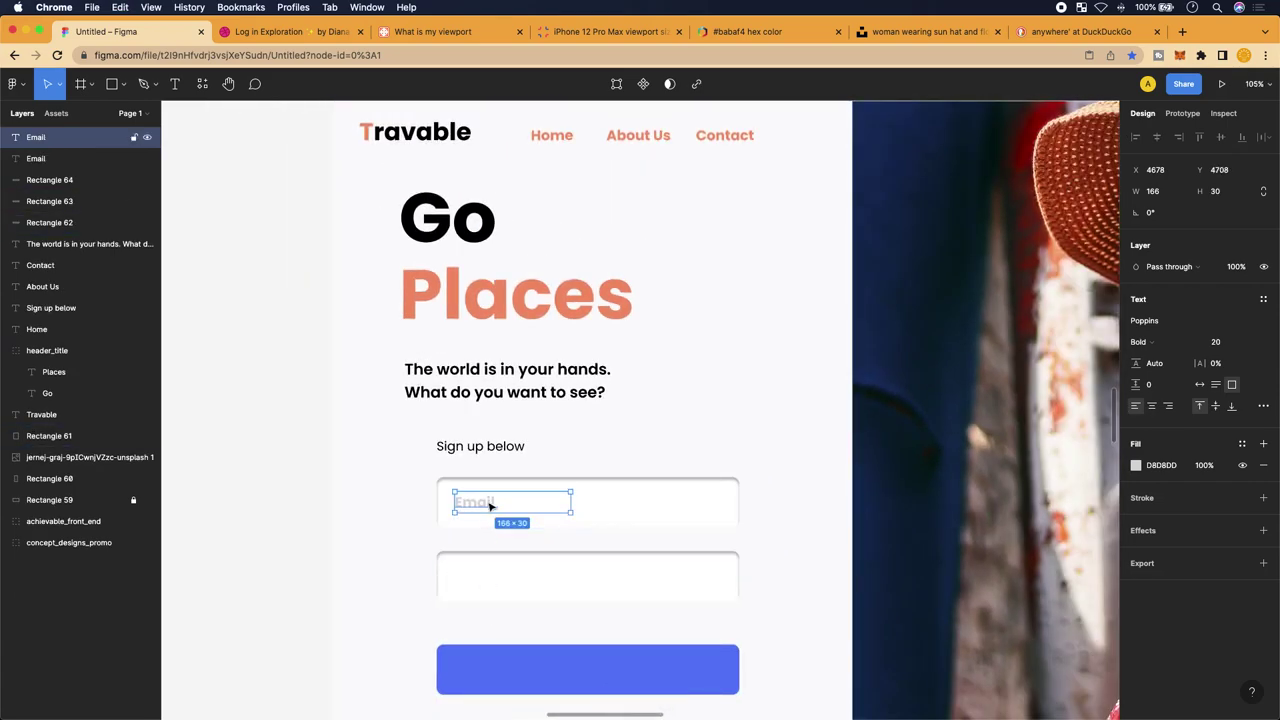
left_click_drag(487, 502, 489, 577)
scroll(554, 580, "up", 5)
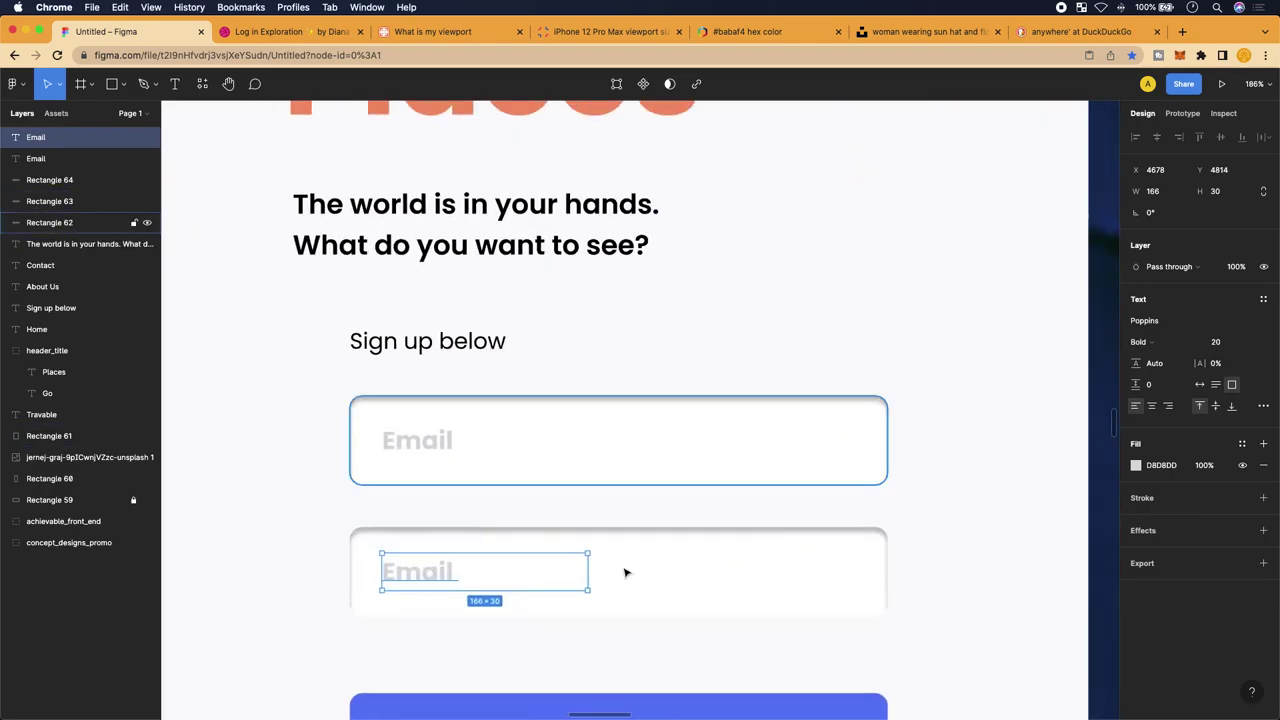
scroll(427, 600, "down", 3)
mouse_move(429, 574)
left_mouse_down()
mouse_move(523, 574)
mouse_move(417, 574)
mouse_move(426, 580)
left_mouse_up()
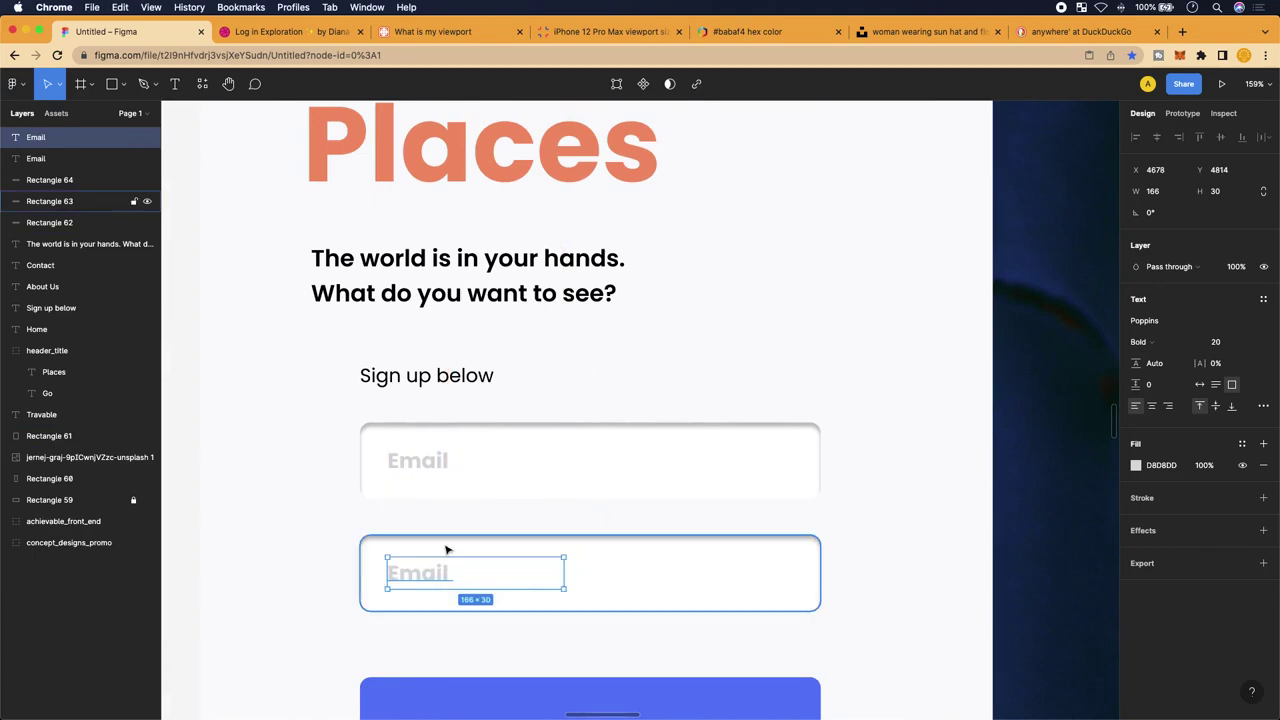
Replace the wording of the copied label in the second form field with "Password"
scroll(437, 575, "up", 5)
double_click(436, 610)
left_click(452, 614)
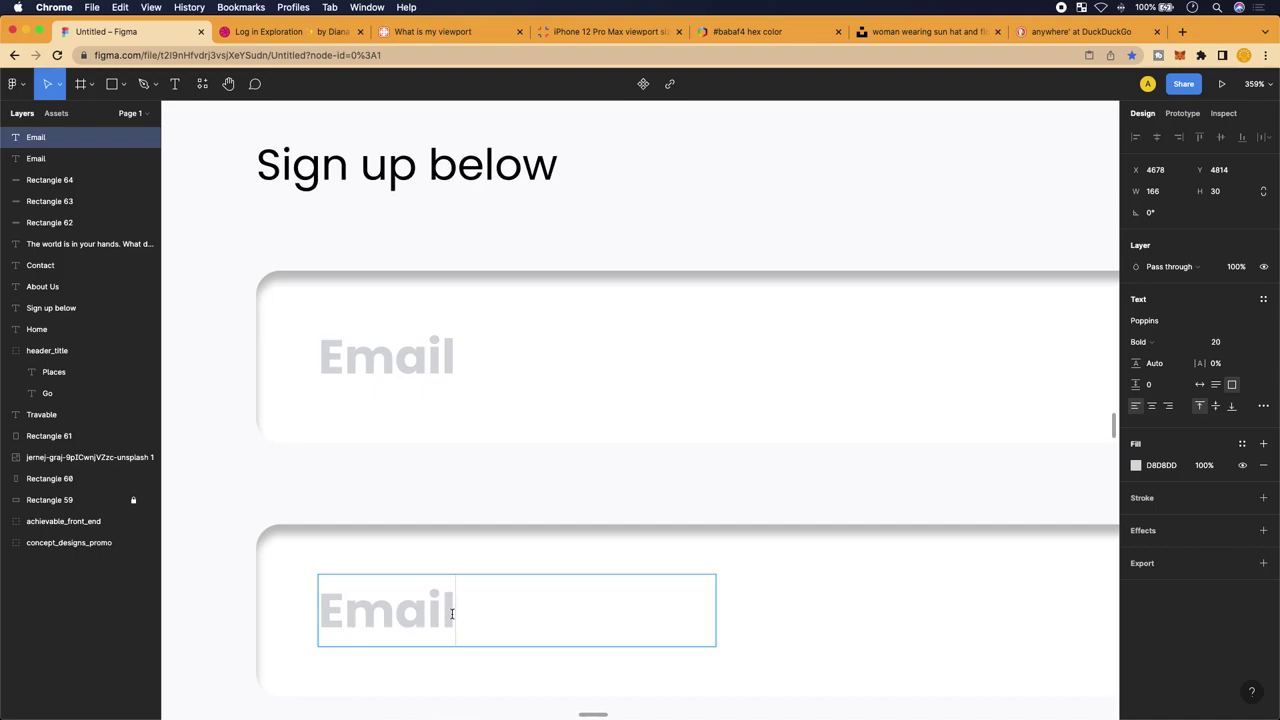
key("BackSpace")
key("BackSpace")
key("BackSpace")
key("BackSpace")
key("BackSpace")
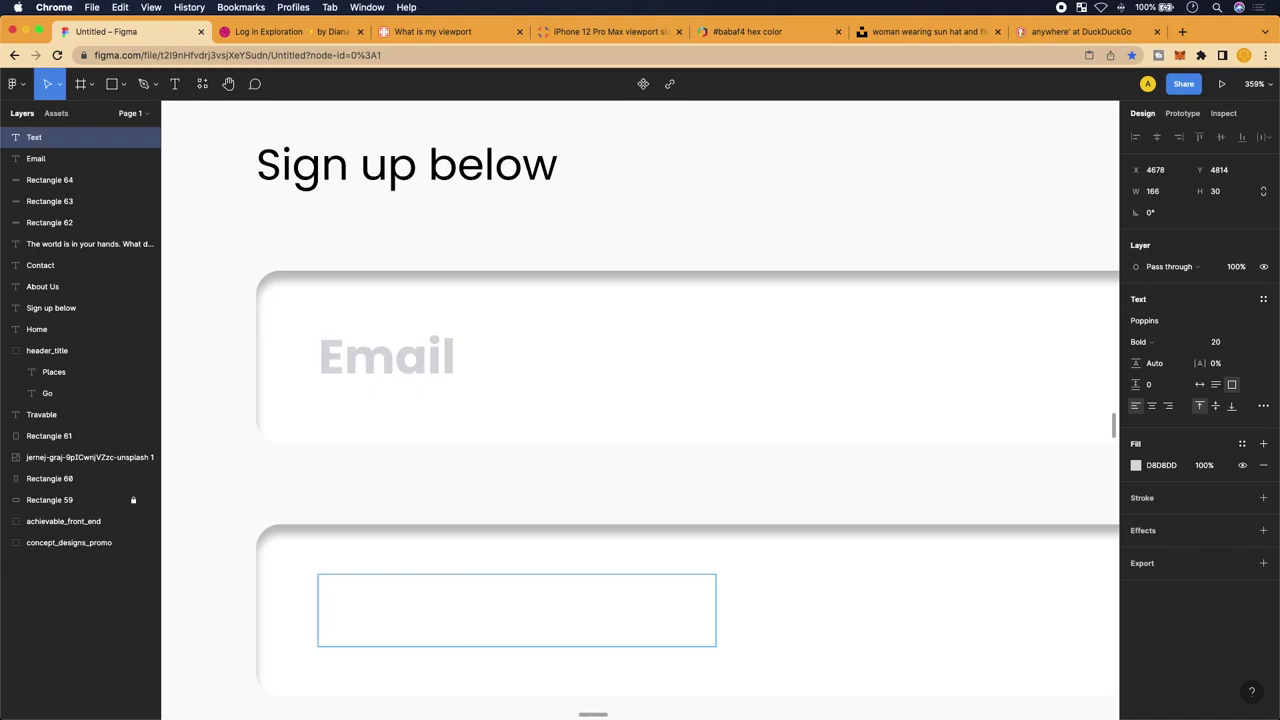
type("Password")
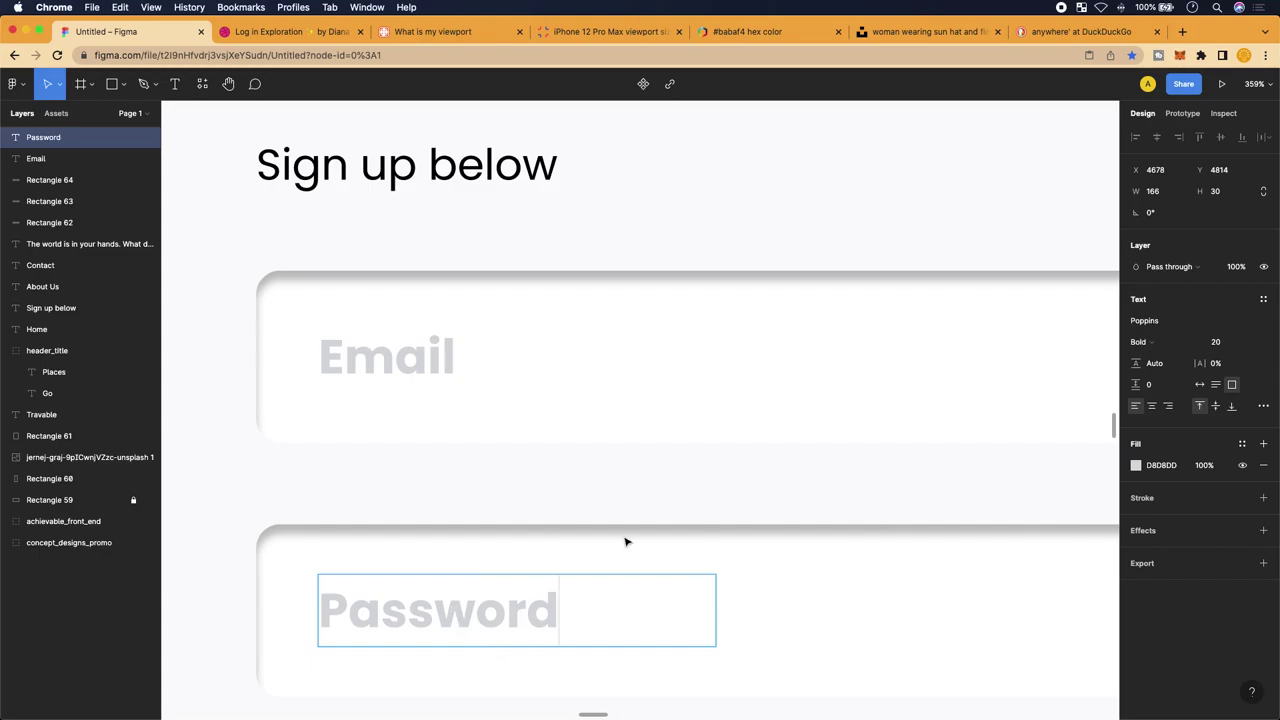
scroll(626, 541, "down", 5)
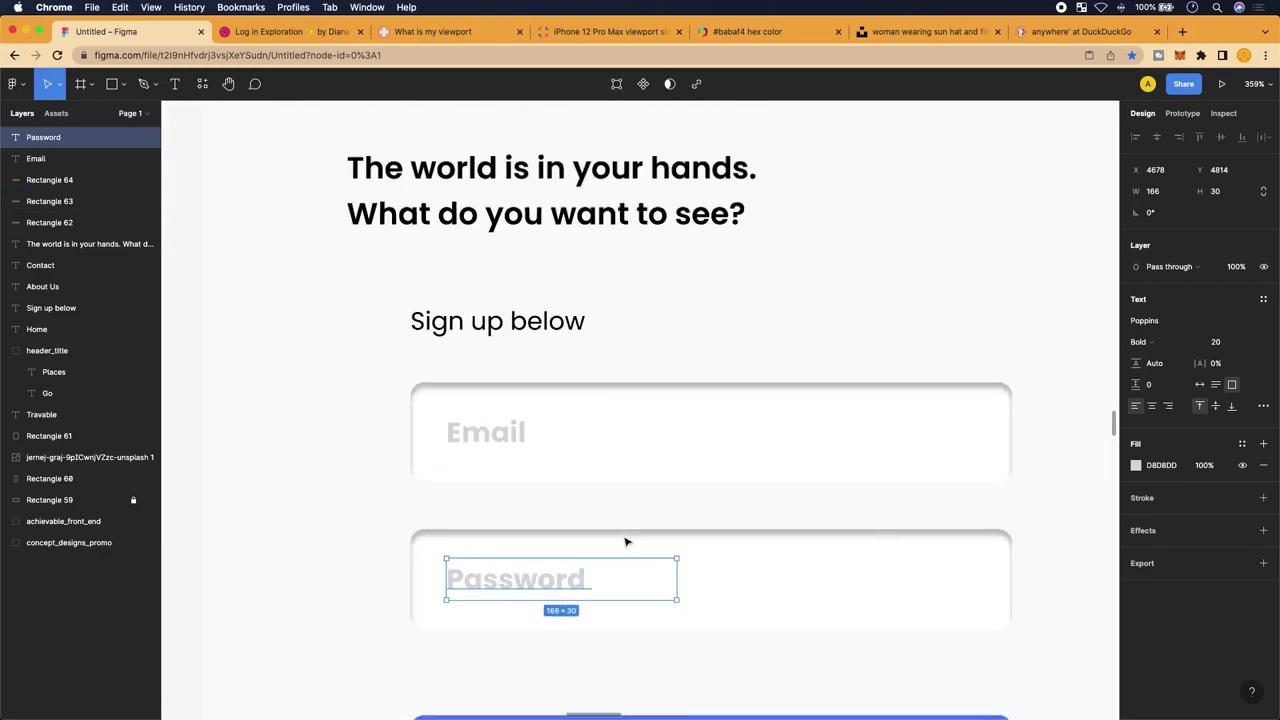
left_click(357, 529)
Set the font weight of the "Sign up below" text to Medium
scroll(357, 529, "down", 3)
scroll(358, 531, "down", 1)
scroll(357, 529, "down", 2)
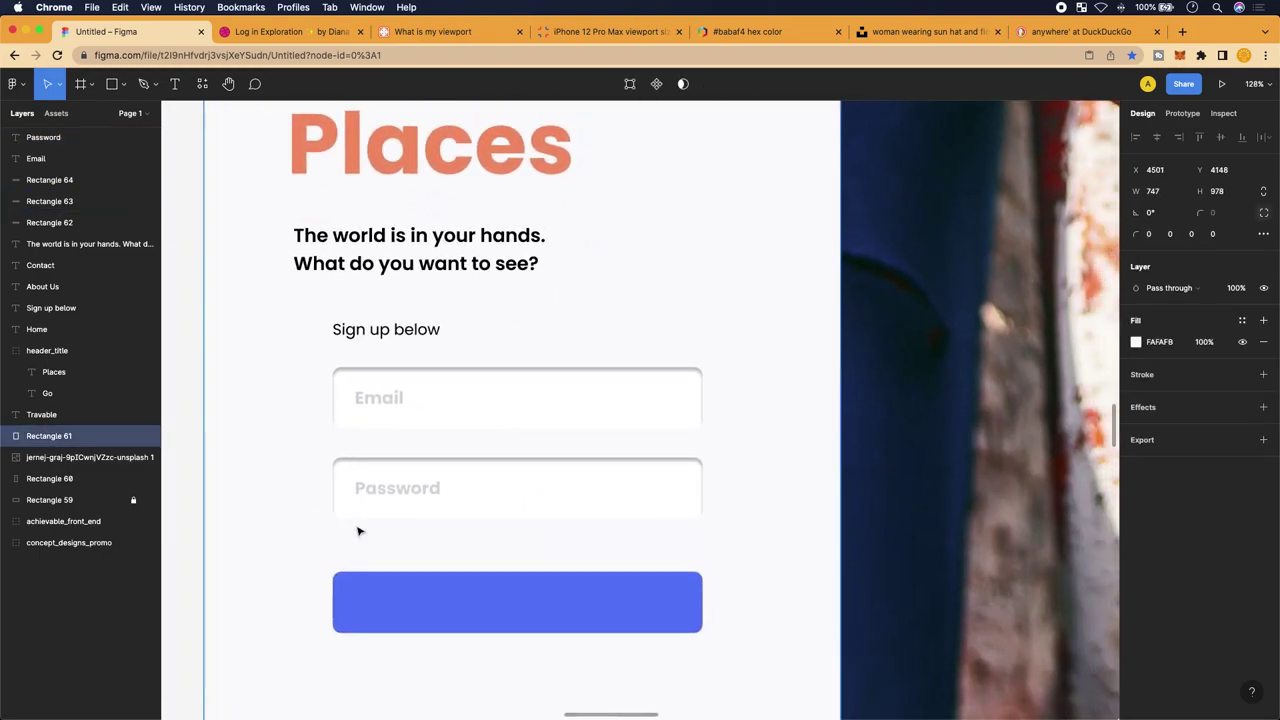
left_click(395, 350)
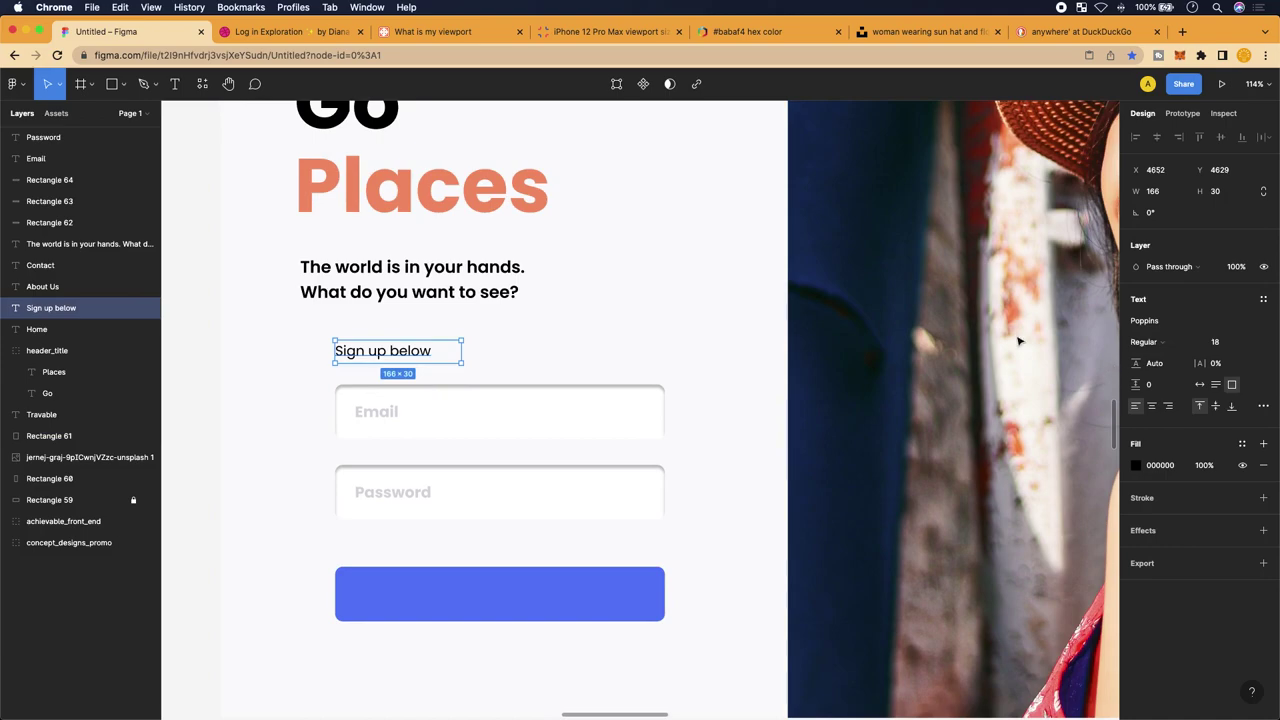
left_click(1193, 344)
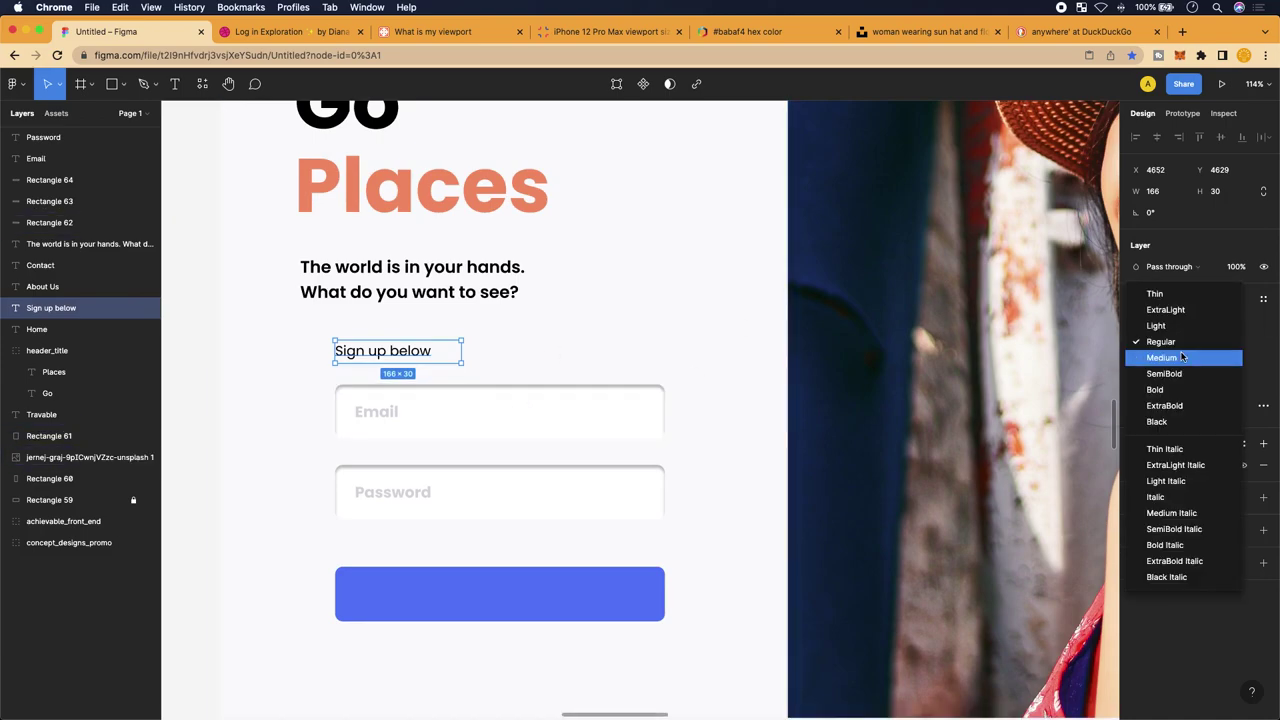
left_click(1090, 292)
left_click(760, 394)
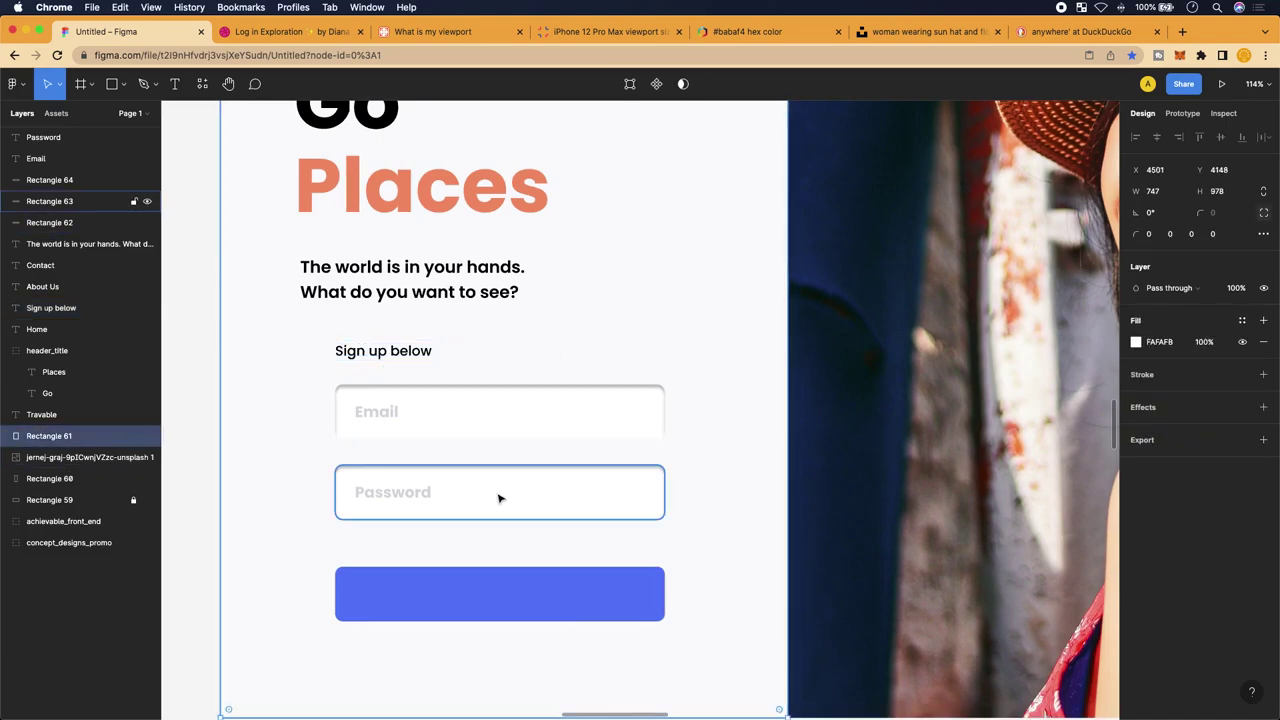
Duplicate the "Password" label and move the copy onto the blue button at X 4786, Y 4948
scroll(474, 594, "down", 2)
left_click(429, 510)
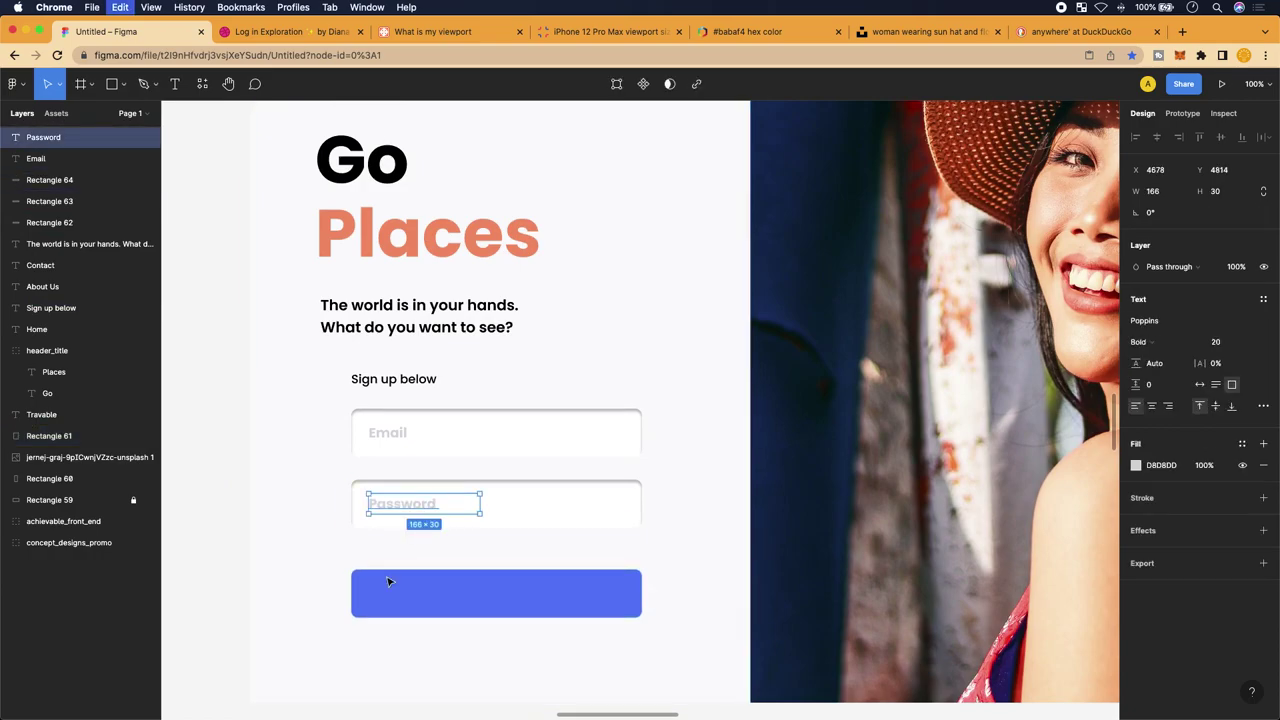
key("super+v")
left_click_drag(417, 503, 485, 594)
scroll(485, 594, "up", 5)
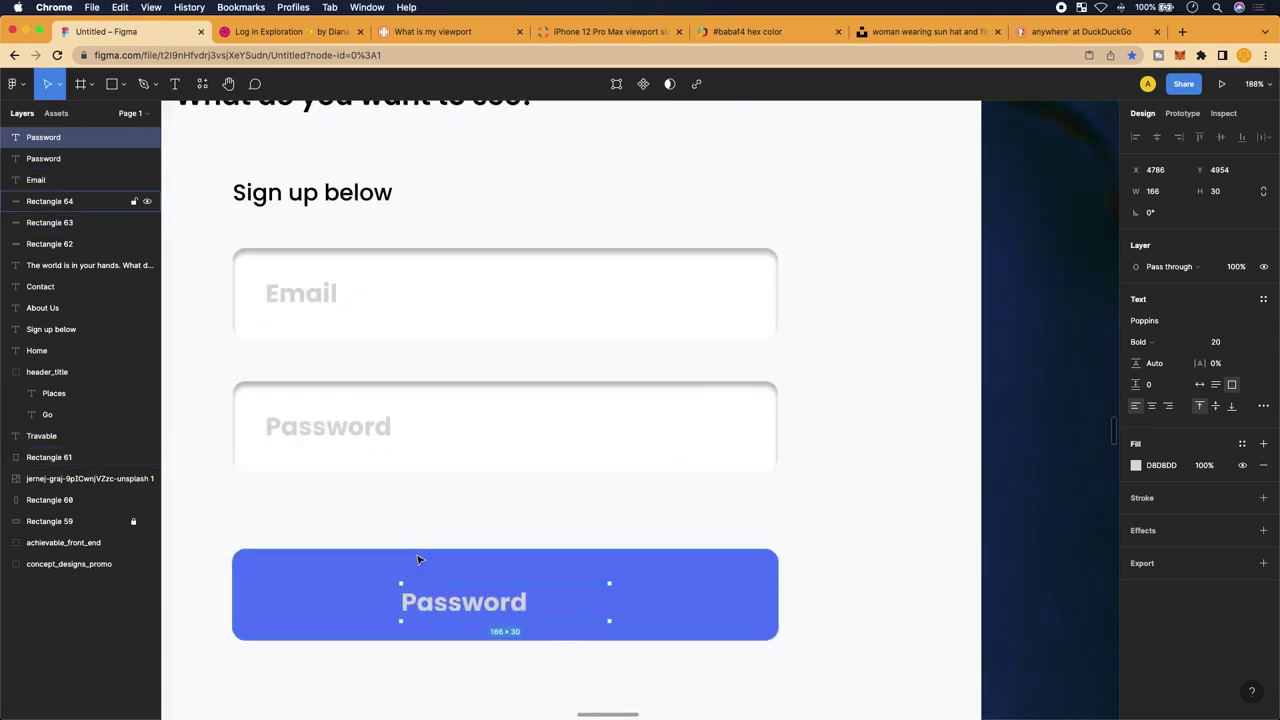
left_click_drag(465, 603, 467, 601)
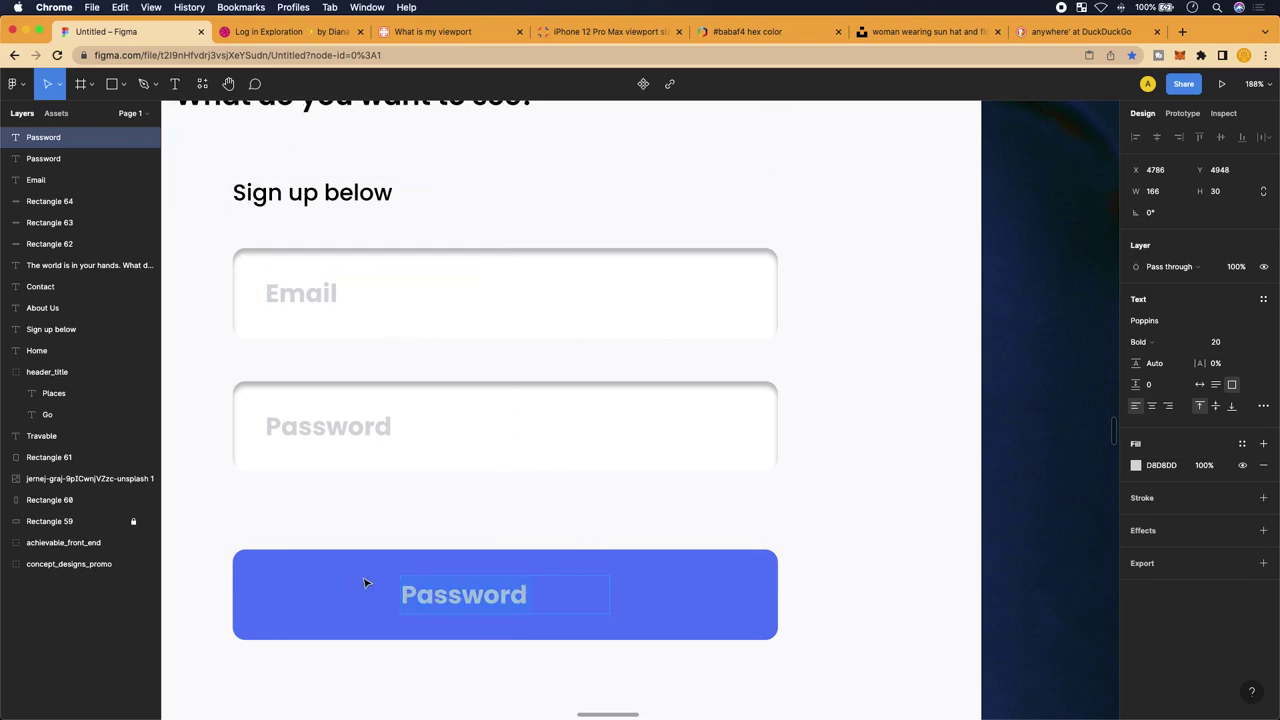
Replace the wording of the copied label on the blue button with "Submit"
key("Return")
key("BackSpace")
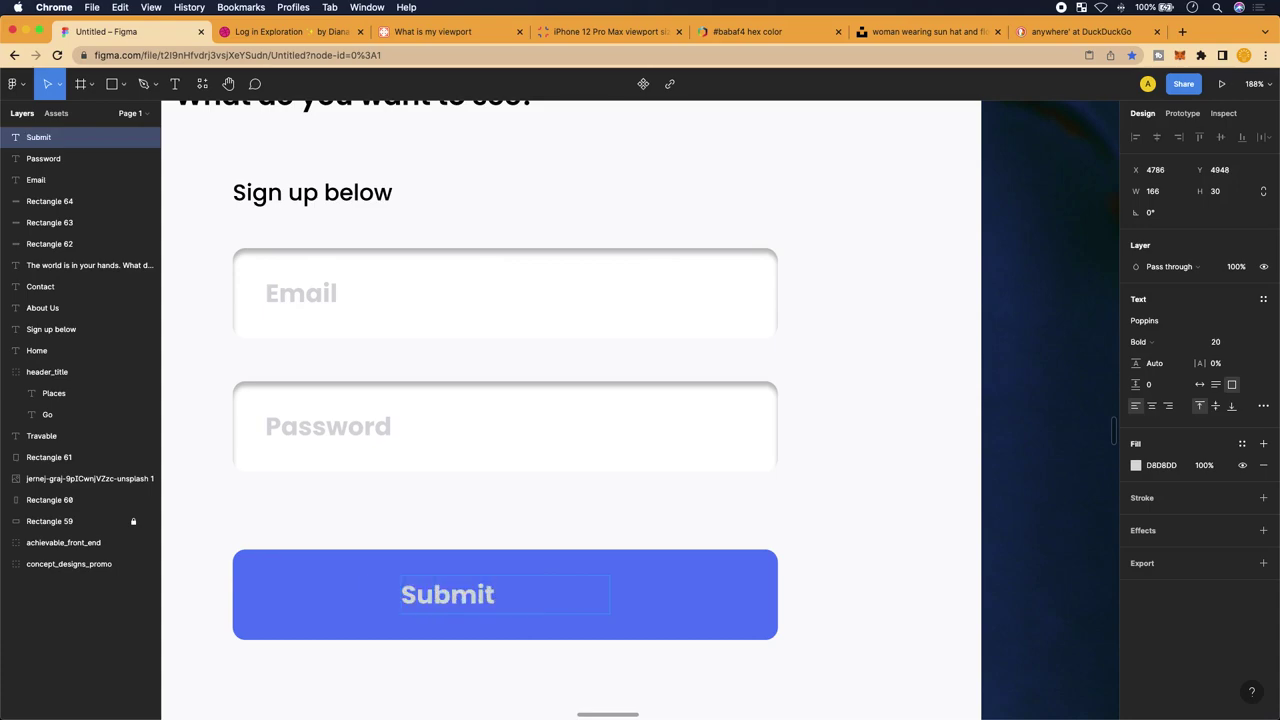
key("Escape")
Narrow the "Submit" text box to a width of 83 and place it near the button's middle at X 4818, Y 4948
scroll(432, 637, "down", 5)
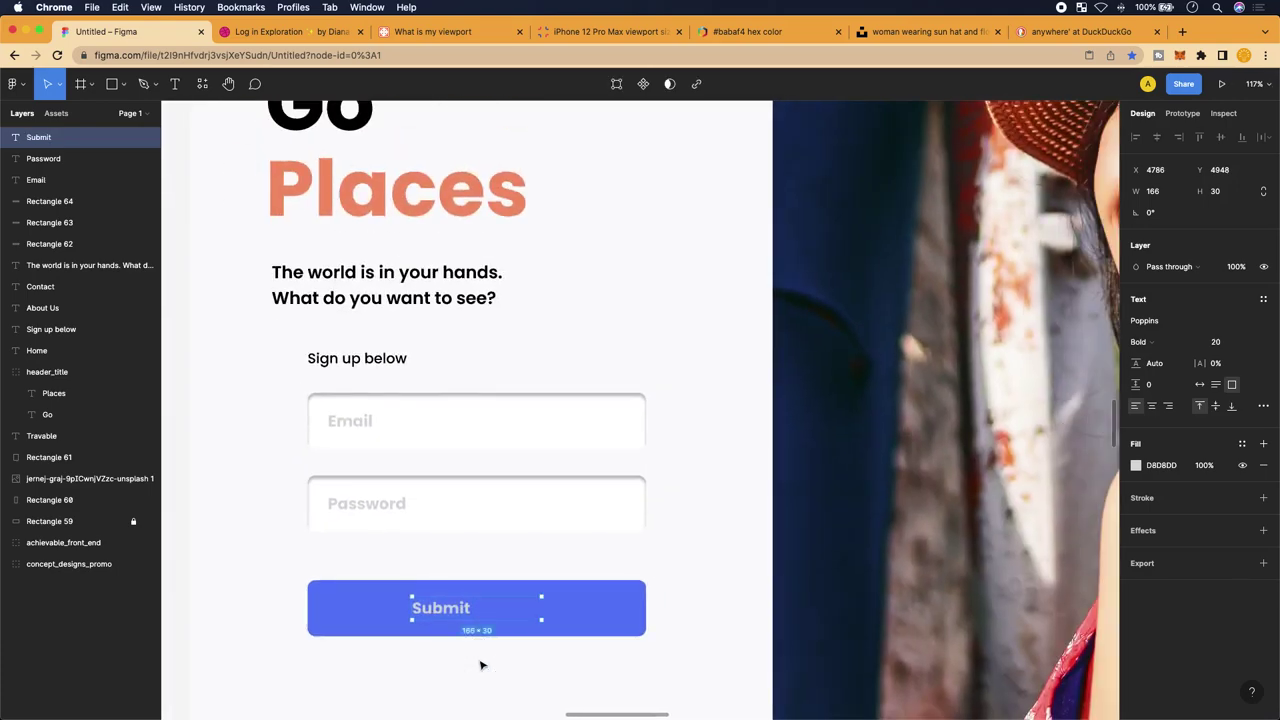
scroll(480, 665, "down", 2)
left_click_drag(553, 543, 476, 538)
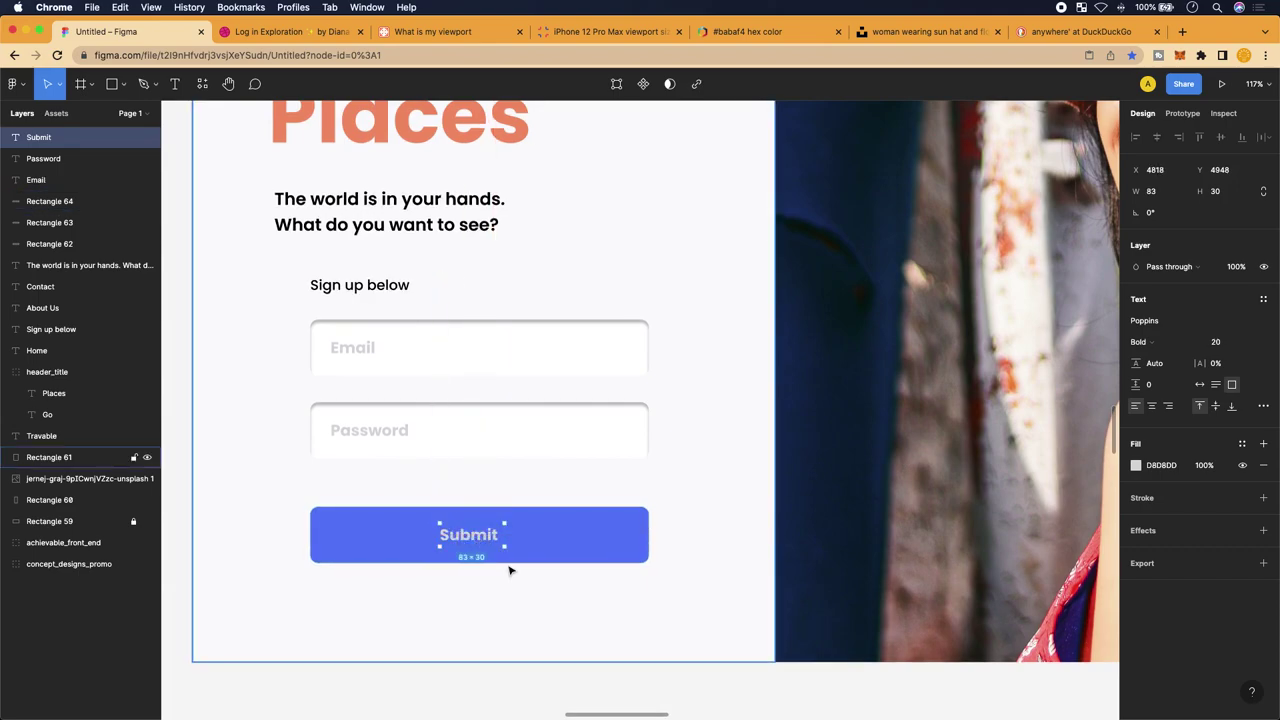
scroll(507, 565, "up", 1)
scroll(507, 565, "down", 3)
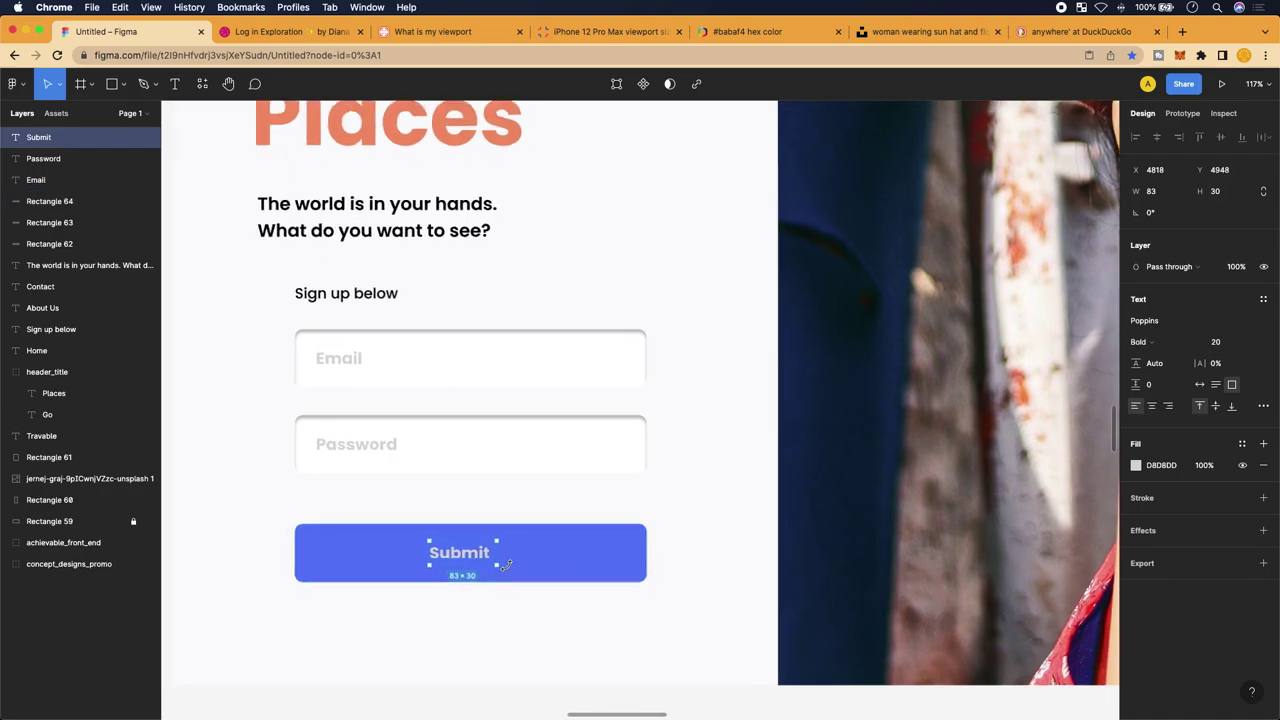
scroll(500, 560, "down", 5, "ctrl")
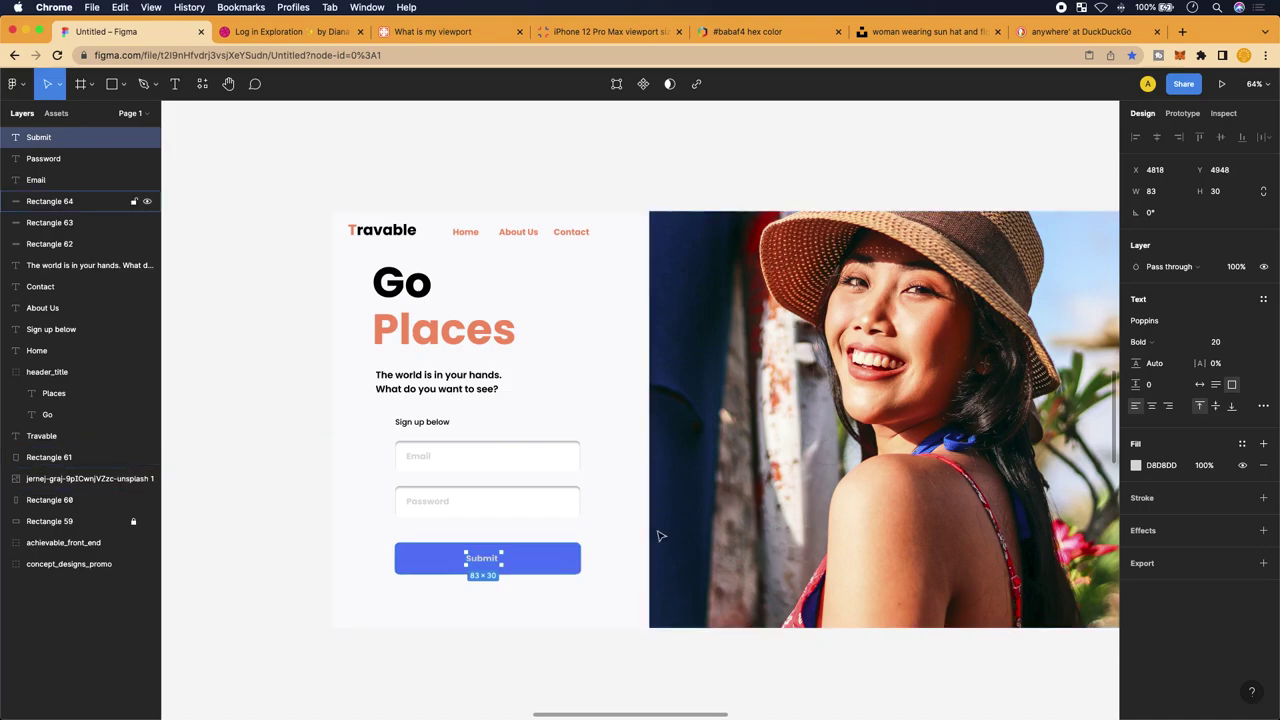
scroll(805, 500, "left", 5)
scroll(818, 485, "right", 3)
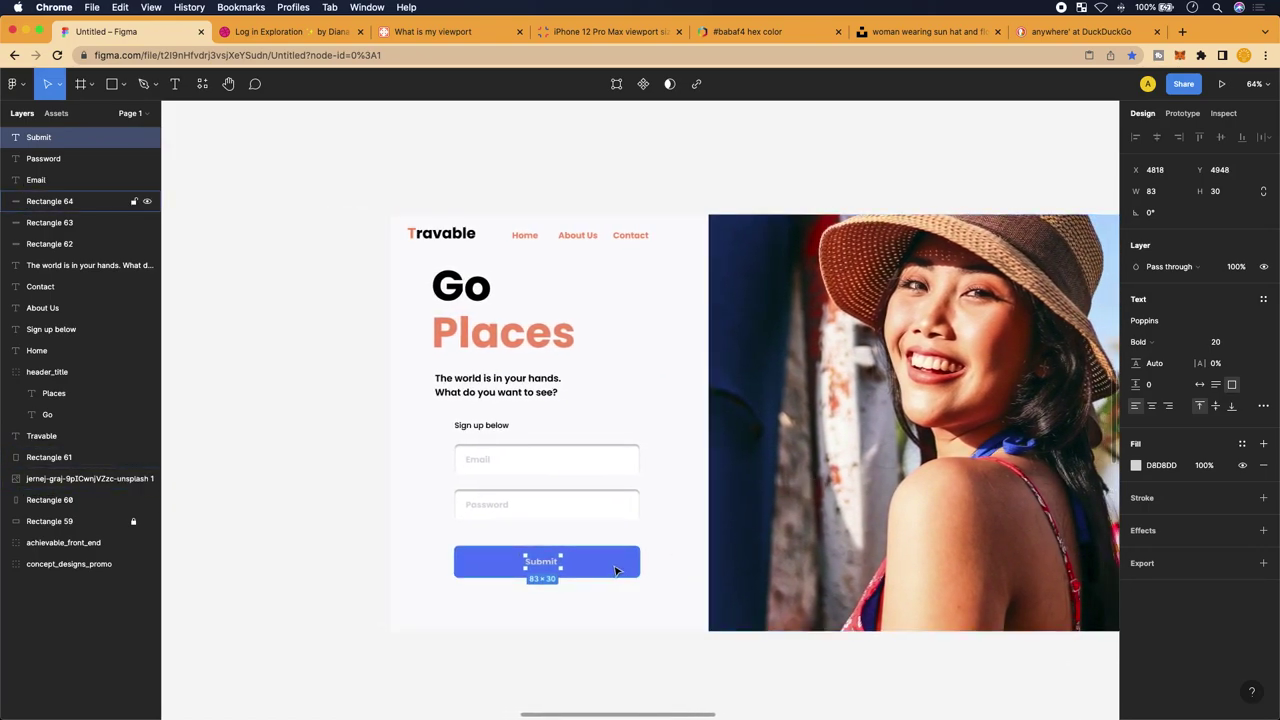
Set the fill colour of the "Submit" text on the blue button to white
scroll(523, 573, "up", 10, "ctrl")
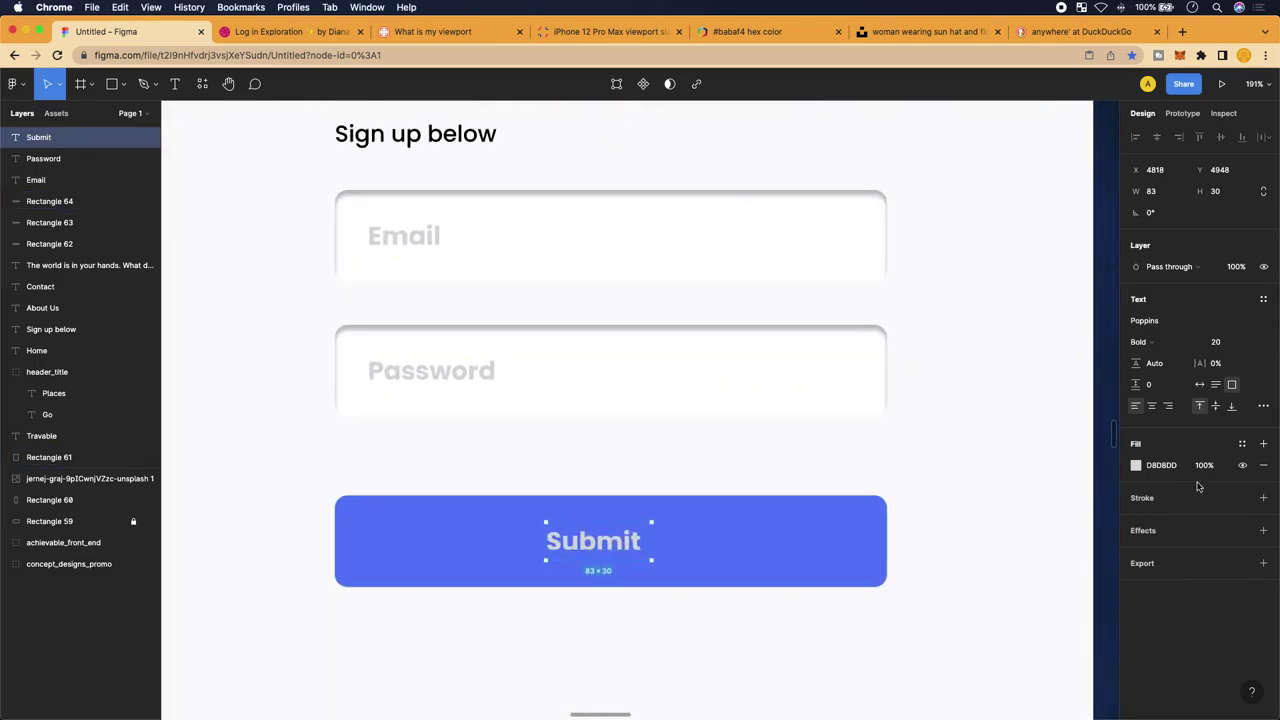
left_click(1180, 472)
type("whi")
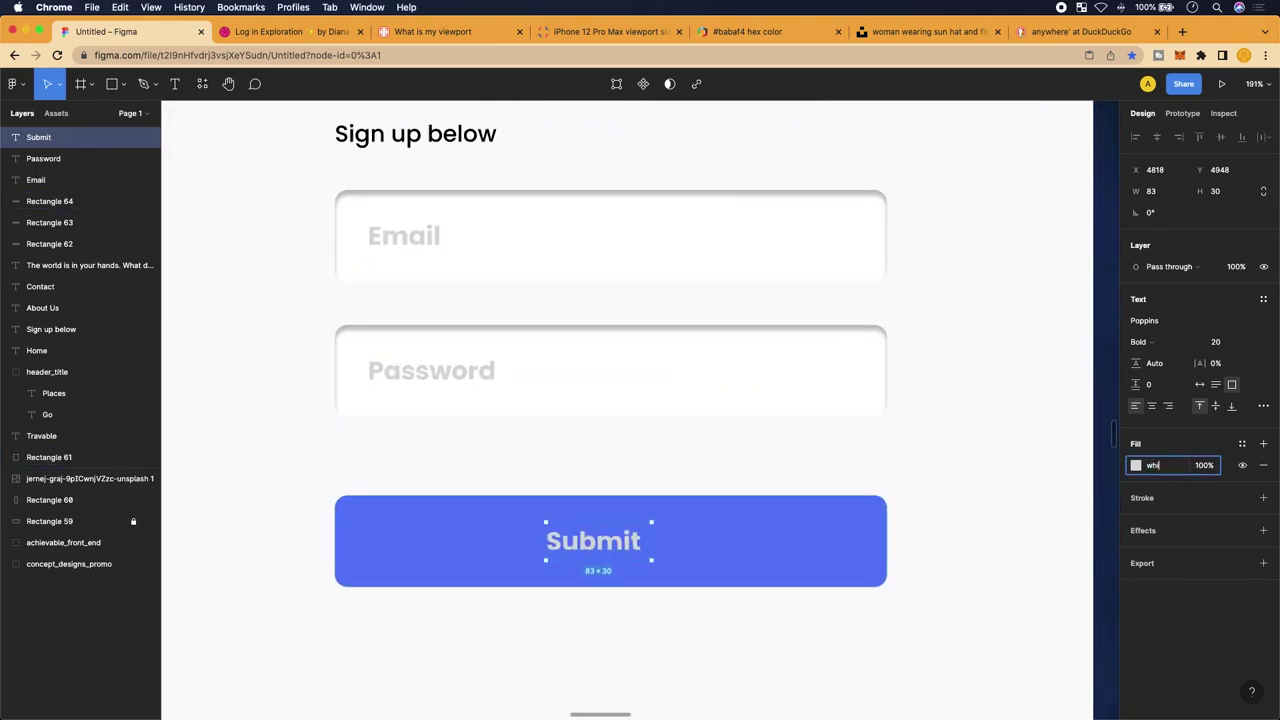
type("te")
key("Return")
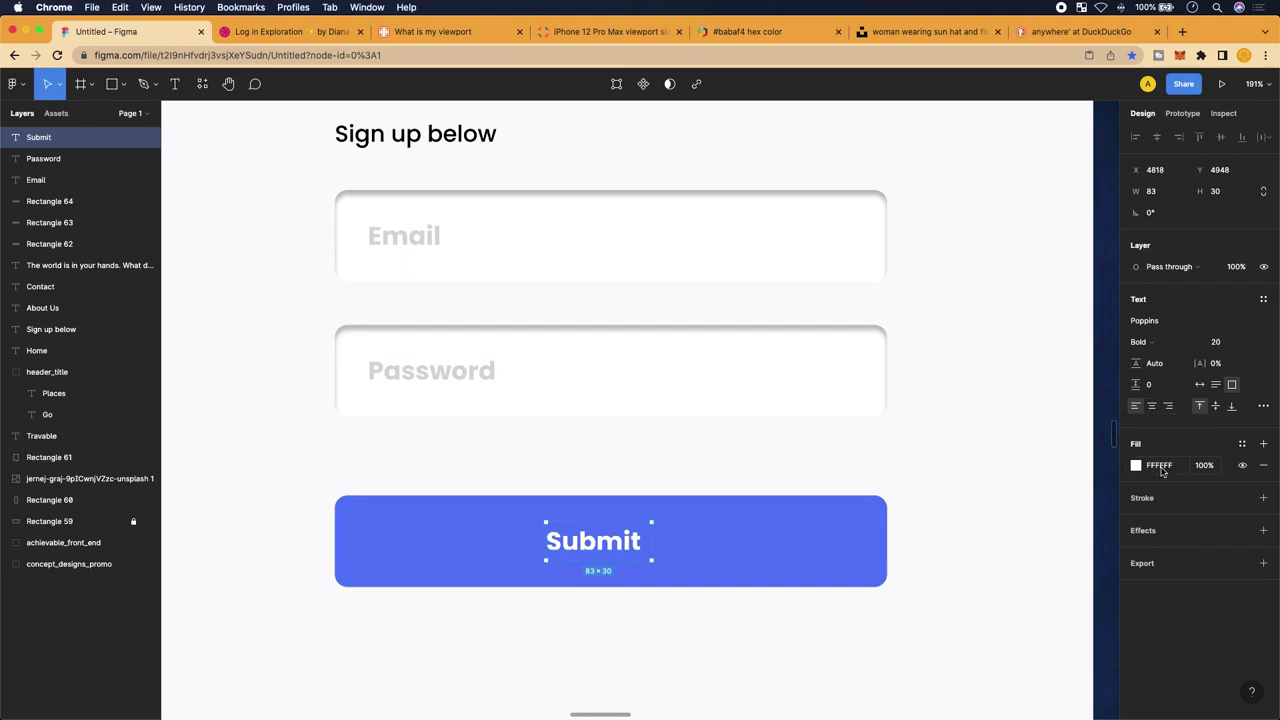
Set the font size of the "Submit" text on the blue button to 25
left_click(866, 538)
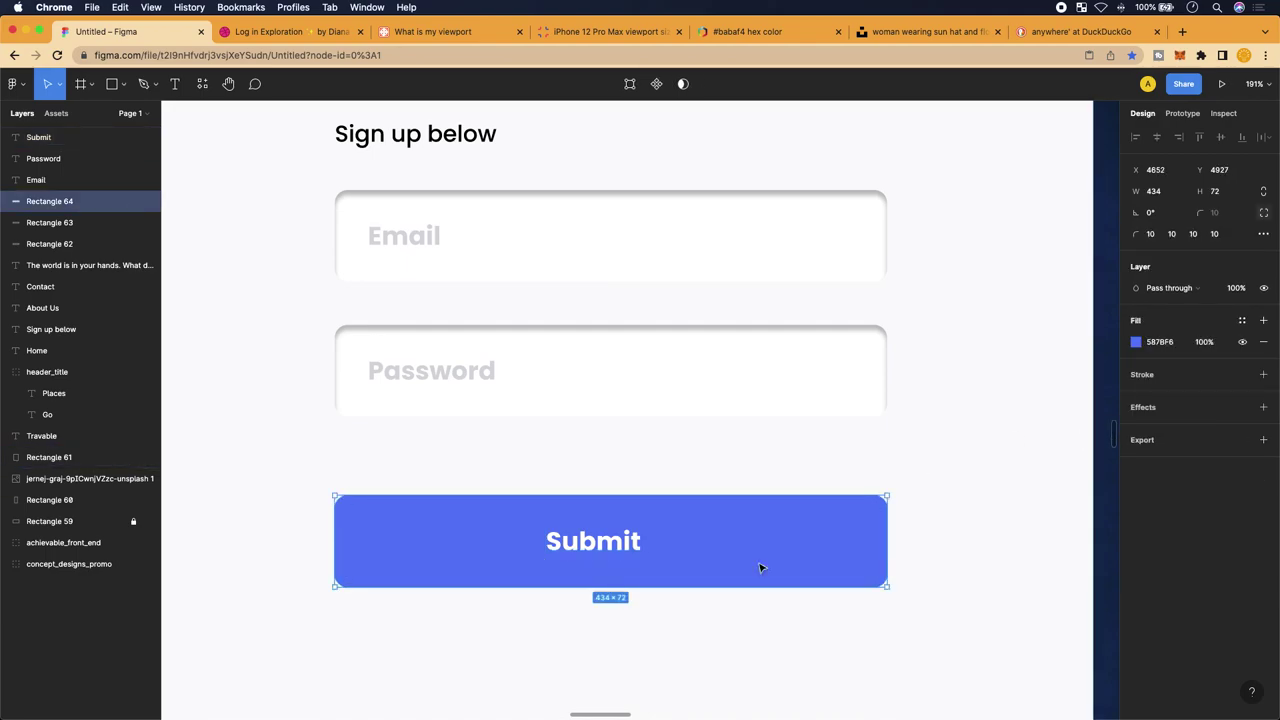
left_click(1136, 342)
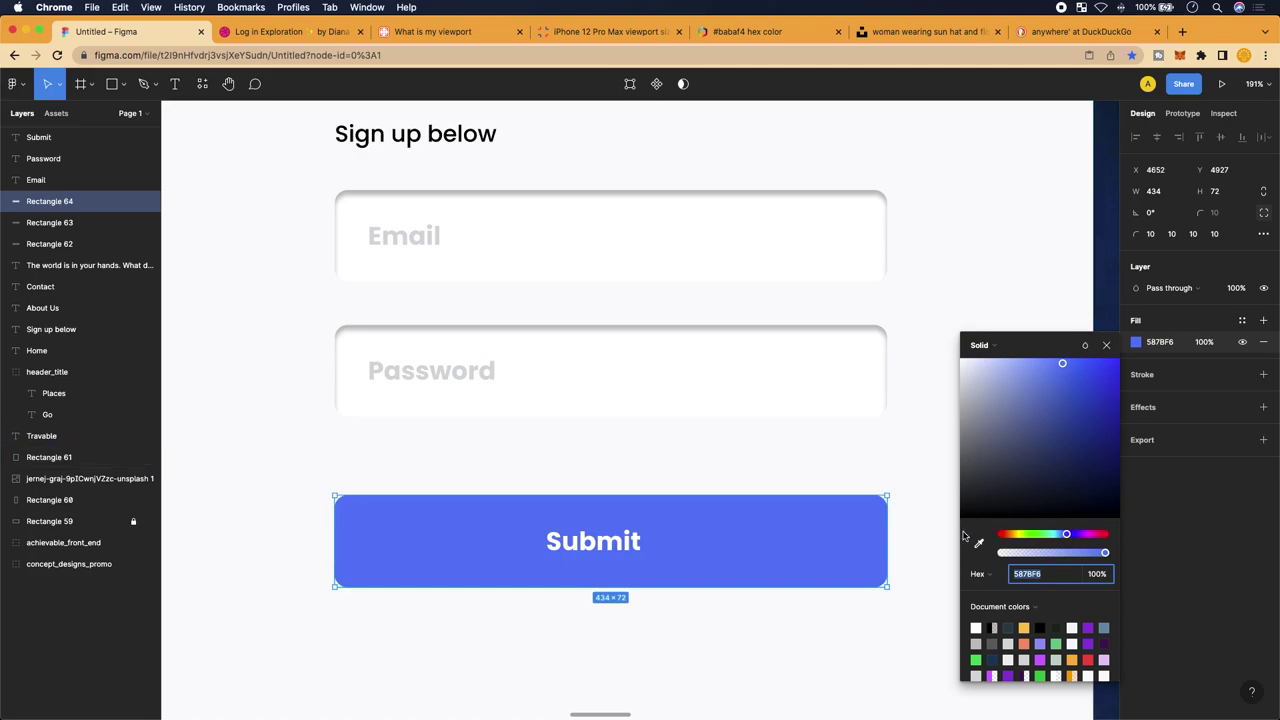
left_click(624, 545)
double_click(627, 545)
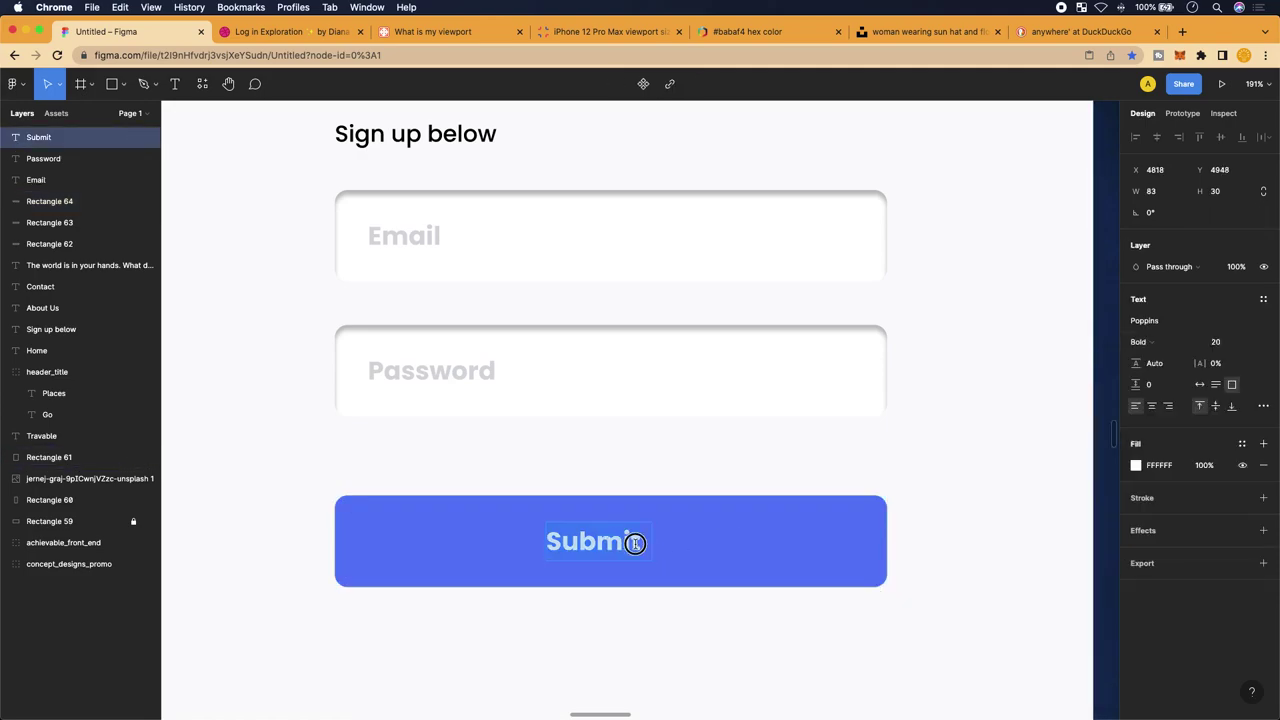
left_click(634, 543)
key("Return")
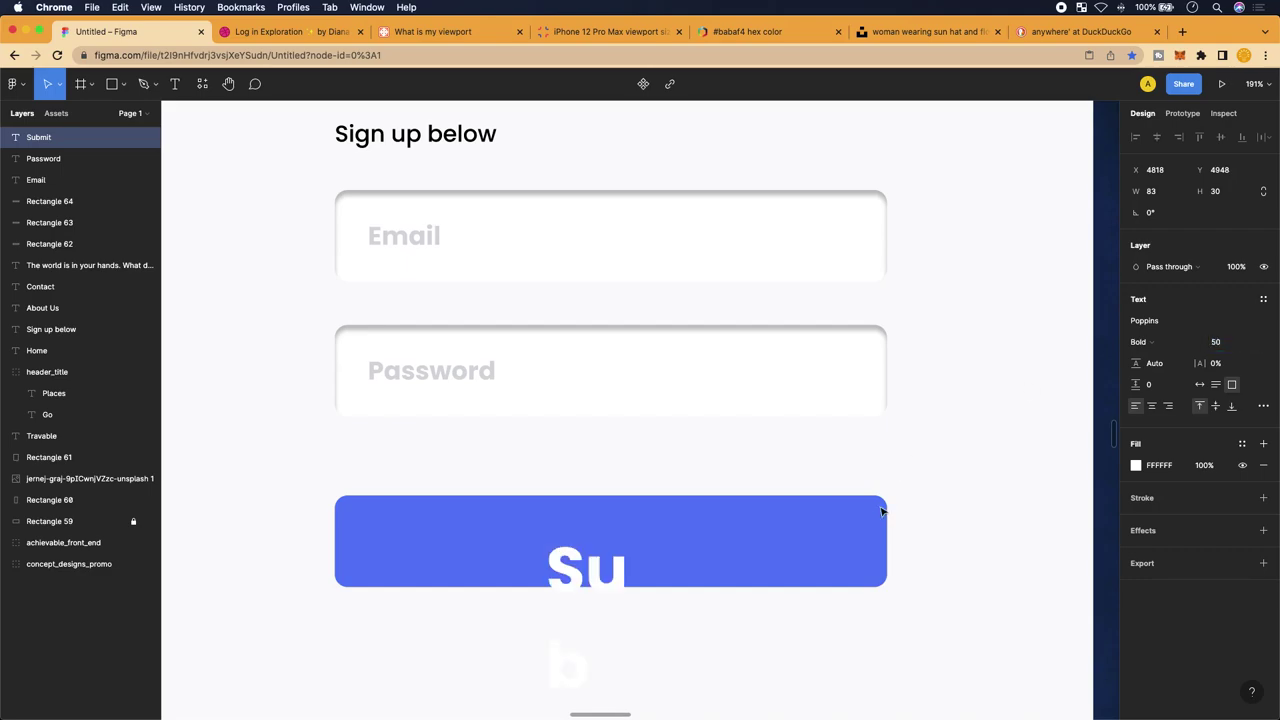
key("super+a")
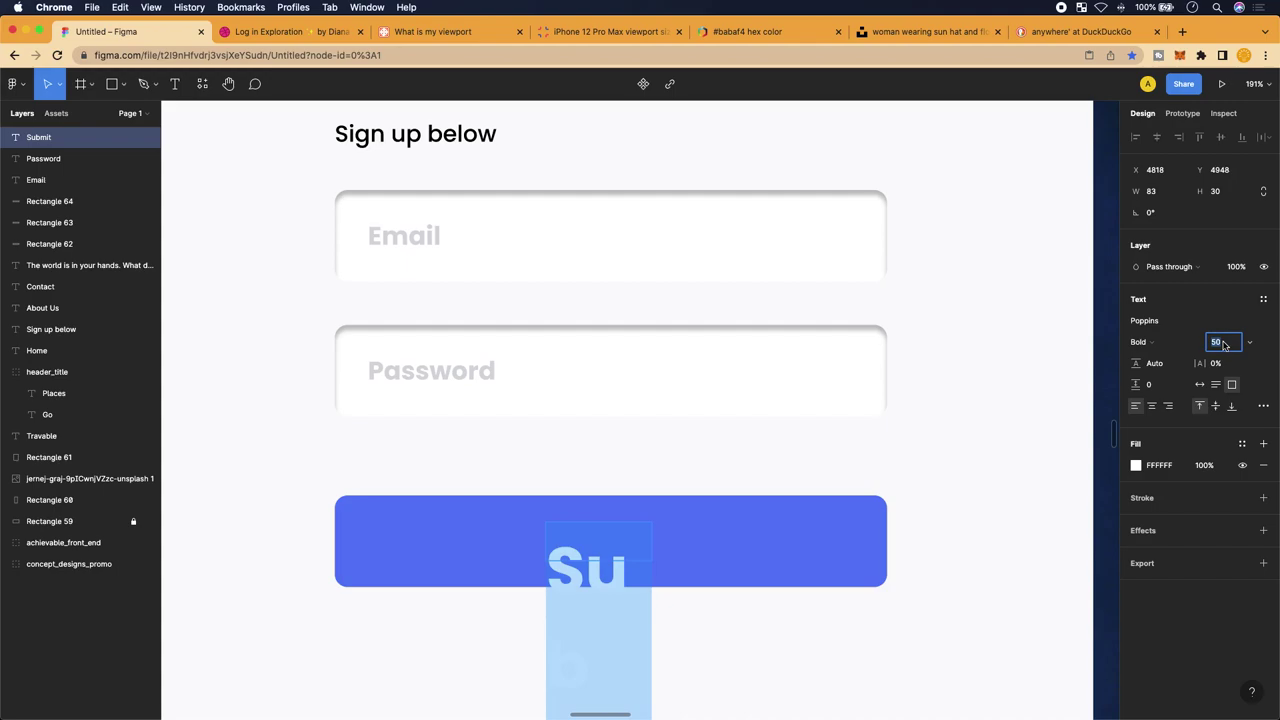
type("25")
key("Return")
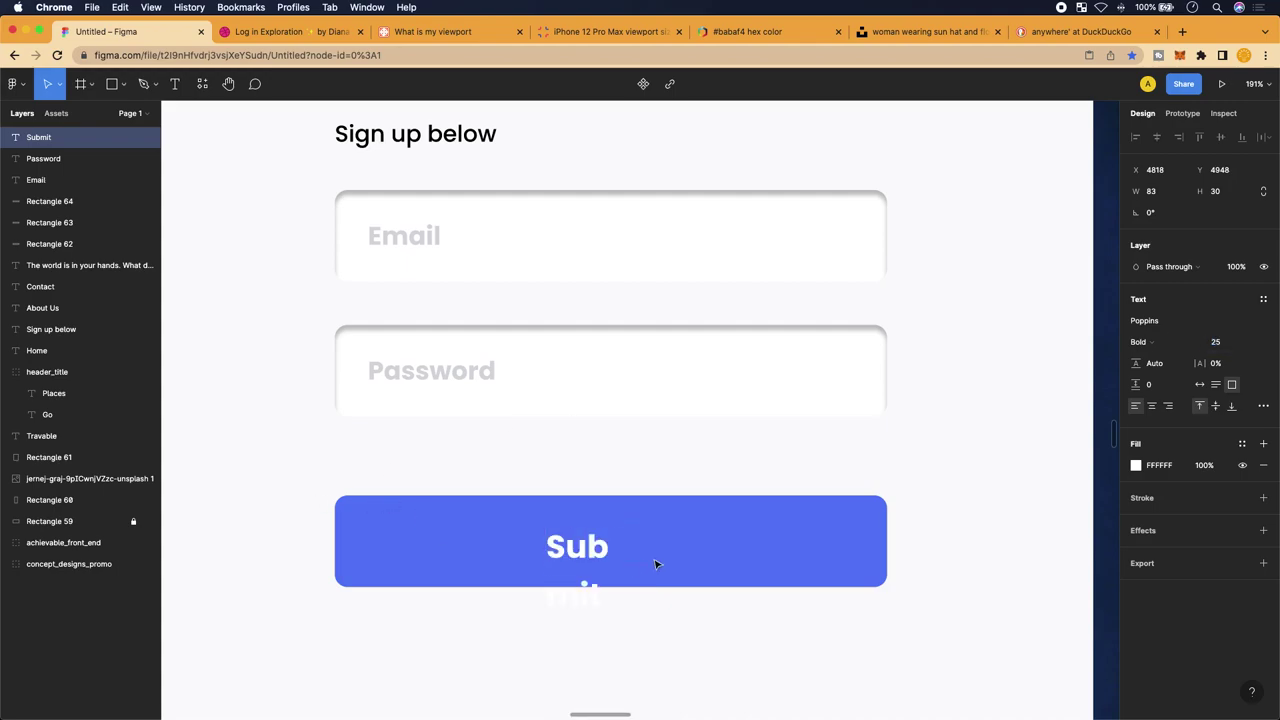
Widen the "Submit" text box to 96 and place it on the button at X 4818, Y 4941
key("Escape")
mouse_move(546, 545)
left_mouse_down()
mouse_move(457, 543)
mouse_move(530, 561)
left_mouse_up()
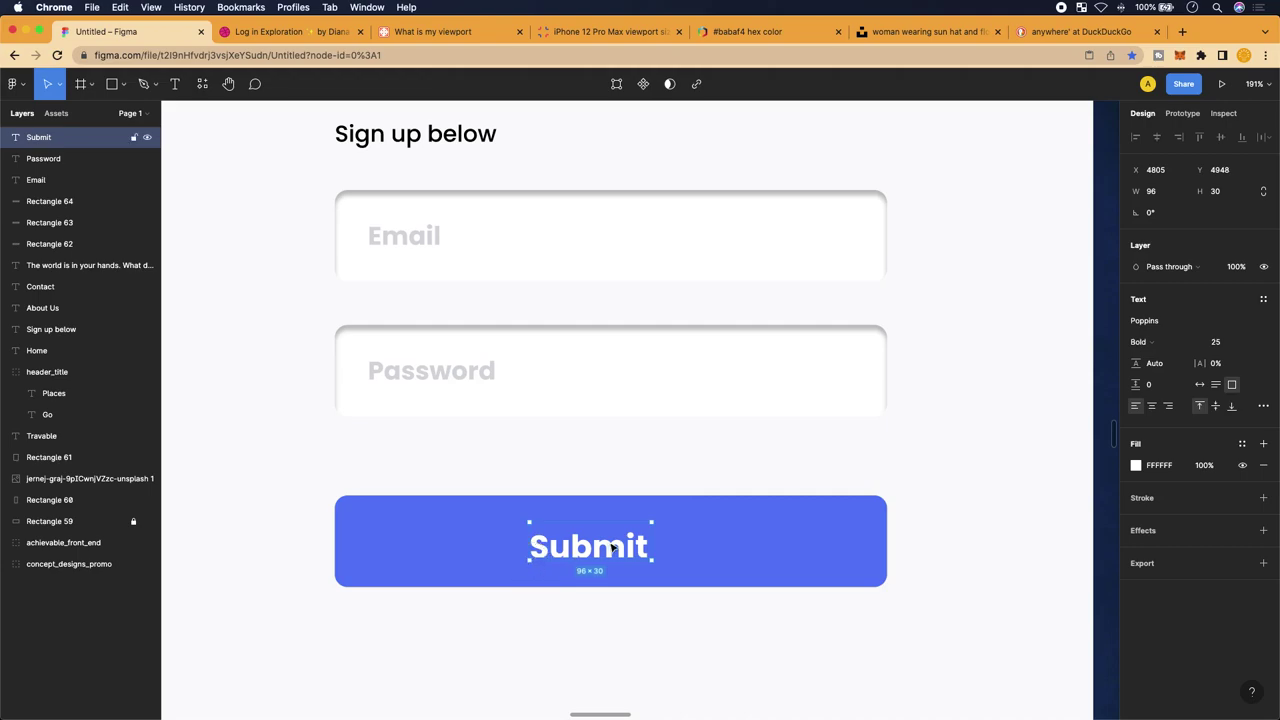
left_click_drag(613, 548, 634, 541)
Add a drop shadow effect to the blue button rectangle behind "Submit"
left_click(760, 572)
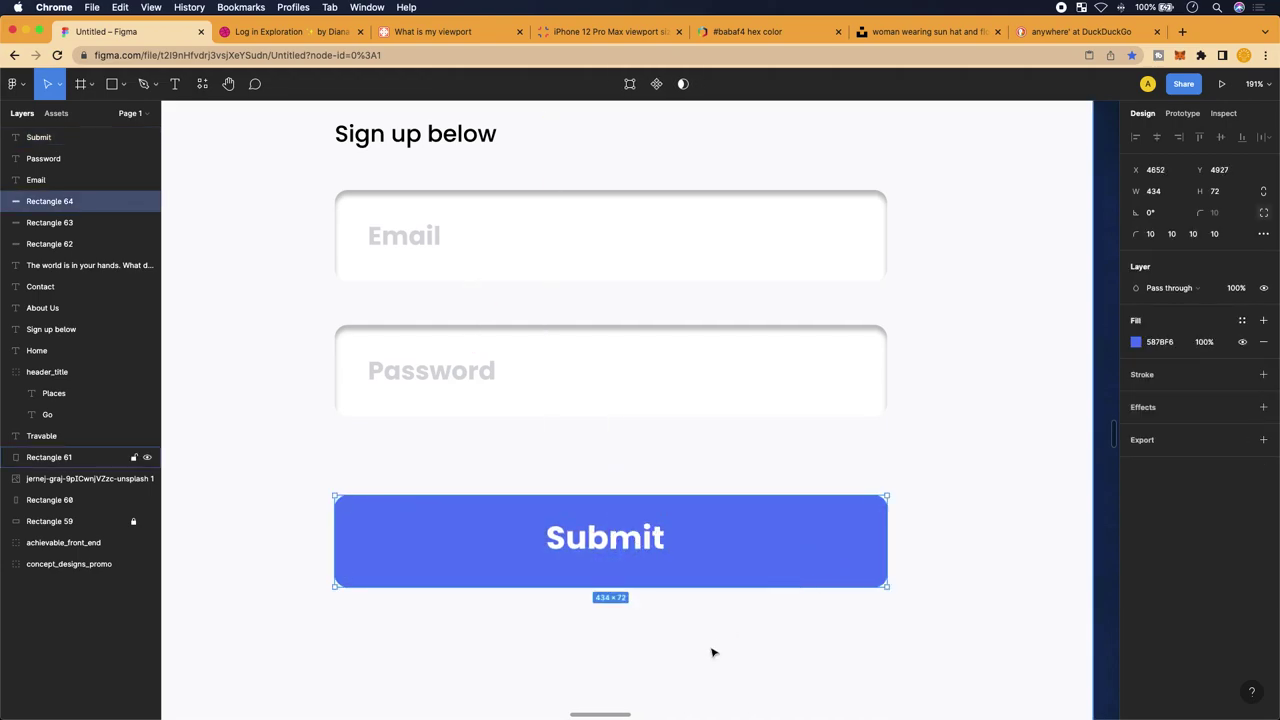
scroll(908, 570, "up", 5)
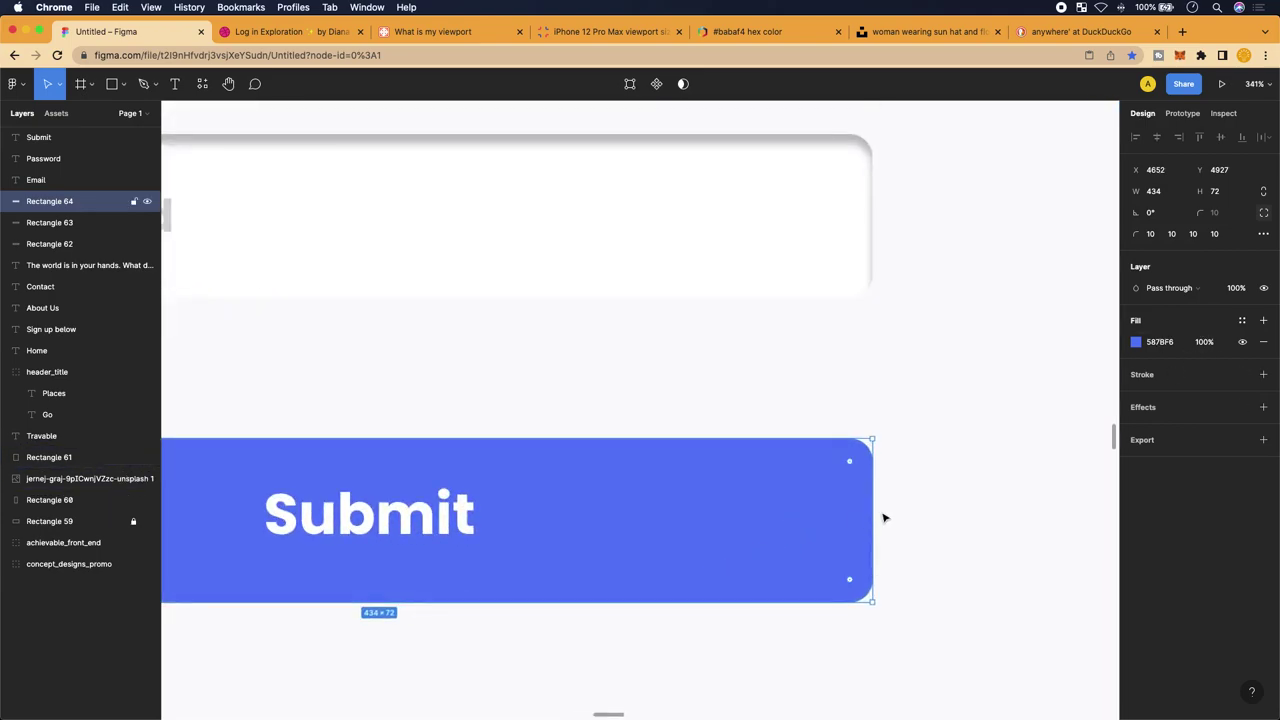
scroll(884, 518, "left", 5)
left_click(1143, 407)
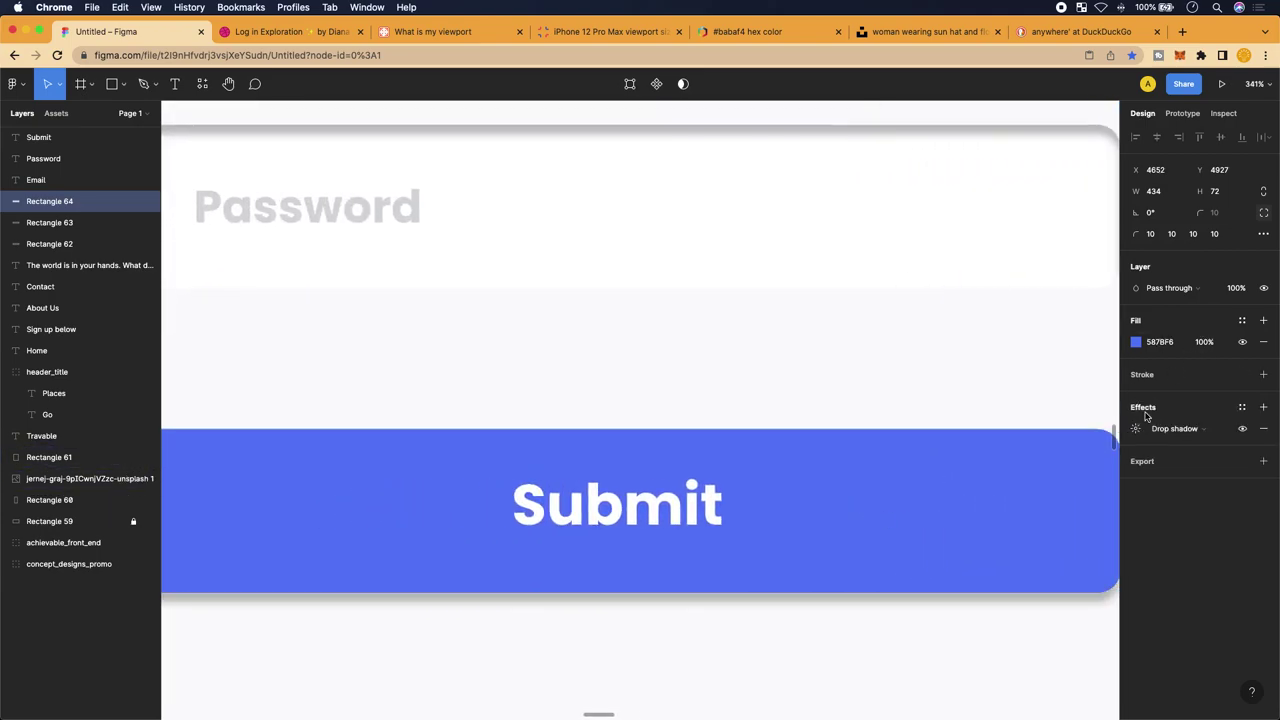
scroll(988, 648, "down", 4)
Add a drop shadow effect to the 747 × 978 off-white panel behind the sign-up form
left_click(988, 648)
scroll(980, 651, "right", 2)
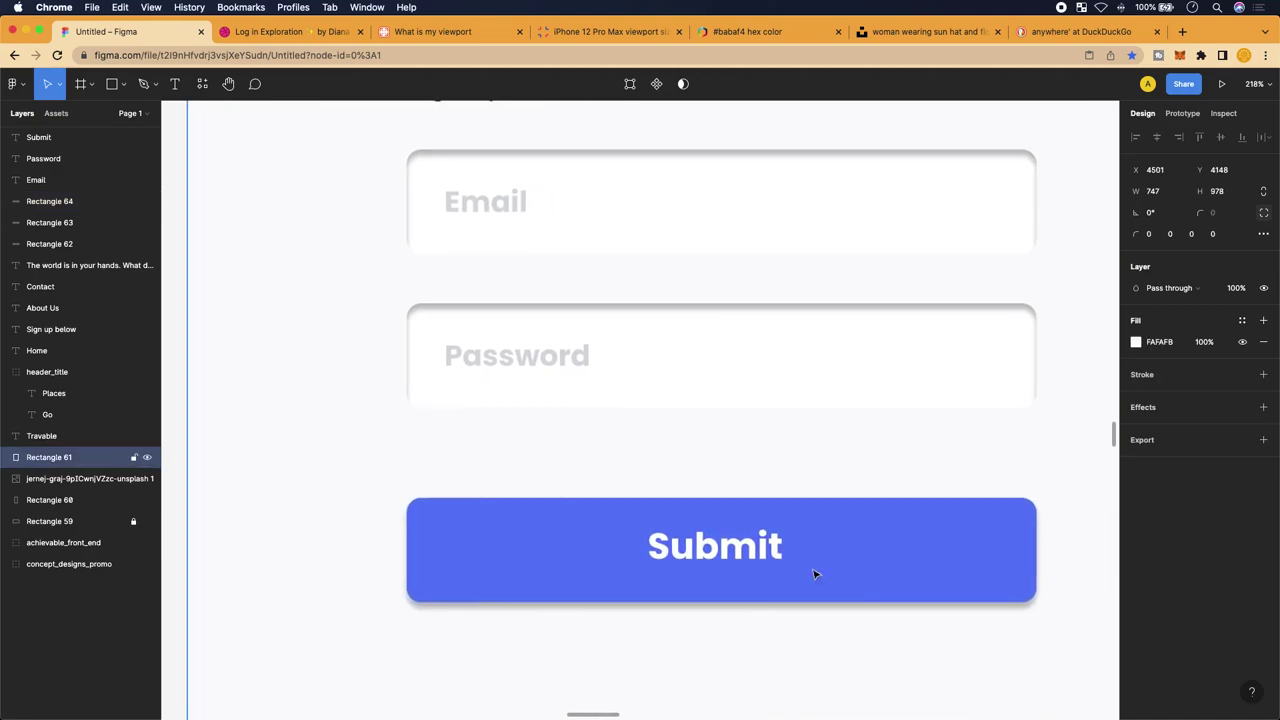
scroll(849, 563, "down", 4)
scroll(851, 566, "right", 1)
scroll(851, 566, "down", 1)
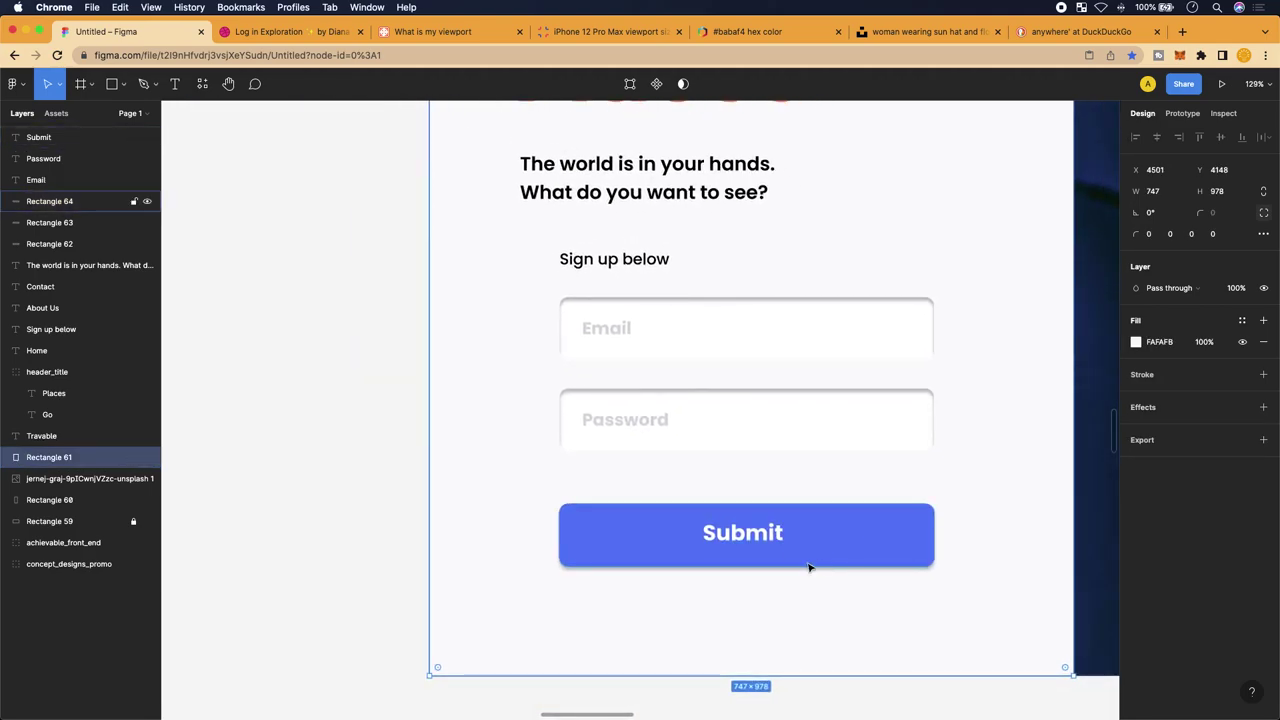
scroll(788, 572, "right", 3)
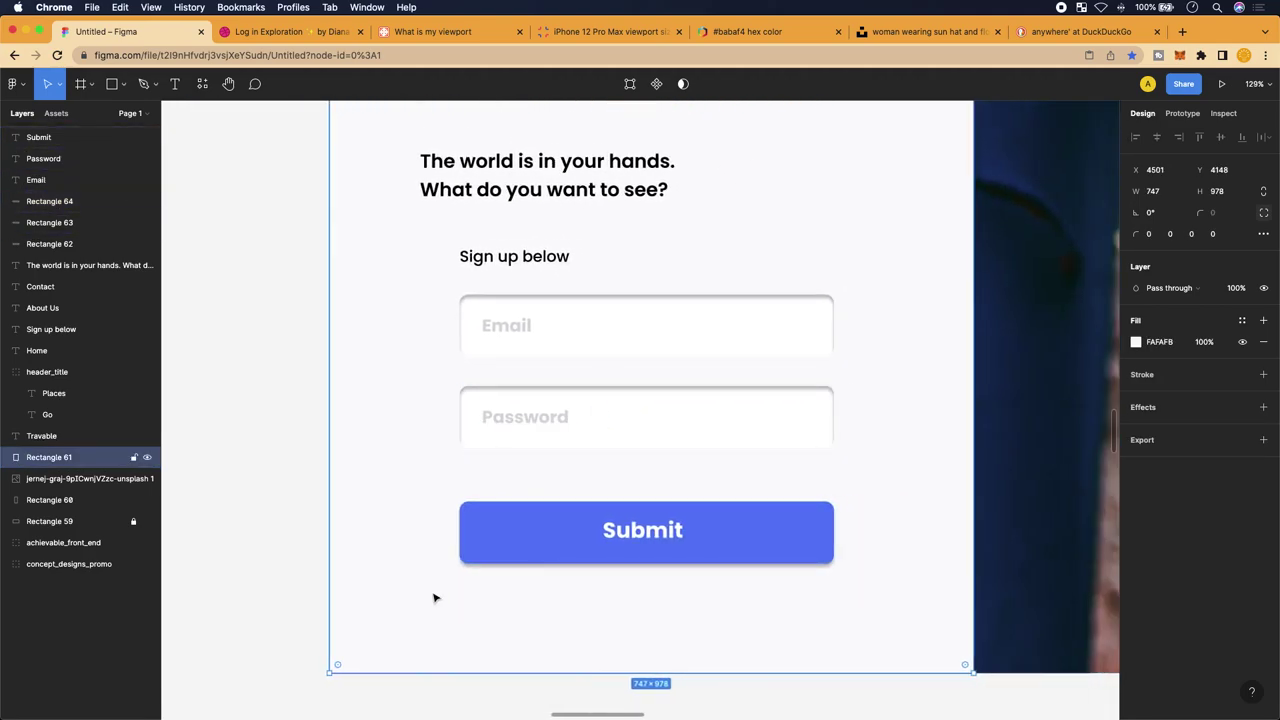
scroll(698, 525, "up", 1)
scroll(698, 525, "up", 5)
scroll(491, 640, "down", 3)
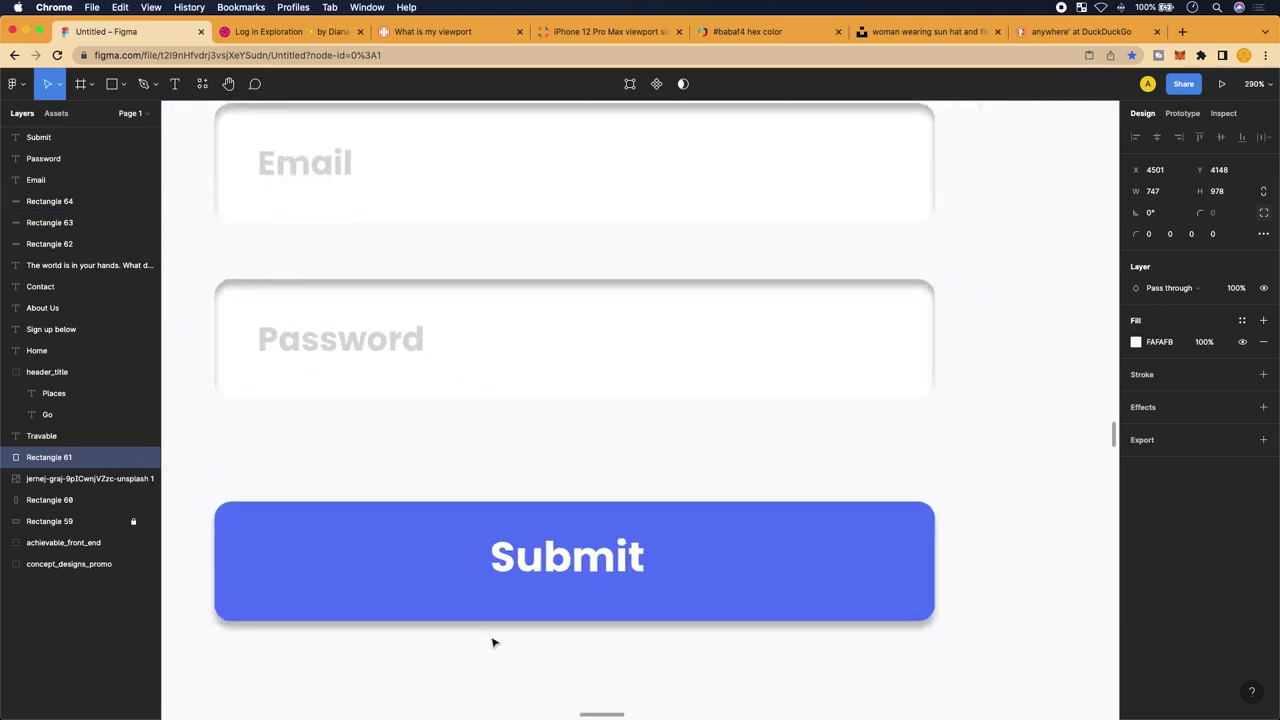
scroll(749, 566, "up", 4)
left_click(1190, 408)
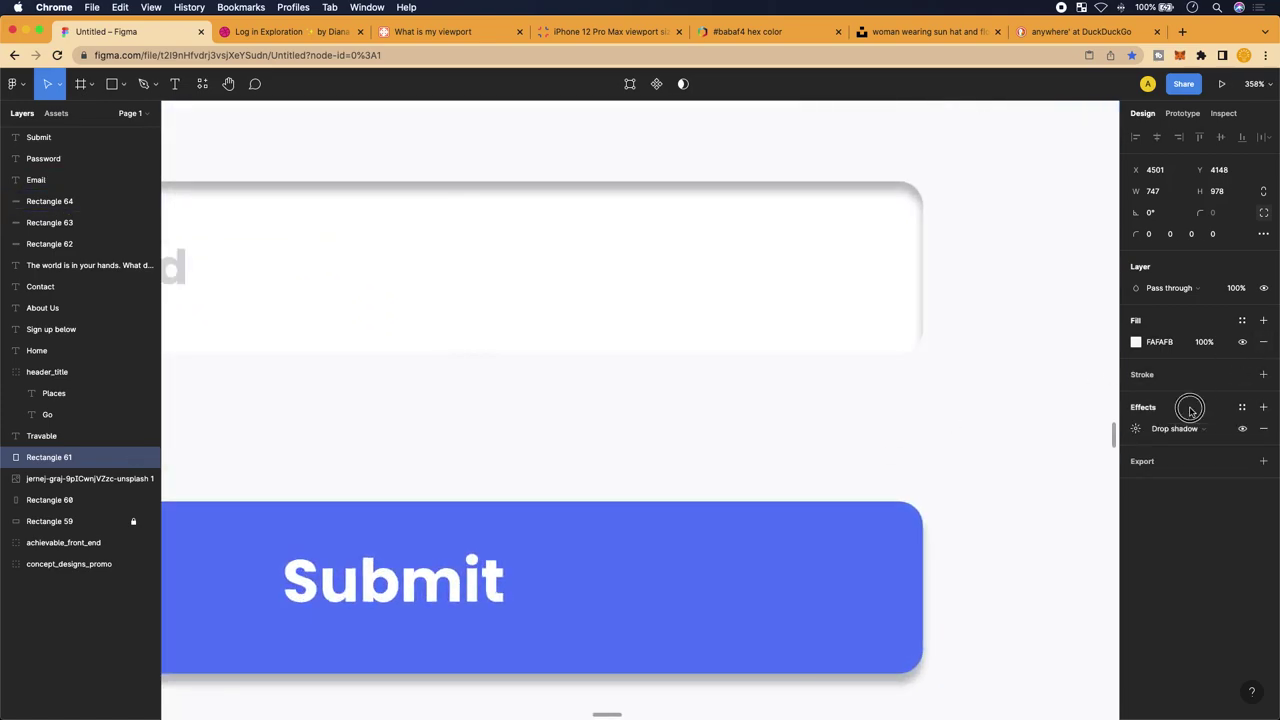
Set the blur of the off-white panel's drop shadow to 5
left_click(1180, 433)
left_click(1198, 428)
left_click(1225, 430)
left_click(1142, 440)
left_click(1137, 431)
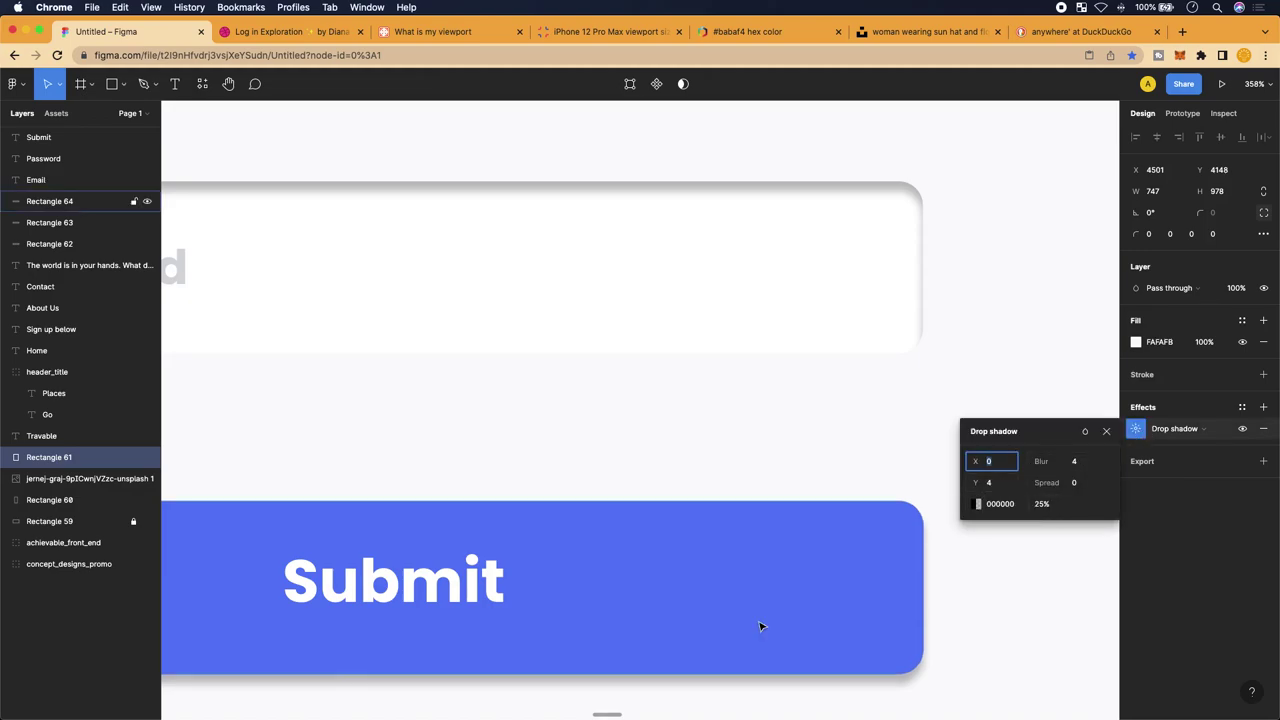
scroll(760, 626, "left", 6)
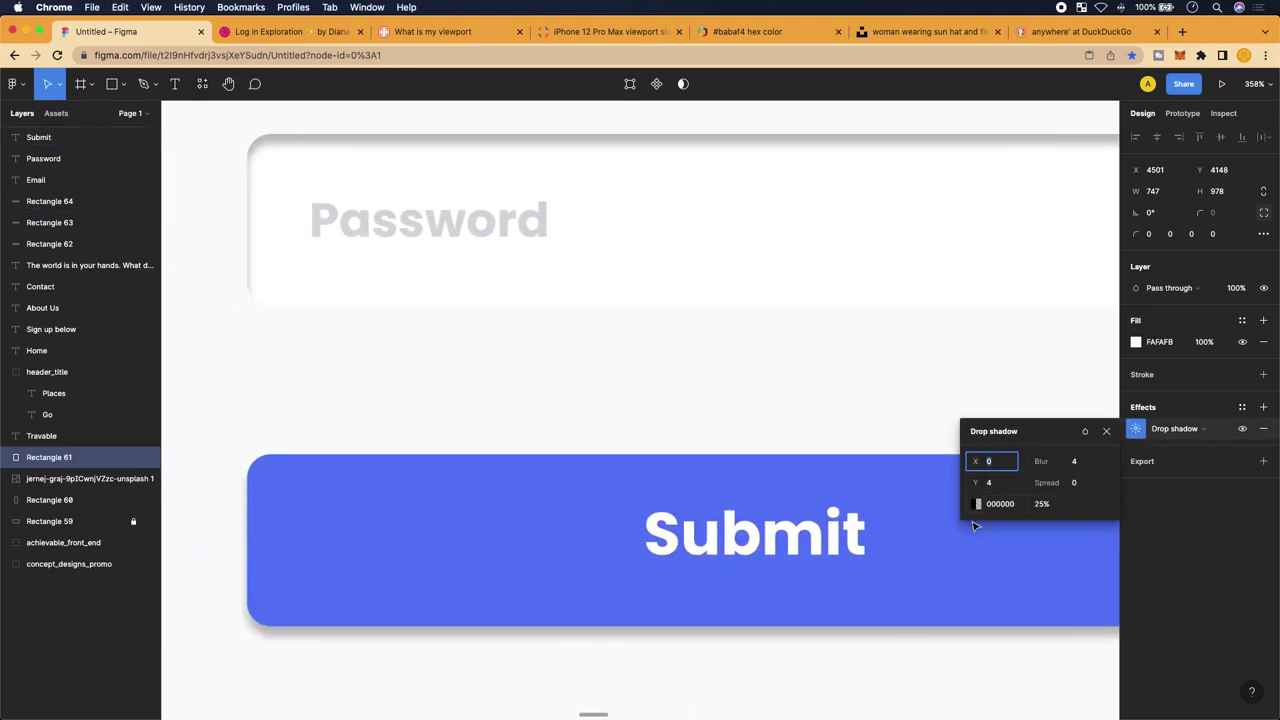
scroll(709, 506, "right", 3)
left_click(1085, 464)
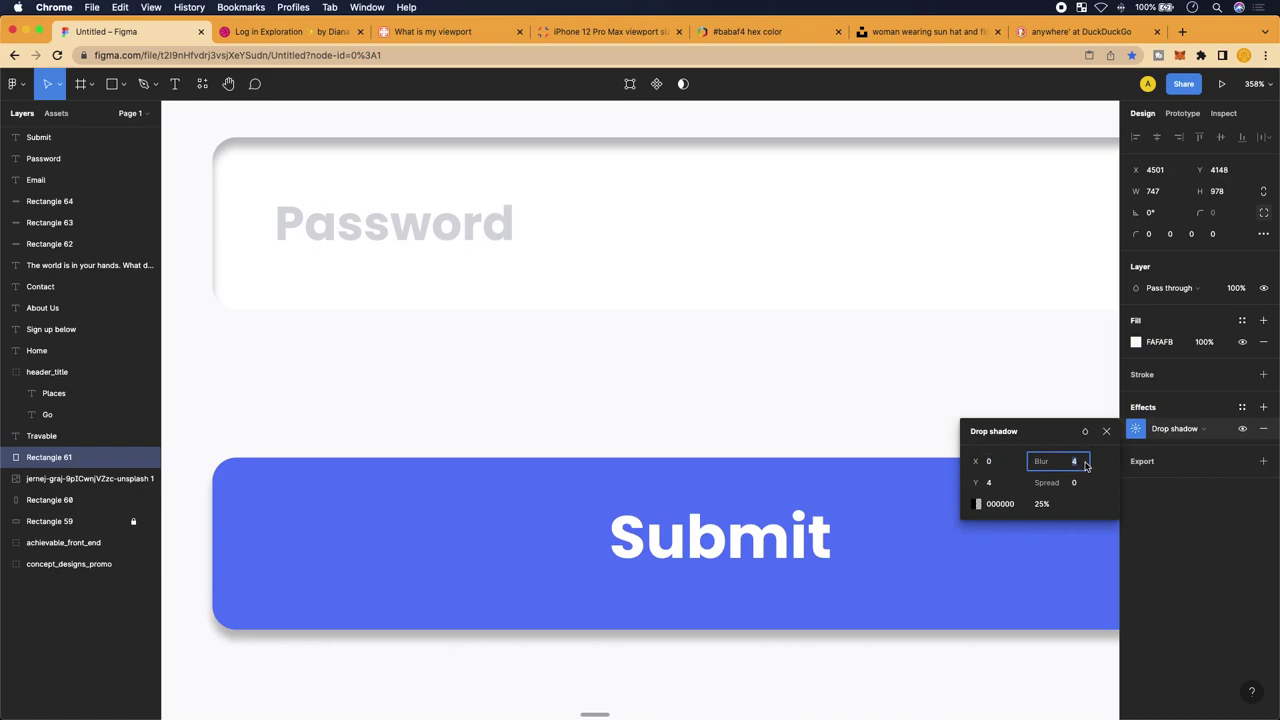
type("5")
key("Return")
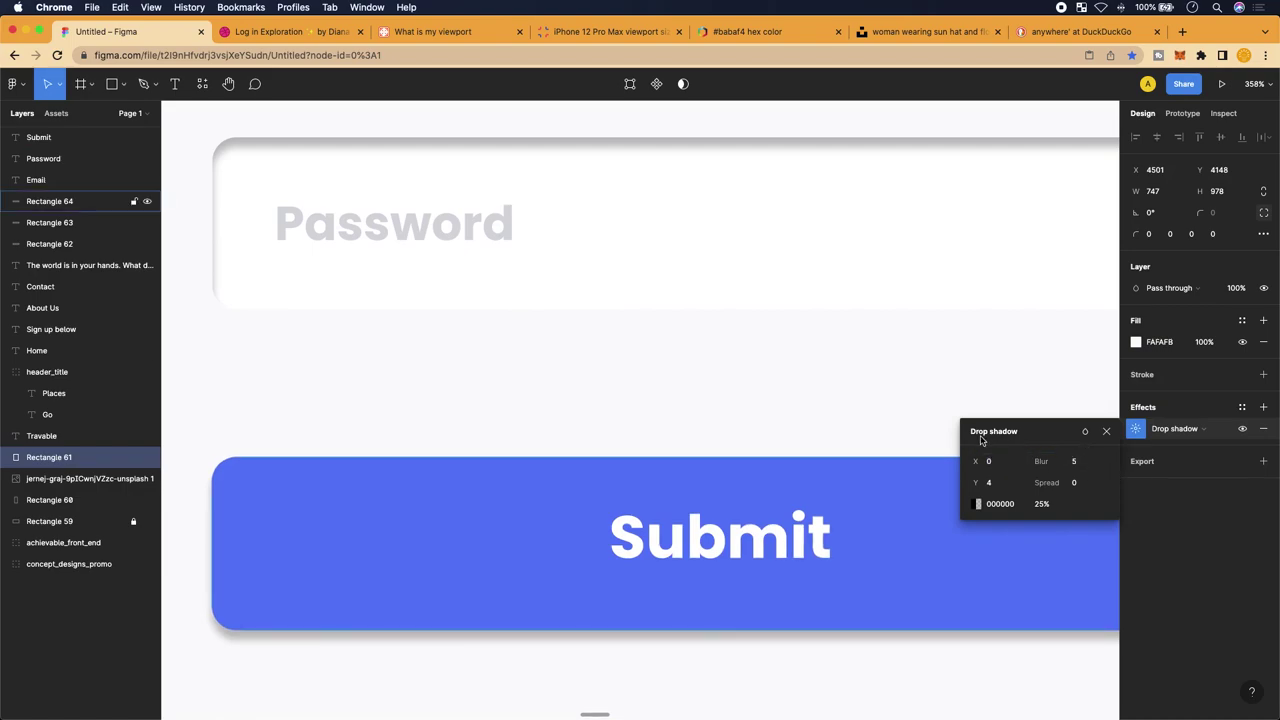
Move the "Submit" text slightly down on the blue button to X 4819, Y 4943
left_click(784, 572)
scroll(766, 580, "right", 5)
scroll(766, 580, "down", 2)
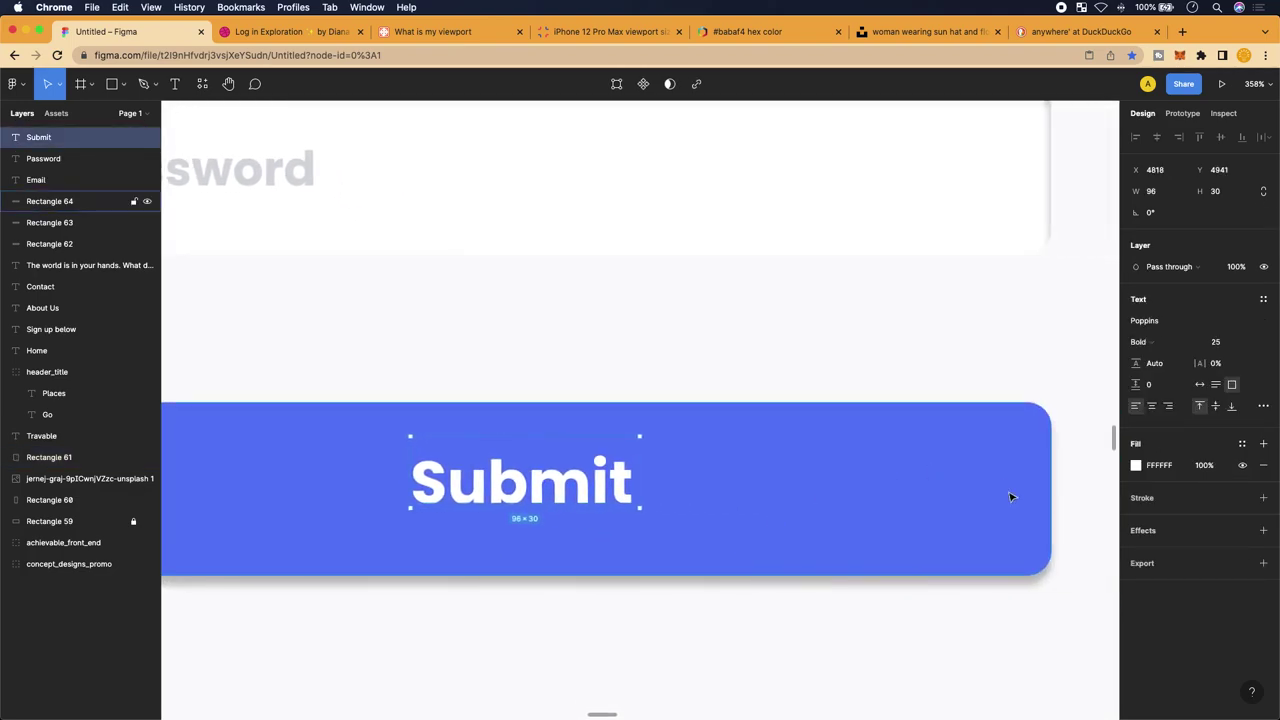
left_click_drag(491, 477, 492, 486)
scroll(491, 487, "down", 5)
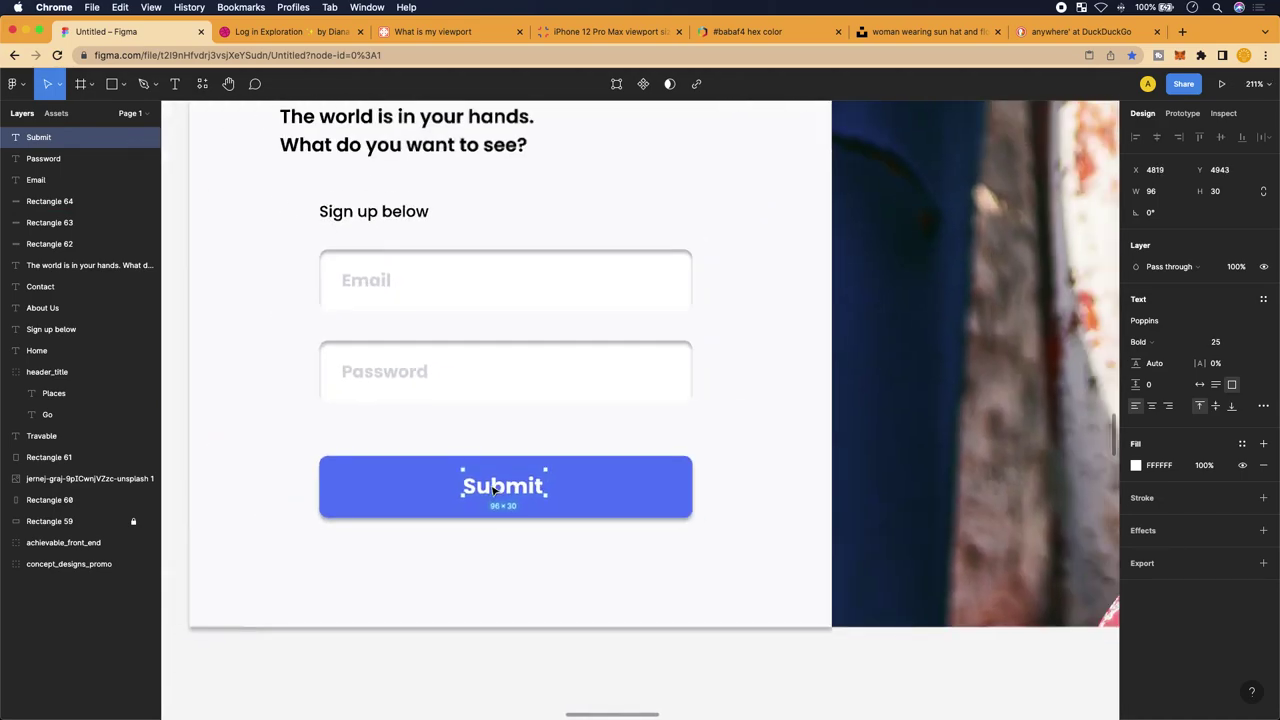
Compare the whole Travable page with the achievable design beside it, checking the heading and the sign-up form layout
left_click(492, 585)
scroll(492, 585, "down", 5)
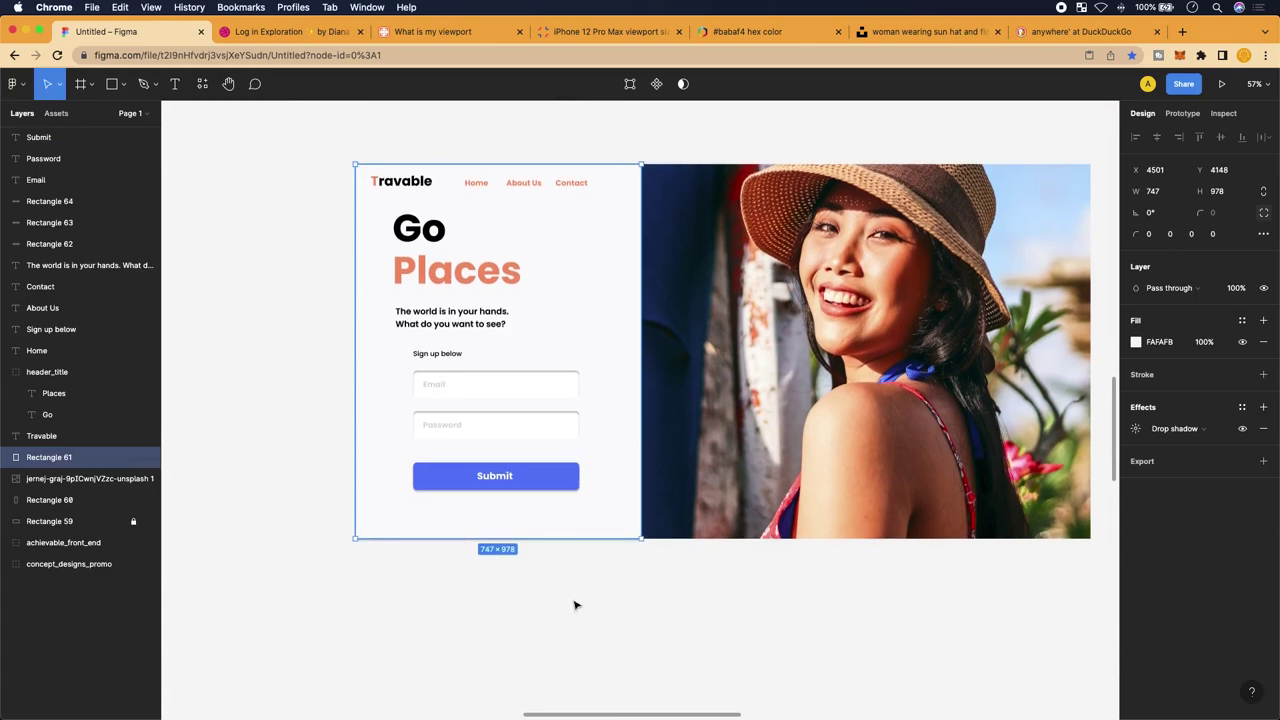
scroll(575, 605, "right", 3)
scroll(575, 605, "down", 3)
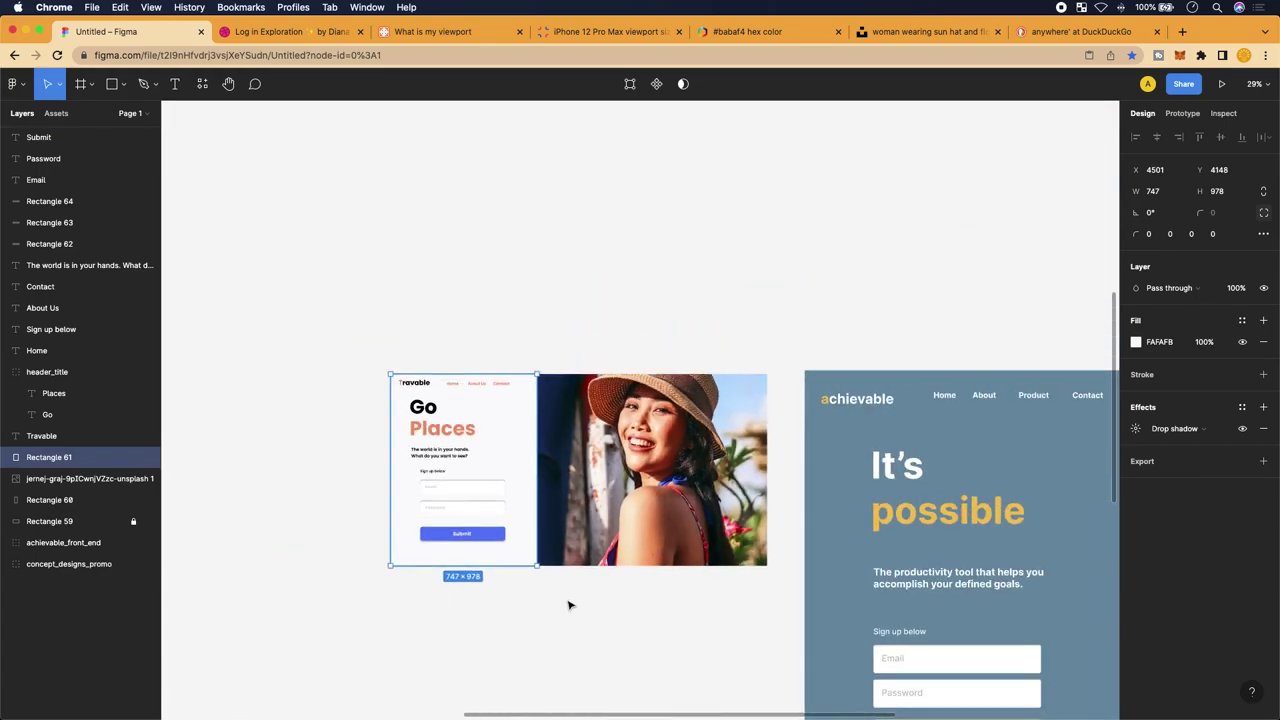
scroll(564, 602, "down", 3)
scroll(564, 602, "right", 2)
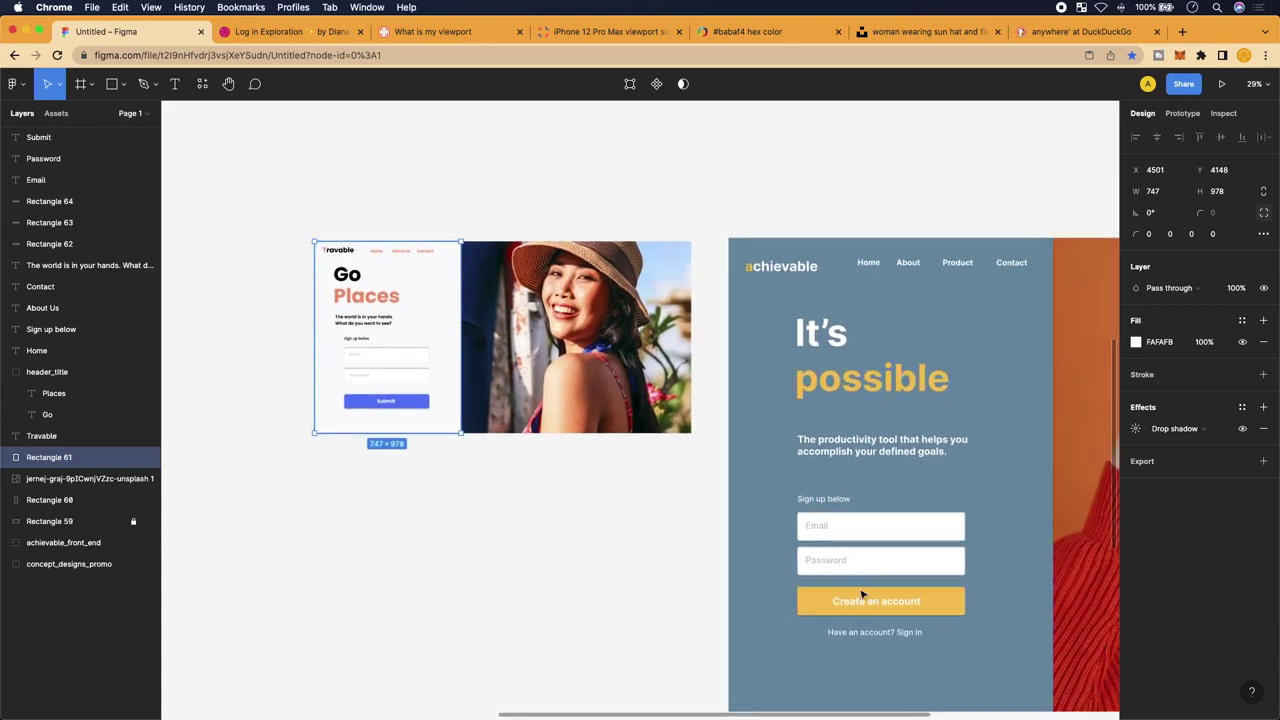
scroll(799, 393, "down", 1)
scroll(799, 393, "right", 1)
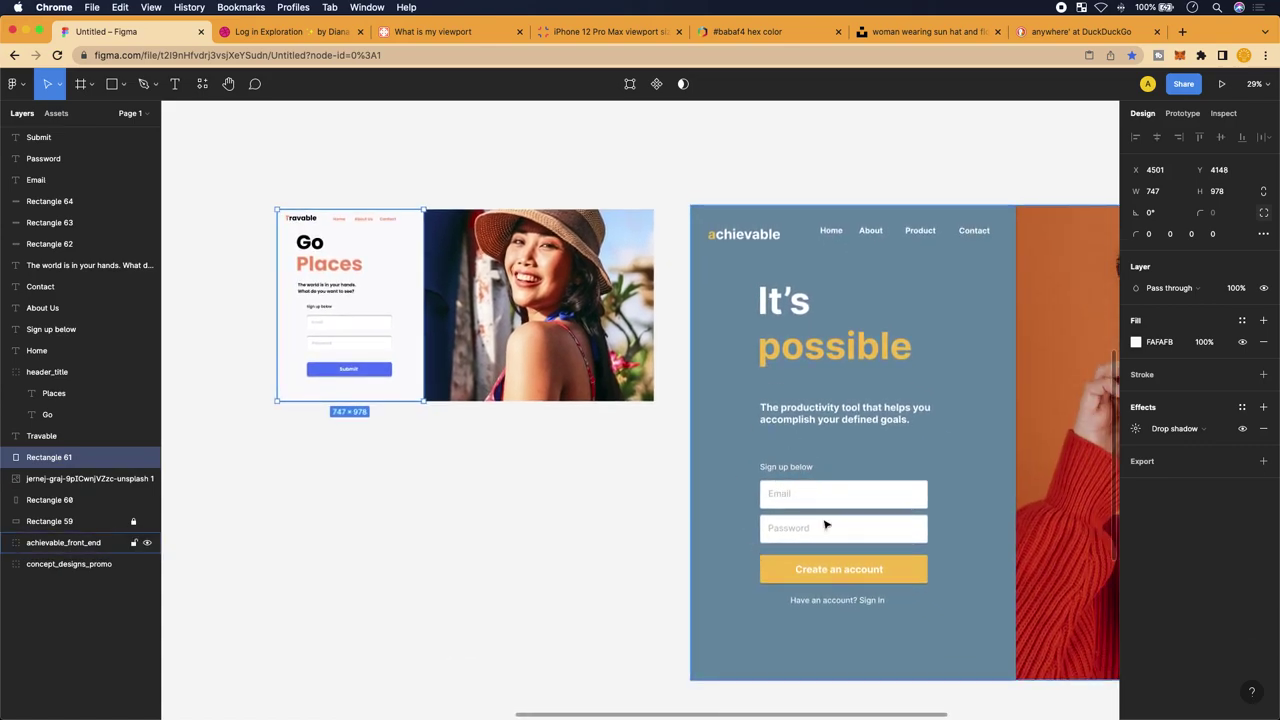
scroll(838, 568, "down", 2)
scroll(838, 568, "right", 2)
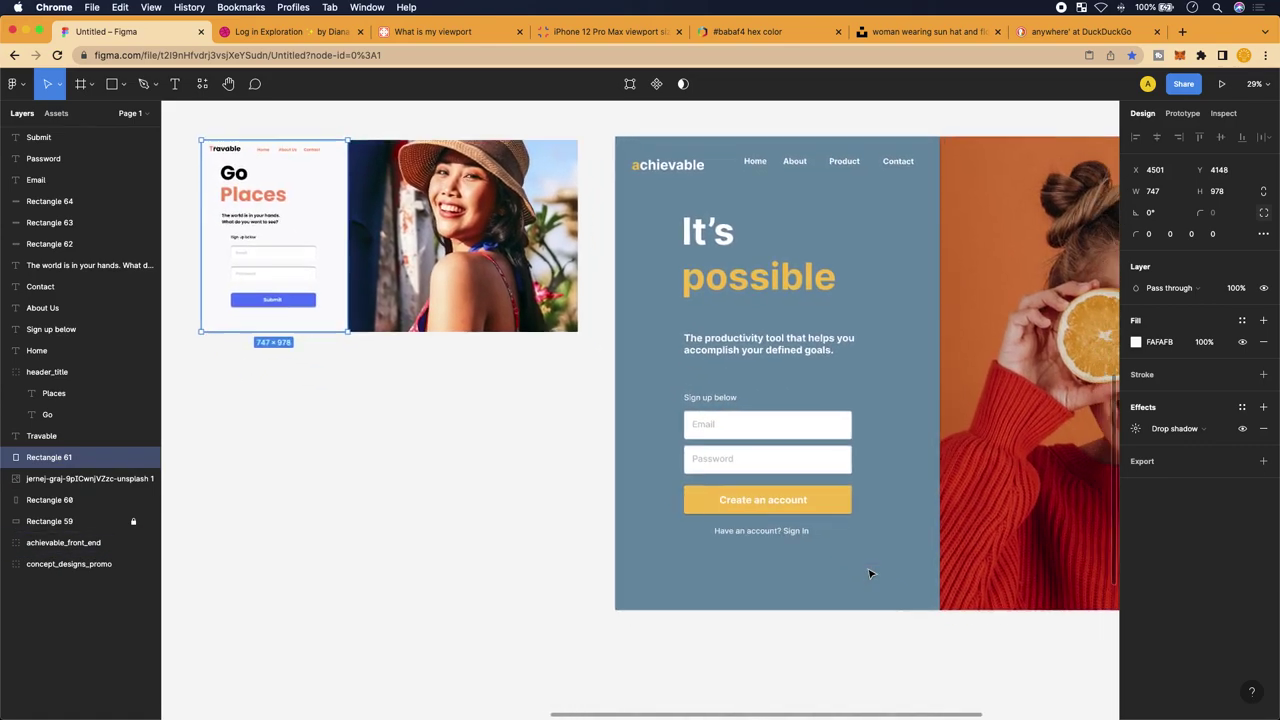
scroll(417, 543, "up", 3)
scroll(417, 543, "left", 1)
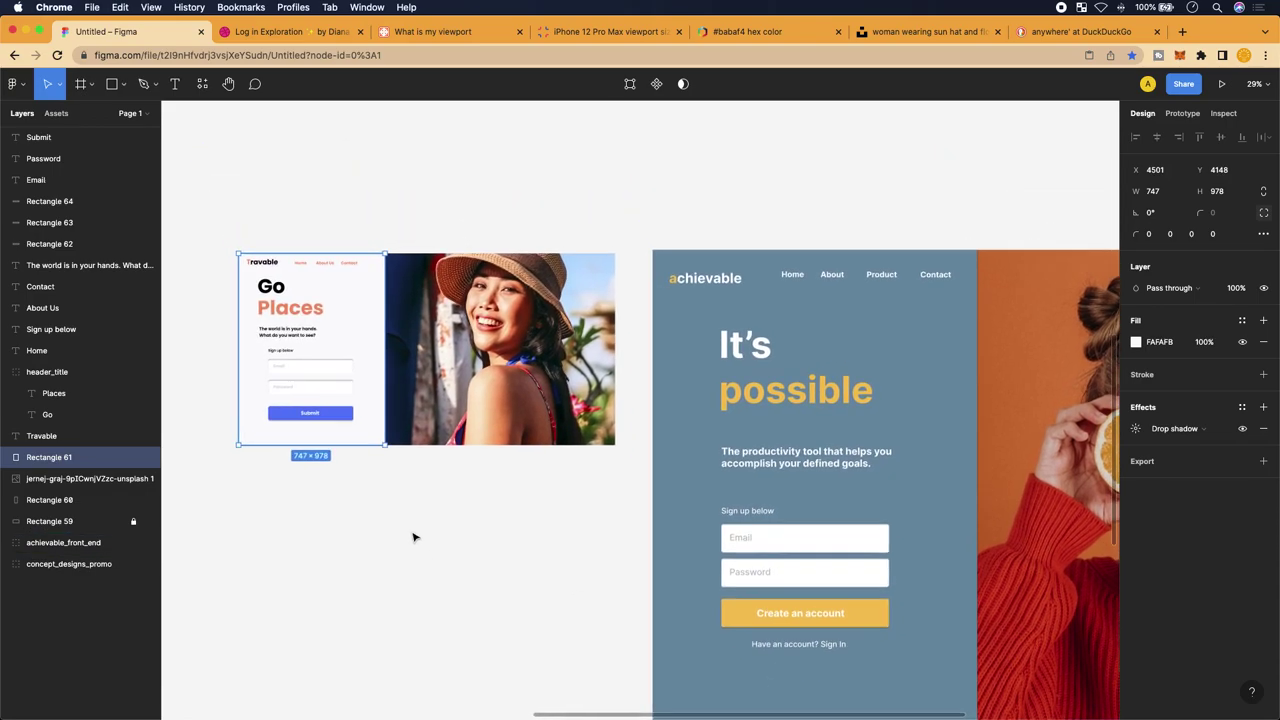
Reduce the font size of the "Go" and "Places" heading texts to 75
scroll(293, 277, "up", 10)
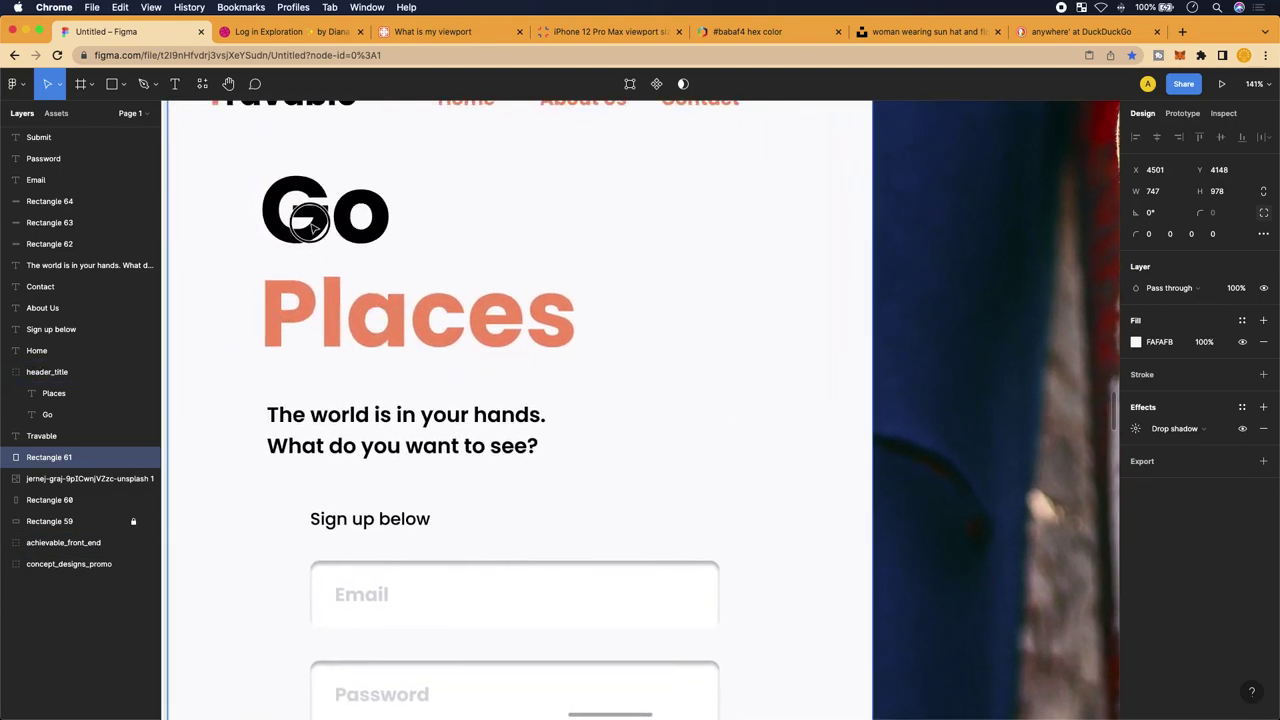
left_click(312, 225)
left_click(338, 225)
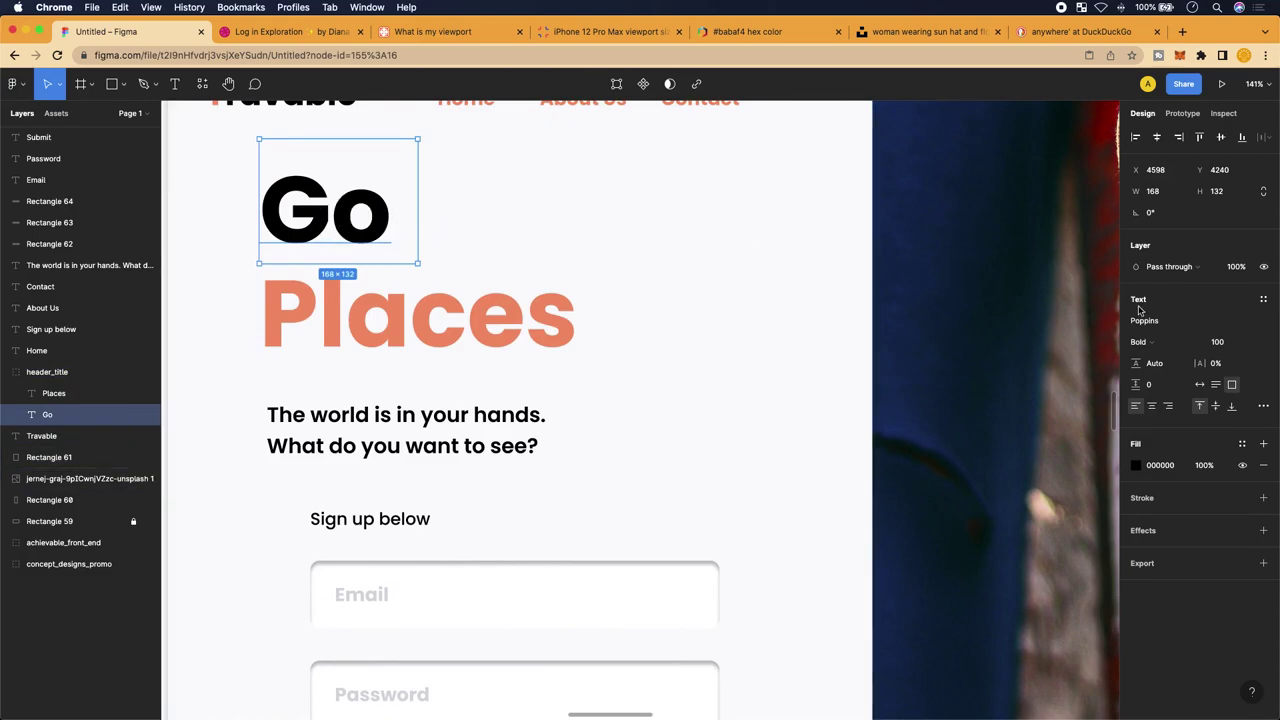
left_click(1224, 343)
type("72")
key("Return")
left_click(457, 266)
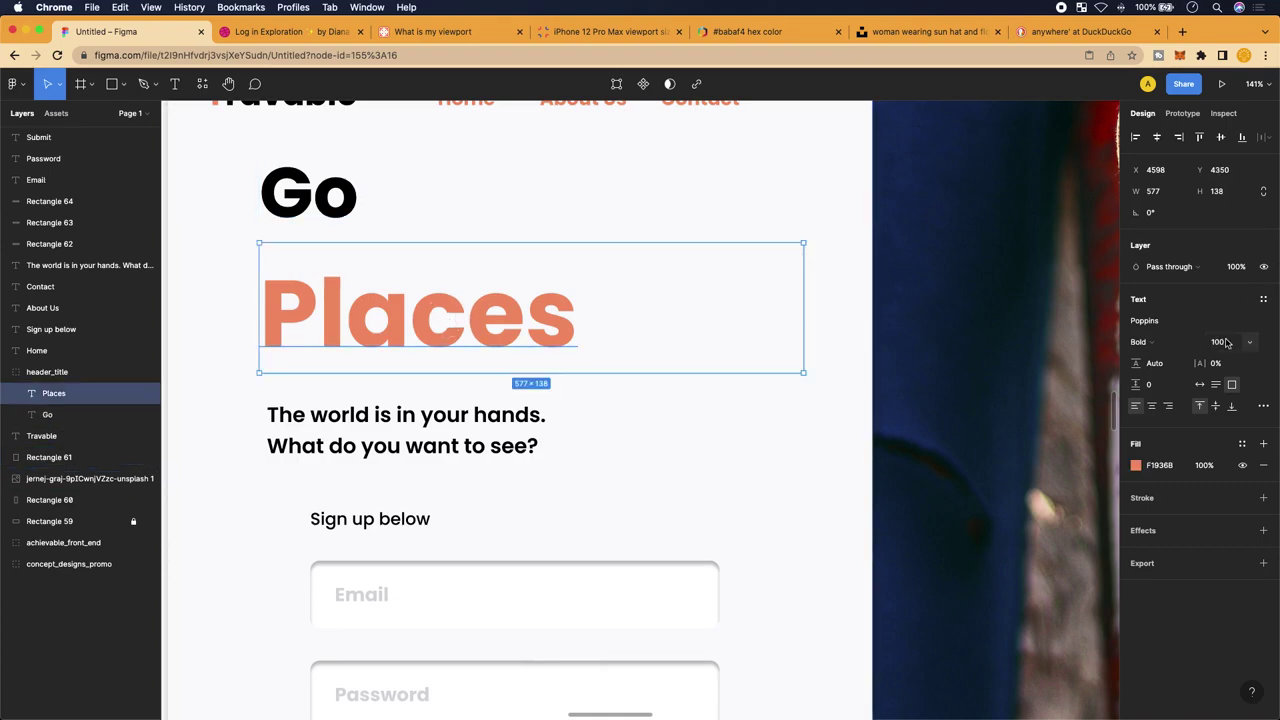
type("75")
key("Return")
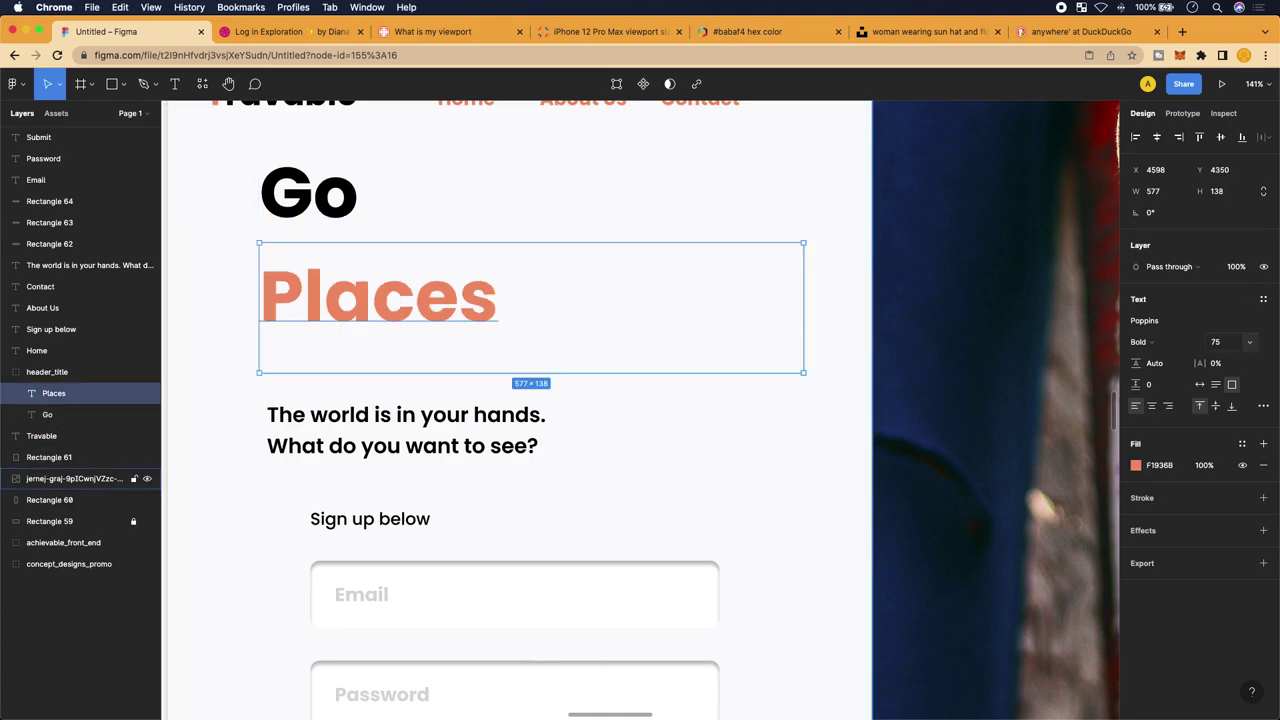
Move the "Places" text up closer beneath "Go", to X 4598, Y 4323
scroll(594, 360, "left", 2)
scroll(594, 360, "up", 2)
left_click_drag(540, 360, 537, 331)
scroll(511, 403, "down", 5)
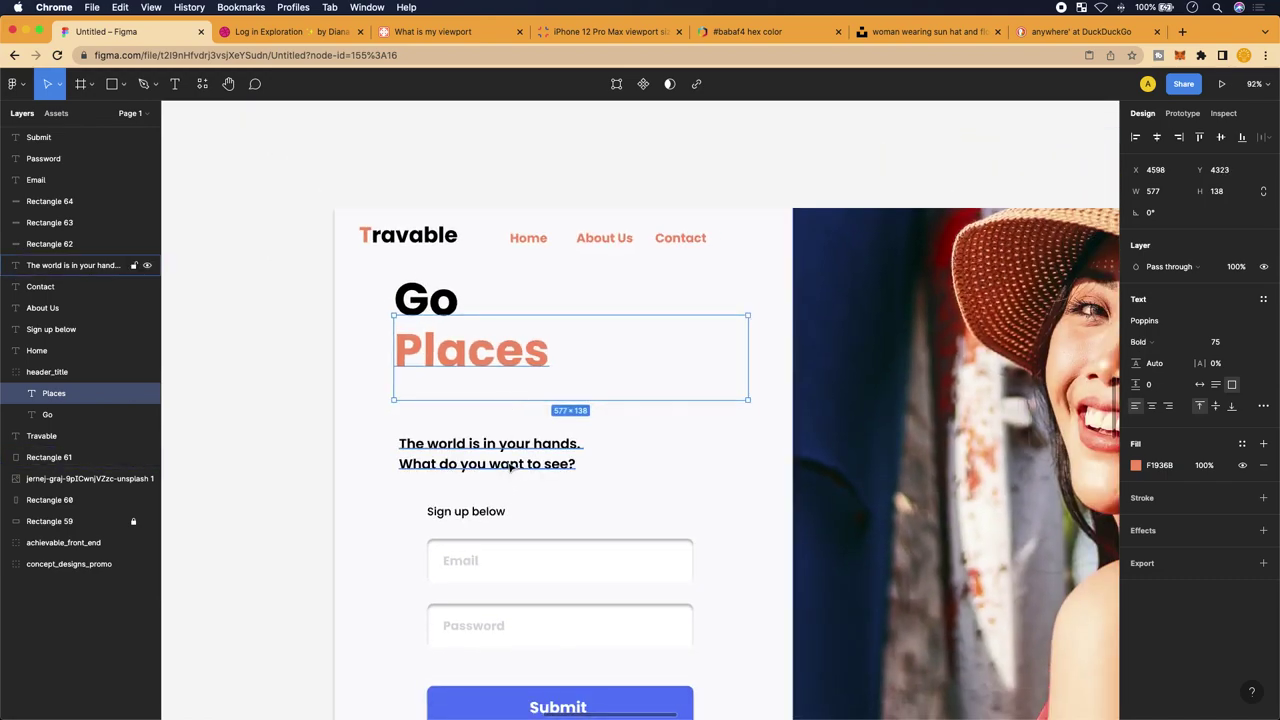
Move the "The world is in your hands." tagline up toward the heading and bring "Places" slightly closer to "Go"
left_click(507, 445)
double_click(507, 445)
left_click(606, 383)
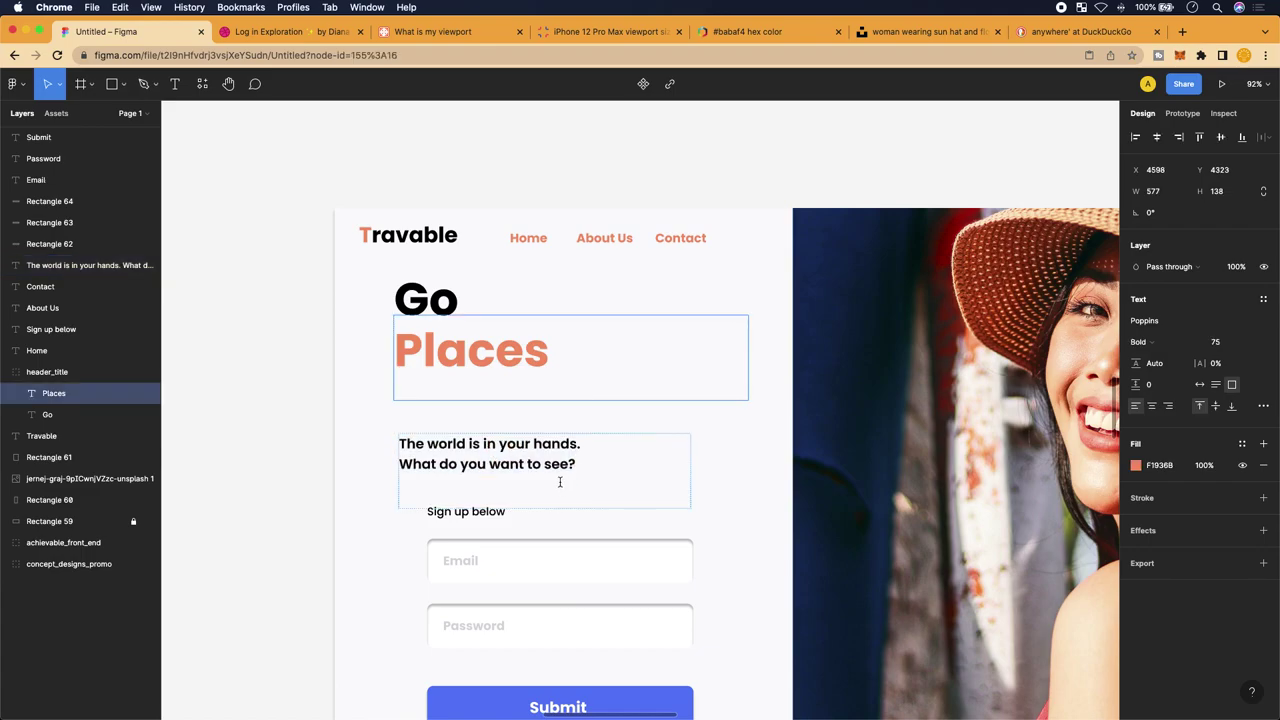
left_click_drag(528, 458, 552, 388)
left_click(440, 325)
left_click(680, 471)
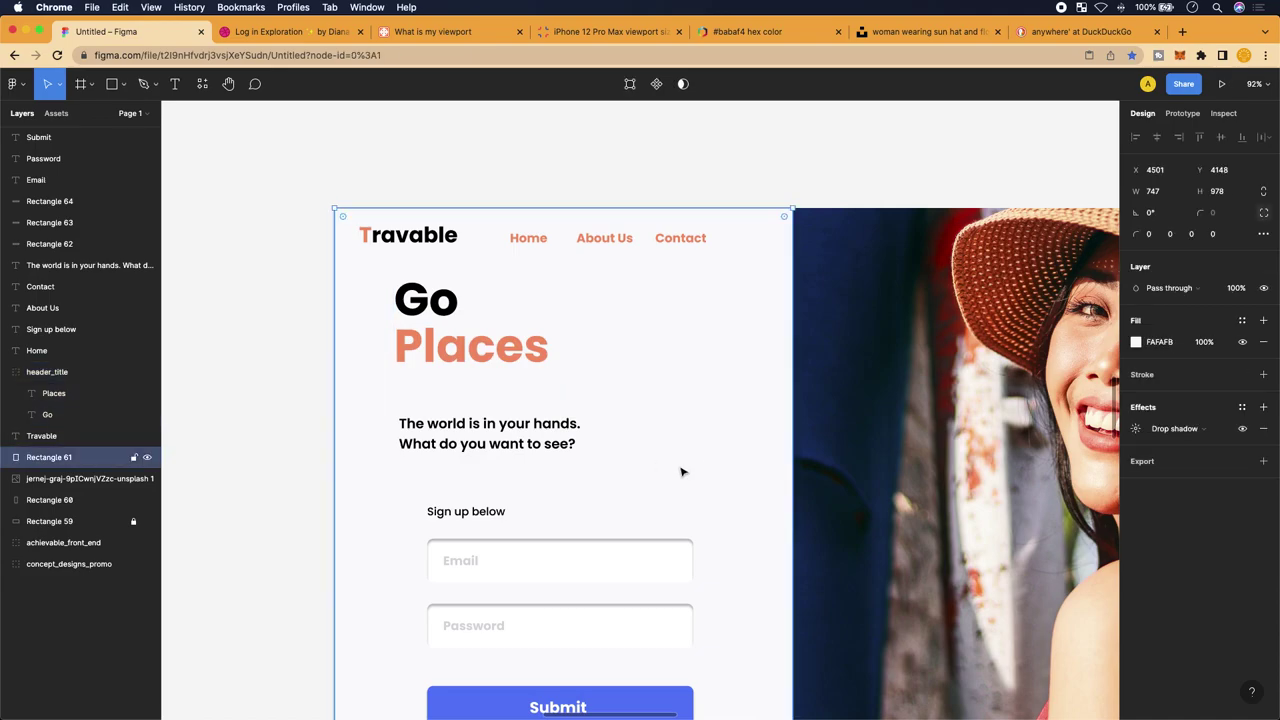
scroll(680, 471, "down", 5)
scroll(680, 471, "right", 2)
scroll(680, 471, "down", 1)
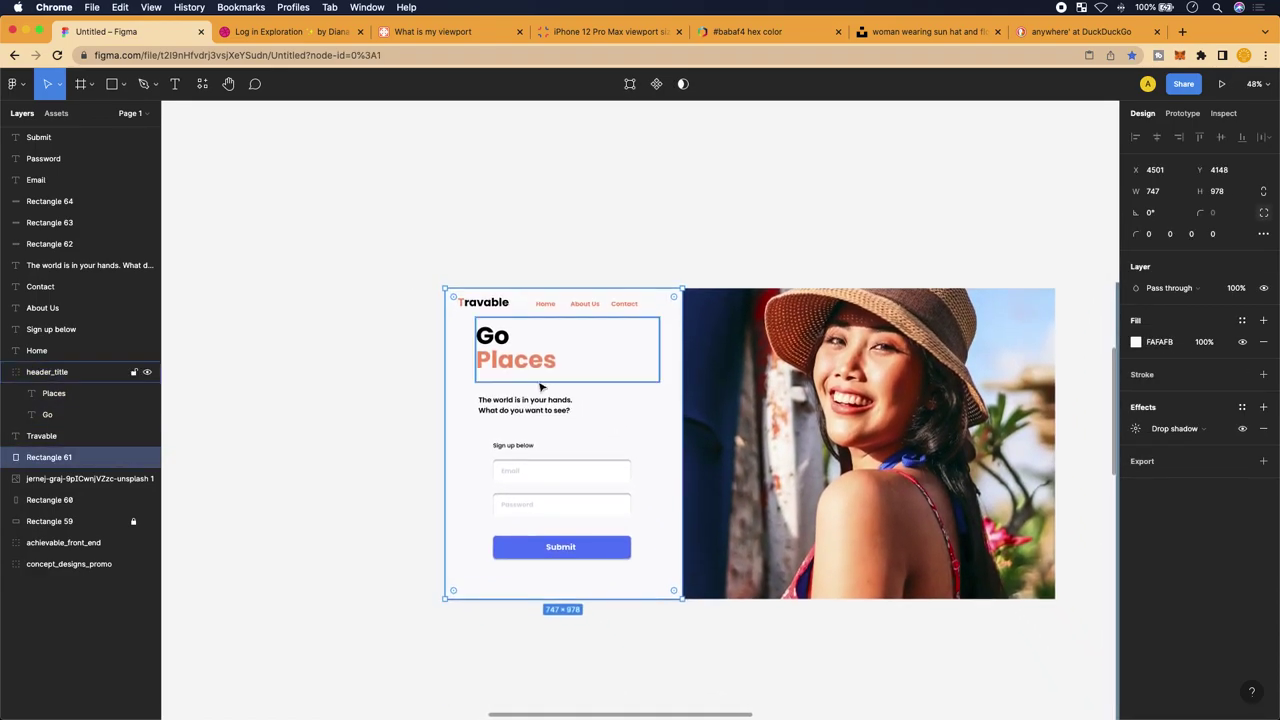
Line up the tagline and the "Go Places" heading group with the left edge of the sign-up fields, placing the heading at X 4649, Y 4261
left_click(532, 407)
mouse_move(531, 412)
left_mouse_down()
mouse_move(543, 409)
mouse_move(543, 470)
mouse_move(543, 412)
mouse_move(550, 438)
mouse_move(549, 424)
left_mouse_up()
scroll(548, 414, "up", 5)
left_click(522, 345)
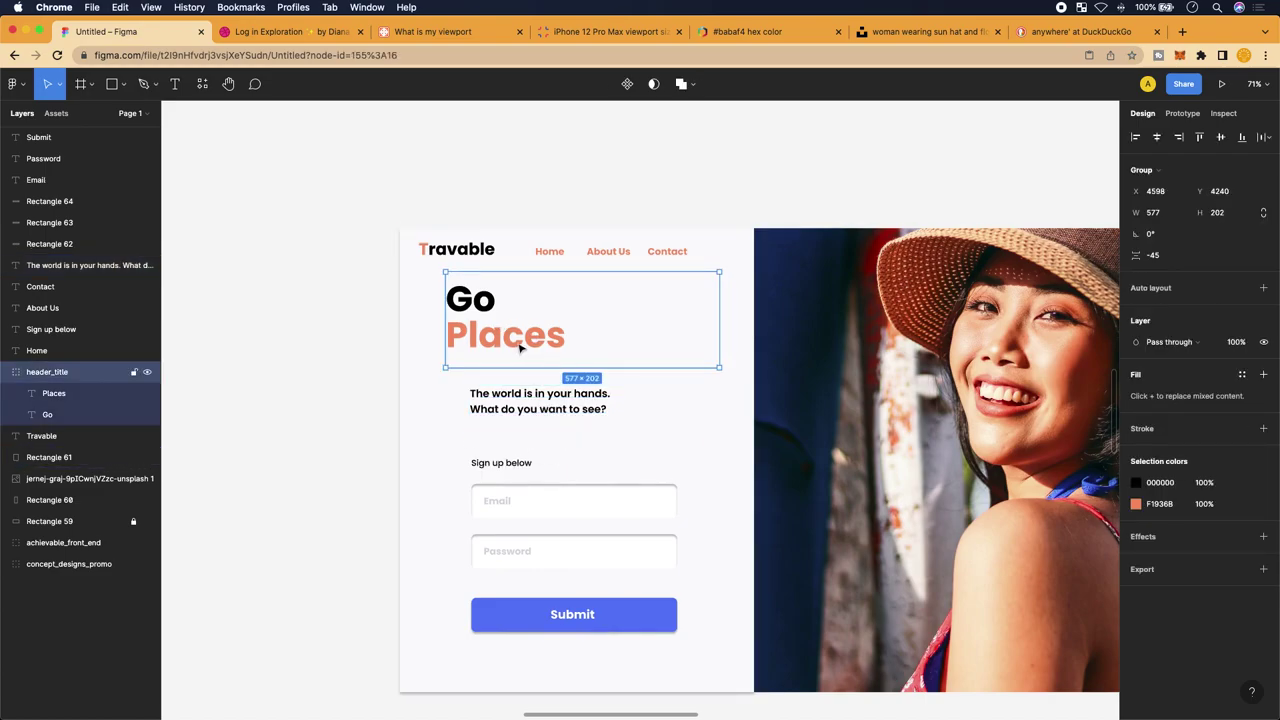
mouse_move(686, 271)
left_mouse_down()
mouse_move(683, 283)
mouse_move(686, 270)
left_mouse_up()
left_click_drag(528, 331, 553, 347)
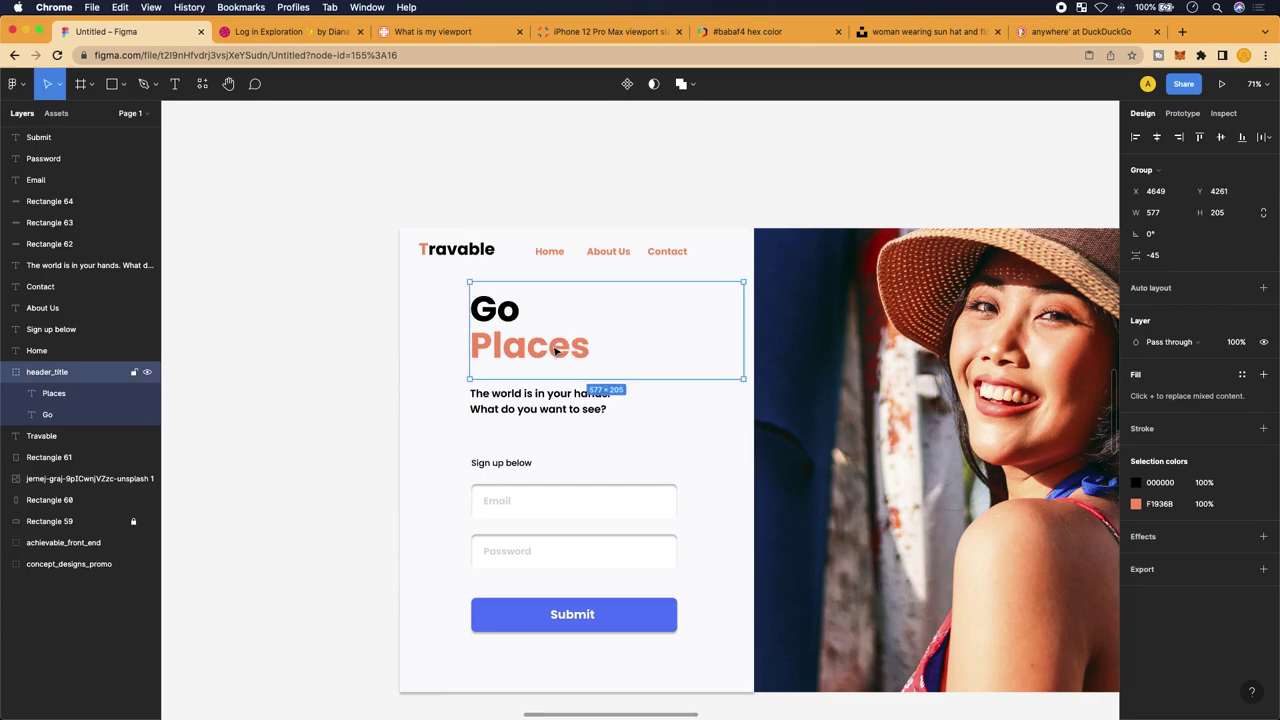
scroll(553, 345, "down", 5, "ctrl")
scroll(480, 546, "right", 3)
left_click(480, 549)
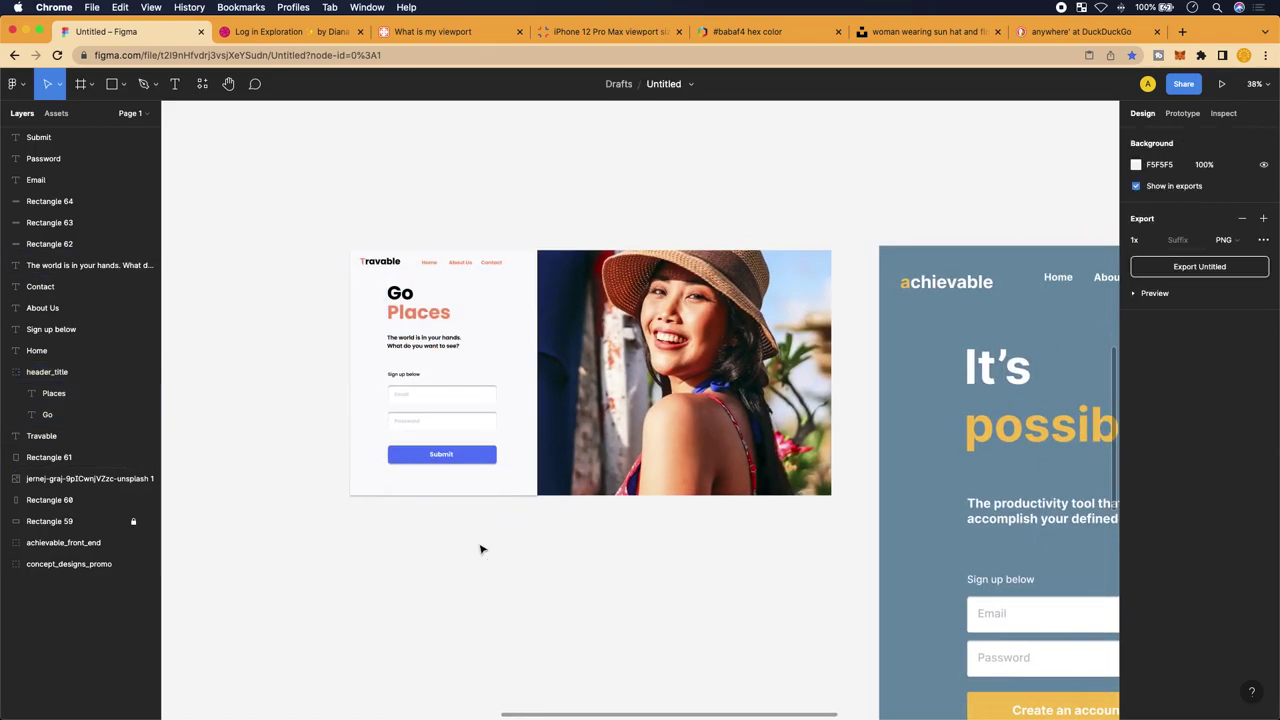
scroll(430, 350, "up", 5, "ctrl")
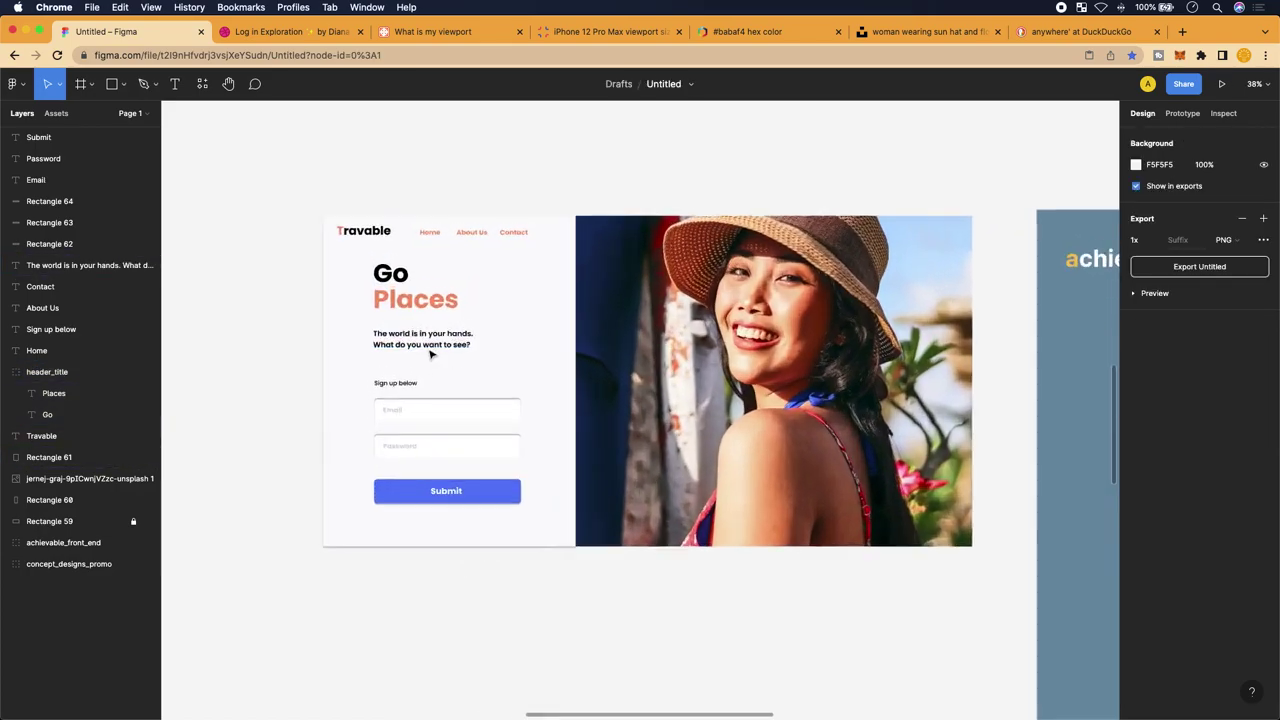
scroll(430, 352, "up", 5, "ctrl")
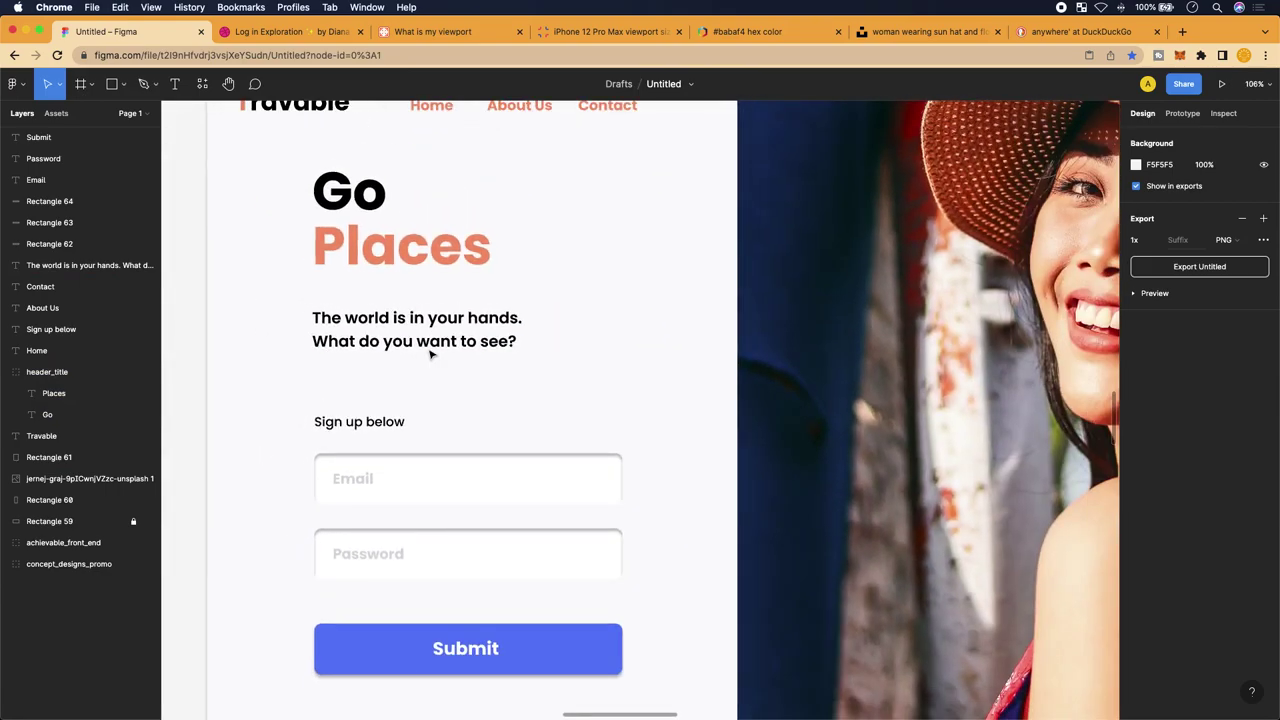
scroll(431, 353, "down", 3, "ctrl")
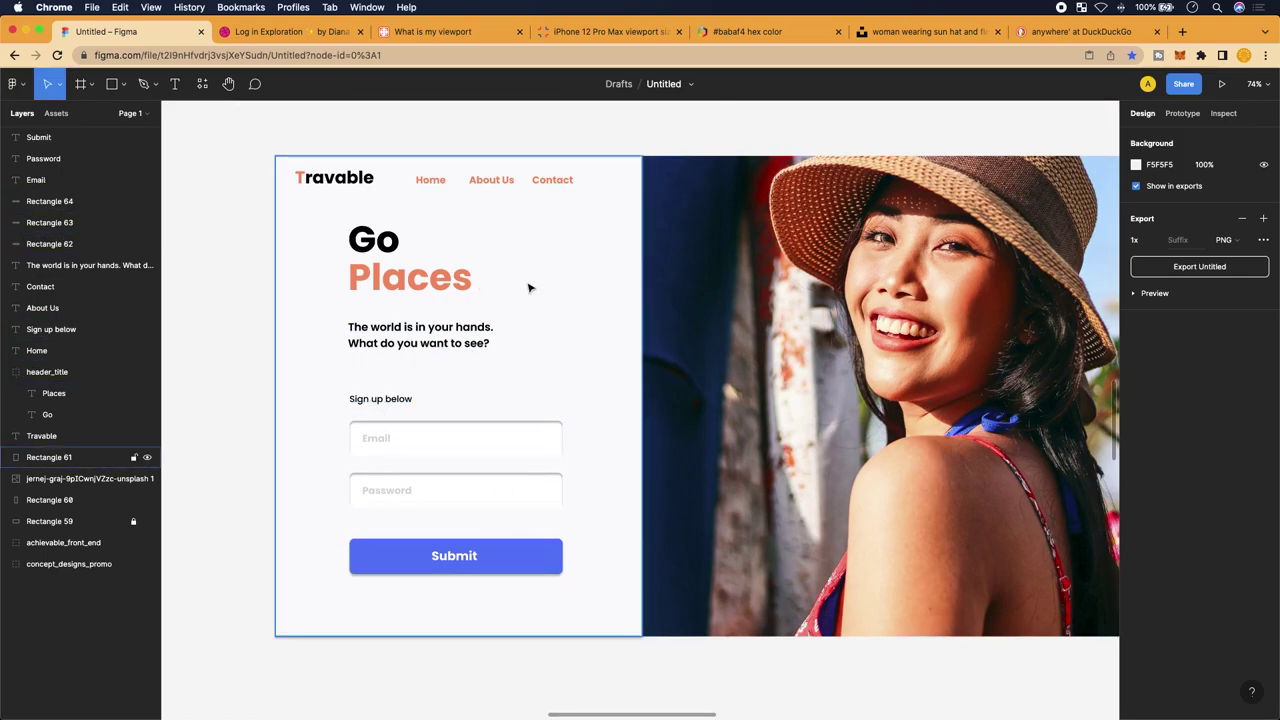
Search DuckDuckGo for "fontawesome" and open the Font Awesome website
left_click(1118, 31)
left_click(879, 50)
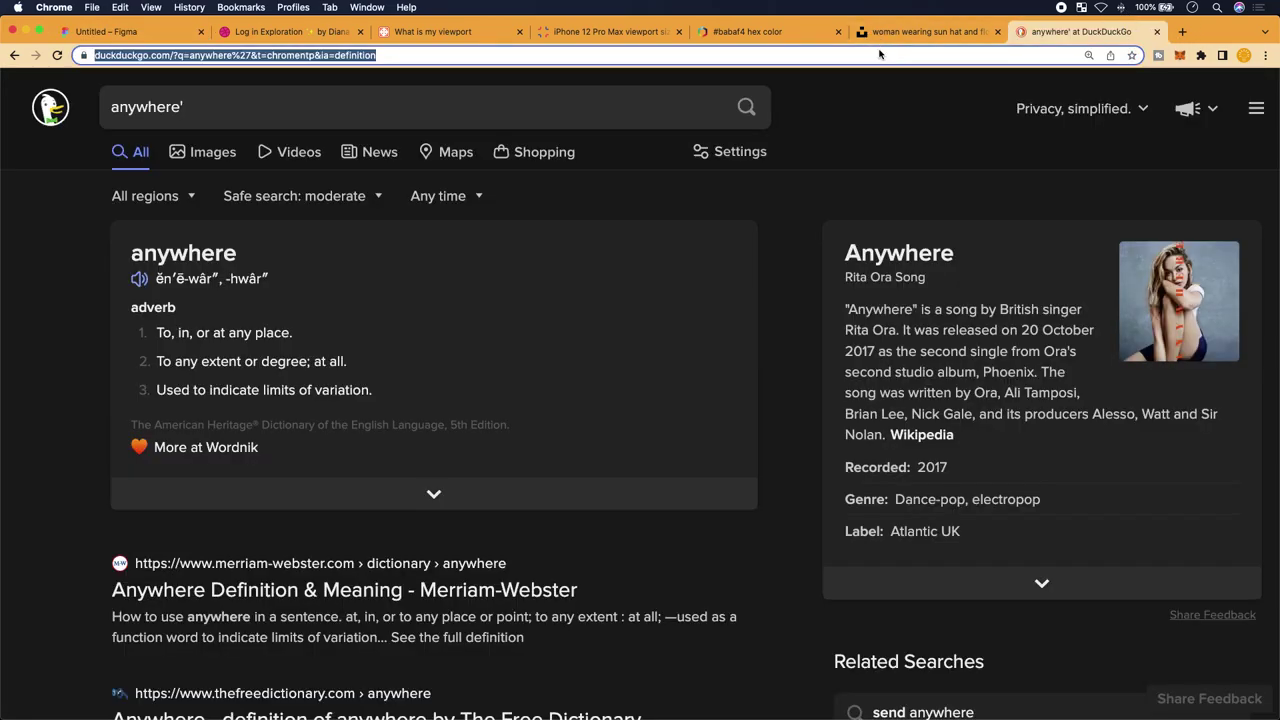
type("font")
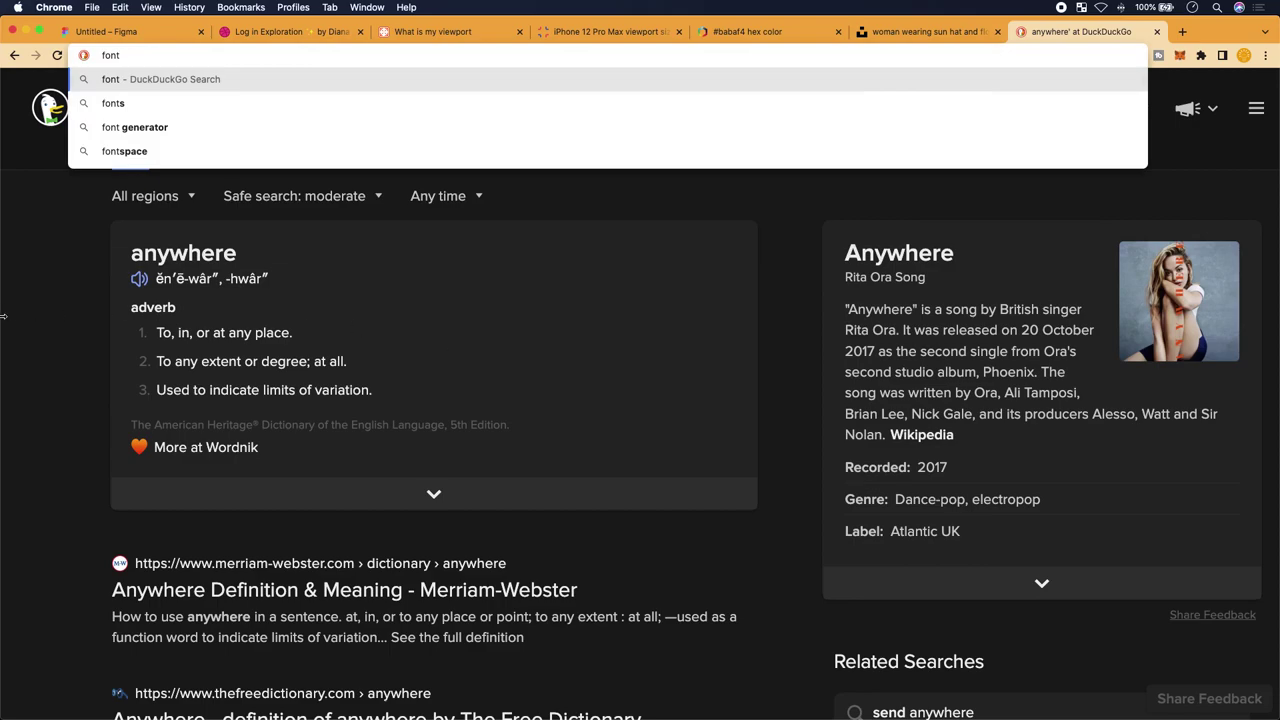
left_click_drag(186, 107, 113, 107)
type("fon")
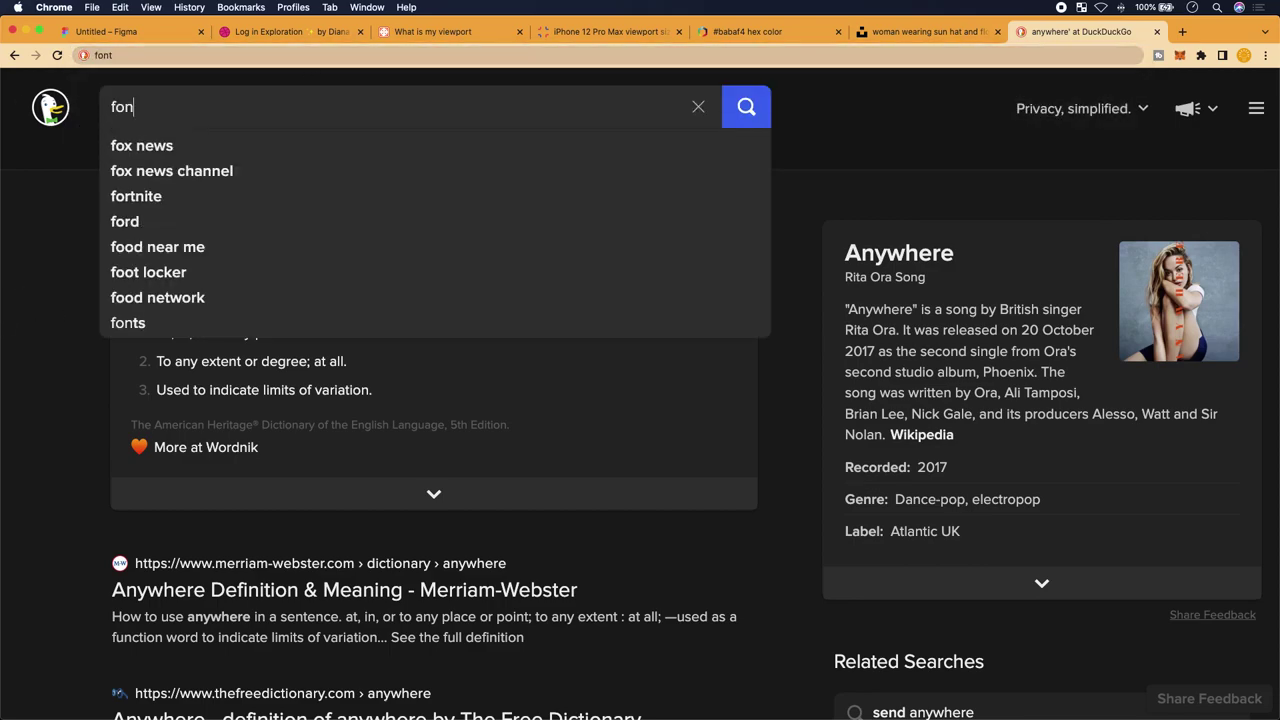
type("tawesome")
key("Return")
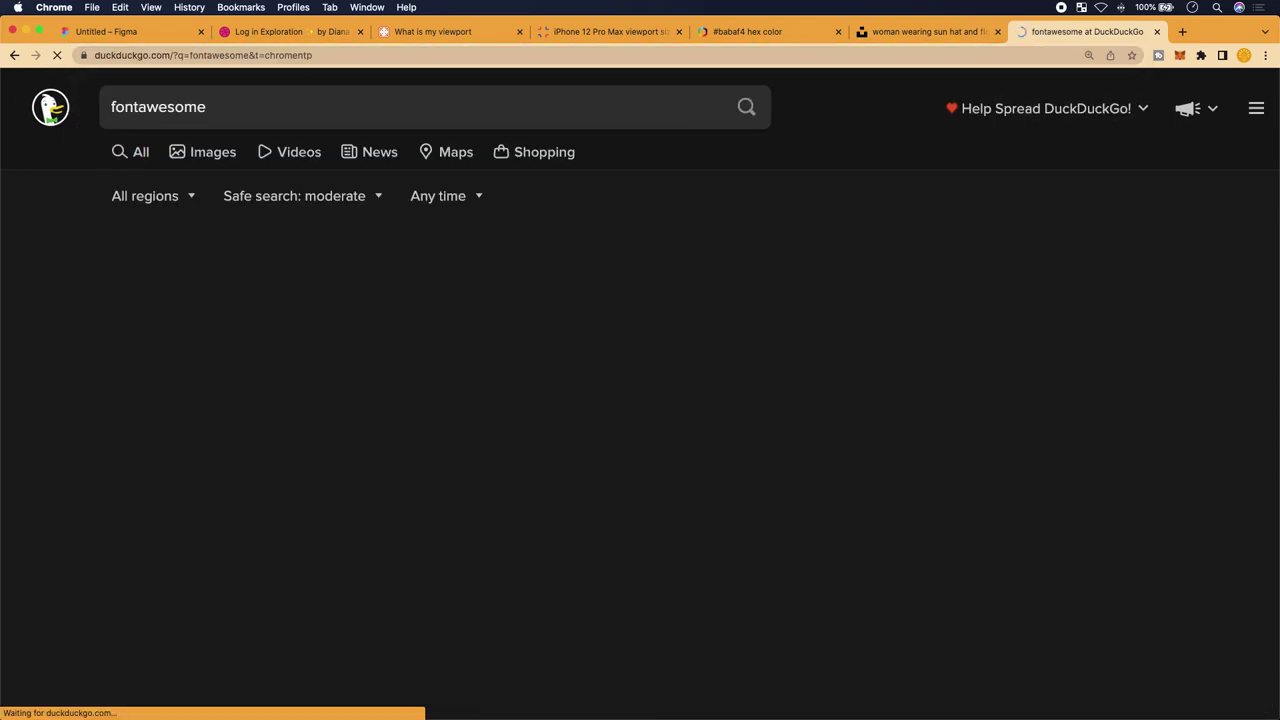
left_click(156, 281)
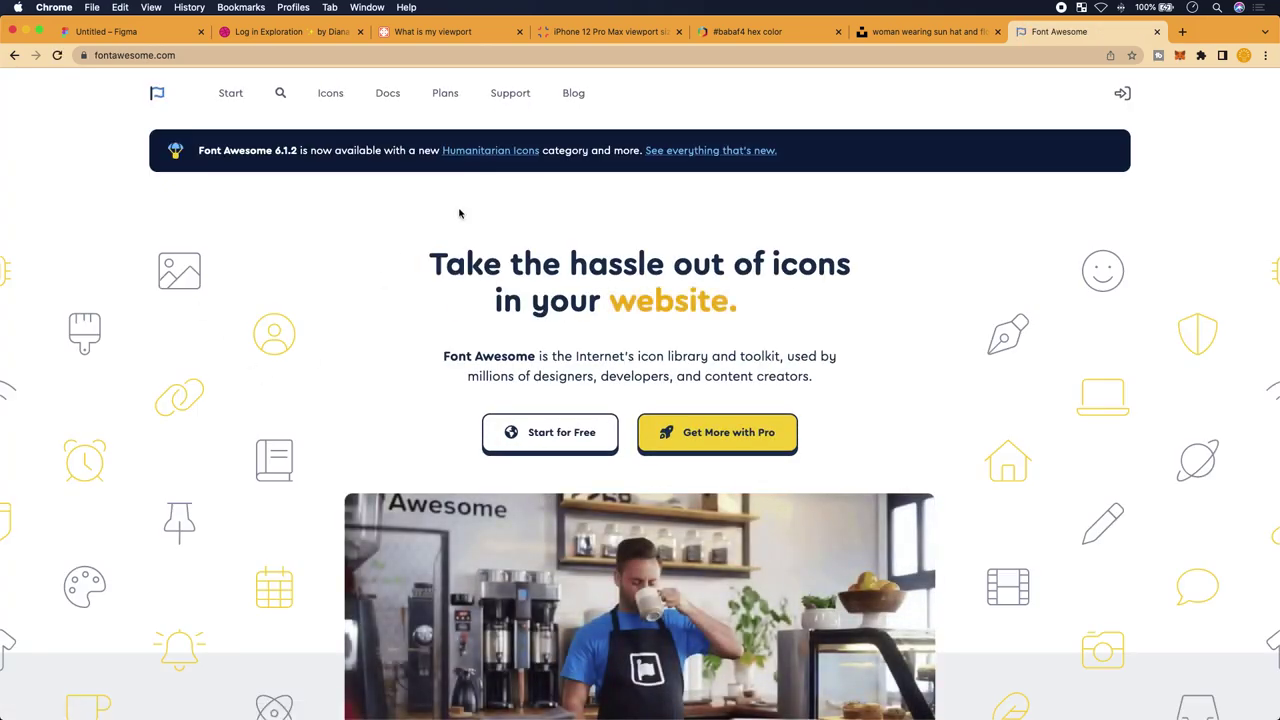
Search the Font Awesome icons for "airplane" and download the solid plane-departure icon as an SVG file
left_click(282, 95)
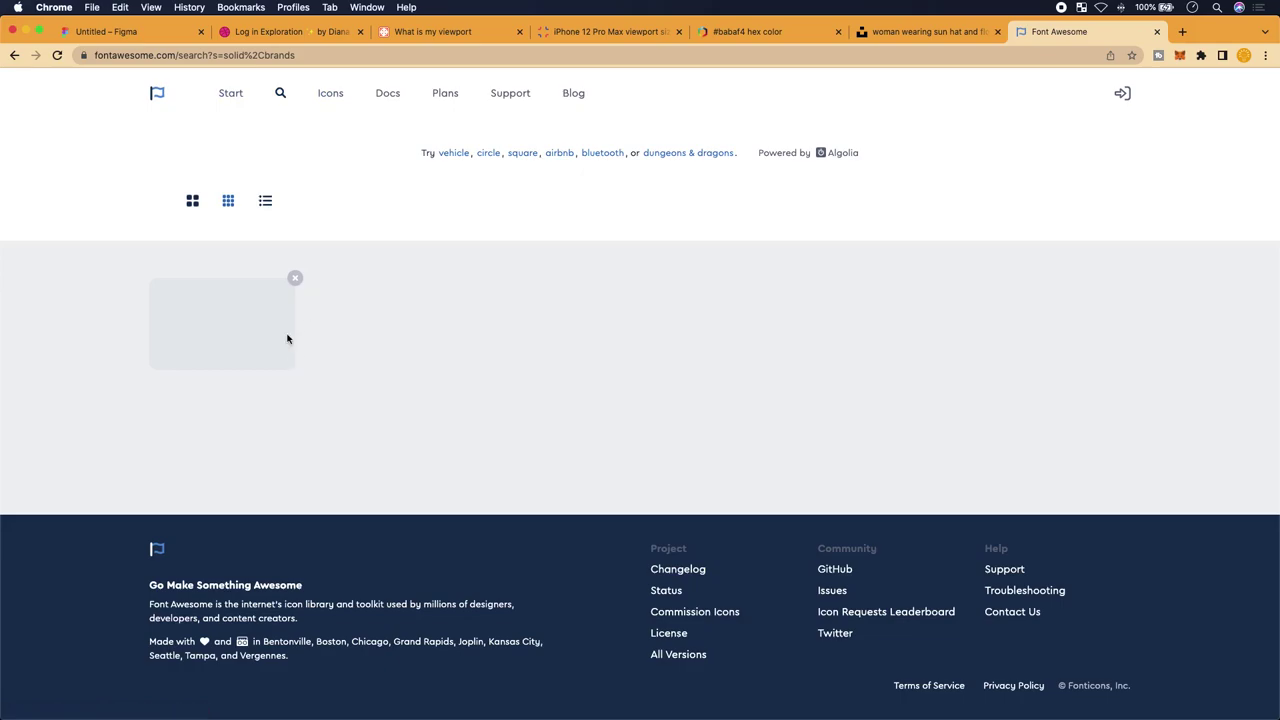
scroll(357, 385, "down", 2)
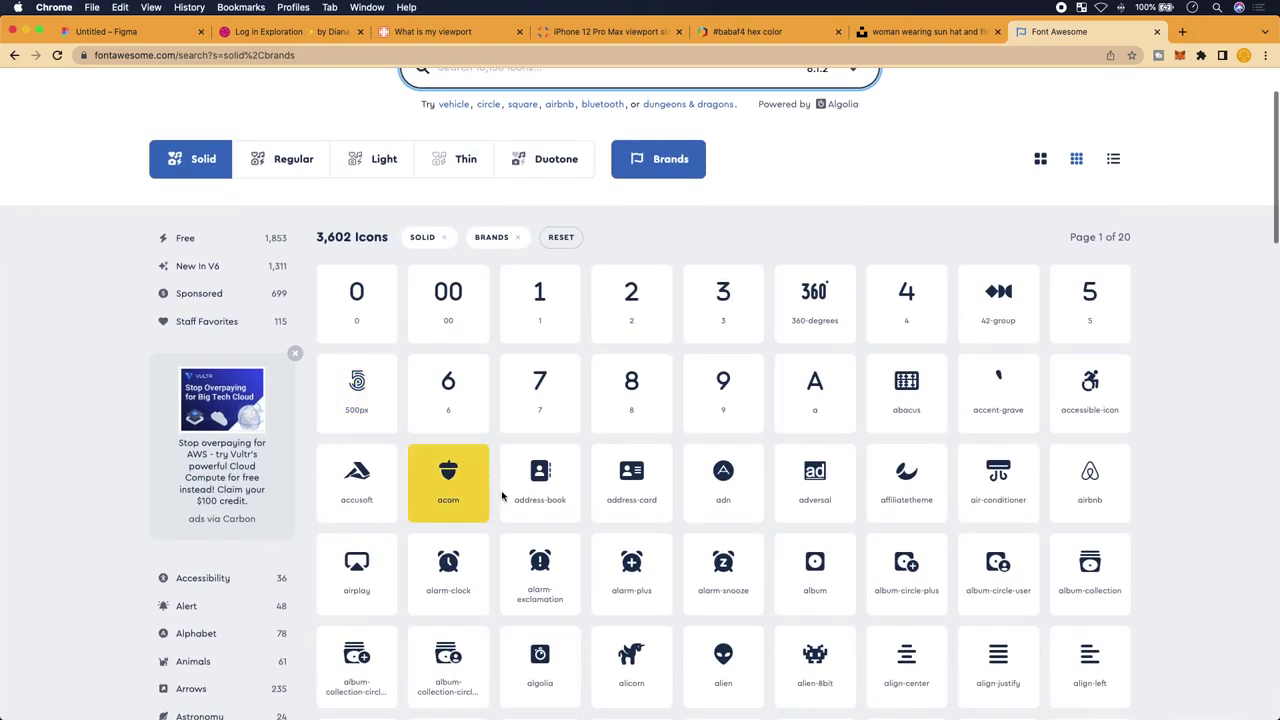
scroll(530, 157, "up", 2)
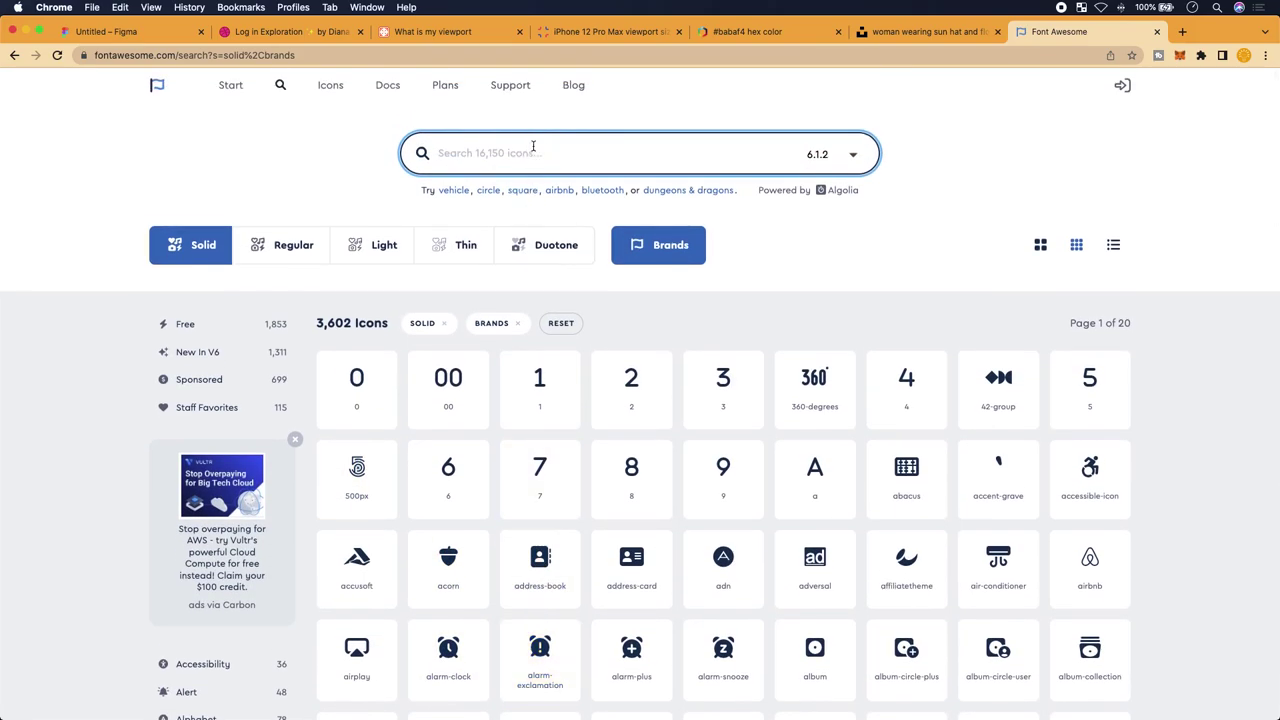
type("arpla")
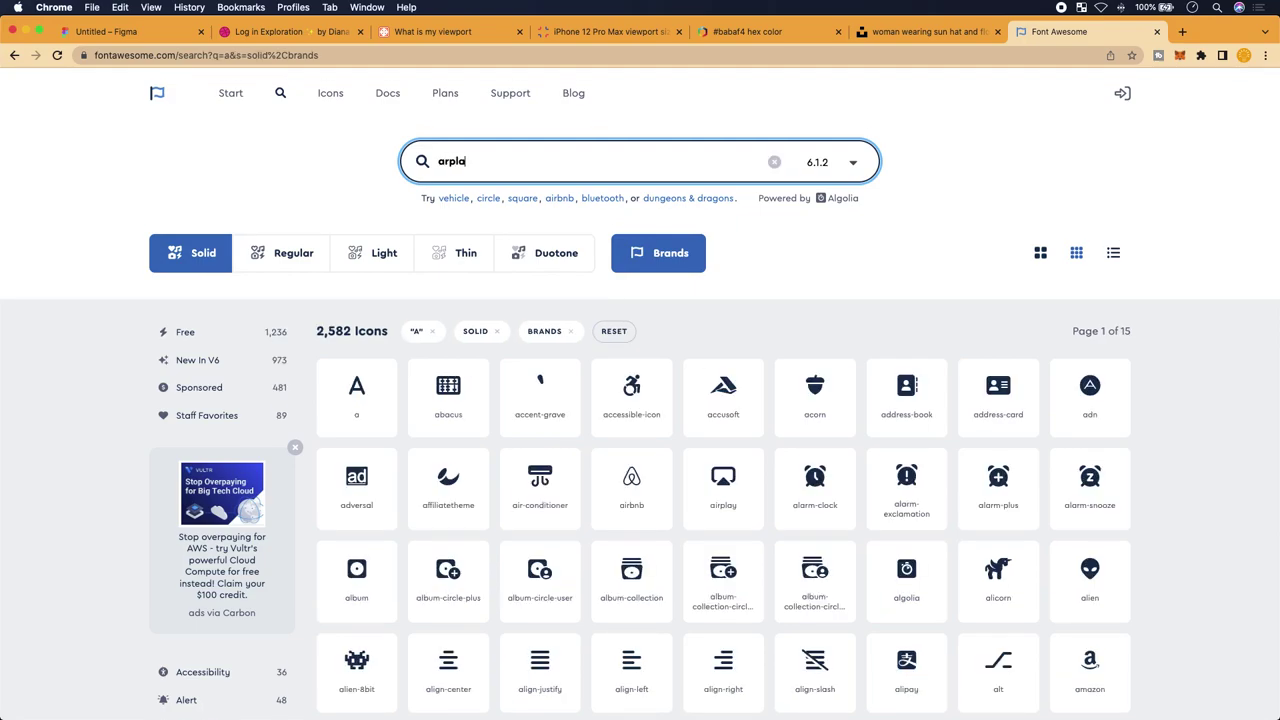
type("pla")
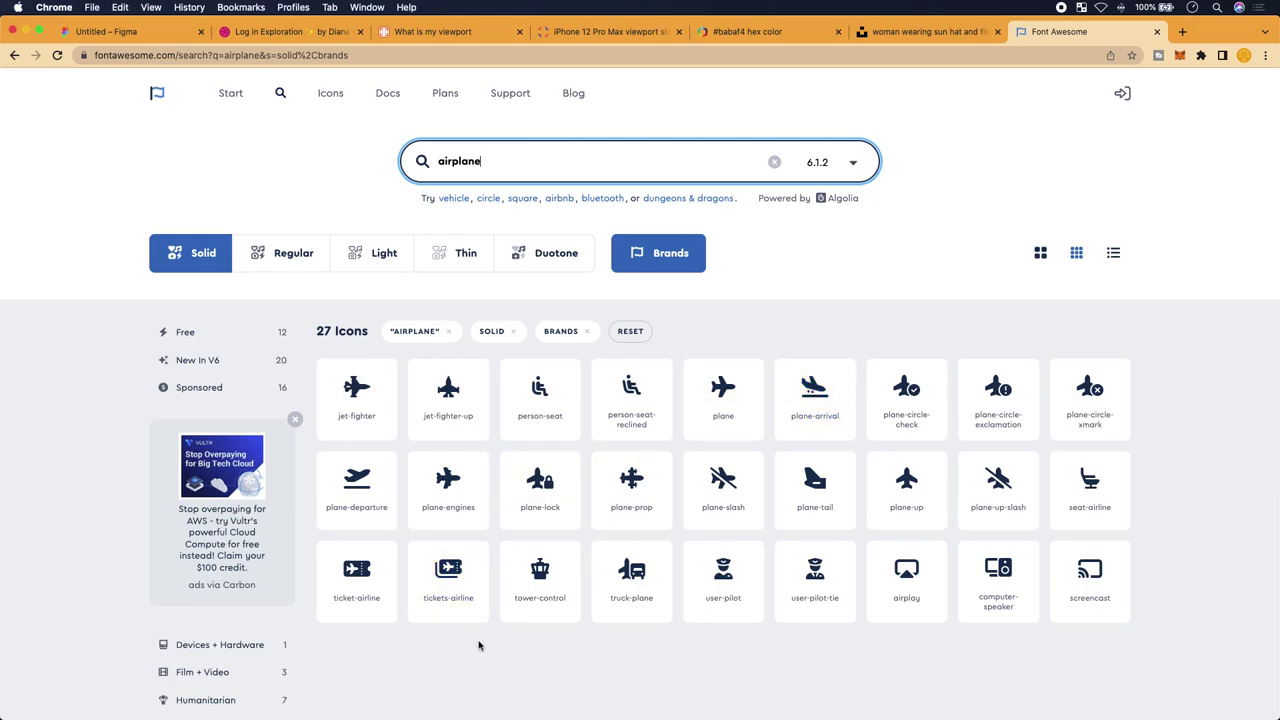
left_click(338, 500)
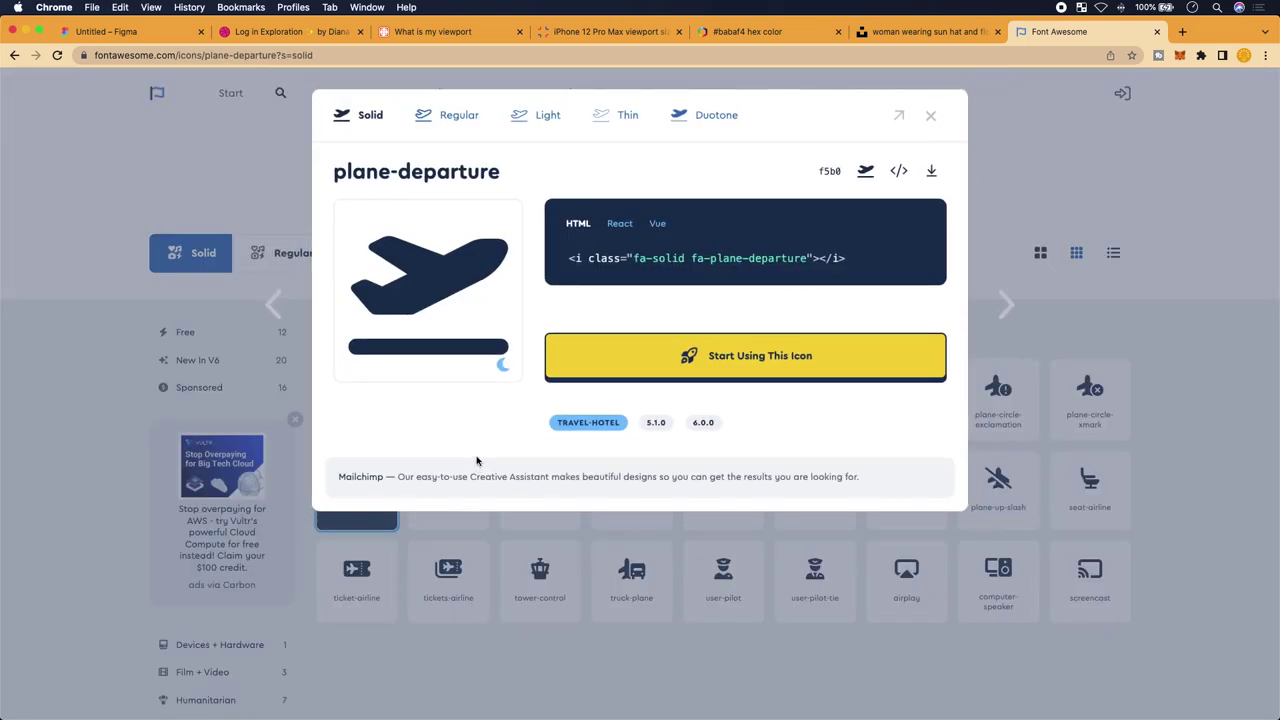
left_click(932, 173)
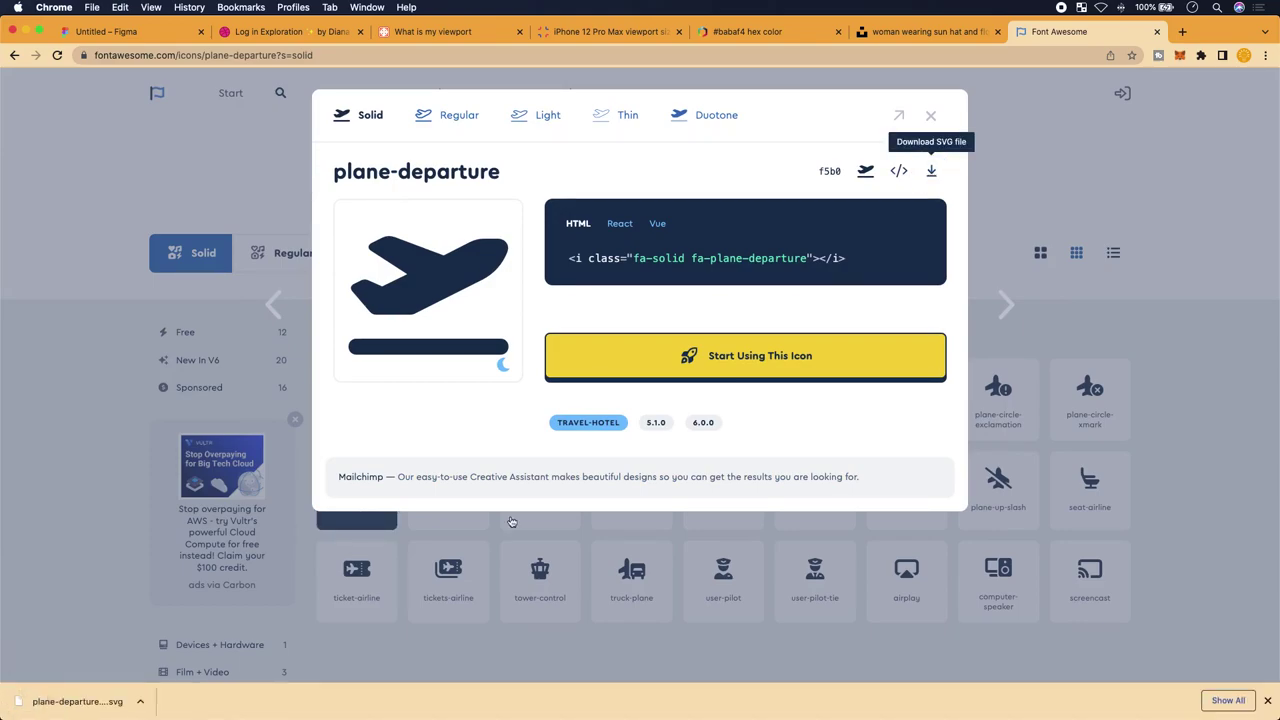
Switch back to Figma and place the downloaded plane-departure SVG on the empty canvas left of the Travable page, at X 3699, Y 4383
left_click(148, 35)
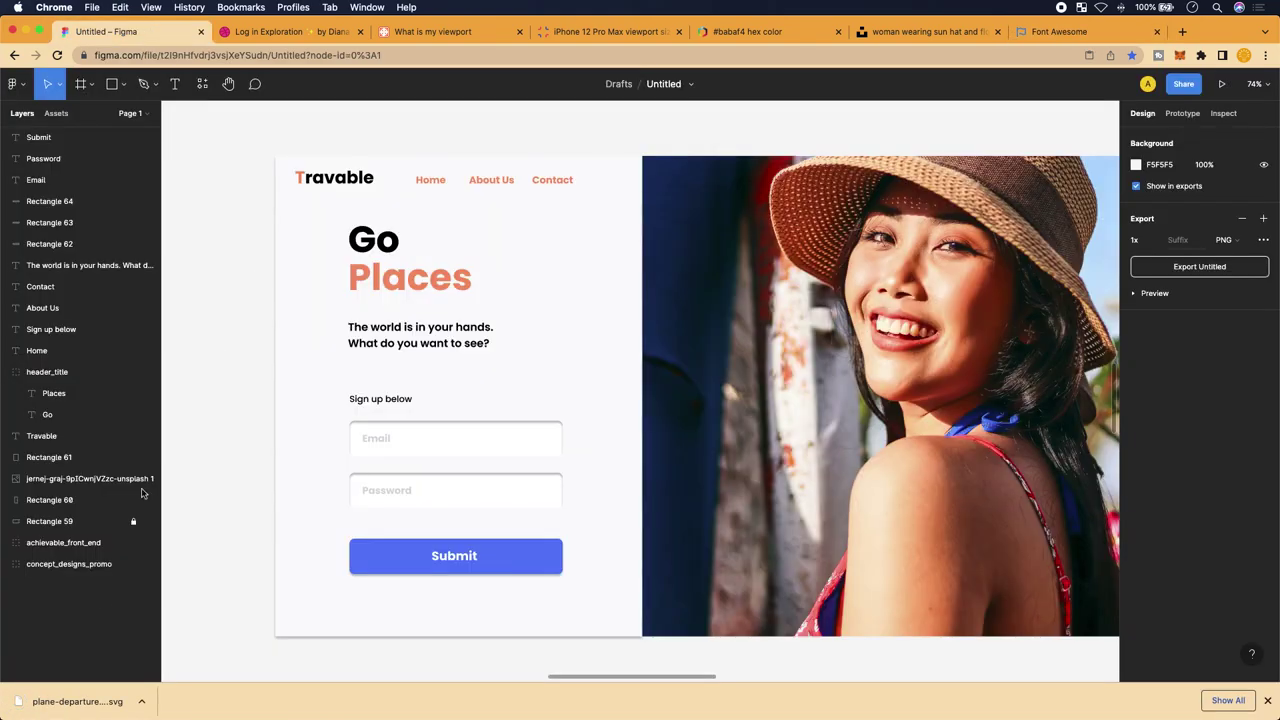
scroll(202, 603, "left", 3)
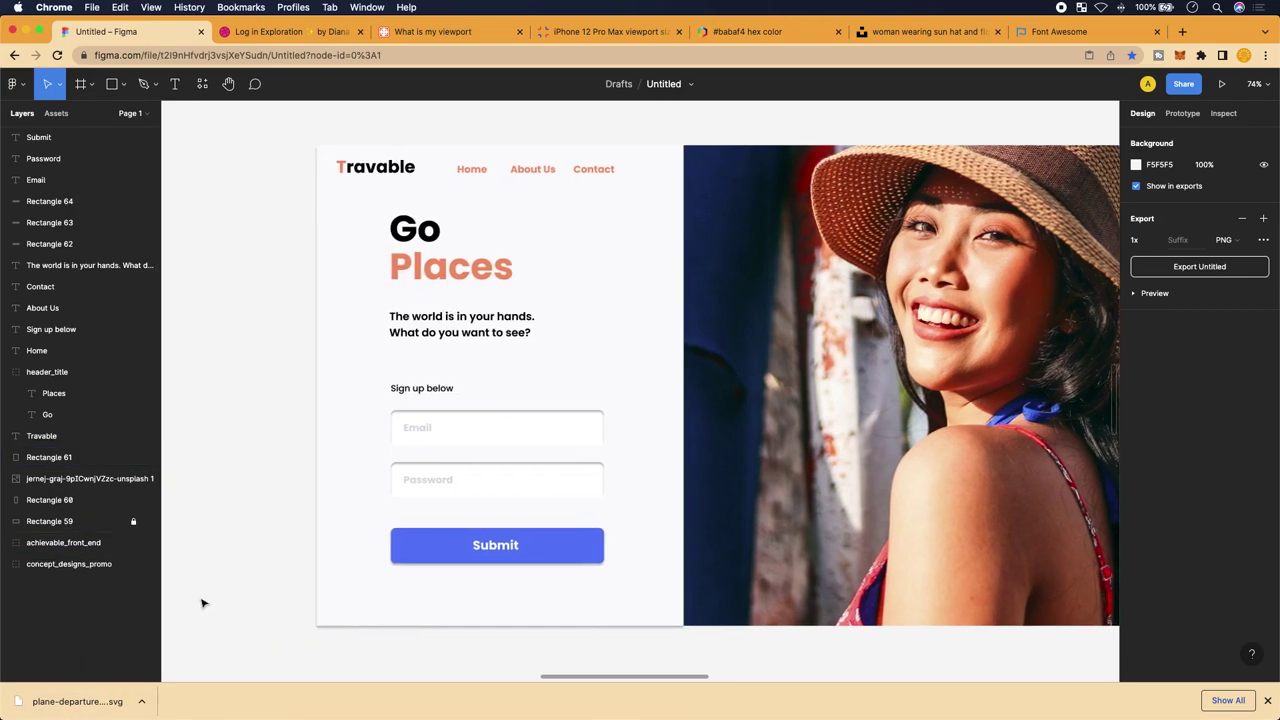
left_click_drag(65, 704, 210, 425)
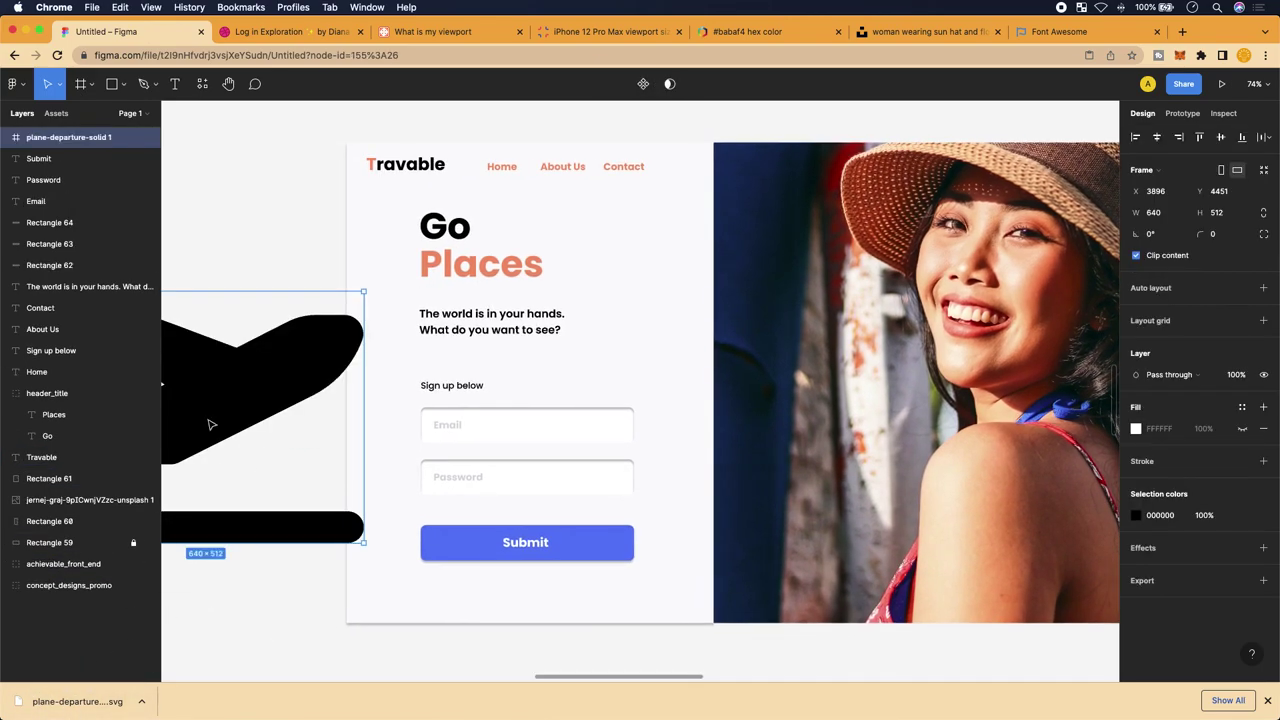
scroll(209, 423, "left", 10)
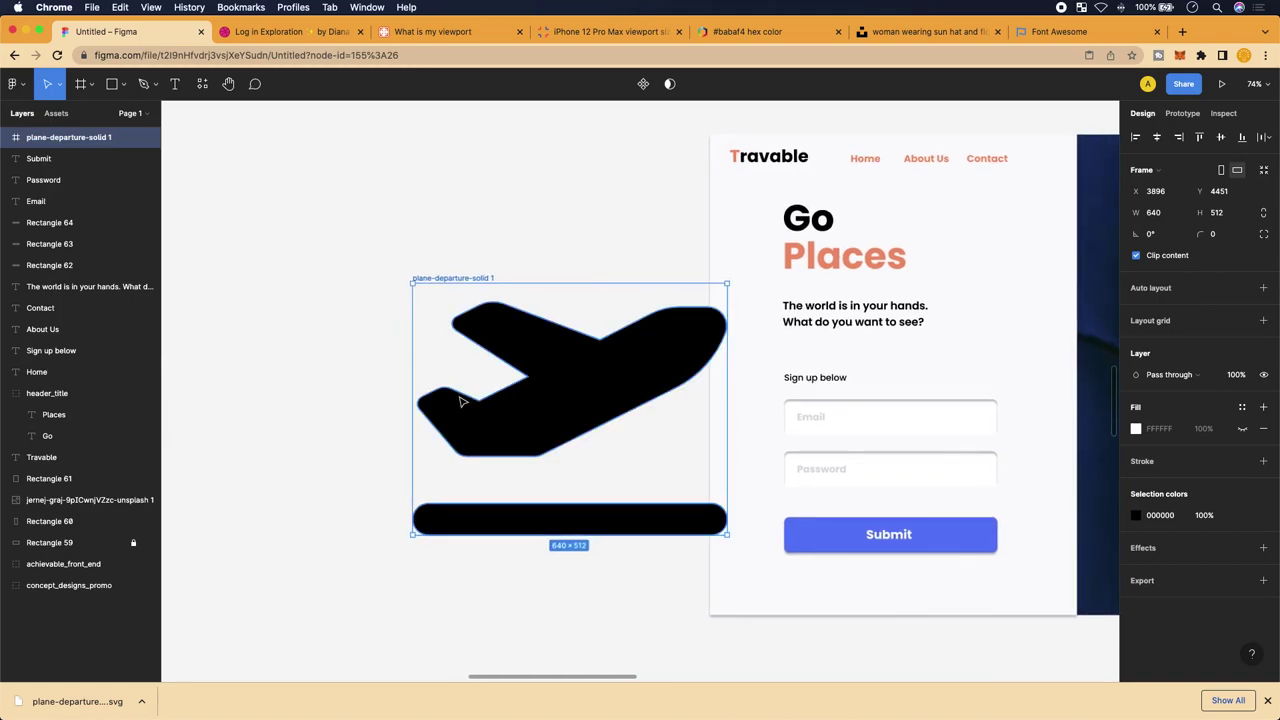
left_click_drag(461, 401, 437, 386)
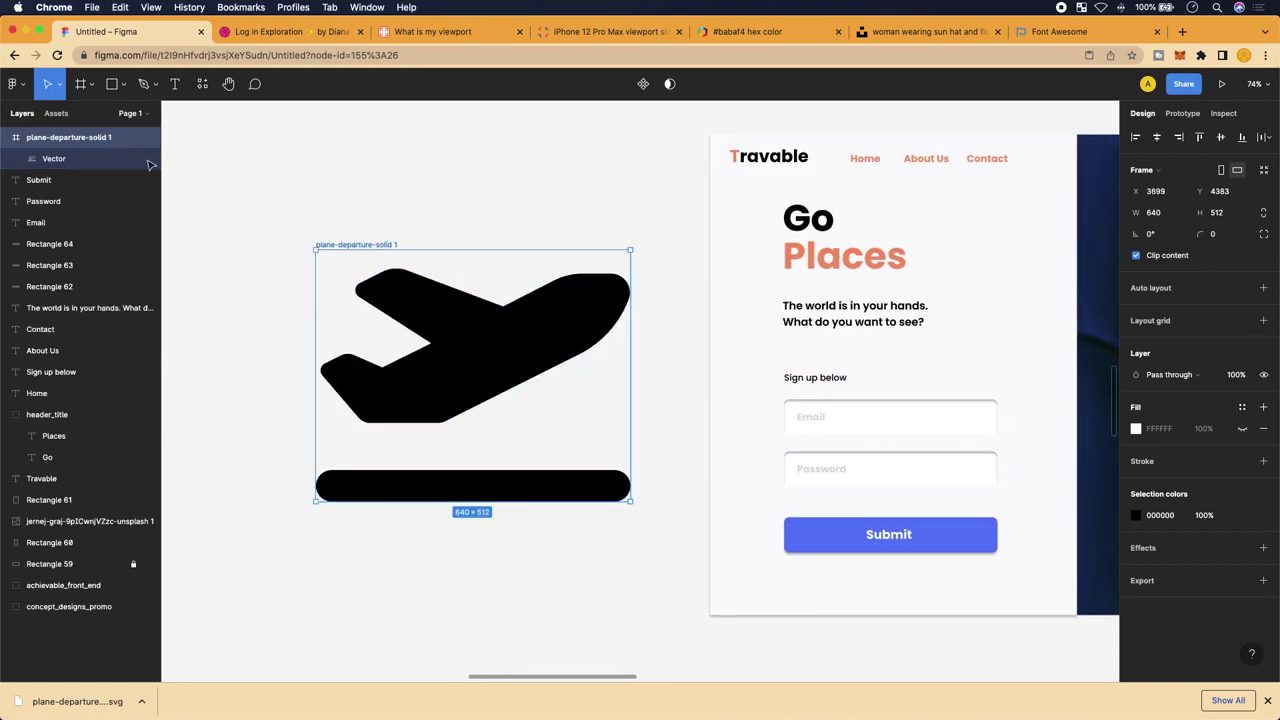
left_click(83, 84)
left_click(91, 87)
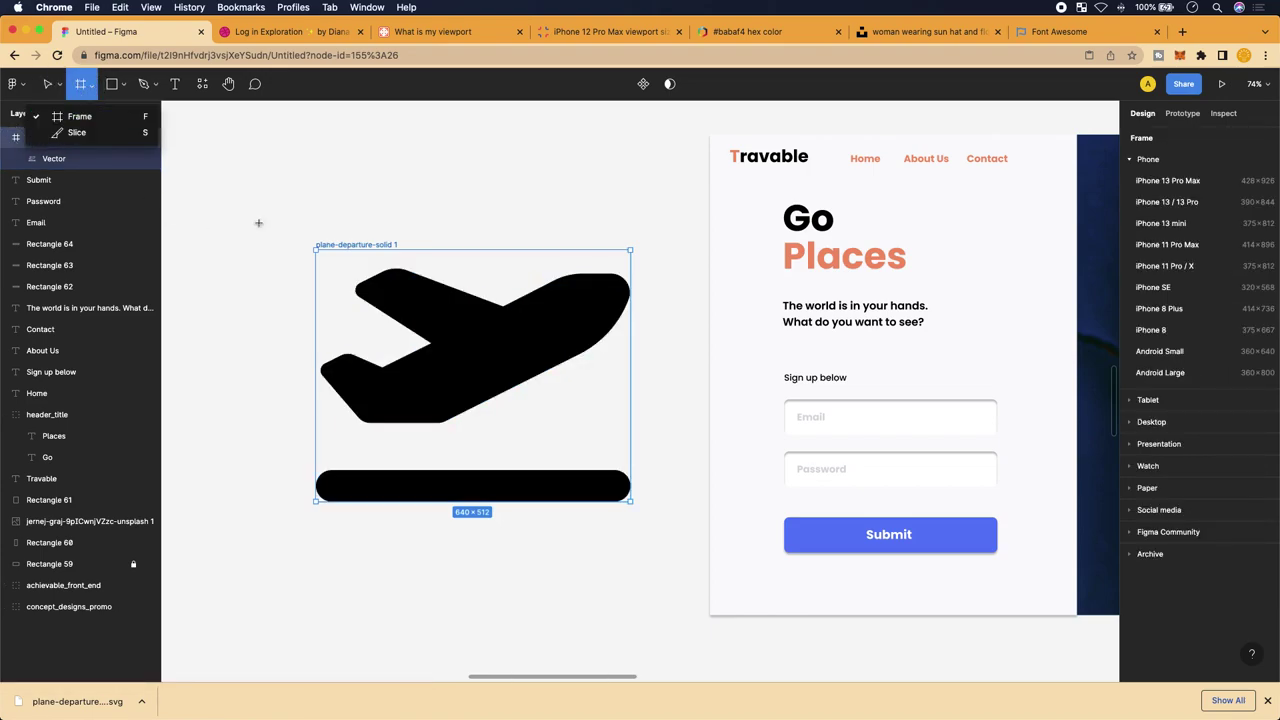
left_click(400, 332)
left_click(281, 160)
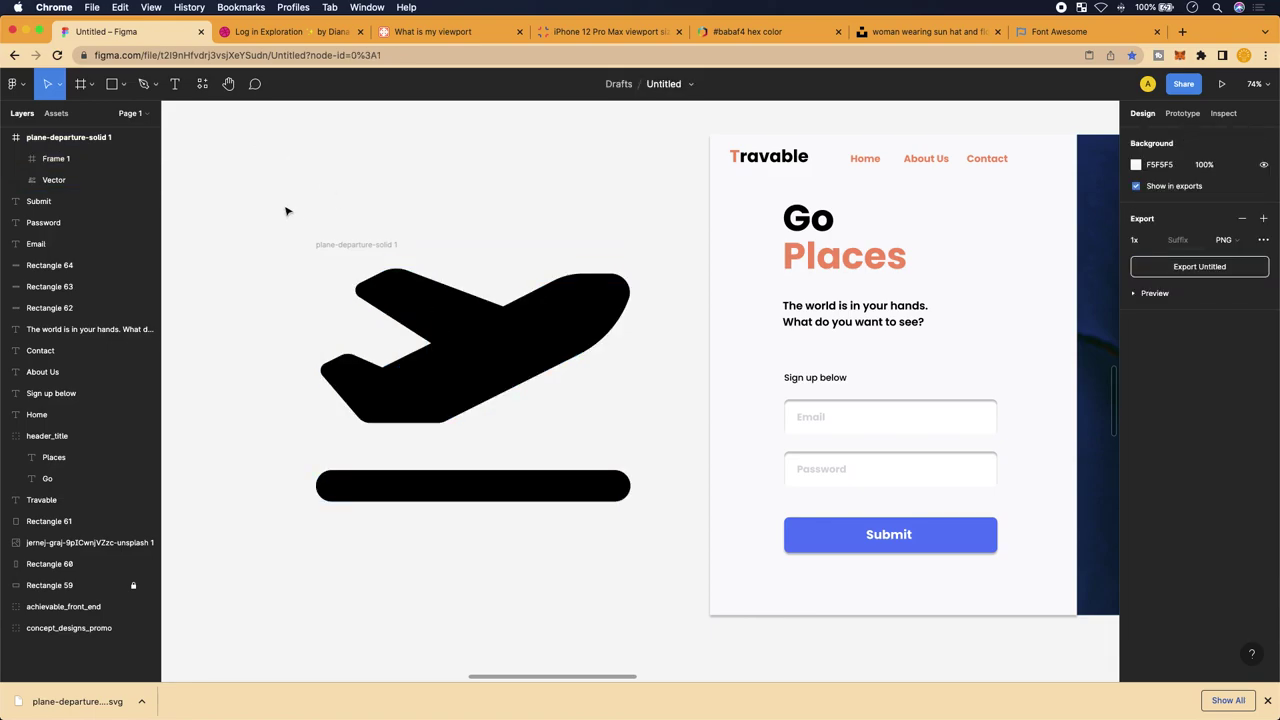
right_click(440, 368)
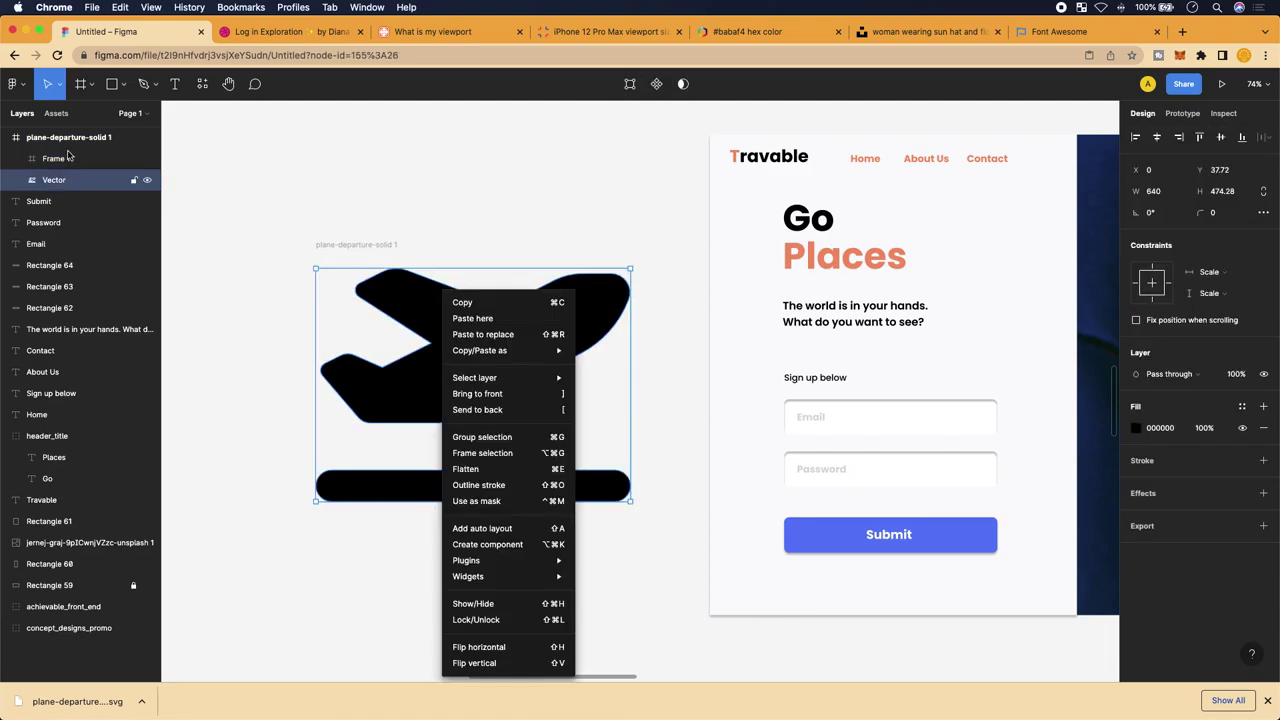
left_click(72, 162)
left_click(292, 212)
left_click_drag(280, 211, 583, 580)
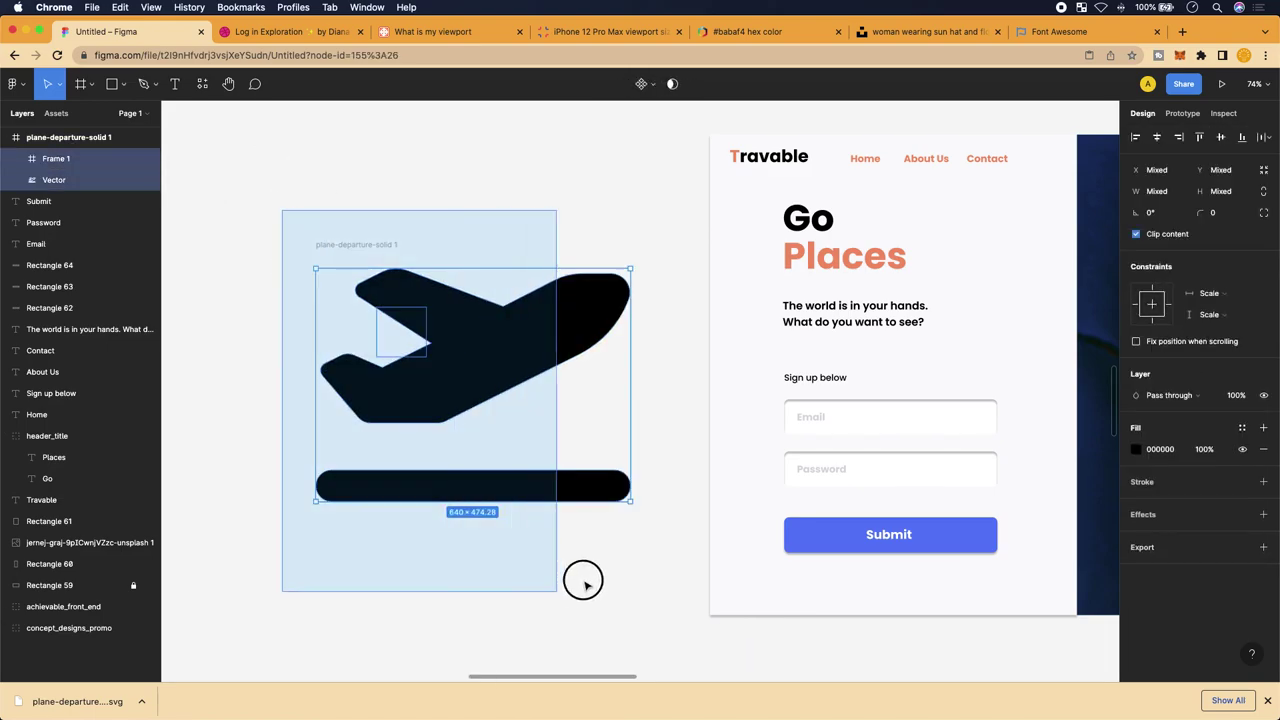
right_click(556, 468)
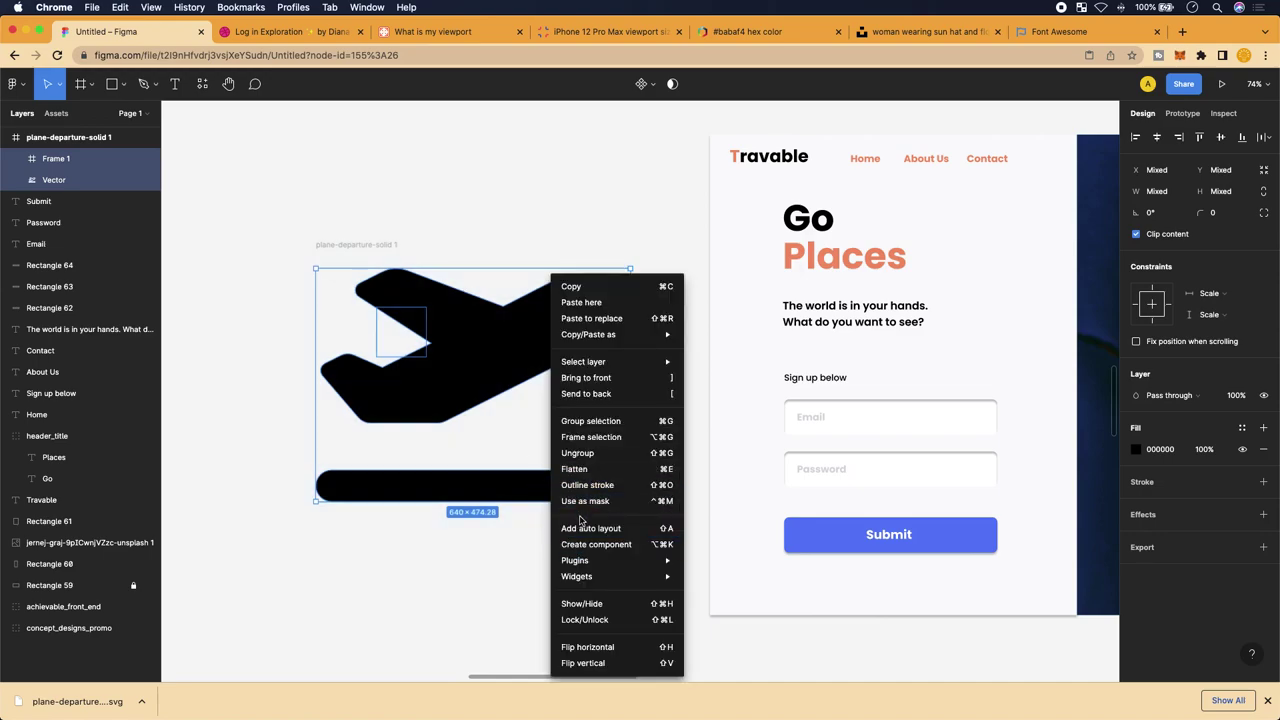
left_click(597, 456)
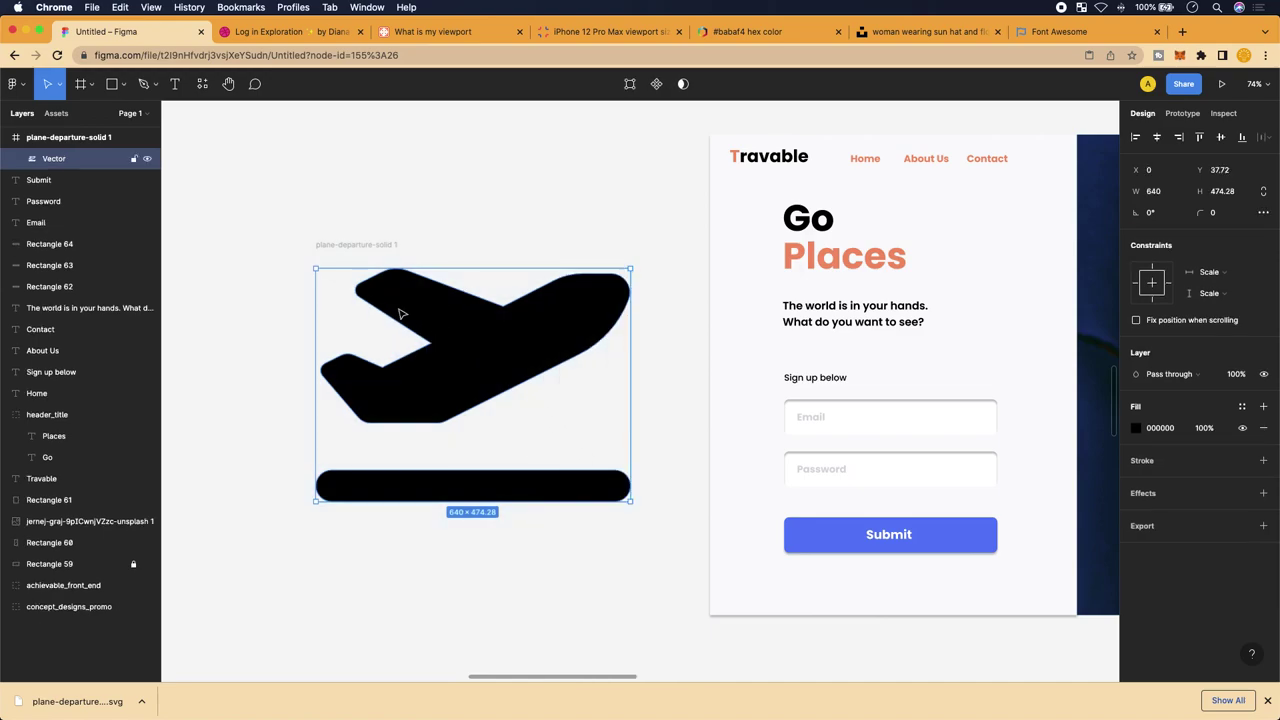
Ungroup the plane-departure-solid 1 frame so that the airplane vector stands alone on the canvas
left_click(26, 138)
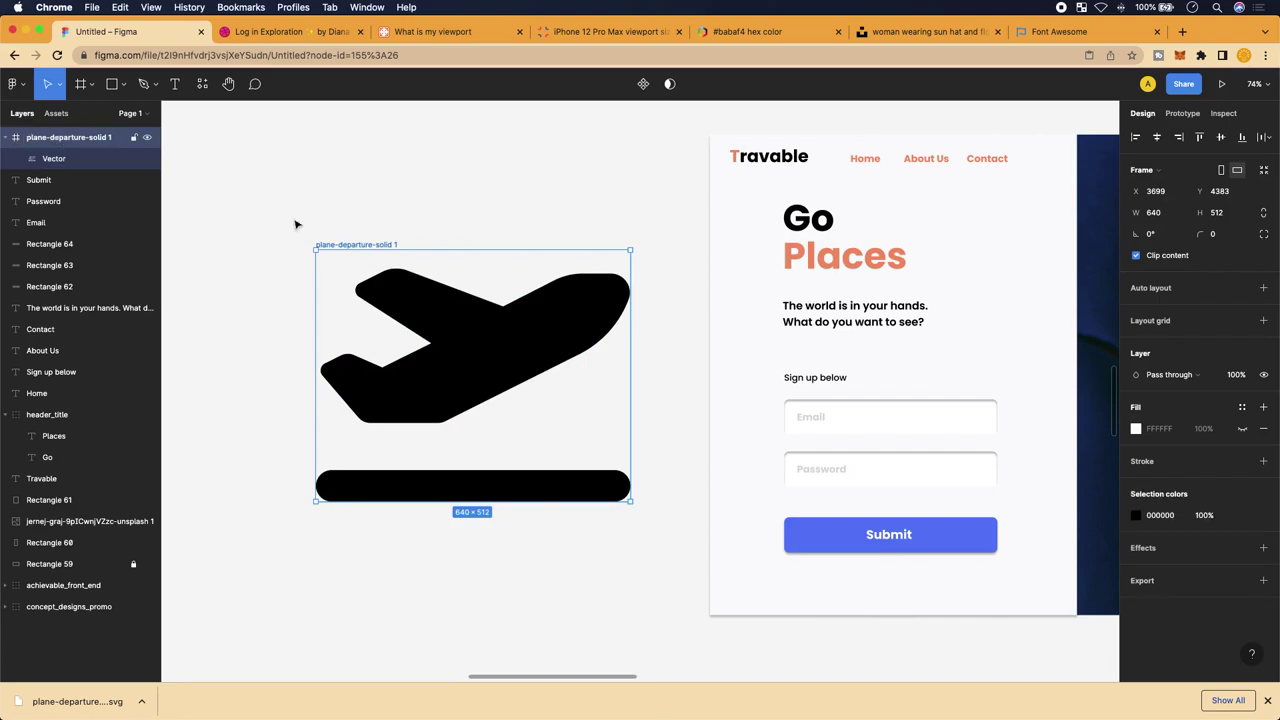
left_click_drag(294, 230, 646, 557)
right_click(583, 486)
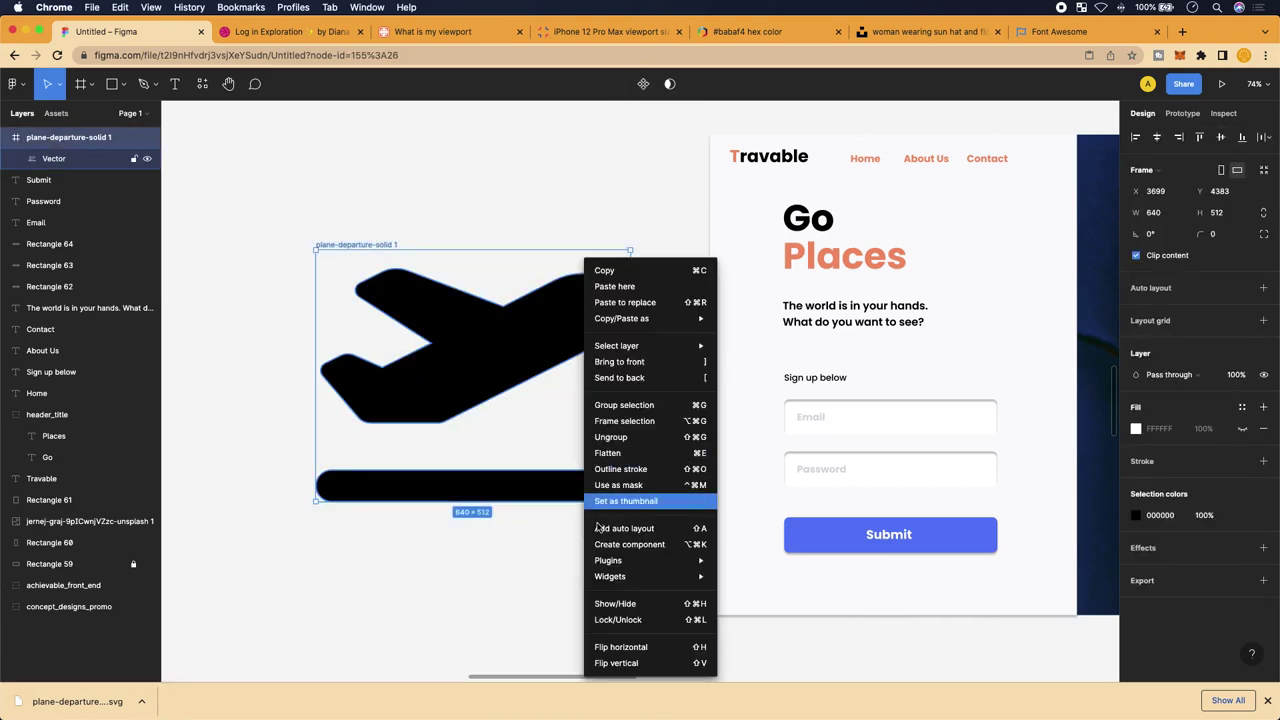
left_click(612, 439)
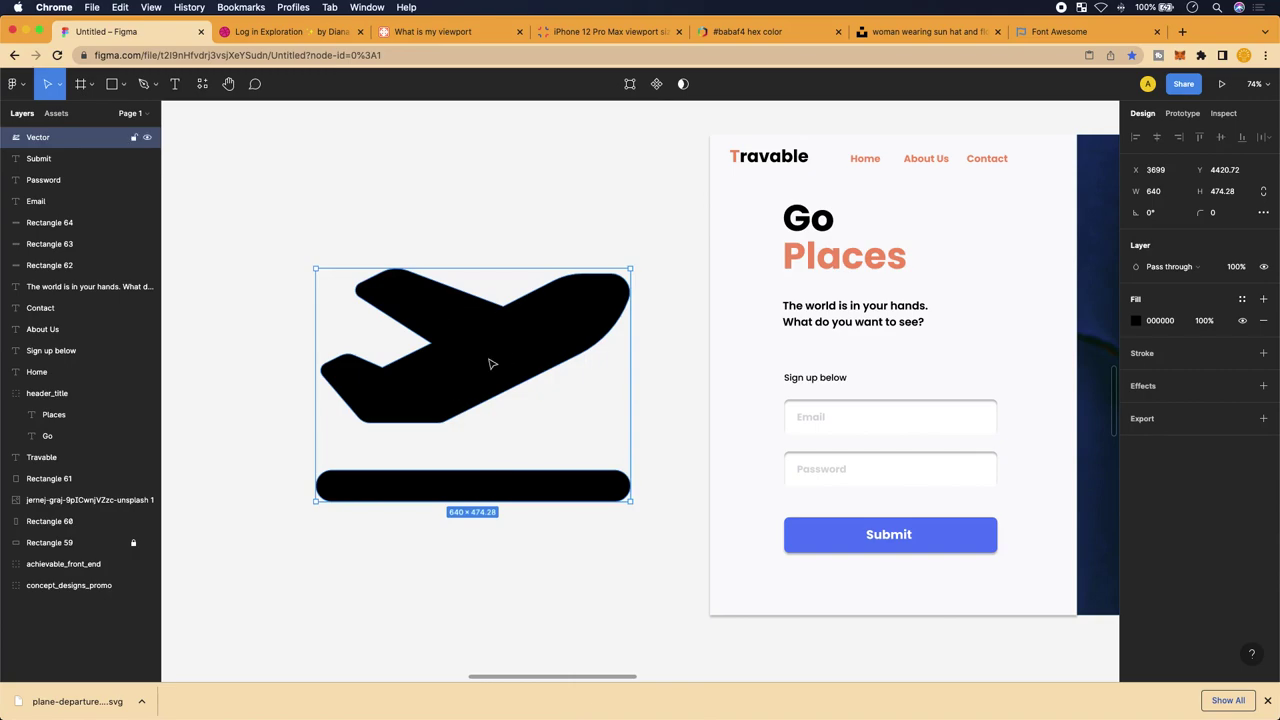
Move the airplane vector onto the Travable page beside the heading and scale it down to about 335 × 248
left_click(420, 323)
scroll(423, 334, "up", 3)
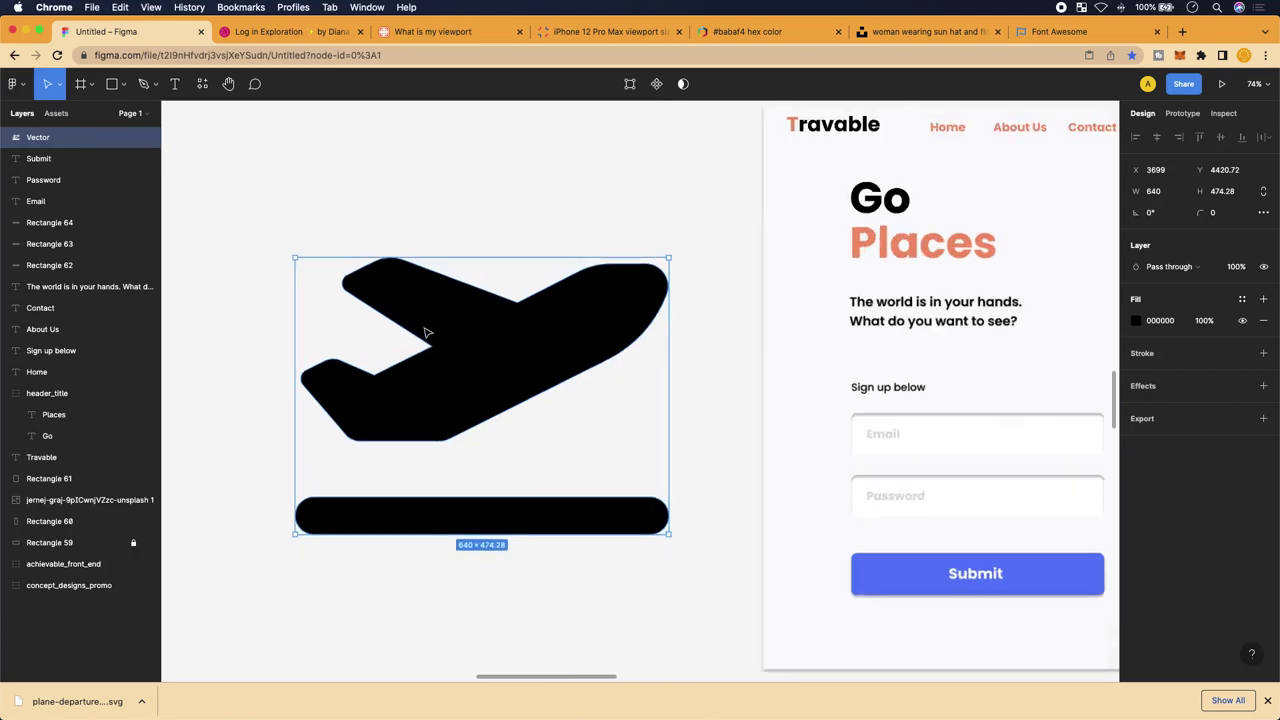
left_click_drag(423, 334, 939, 170)
scroll(930, 178, "right", 5)
scroll(930, 178, "up", 3)
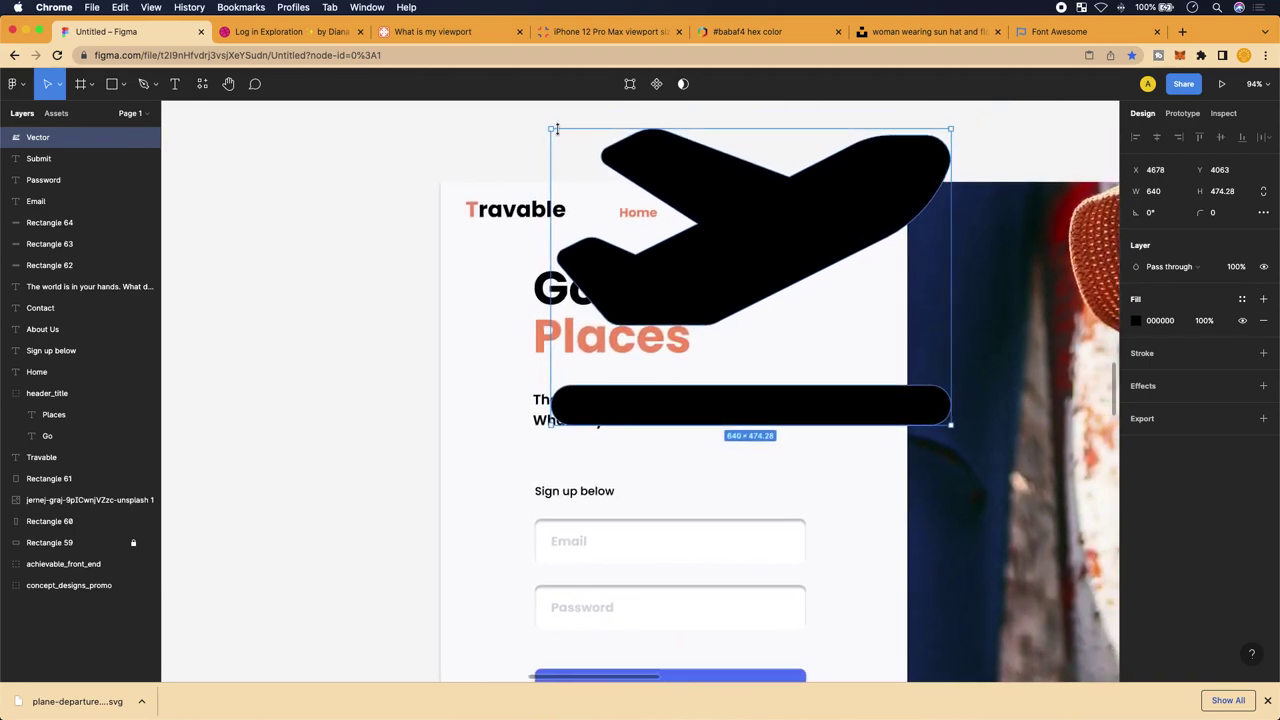
left_click_drag(550, 130, 742, 327)
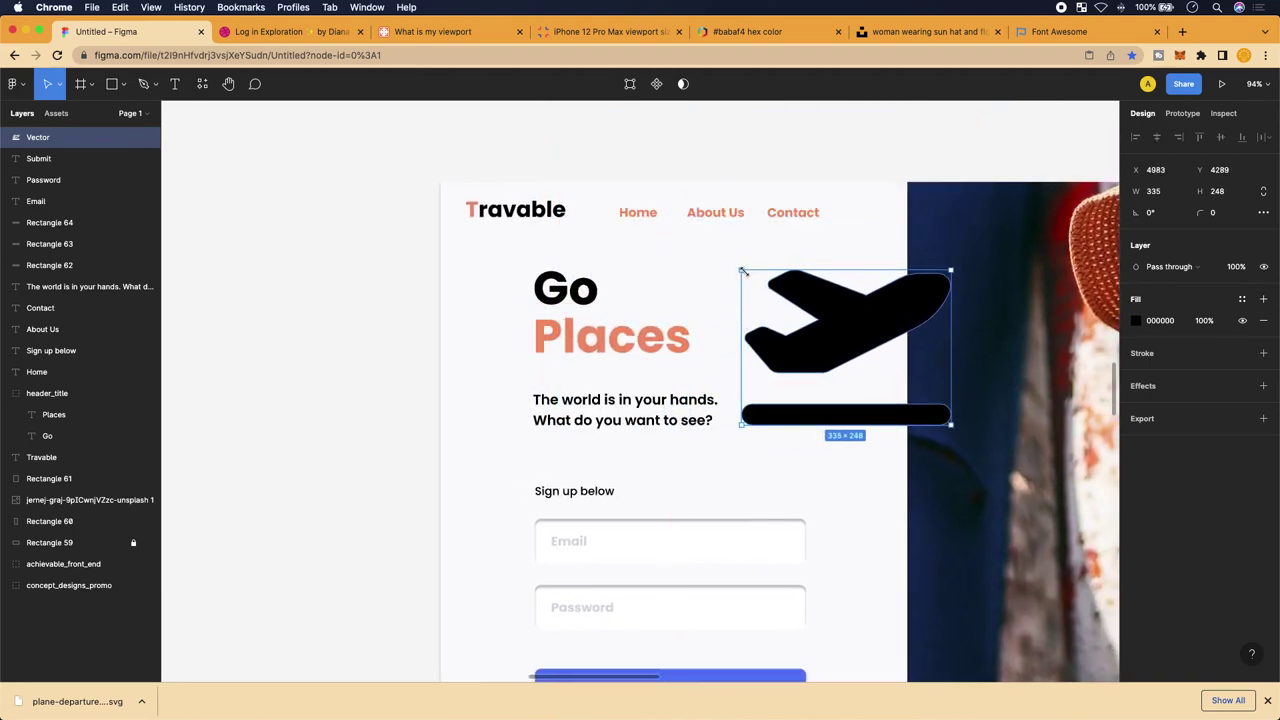
Try scaling the airplane vector down to 252 × 187, stretching it to about 380 × 154 and repositioning it beside the heading
left_click_drag(742, 271, 792, 308)
scroll(792, 308, "right", 3)
scroll(513, 260, "up", 5)
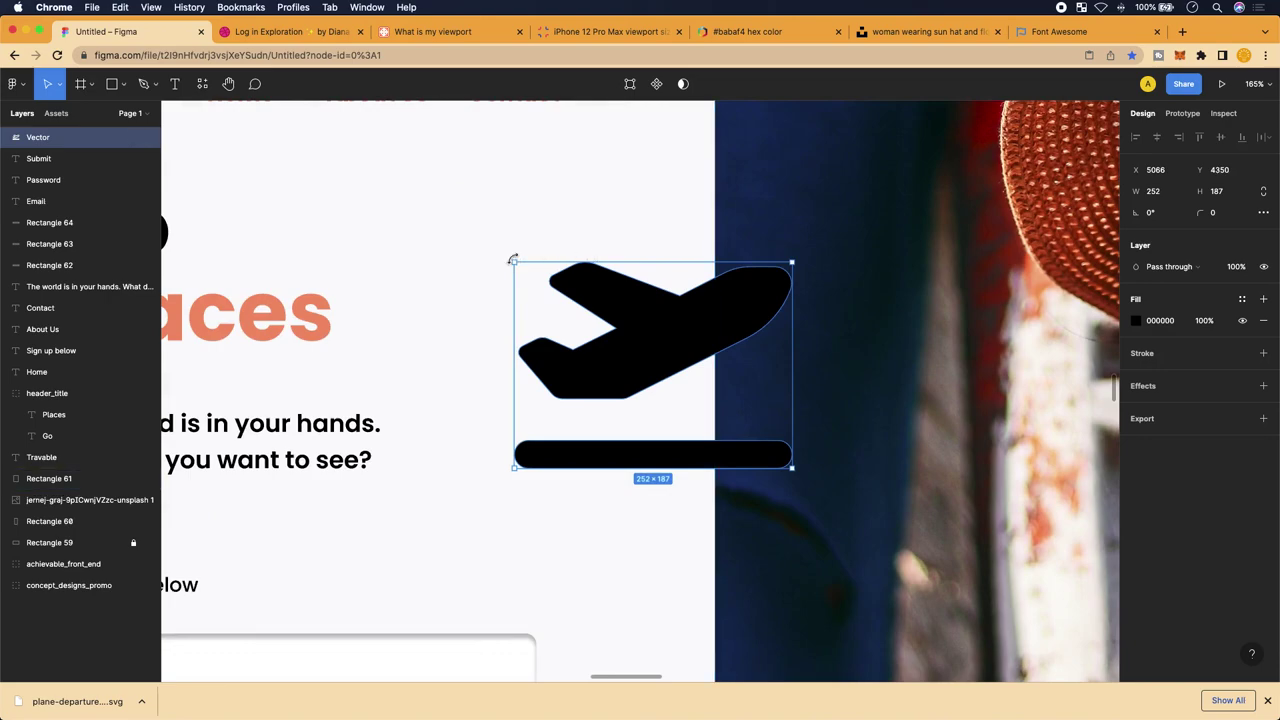
left_click_drag(513, 260, 372, 297)
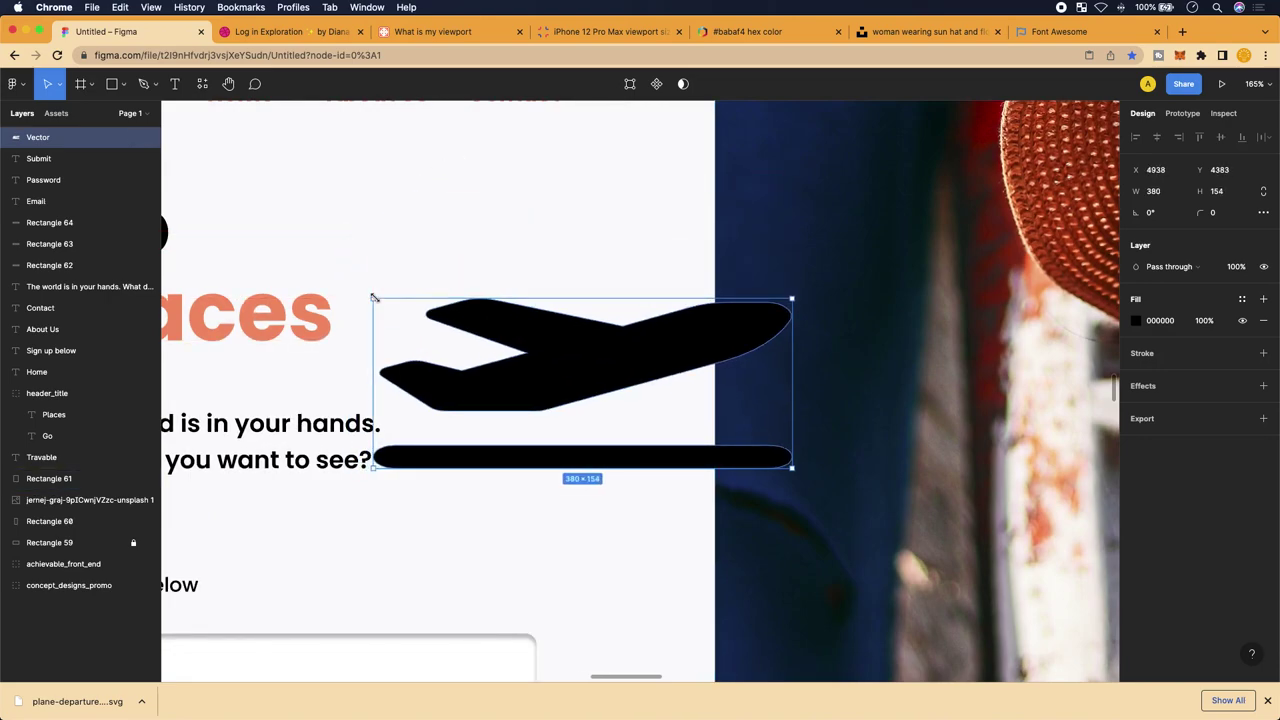
scroll(570, 370, "left", 2)
scroll(570, 370, "up", 1)
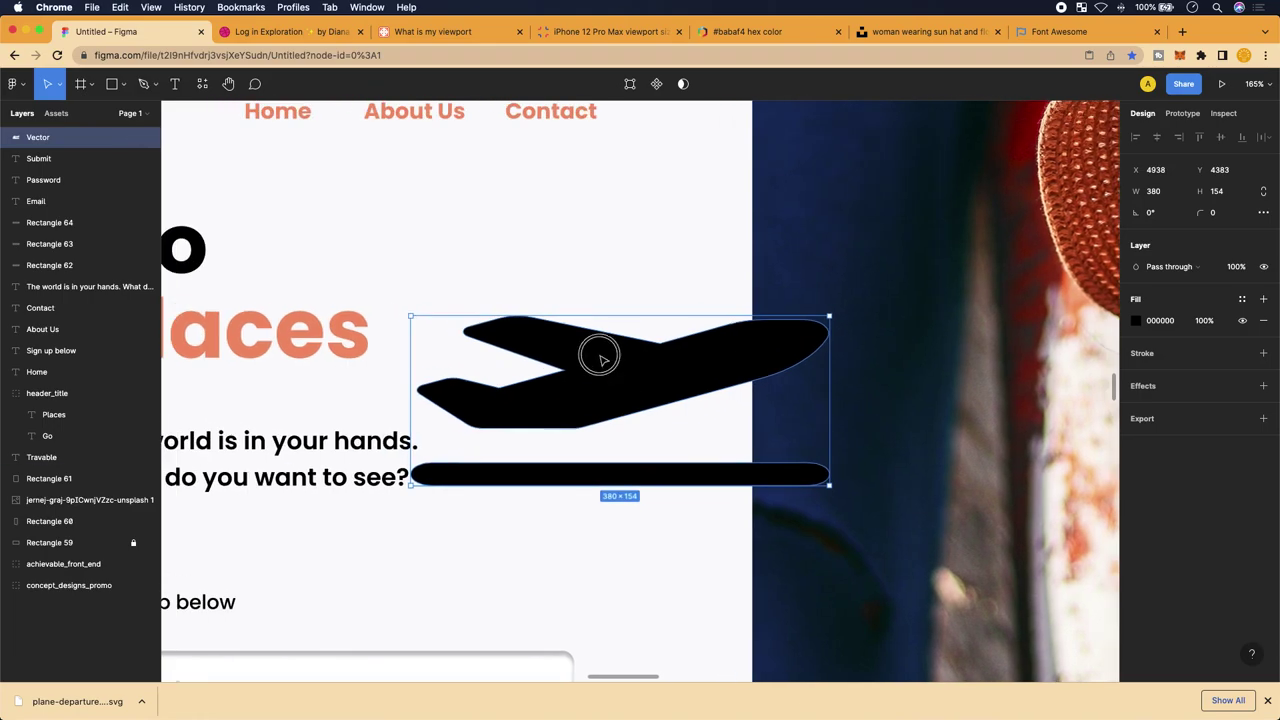
left_click_drag(597, 354, 451, 229)
Undo the latest move and resizes of the airplane vector
key("super+z")
key("super+z")
key("super+z")
key("super+z")
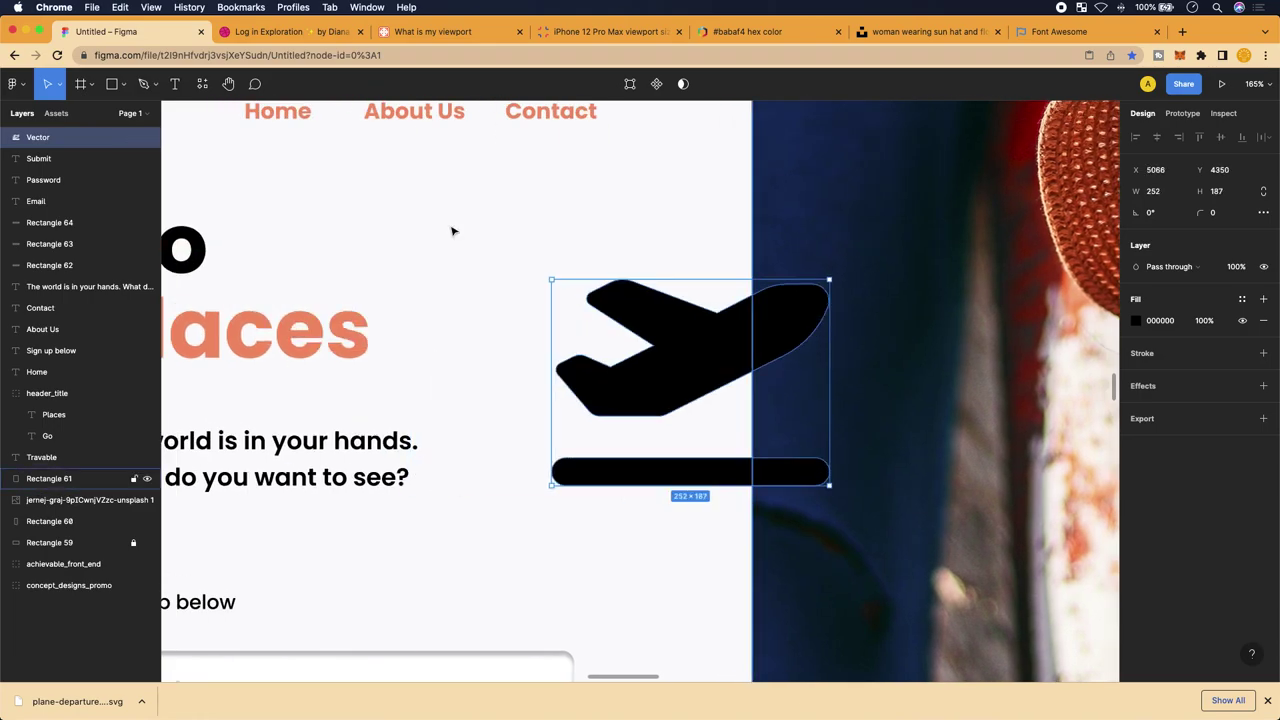
key("super+z")
key("super+z")
key("super+z")
key("super+z")
Try moving the airplane vector over the heading to about X 4817, Y 4261, and undo the move and the earlier scaling
scroll(493, 270, "down", 2)
left_click_drag(580, 286, 443, 271)
scroll(443, 273, "up", 3)
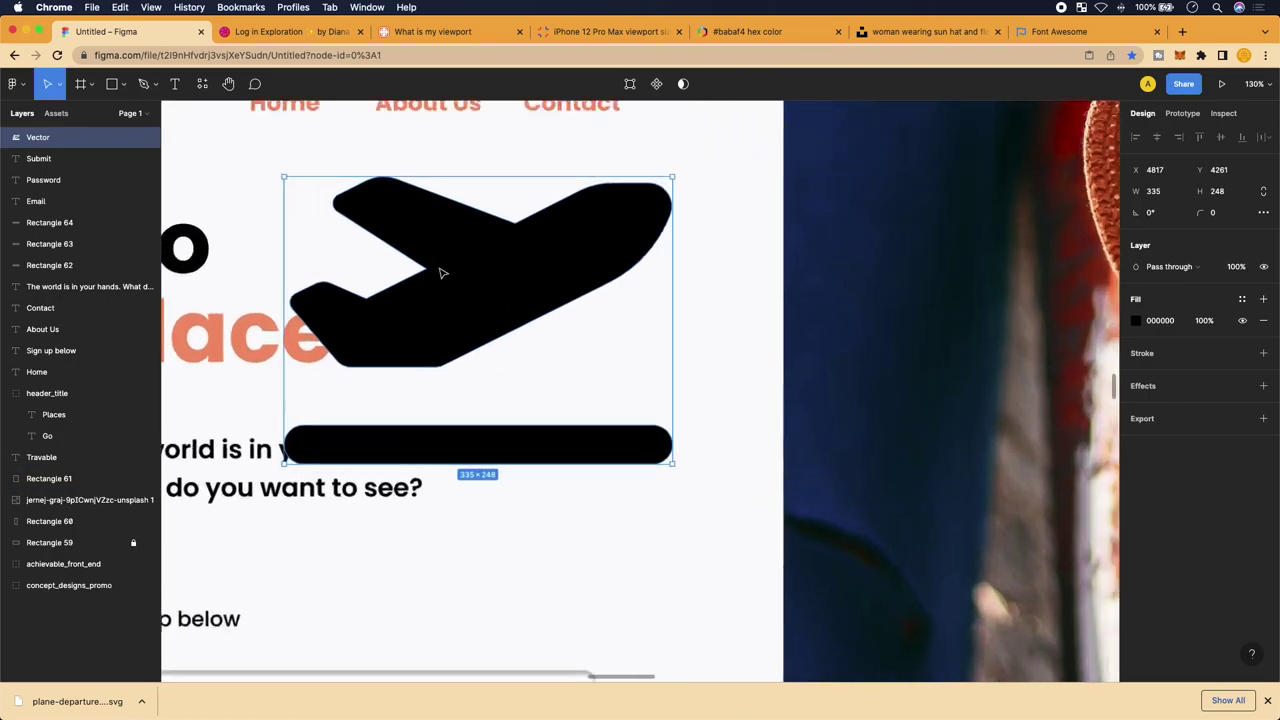
scroll(366, 233, "up", 2)
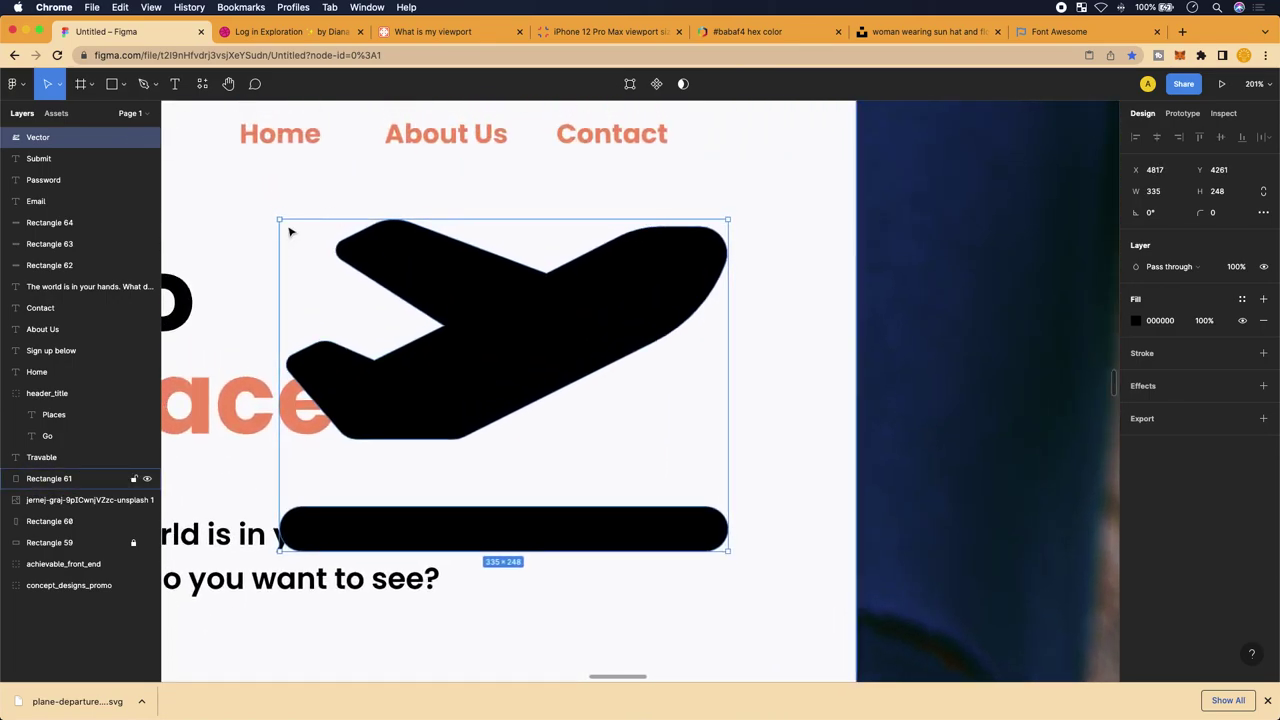
mouse_move(279, 396)
left_mouse_down()
mouse_move(314, 380)
mouse_move(266, 391)
mouse_move(282, 400)
left_mouse_up()
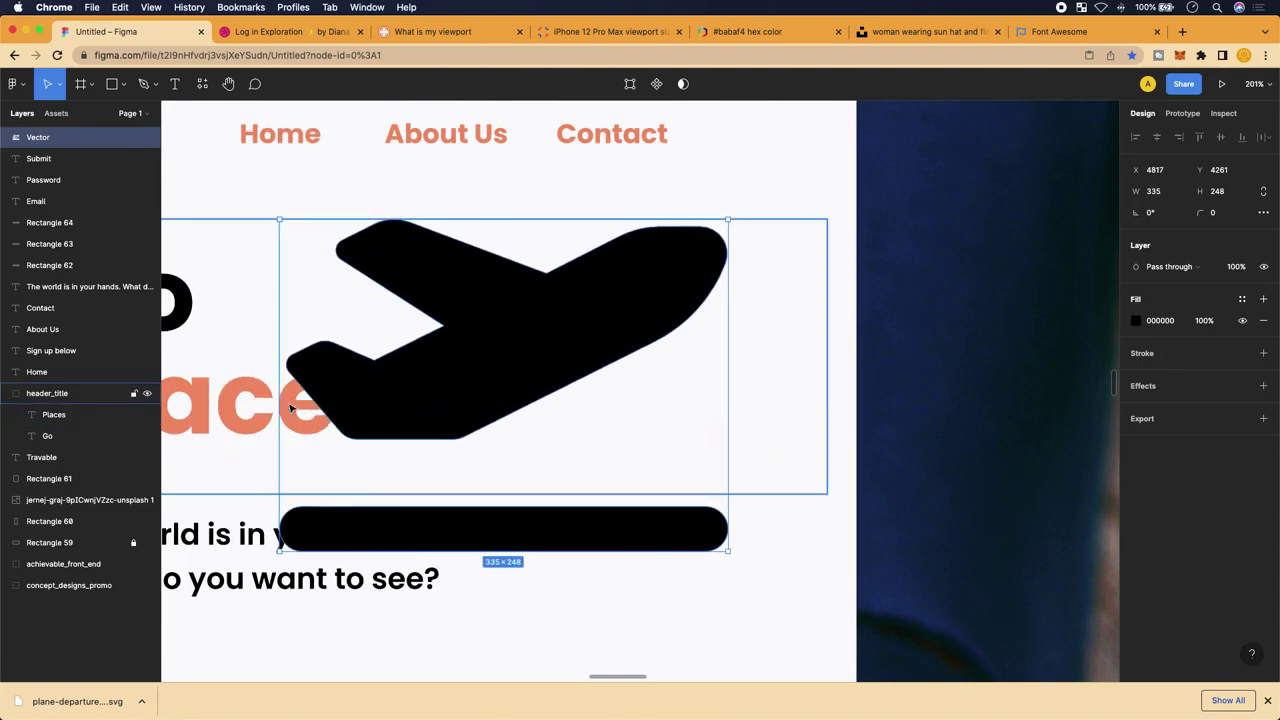
key("super+z")
key("super+z")
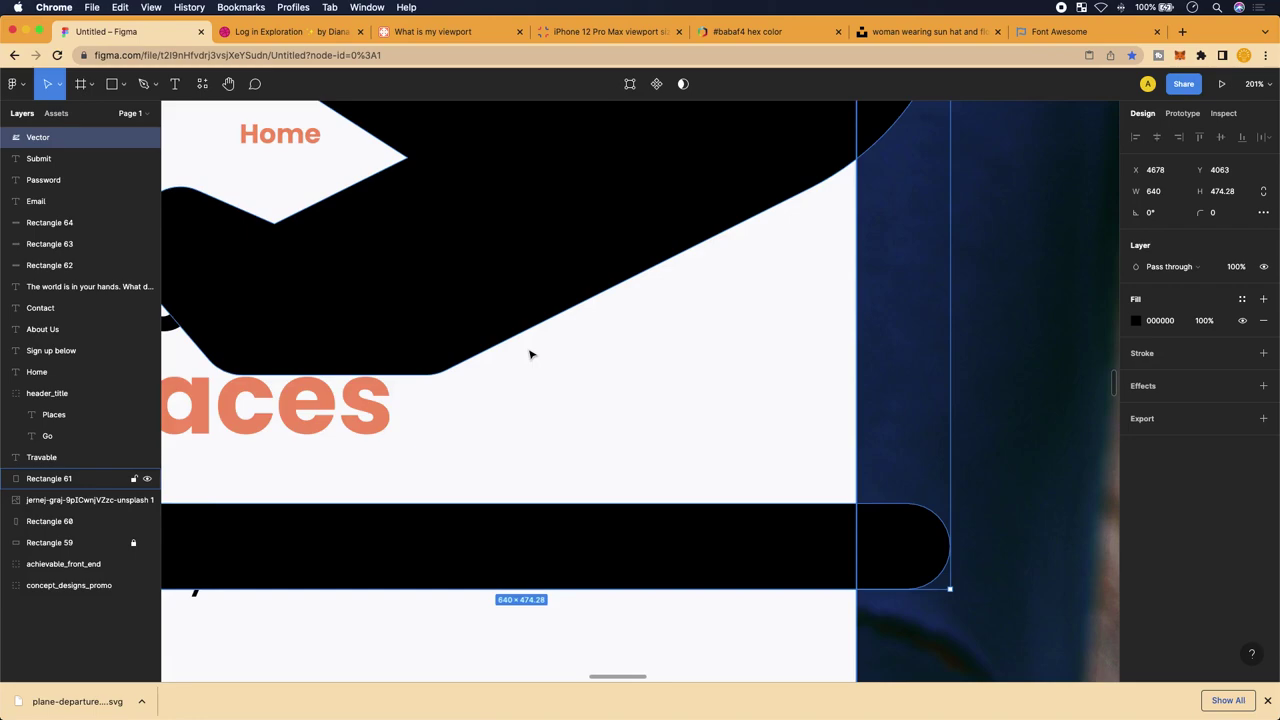
Scale the airplane vector proportionally down to about 84 × 63 and place it just right of the word "Go" in the heading
scroll(520, 340, "down", 5)
scroll(497, 293, "up", 3)
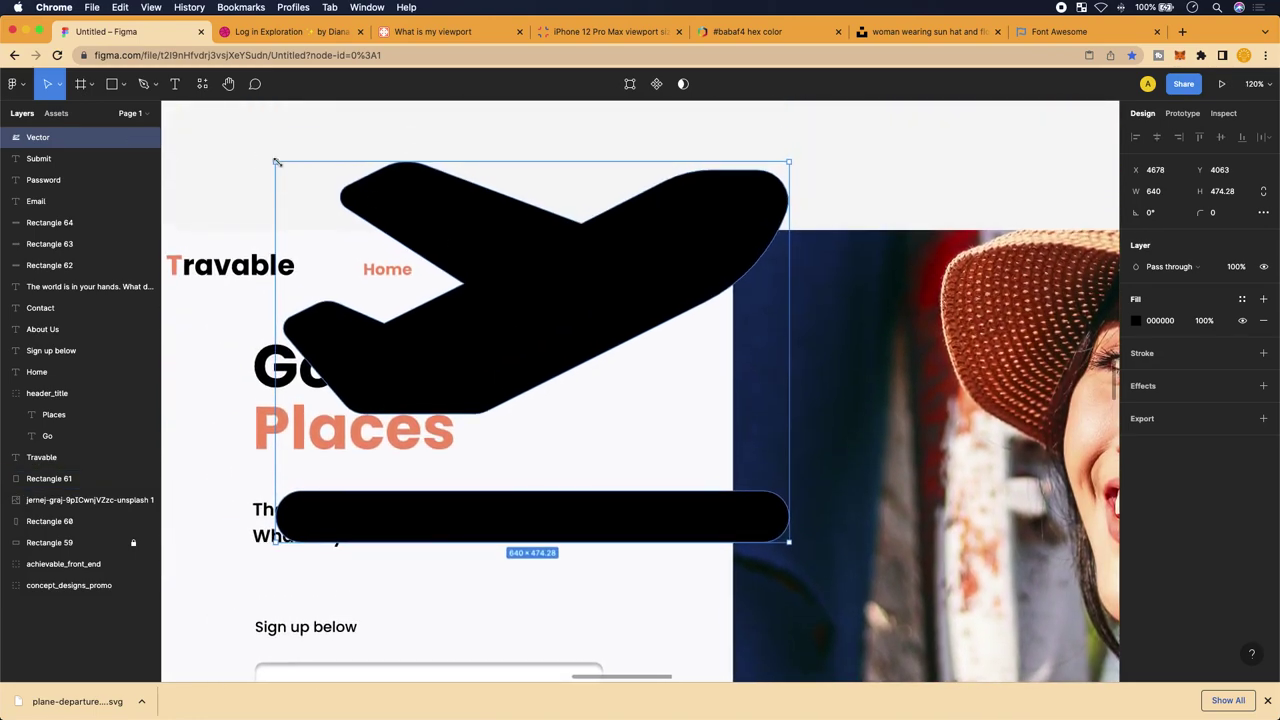
left_click_drag(277, 162, 287, 385)
scroll(489, 371, "up", 5)
scroll(334, 383, "left", 5)
left_click_drag(590, 360, 593, 387)
scroll(588, 343, "down", 5)
scroll(600, 349, "up", 3)
scroll(630, 357, "up", 5)
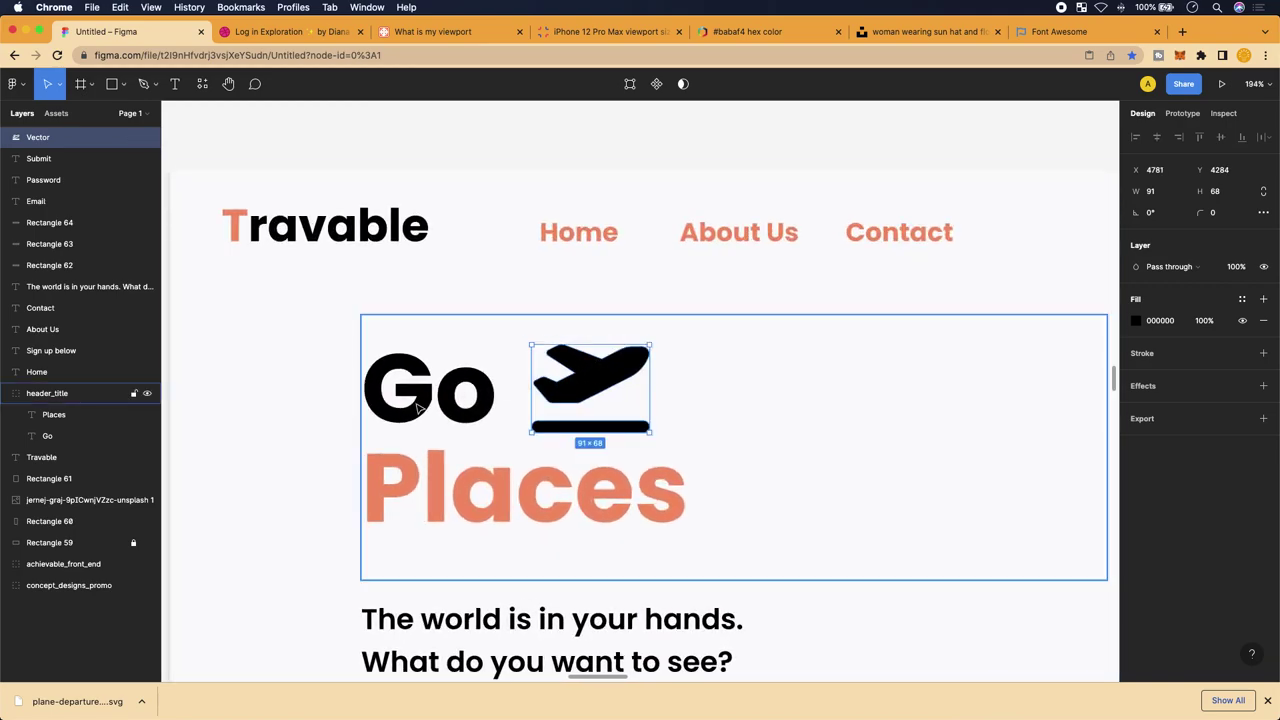
left_click_drag(650, 432, 641, 427)
mouse_move(595, 382)
left_mouse_down()
mouse_move(627, 381)
mouse_move(586, 381)
left_mouse_up()
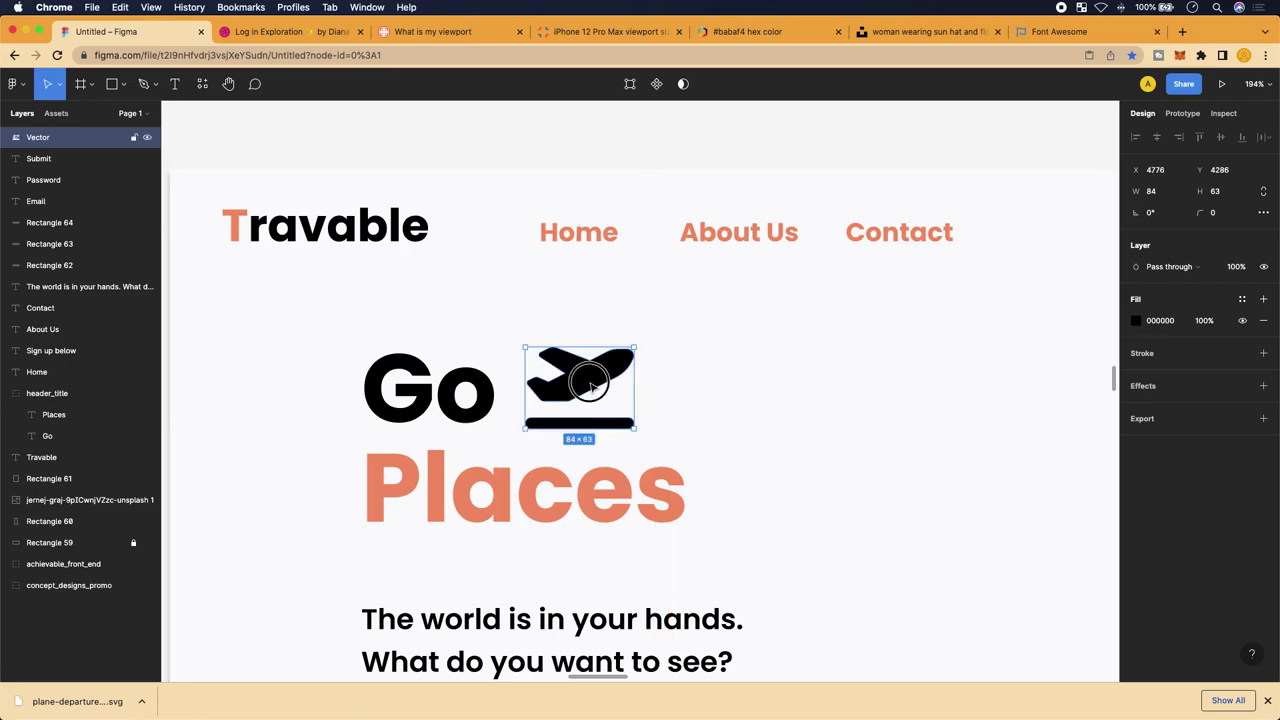
Recolor the whole airplane vector with the coral document color F1936B
double_click(565, 388)
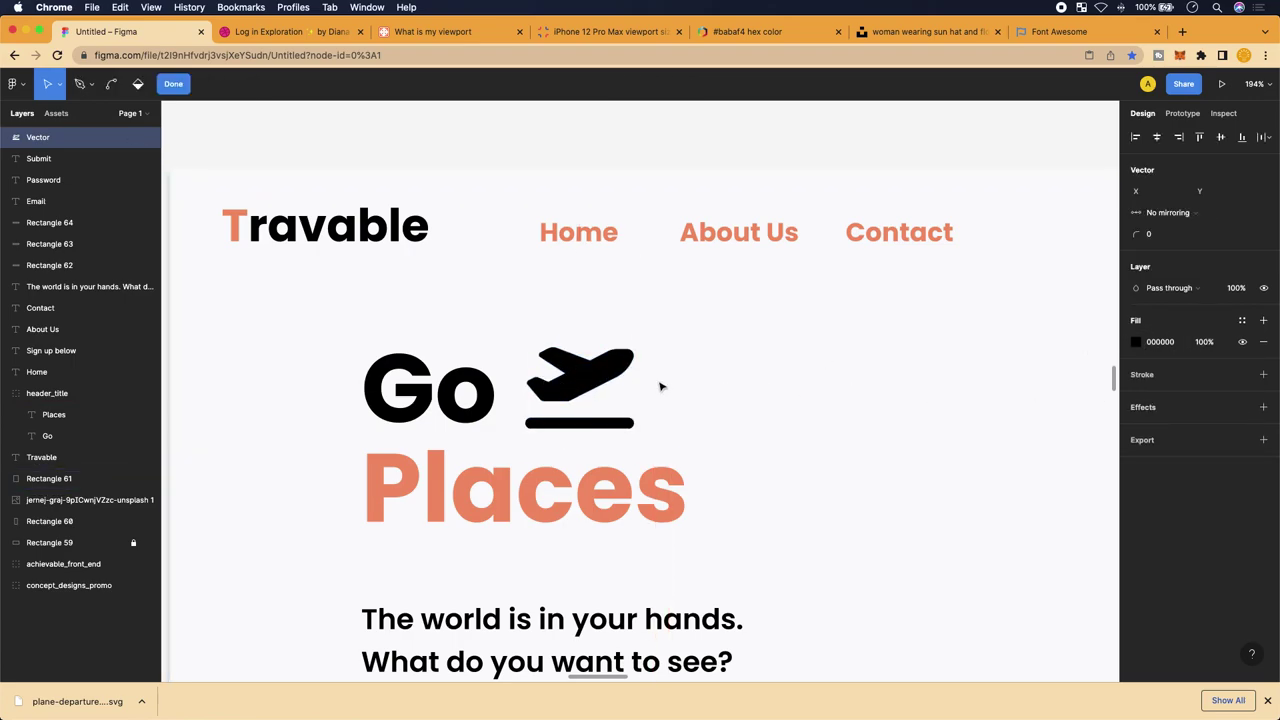
key("super+a")
left_click(1136, 342)
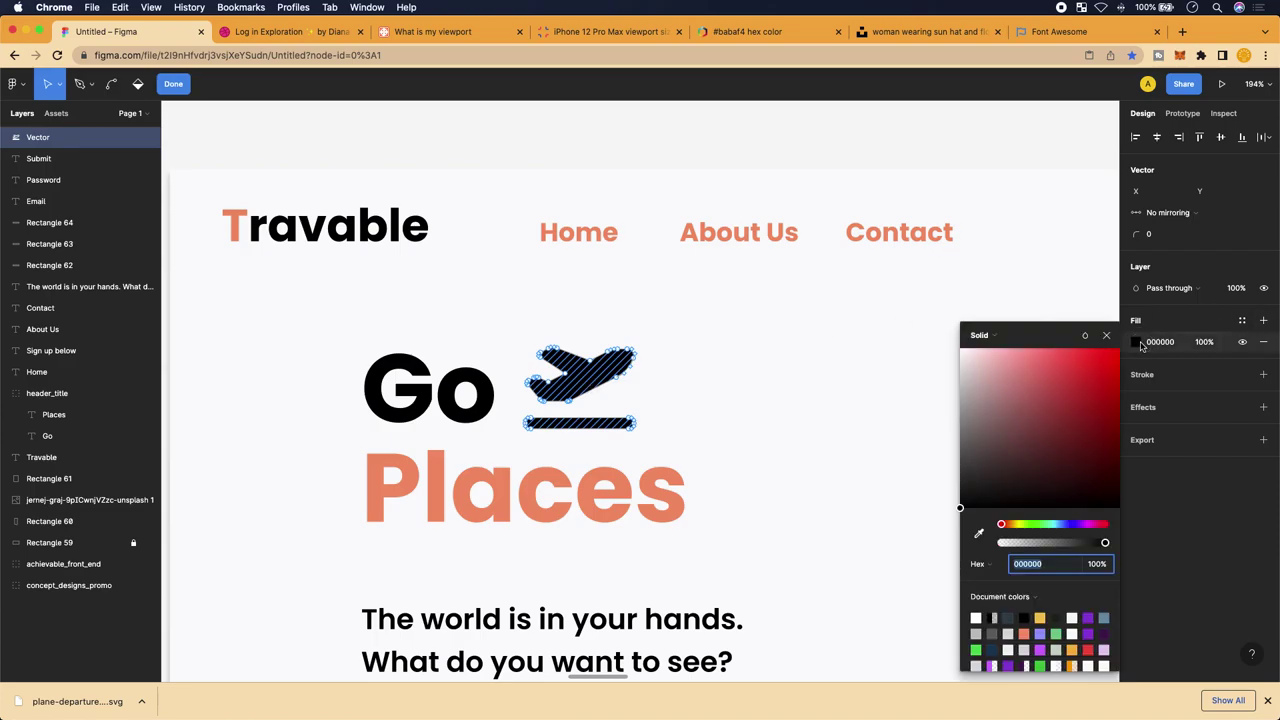
left_click(978, 532)
left_click(1020, 633)
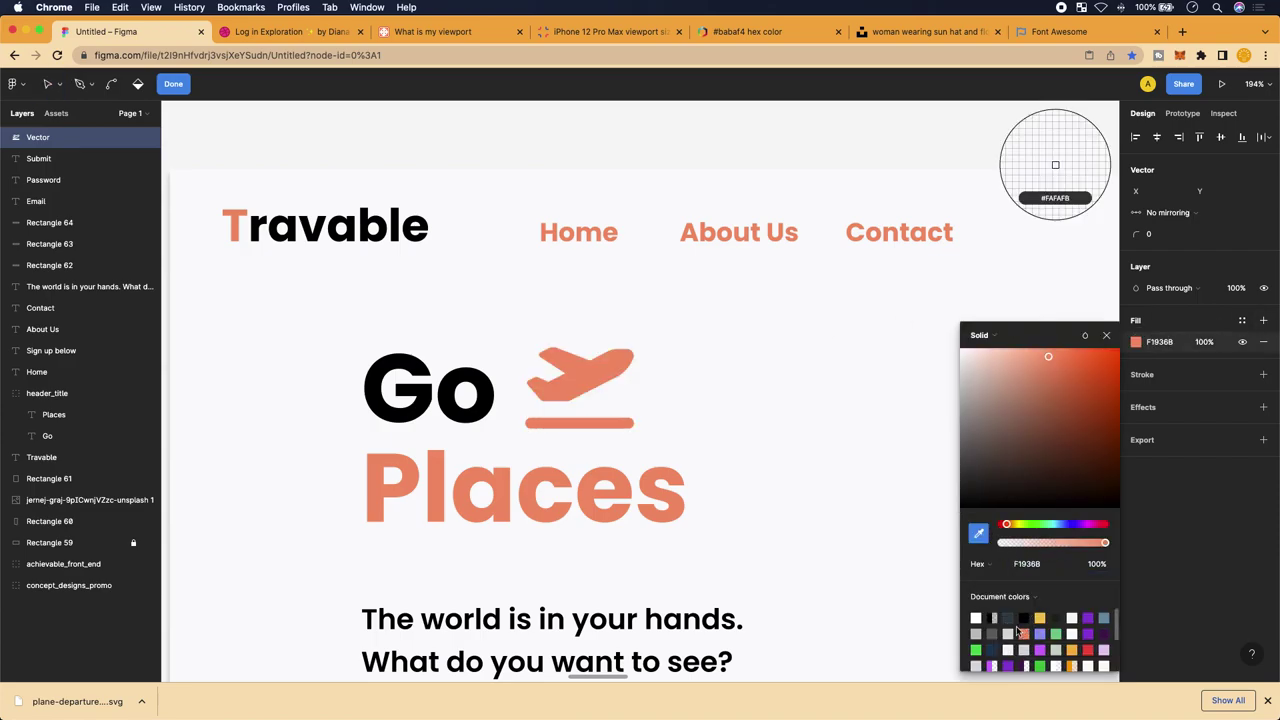
scroll(727, 518, "down", 5)
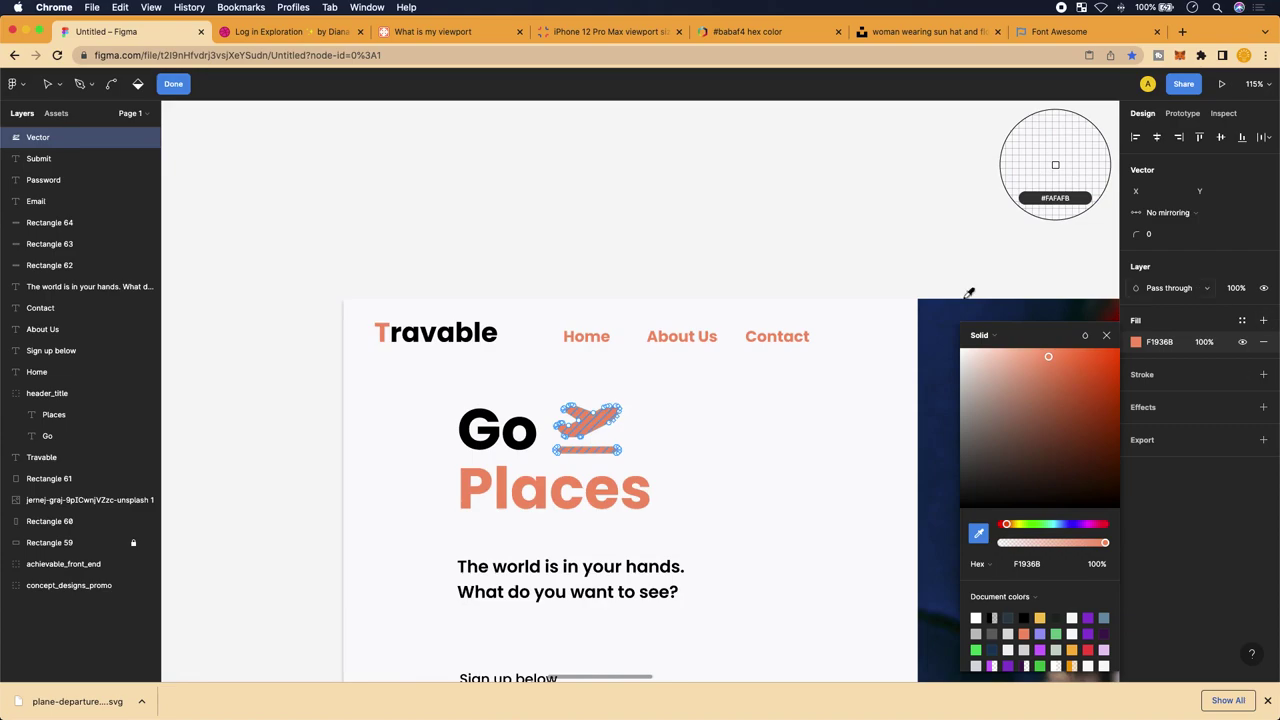
key("Escape")
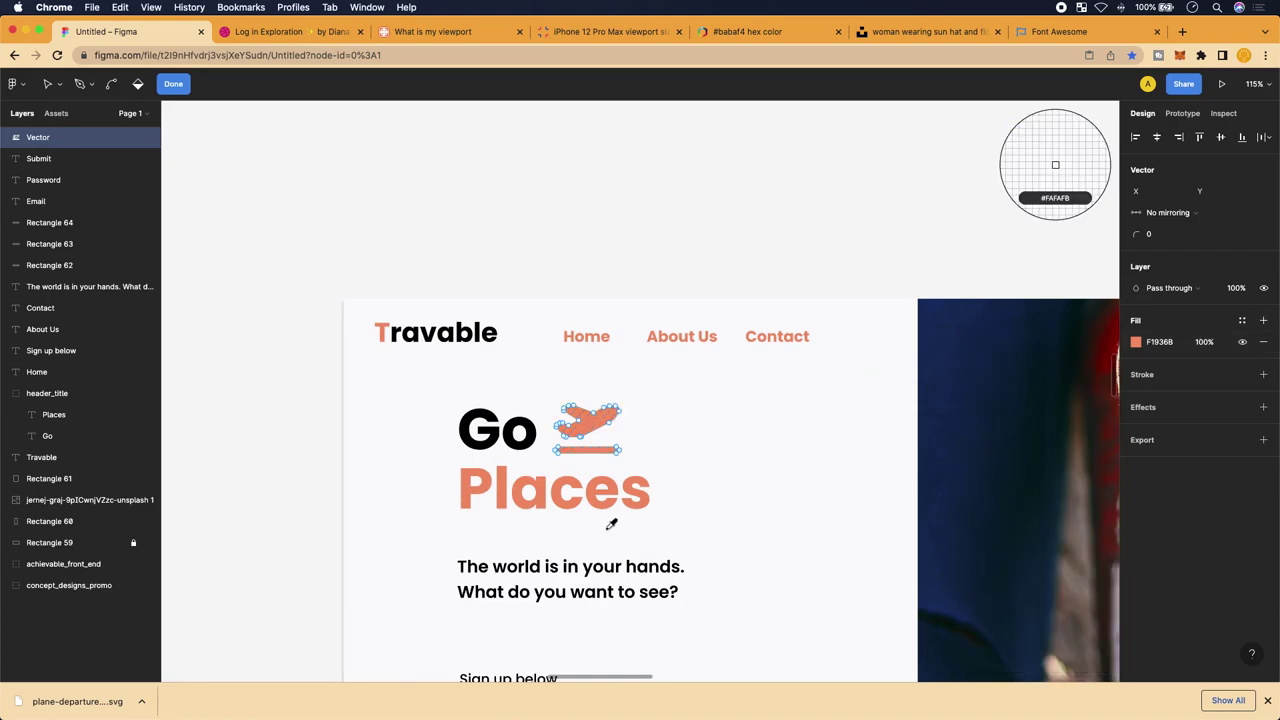
key("Escape")
Set the fill of the "Places" heading text to black
left_click(610, 491)
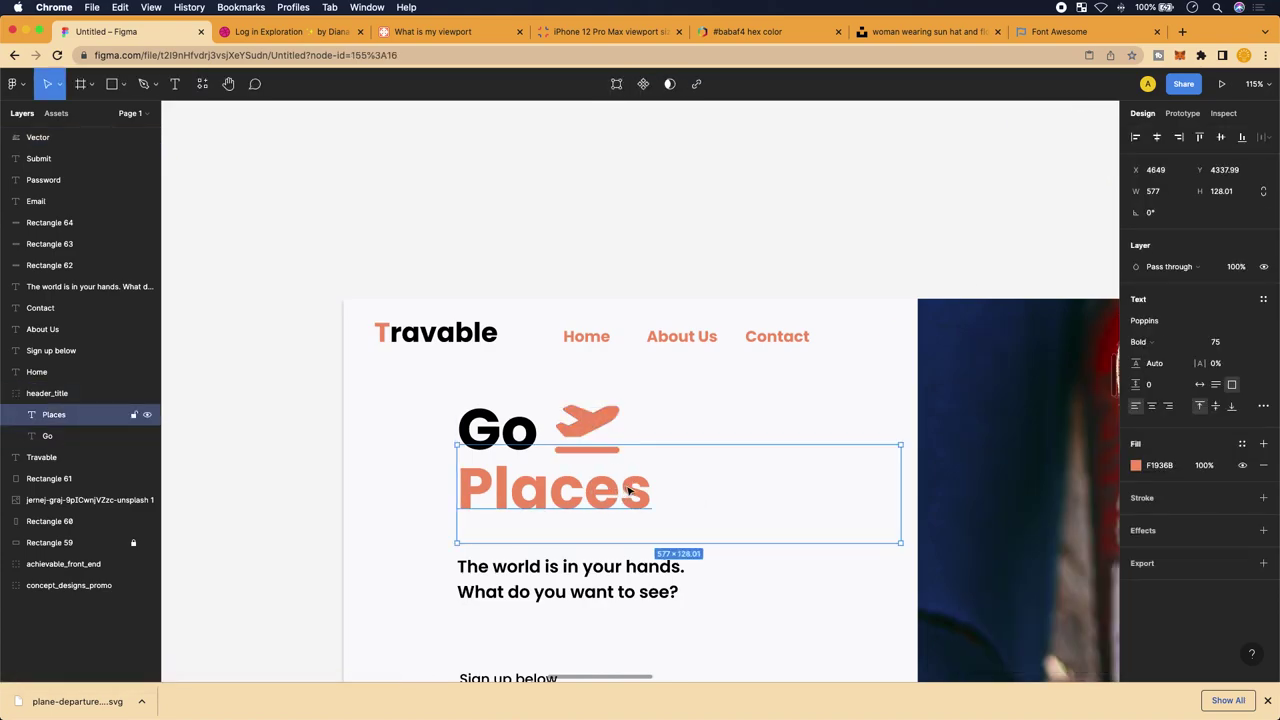
left_click(1182, 466)
type("black")
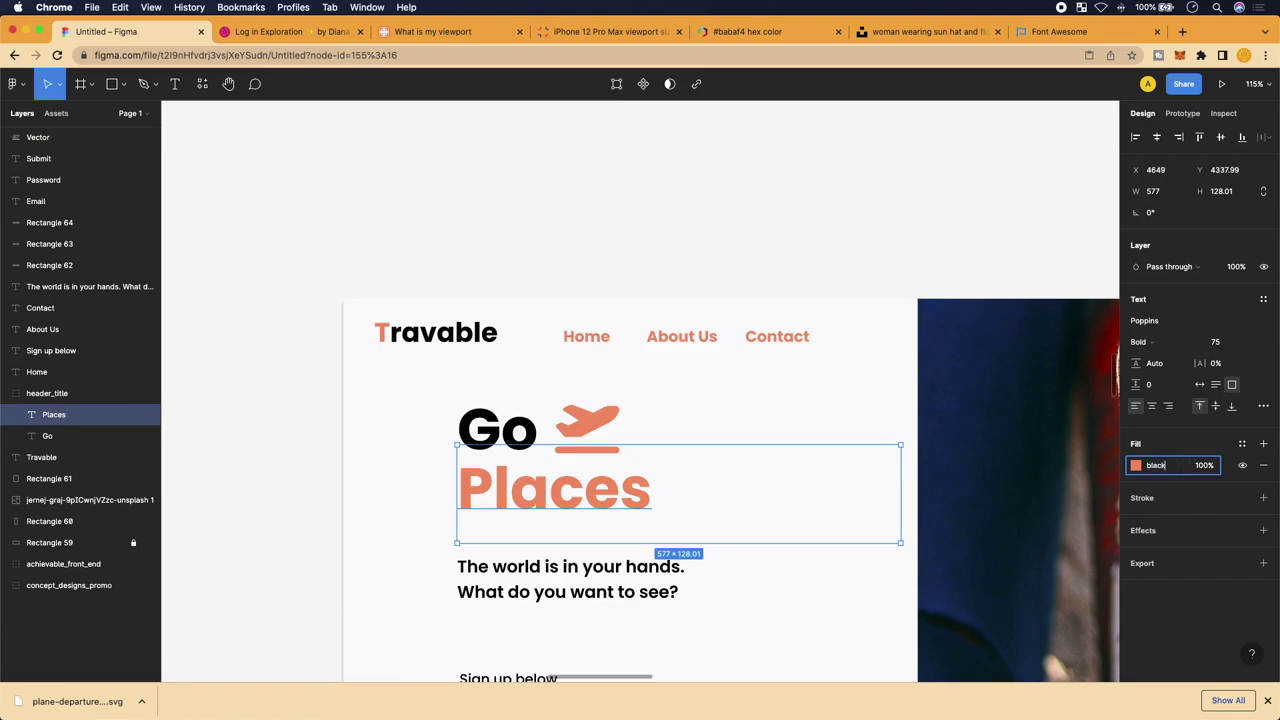
key("Return")
left_click(514, 611)
scroll(518, 620, "down", 3)
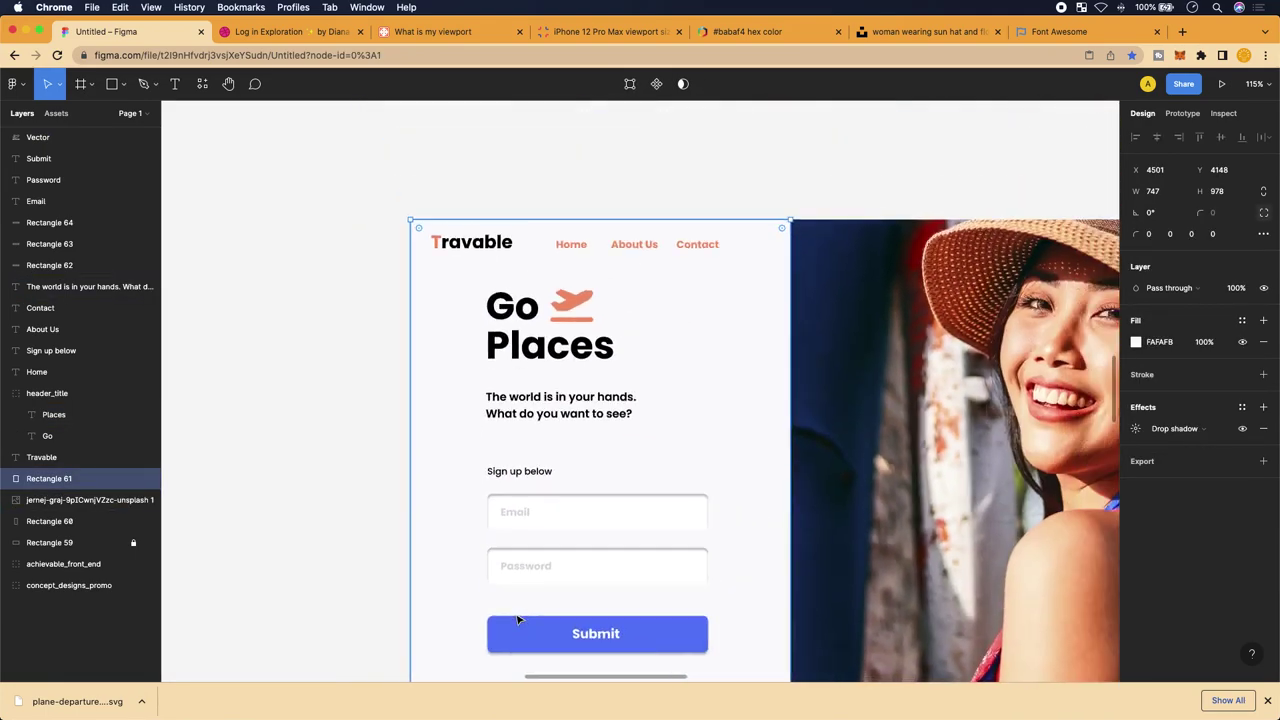
Deselect the white background panel and dismiss the browser's download bar to view the whole page
scroll(518, 620, "down", 5)
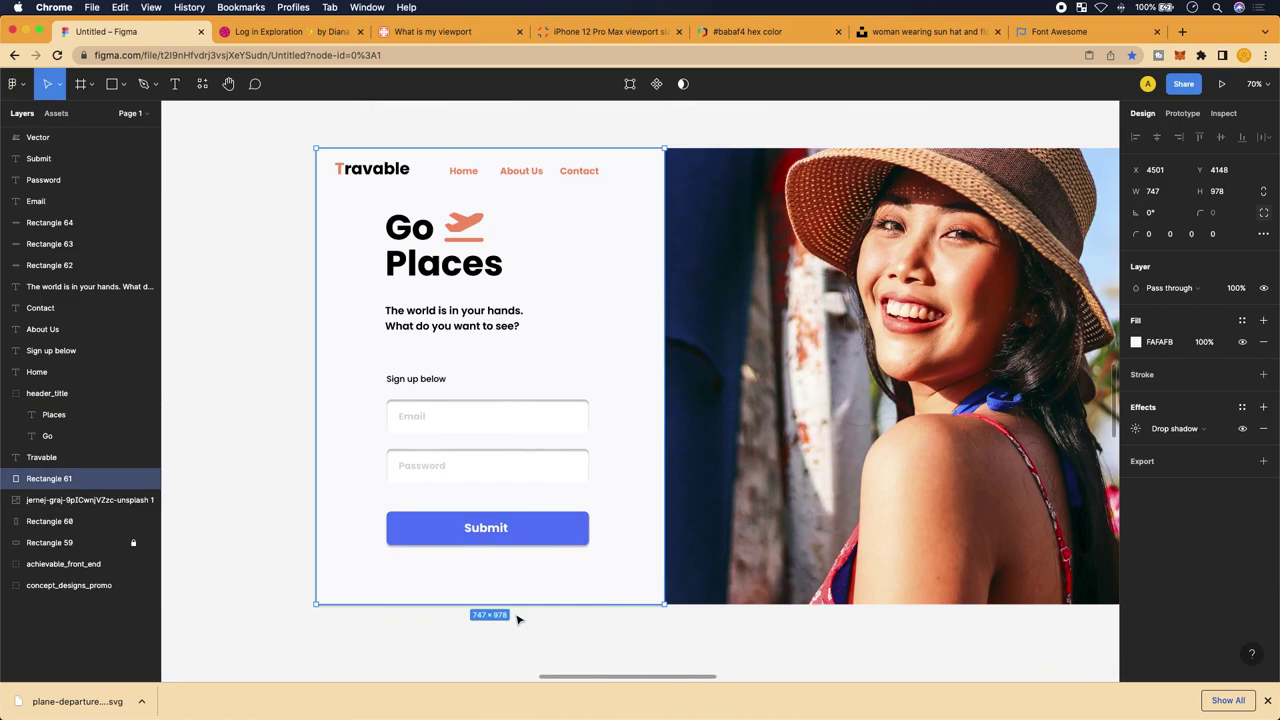
scroll(516, 612, "right", 3)
scroll(517, 608, "down", 2)
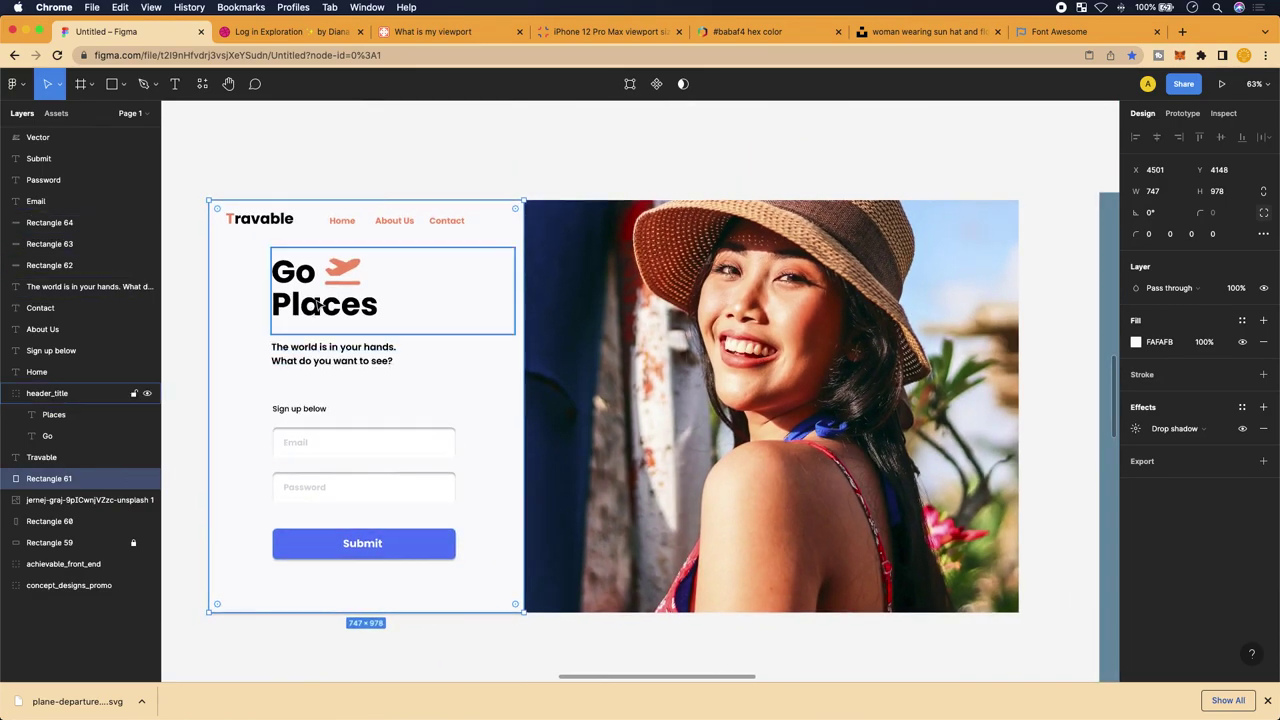
left_click(425, 645)
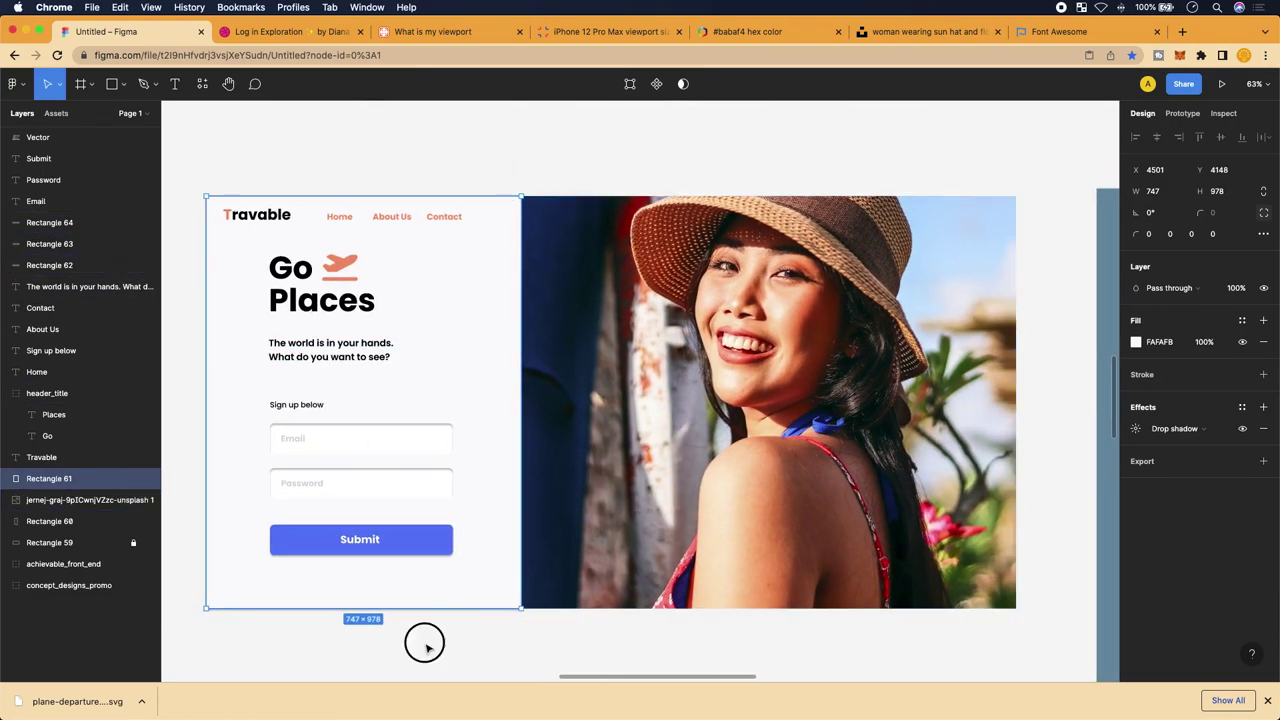
left_click(1267, 700)
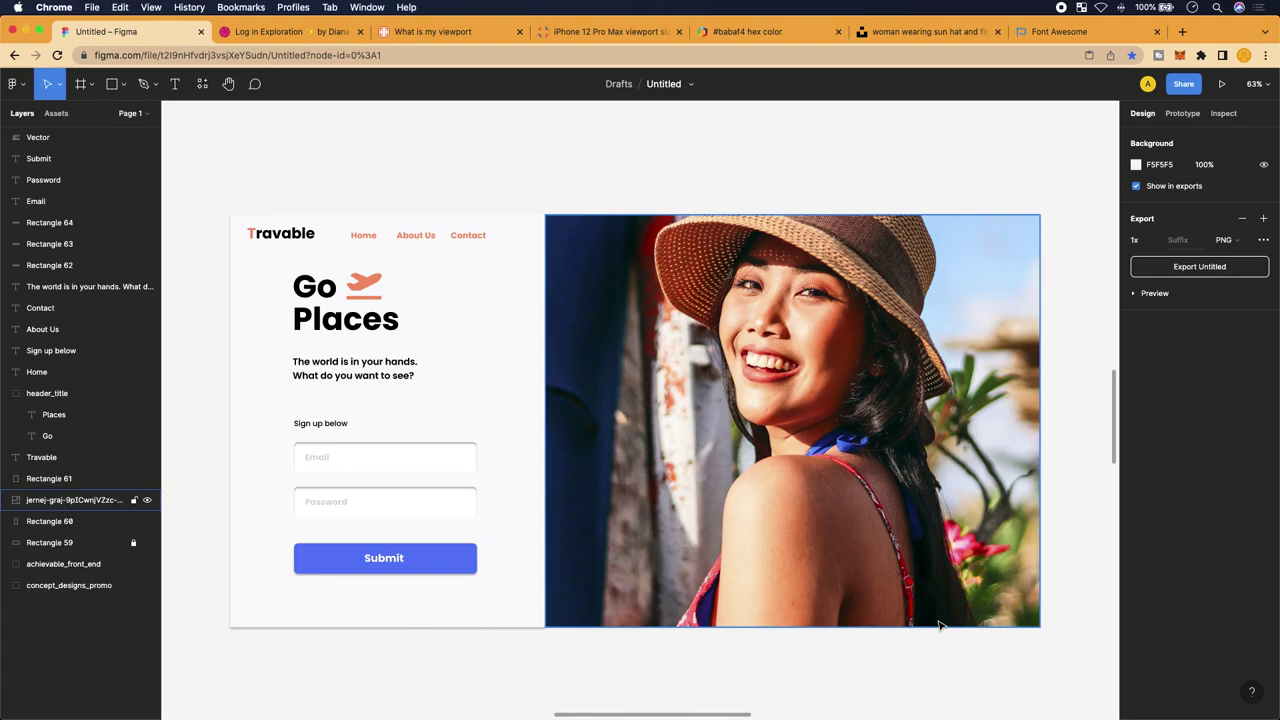
Move the tagline "The world is in your hands. What do you want to see?" slightly down to Y 4488
left_click(470, 460)
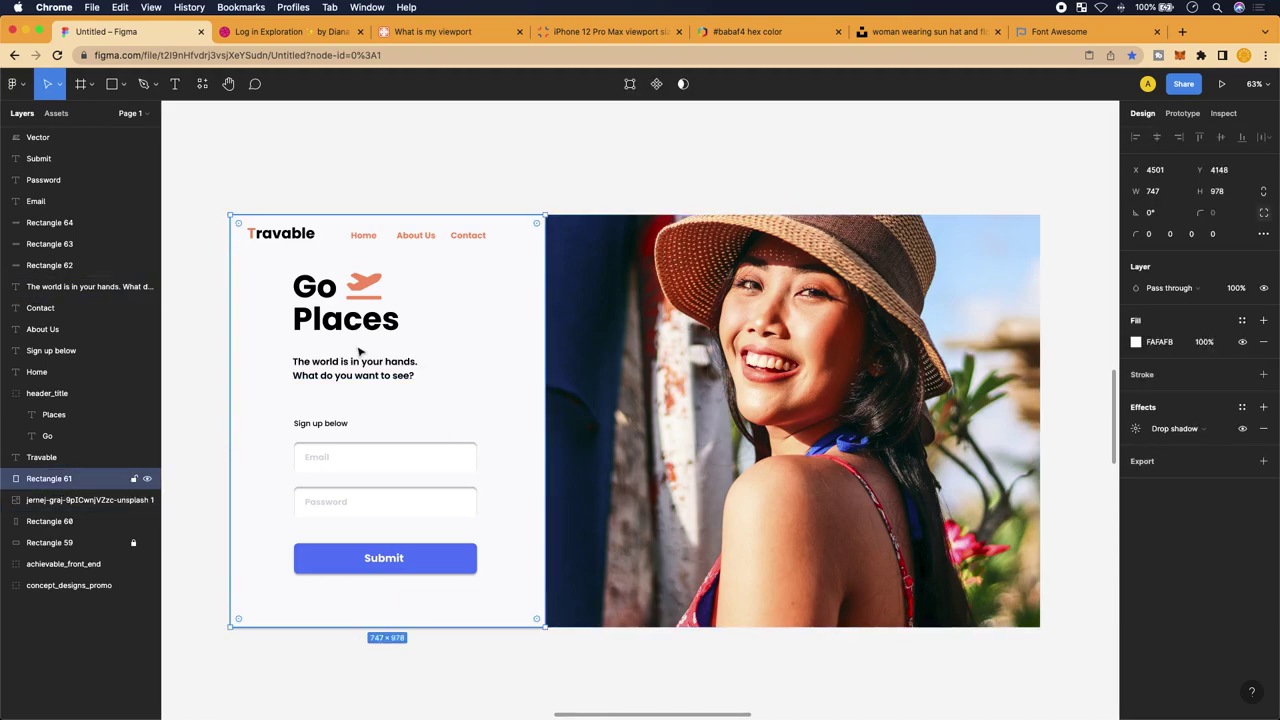
left_click(358, 376)
left_click_drag(358, 376, 360, 380)
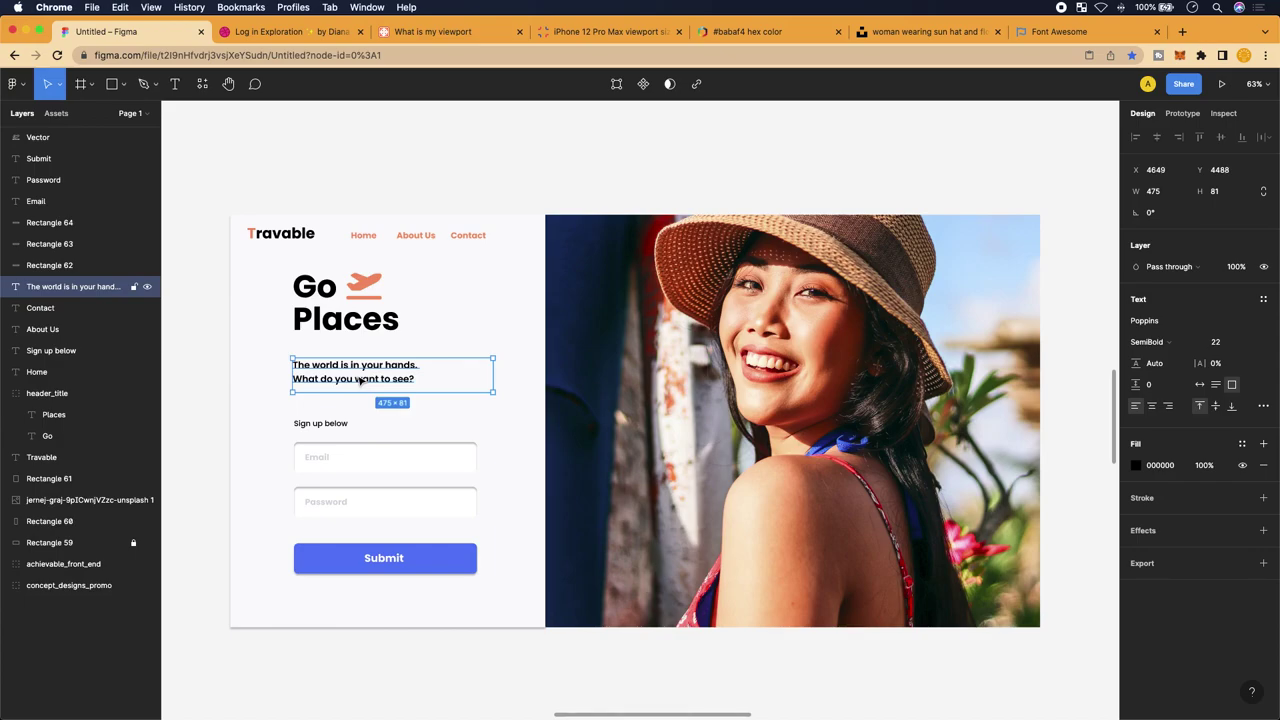
left_click(494, 620)
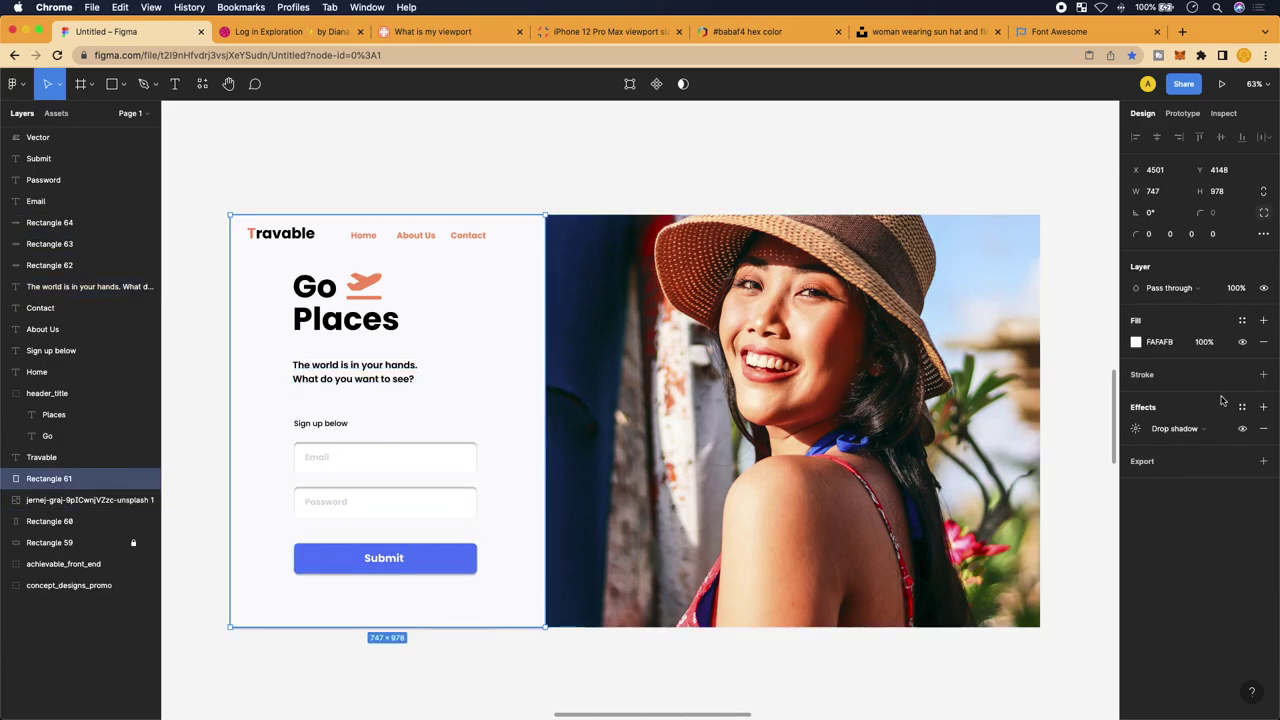
left_click(766, 532)
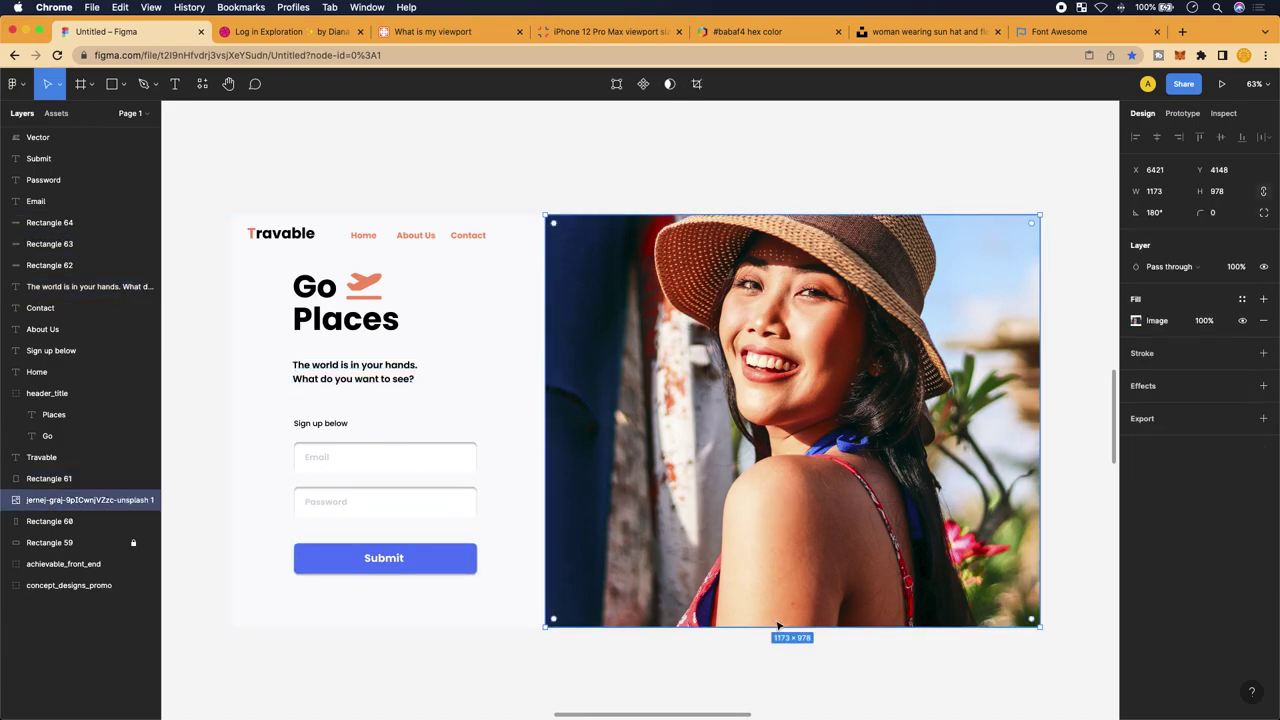
left_click_drag(770, 630, 770, 626)
View the sign-up page at selftaughthustle.net in a new browser tab and return to the Figma file
left_click(1181, 34)
type("d")
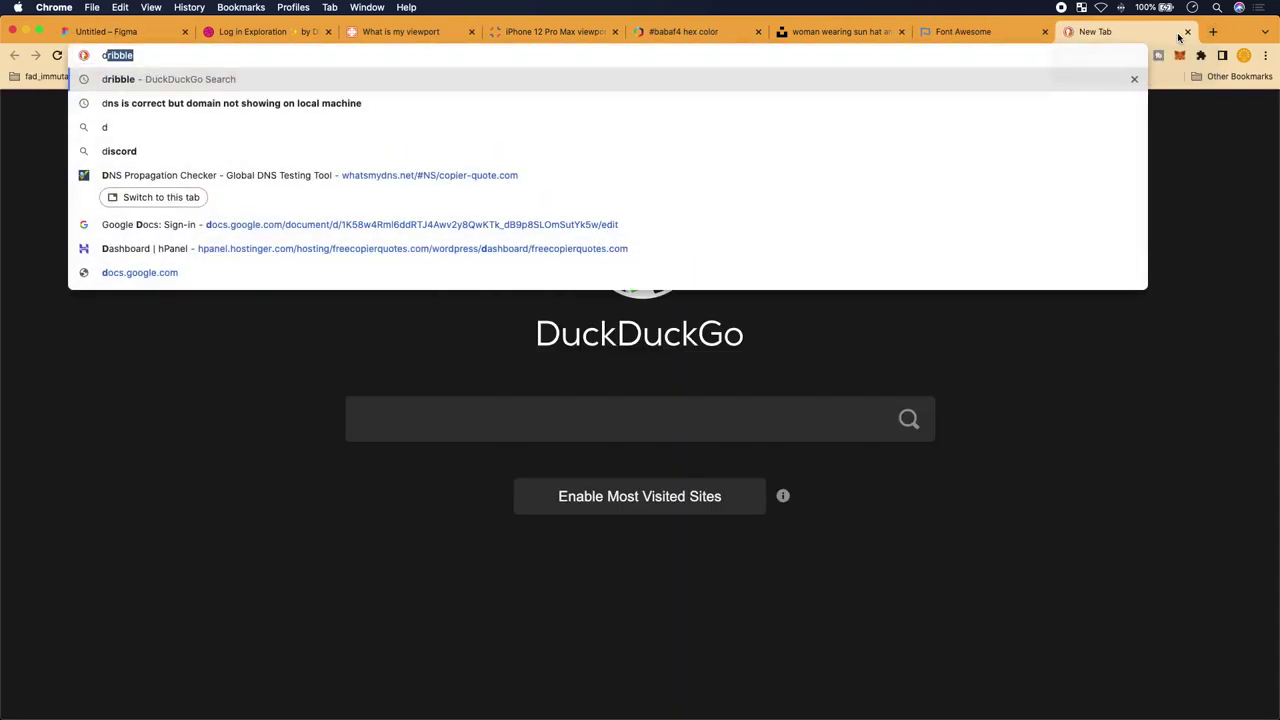
key("BackSpace")
key("BackSpace")
type("selftaughthustle.net")
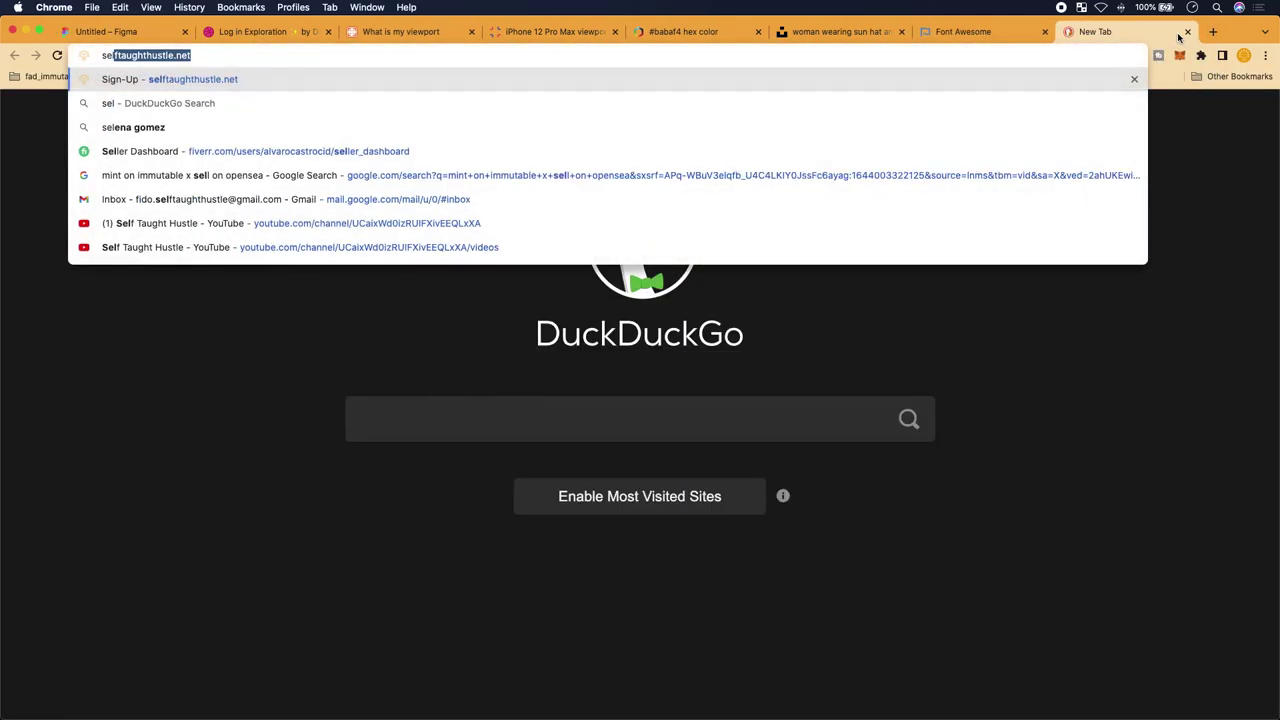
key("Return")
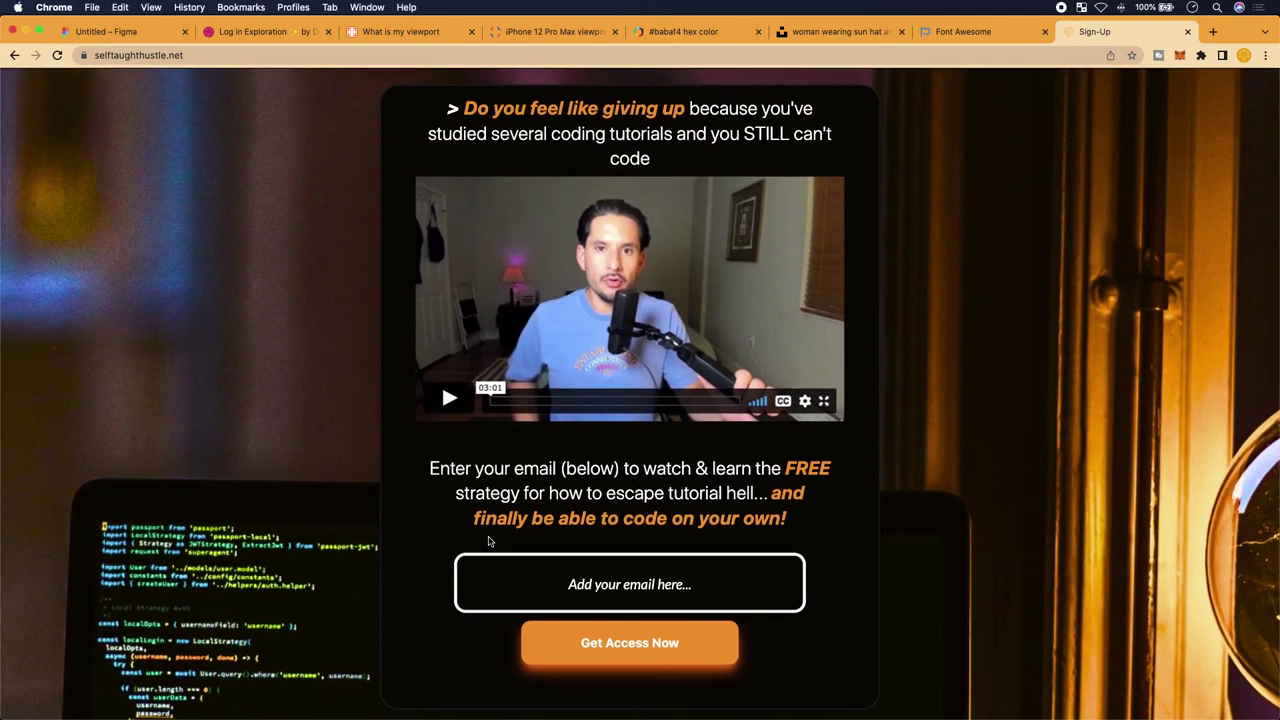
left_click(604, 578)
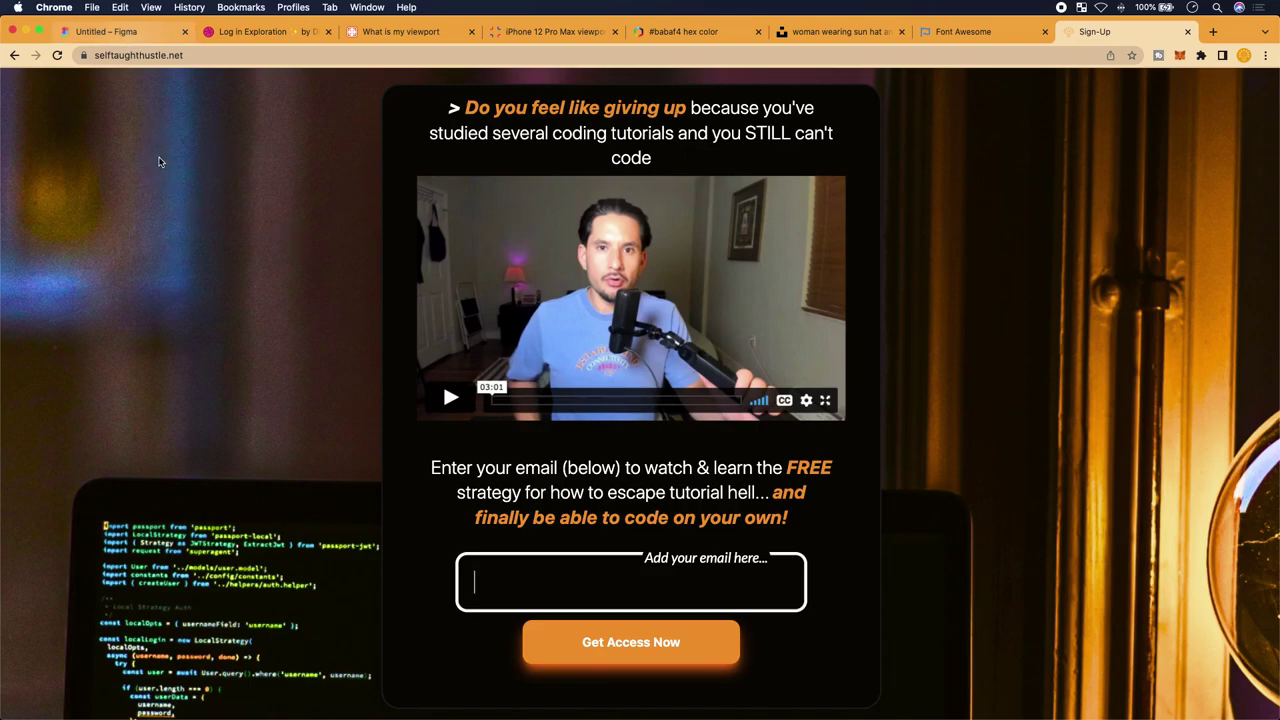
left_click(140, 31)
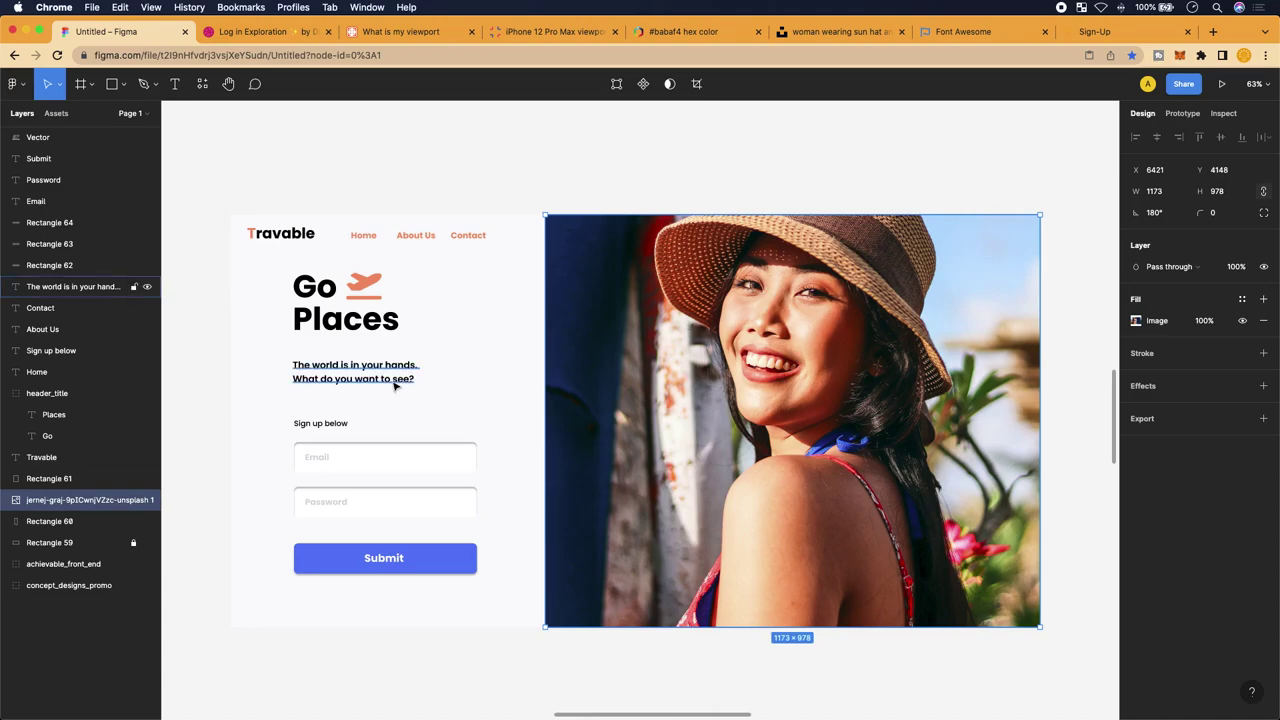